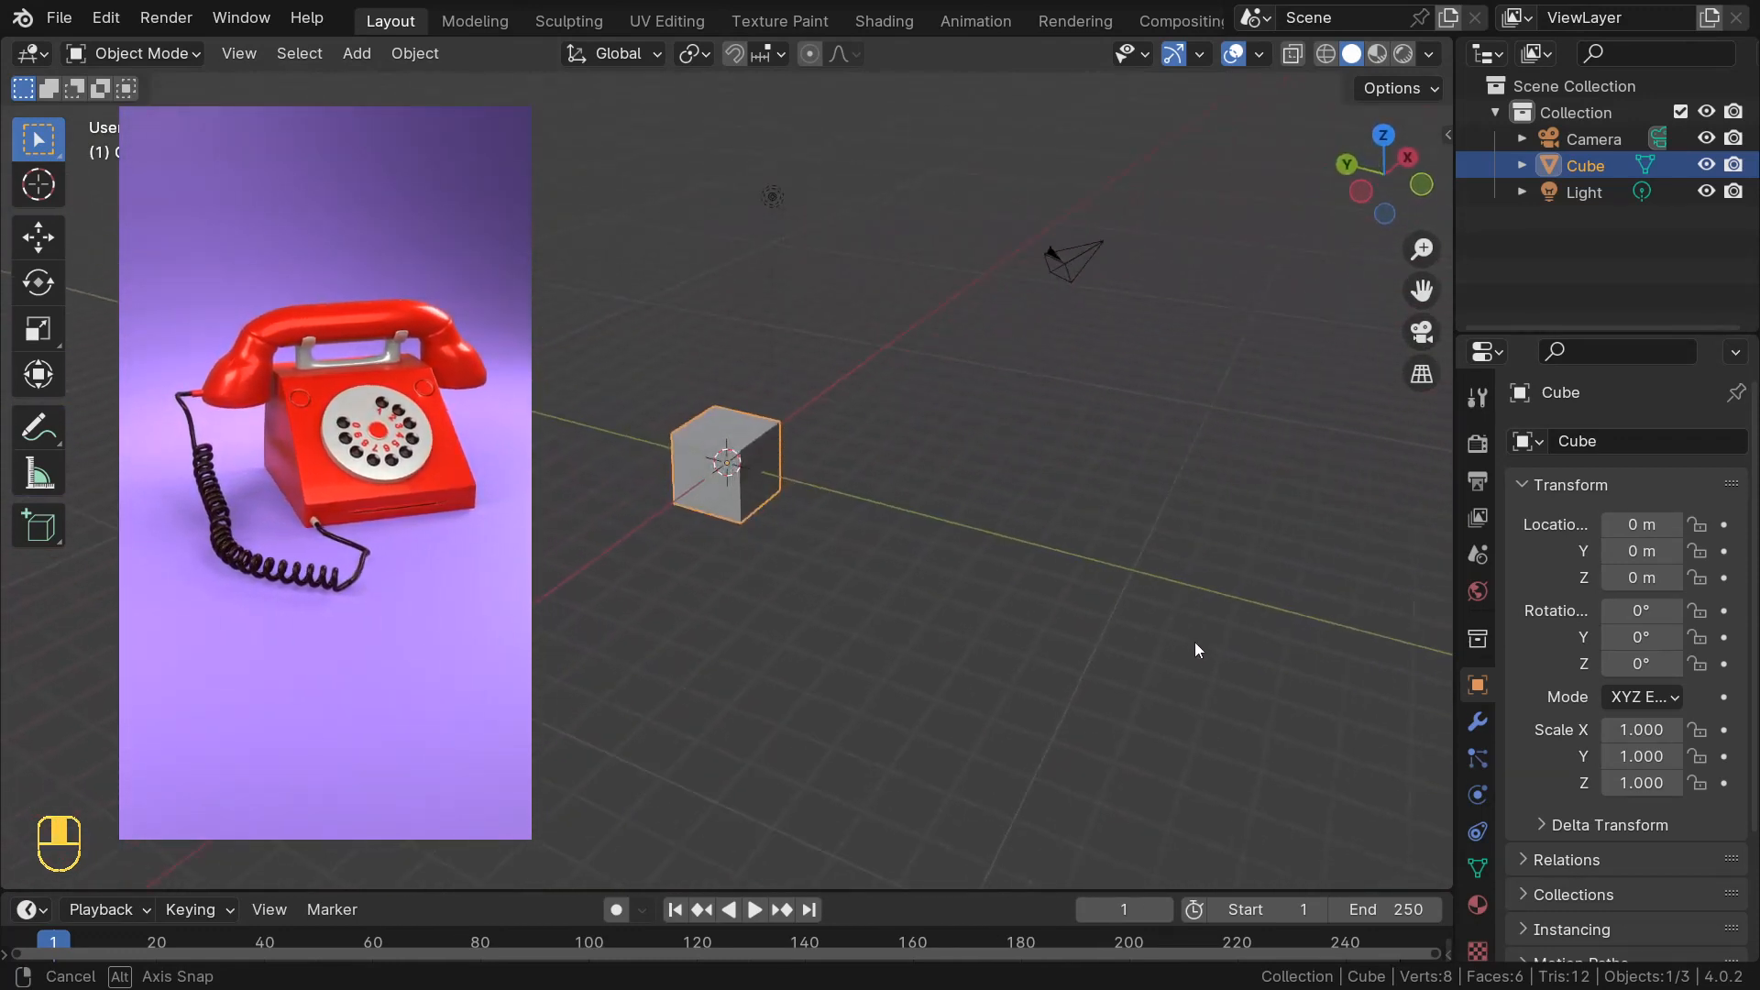
# - Delete all default scene objects and add a mesh plane at the world origin
pyautogui.press('a')
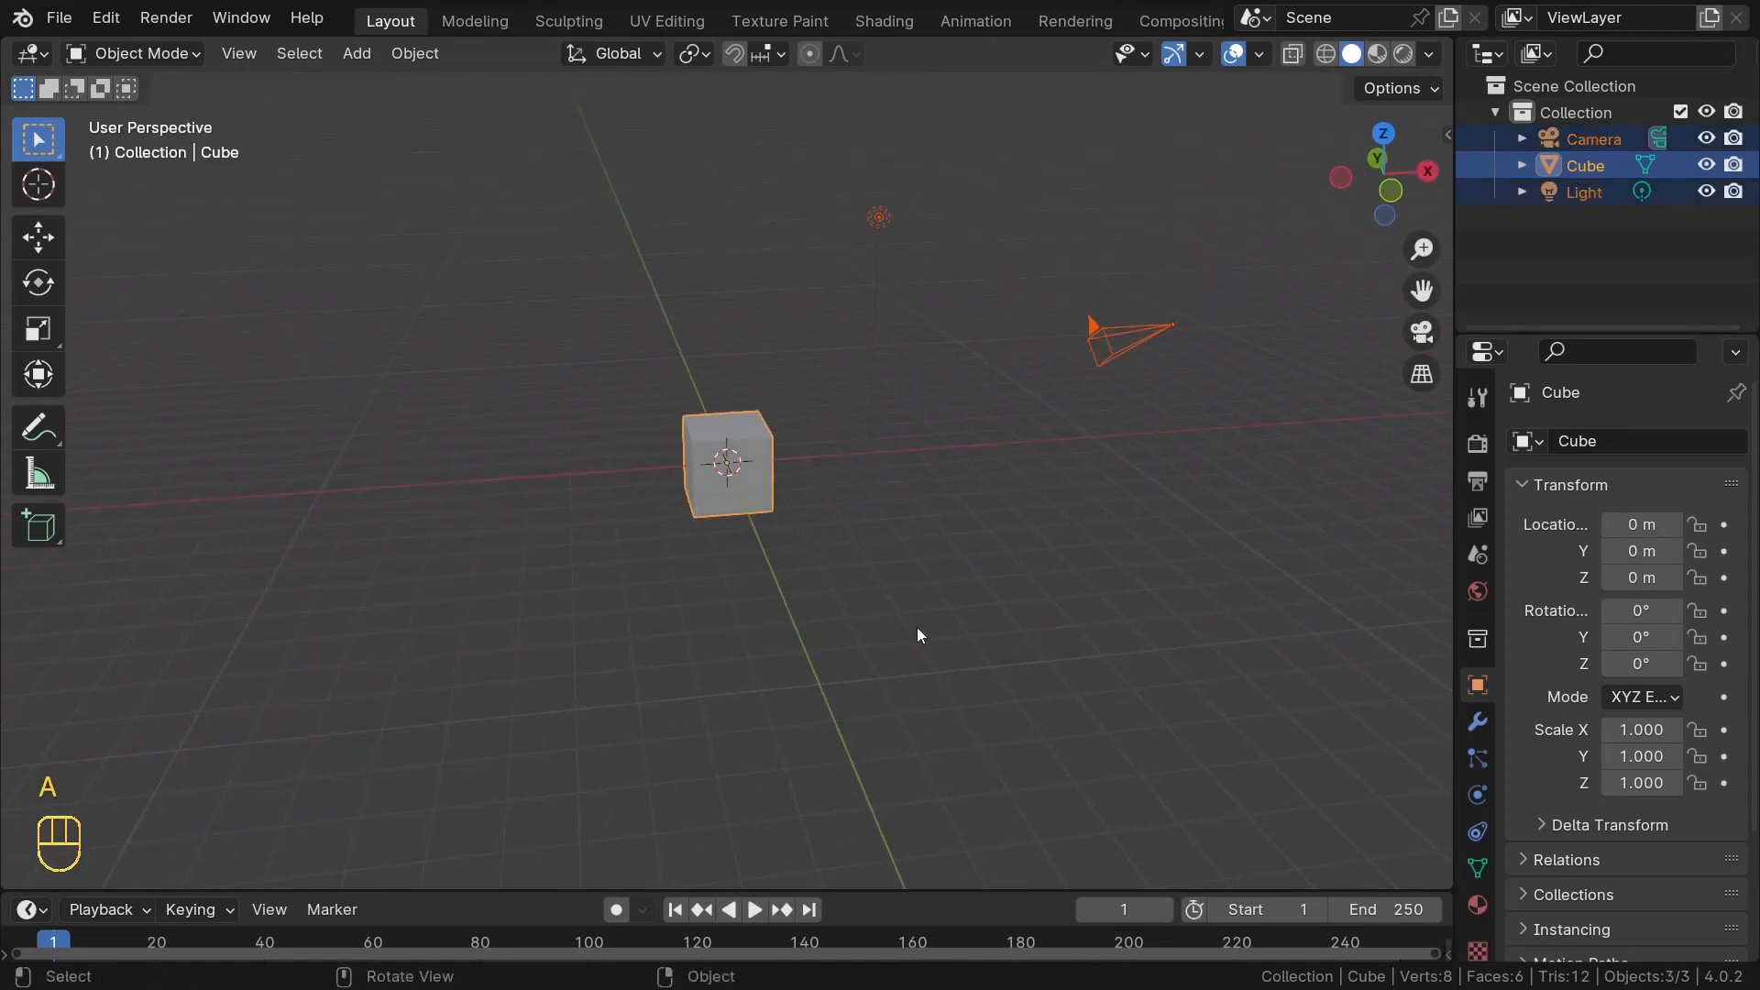
pyautogui.press('Delete')
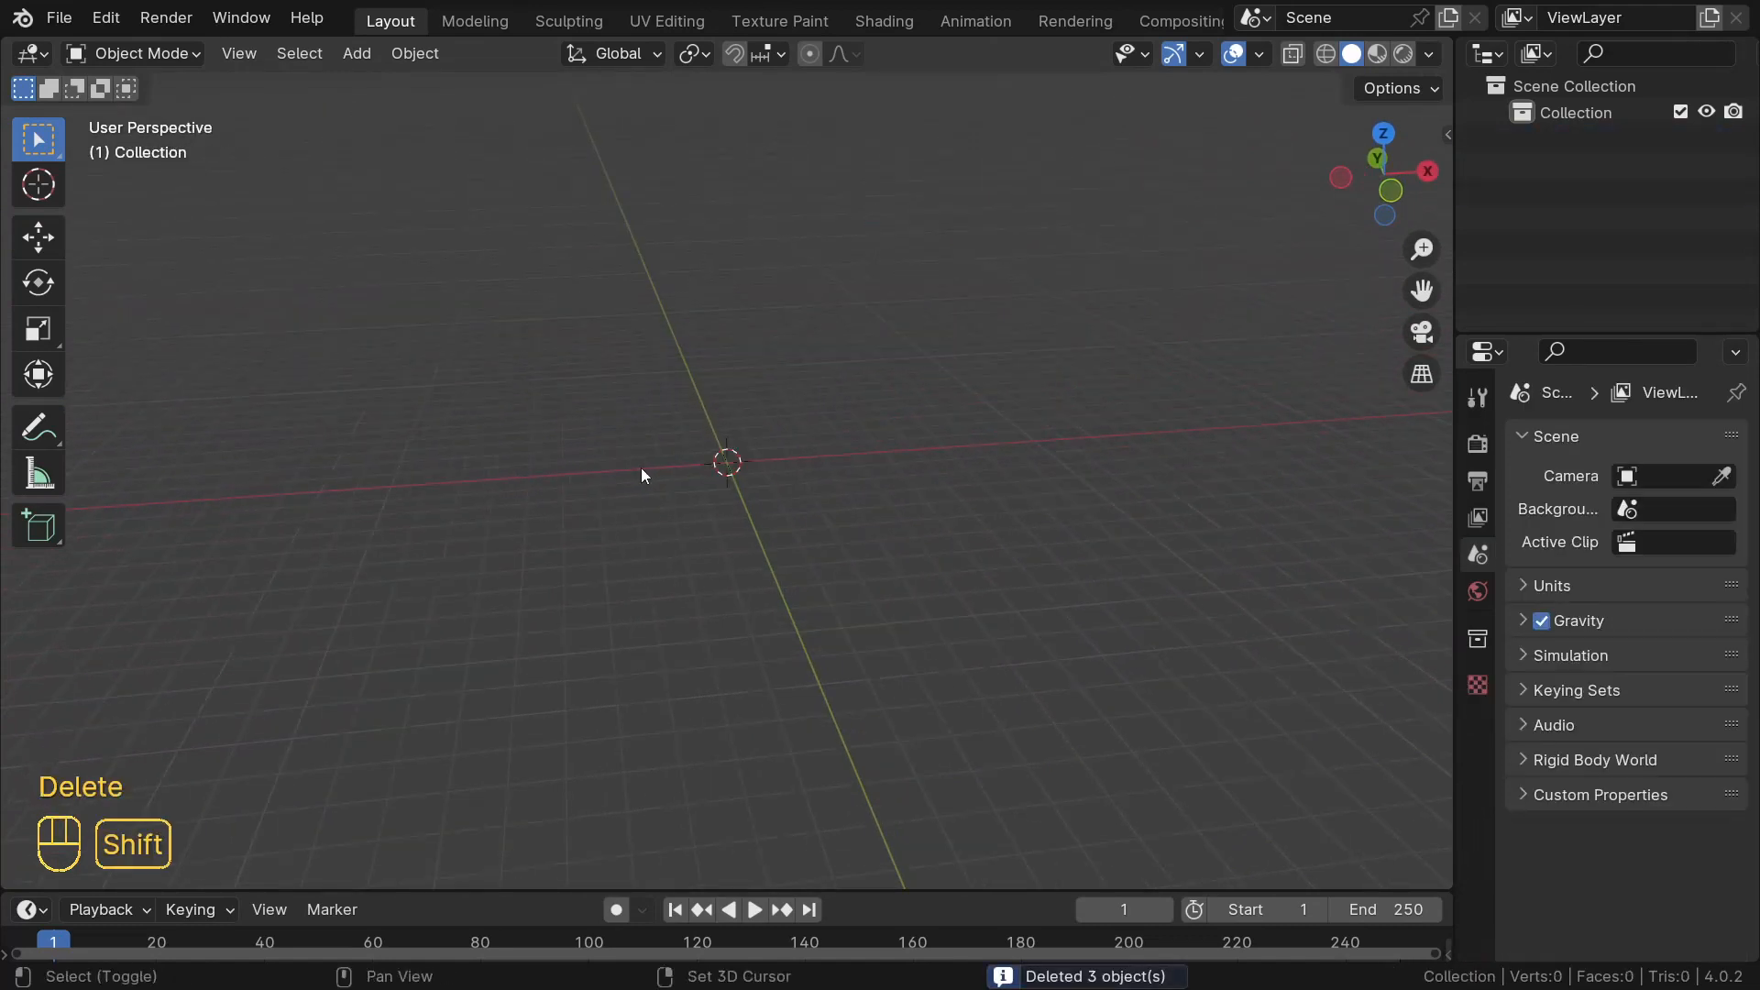
pyautogui.hotkey('shift', 'a')
pyautogui.moveTo(641, 468)
pyautogui.click(773, 468)
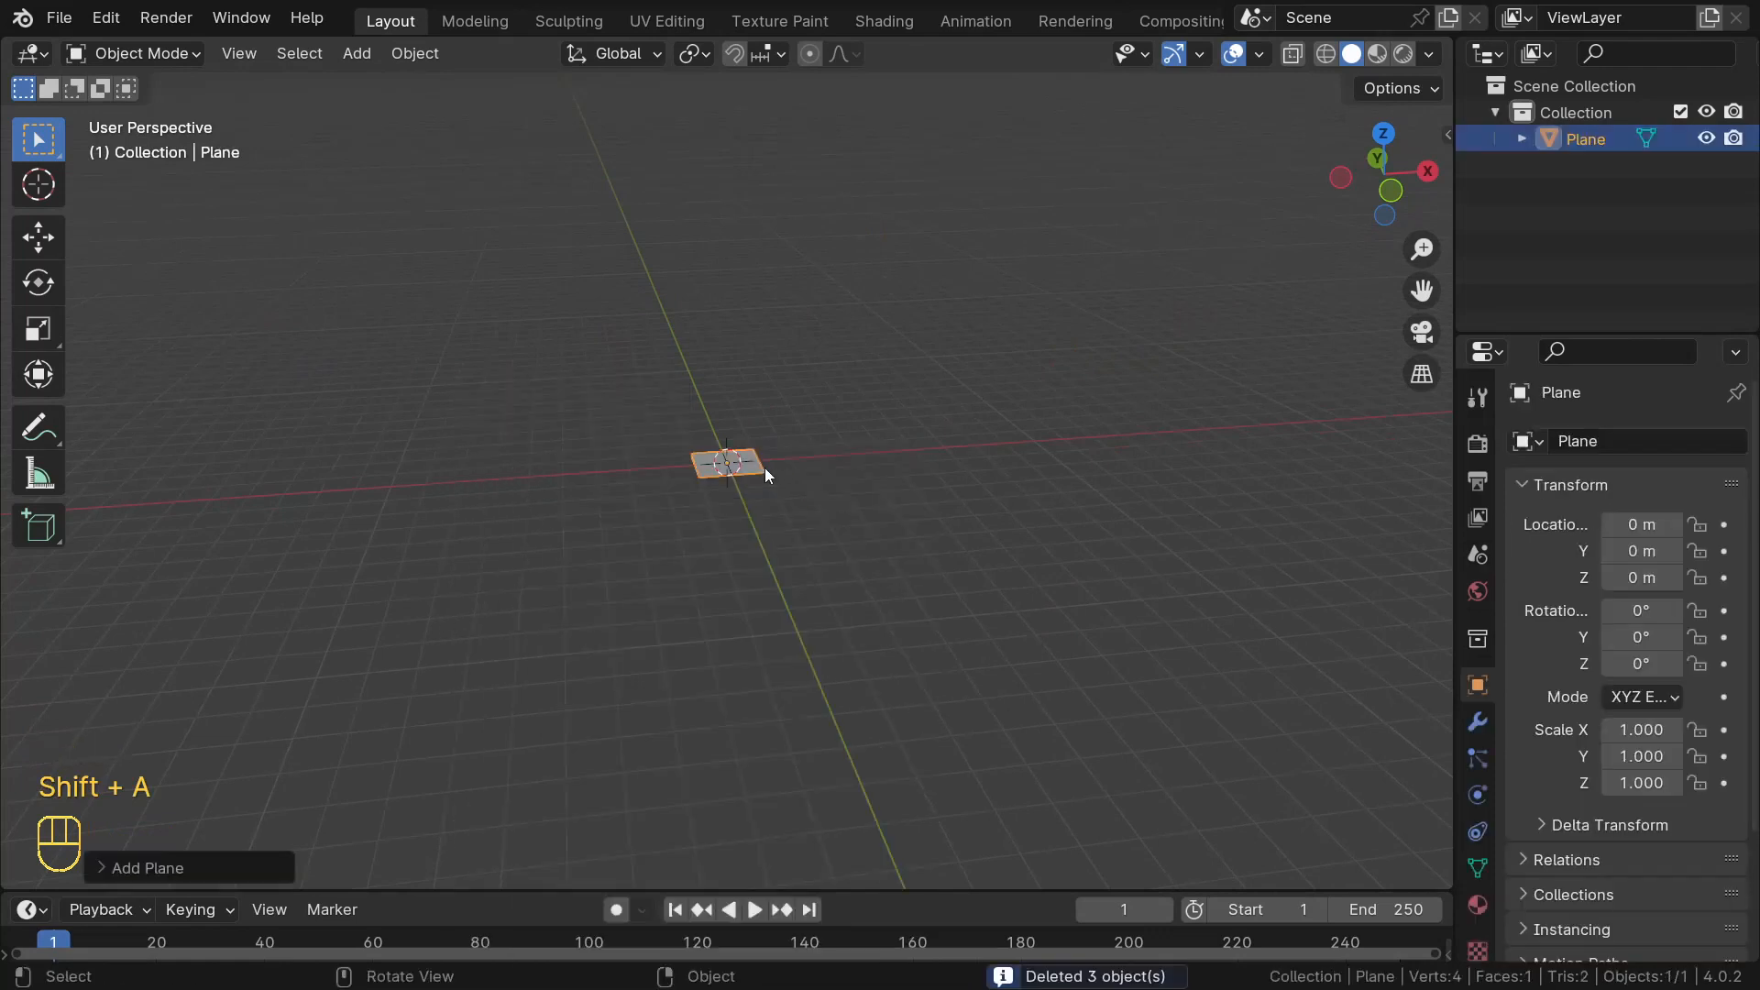
pyautogui.scroll(3, 591, 461)
pyautogui.moveTo(520, 506); pyautogui.dragTo(774, 526, button='middle')
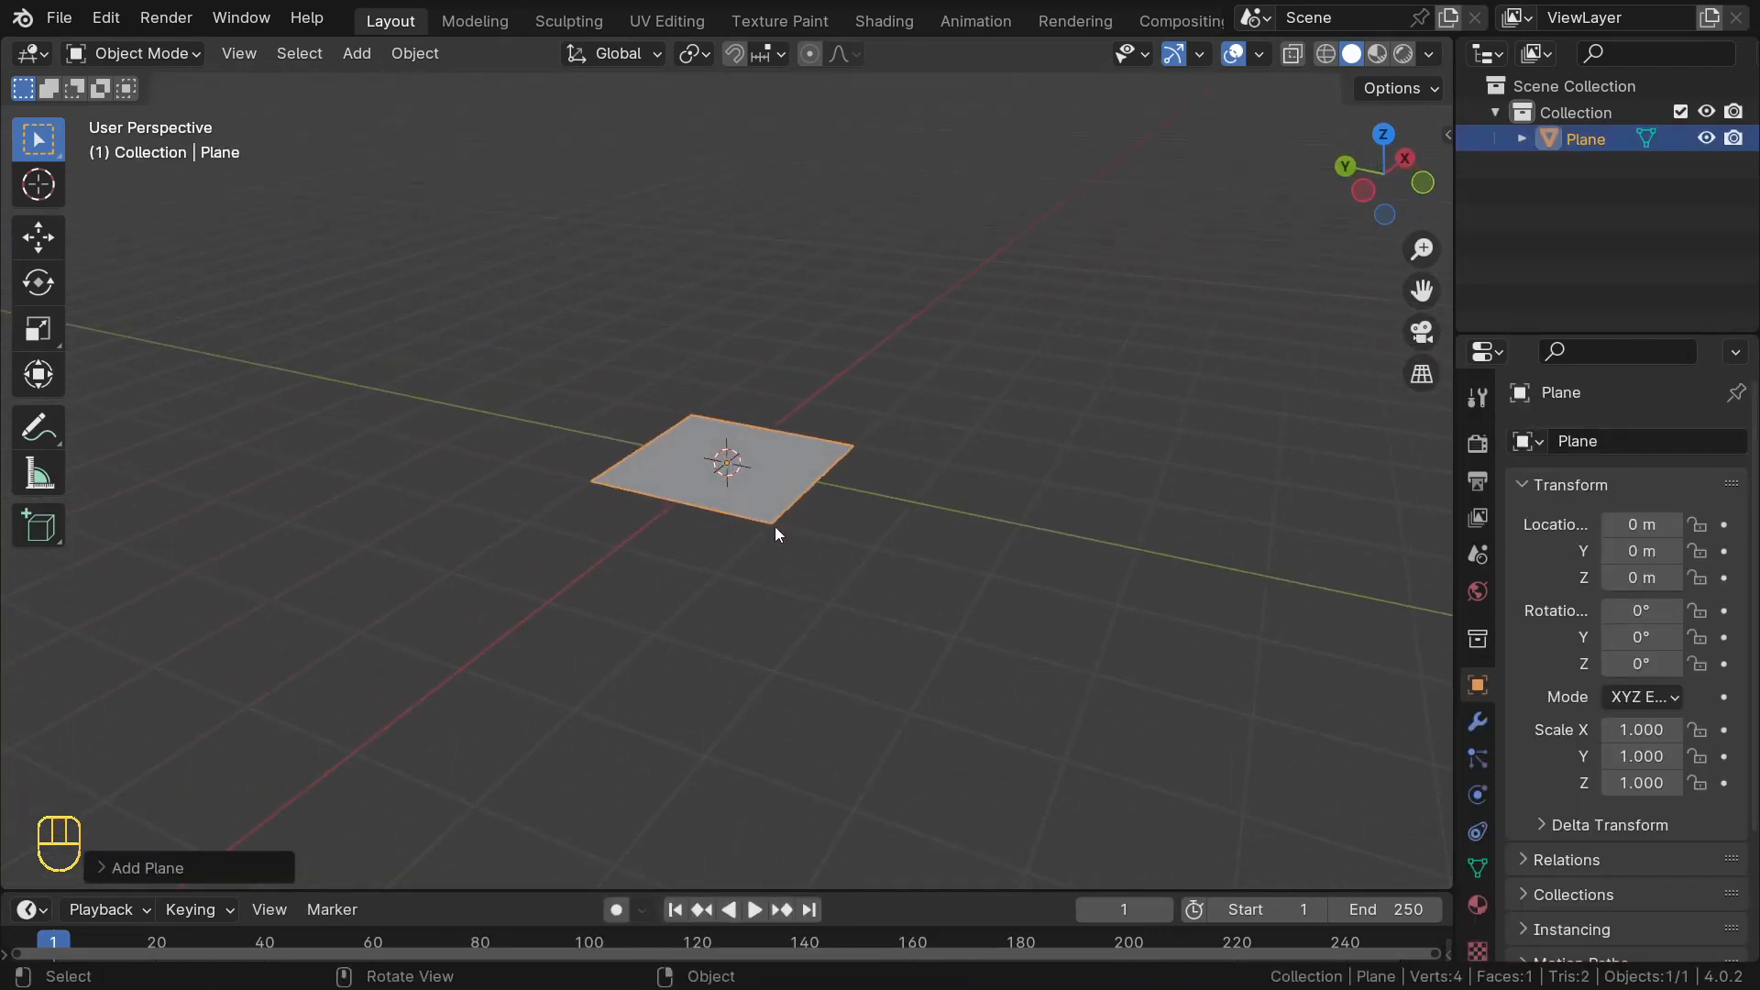
# - Scale the plane's whole mesh down uniformly to roughly 0.8 of its size in Edit Mode
pyautogui.press('Tab')
pyautogui.scroll(2, 776, 527)
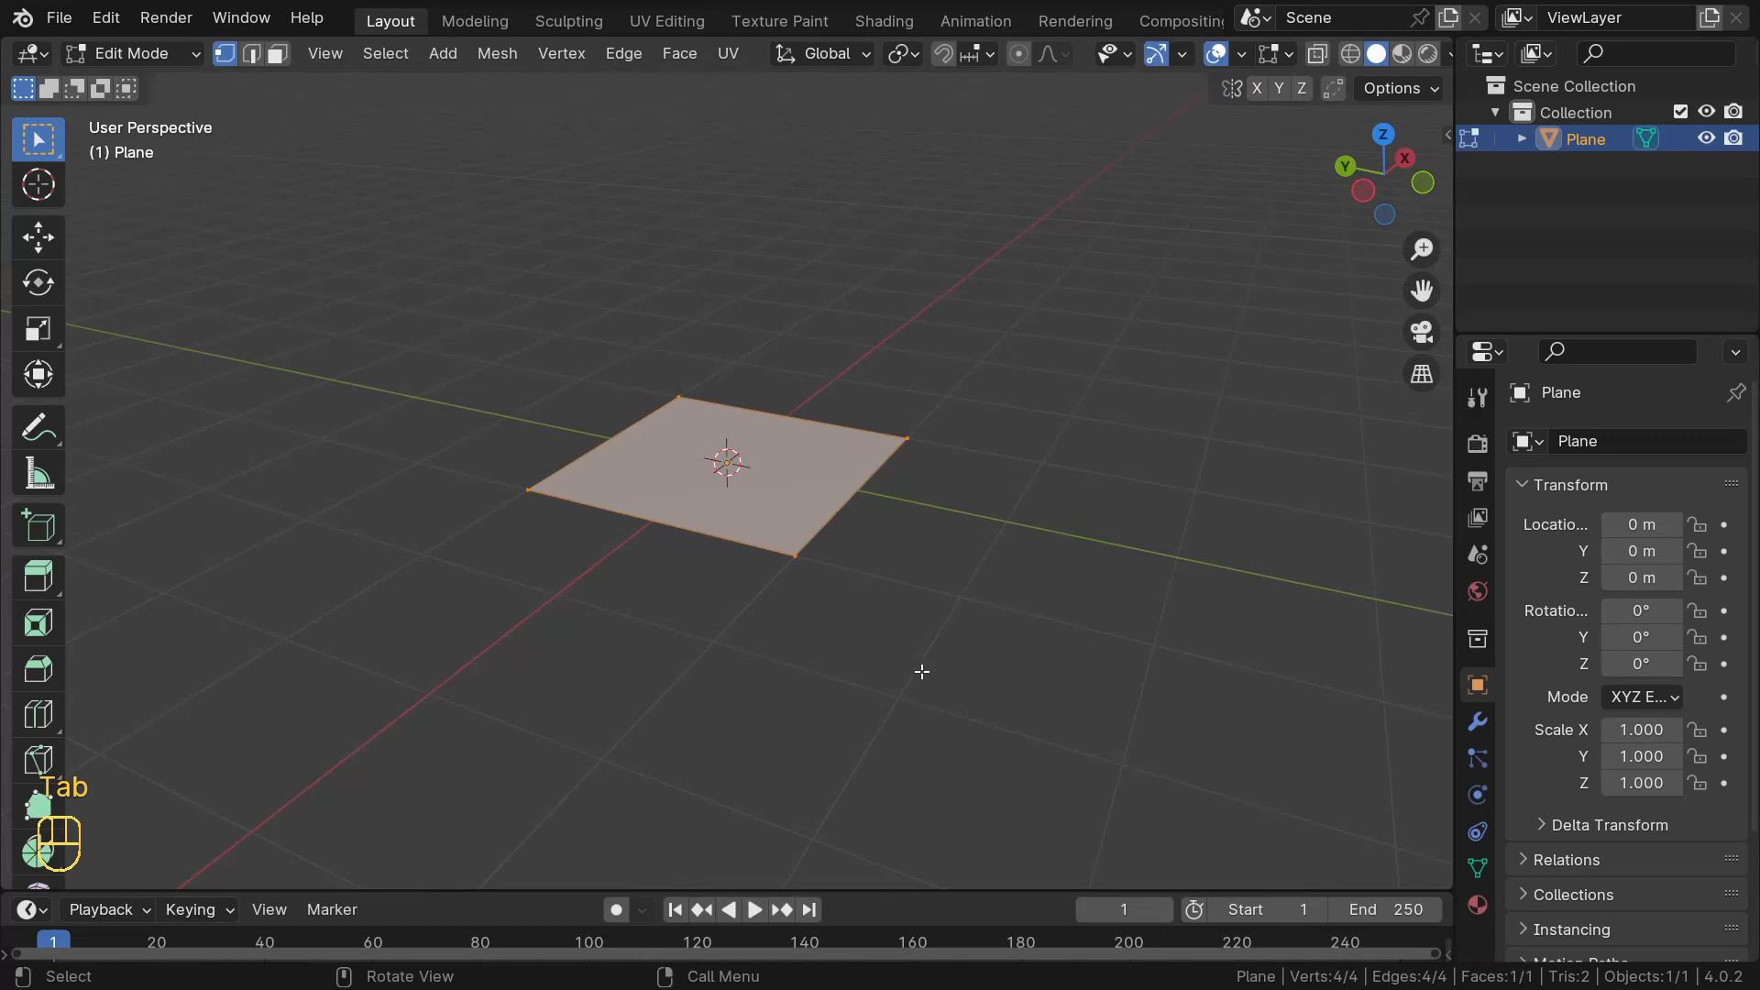
pyautogui.press('a')
pyautogui.press('s')
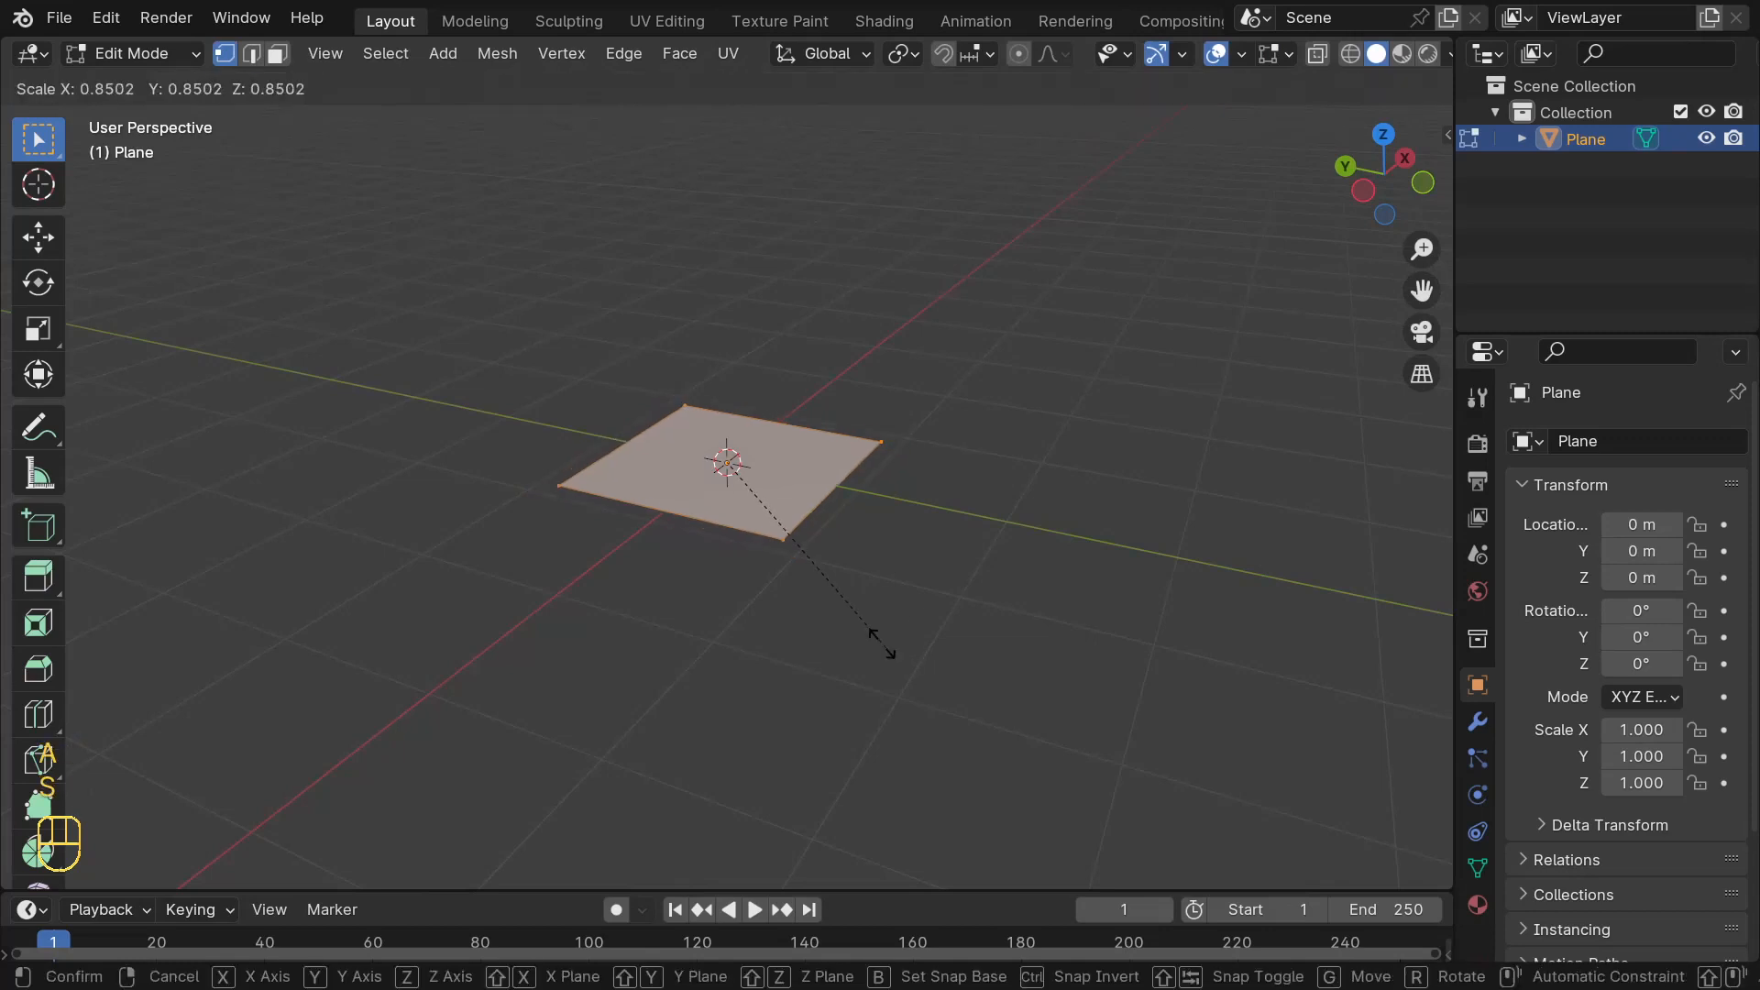
pyautogui.click(856, 606)
# - Extrude the plane upward about 0.19 m as a thin base, and extrude its top face up again into a much taller block
pyautogui.moveTo(856, 605); pyautogui.dragTo(880, 576, button='middle')
pyautogui.press('e')
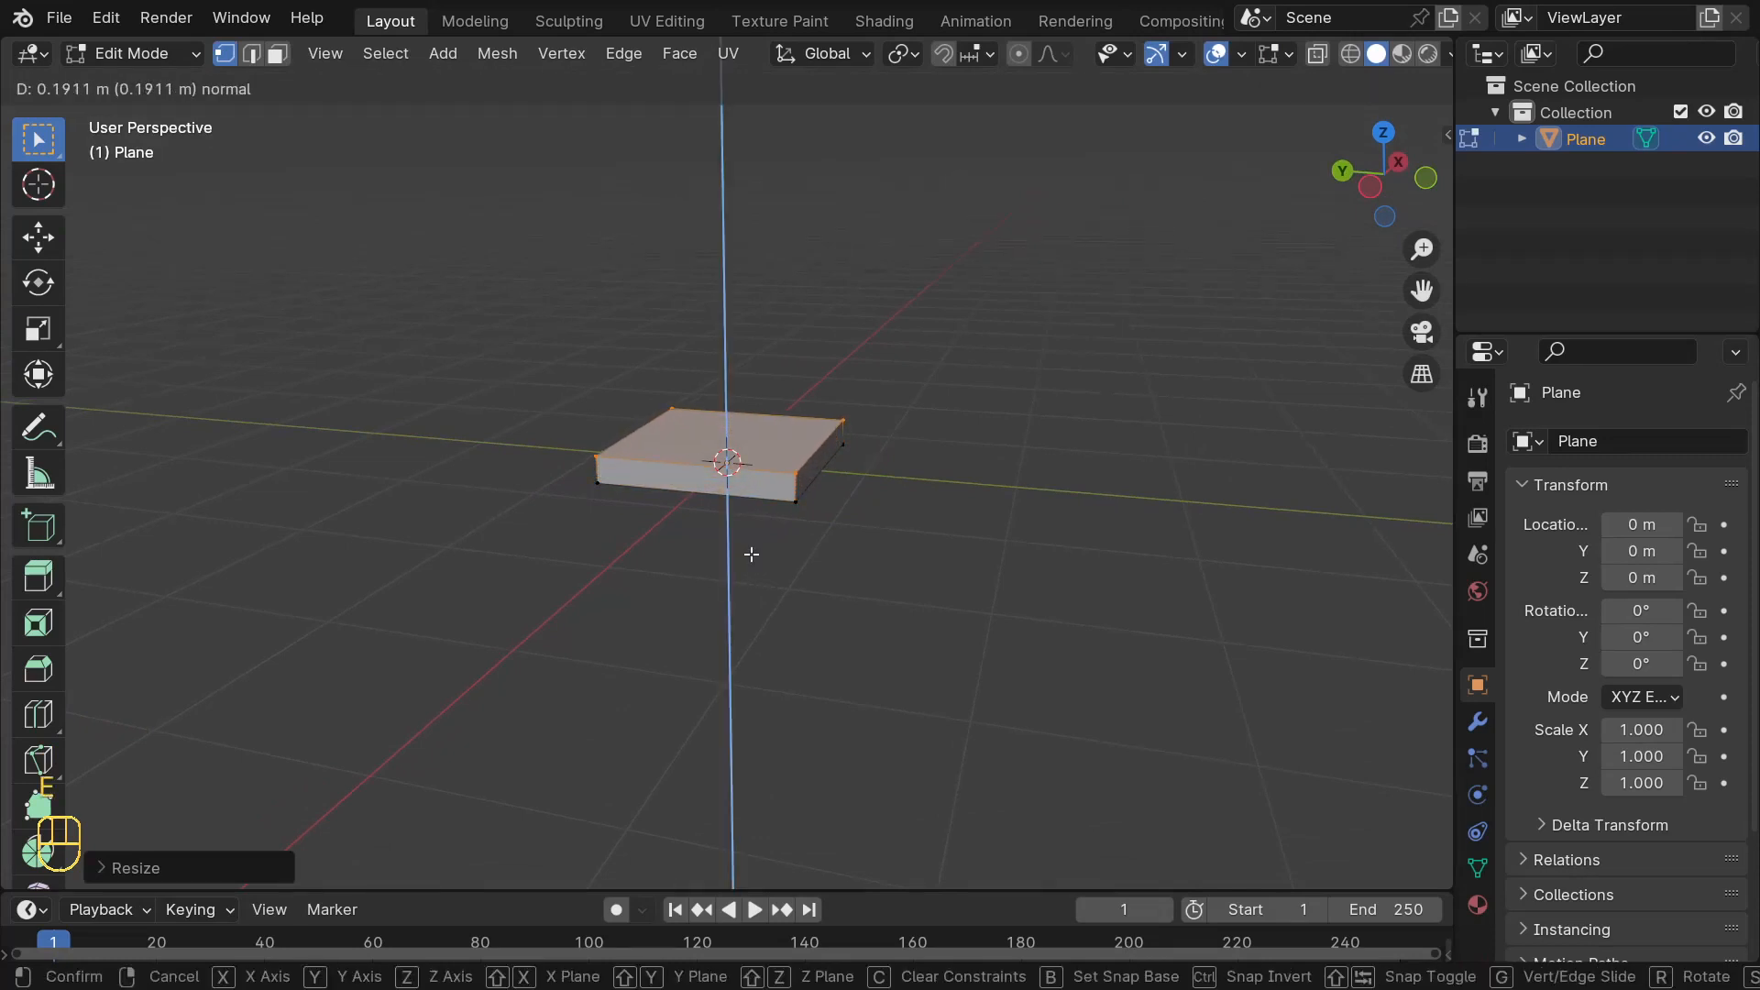
pyautogui.click(752, 555)
pyautogui.press('e')
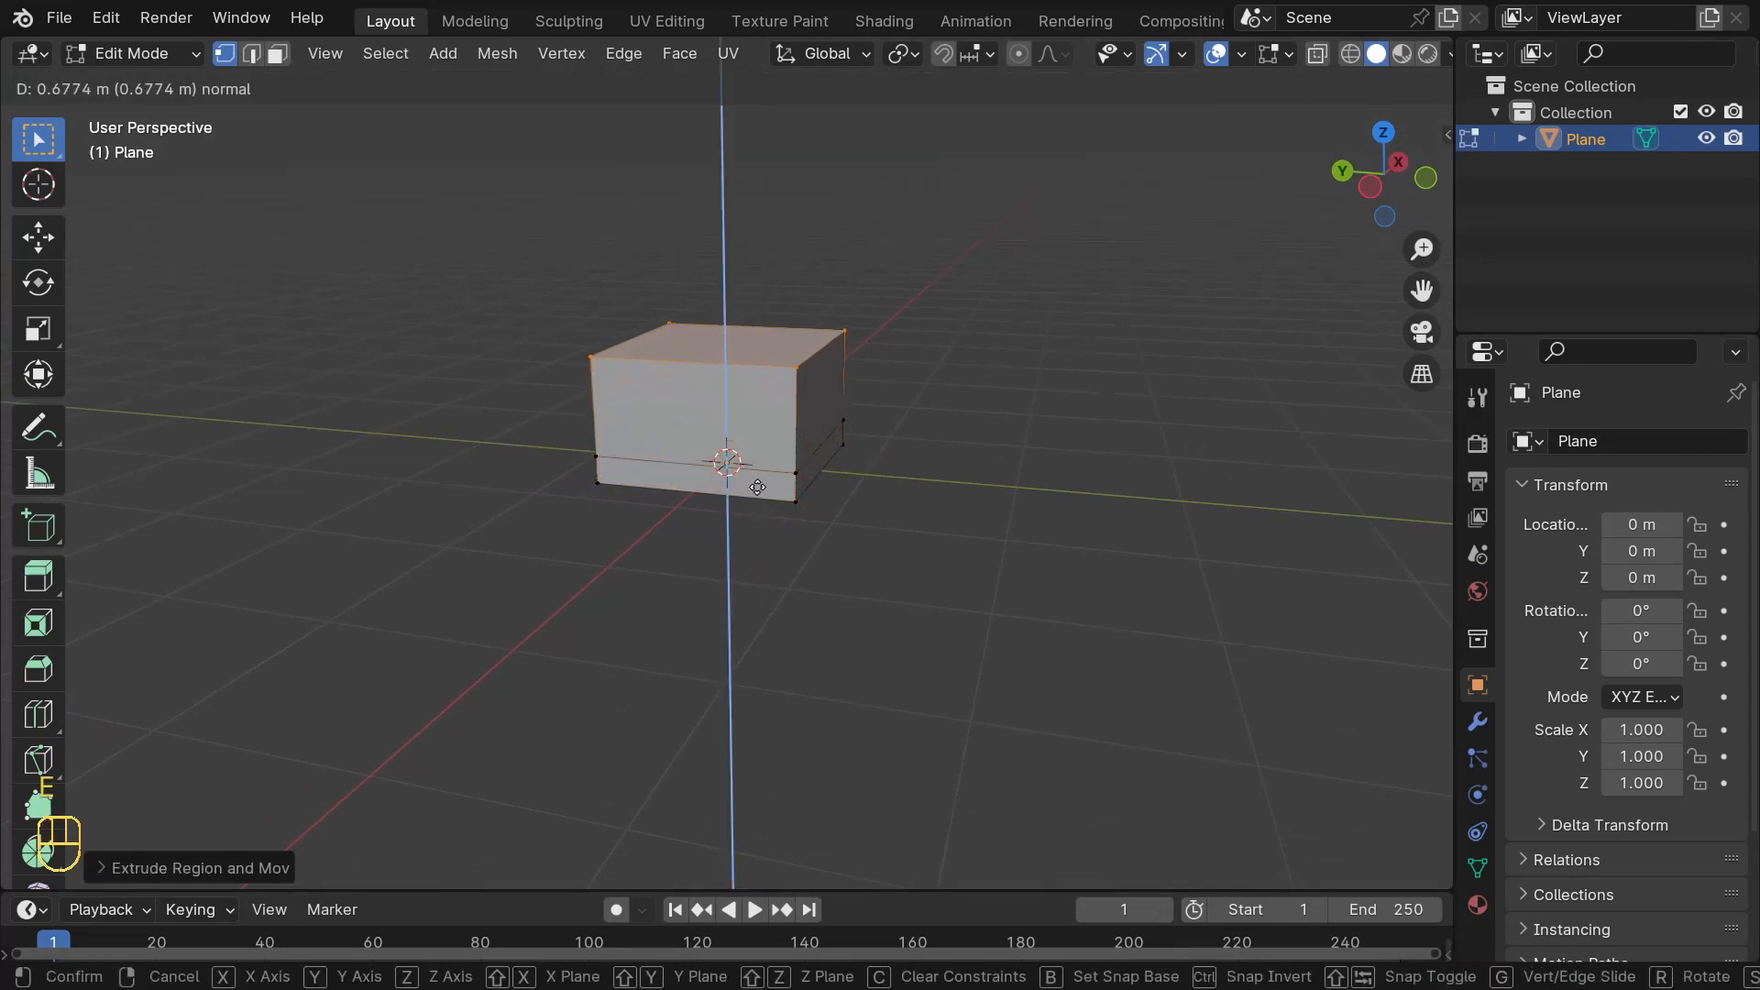
pyautogui.click(756, 473)
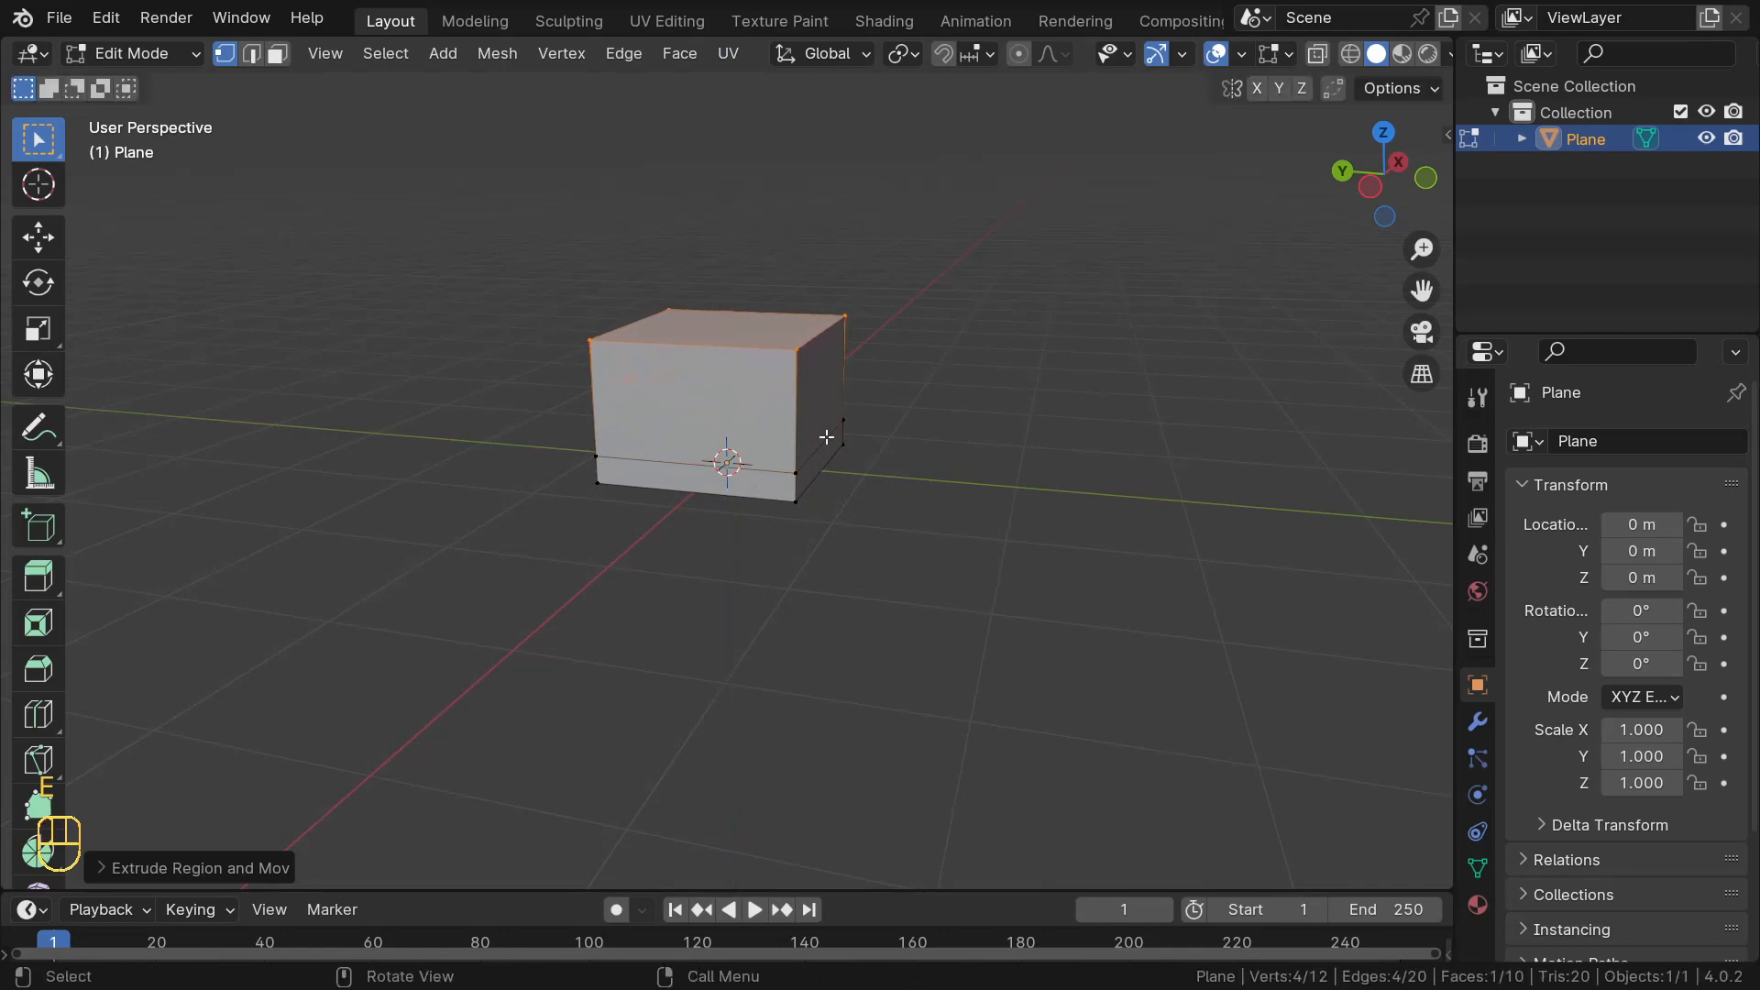
# - Scale the block's top face to about 0.7 along Y and about 0.97 along X to taper the body
pyautogui.moveTo(825, 437); pyautogui.dragTo(872, 436, button='middle')
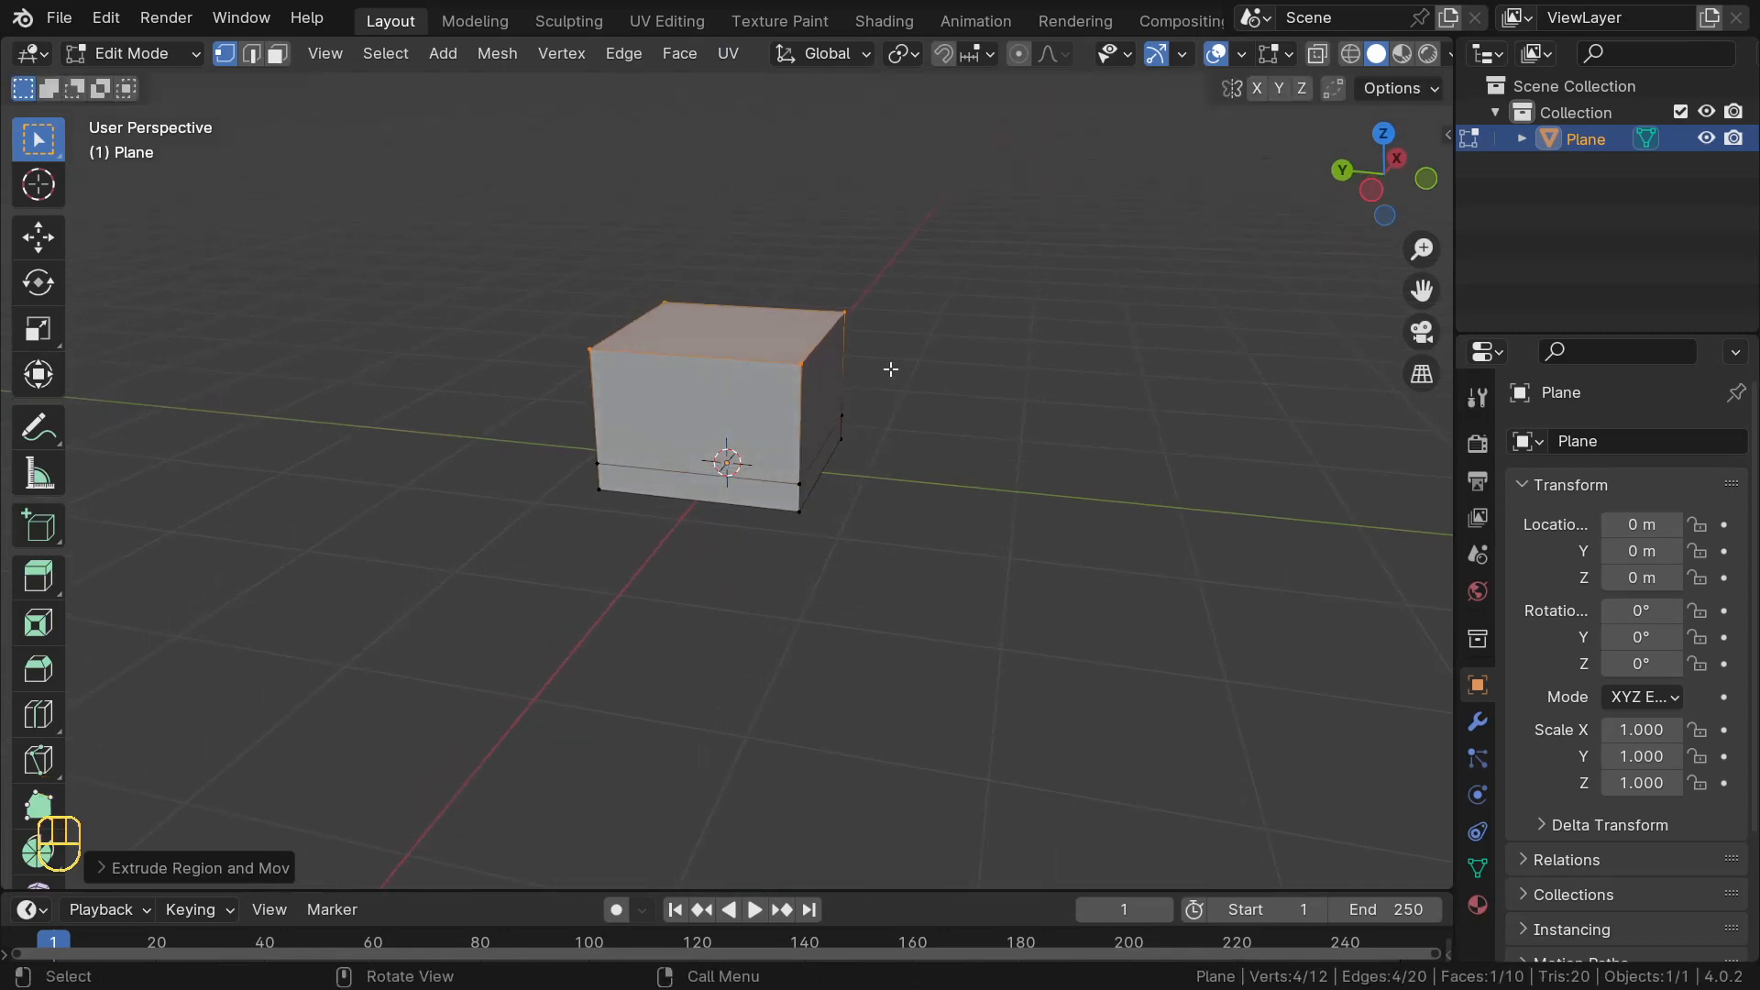
pyautogui.press('s')
pyautogui.press('y')
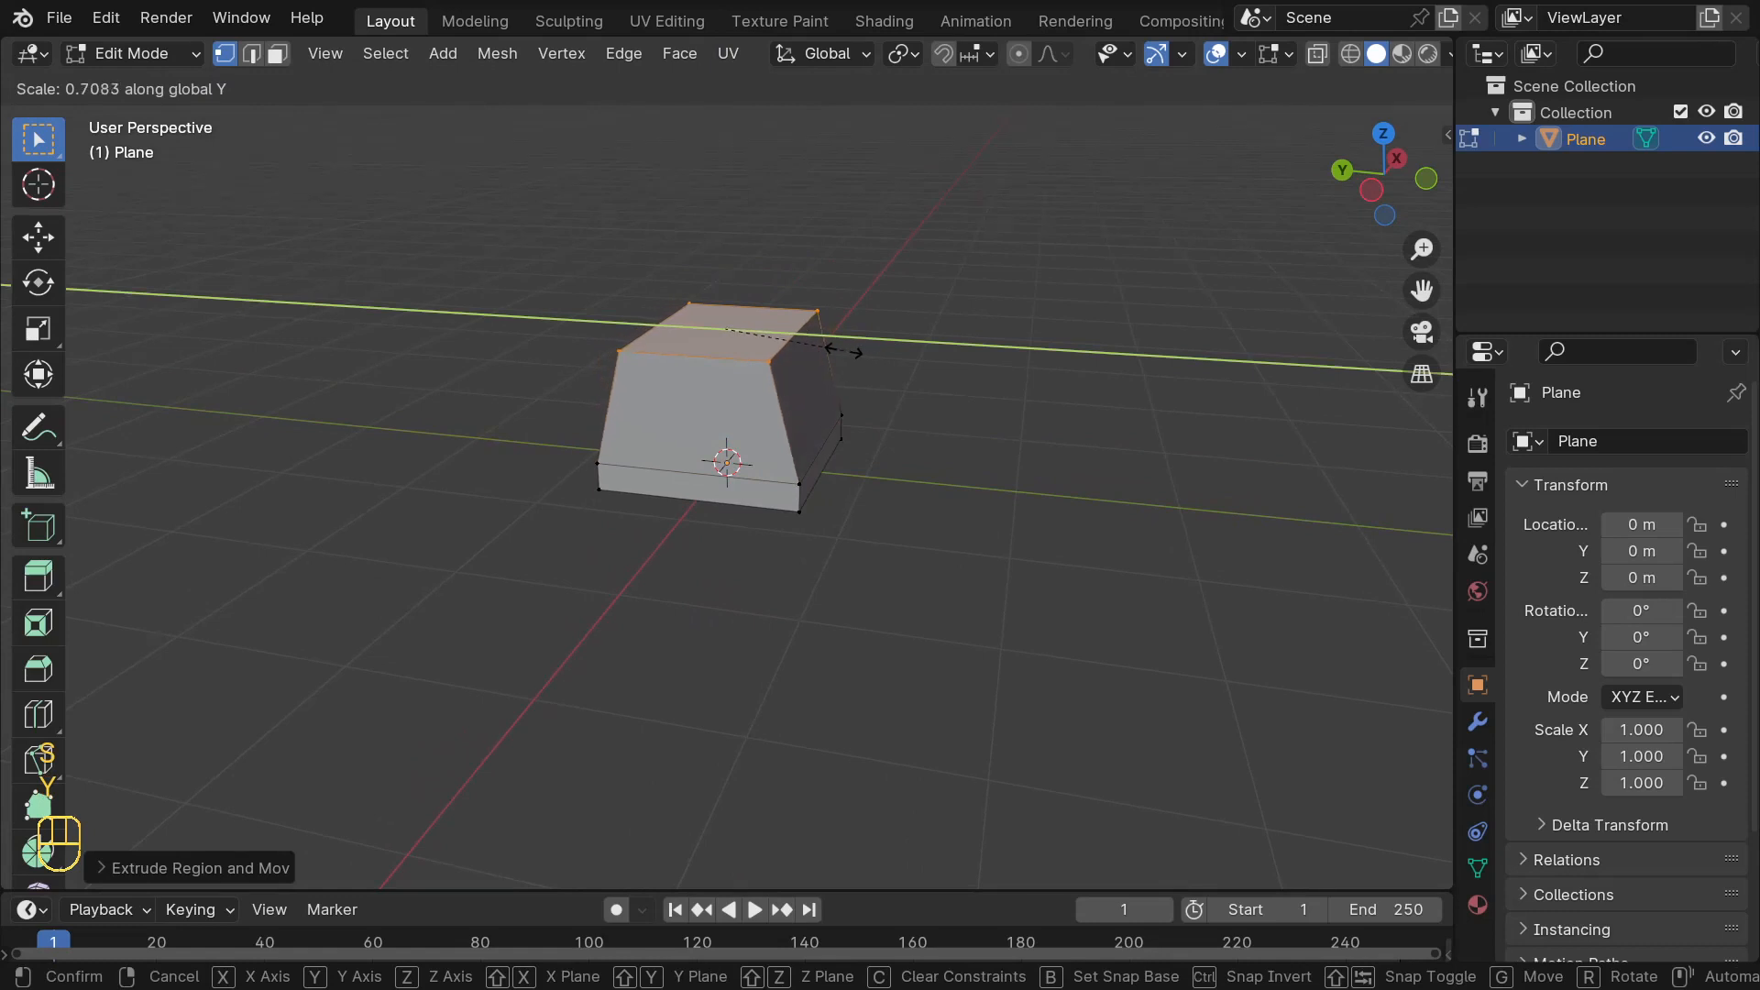
pyautogui.click(839, 349)
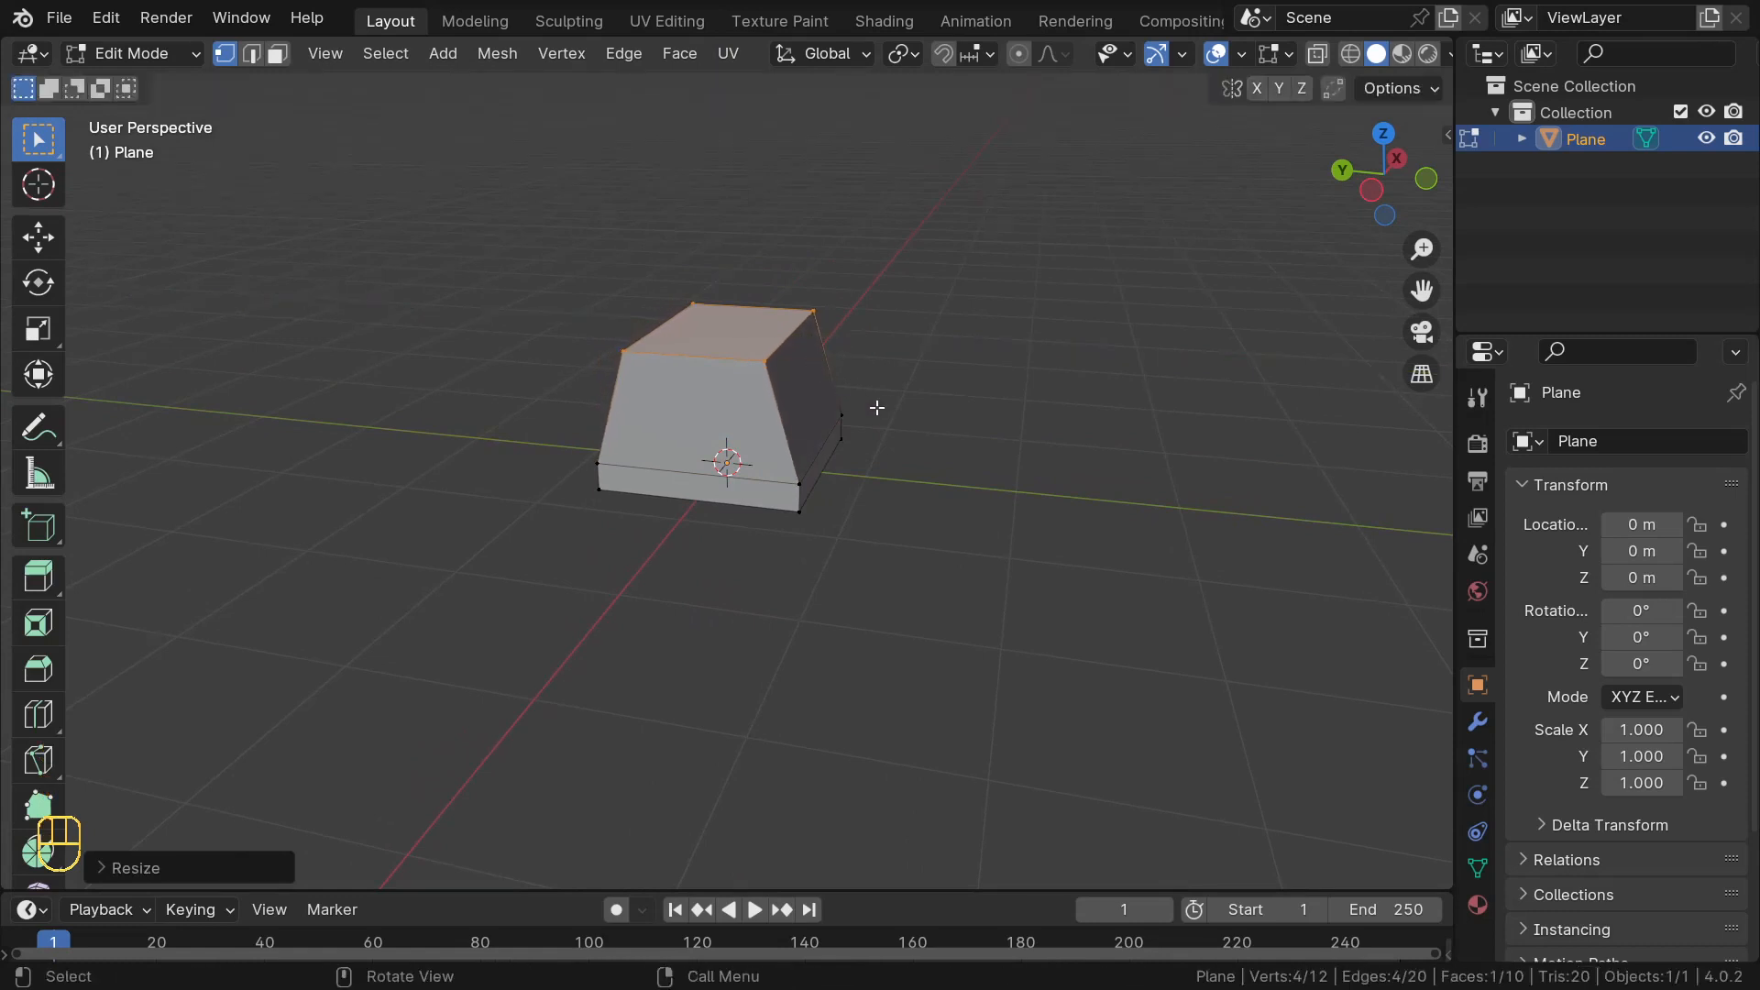
pyautogui.press('s')
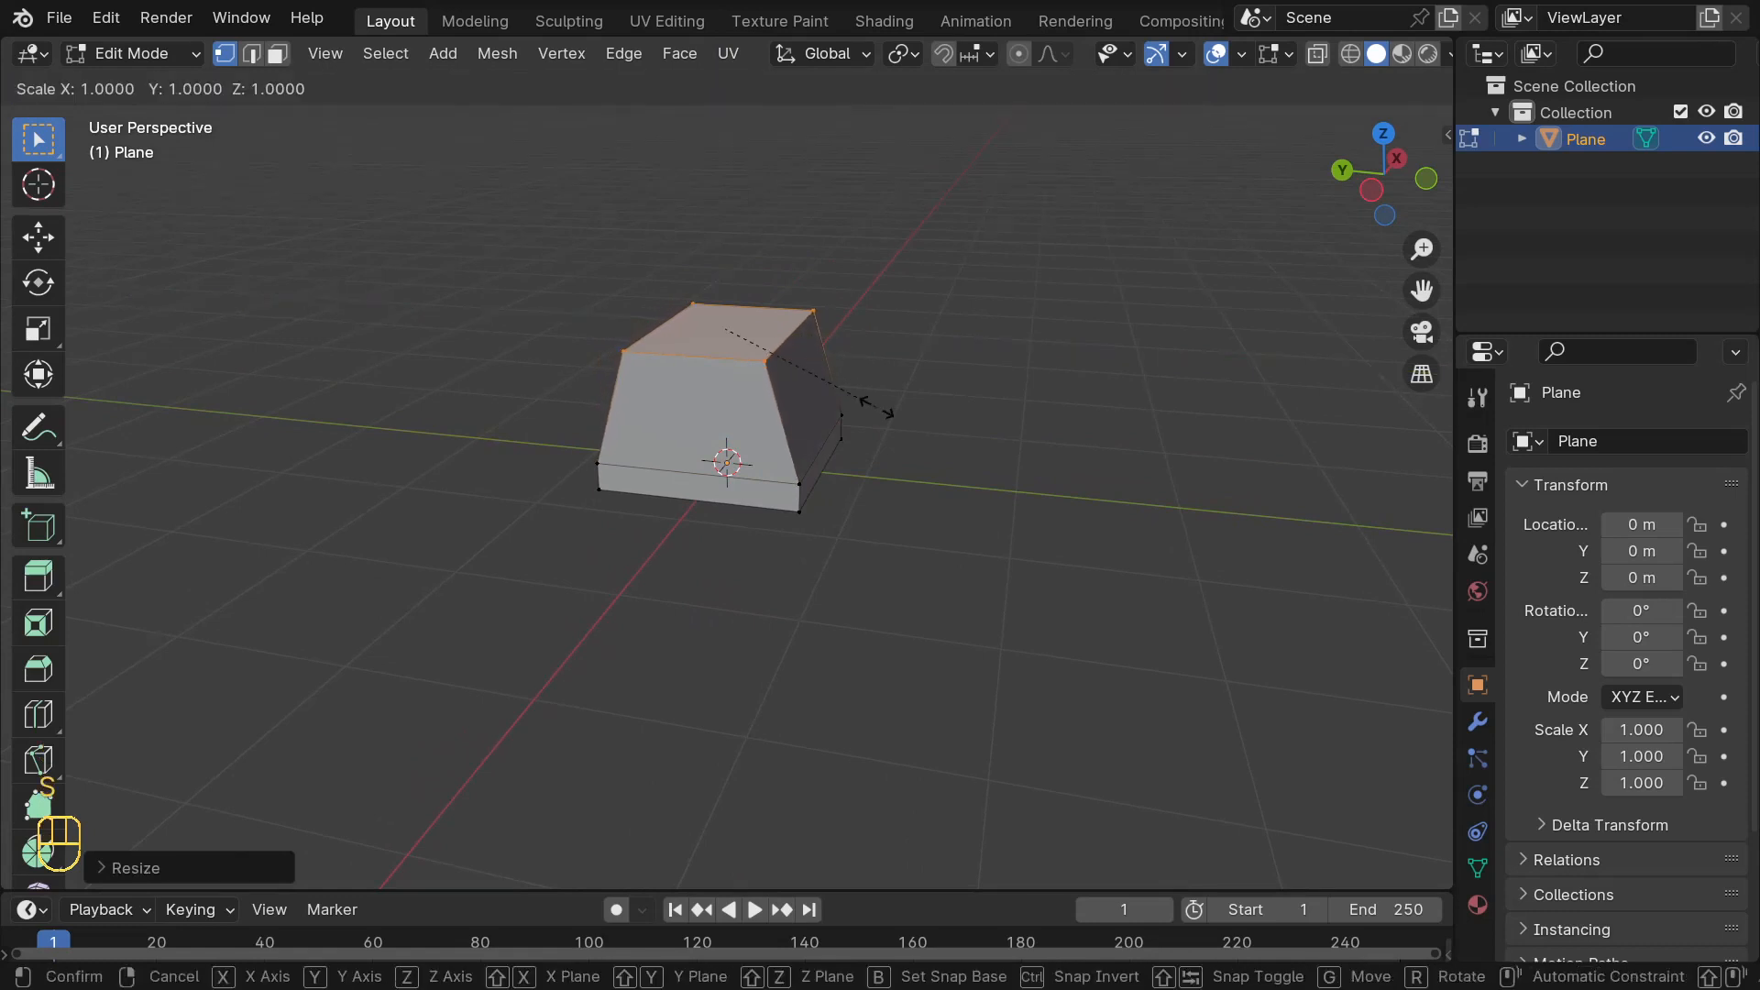
pyautogui.press('x')
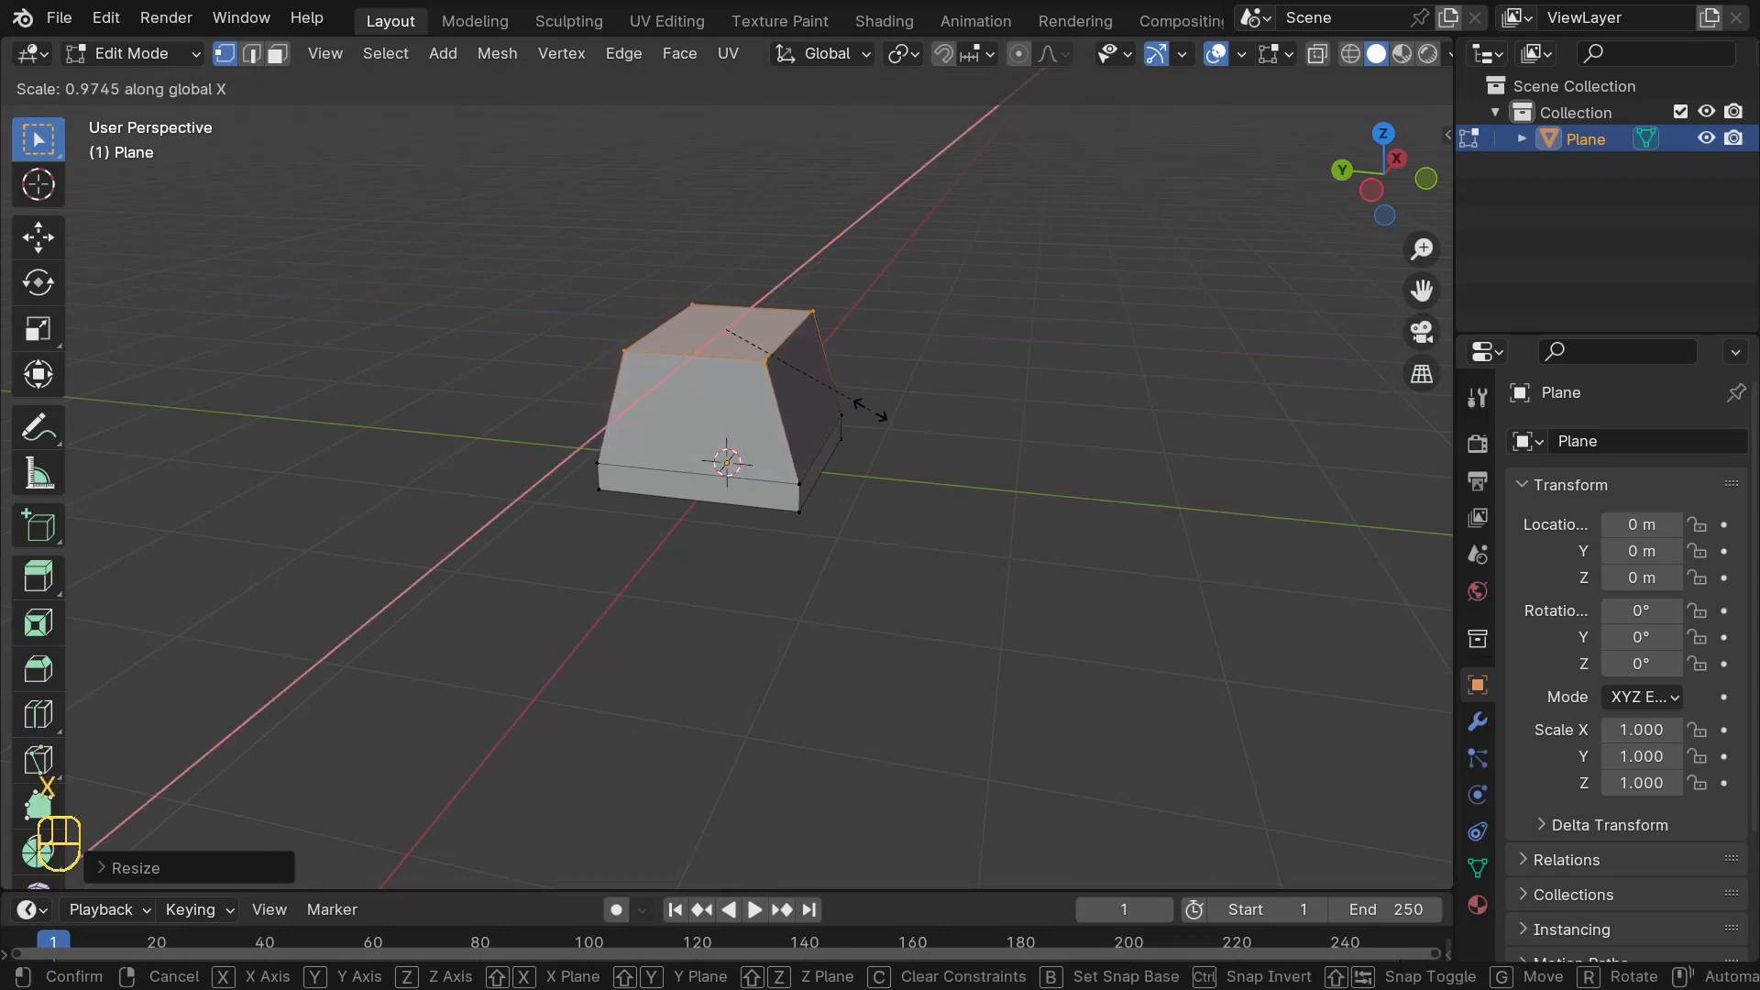
pyautogui.click(861, 409)
# - Move the top face about 0.18 m along Y, narrow it slightly along Y, and return to Object Mode
pyautogui.moveTo(861, 409); pyautogui.dragTo(764, 377, button='middle')
pyautogui.press('g')
pyautogui.press('y')
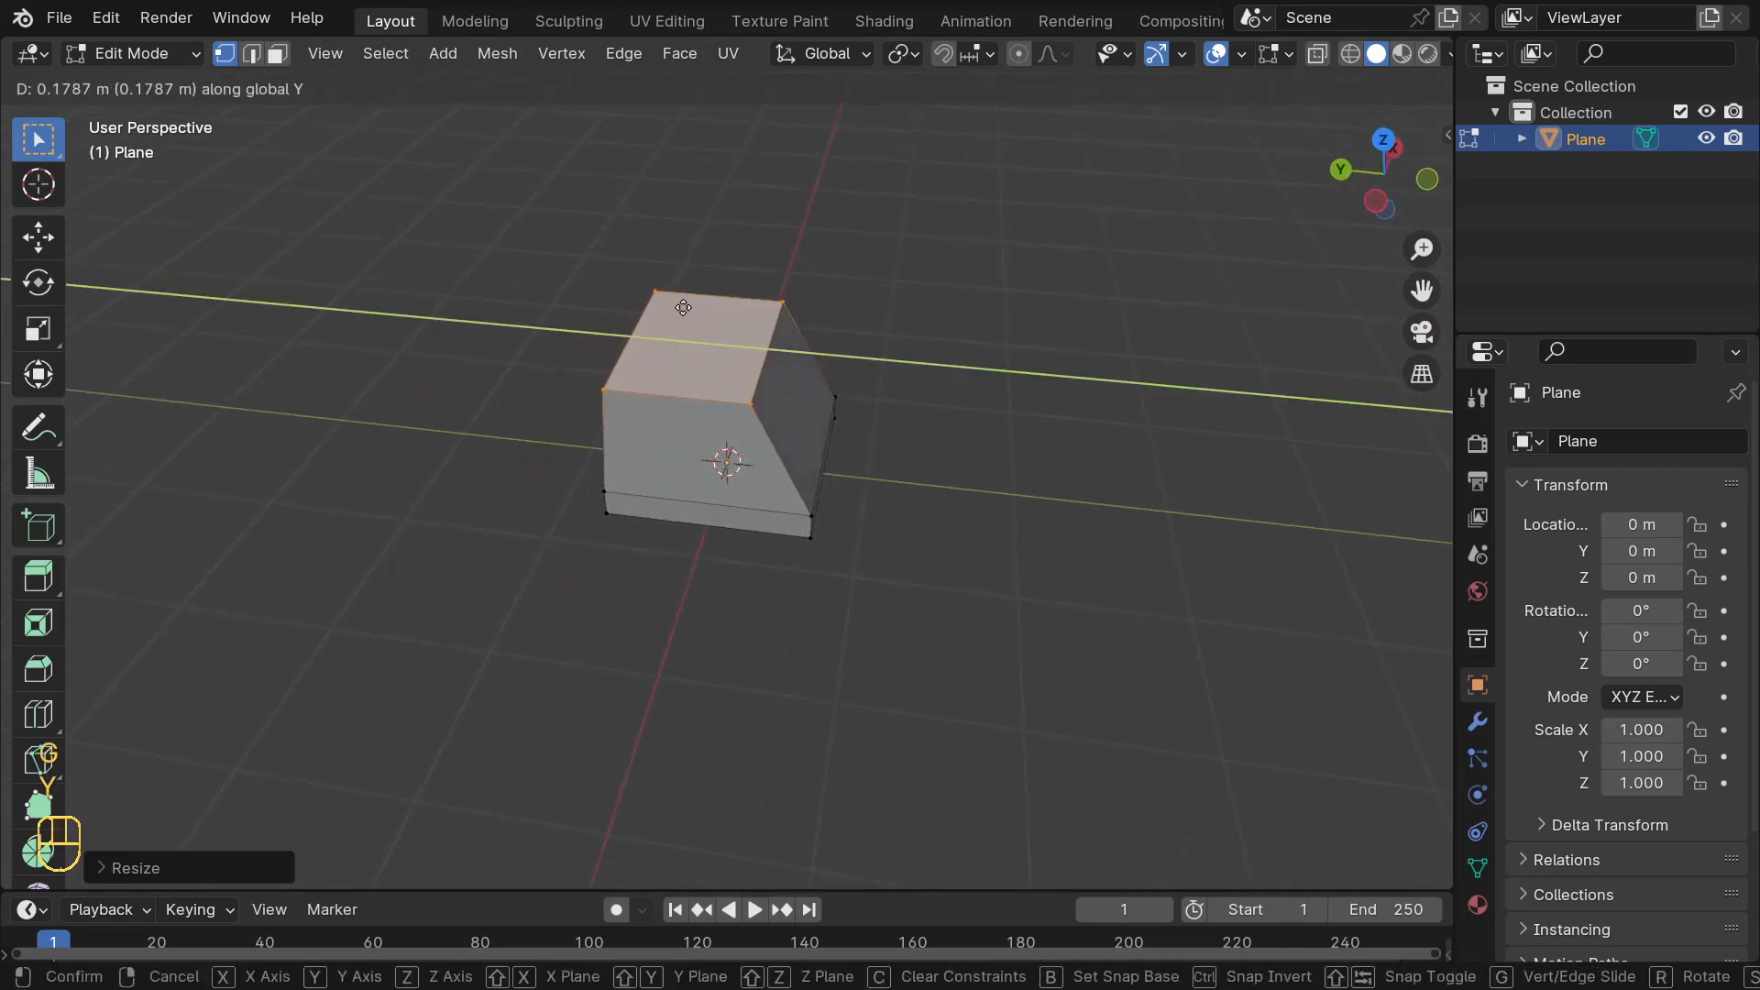
pyautogui.click(683, 307)
pyautogui.press('s')
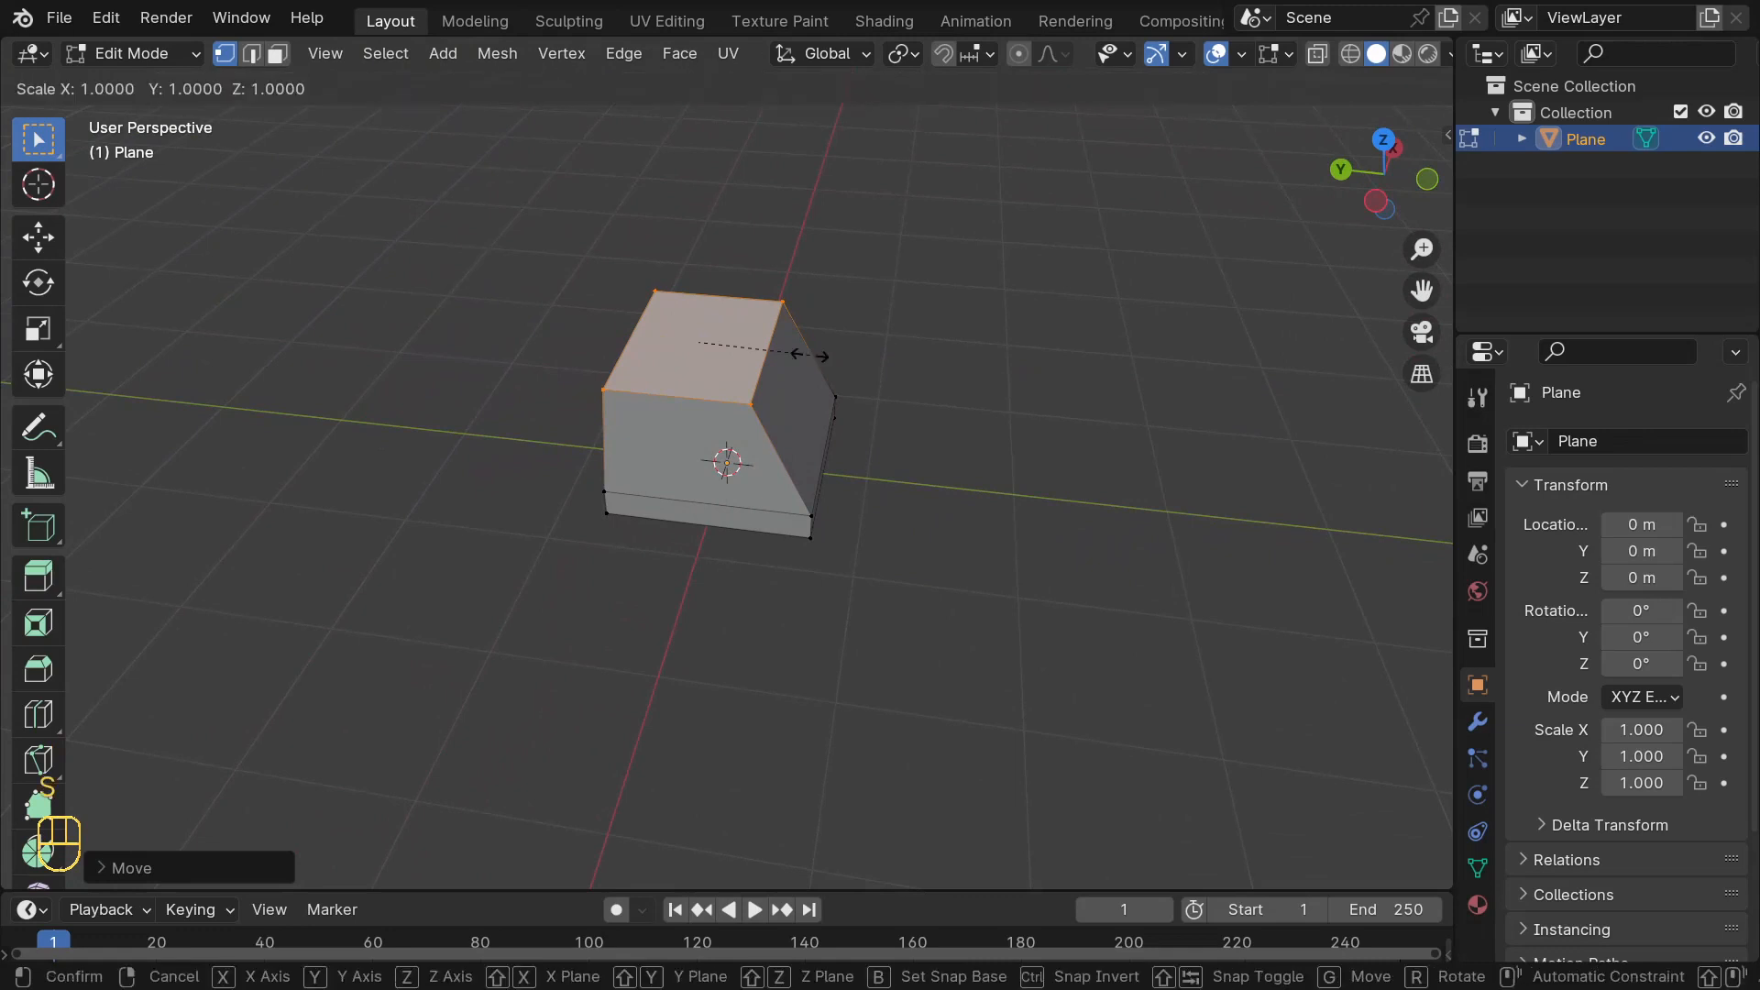
pyautogui.press('y')
pyautogui.click(800, 354)
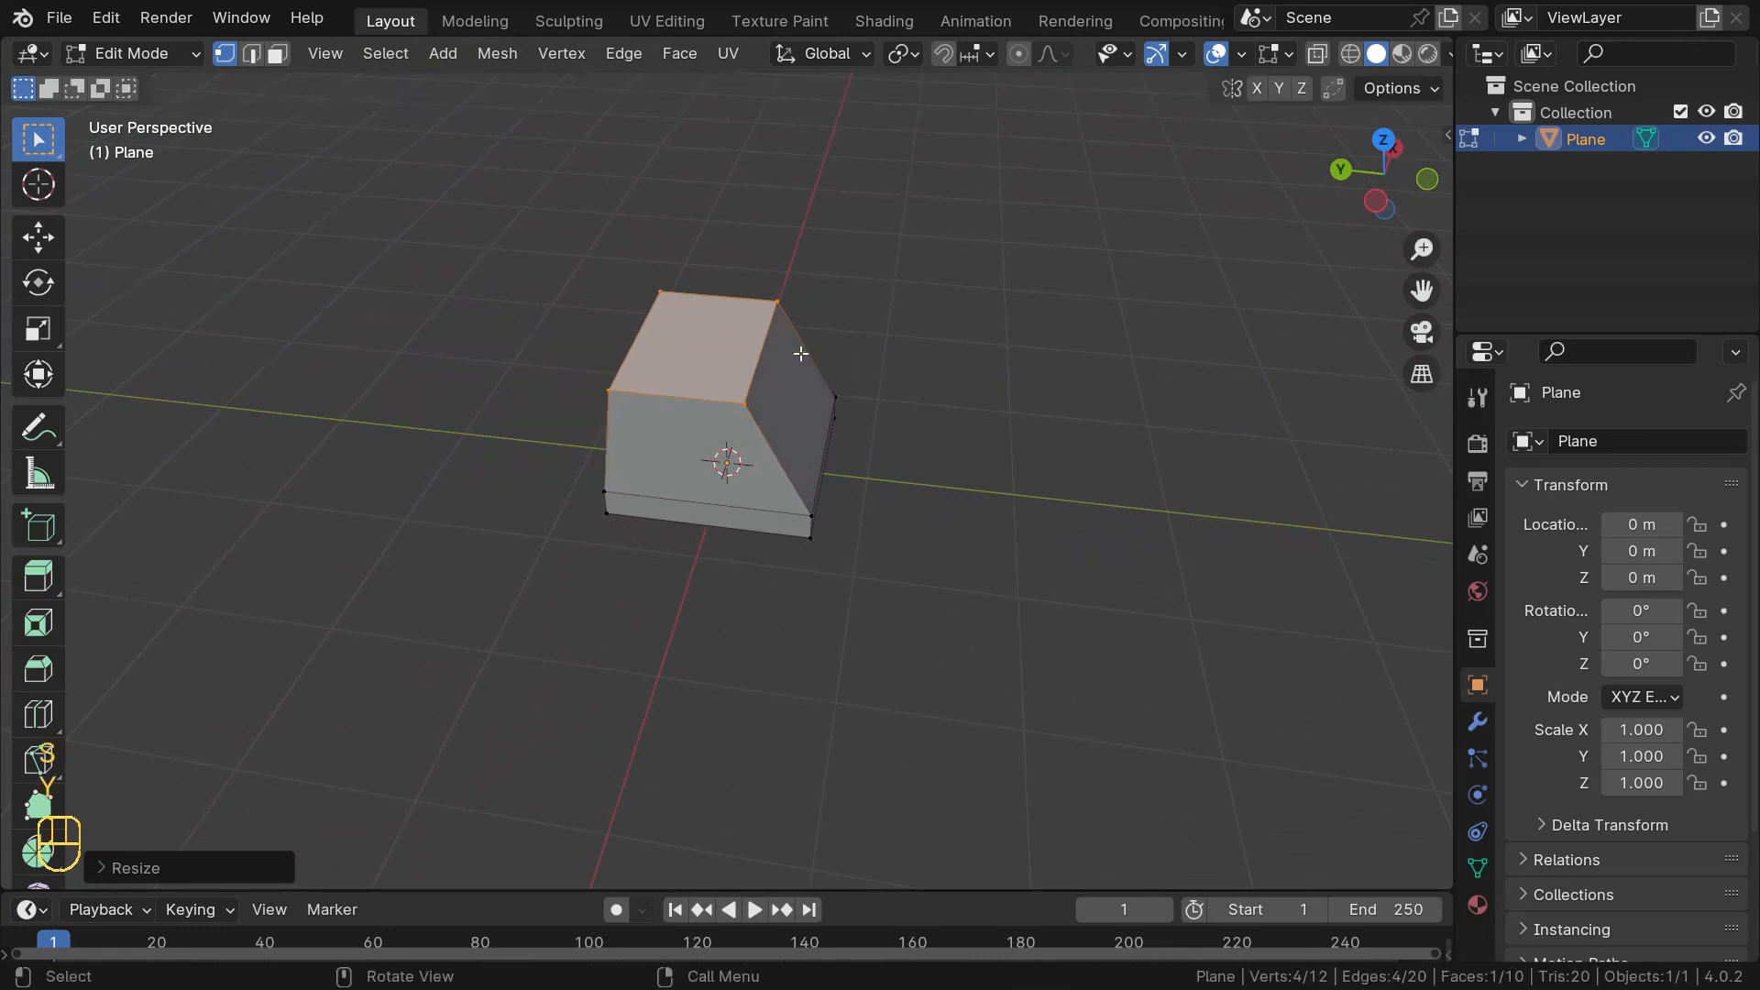
pyautogui.moveTo(734, 369); pyautogui.dragTo(666, 352, button='middle')
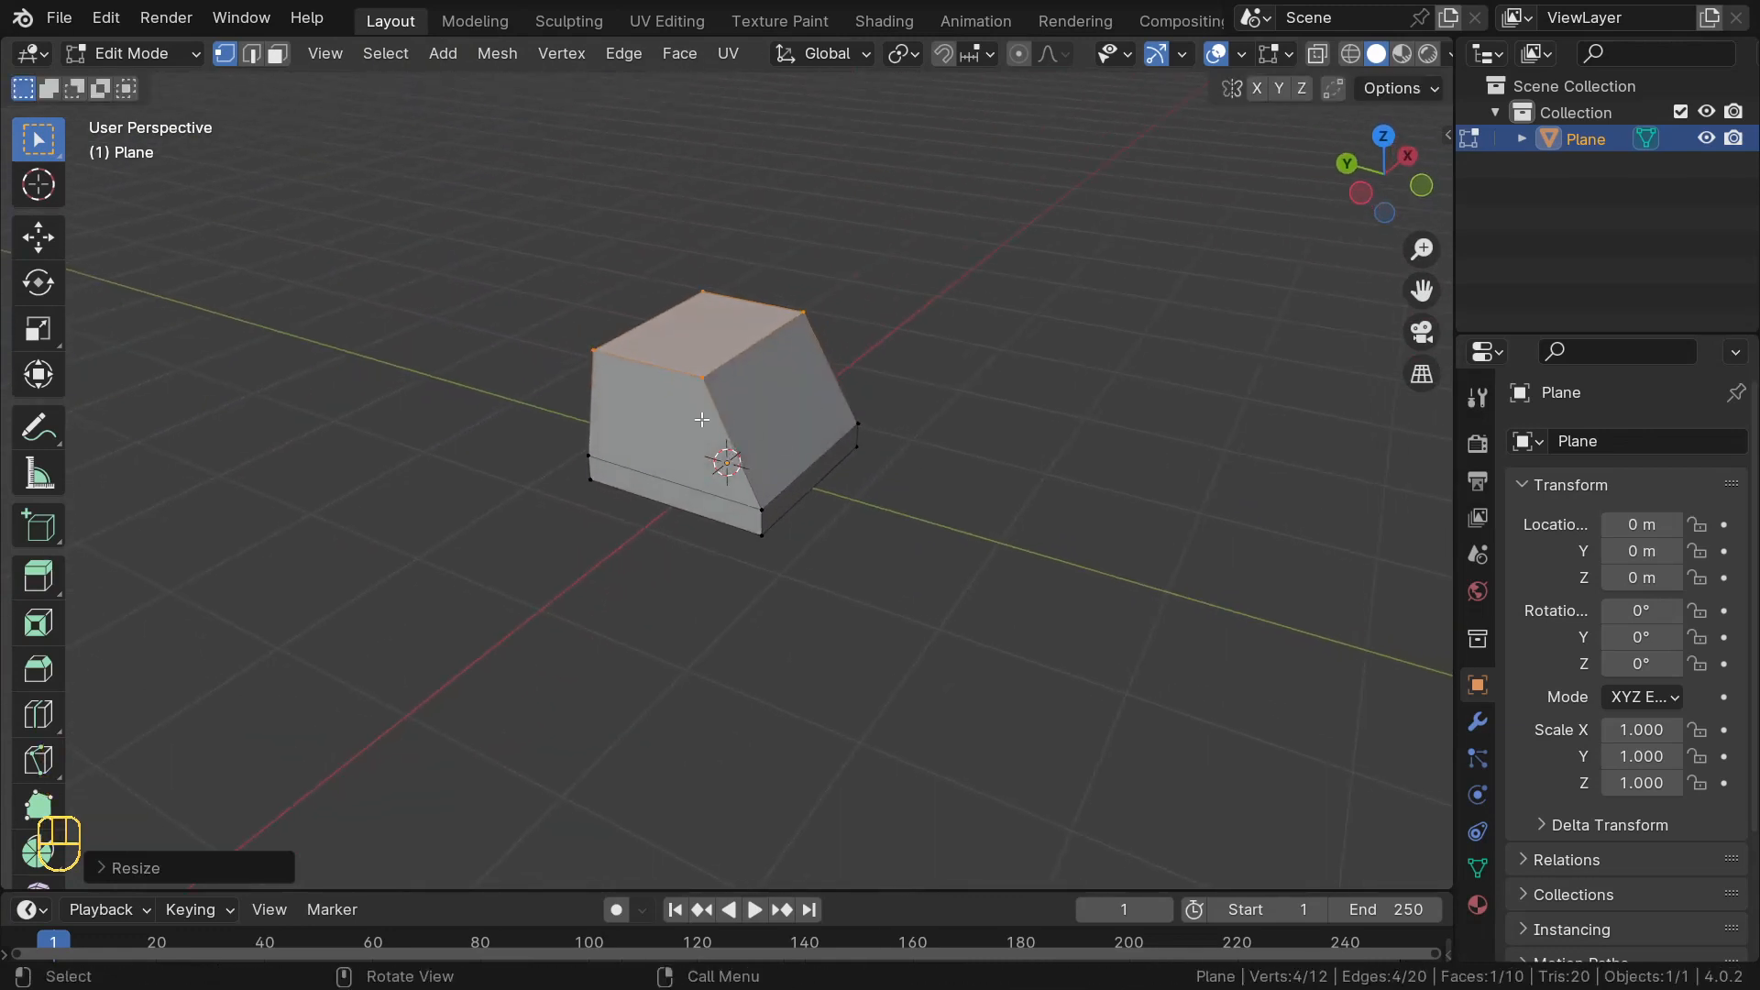
pyautogui.moveTo(701, 419); pyautogui.dragTo(669, 268, button='middle')
pyautogui.scroll(2, 656, 366)
pyautogui.press('Tab')
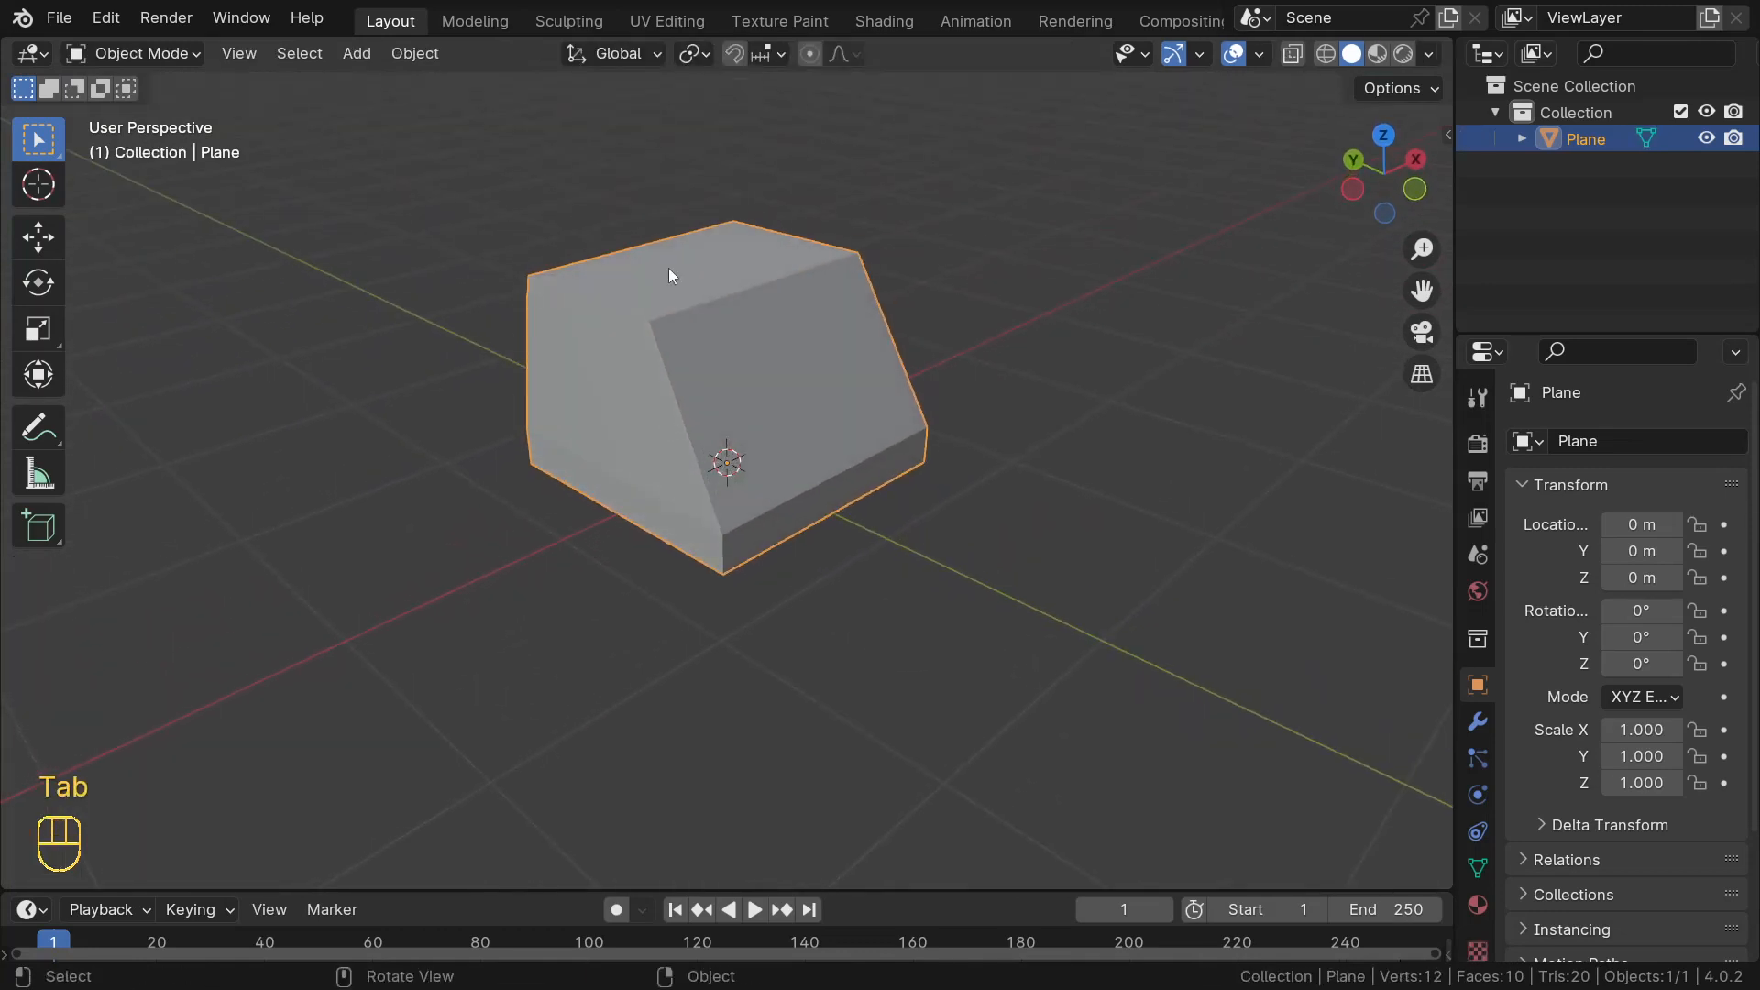
# - Add a Bevel modifier to the phone body with 3 segments and an amount of 0.023 m
pyautogui.click(1477, 722)
pyautogui.click(1581, 443)
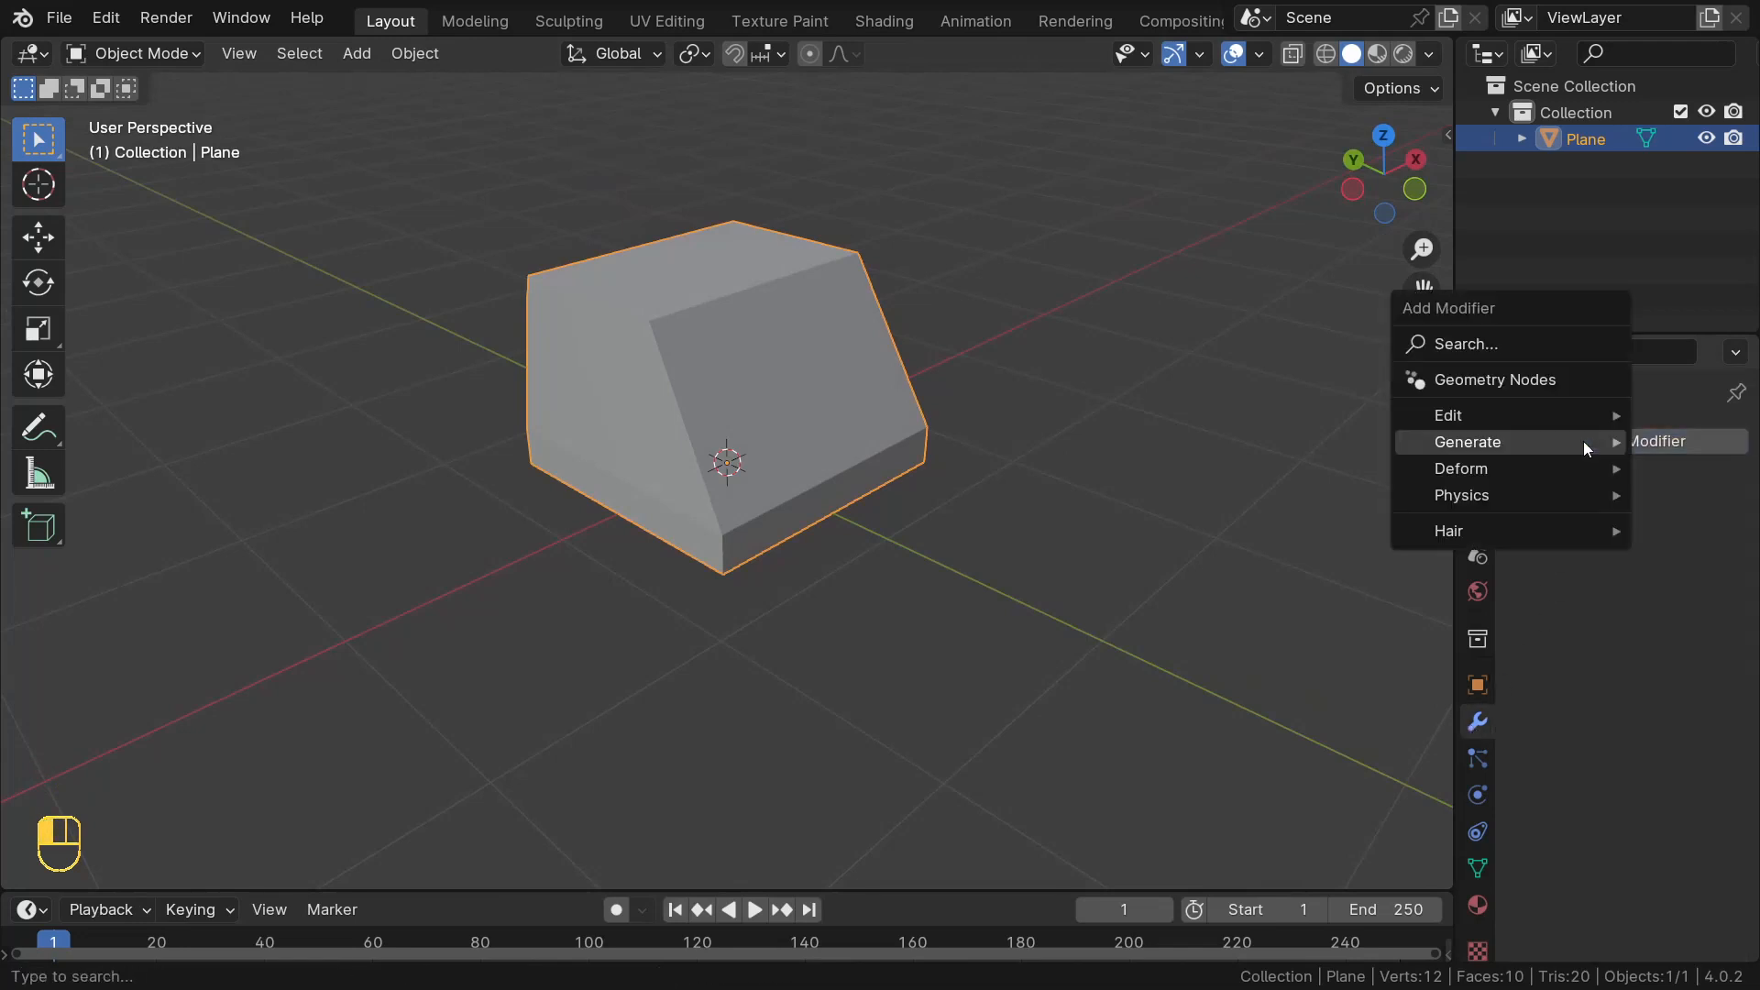
pyautogui.moveTo(1582, 442)
pyautogui.click(1243, 475)
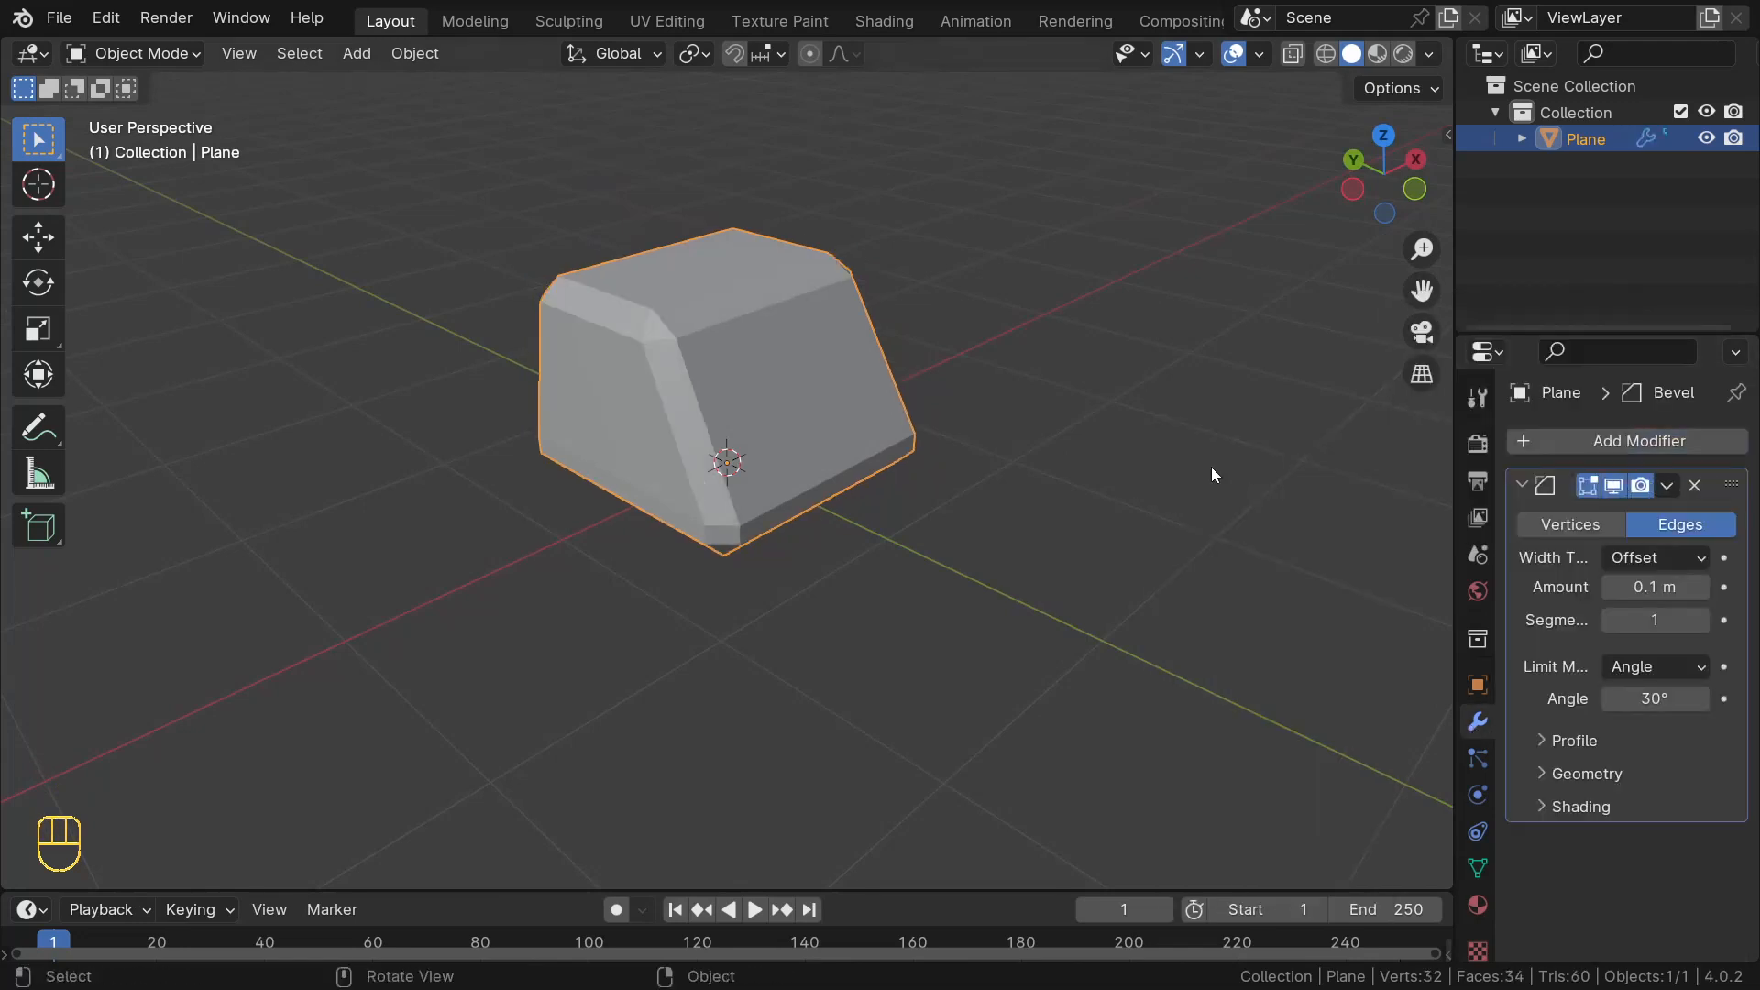
pyautogui.scroll(3, 910, 428)
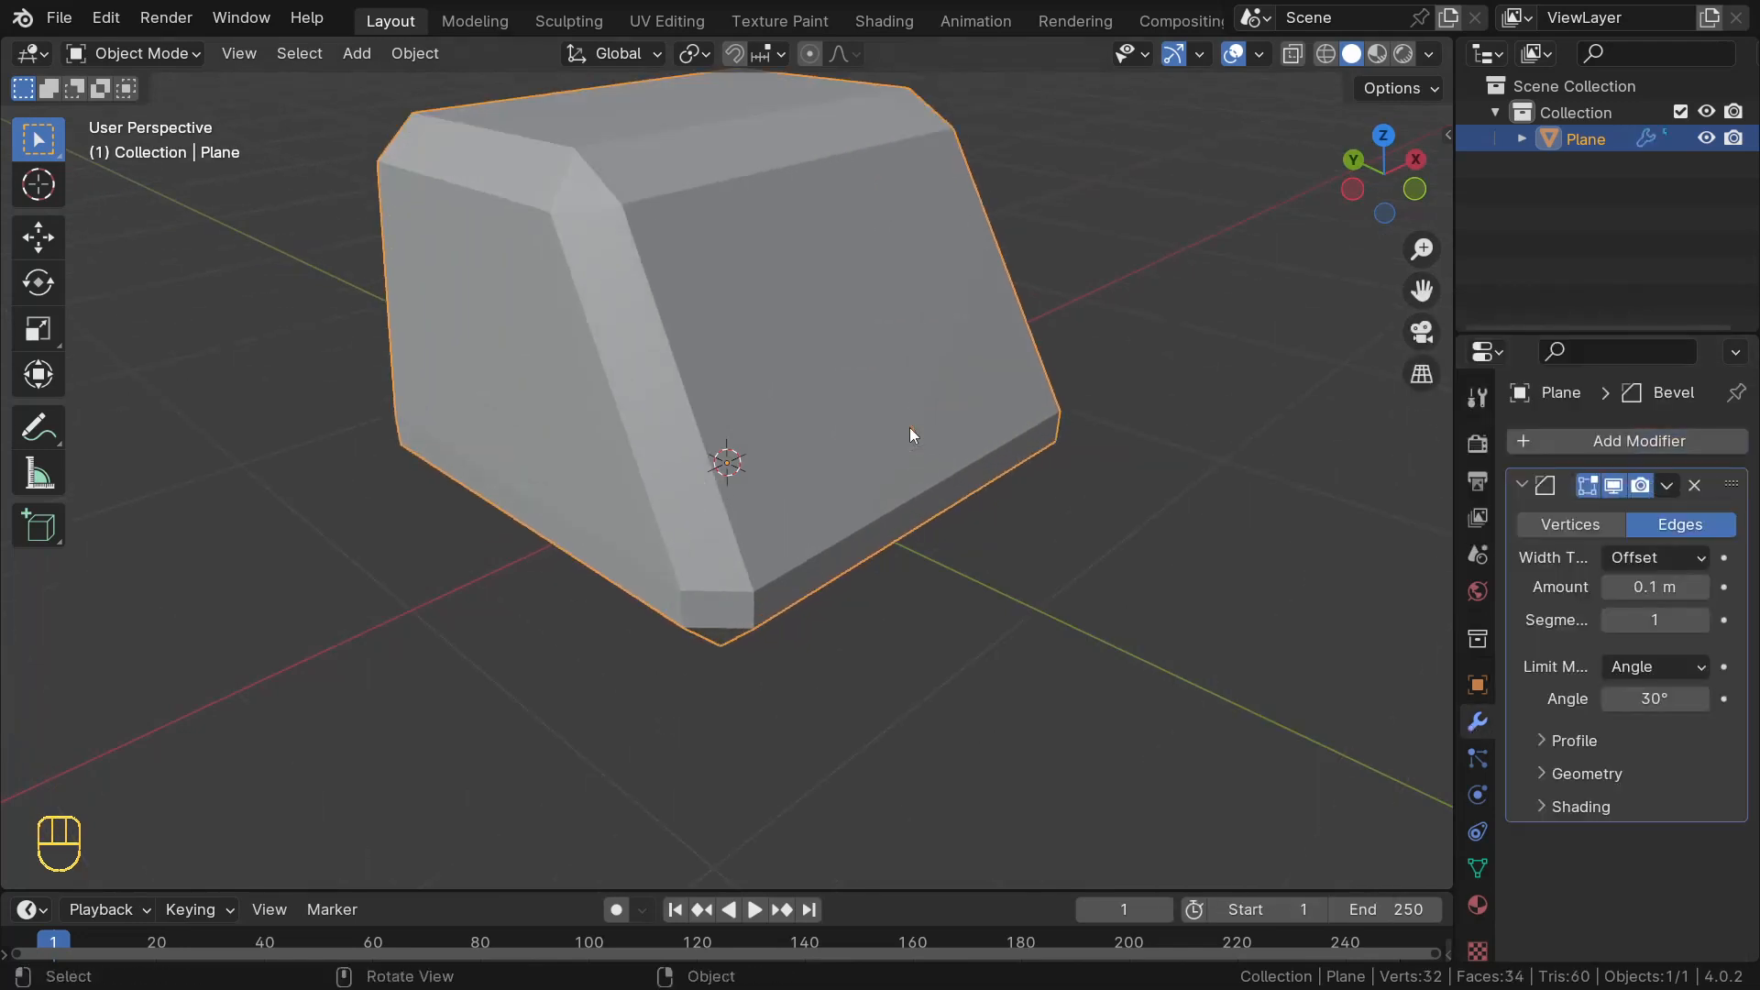
pyautogui.click(1701, 621)
pyautogui.click(1702, 620)
pyautogui.keyDown('shift'); pyautogui.moveTo(1663, 587); pyautogui.dragTo(1607, 588); pyautogui.keyUp('shift')
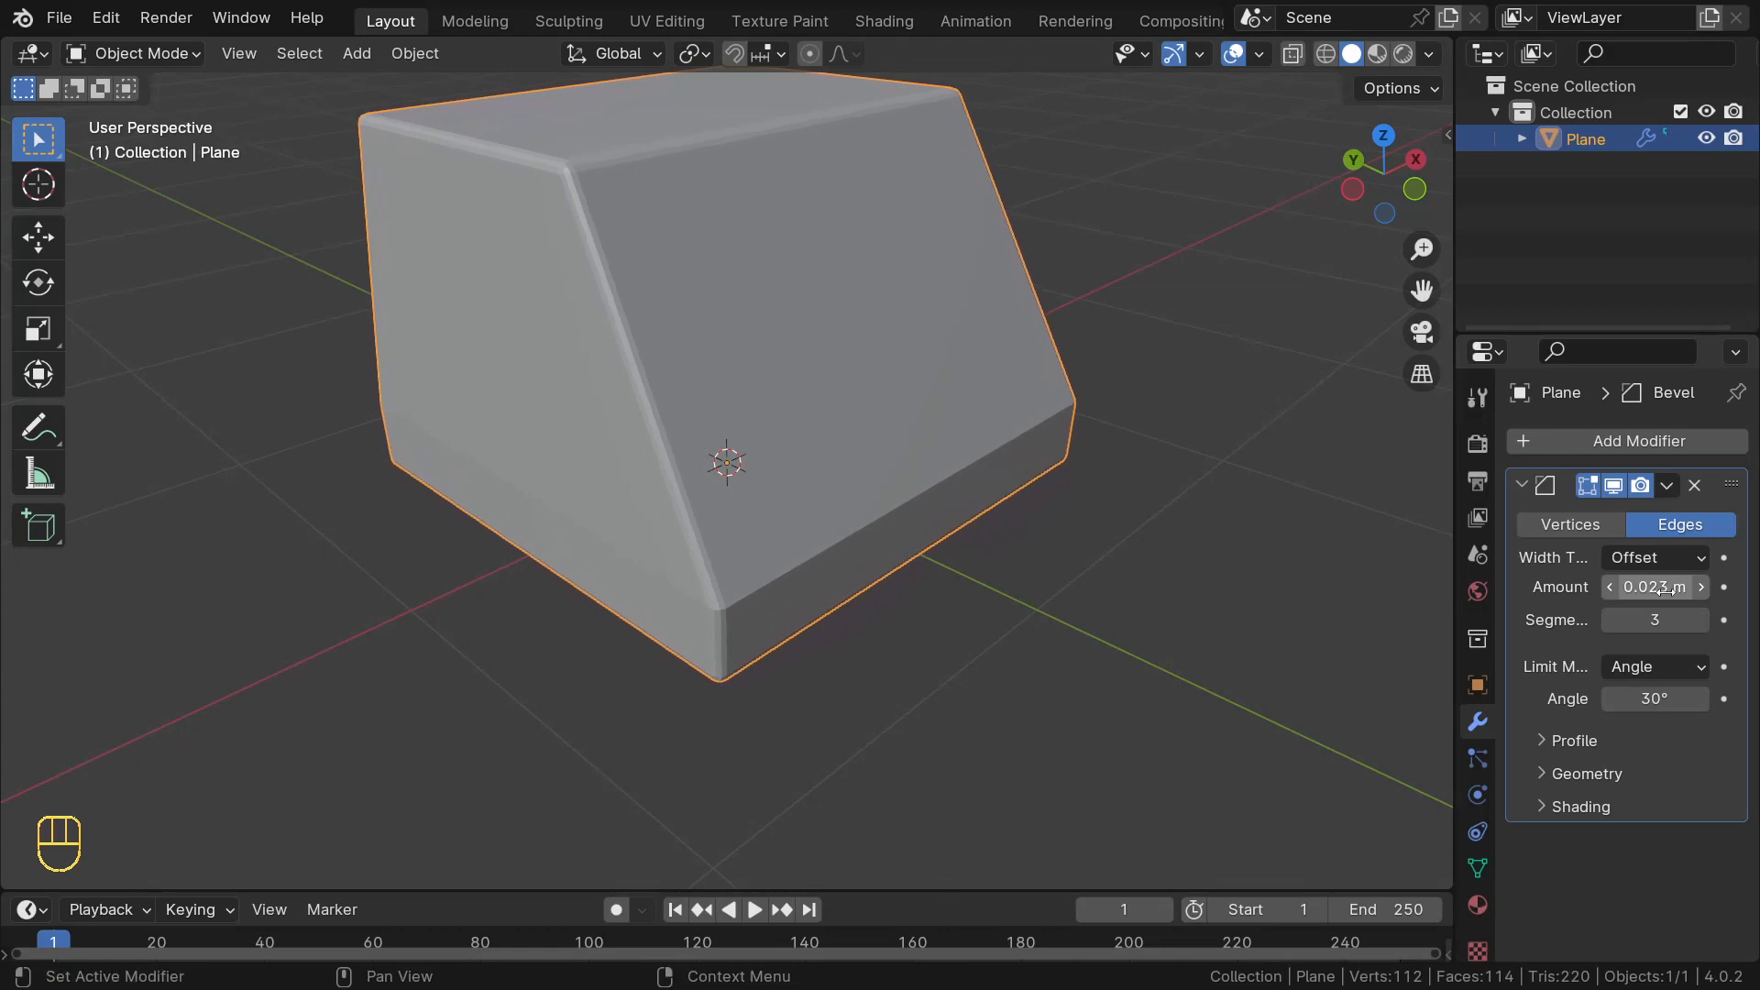
# - Add a Subdivision Surface modifier to the phone body with viewport levels set to 2
pyautogui.click(1591, 436)
pyautogui.moveTo(1516, 443)
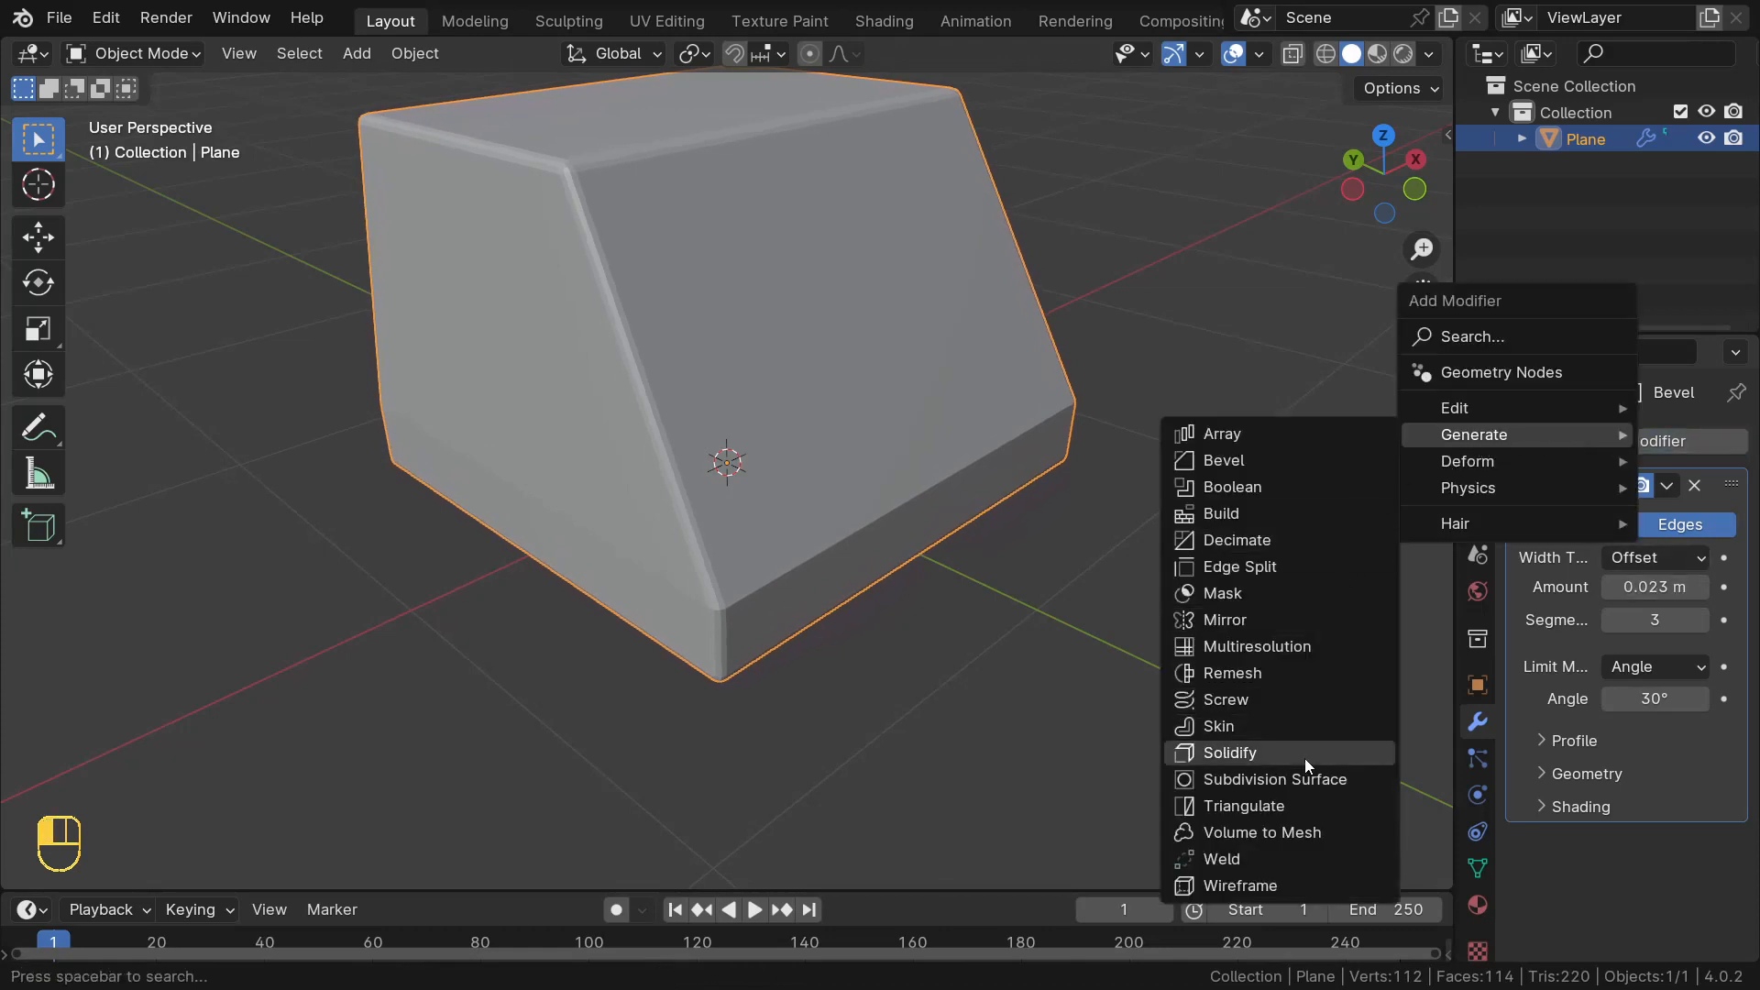
pyautogui.click(1254, 781)
pyautogui.moveTo(1170, 680); pyautogui.dragTo(1126, 677, button='middle')
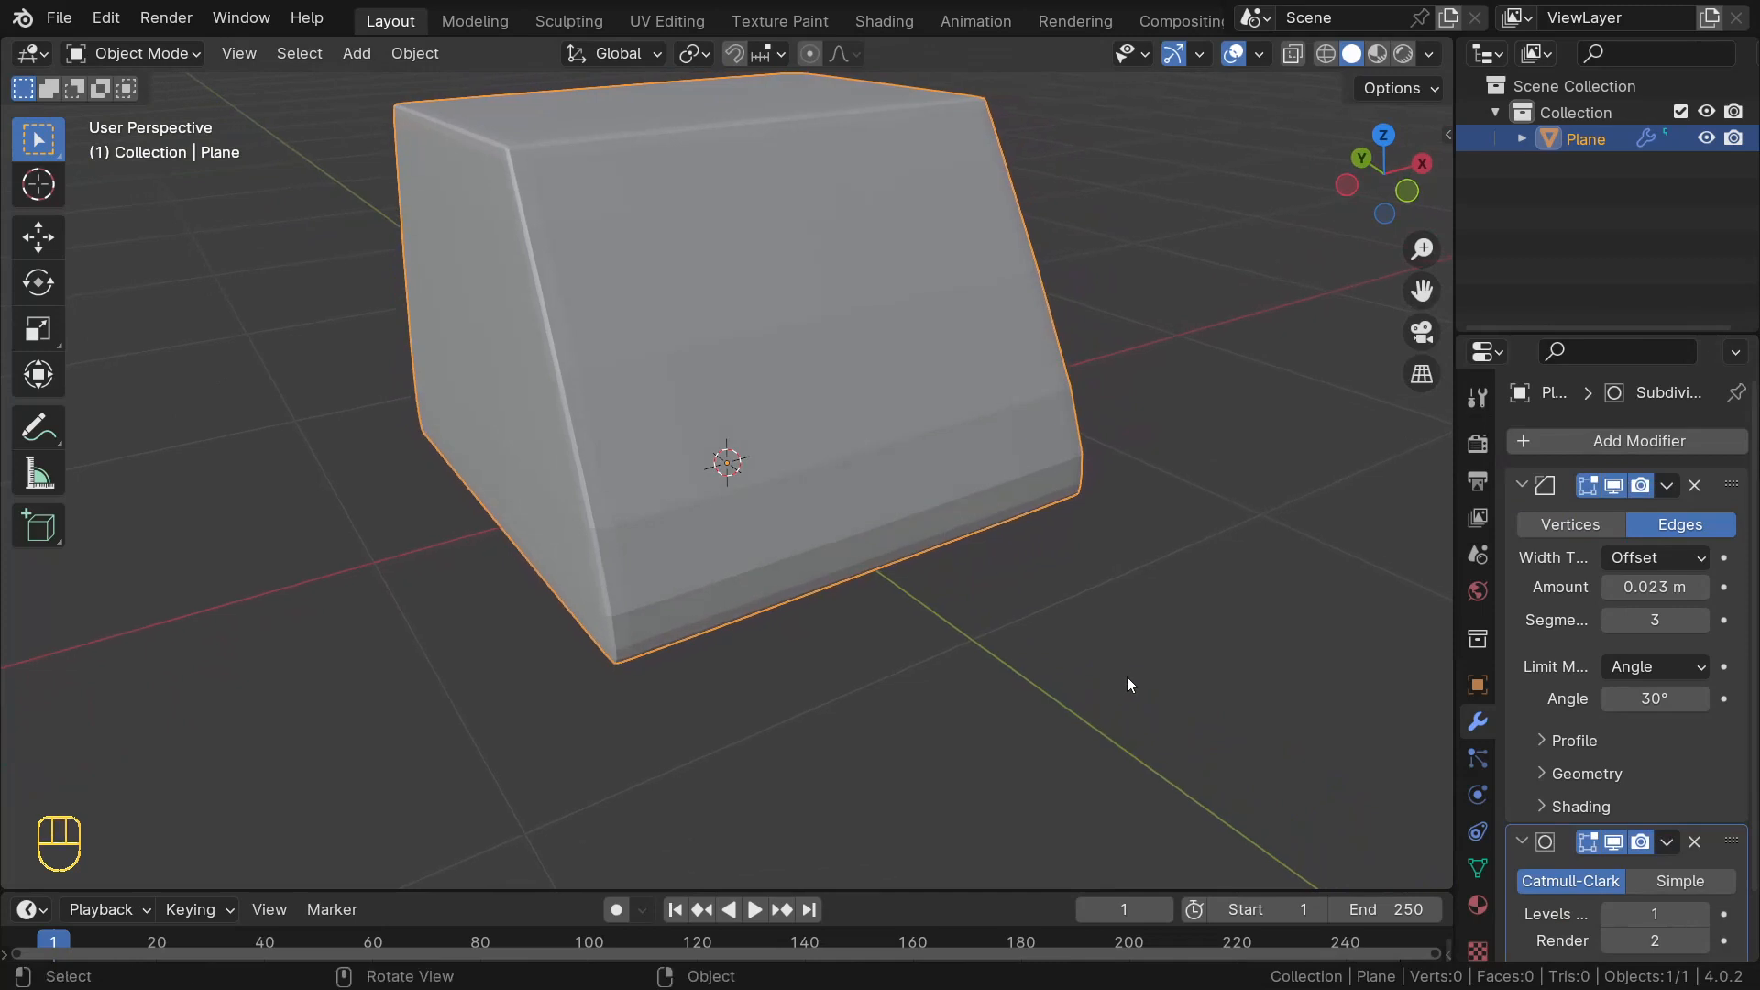
pyautogui.click(1703, 915)
# - Apply Shade Smooth to the phone body
pyautogui.scroll(-2, 1075, 581)
pyautogui.moveTo(1075, 581); pyautogui.dragTo(988, 564, button='middle')
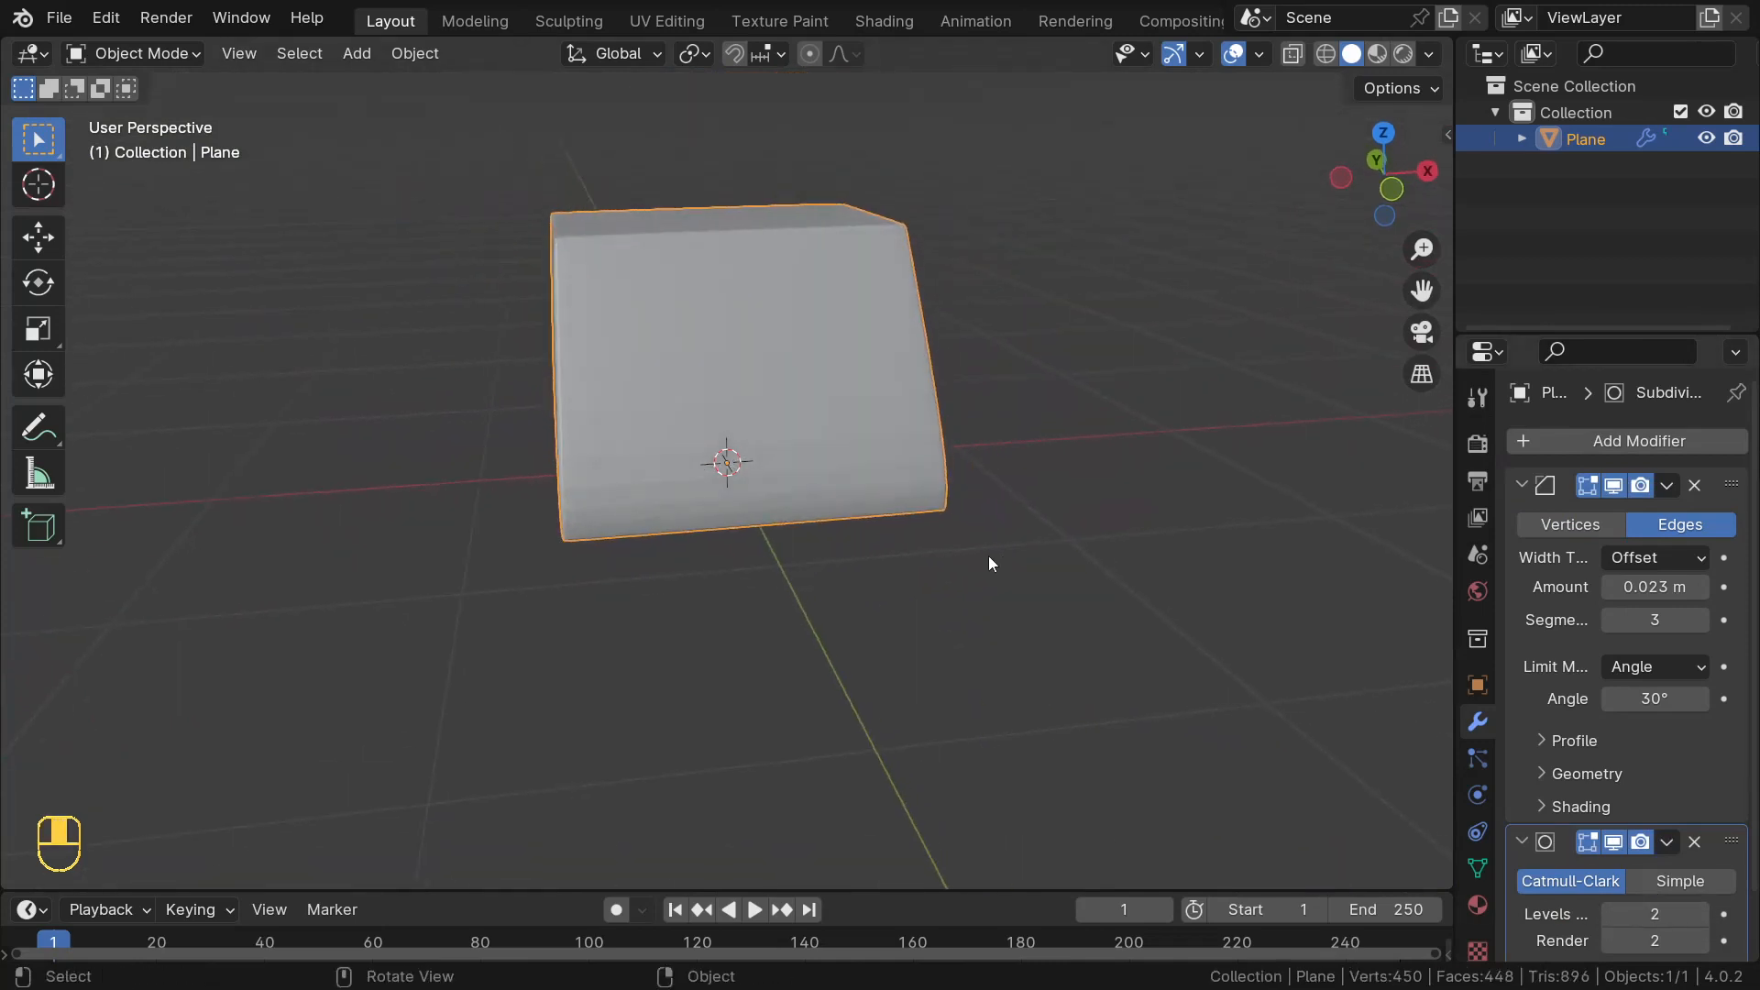
pyautogui.rightClick(794, 385)
pyautogui.click(746, 377)
# - Snap the 3D cursor to the centre of the body's selected top face and return to Object Mode
pyautogui.moveTo(761, 378); pyautogui.dragTo(693, 223, button='middle')
pyautogui.press('Tab')
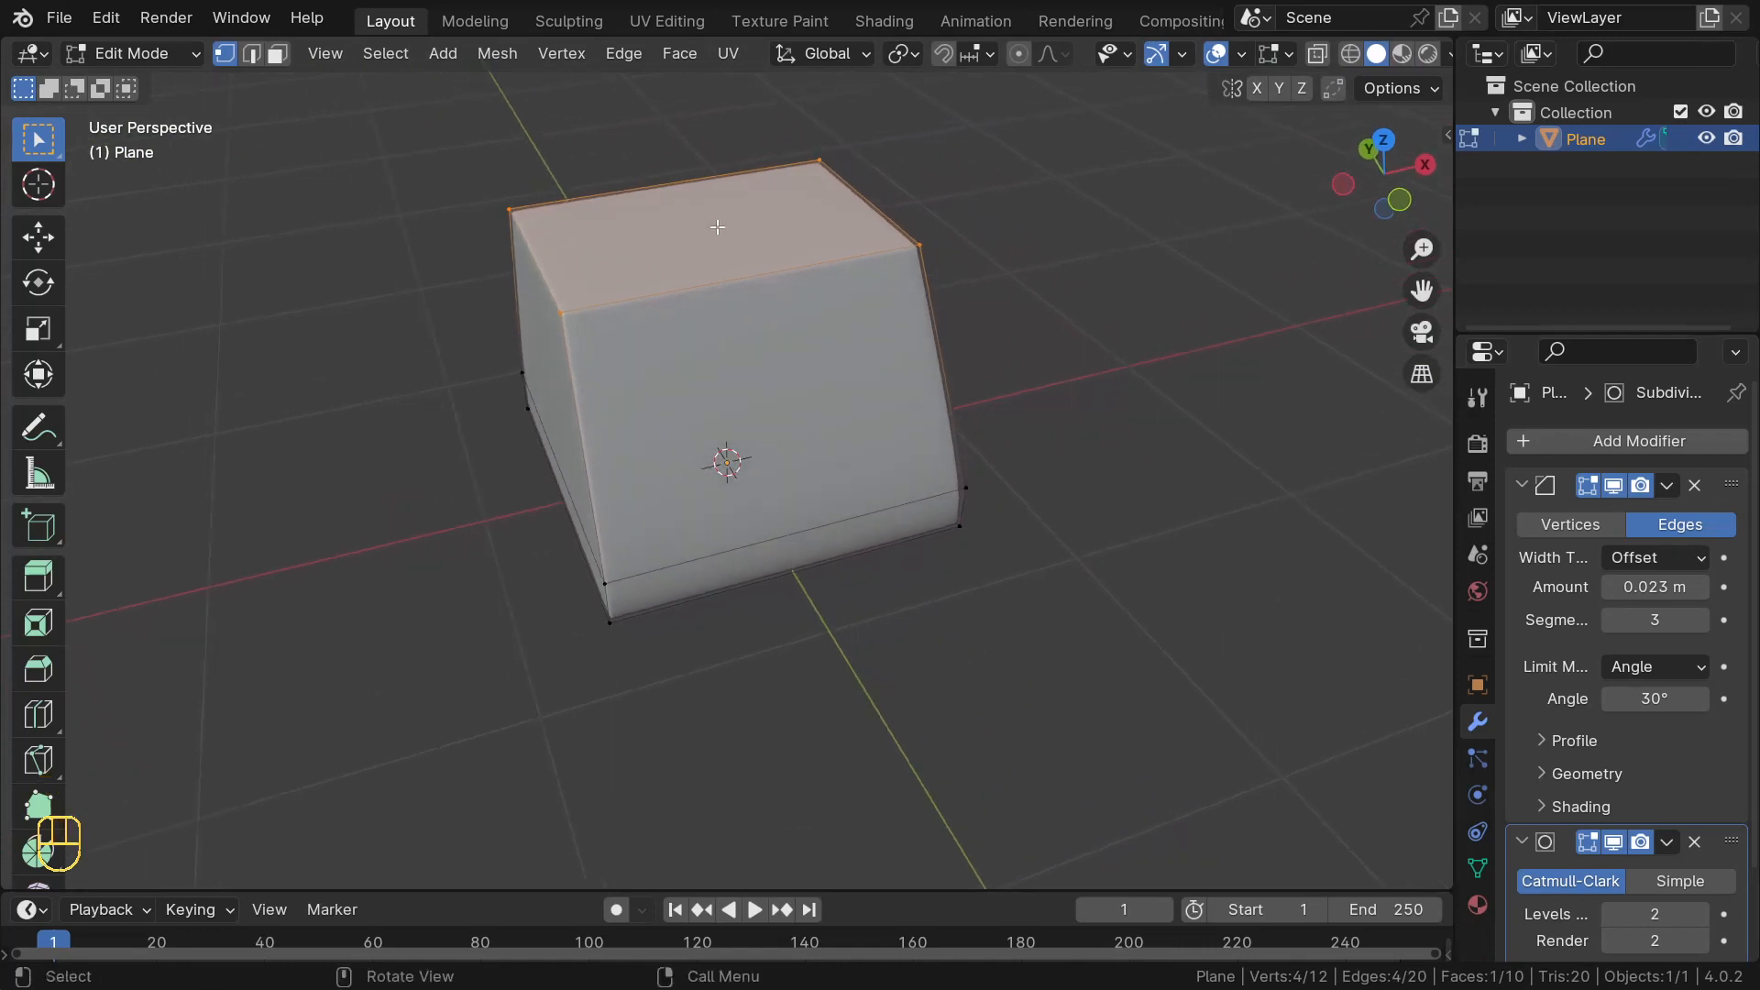
pyautogui.hotkey('shift', 's')
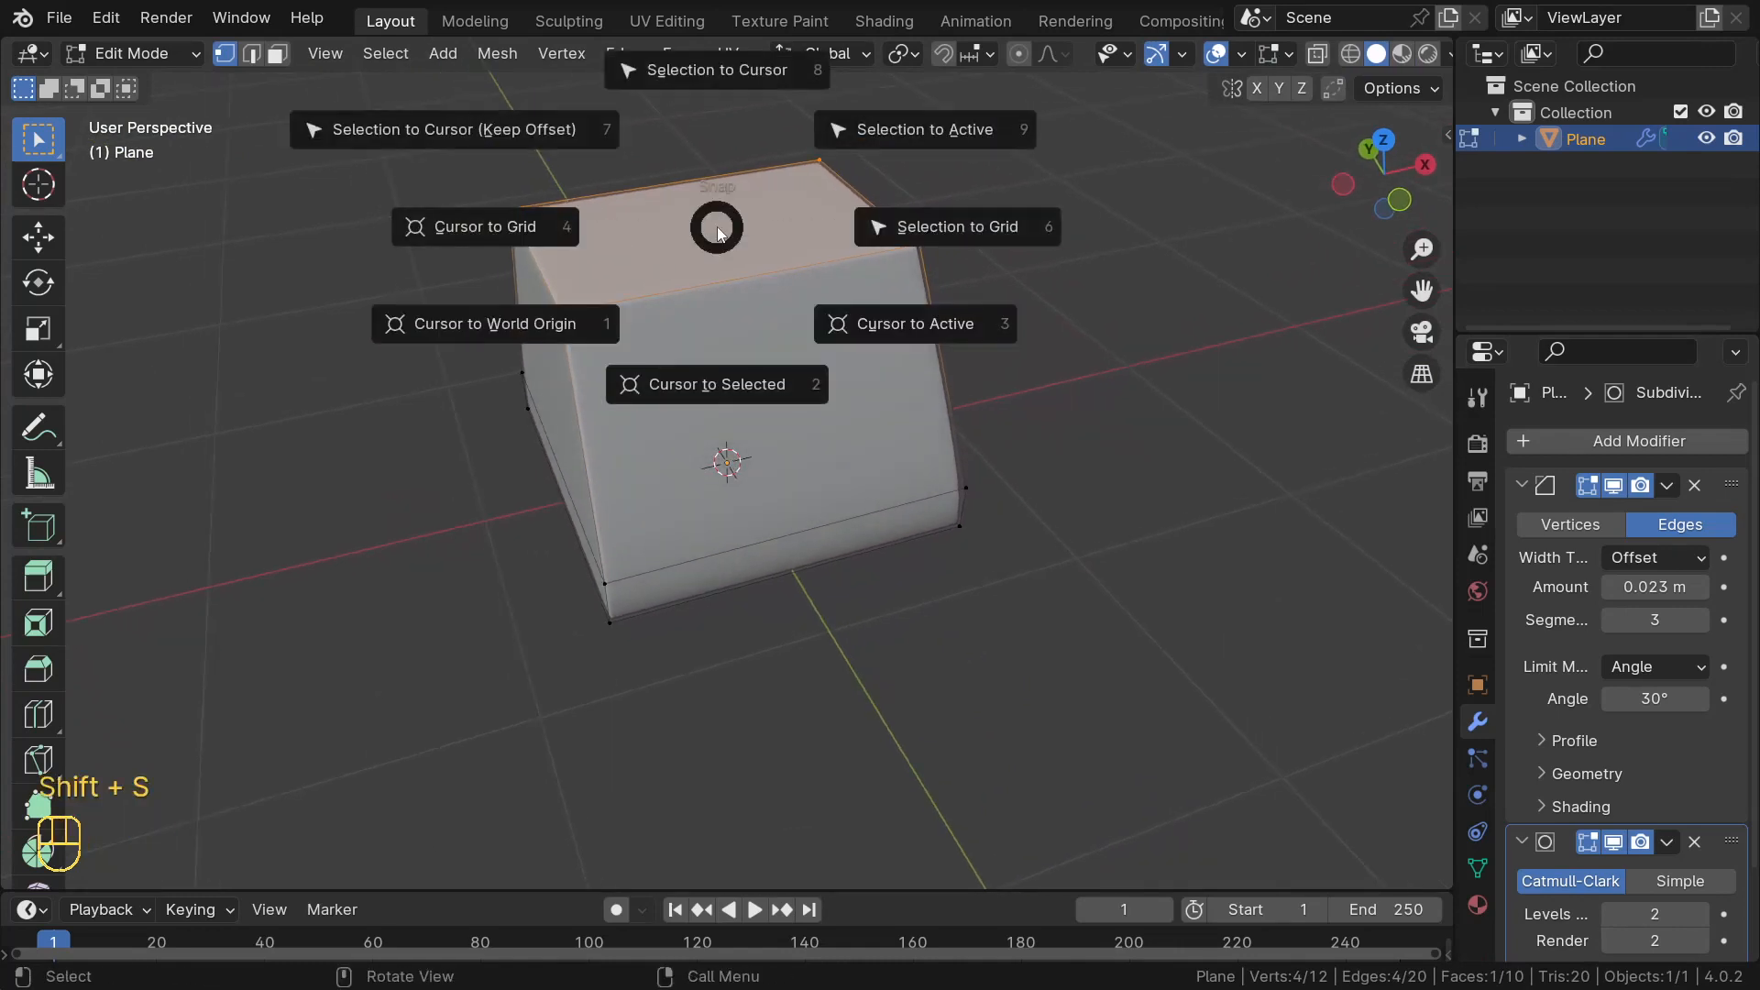
pyautogui.click(702, 383)
pyautogui.moveTo(688, 266); pyautogui.dragTo(717, 221, button='middle')
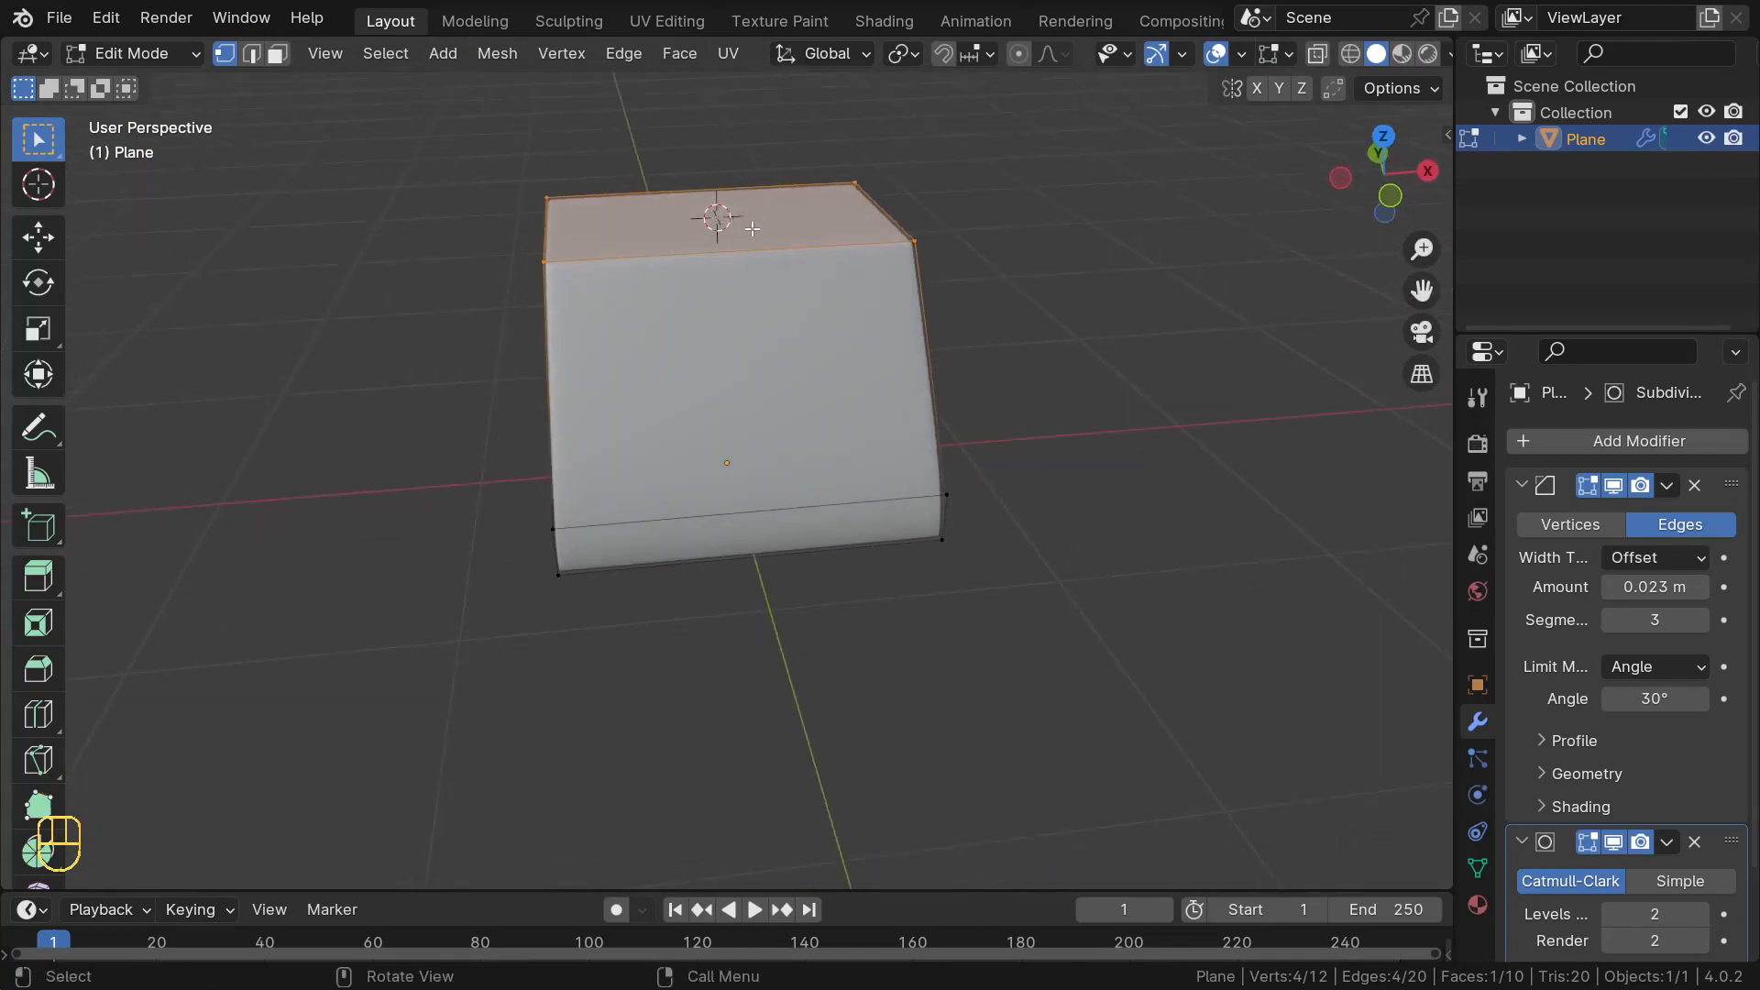
pyautogui.press('Tab')
# - Add a mesh plane at the 3D cursor on the body's top and scale its mesh down to about 0.16
pyautogui.moveTo(752, 229); pyautogui.dragTo(798, 253, button='middle')
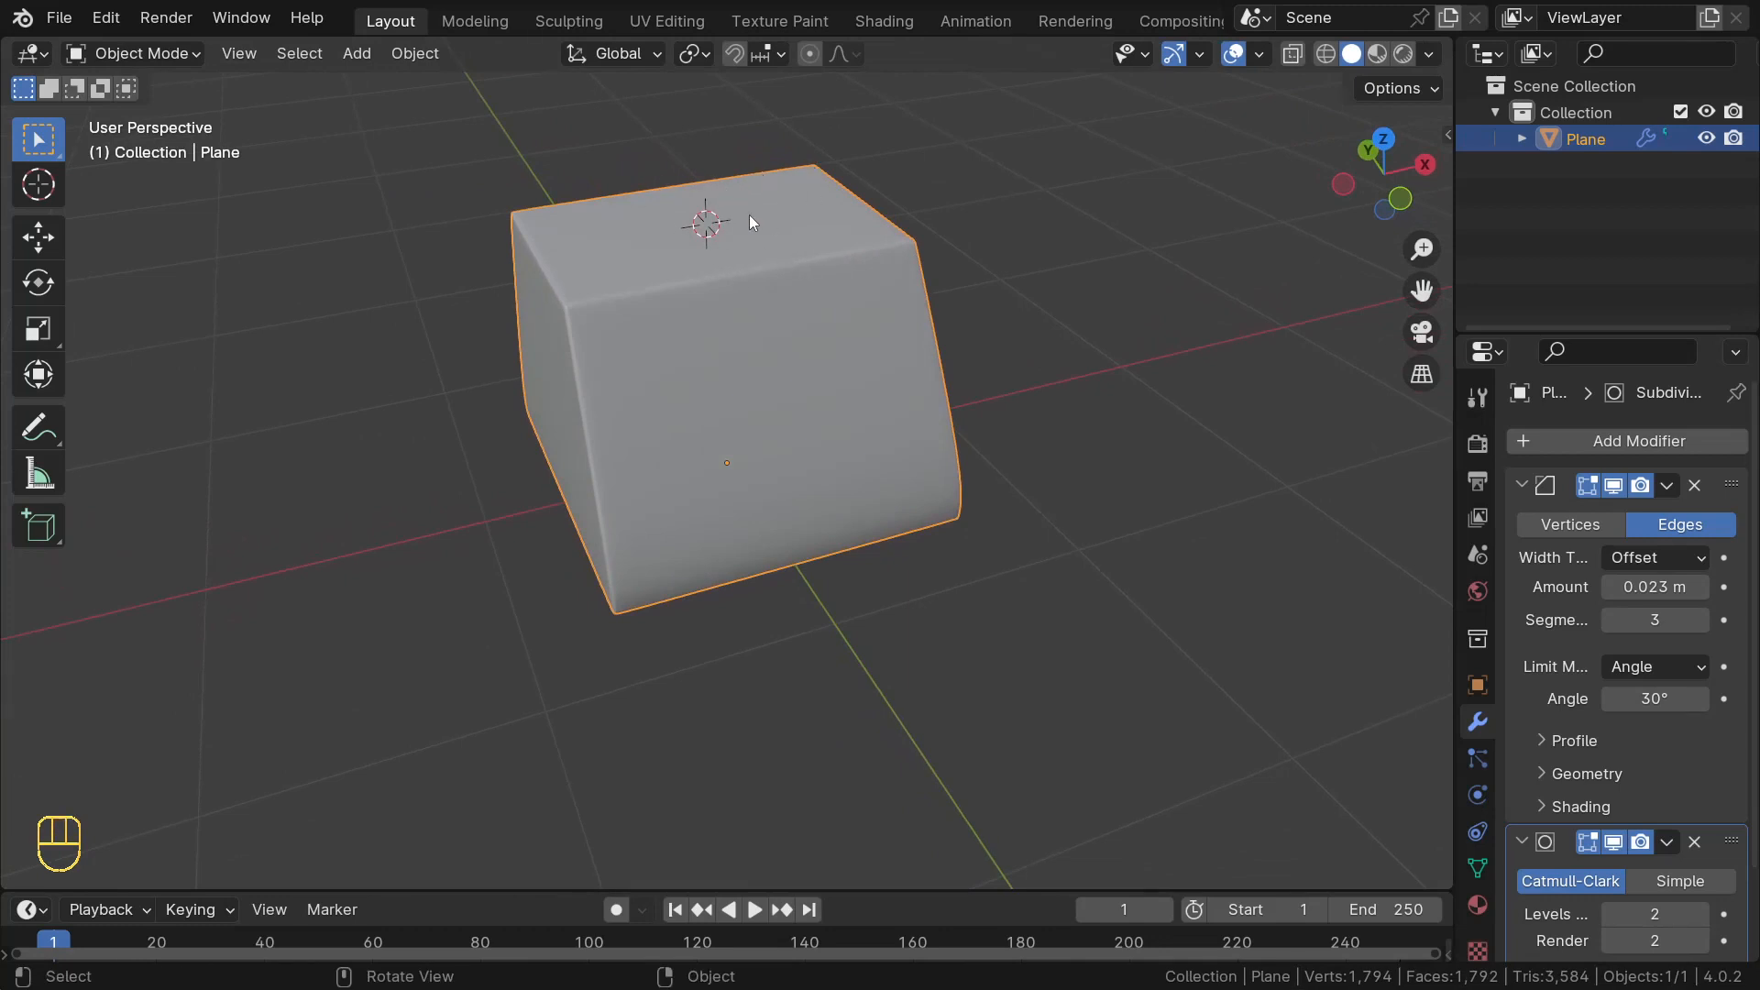
pyautogui.hotkey('shift', 'a')
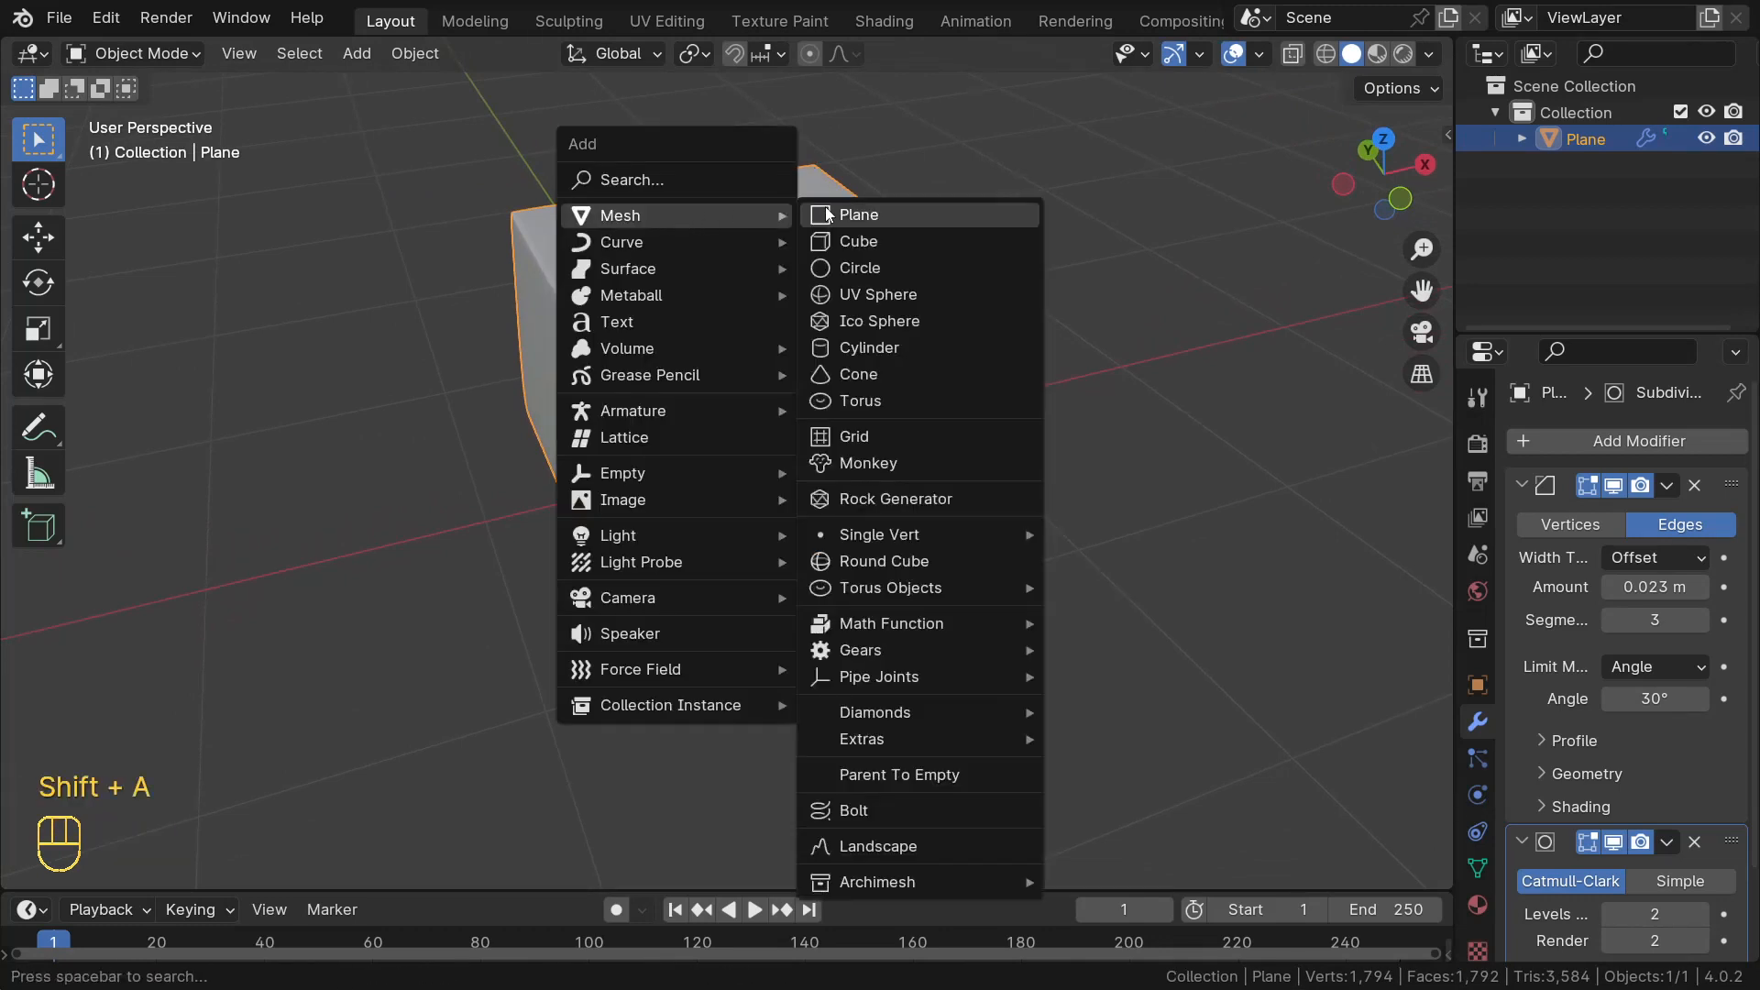
pyautogui.click(862, 216)
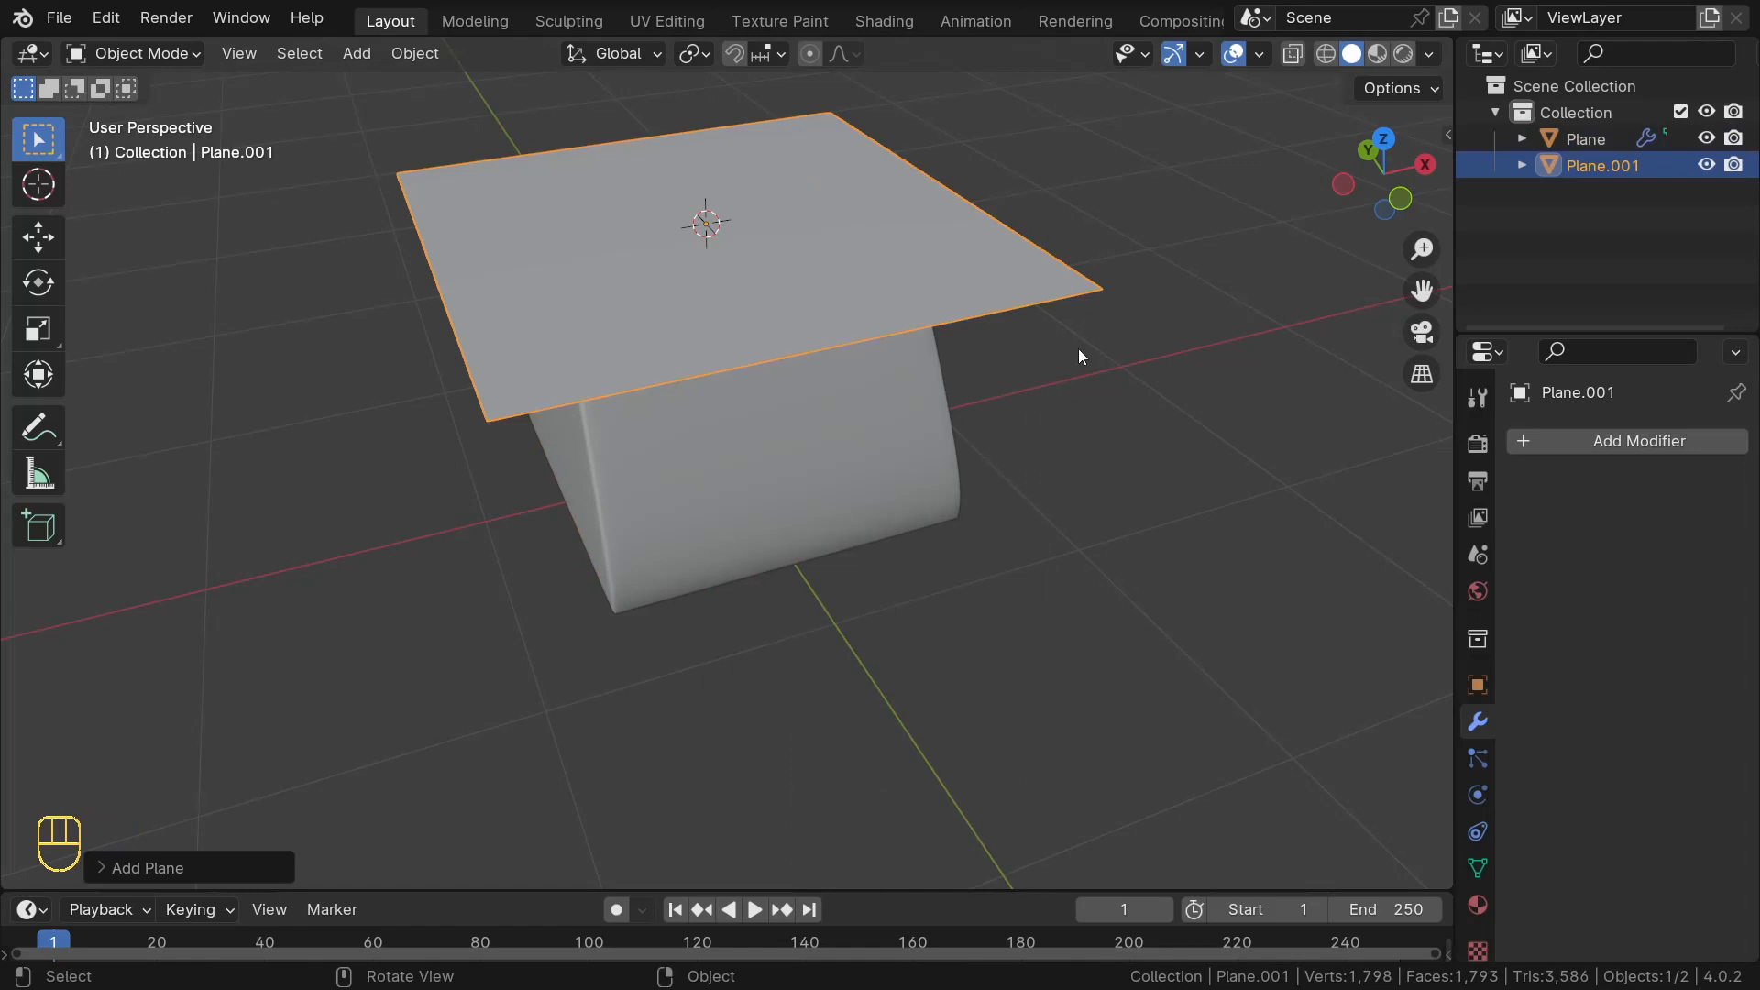
pyautogui.press('Tab')
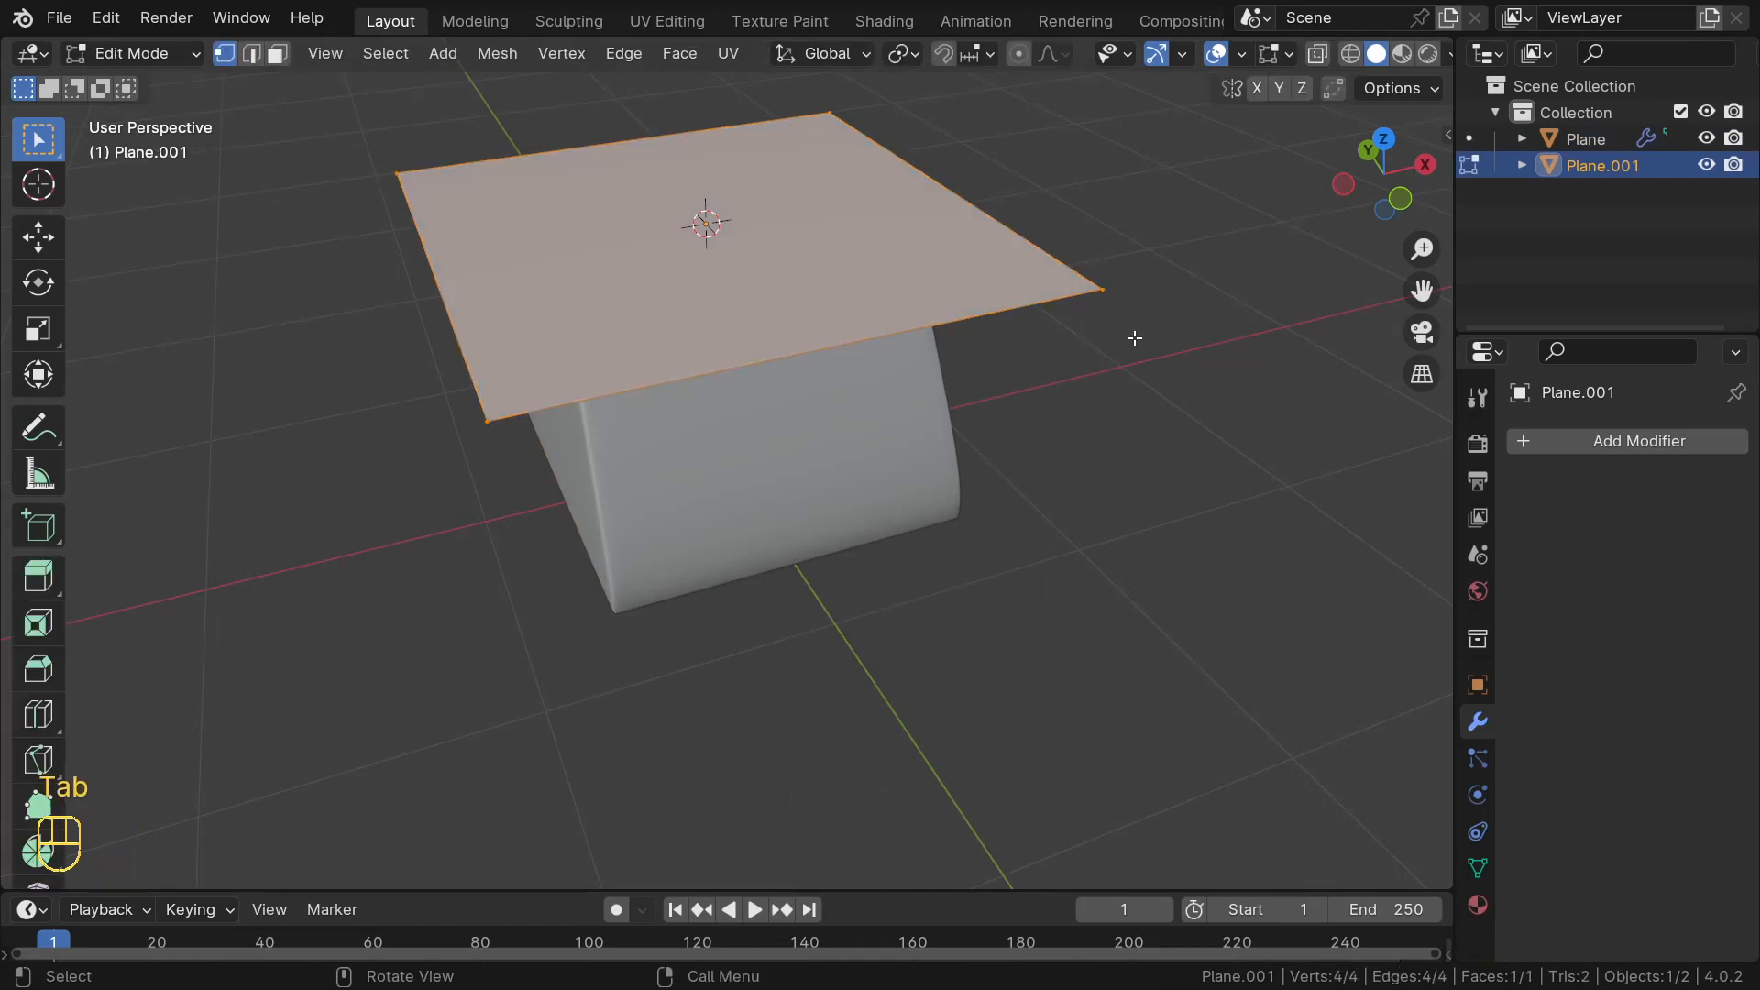
pyautogui.press('s')
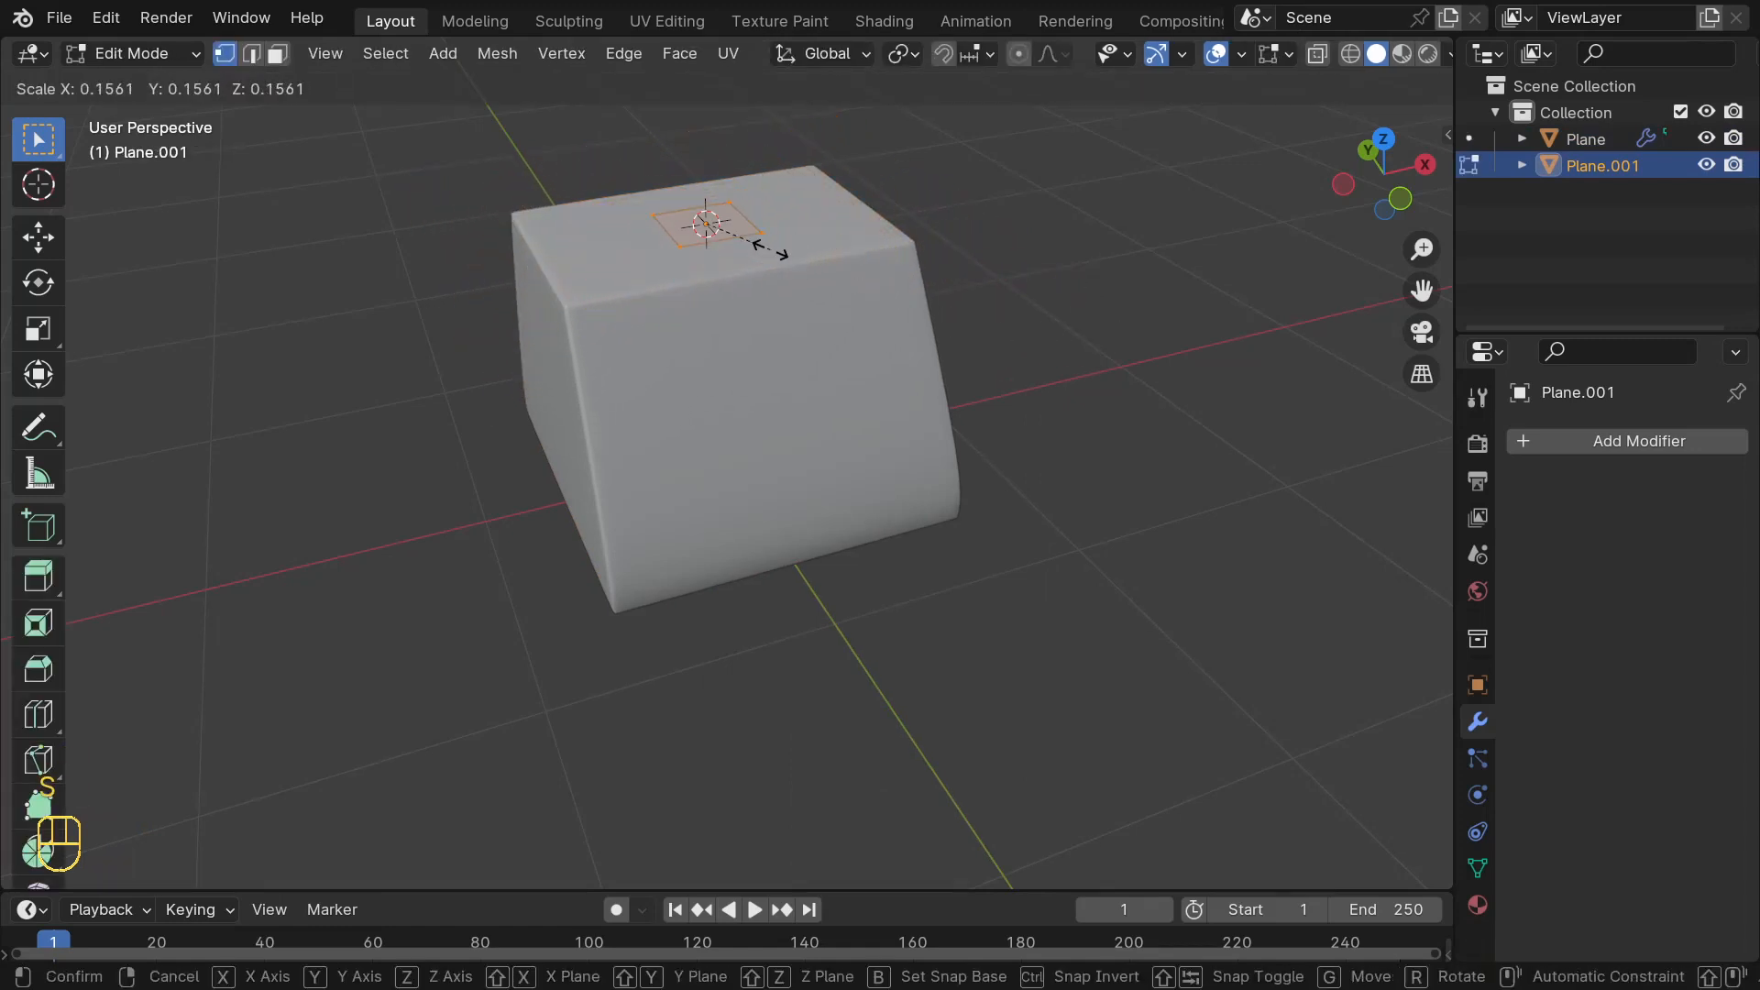
pyautogui.click(771, 249)
pyautogui.press('KP_7')
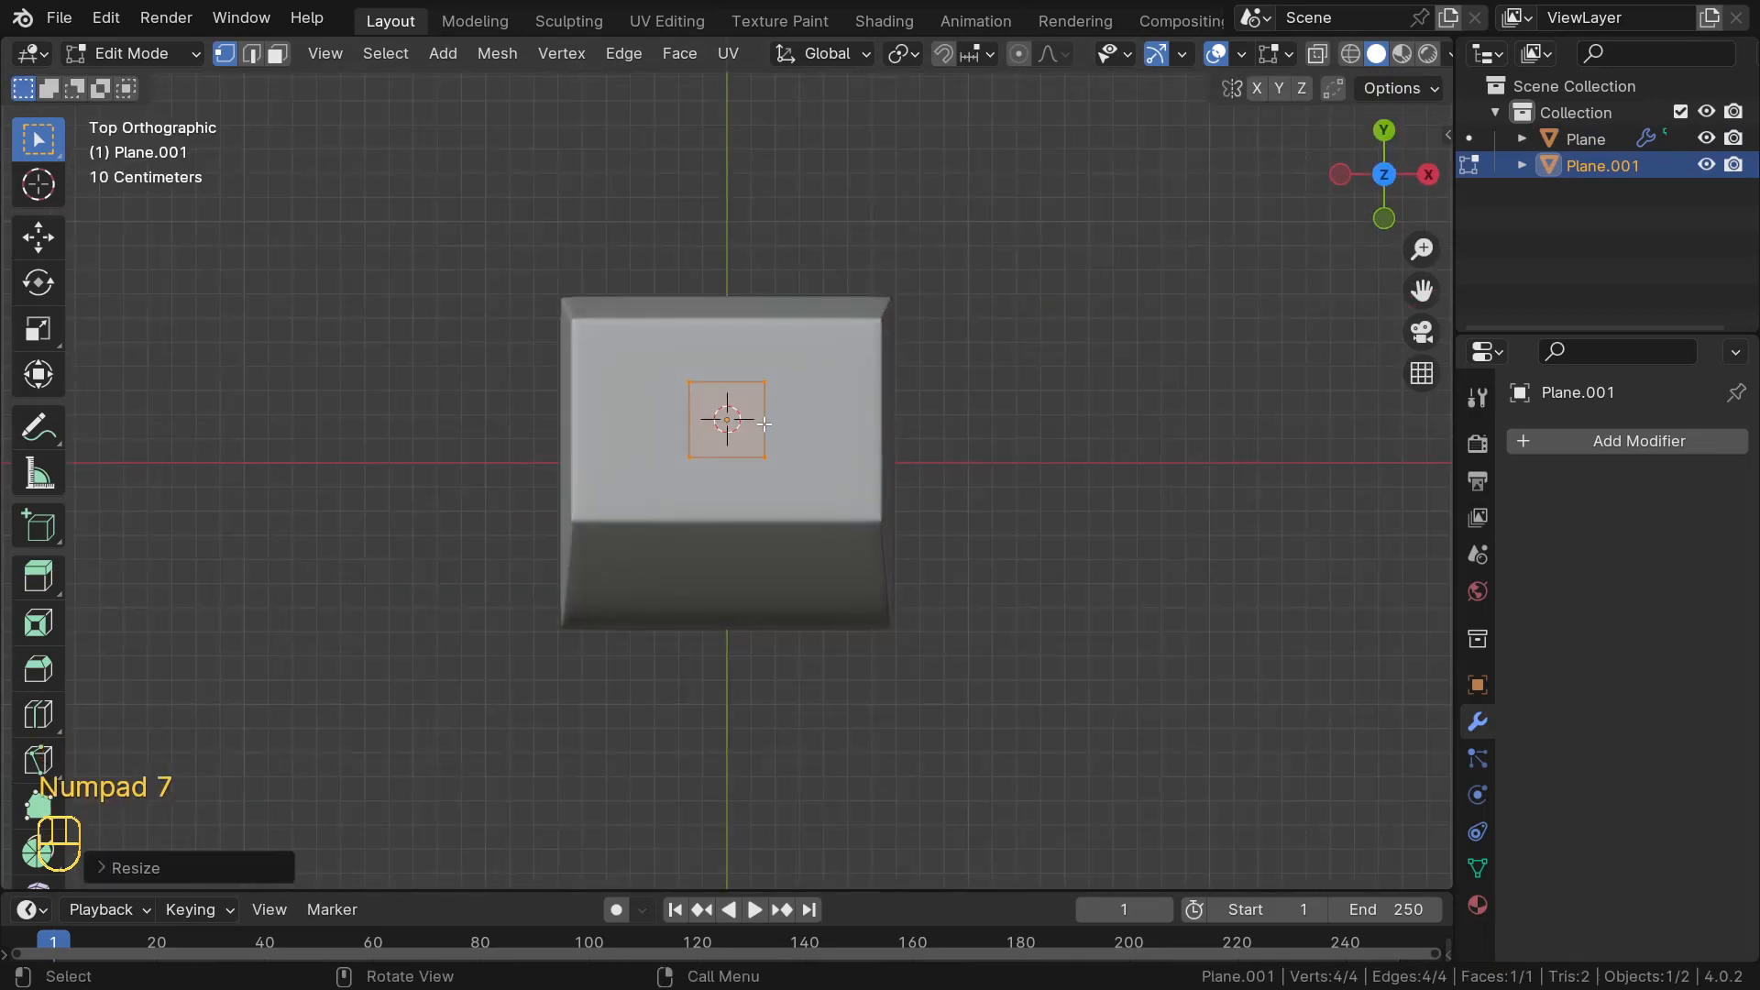
# - Move the small plane about 0.35 m in the negative X direction and scale its mesh down further
pyautogui.press('g')
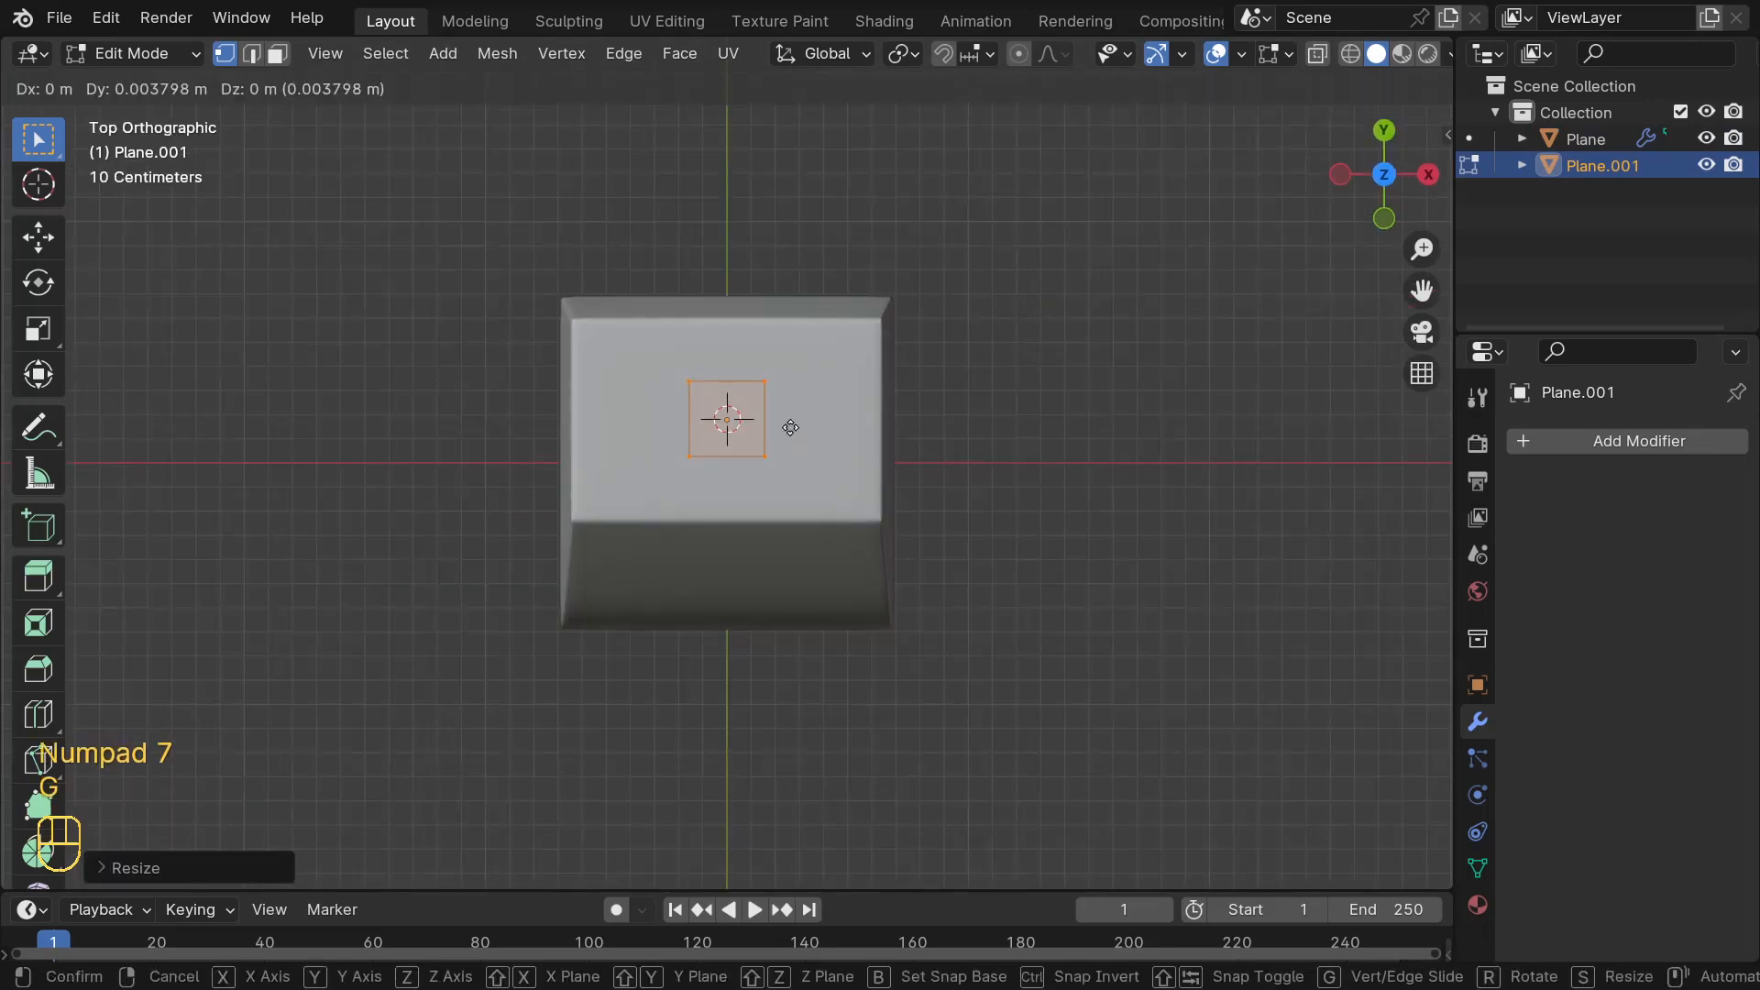
pyautogui.press('x')
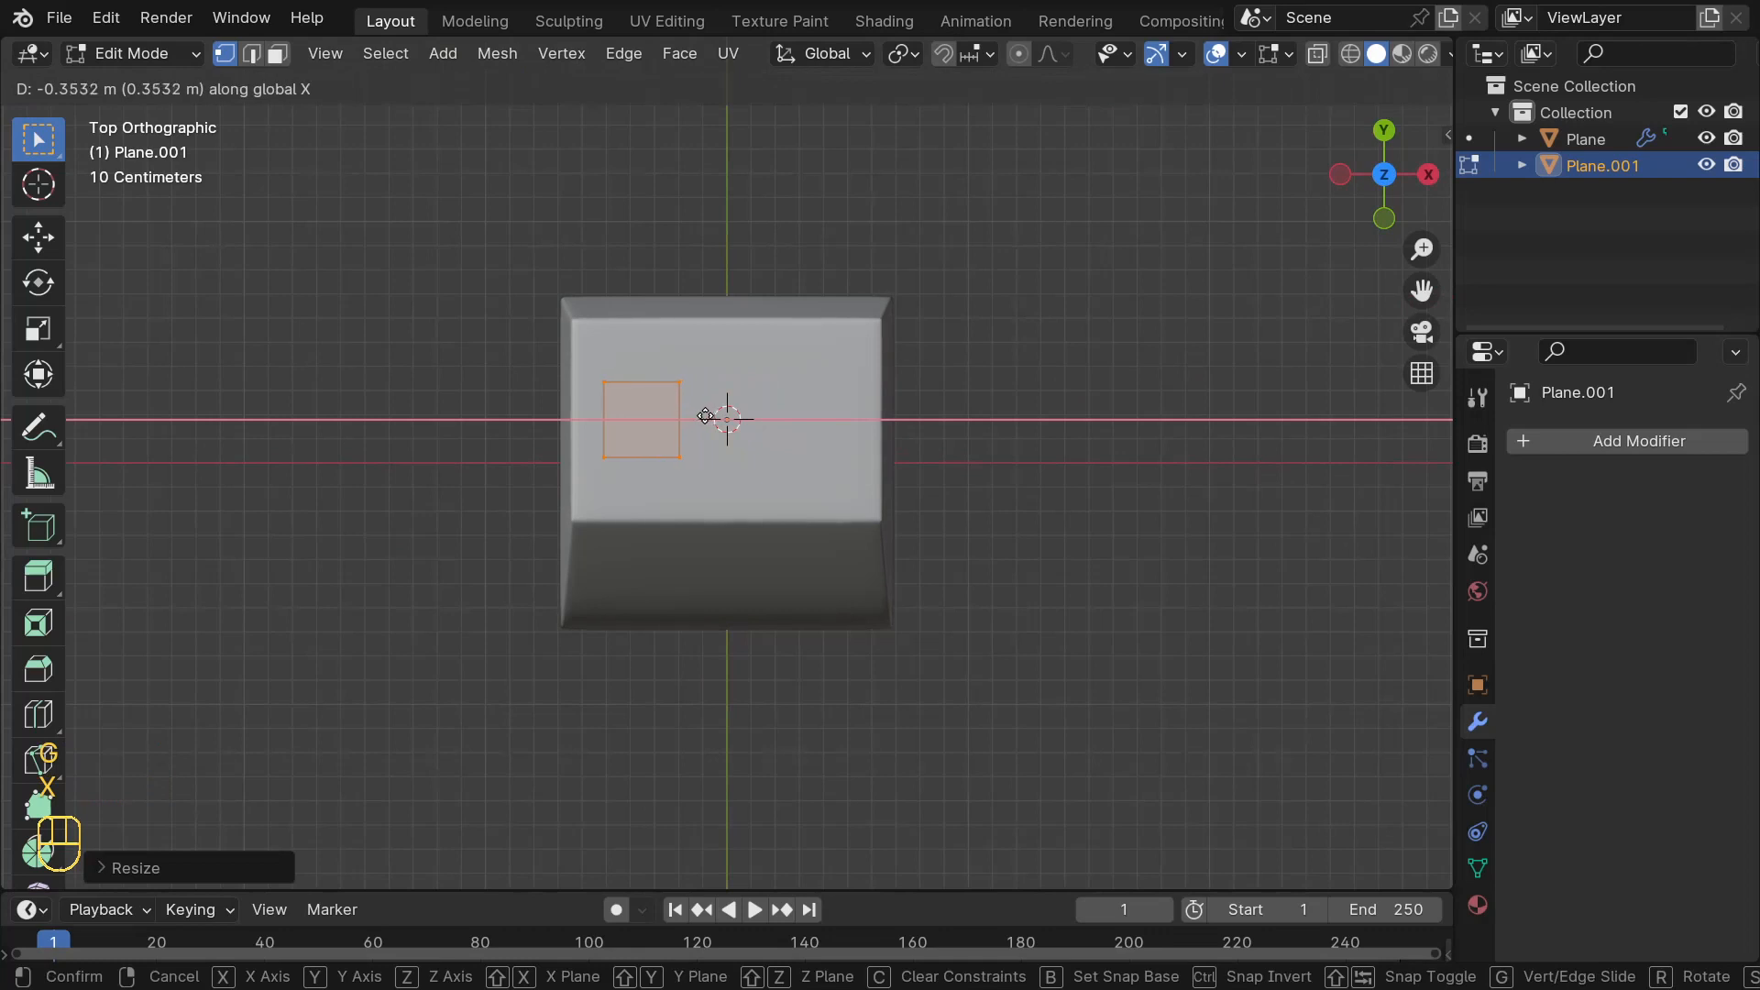
pyautogui.click(700, 417)
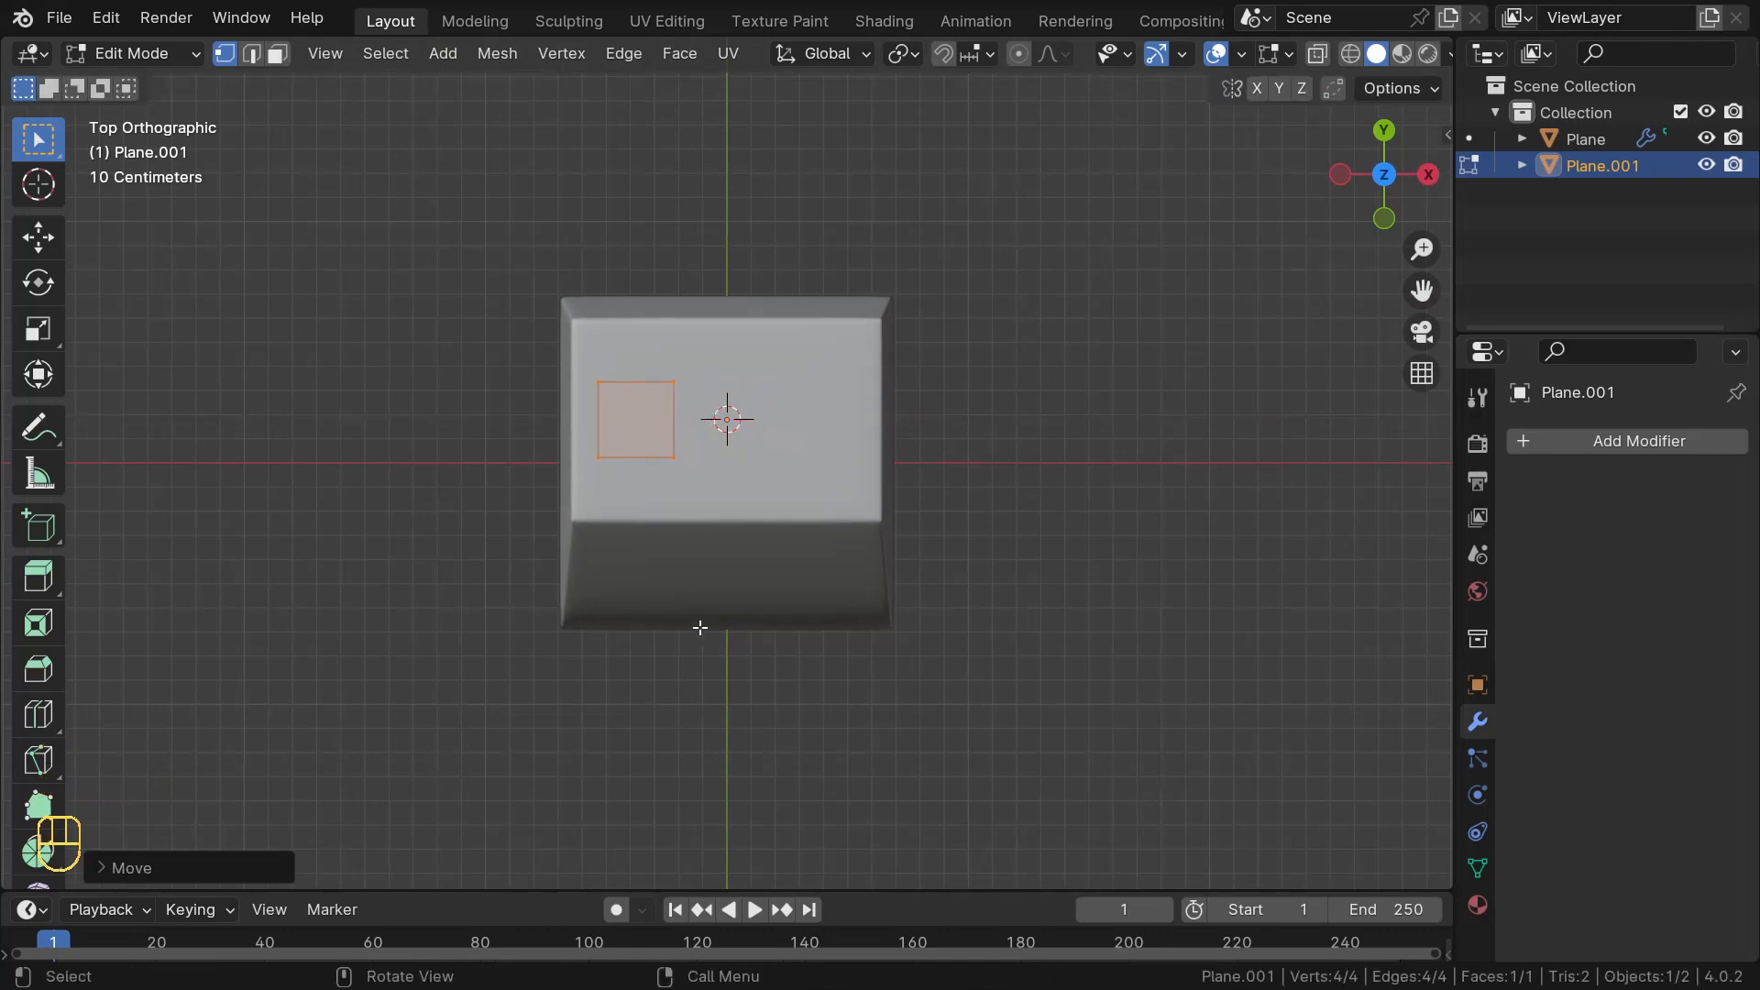
pyautogui.press('s')
pyautogui.click(670, 564)
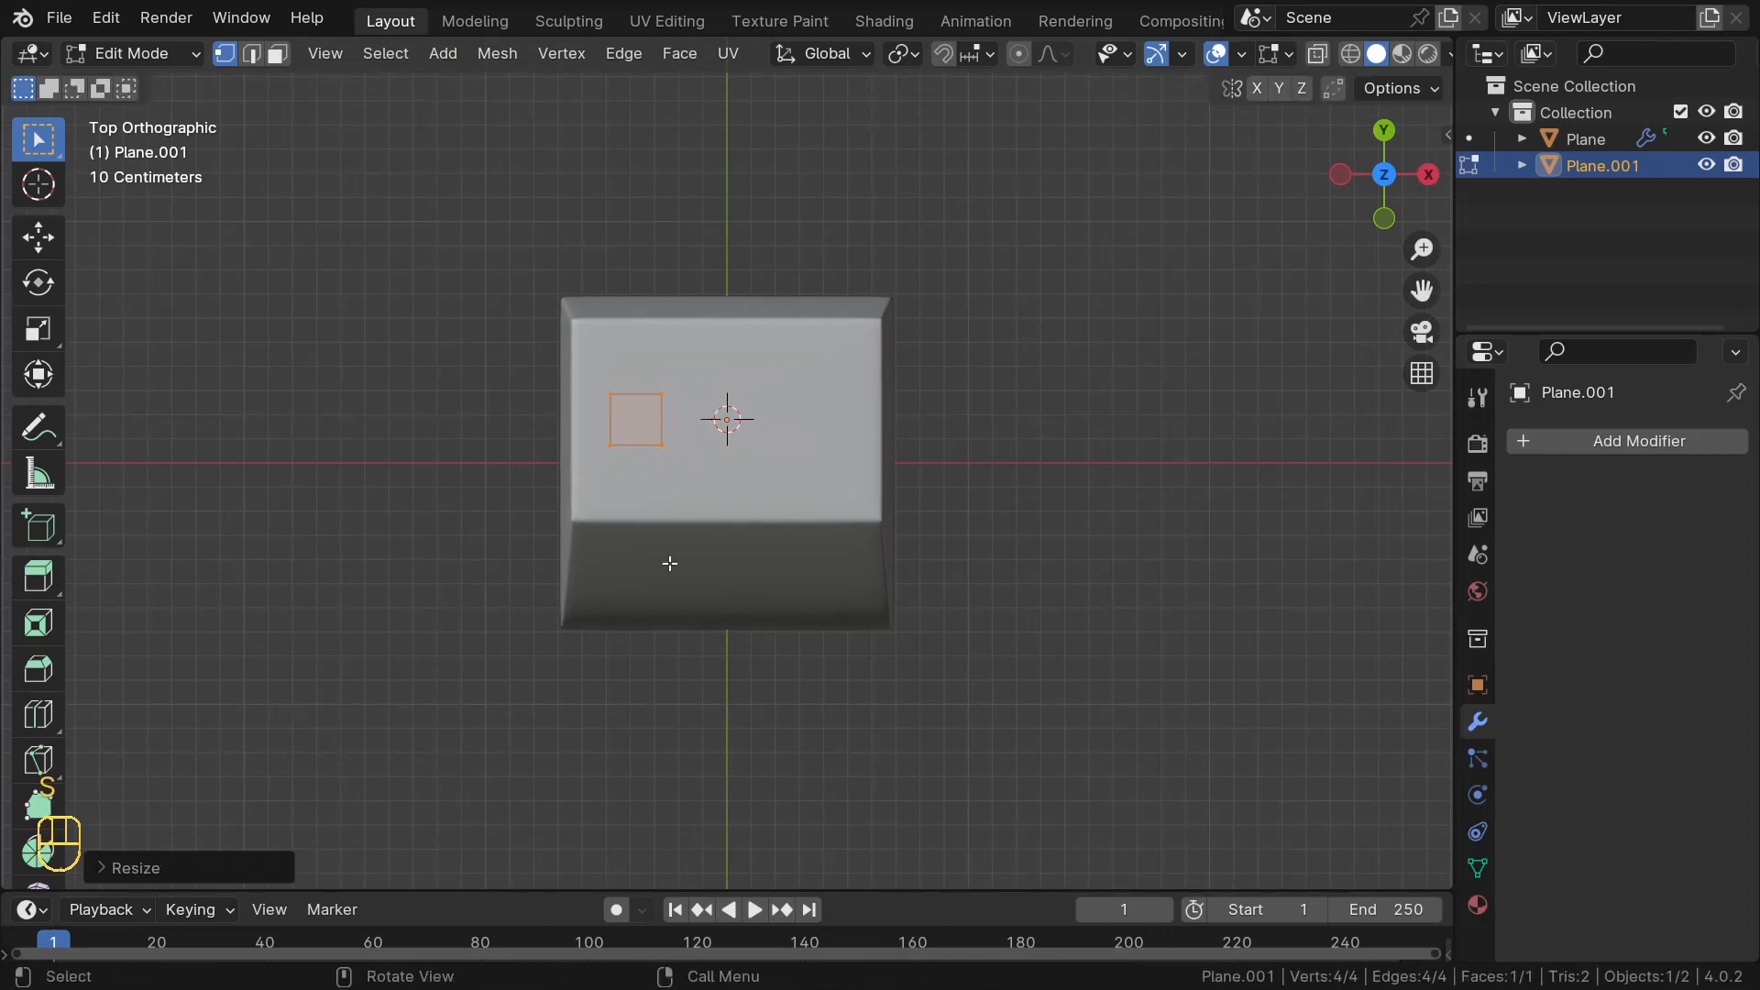
pyautogui.moveTo(670, 564); pyautogui.dragTo(744, 309, button='middle')
pyautogui.press('s')
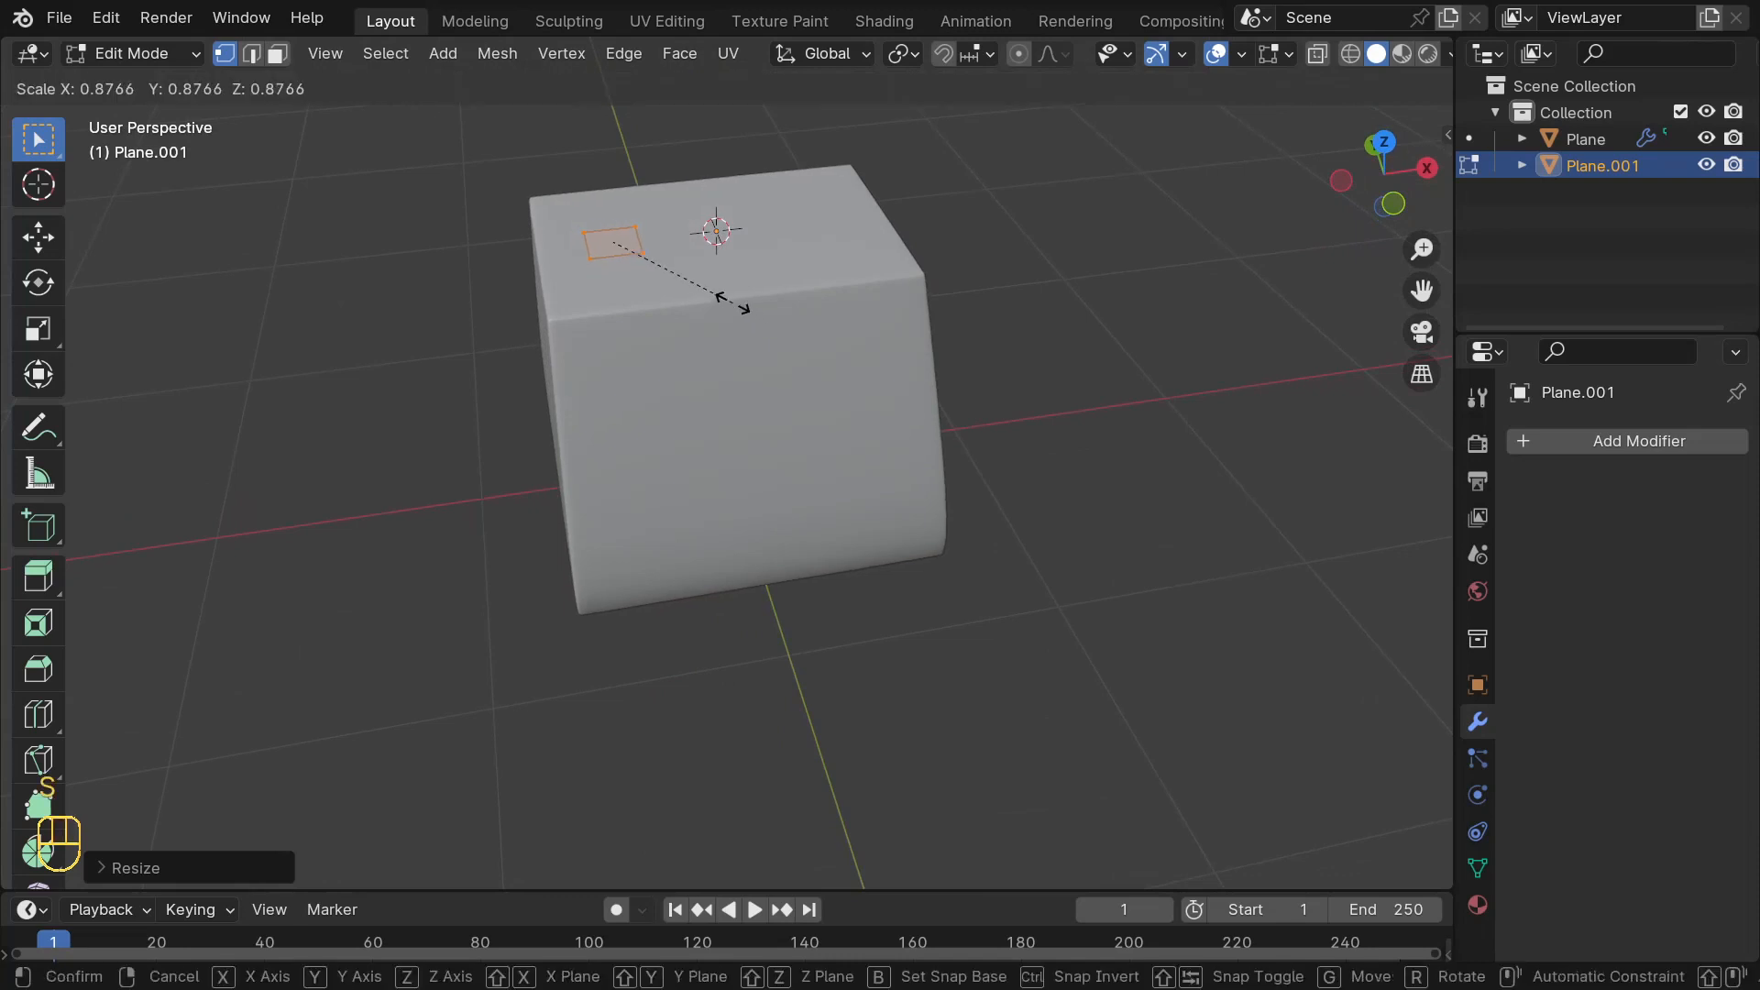
pyautogui.click(734, 302)
# - Extrude the small plane upward in two segments and scale down the top face to form a tapered peg
pyautogui.press('e')
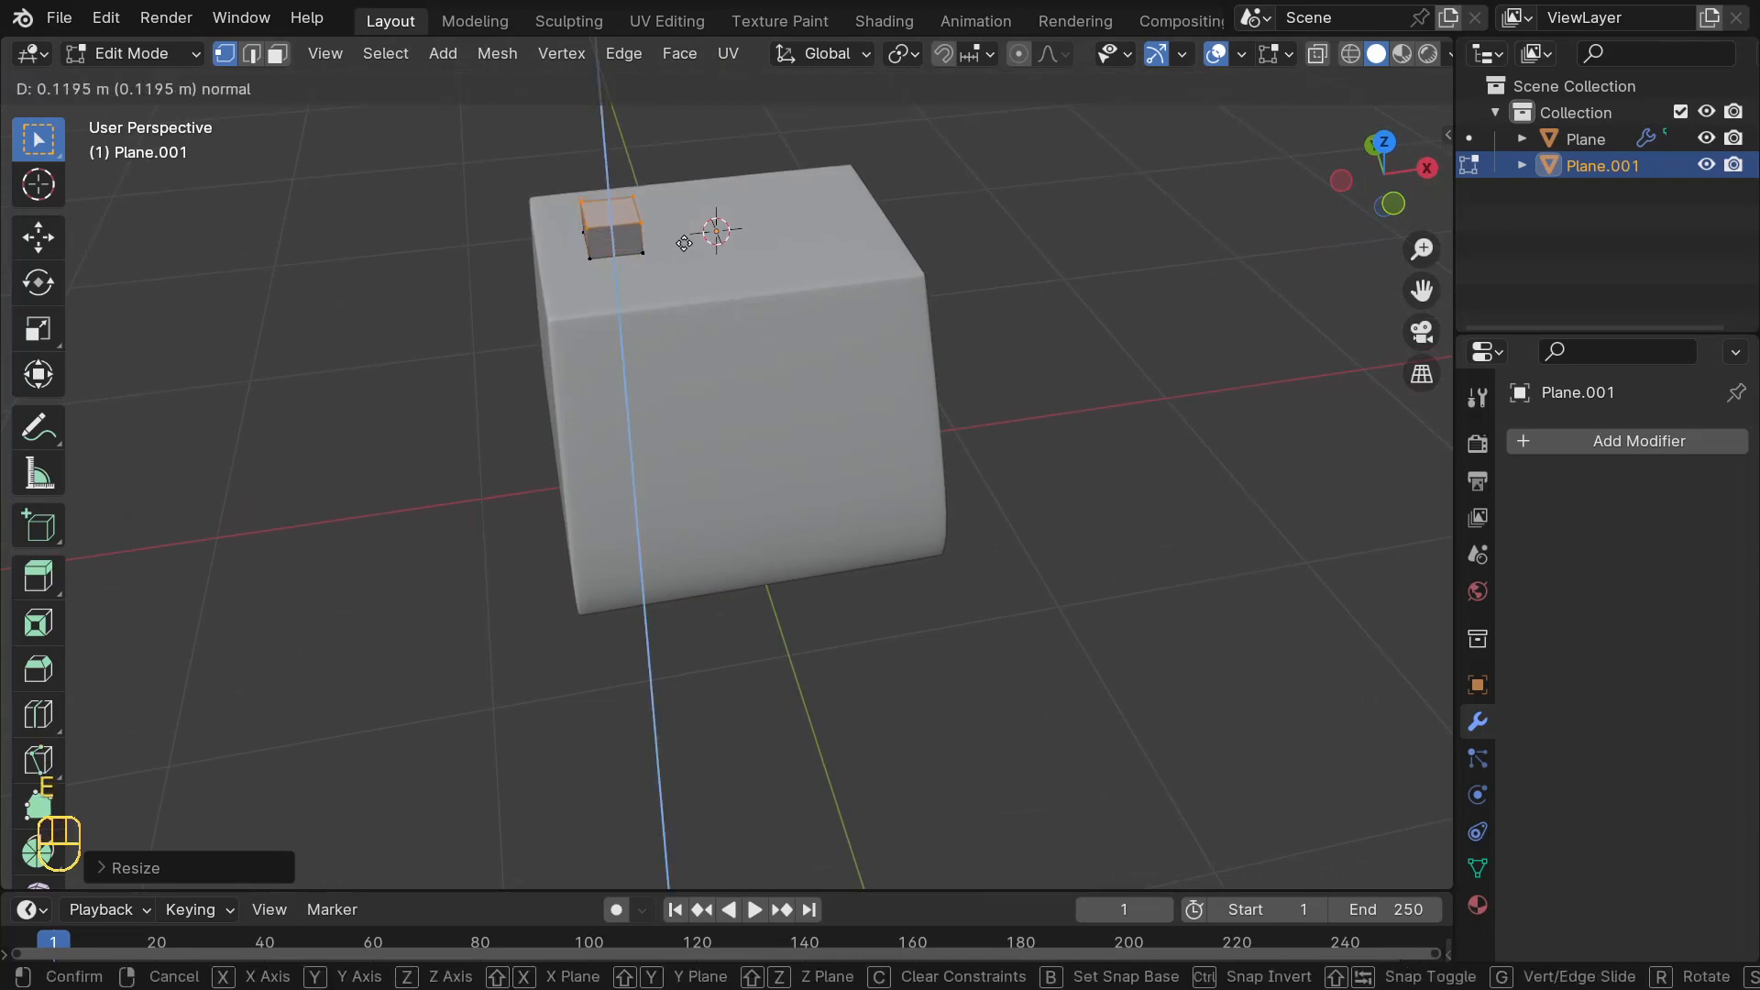
pyautogui.click(666, 231)
pyautogui.moveTo(665, 231); pyautogui.dragTo(666, 188, button='middle')
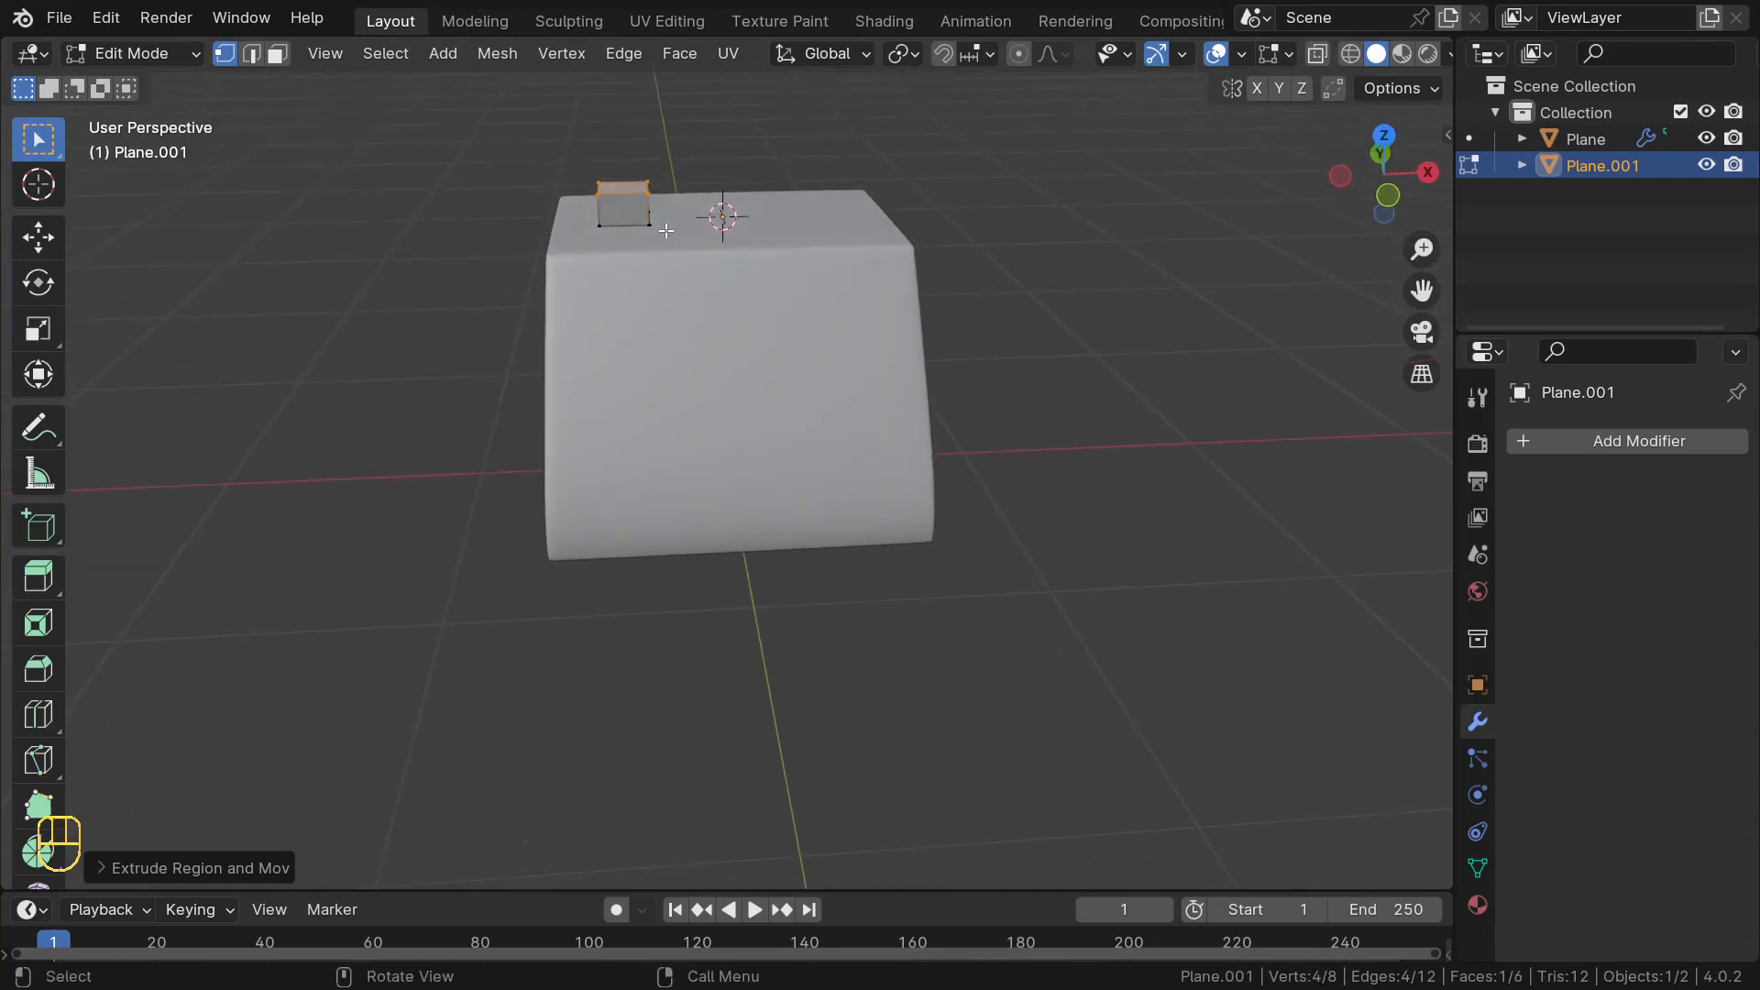
pyautogui.press('e')
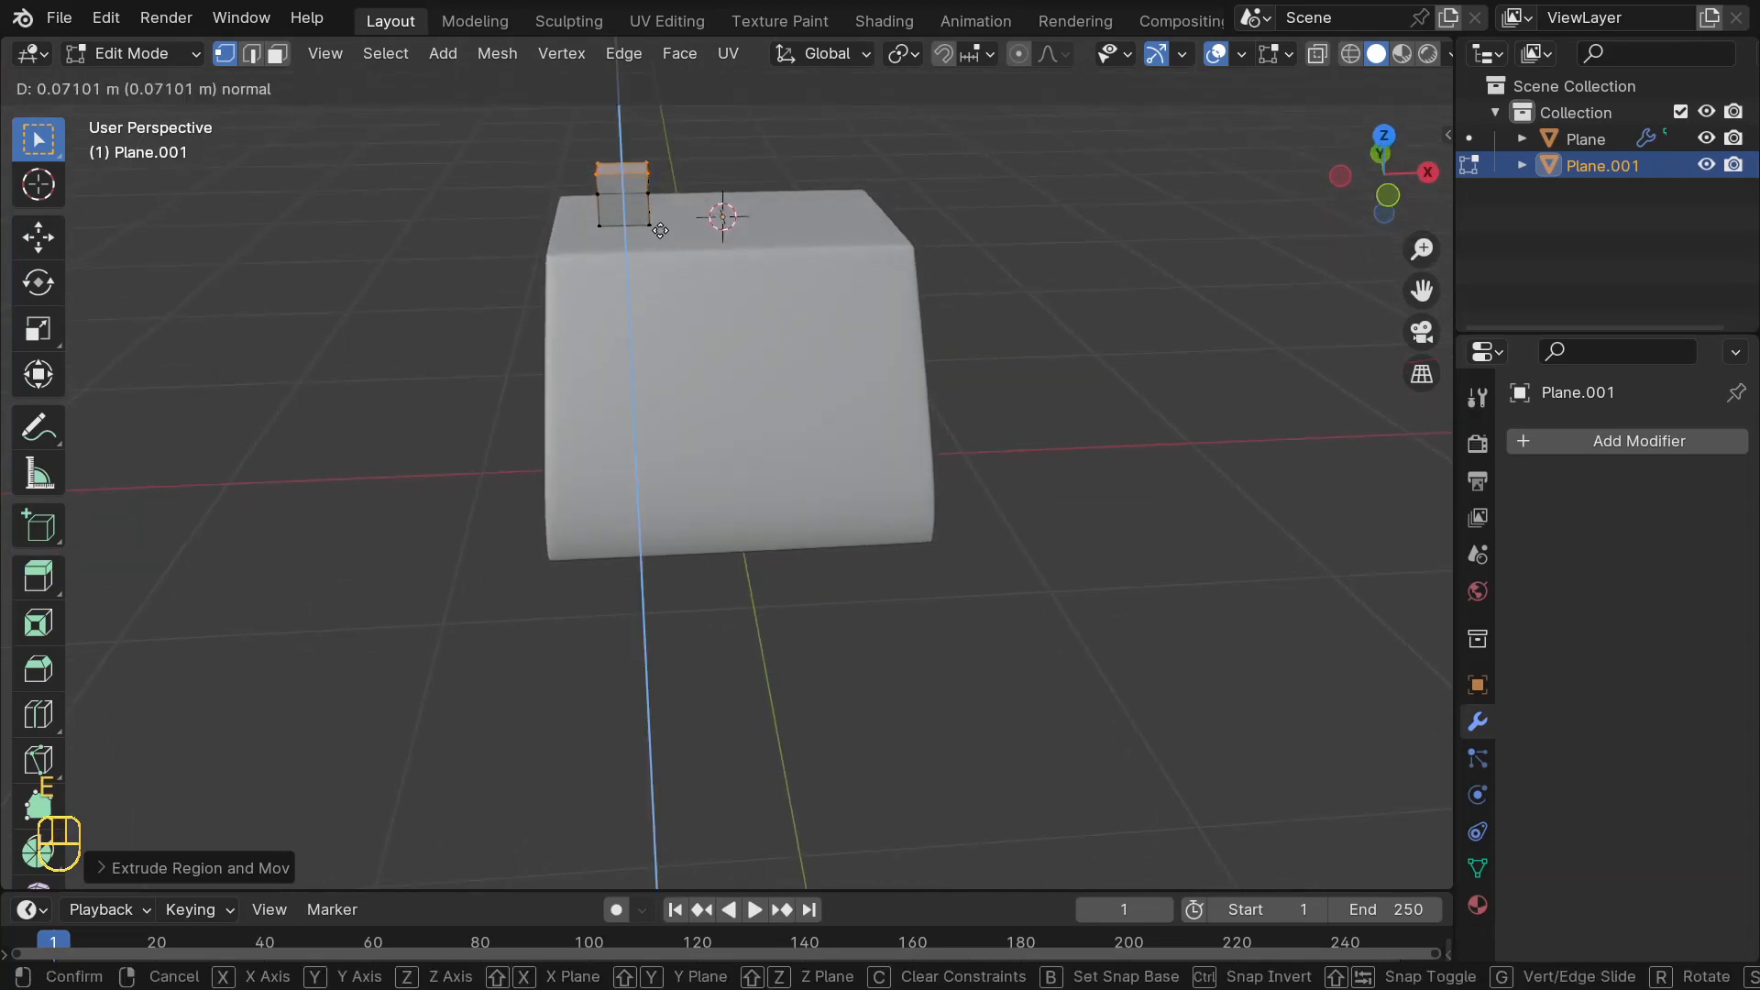
pyautogui.click(673, 212)
pyautogui.press('s')
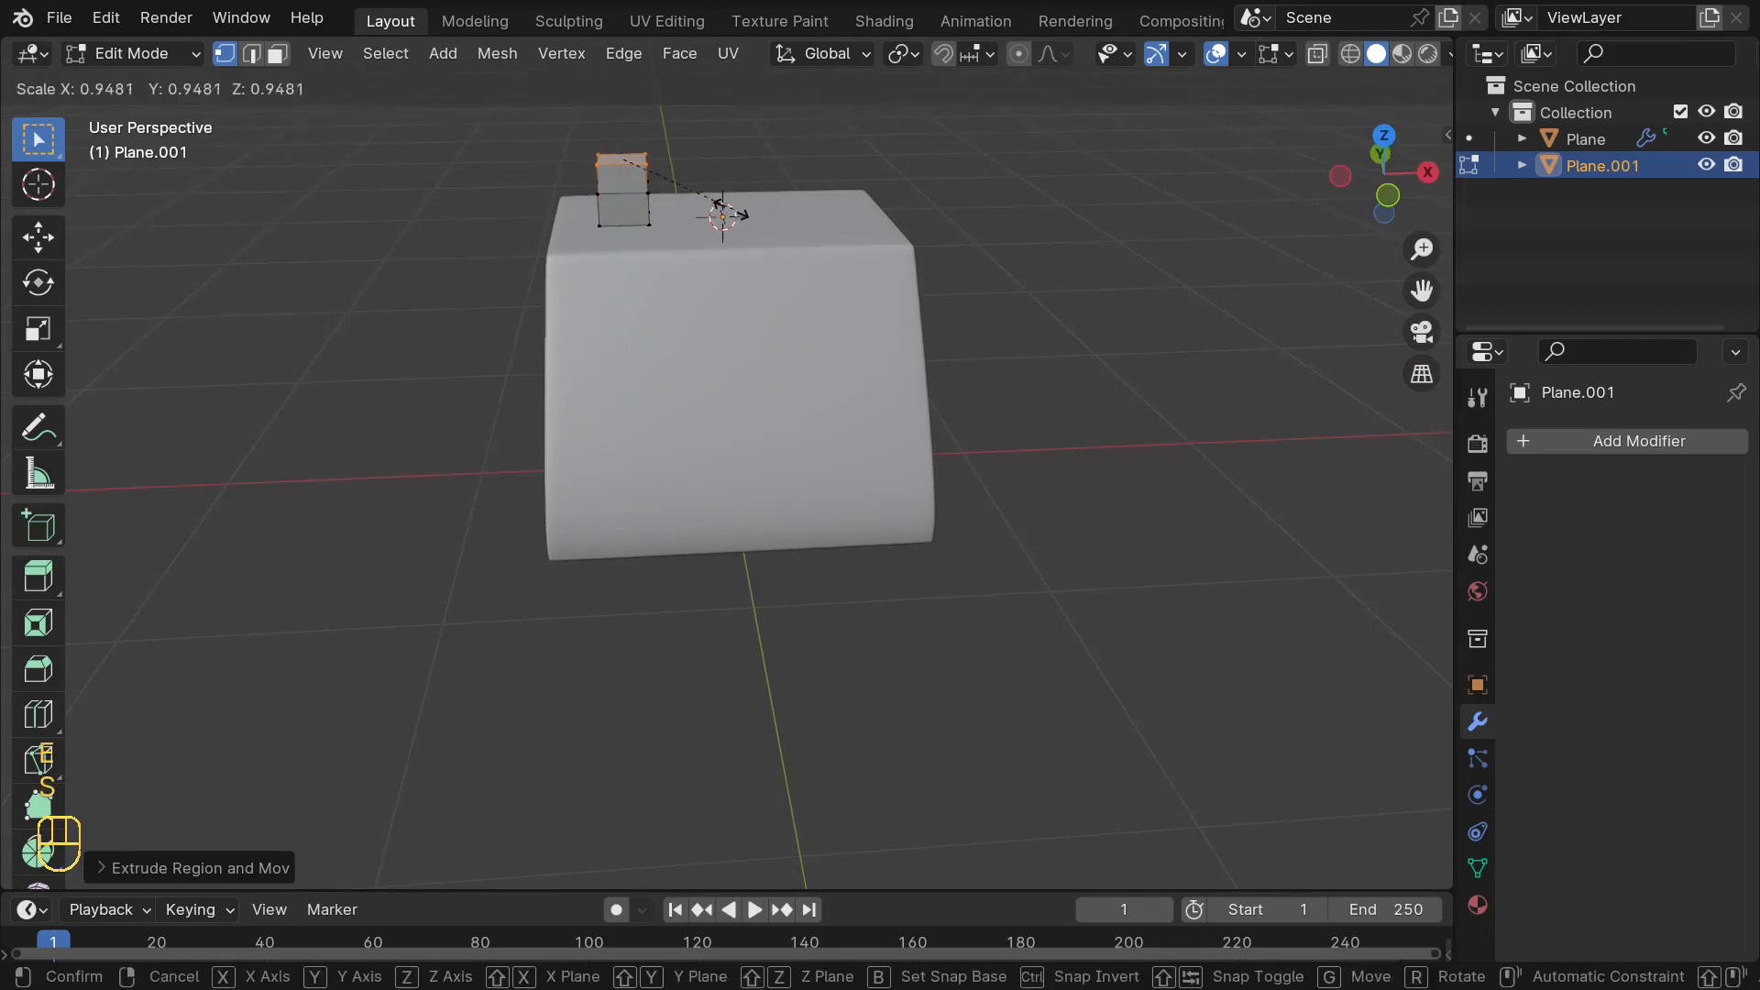
pyautogui.click(724, 207)
pyautogui.moveTo(523, 169); pyautogui.dragTo(564, 246, button='middle')
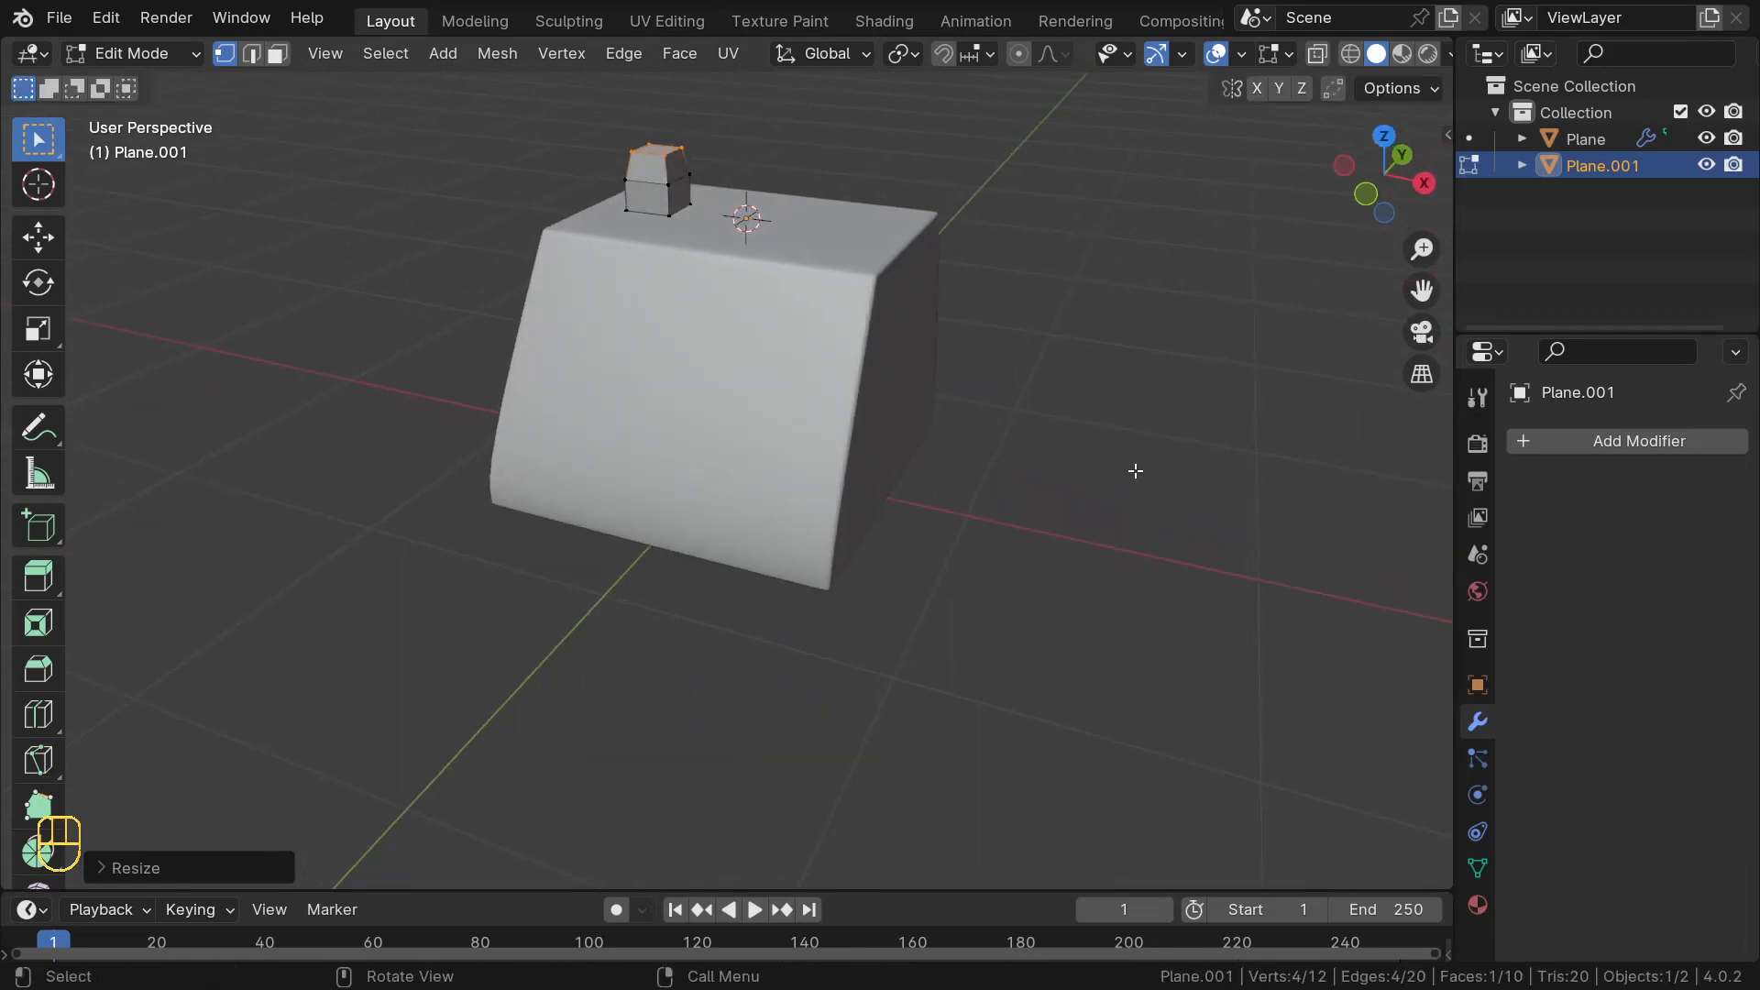
pyautogui.moveTo(731, 149); pyautogui.dragTo(753, 185, button='middle')
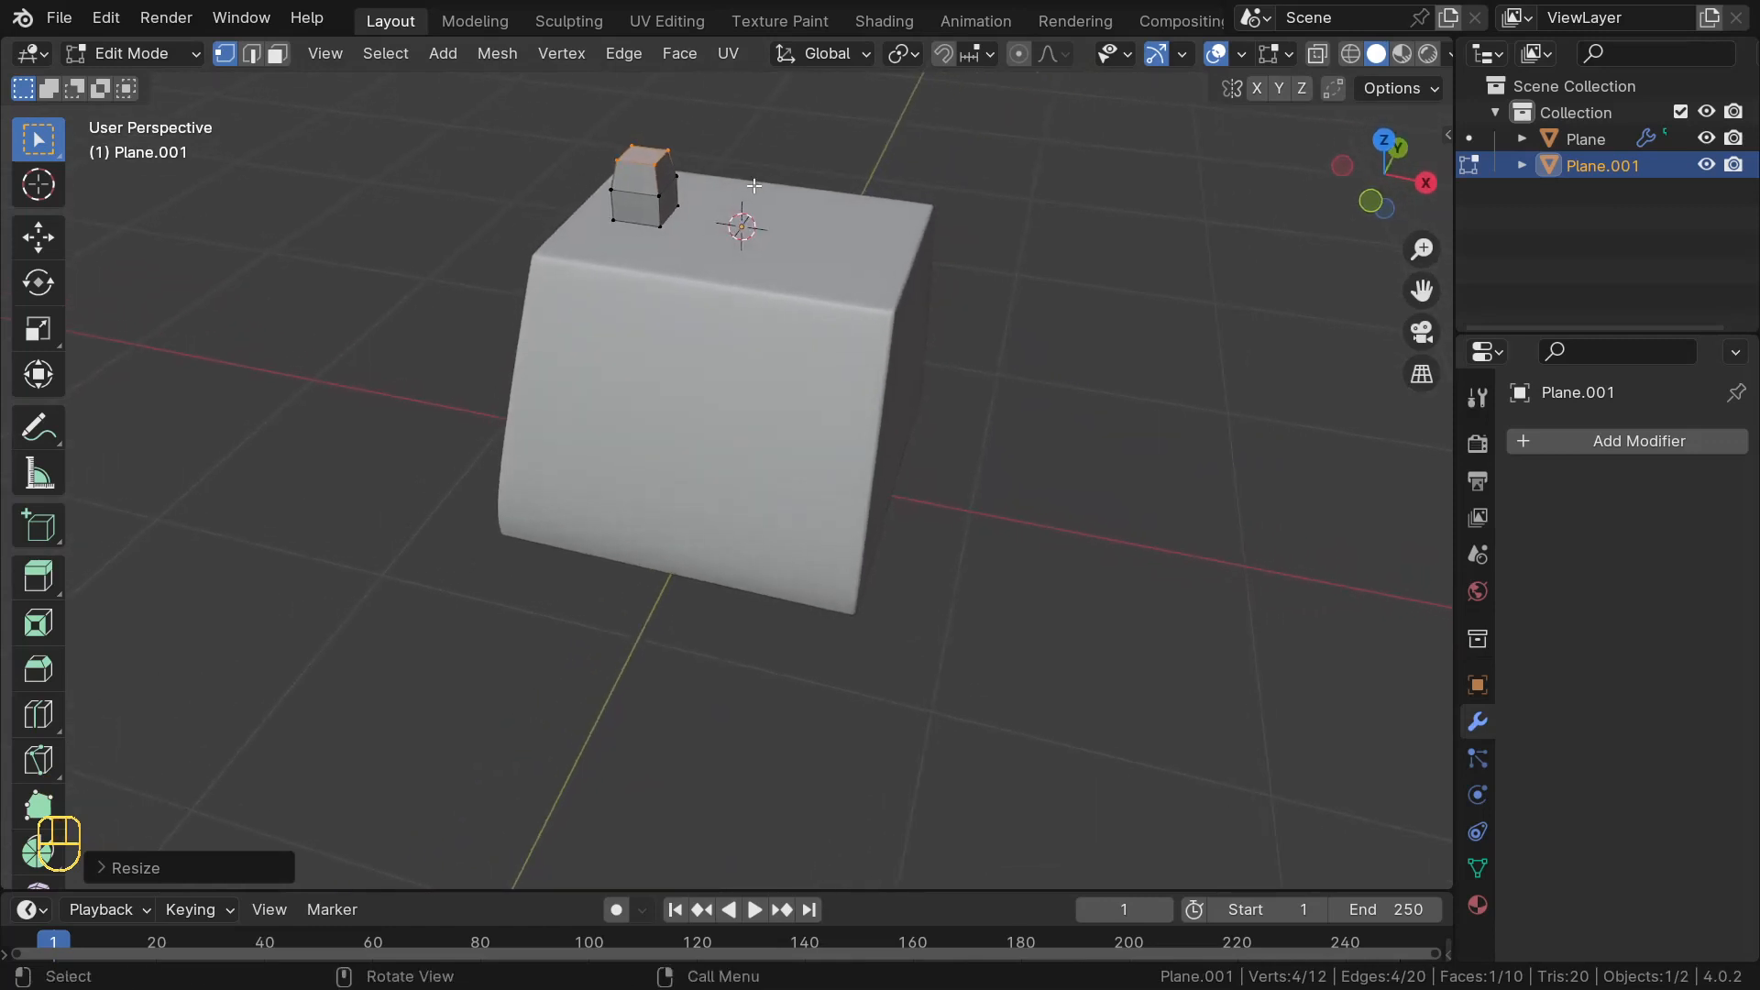
# - Add a Mirror modifier on the X axis to duplicate the peg on the other side of the body
pyautogui.click(1594, 448)
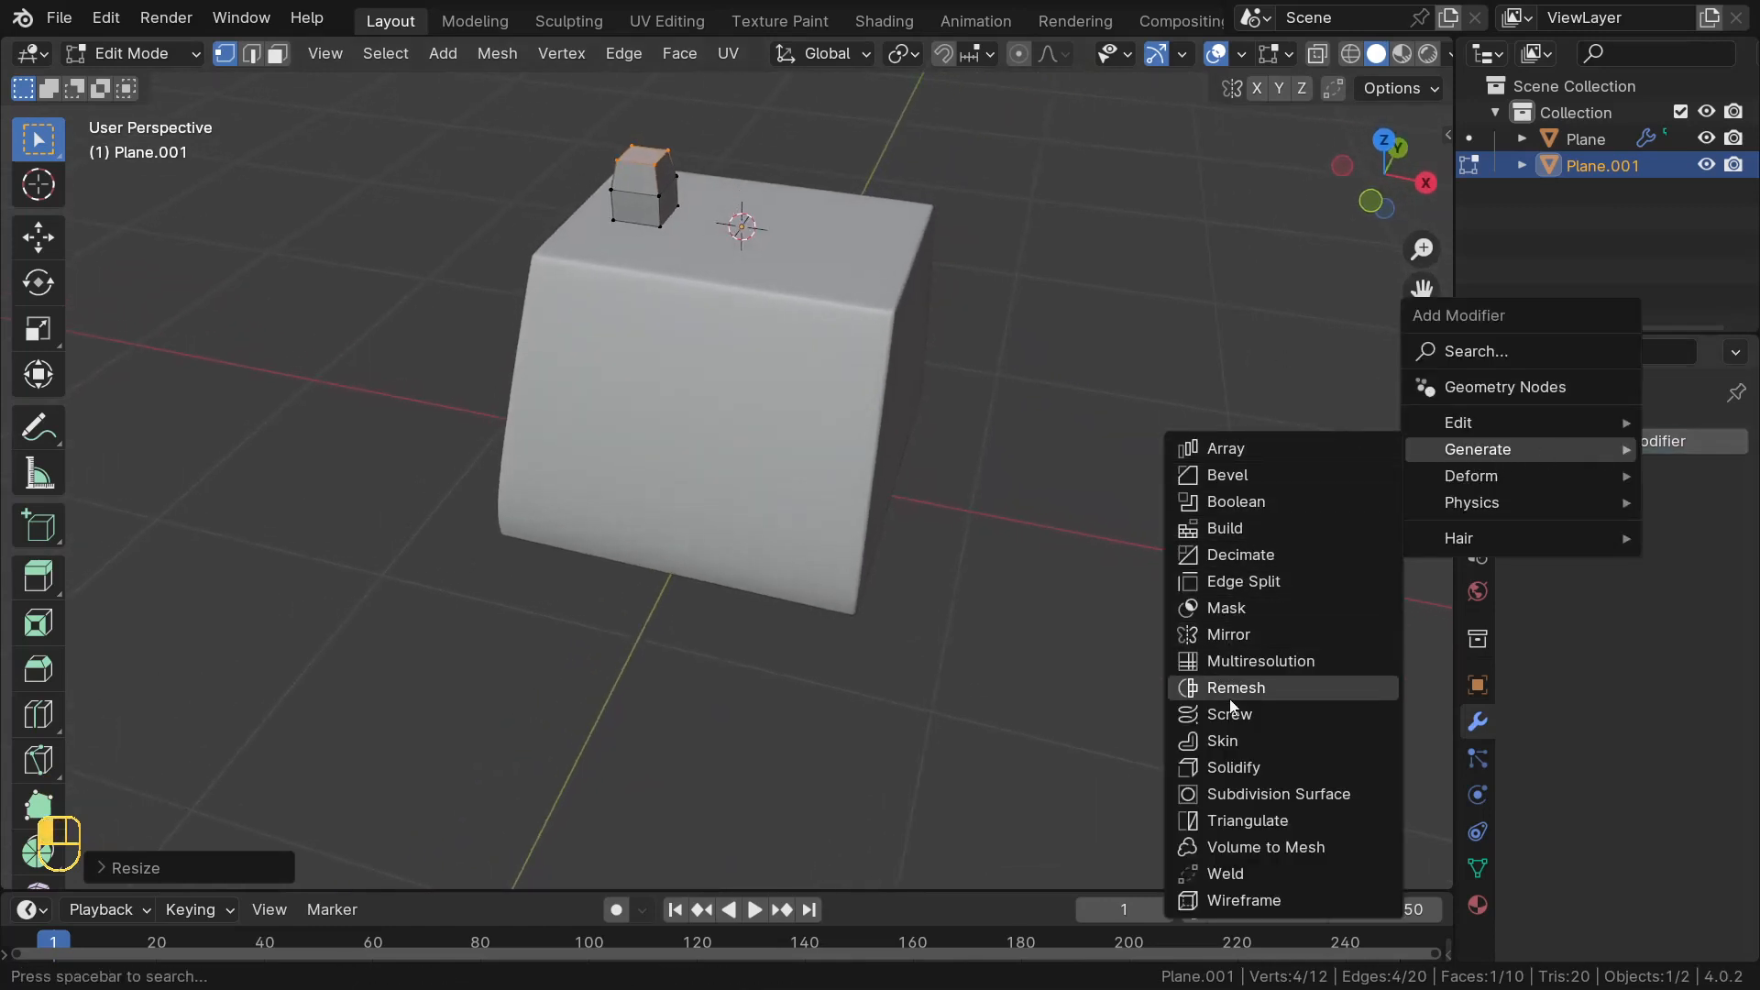
pyautogui.click(1241, 644)
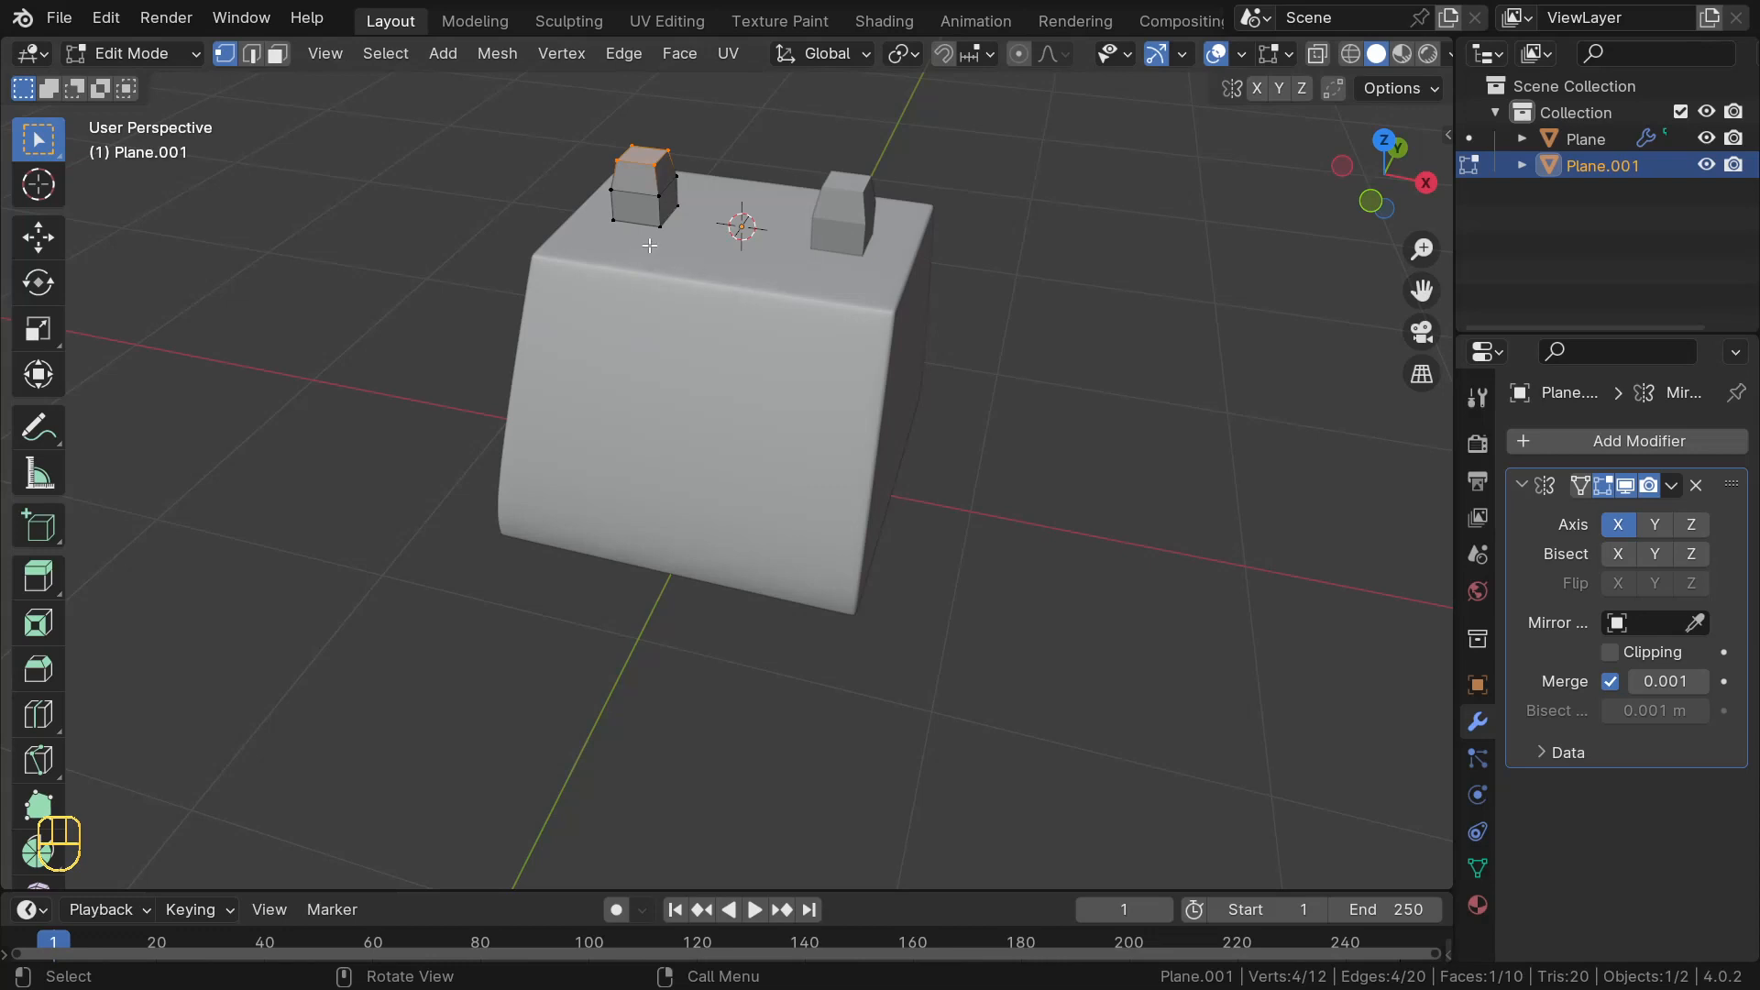
pyautogui.moveTo(649, 245); pyautogui.dragTo(496, 167, button='middle')
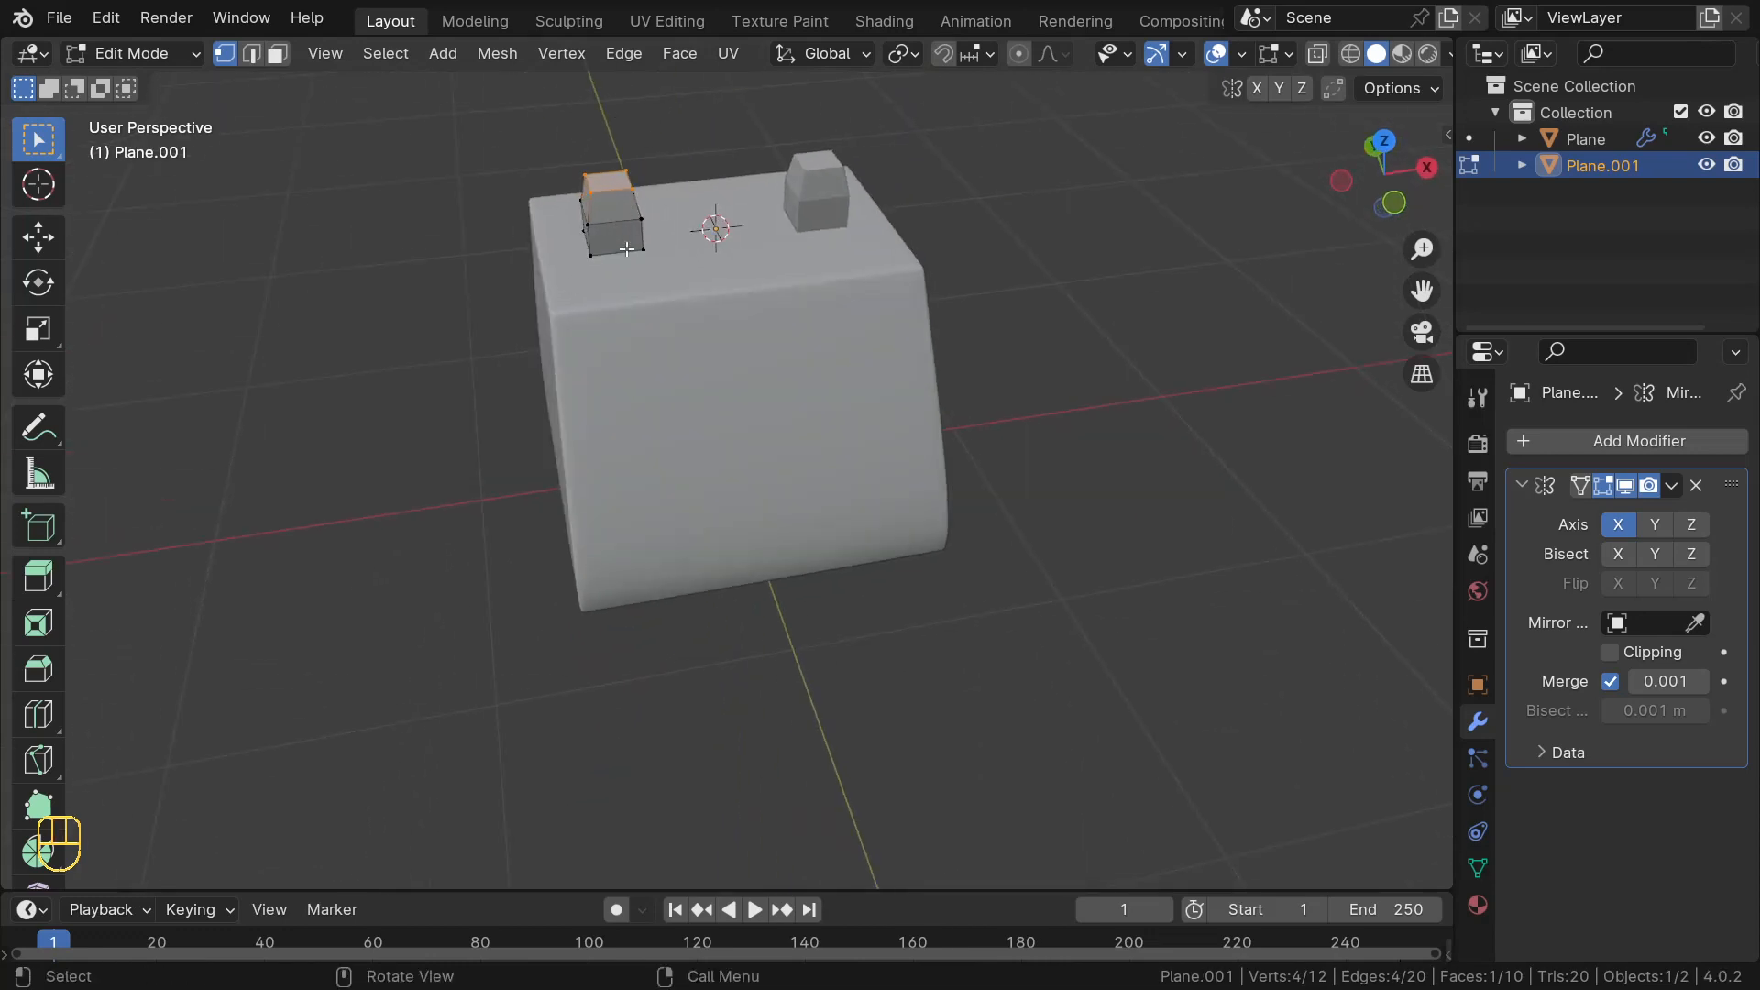
# - Add a Subdivision Surface modifier to the mirrored pegs with viewport levels set to 2
pyautogui.click(1606, 447)
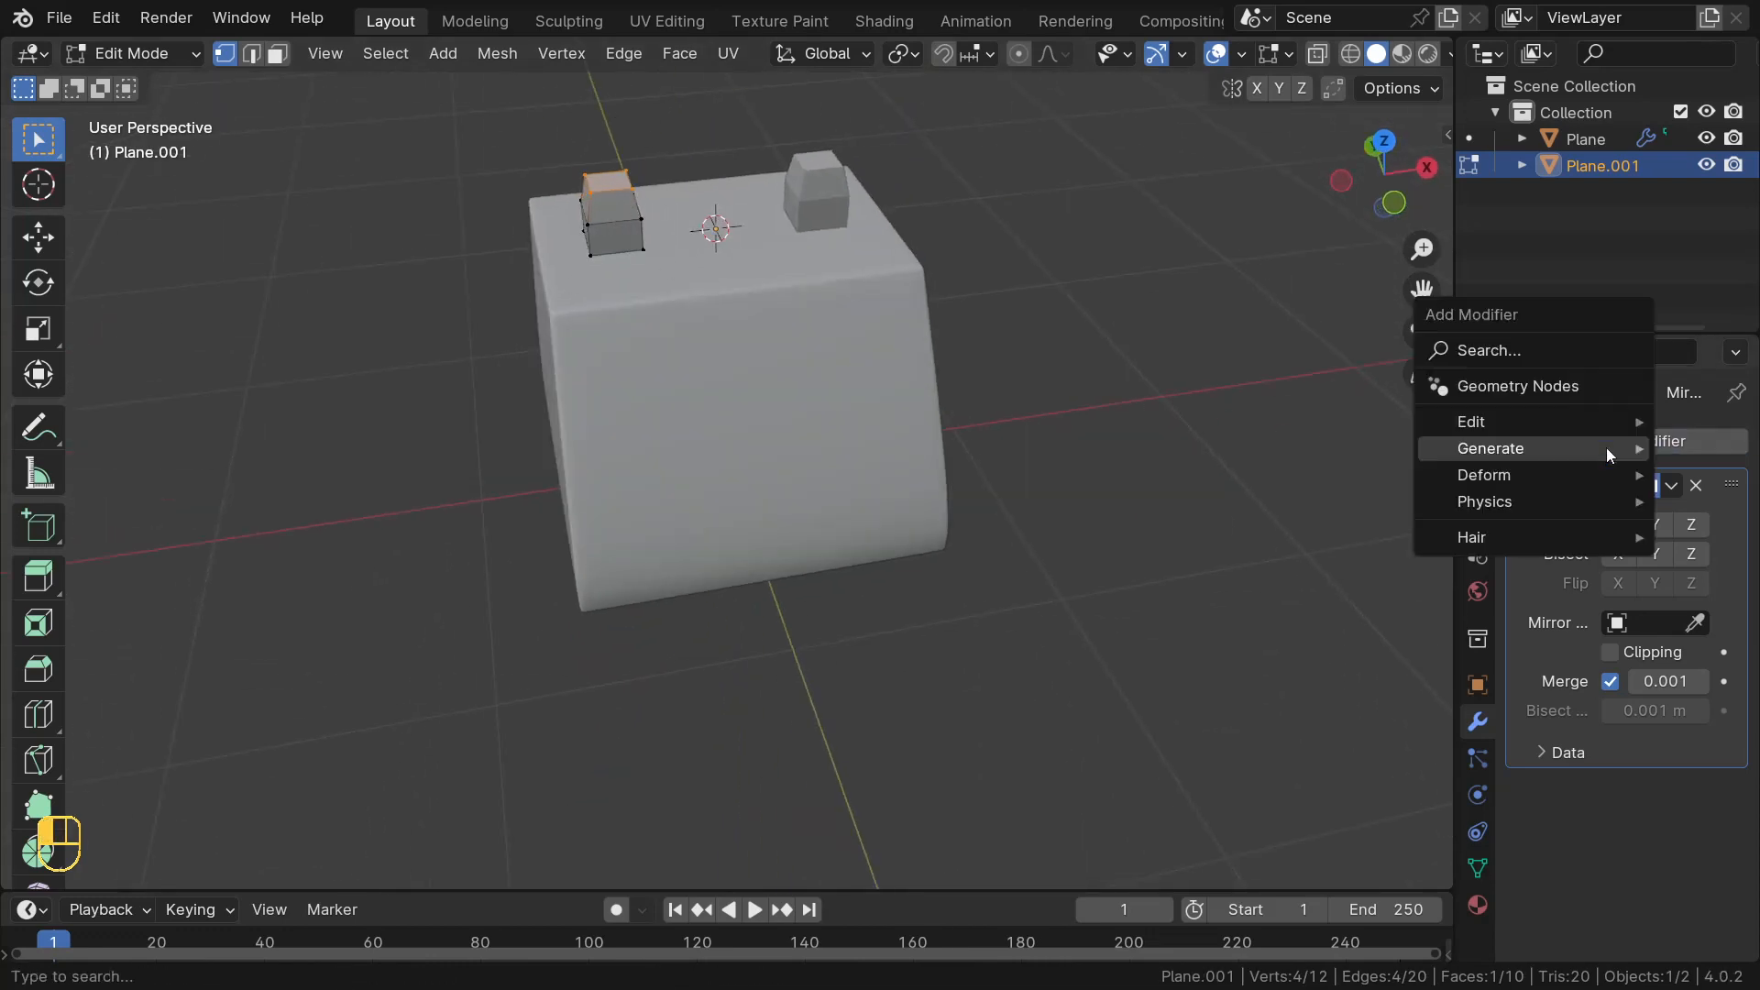
pyautogui.moveTo(1511, 461)
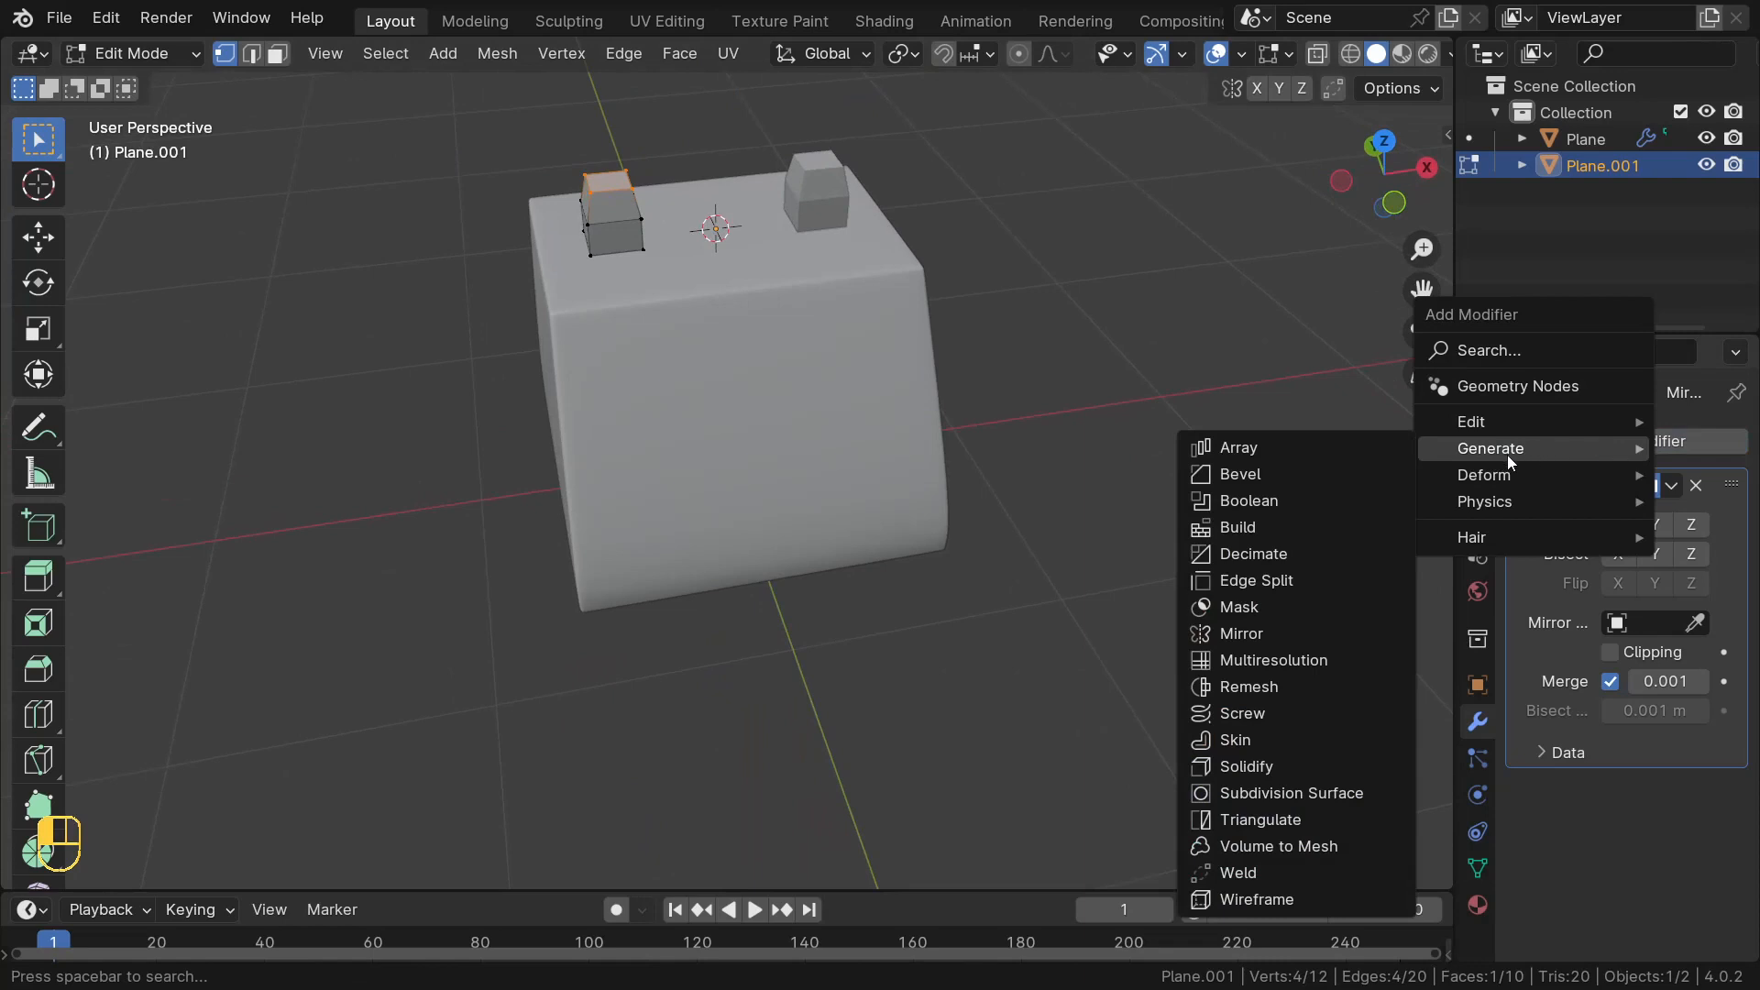
pyautogui.click(1274, 794)
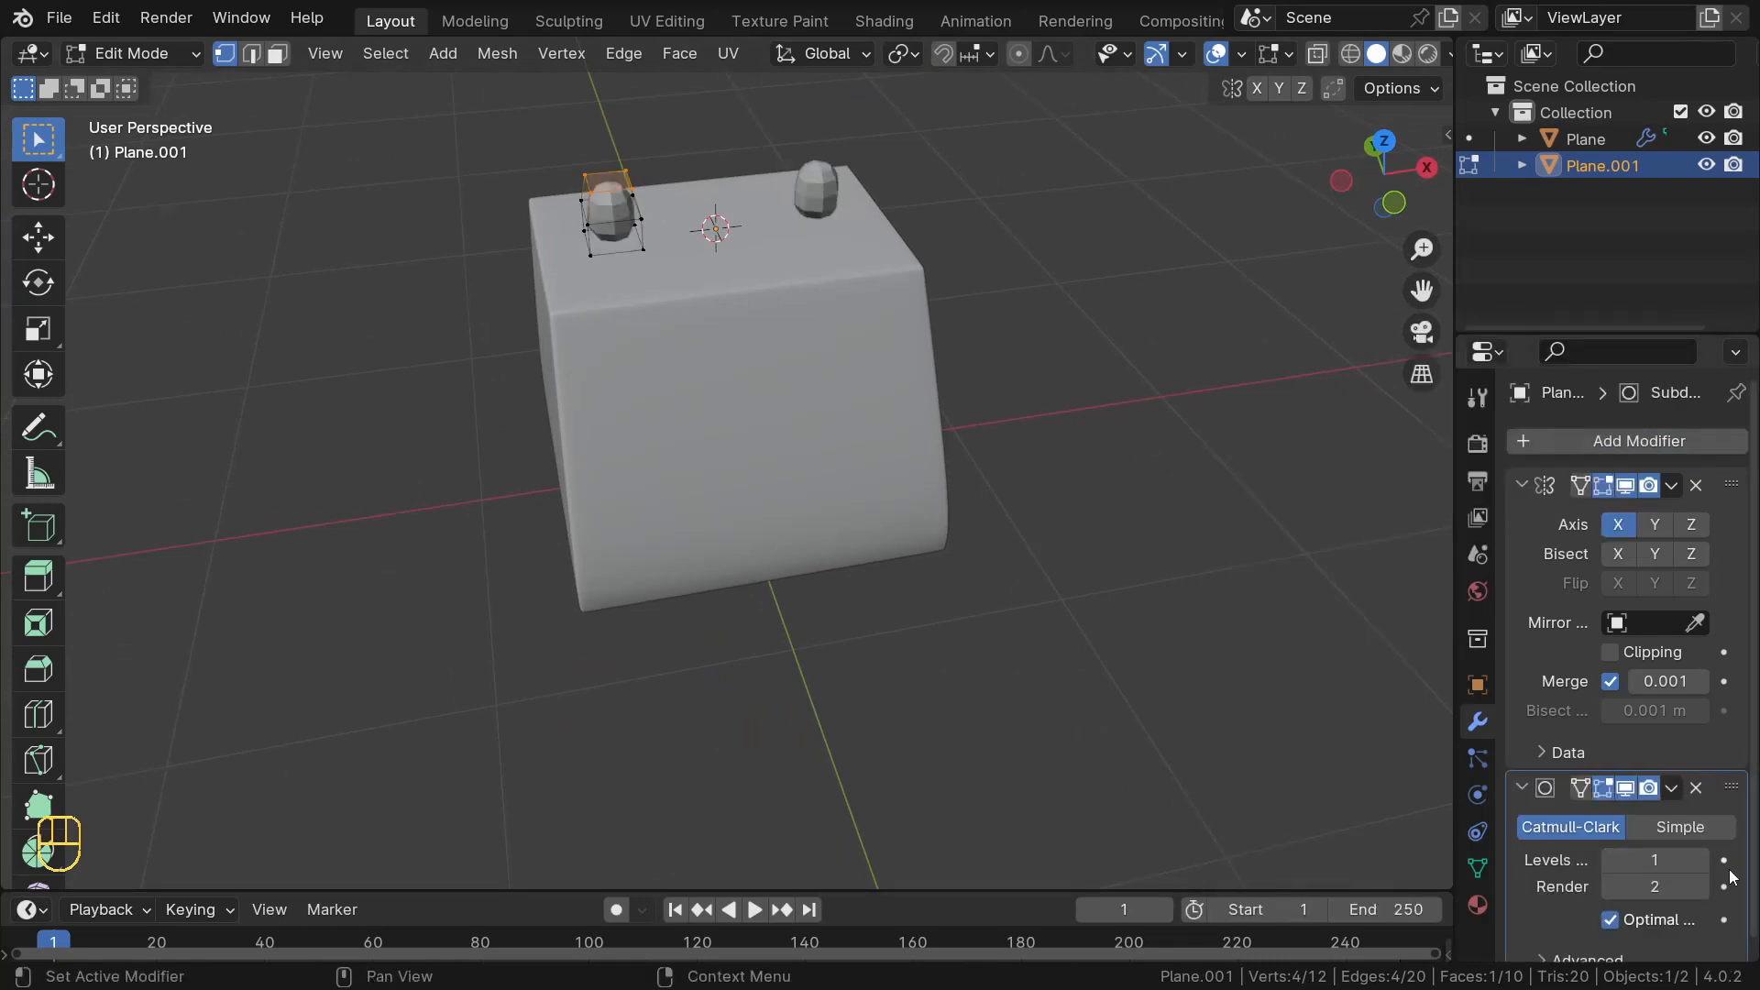
pyautogui.click(1702, 860)
pyautogui.moveTo(1147, 440); pyautogui.dragTo(735, 177, button='middle')
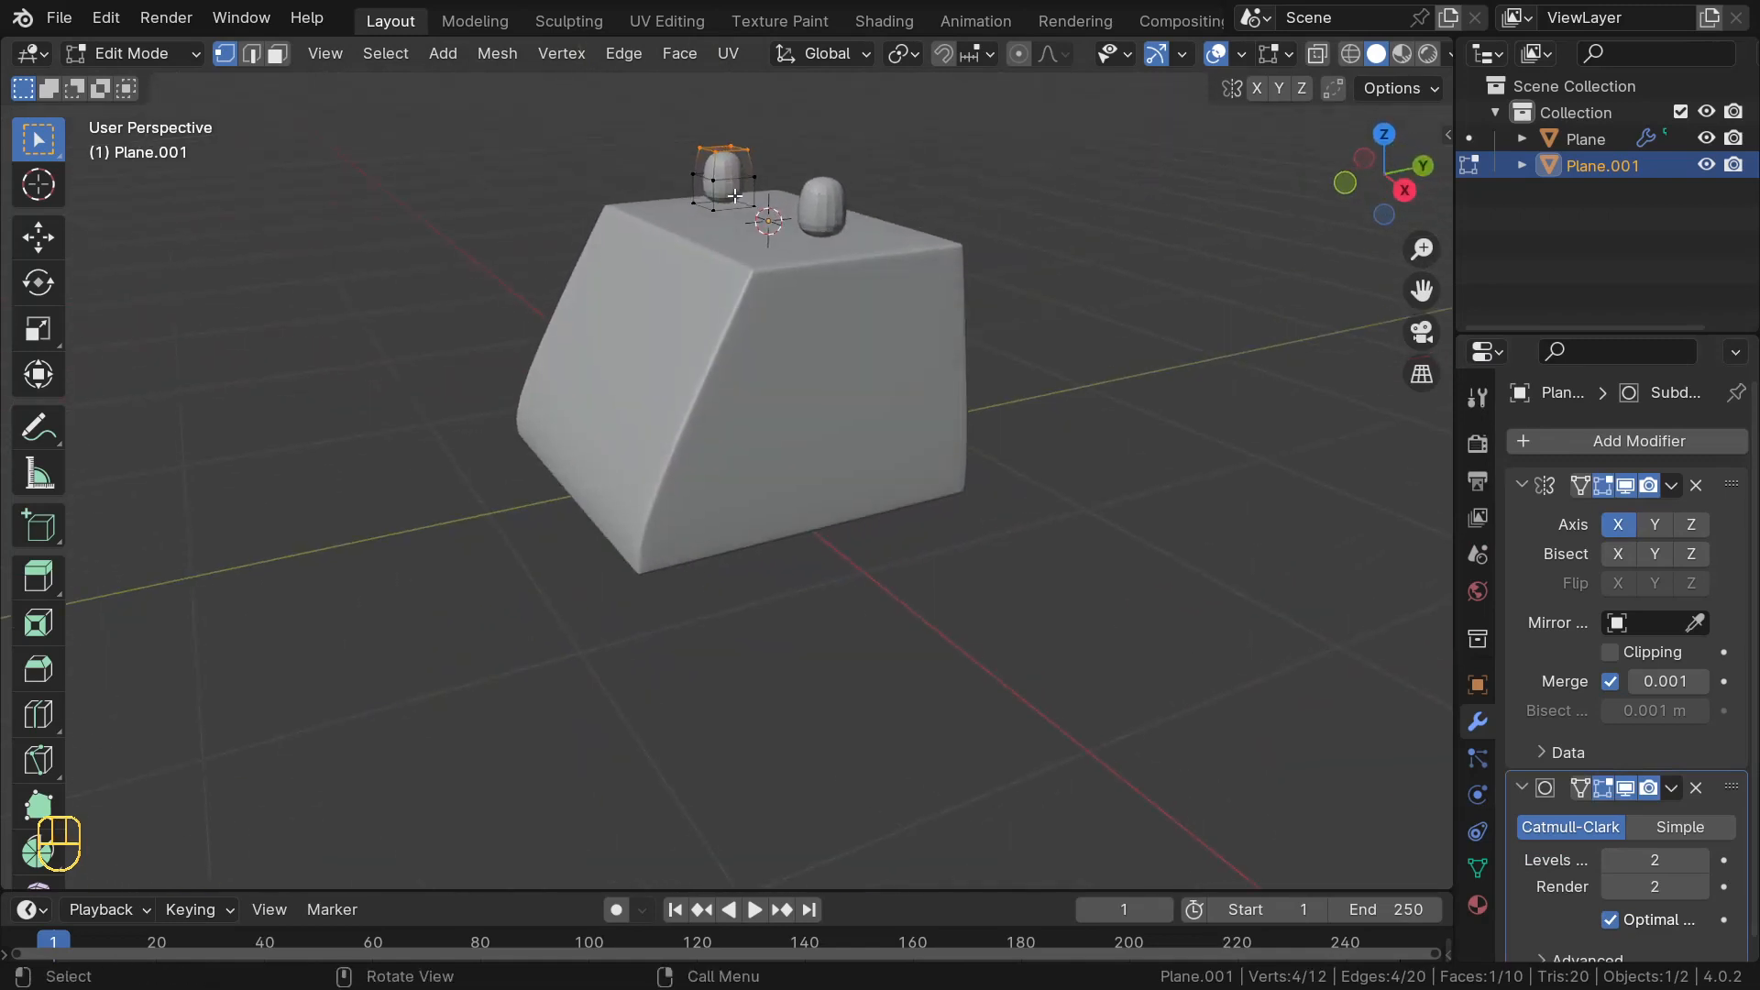
# - Enable Clipping on the Mirror modifier and extrude the peg's lower inner face along X to the centre to form a connecting bar
pyautogui.press('2')
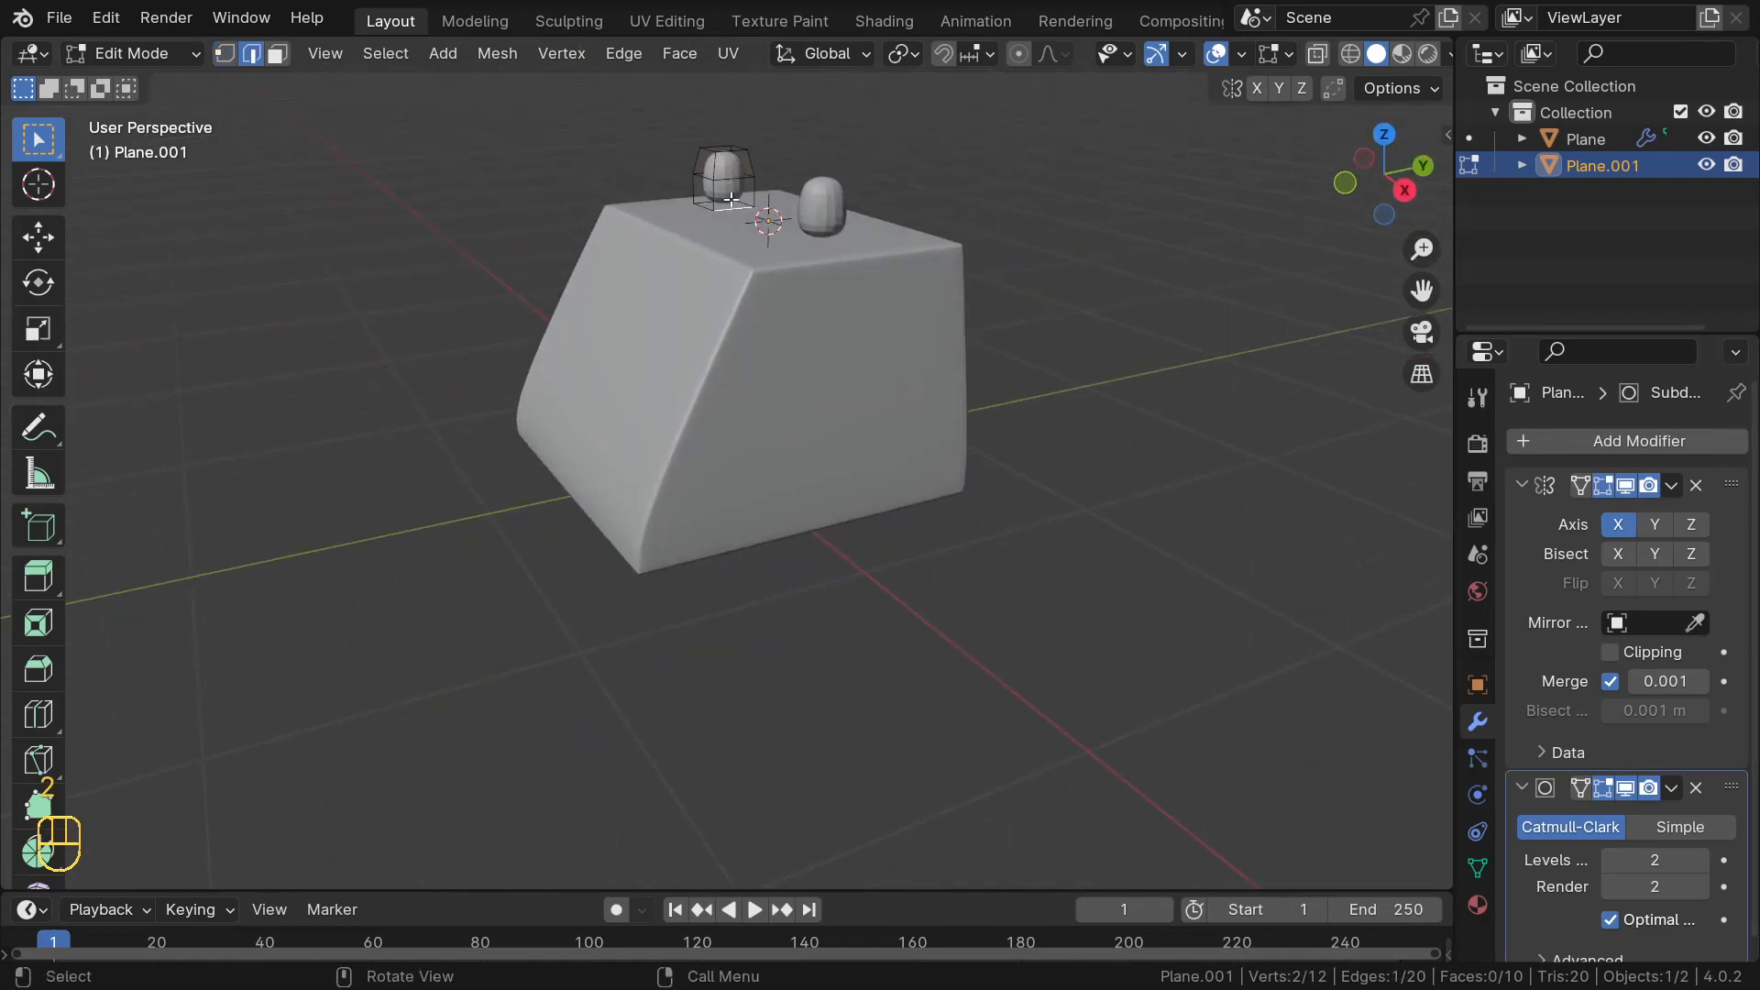
pyautogui.press('3')
pyautogui.moveTo(731, 199); pyautogui.dragTo(998, 262, button='middle')
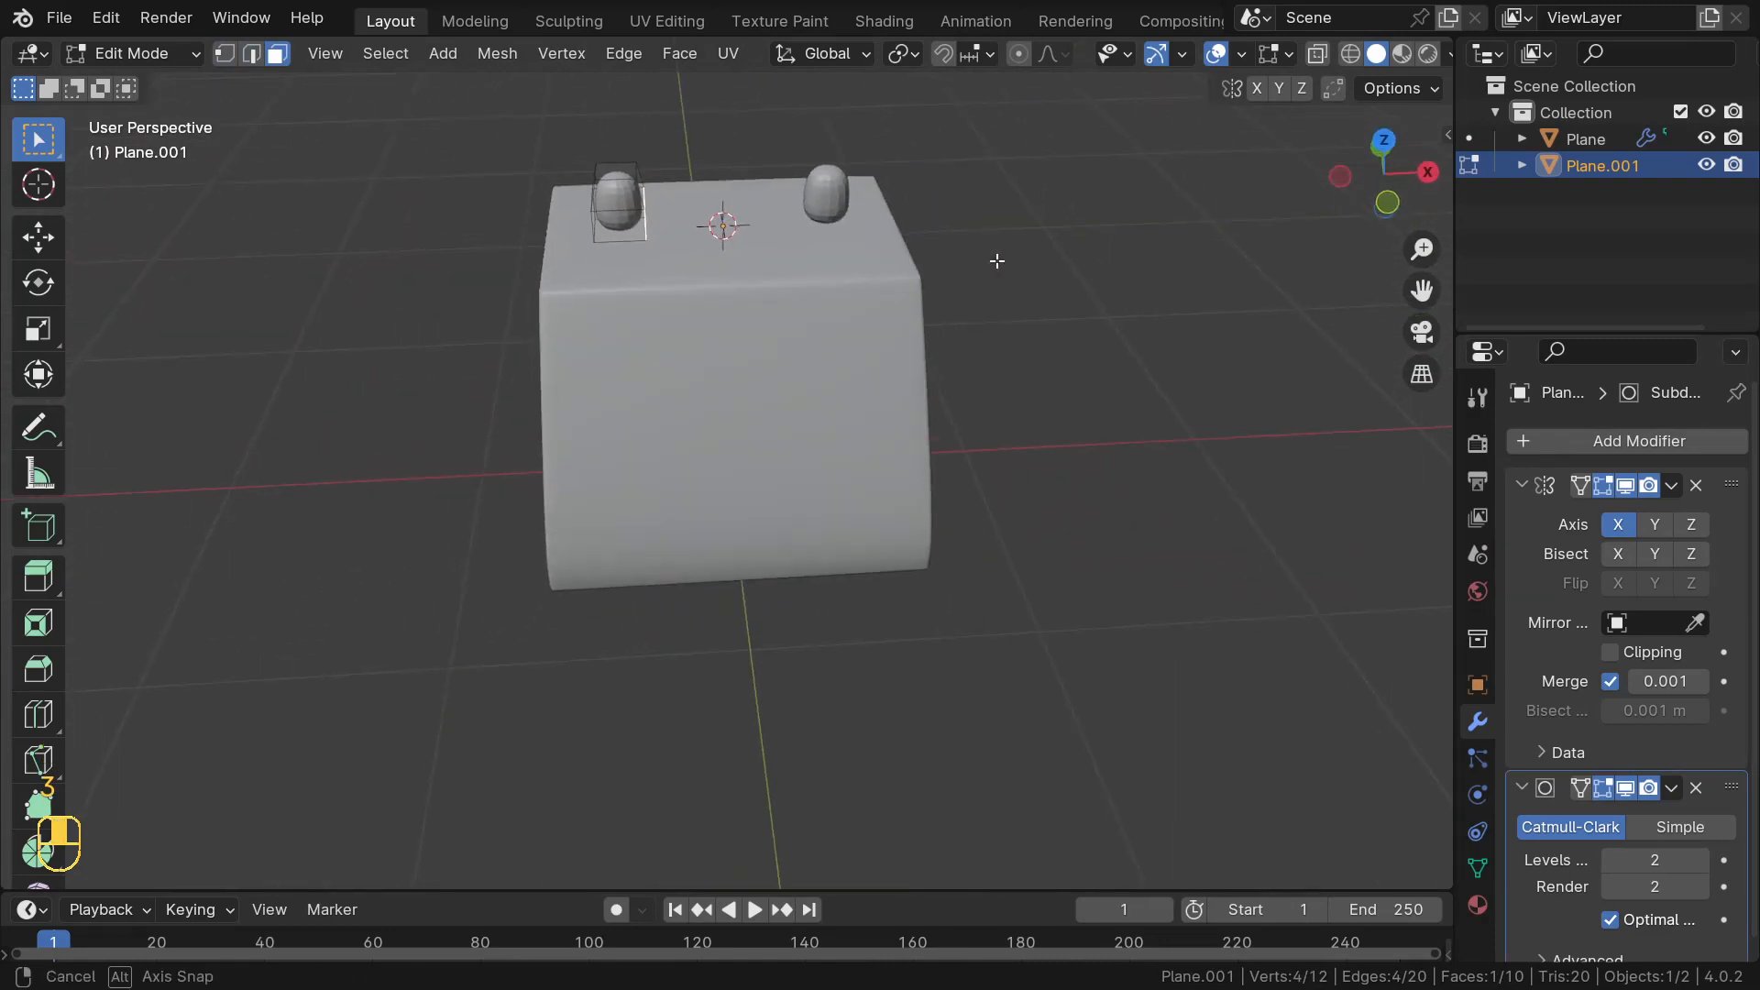
pyautogui.click(1611, 652)
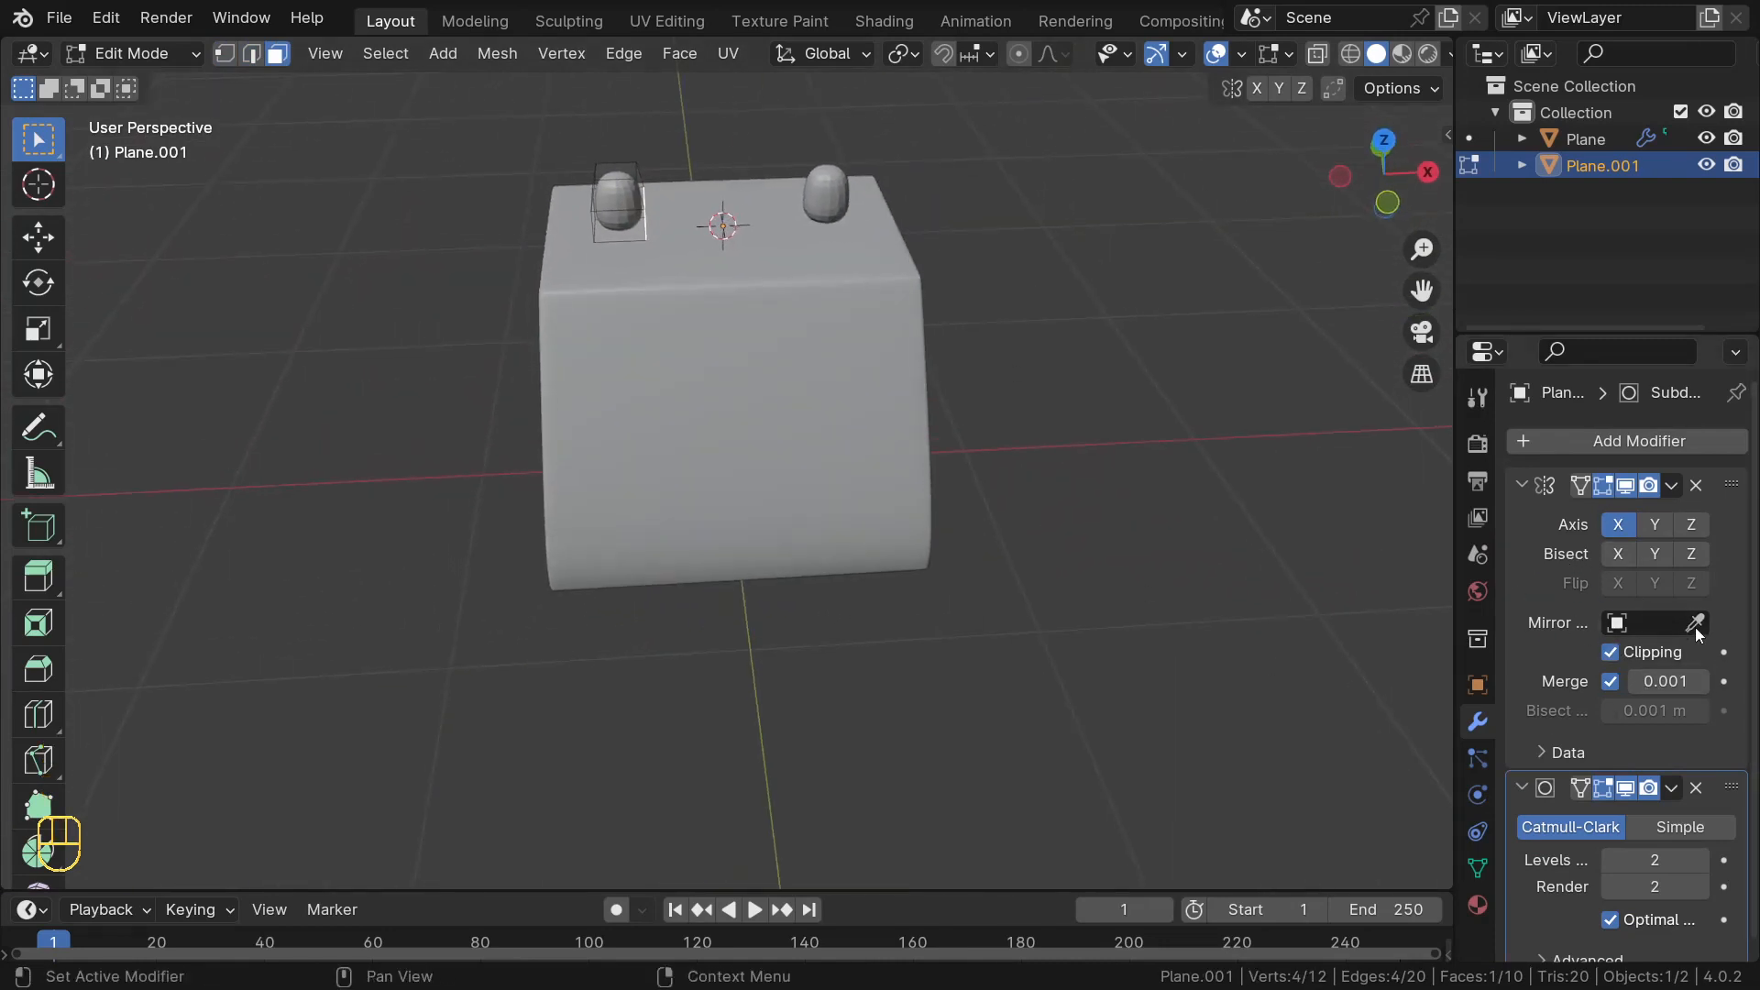
pyautogui.moveTo(653, 220); pyautogui.dragTo(675, 222, button='middle')
pyautogui.press('g')
pyautogui.press('x')
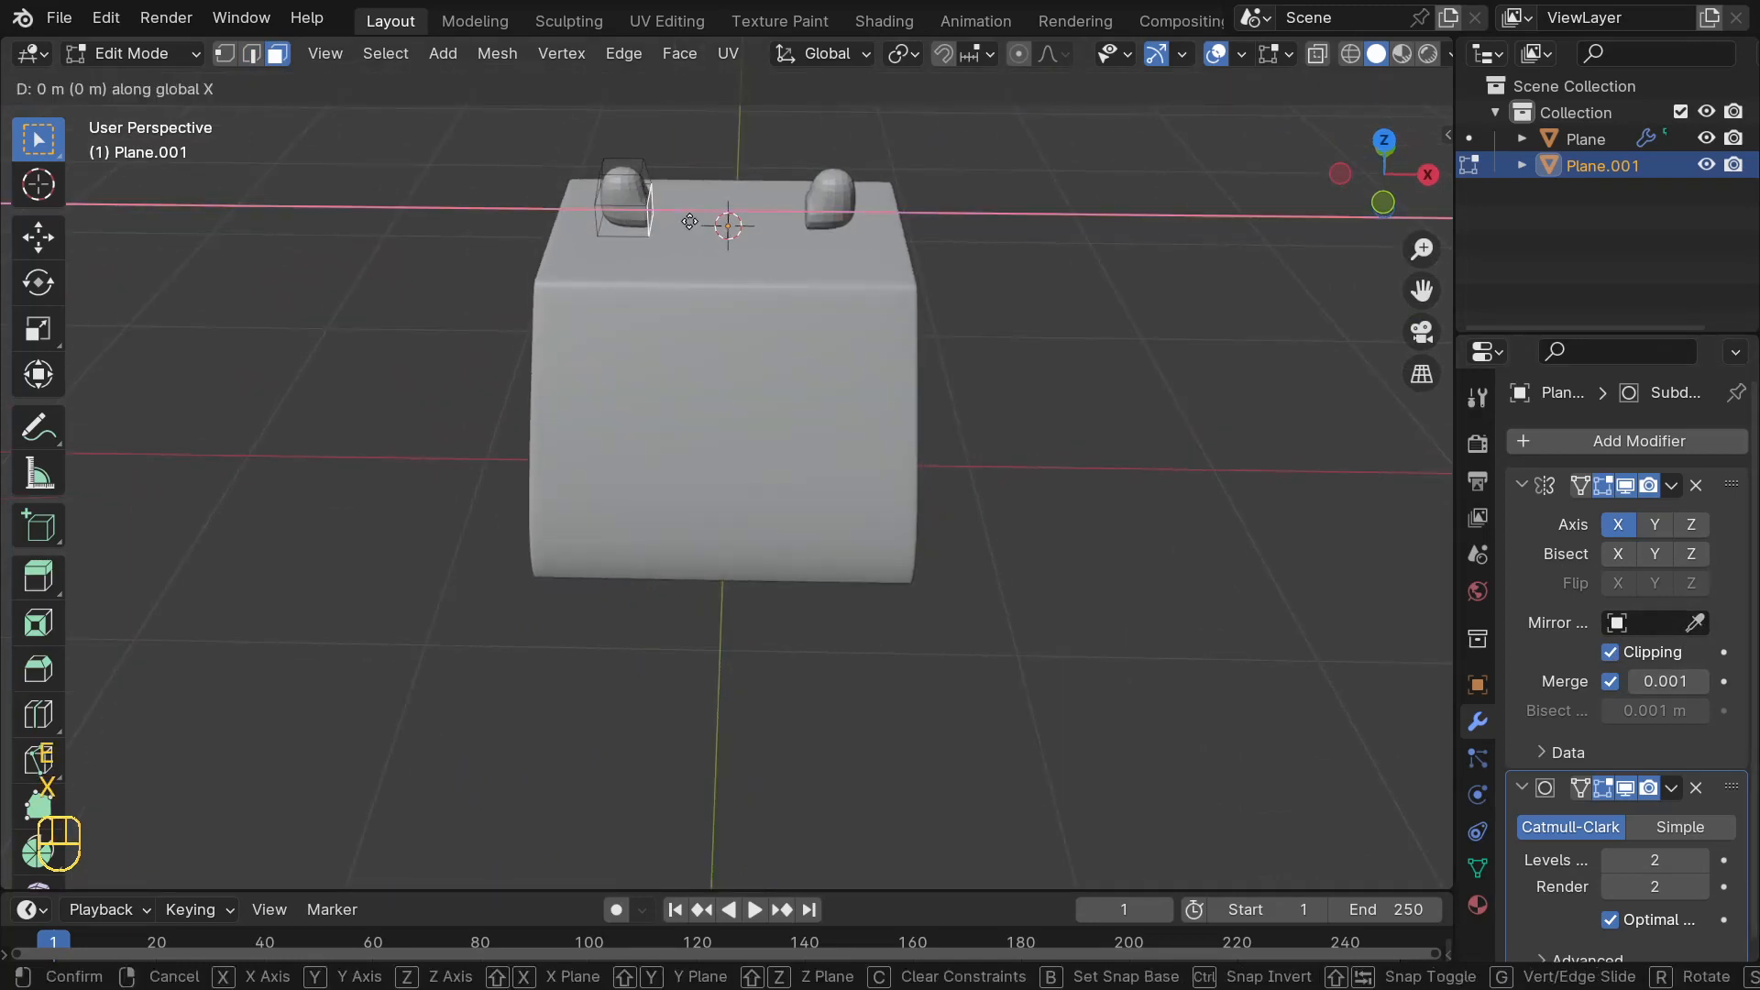
pyautogui.click(839, 264)
pyautogui.moveTo(685, 183)
pyautogui.mouseDown(button='middle')
pyautogui.moveTo(616, 194)
pyautogui.moveTo(680, 180)
pyautogui.moveTo(668, 170)
pyautogui.mouseUp(button='middle')
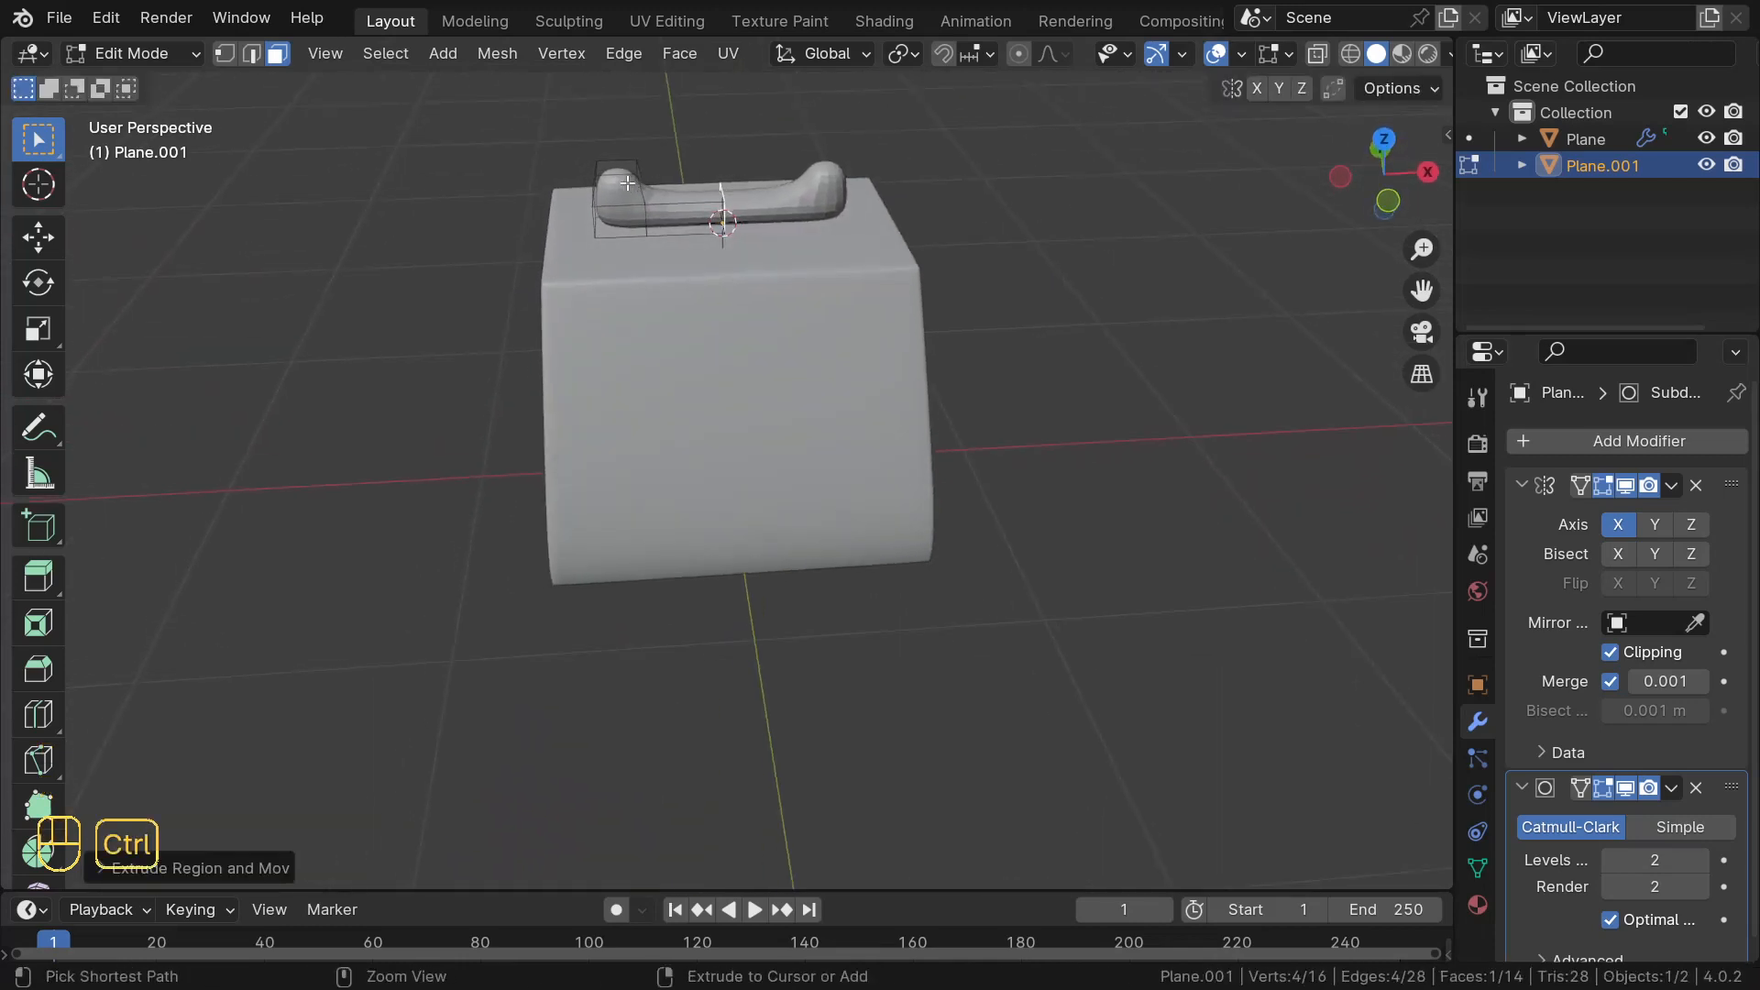
# - Add two loop cuts around the upper part of the peg, one near its top and one just above the bar
pyautogui.hotkey('ctrl', 'r')
pyautogui.click(640, 176)
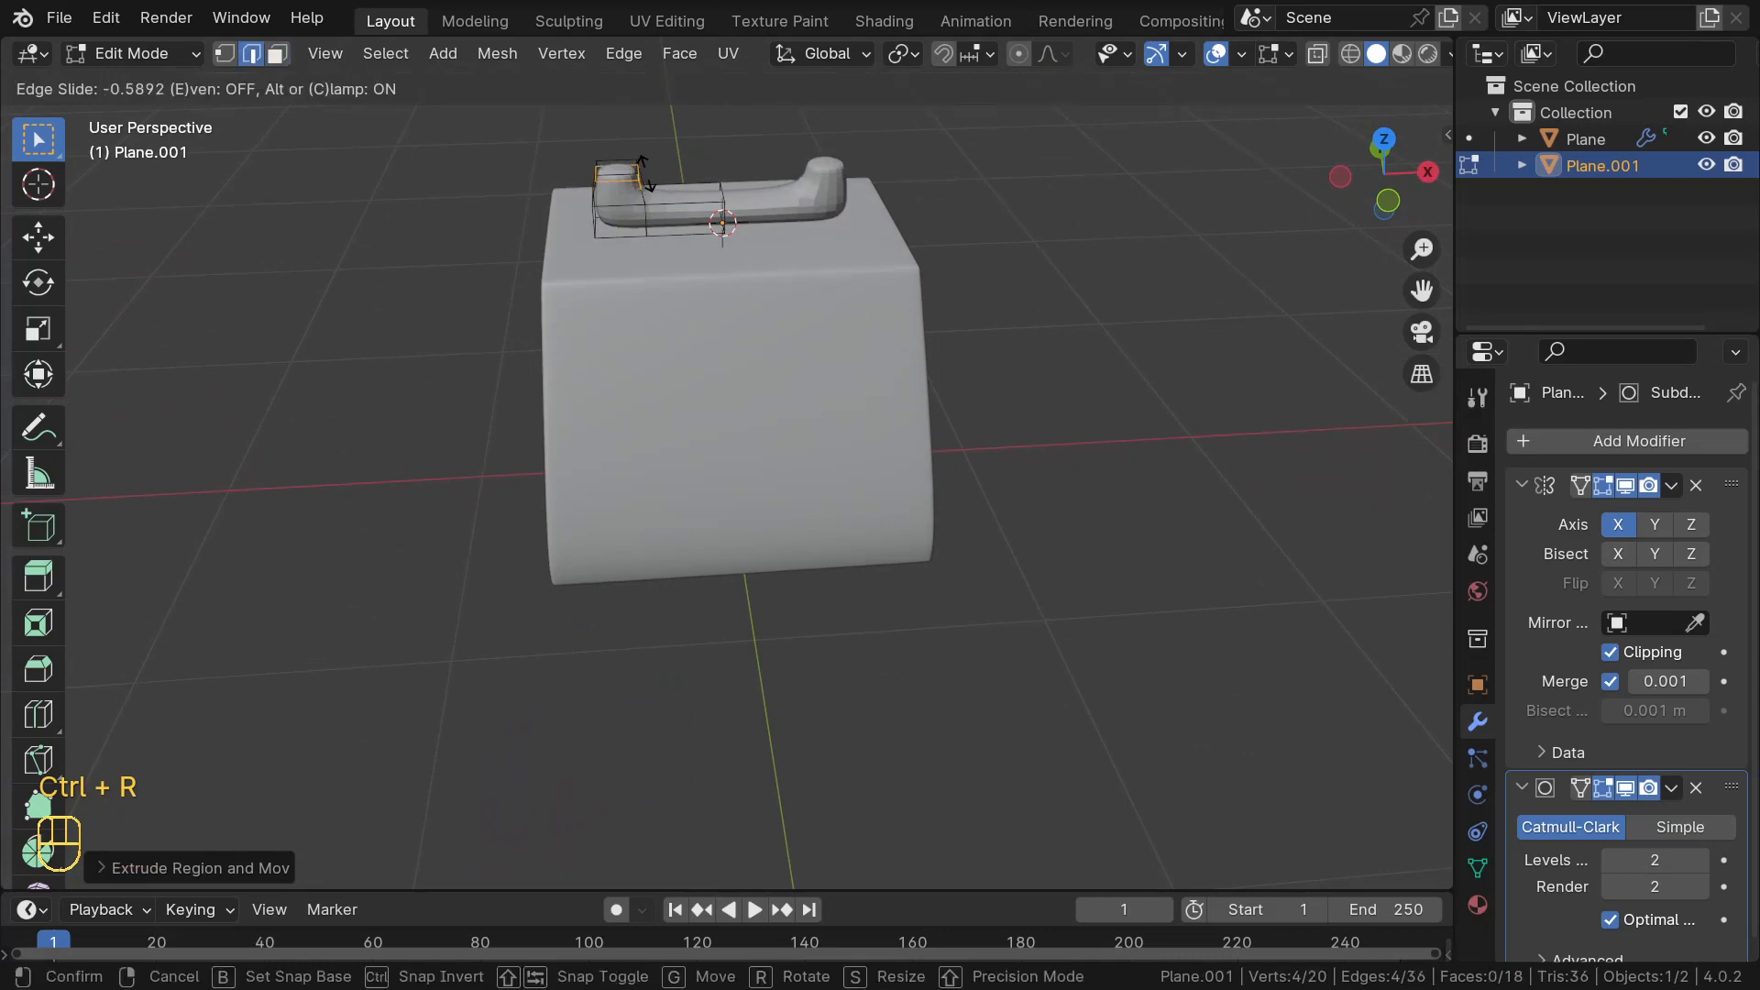
pyautogui.click(646, 185)
pyautogui.press('KP_Decimal')
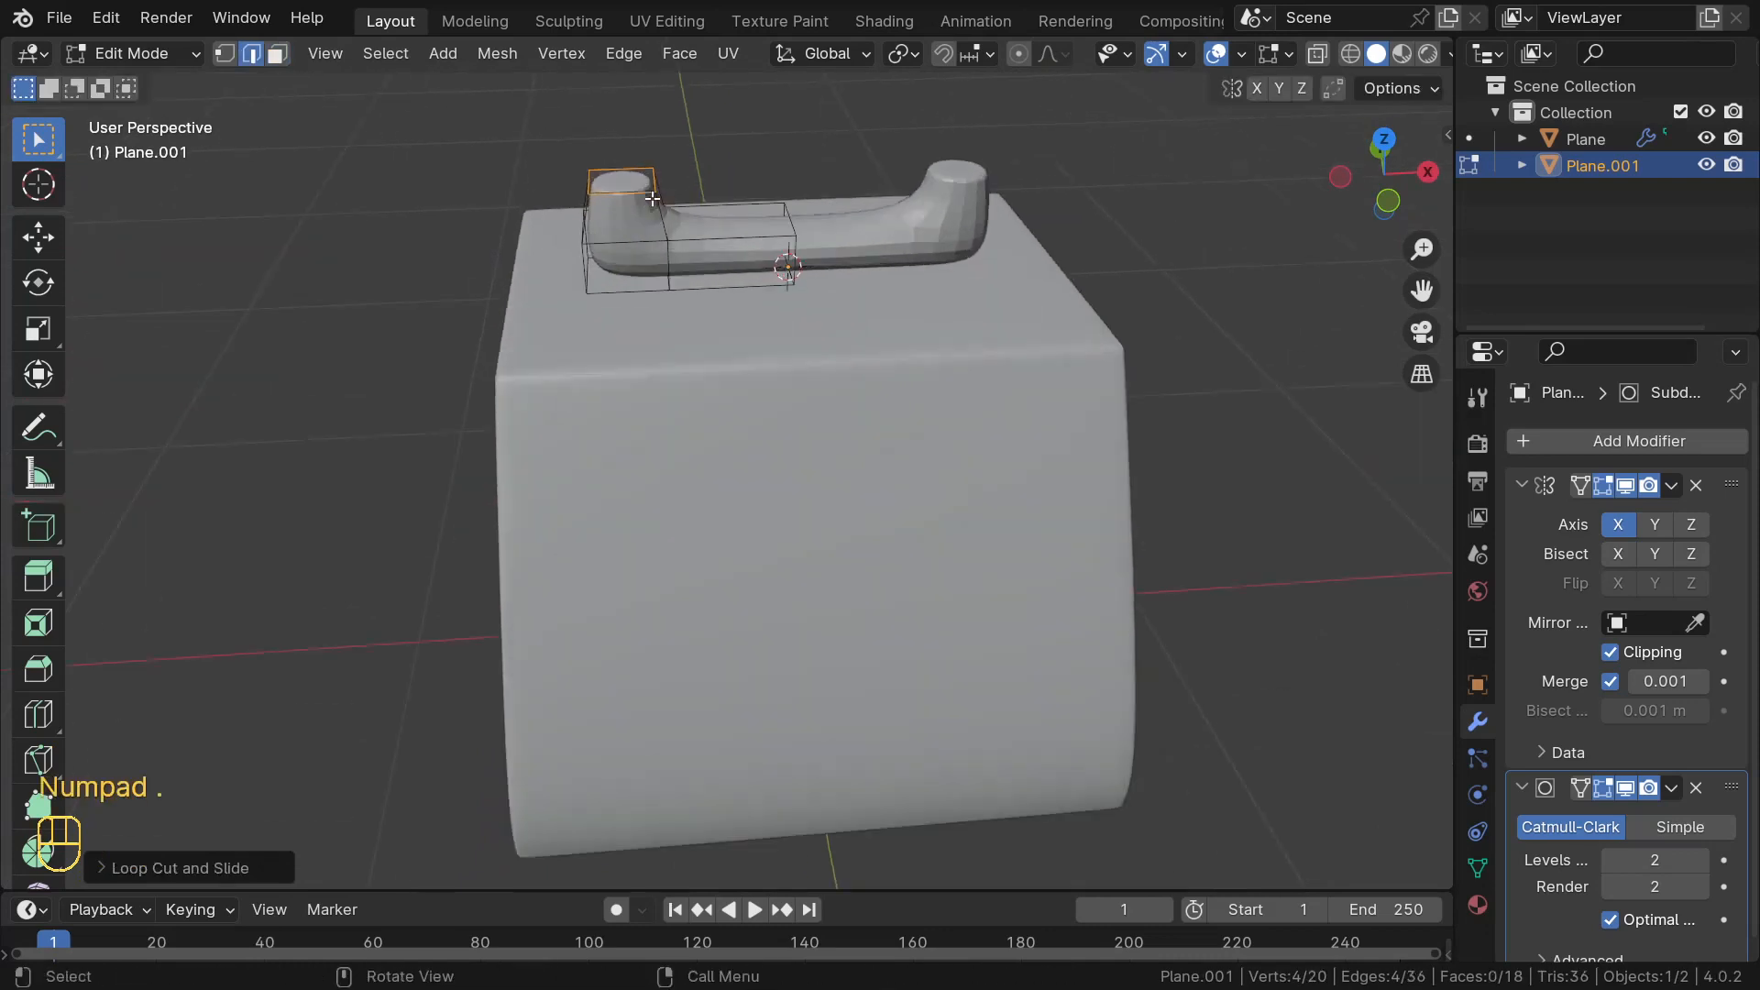
pyautogui.moveTo(690, 391); pyautogui.dragTo(740, 417, button='middle')
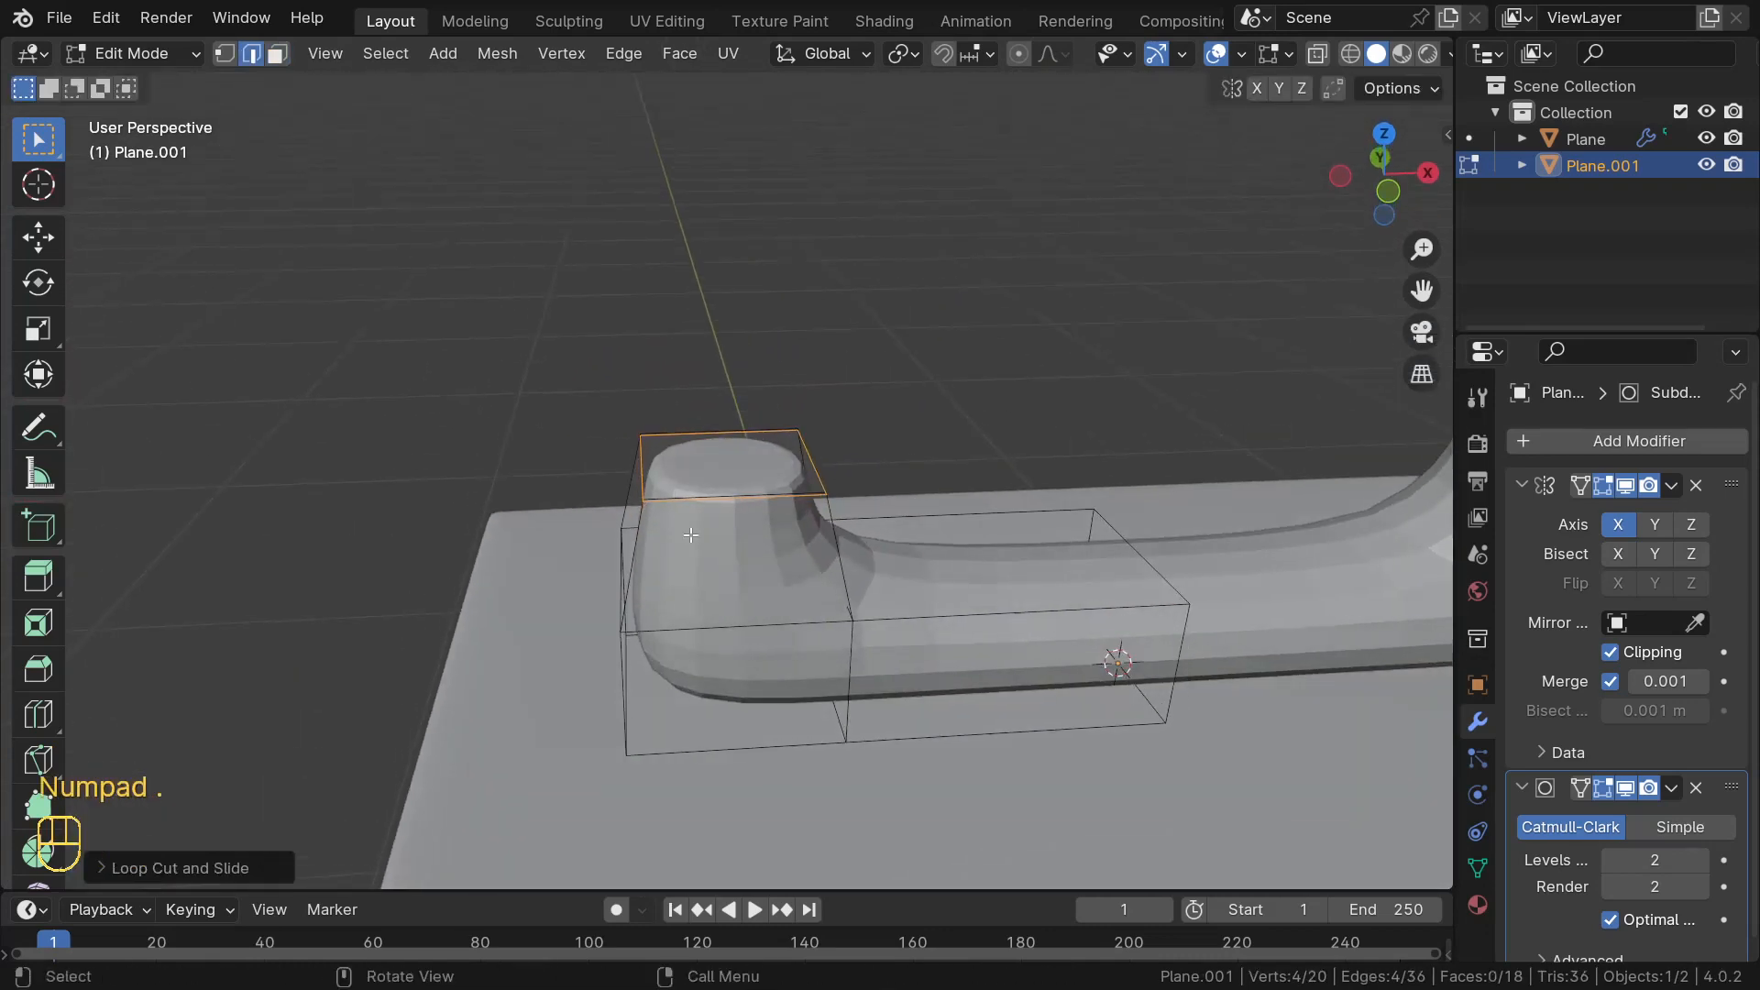
pyautogui.hotkey('ctrl', 'r')
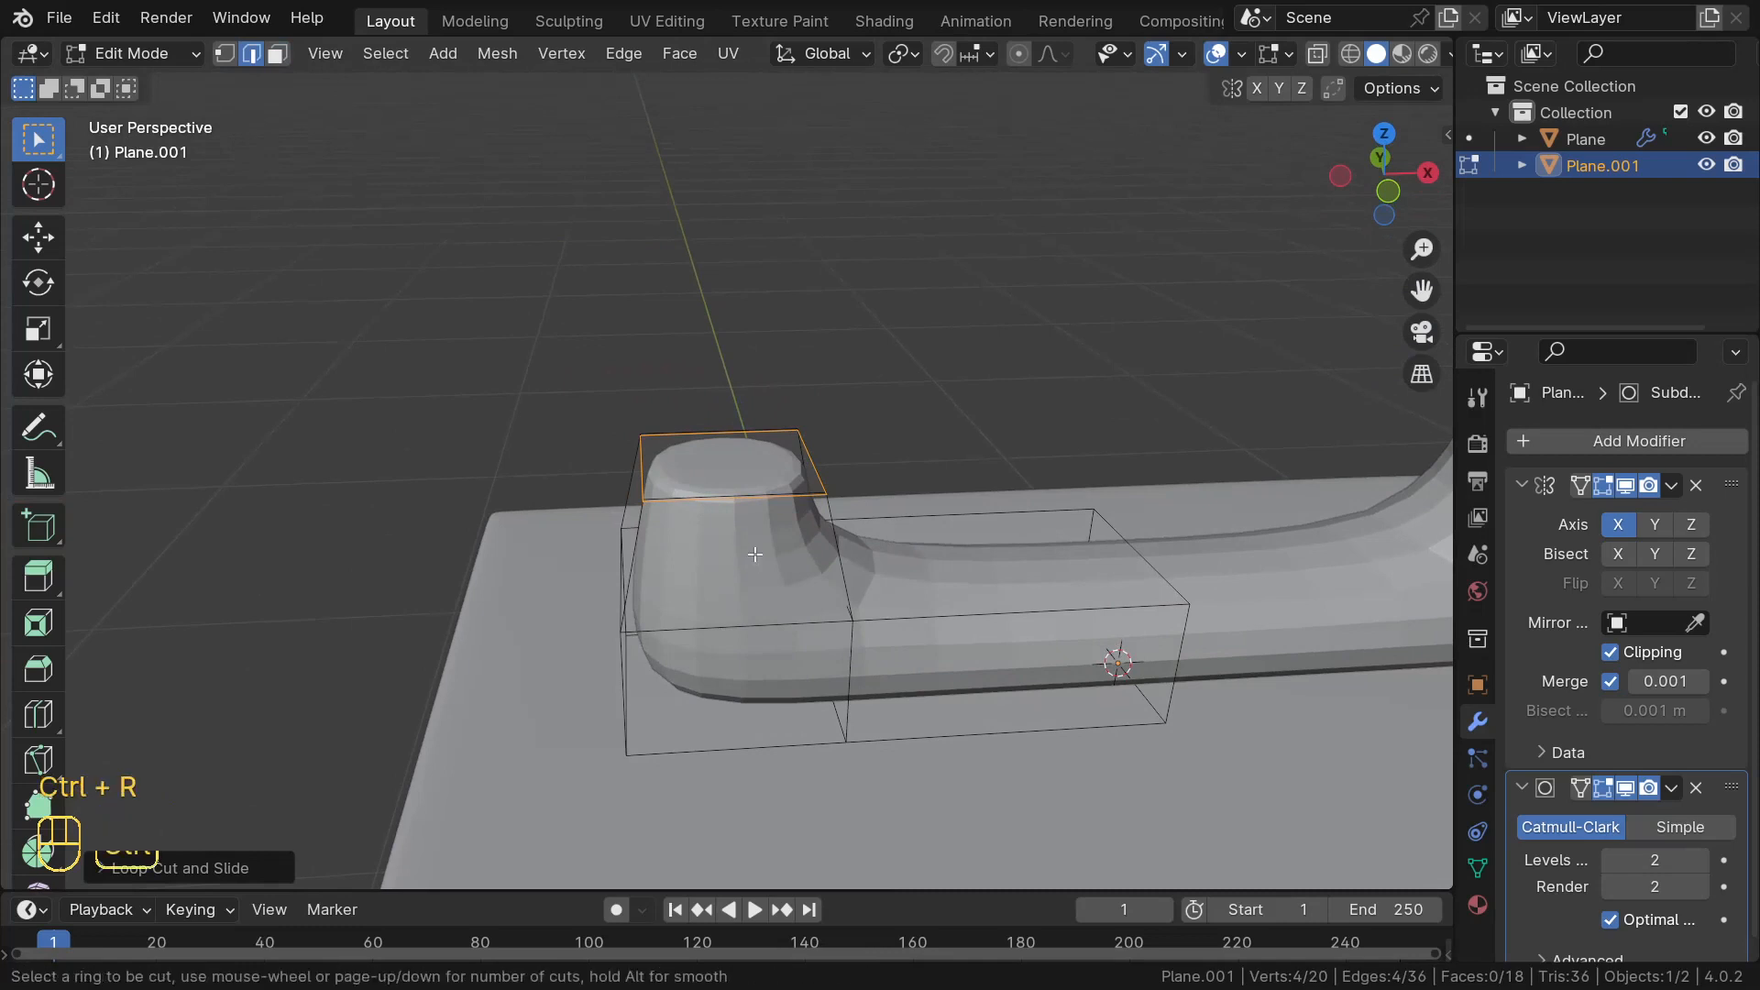
pyautogui.click(814, 552)
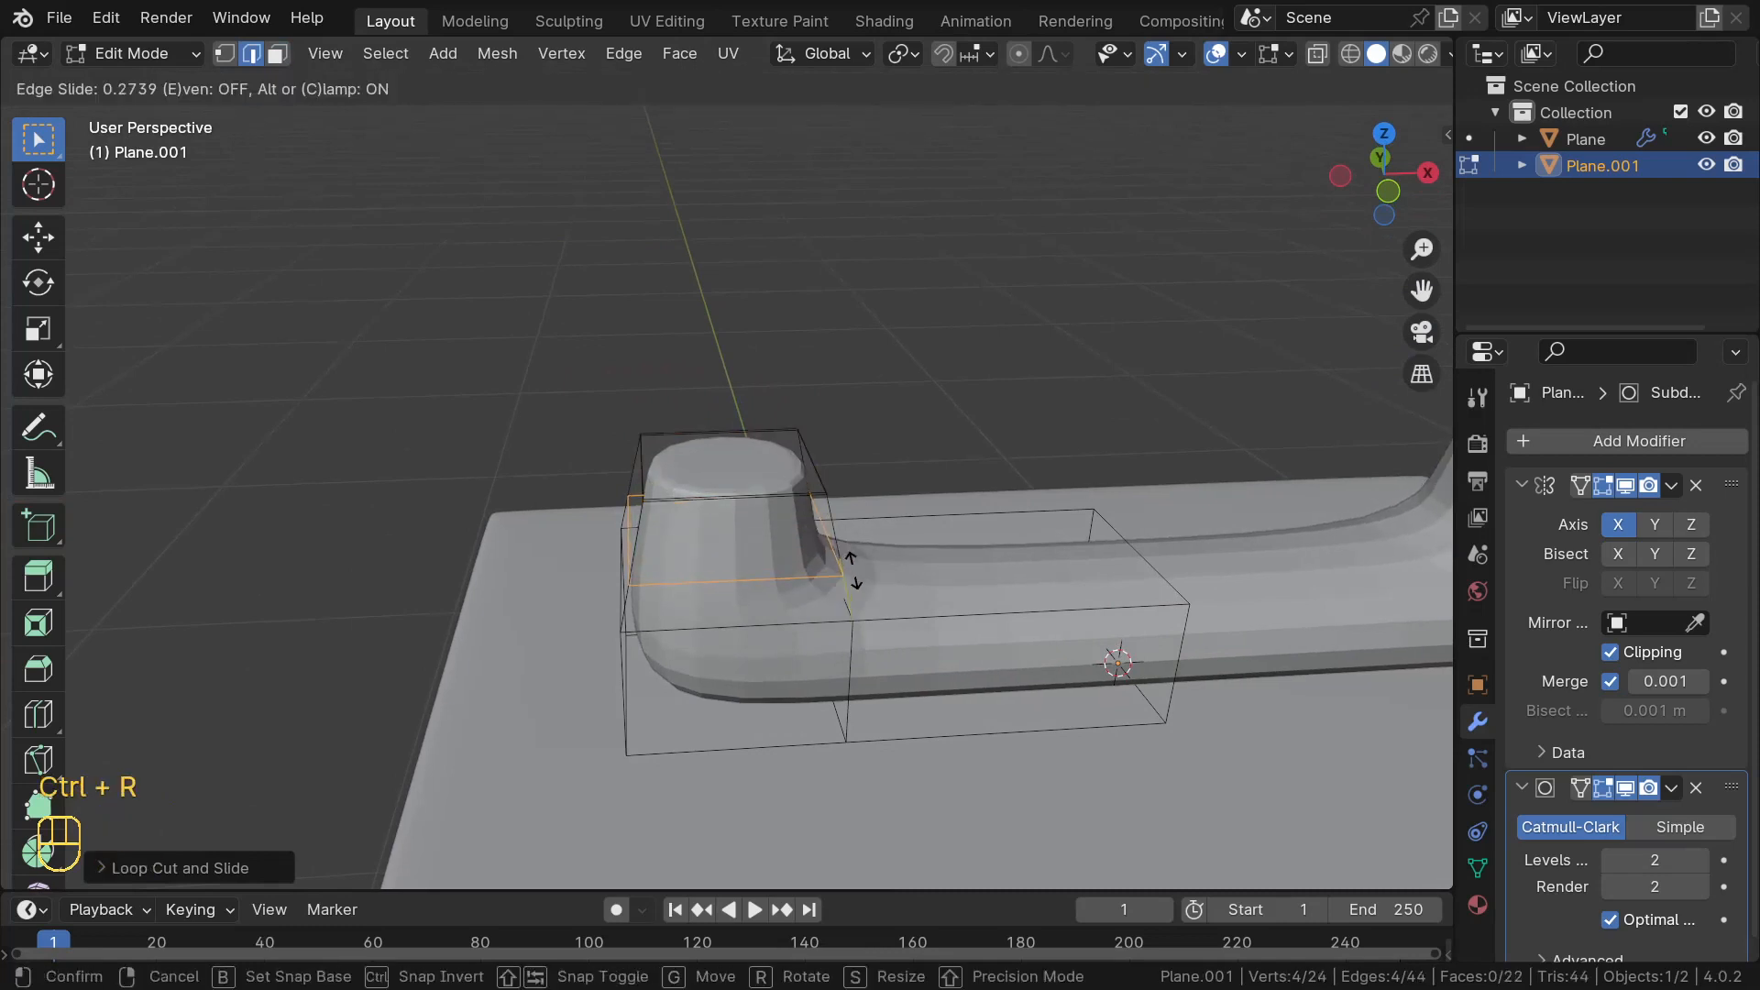
pyautogui.click(885, 603)
# - Return to Object Mode and apply Shade Smooth to the handset cradle
pyautogui.press('Tab')
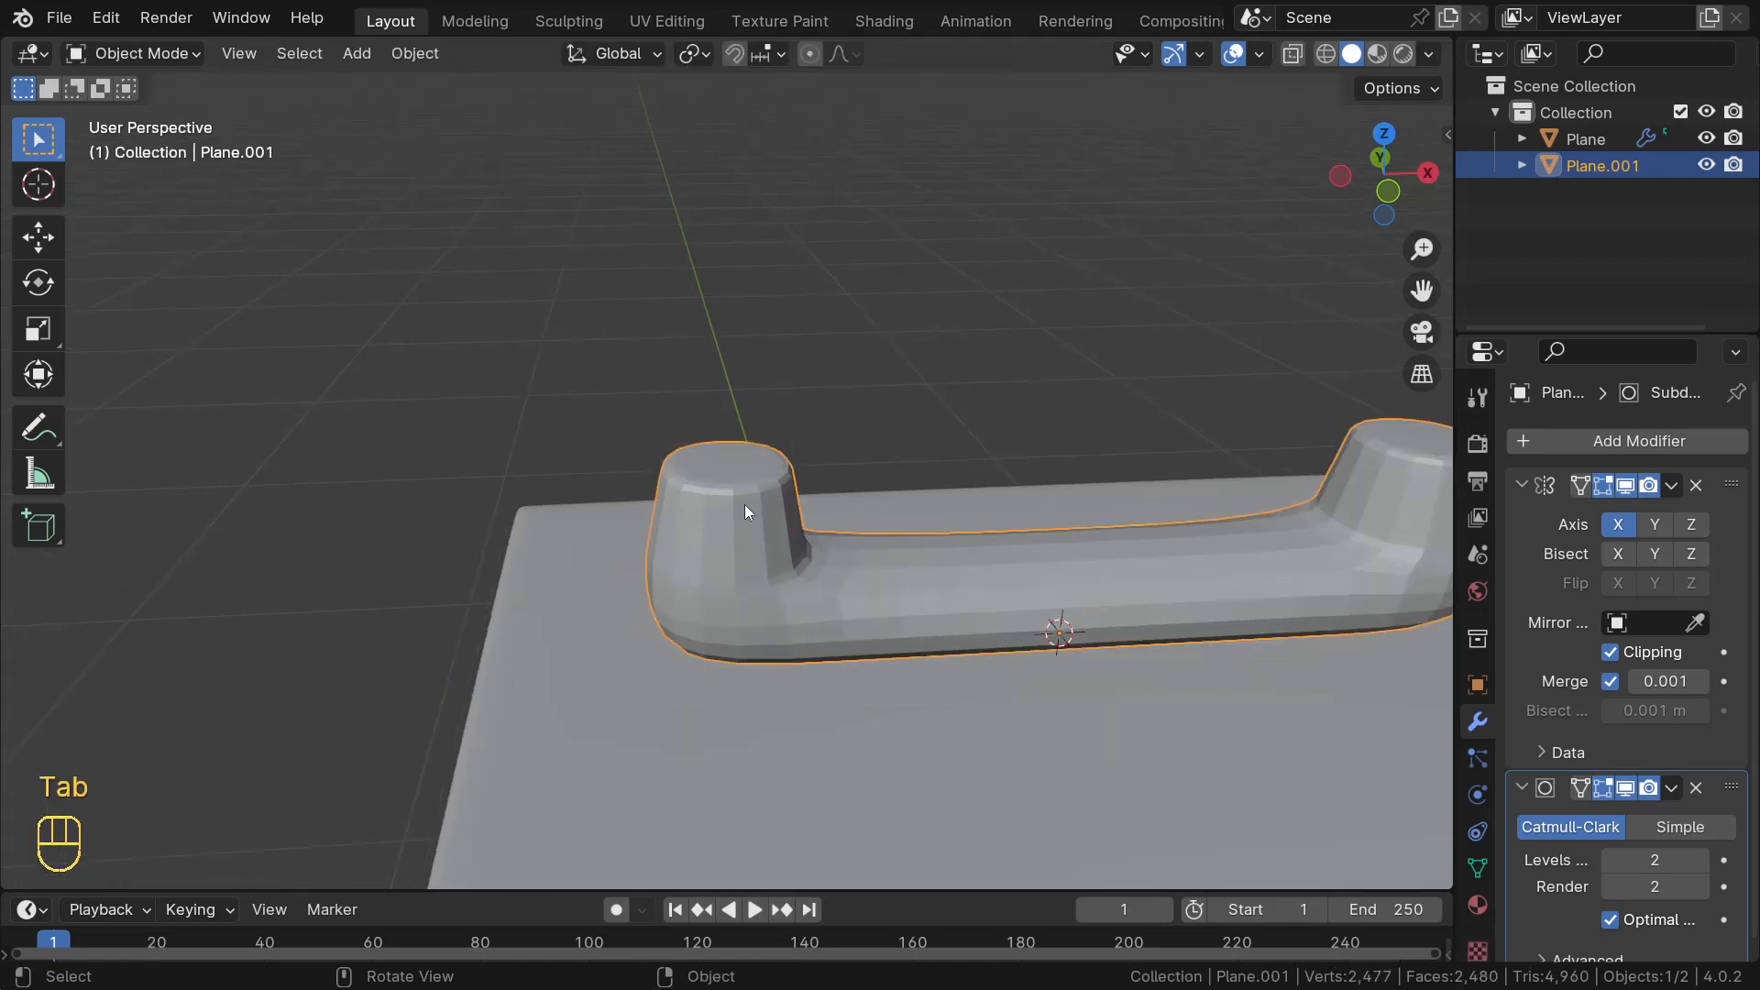
pyautogui.rightClick(745, 505)
pyautogui.click(746, 504)
pyautogui.moveTo(748, 507)
pyautogui.mouseDown(button='middle')
pyautogui.moveTo(899, 464)
pyautogui.moveTo(748, 507)
pyautogui.moveTo(663, 466)
pyautogui.mouseUp(button='middle')
pyautogui.scroll(-3, 611, 500)
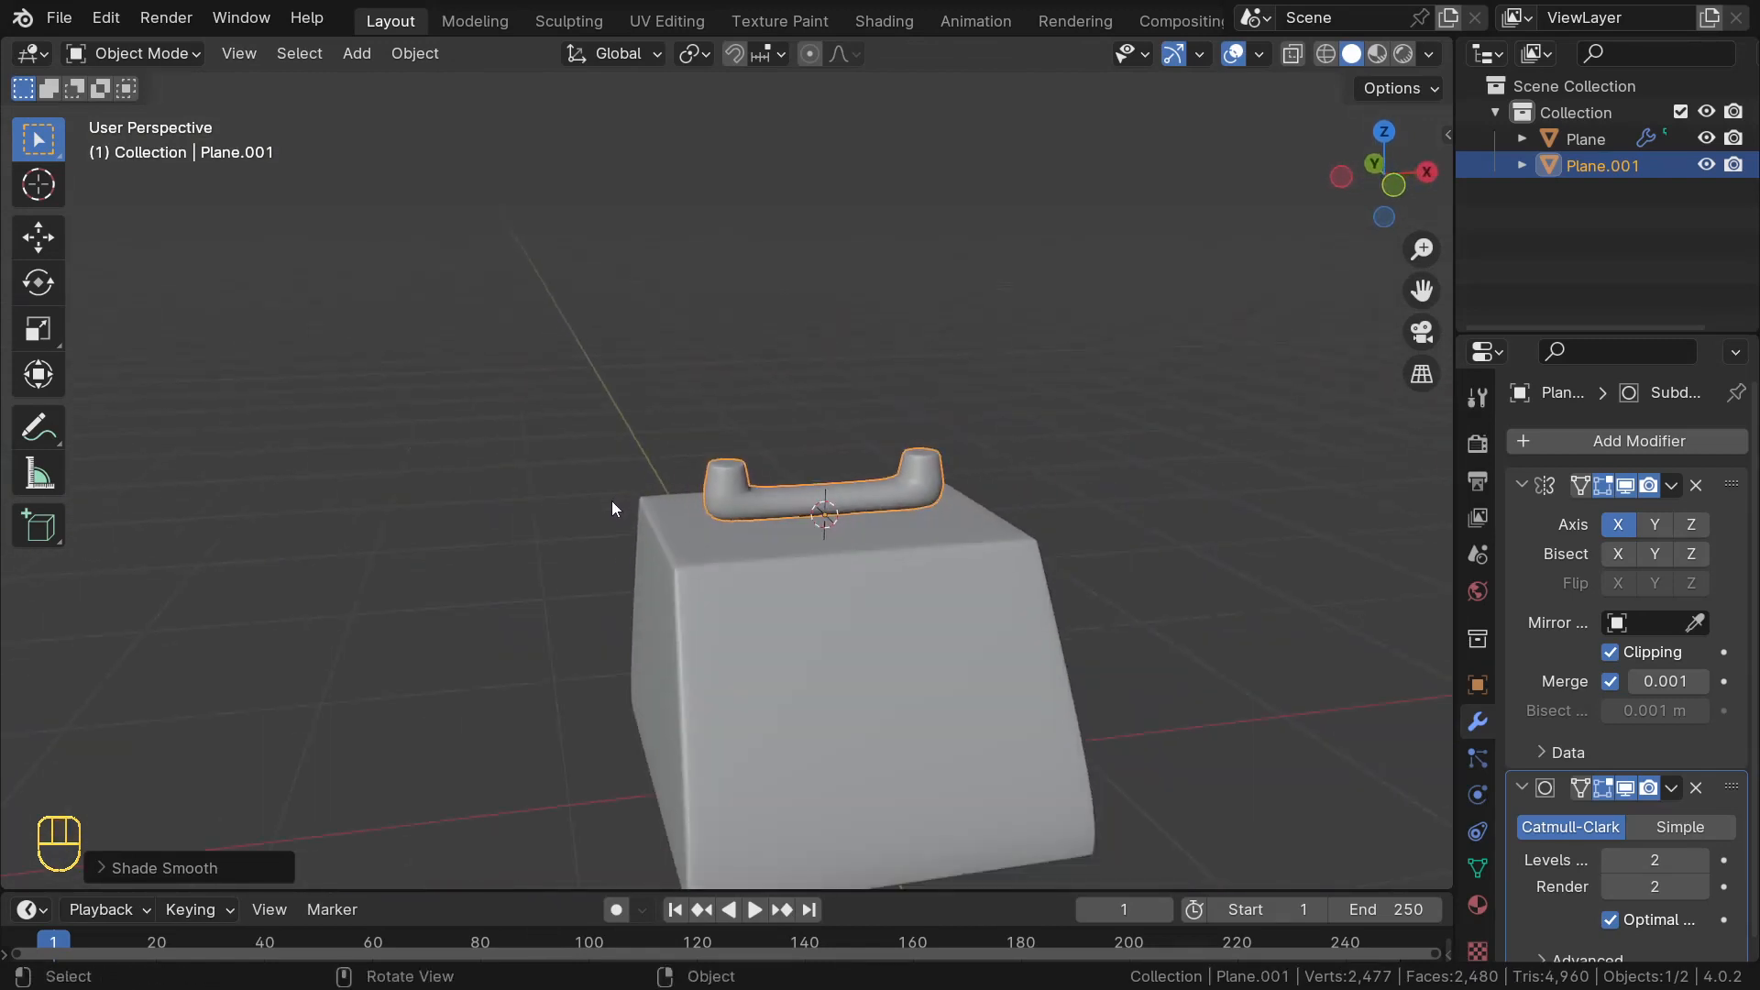
pyautogui.moveTo(612, 501); pyautogui.dragTo(585, 493, button='middle')
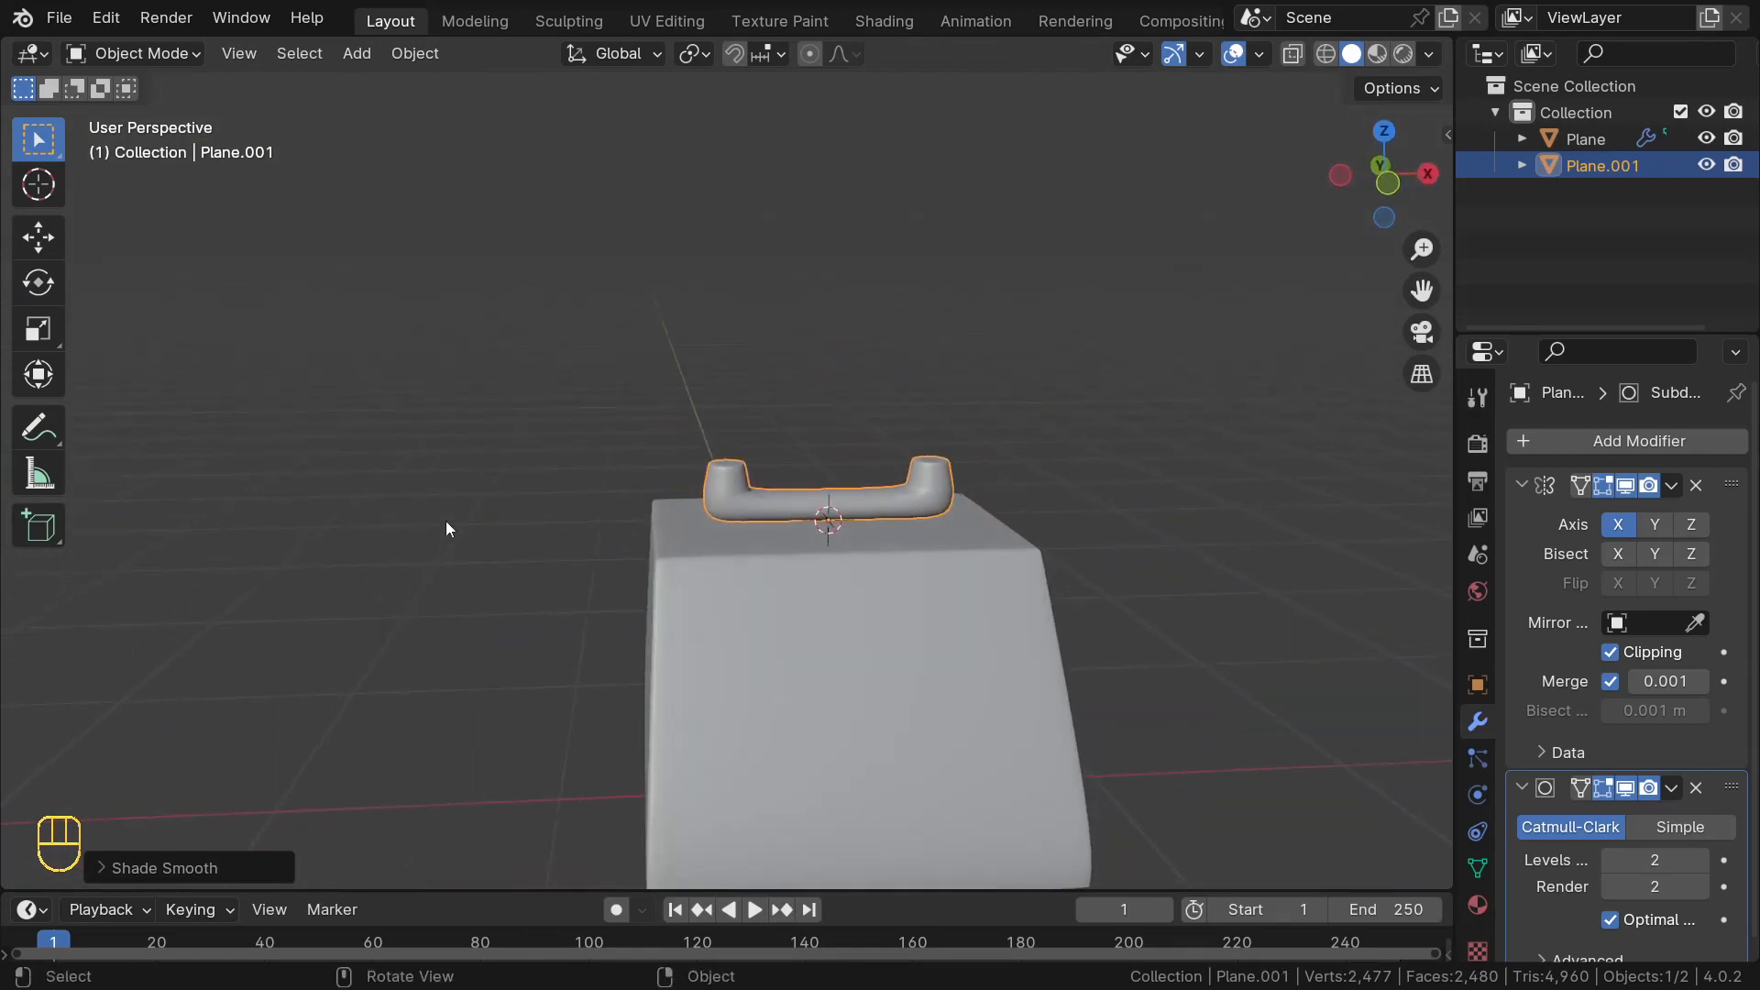
pyautogui.moveTo(611, 491); pyautogui.dragTo(614, 546, button='middle')
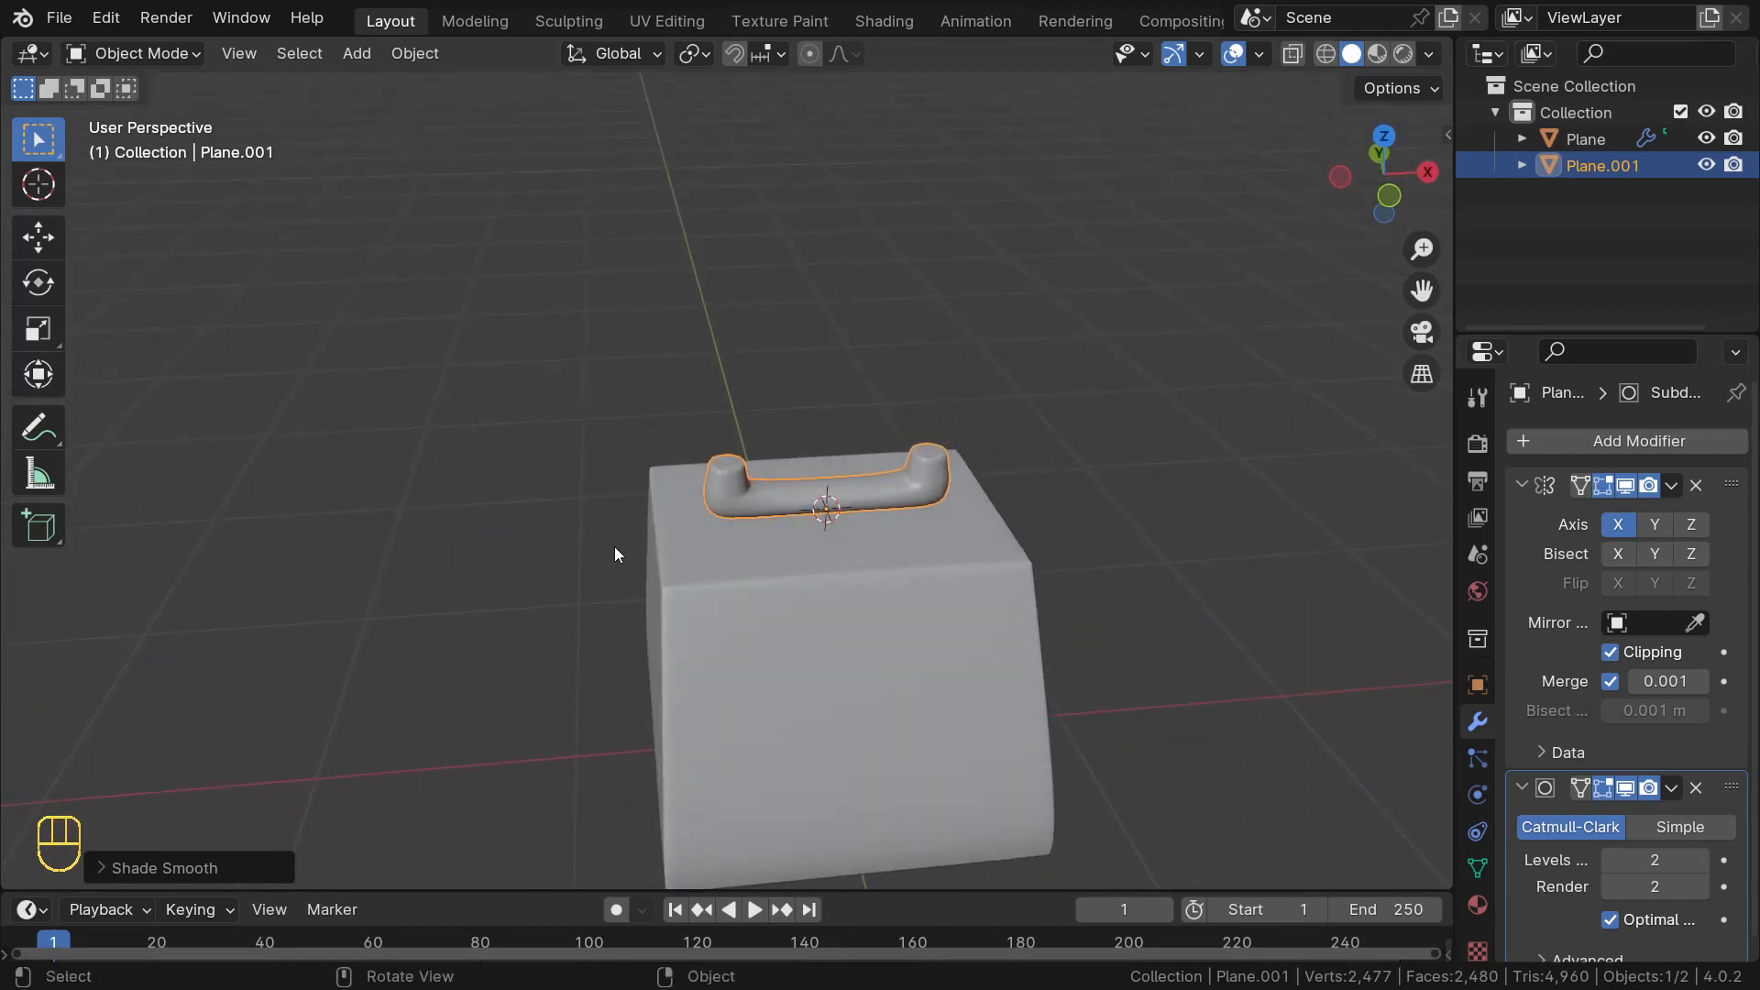
# - Add a mesh circle at the 3D cursor on top of the body and view it from above
pyautogui.hotkey('shift', 'a')
pyautogui.moveTo(505, 472)
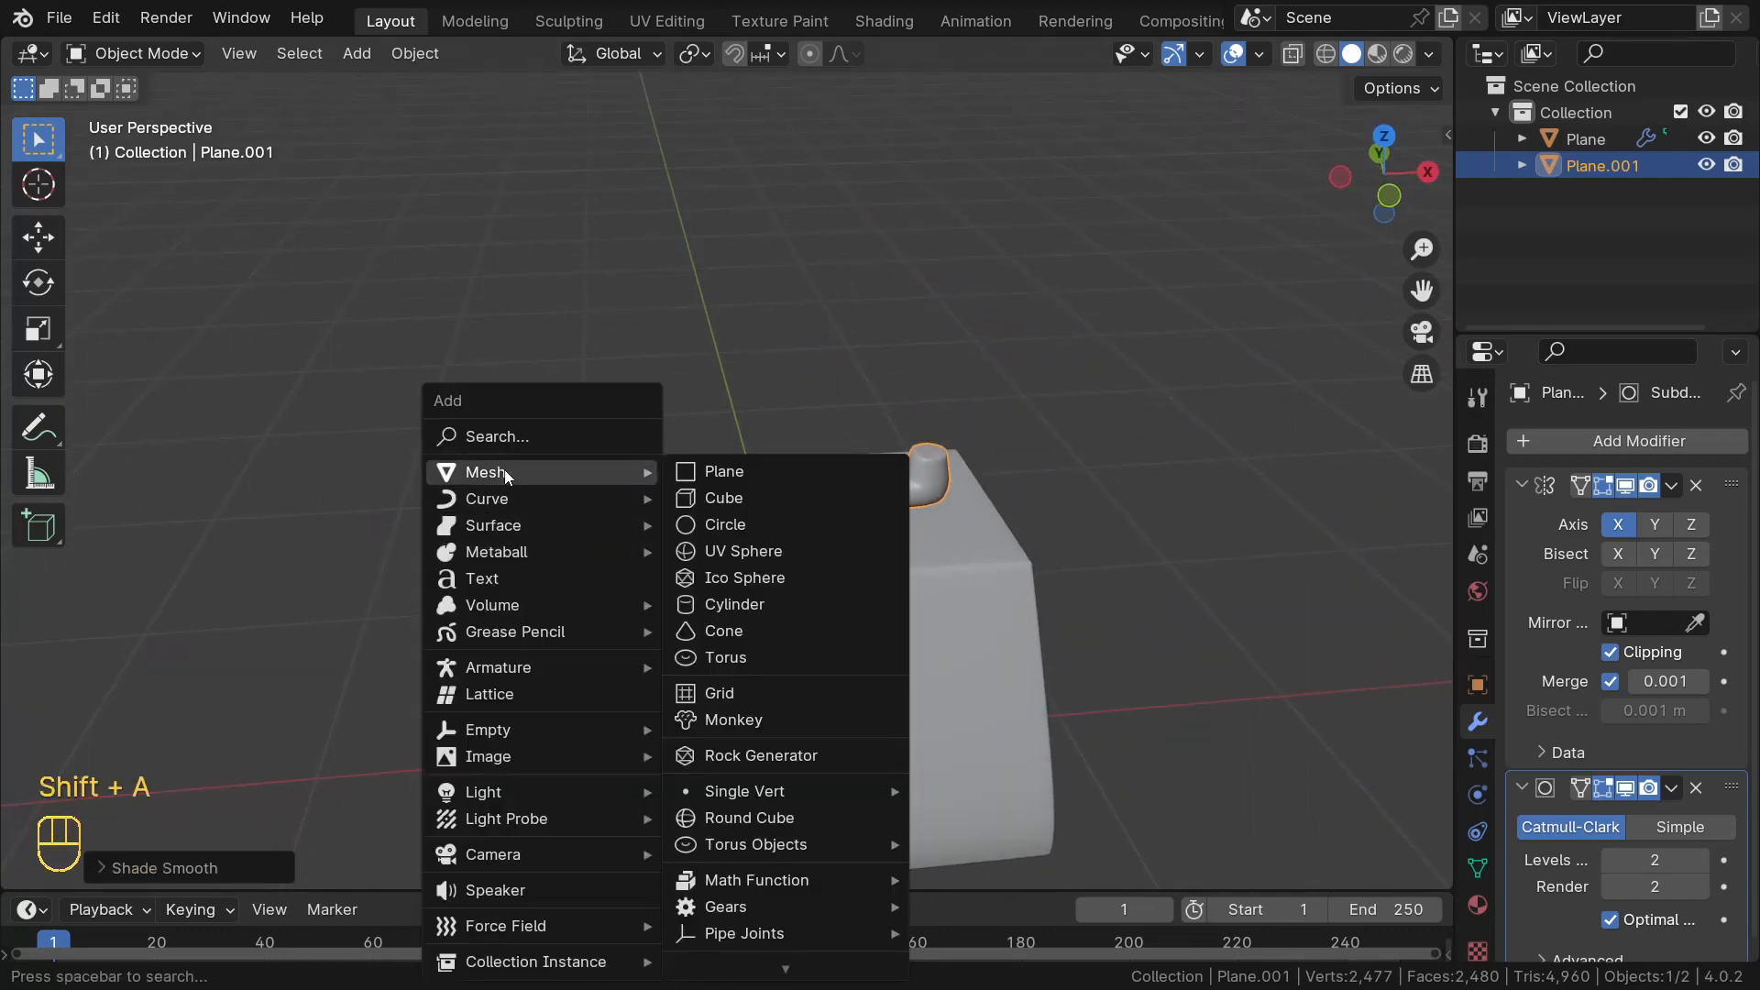
pyautogui.click(730, 527)
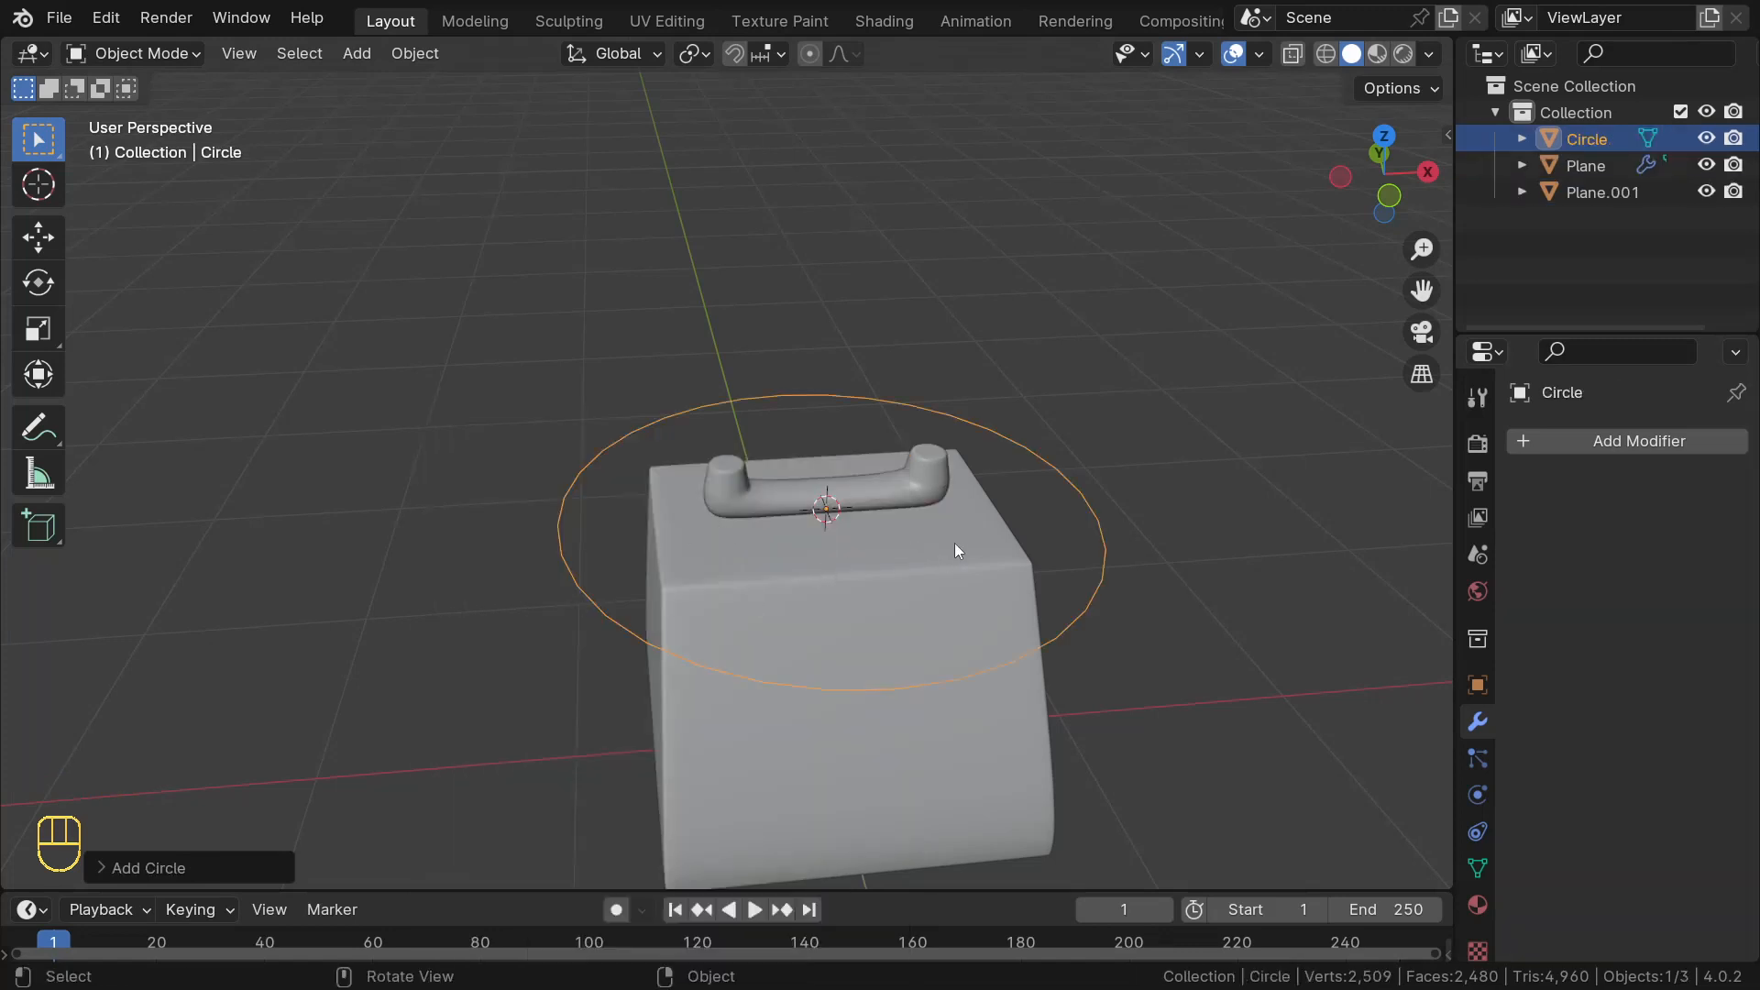
pyautogui.press('KP_7')
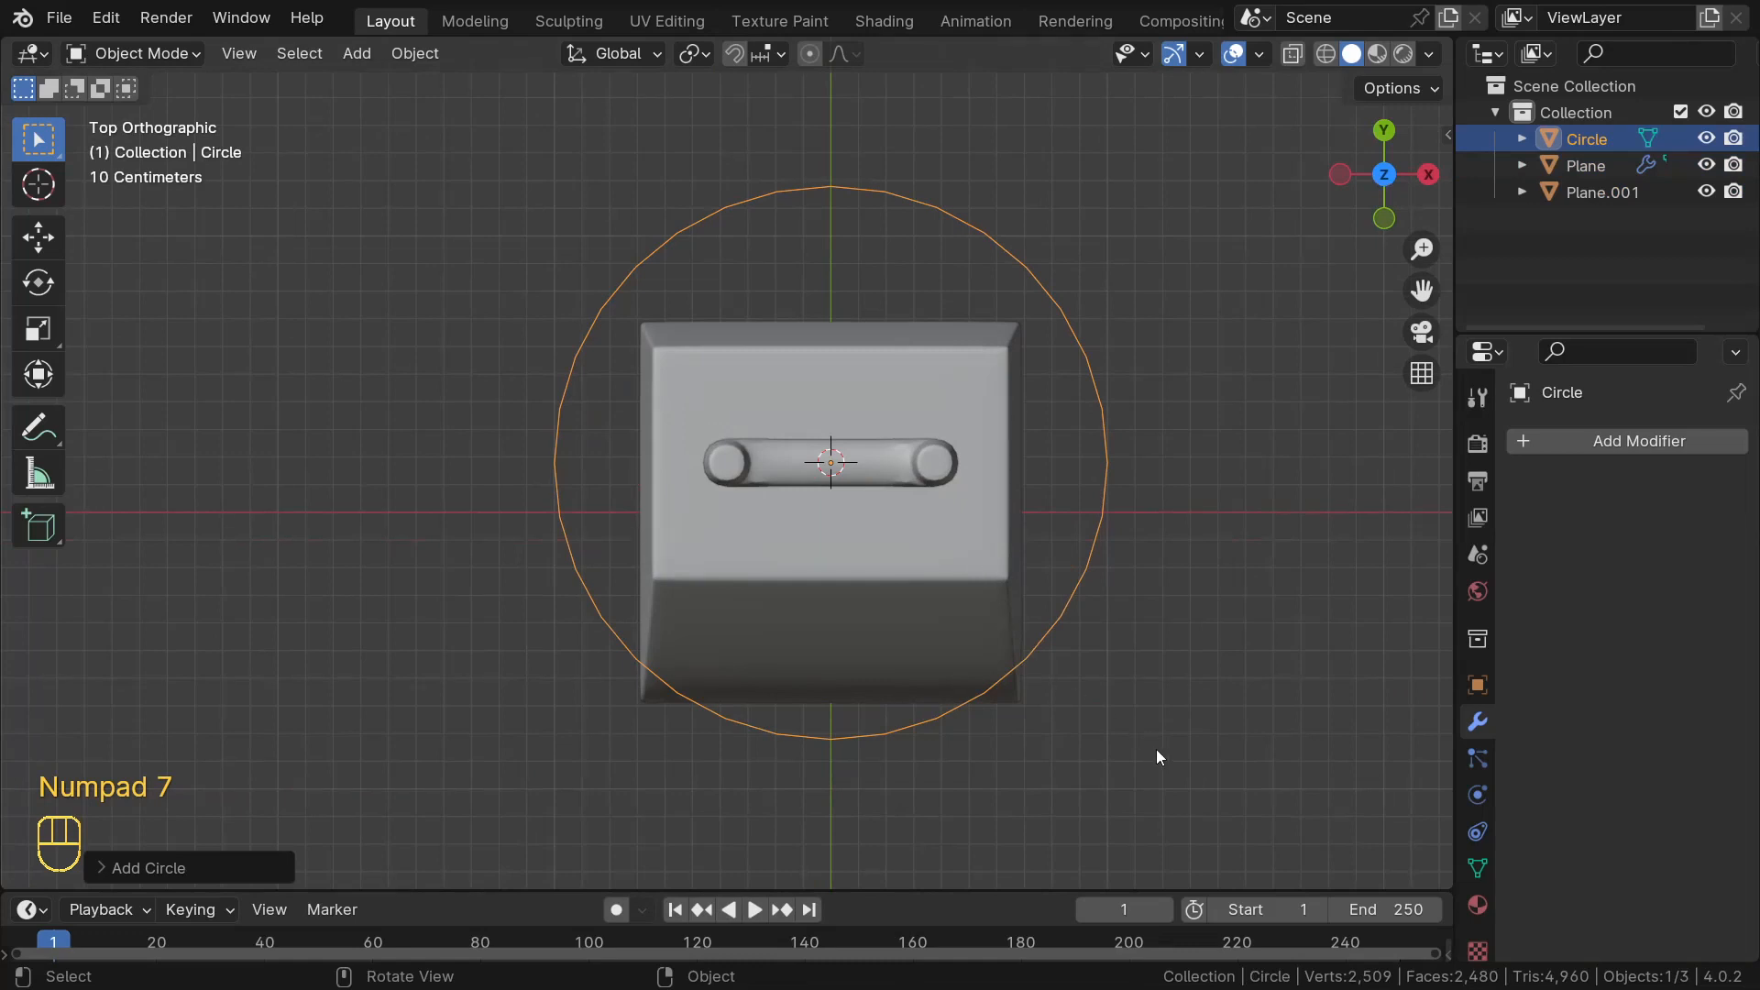
# - In Edit Mode, scale the circle to about 0.33 and move it along X until it clears the telephone body on the negative side
pyautogui.press('Tab')
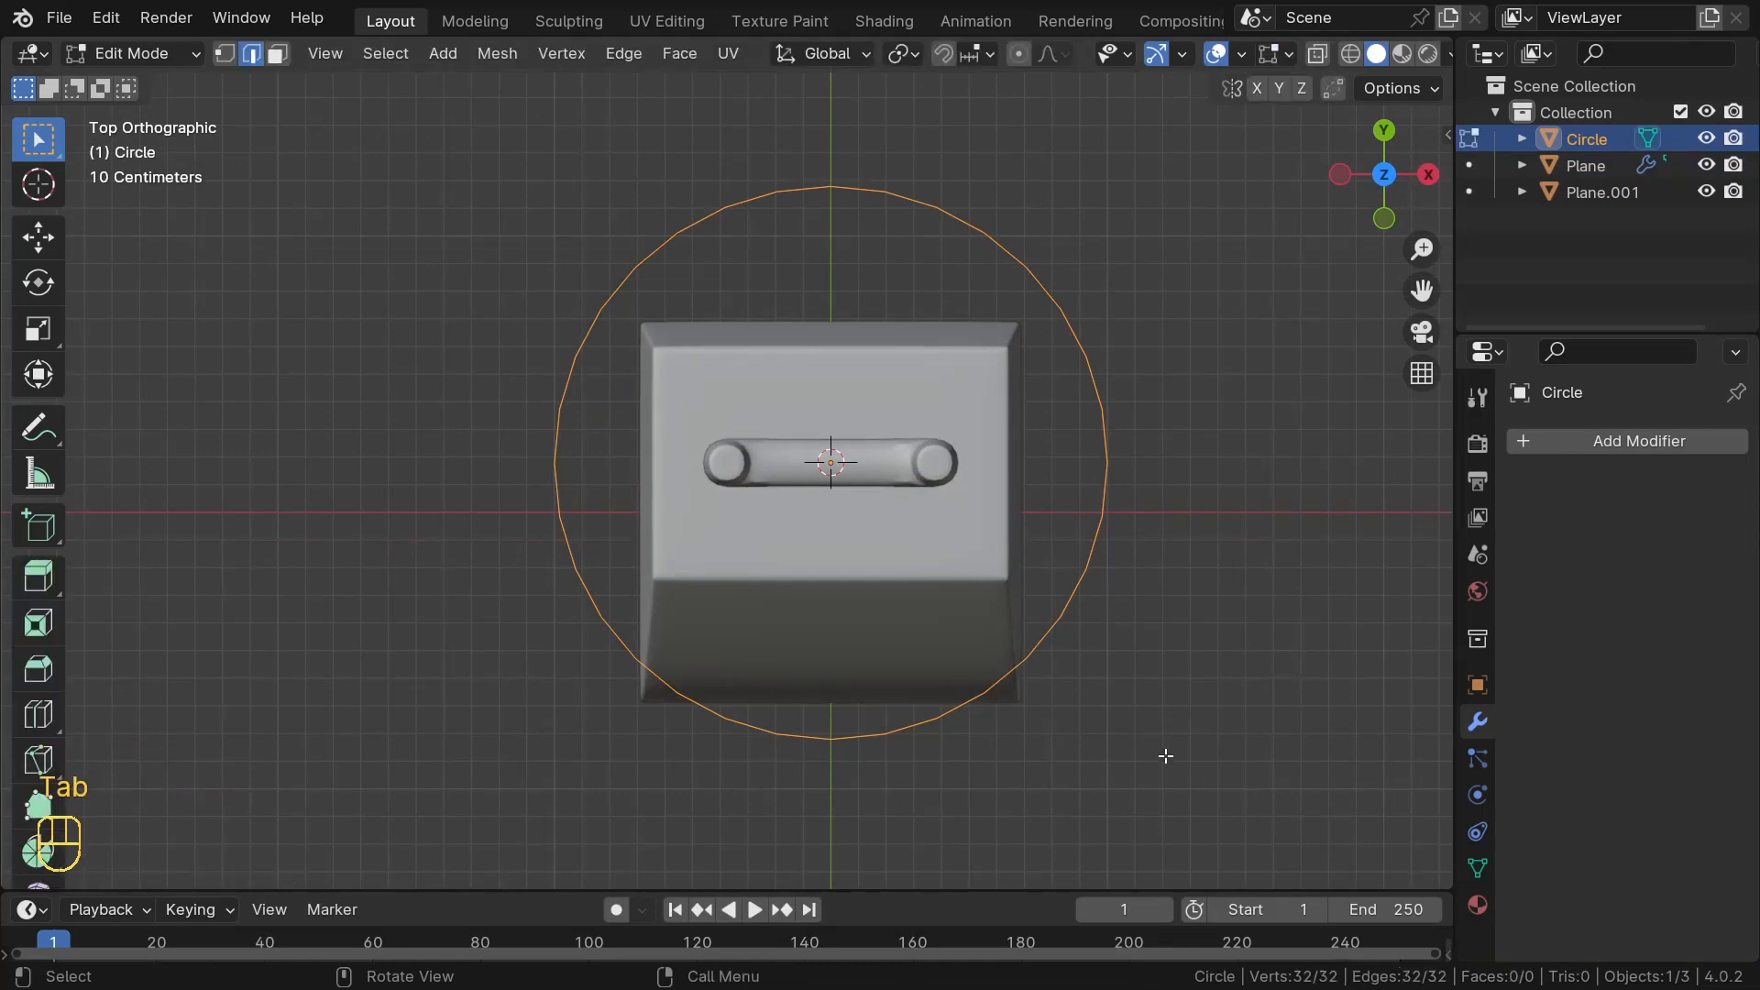
pyautogui.press('s')
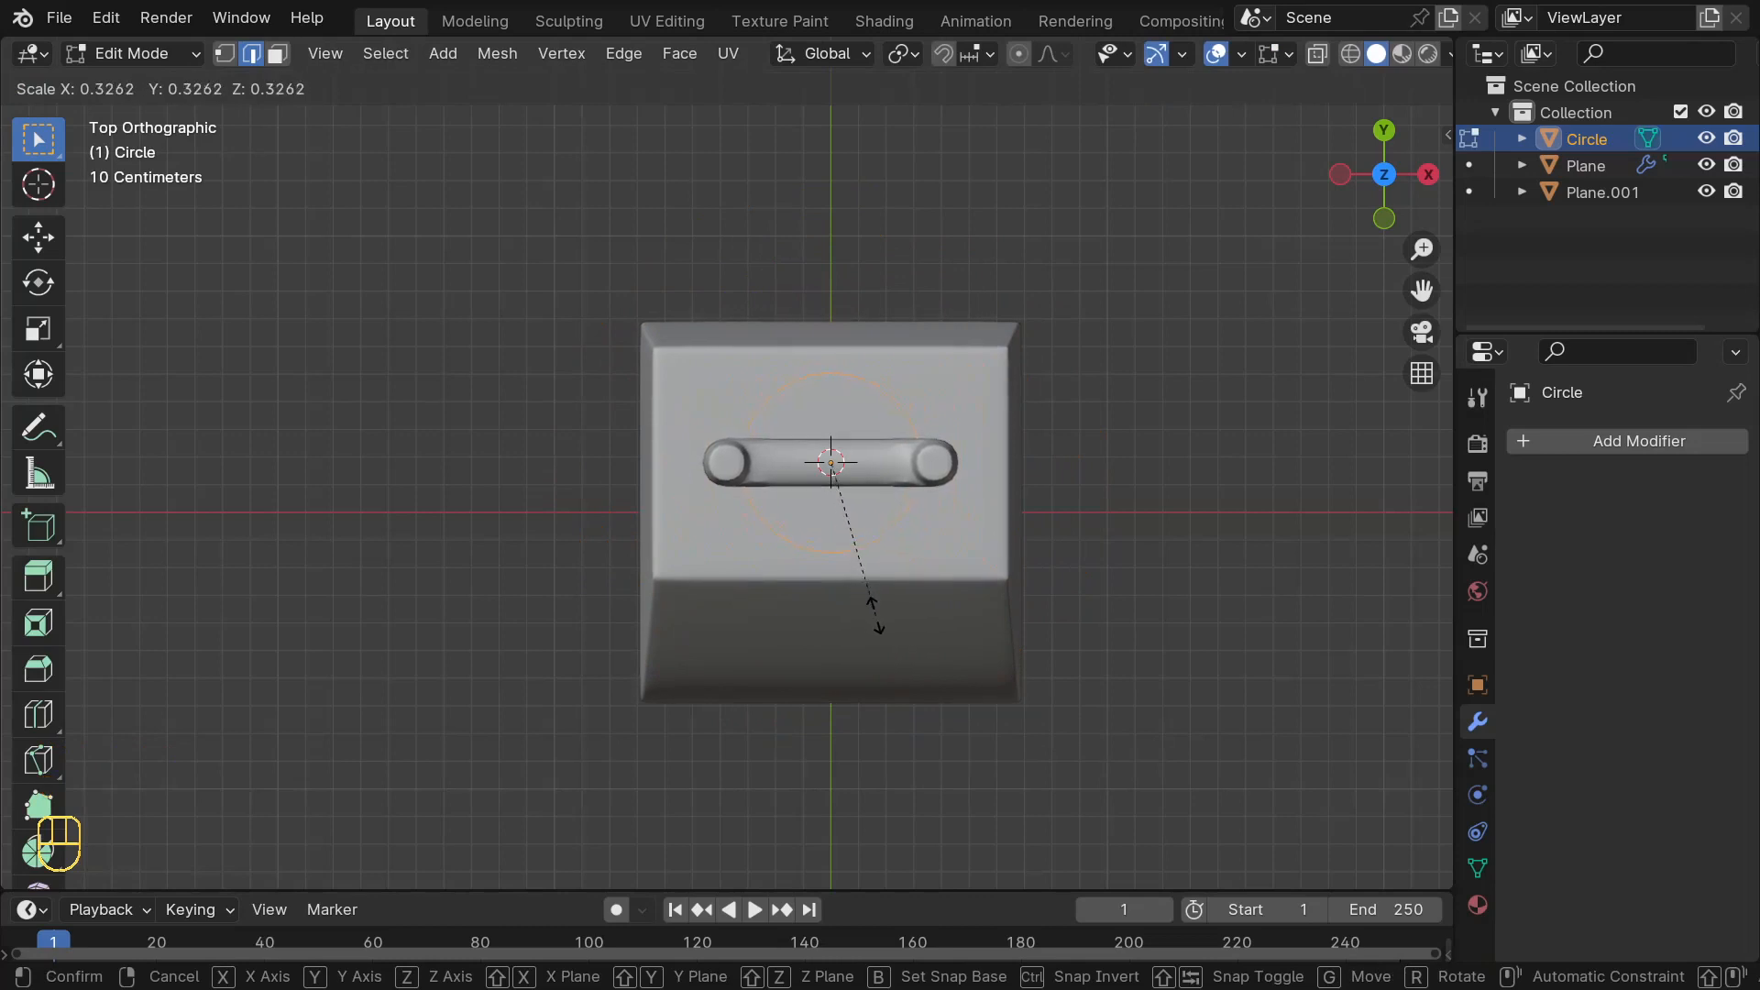
pyautogui.click(876, 616)
pyautogui.press('g')
pyautogui.press('x')
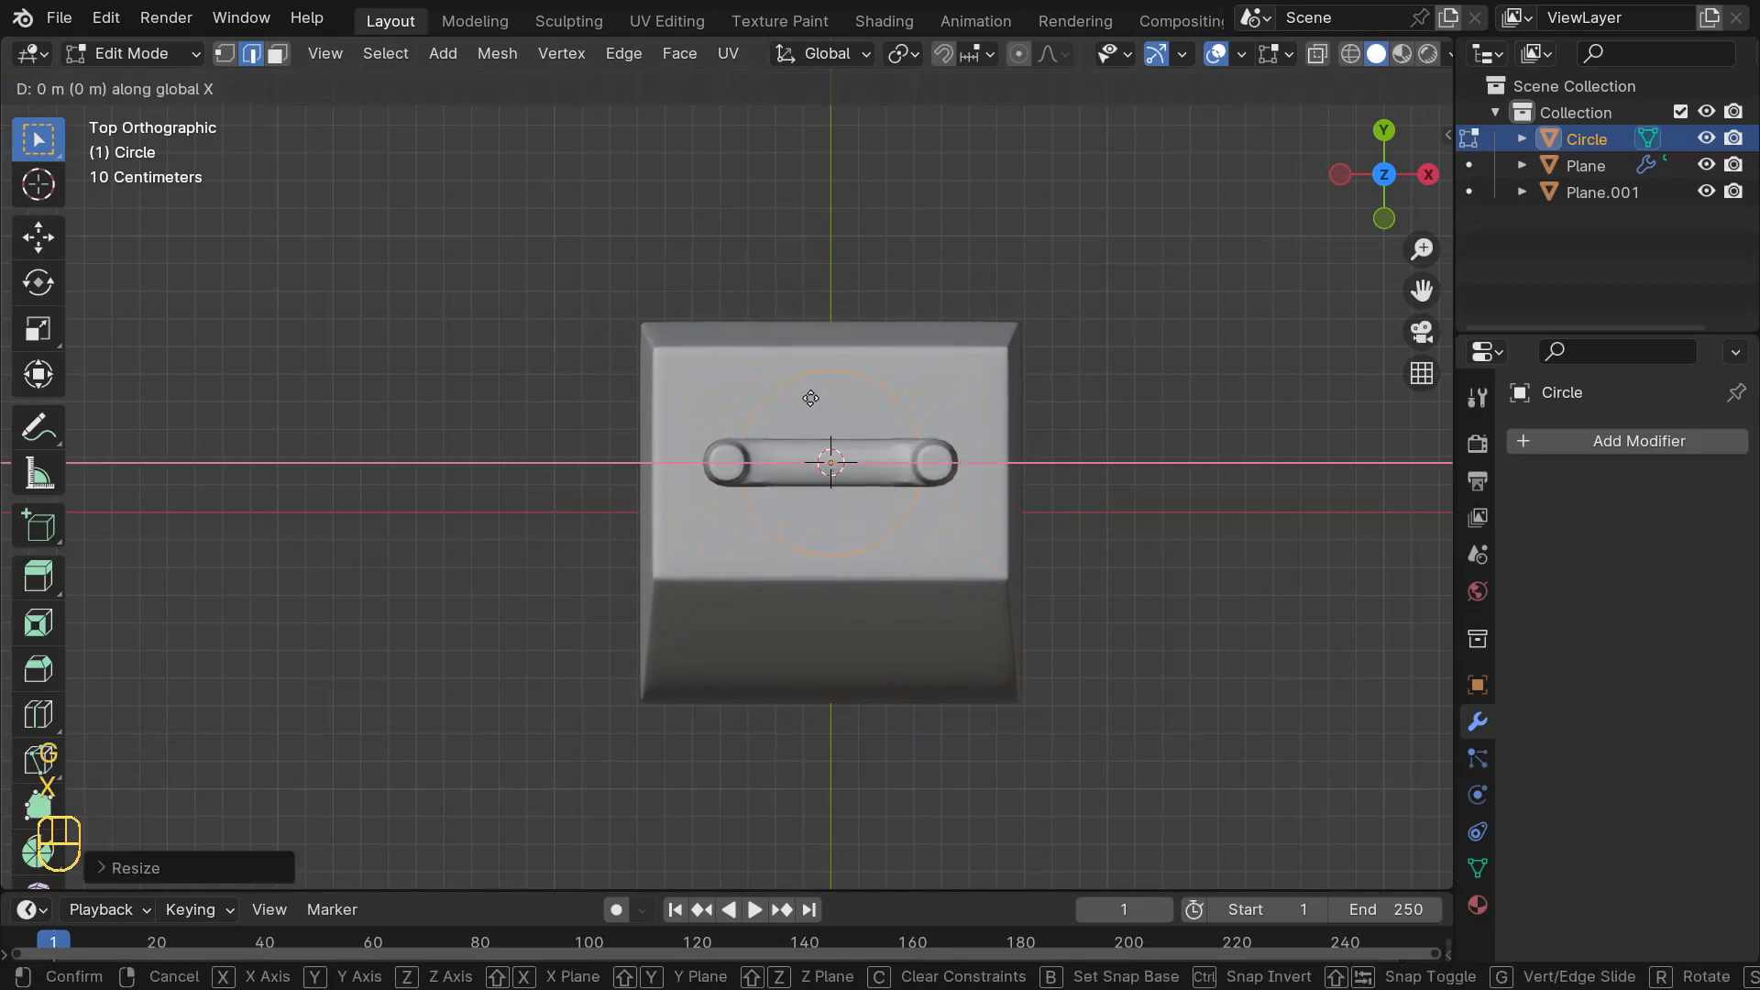
pyautogui.click(472, 429)
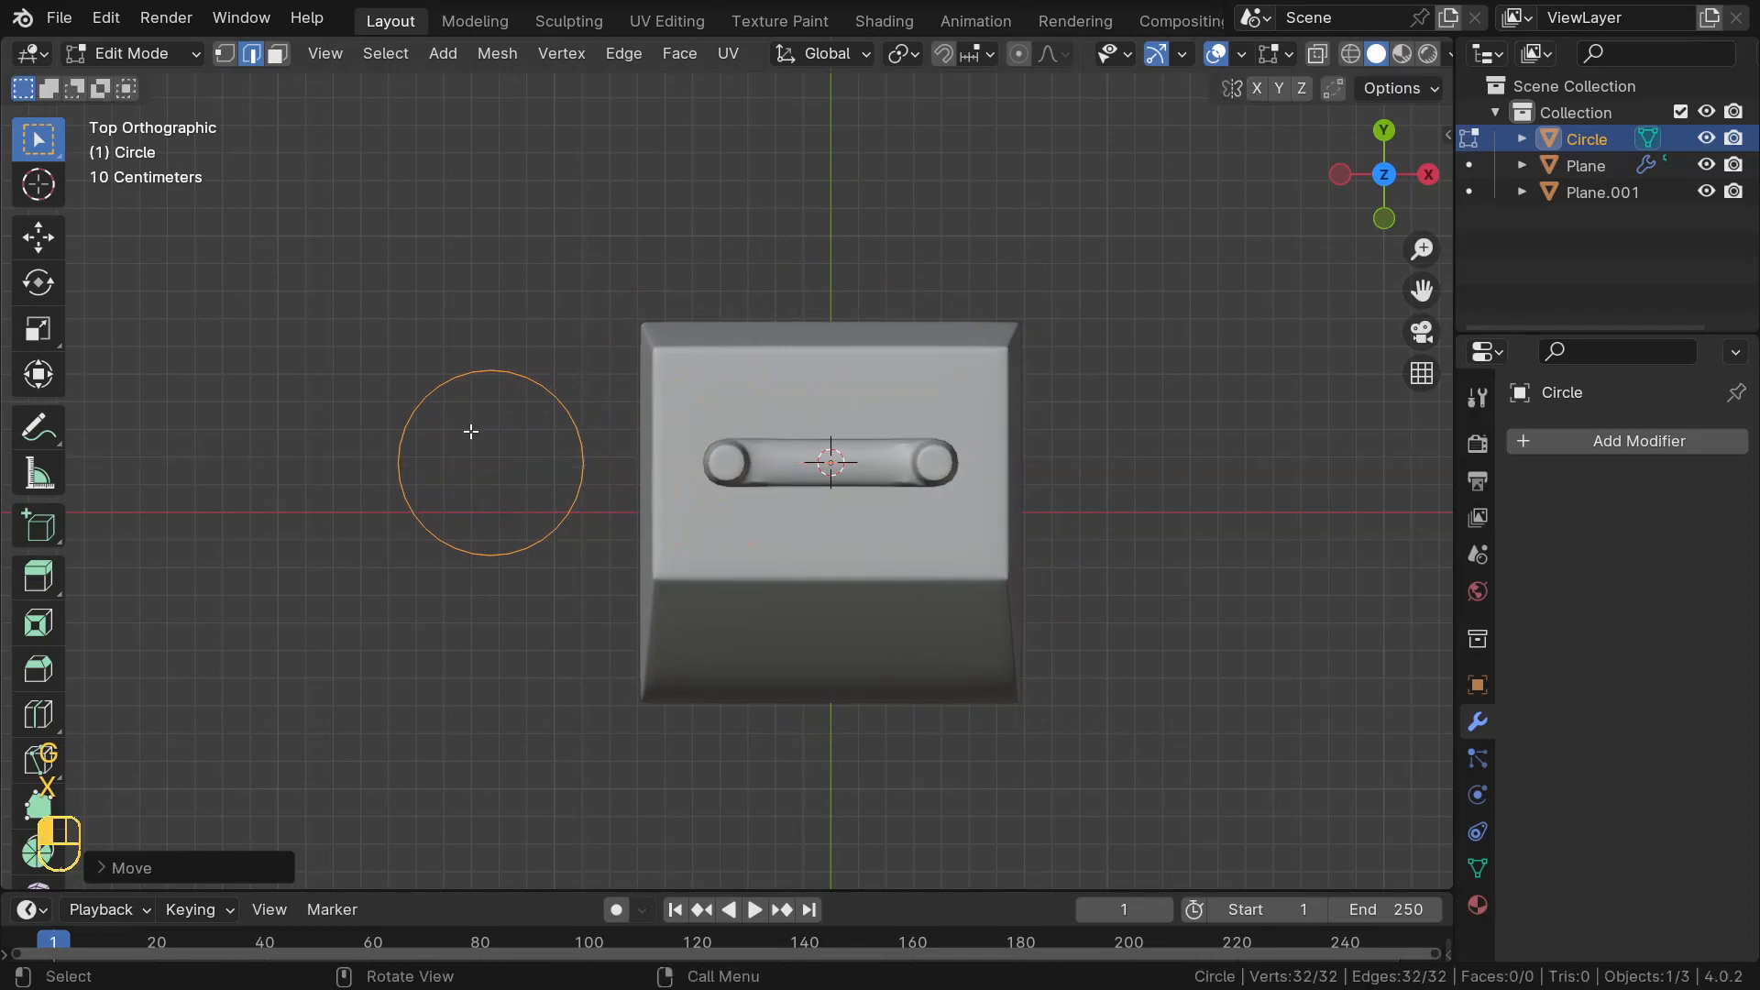
# - Fill the circle with a face and extrude it upward about 0.17 m
pyautogui.moveTo(472, 429); pyautogui.dragTo(604, 491, button='middle')
pyautogui.press('f')
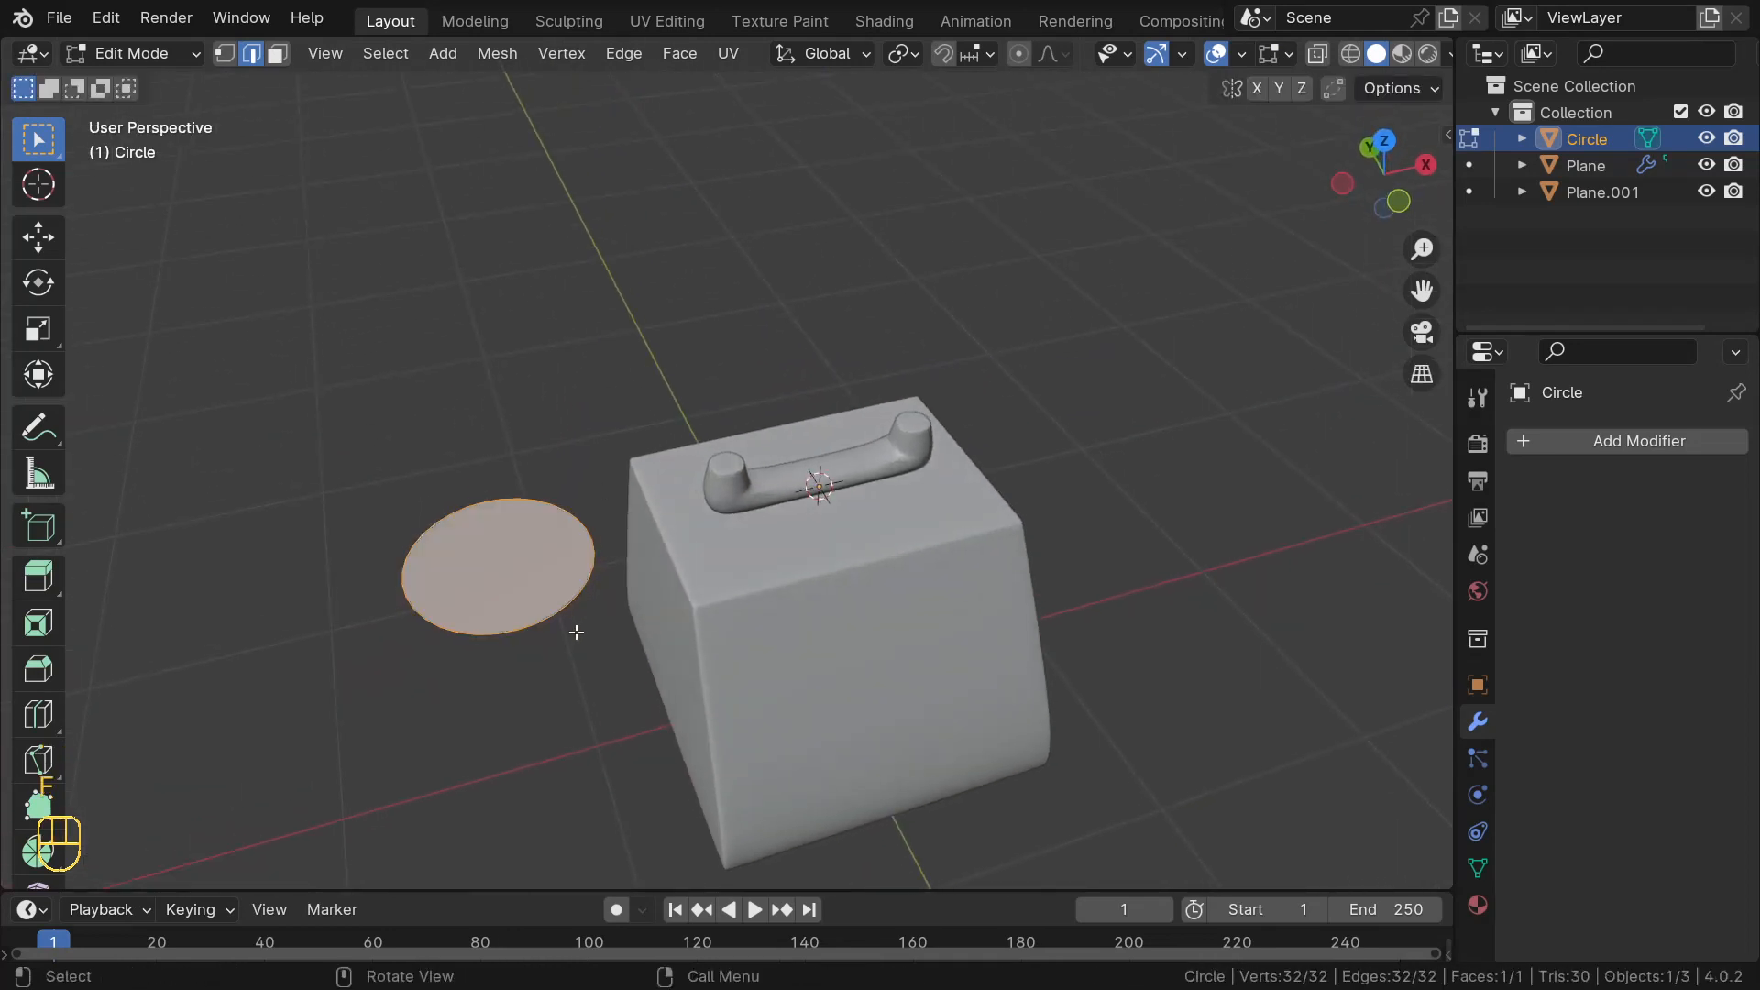
pyautogui.moveTo(568, 605); pyautogui.dragTo(558, 537, button='middle')
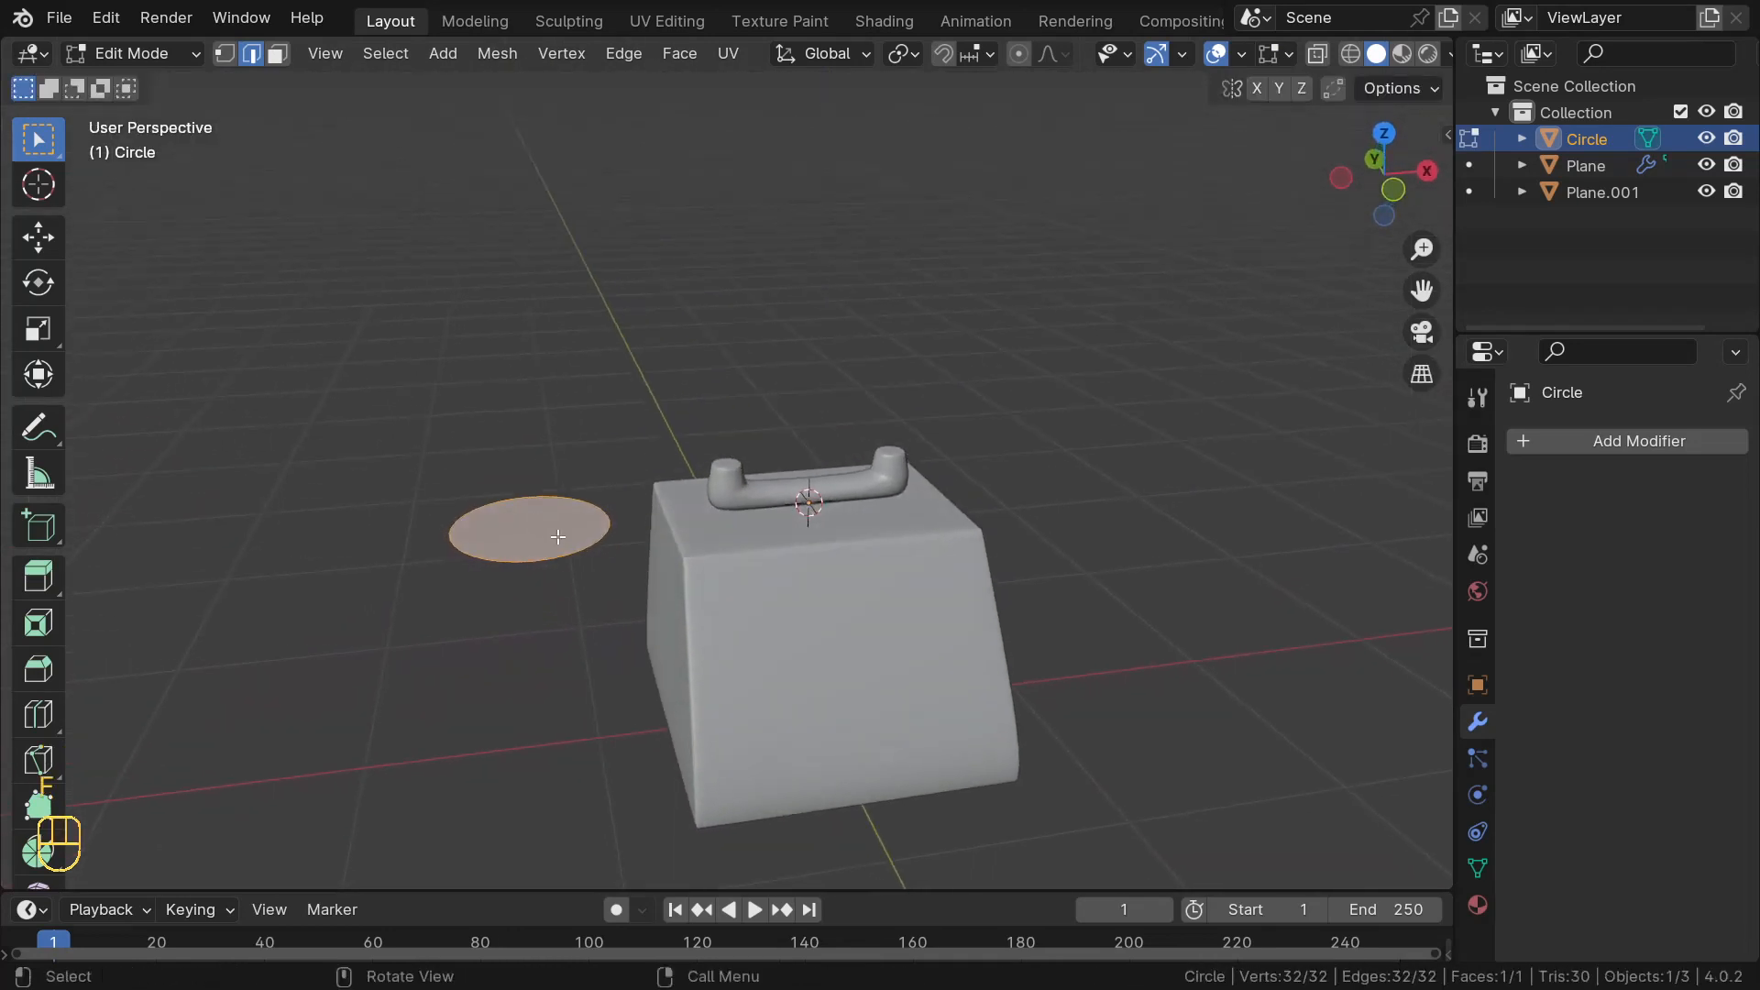
pyautogui.press('e')
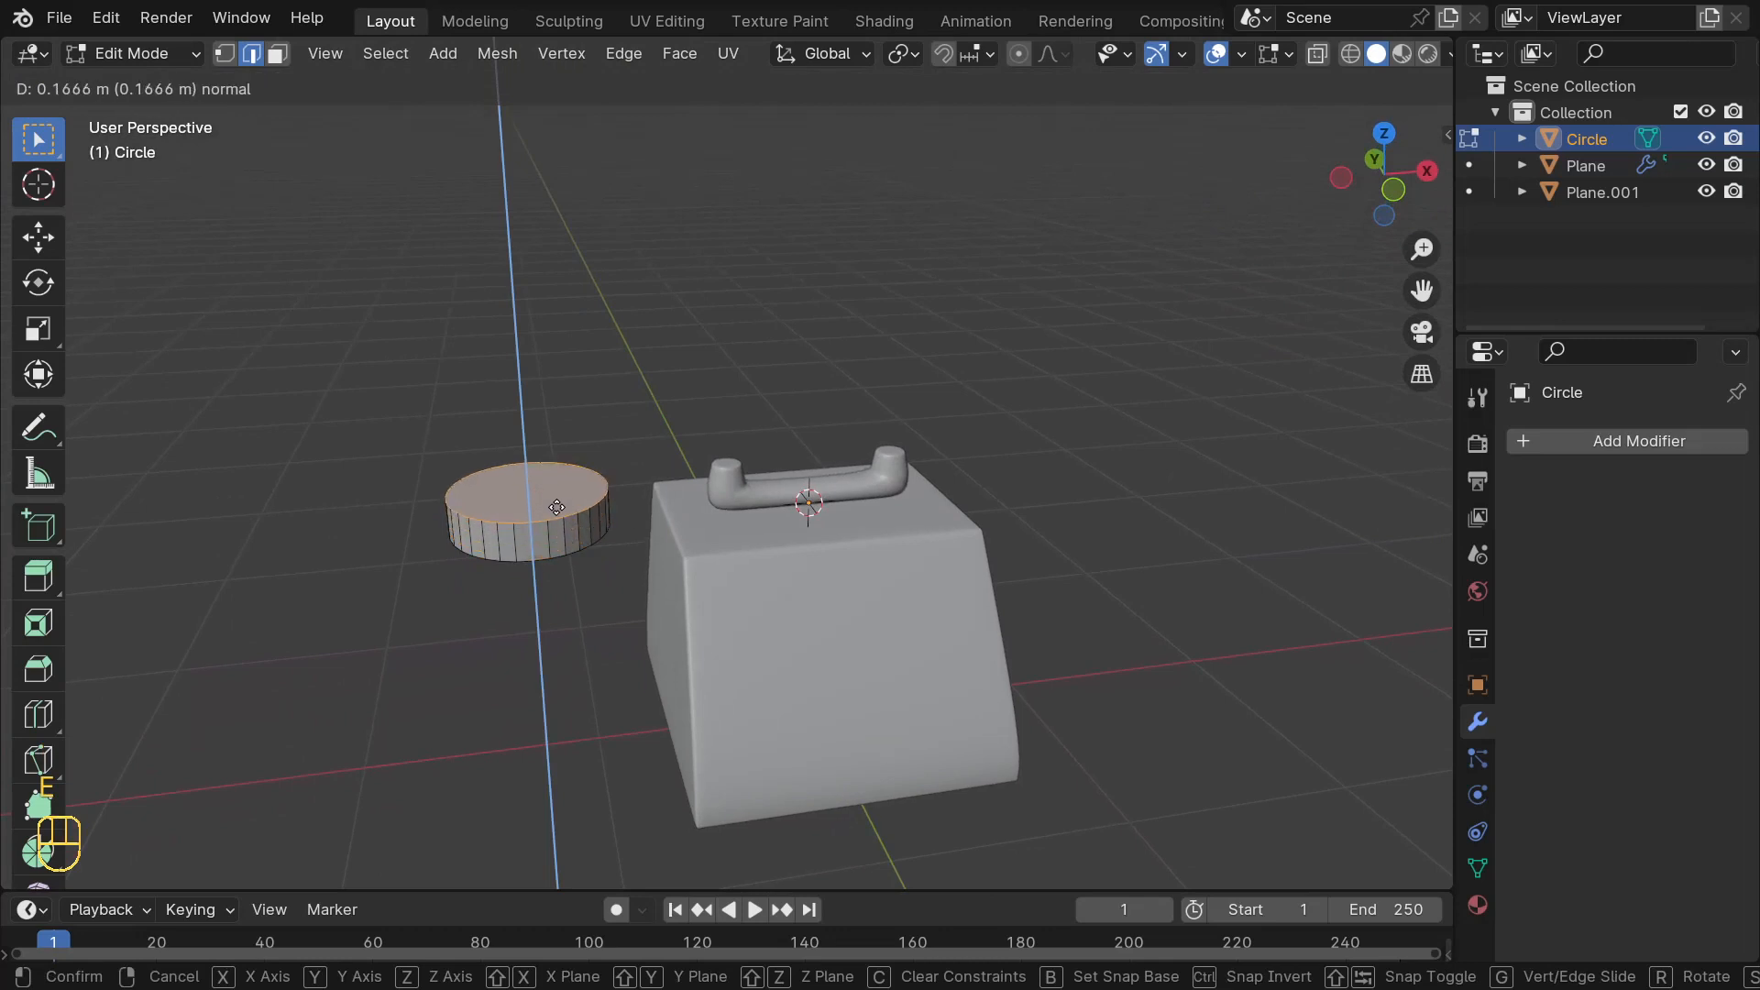
pyautogui.click(558, 506)
# - In front view, scale the disc's top face to about 0.92 and shift it slightly along X towards the telephone body
pyautogui.press('KP_1')
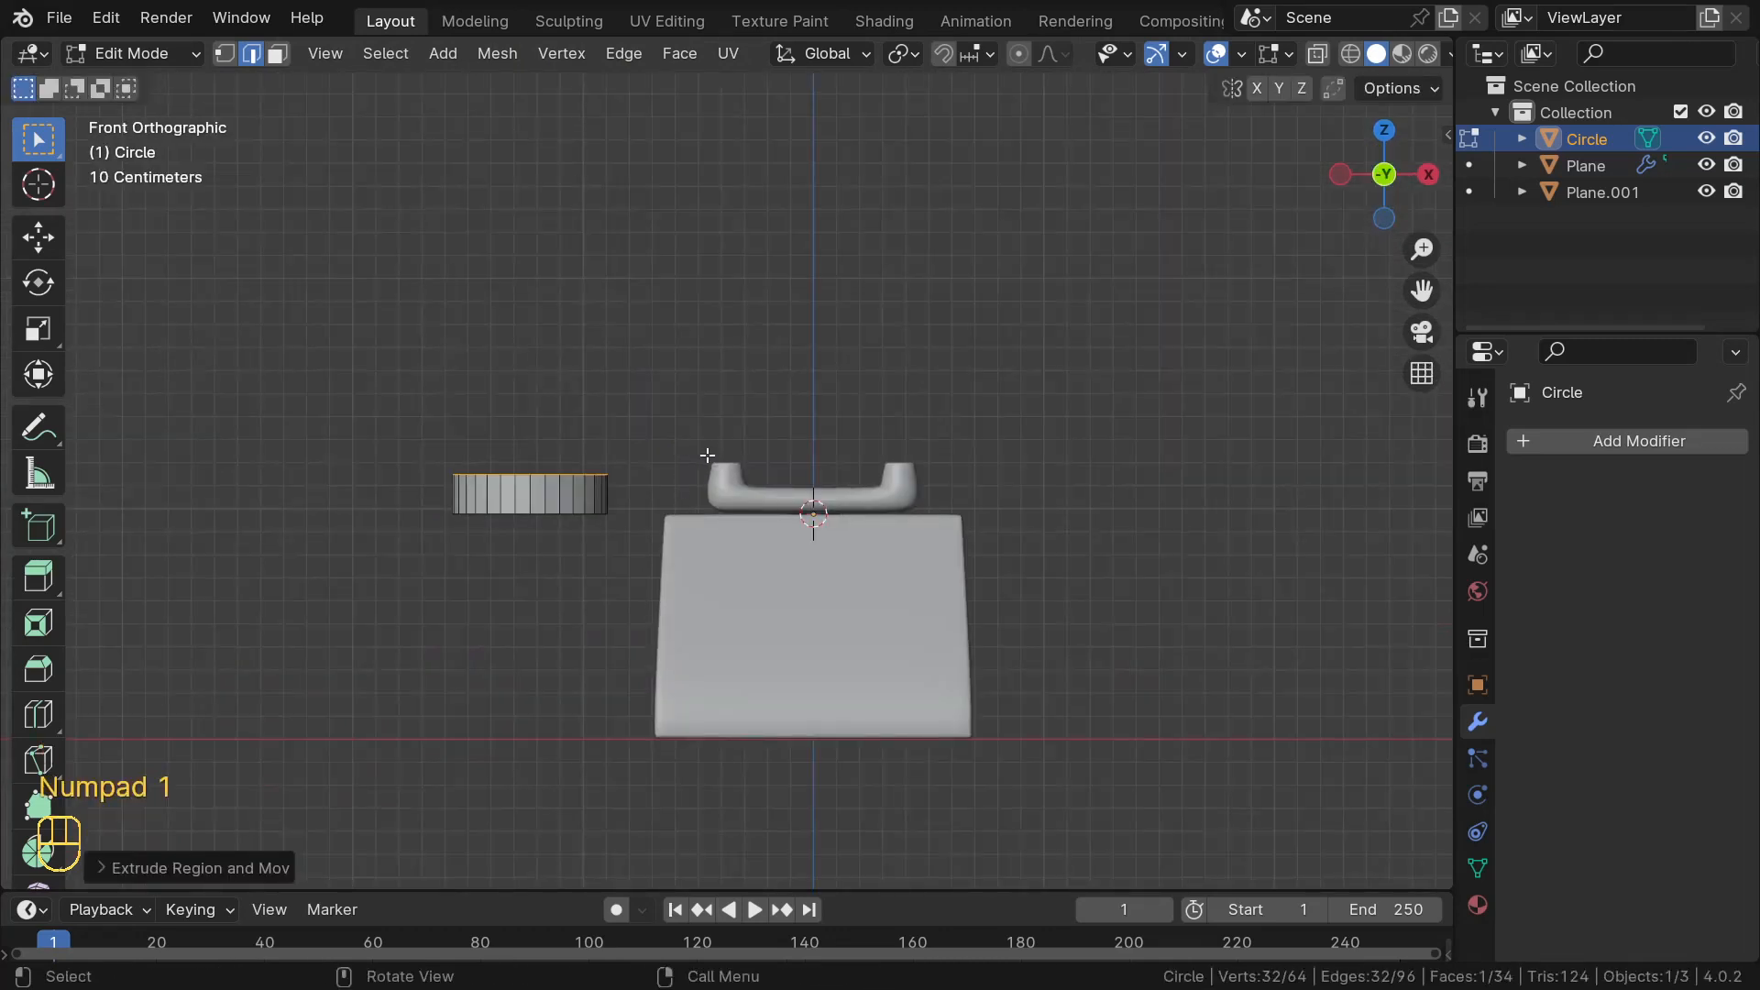
pyautogui.press('s')
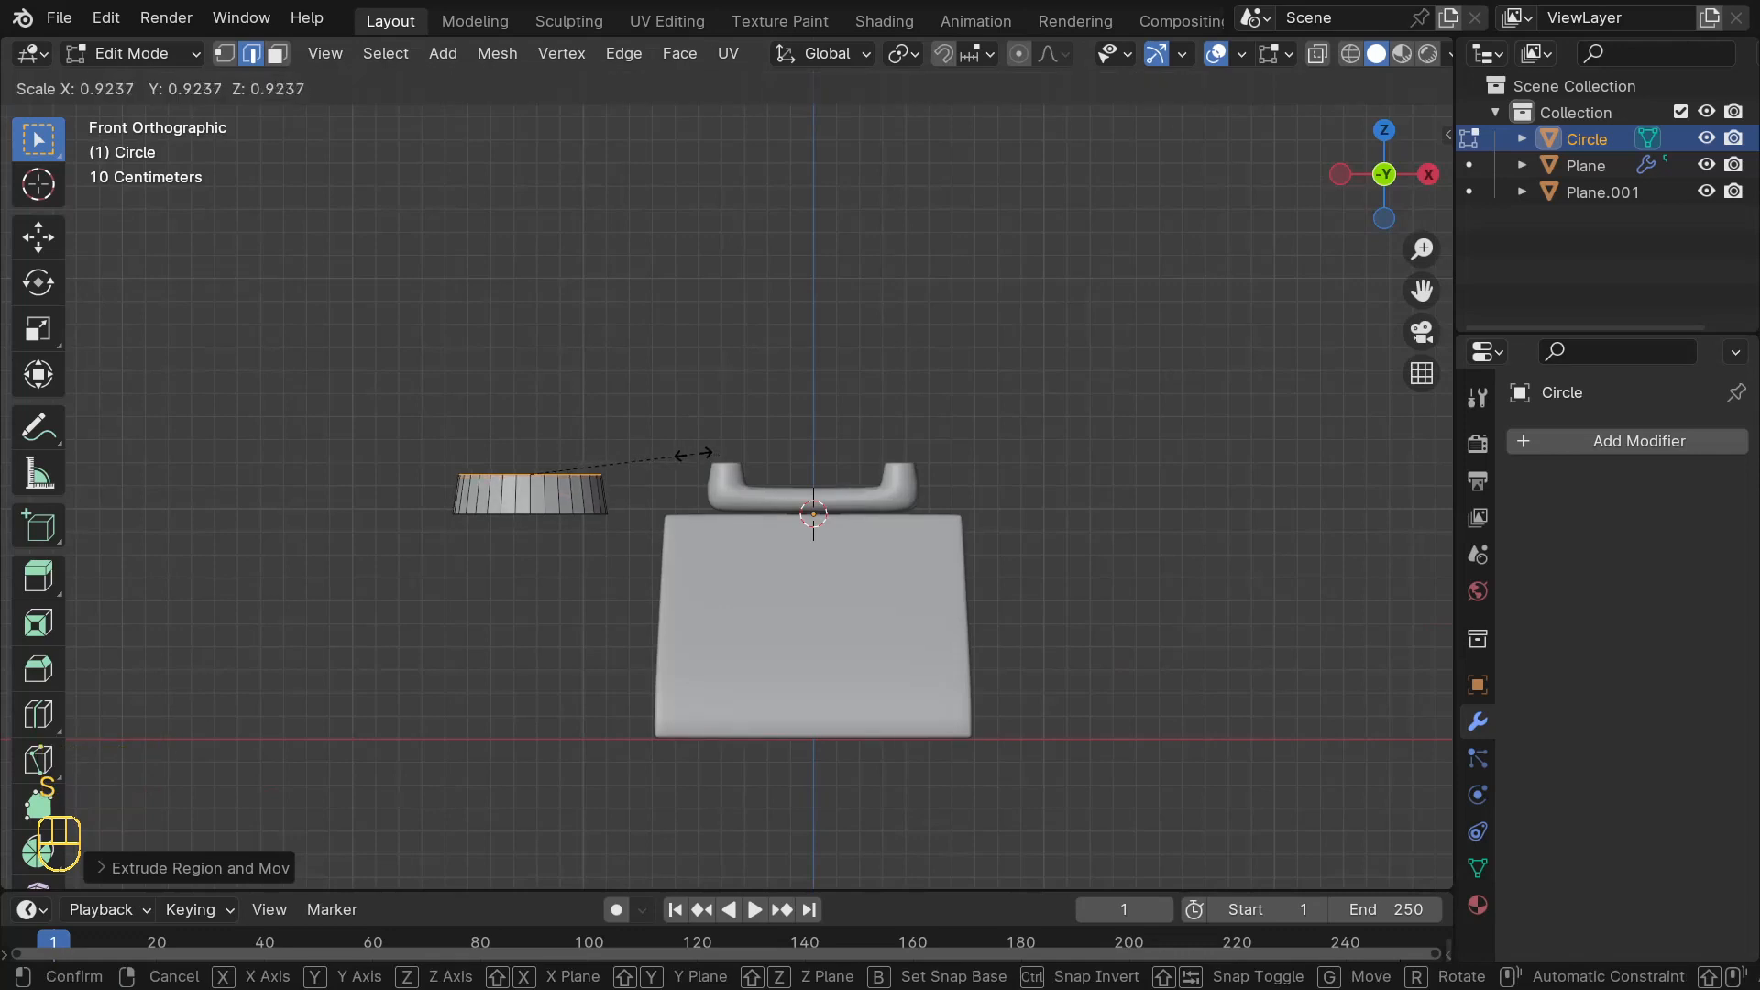
pyautogui.click(694, 453)
pyautogui.press('g')
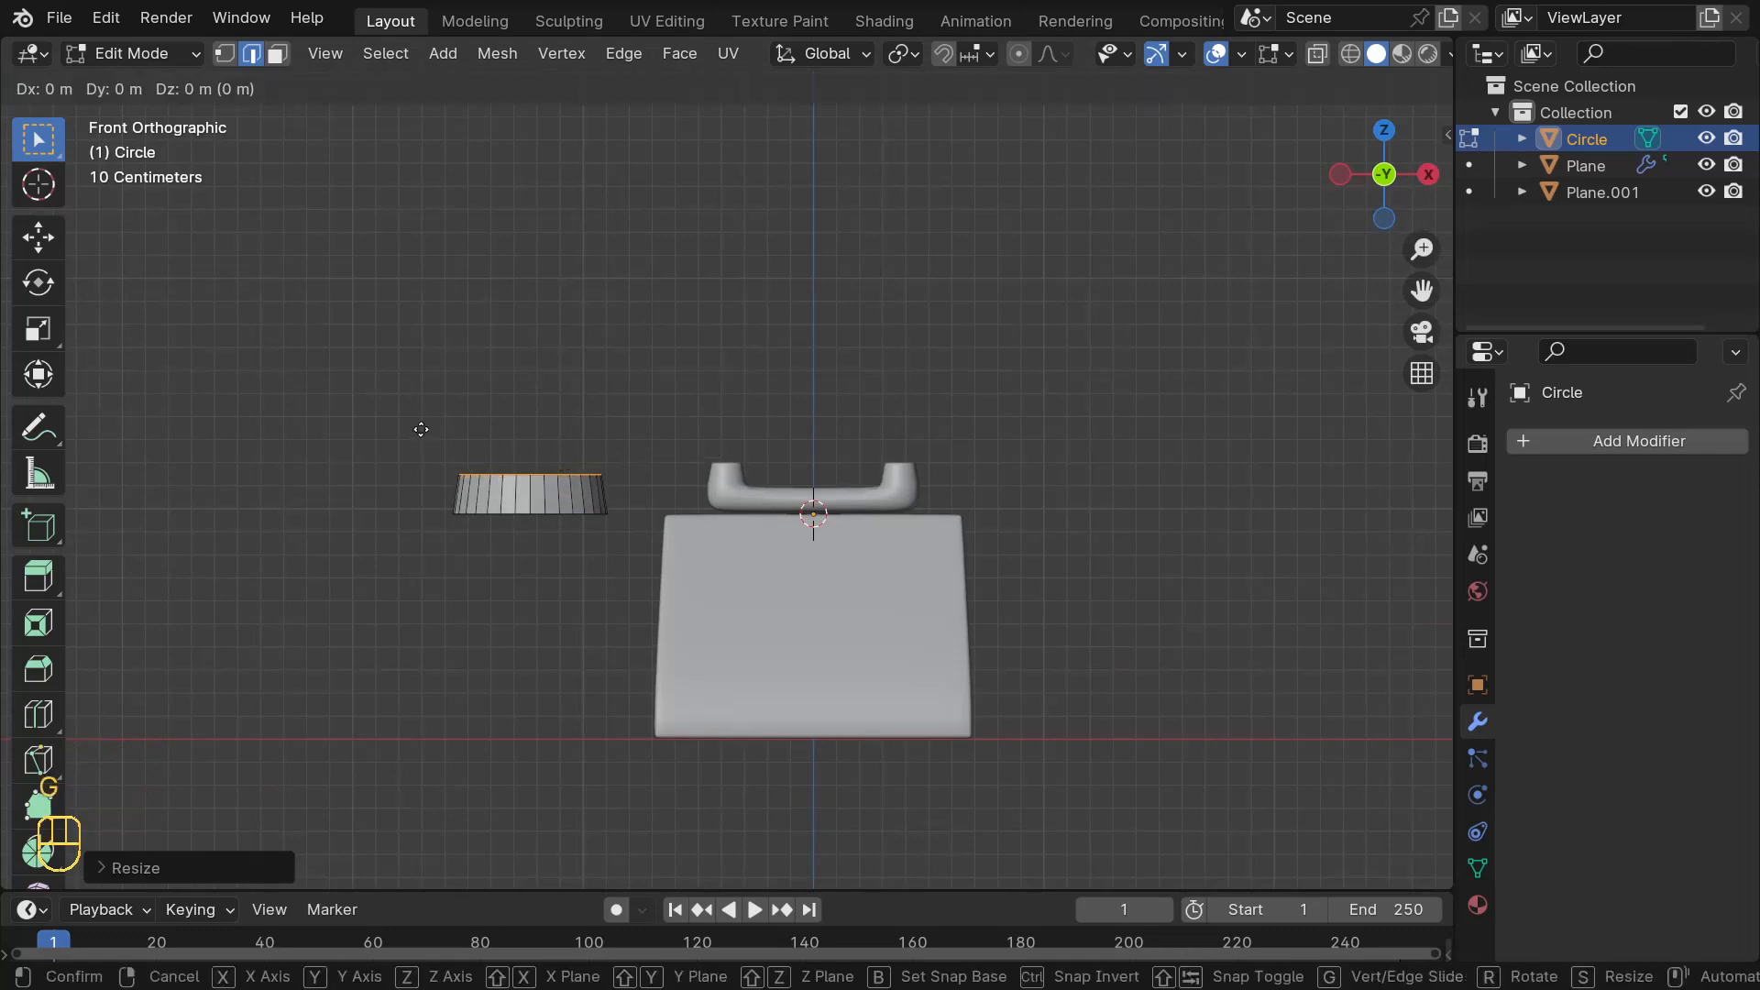
pyautogui.press('x')
pyautogui.press('shift')
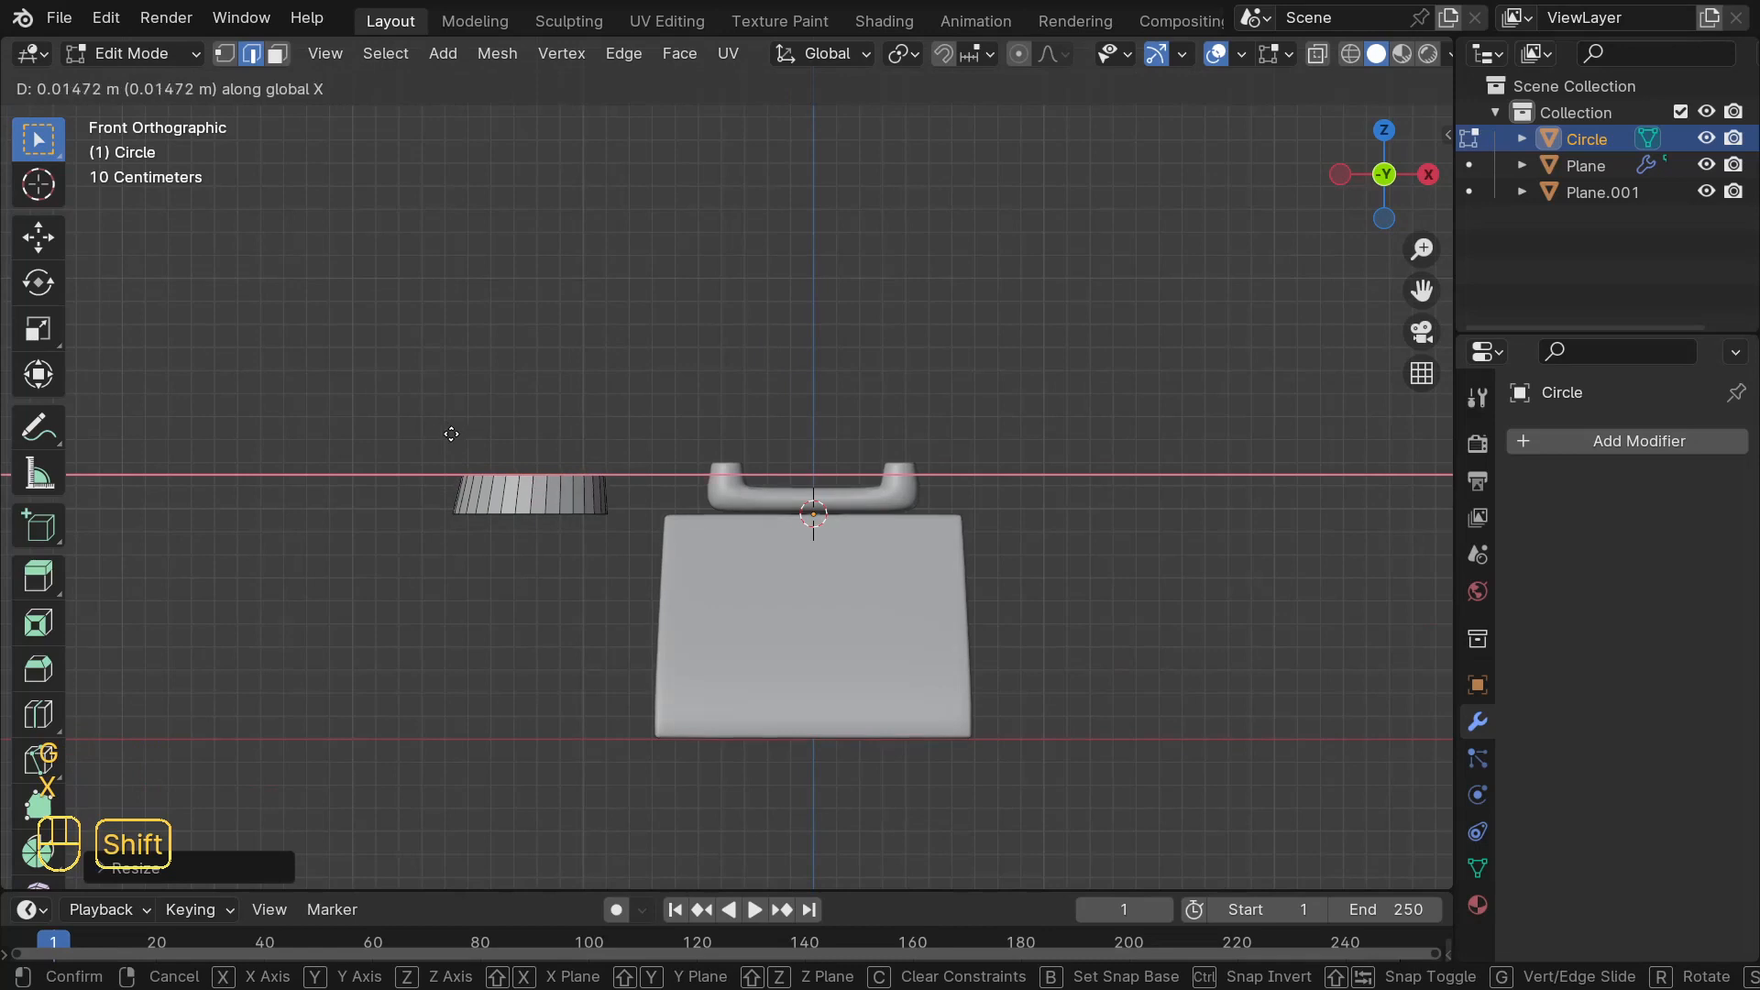
pyautogui.click(444, 432)
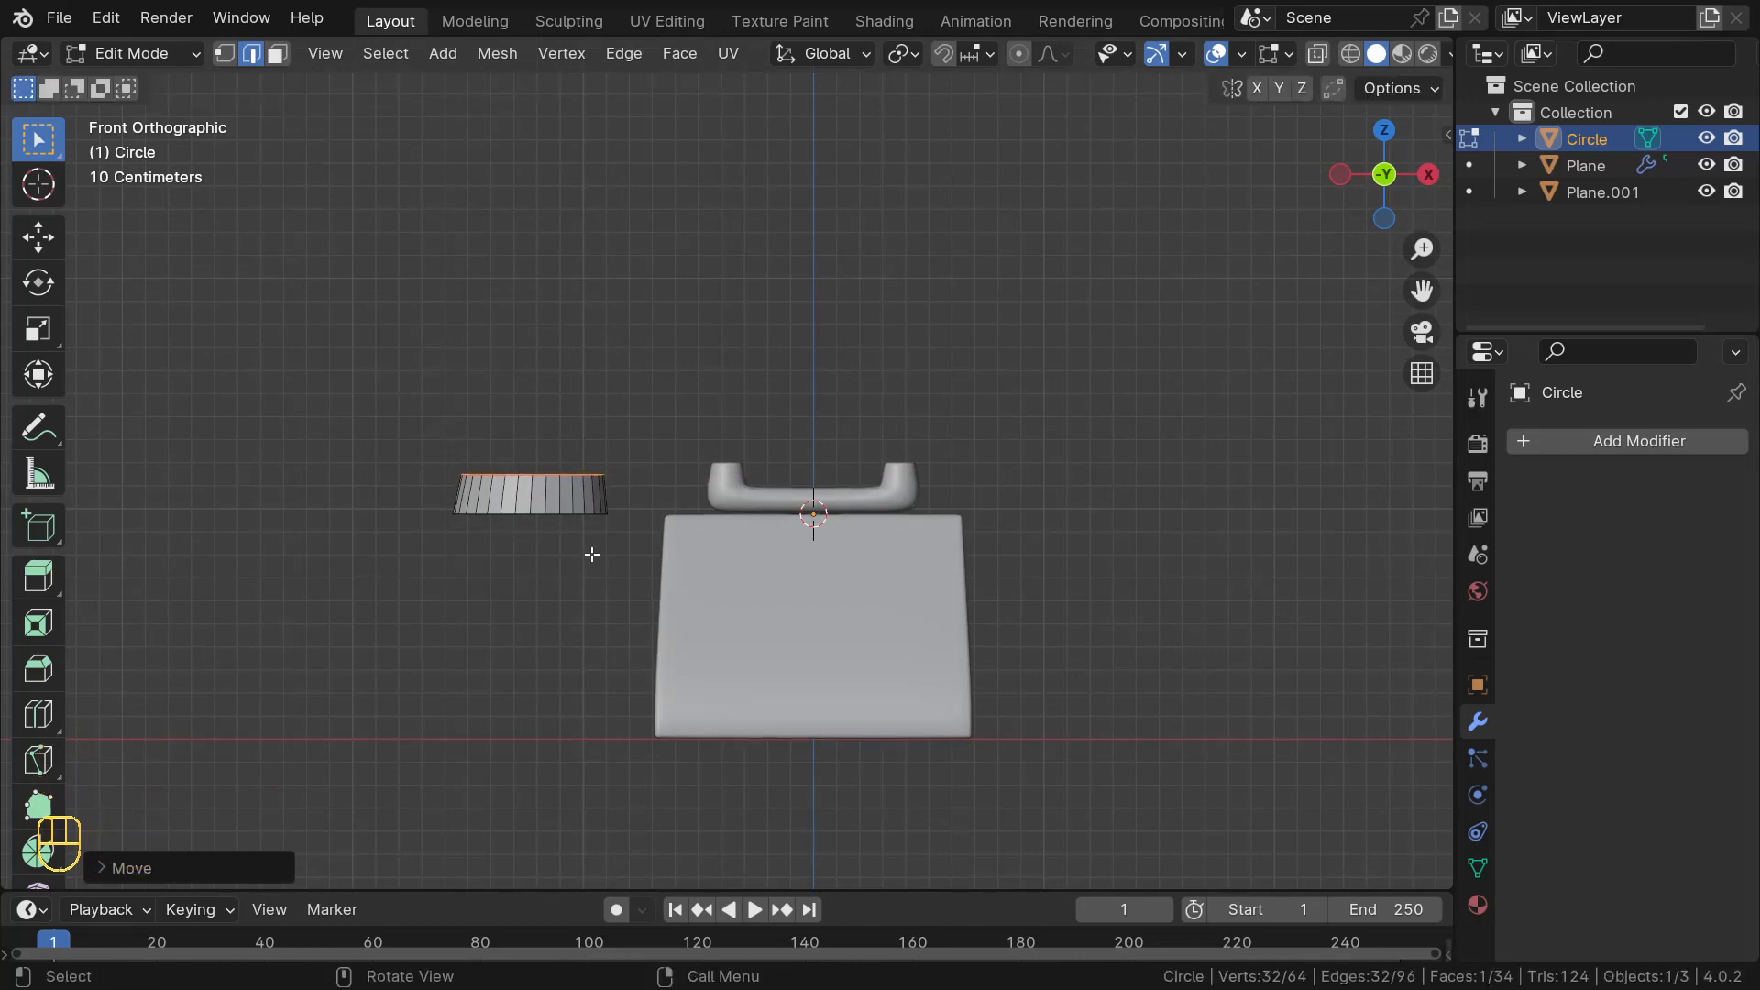
# - Extrude the top face up about 0.14 m, scale it to about 0.88 and shift it about 0.03 m along X towards the body
pyautogui.press('e')
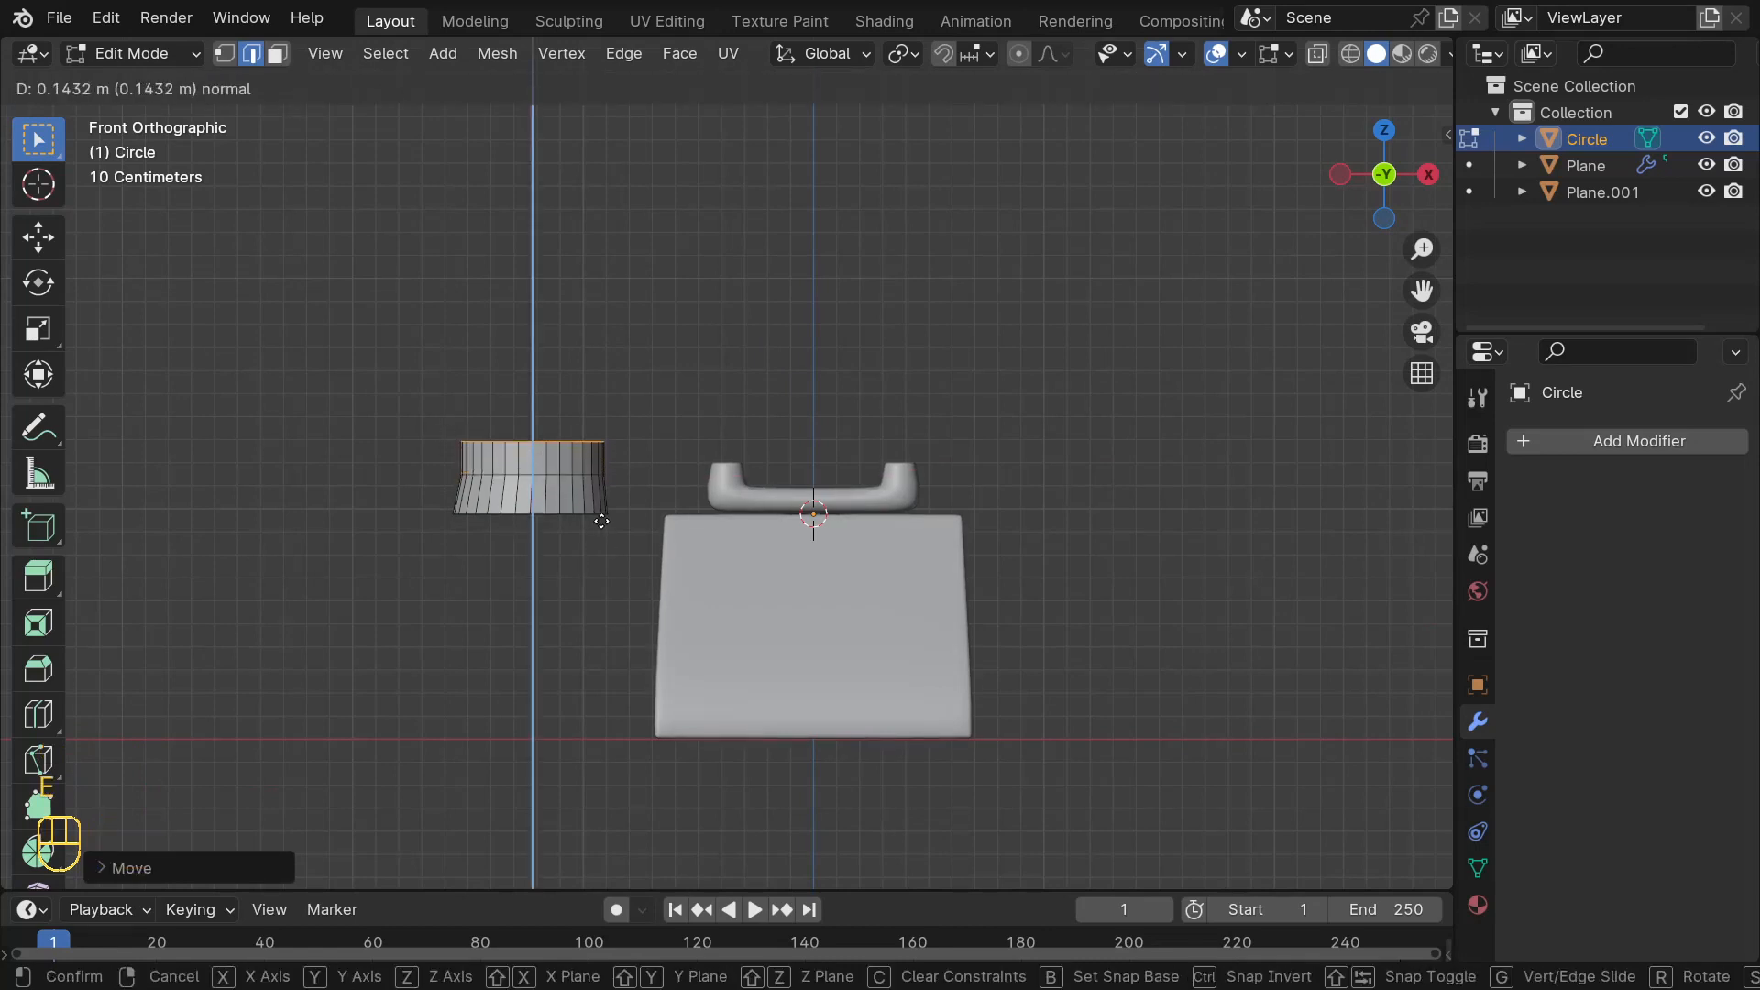
pyautogui.click(601, 518)
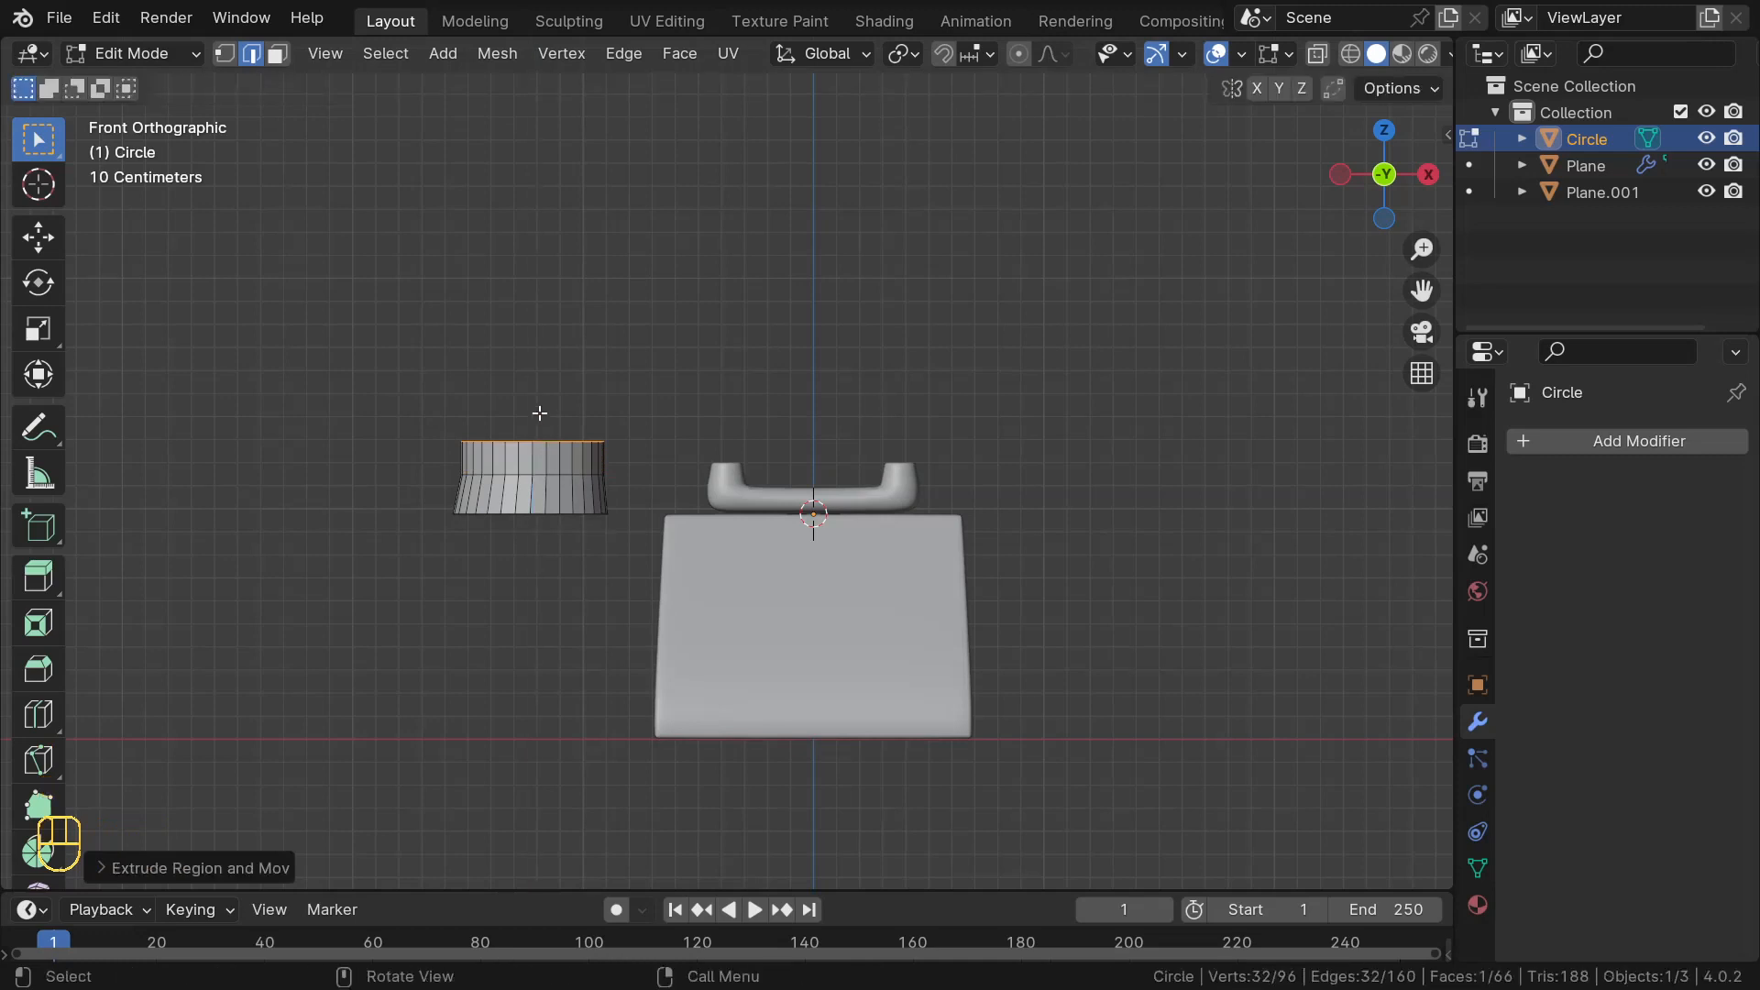
pyautogui.press('s')
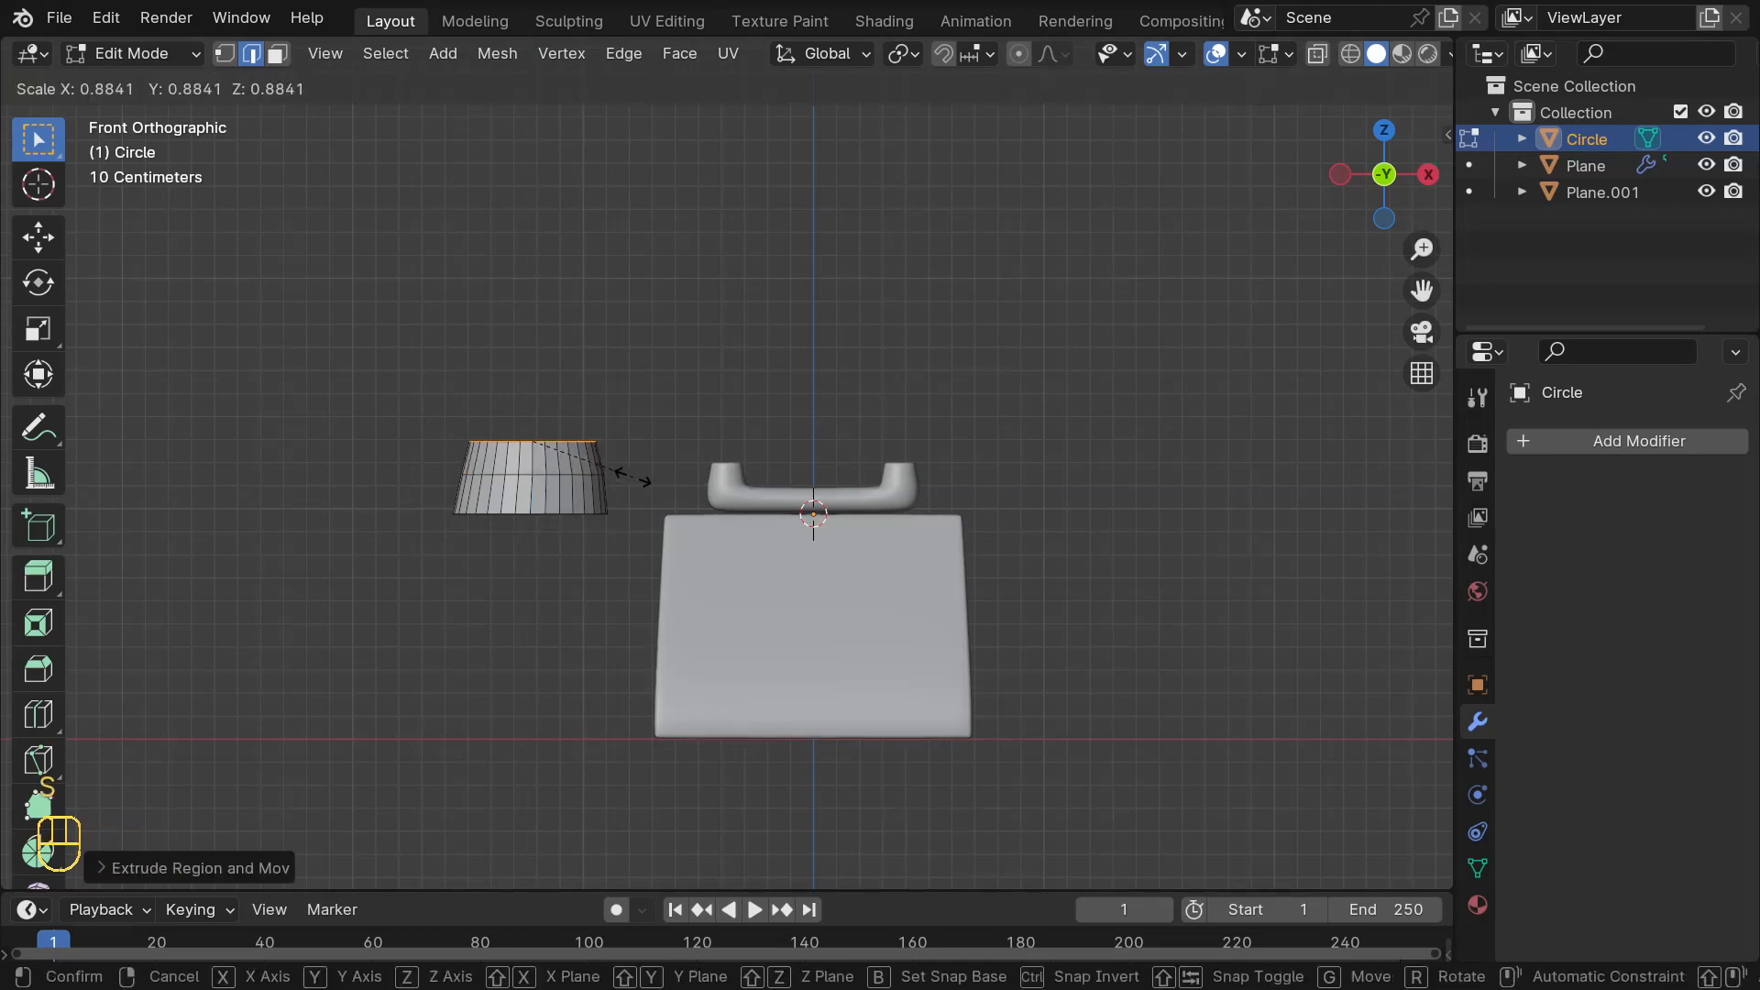
pyautogui.click(629, 478)
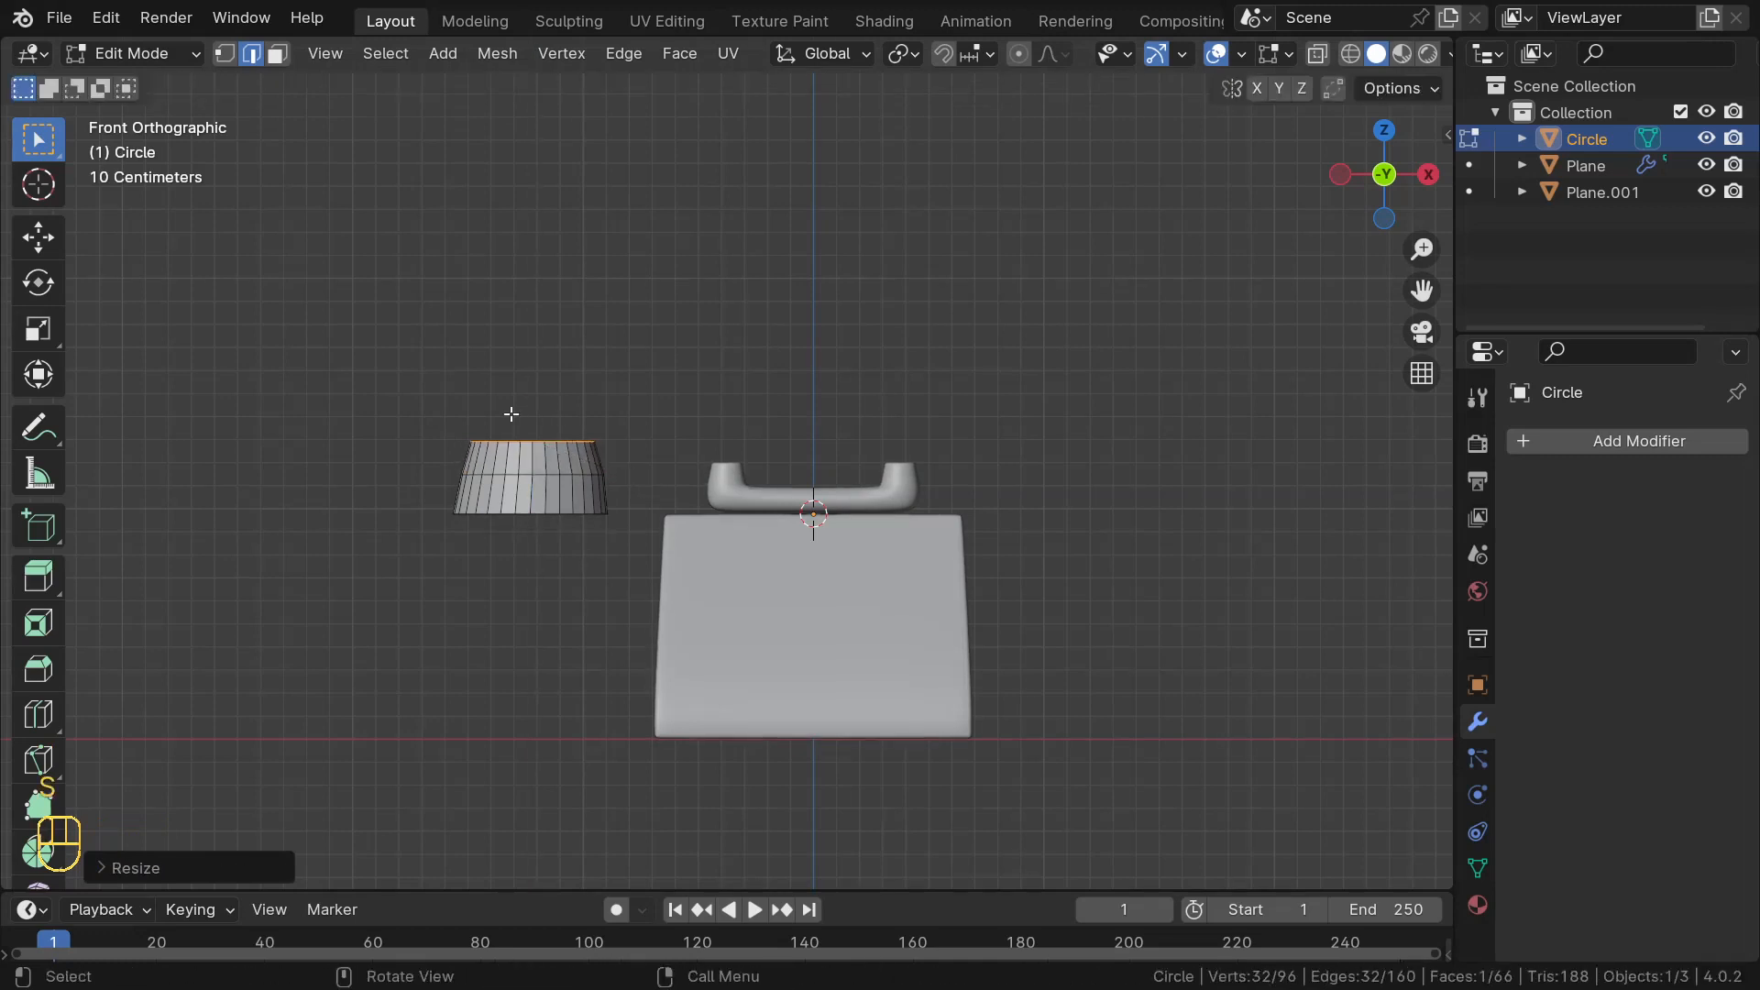
pyautogui.press('g')
pyautogui.press('x')
pyautogui.press('shift')
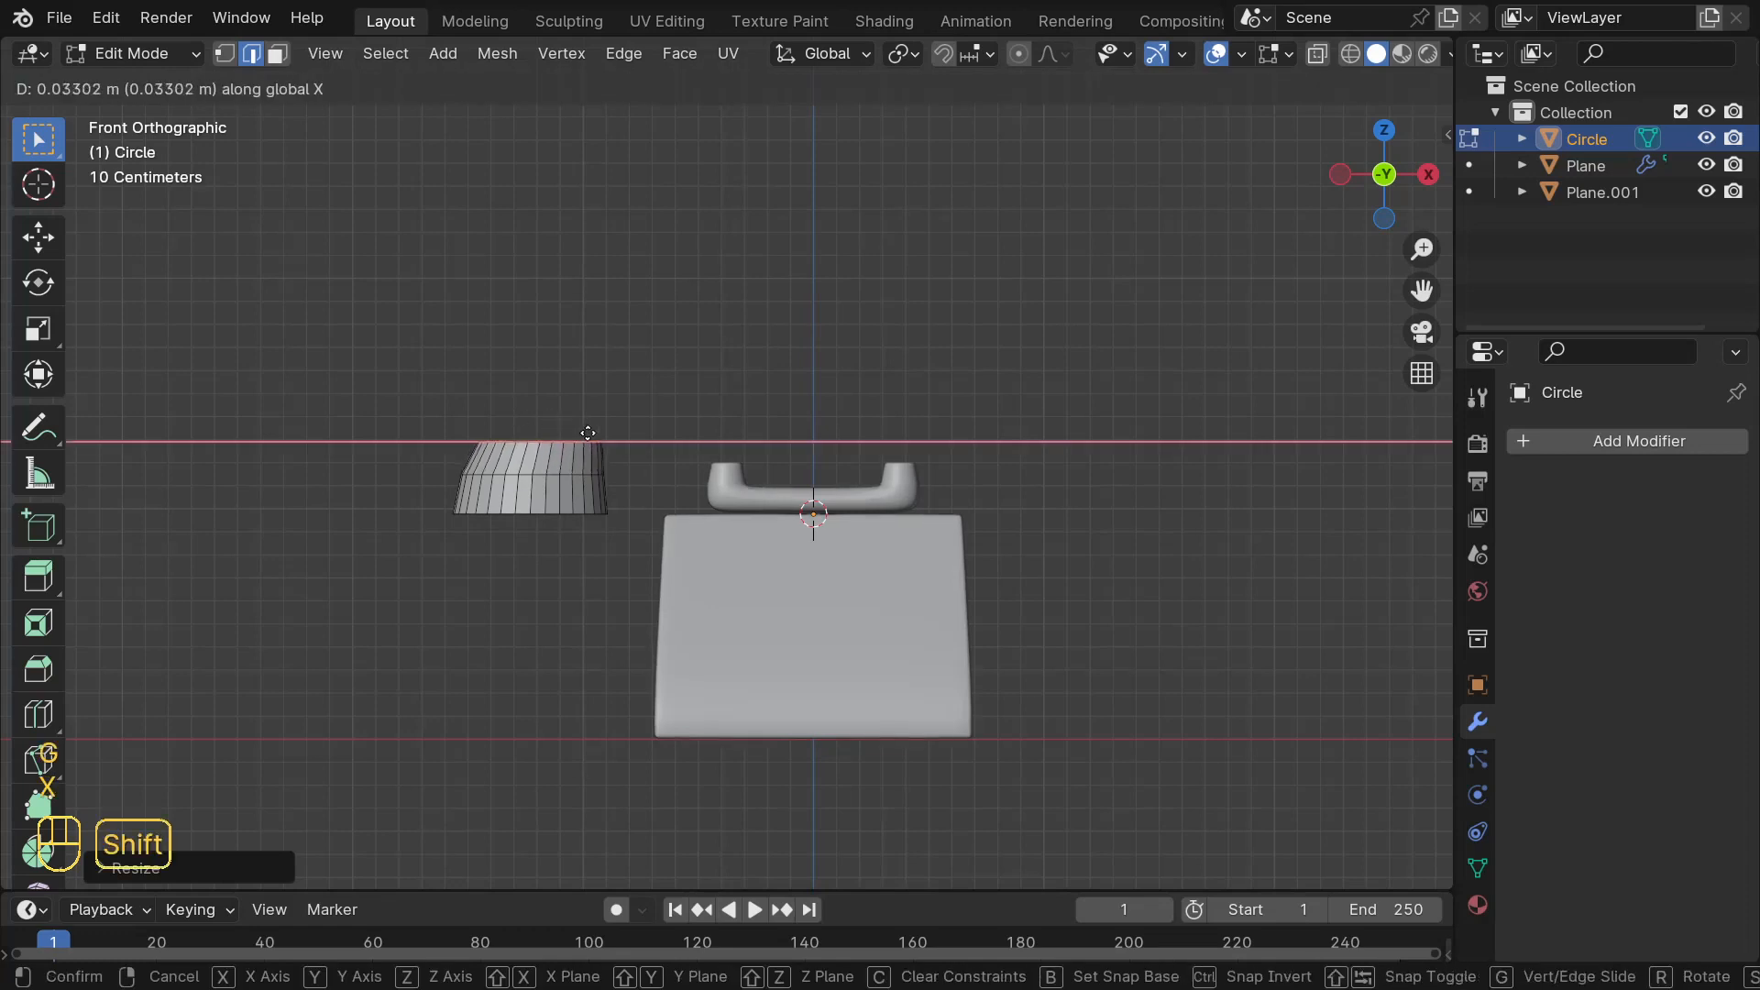
pyautogui.click(594, 435)
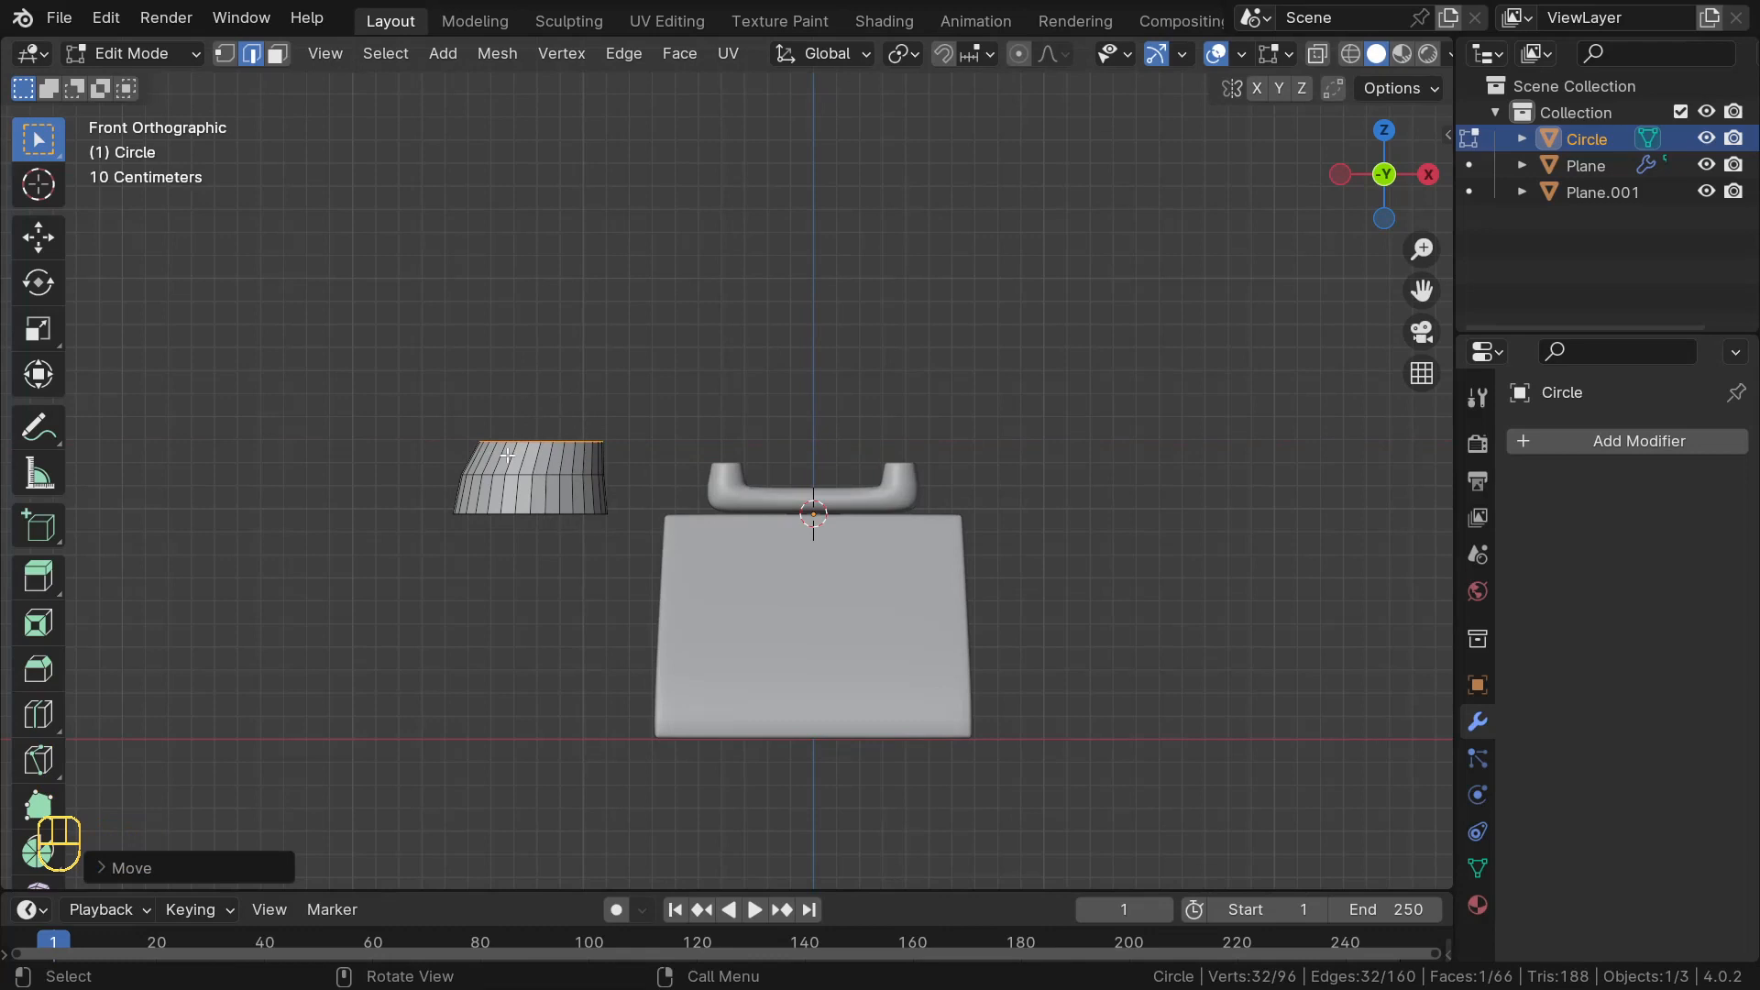
# - Extrude a third section, tilt its top face about 14° towards the telephone body, scale it to about 0.9 and offset it towards the body
pyautogui.press('e')
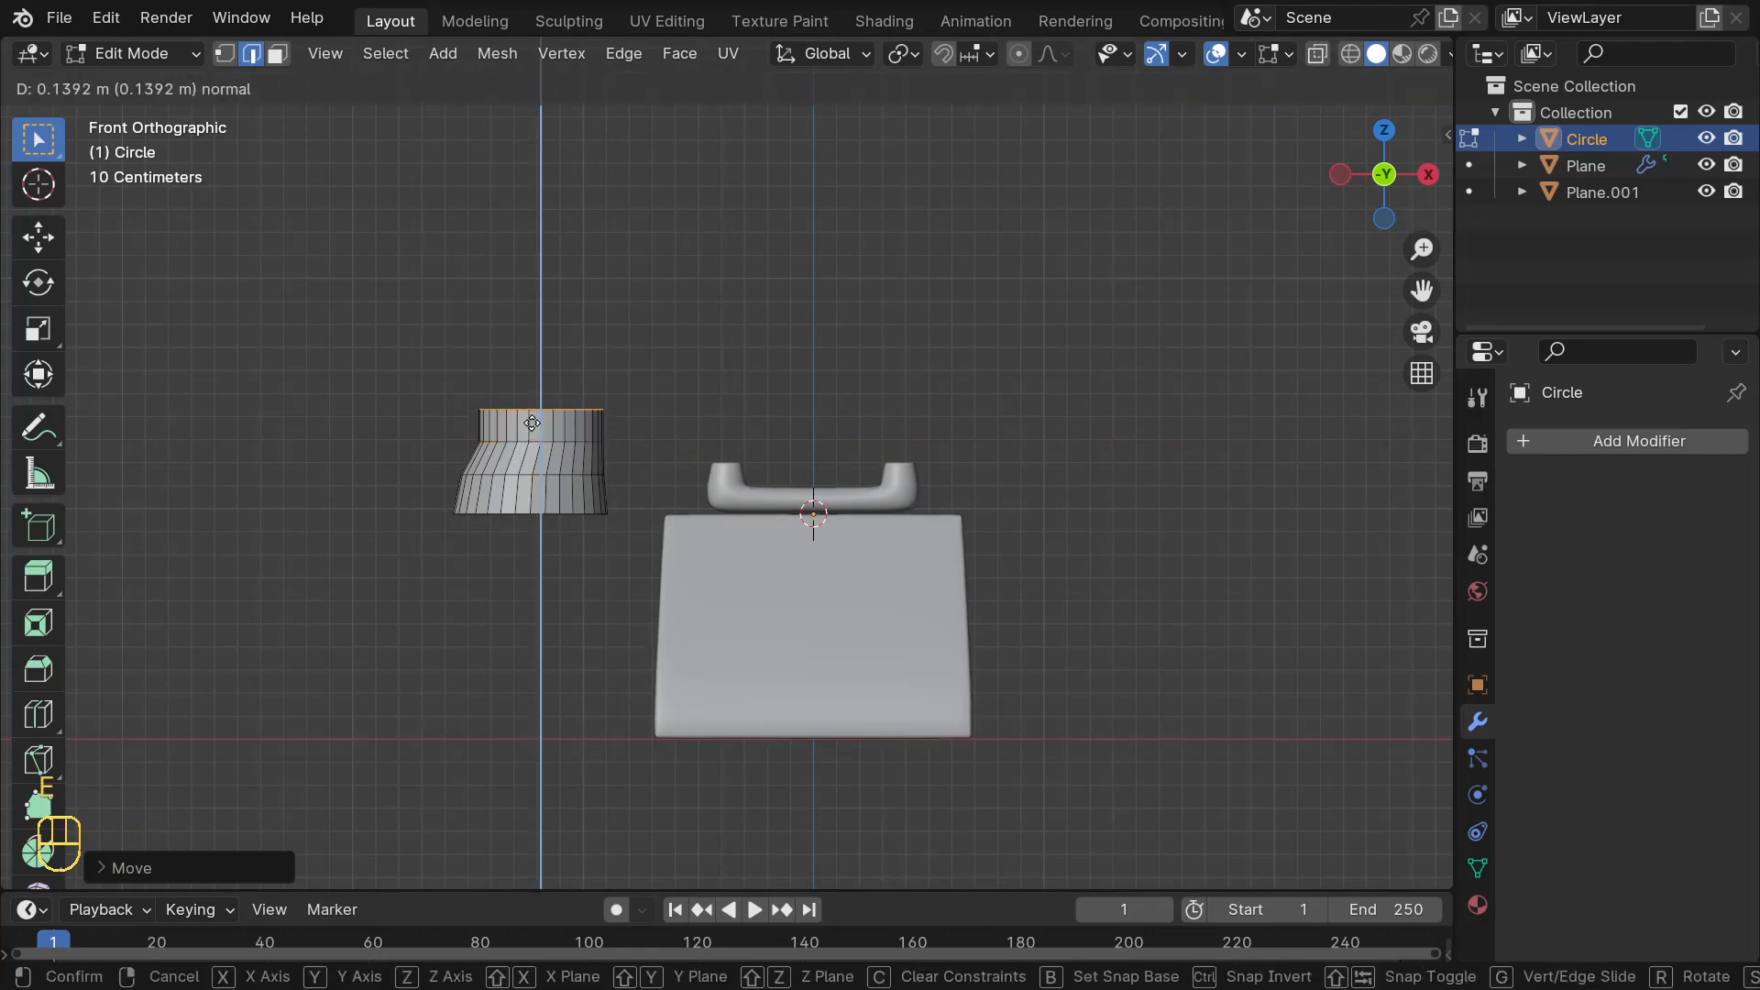
pyautogui.click(537, 428)
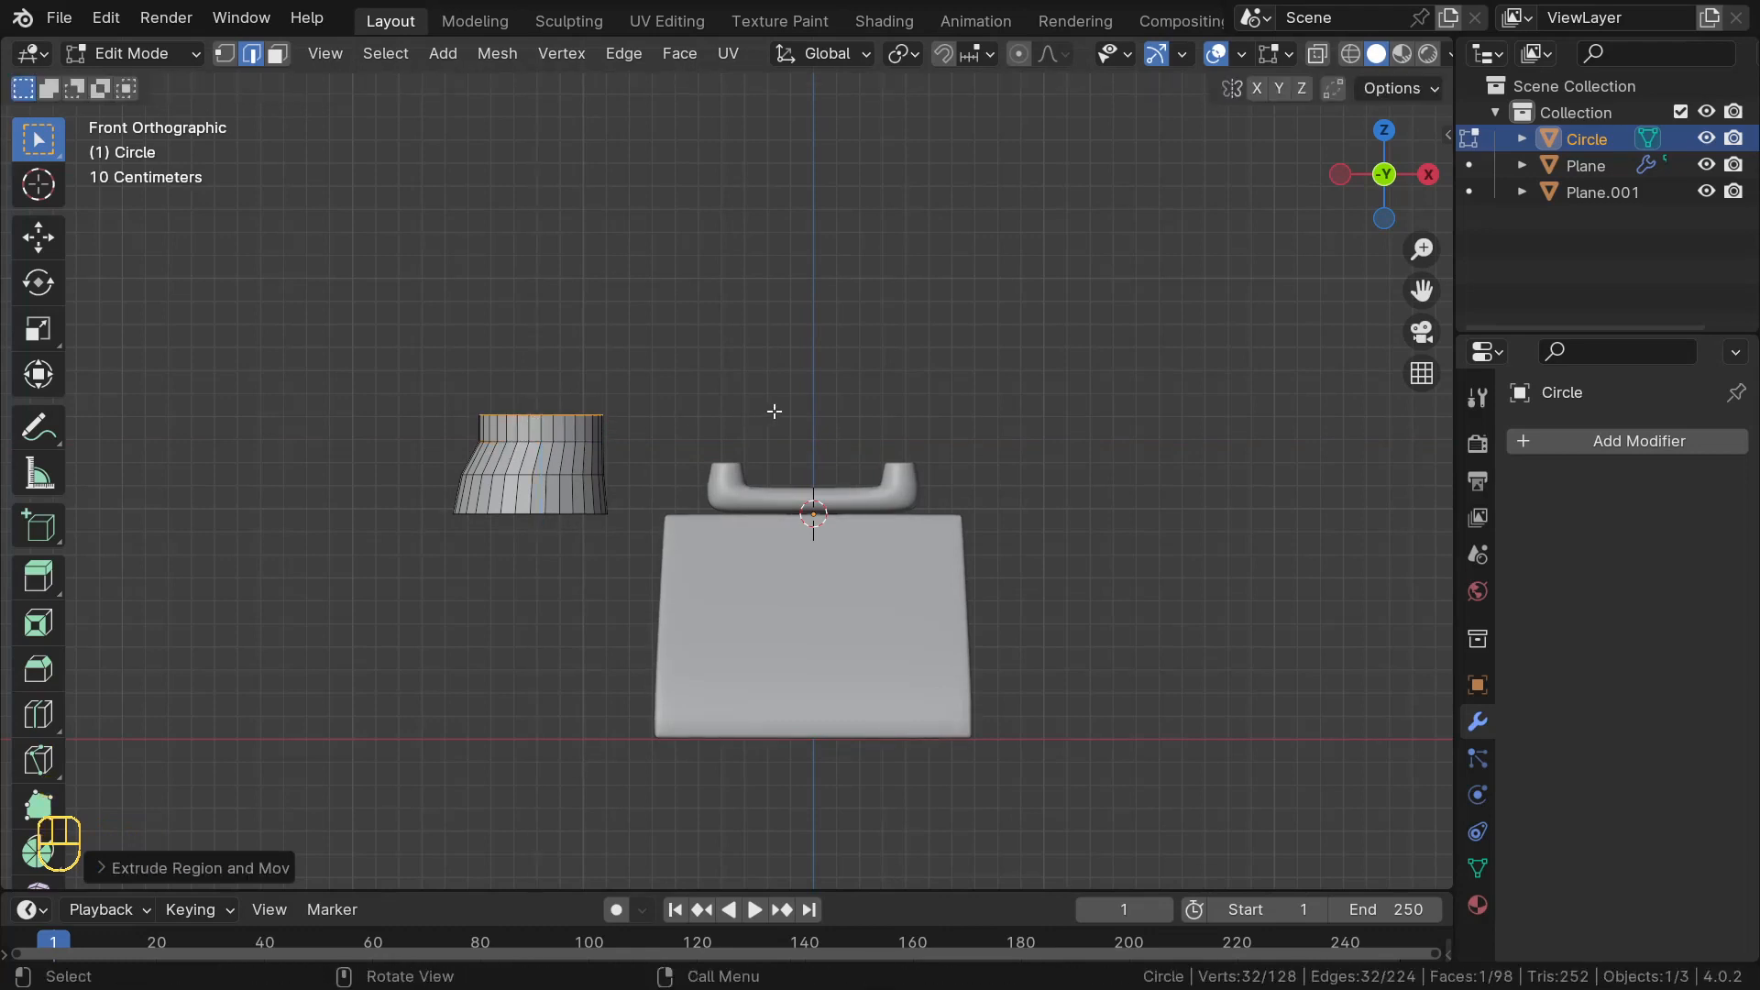
pyautogui.press('r')
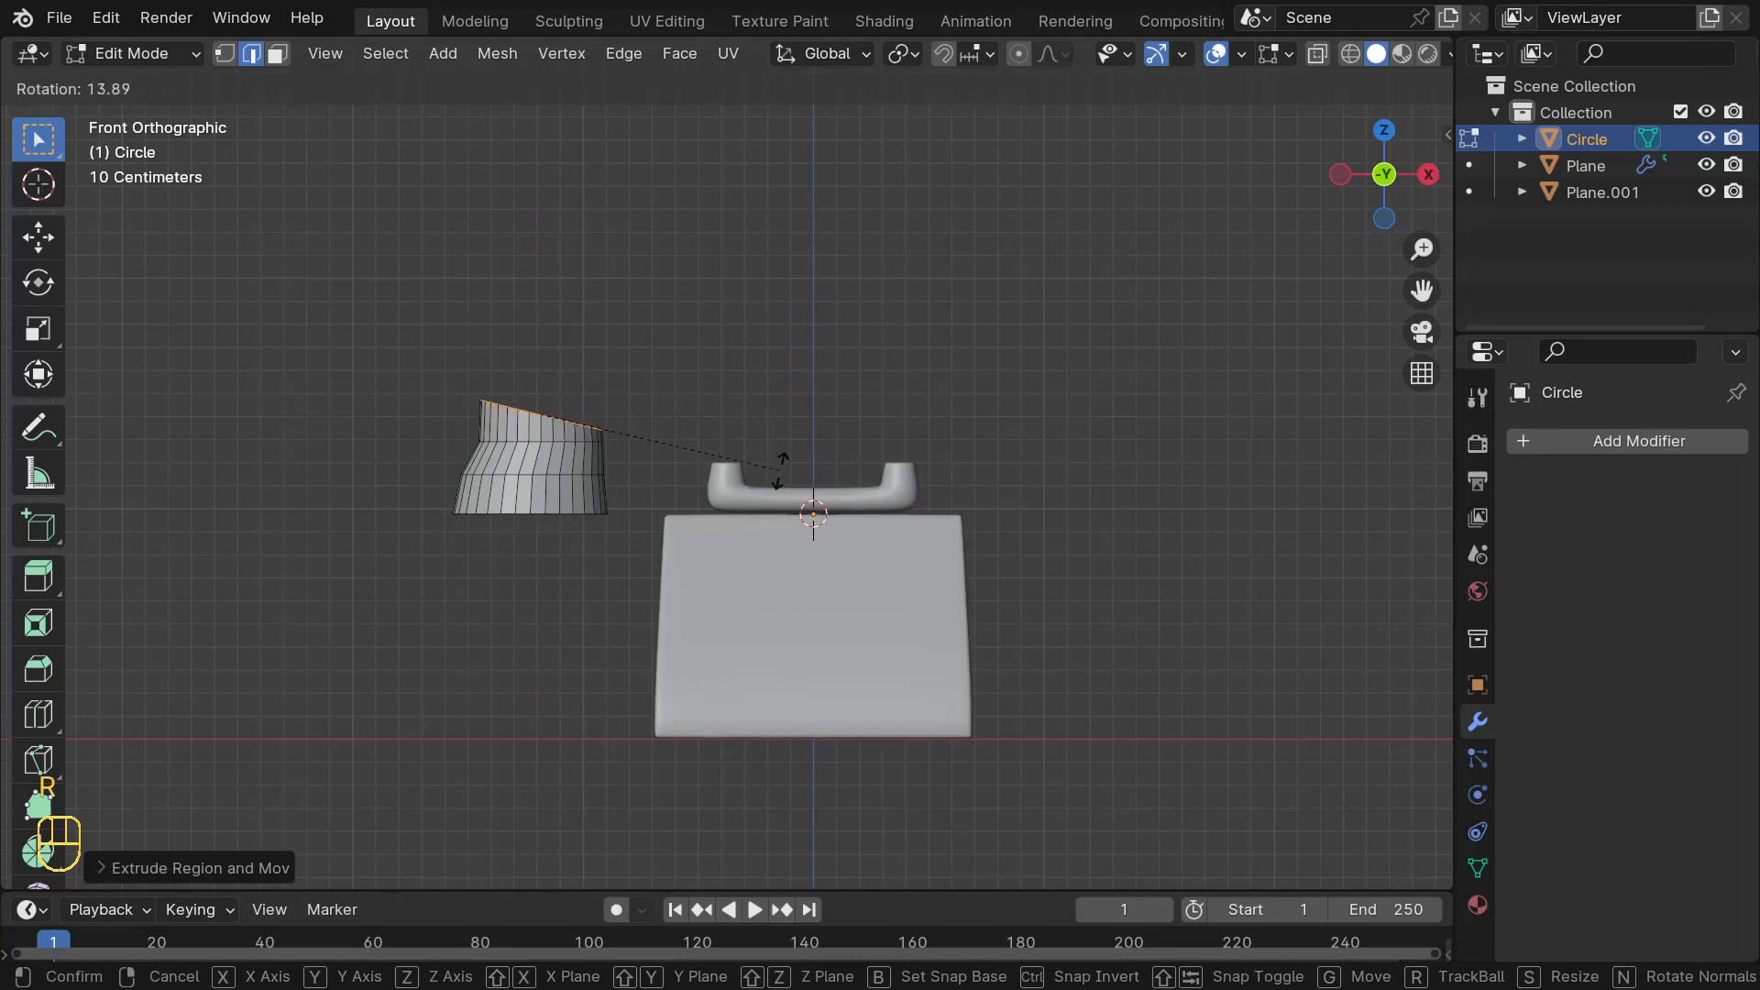
pyautogui.click(780, 469)
pyautogui.press('s')
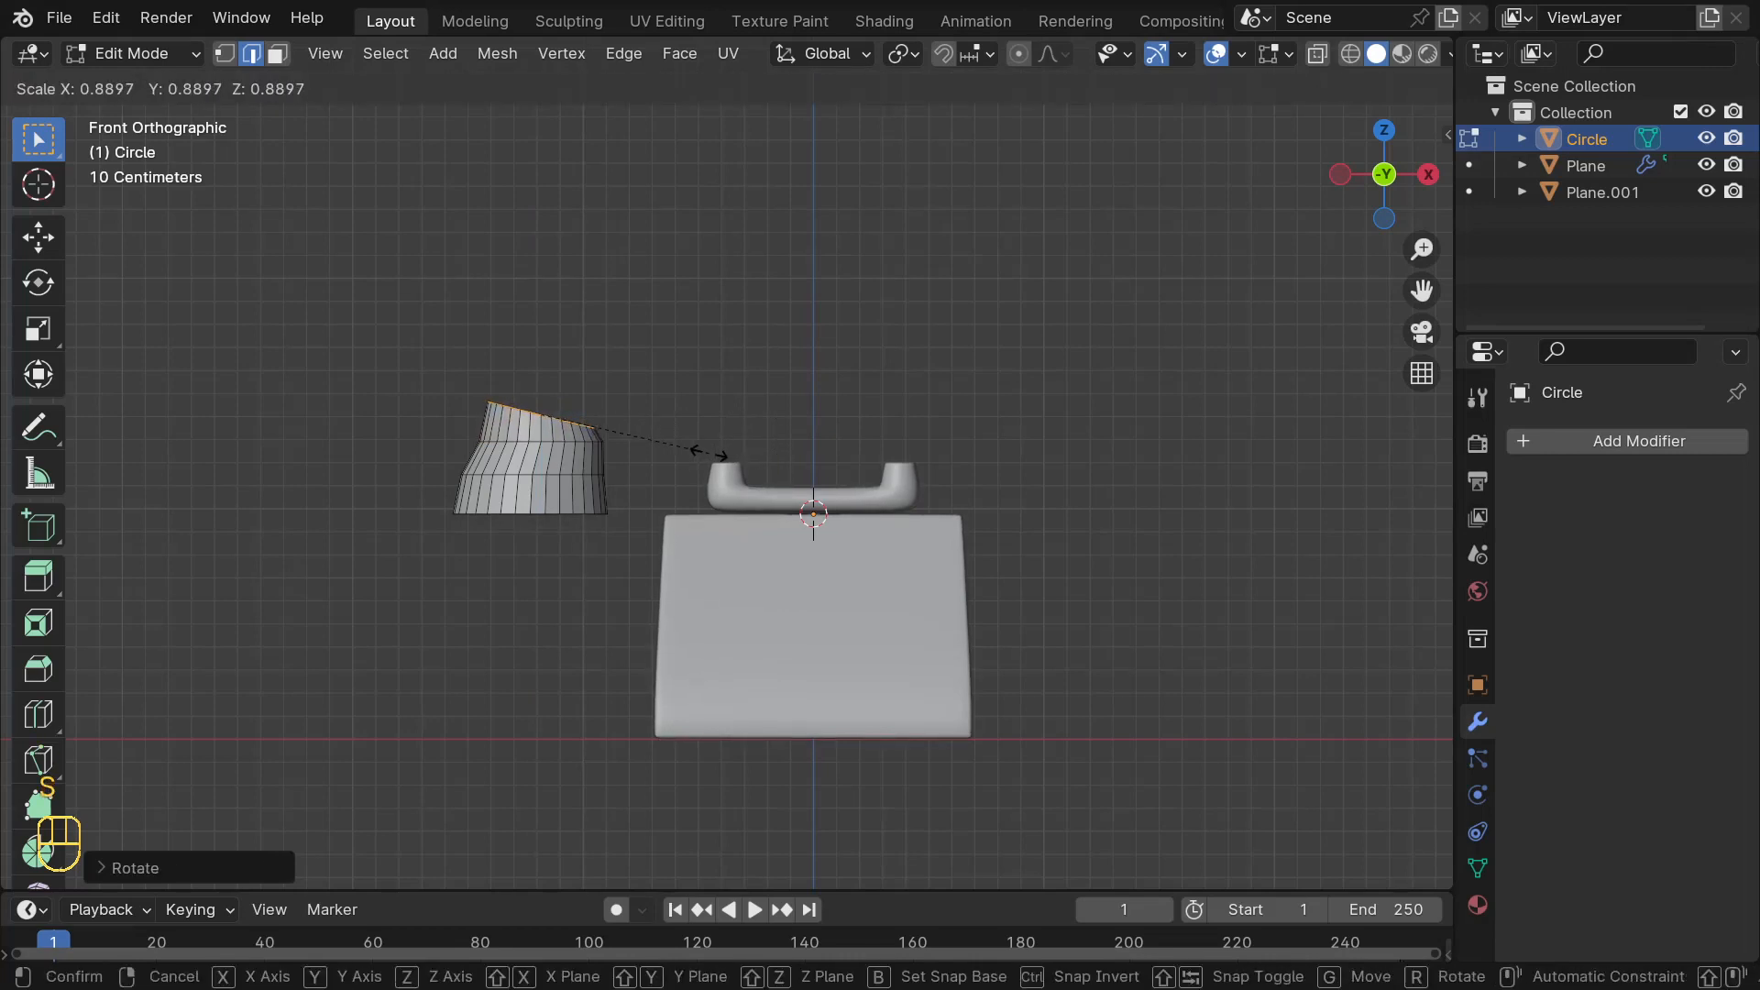
pyautogui.click(720, 455)
pyautogui.press('g')
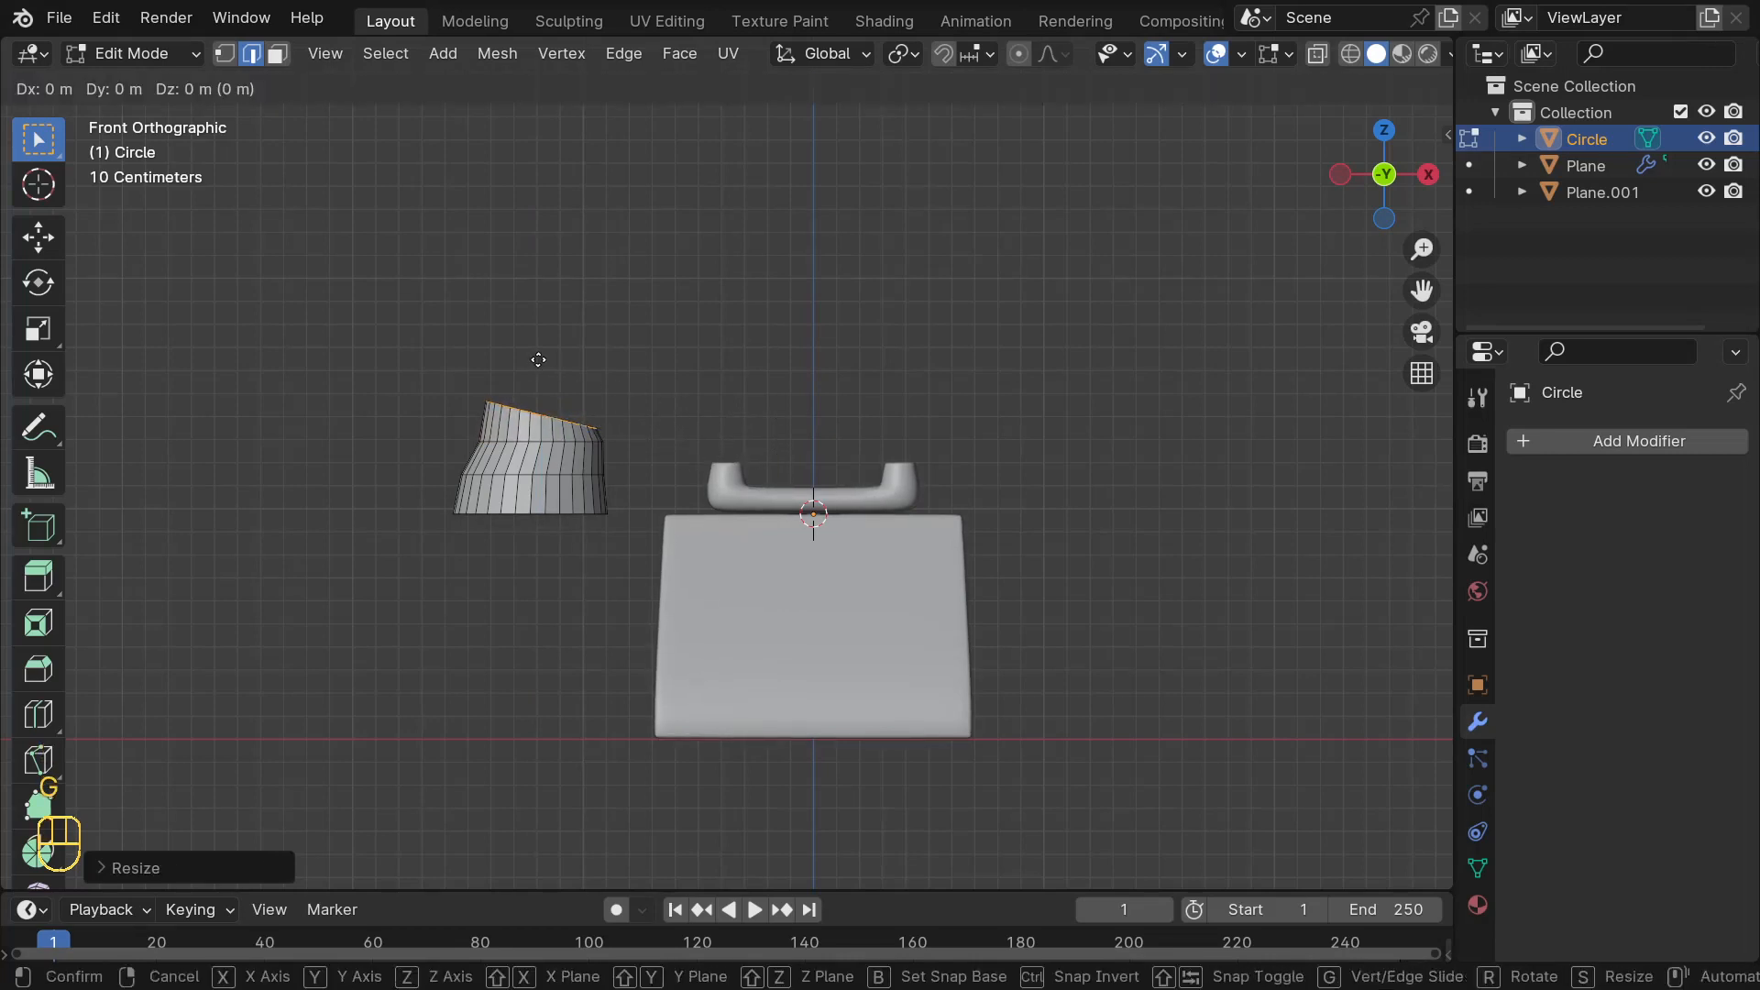
pyautogui.keyDown('shift'); pyautogui.click(648, 376); pyautogui.keyUp('shift')
# - Extrude a short fourth section along the tilted normal, rotate its end face further towards the body, shrink it slightly and reposition it along the bend
pyautogui.hotkey('ctrl', 'z')
pyautogui.press('e')
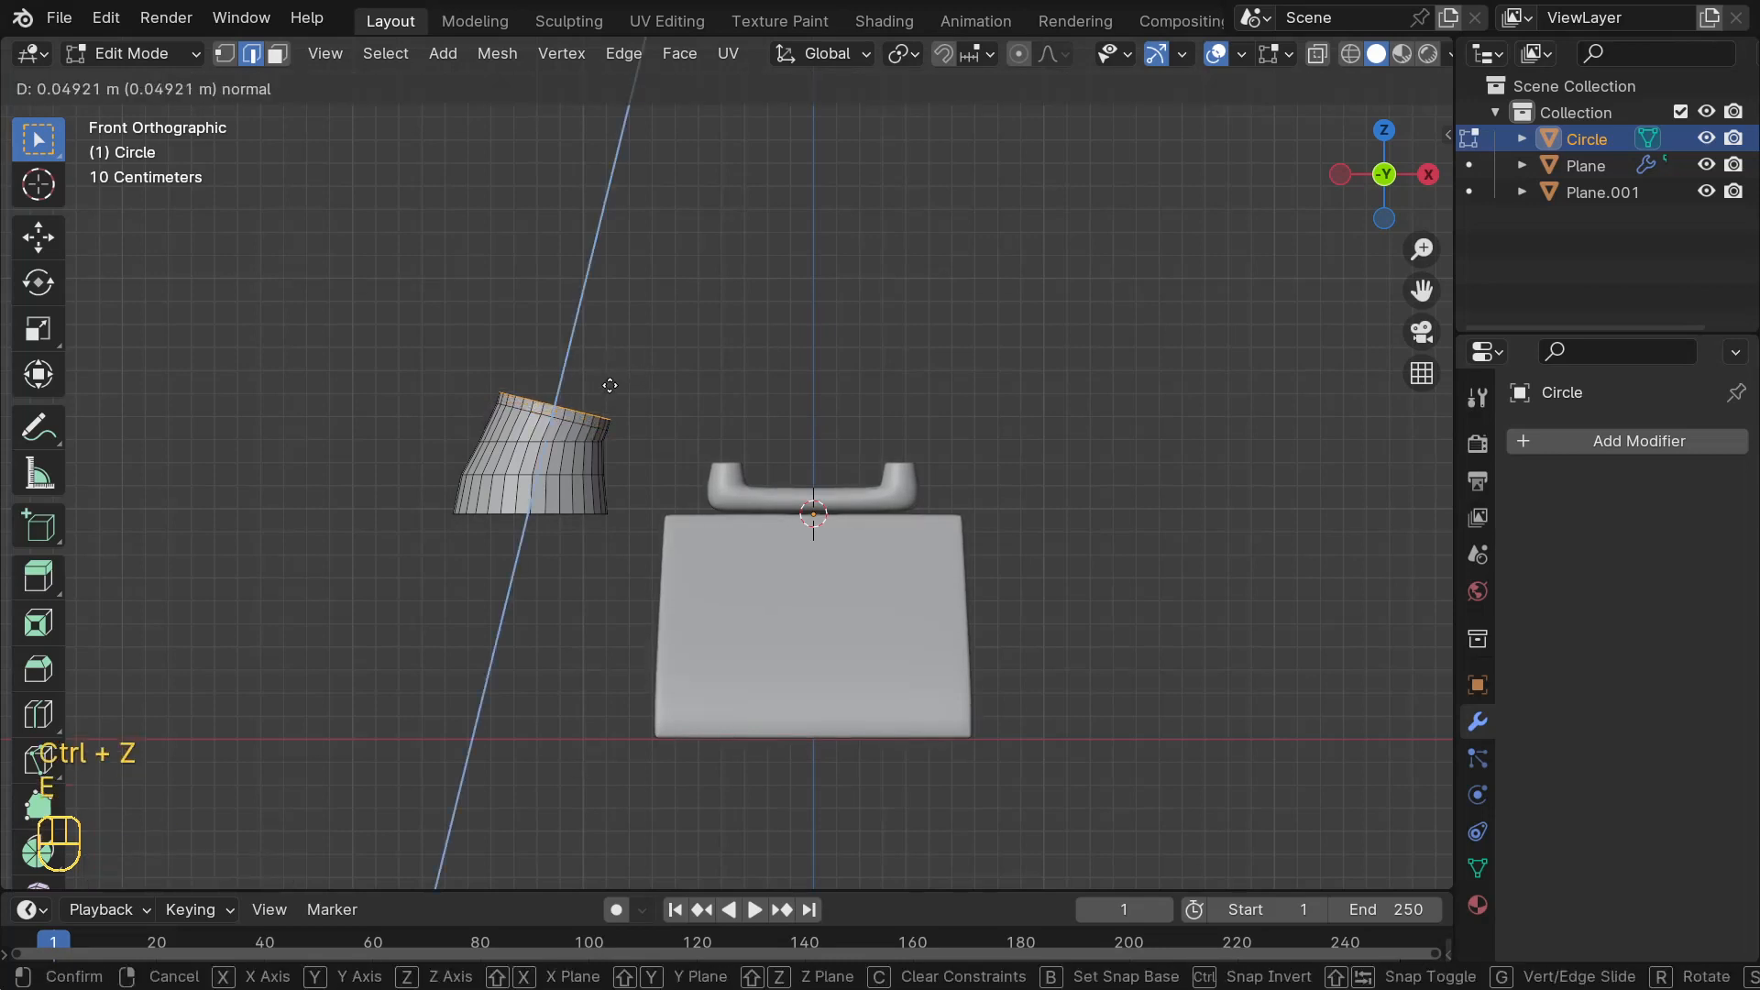
pyautogui.click(622, 374)
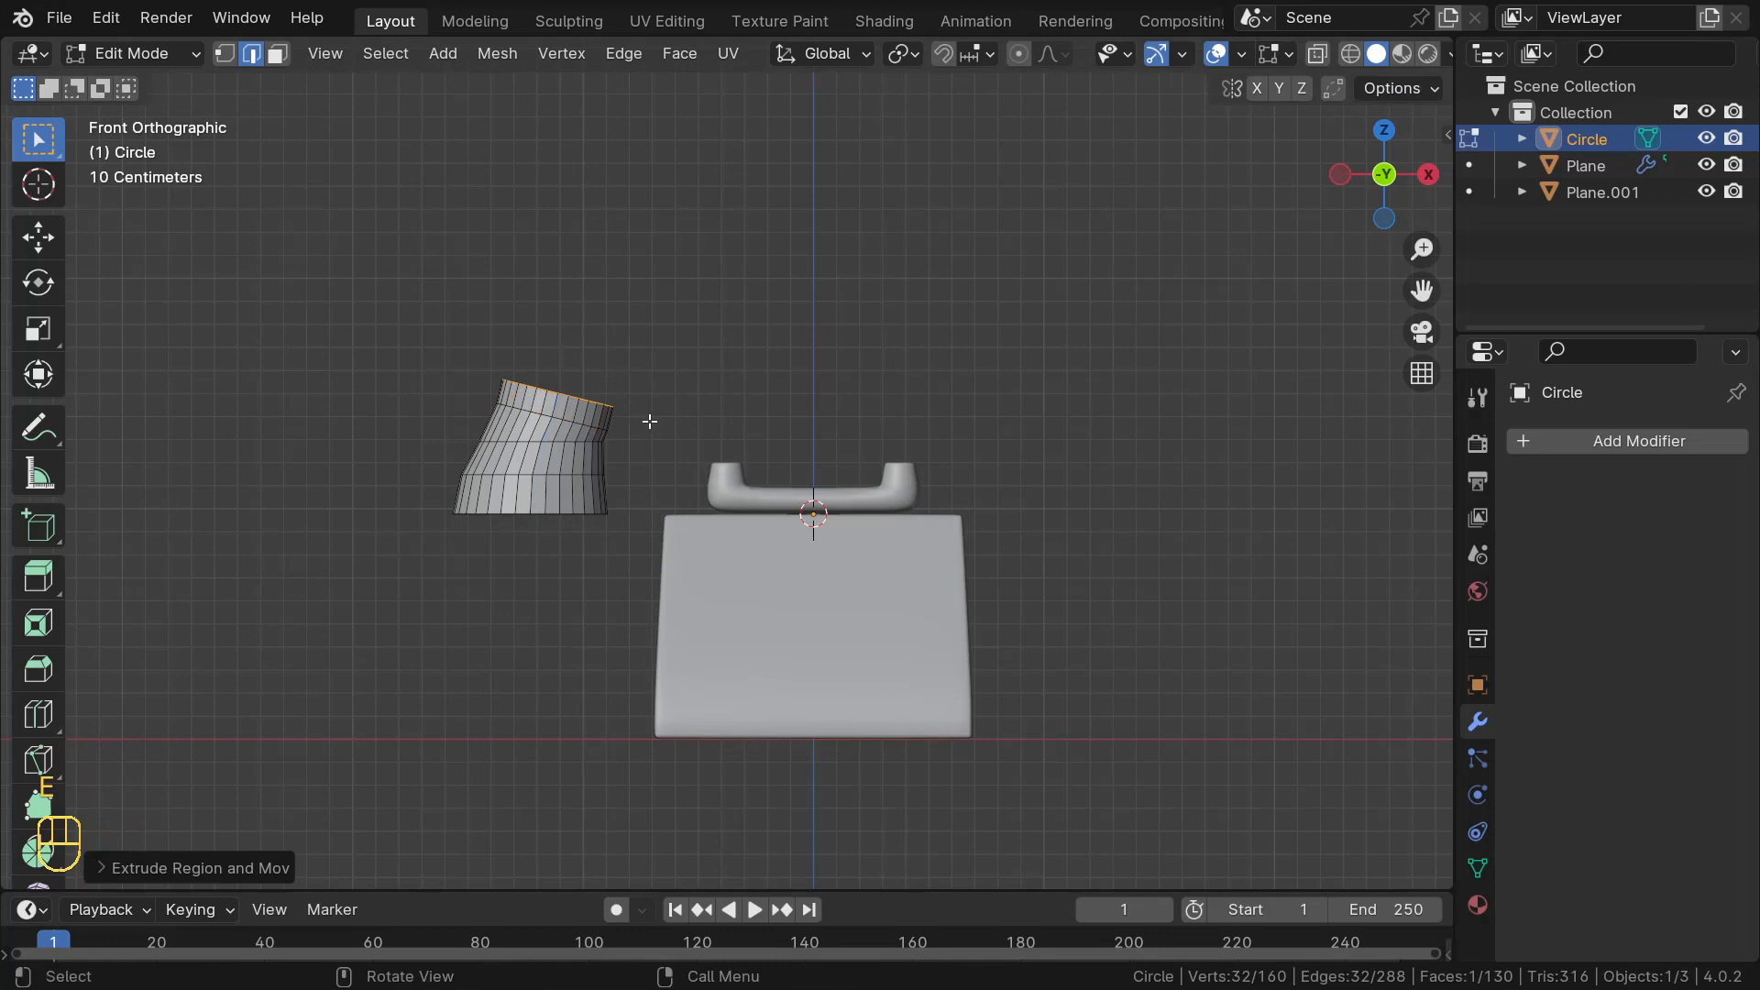
pyautogui.press('r')
pyautogui.click(667, 459)
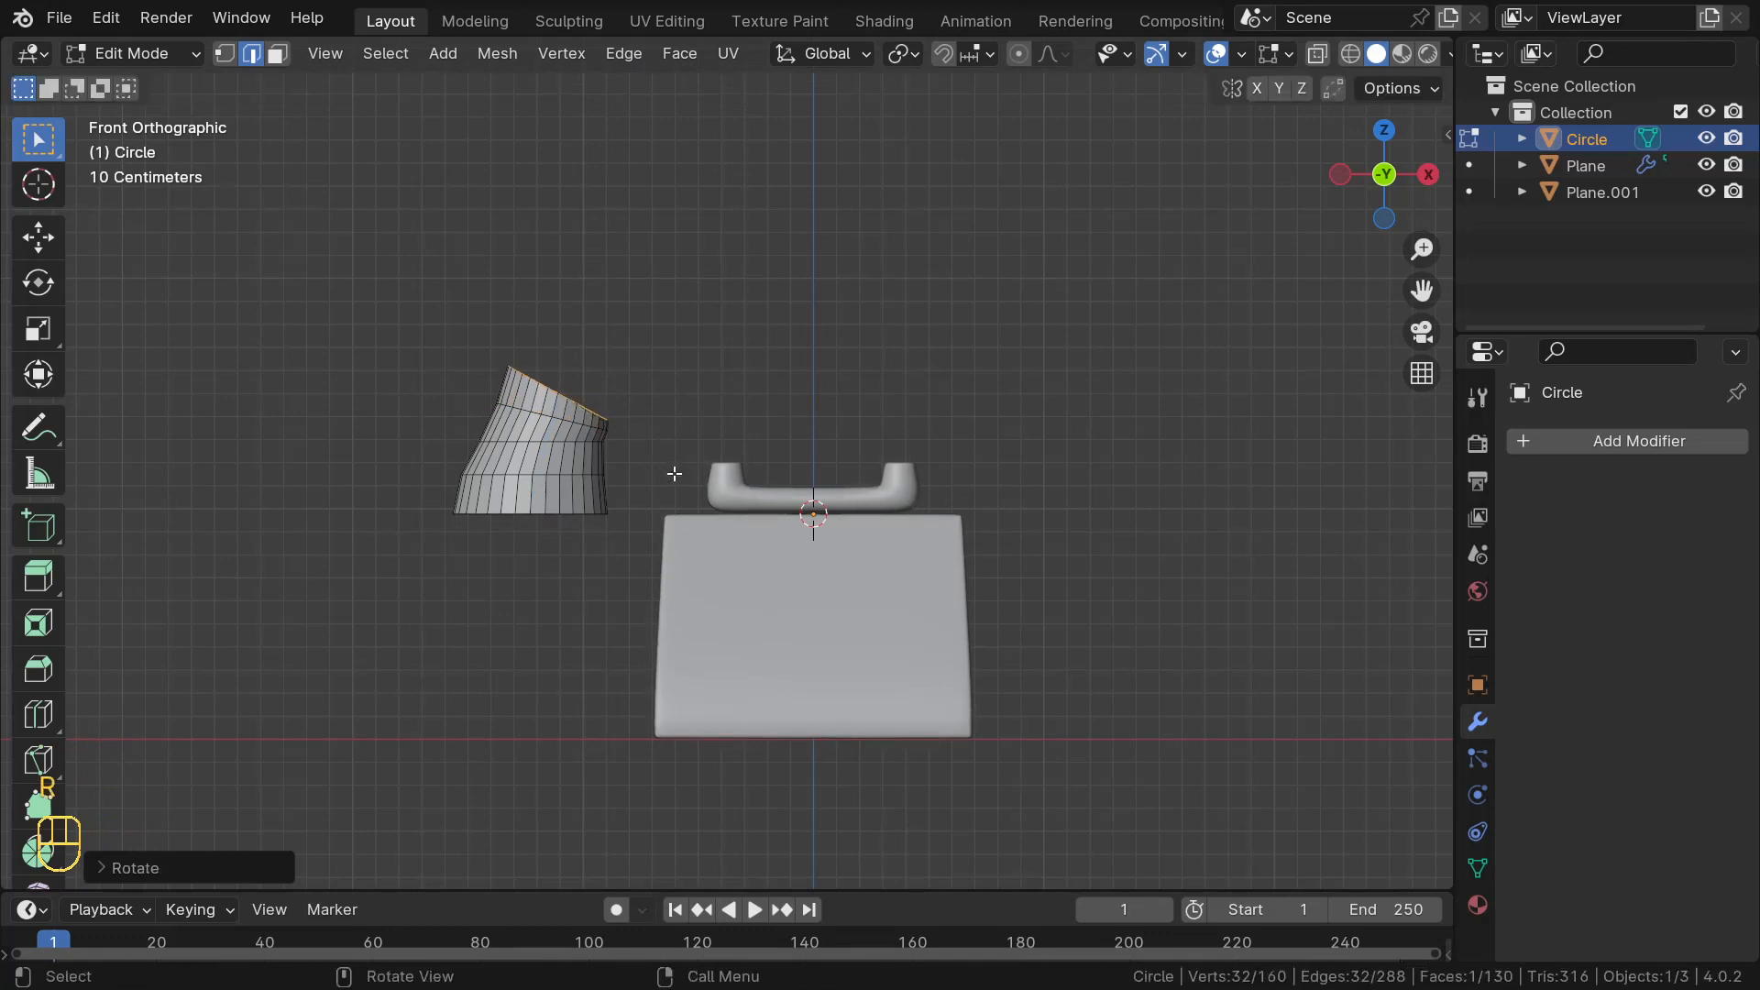
pyautogui.press('s')
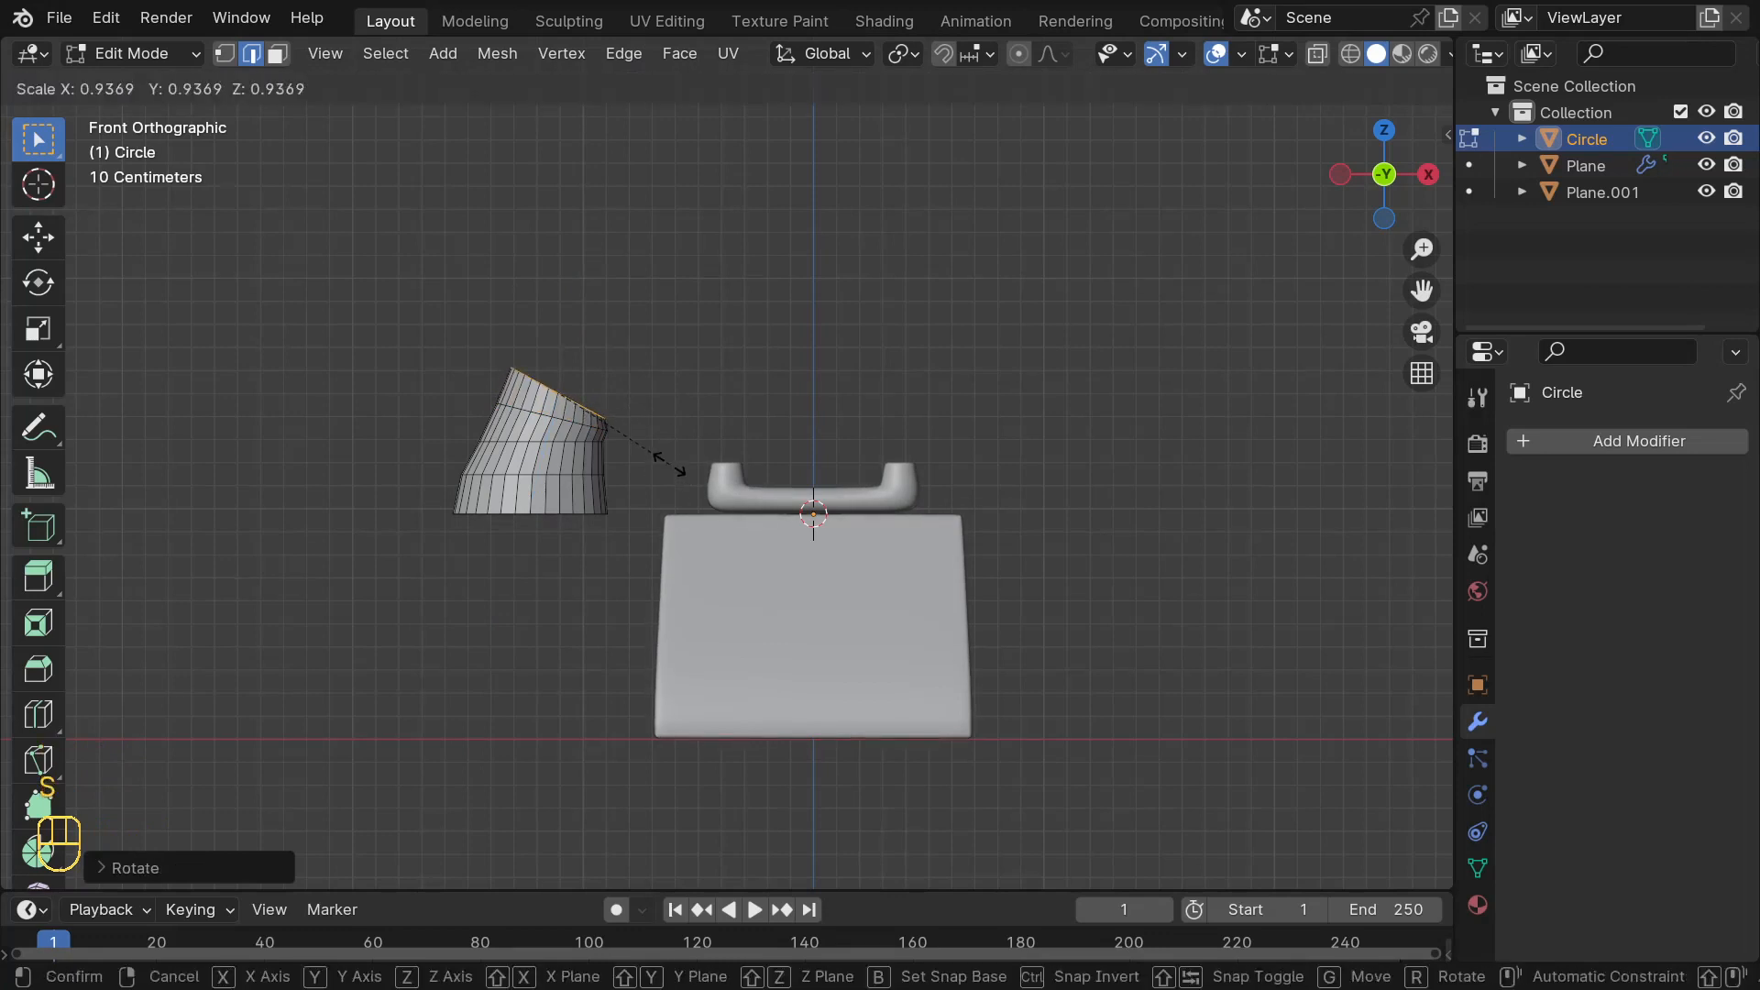
pyautogui.click(676, 467)
pyautogui.press('g')
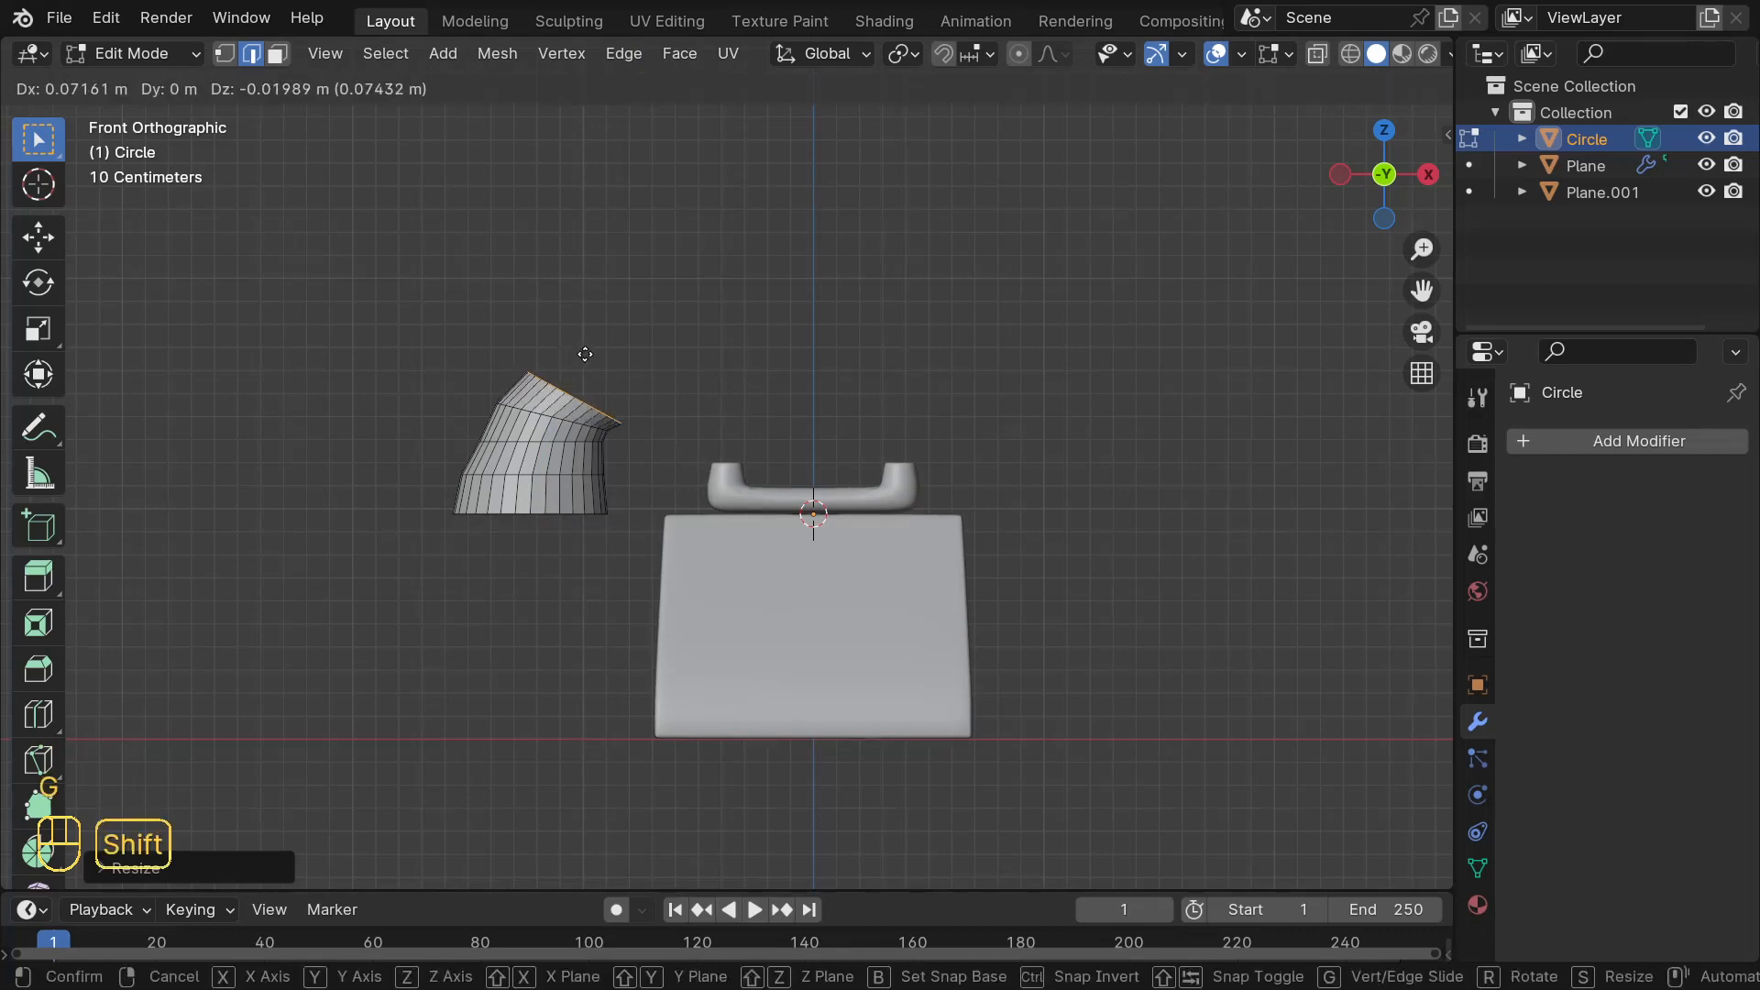
pyautogui.keyDown('shift'); pyautogui.click(585, 367); pyautogui.keyUp('shift')
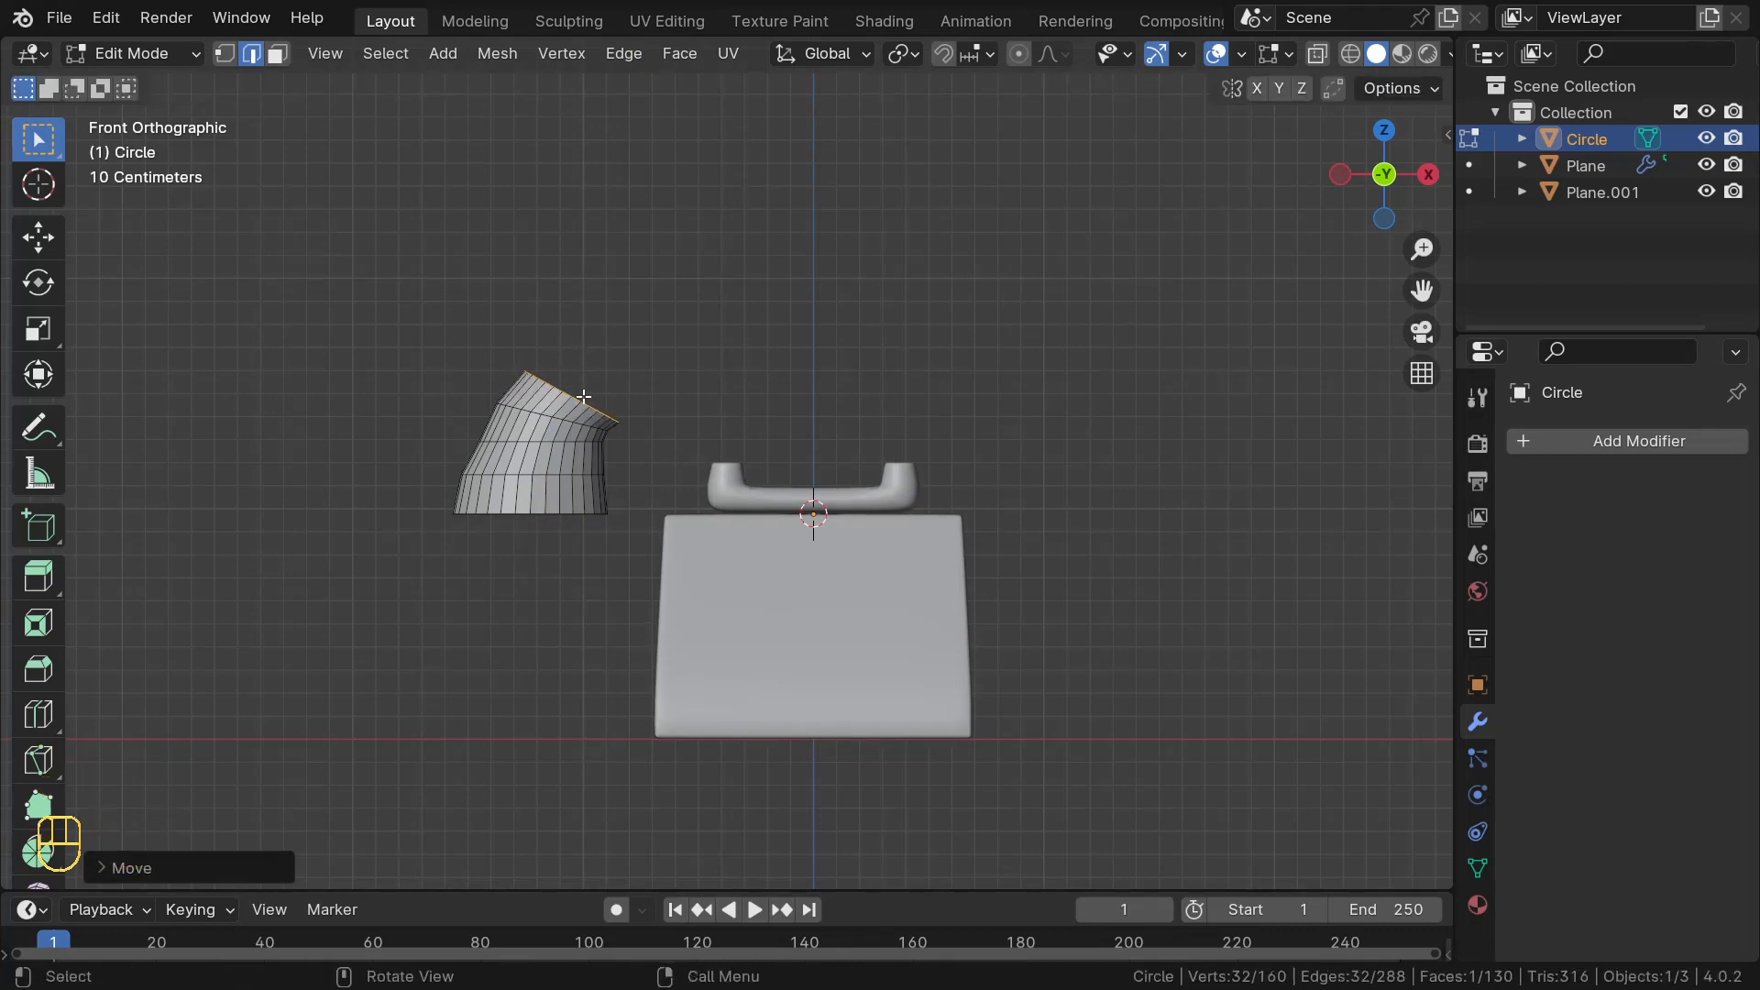
# - Extrude a fifth section from the end face, then move and rotate its end to continue the curve towards the telephone body
pyautogui.press('e')
pyautogui.click(629, 366)
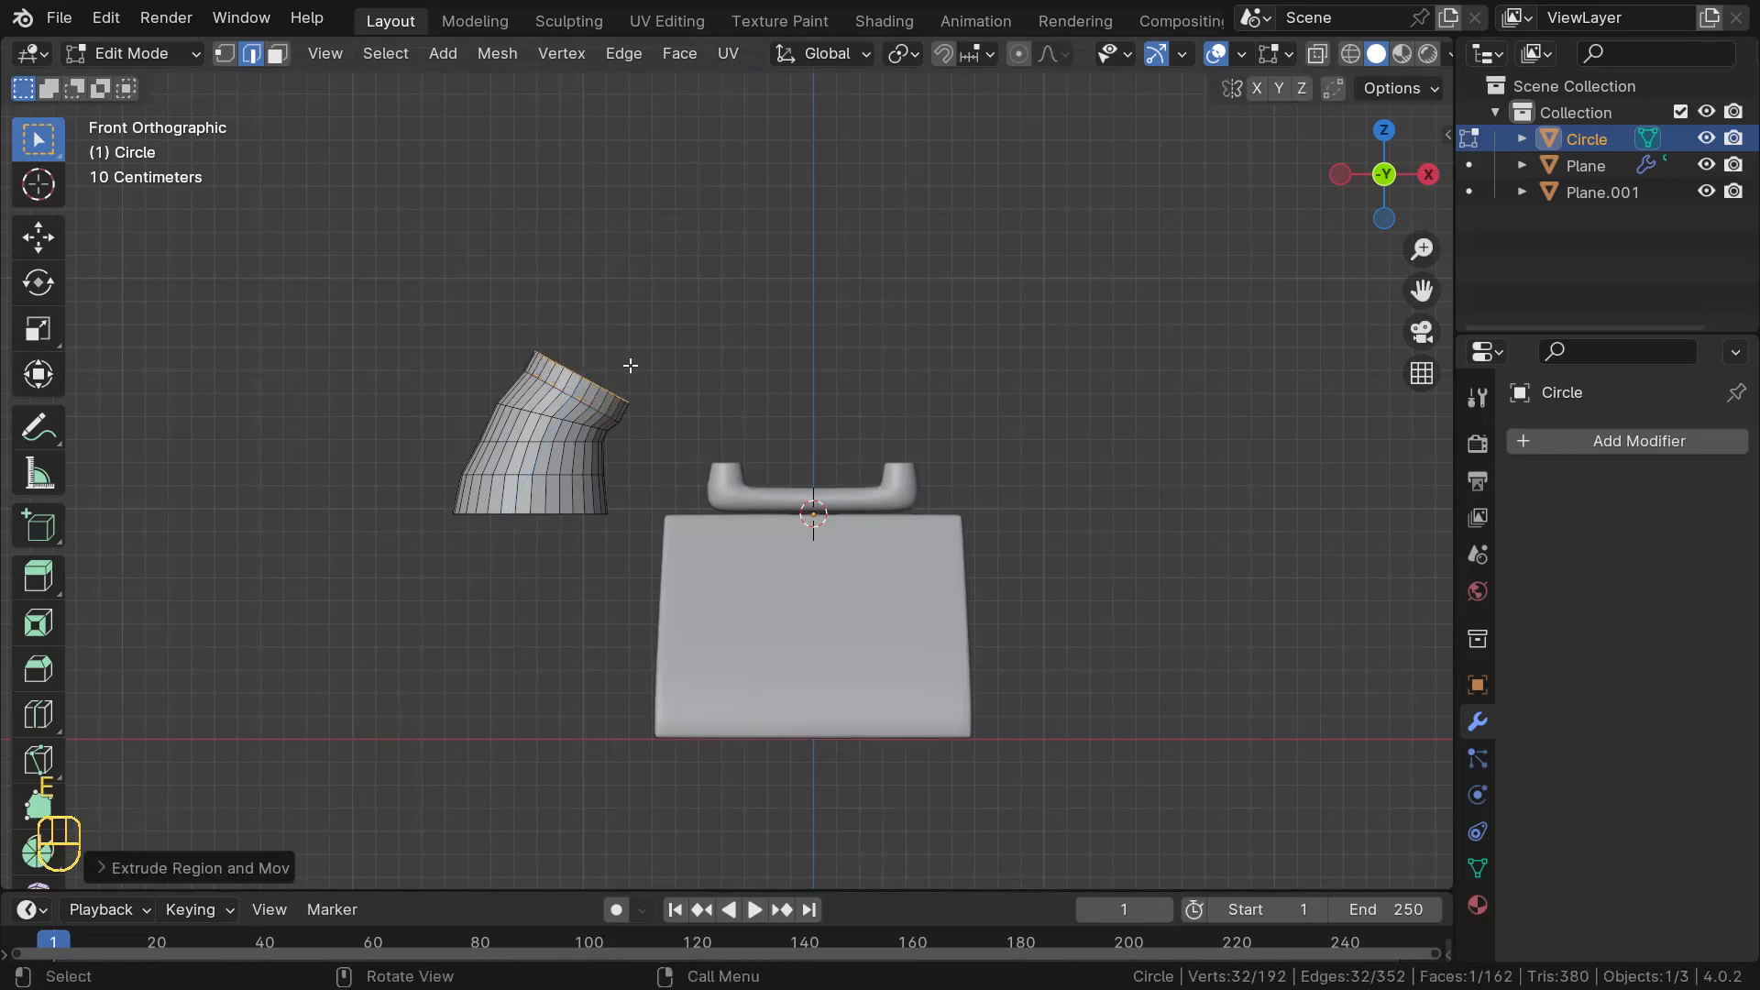
pyautogui.press('g')
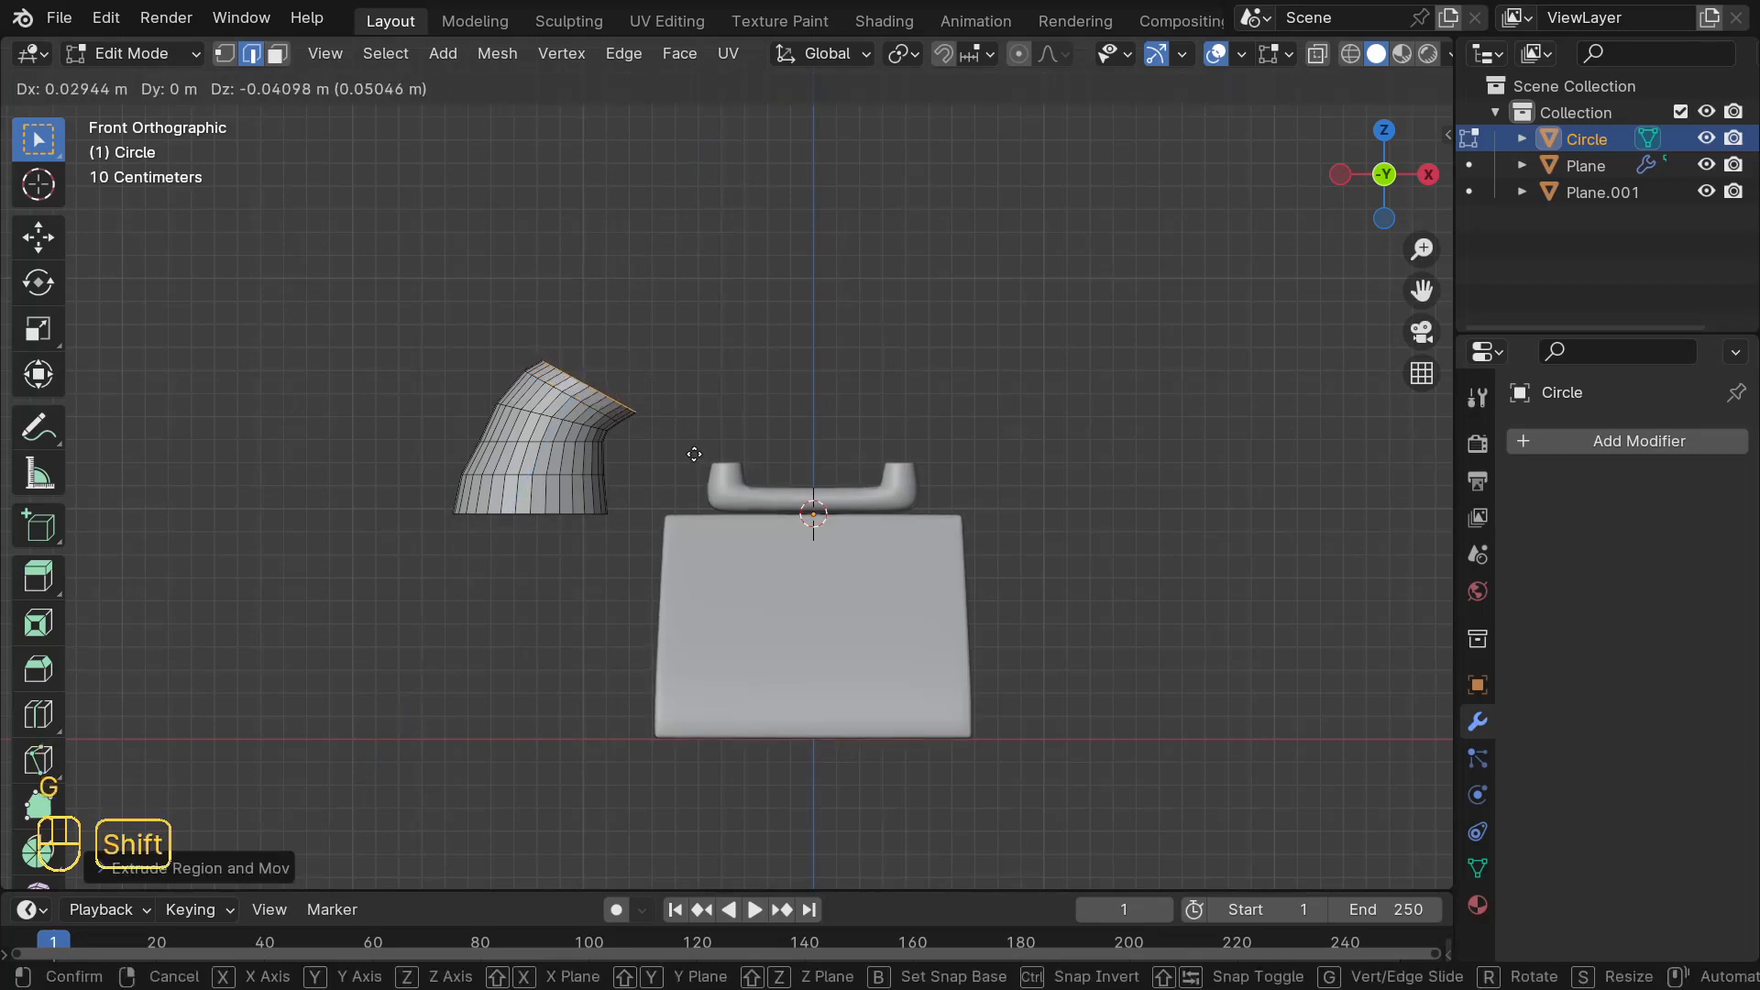
pyautogui.keyDown('shift'); pyautogui.click(676, 404); pyautogui.keyUp('shift')
pyautogui.press('r')
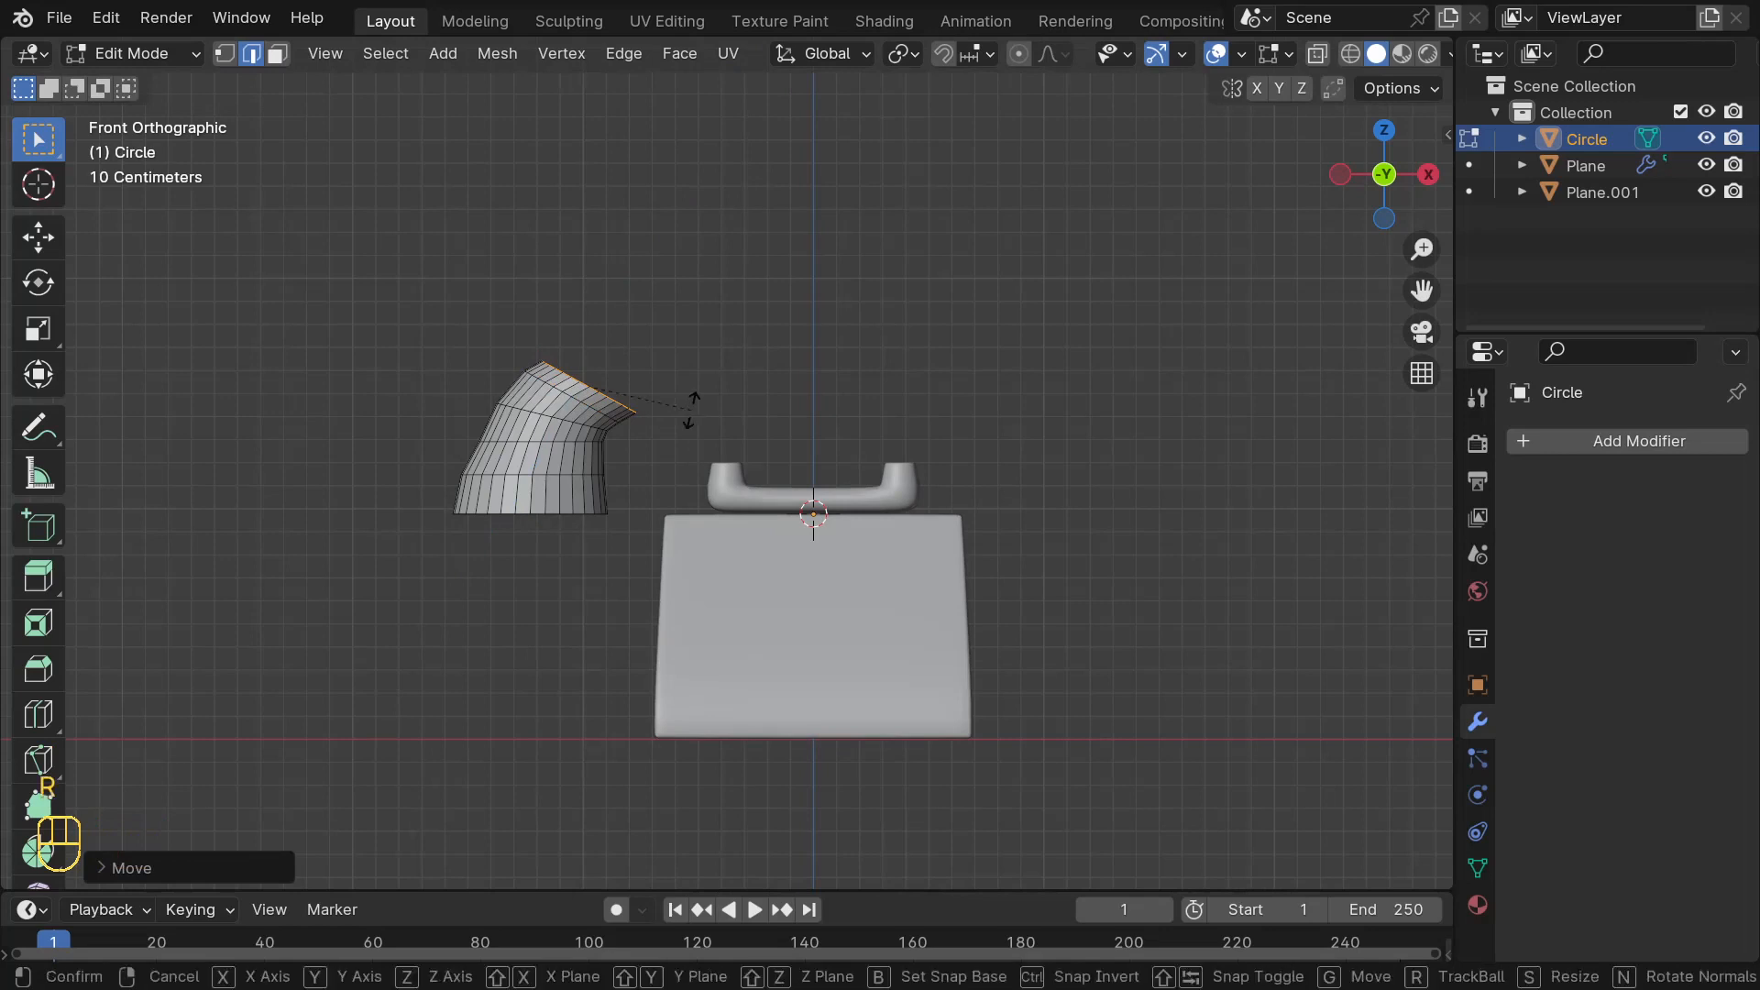
pyautogui.click(690, 435)
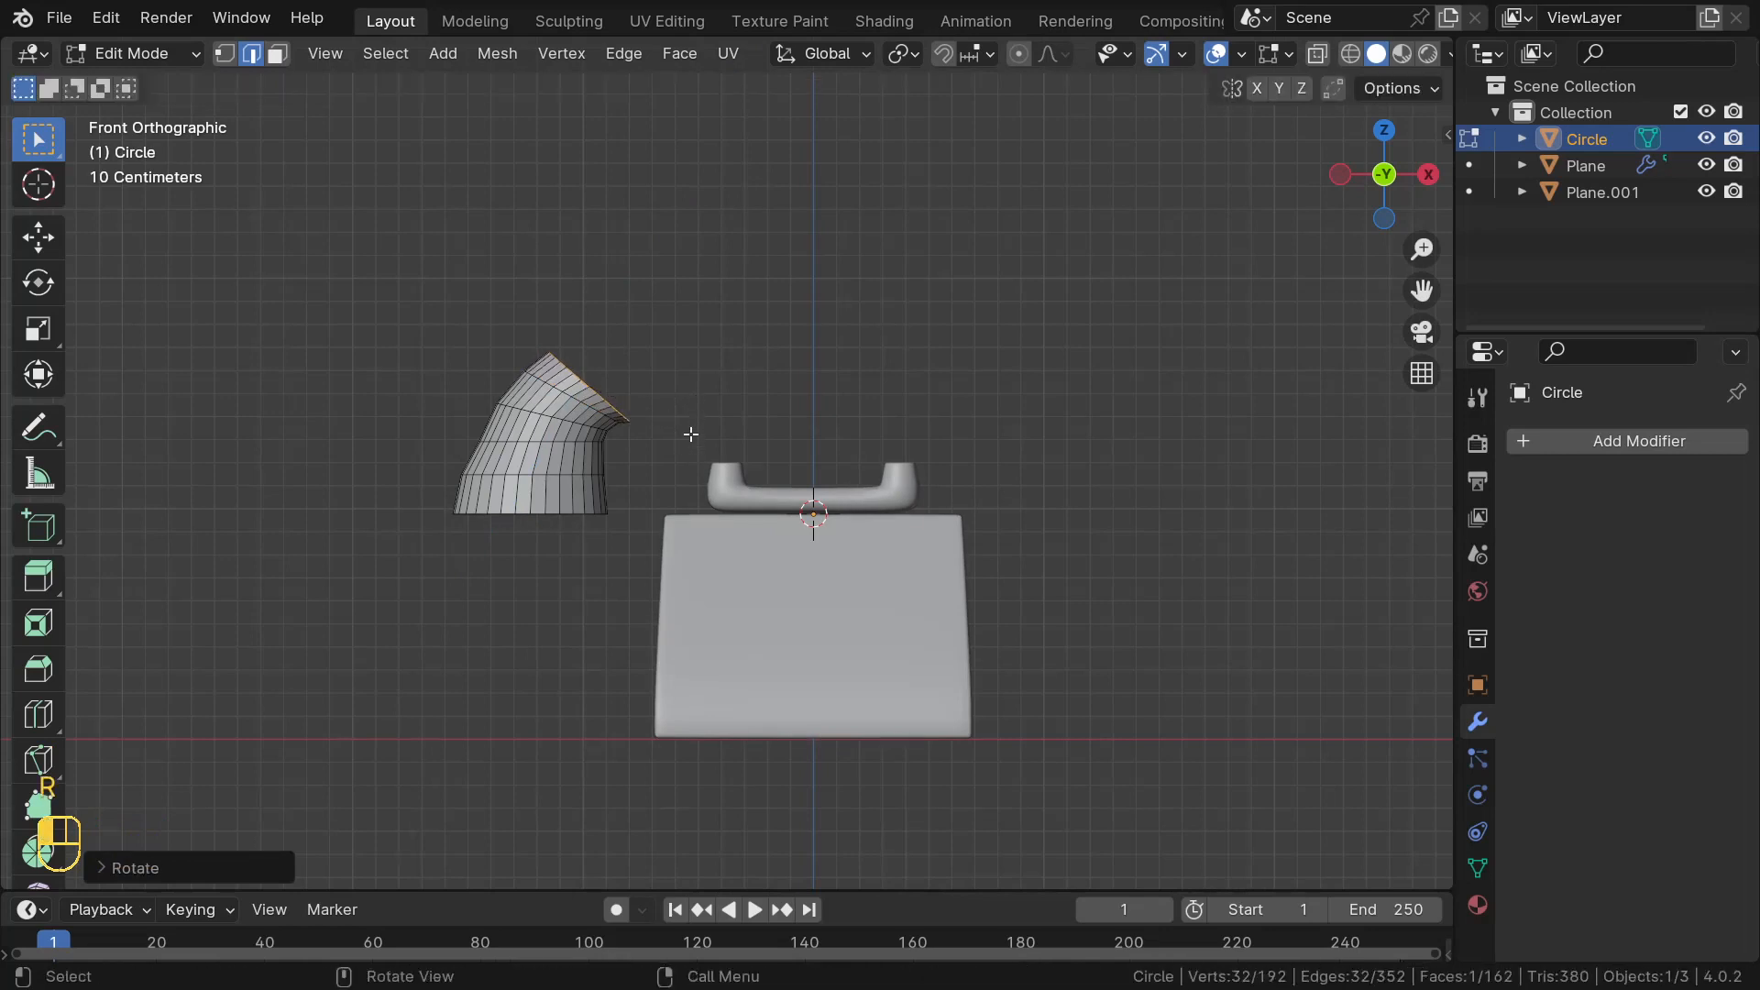
pyautogui.press('g')
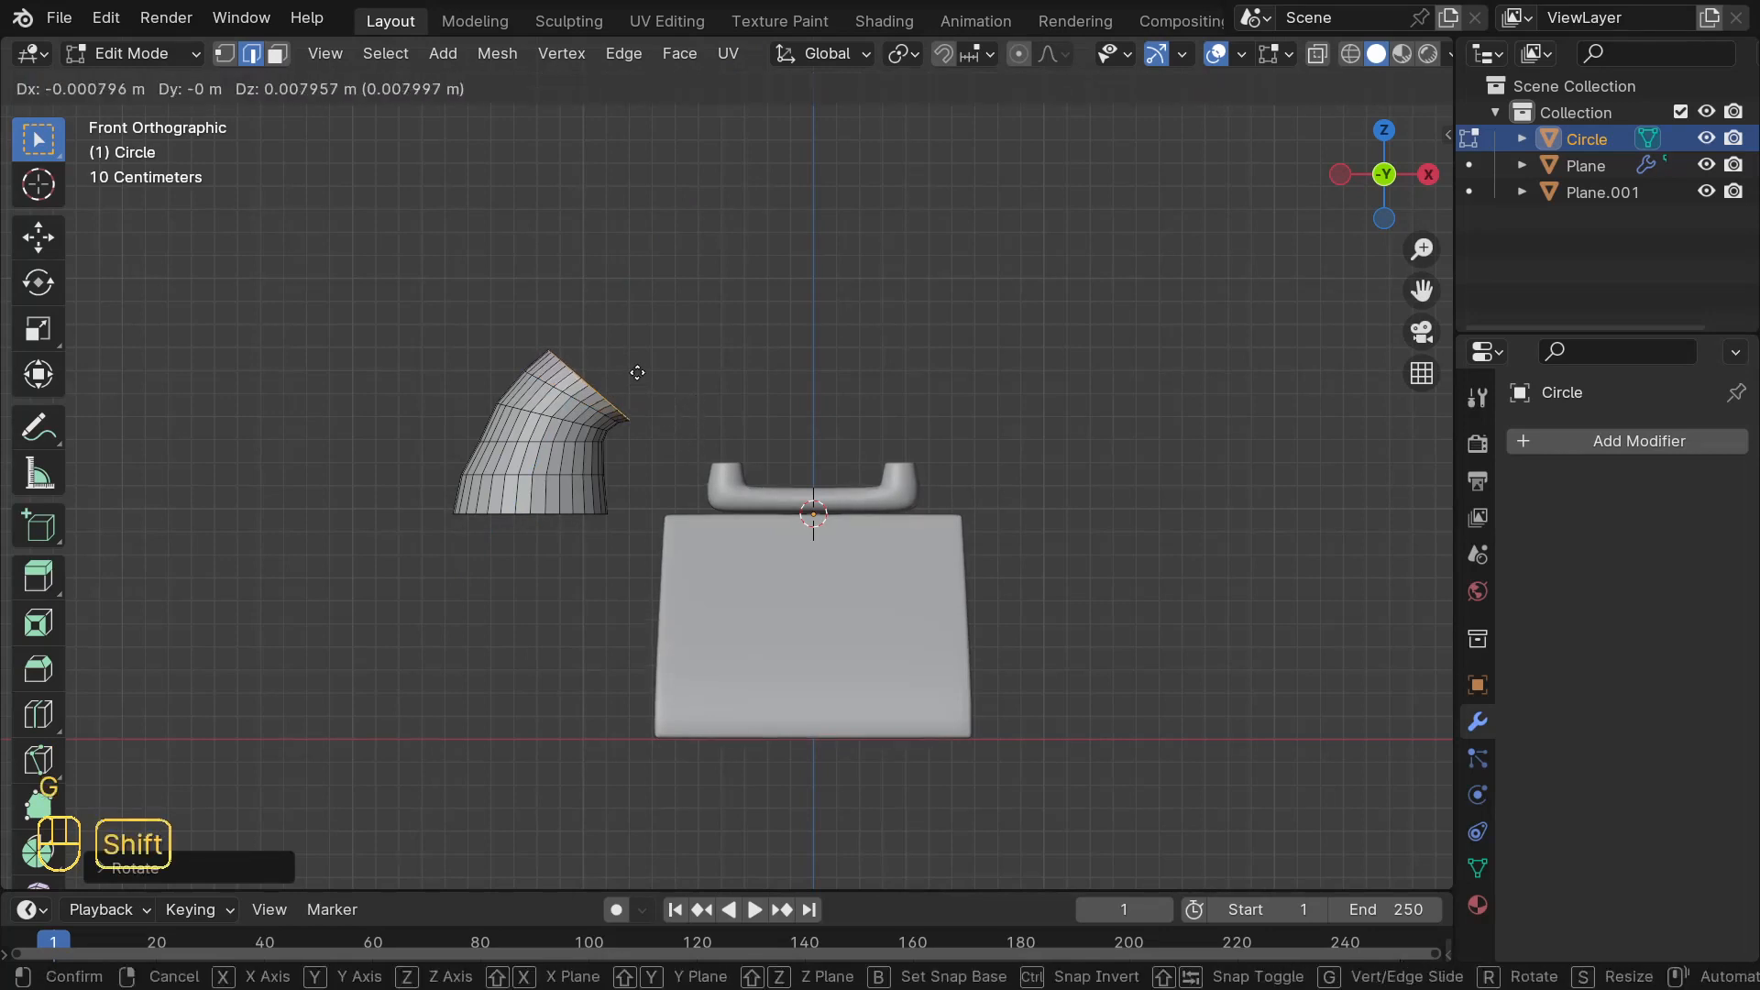
pyautogui.click(644, 379)
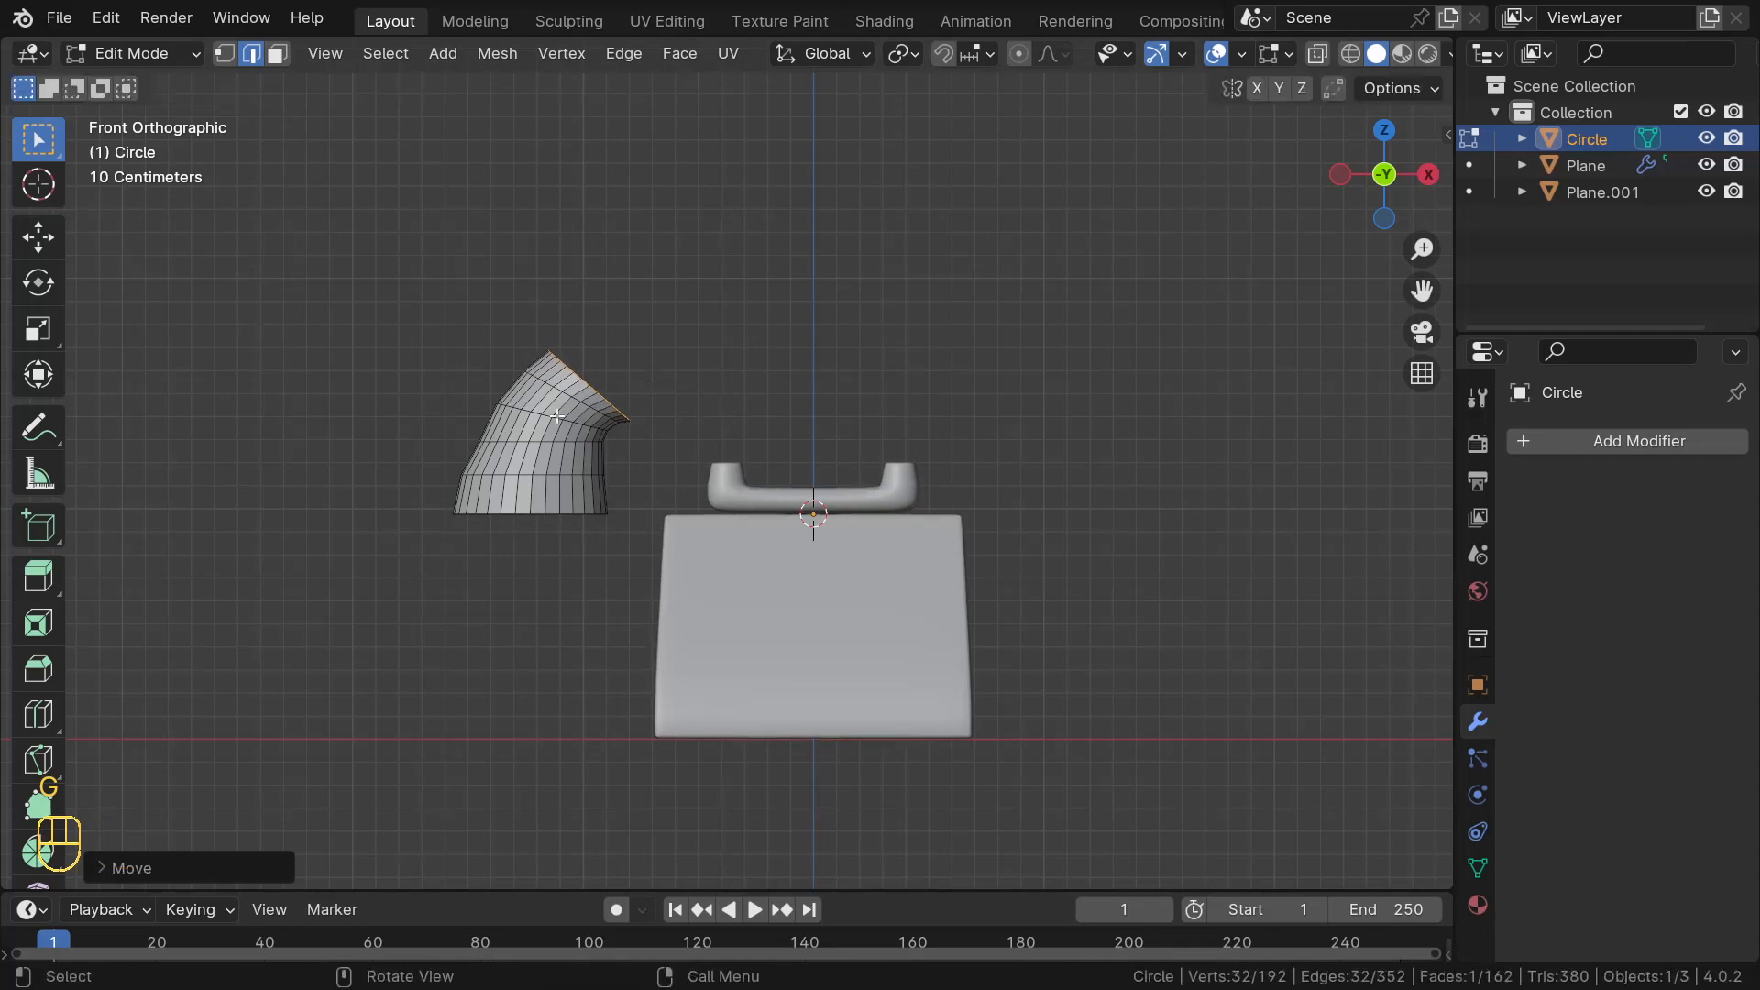
# - Shade the handset piece smooth and add a Subdivision Surface modifier at level 2
pyautogui.press('Tab')
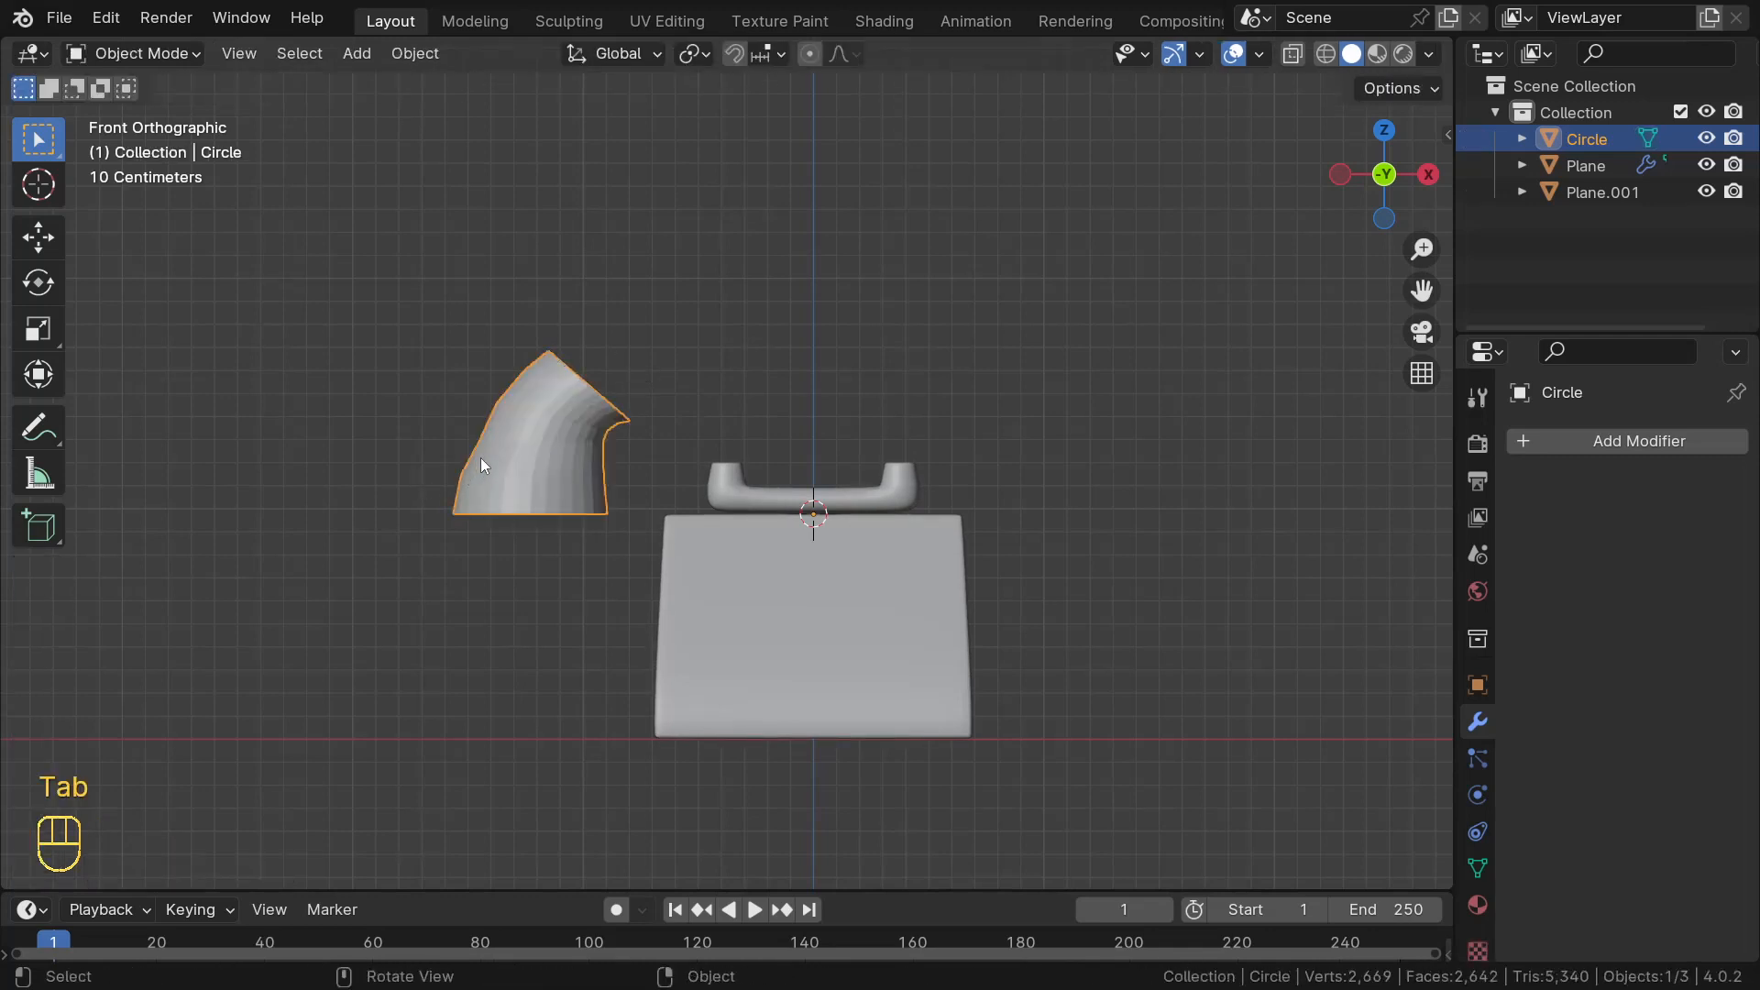
pyautogui.rightClick(498, 465)
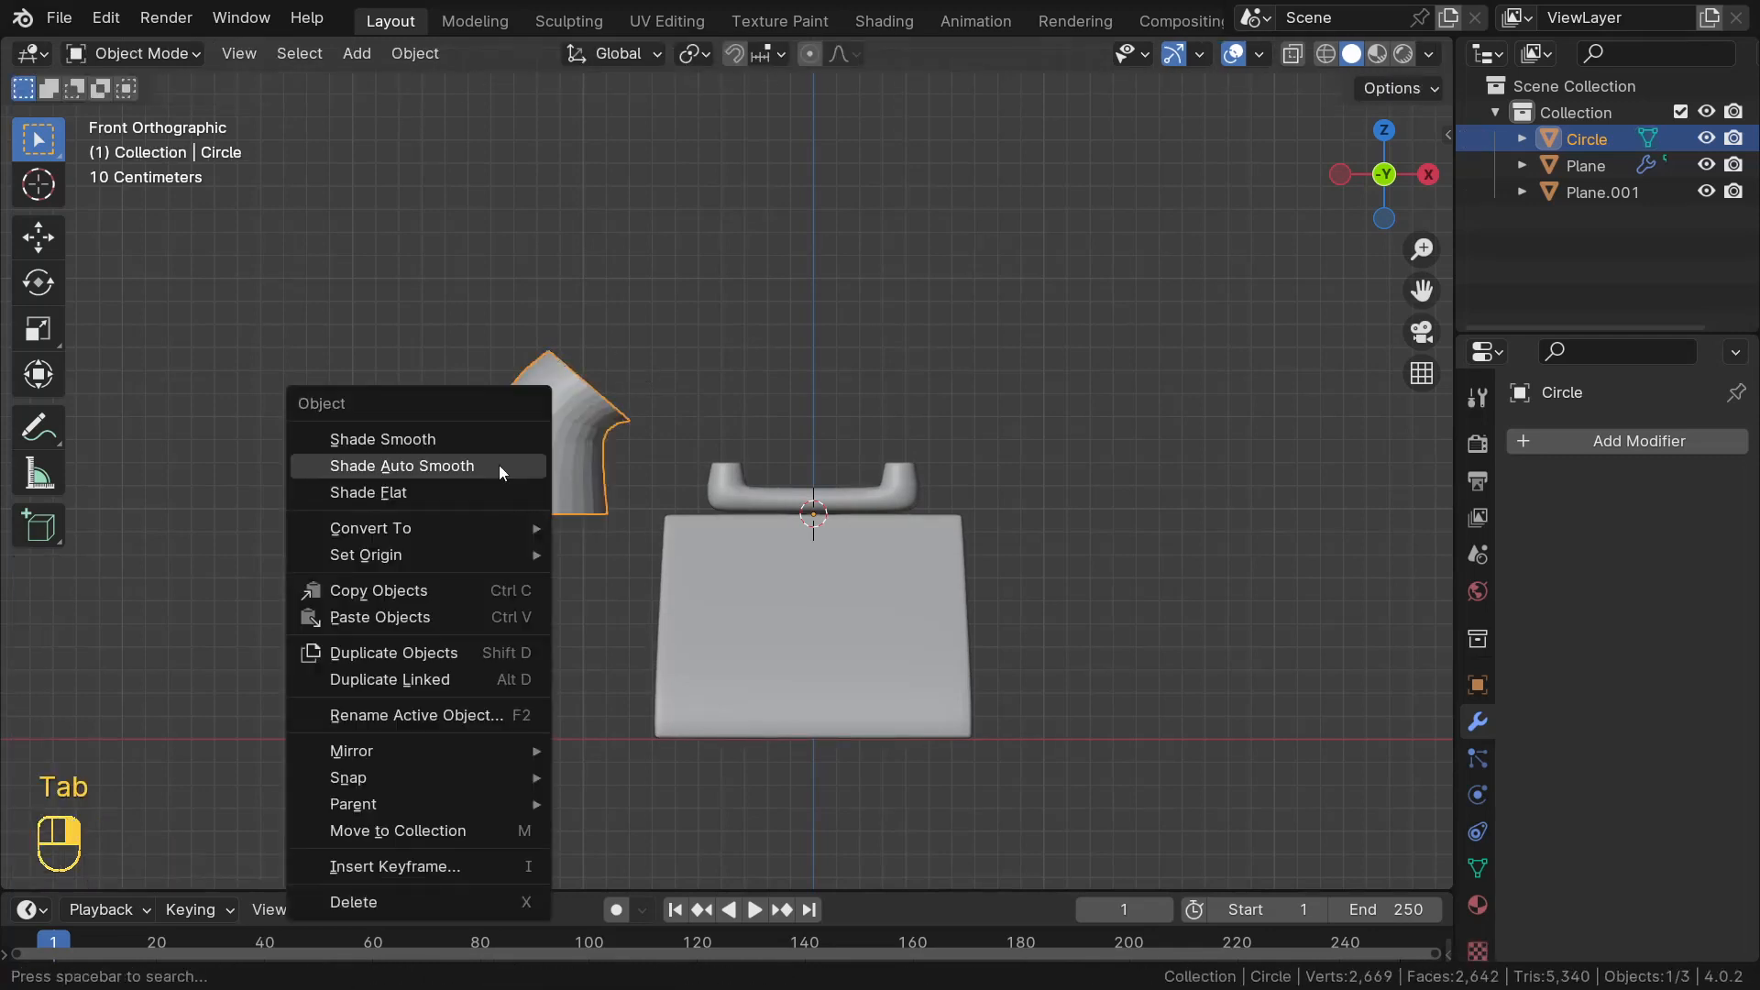
pyautogui.click(498, 440)
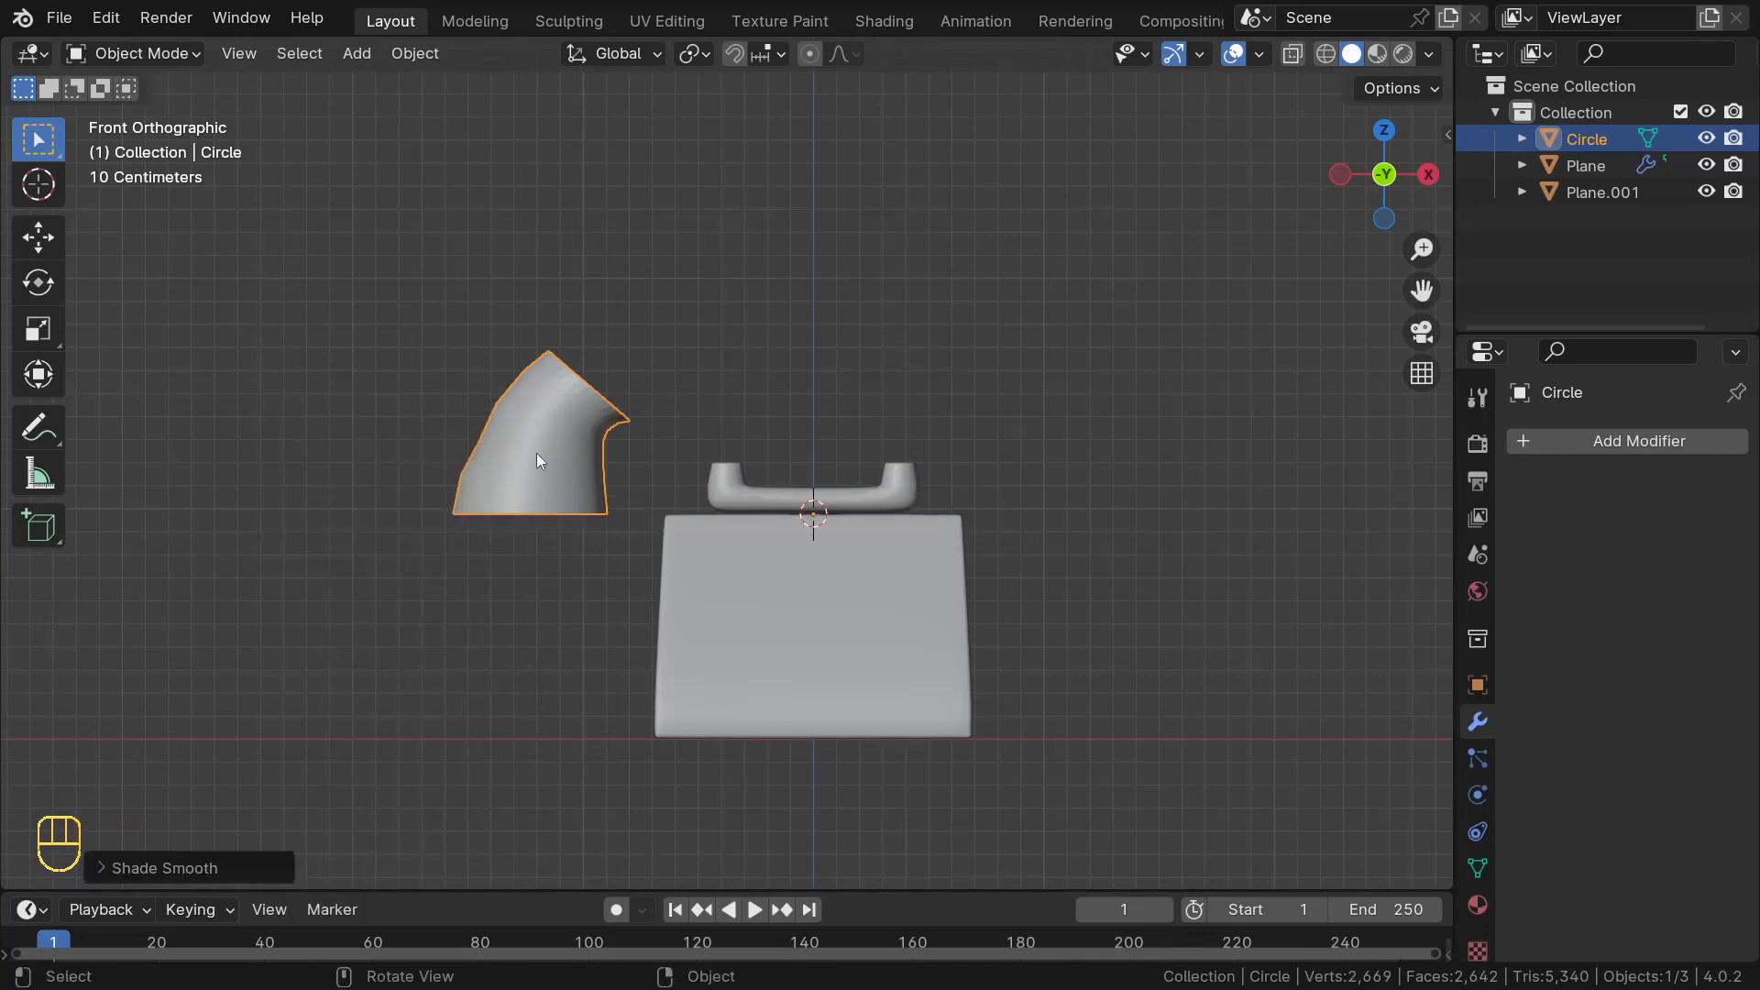
pyautogui.hotkey('ctrl', '2')
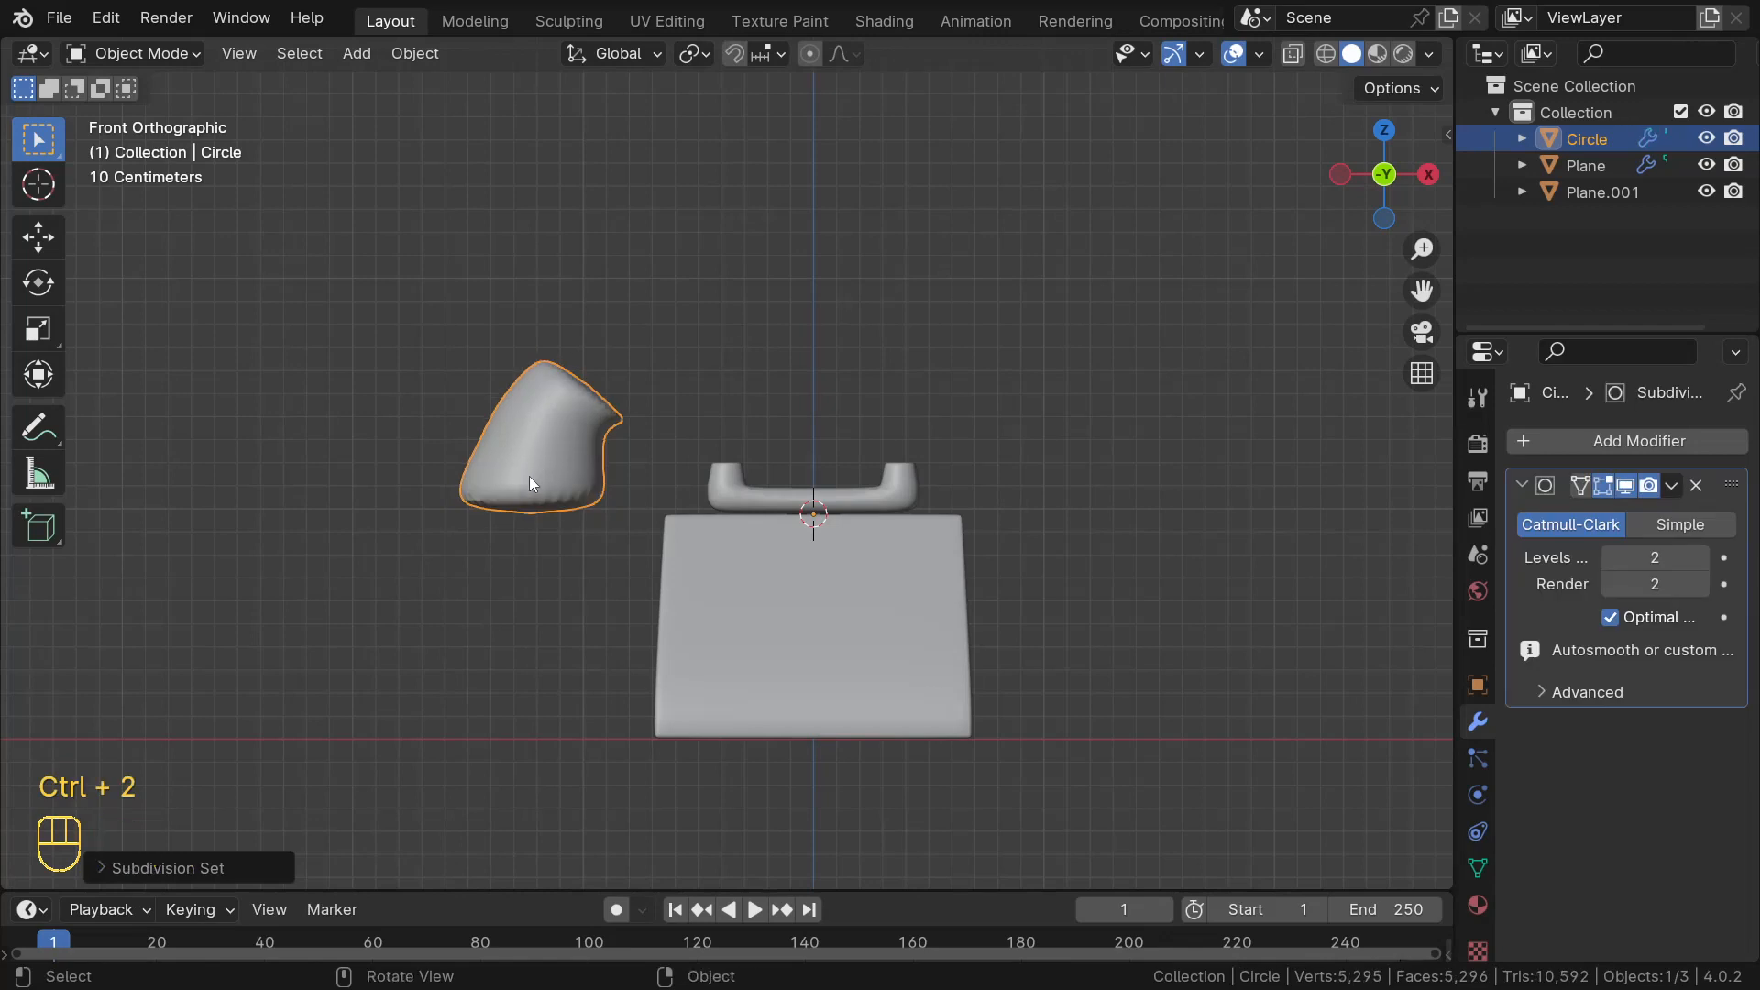
# - Add a supporting edge loop around the handset piece and slide it close to its bottom rim
pyautogui.press('Tab')
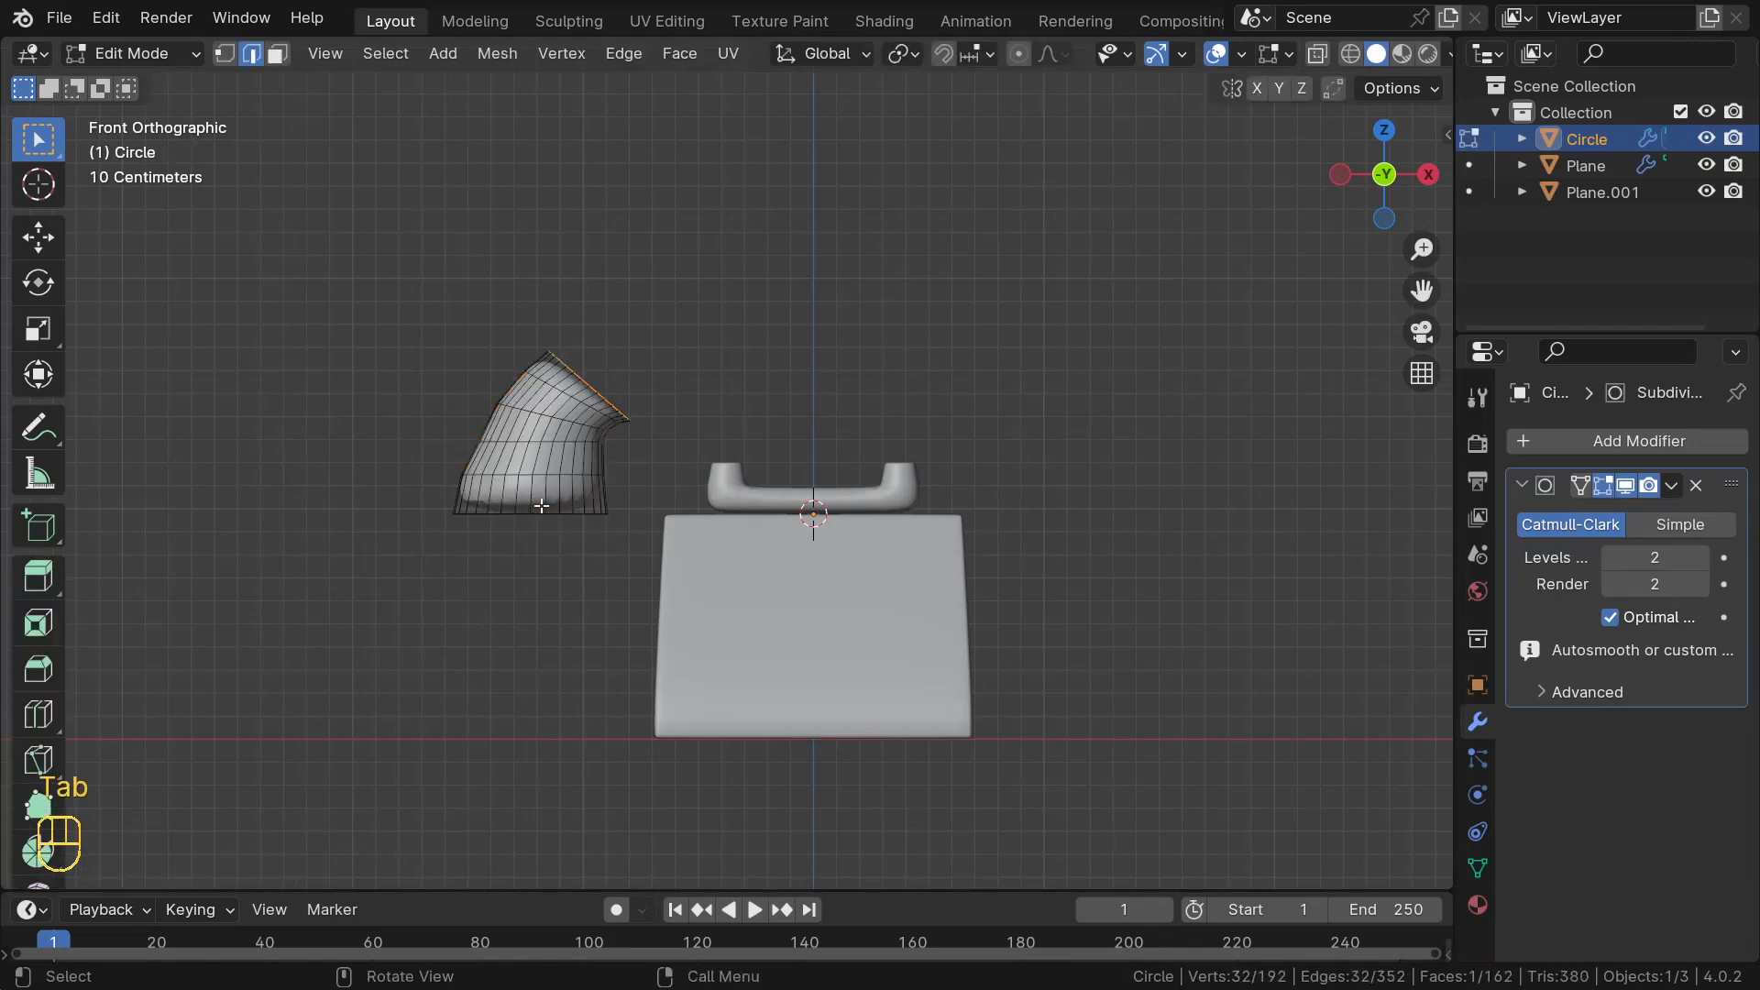
pyautogui.scroll(1, 536, 507)
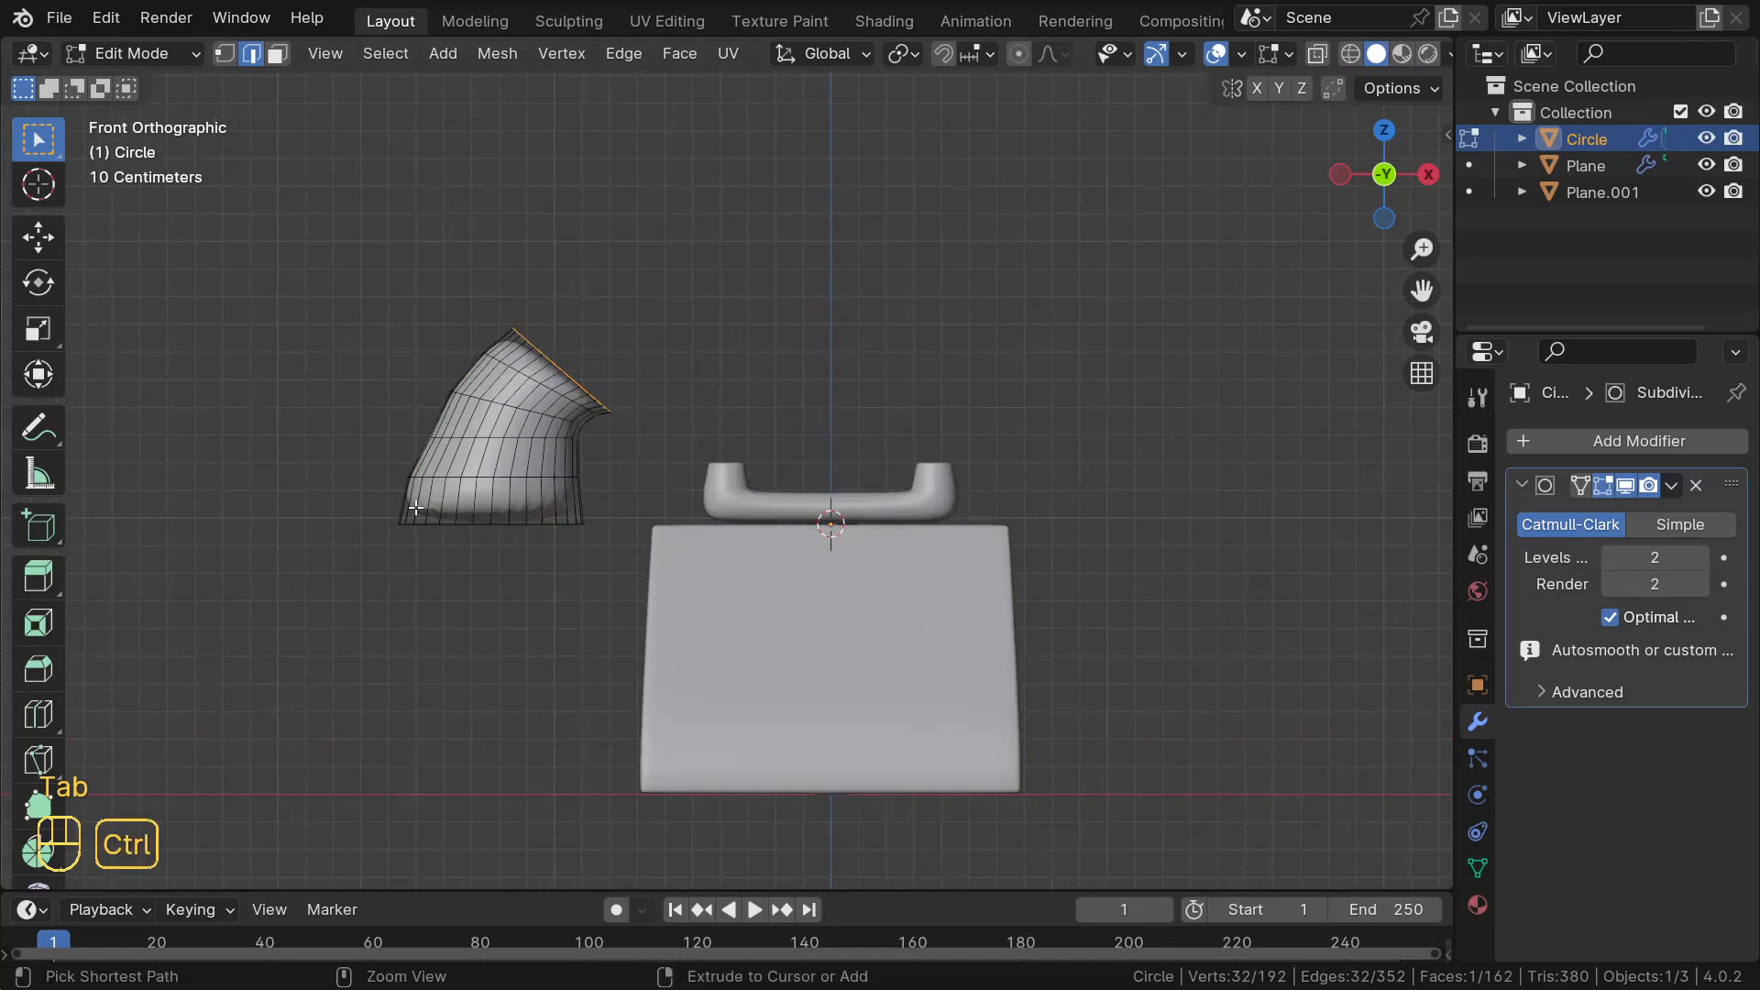
pyautogui.hotkey('ctrl', 'r')
pyautogui.click(416, 507)
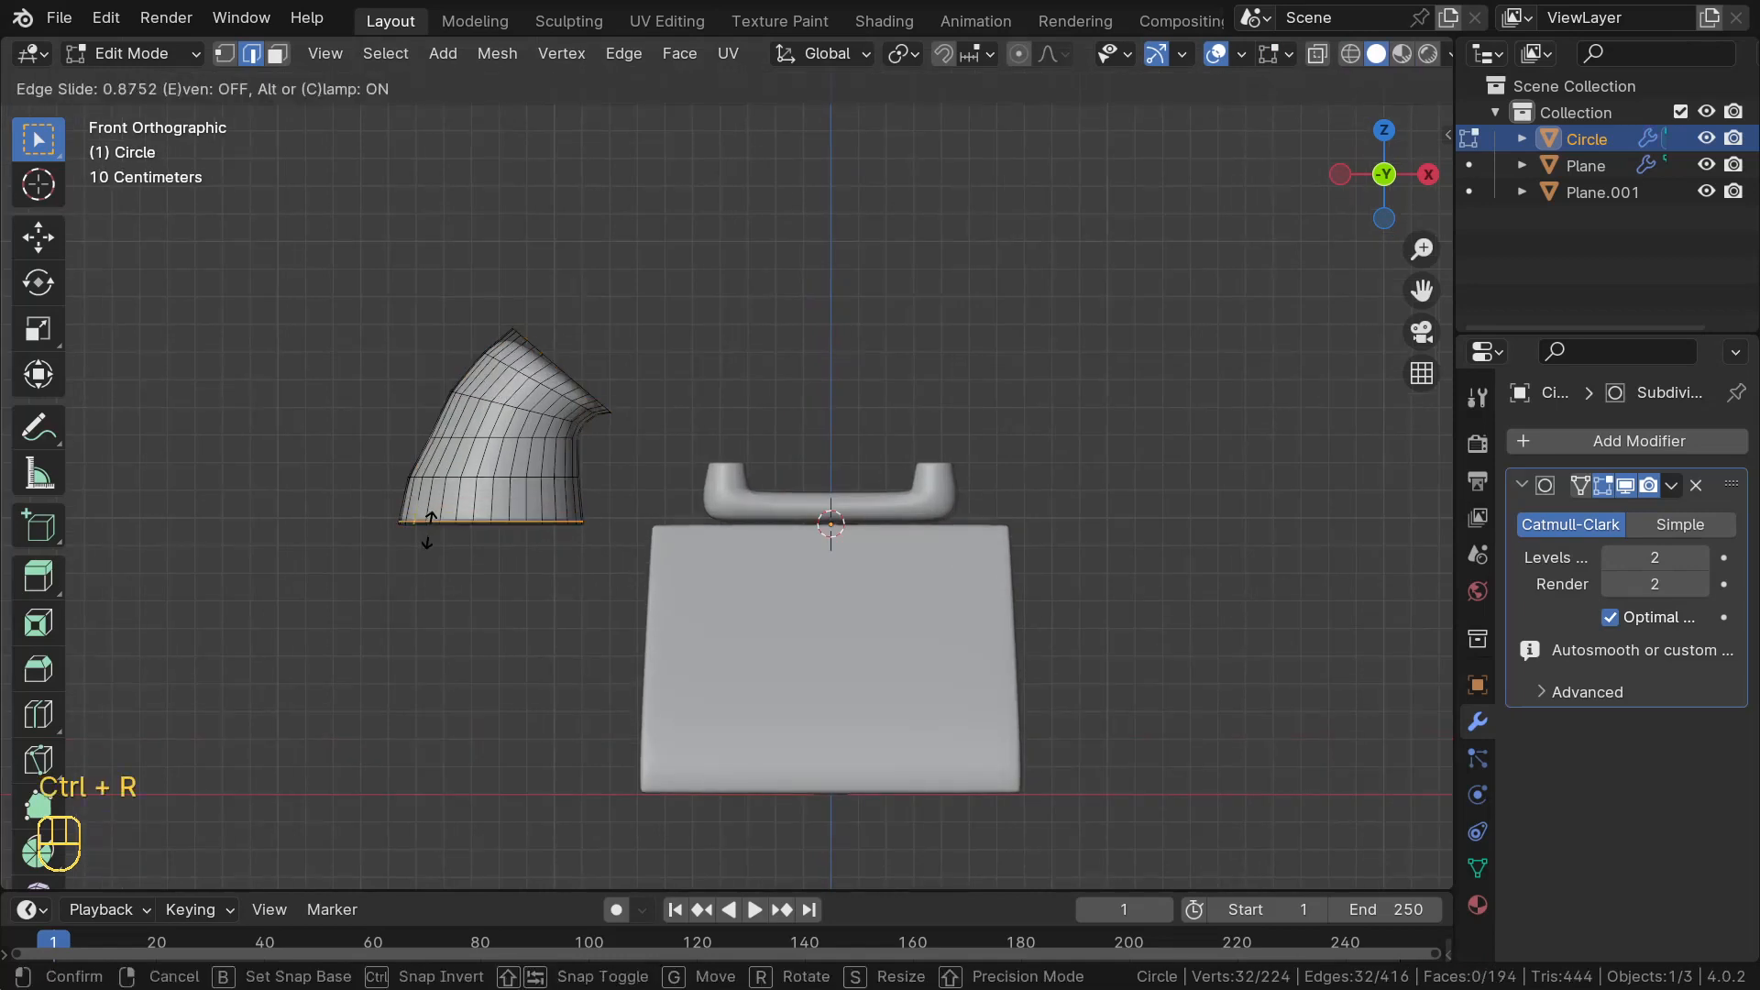
pyautogui.click(427, 528)
# - Extrude the upper end face about 0.13 m, tilt it further towards the body, and shift it about 0.03 m along X and -0.04 m along Z
pyautogui.moveTo(427, 527); pyautogui.dragTo(496, 475, button='middle')
pyautogui.press('3')
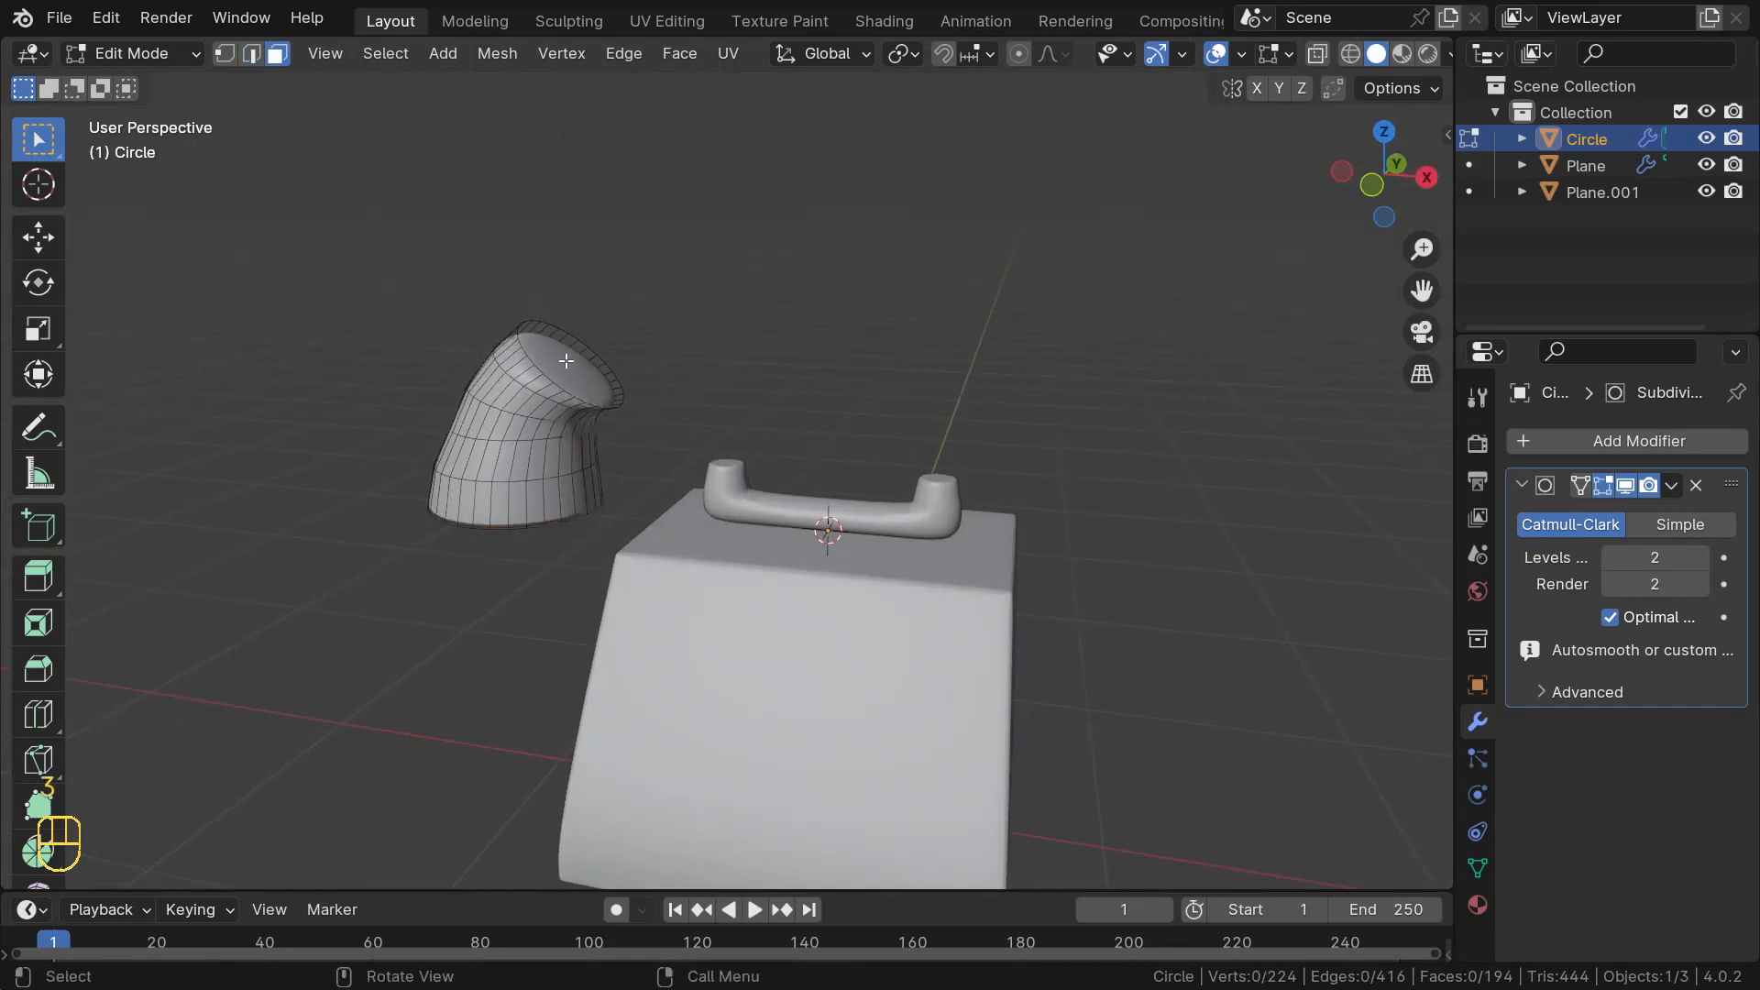
pyautogui.click(566, 362)
pyautogui.moveTo(567, 361); pyautogui.dragTo(608, 334, button='middle')
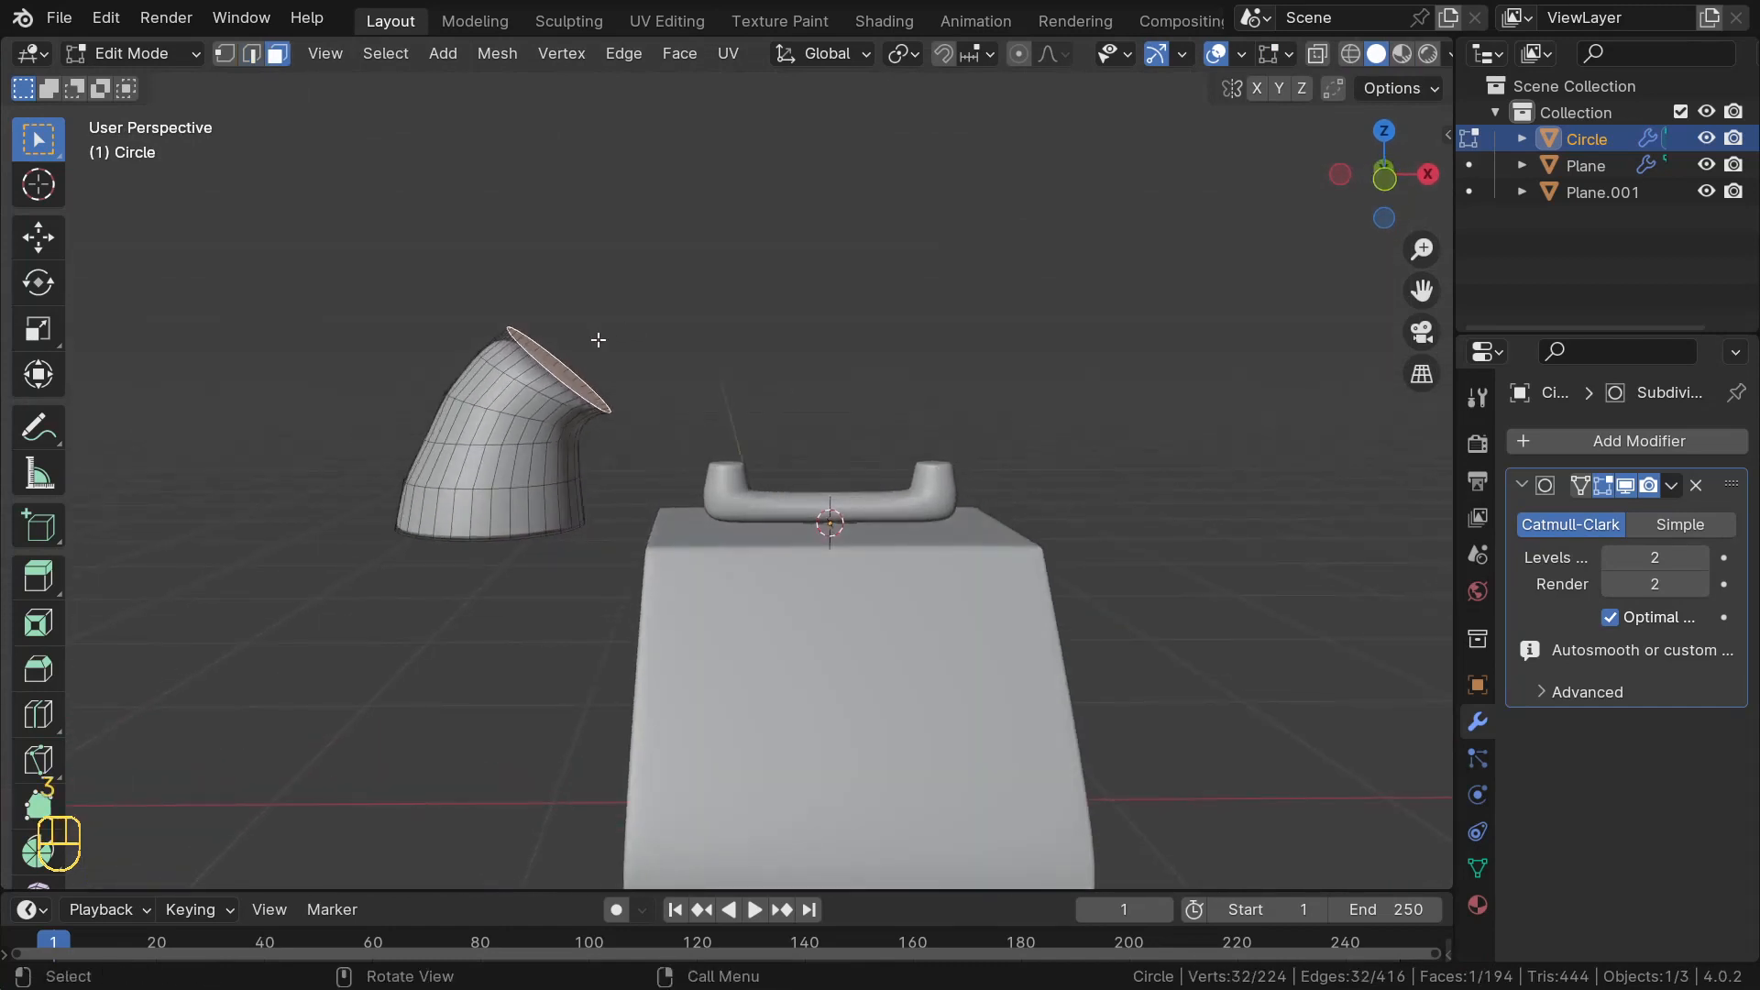
pyautogui.press('KP_1')
pyautogui.scroll(3, 594, 336)
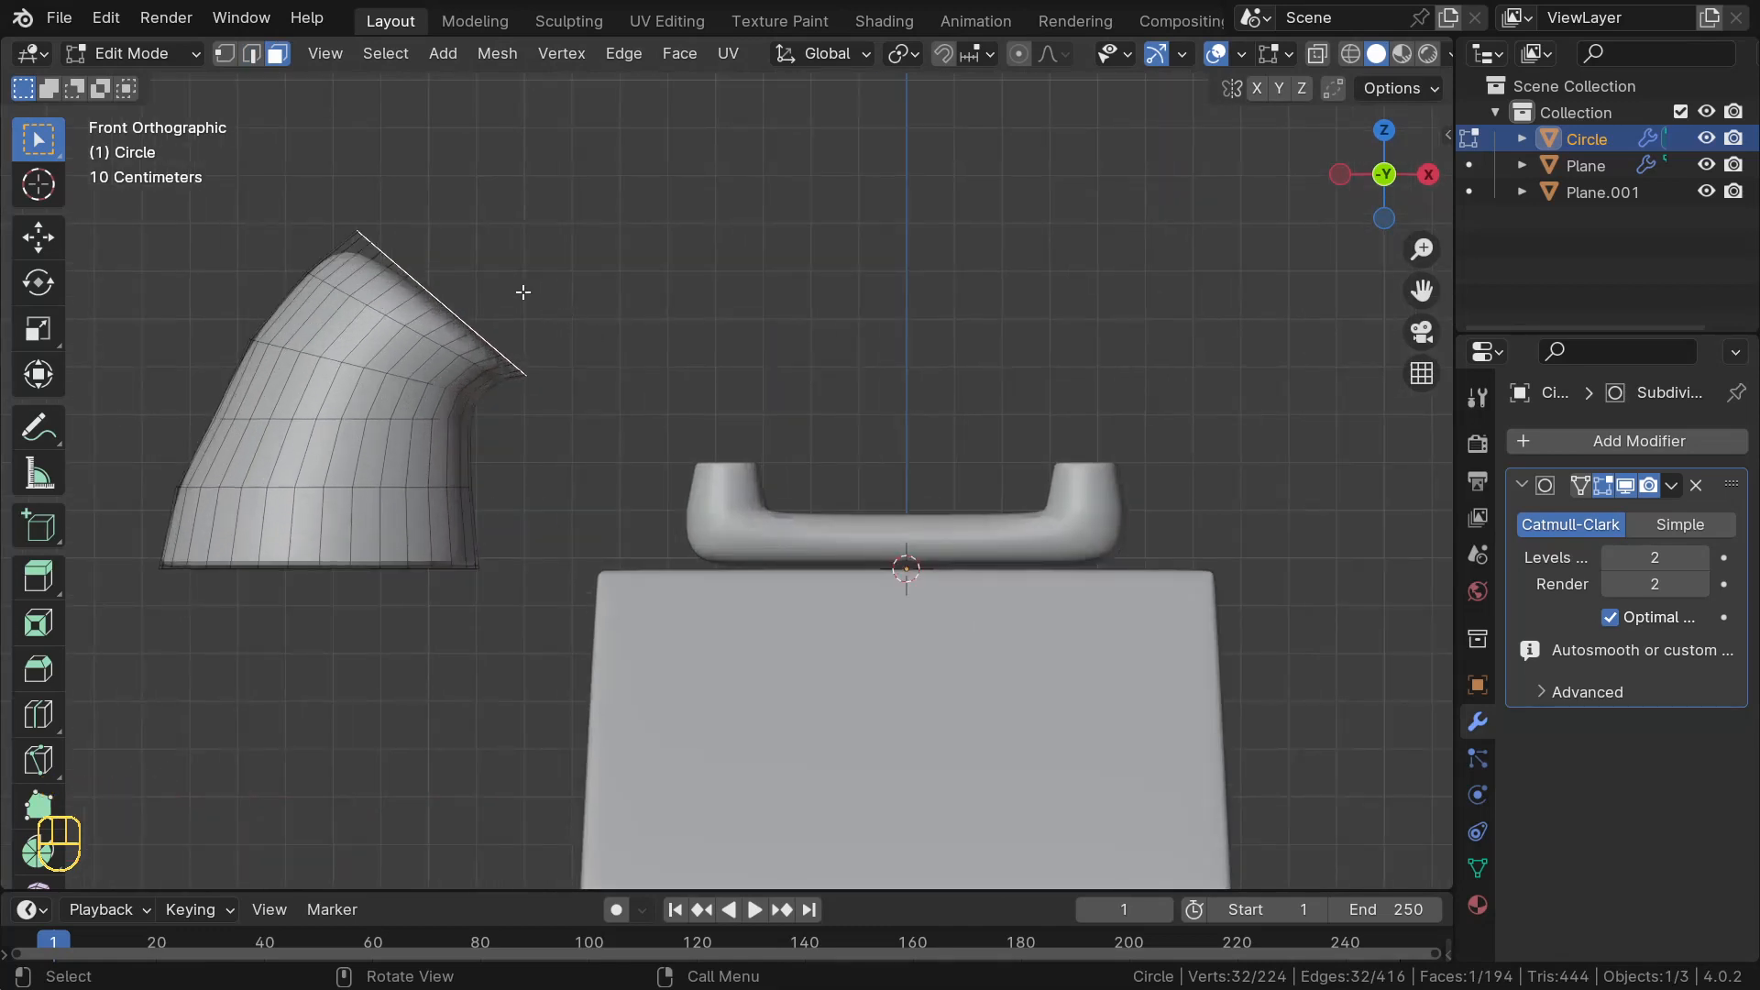
pyautogui.press('e')
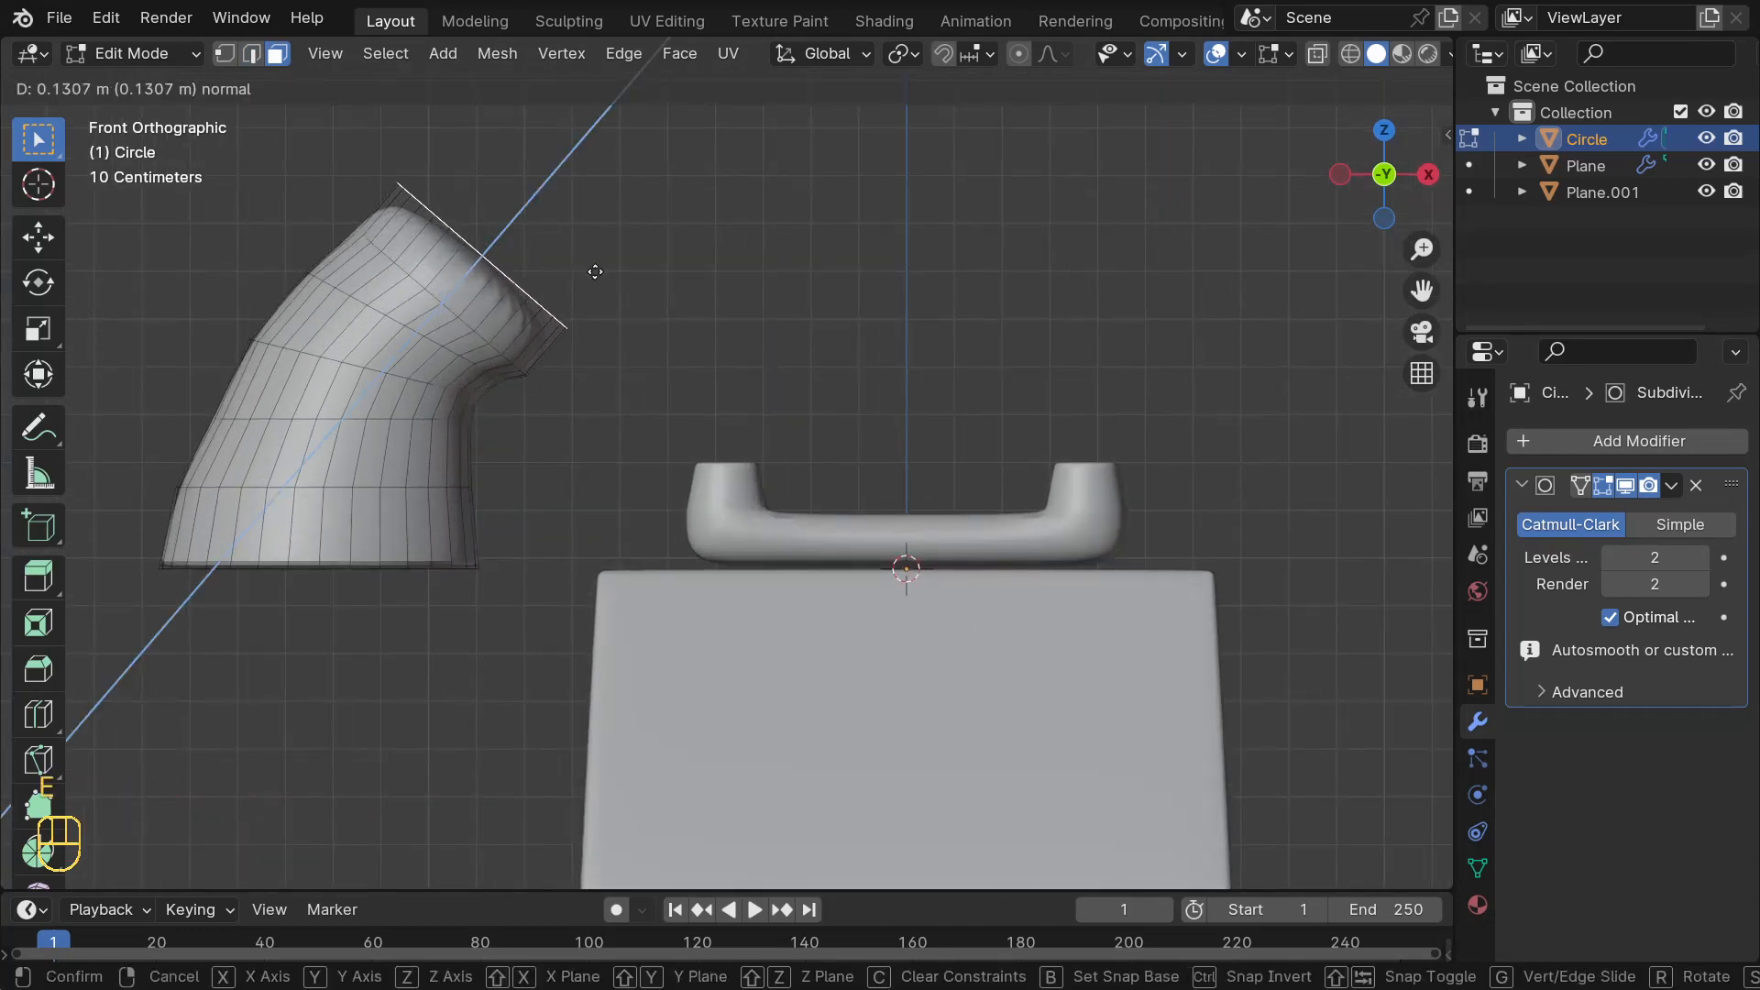
pyautogui.click(596, 273)
pyautogui.press('r')
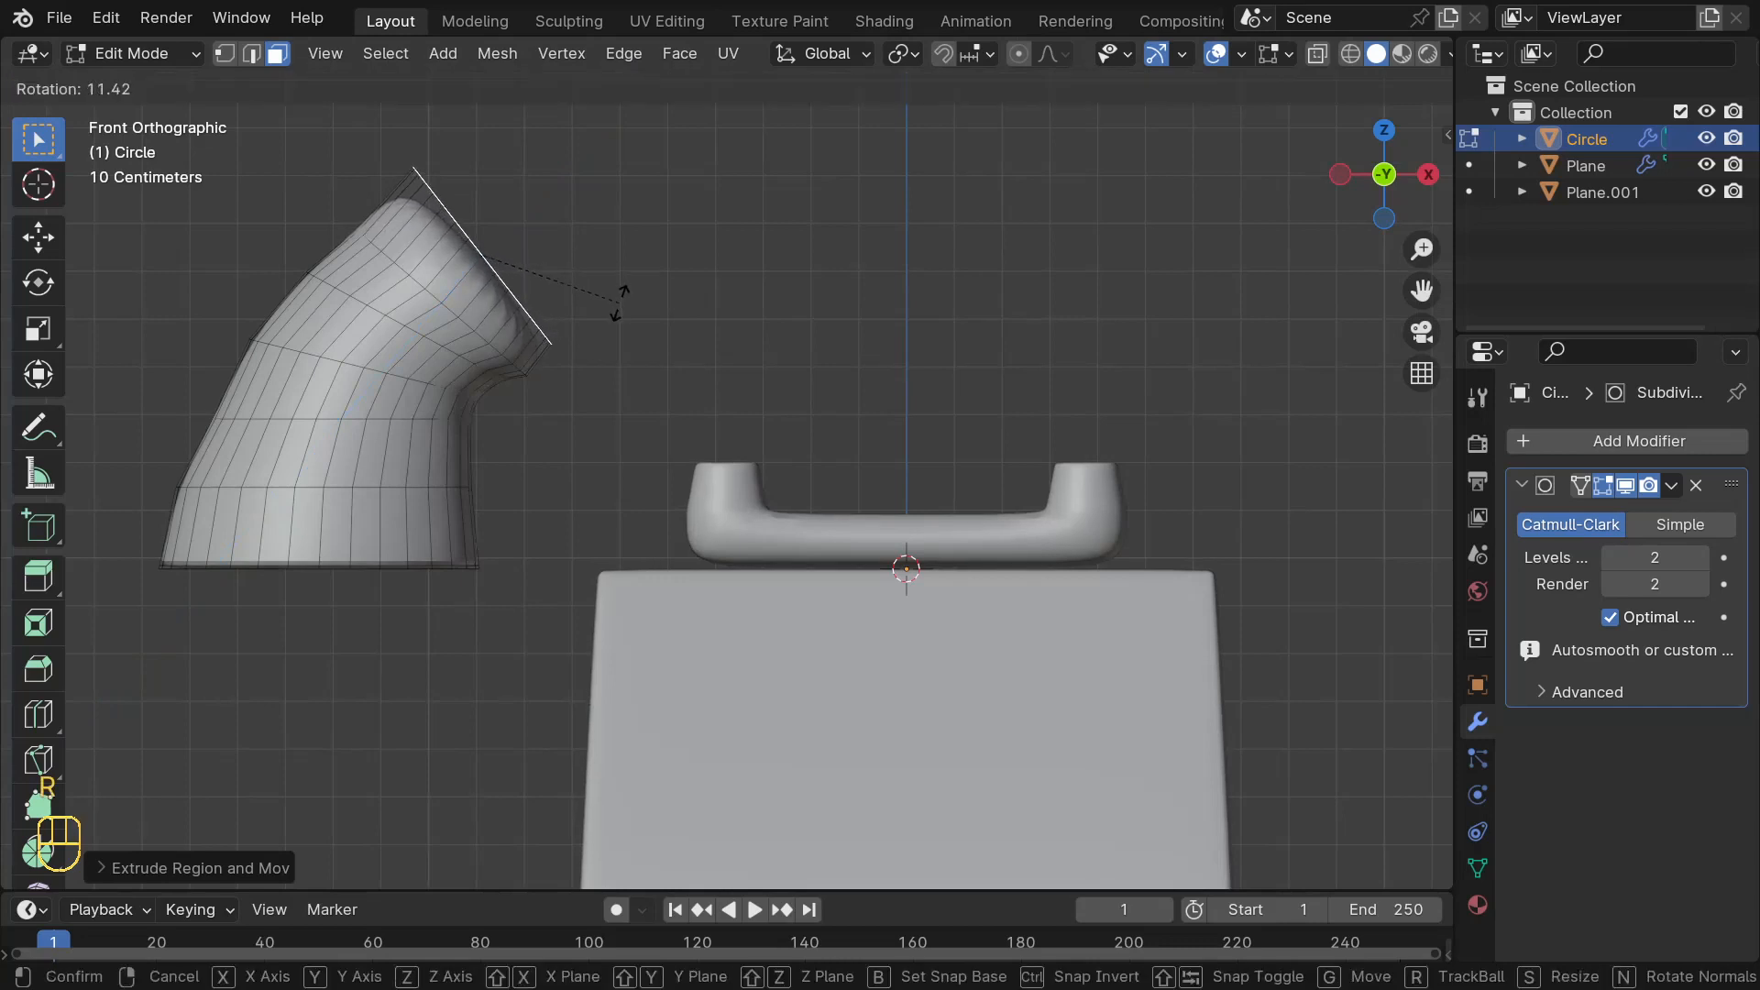
pyautogui.click(615, 297)
pyautogui.press('g')
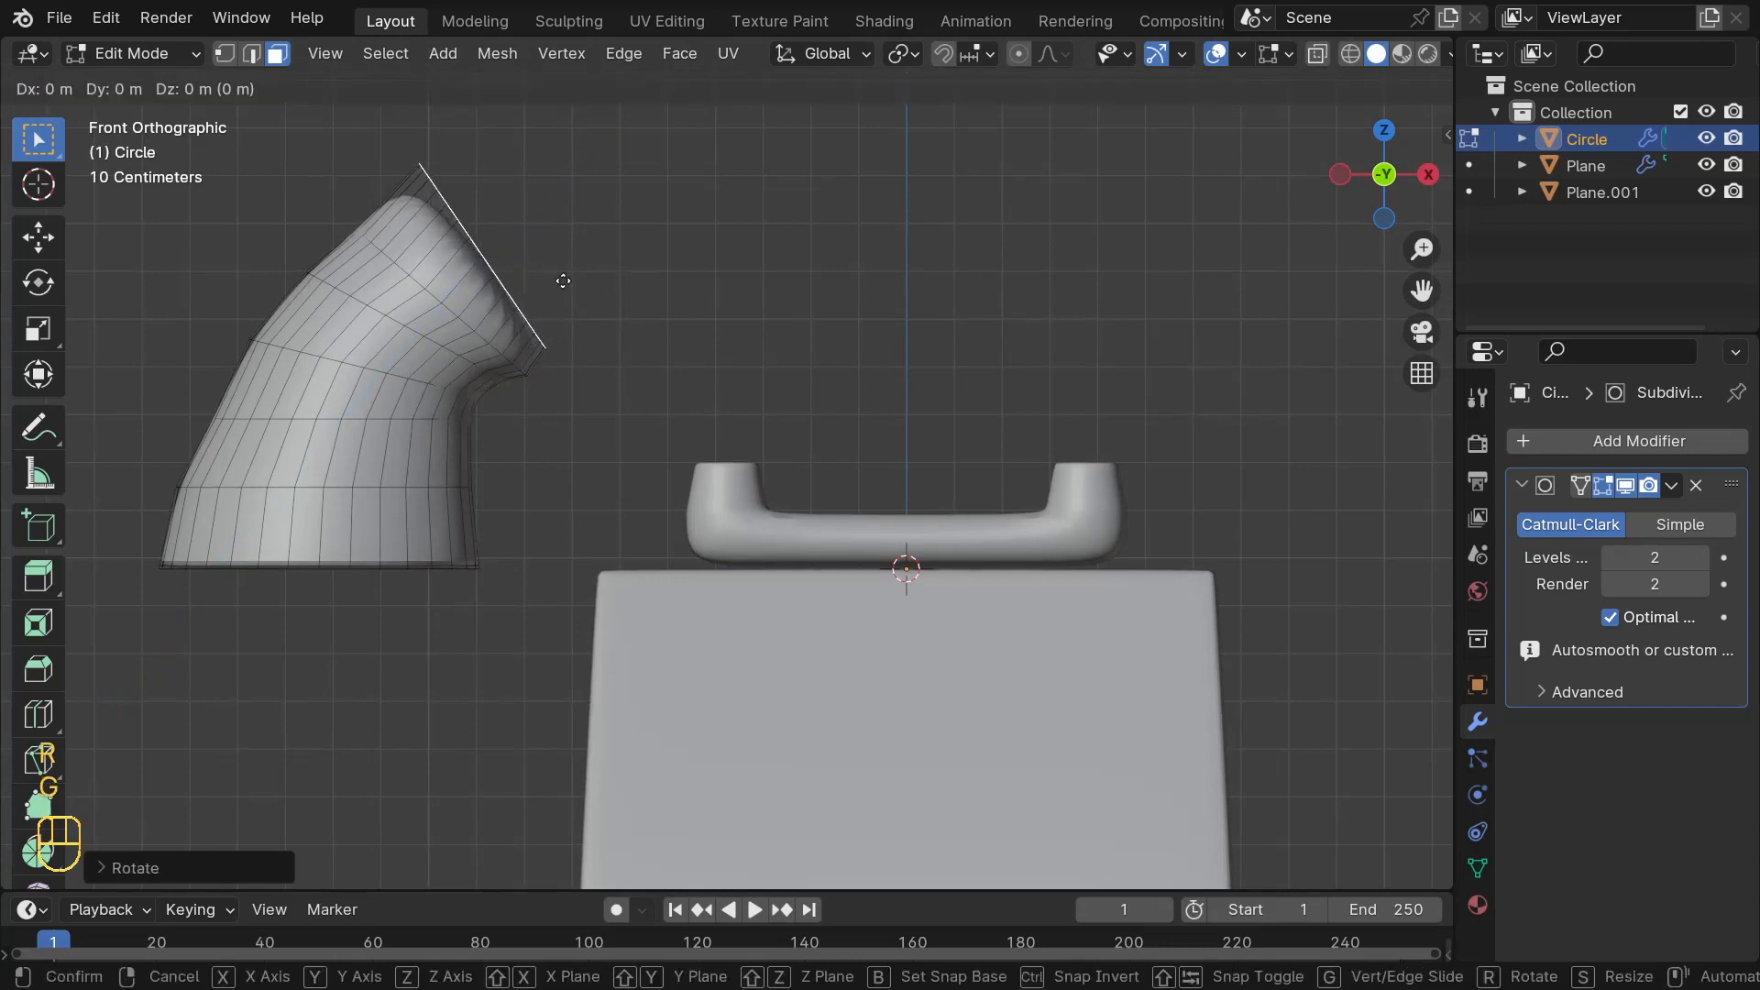
pyautogui.press('shift')
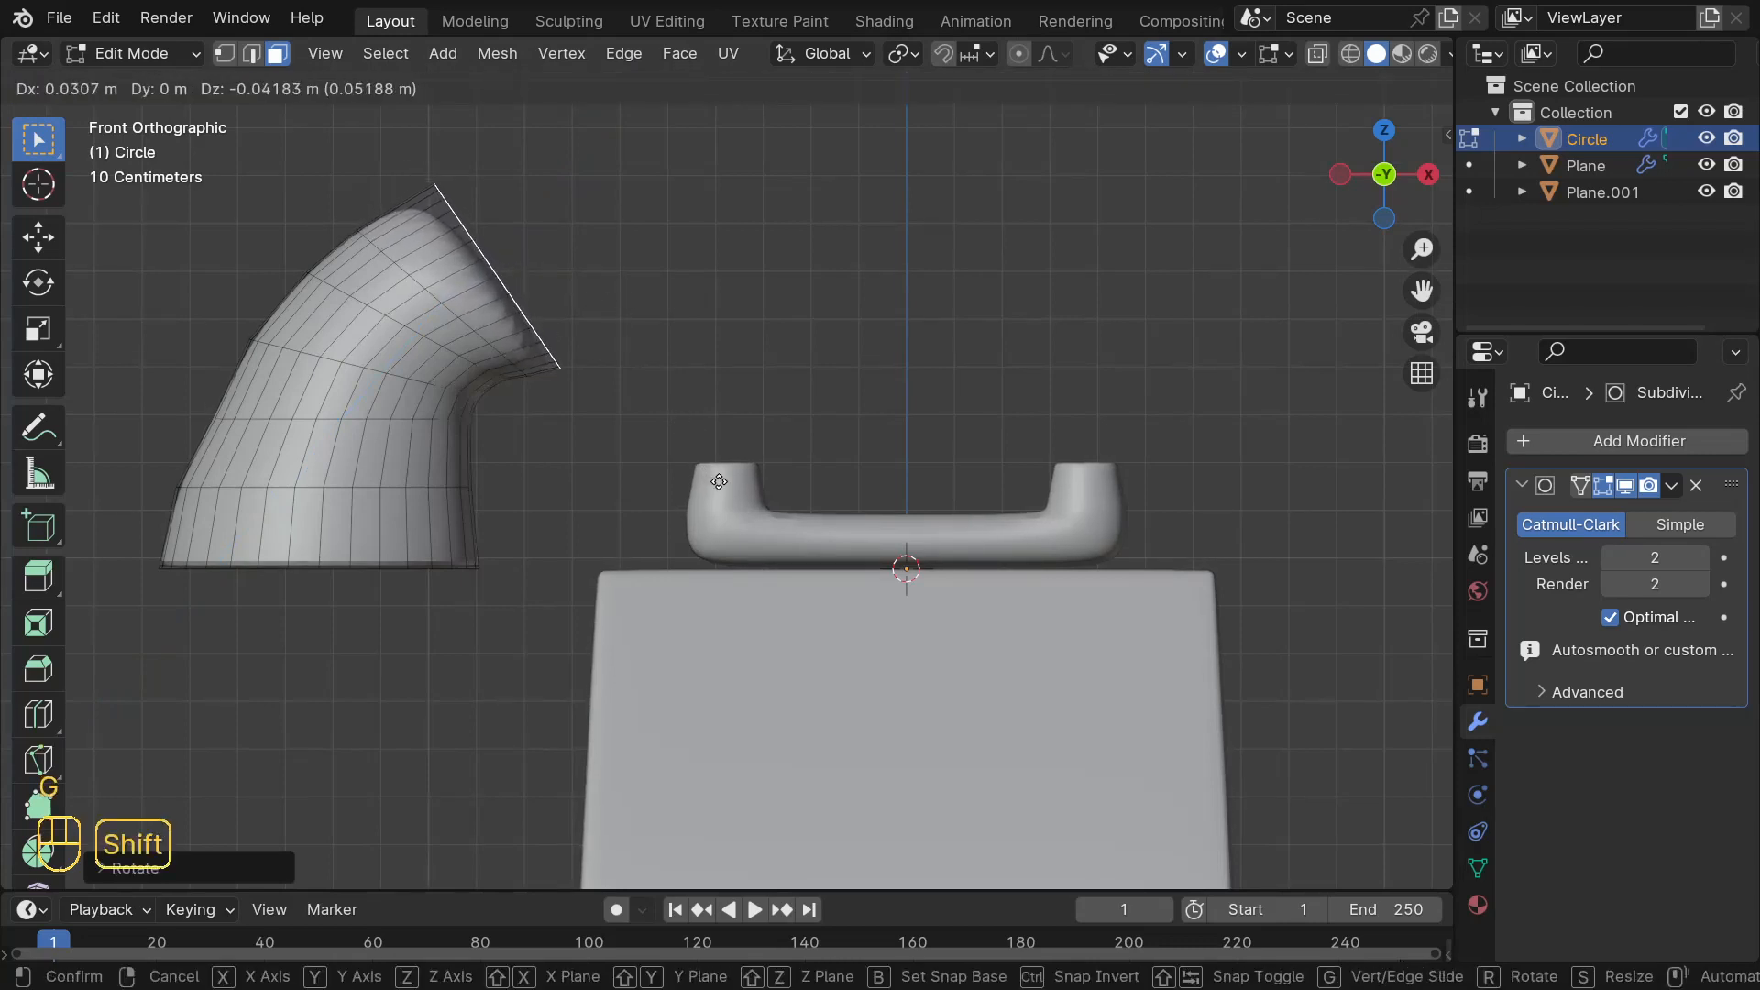
pyautogui.keyDown('shift'); pyautogui.click(725, 486); pyautogui.keyUp('shift')
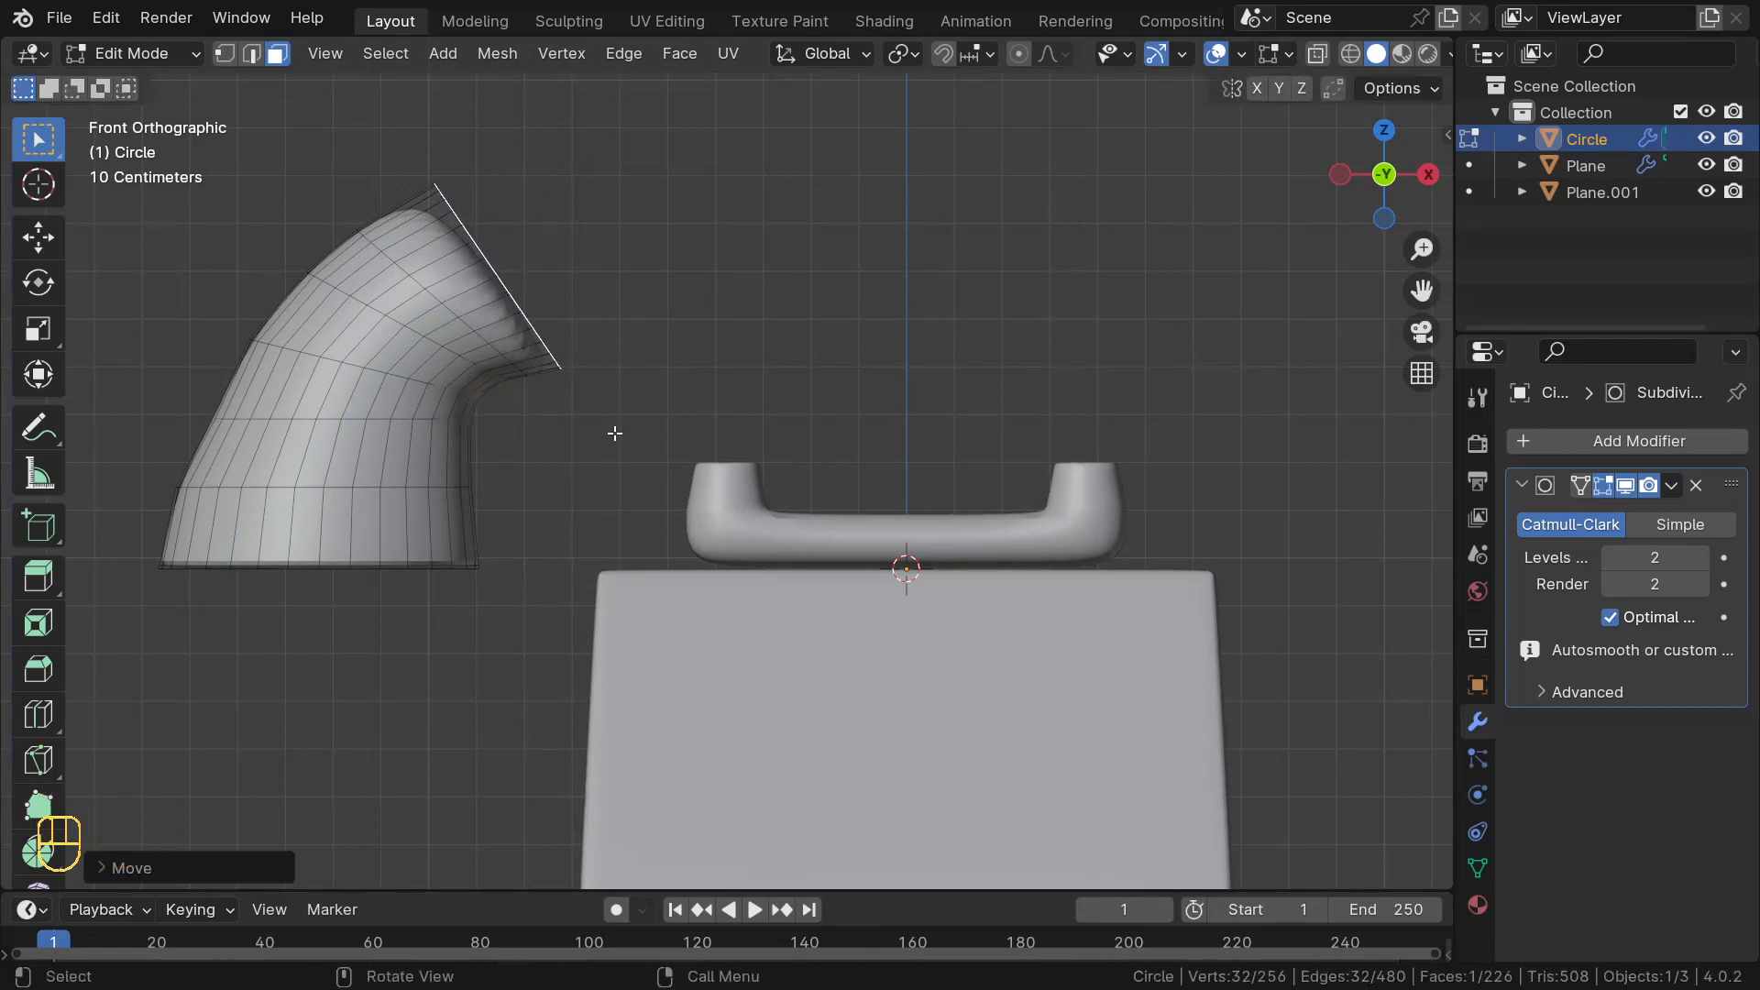
# - Extrude the end face about 0.2 m, lower it about 0.1 m, rotate it about 21° and scale it to about 0.87
pyautogui.press('e')
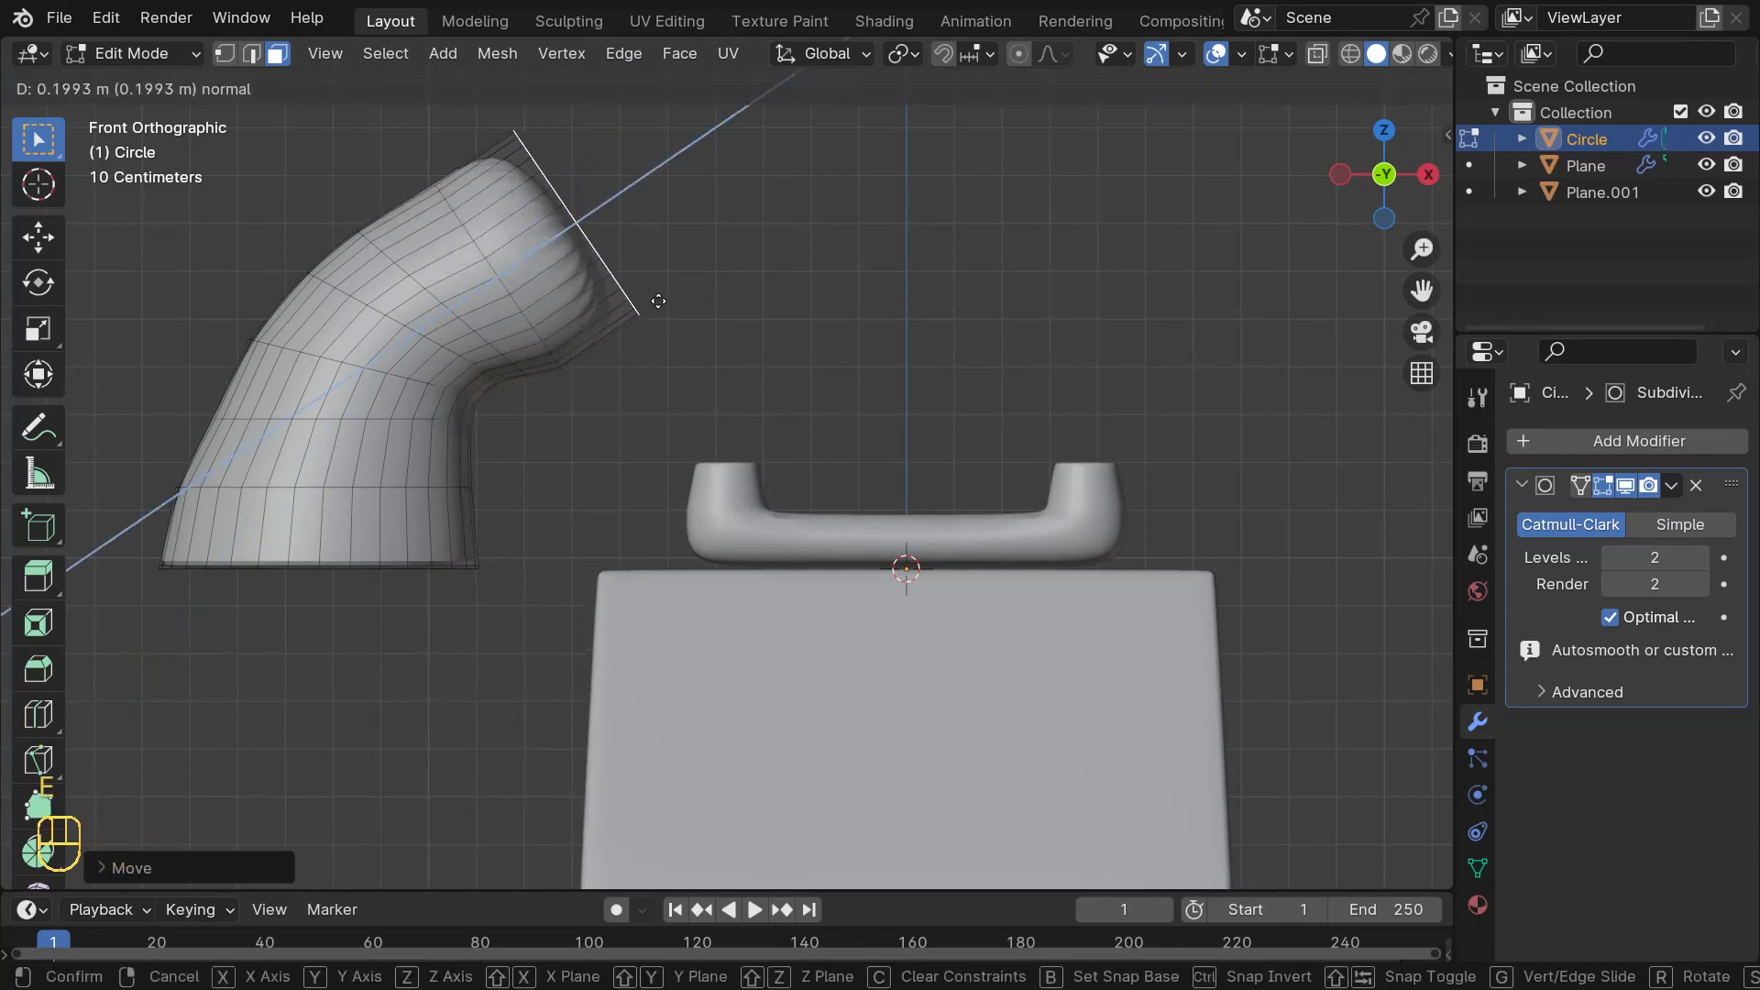
pyautogui.click(658, 300)
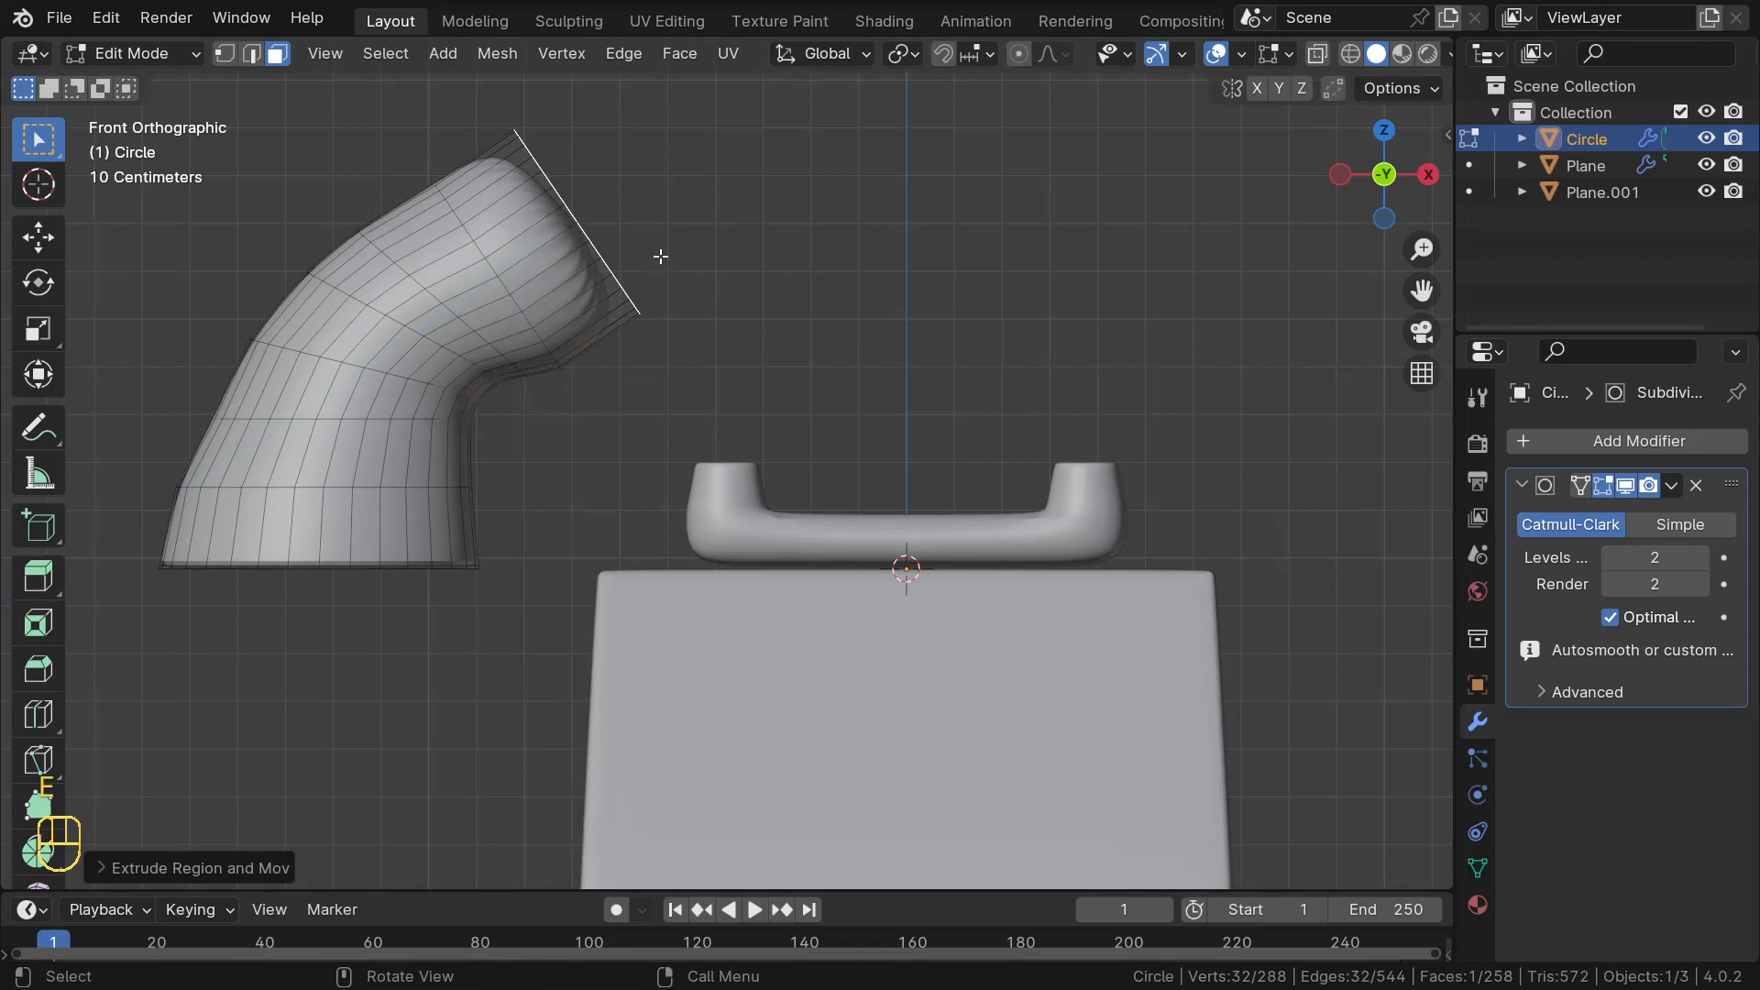
pyautogui.press('g')
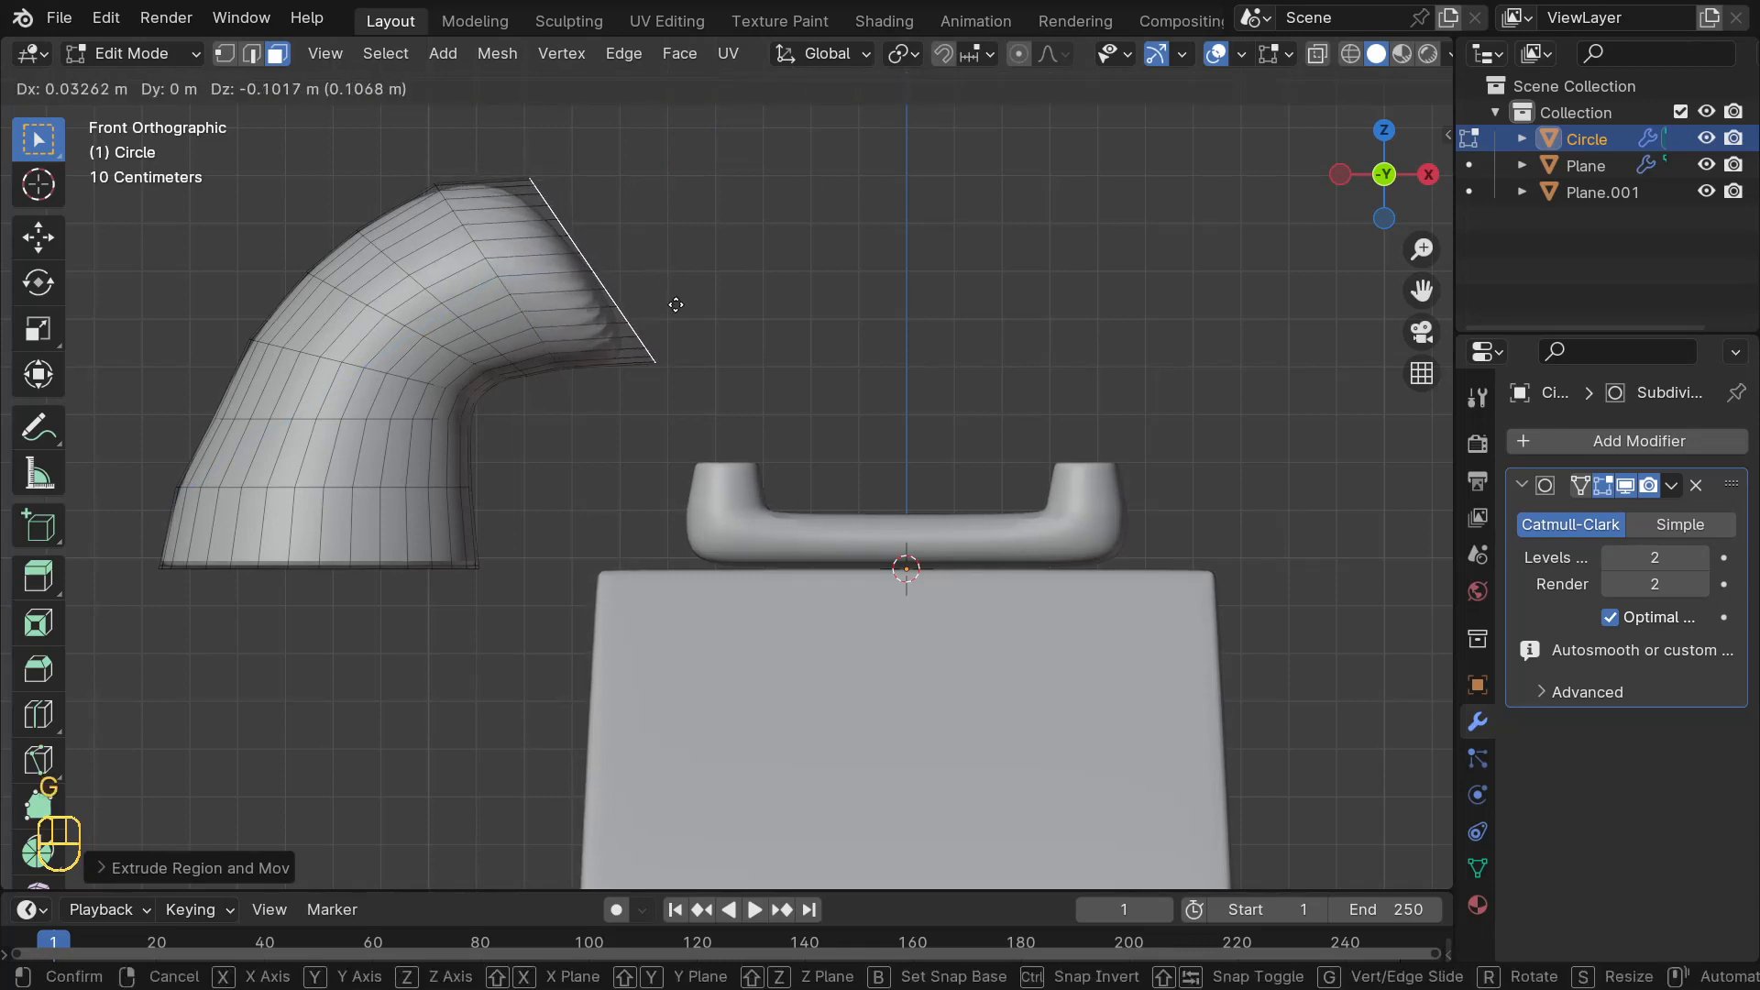
pyautogui.click(676, 304)
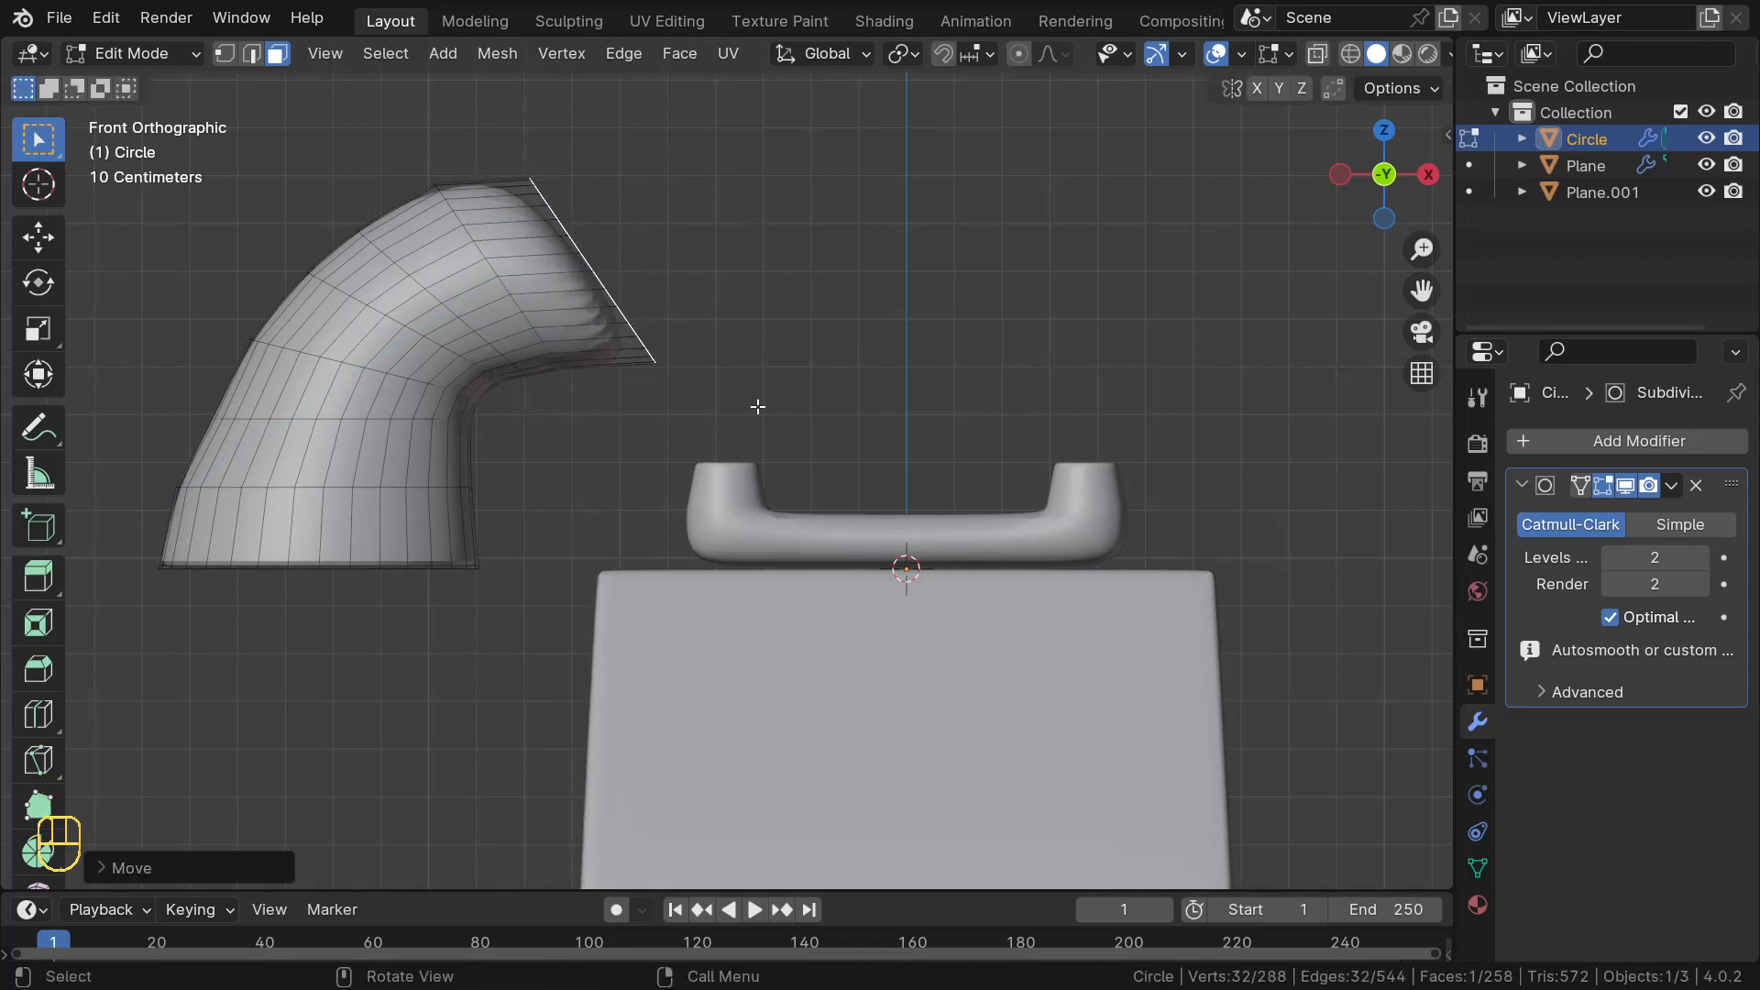
pyautogui.press('r')
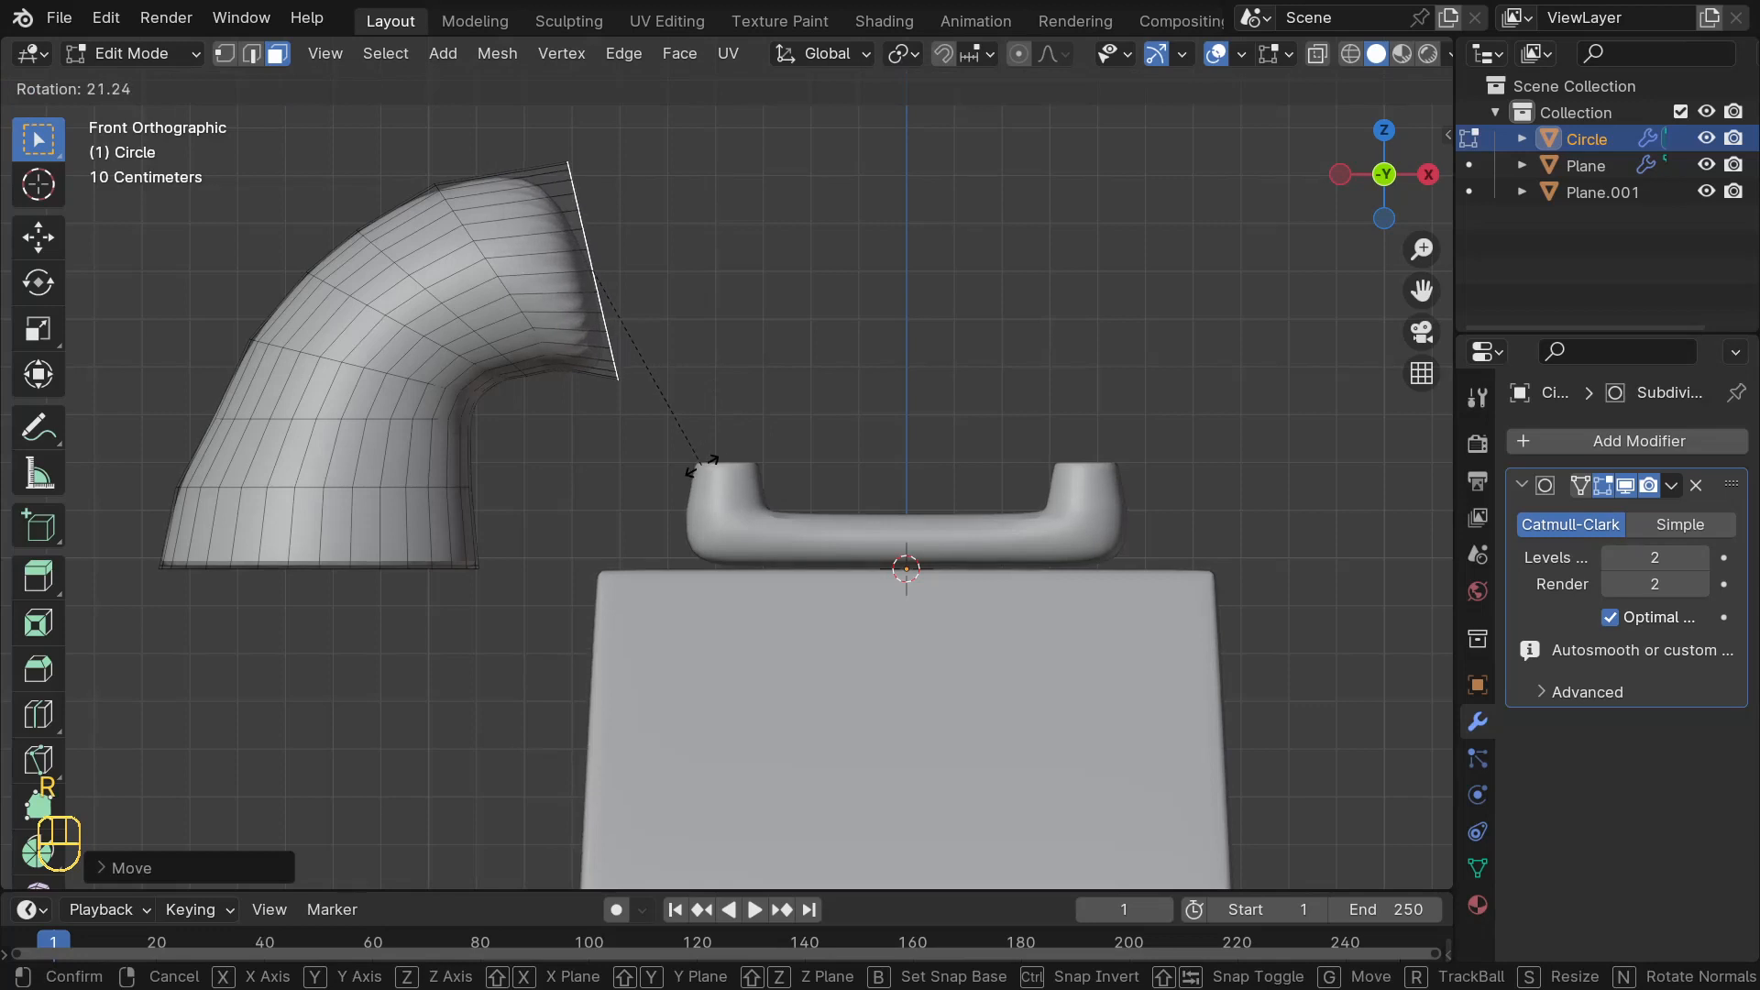
pyautogui.click(703, 466)
pyautogui.press('s')
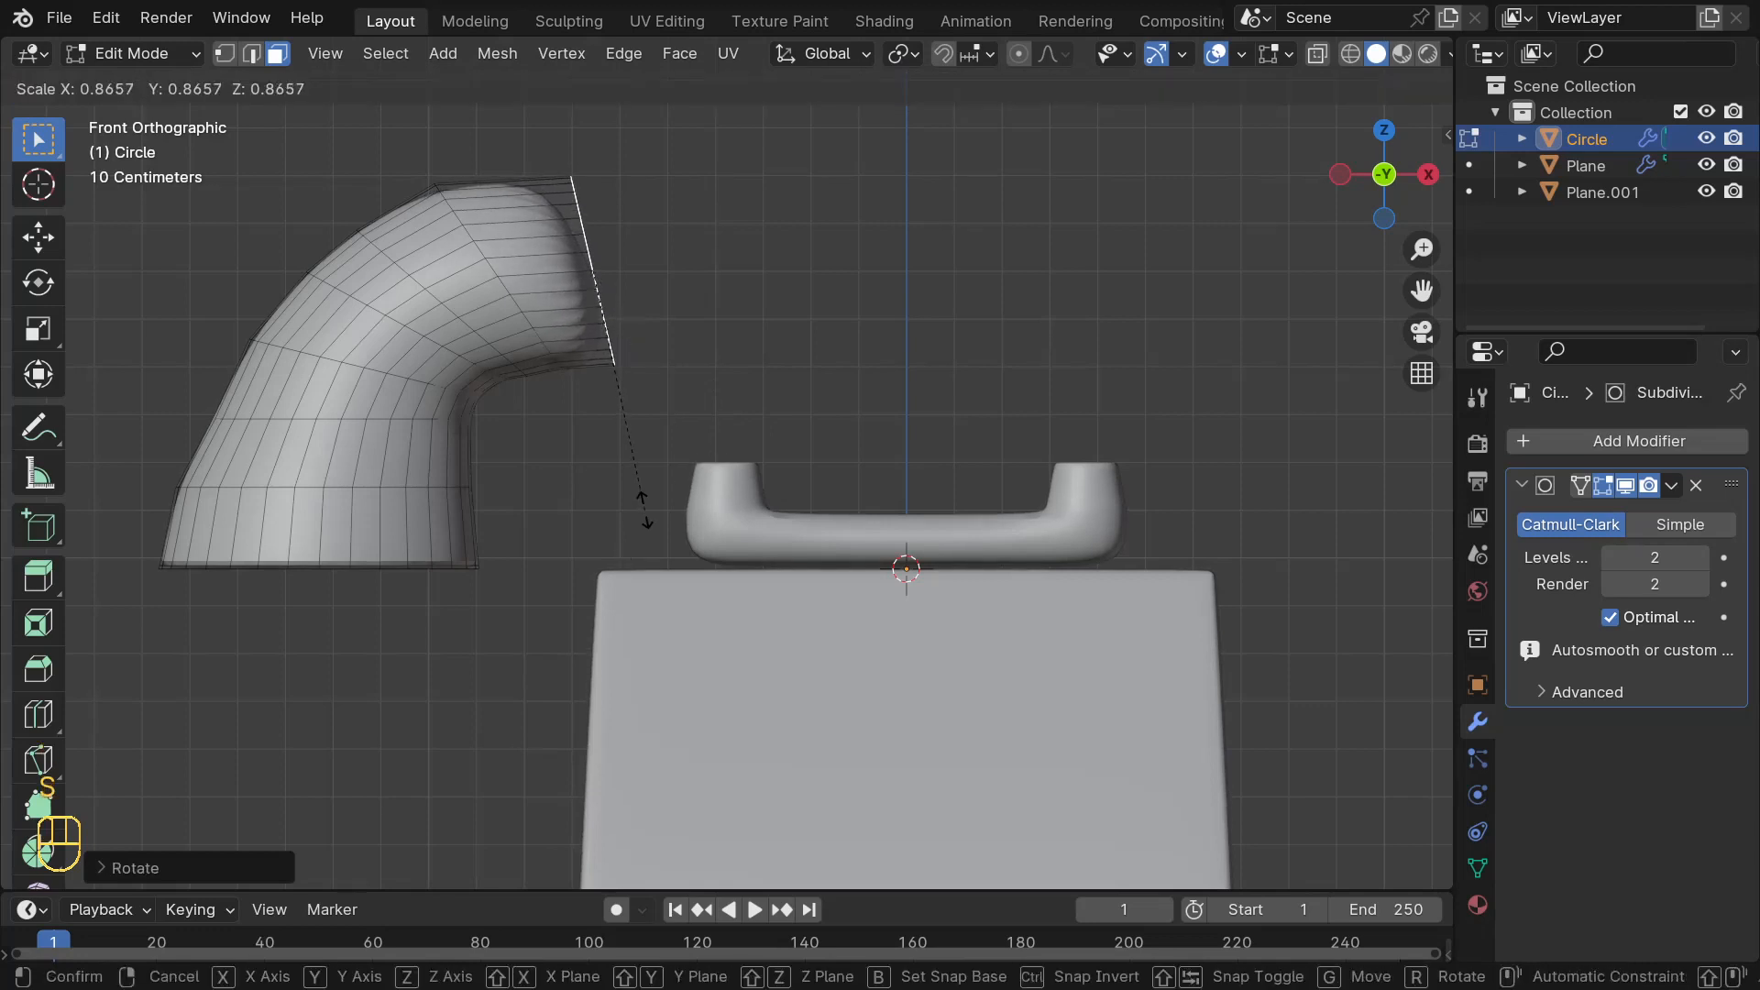
pyautogui.click(644, 505)
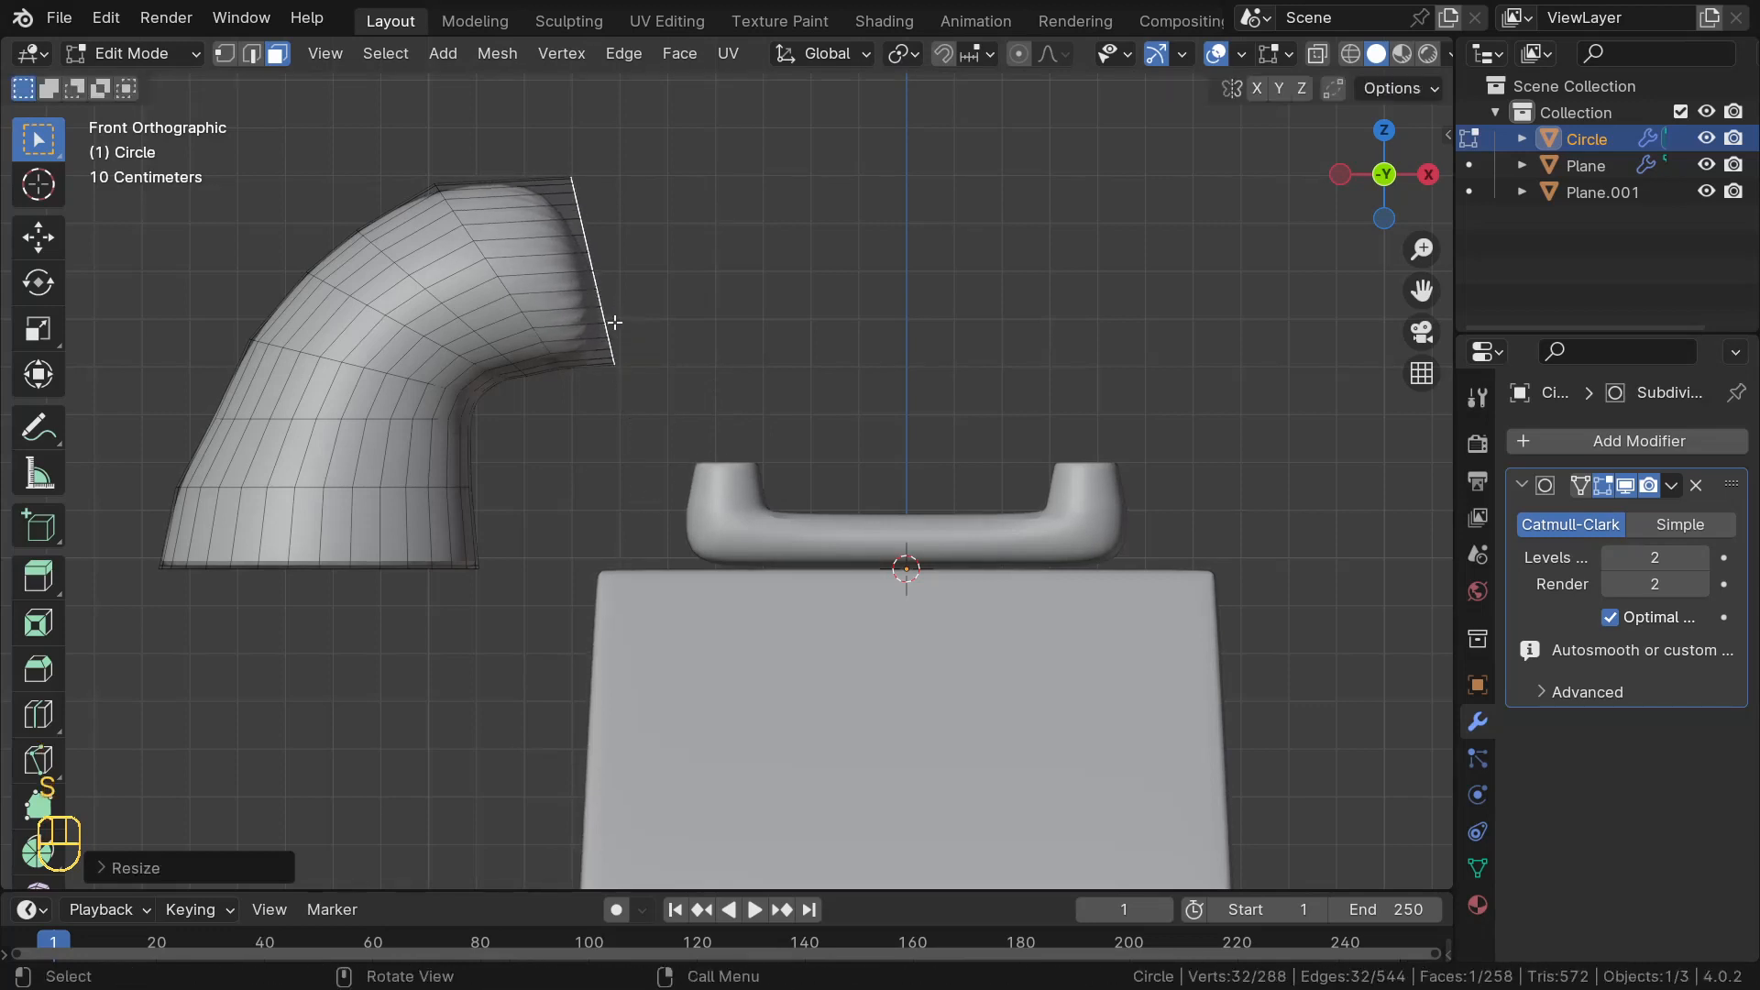
# - Extrude the end face about 0.25 m towards the centre and flatten it vertically by scaling to 0 along X
pyautogui.press('e')
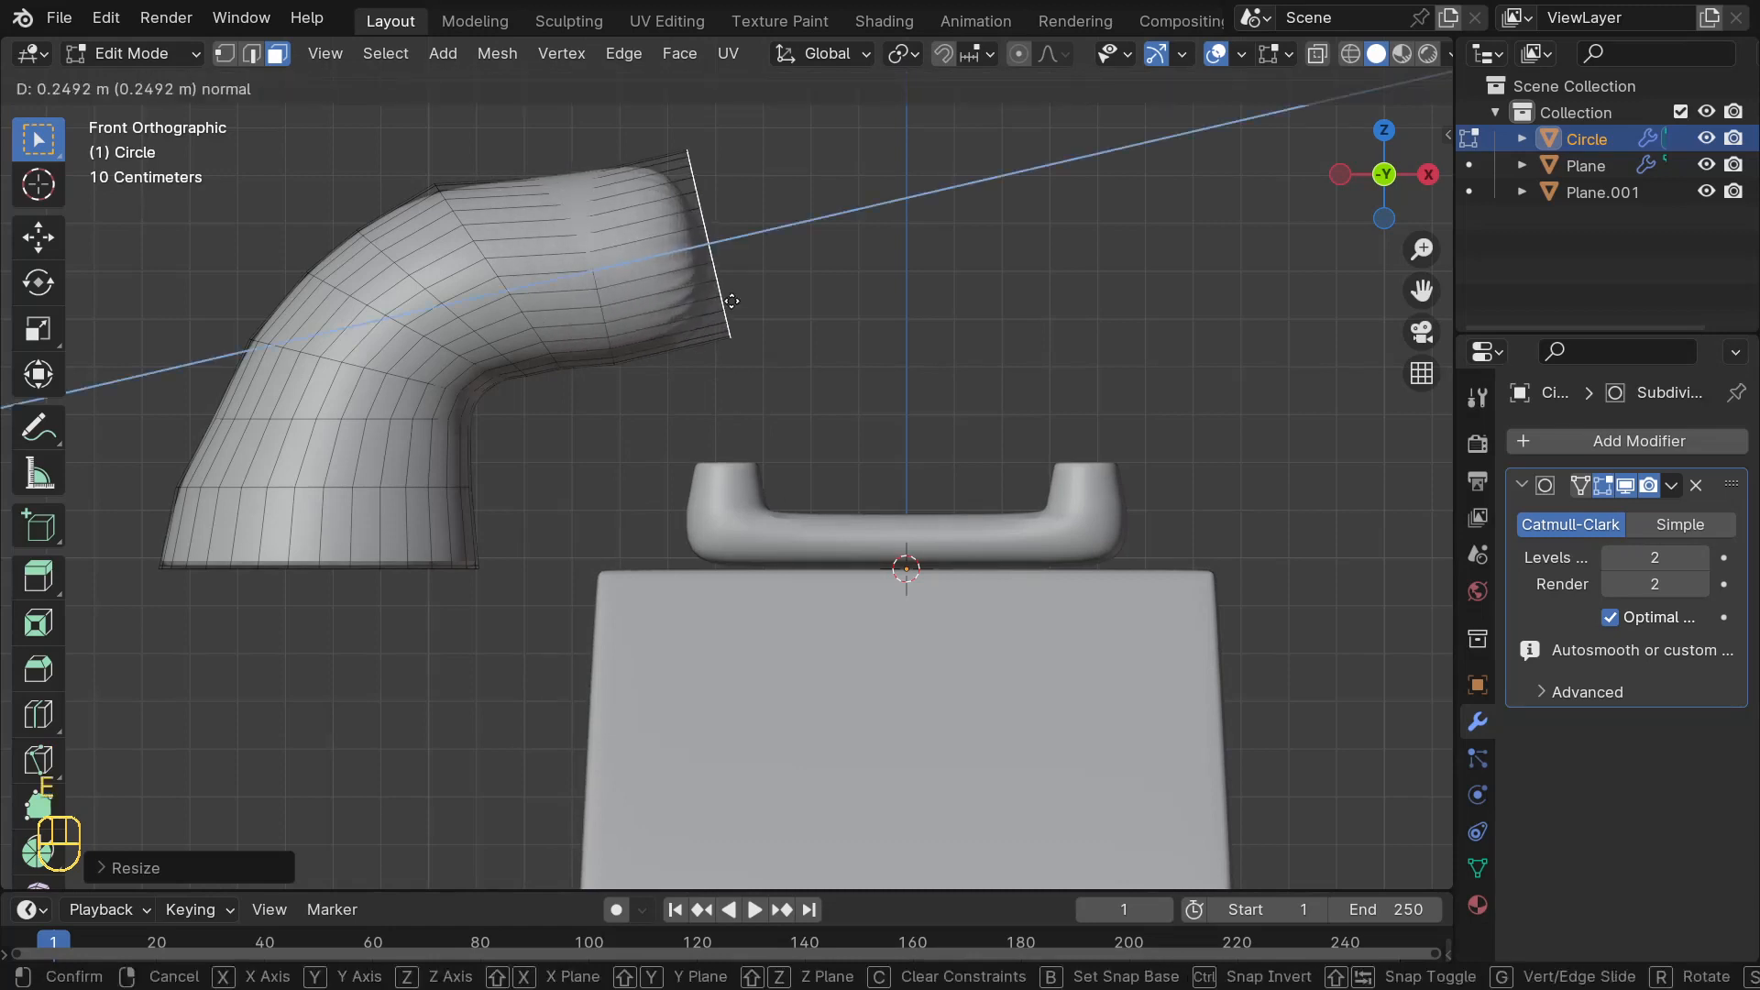
pyautogui.click(733, 301)
pyautogui.press('s')
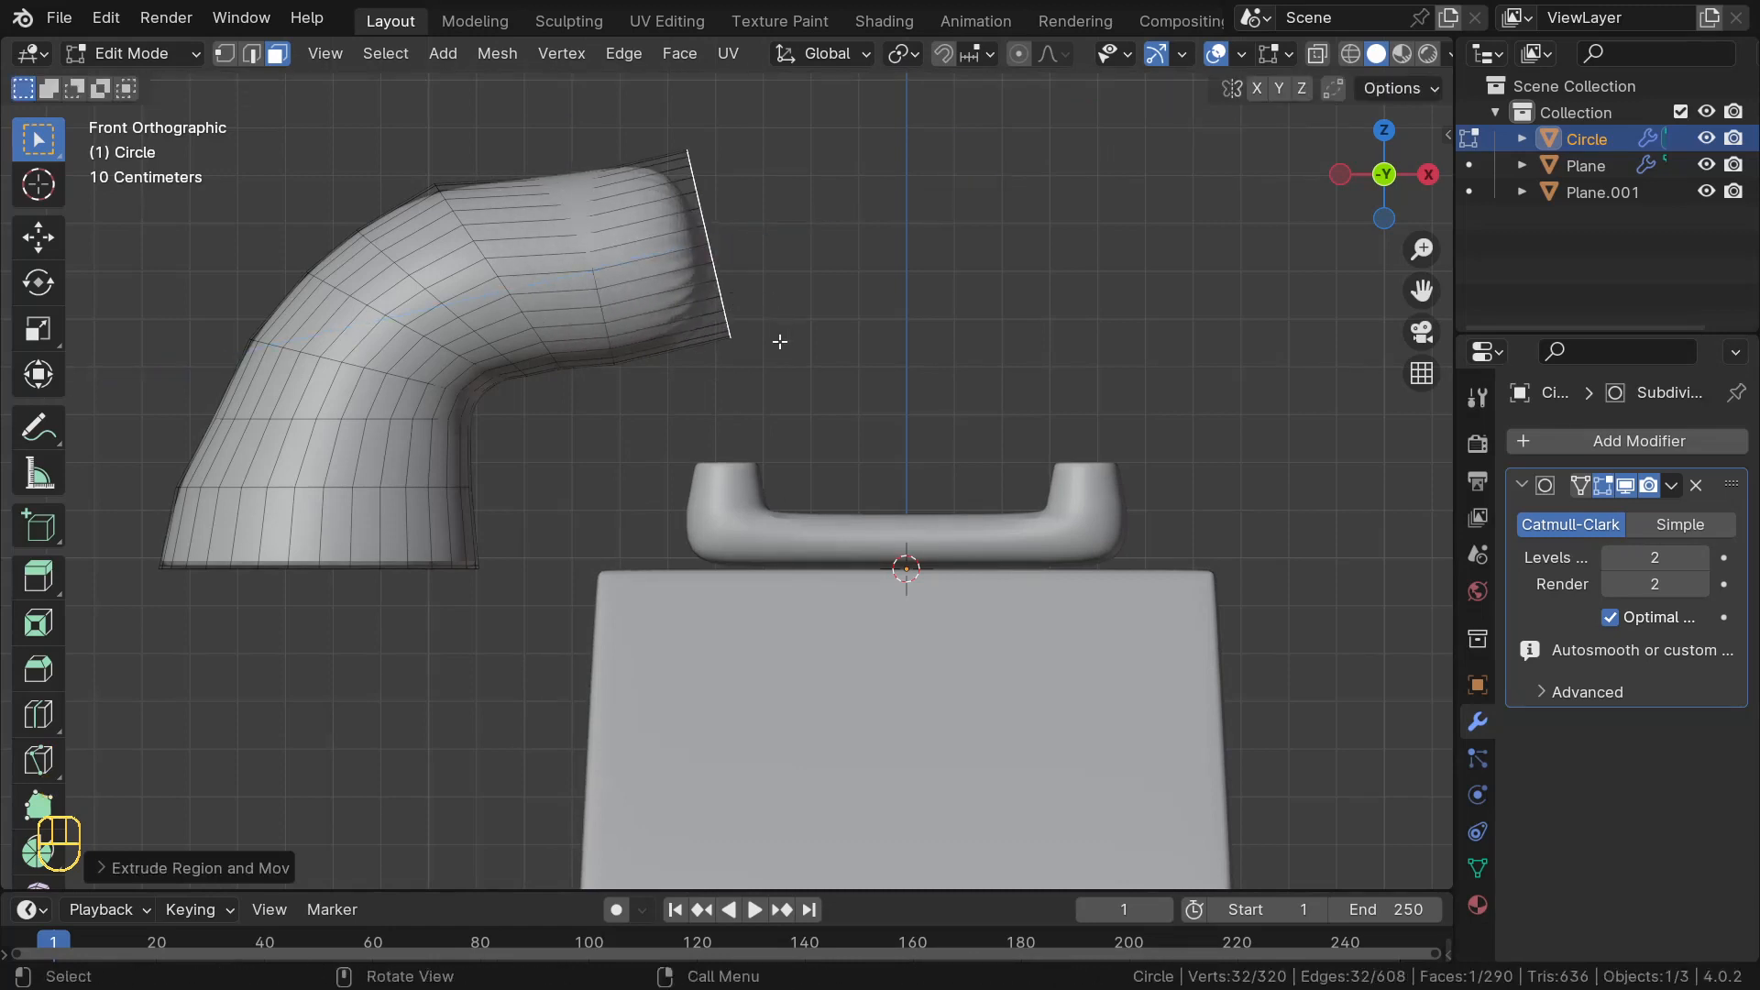
pyautogui.write('x')
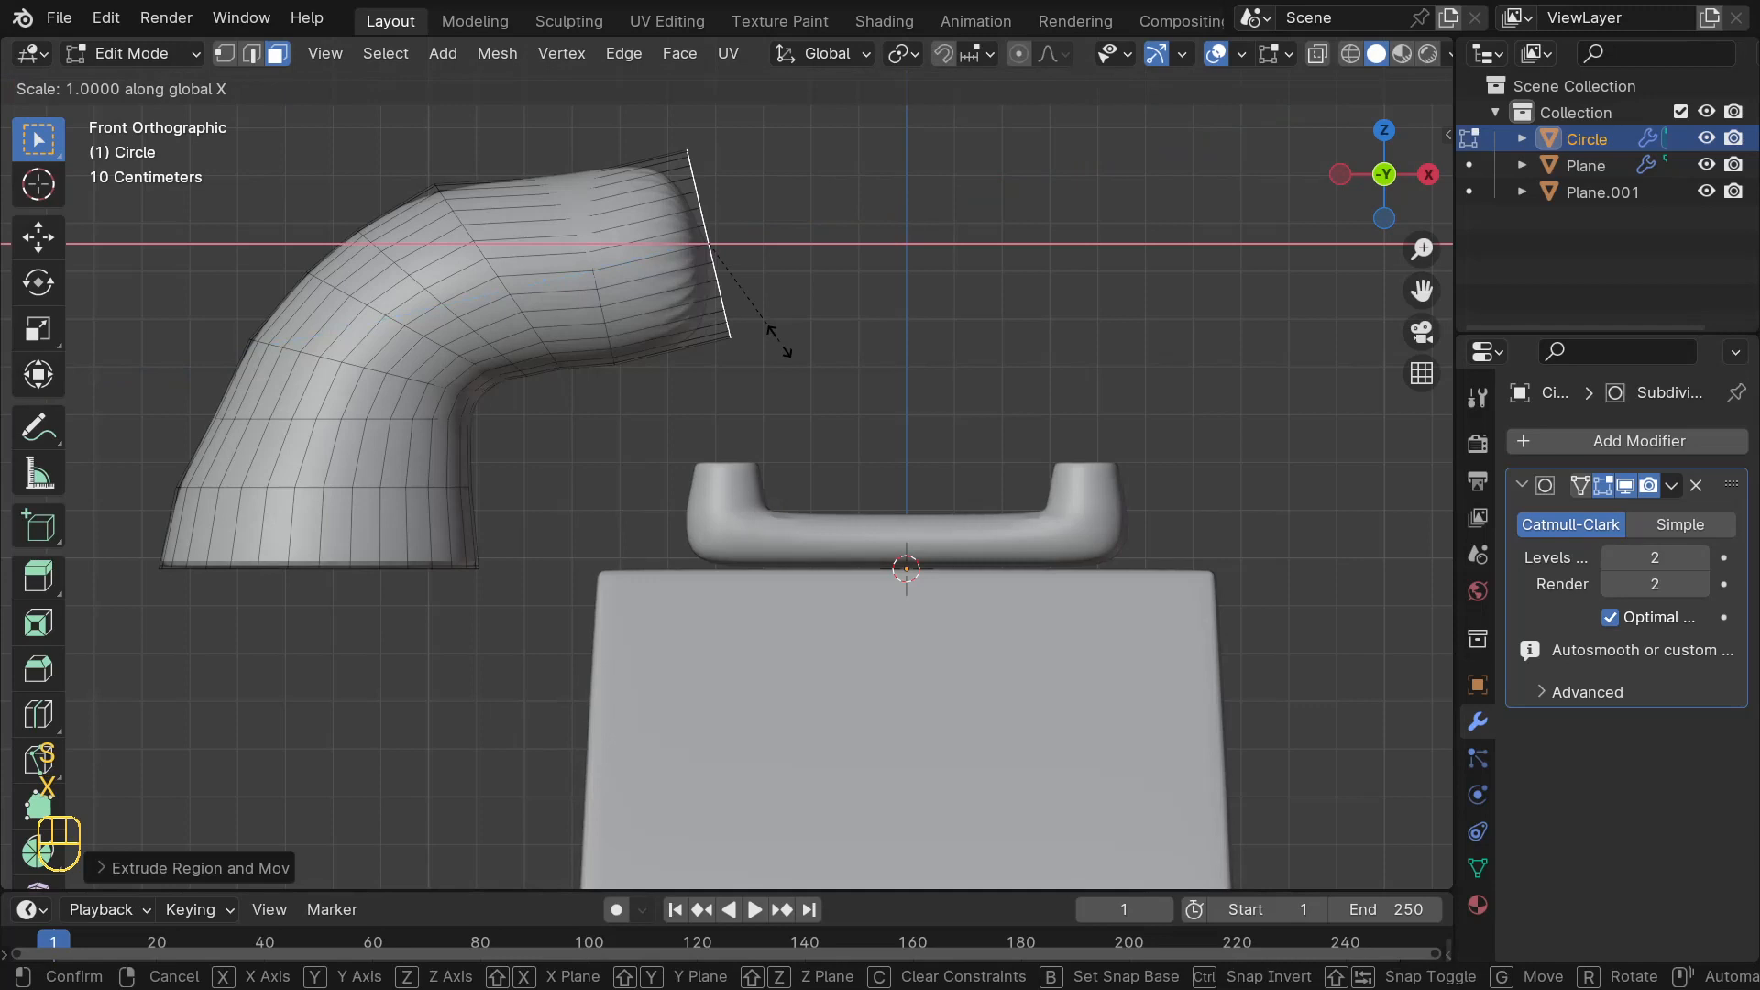
pyautogui.write('0')
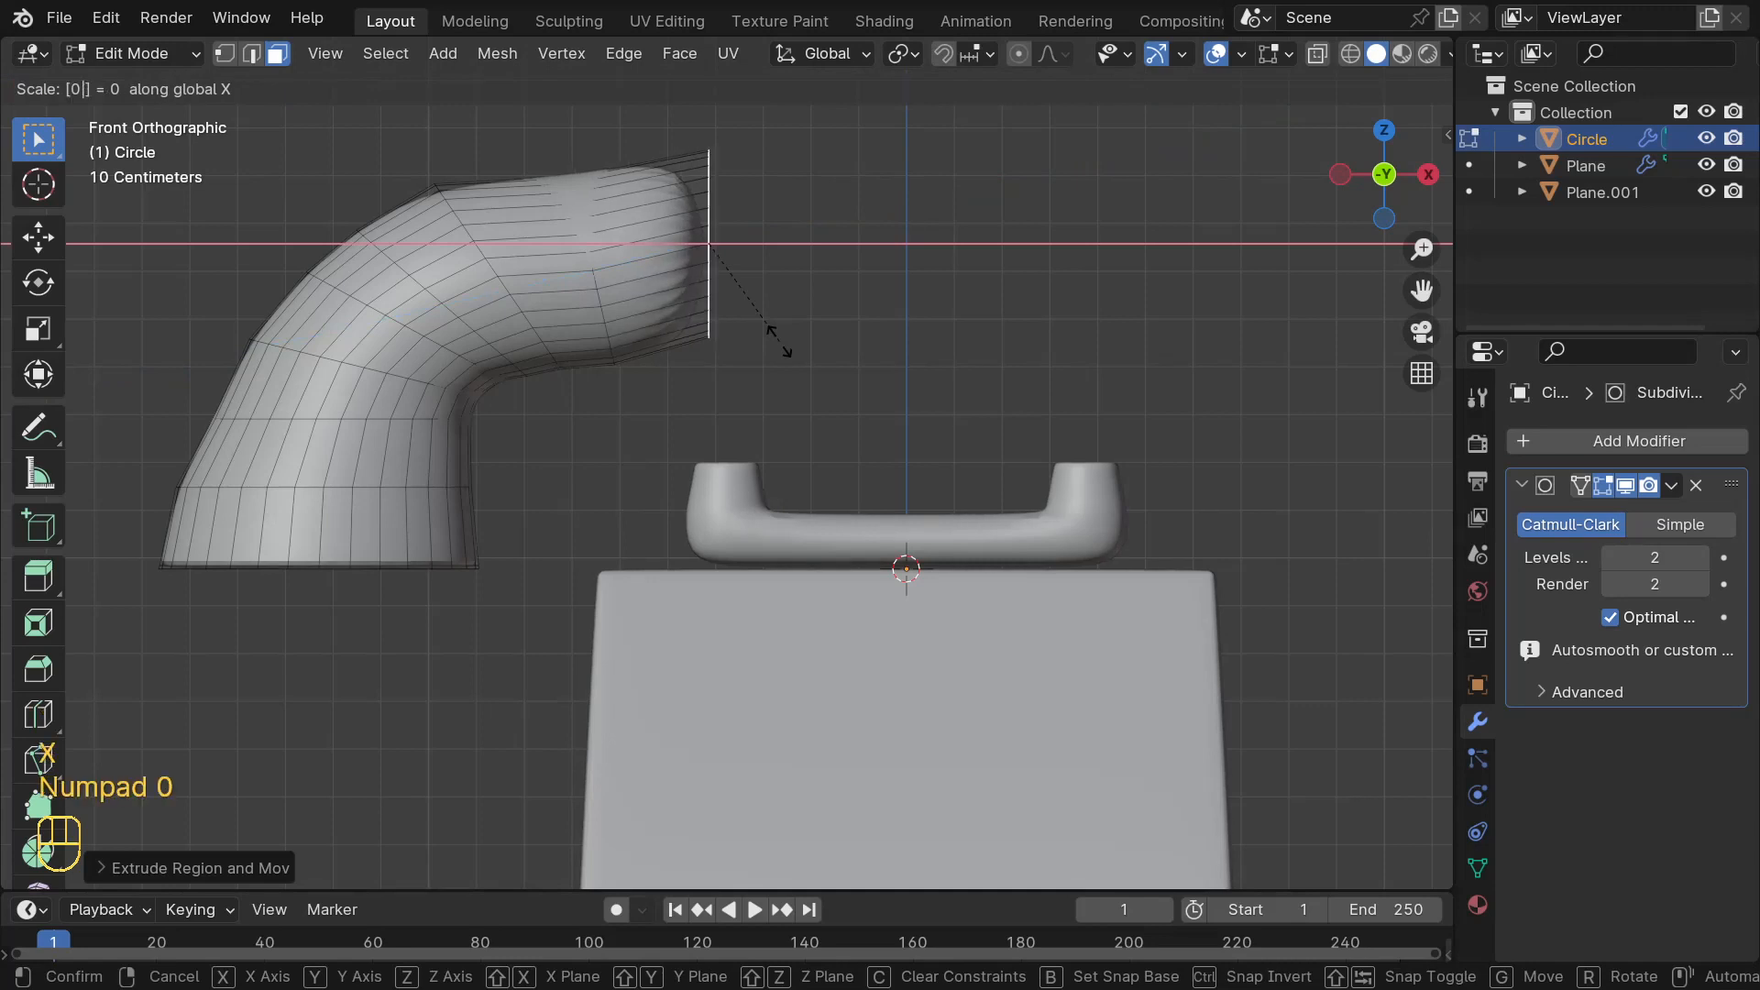
pyautogui.press('Return')
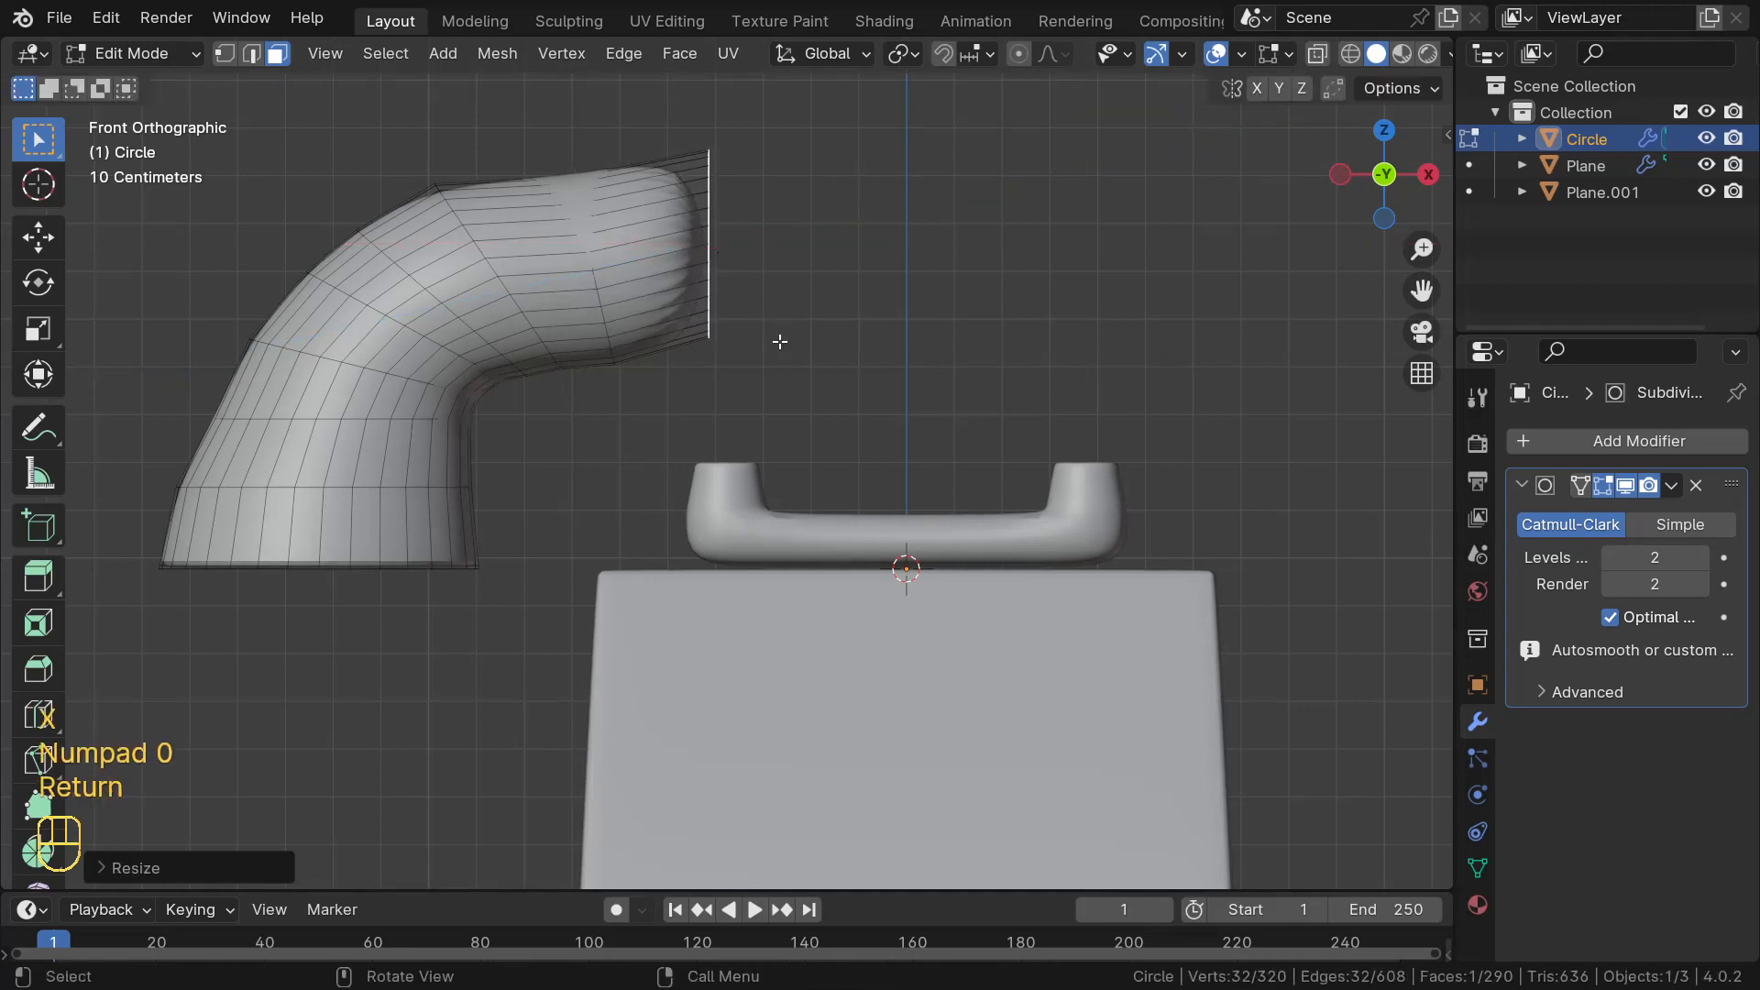
# - Shrink the flattened end face slightly and lower it a little along Z to level the tube
pyautogui.press('s')
pyautogui.click(768, 417)
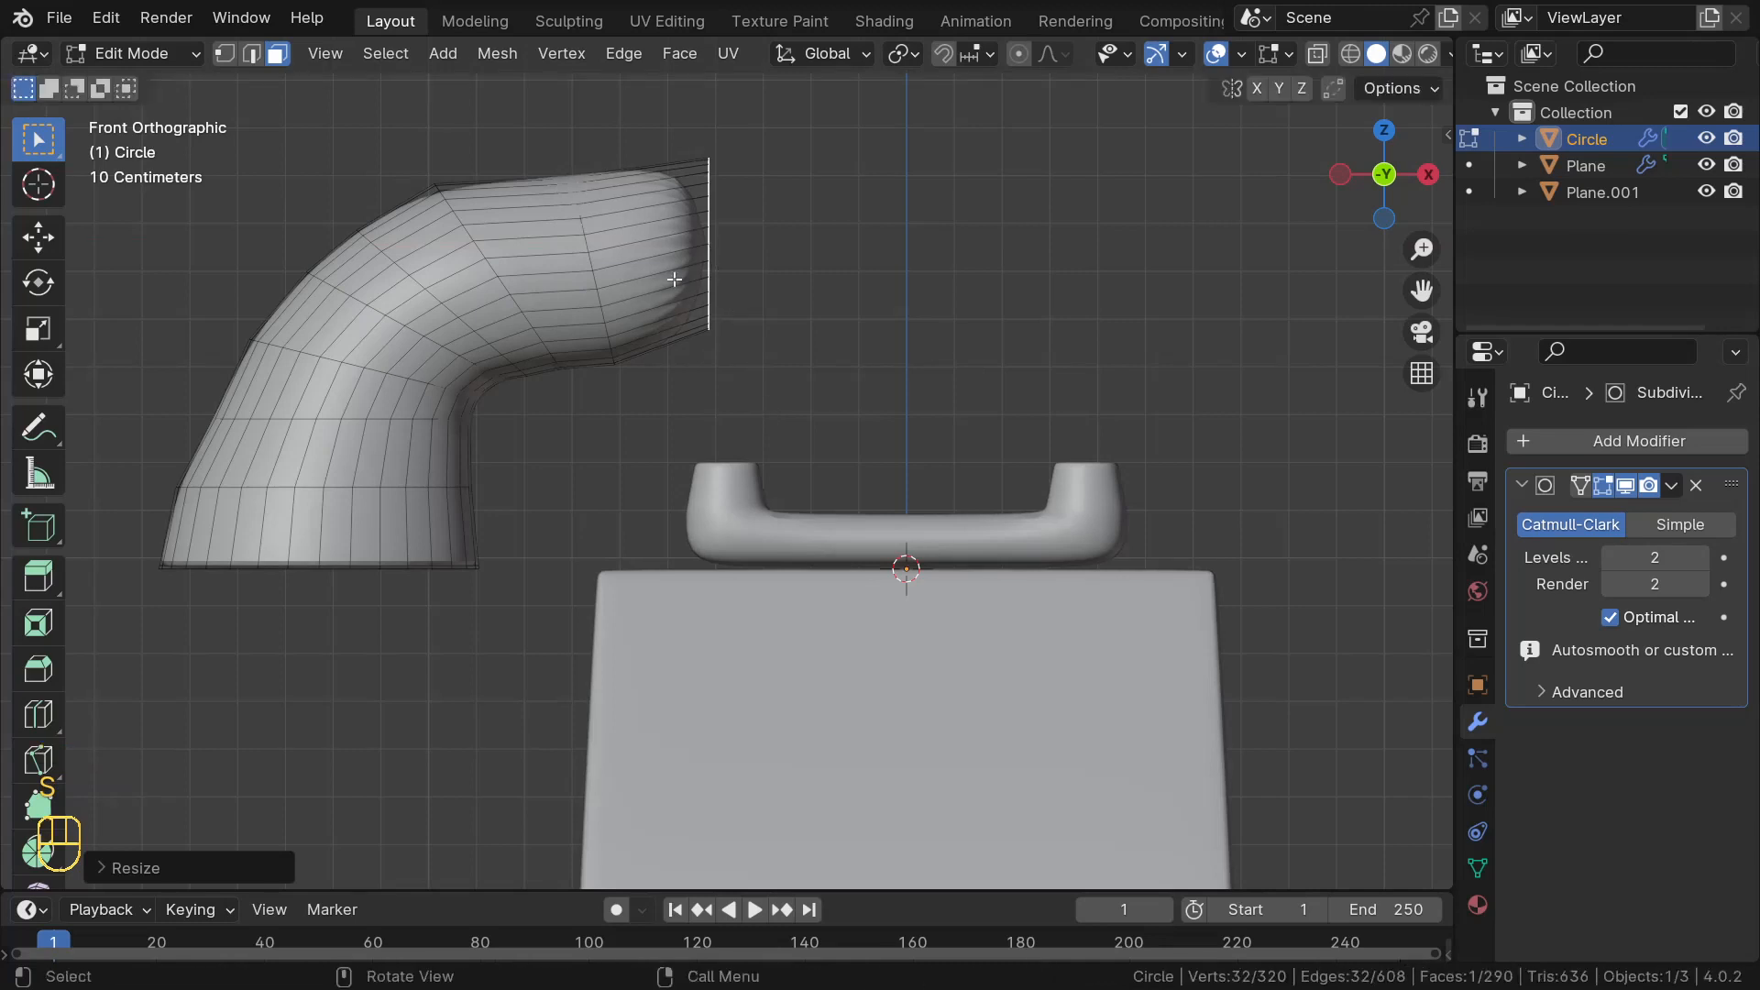
pyautogui.press('g')
pyautogui.press('z')
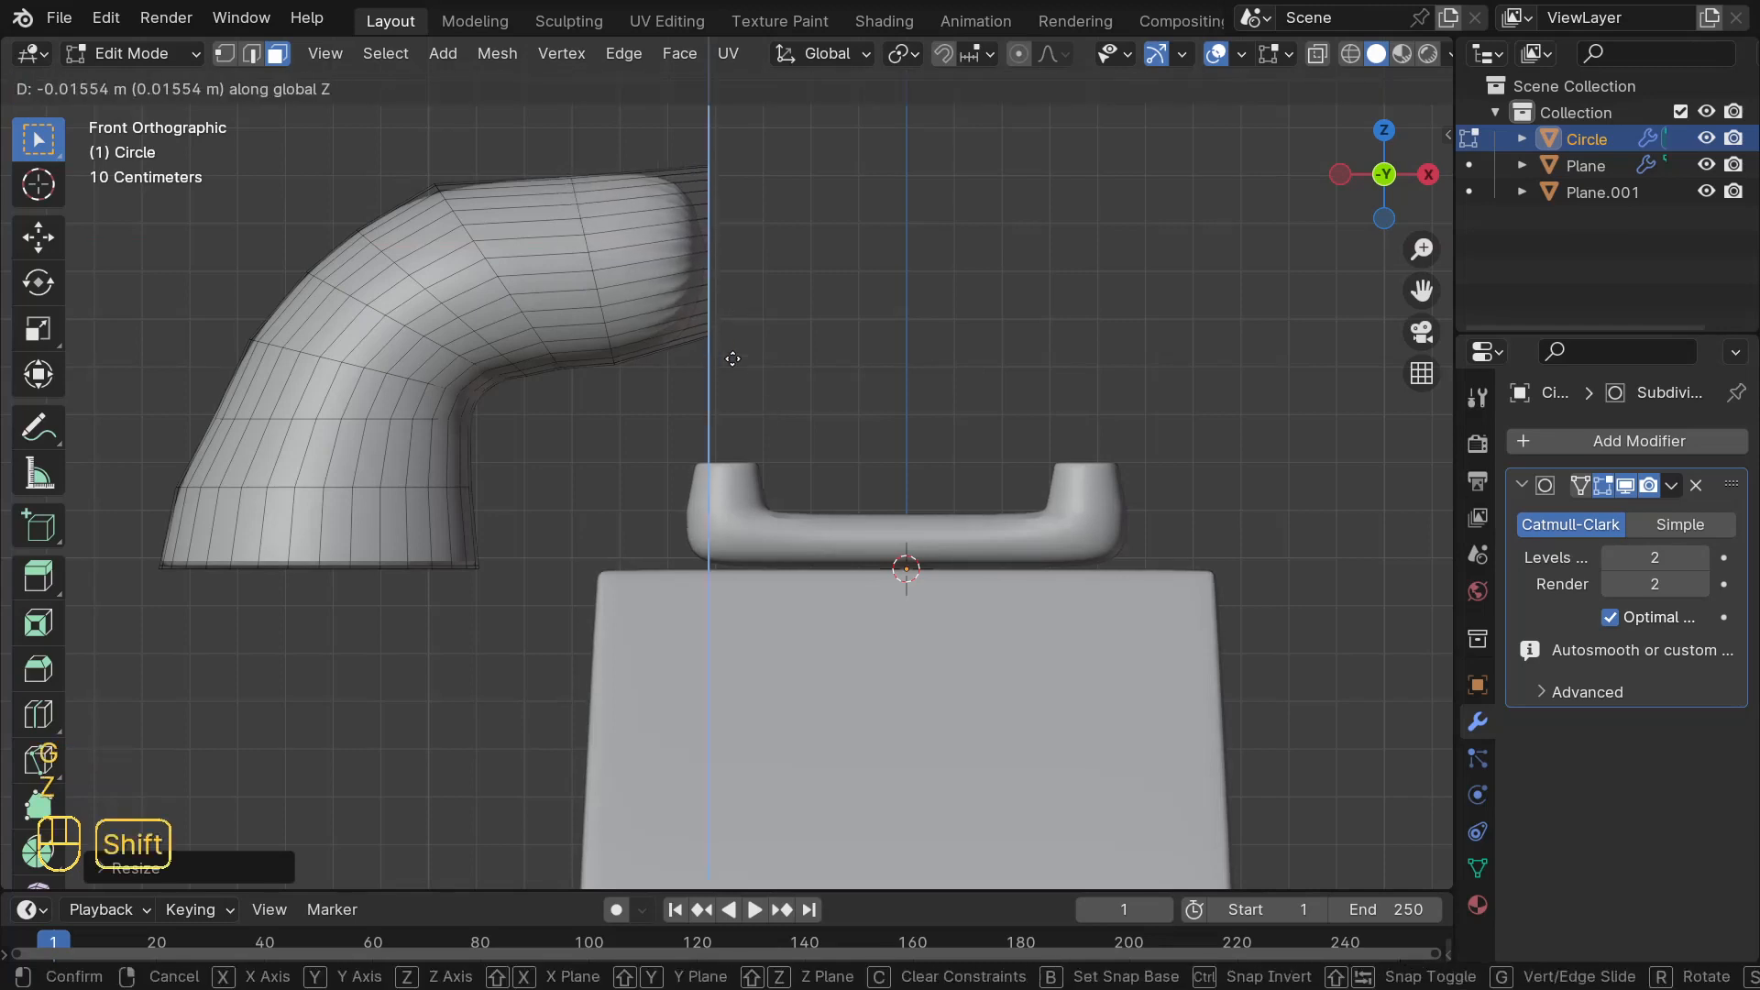
pyautogui.click(832, 518)
# - Add a Mirror modifier on the X axis to the handset piece and place it above the Subdivision modifier
pyautogui.scroll(-5, 750, 254)
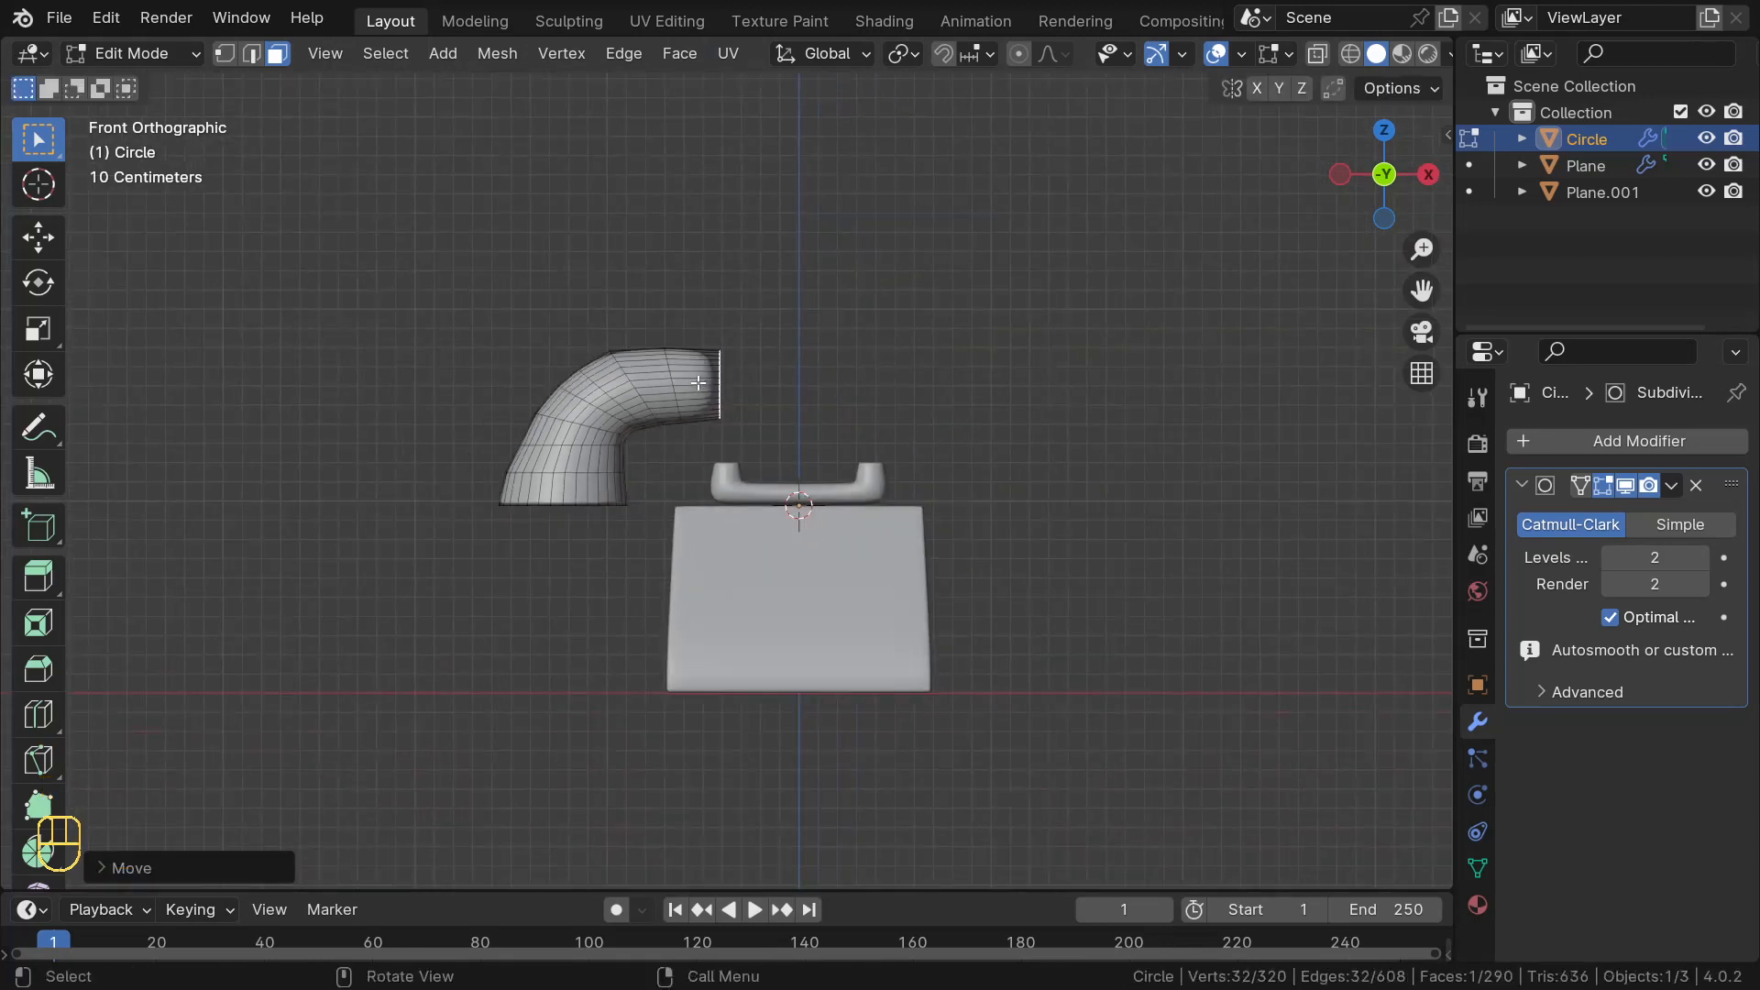
pyautogui.moveTo(699, 383); pyautogui.dragTo(834, 351, button='middle')
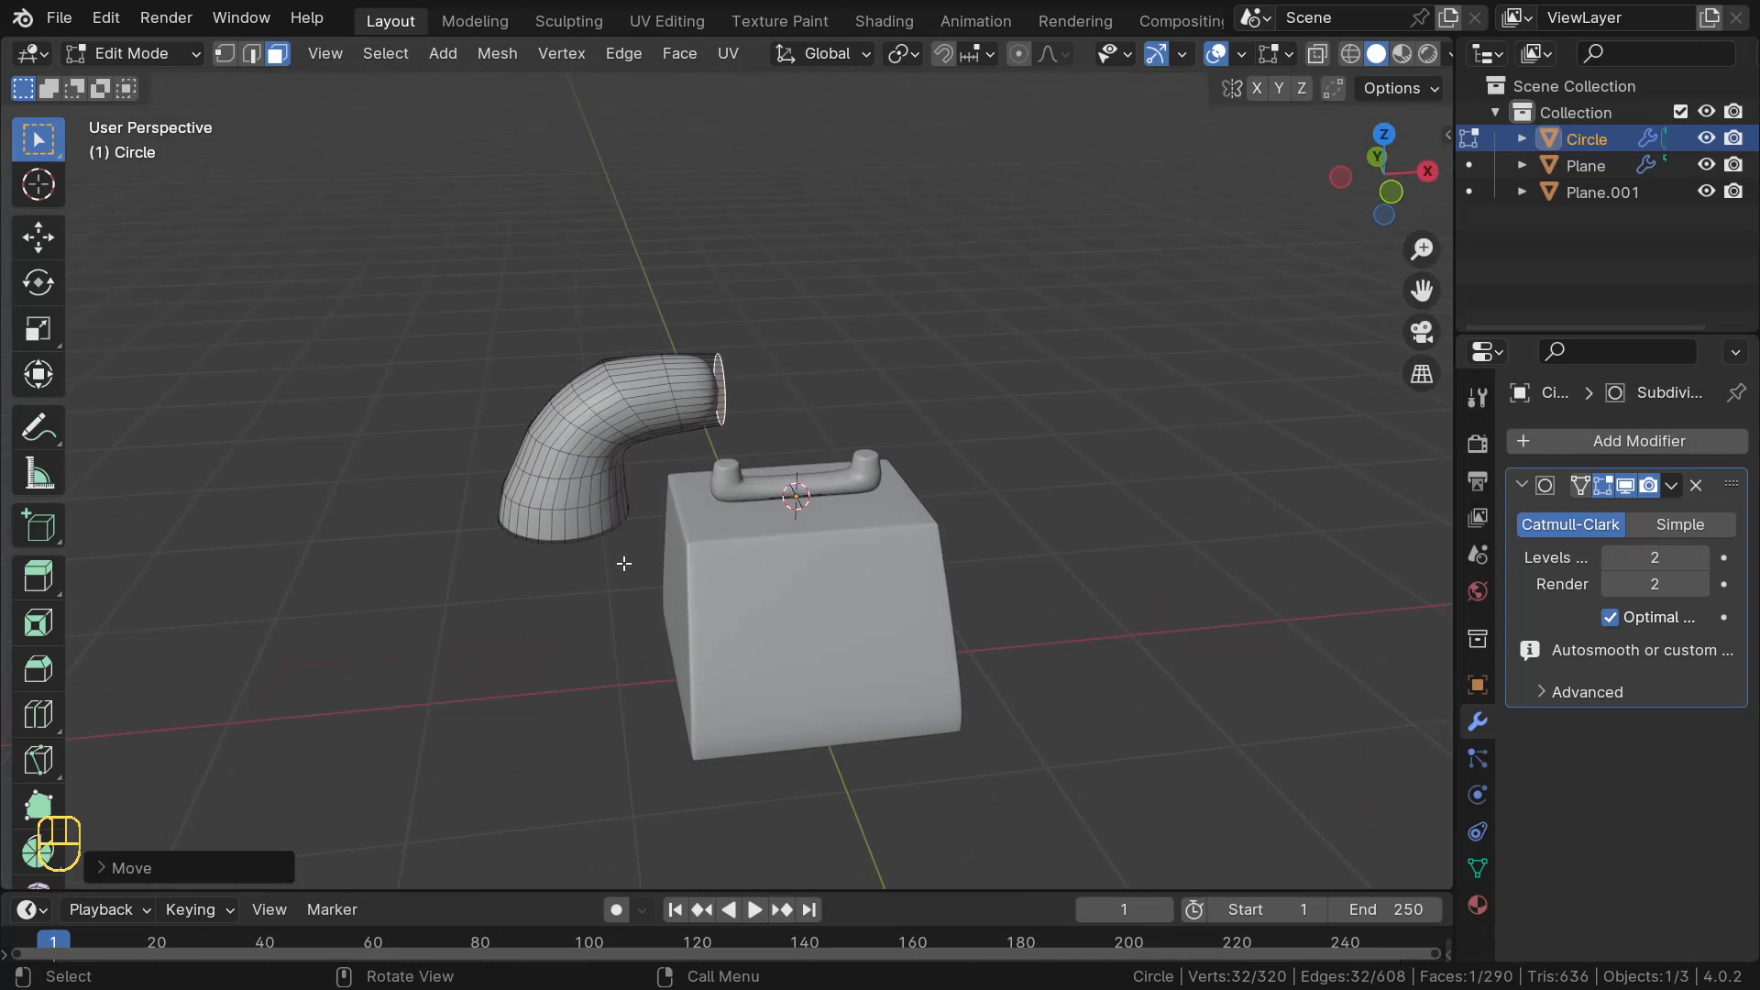
pyautogui.moveTo(607, 503); pyautogui.dragTo(564, 479, button='middle')
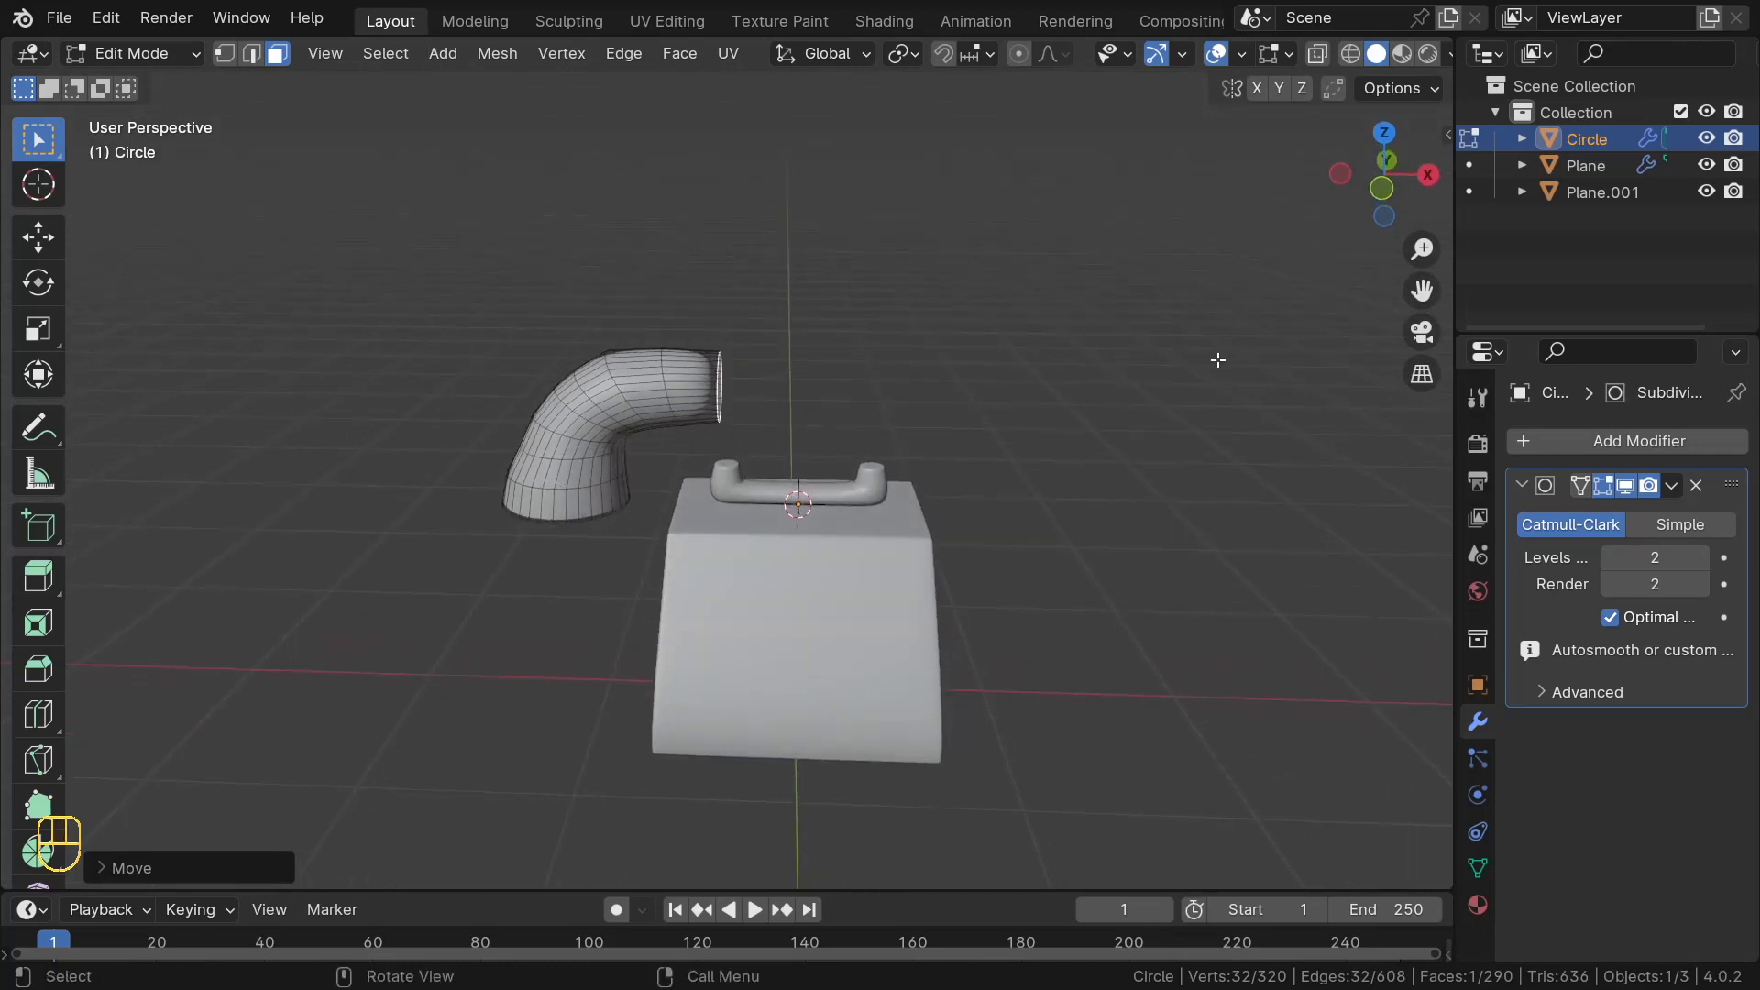
pyautogui.click(1595, 436)
pyautogui.moveTo(1597, 436)
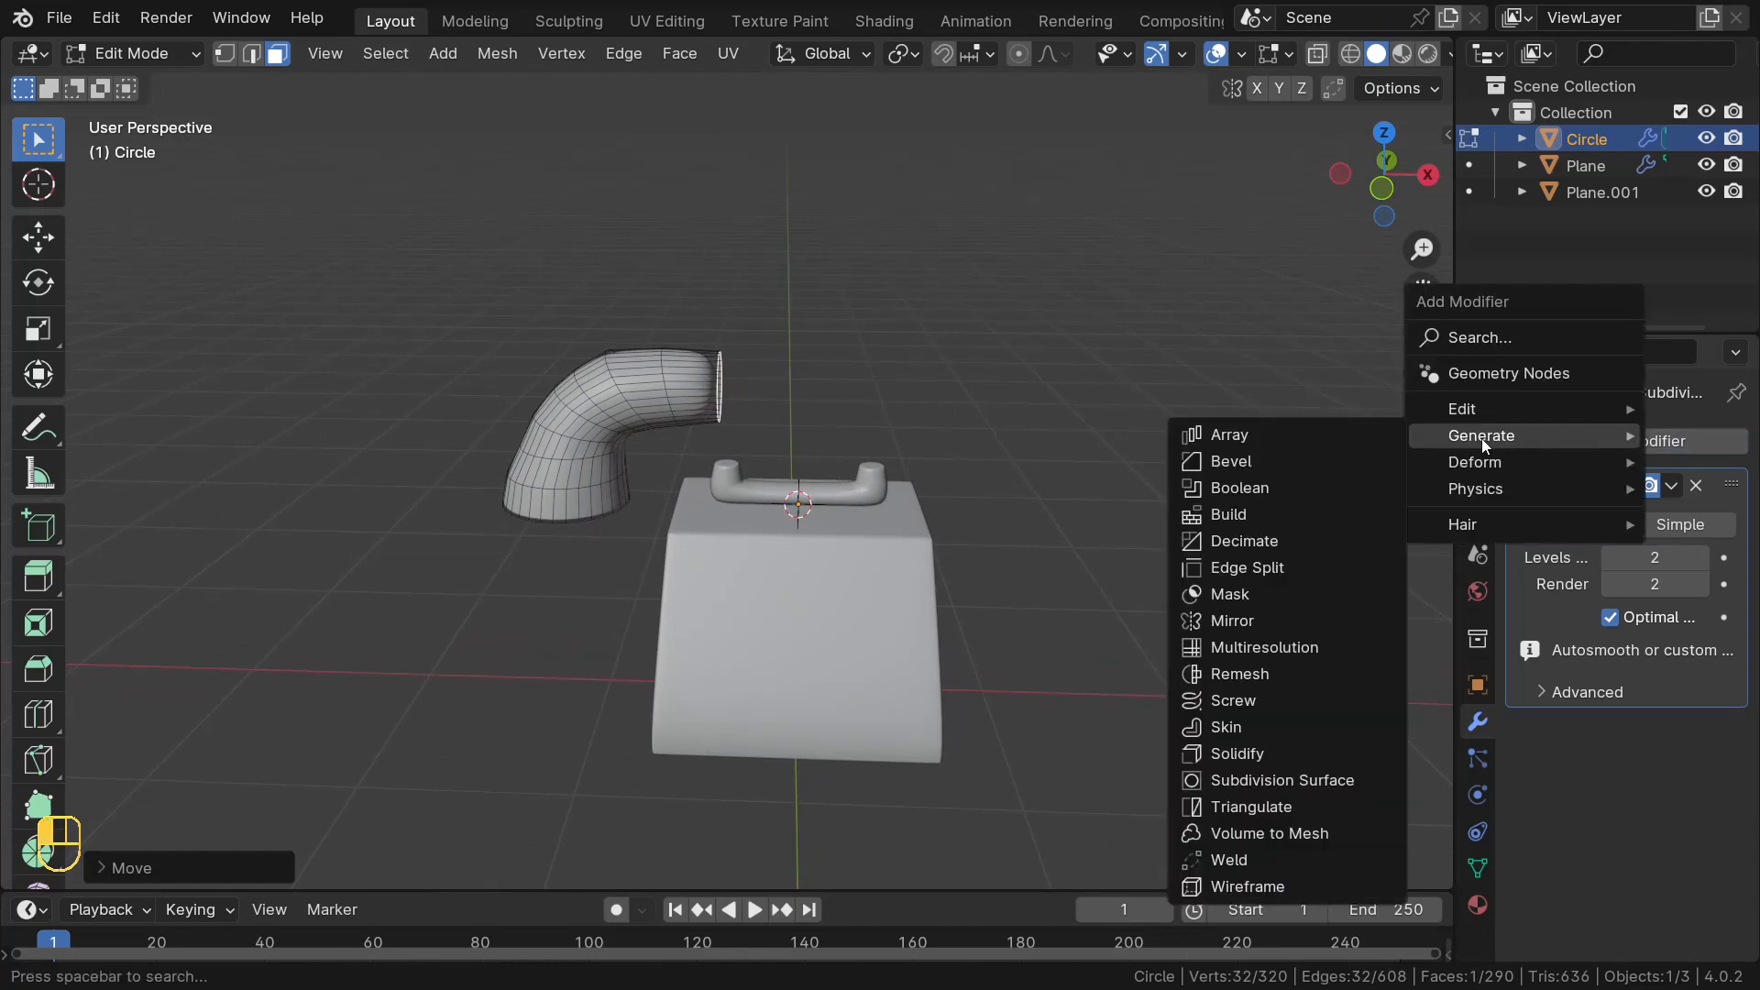
pyautogui.click(1247, 622)
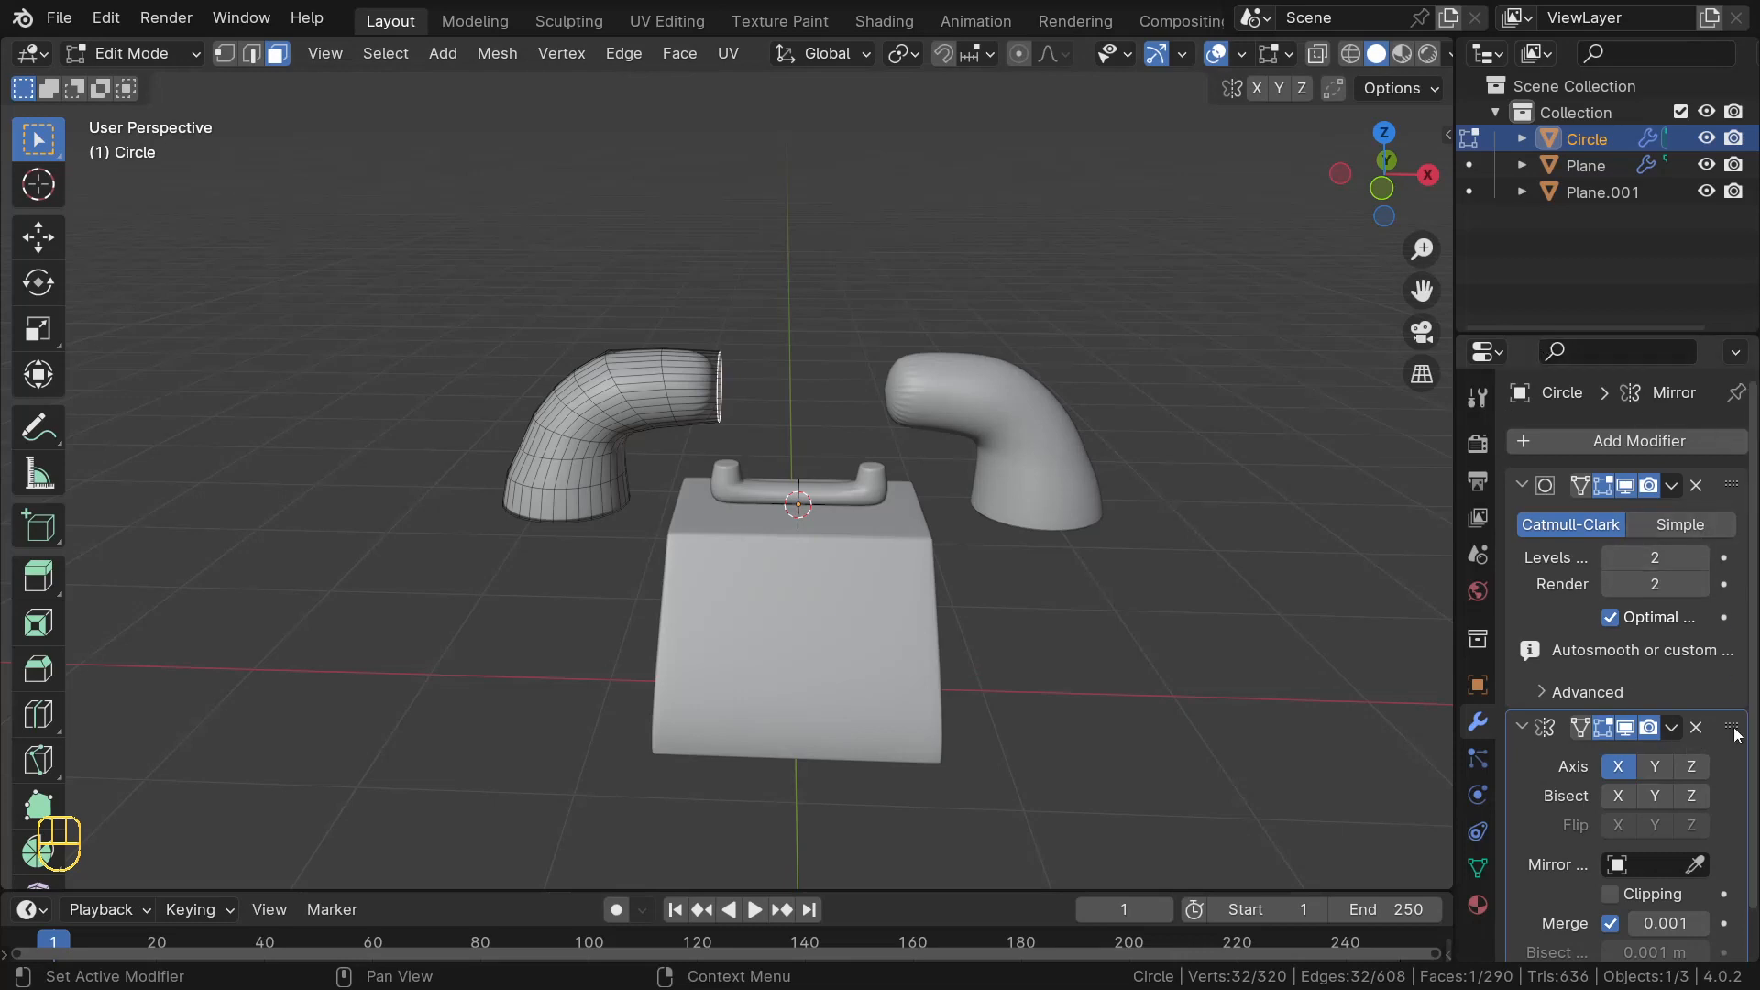
pyautogui.moveTo(1732, 728); pyautogui.dragTo(1752, 434)
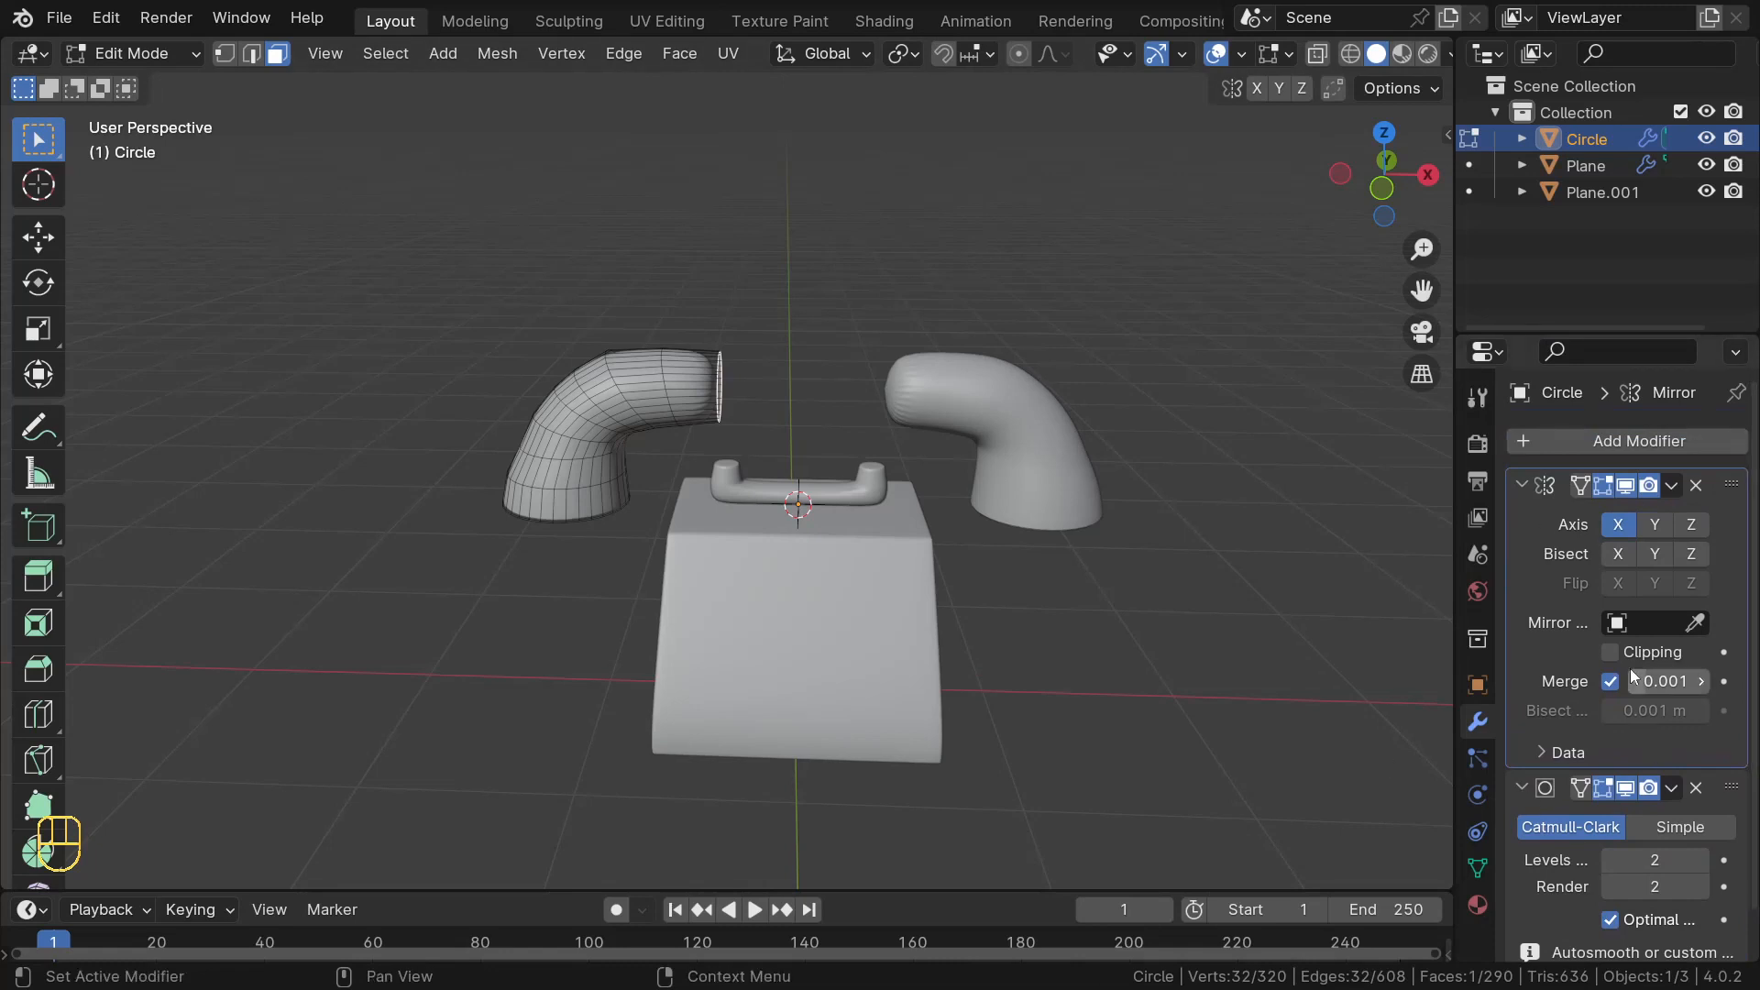
# - Enable clipping on the Mirror modifier and extrude the tube's end face to the mirror plane so both handset halves join
pyautogui.click(1610, 654)
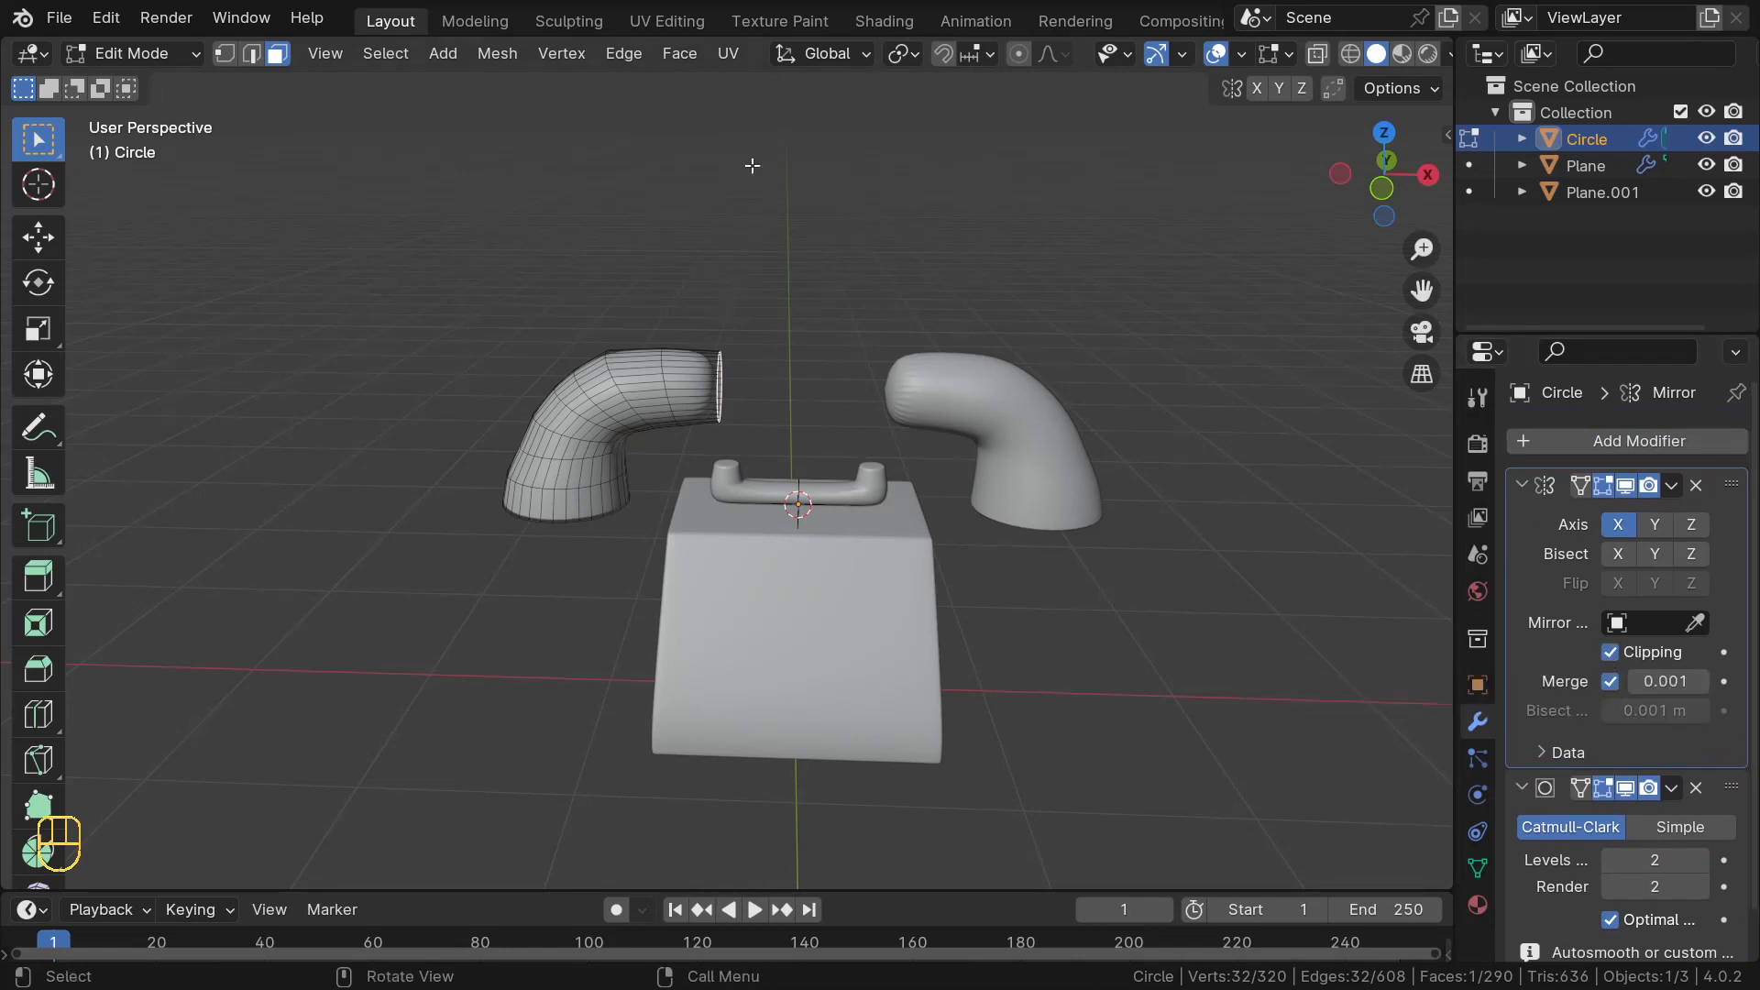
pyautogui.press('e')
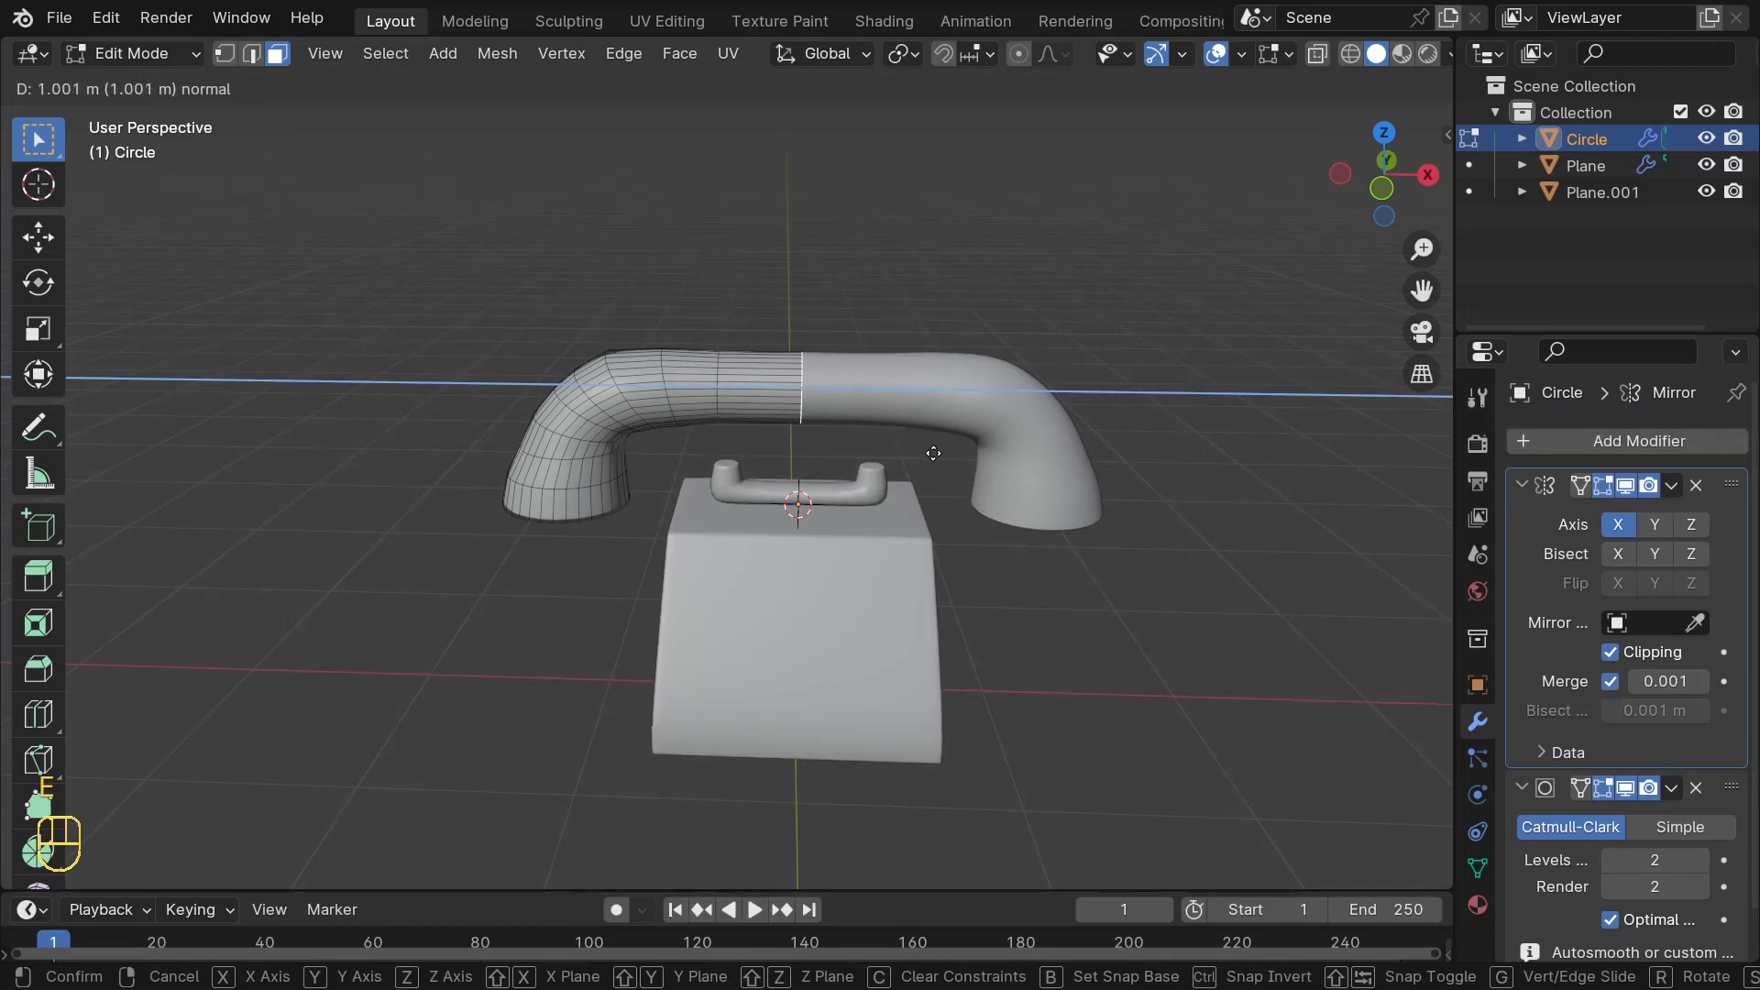
pyautogui.click(896, 443)
pyautogui.moveTo(858, 409); pyautogui.dragTo(825, 367, button='middle')
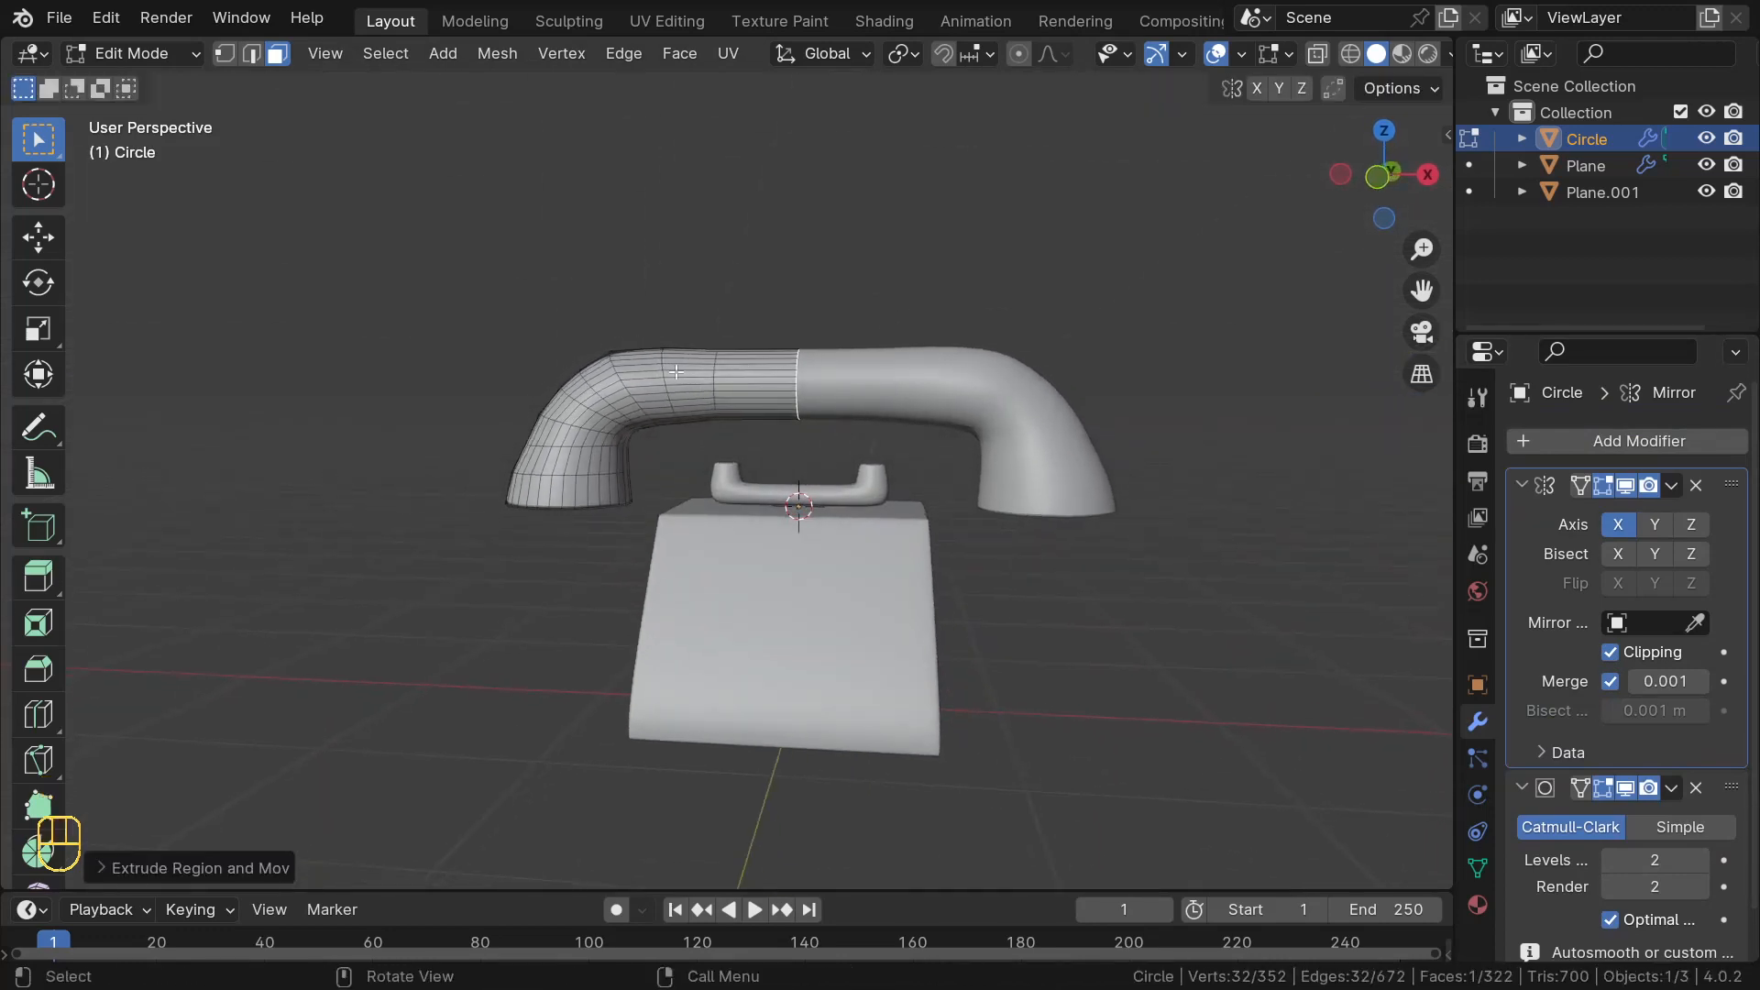
# - Scale up the edge loop at the handset's bend slightly
pyautogui.scroll(6, 629, 382)
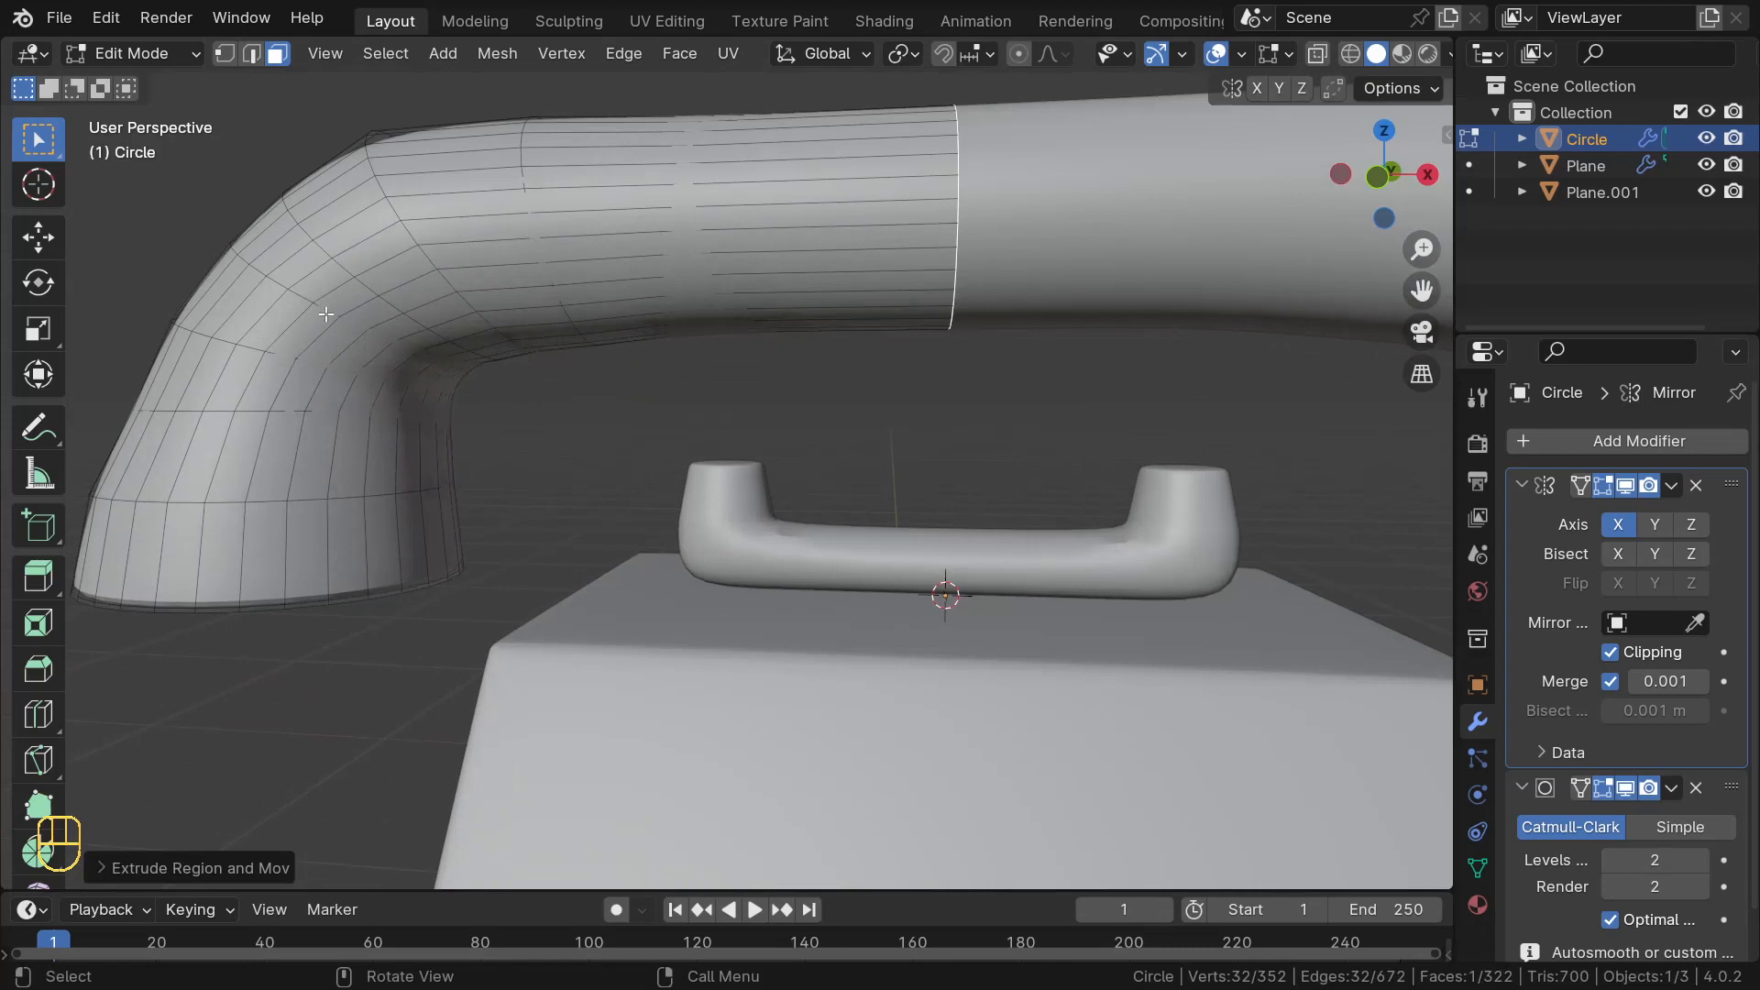
pyautogui.press('2')
pyautogui.keyDown('alt'); pyautogui.click(357, 333); pyautogui.keyUp('alt')
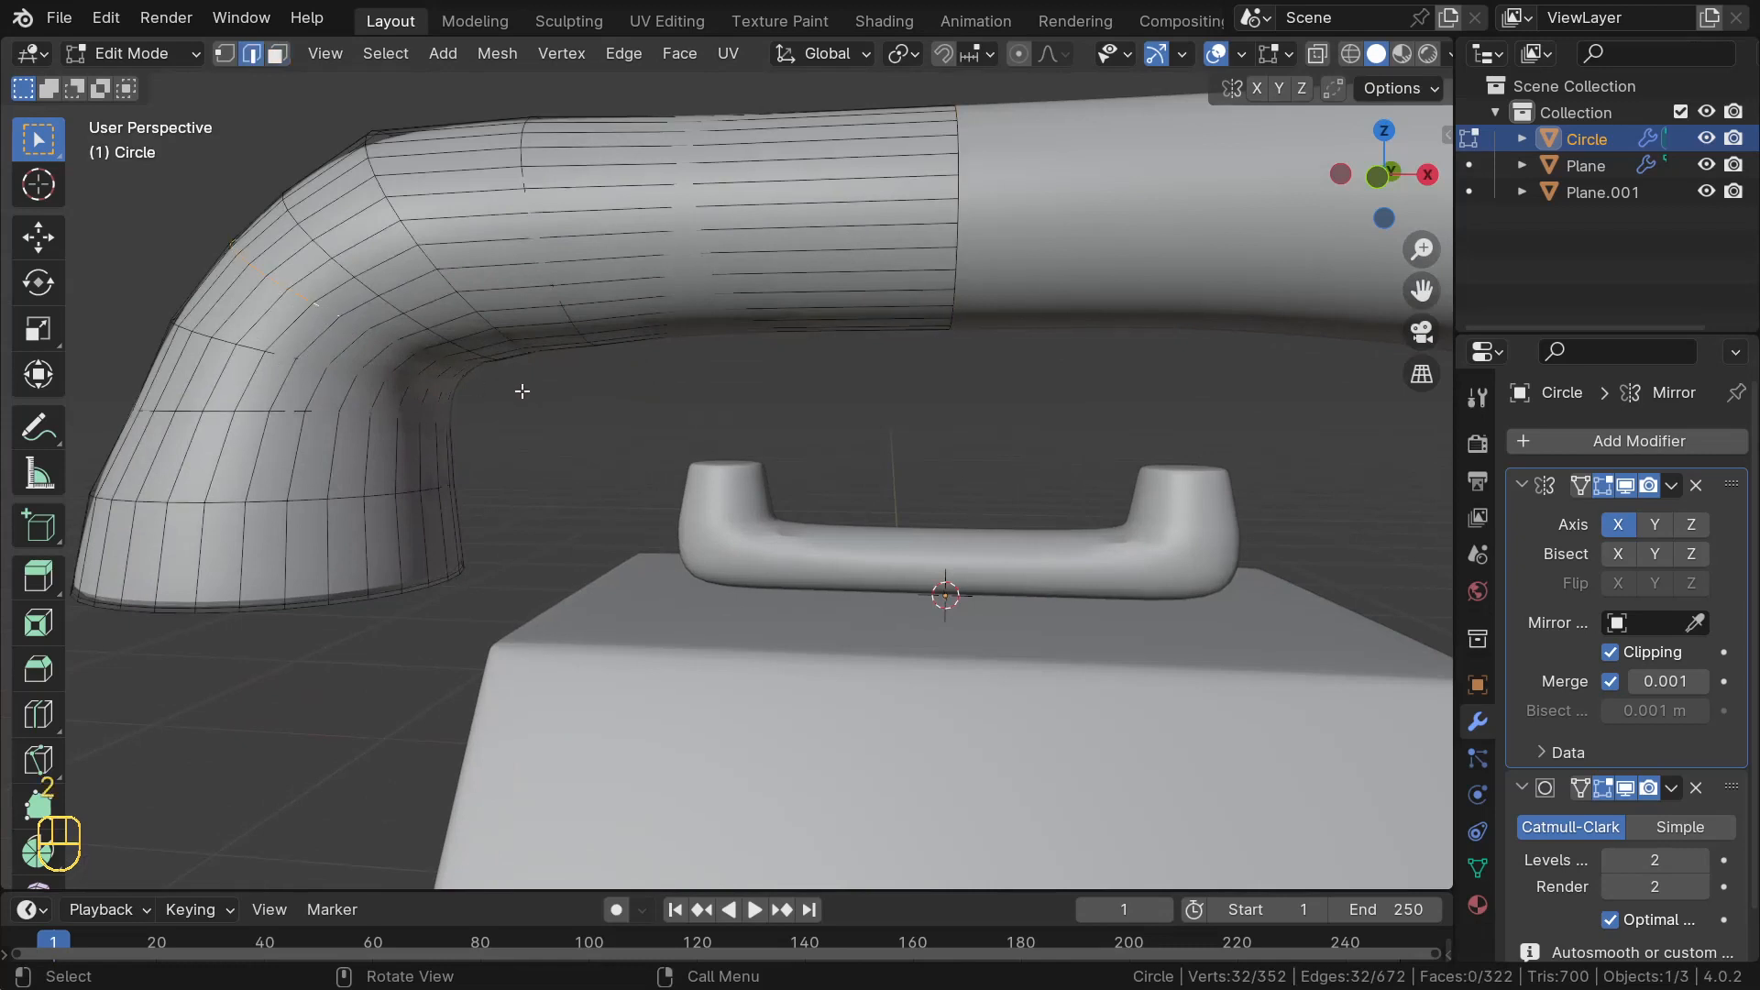
pyautogui.press('s')
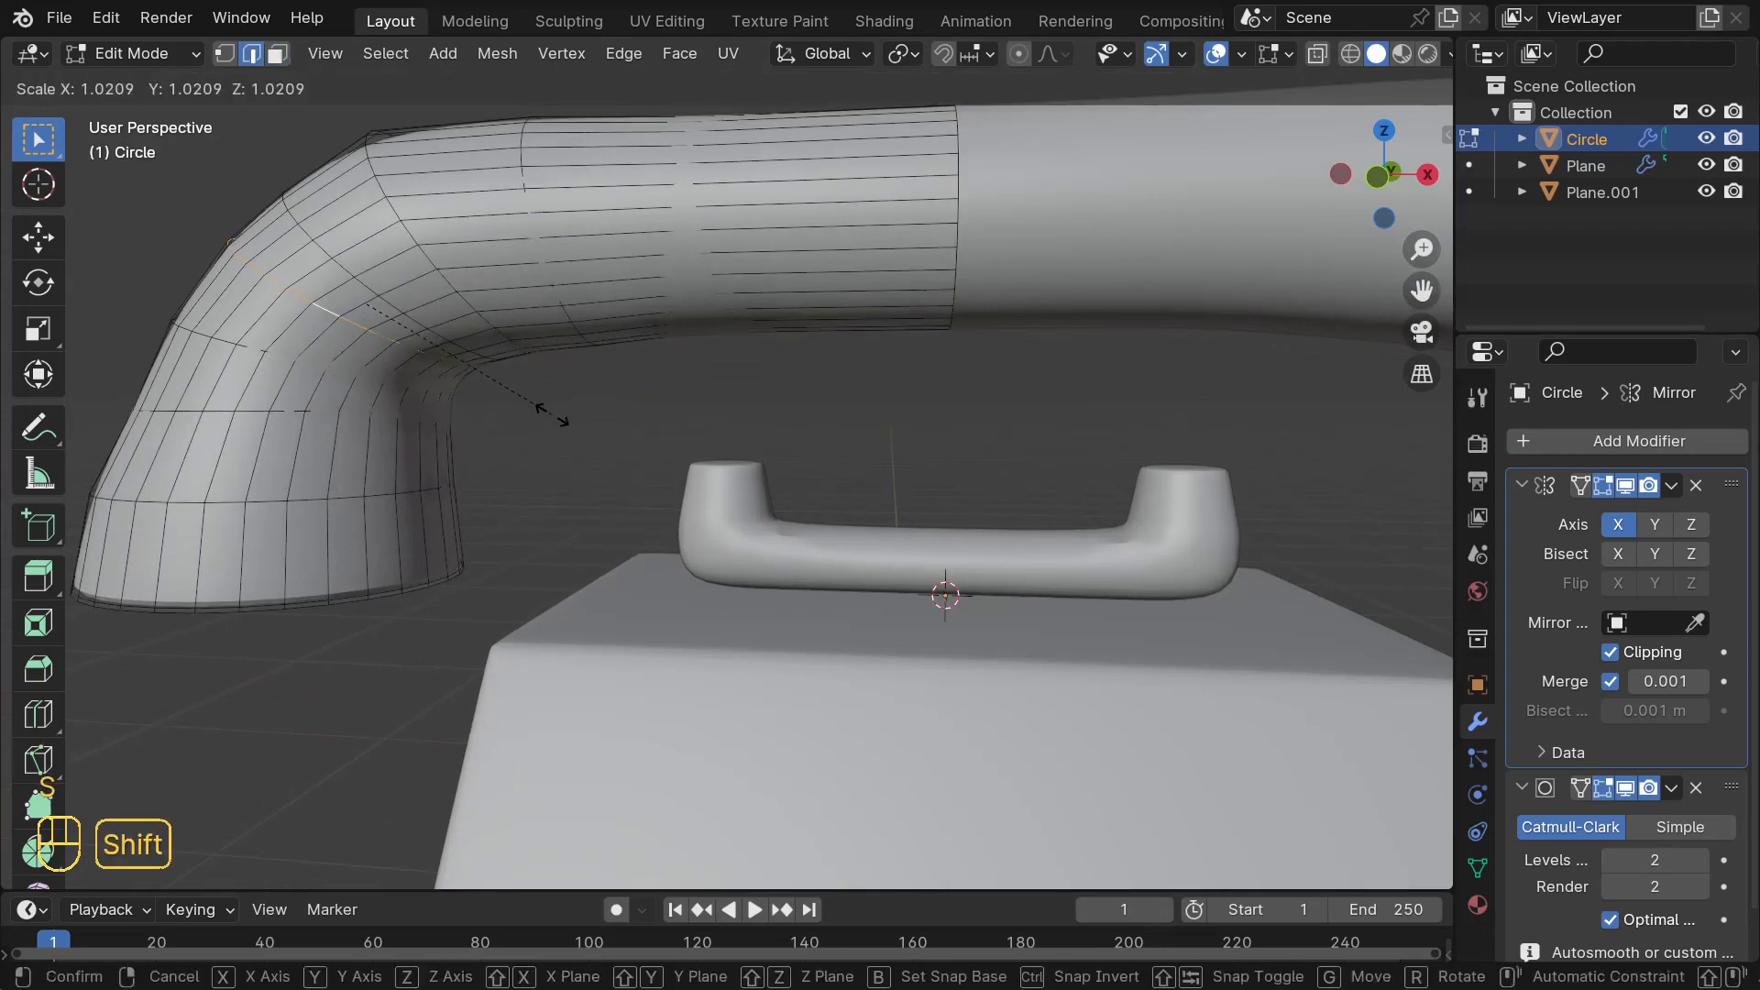
pyautogui.click(582, 429)
pyautogui.moveTo(562, 409); pyautogui.dragTo(606, 470, button='middle')
# - Extrude the bottom face of the handset's end about 0.01 m downward as a thin rim
pyautogui.press('KP_1')
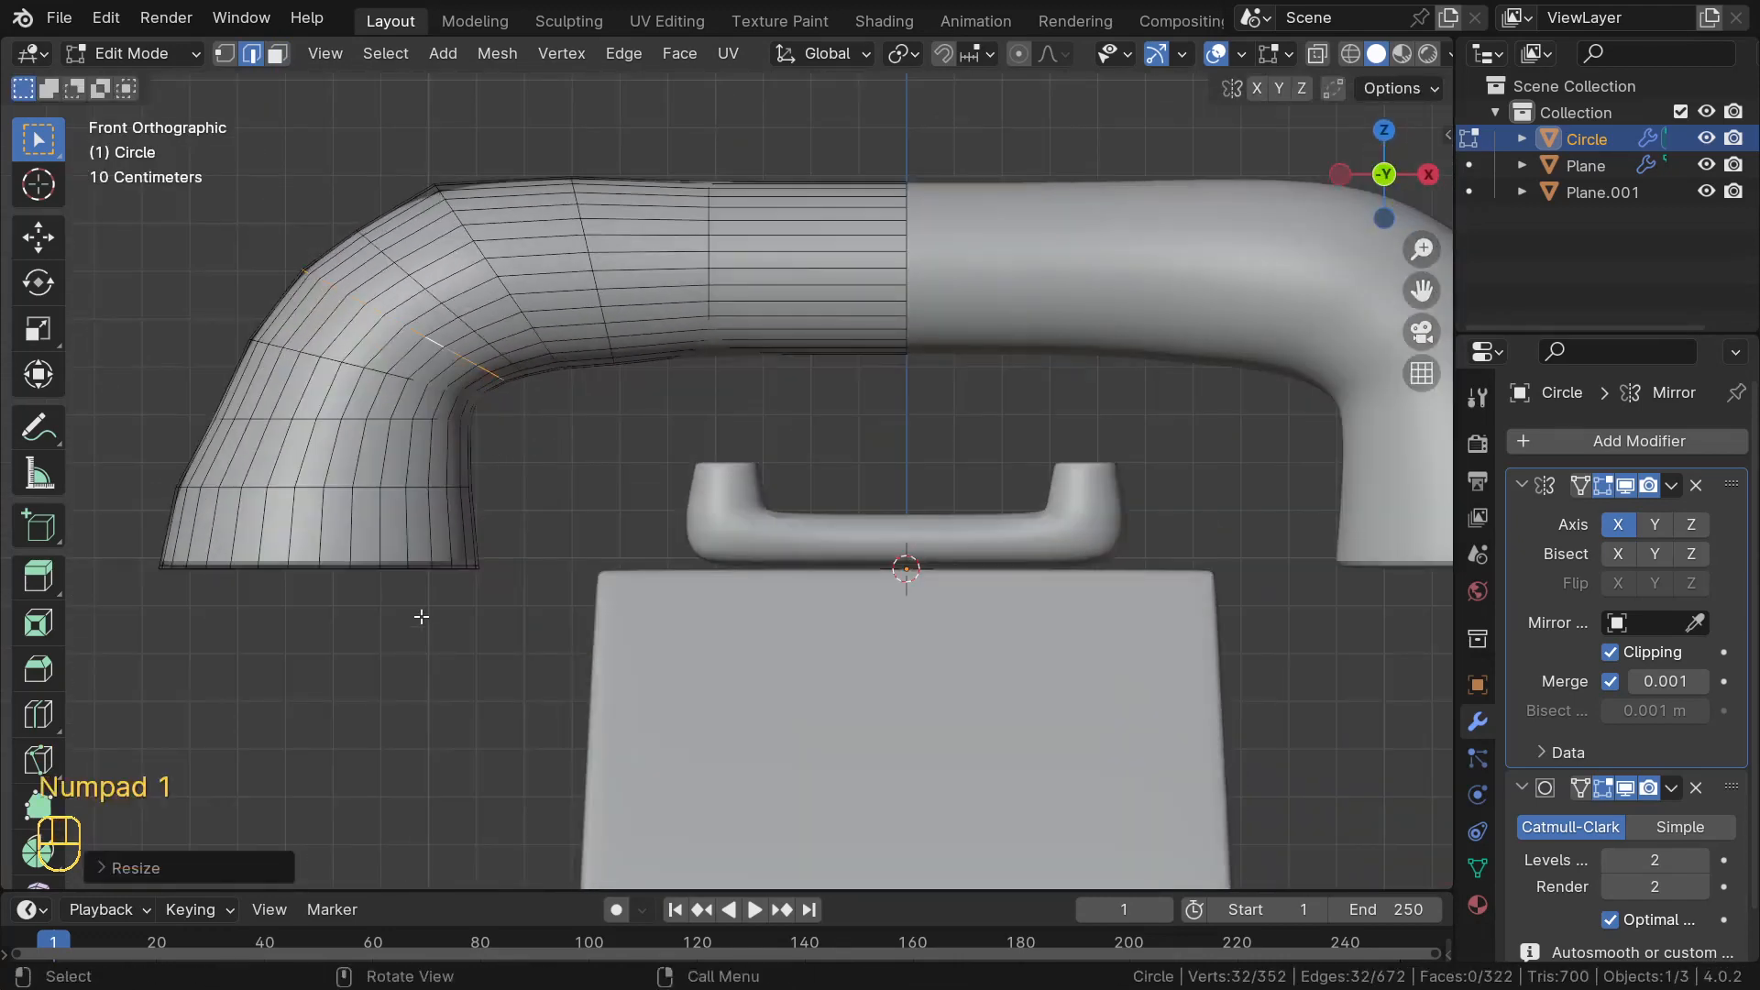
pyautogui.moveTo(341, 569)
pyautogui.mouseDown(button='middle')
pyautogui.moveTo(330, 492)
pyautogui.moveTo(357, 547)
pyautogui.mouseUp(button='middle')
pyautogui.press('3')
pyautogui.click(322, 503)
pyautogui.press('KP_1')
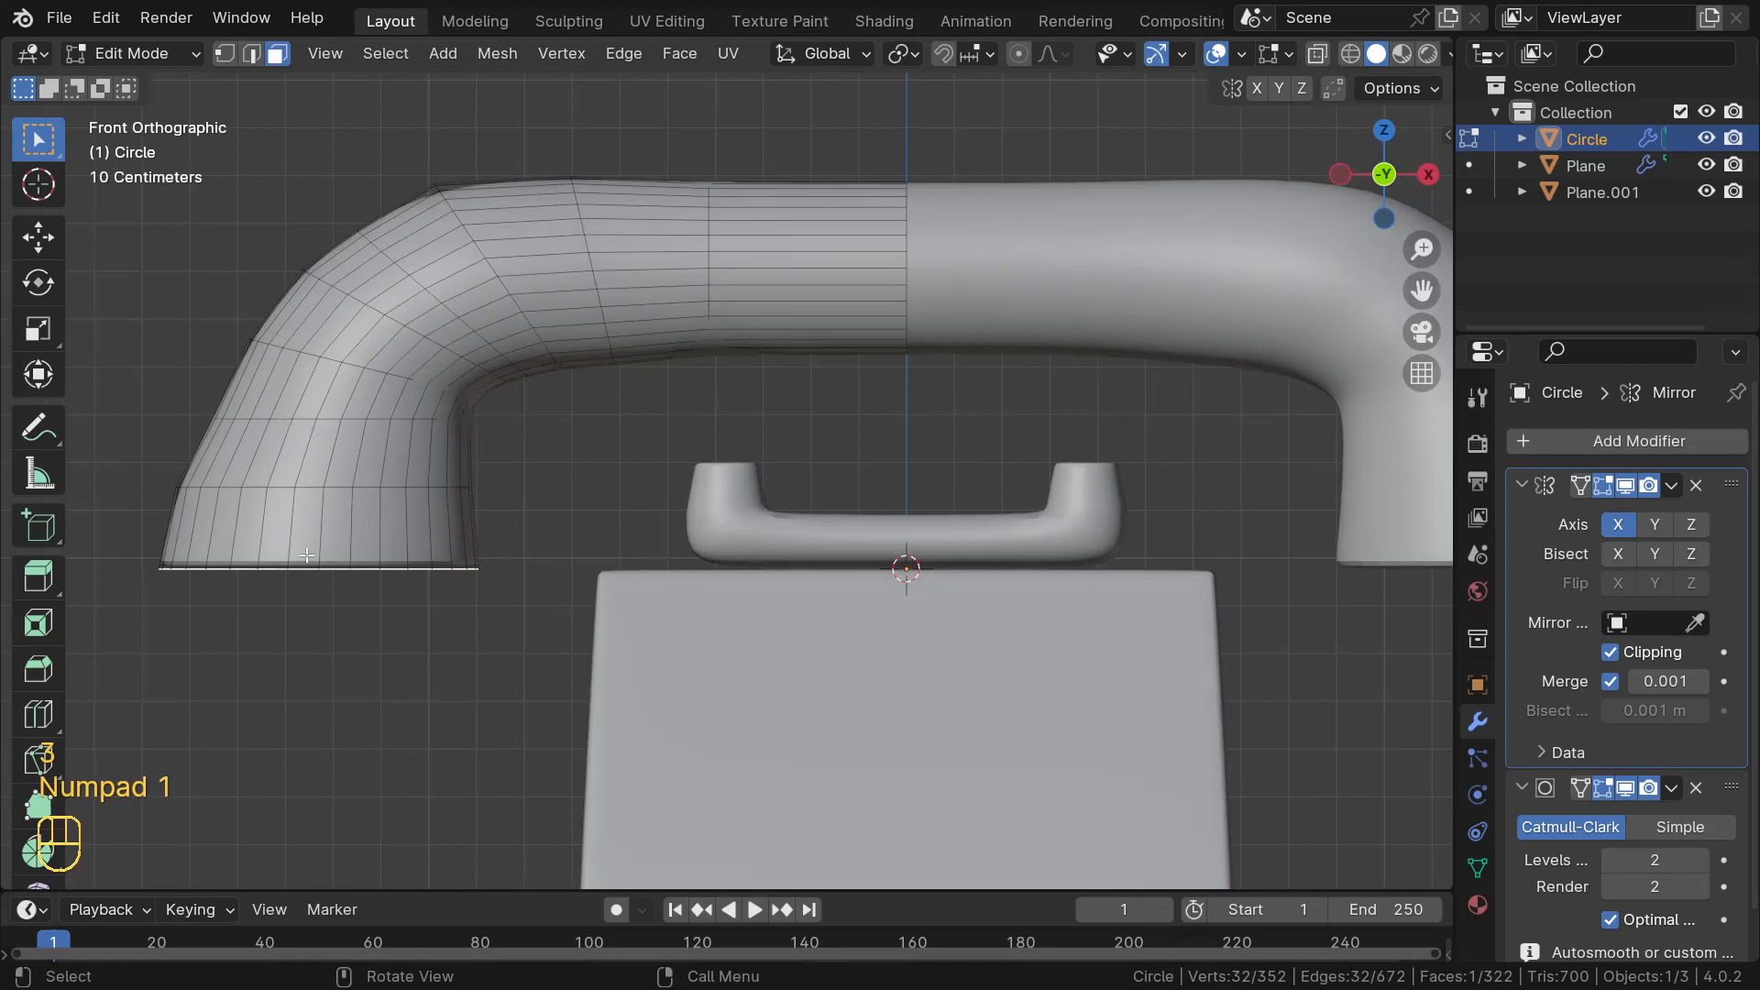
pyautogui.press('e')
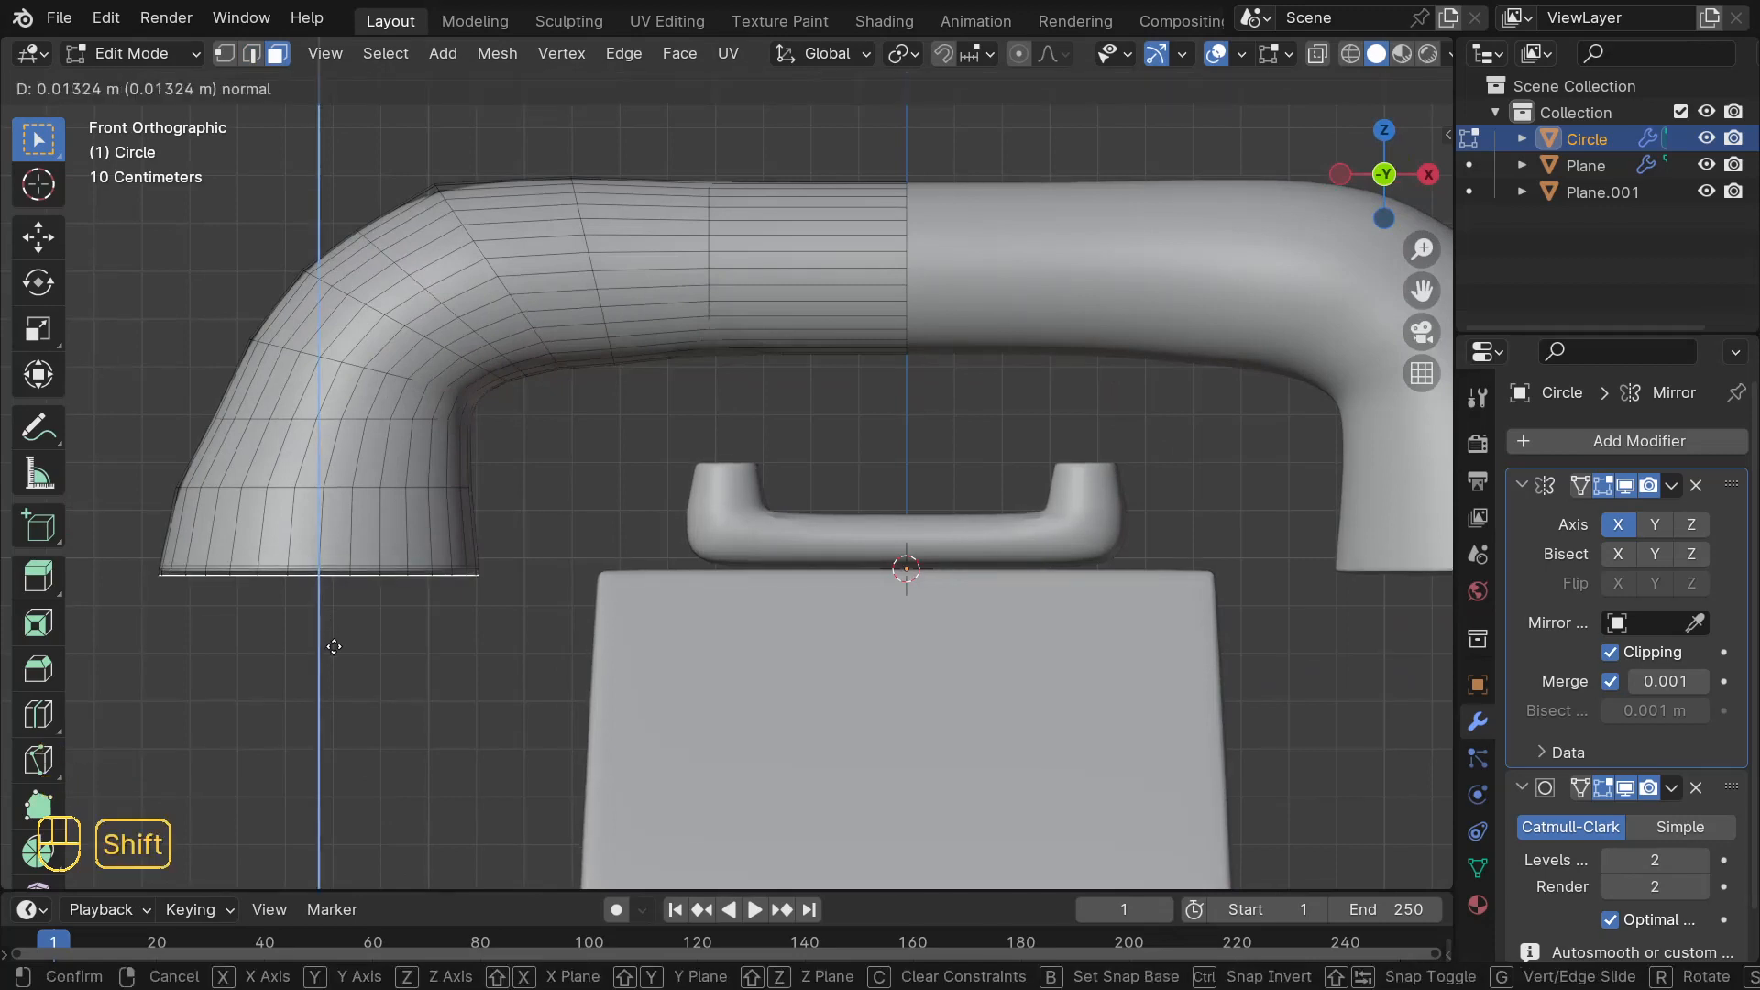
pyautogui.click(336, 674)
pyautogui.scroll(1, 320, 608)
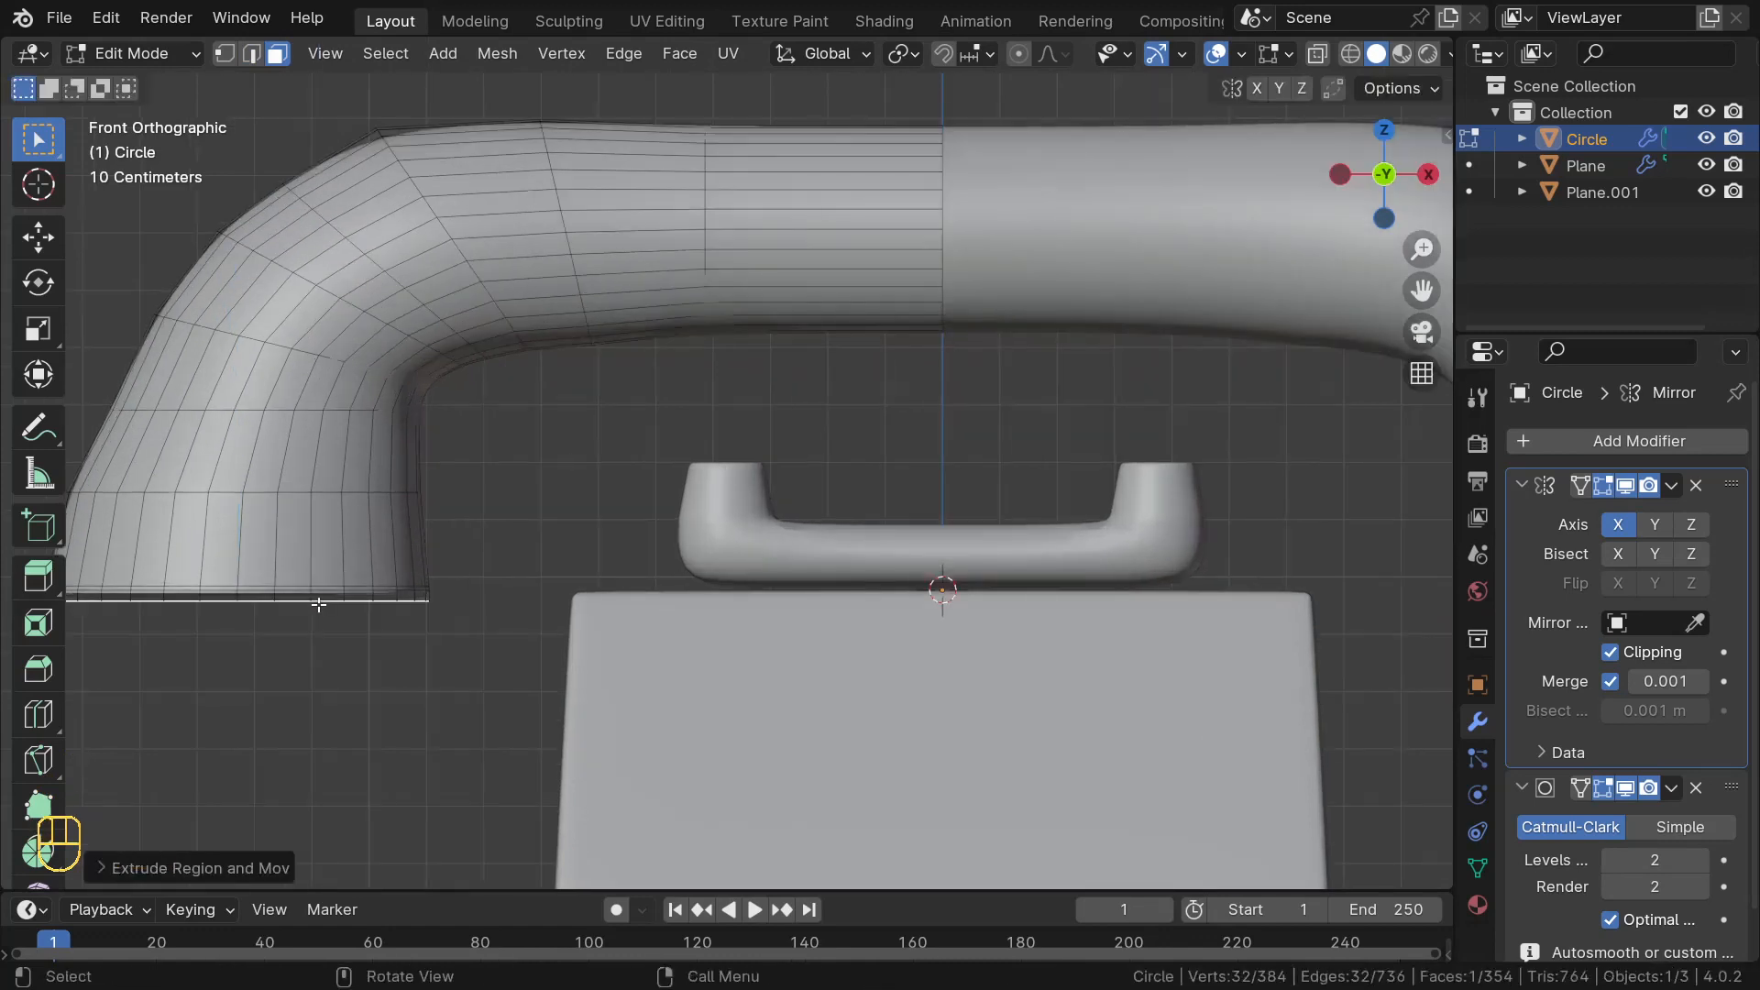
# - Extrude the three lowest face loops of the handset's end outward along their normals by about 0.09 m
pyautogui.keyDown('alt'); pyautogui.click(273, 554); pyautogui.keyUp('alt')
pyautogui.moveTo(297, 553); pyautogui.dragTo(511, 542, button='middle')
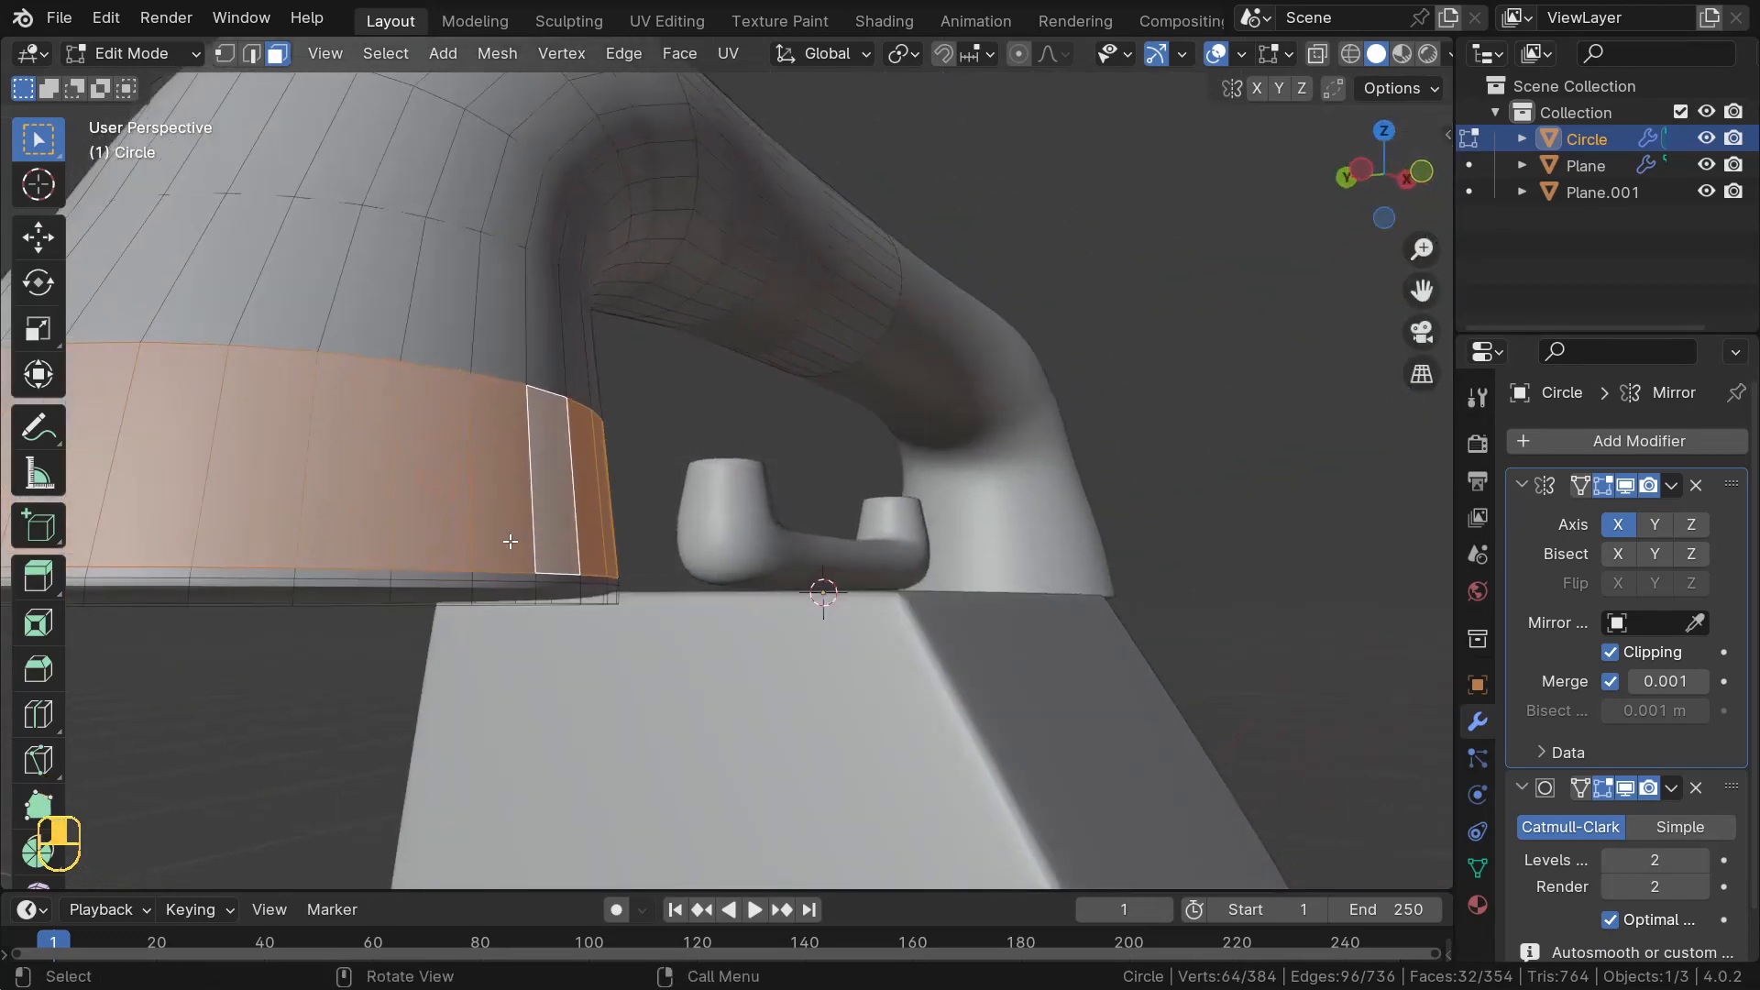
pyautogui.keyDown('alt'); pyautogui.keyDown('shift'); pyautogui.click(389, 573); pyautogui.keyUp('shift'); pyautogui.keyUp('alt')
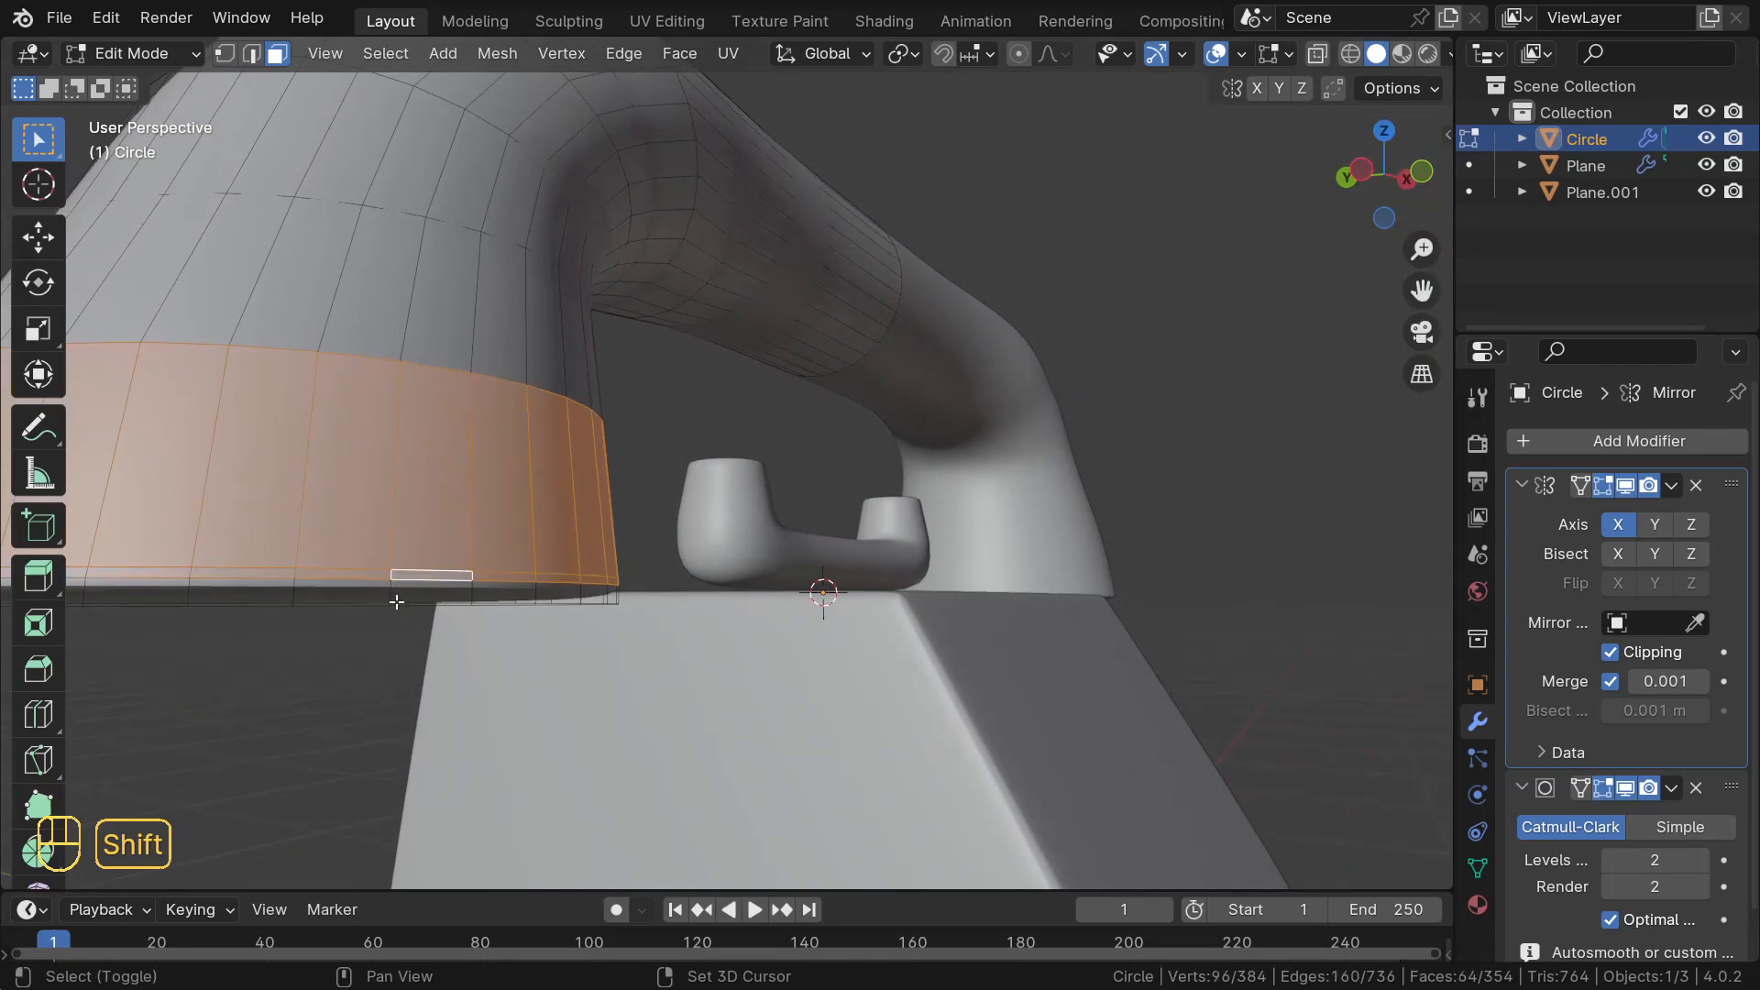
pyautogui.keyDown('alt'); pyautogui.keyDown('shift'); pyautogui.click(387, 592); pyautogui.keyUp('shift'); pyautogui.keyUp('alt')
pyautogui.moveTo(387, 592); pyautogui.dragTo(295, 668, button='middle')
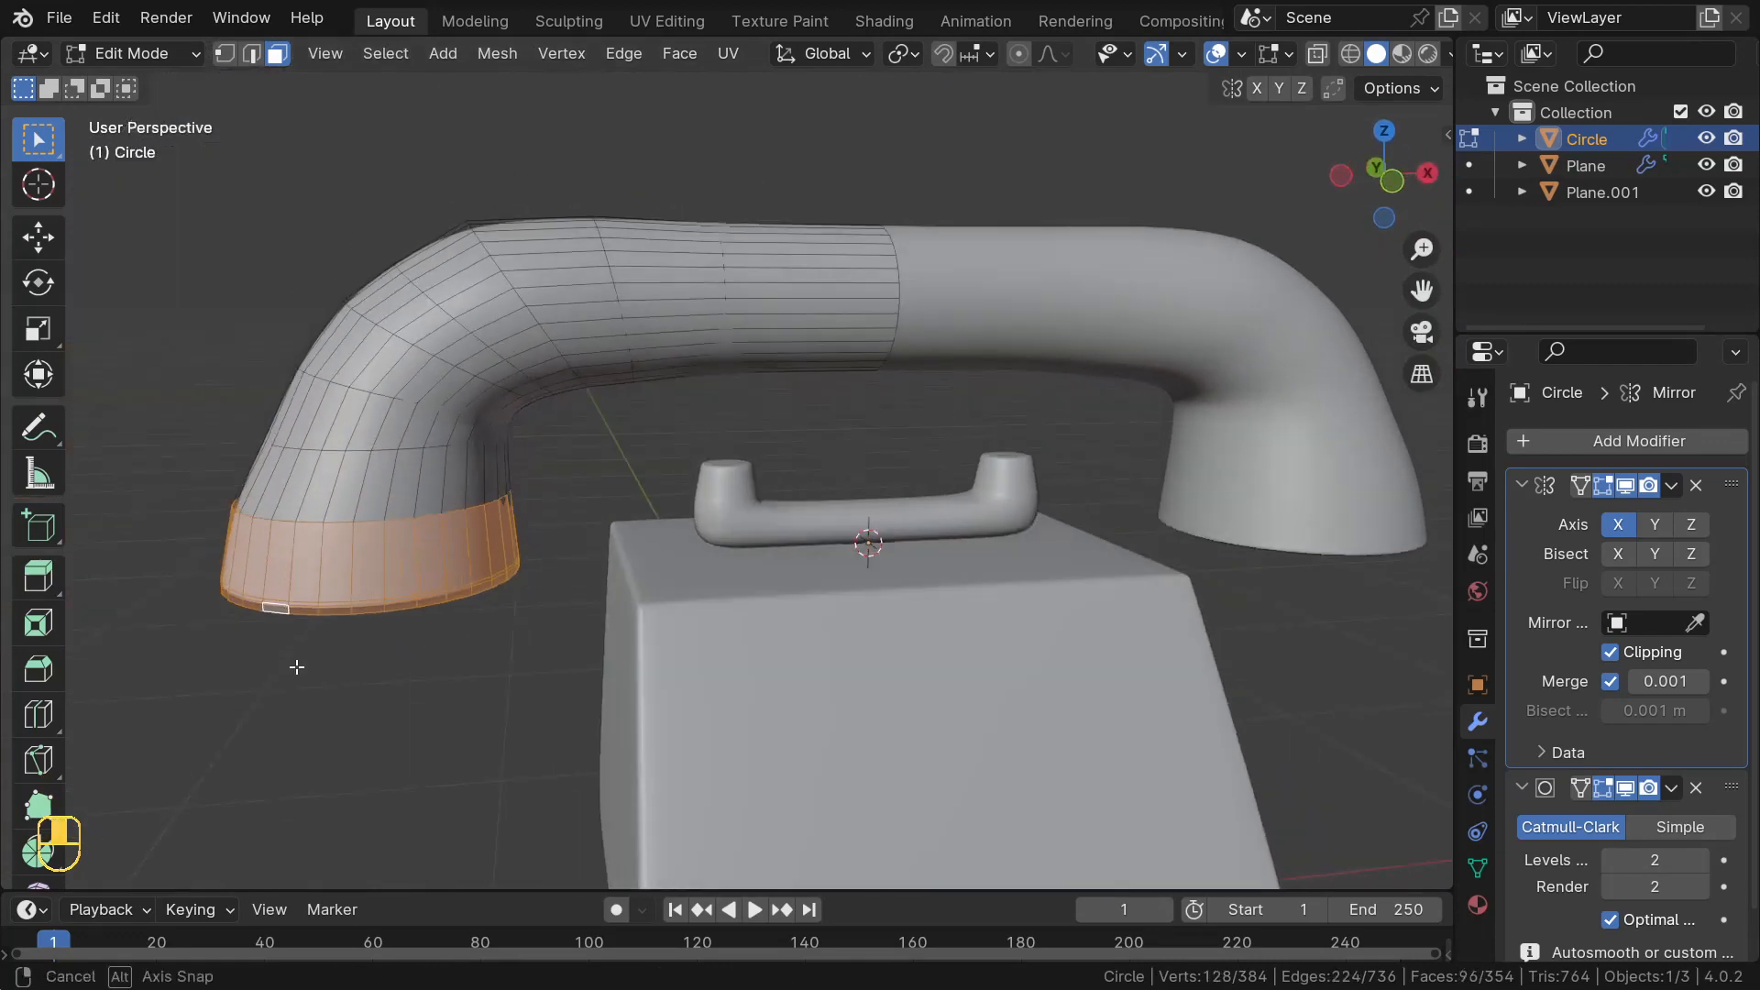
pyautogui.hotkey('alt', 'e')
pyautogui.click(401, 738)
pyautogui.press('shift')
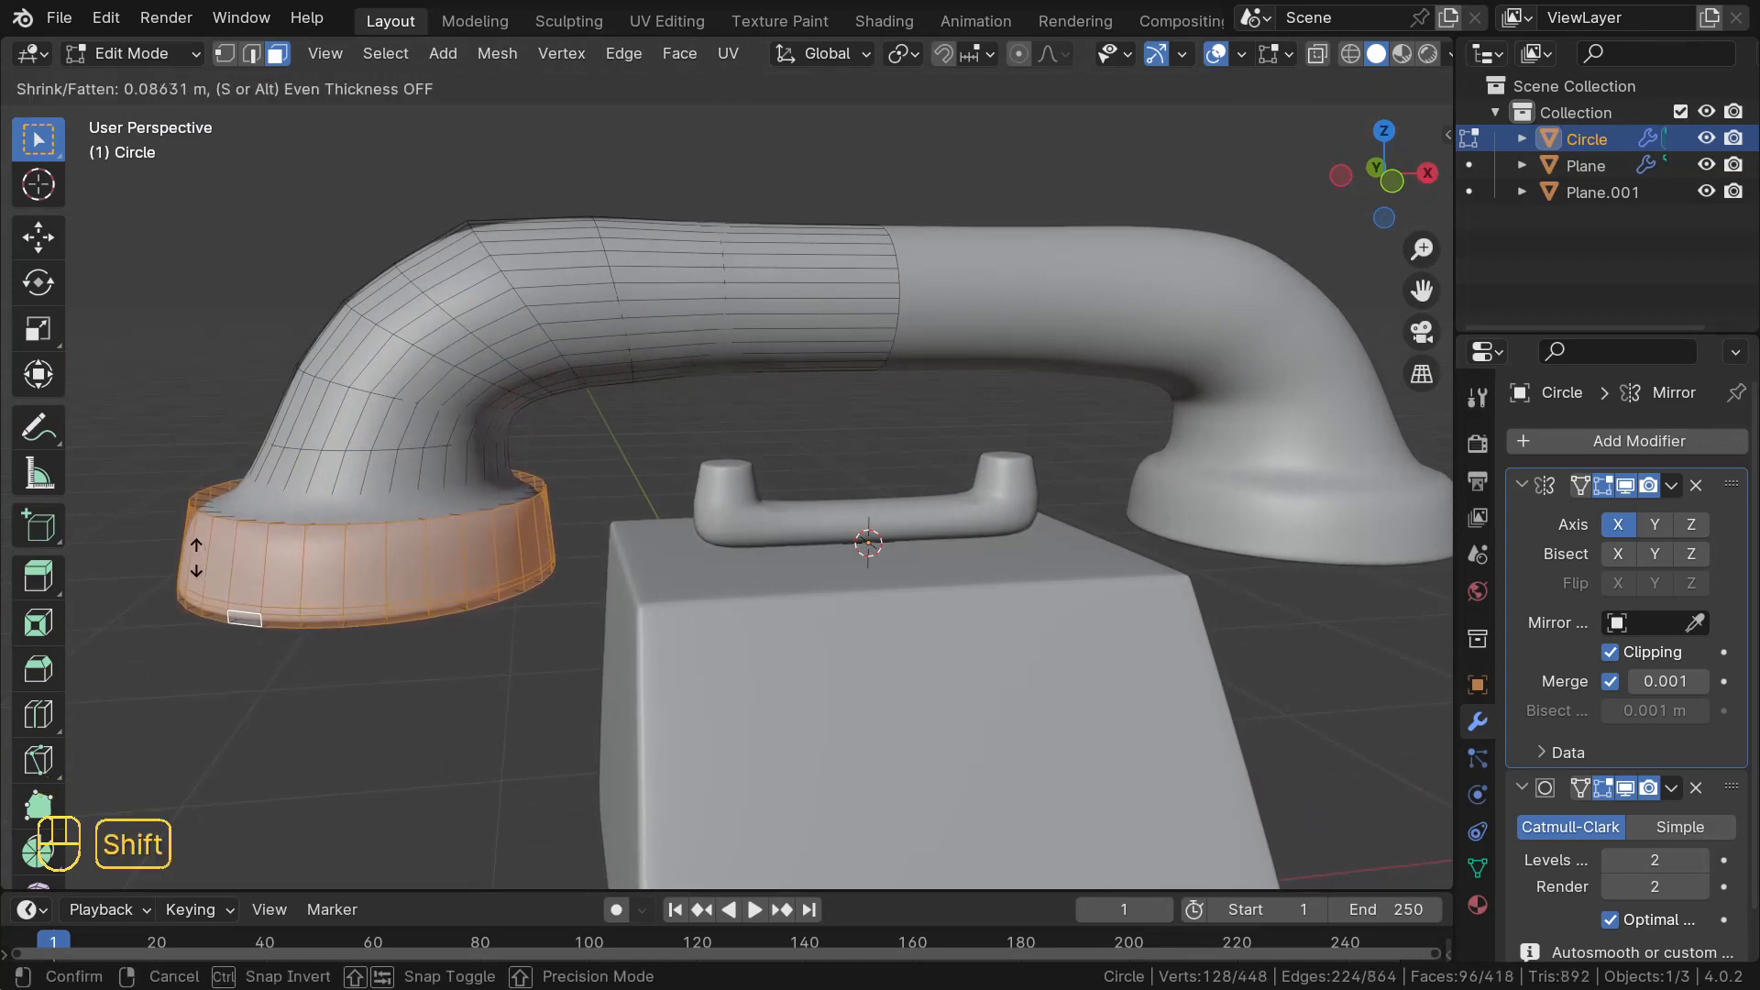
pyautogui.click(213, 571)
# - Select the entire handset mesh and lower it about 0.2 m along Z towards the cradle
pyautogui.moveTo(213, 571); pyautogui.dragTo(325, 552, button='middle')
pyautogui.moveTo(427, 572)
pyautogui.mouseDown(button='middle')
pyautogui.moveTo(370, 542)
pyautogui.moveTo(429, 589)
pyautogui.mouseUp(button='middle')
pyautogui.moveTo(660, 522); pyautogui.dragTo(704, 419, button='middle')
pyautogui.press('a')
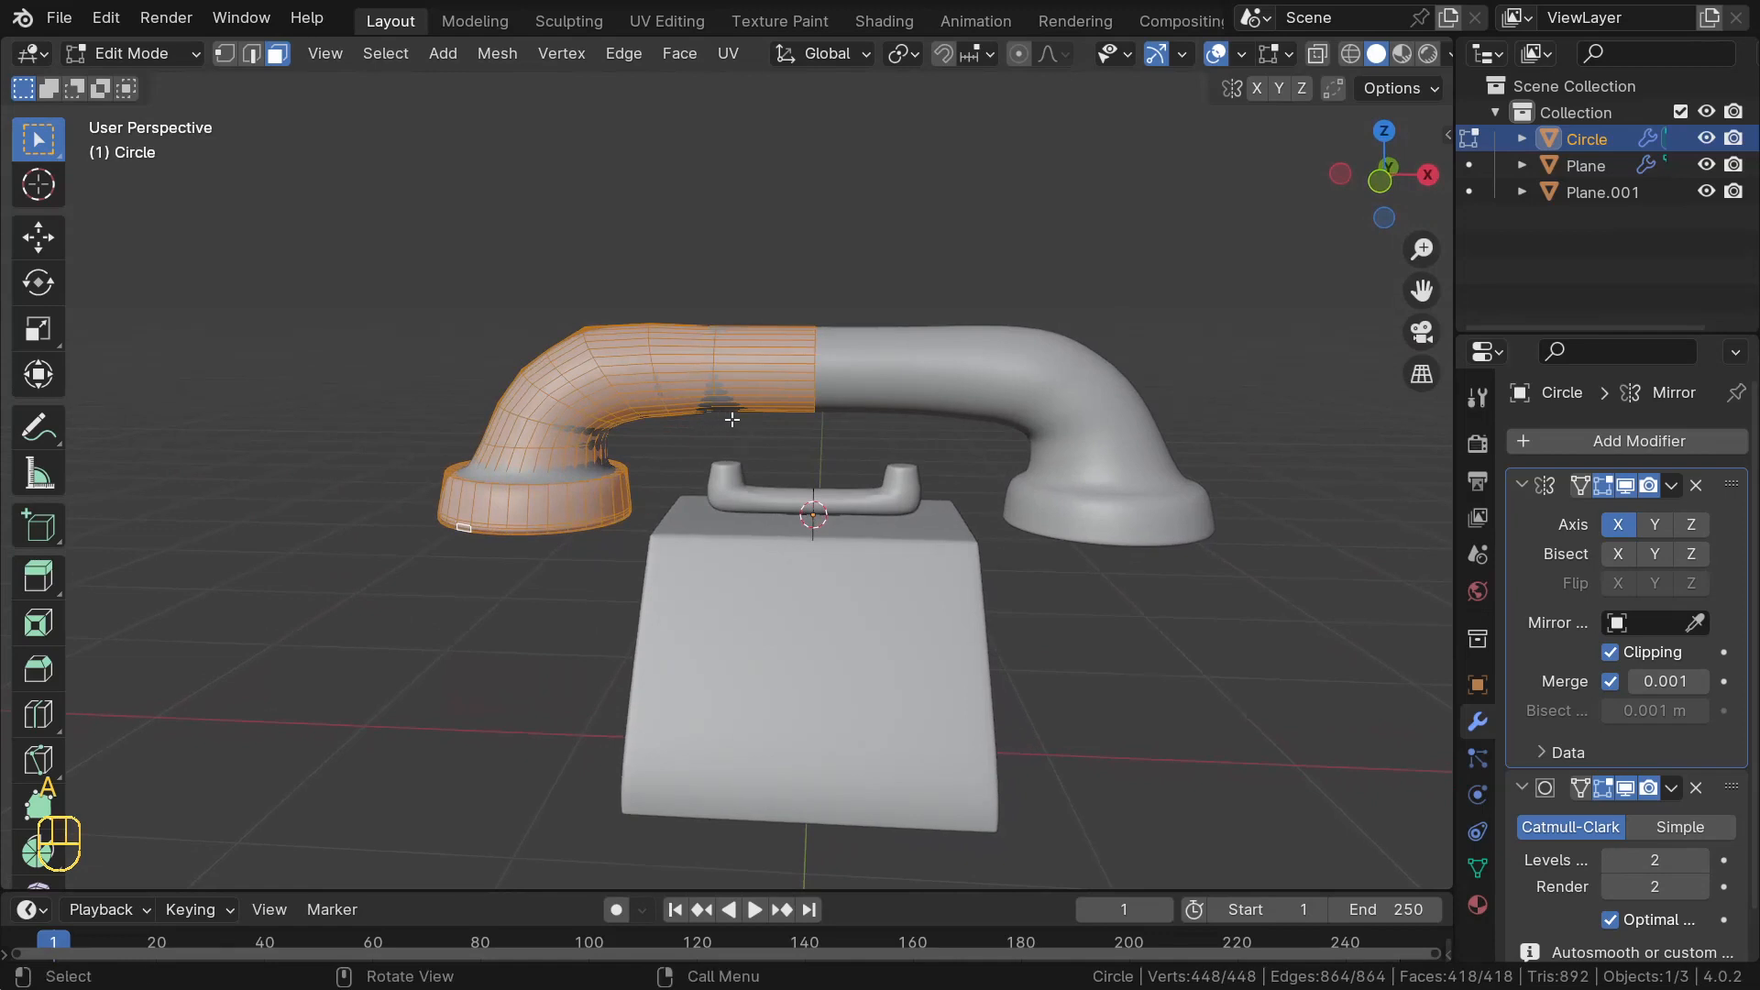
pyautogui.press('g')
pyautogui.press('z')
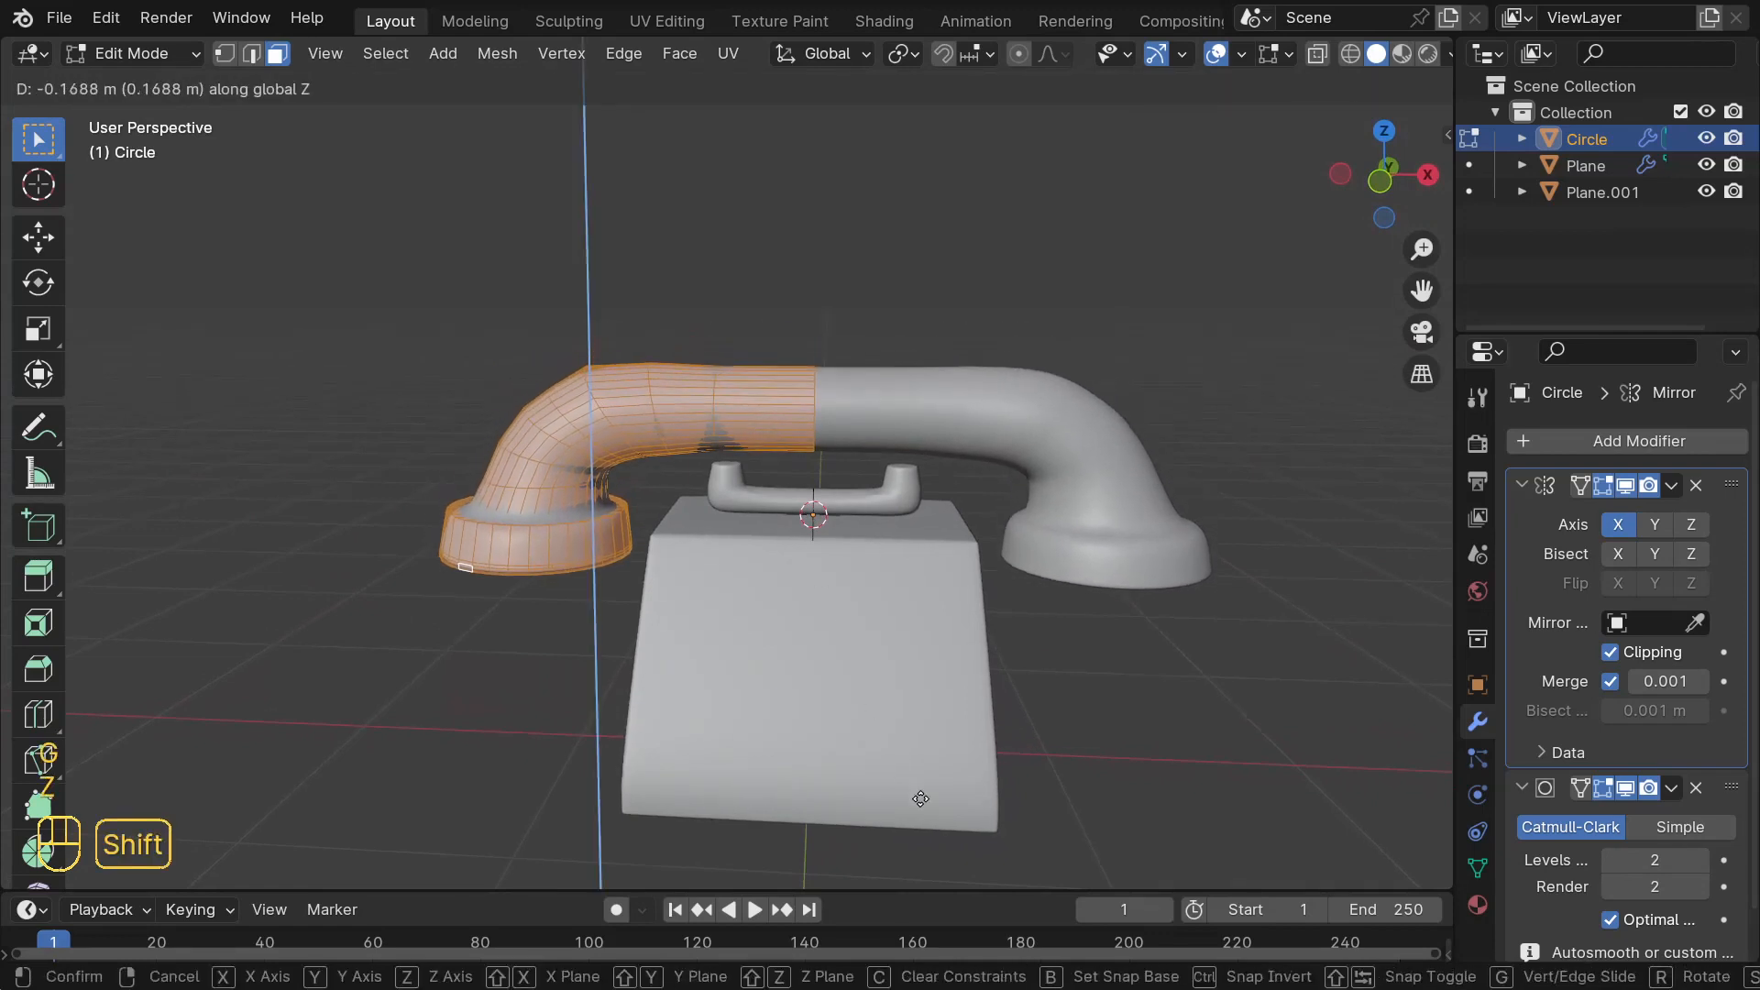
pyautogui.click(981, 847)
pyautogui.moveTo(688, 380); pyautogui.dragTo(724, 394, button='middle')
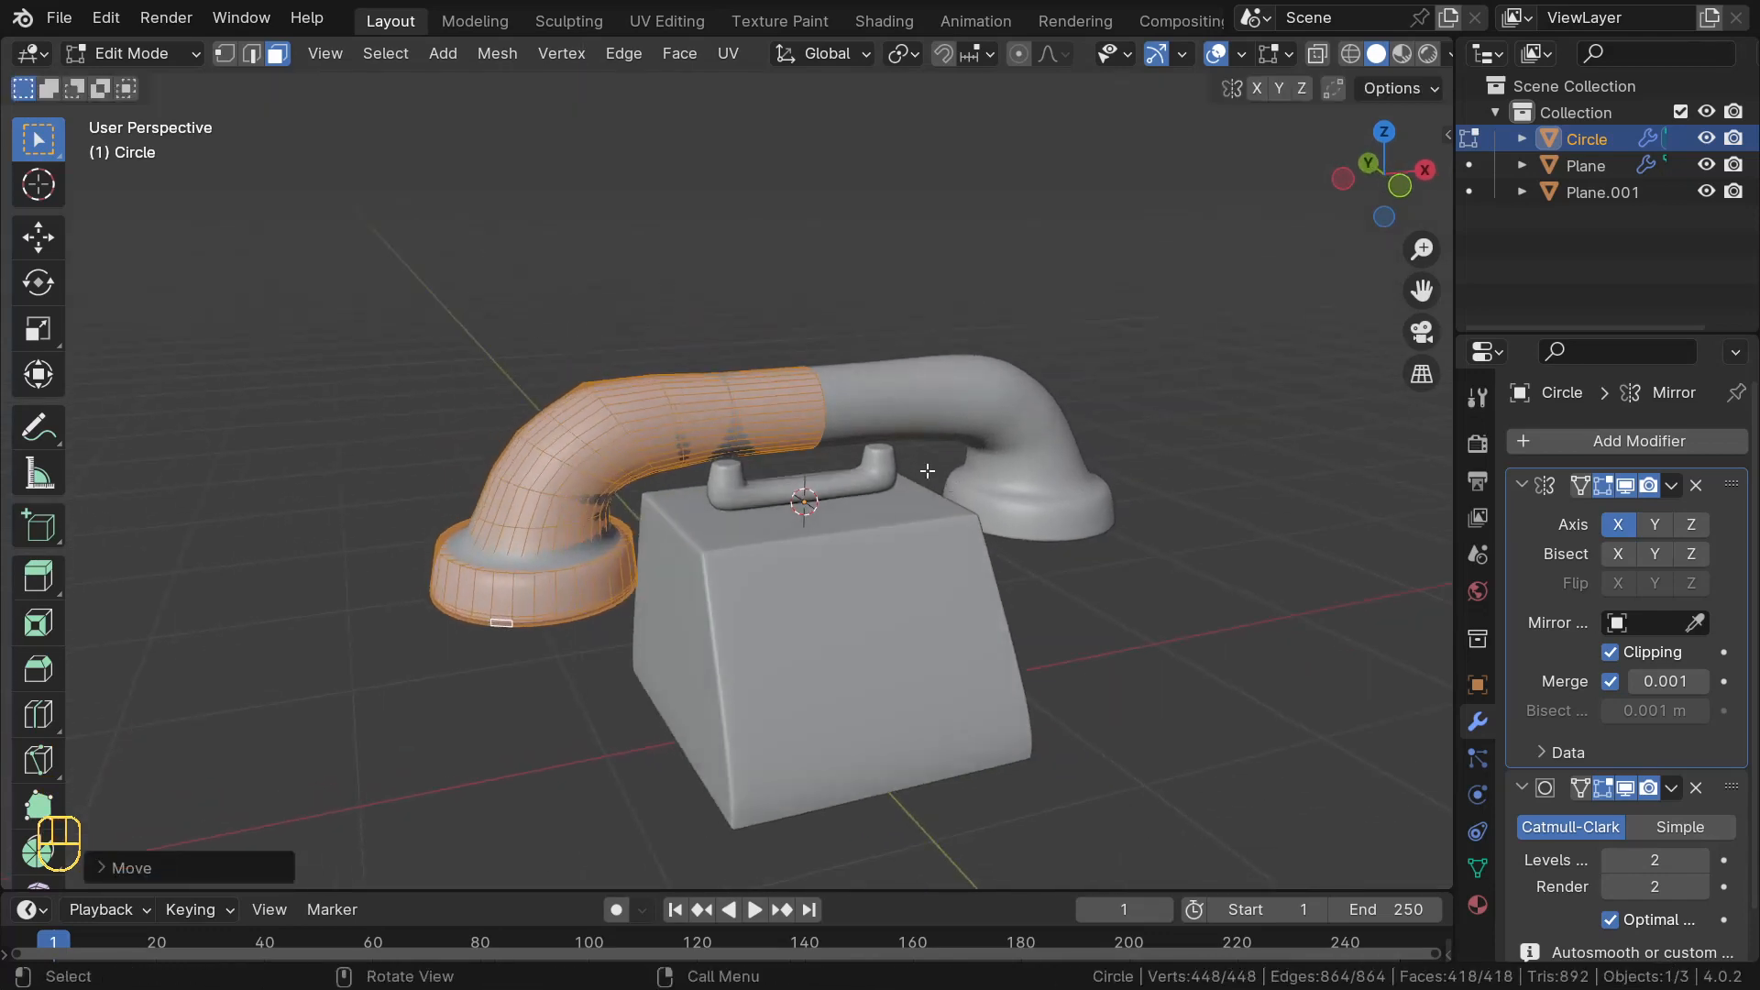
# - Add a loop cut around the handset tube, slid to just inside the cradle's prong
pyautogui.scroll(3, 688, 380)
pyautogui.scroll(3, 688, 381)
pyautogui.moveTo(712, 495); pyautogui.dragTo(664, 472, button='middle')
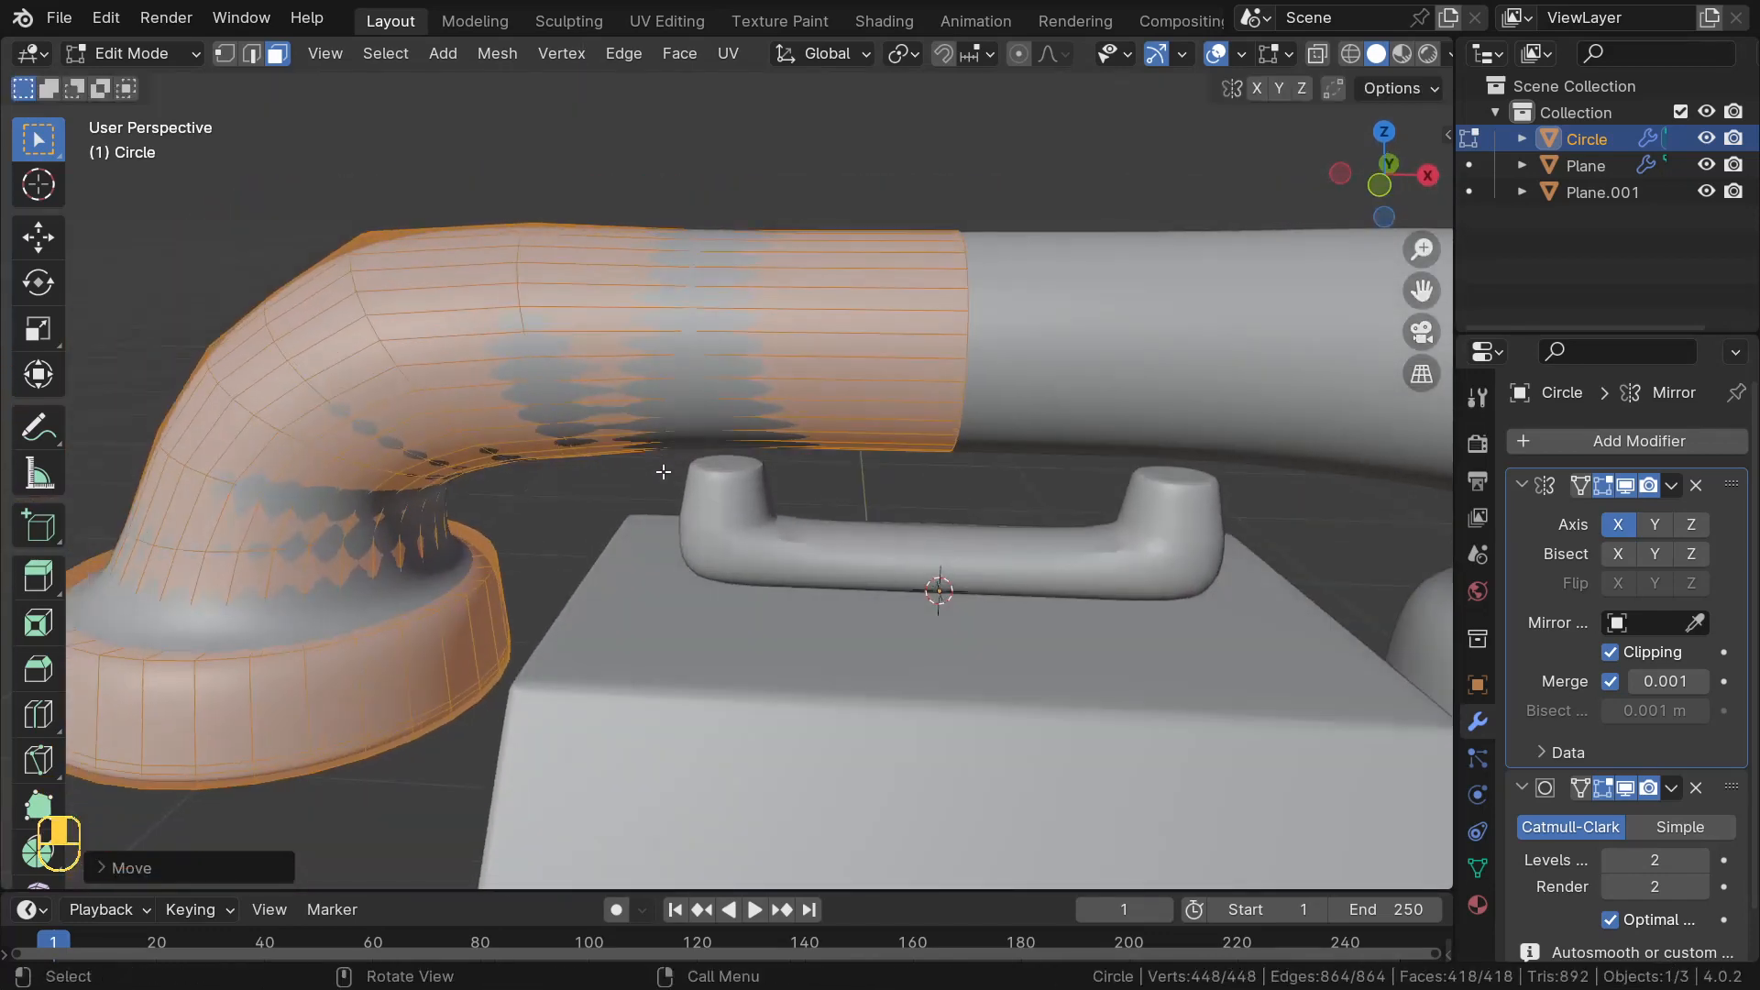
pyautogui.hotkey('ctrl', 'r')
pyautogui.click(794, 436)
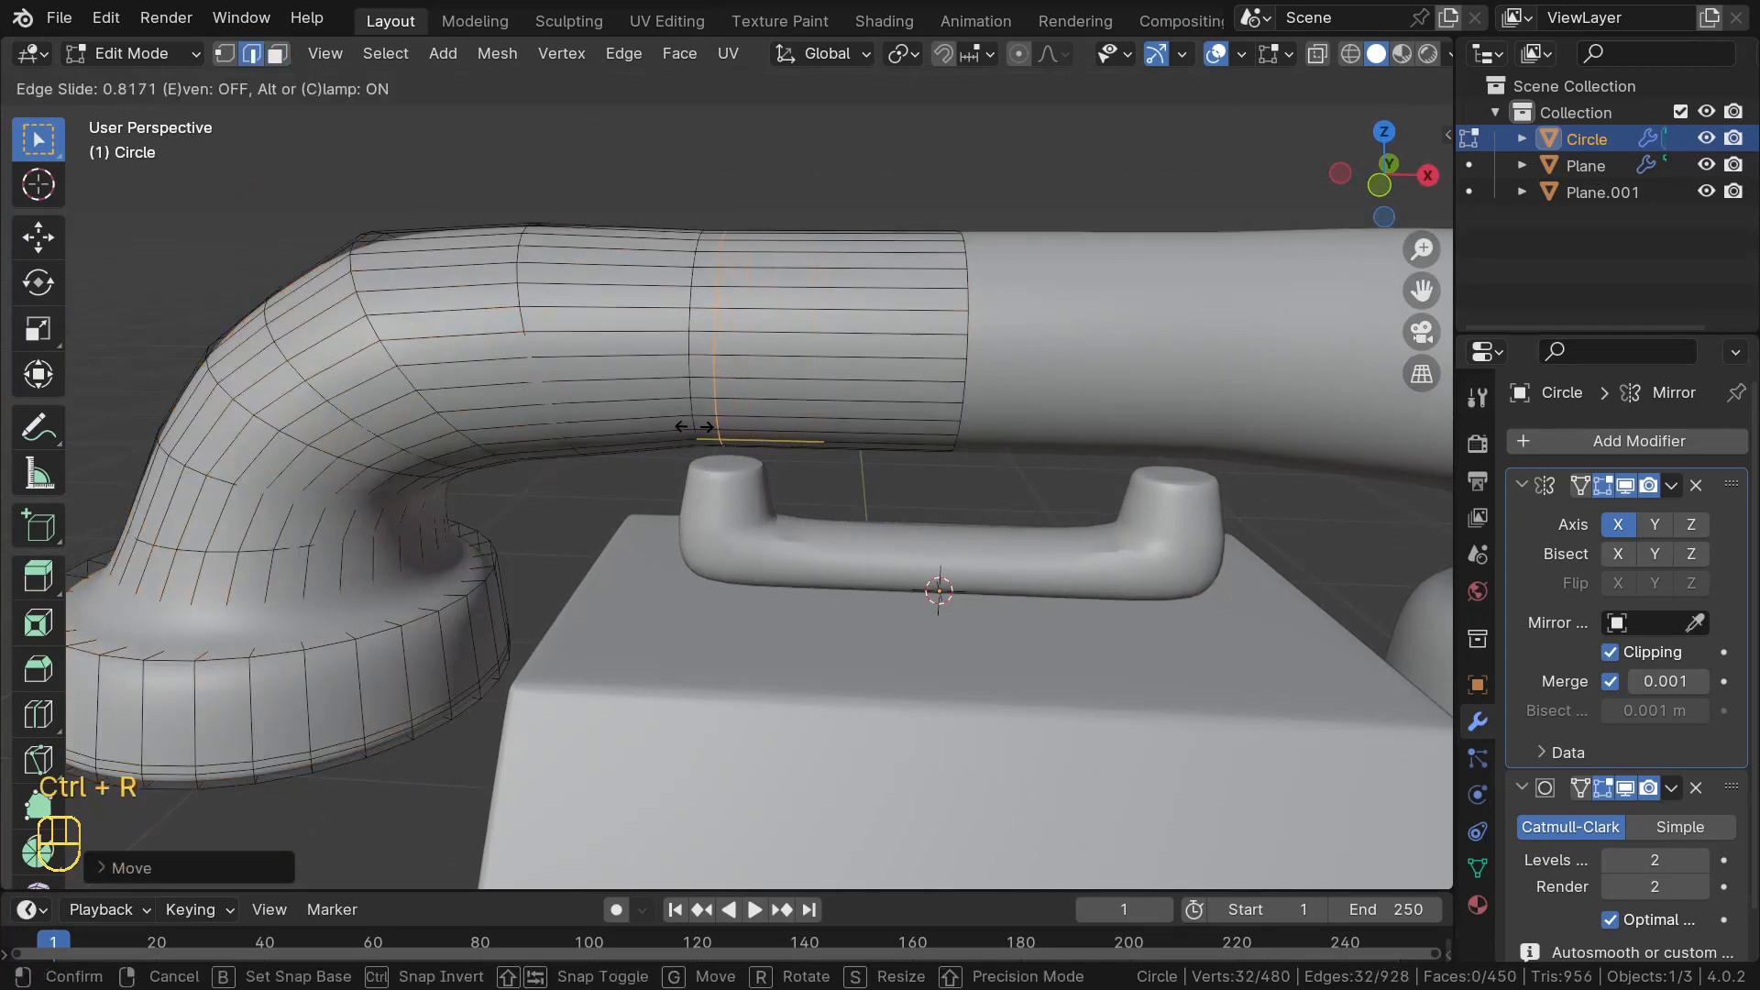
pyautogui.click(733, 449)
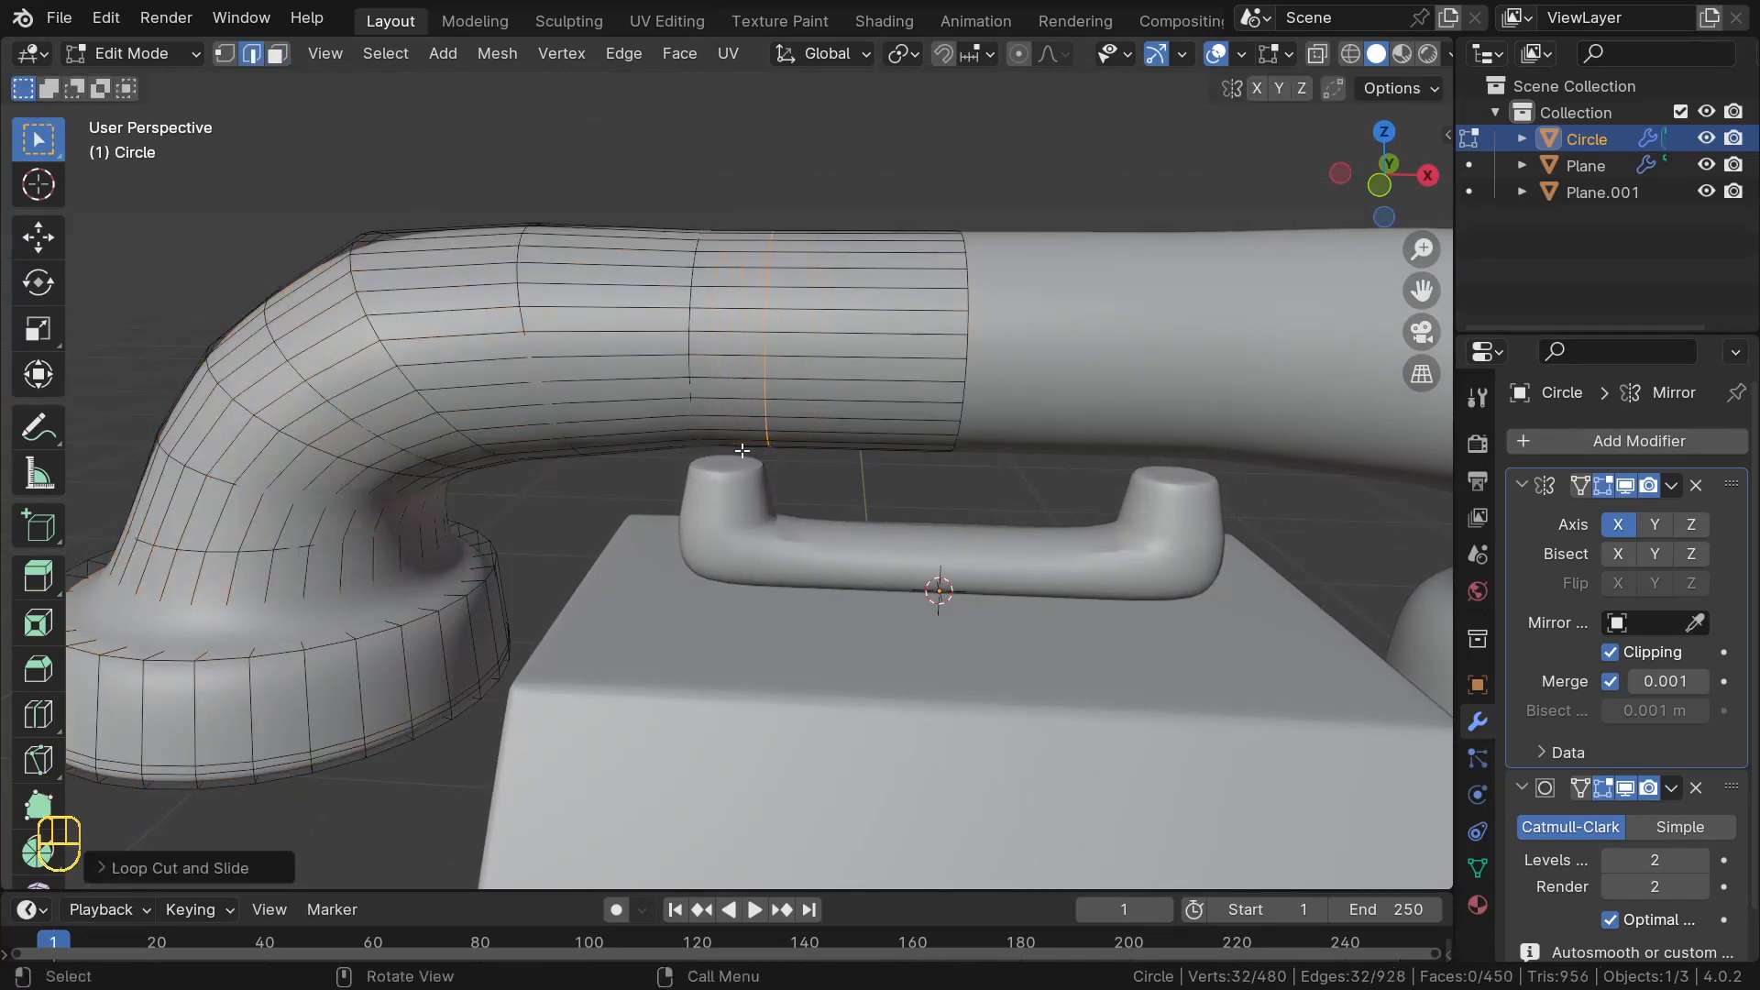
pyautogui.moveTo(738, 458); pyautogui.dragTo(734, 472, button='middle')
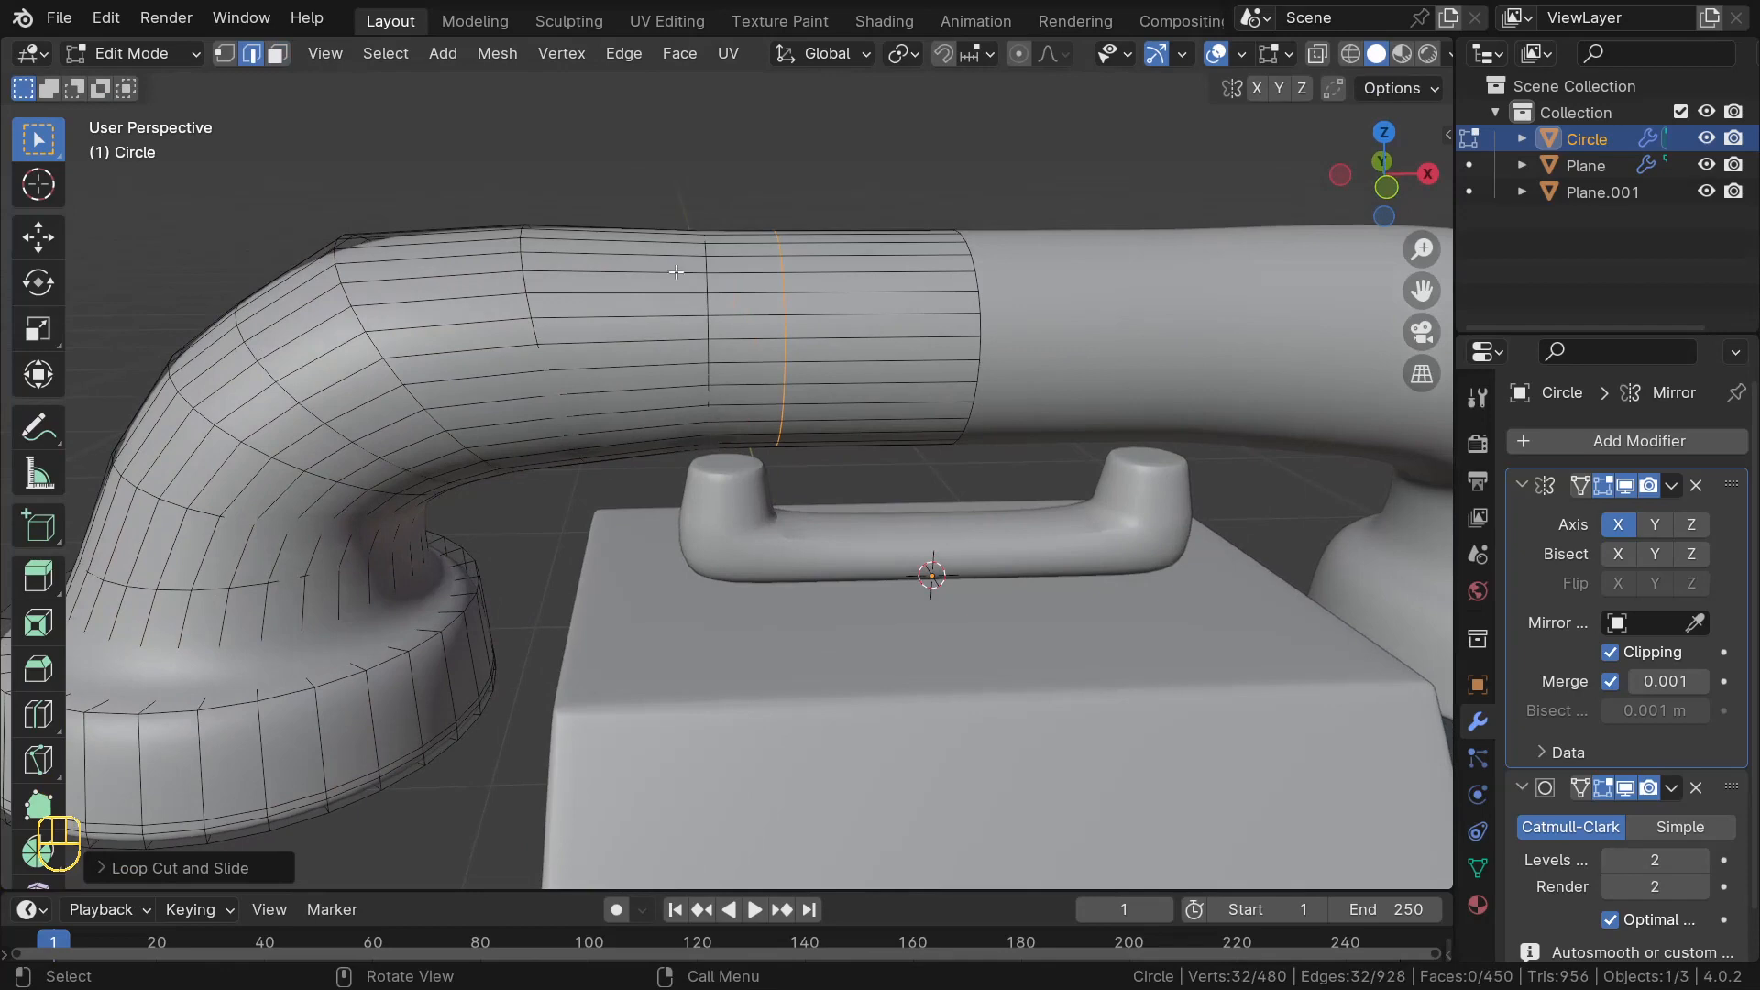
# - Shift the neighbouring edge loop above the cradle prong slightly outward along X
pyautogui.keyDown('alt'); pyautogui.click(707, 353); pyautogui.keyUp('alt')
pyautogui.moveTo(707, 353); pyautogui.dragTo(718, 344, button='middle')
pyautogui.press('g')
pyautogui.press('x')
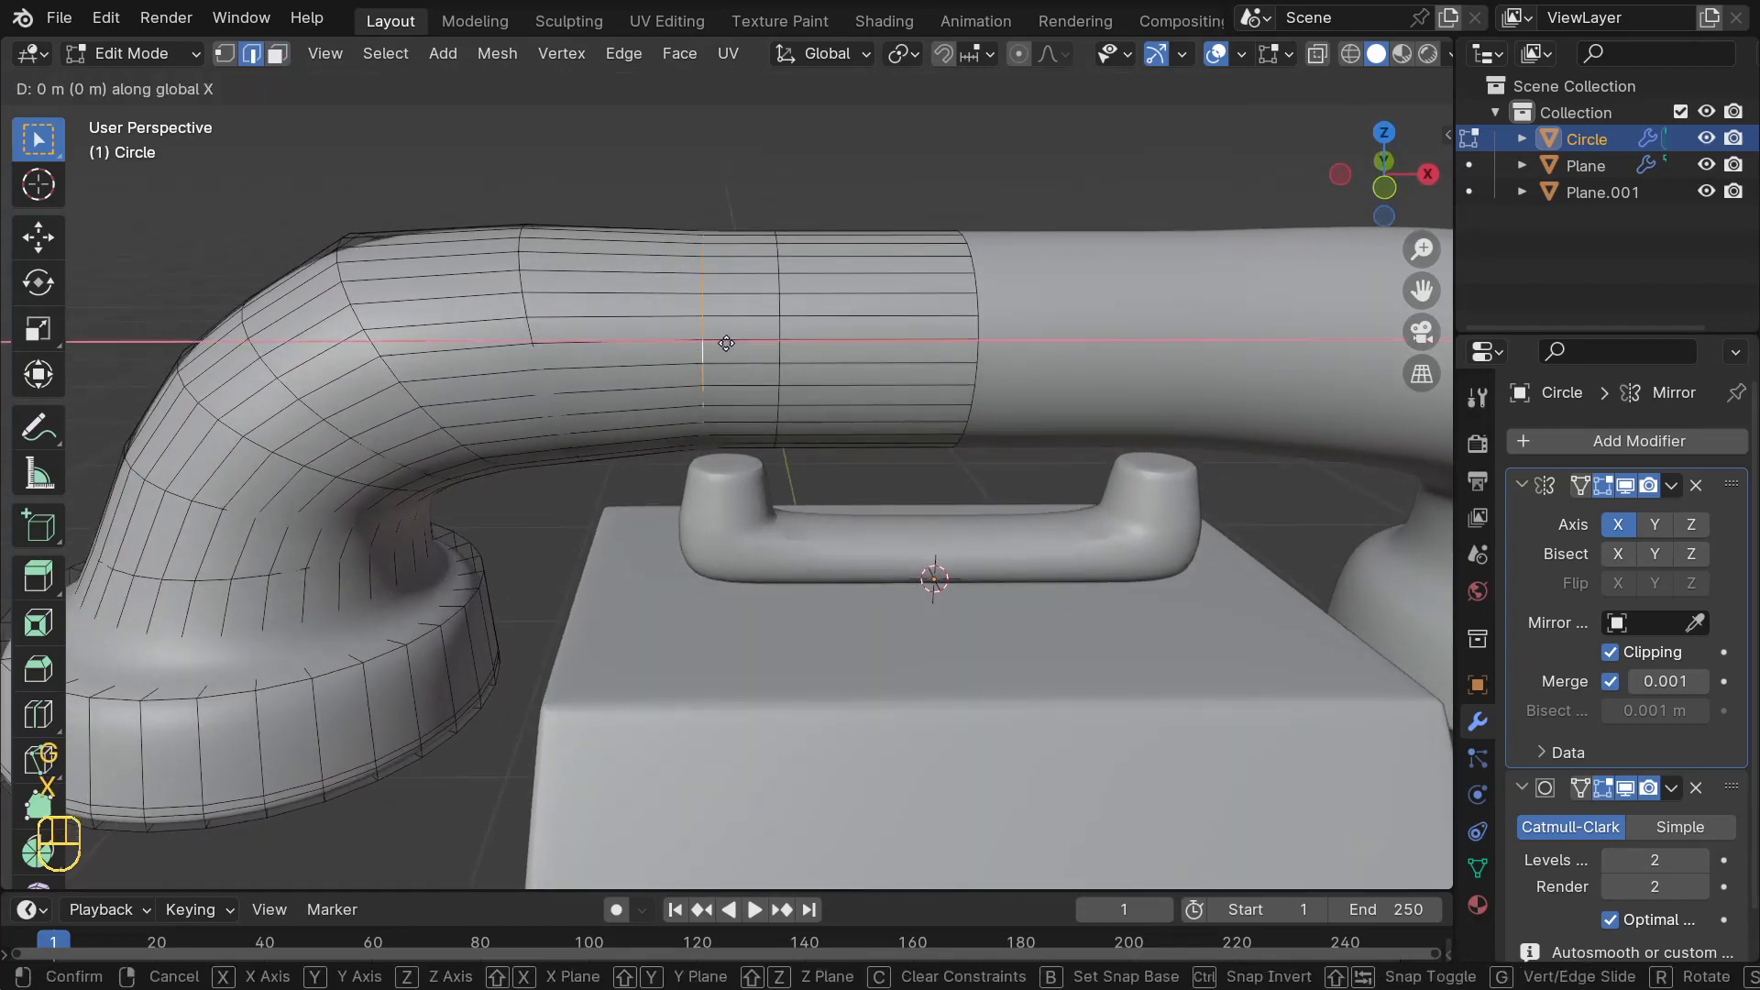
pyautogui.click(599, 375)
pyautogui.moveTo(599, 375); pyautogui.dragTo(731, 385, button='middle')
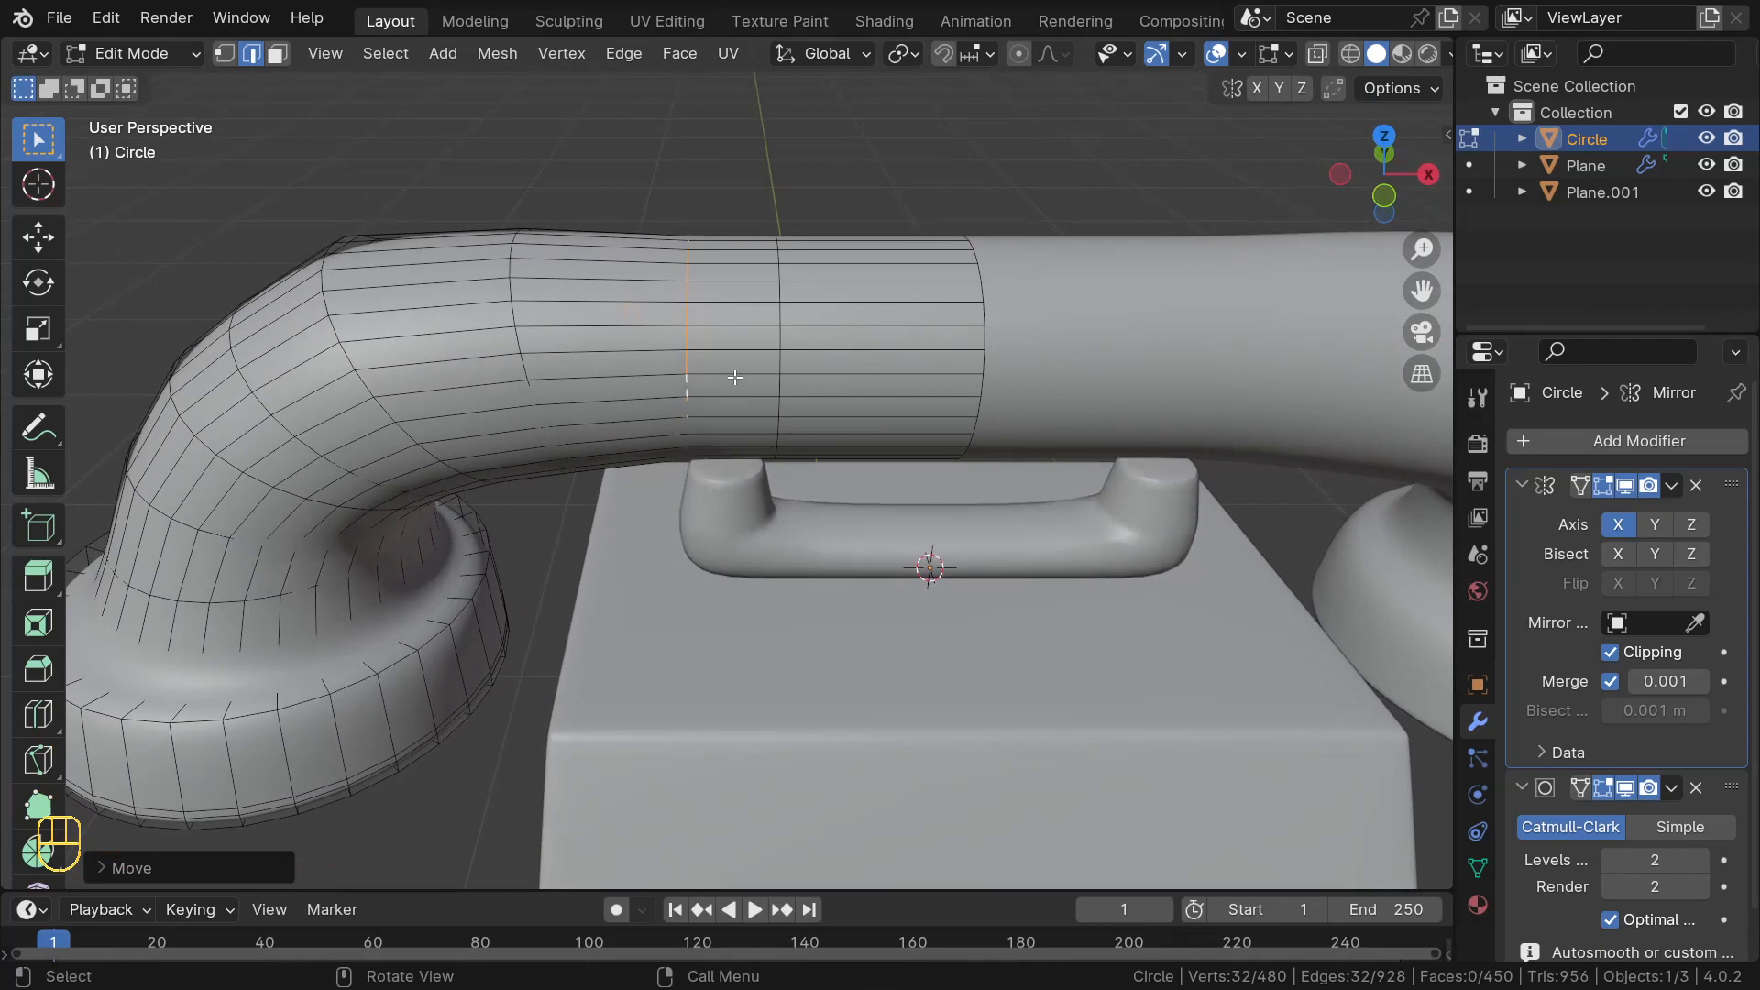
# - Duplicate the face ring above the cradle prong in place and separate it into its own object
pyautogui.press('3')
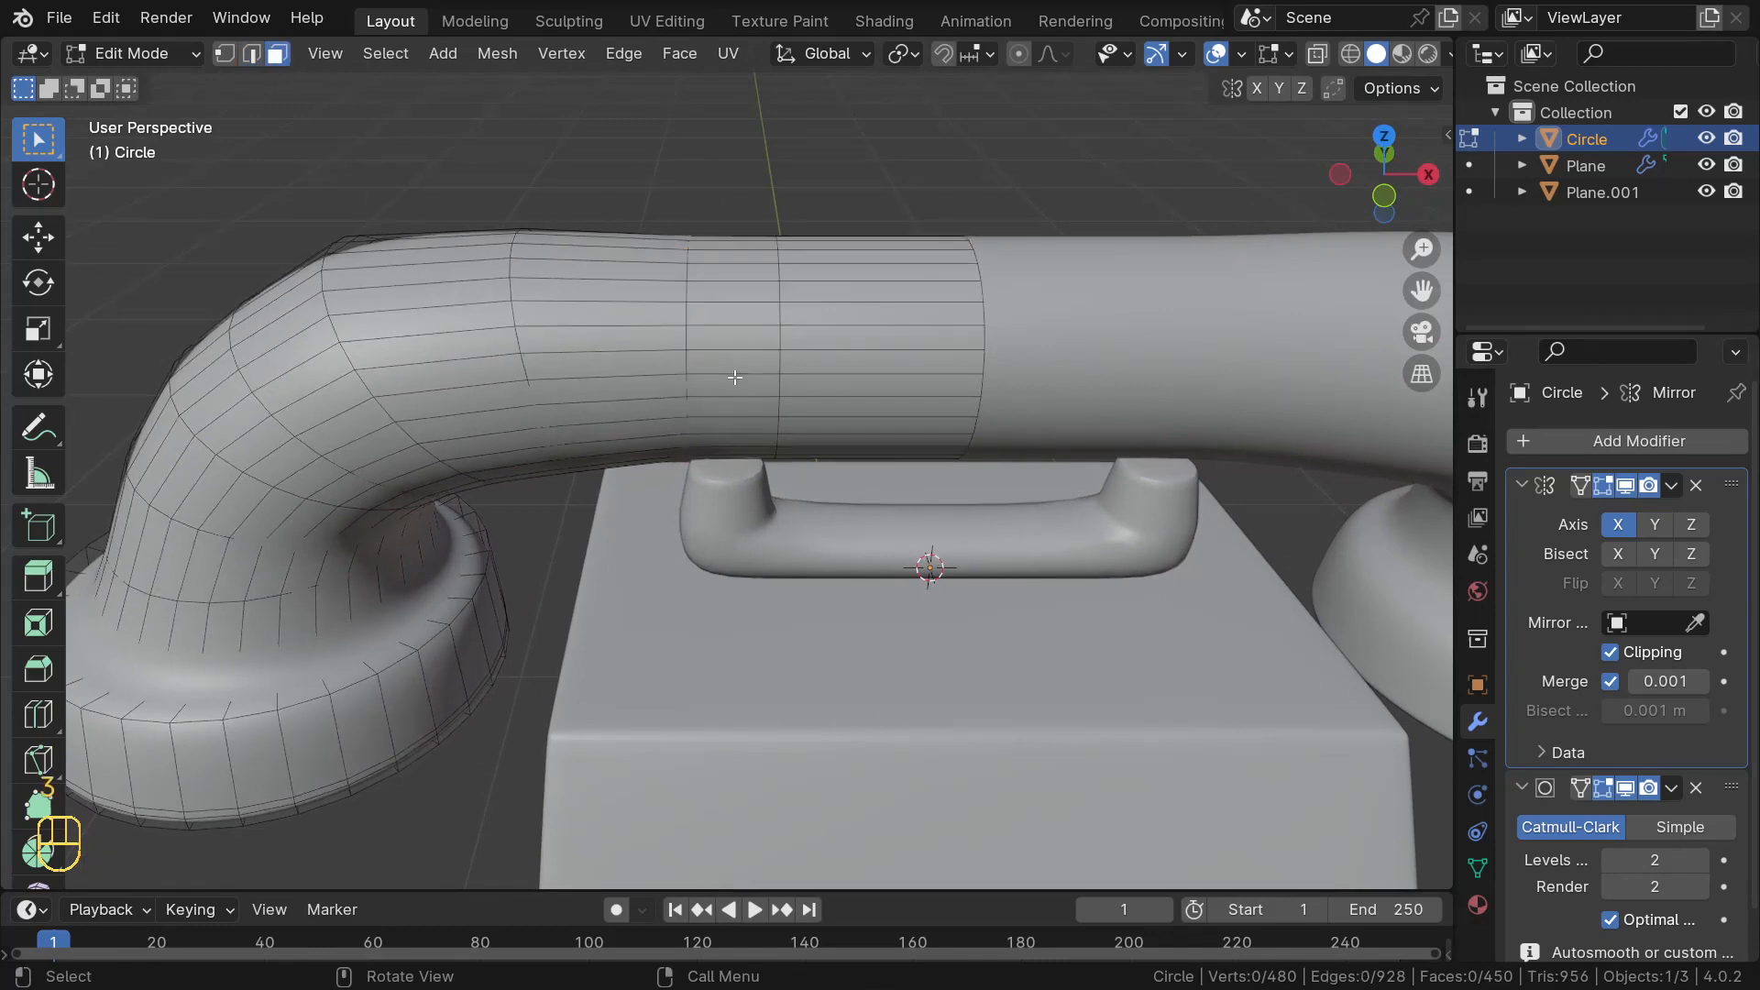
pyautogui.keyDown('alt'); pyautogui.click(735, 376); pyautogui.keyUp('alt')
pyautogui.moveTo(735, 377); pyautogui.dragTo(790, 389, button='middle')
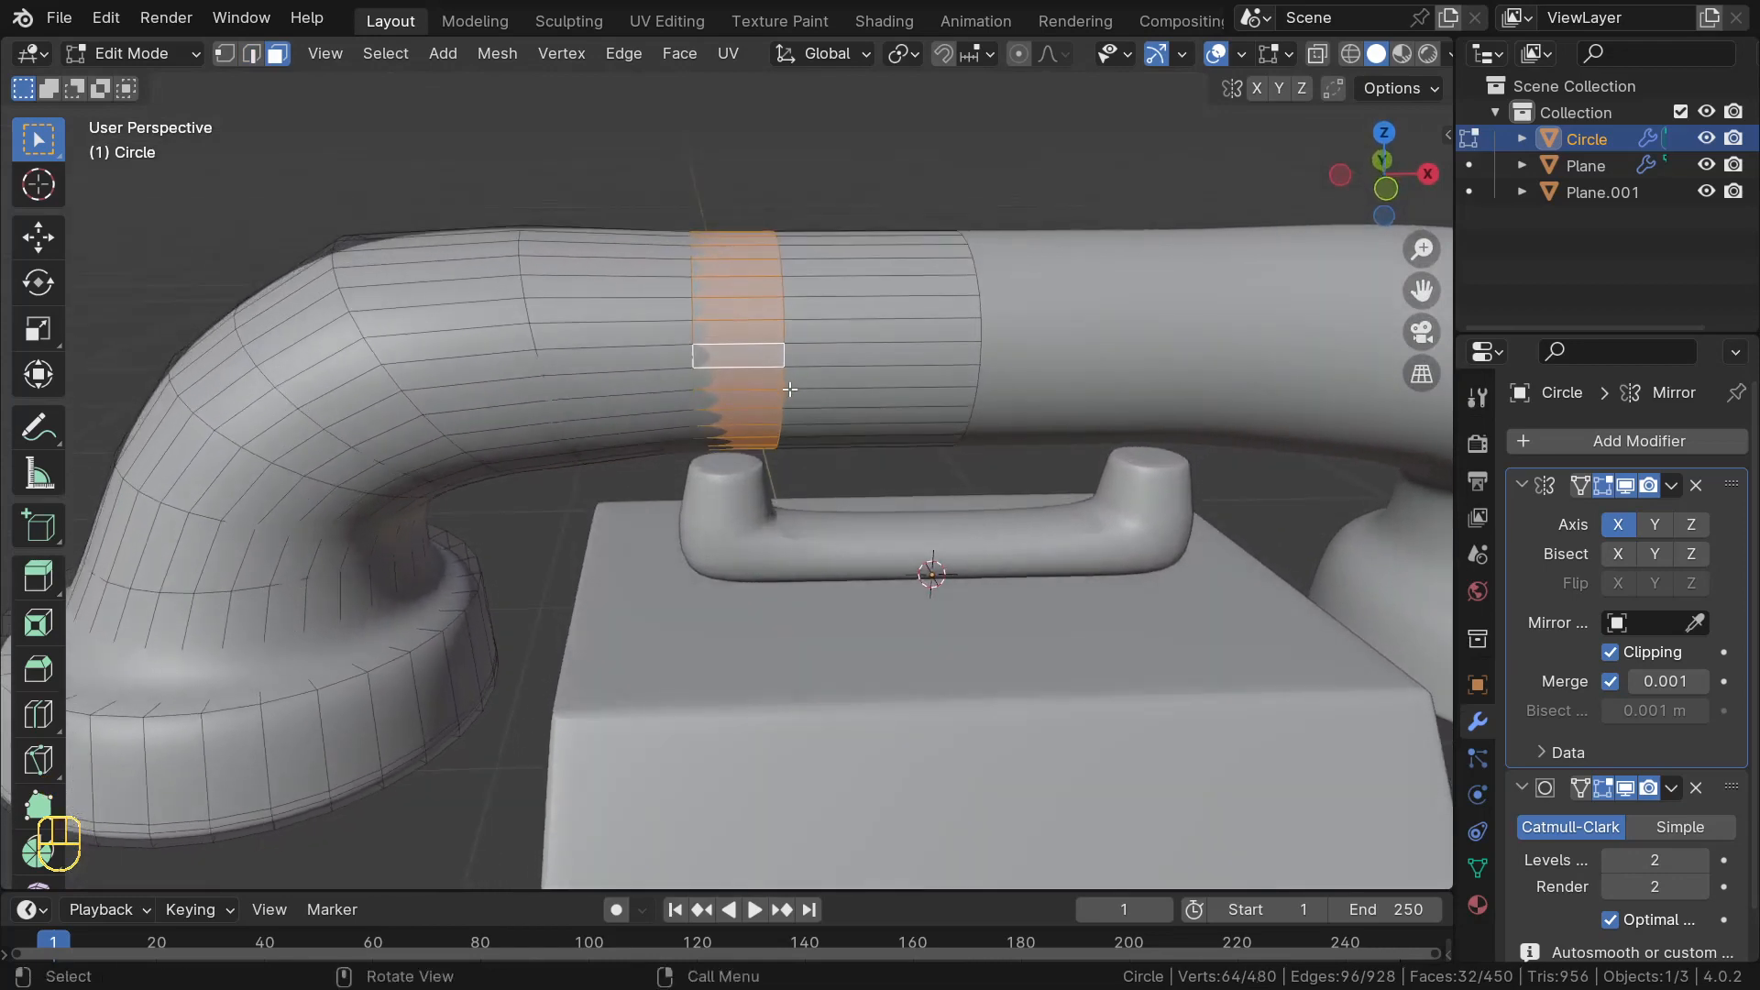
pyautogui.hotkey('shift', 'd')
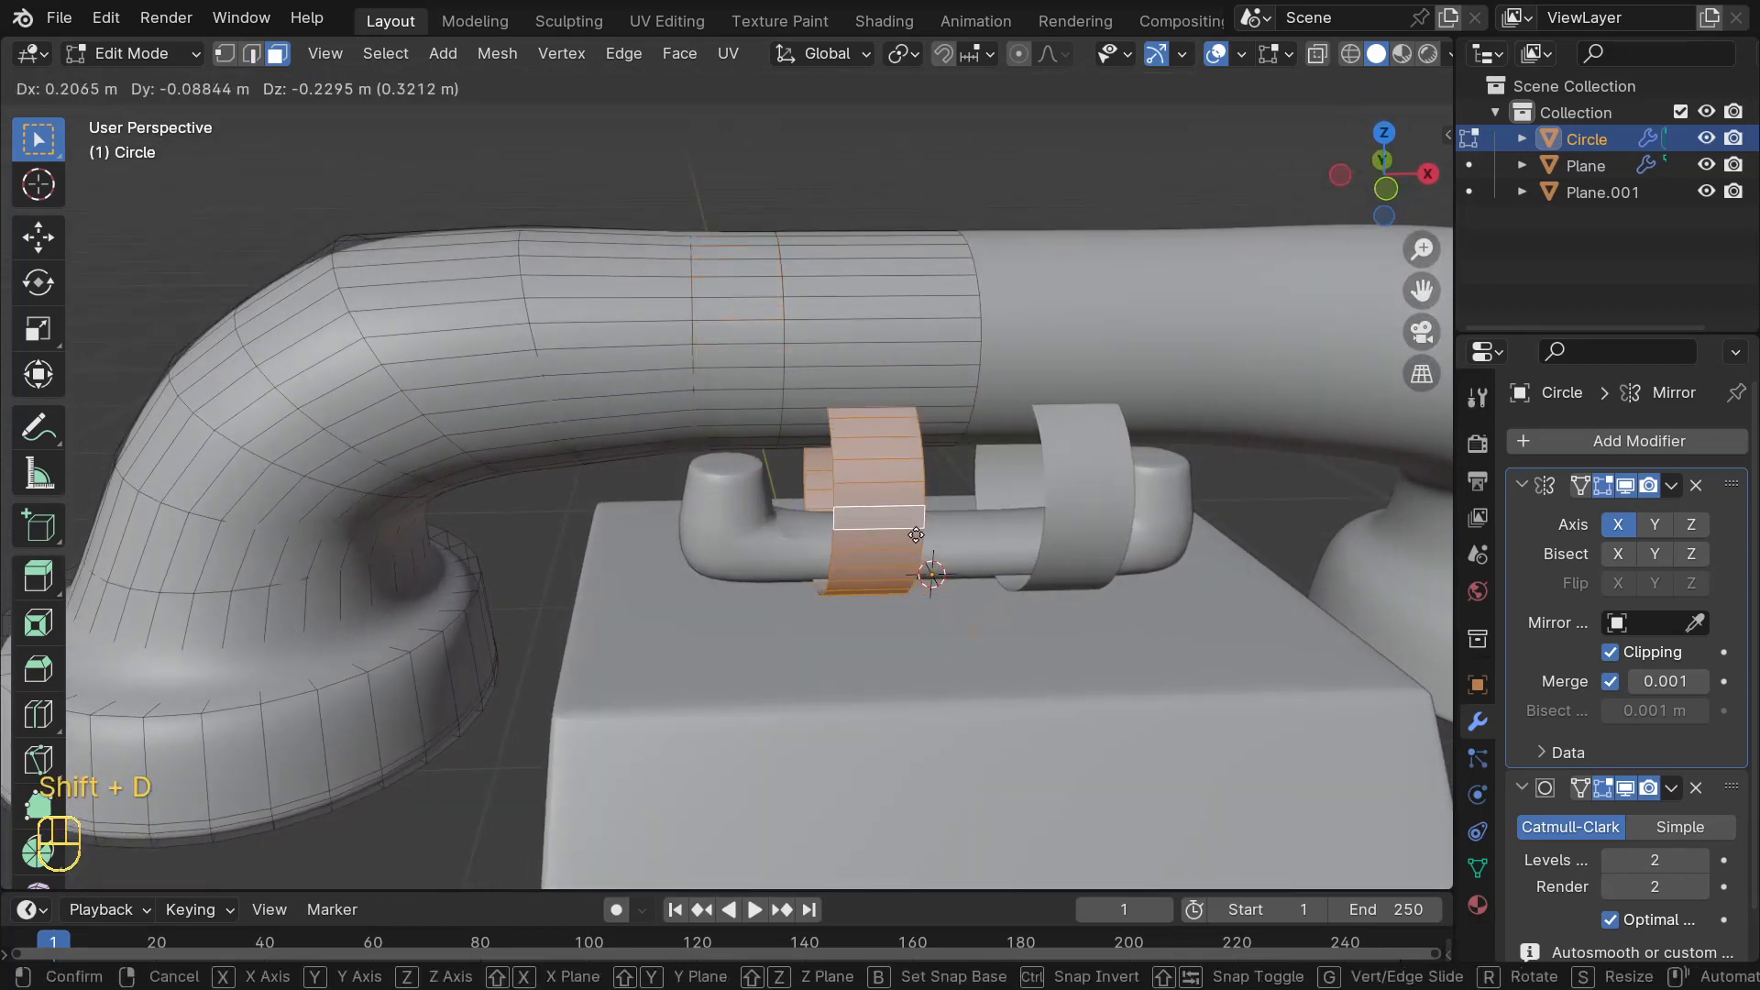
pyautogui.rightClick(917, 535)
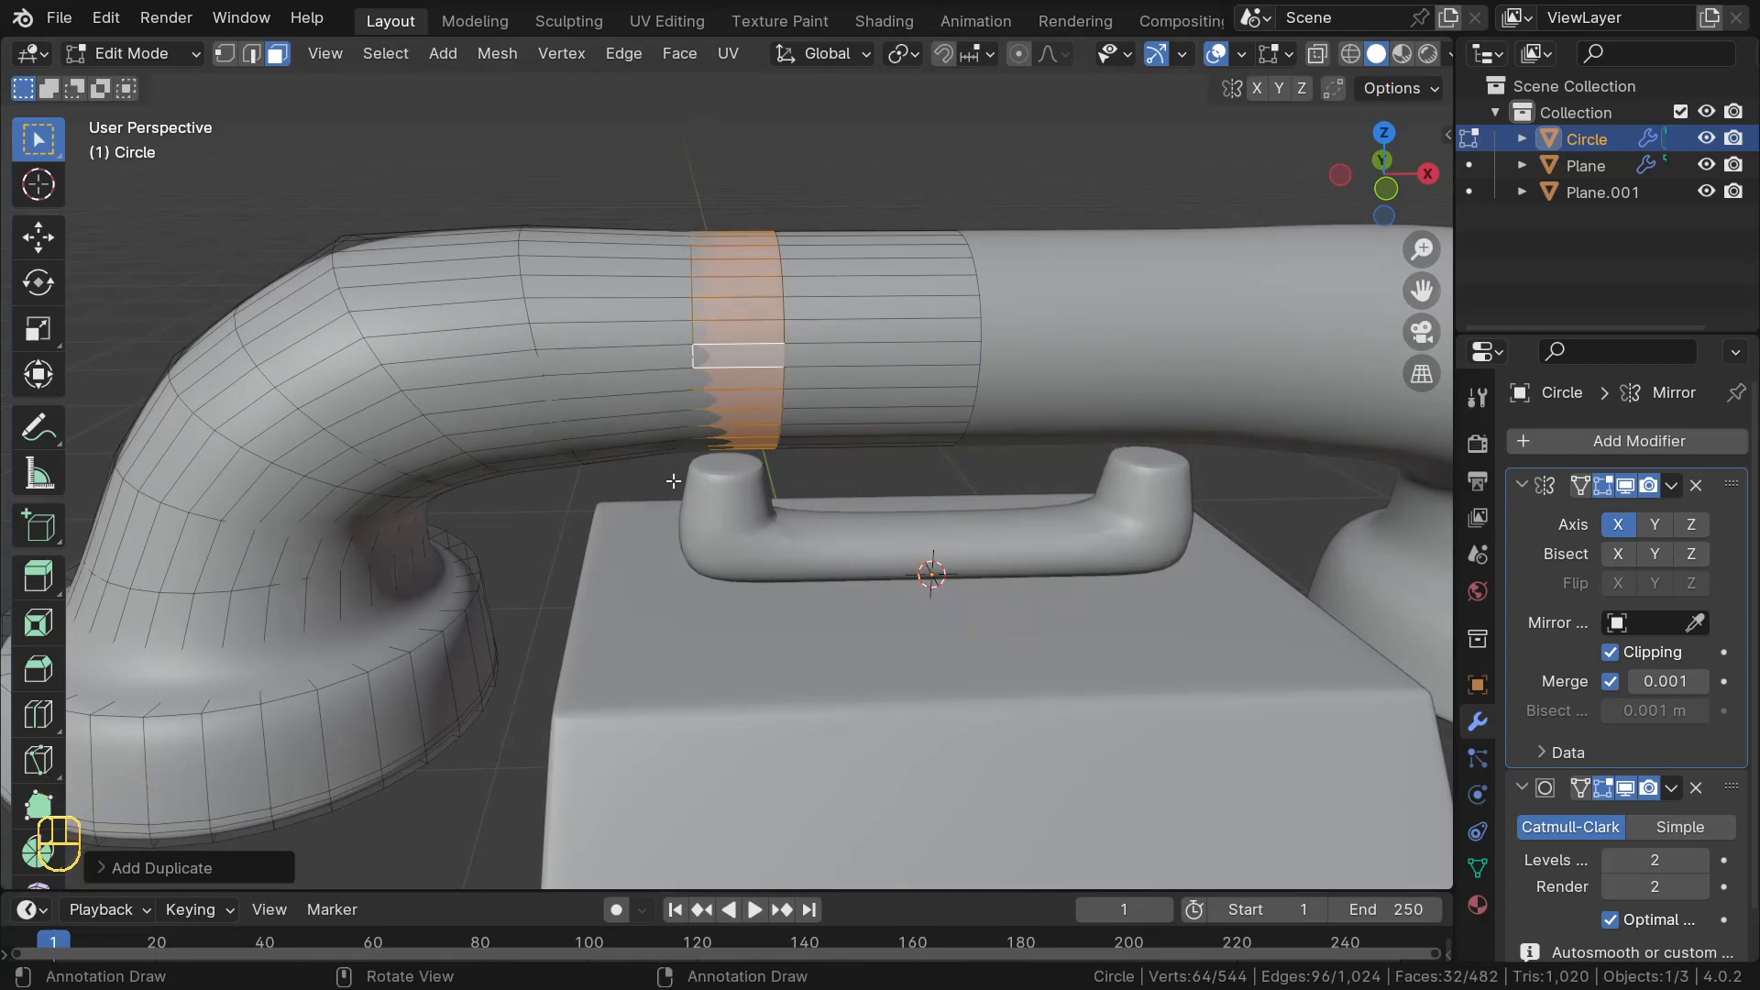
pyautogui.press('p')
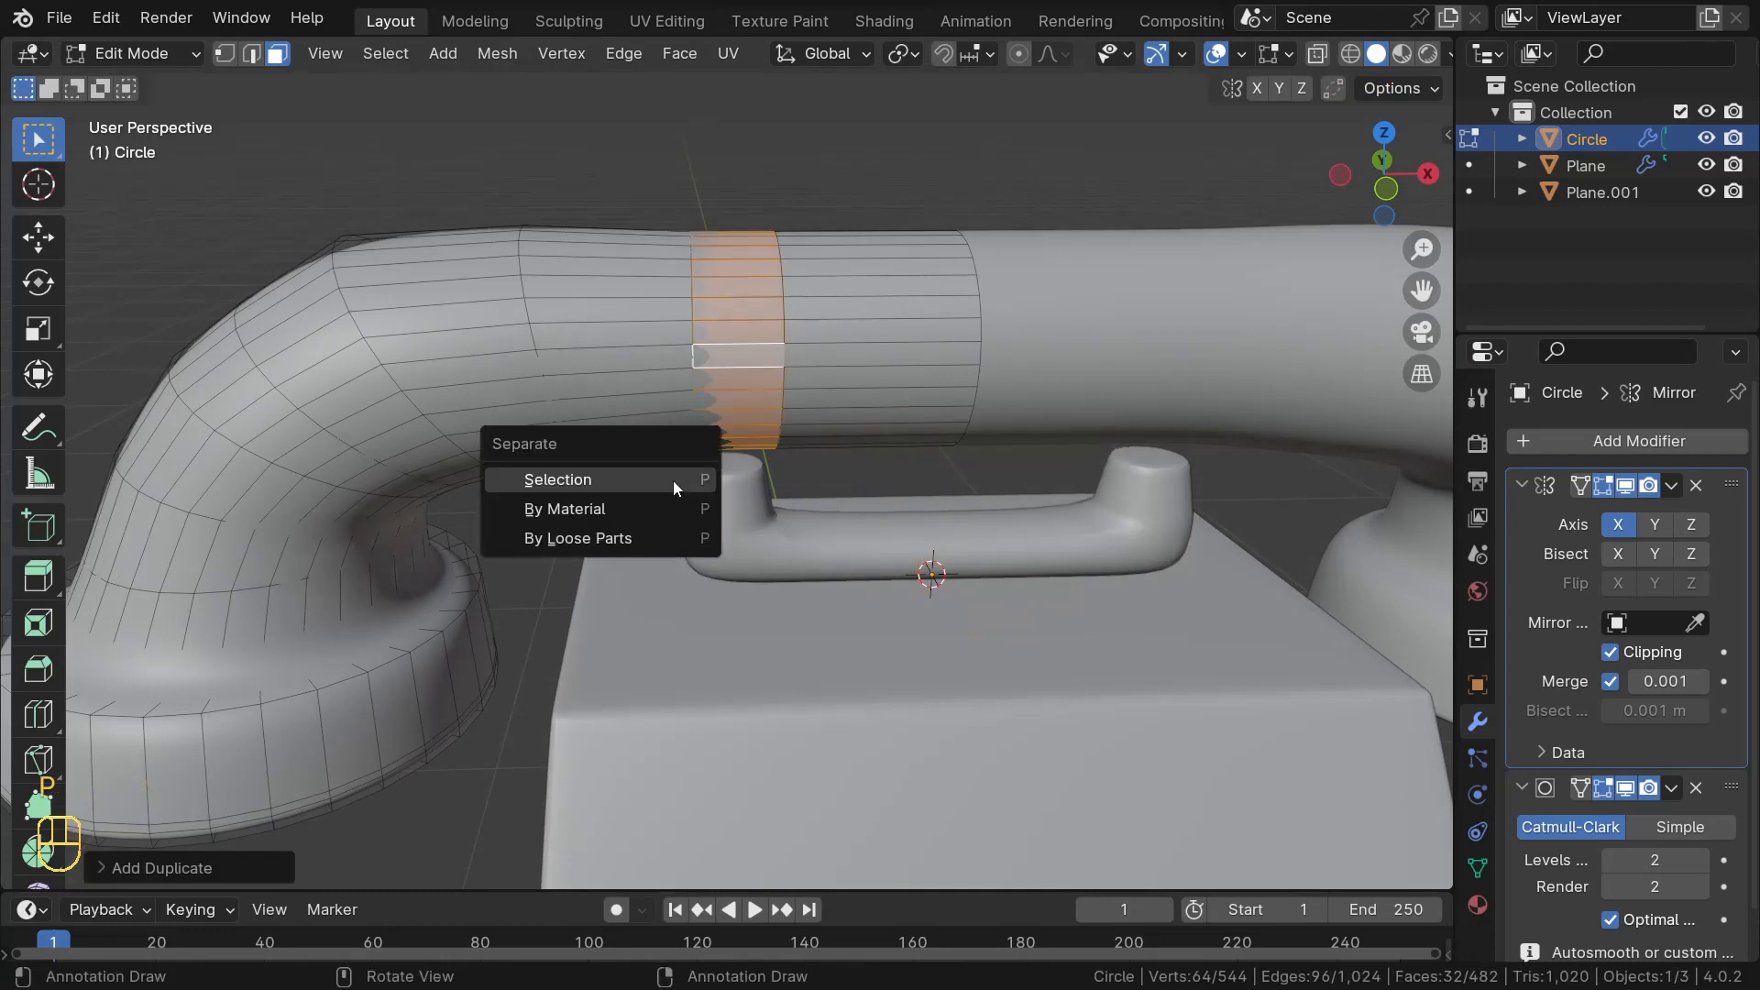
pyautogui.click(673, 480)
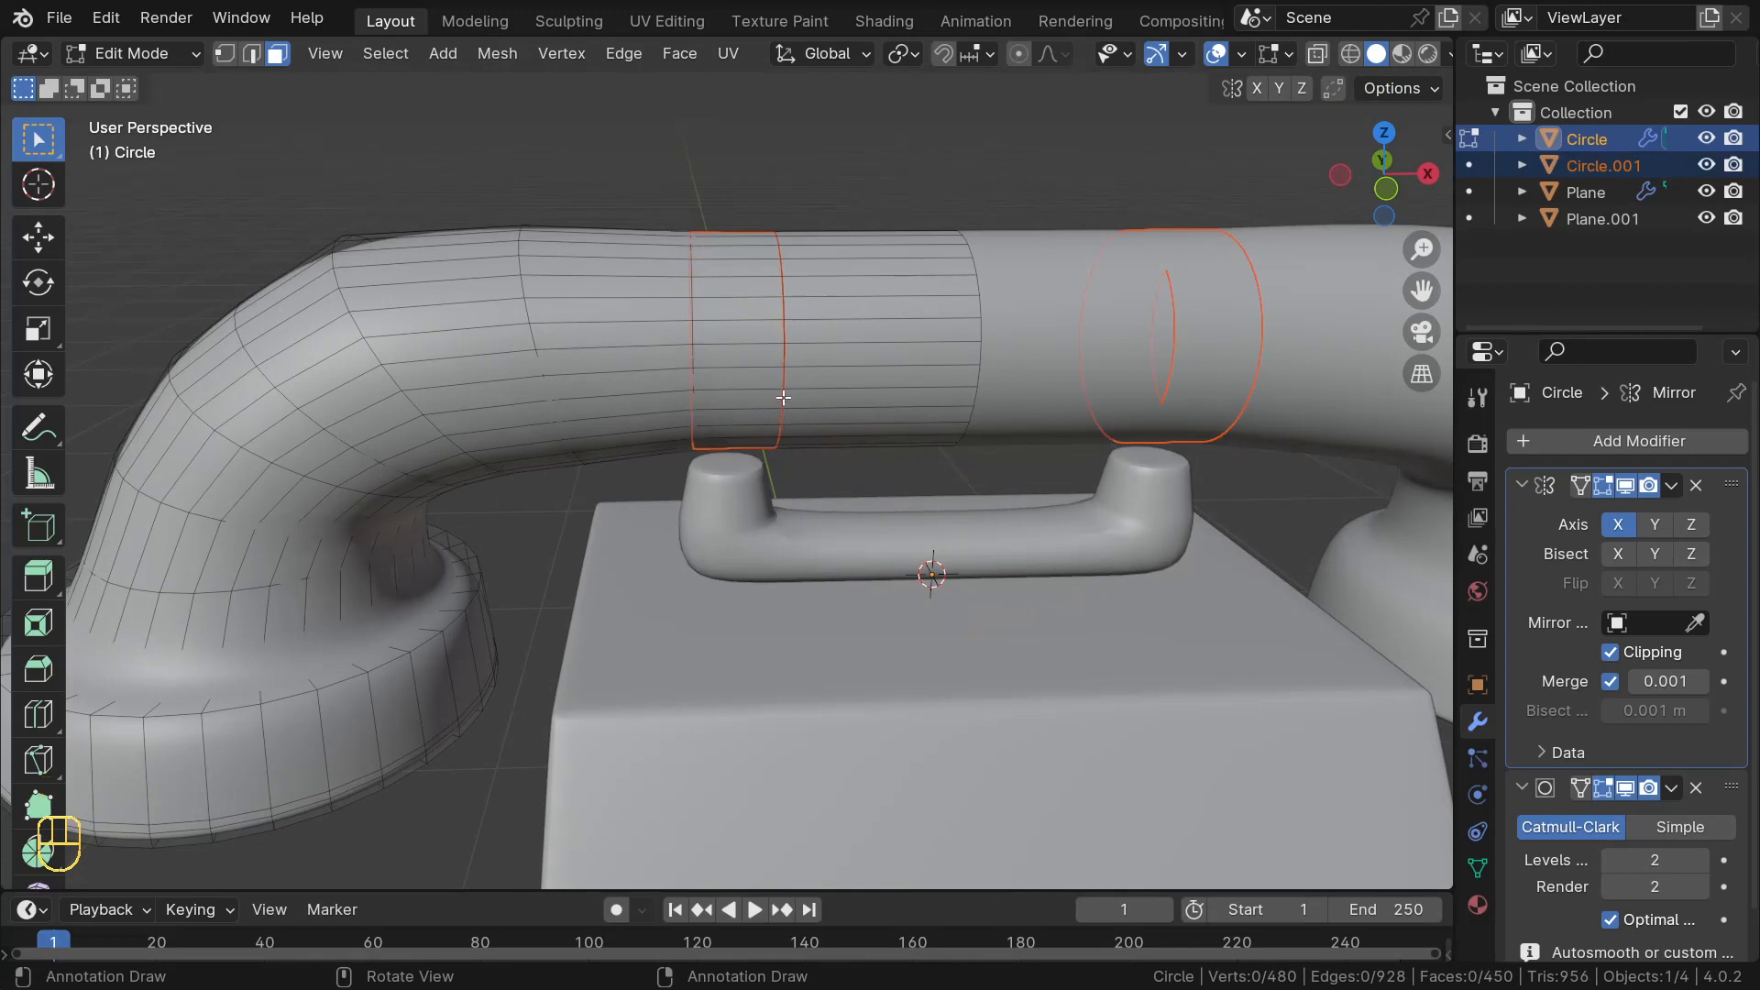
# - Select the separated band and scale its whole mesh up slightly, to about 1.017, so it sits just outside the handset tube
pyautogui.press('Tab')
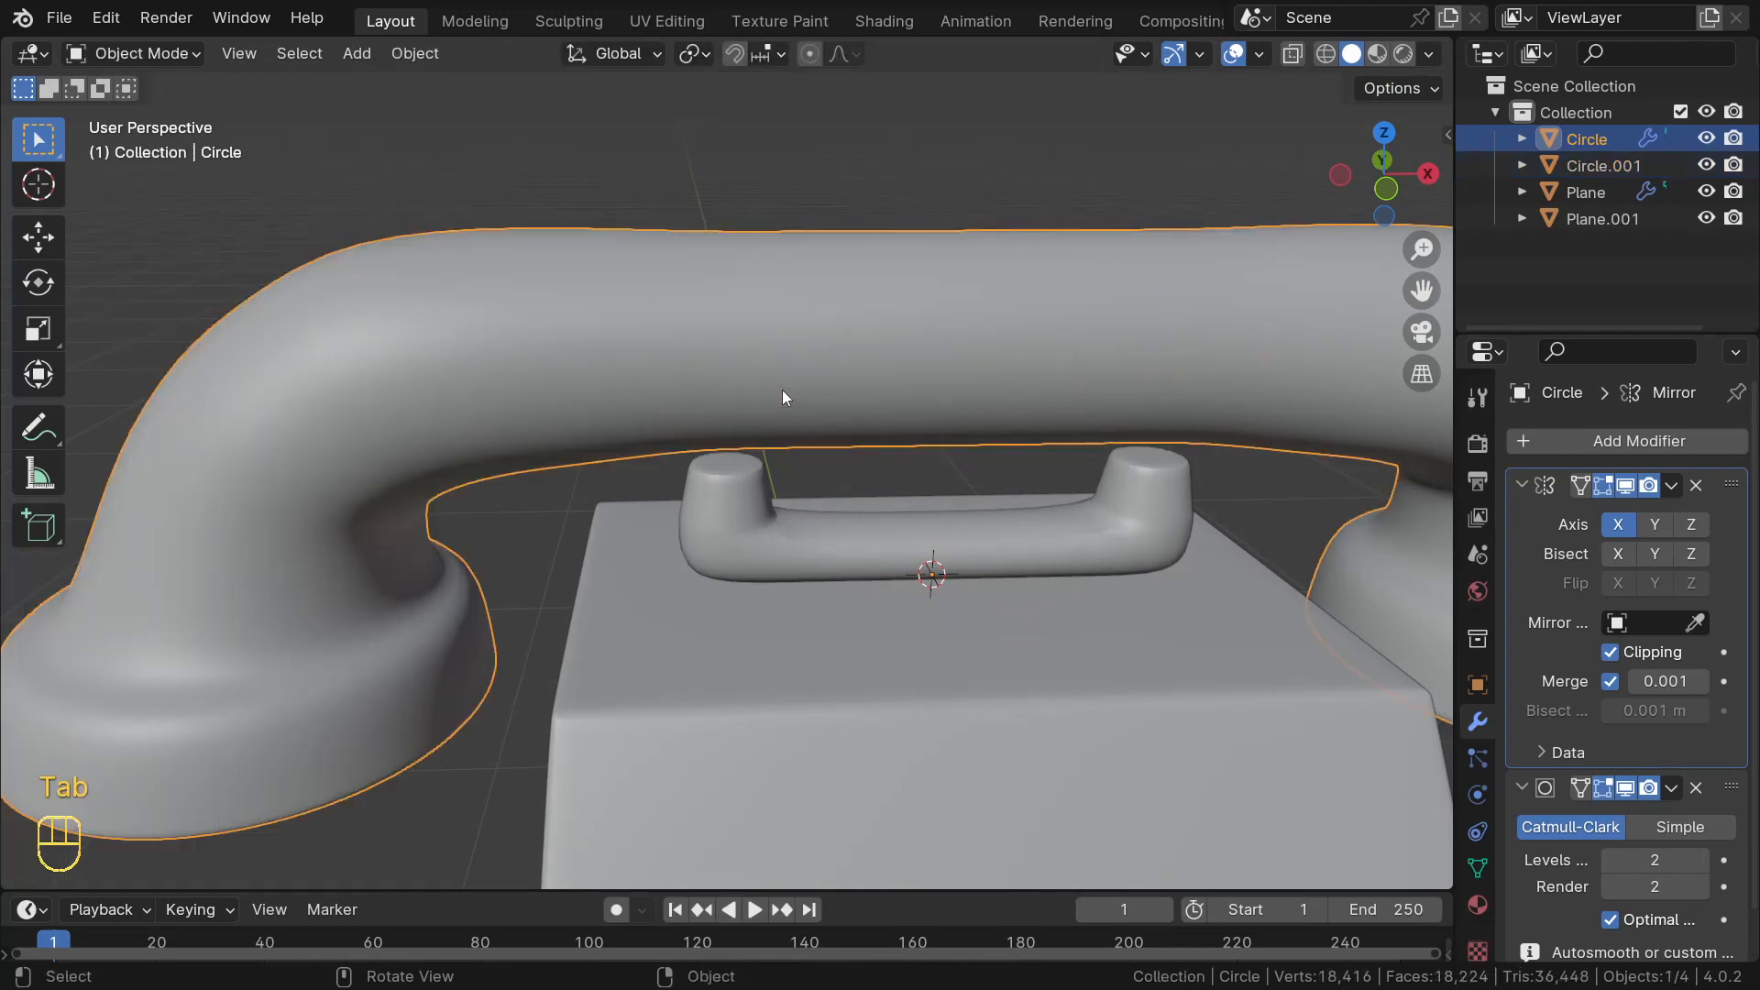
pyautogui.click(759, 315)
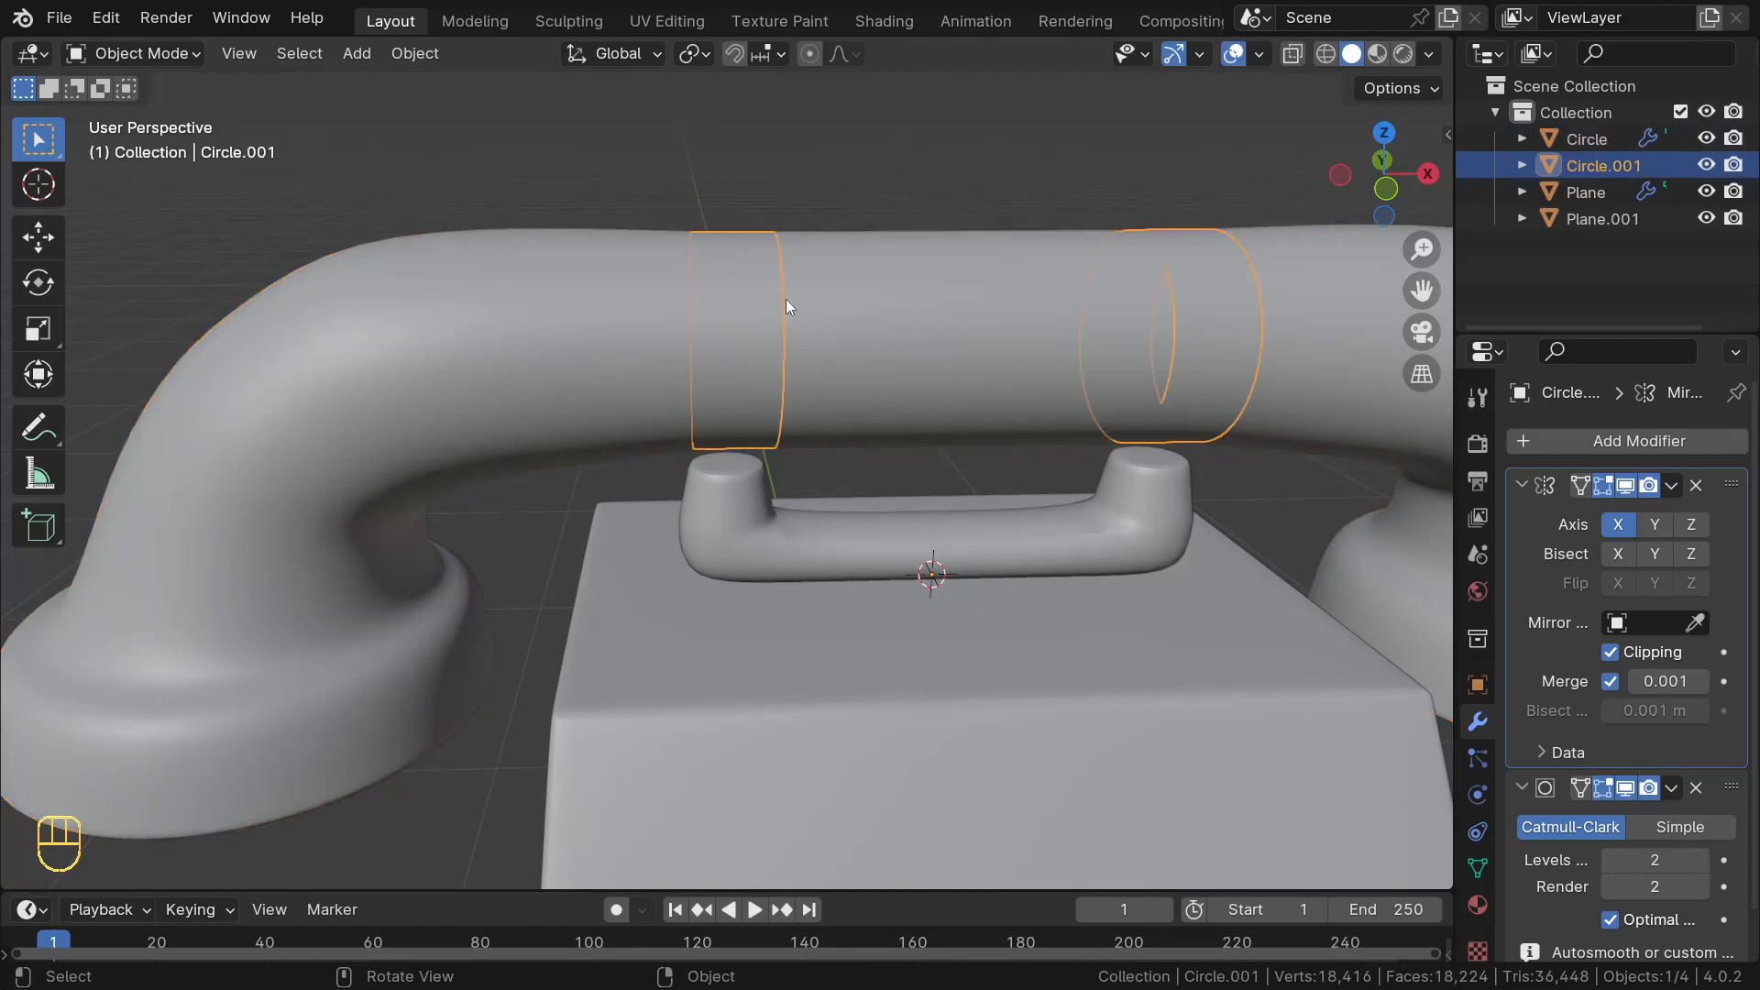
pyautogui.moveTo(786, 305); pyautogui.dragTo(748, 370, button='middle')
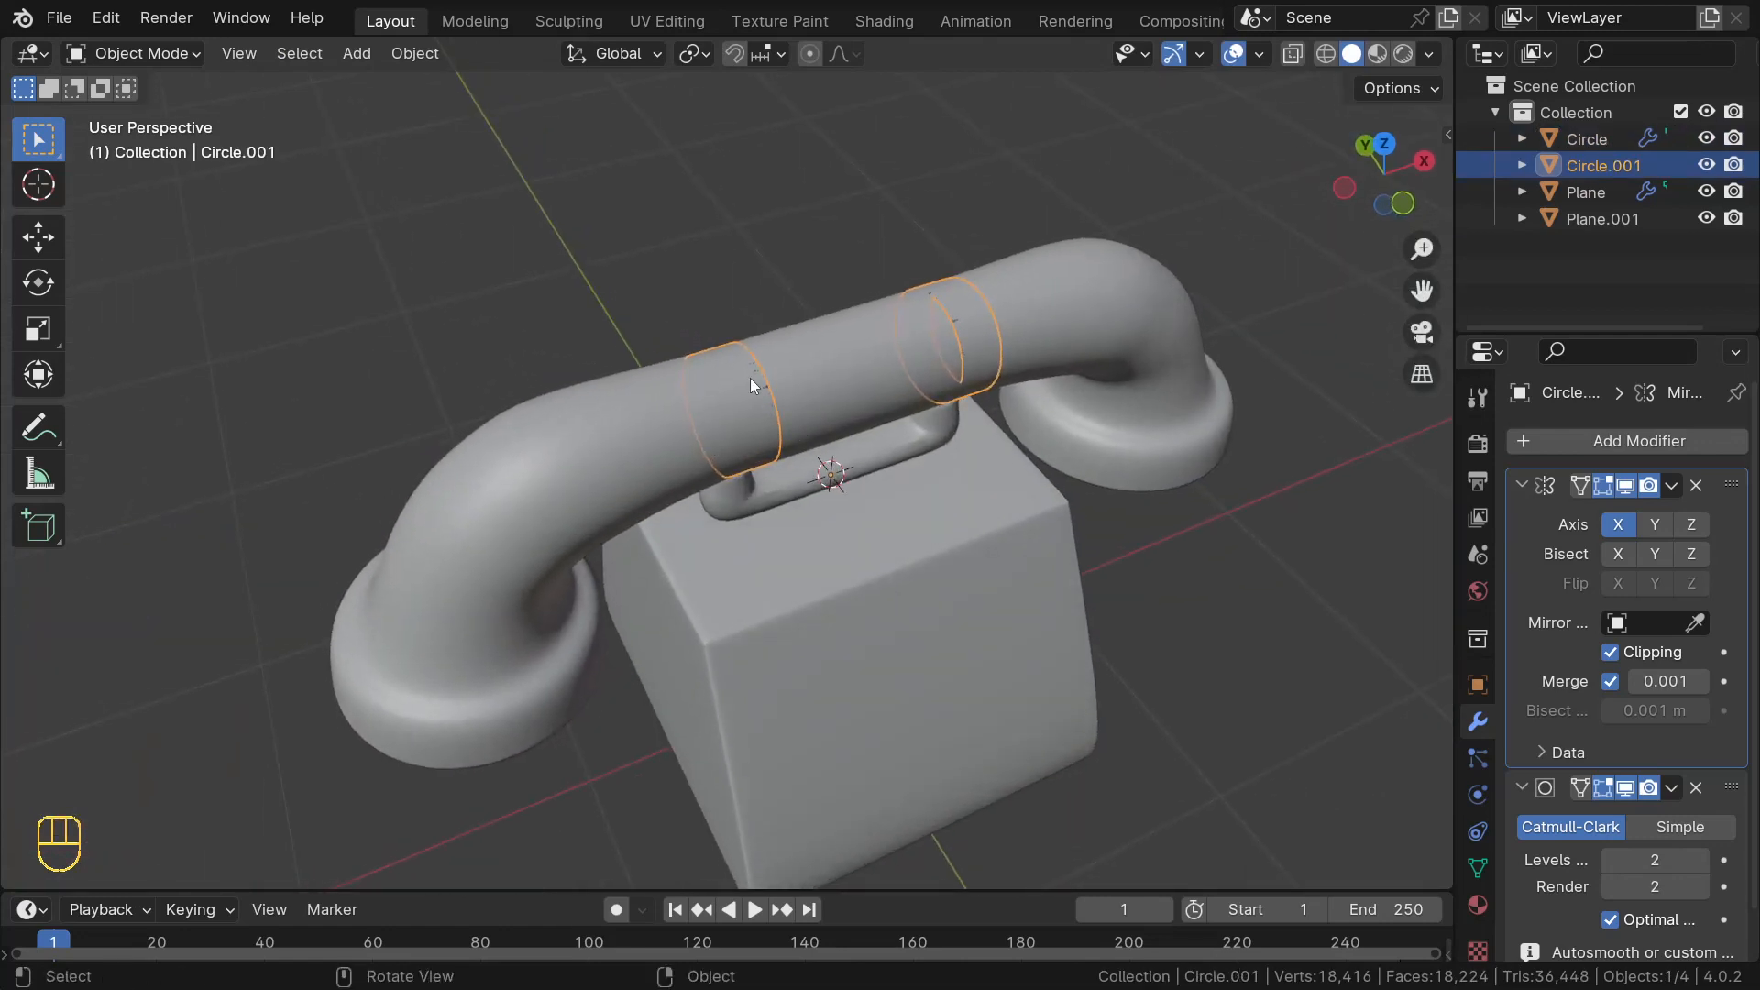
pyautogui.press('Tab')
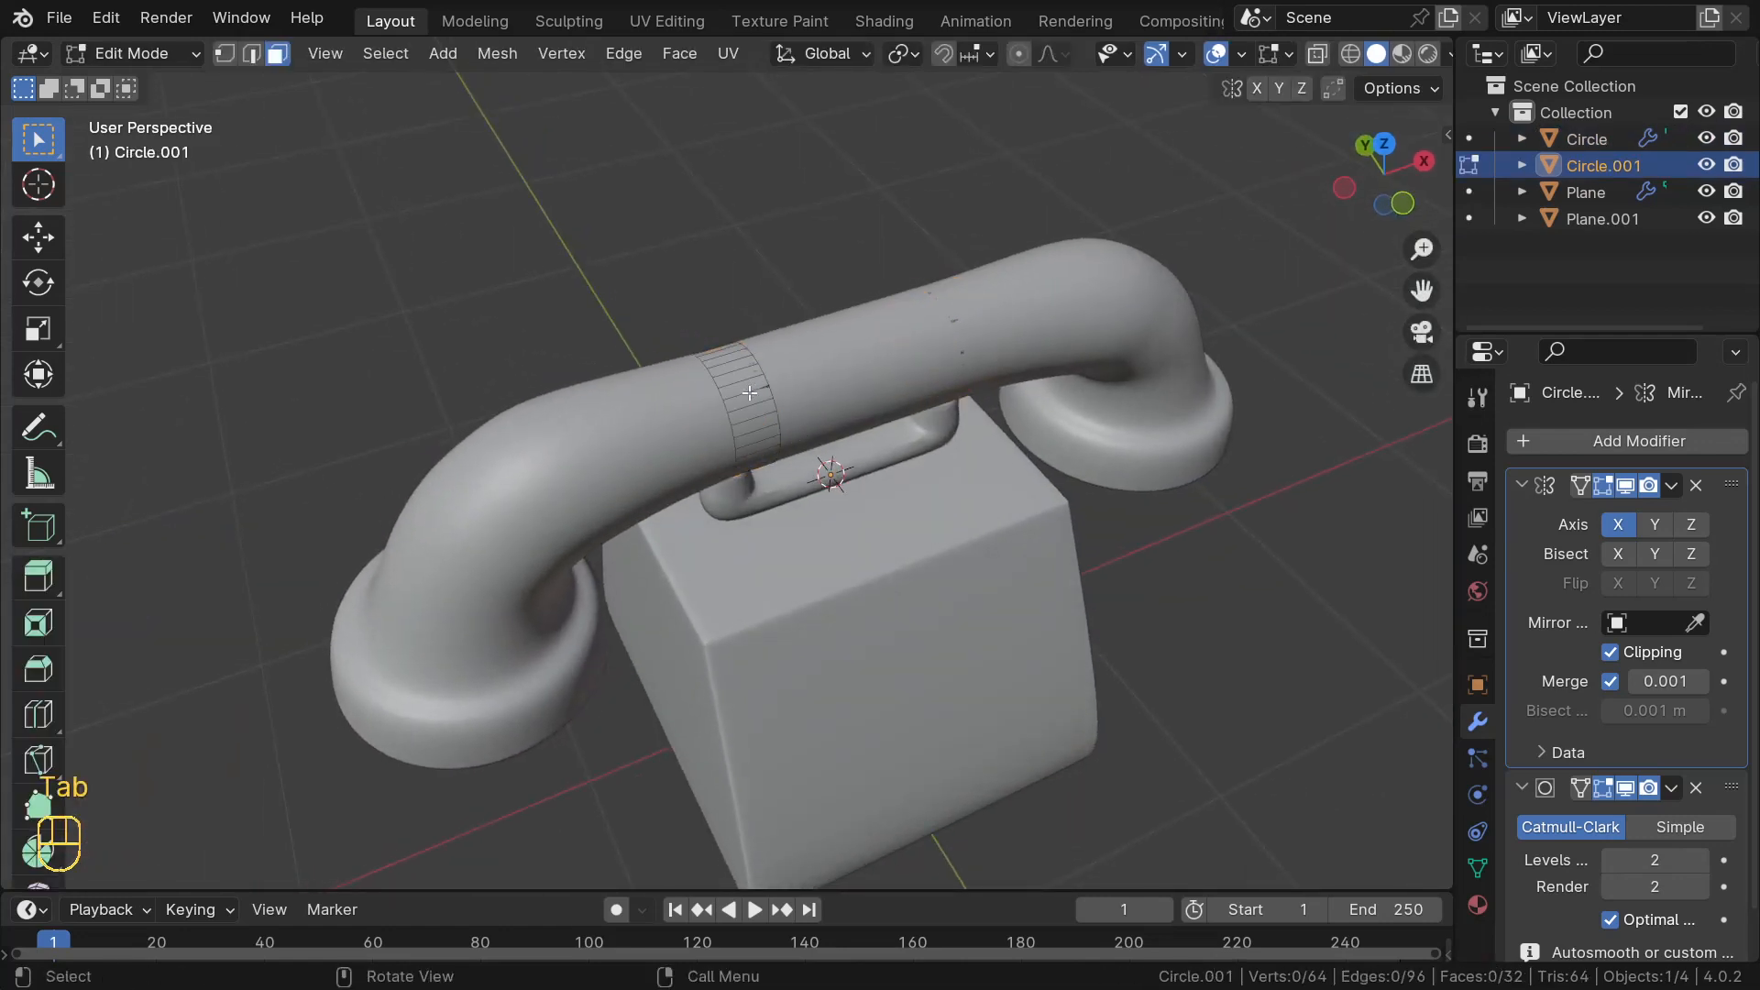
pyautogui.press('a')
pyautogui.moveTo(770, 460); pyautogui.dragTo(740, 406, button='middle')
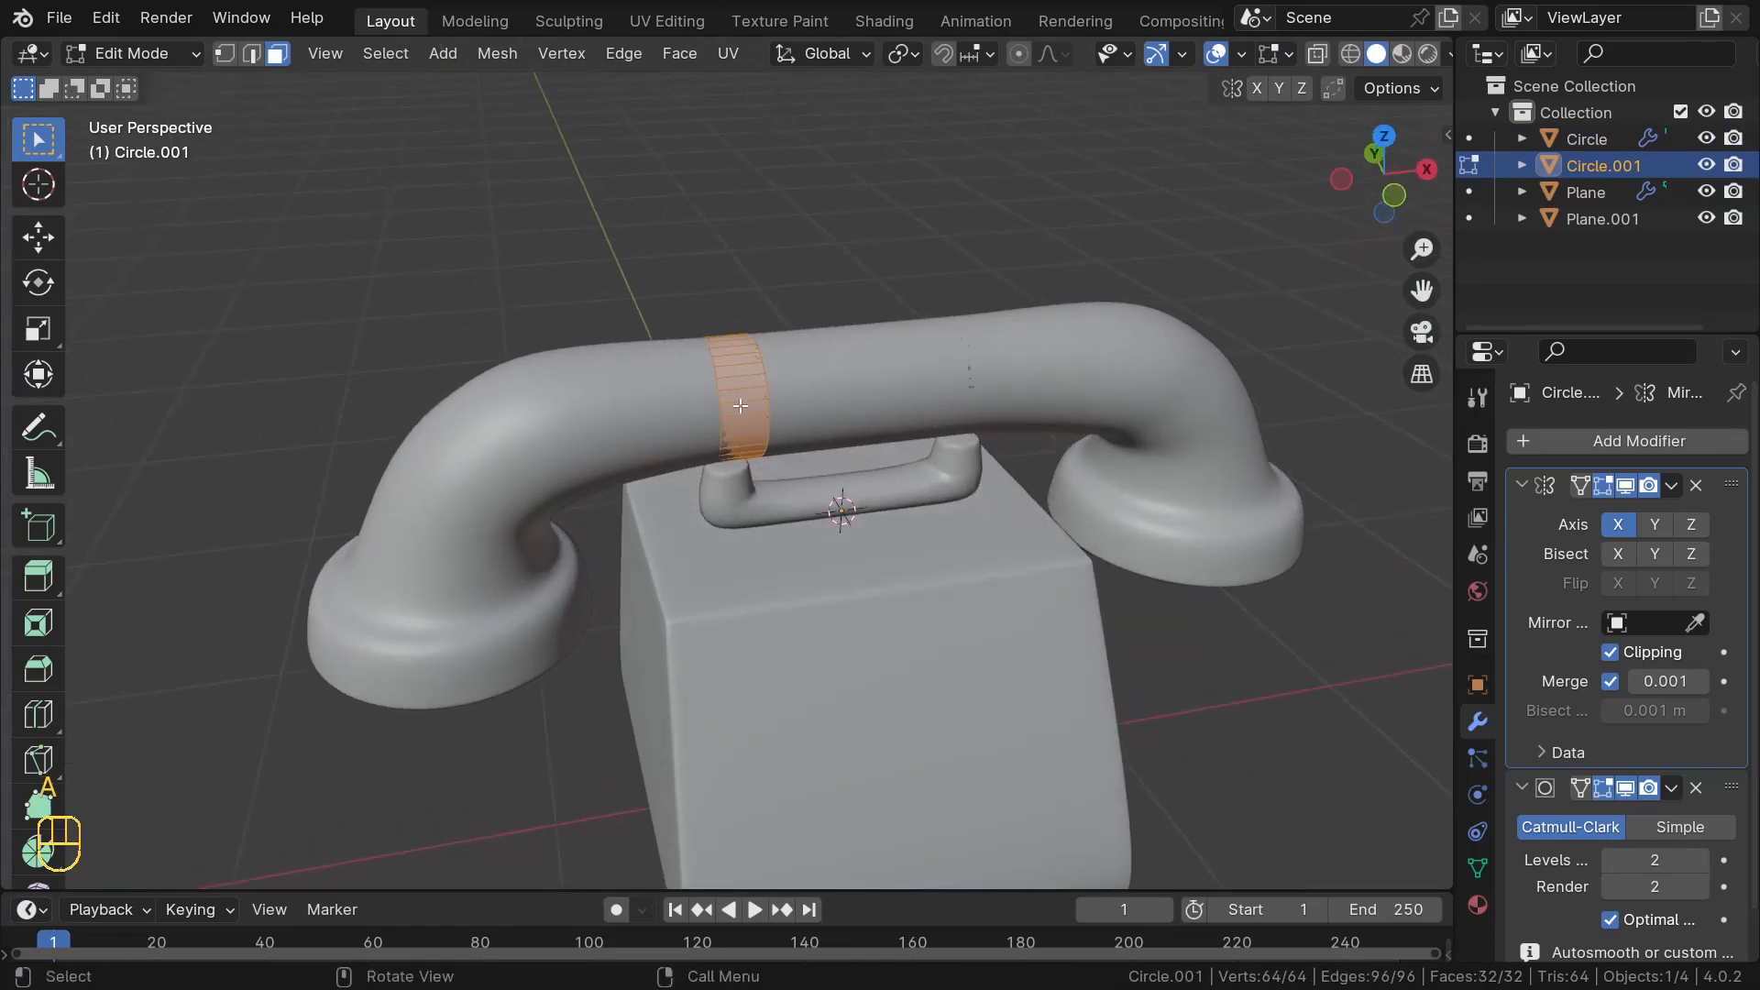
pyautogui.scroll(2, 739, 406)
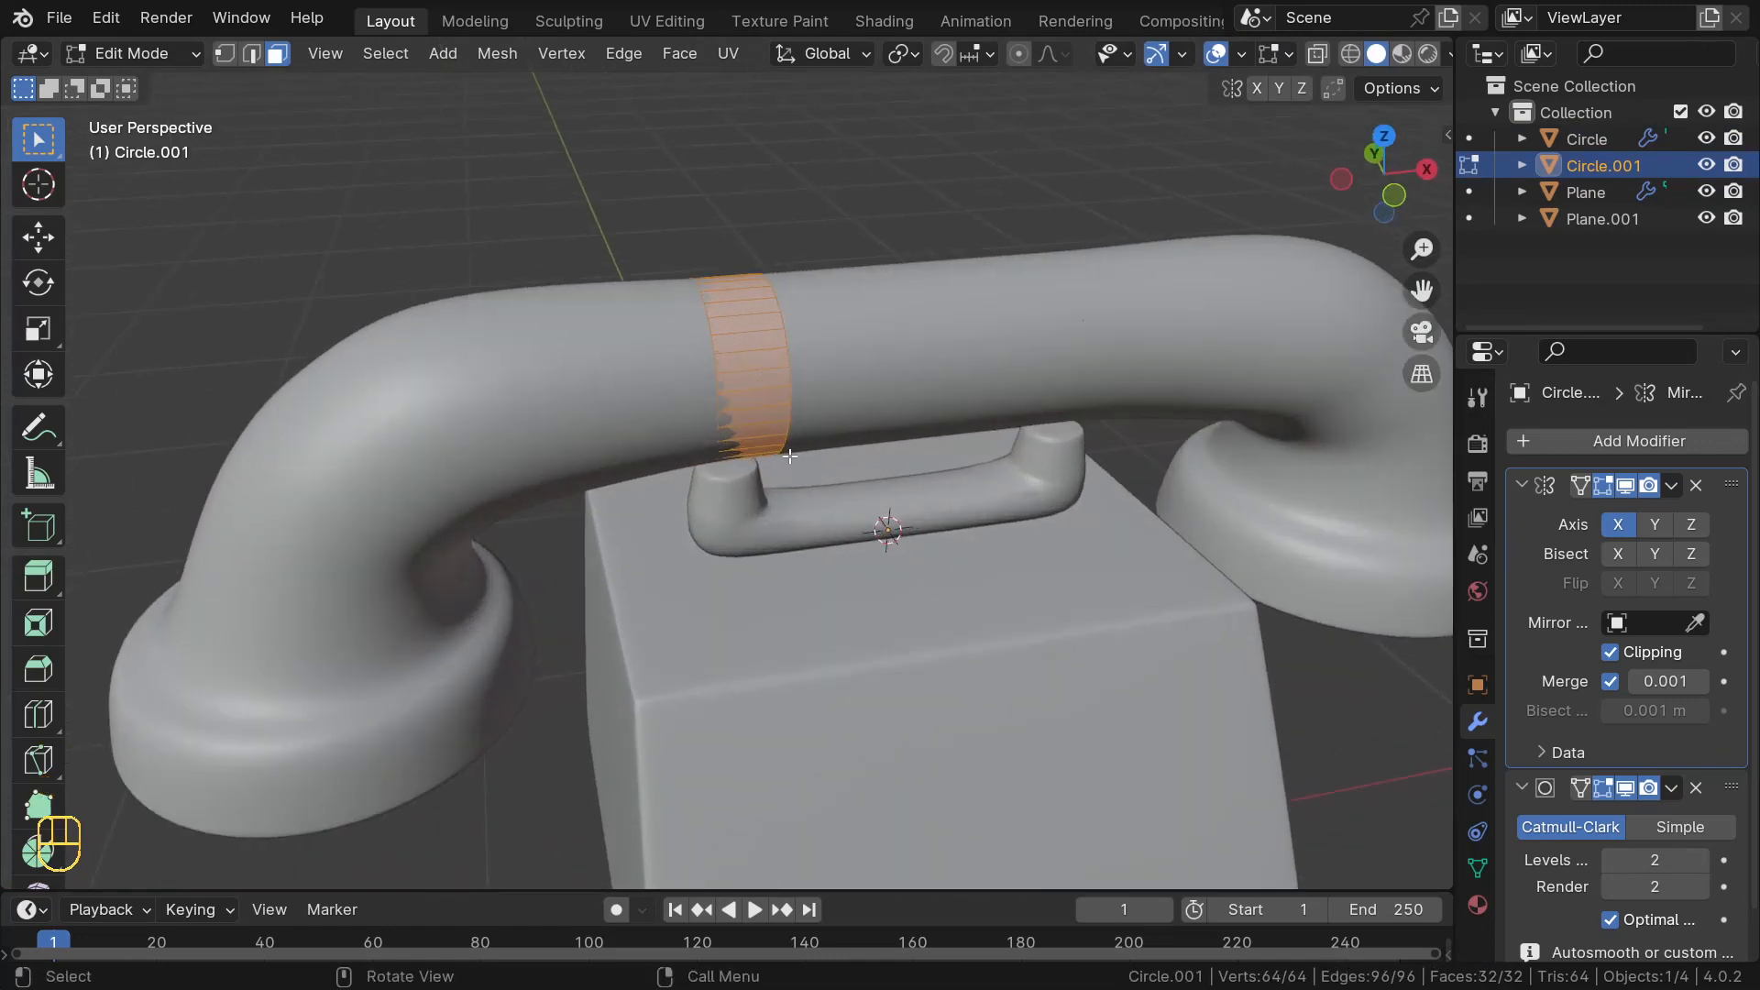
pyautogui.press('s')
pyautogui.press('shift')
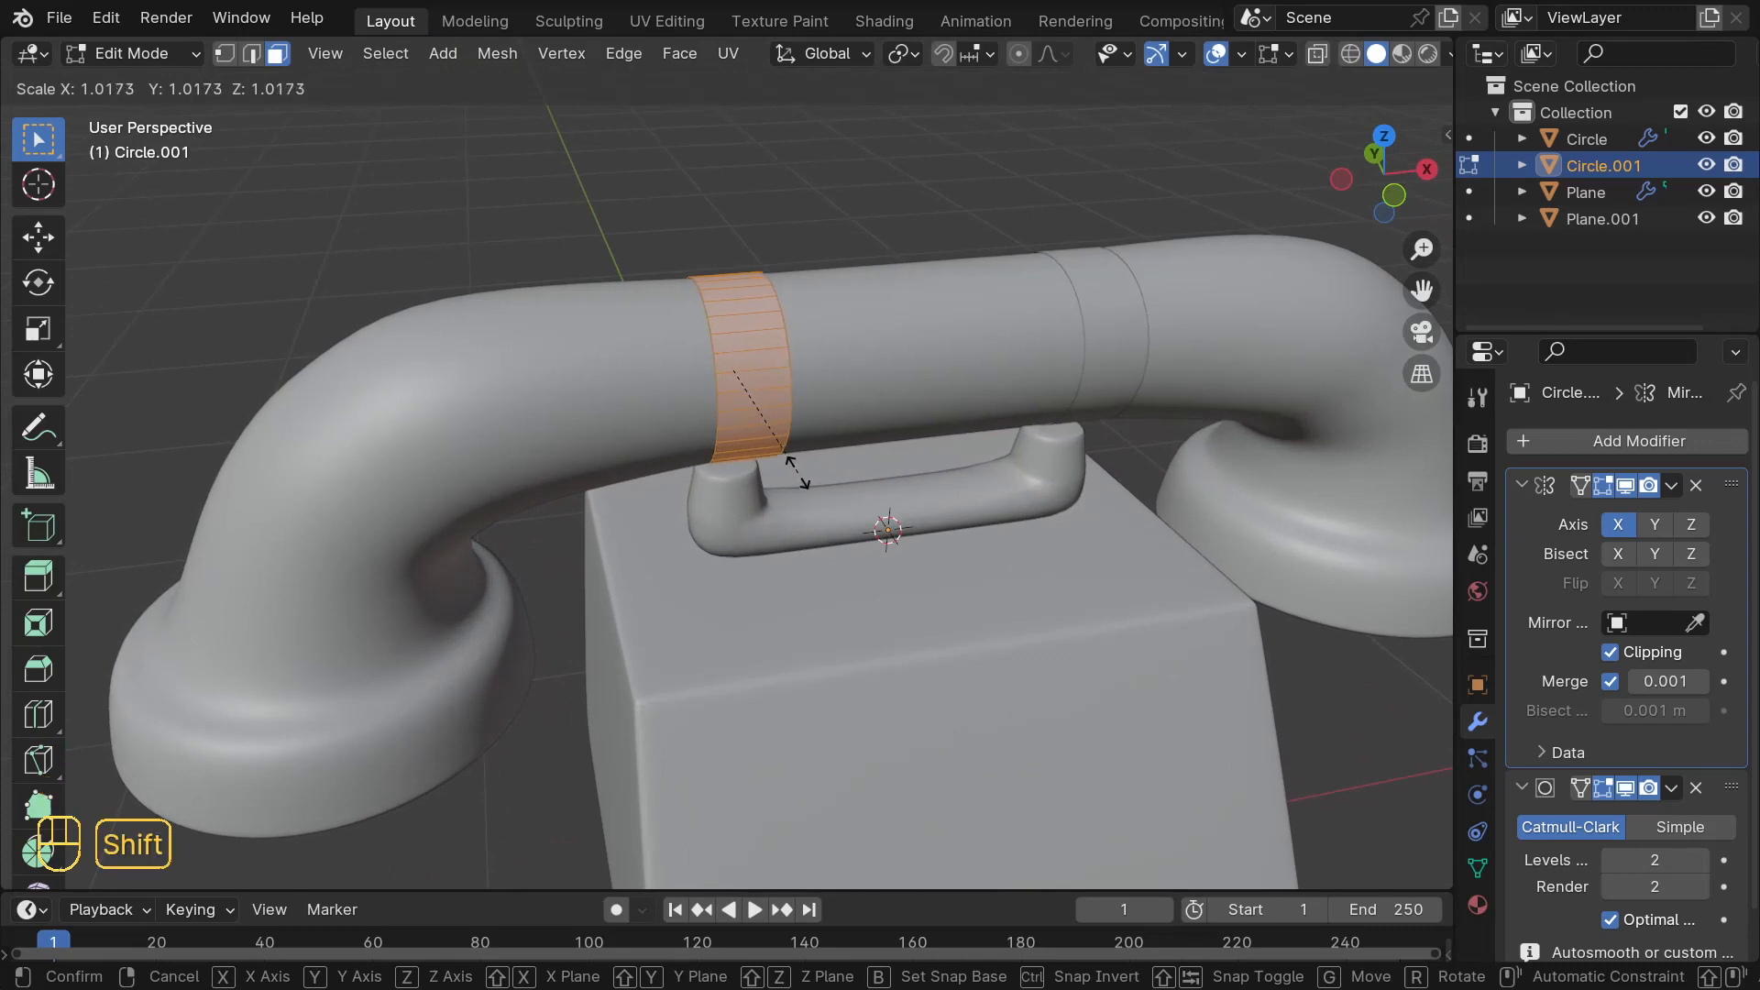
pyautogui.click(796, 472)
# - Delete the upper faces of the band with X-ray on, keeping only the curved lower portion under the handset
pyautogui.moveTo(796, 472); pyautogui.dragTo(714, 439, button='middle')
pyautogui.press('KP_1')
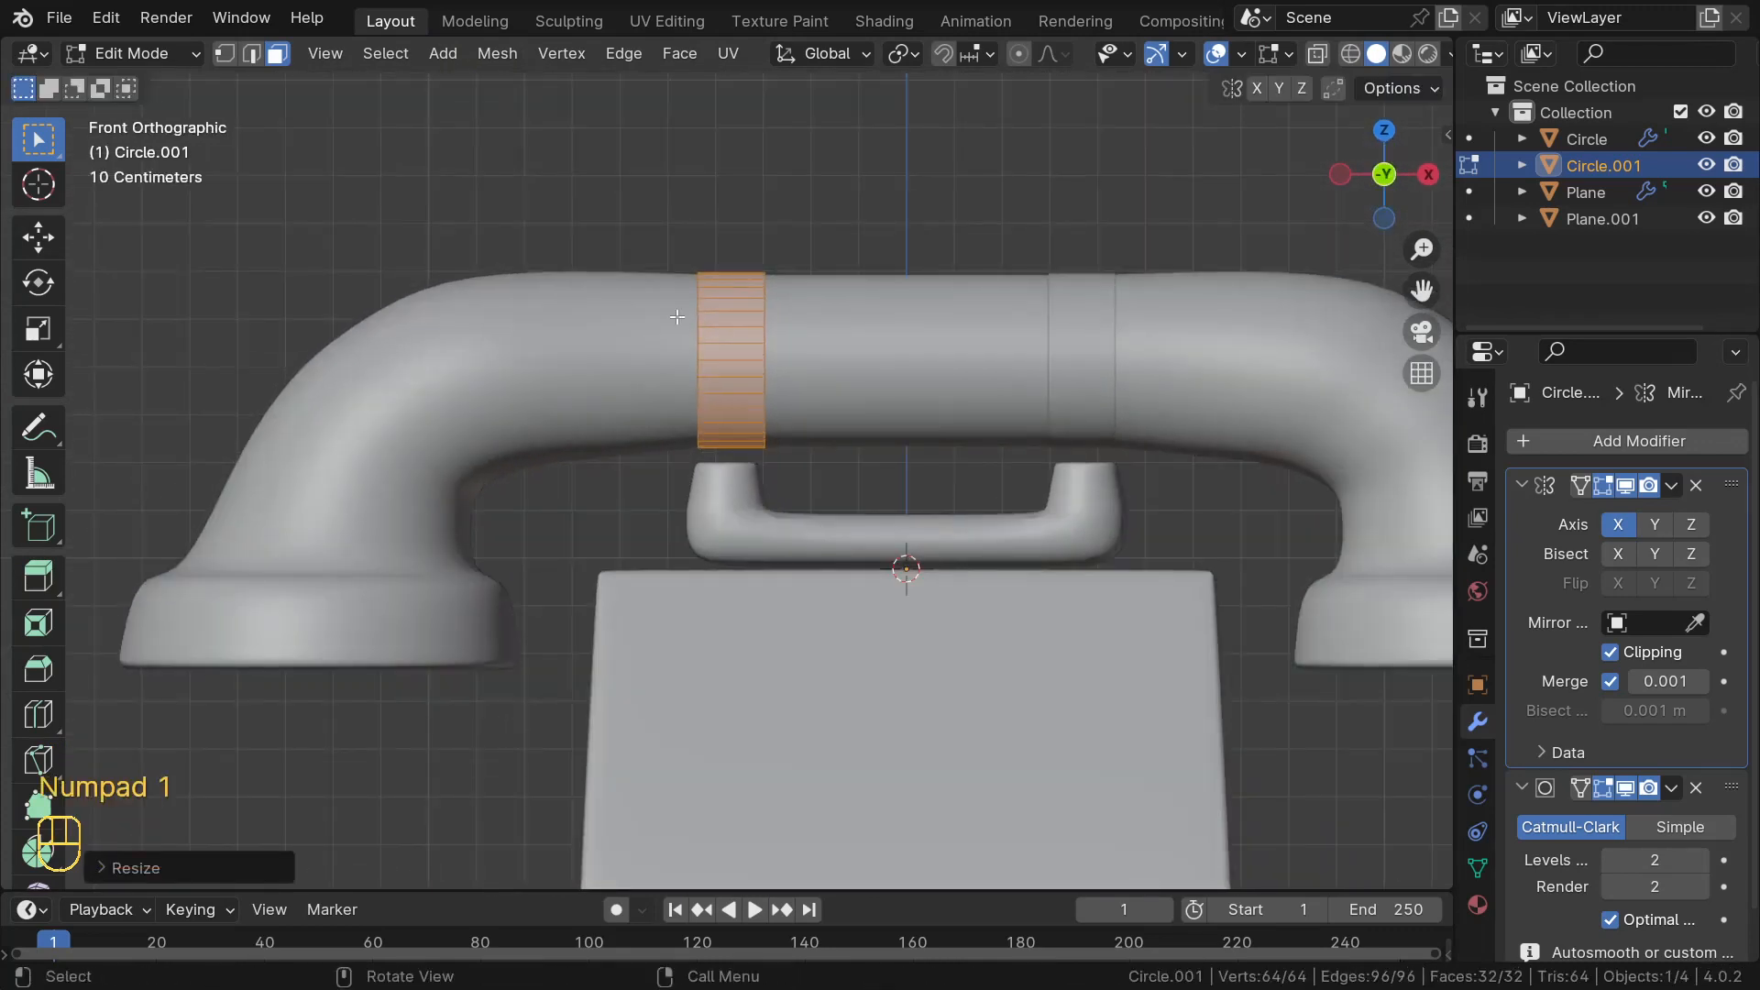
pyautogui.hotkey('alt', 'z')
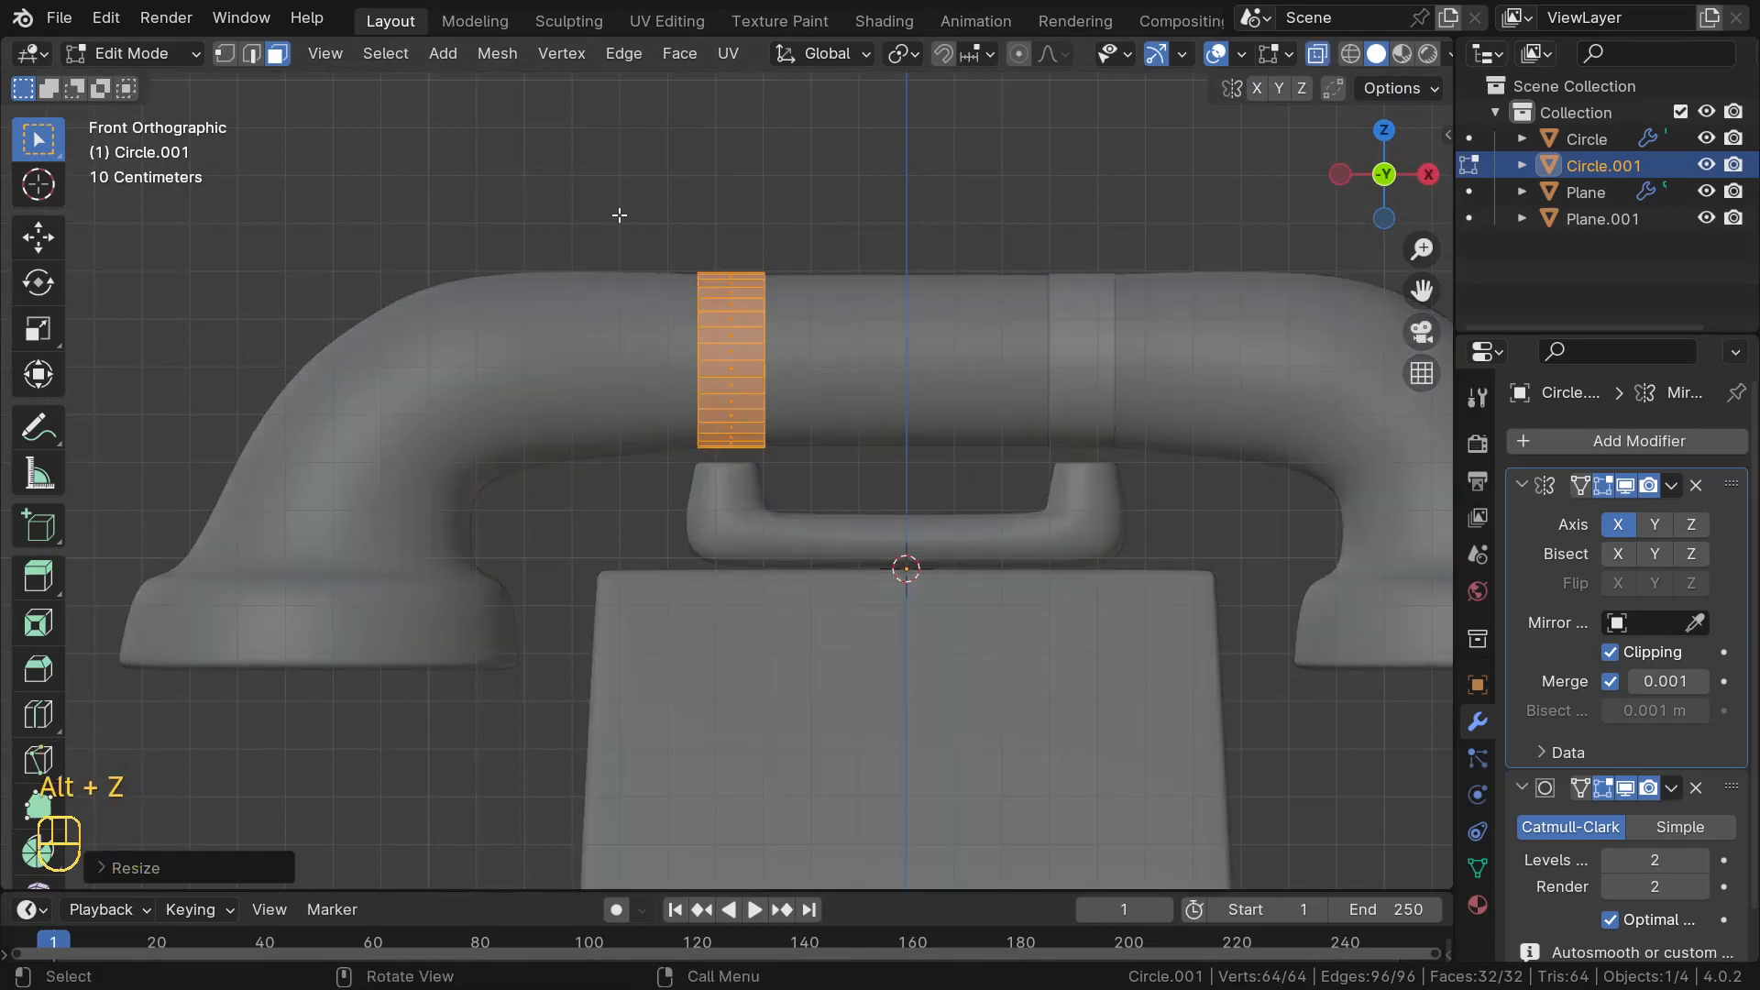
pyautogui.moveTo(619, 214); pyautogui.dragTo(877, 376)
pyautogui.moveTo(541, 328); pyautogui.dragTo(639, 385, button='middle')
pyautogui.press('x')
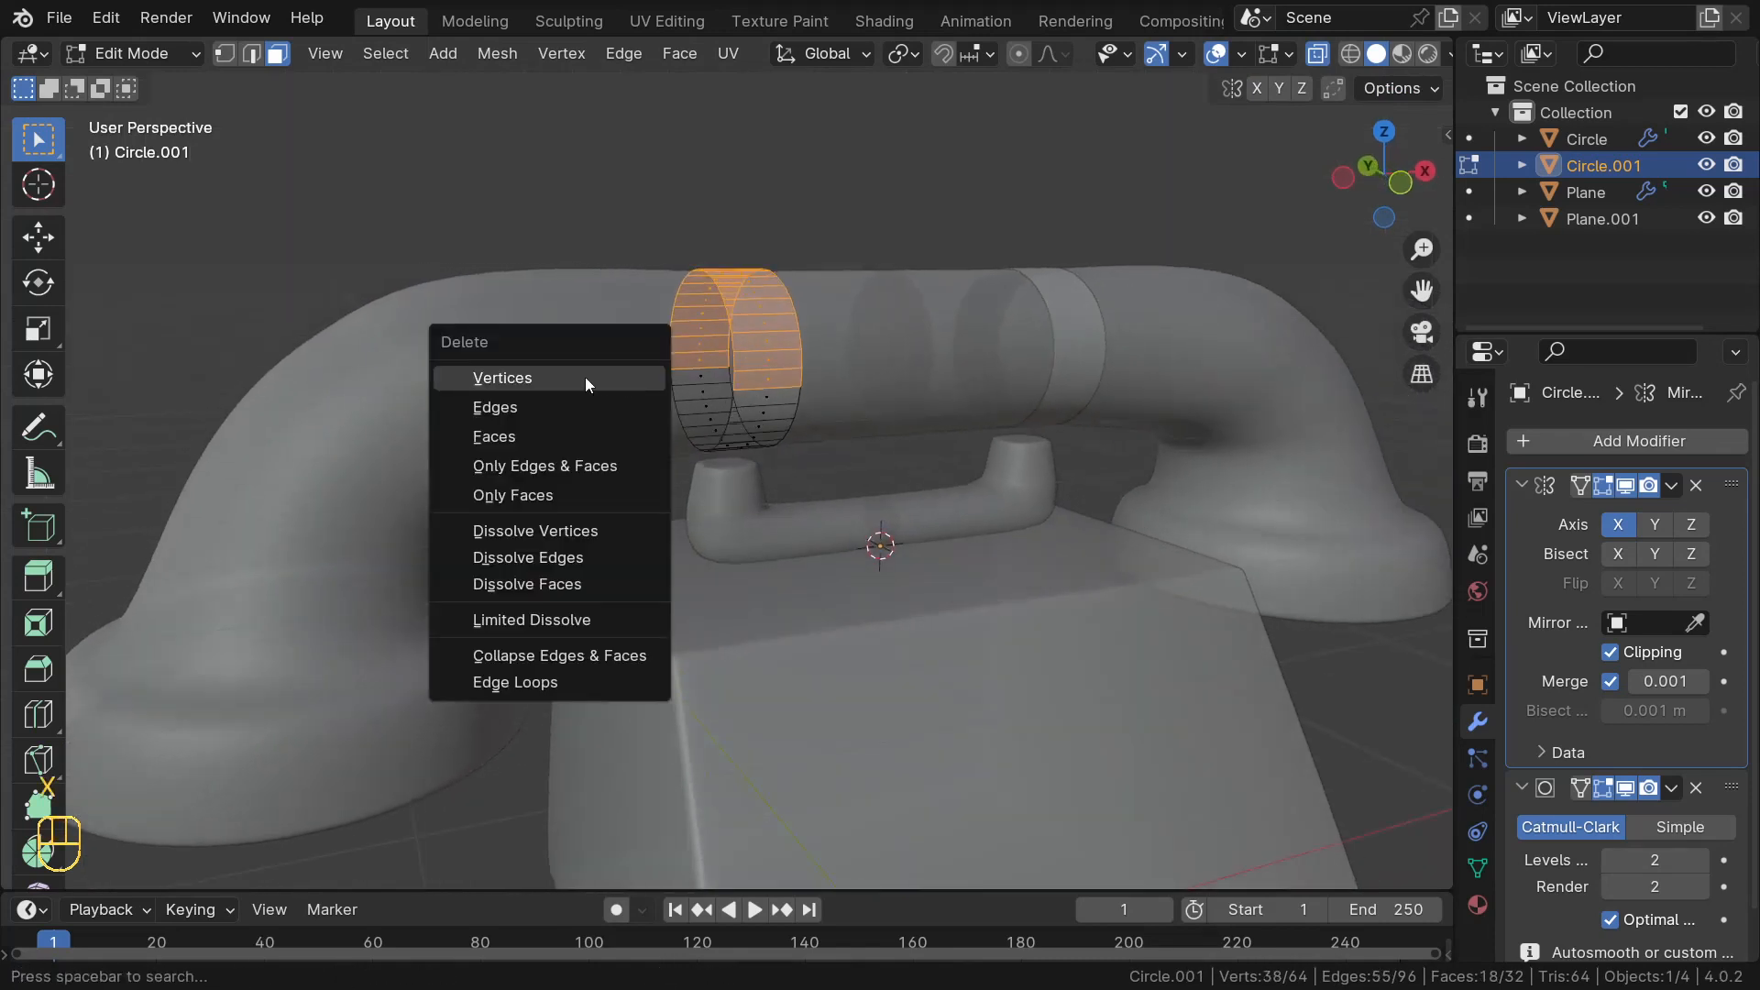
pyautogui.click(498, 436)
# - Extrude all the remaining faces outward along their normals to give the curved strip thickness
pyautogui.moveTo(569, 425); pyautogui.dragTo(669, 412, button='middle')
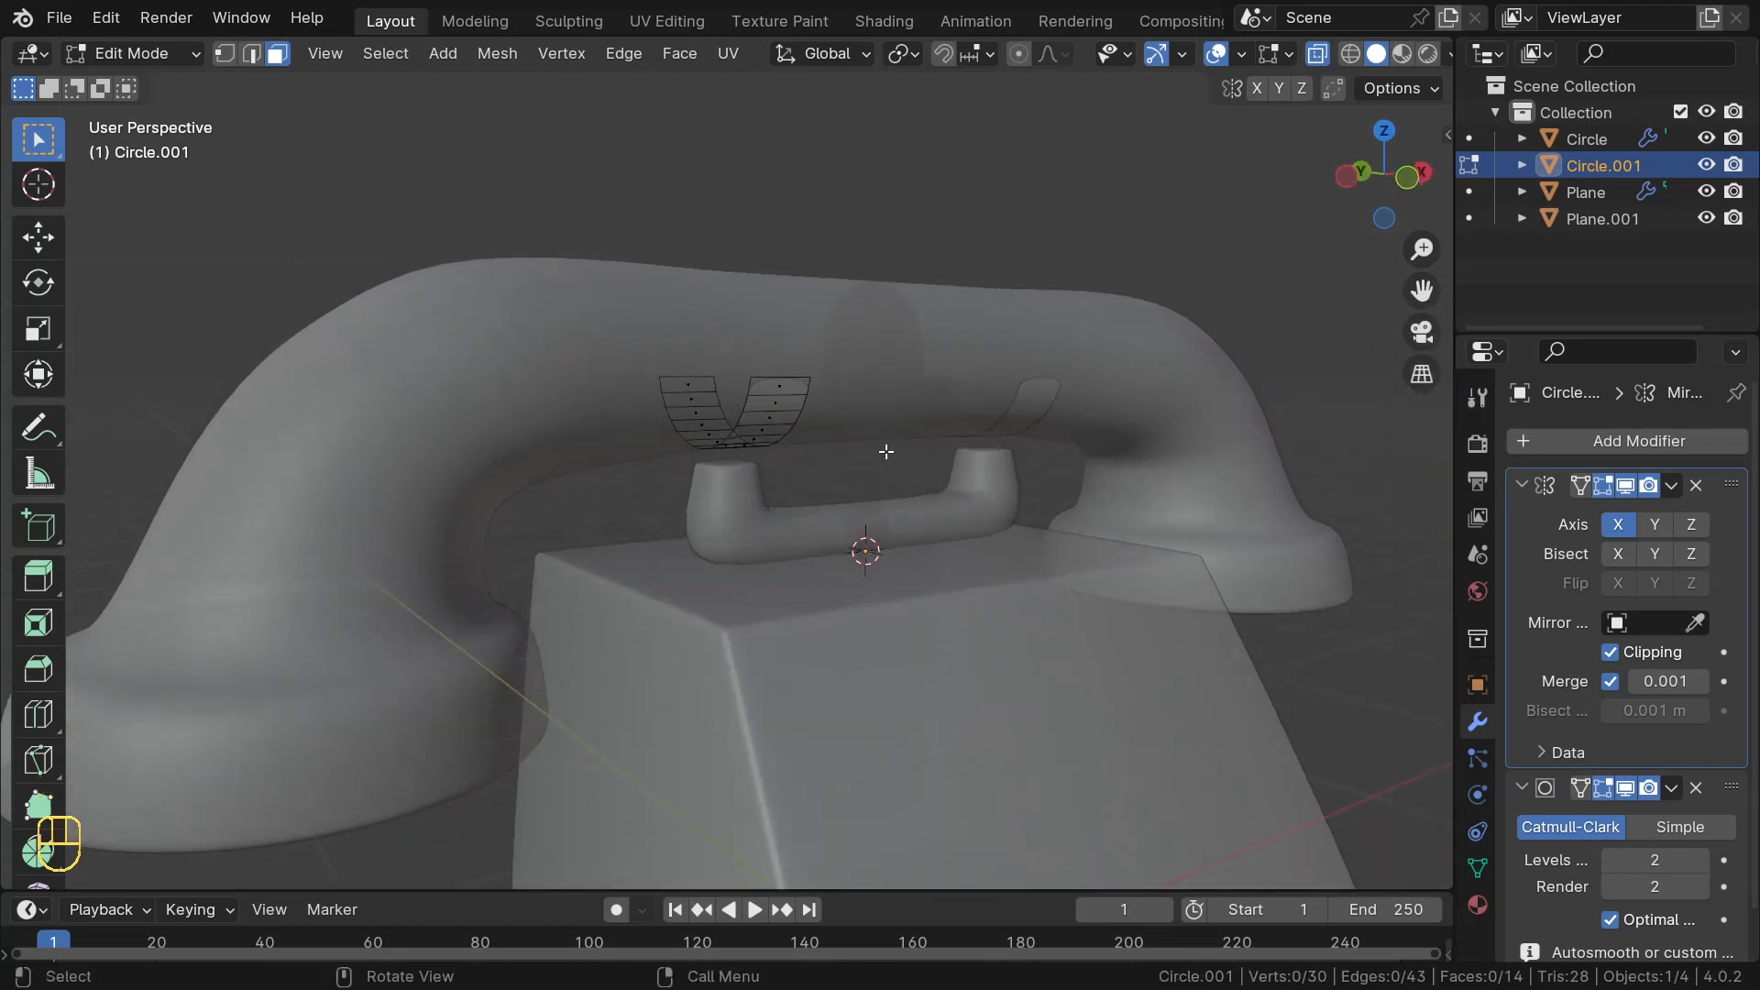
pyautogui.press('a')
pyautogui.scroll(5, 825, 381)
pyautogui.moveTo(794, 381); pyautogui.dragTo(794, 411, button='middle')
pyautogui.hotkey('alt', 'e')
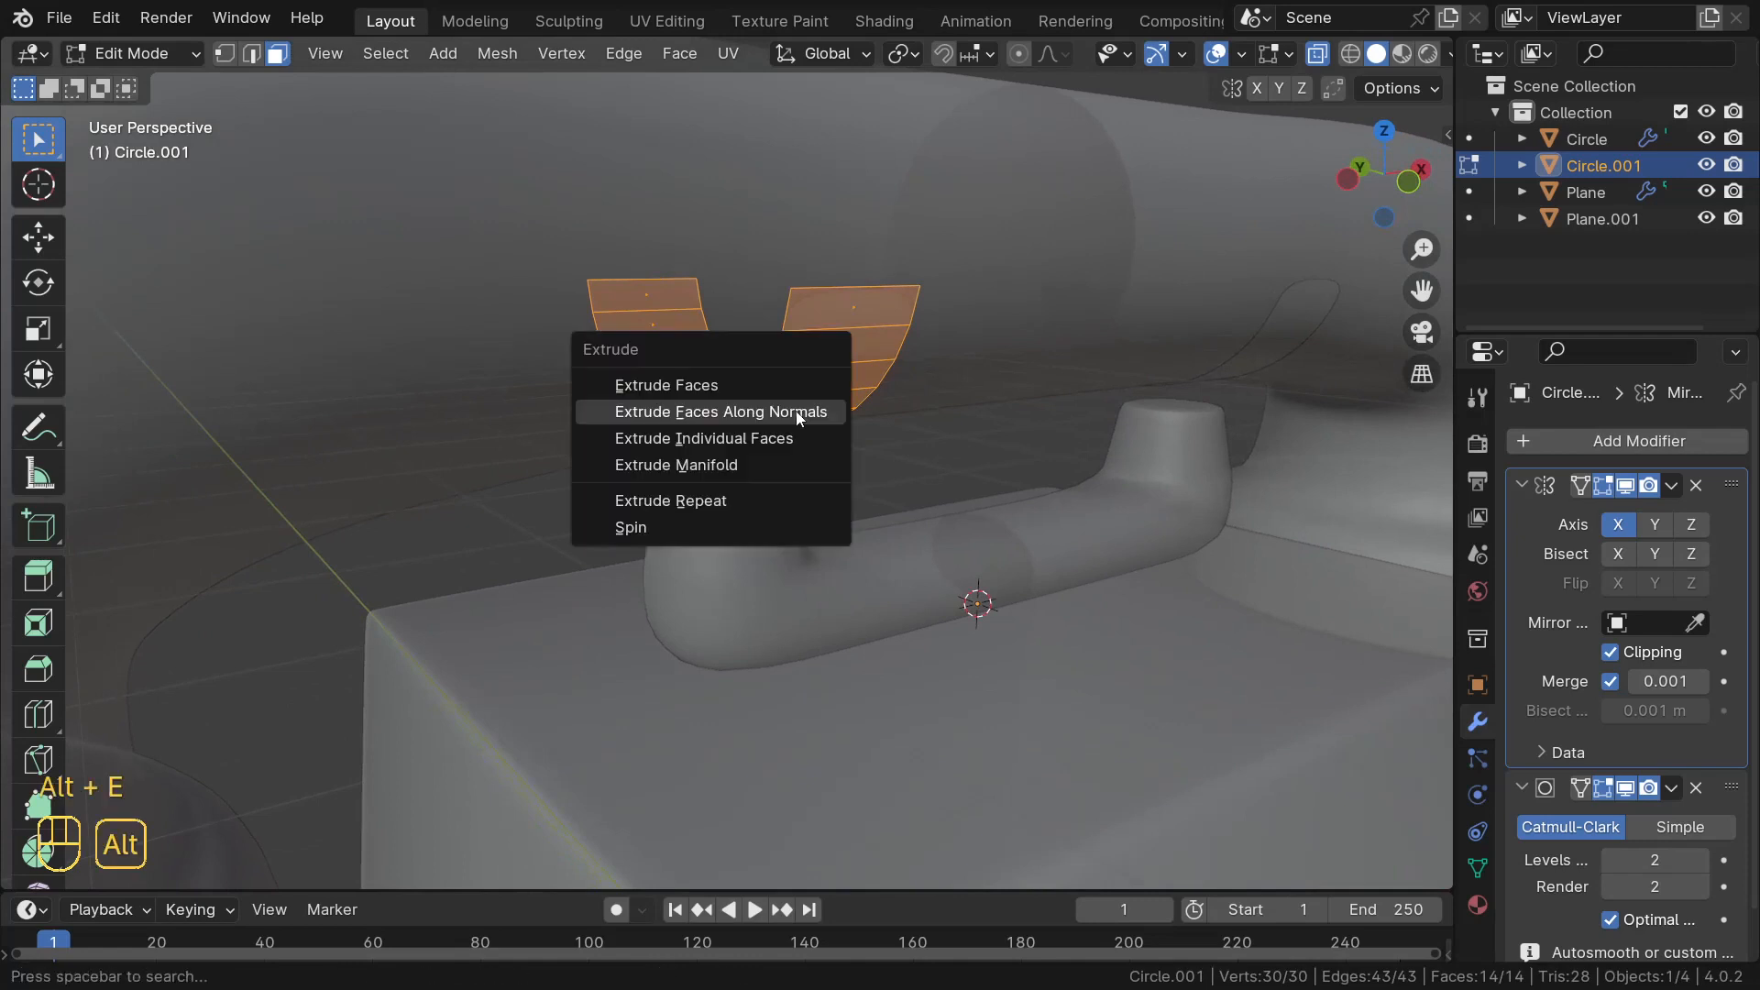
pyautogui.click(799, 416)
pyautogui.press('shift')
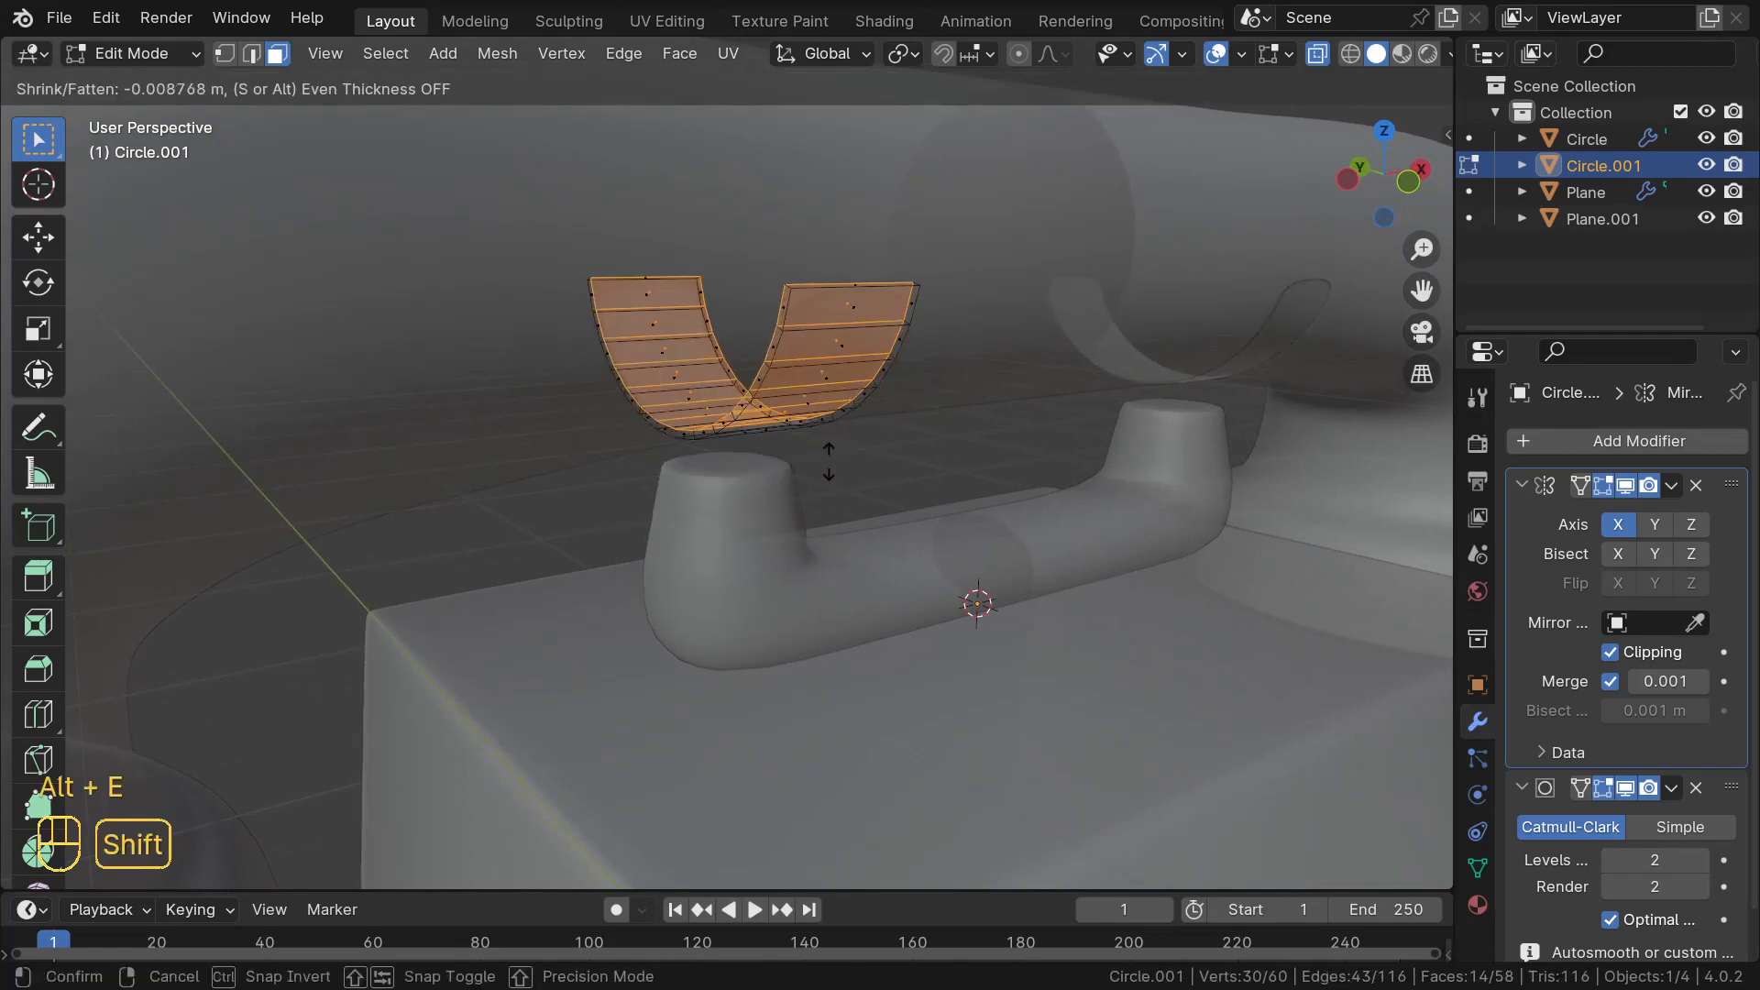
pyautogui.click(633, 189)
# - Add a loop cut around the side walls of the curved support, slid close to its inner surface
pyautogui.moveTo(633, 192); pyautogui.dragTo(791, 342, button='middle')
pyautogui.press('ctrl')
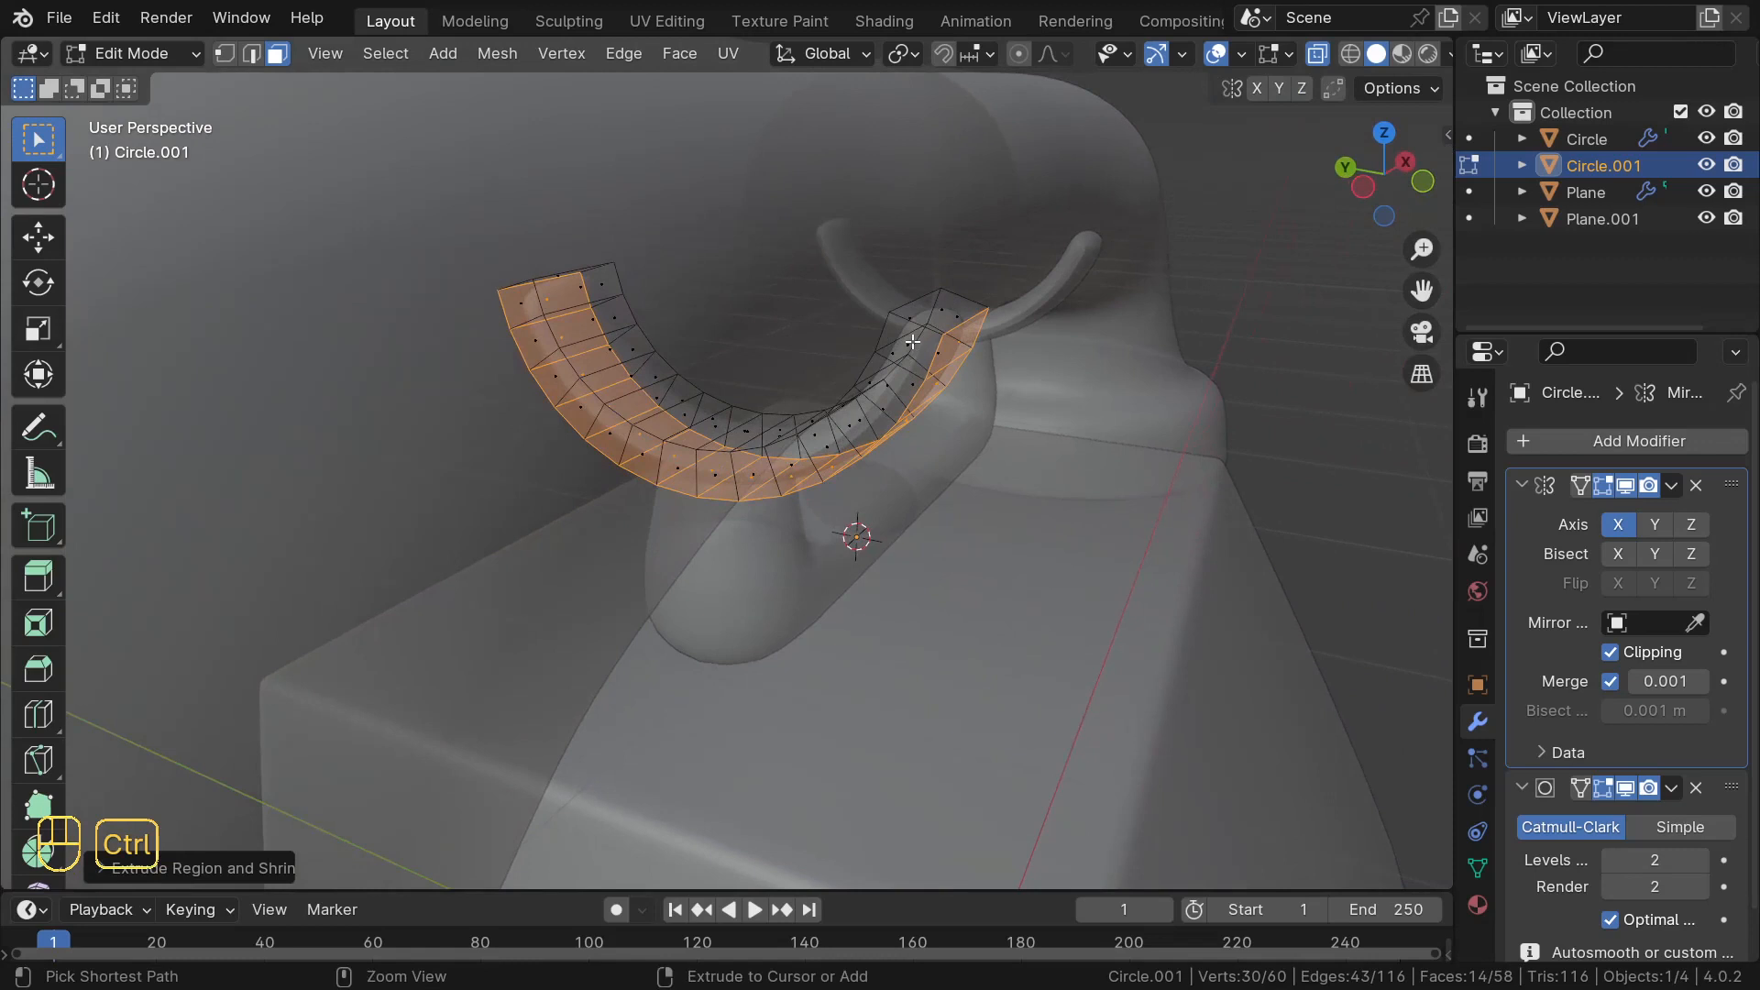
pyautogui.hotkey('ctrl', 'r')
pyautogui.click(908, 324)
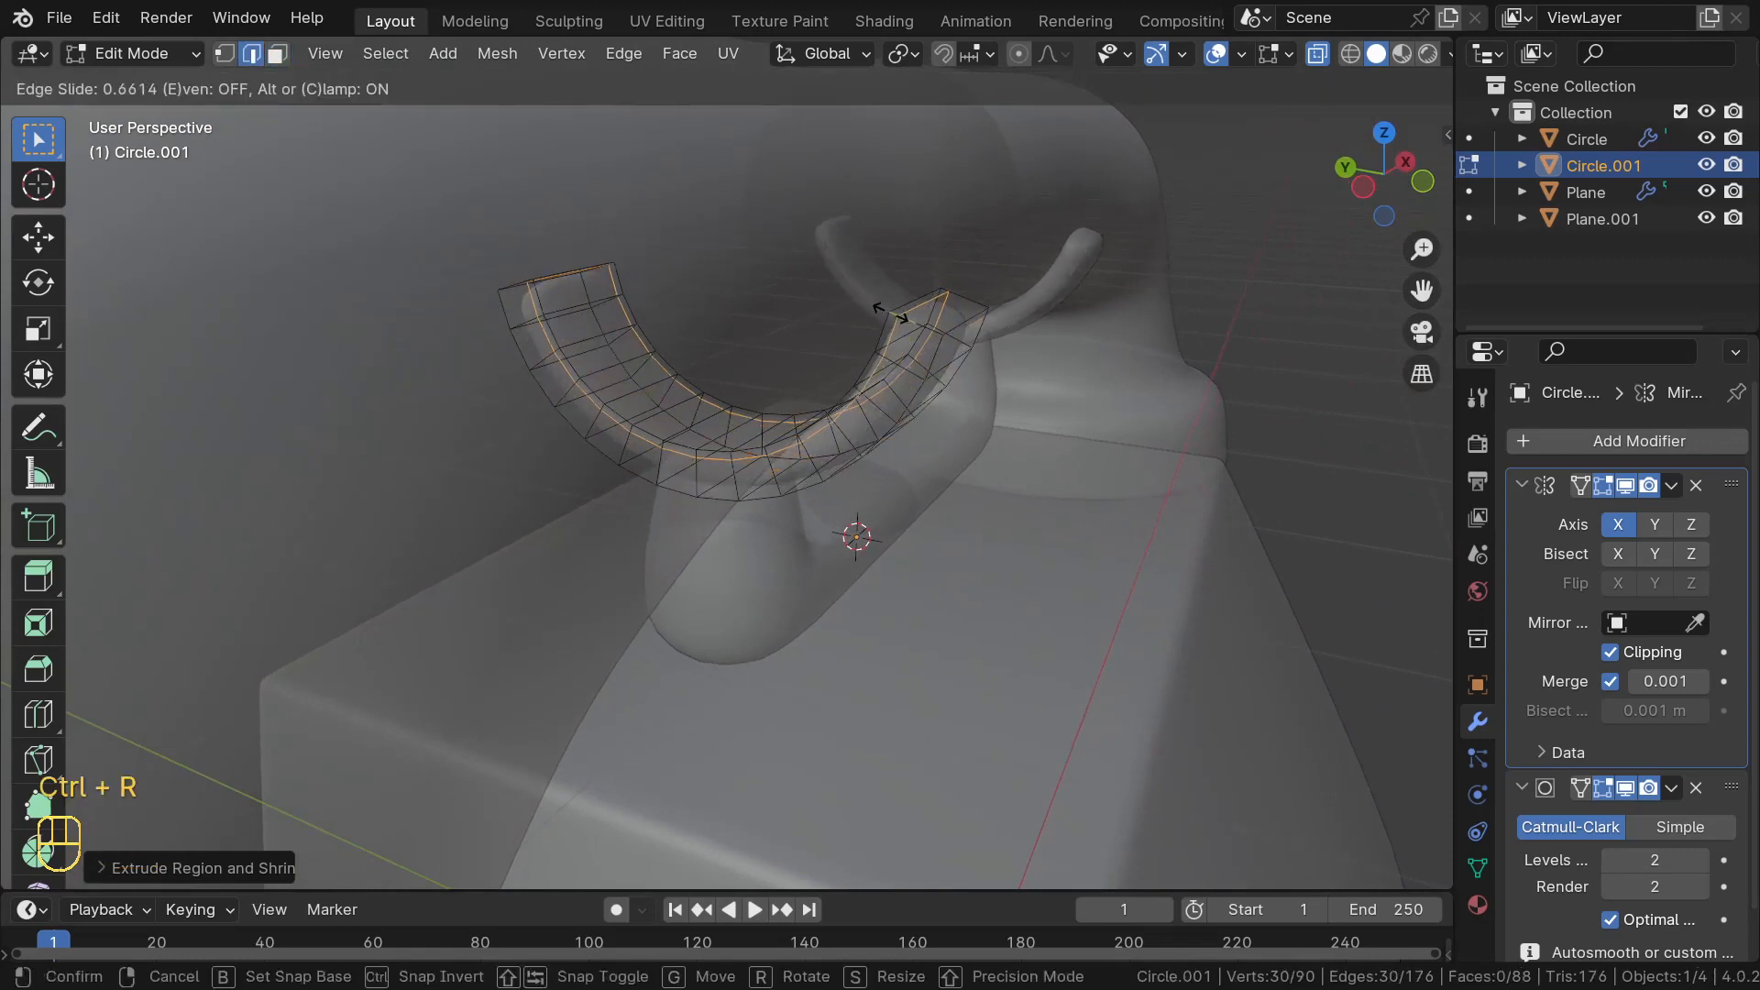
pyautogui.click(894, 316)
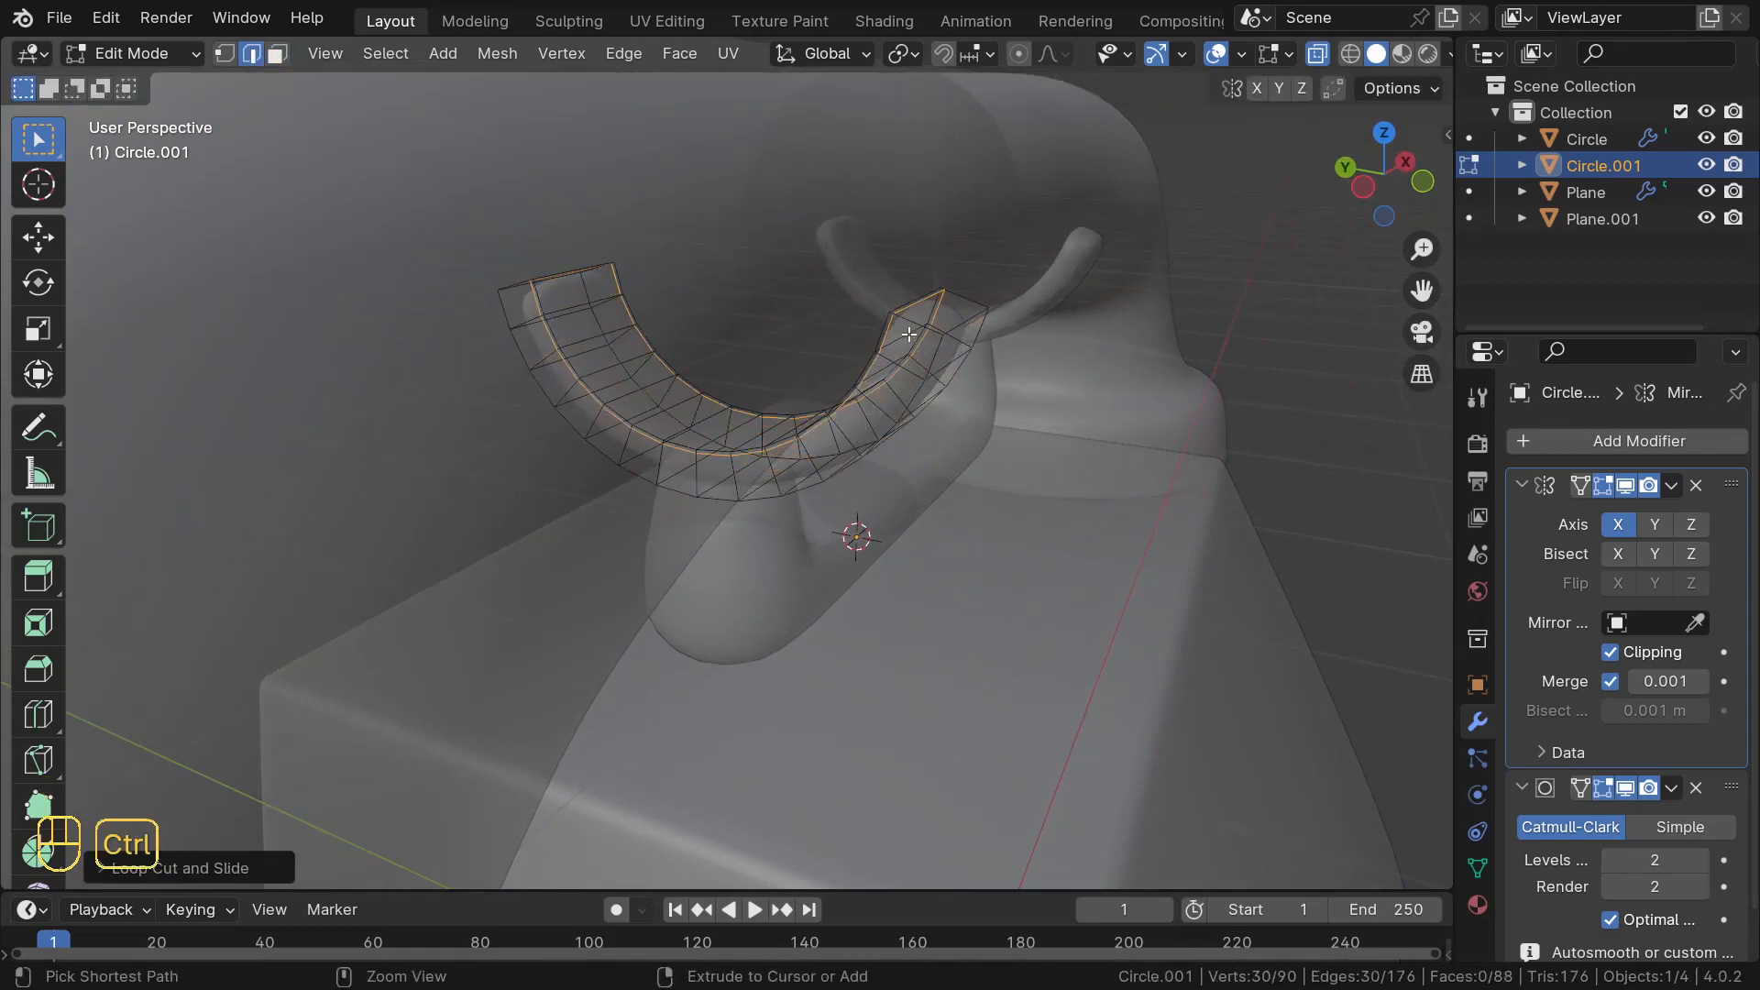
# - Try a centred loop cut running along the length of the curved support, and undo it
pyautogui.hotkey('ctrl', 'r')
pyautogui.click(908, 334)
pyautogui.click(911, 335)
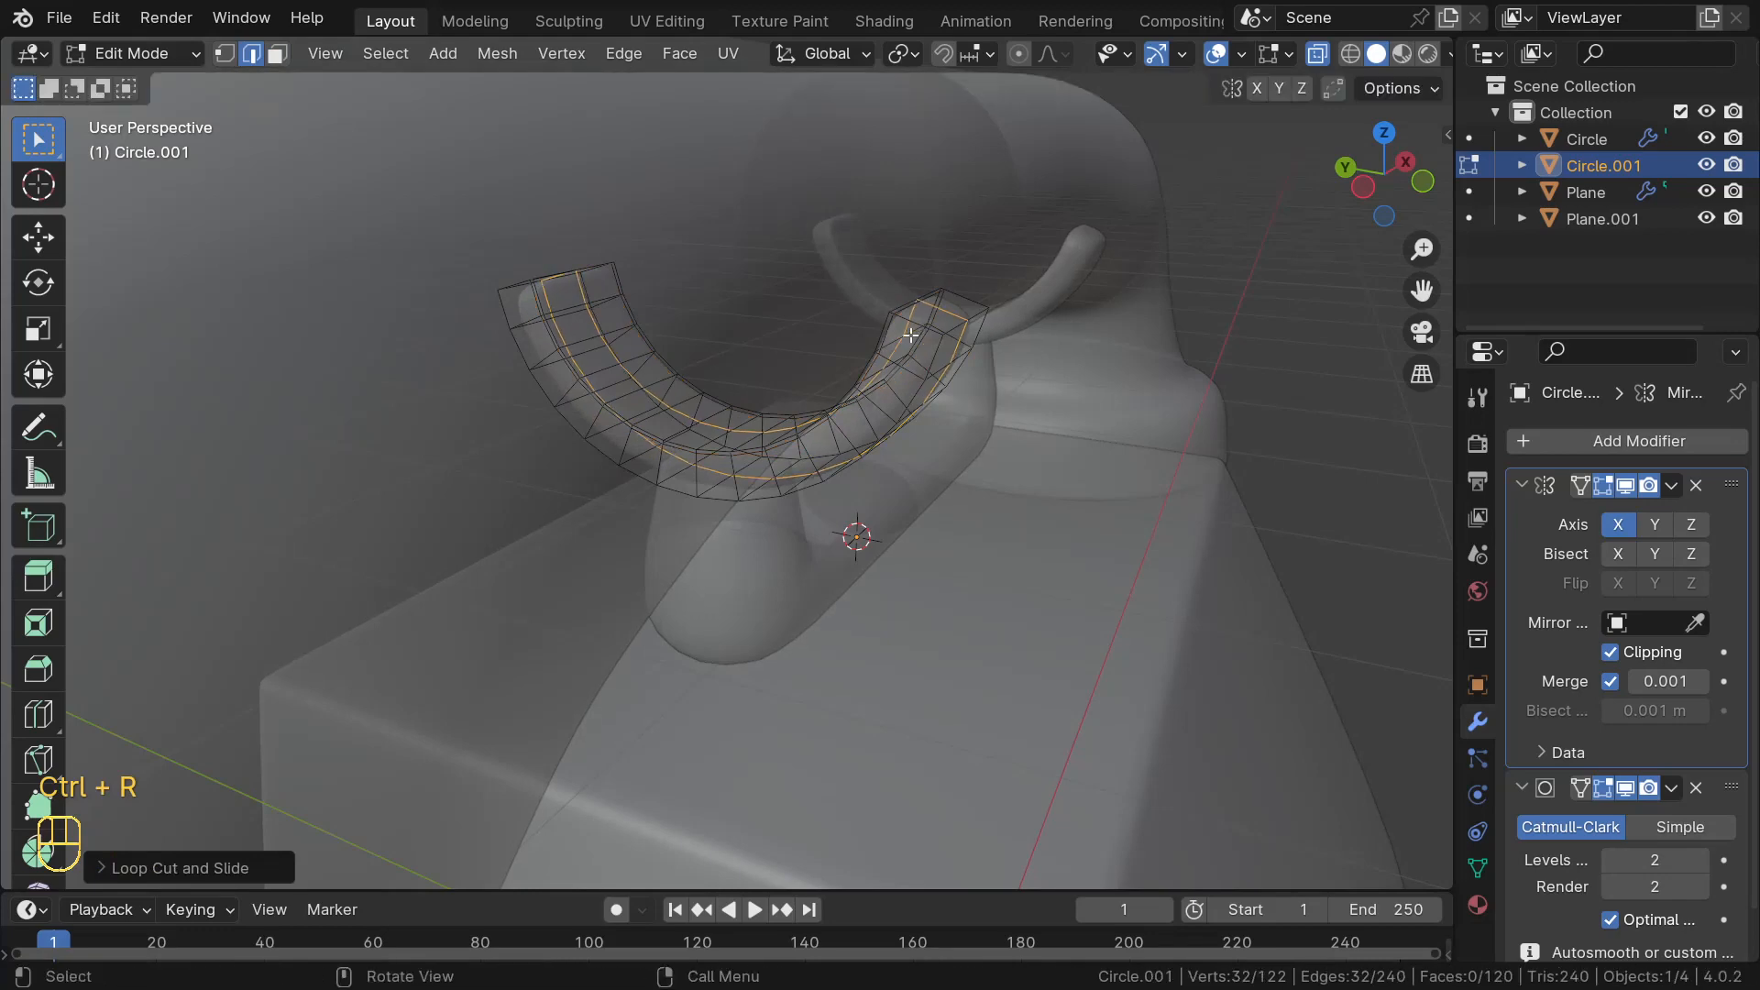
pyautogui.moveTo(918, 343); pyautogui.dragTo(922, 363, button='middle')
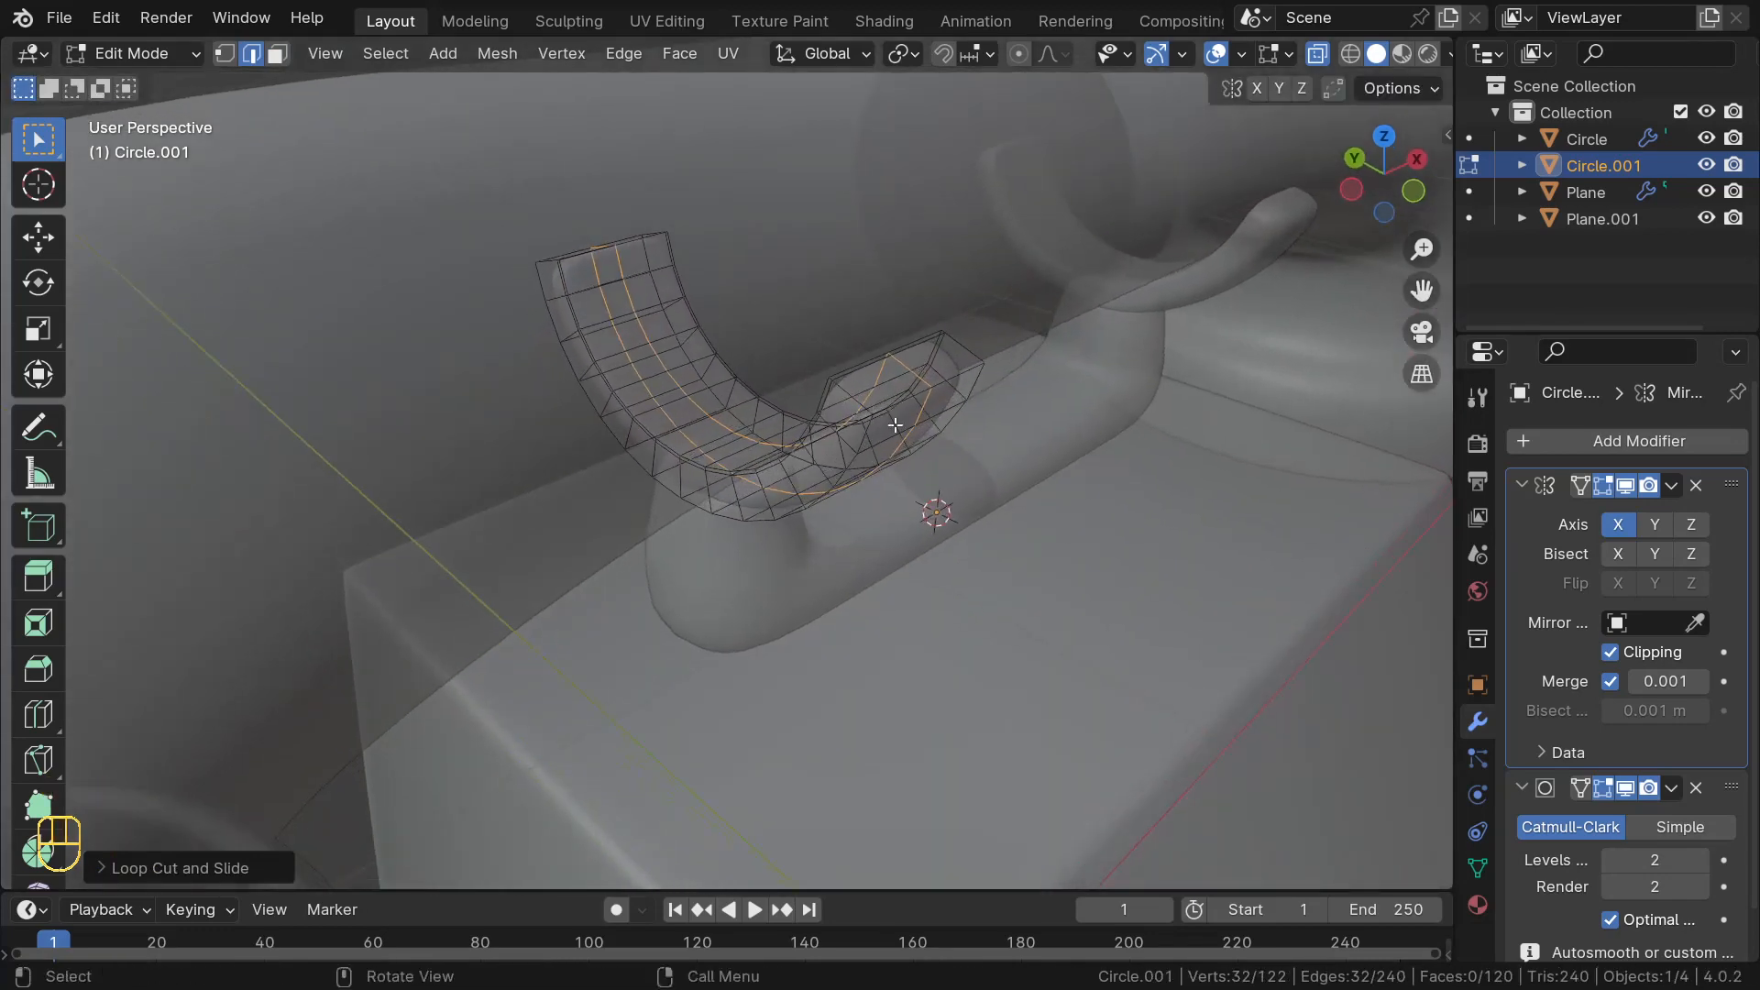
pyautogui.hotkey('ctrl', 'z')
# - Add a second loop cut around the support's side walls, slid close to its outer surface, and turn off X-ray
pyautogui.moveTo(896, 422); pyautogui.dragTo(931, 407, button='middle')
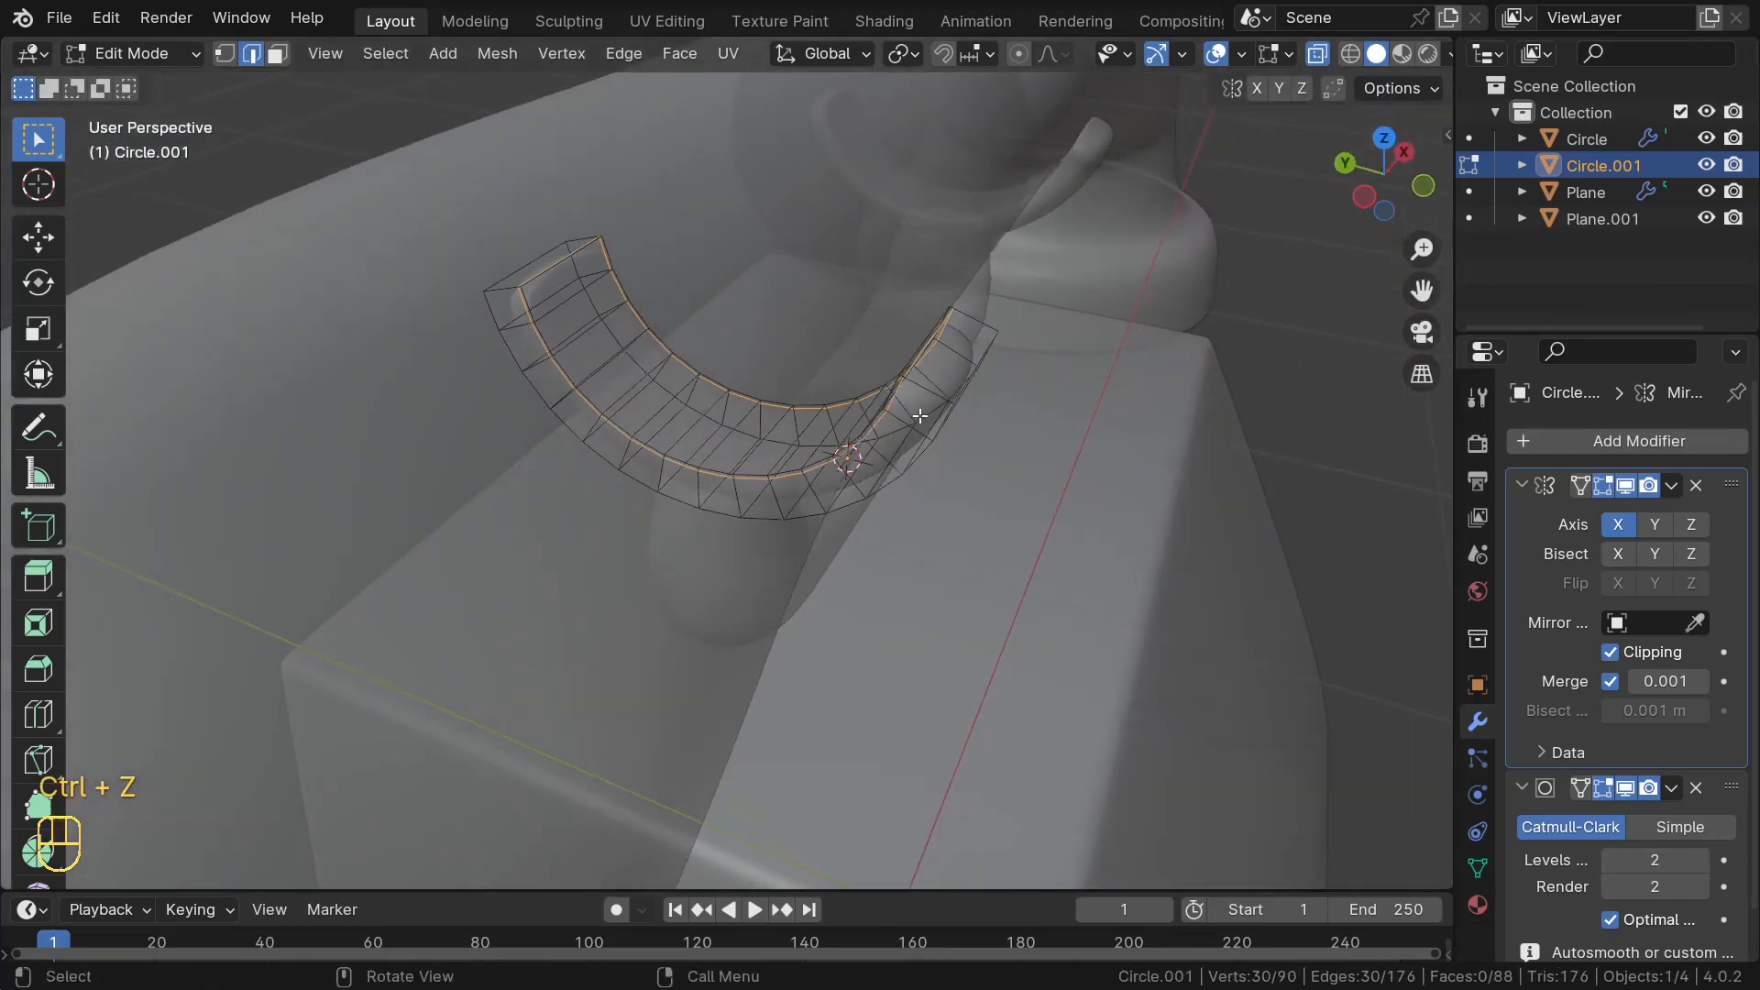
pyautogui.hotkey('ctrl', 'r')
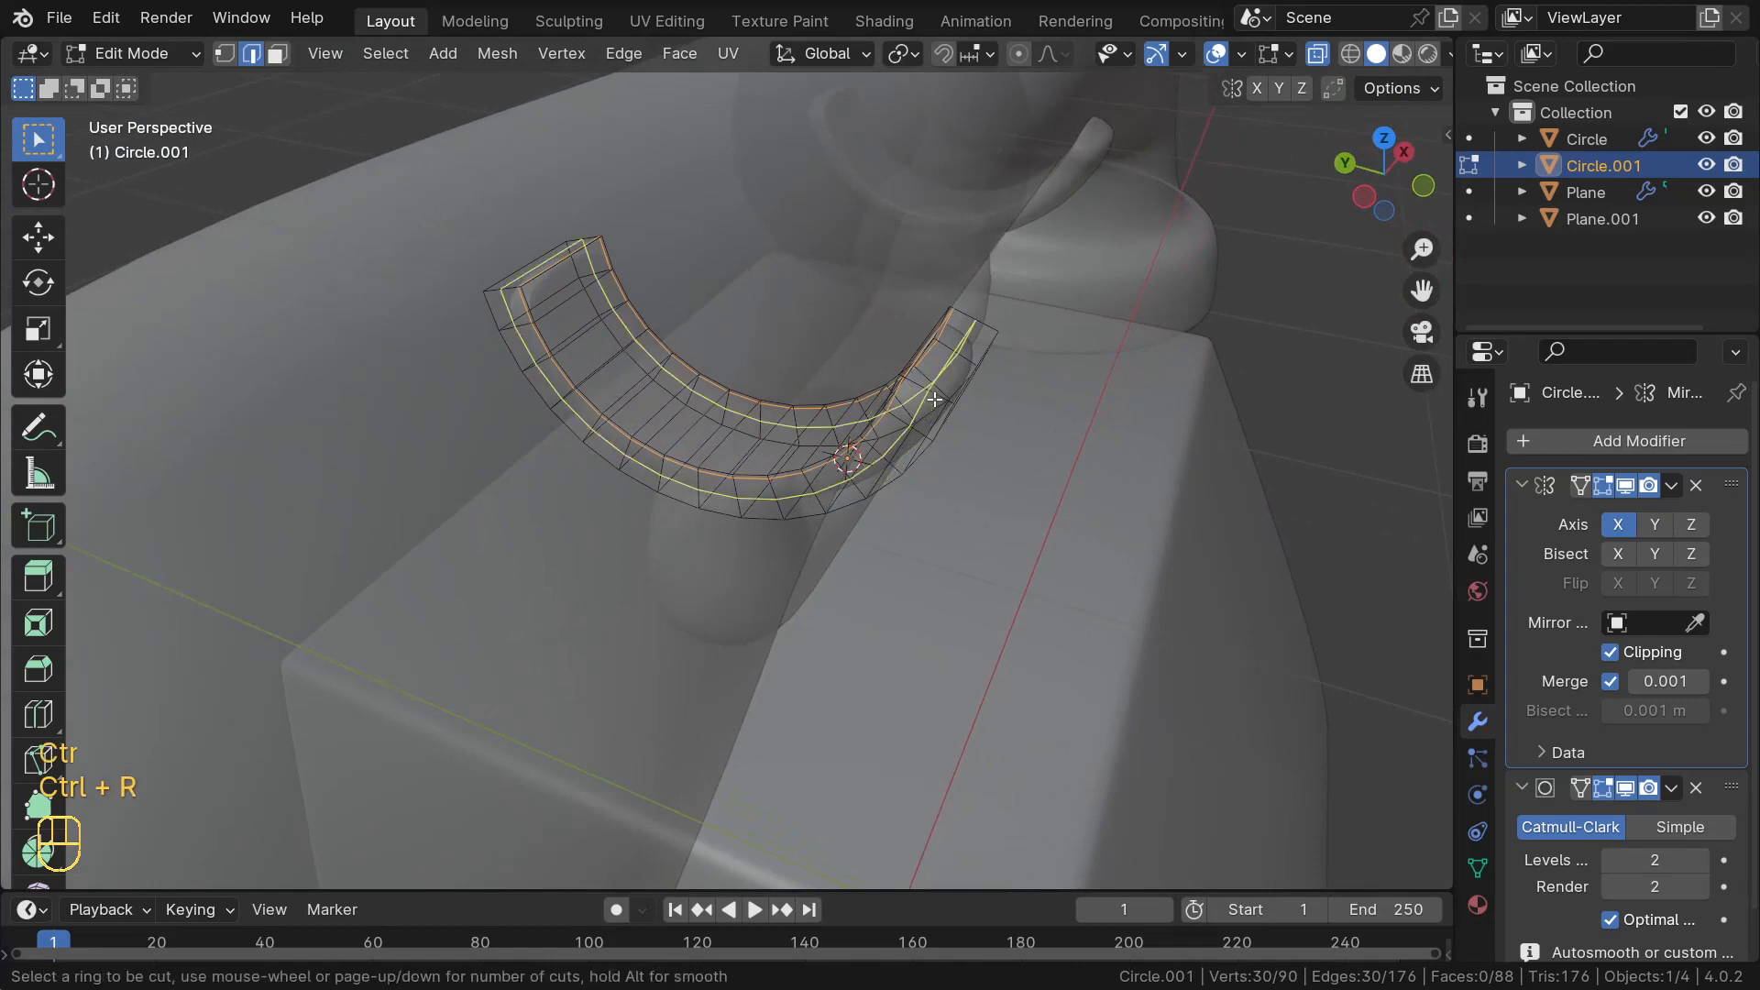
pyautogui.click(931, 407)
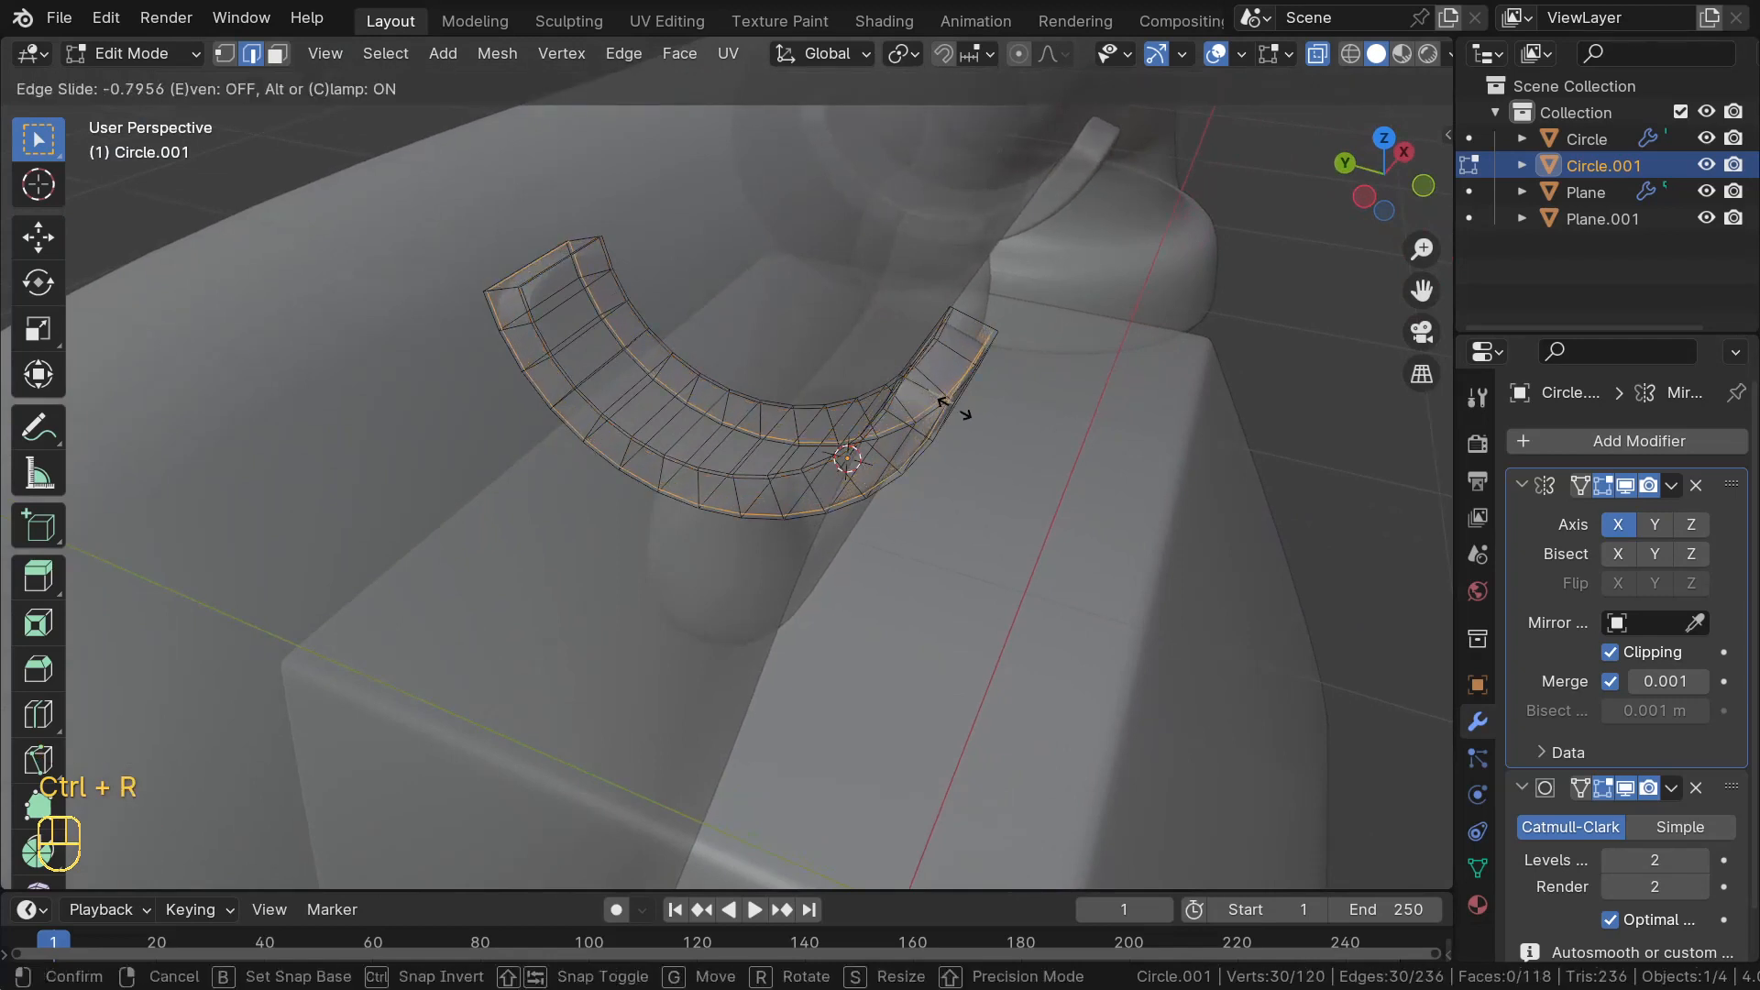
pyautogui.click(928, 430)
pyautogui.hotkey('alt', 'z')
# - Move the whole curved support about -0.011 m along X to centre it over the cradle prong
pyautogui.moveTo(914, 476); pyautogui.dragTo(764, 461, button='middle')
pyautogui.press('a')
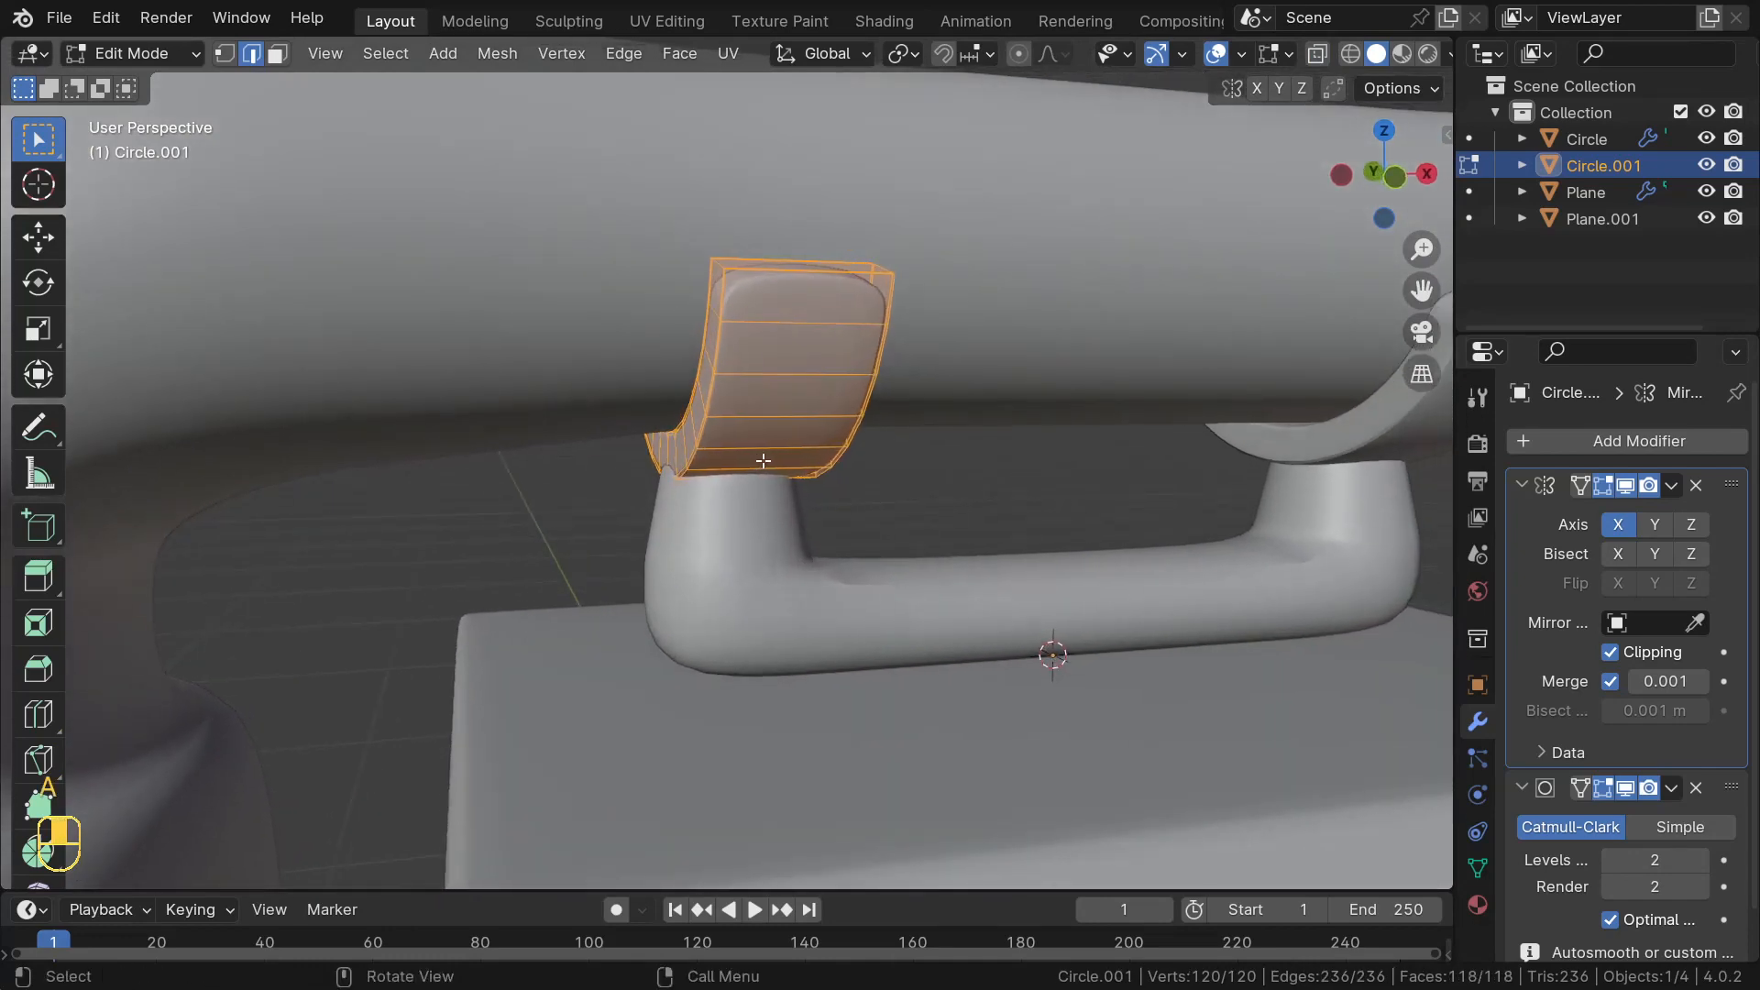
pyautogui.press('KP_1')
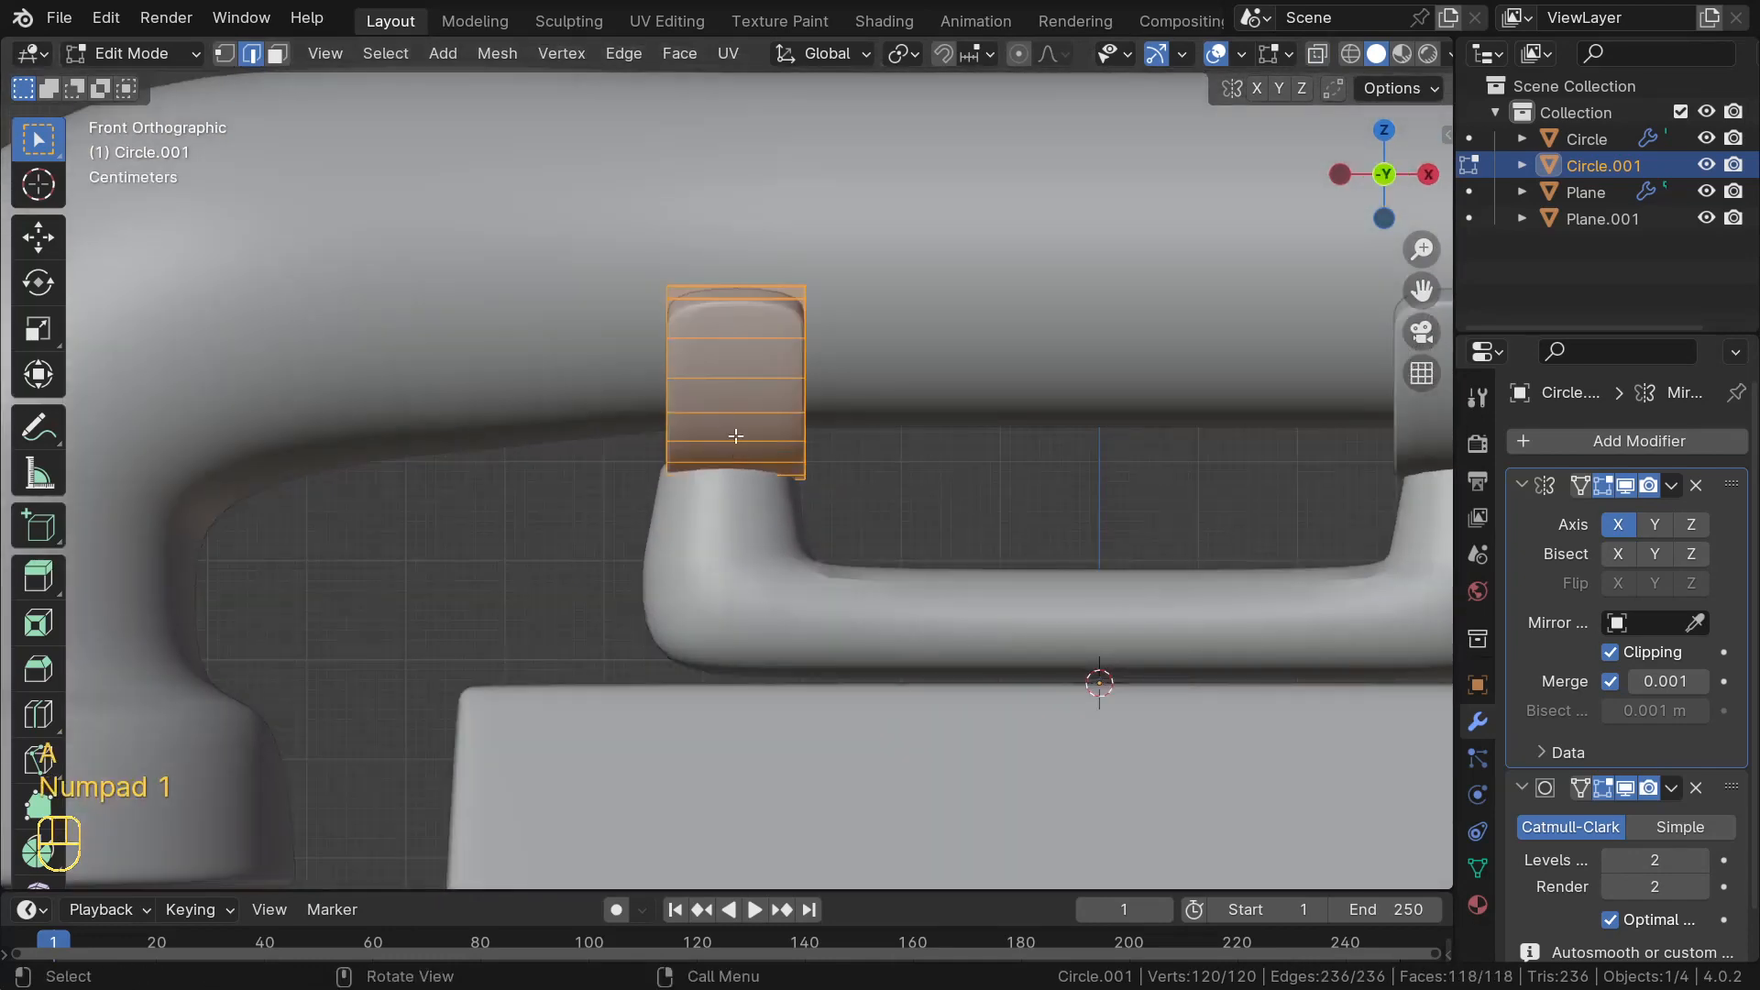
pyautogui.press('g')
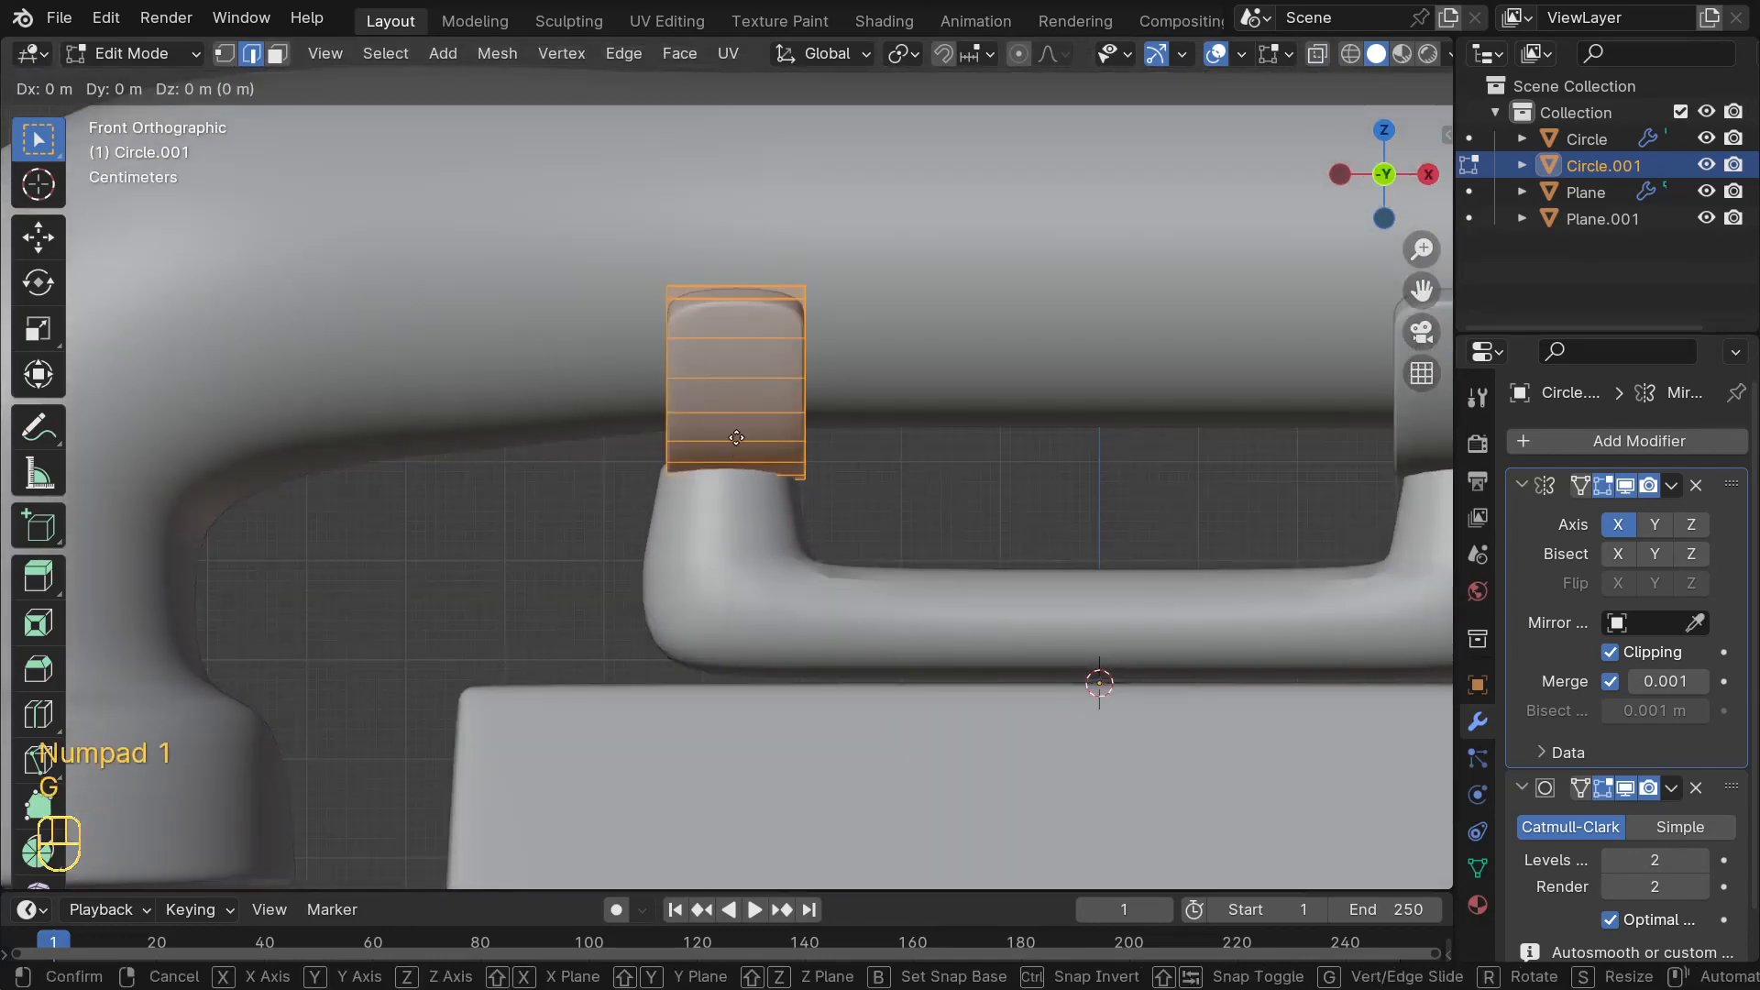
pyautogui.press('x')
pyautogui.press('shift')
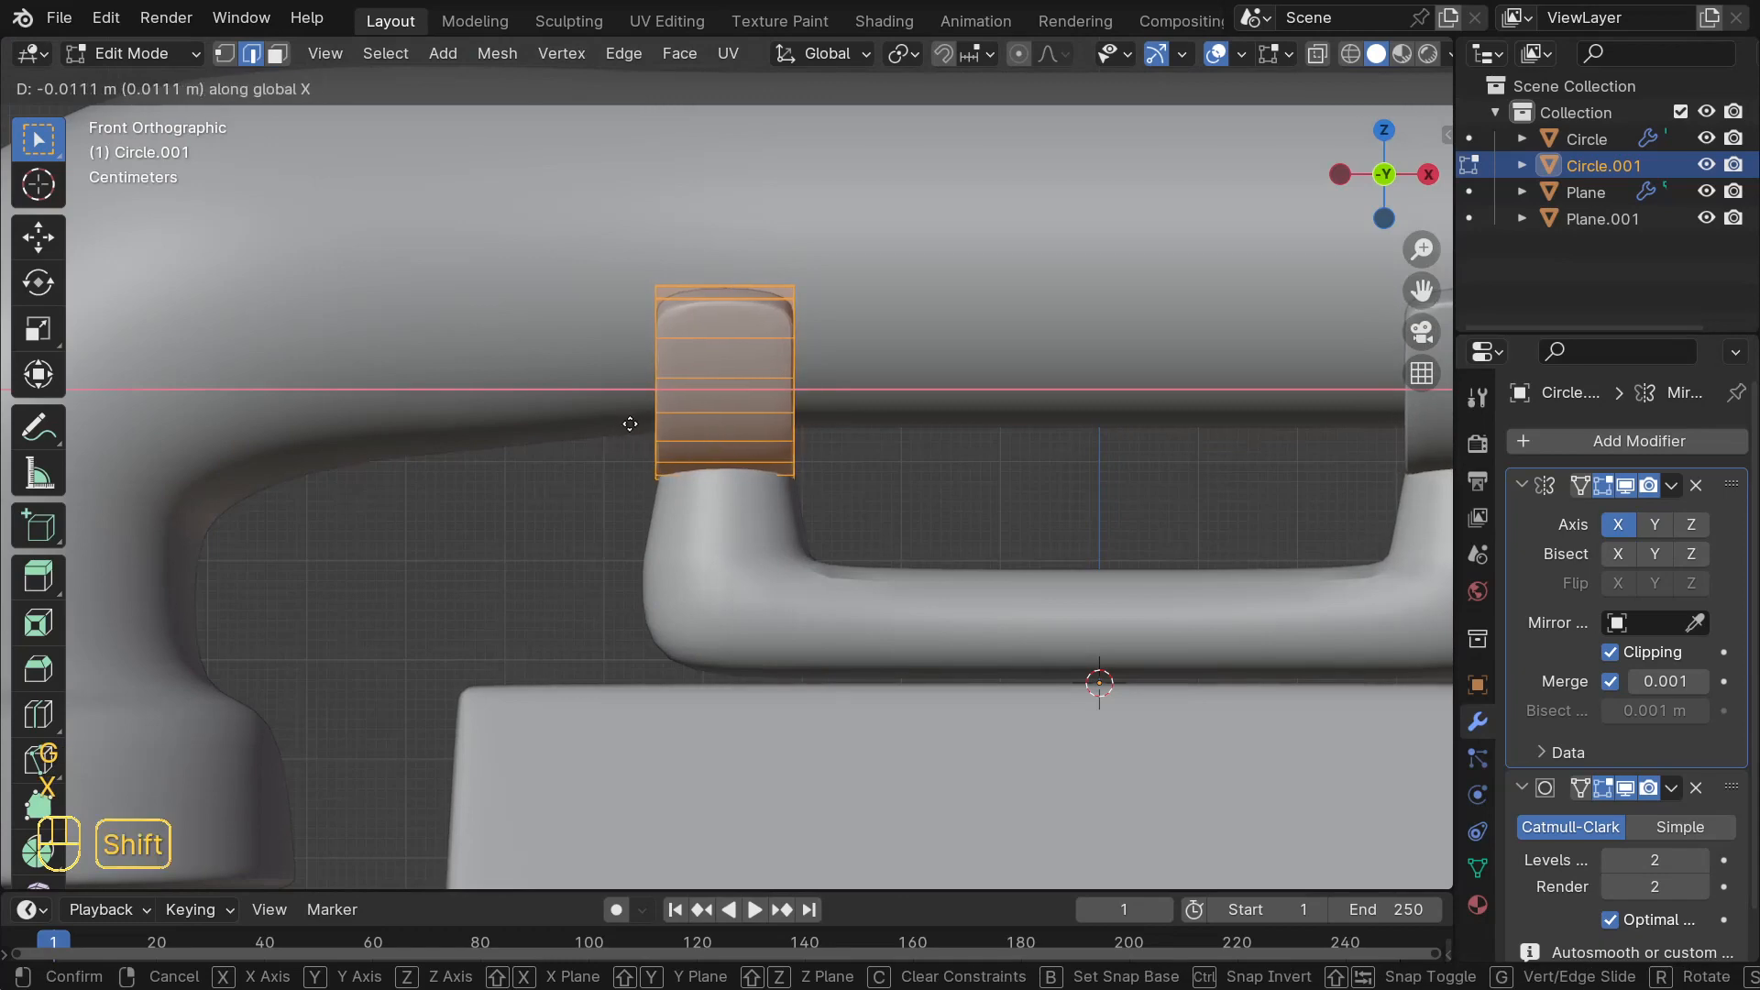
pyautogui.click(632, 422)
# - Lower the curved support about 0.005 m along Z onto the cradle prong
pyautogui.moveTo(636, 424); pyautogui.dragTo(783, 456, button='middle')
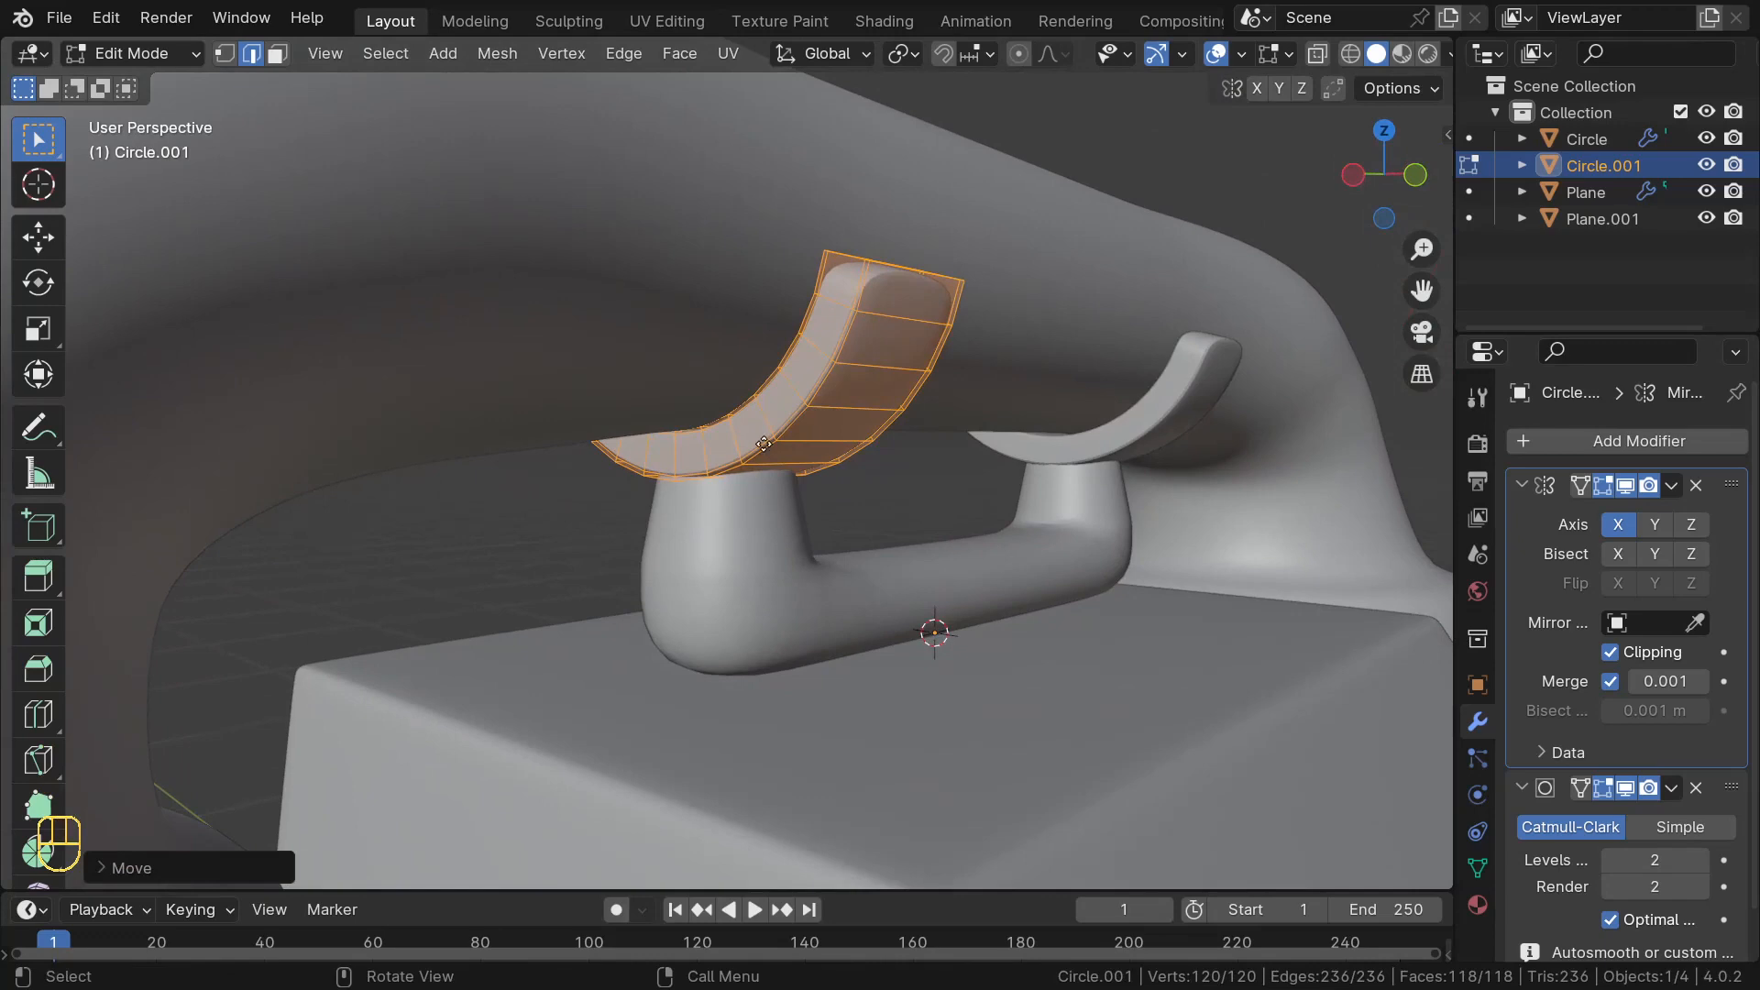
pyautogui.press('g')
pyautogui.press('z')
pyautogui.press('shift')
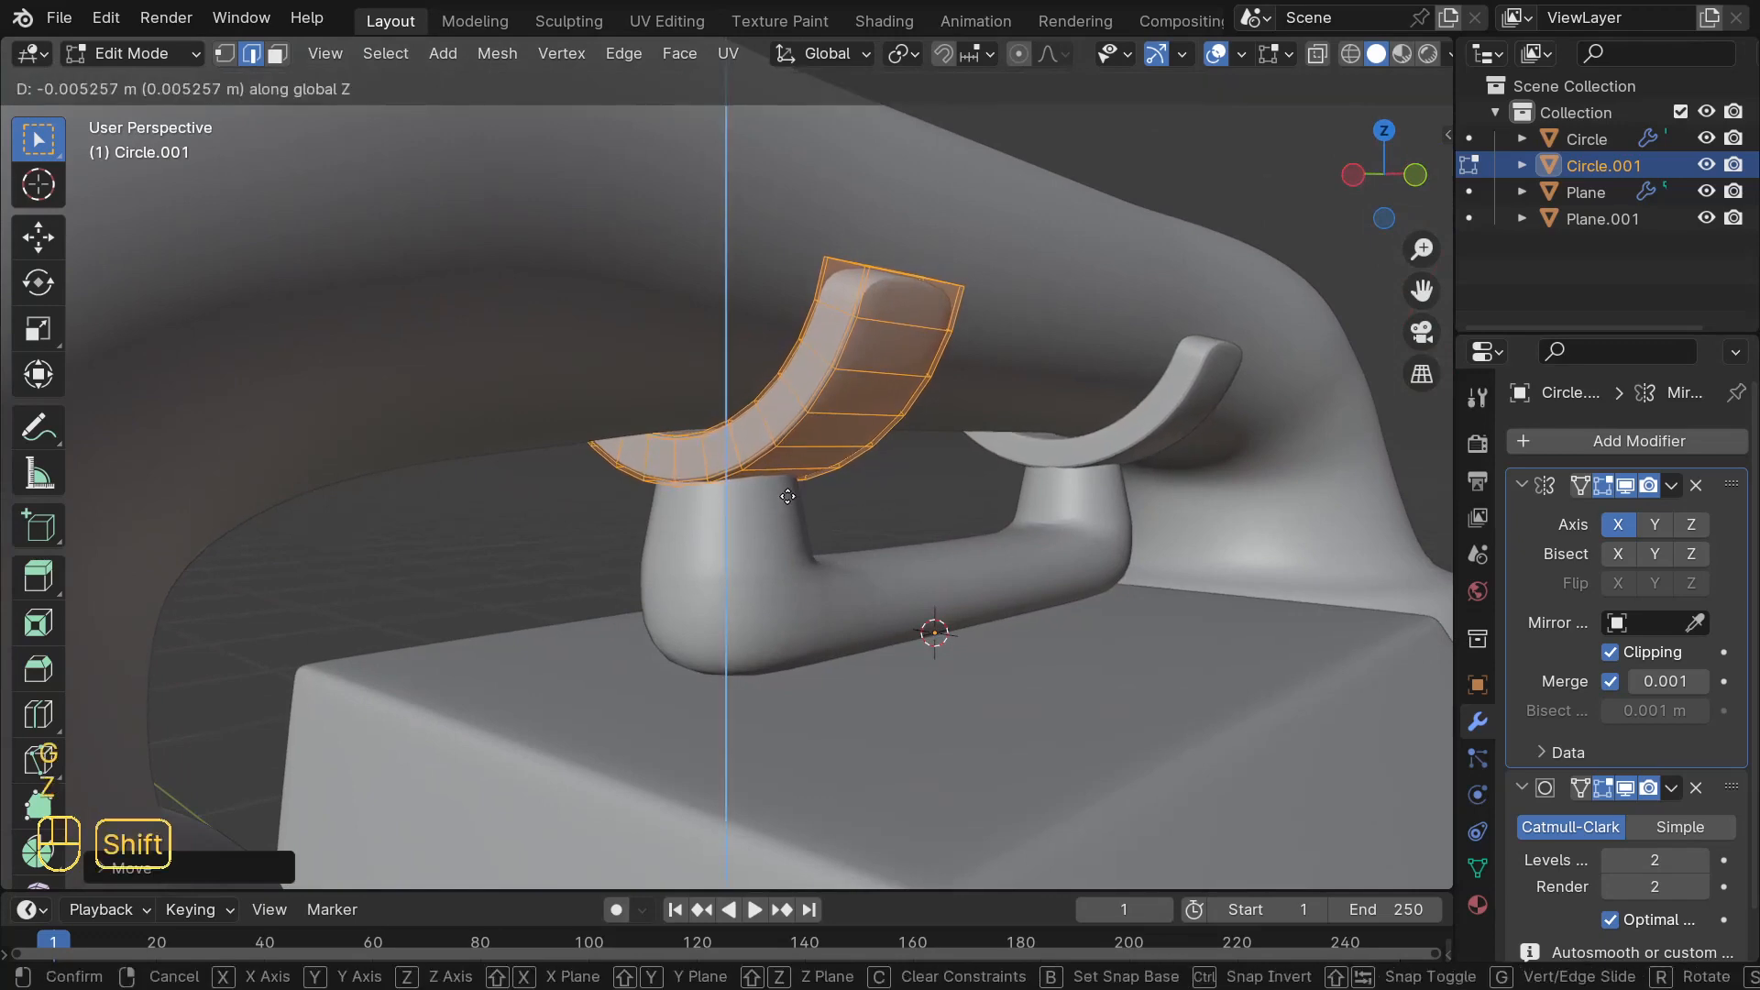
pyautogui.click(787, 496)
# - Return to Object Mode and apply the Mirror modifier on the curved supports
pyautogui.moveTo(788, 496); pyautogui.dragTo(704, 331, button='middle')
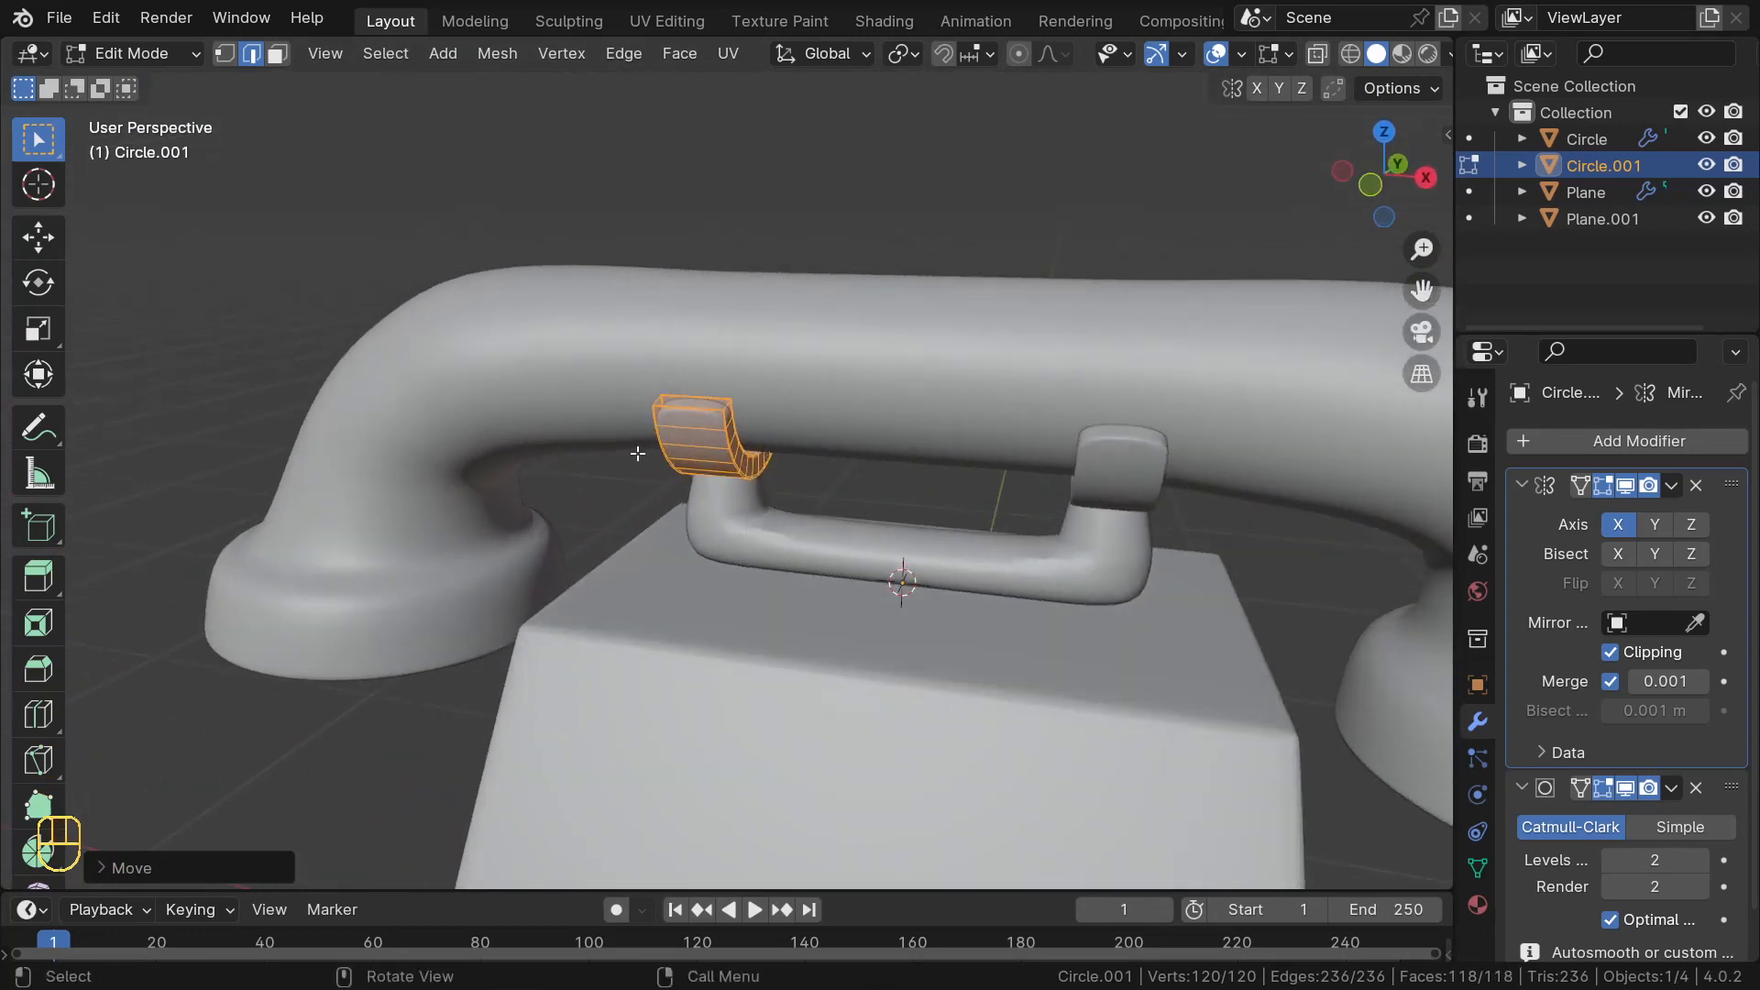
pyautogui.moveTo(637, 453); pyautogui.dragTo(755, 459, button='middle')
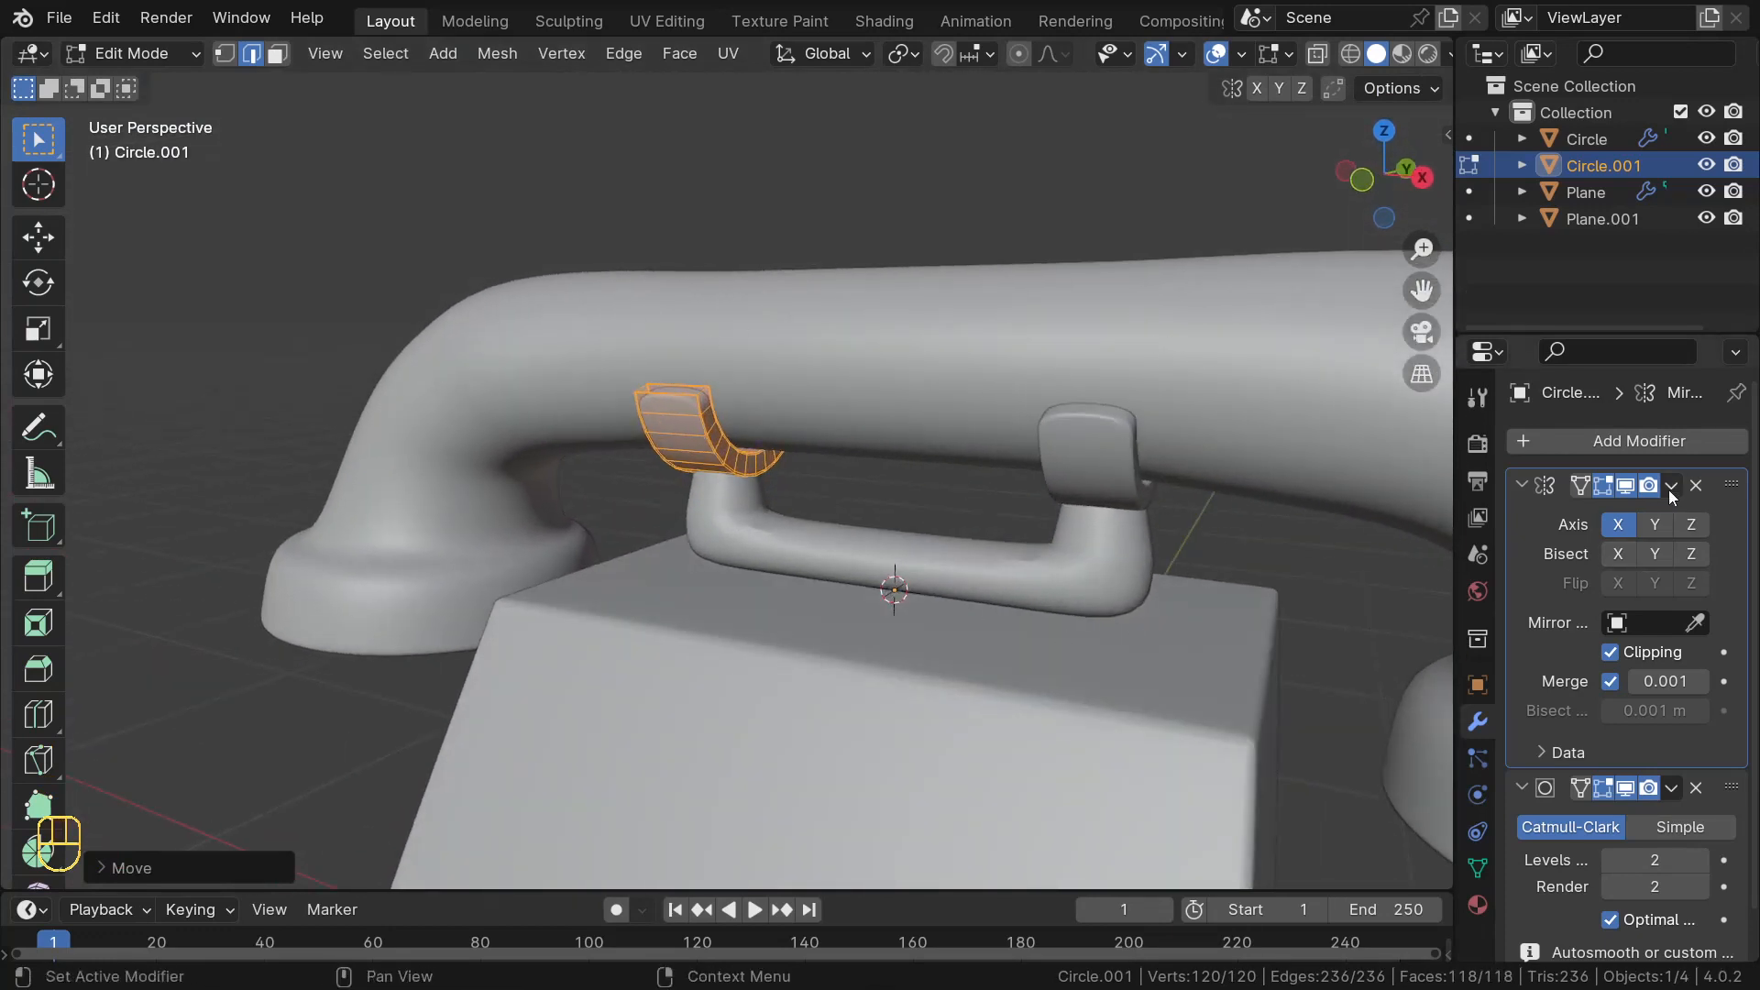
pyautogui.scroll(-1, 1613, 541)
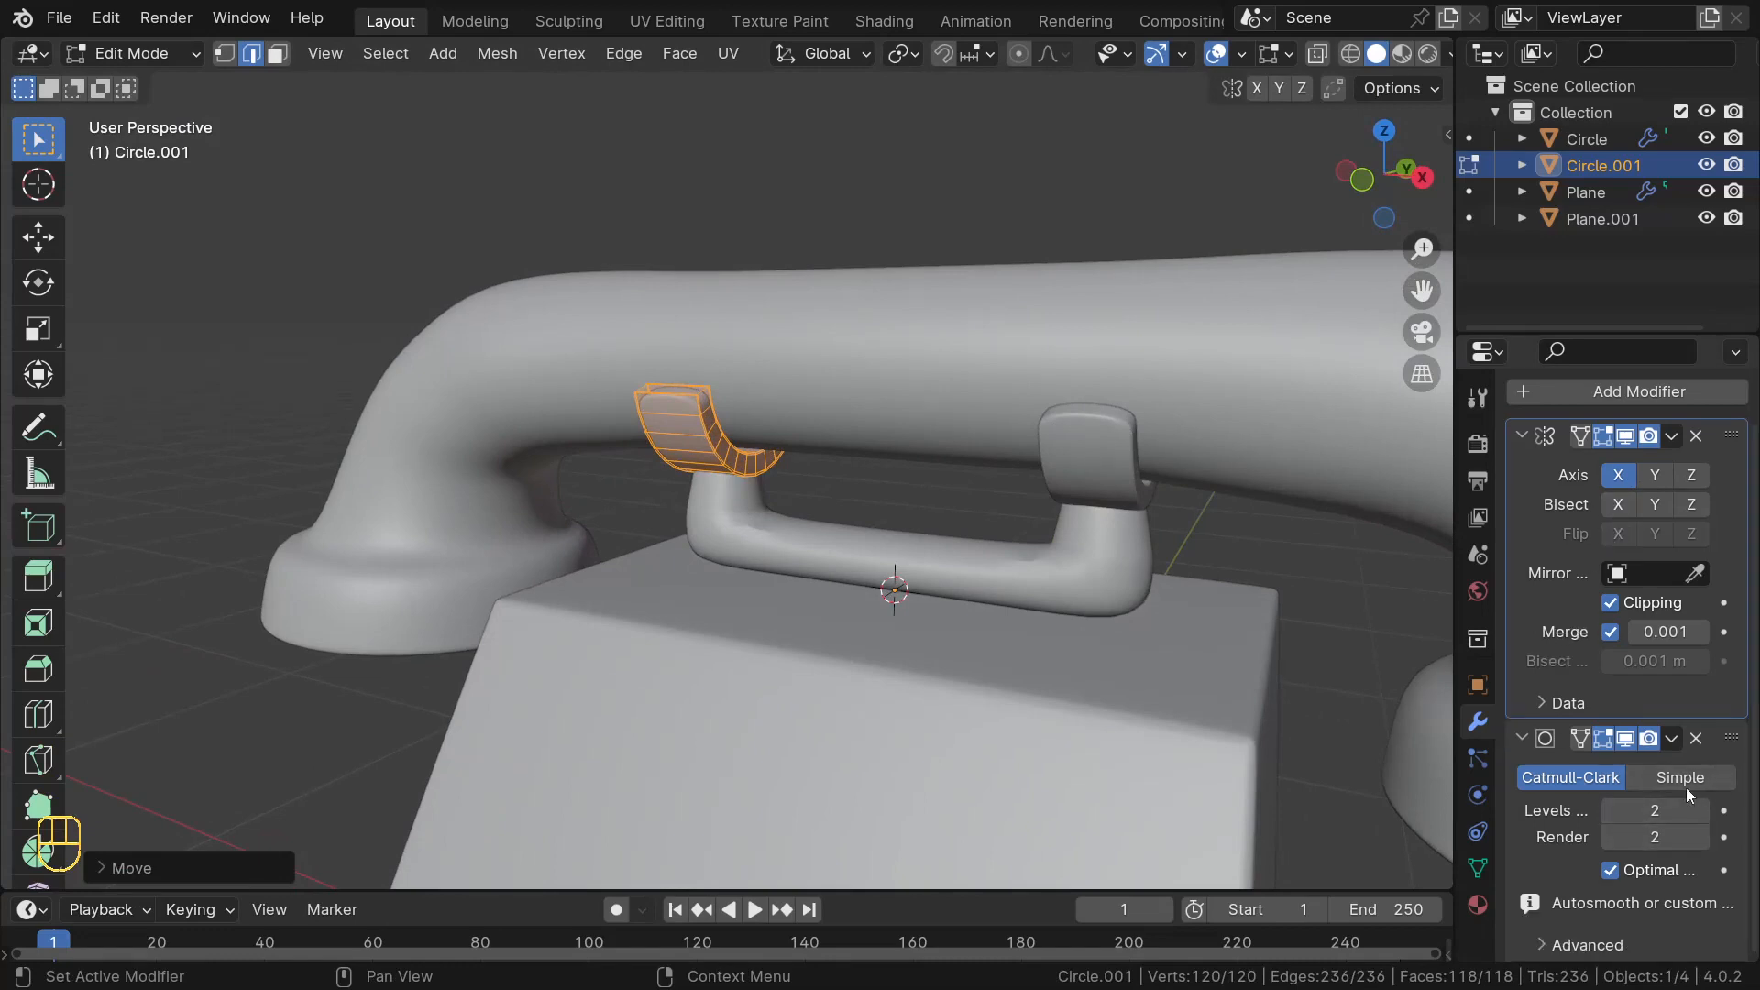
pyautogui.moveTo(1067, 402); pyautogui.dragTo(1160, 381, button='middle')
pyautogui.moveTo(872, 454); pyautogui.dragTo(833, 493, button='middle')
pyautogui.press('Tab')
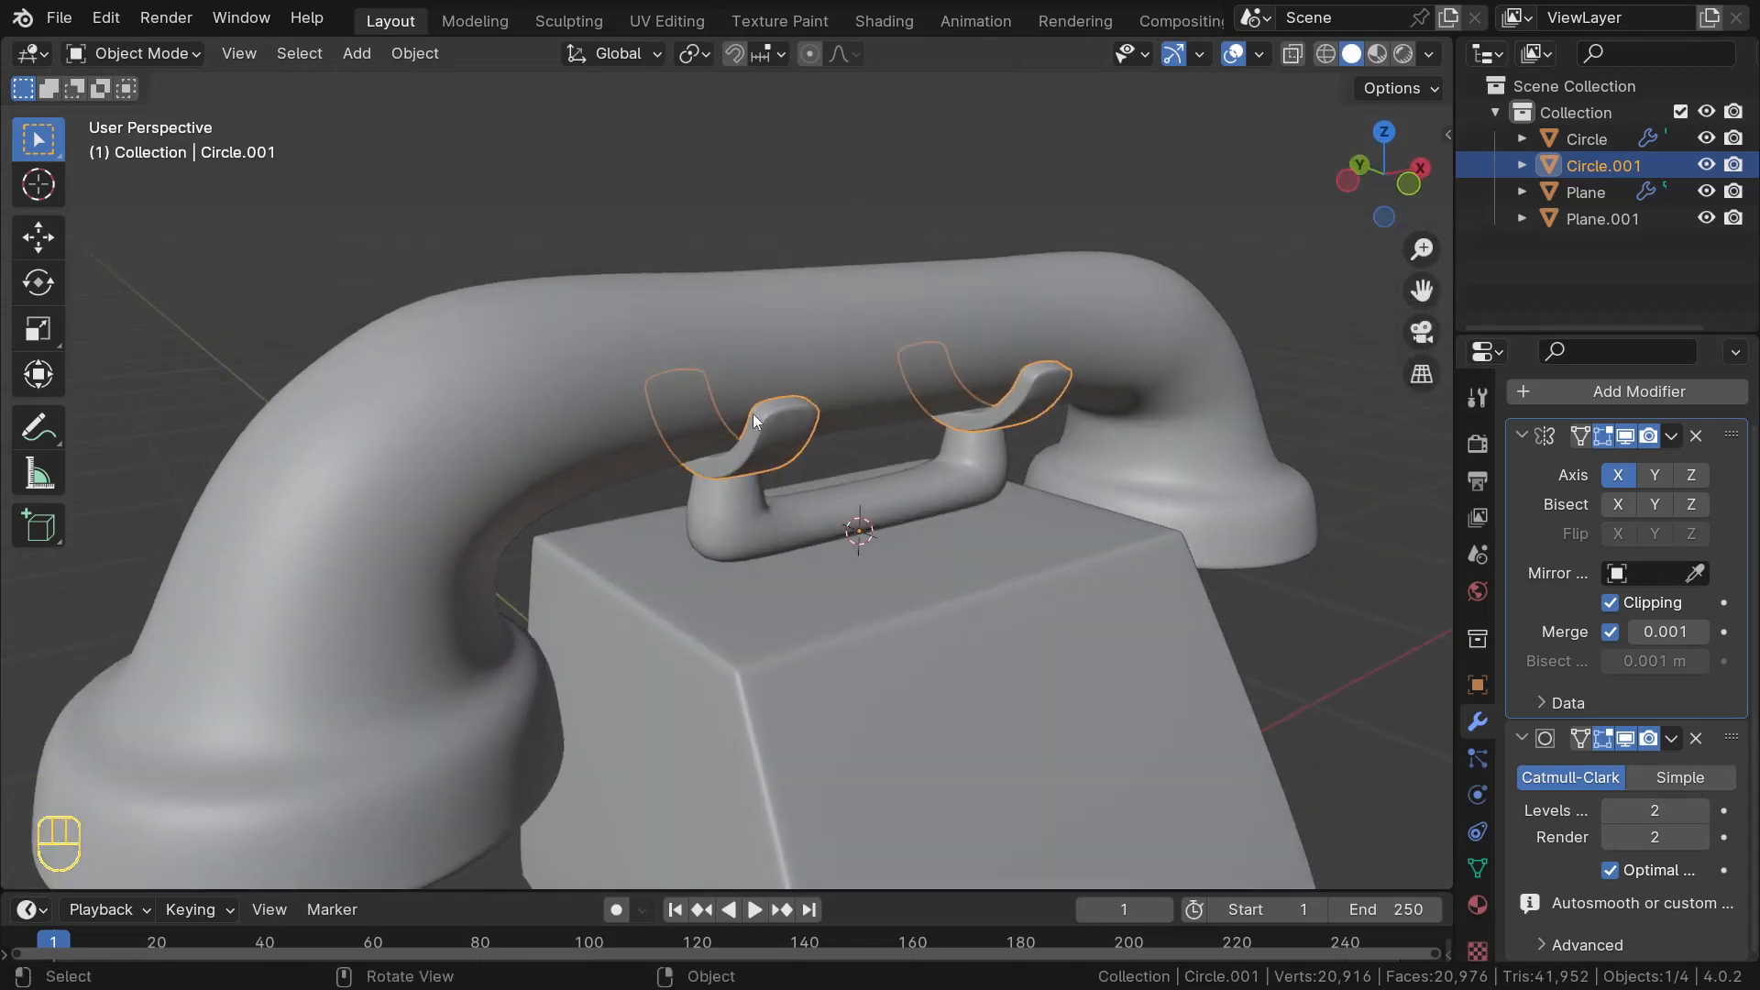
pyautogui.moveTo(794, 494); pyautogui.dragTo(712, 497, button='middle')
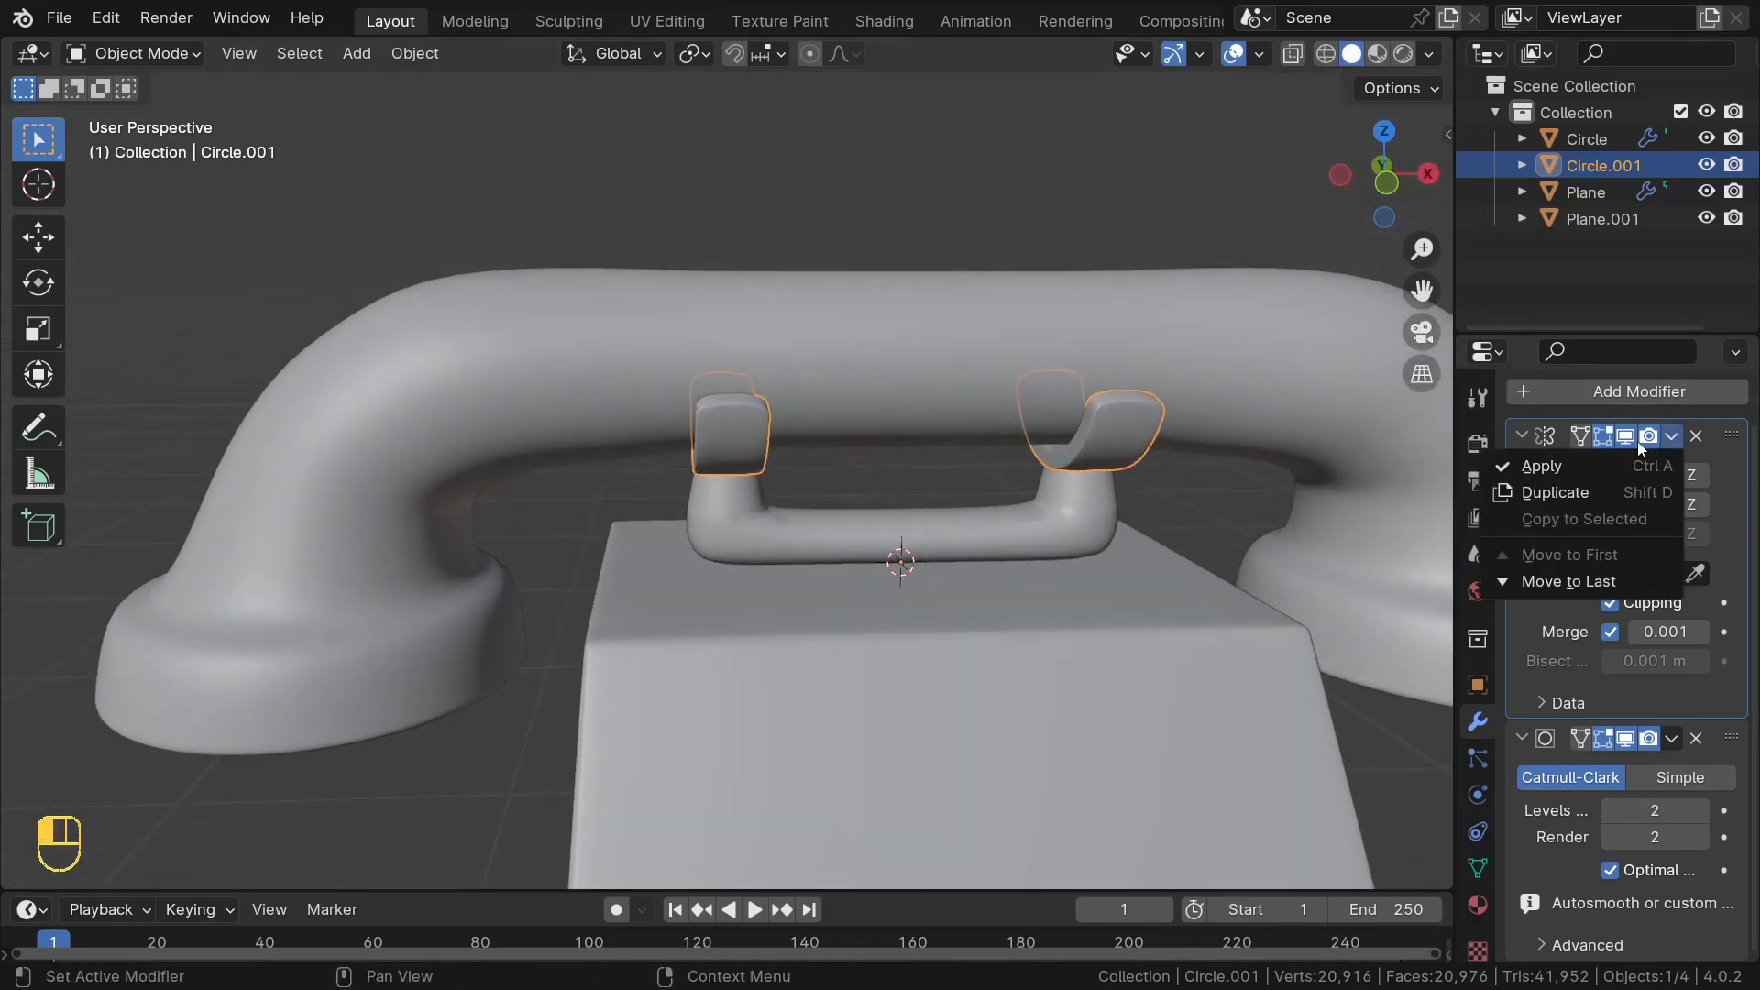
pyautogui.click(1554, 468)
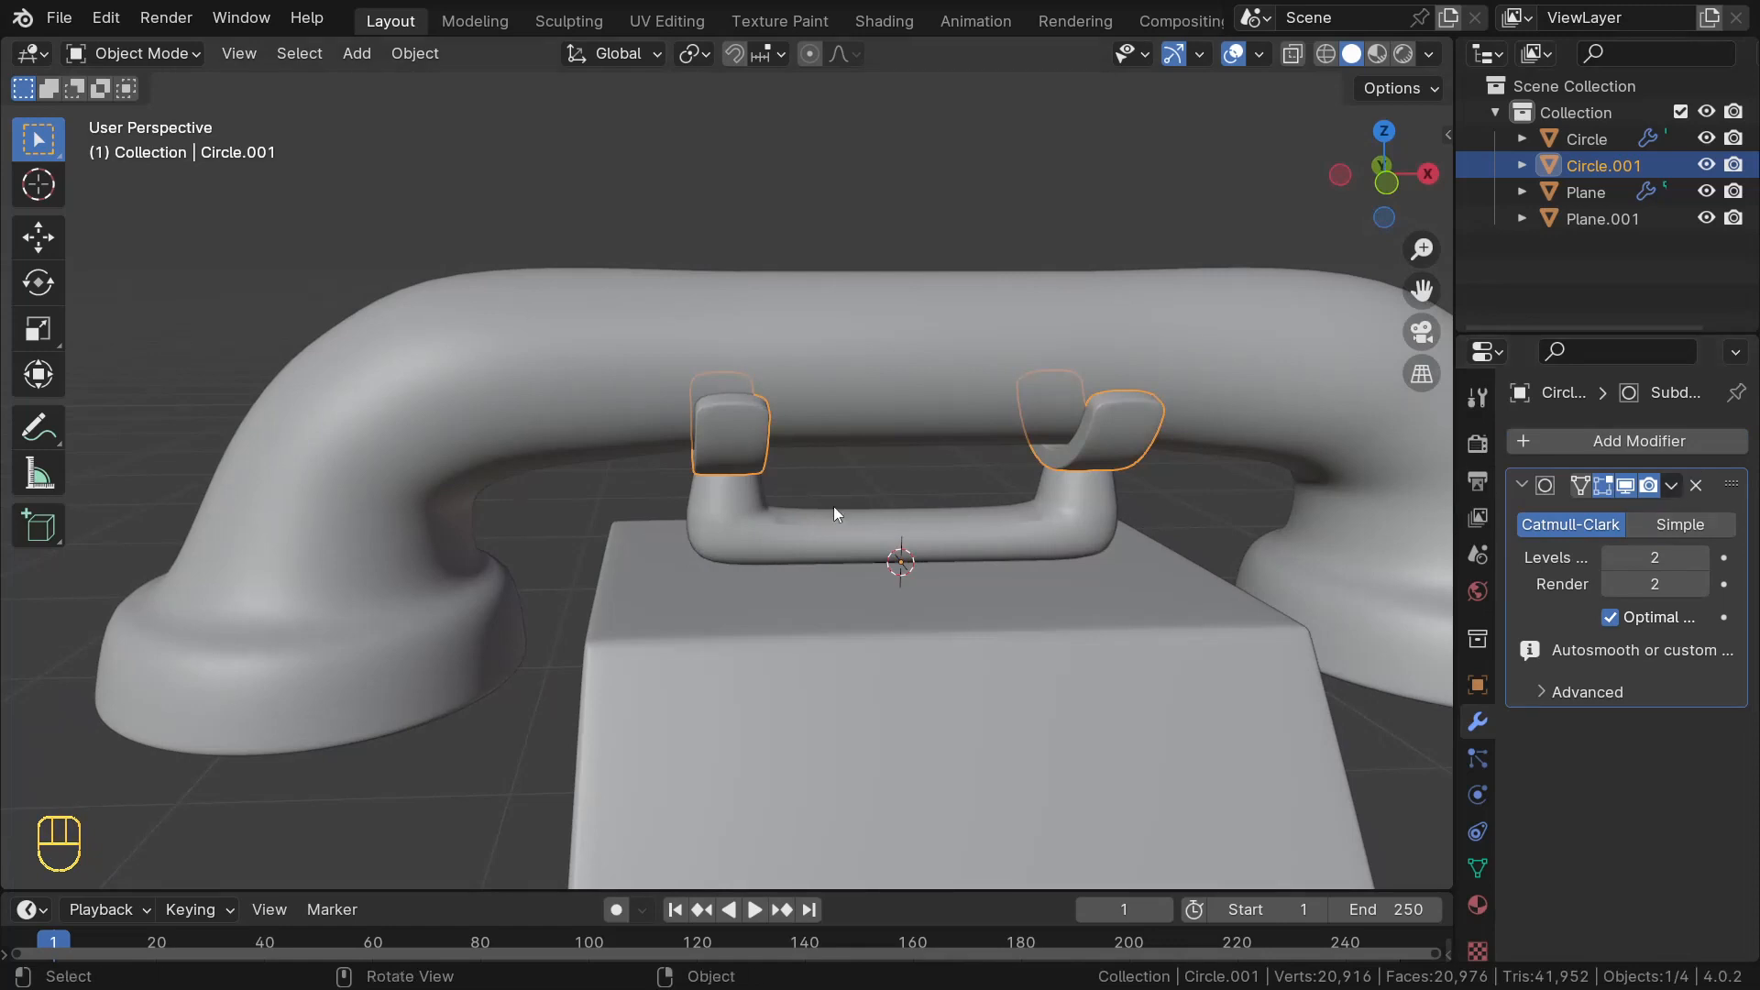
# - Select the cradle bar below the curved supports and apply its Mirror modifier
pyautogui.moveTo(834, 506)
pyautogui.mouseDown(button='middle')
pyautogui.moveTo(857, 536)
pyautogui.moveTo(828, 508)
pyautogui.mouseUp(button='middle')
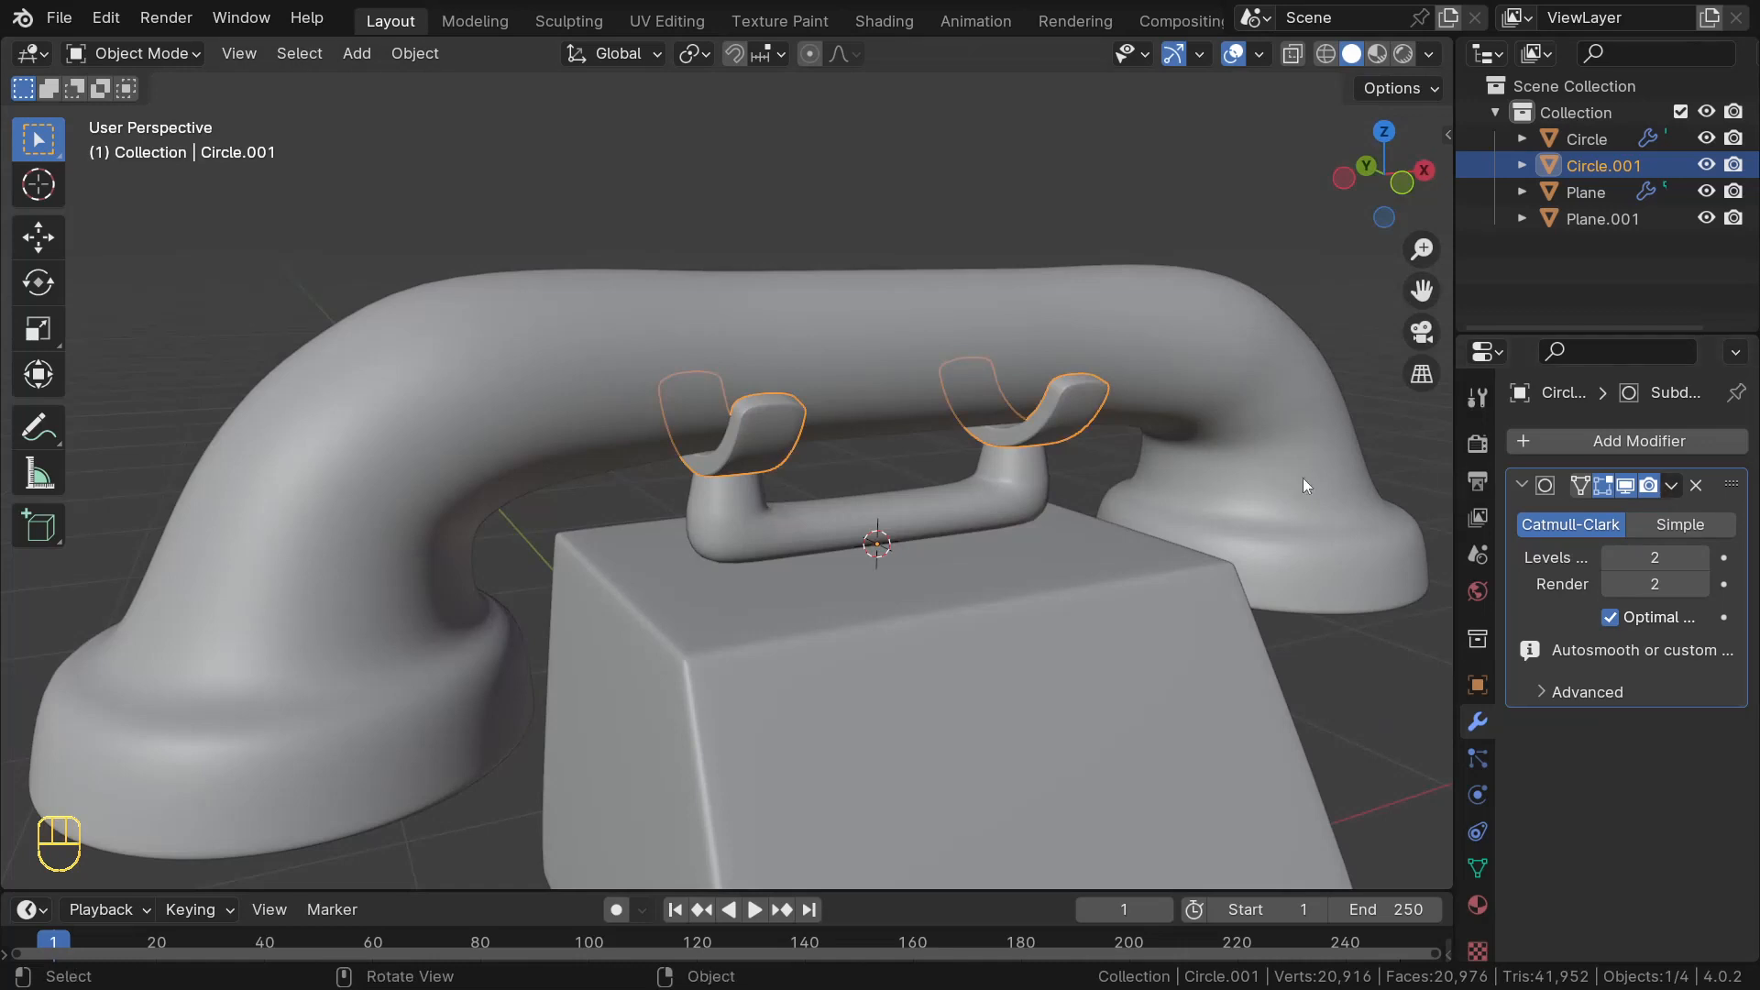
pyautogui.click(728, 498)
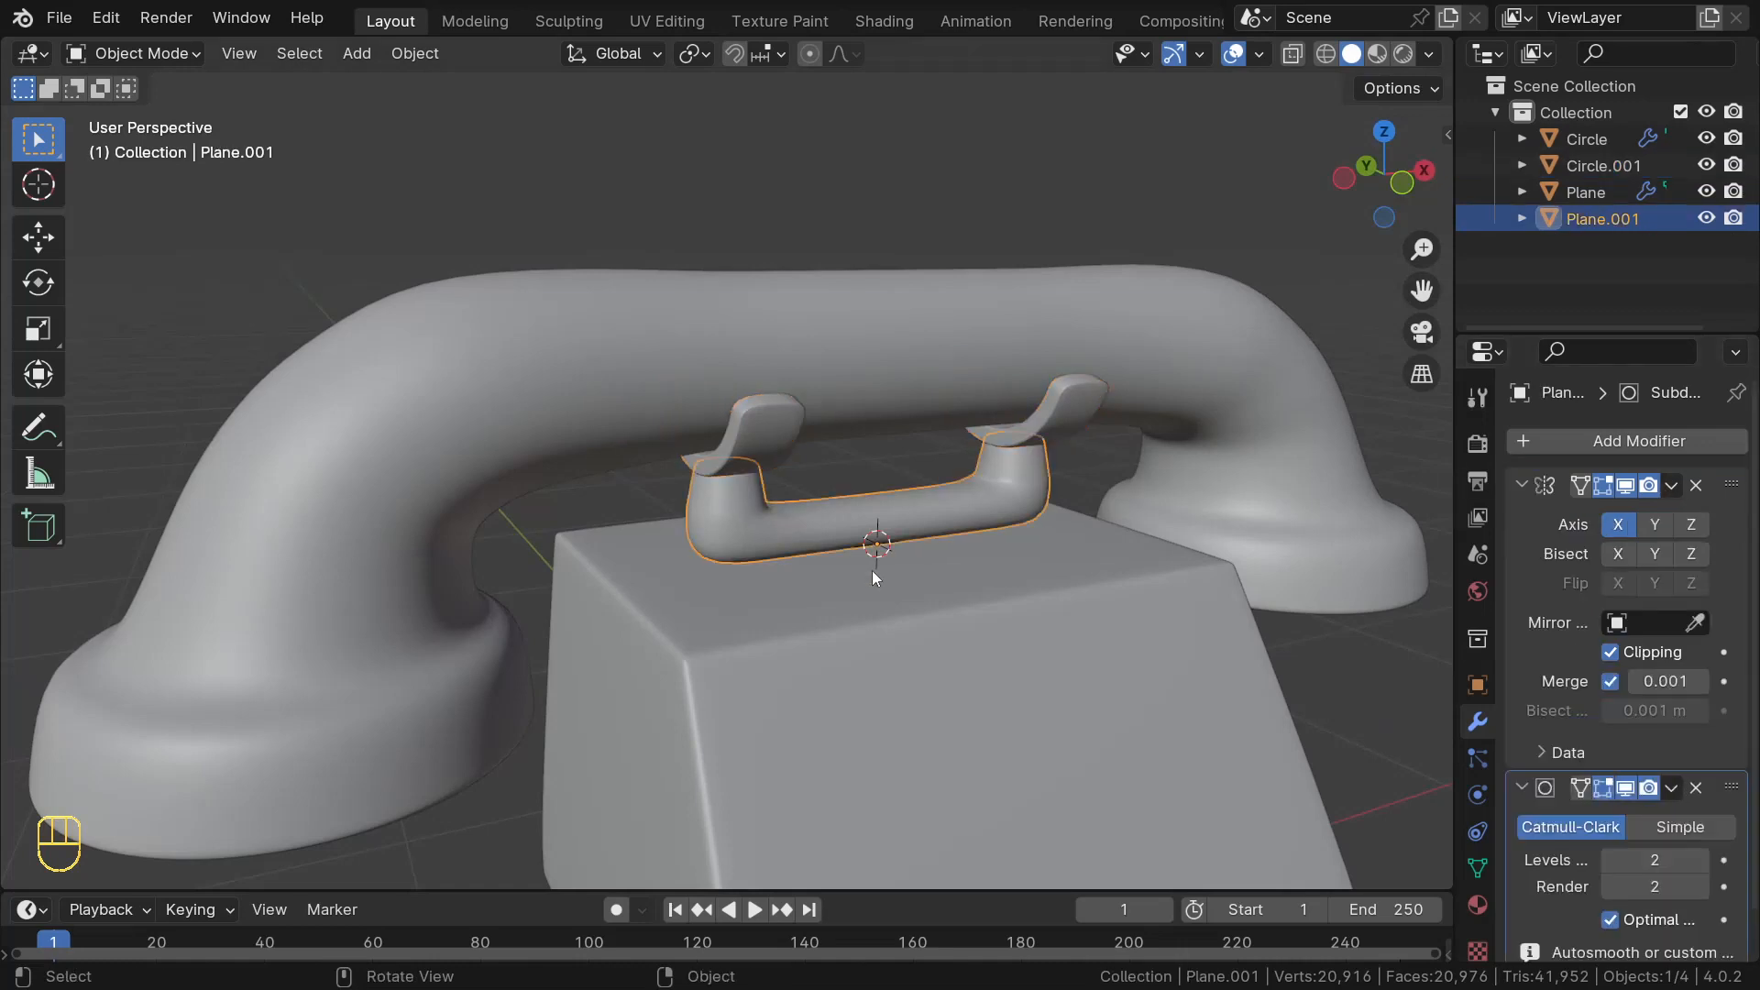
pyautogui.scroll(-2, 1575, 809)
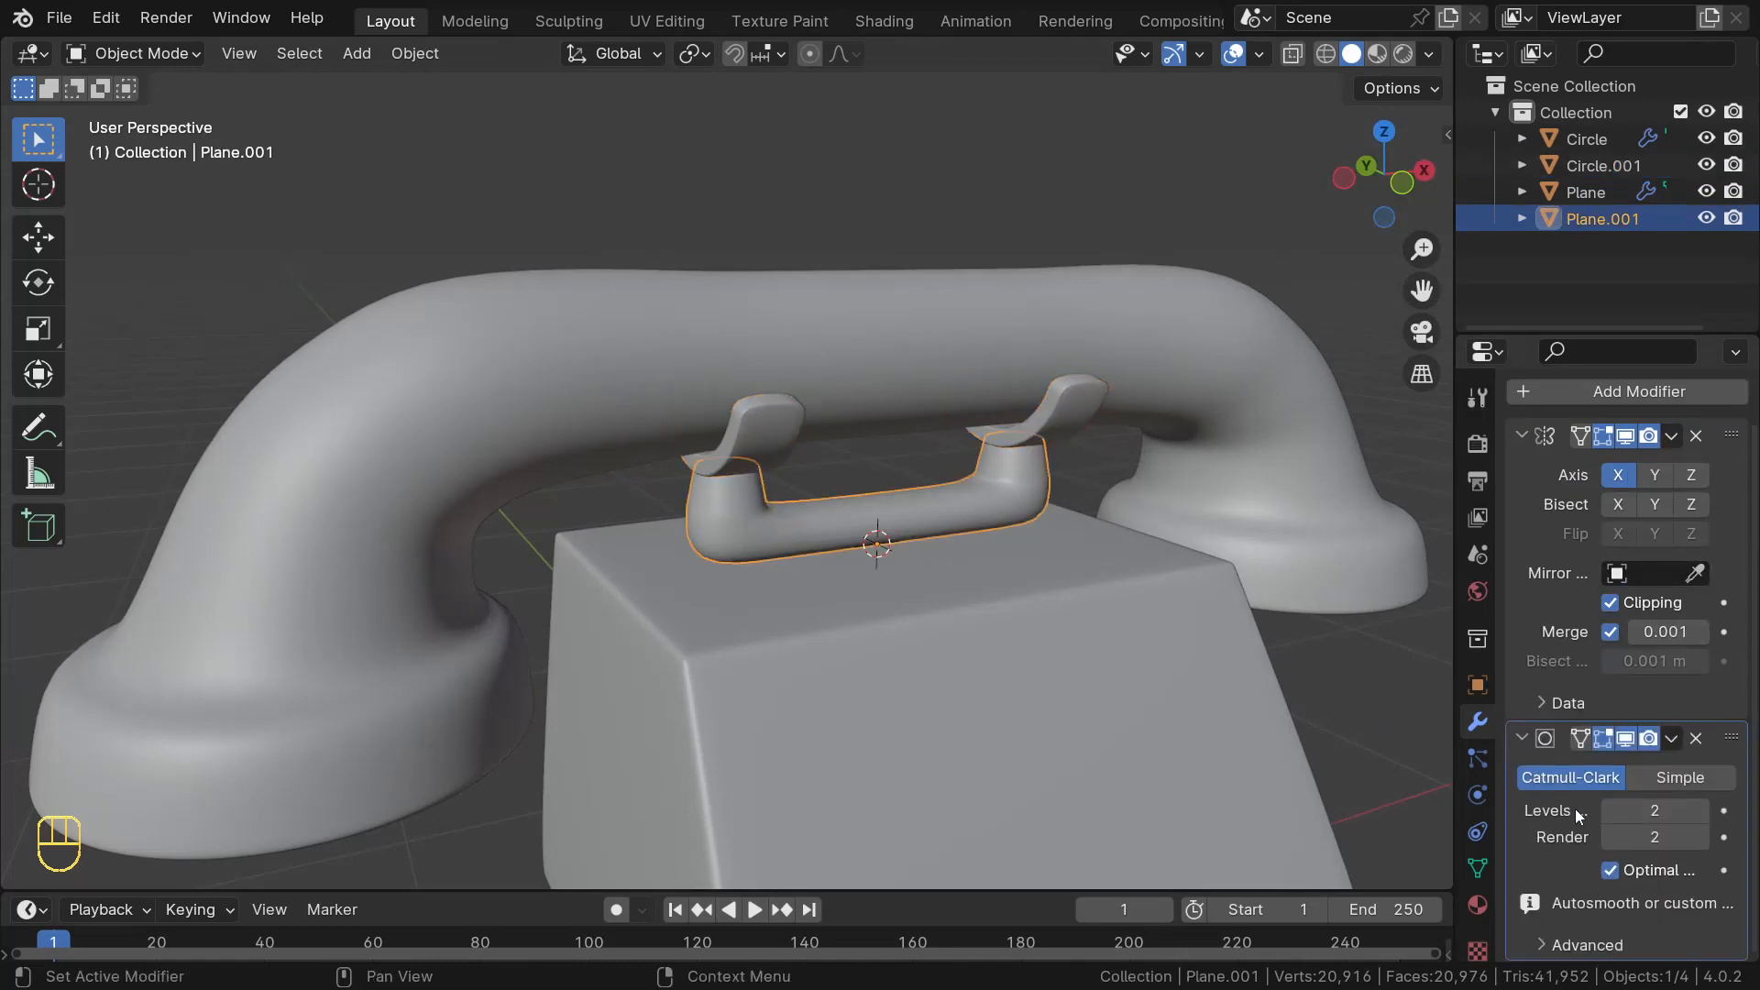
pyautogui.scroll(2, 1575, 809)
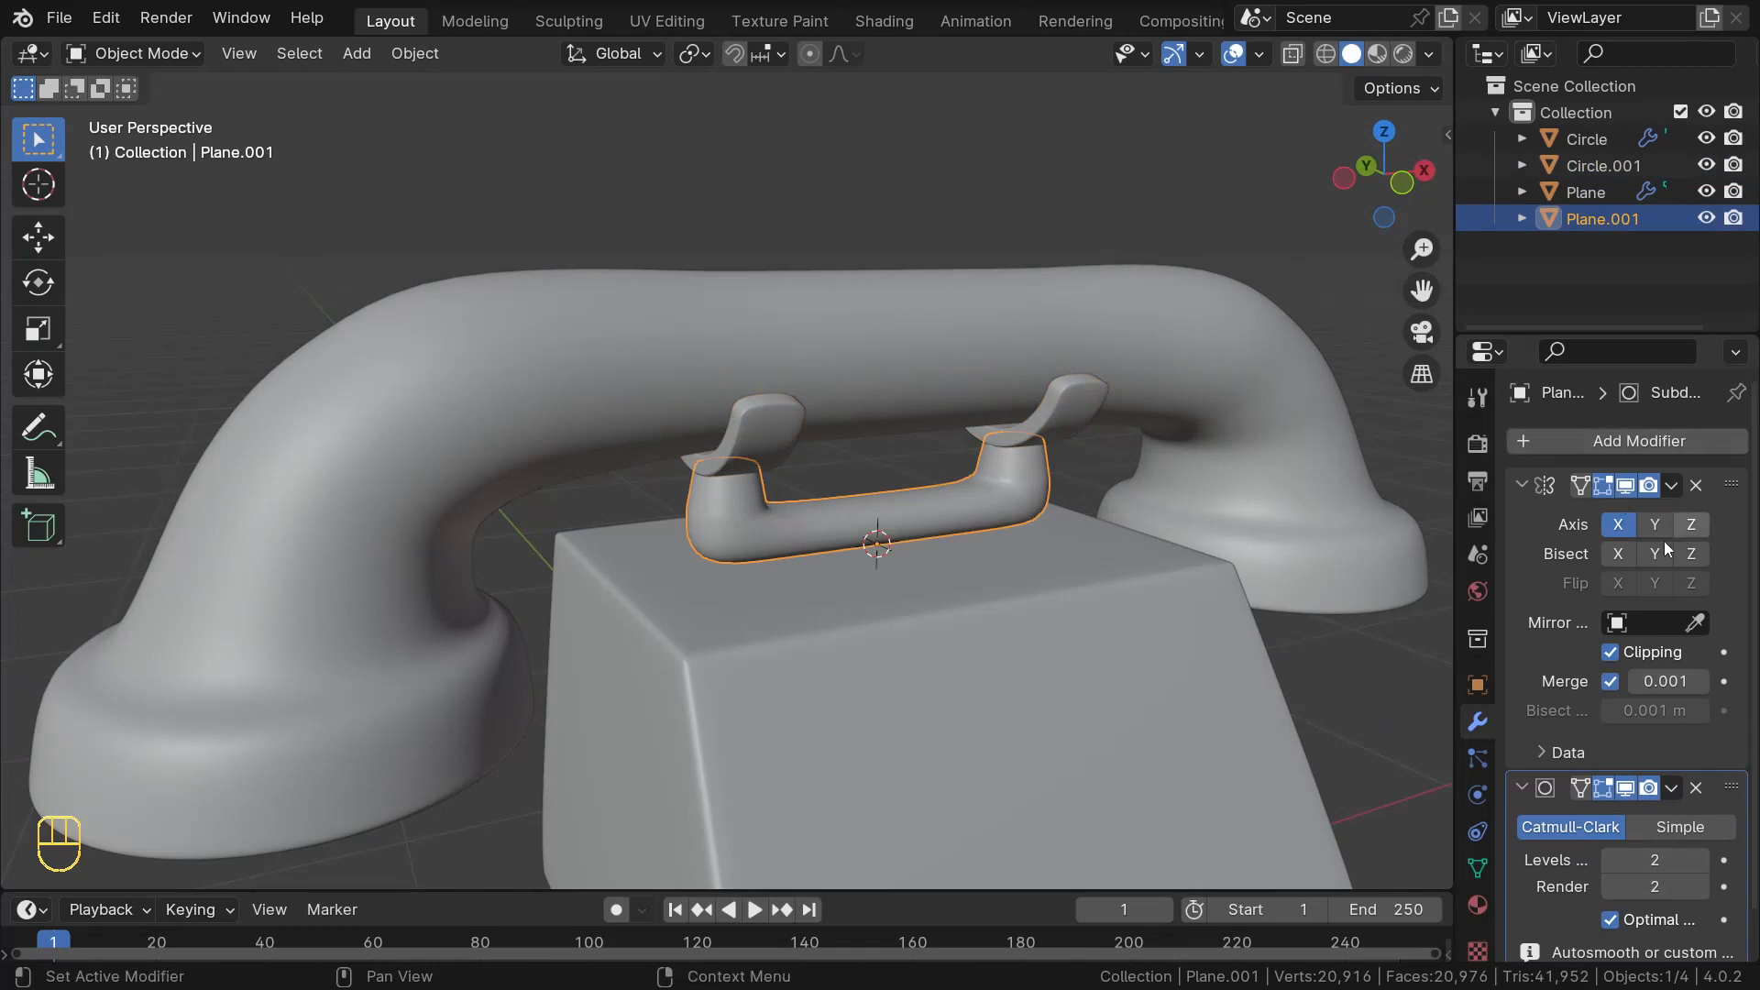
pyautogui.click(1671, 485)
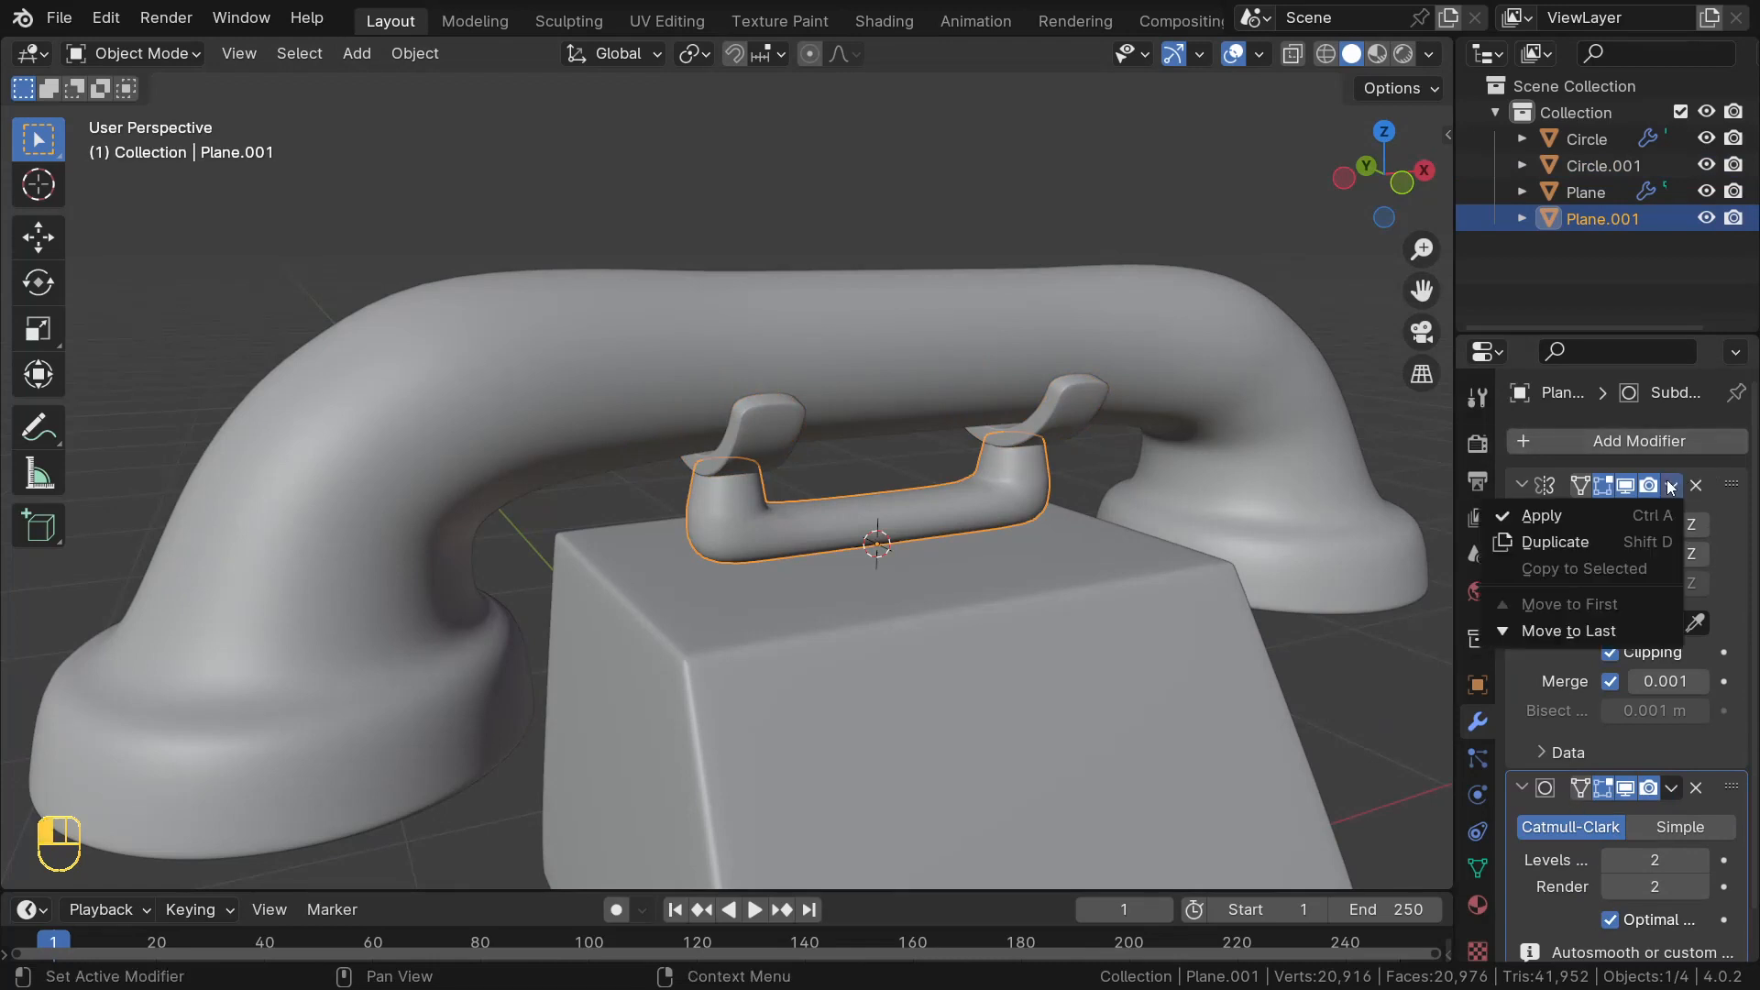
pyautogui.click(1543, 517)
# - Join the cradle bar and the curved supports into one object, keeping the supports as the active object
pyautogui.moveTo(847, 450); pyautogui.dragTo(877, 488, button='middle')
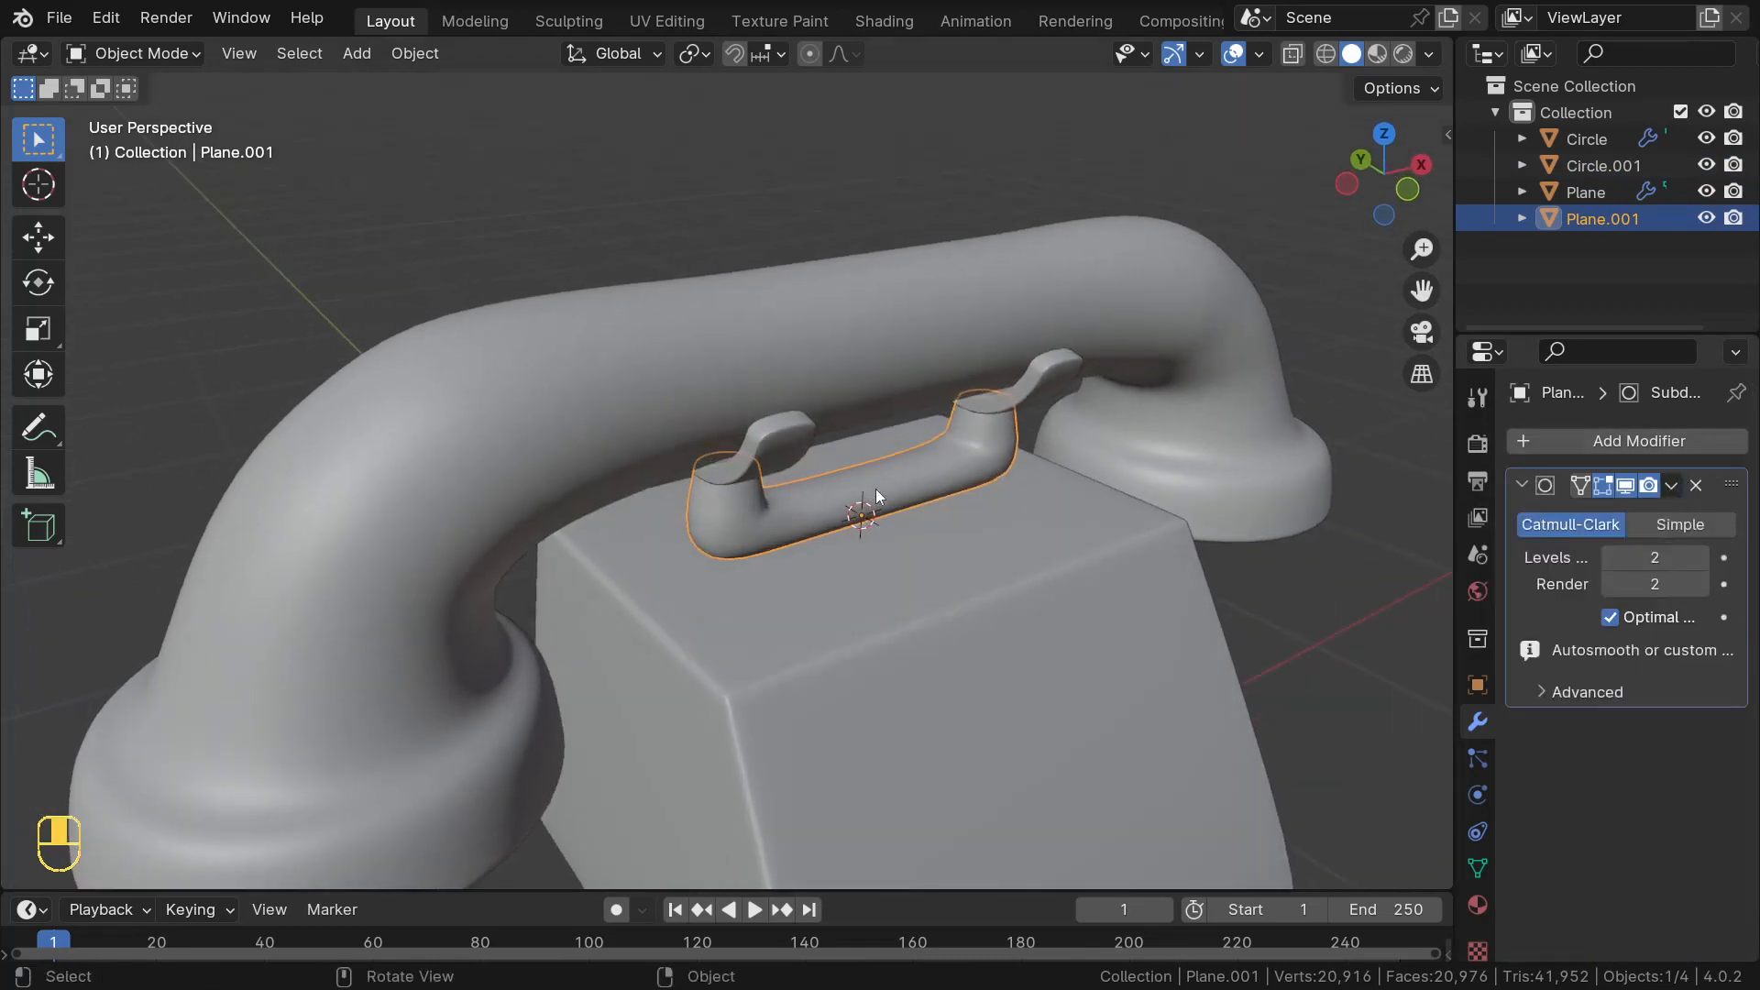
pyautogui.click(794, 447)
pyautogui.click(754, 509)
pyautogui.moveTo(753, 510); pyautogui.dragTo(697, 513, button='middle')
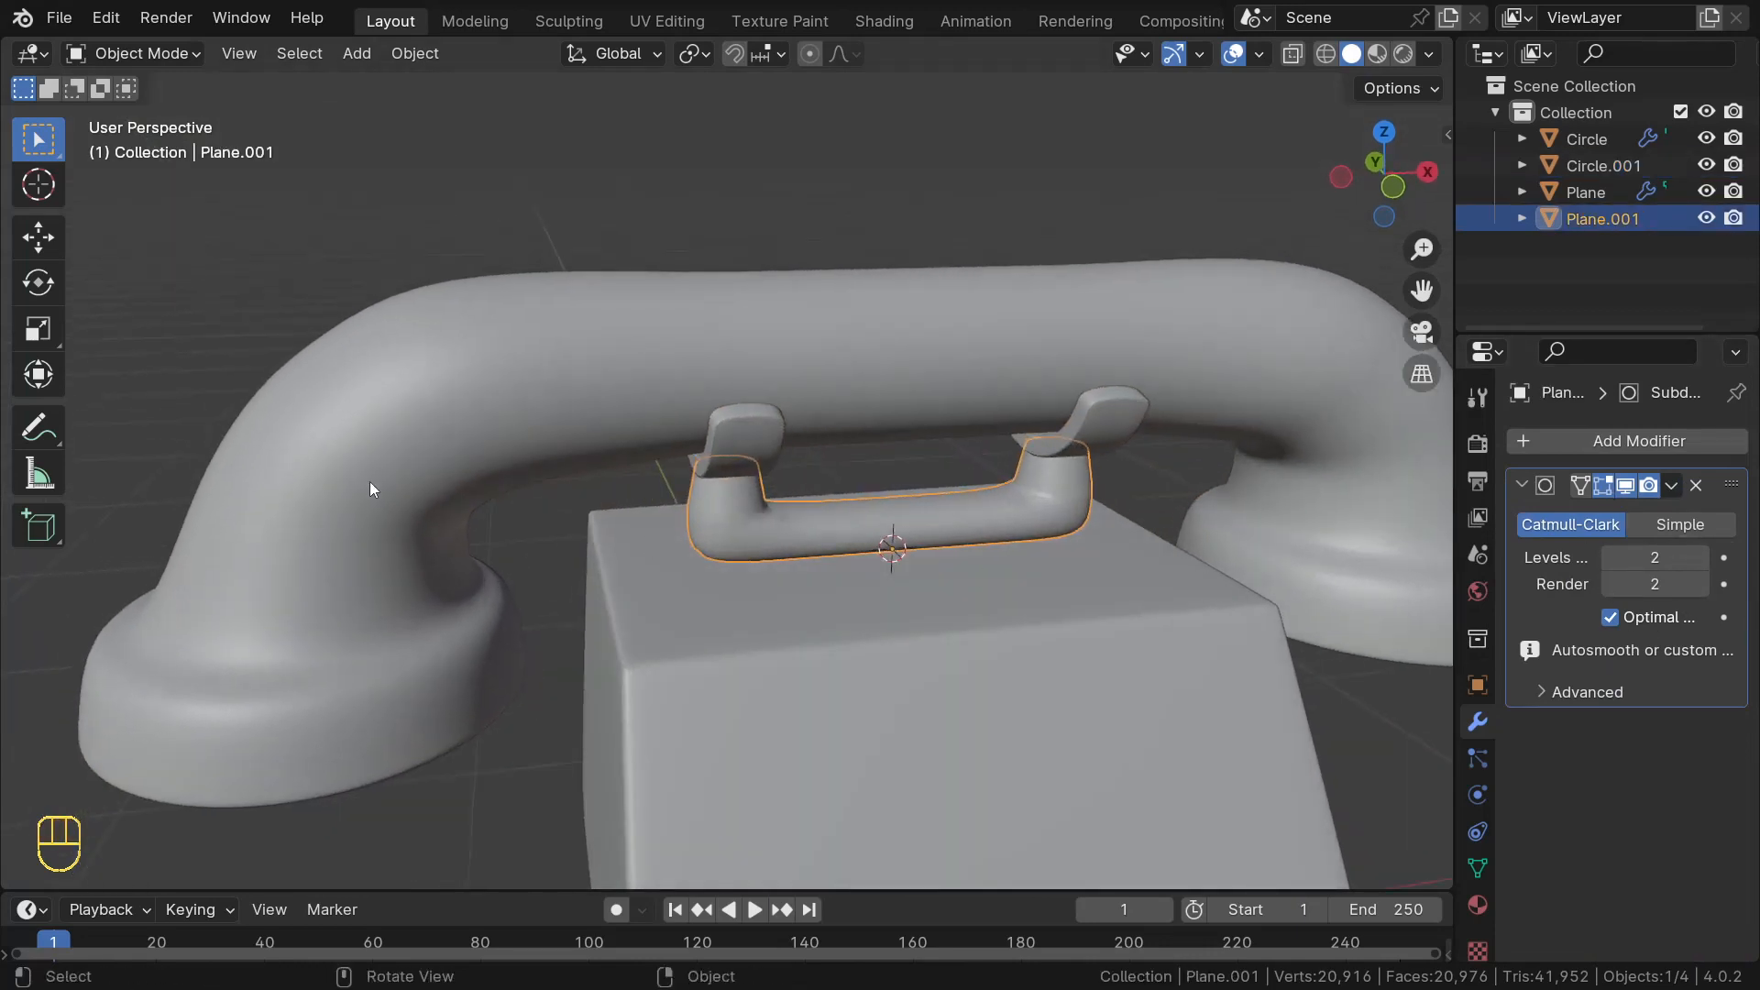
pyautogui.moveTo(587, 486); pyautogui.dragTo(612, 480, button='middle')
pyautogui.keyDown('shift'); pyautogui.click(739, 443); pyautogui.keyUp('shift')
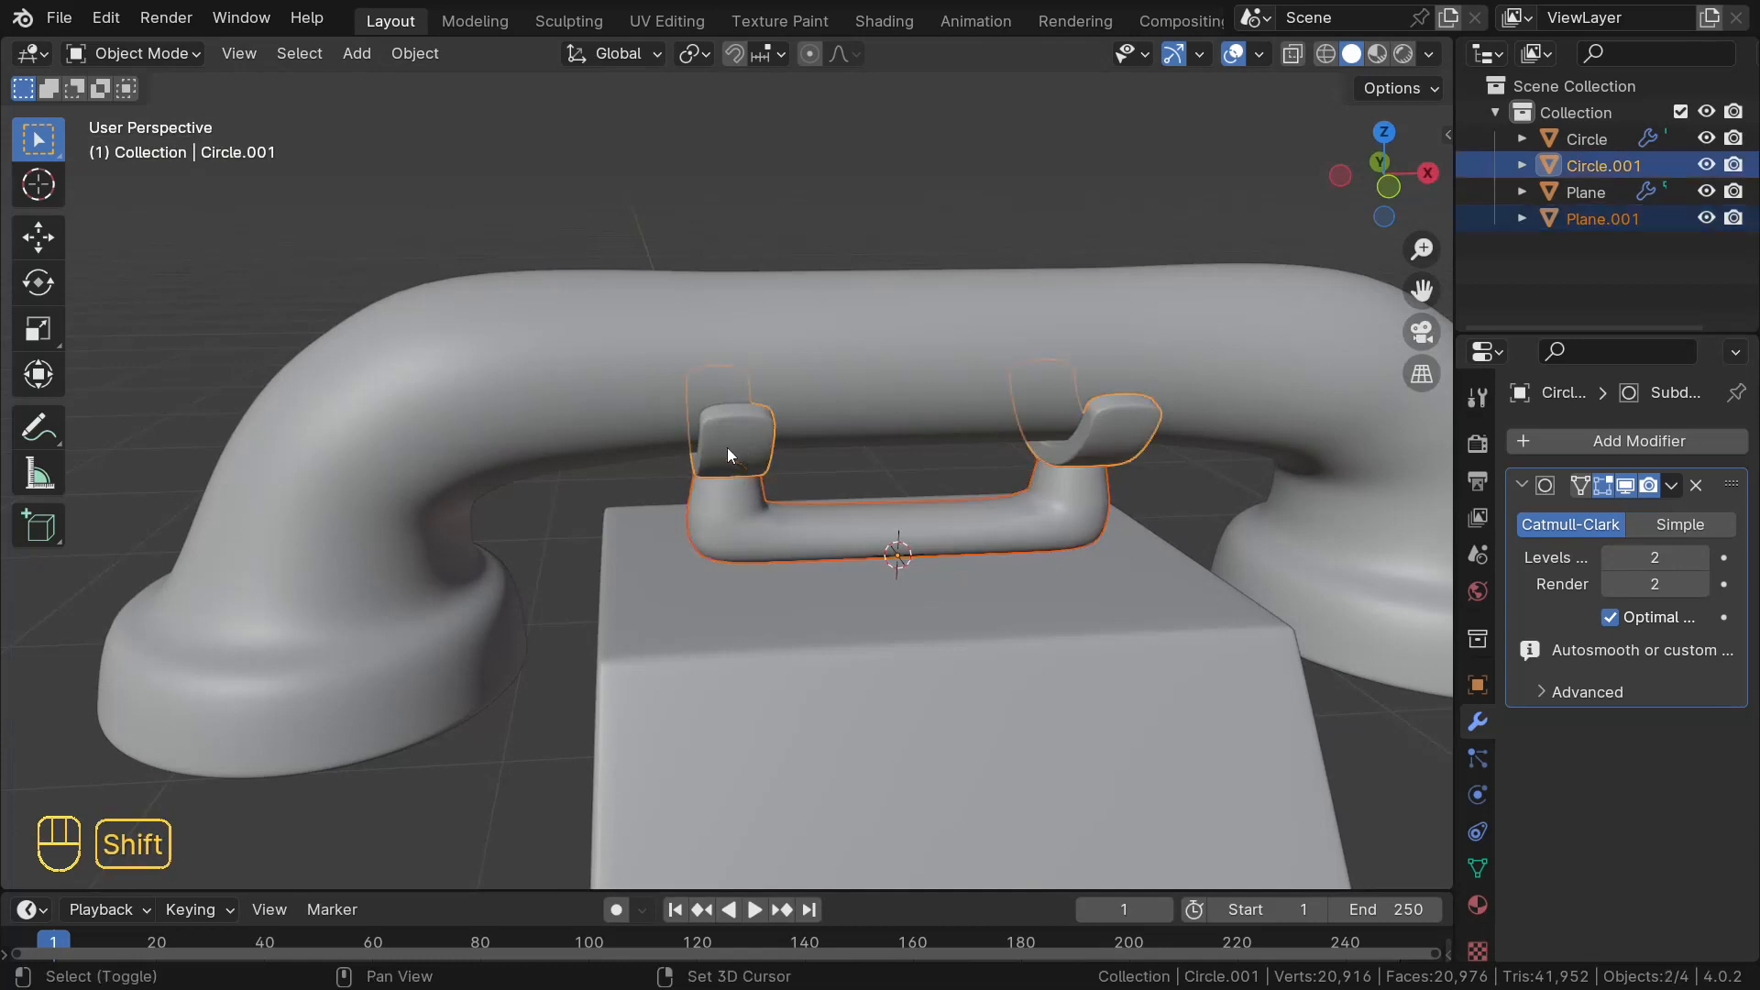
pyautogui.moveTo(728, 447); pyautogui.dragTo(761, 493, button='middle')
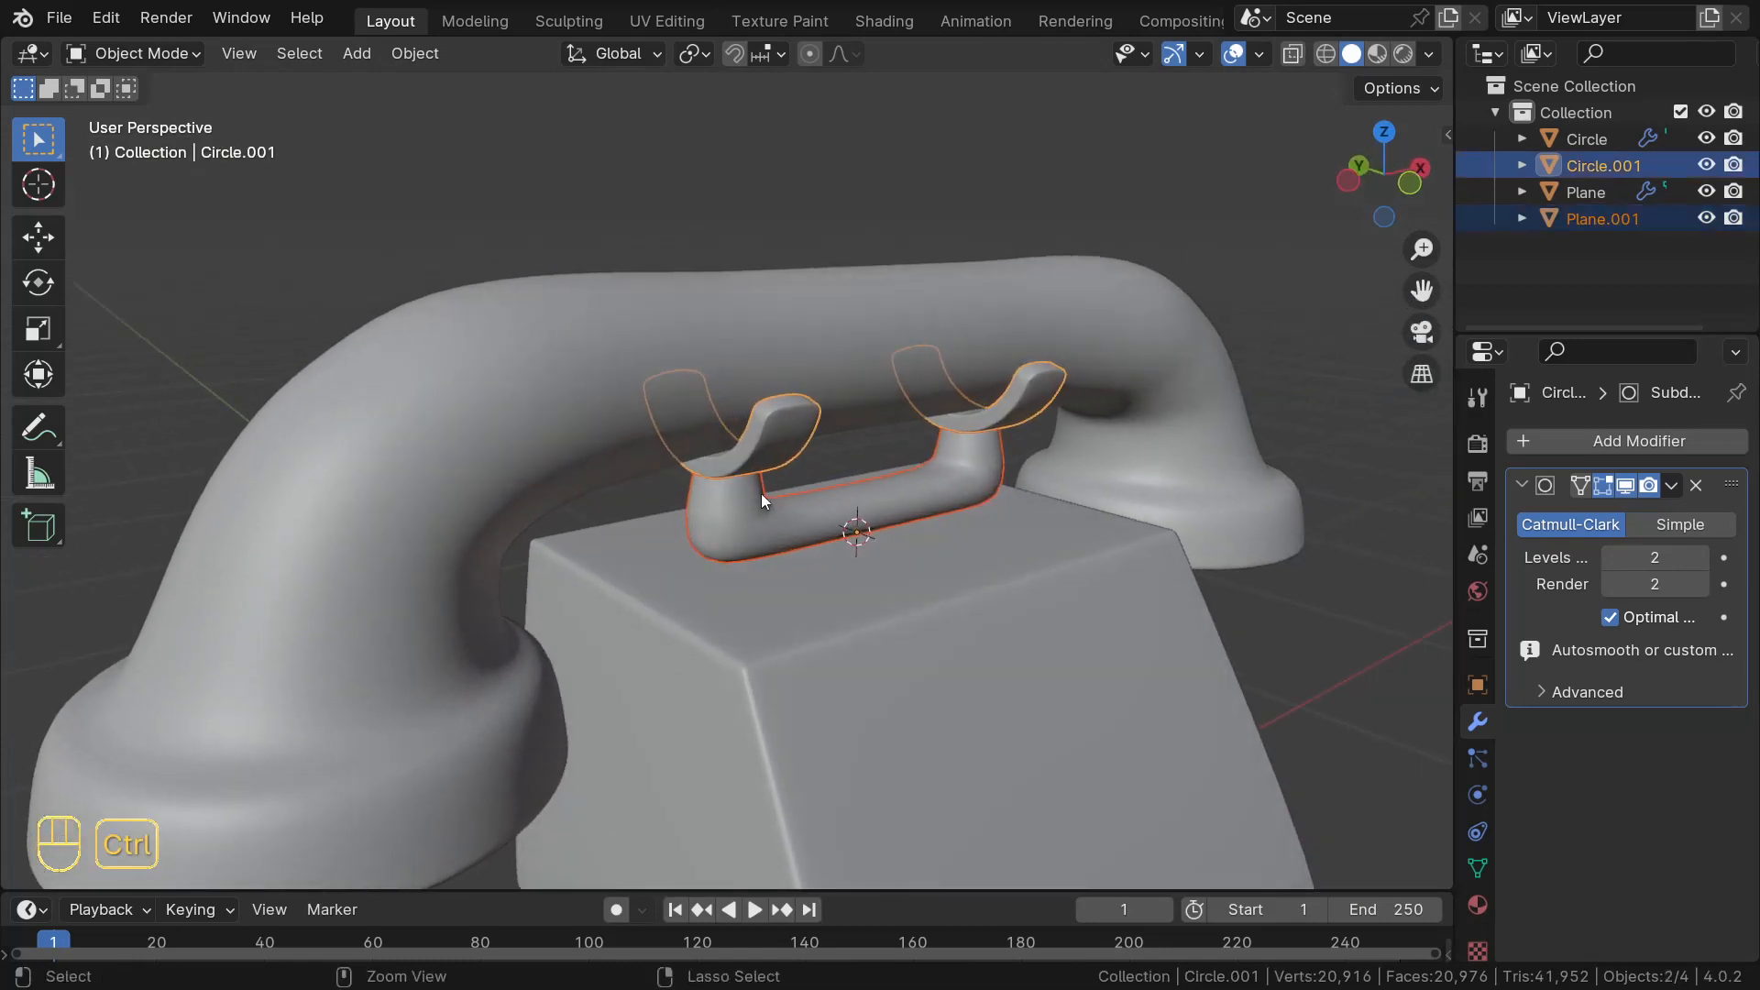
pyautogui.hotkey('ctrl', 'j')
# - Add a mesh circle at the 3D cursor and scale its outline to about 0.55 in Edit Mode
pyautogui.scroll(-5, 772, 493)
pyautogui.moveTo(771, 493); pyautogui.dragTo(754, 565, button='middle')
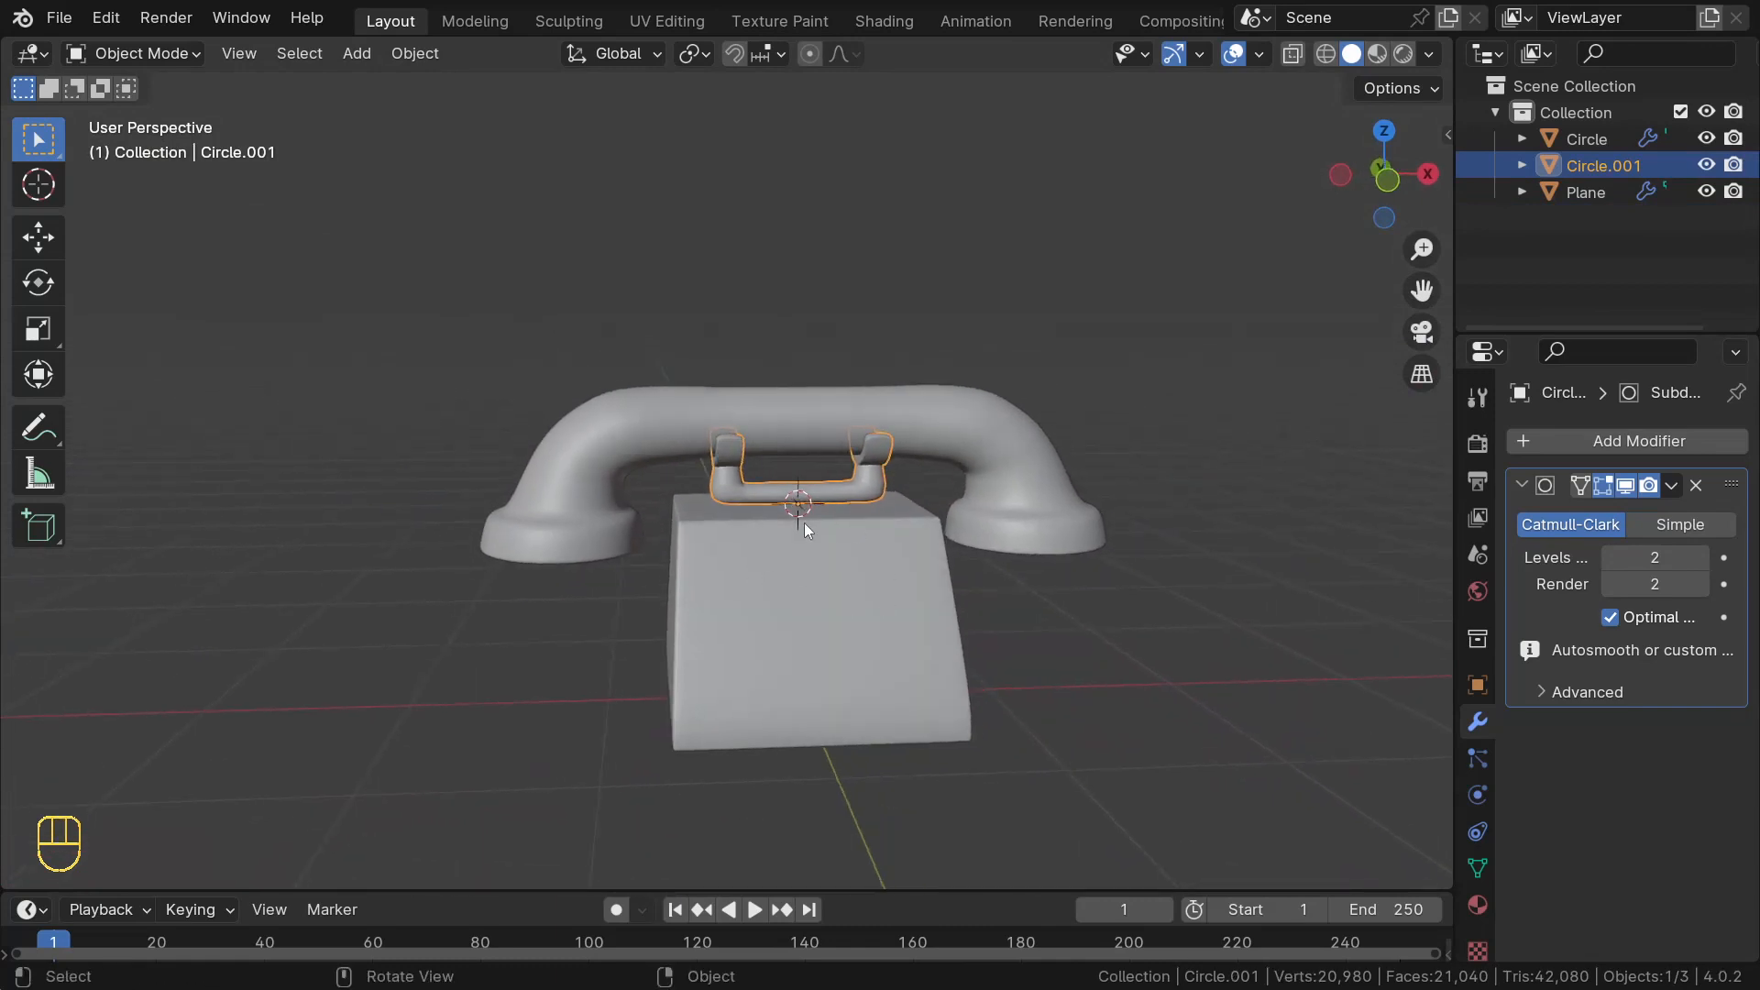
pyautogui.moveTo(864, 612); pyautogui.dragTo(805, 590, button='middle')
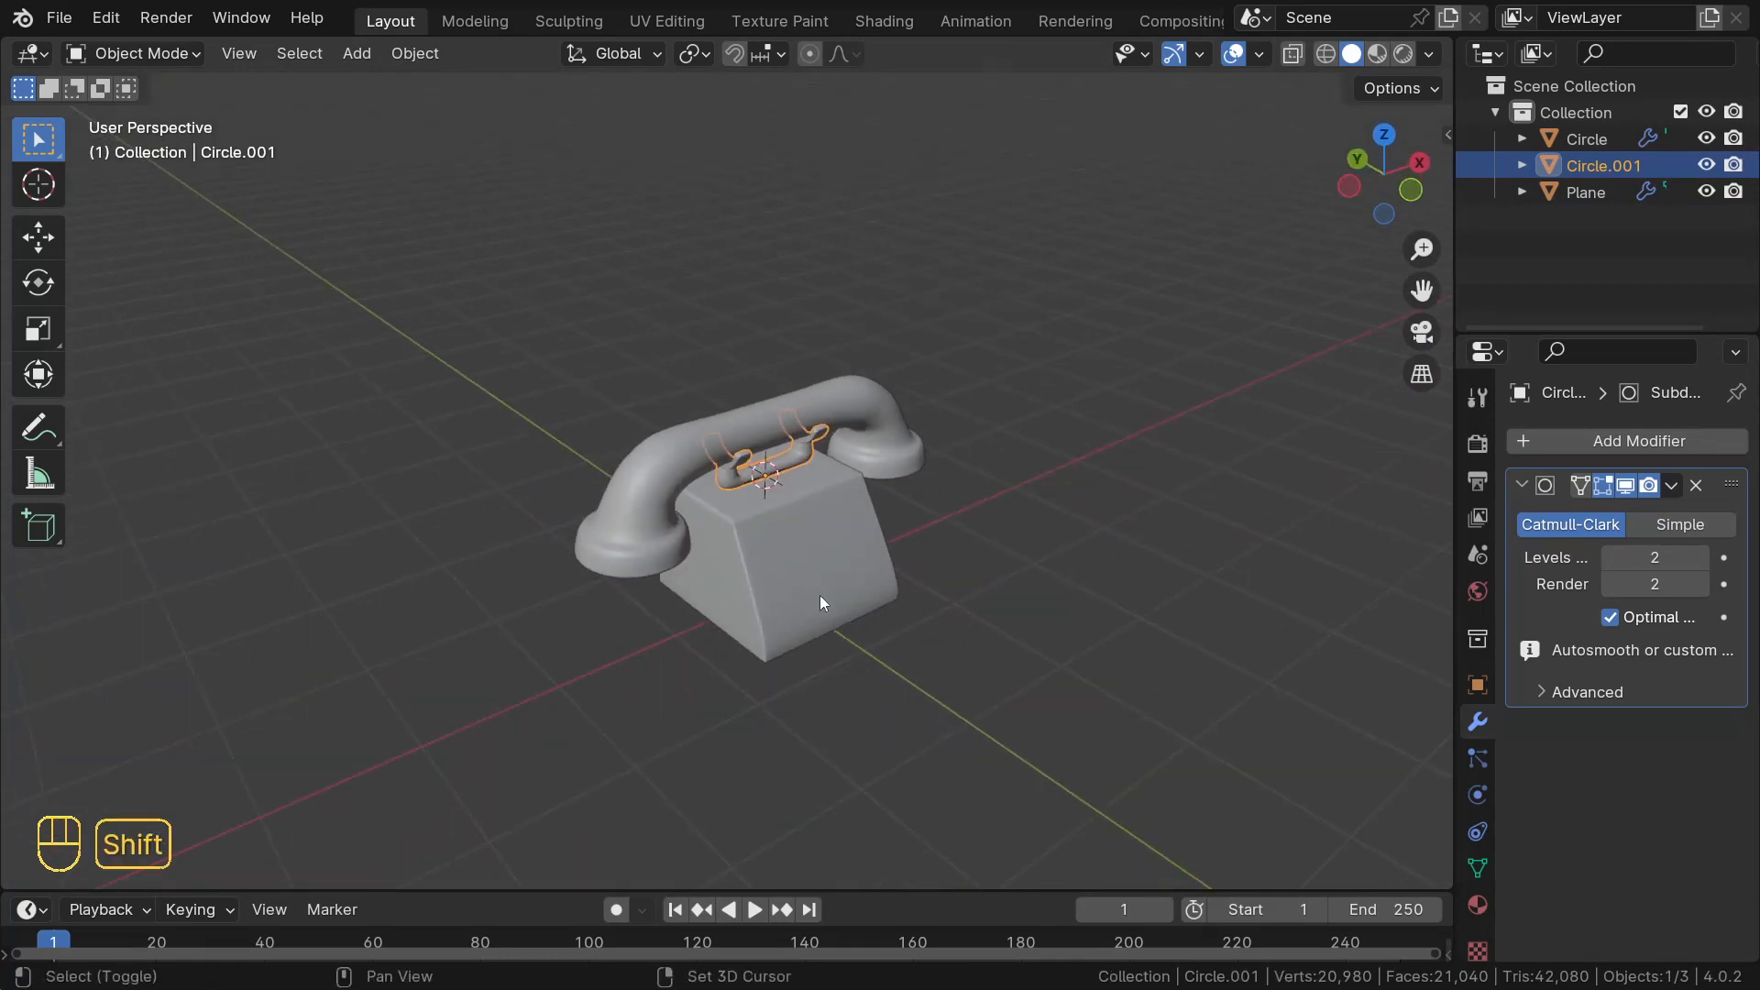
pyautogui.hotkey('shift', 'a')
pyautogui.moveTo(766, 477)
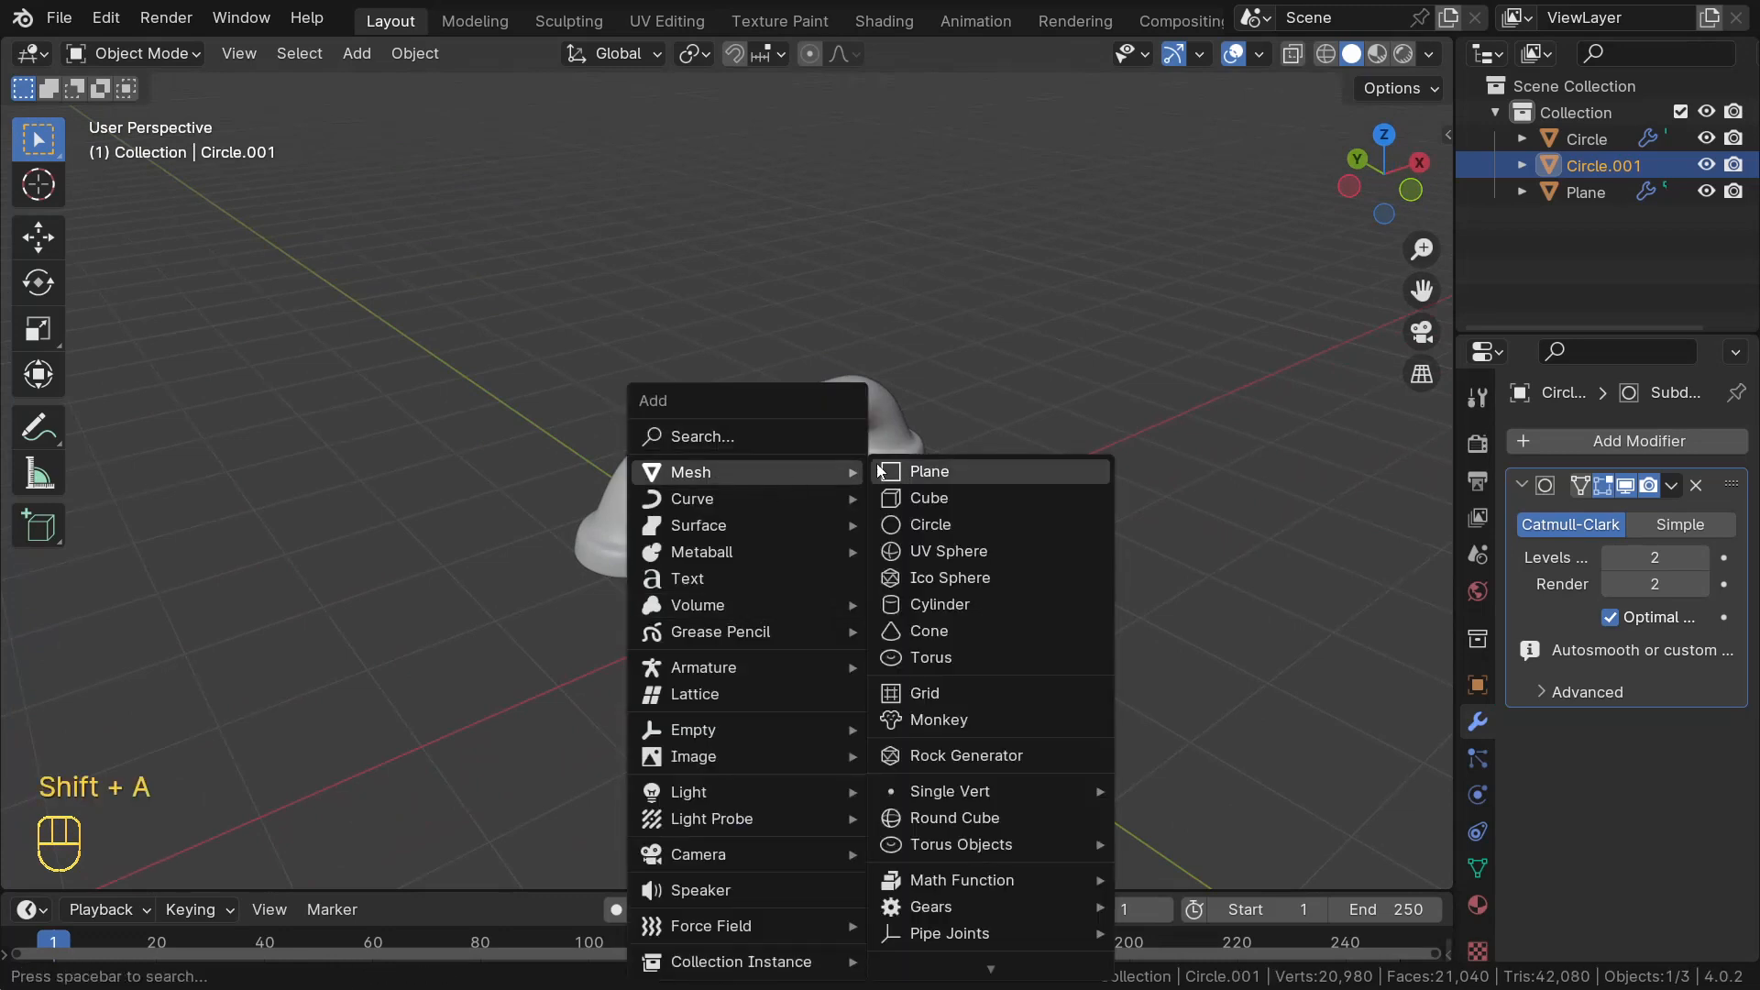
pyautogui.click(948, 520)
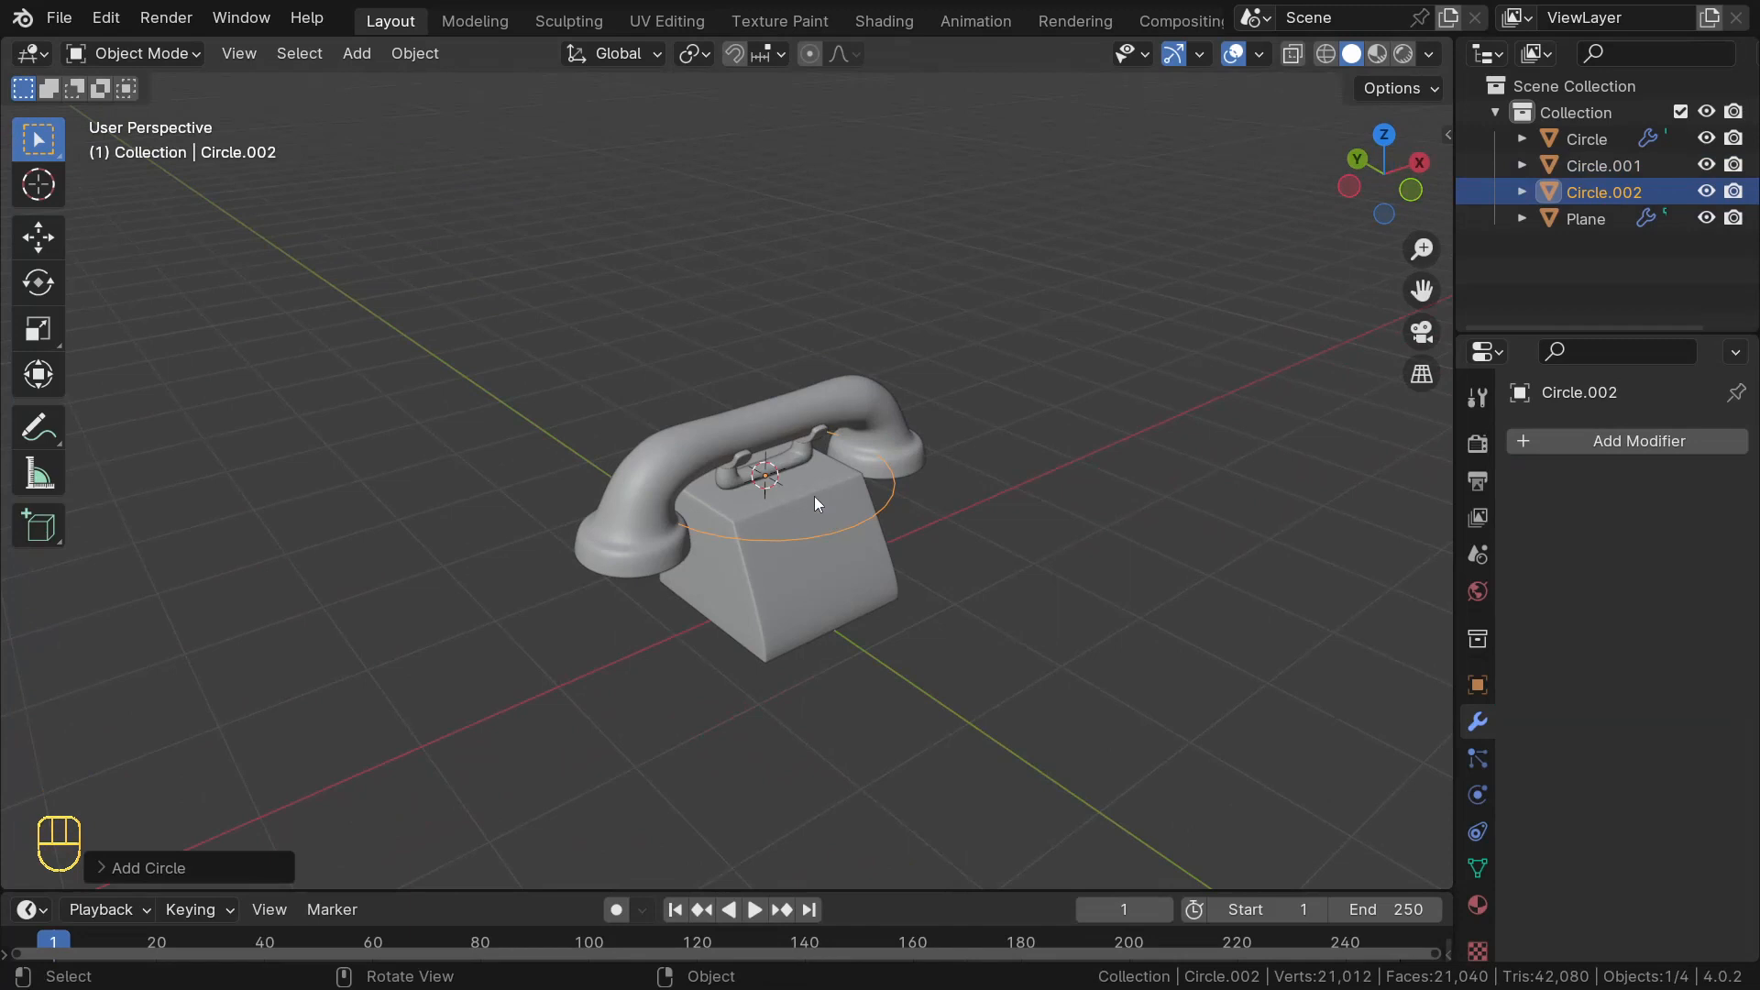
pyautogui.press('KP_7')
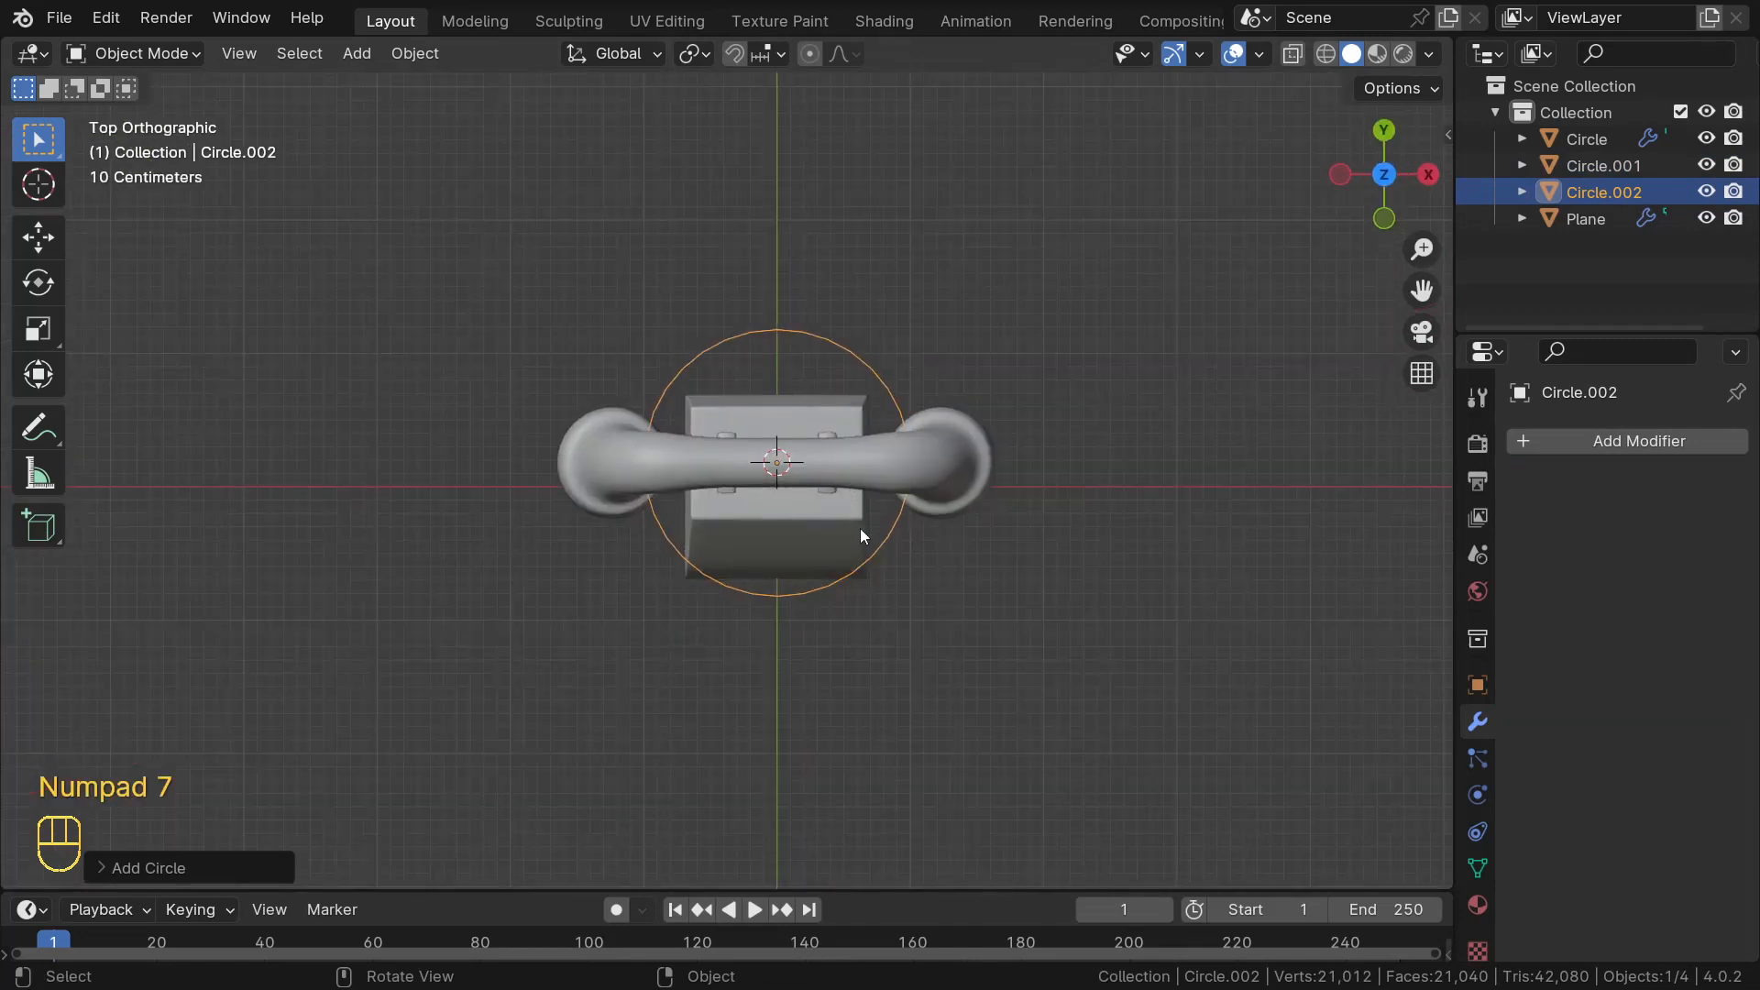
pyautogui.press('Tab')
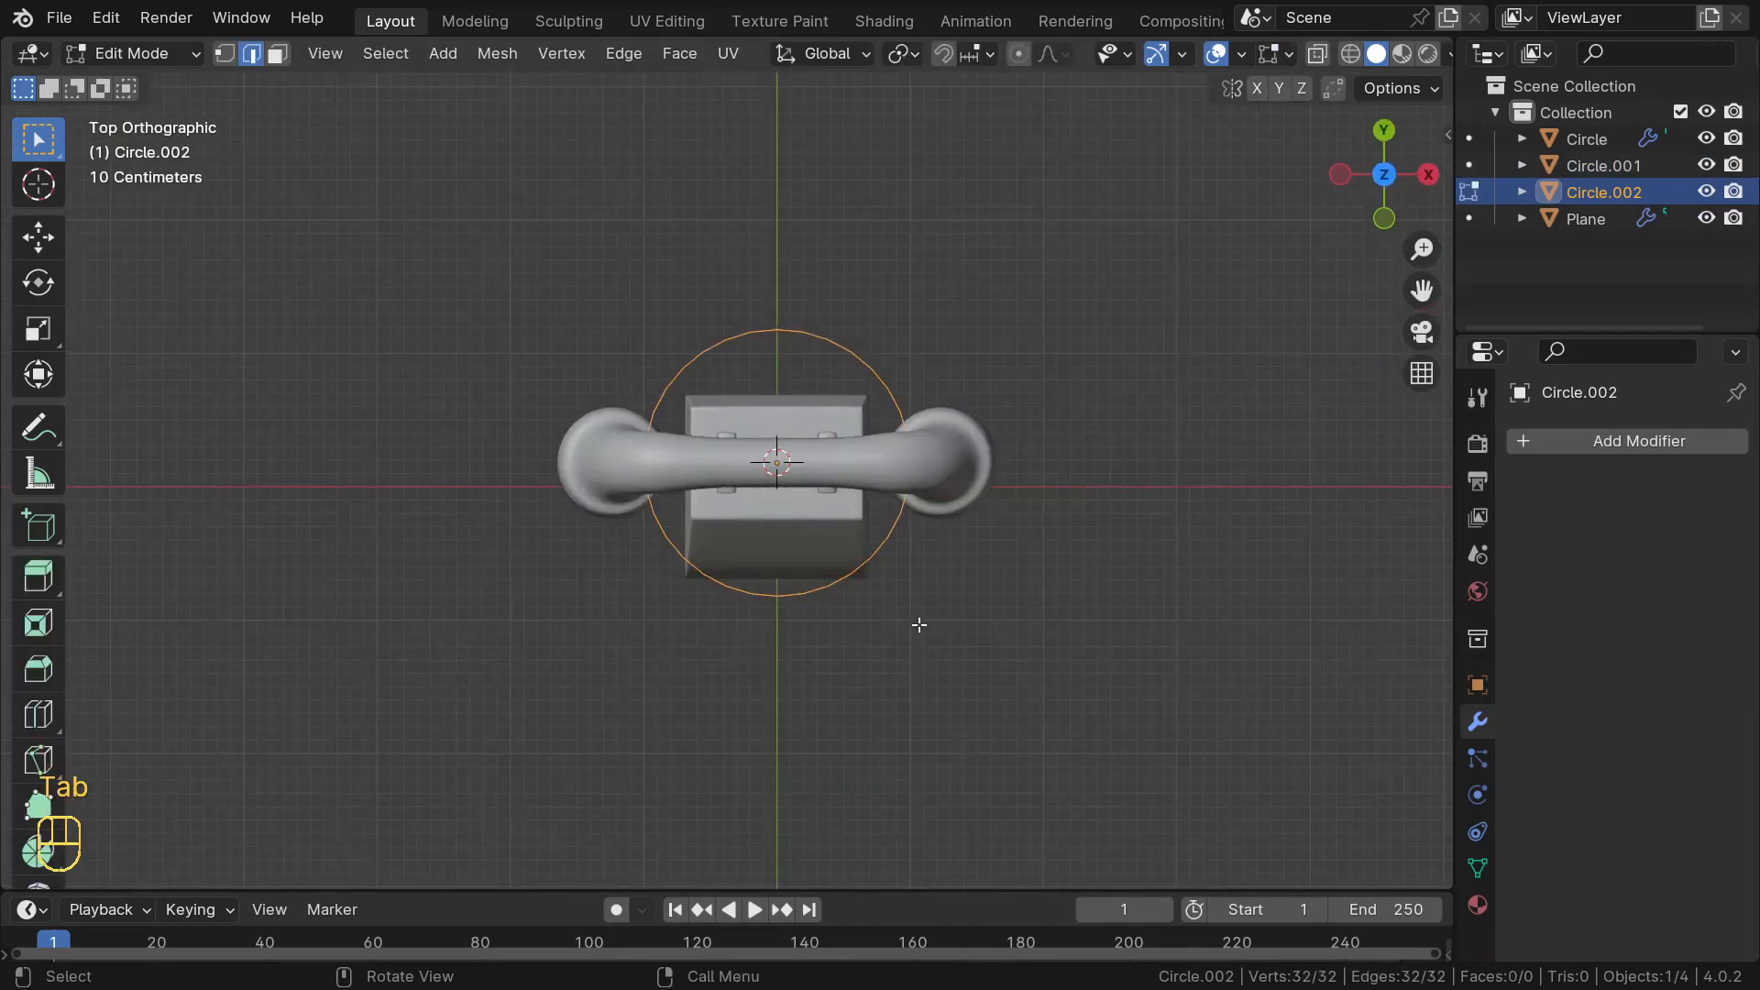
pyautogui.press('s')
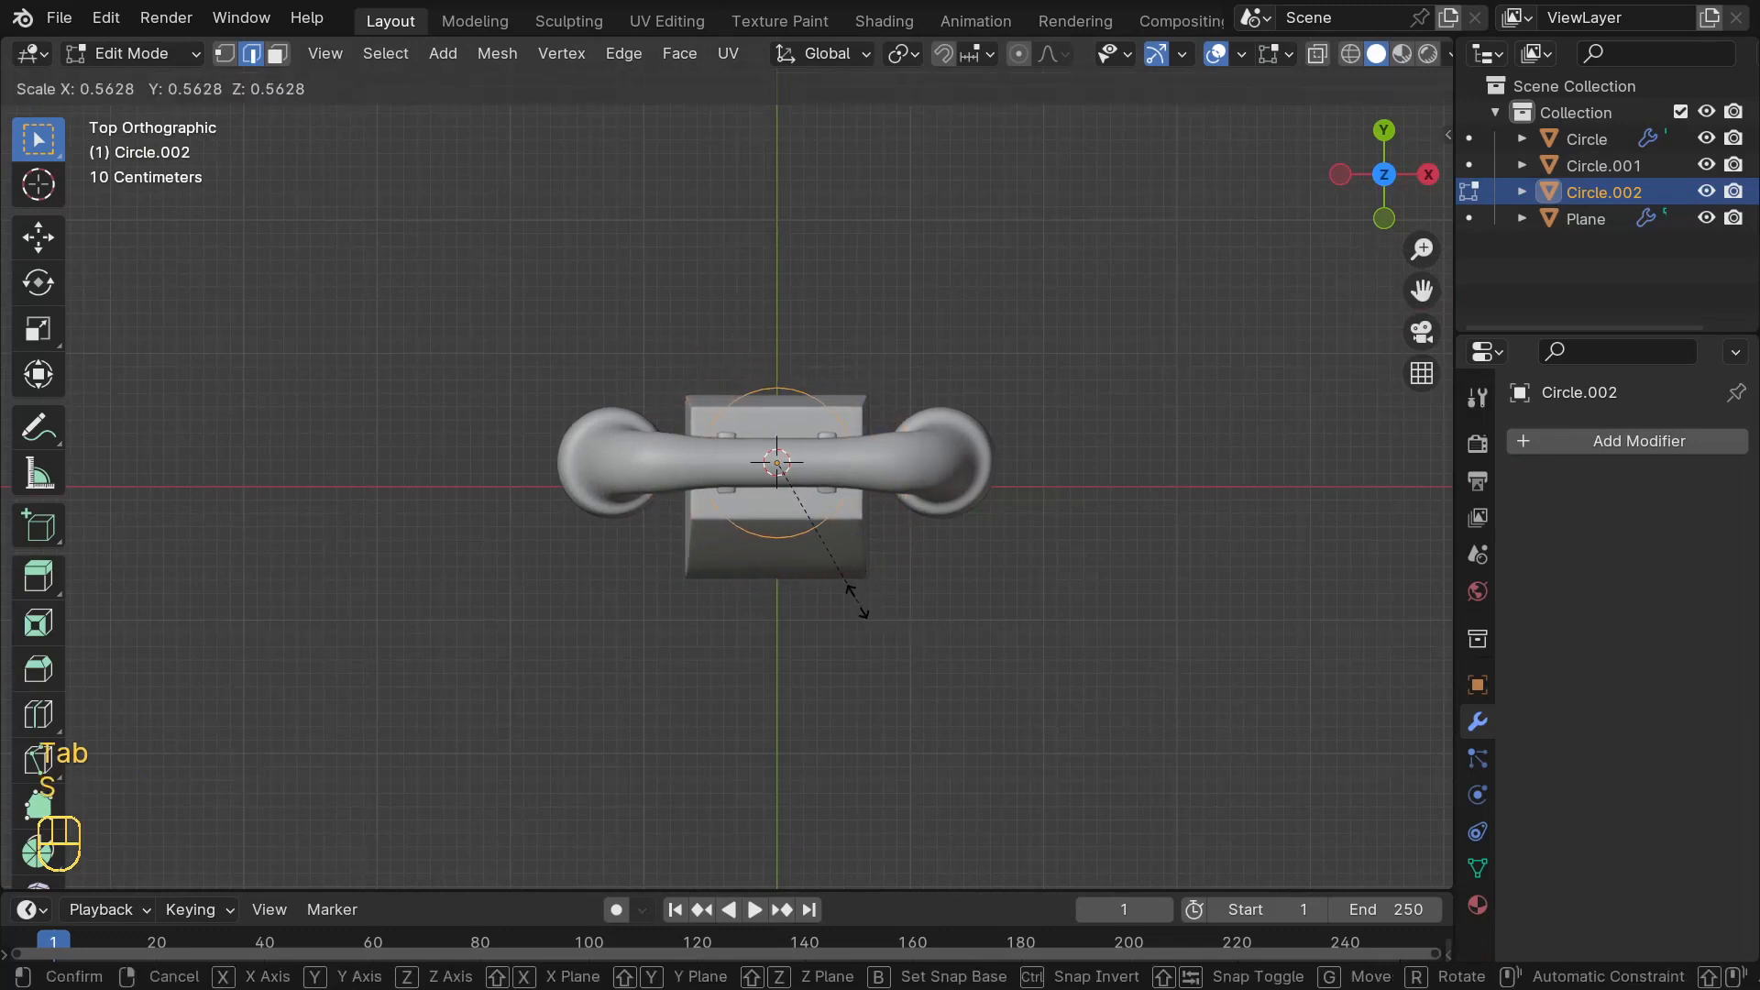
pyautogui.click(852, 595)
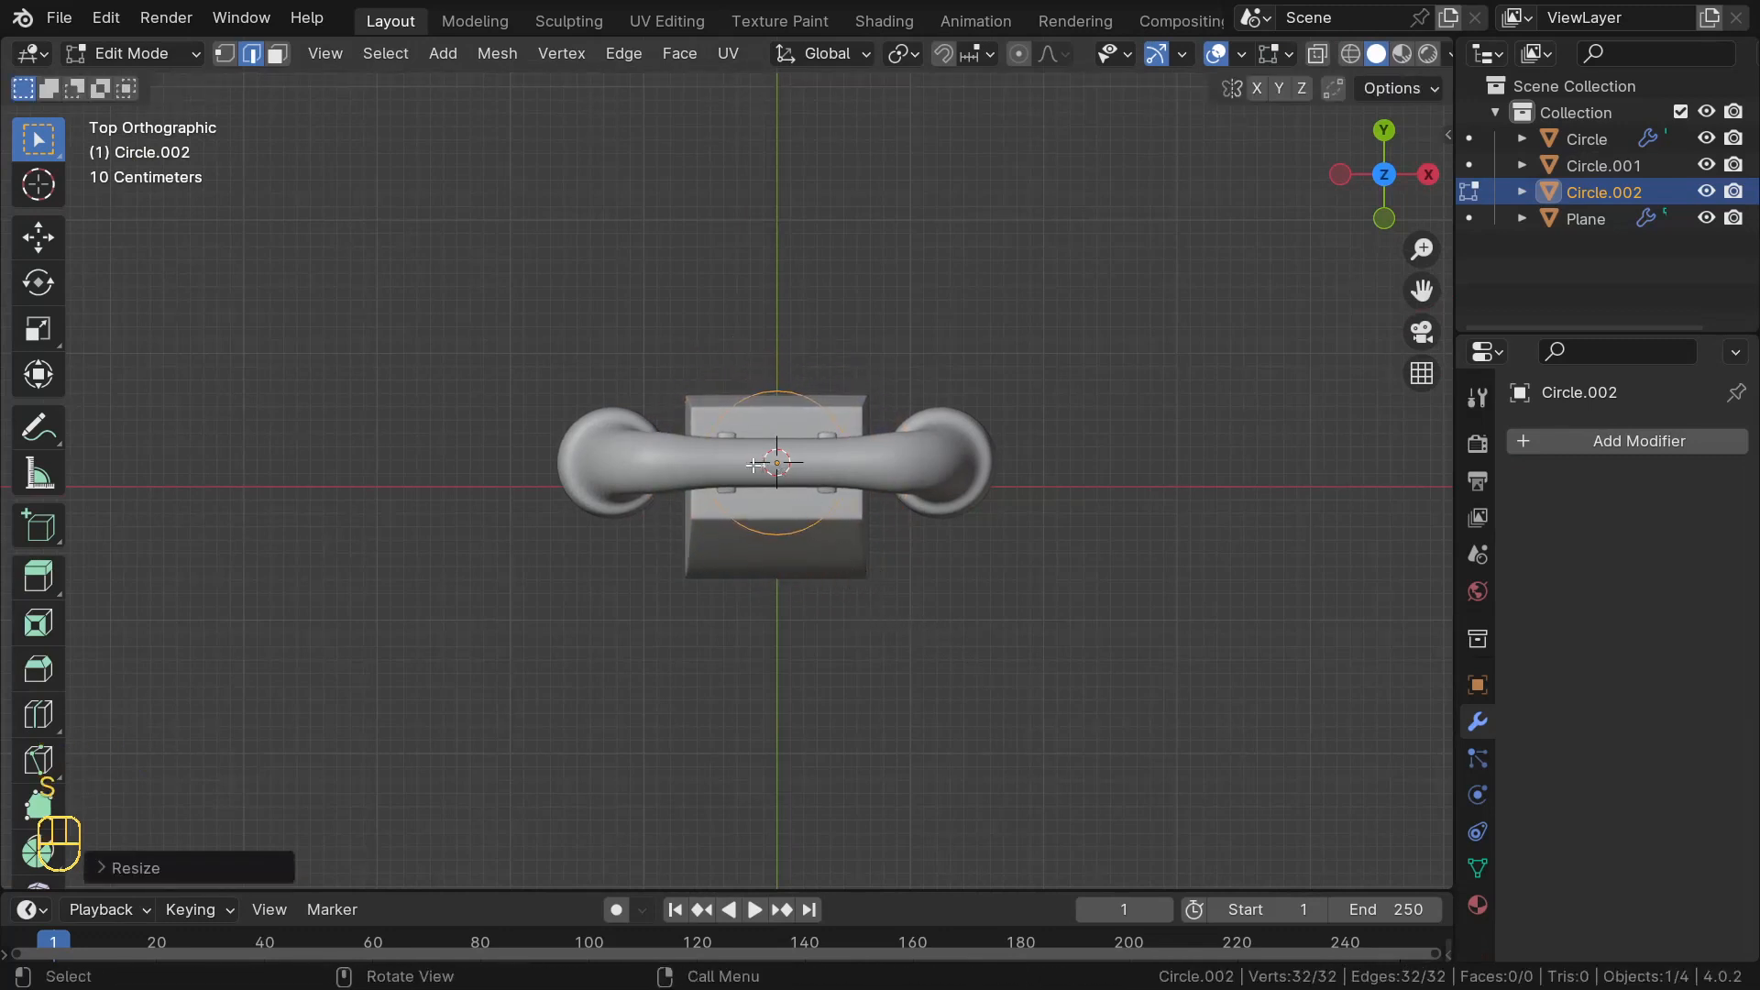
# - Move the circle about -1.6 m along Y, clear of the phone body's front, and scale it down slightly
pyautogui.press('g')
pyautogui.press('y')
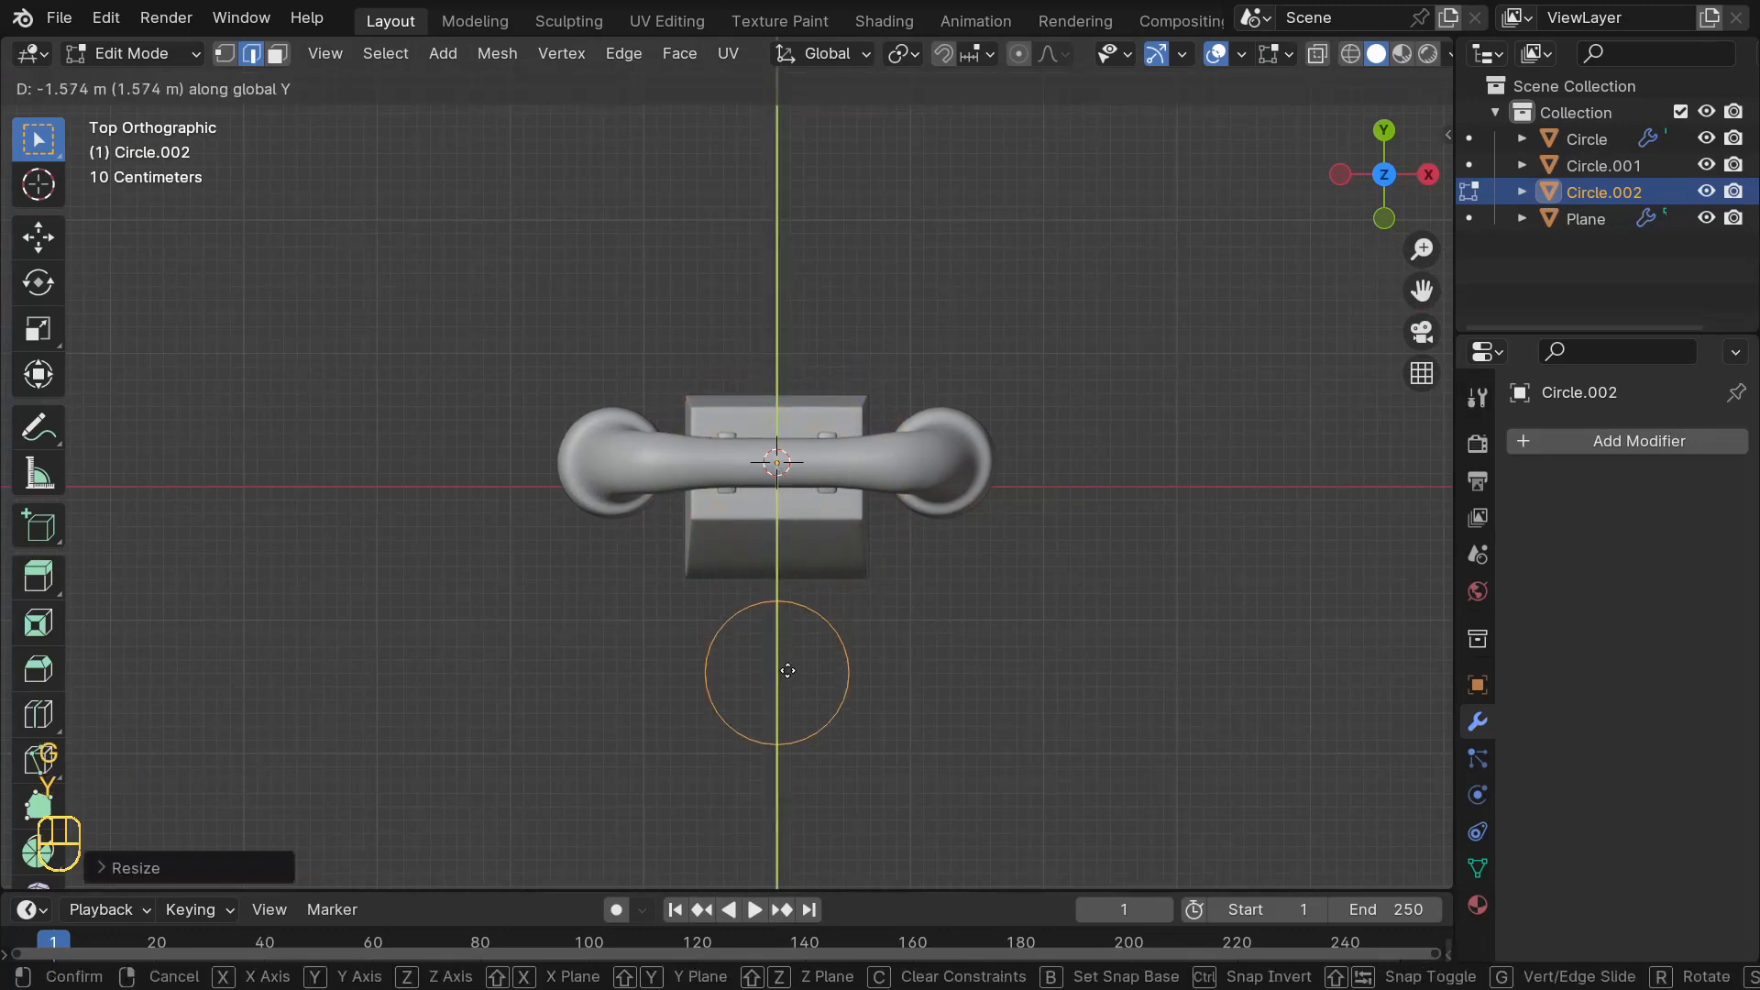
pyautogui.click(884, 688)
pyautogui.moveTo(884, 688); pyautogui.dragTo(1049, 601, button='middle')
pyautogui.press('s')
pyautogui.click(1144, 619)
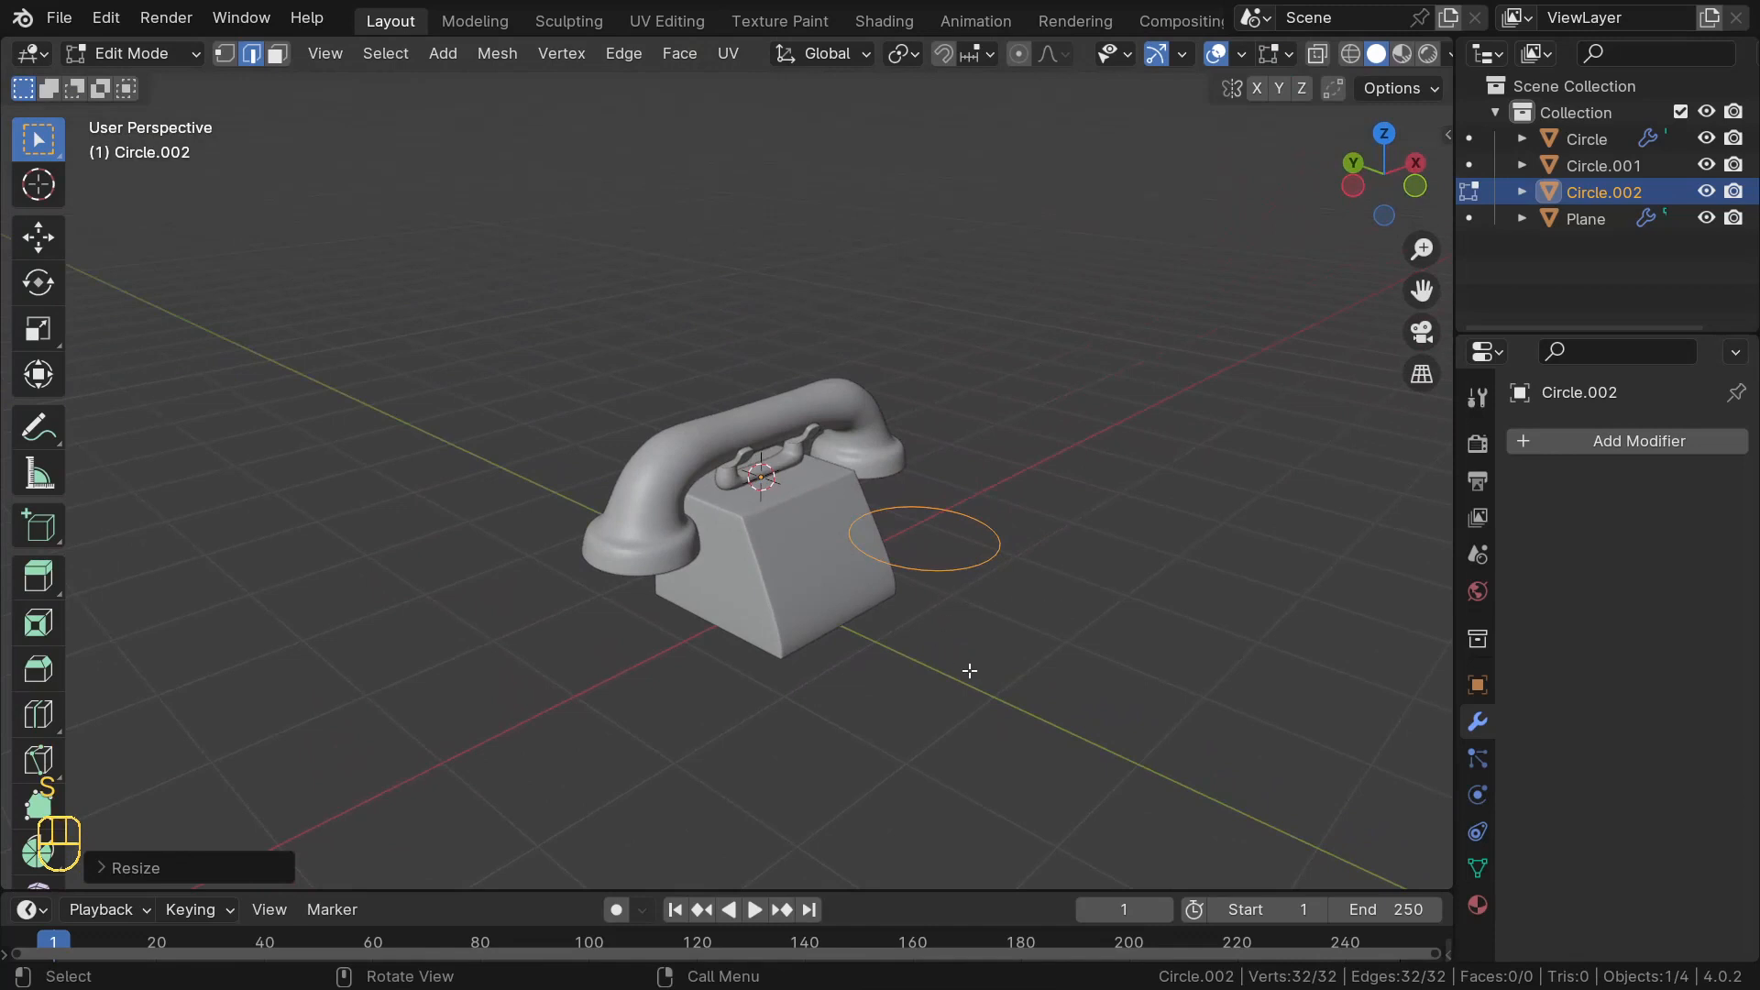
# - Fill the circle with a face and extrude it about 0.11 m upward into a flat disc
pyautogui.press('f')
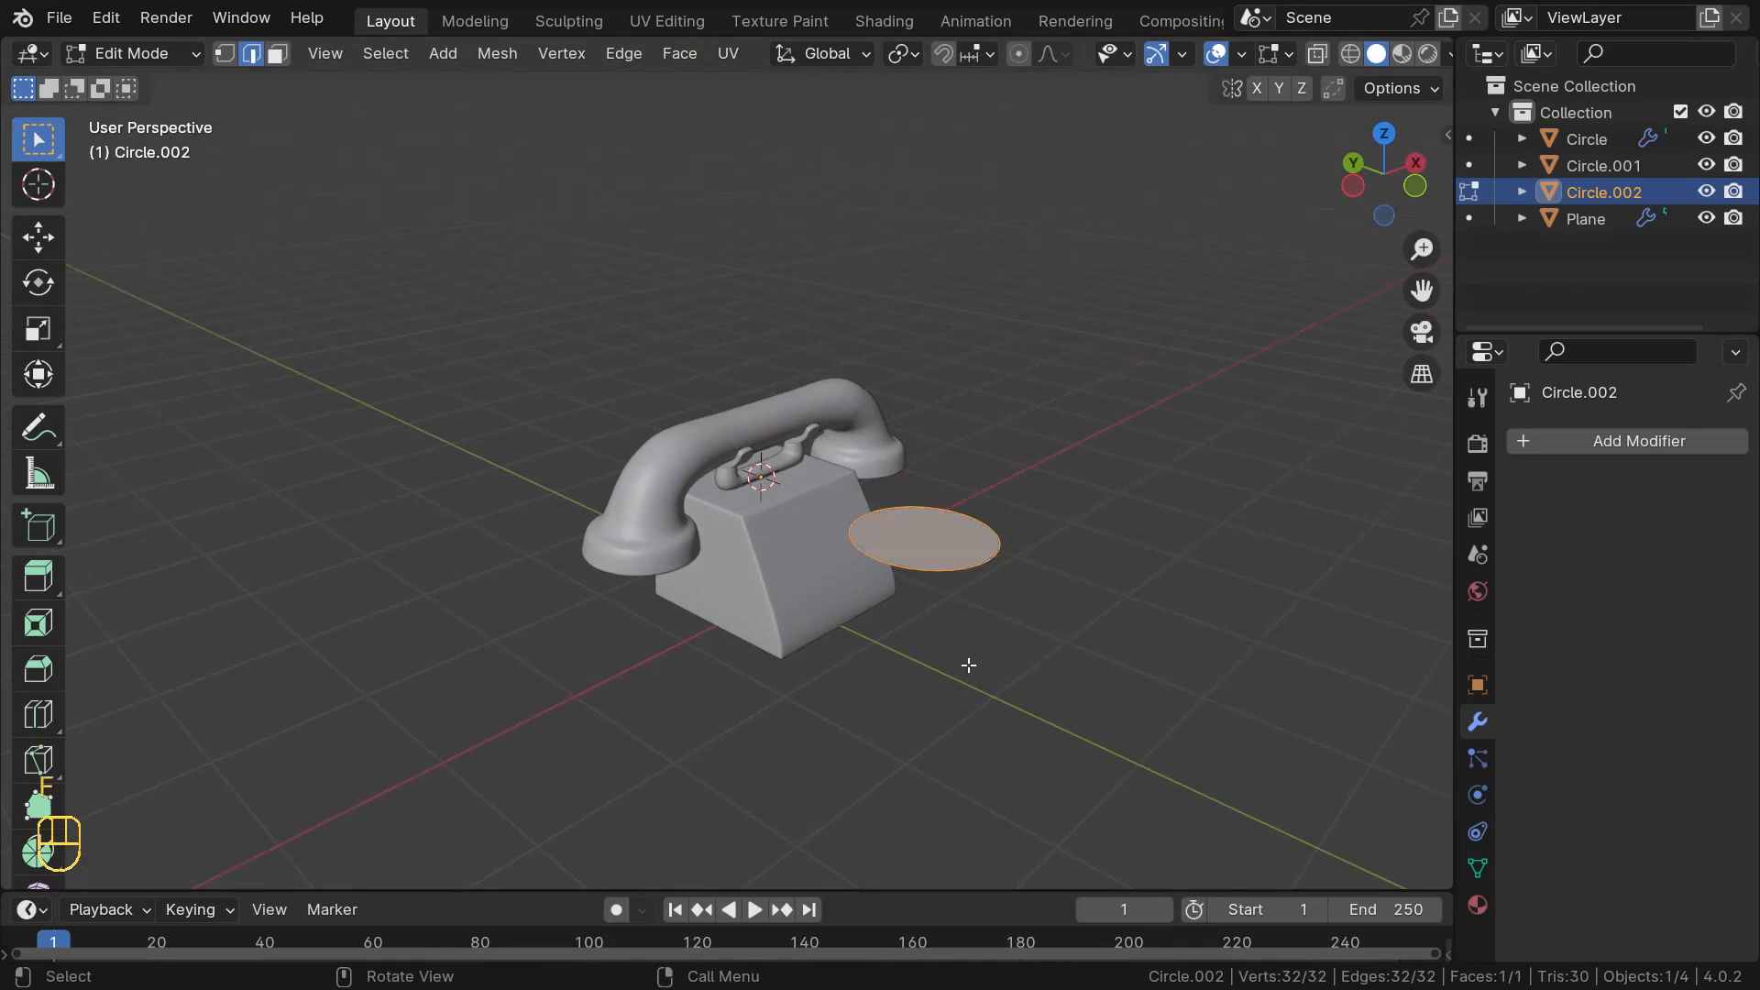
pyautogui.press('e')
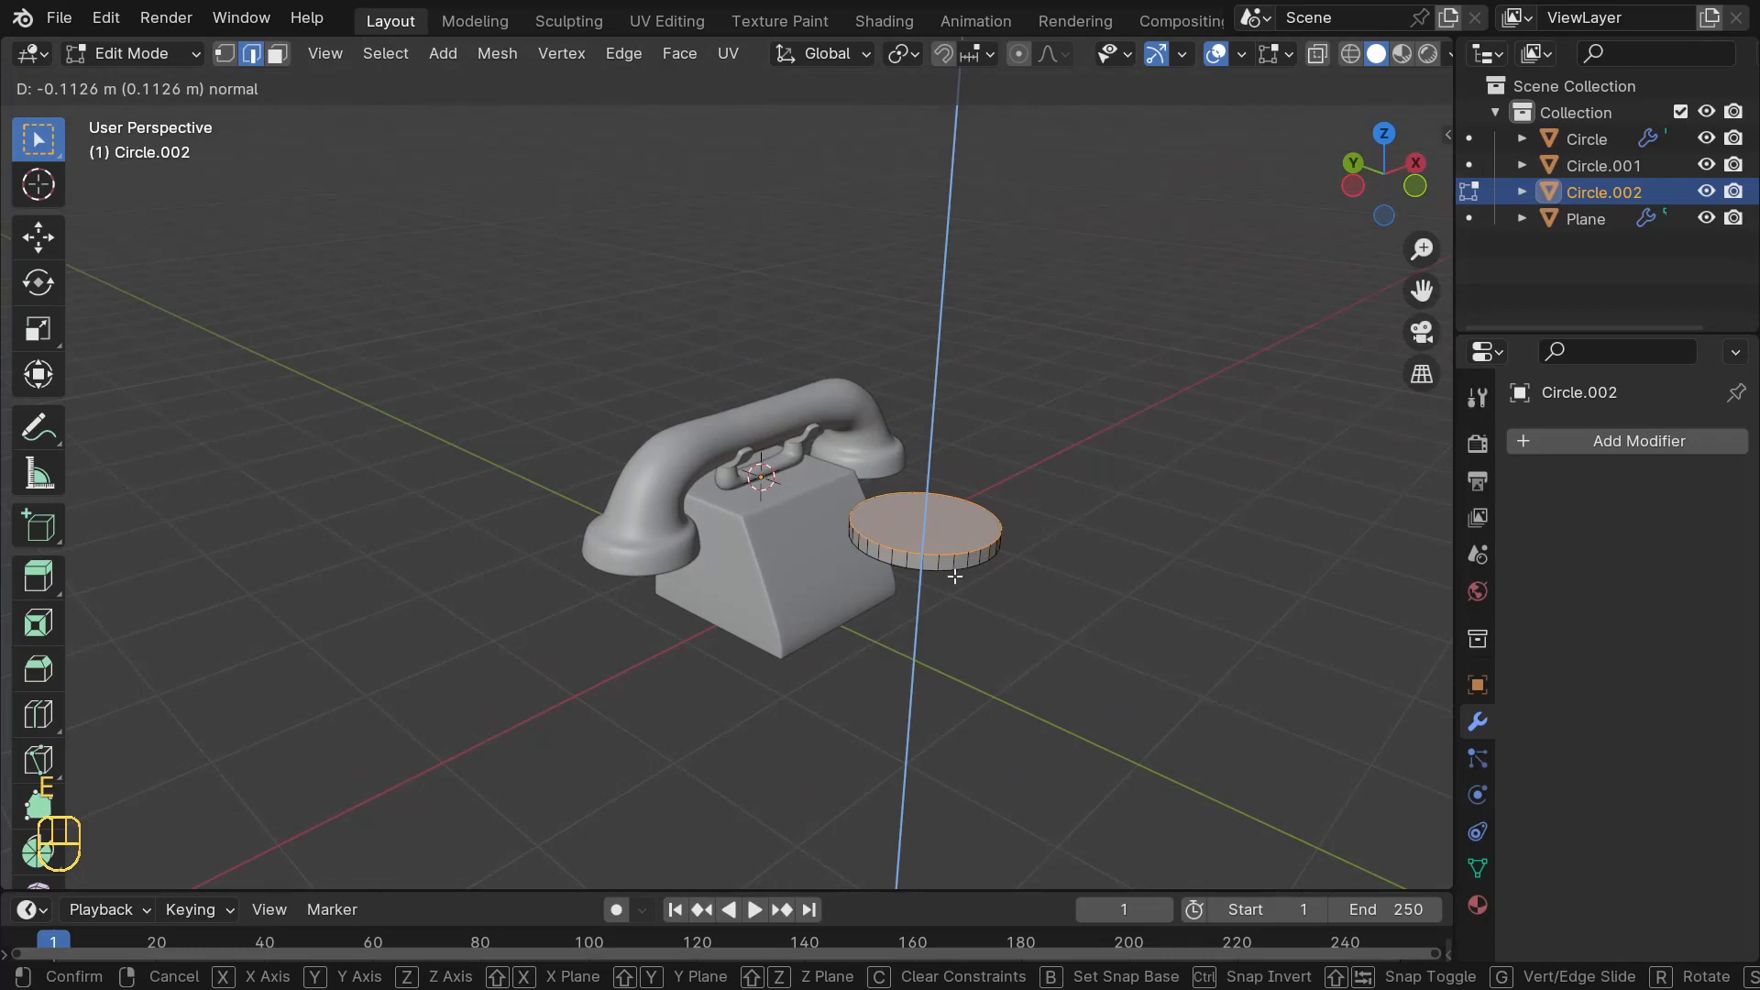
pyautogui.click(955, 576)
pyautogui.scroll(3, 839, 591)
pyautogui.moveTo(1045, 612); pyautogui.dragTo(975, 592, button='middle')
# - Return to Object Mode and apply Shade Auto Smooth to the disc
pyautogui.press('Tab')
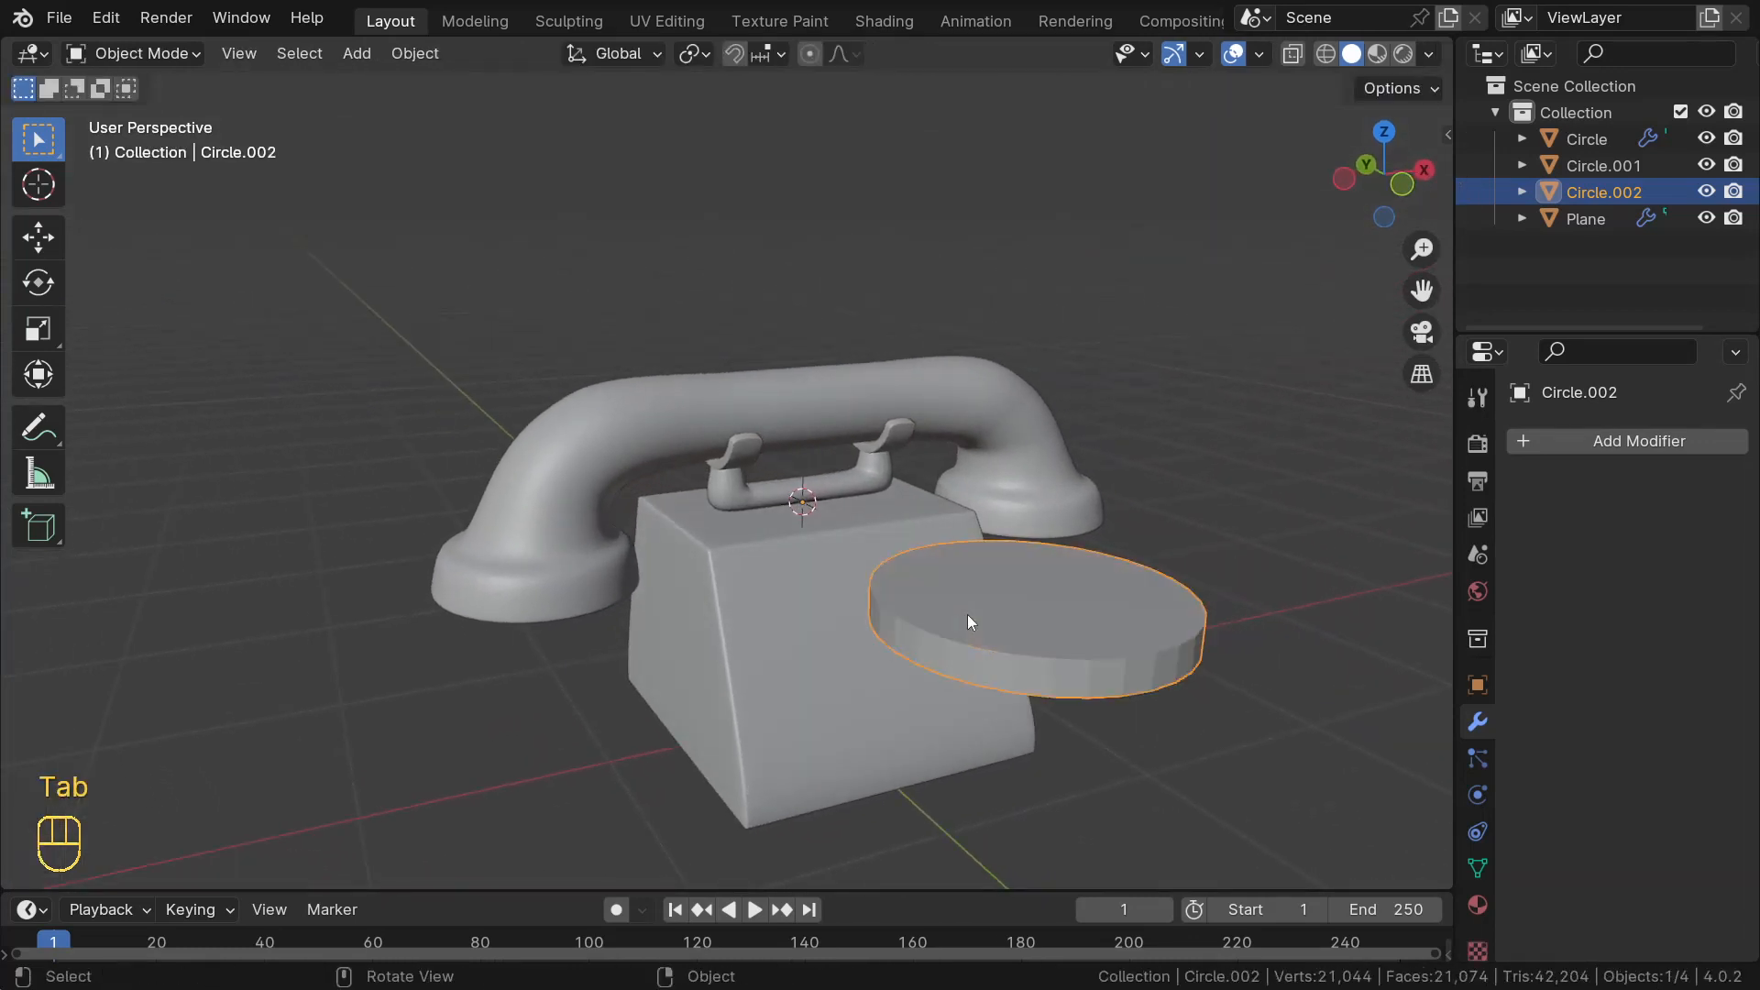
pyautogui.rightClick(1070, 614)
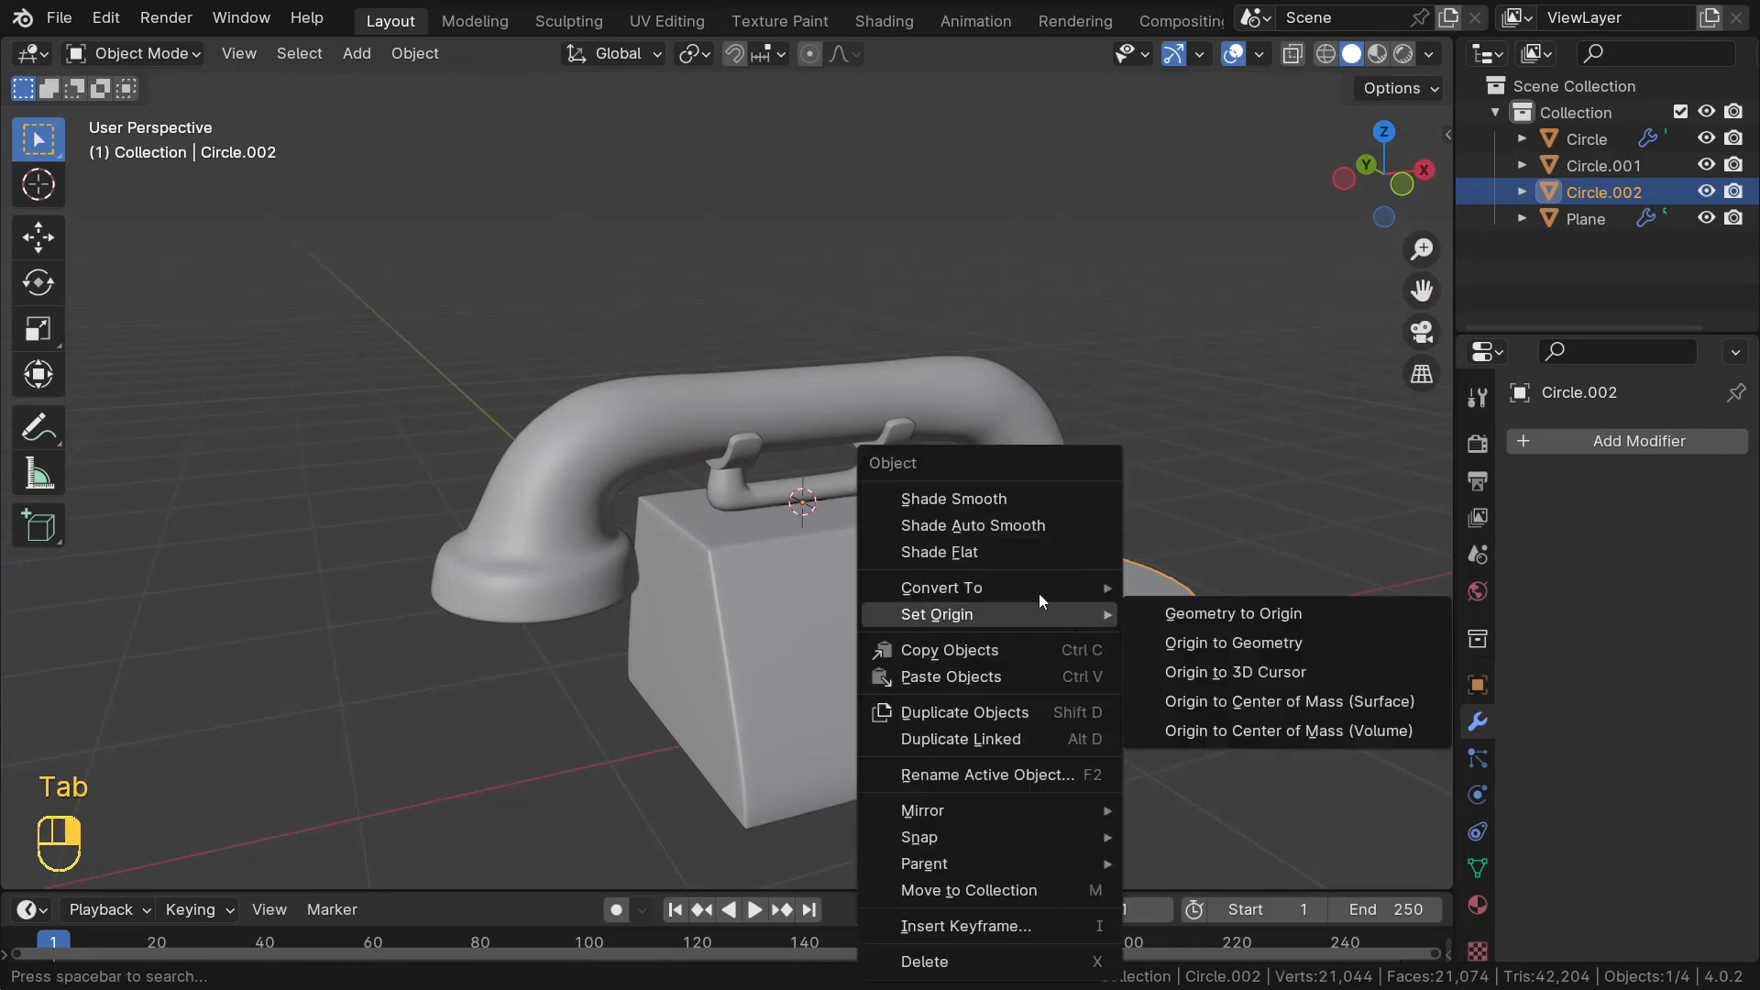
pyautogui.click(968, 525)
pyautogui.moveTo(968, 525); pyautogui.dragTo(1056, 572, button='middle')
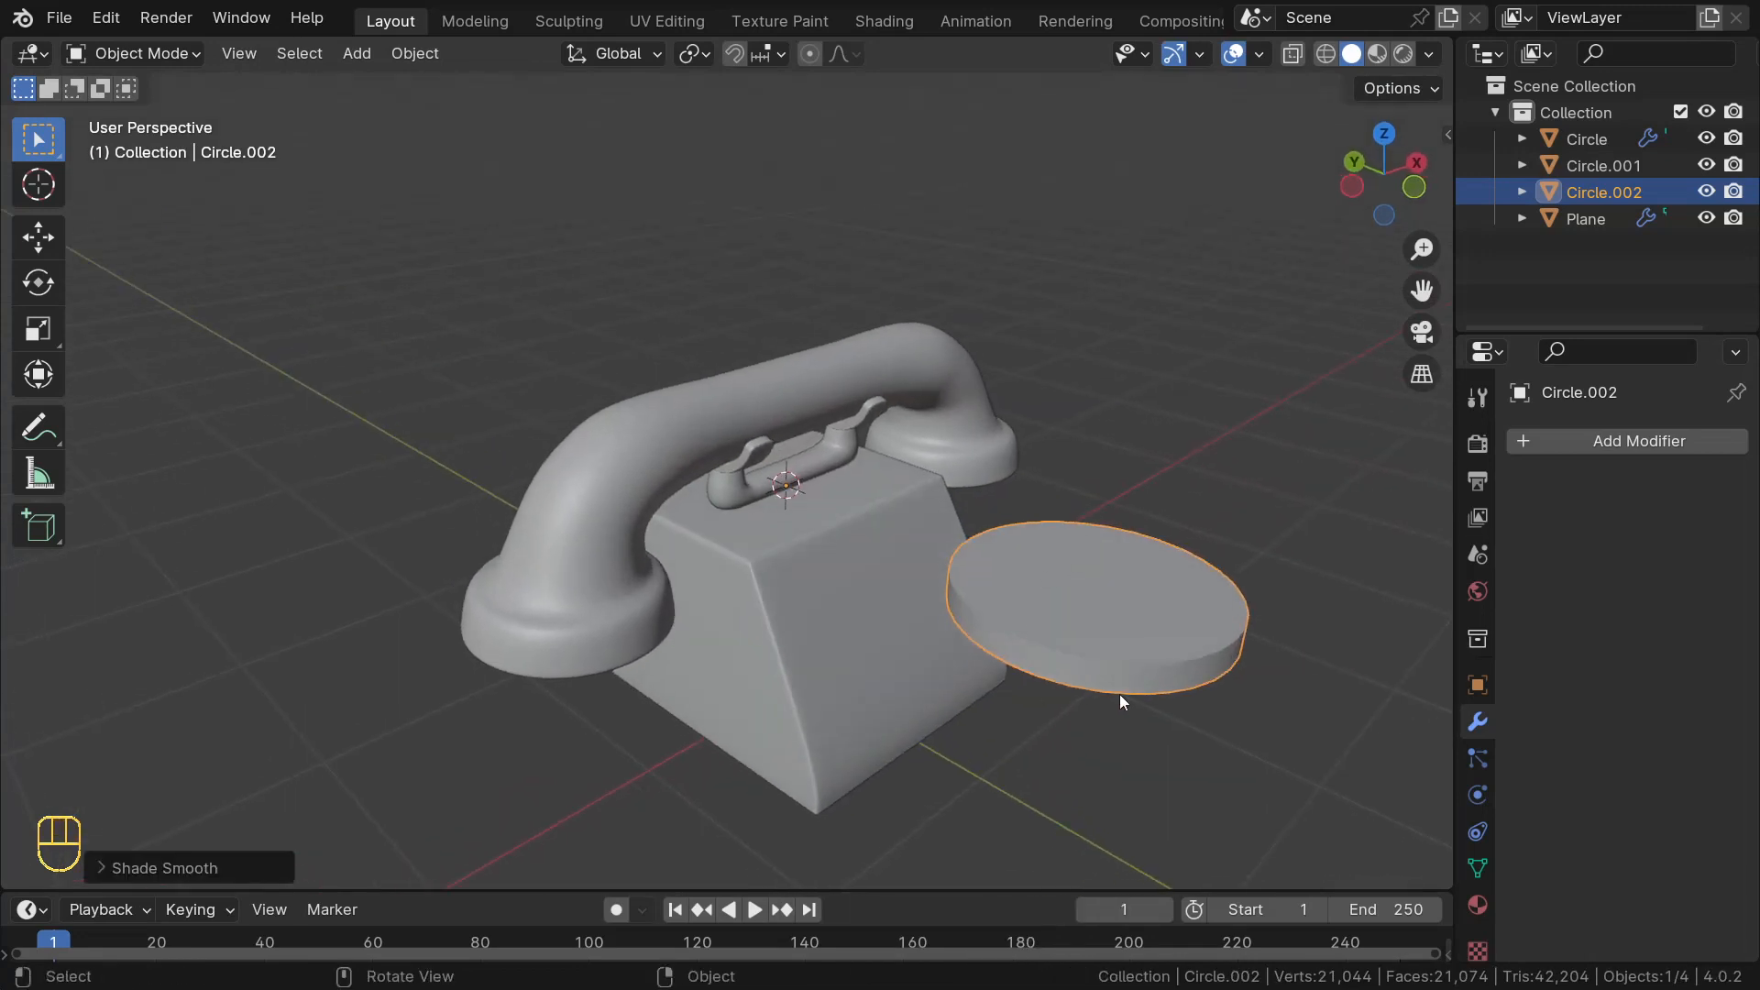
# - Add a Bevel modifier to the disc with 3 segments and an amount of 0.008 m
pyautogui.click(1581, 443)
pyautogui.moveTo(1557, 443)
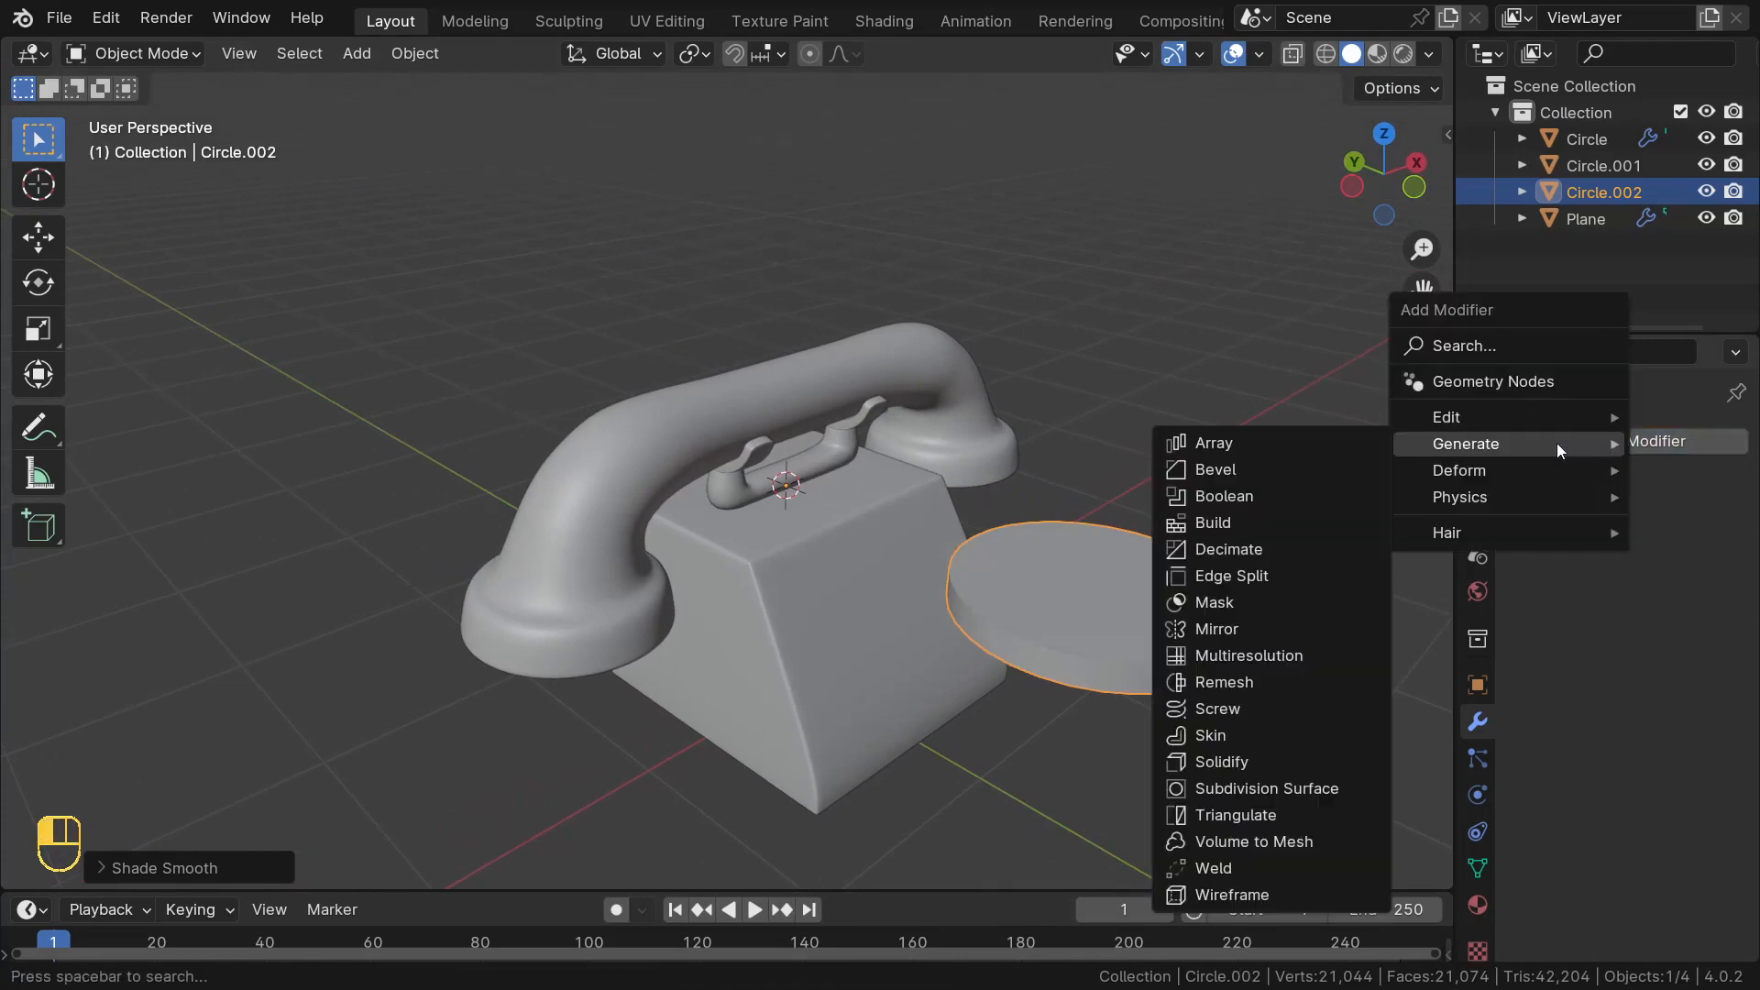
pyautogui.click(1241, 471)
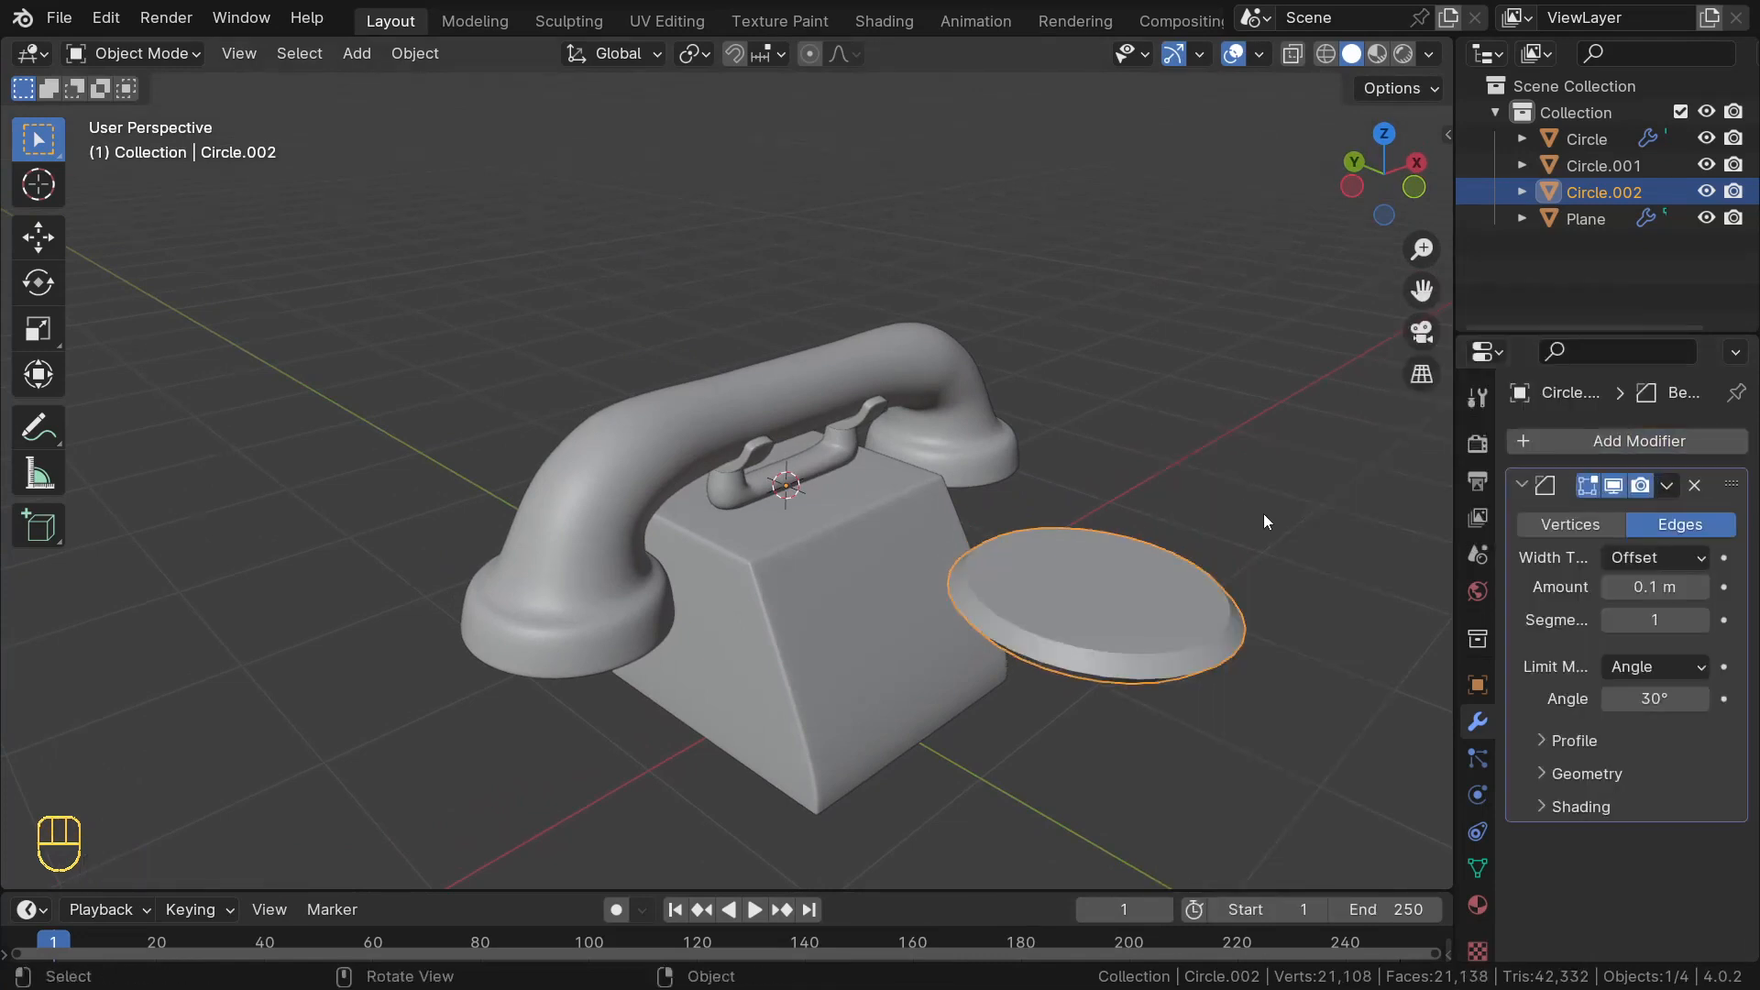
pyautogui.click(1699, 621)
pyautogui.click(1699, 621)
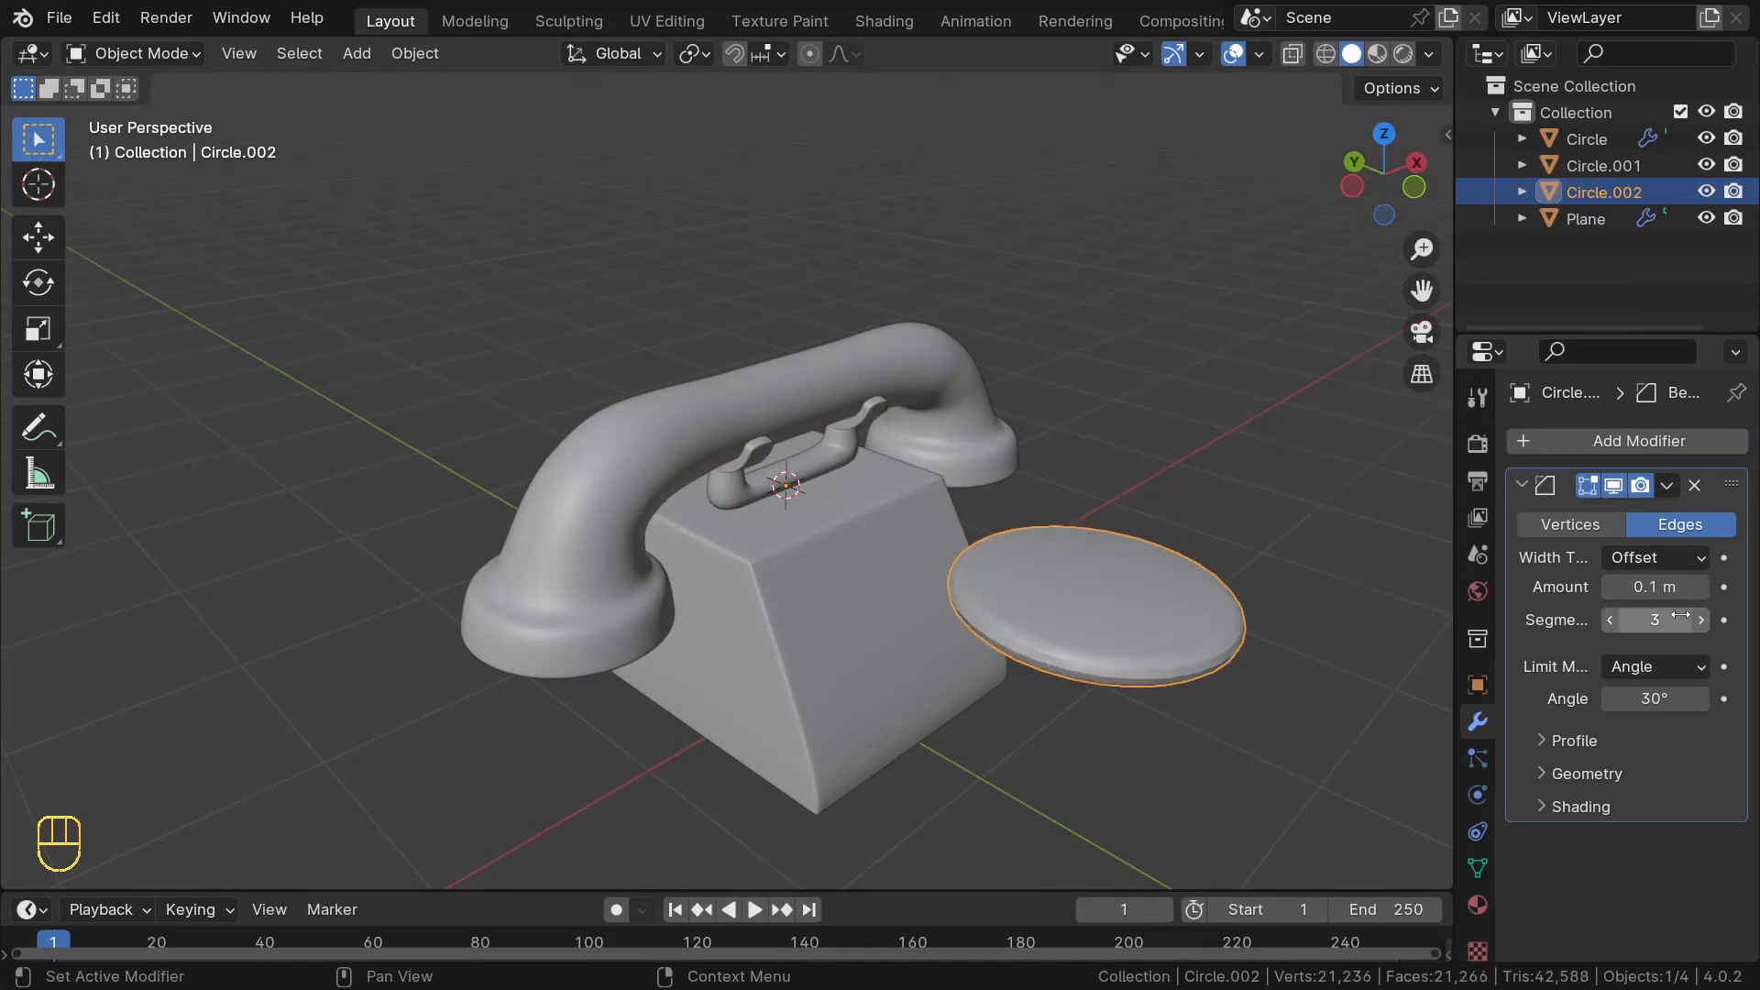
pyautogui.keyDown('shift'); pyautogui.moveTo(1664, 588); pyautogui.dragTo(1622, 587); pyautogui.keyUp('shift')
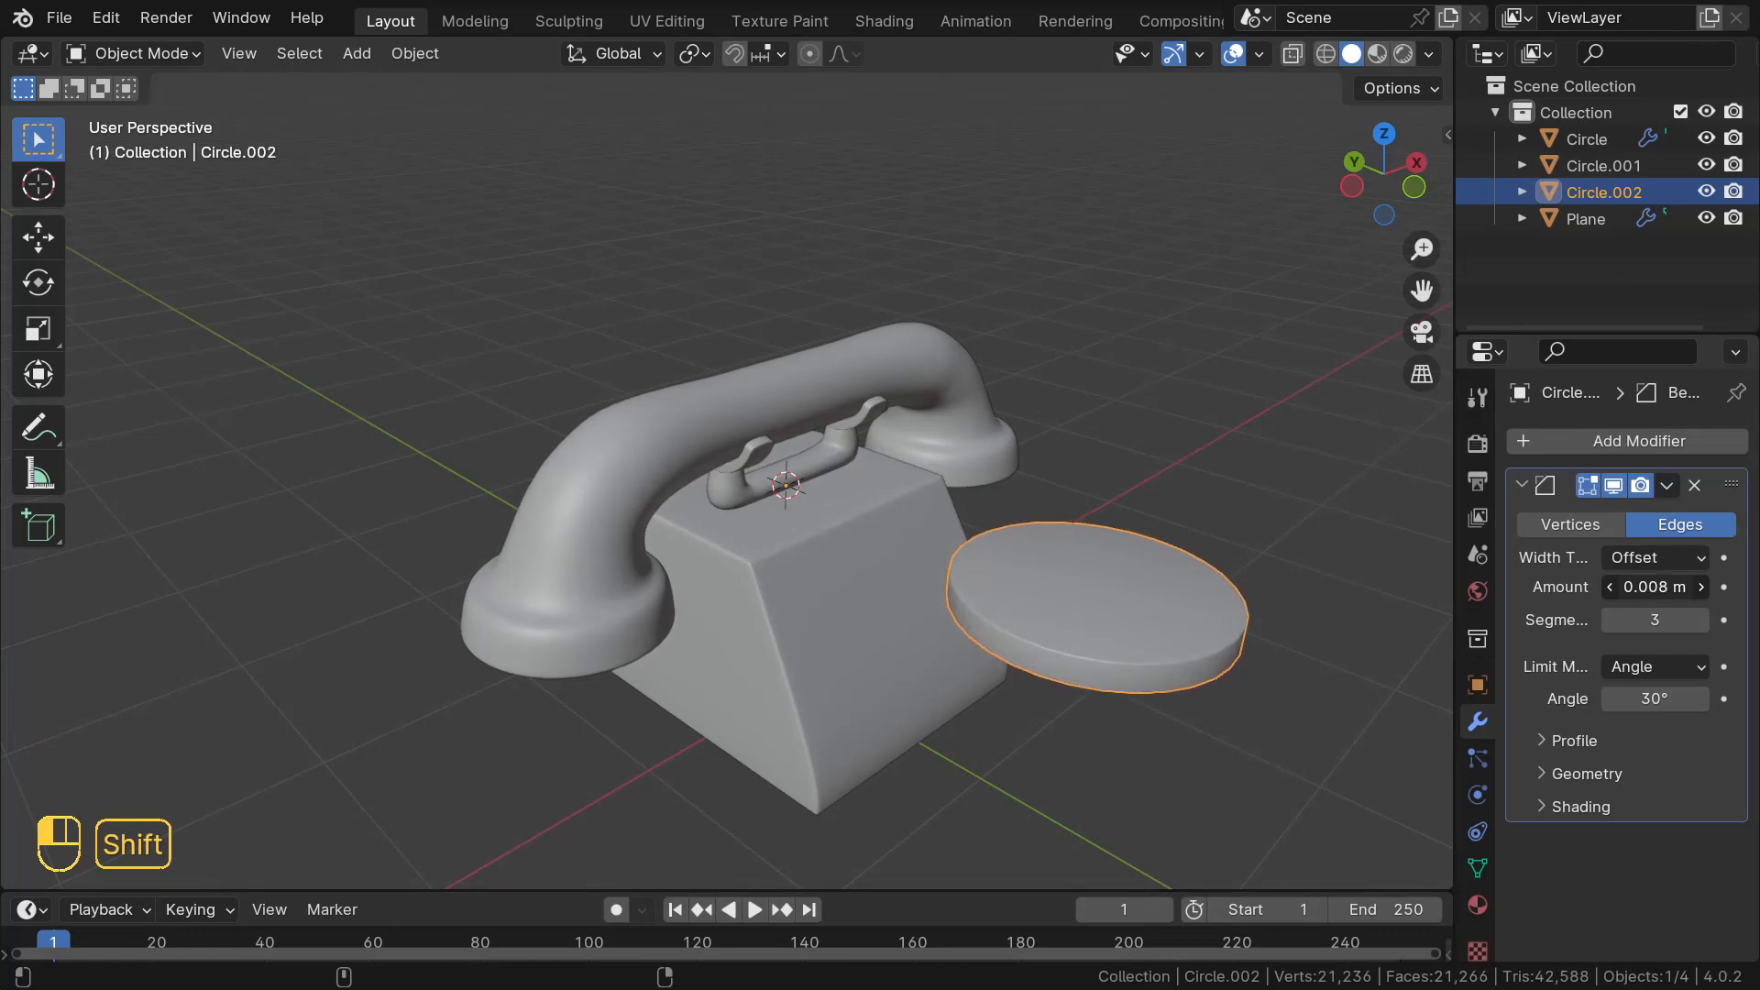
pyautogui.moveTo(1020, 620); pyautogui.dragTo(1087, 629, button='middle')
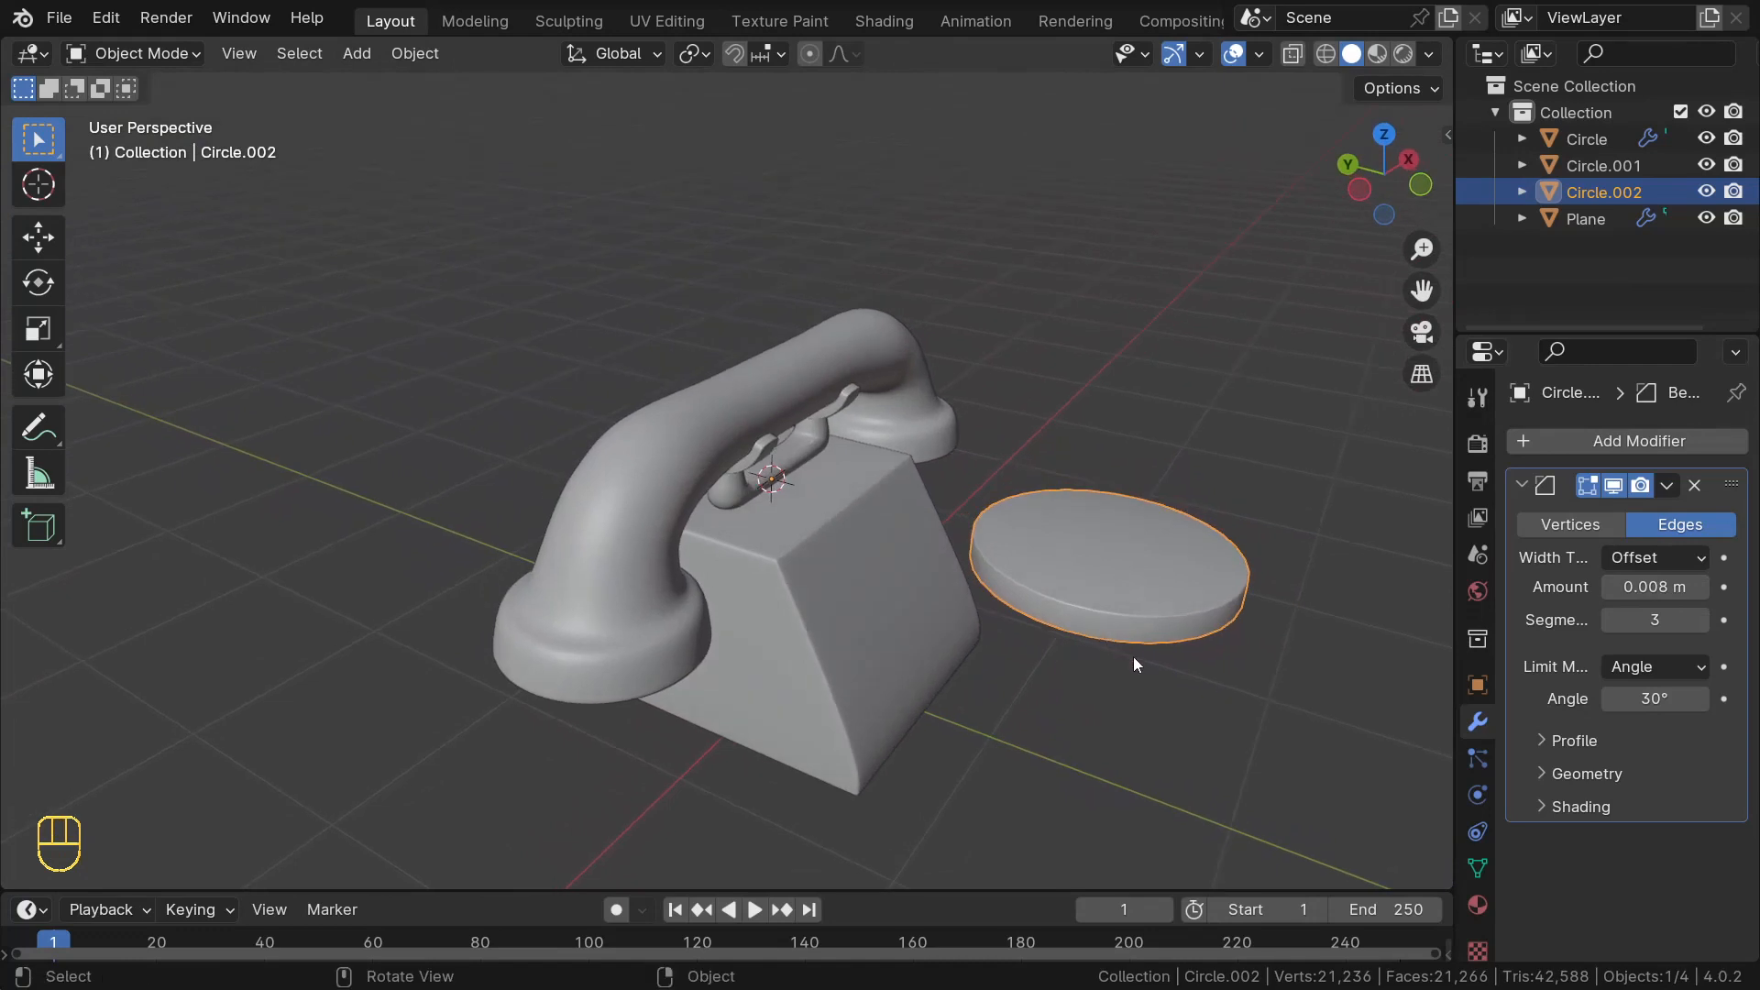
# - Snap the 3D cursor to the selected top face of the disc in Edit Mode, and return to Object Mode
pyautogui.press('KP_7')
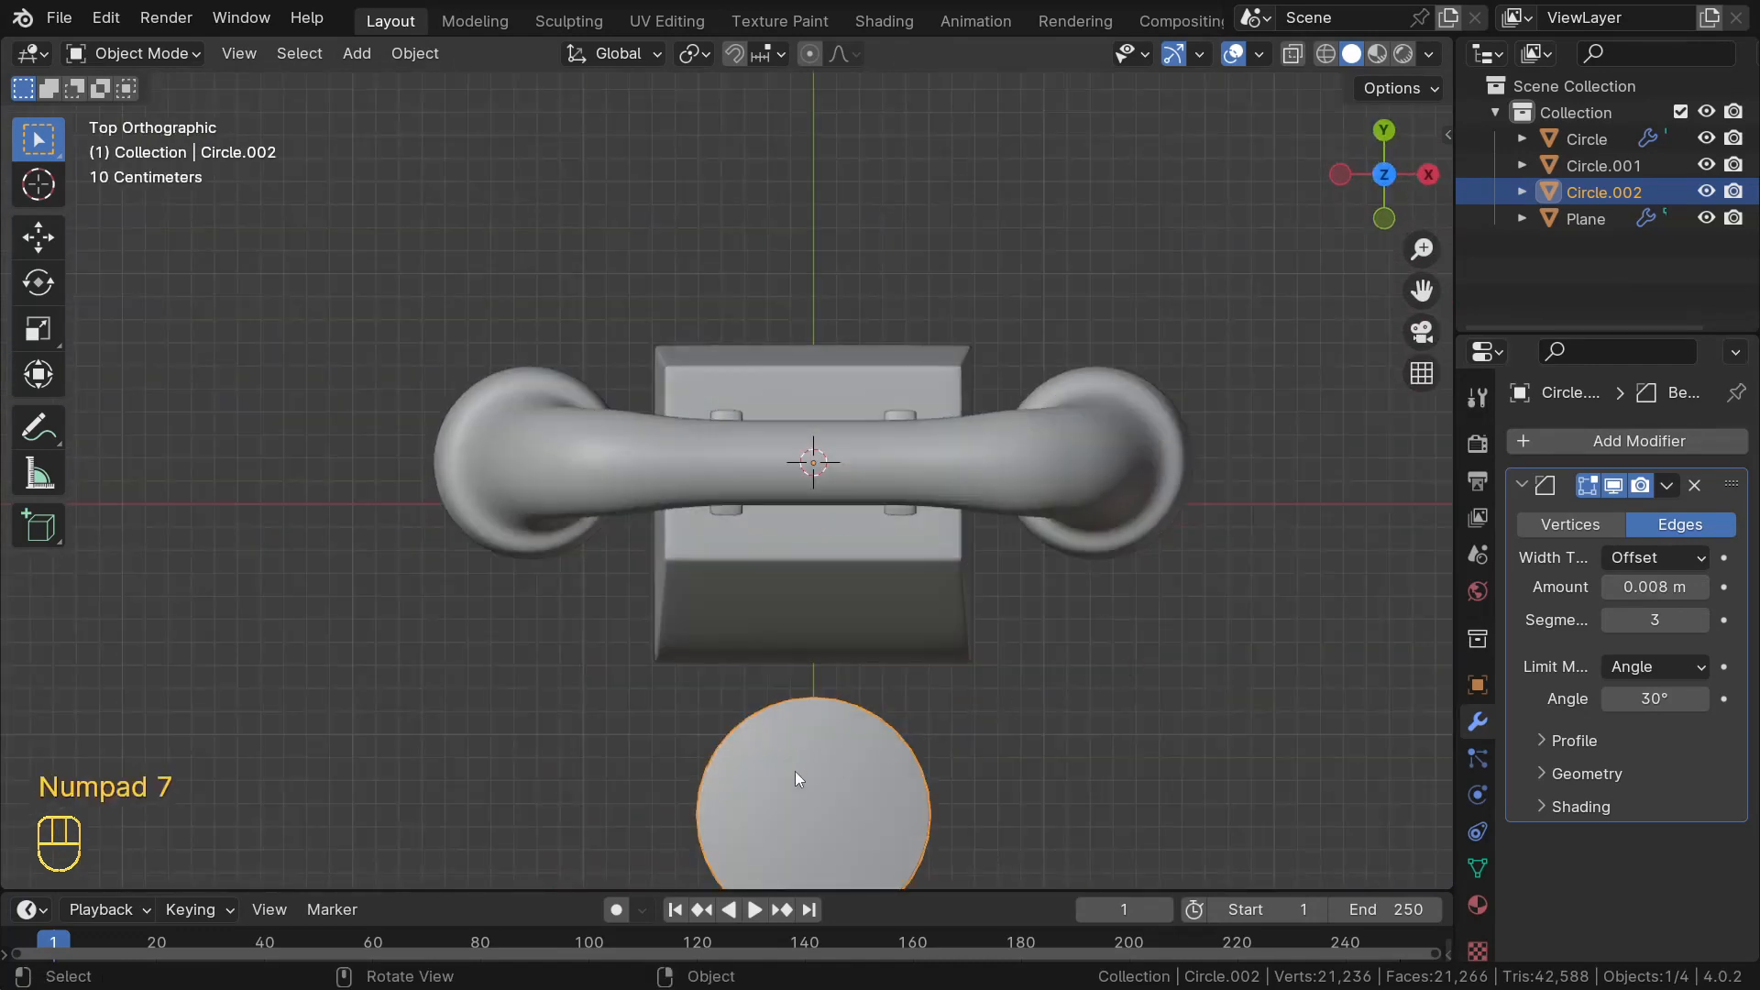
pyautogui.moveTo(779, 708); pyautogui.dragTo(997, 488, button='middle')
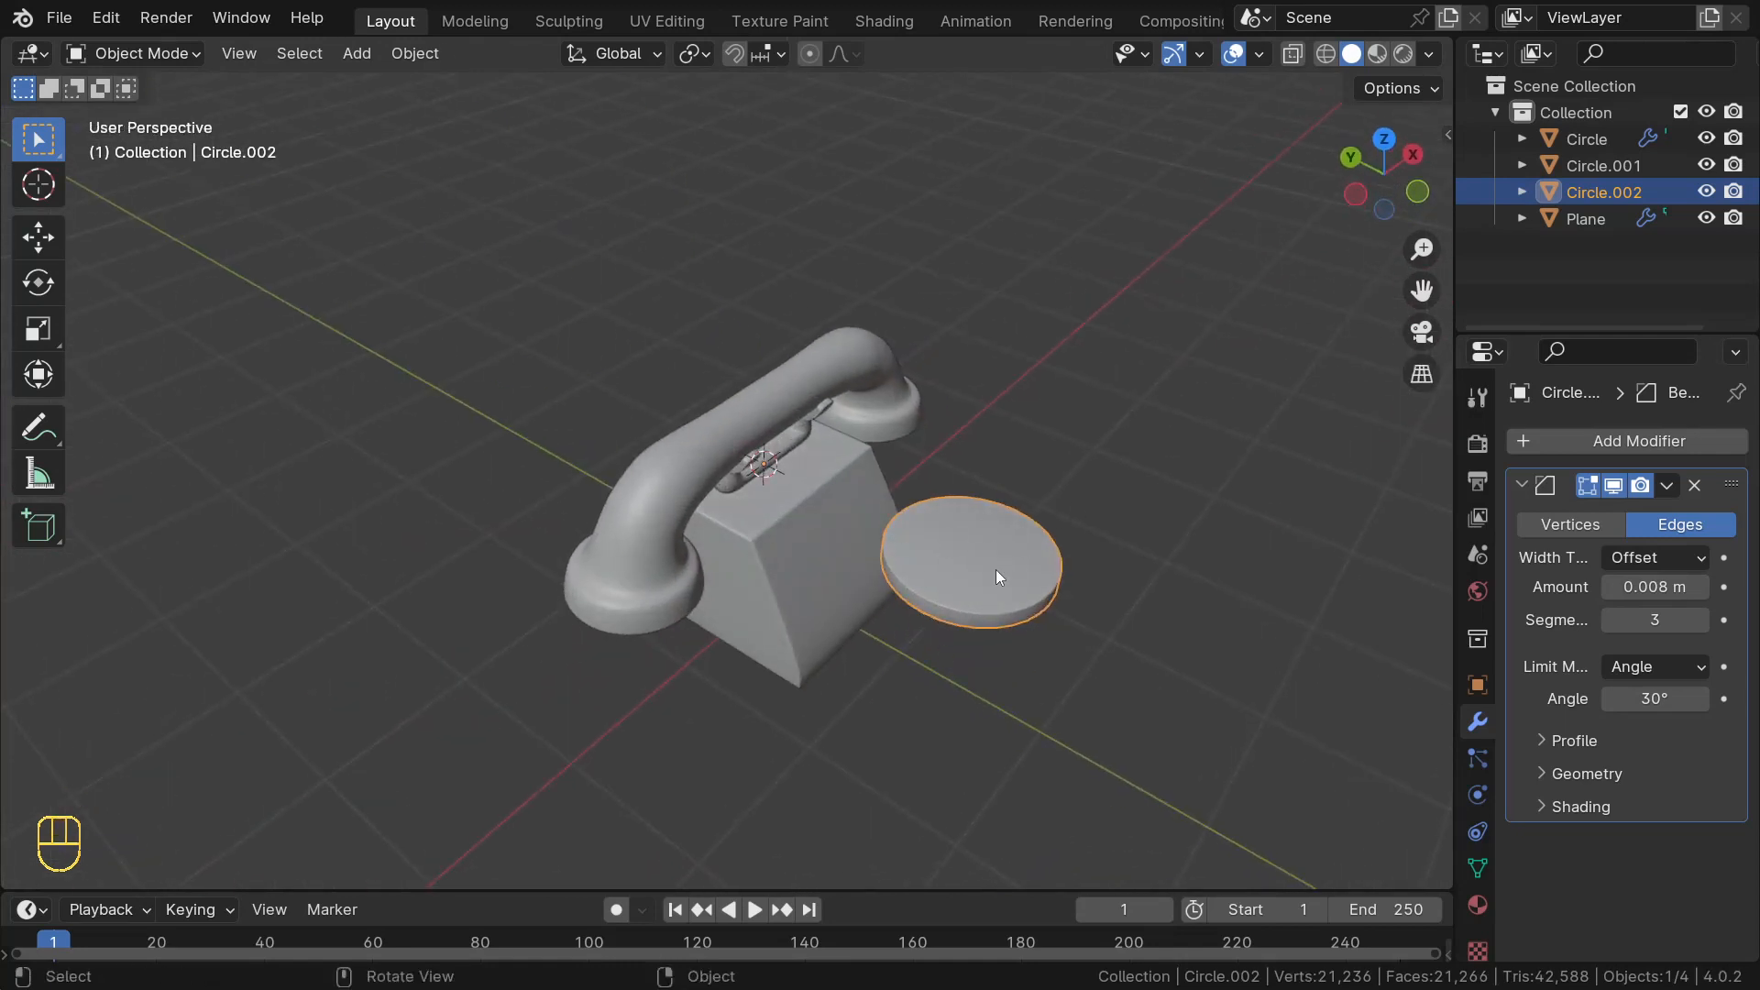
pyautogui.press('Tab')
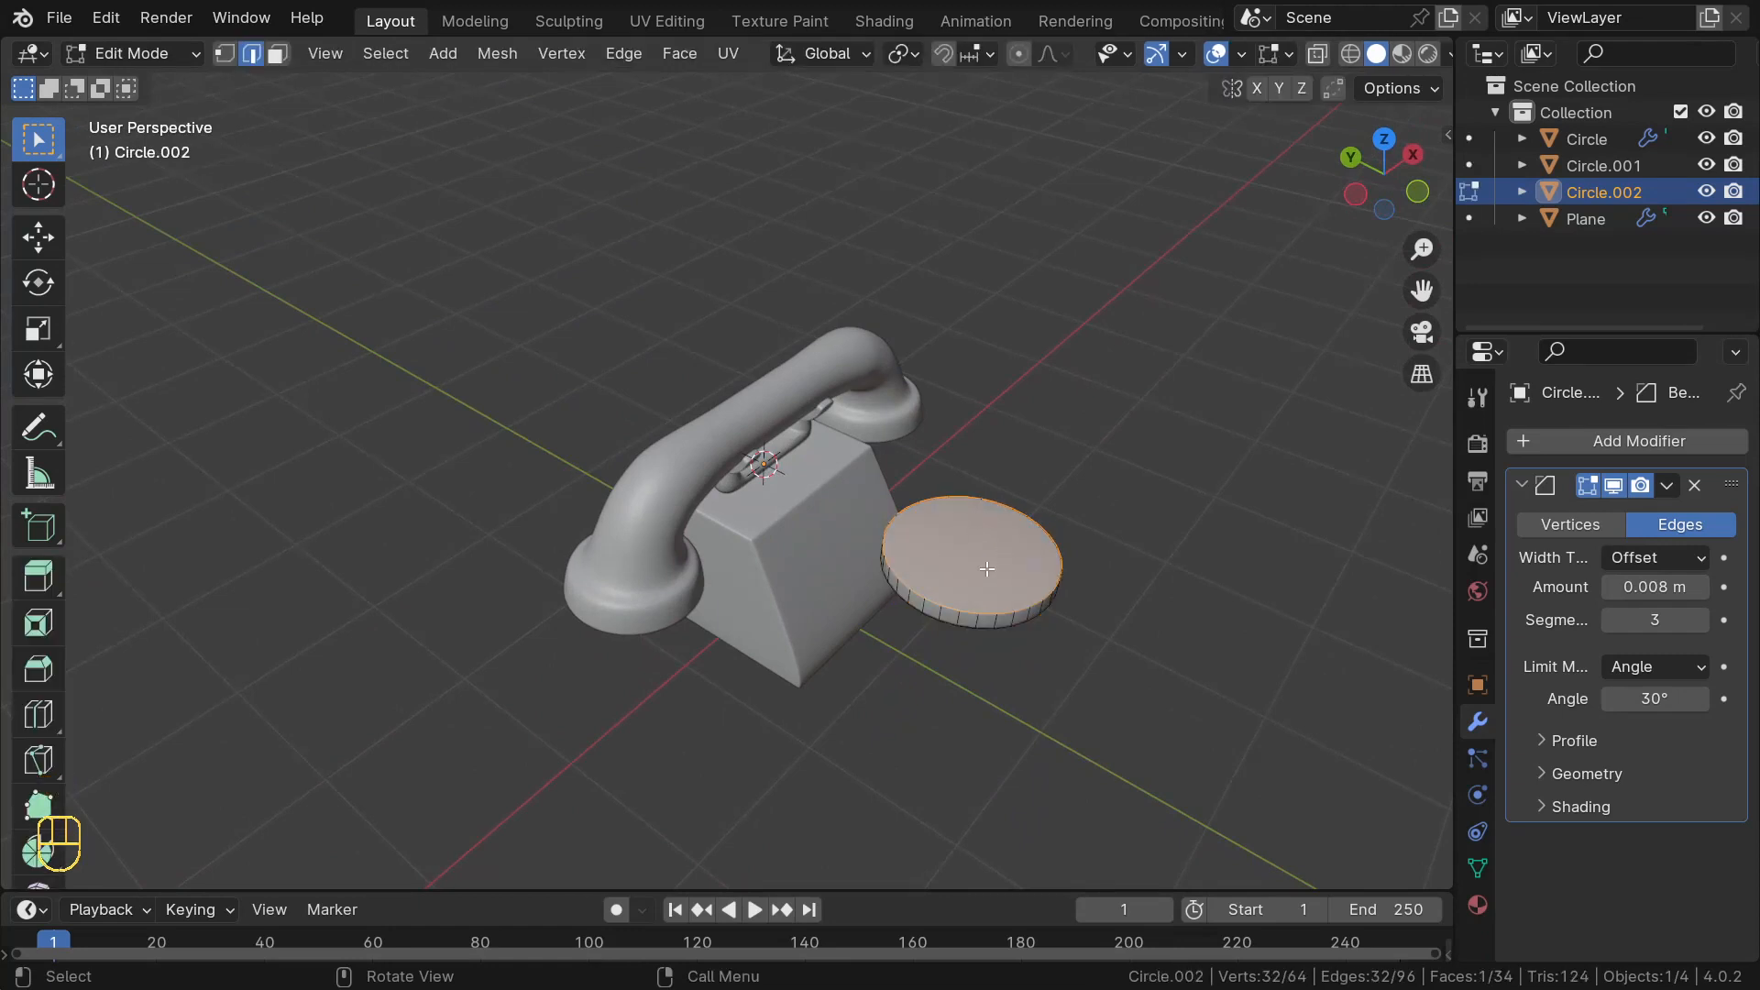
pyautogui.hotkey('shift', 's')
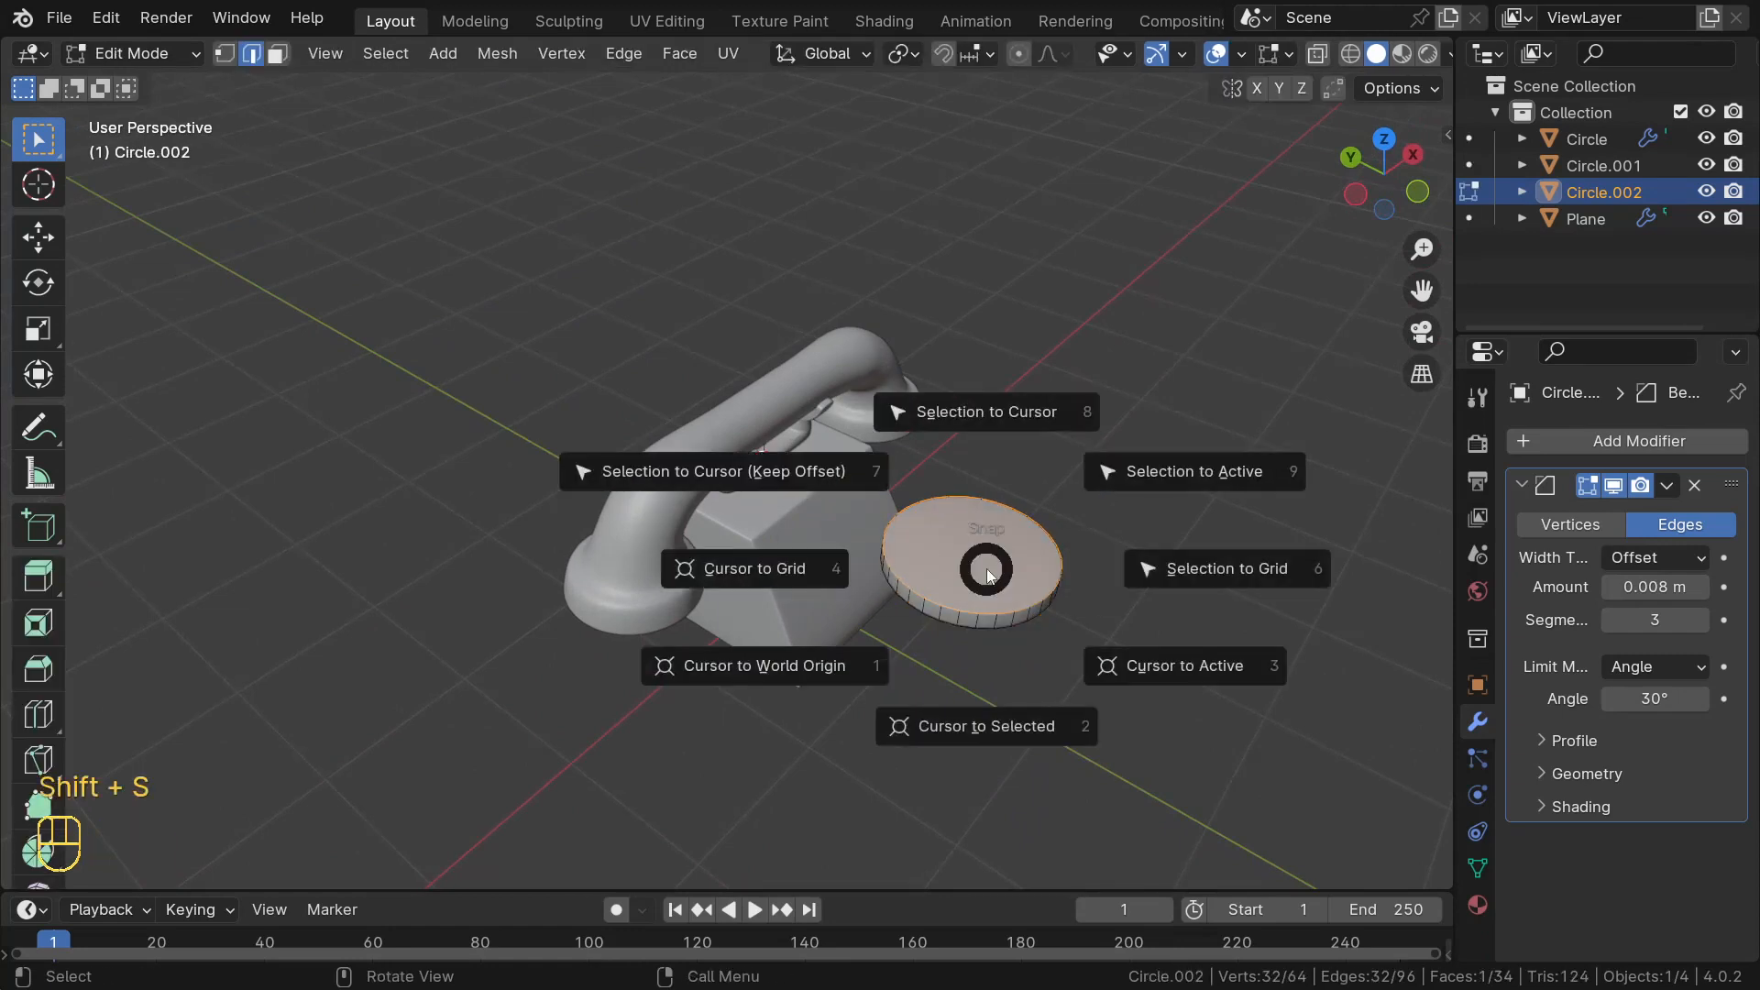
pyautogui.click(948, 730)
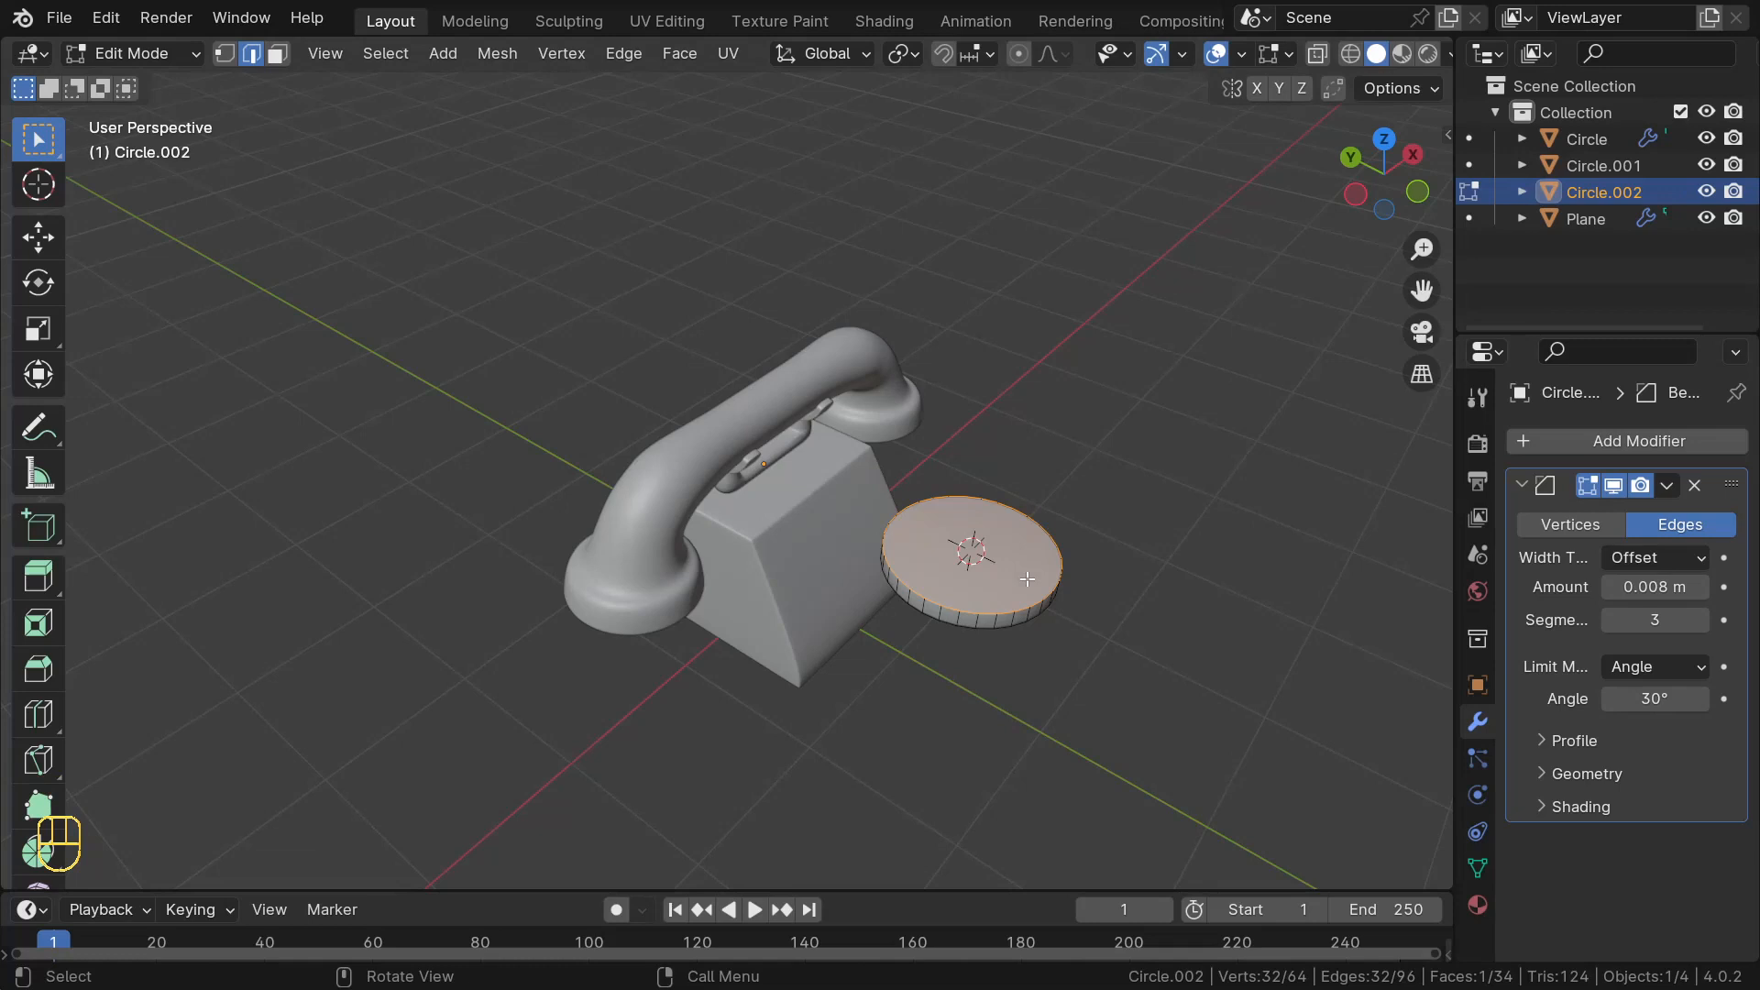
pyautogui.press('Tab')
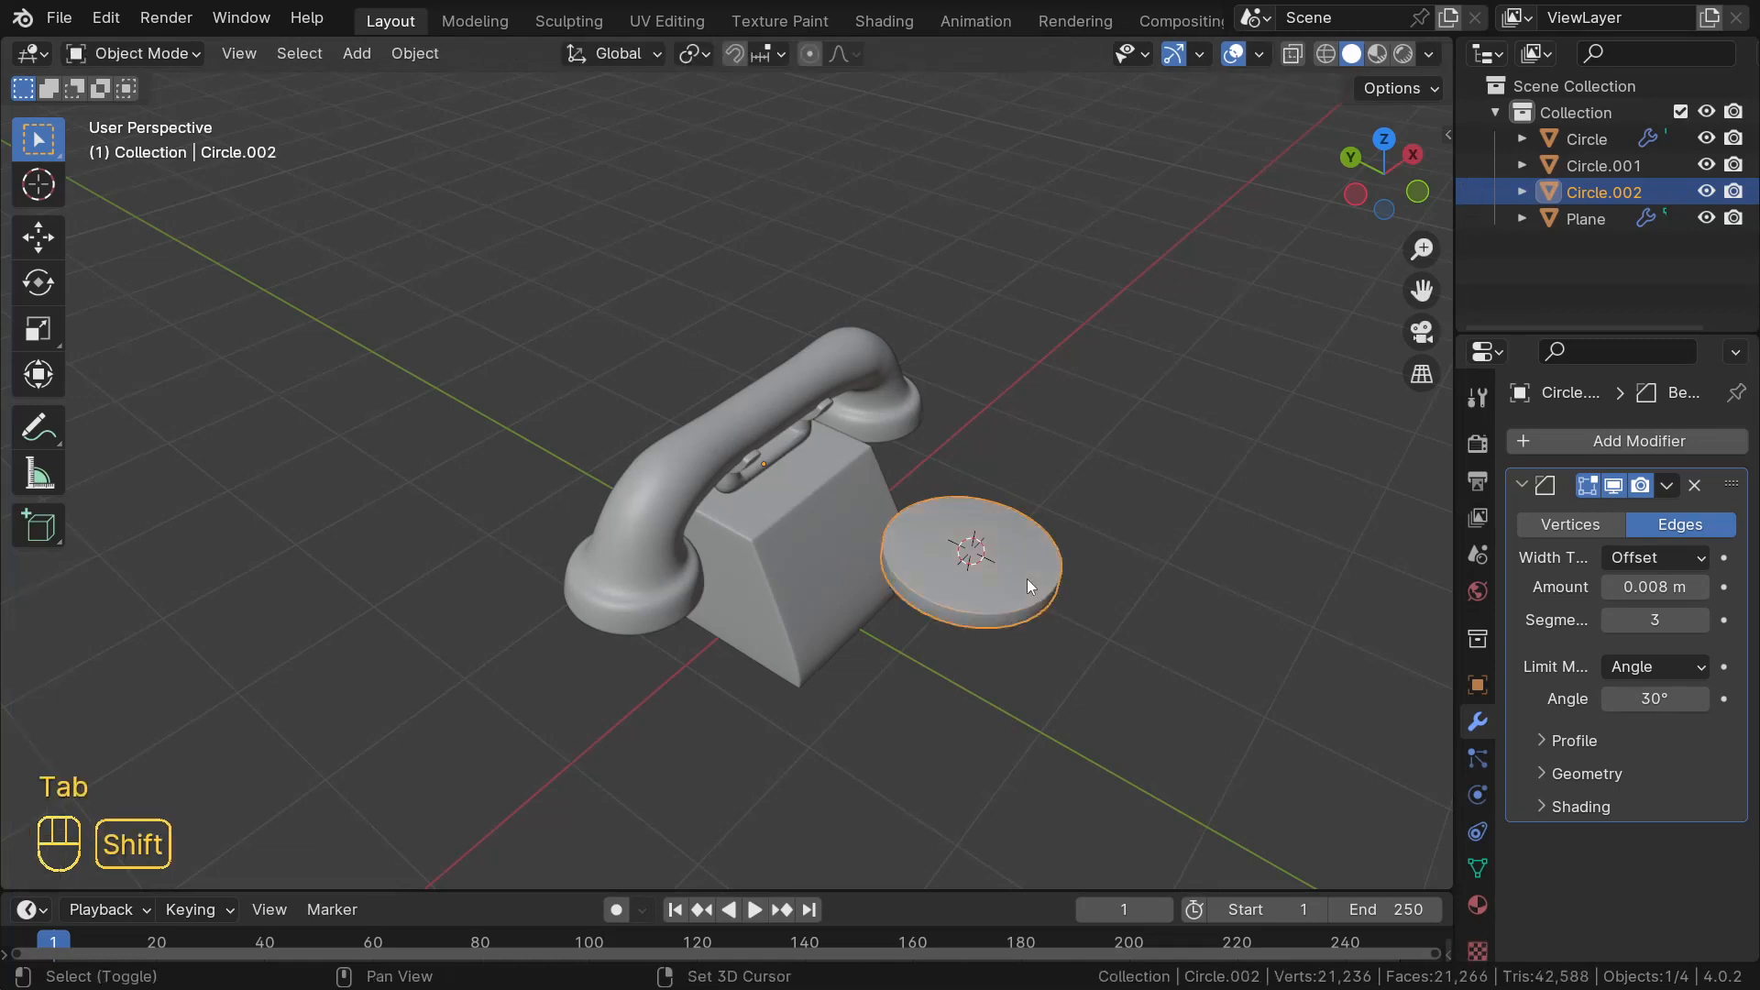
# - Add a circle mesh at the 3D cursor and scale it down in Edit Mode to about a fifth of the disc's width
pyautogui.hotkey('shift', 'a')
pyautogui.moveTo(960, 473)
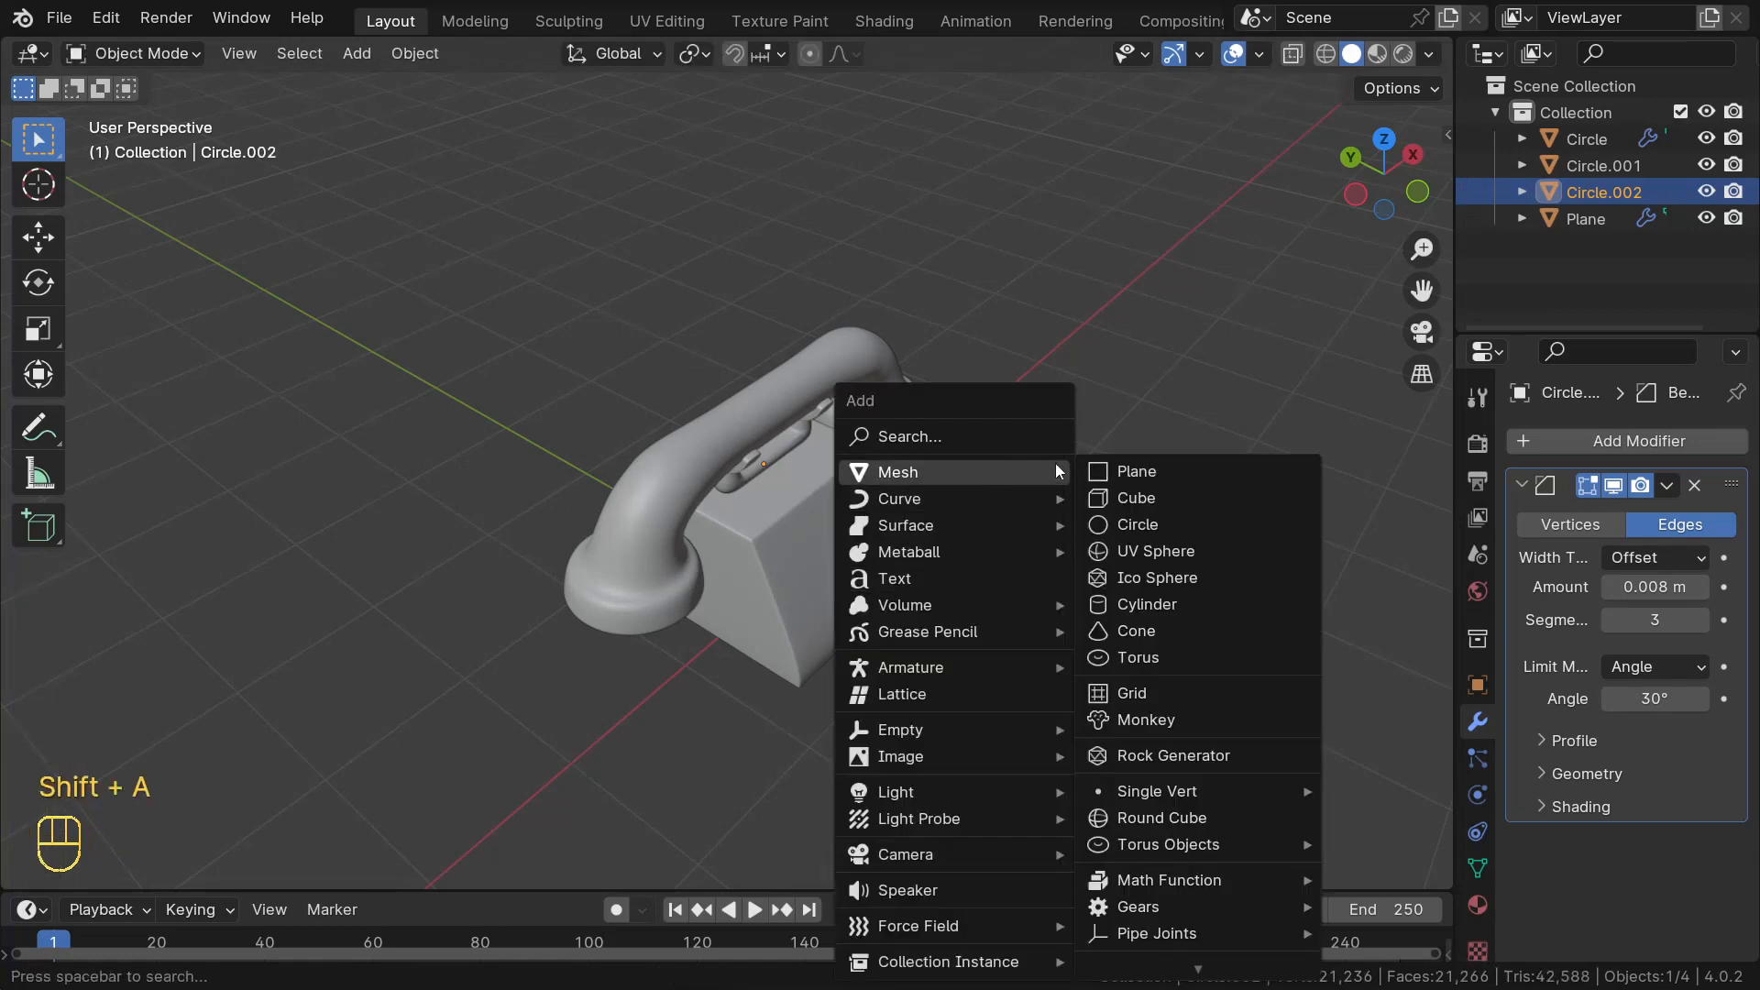
pyautogui.click(1149, 524)
pyautogui.press('Tab')
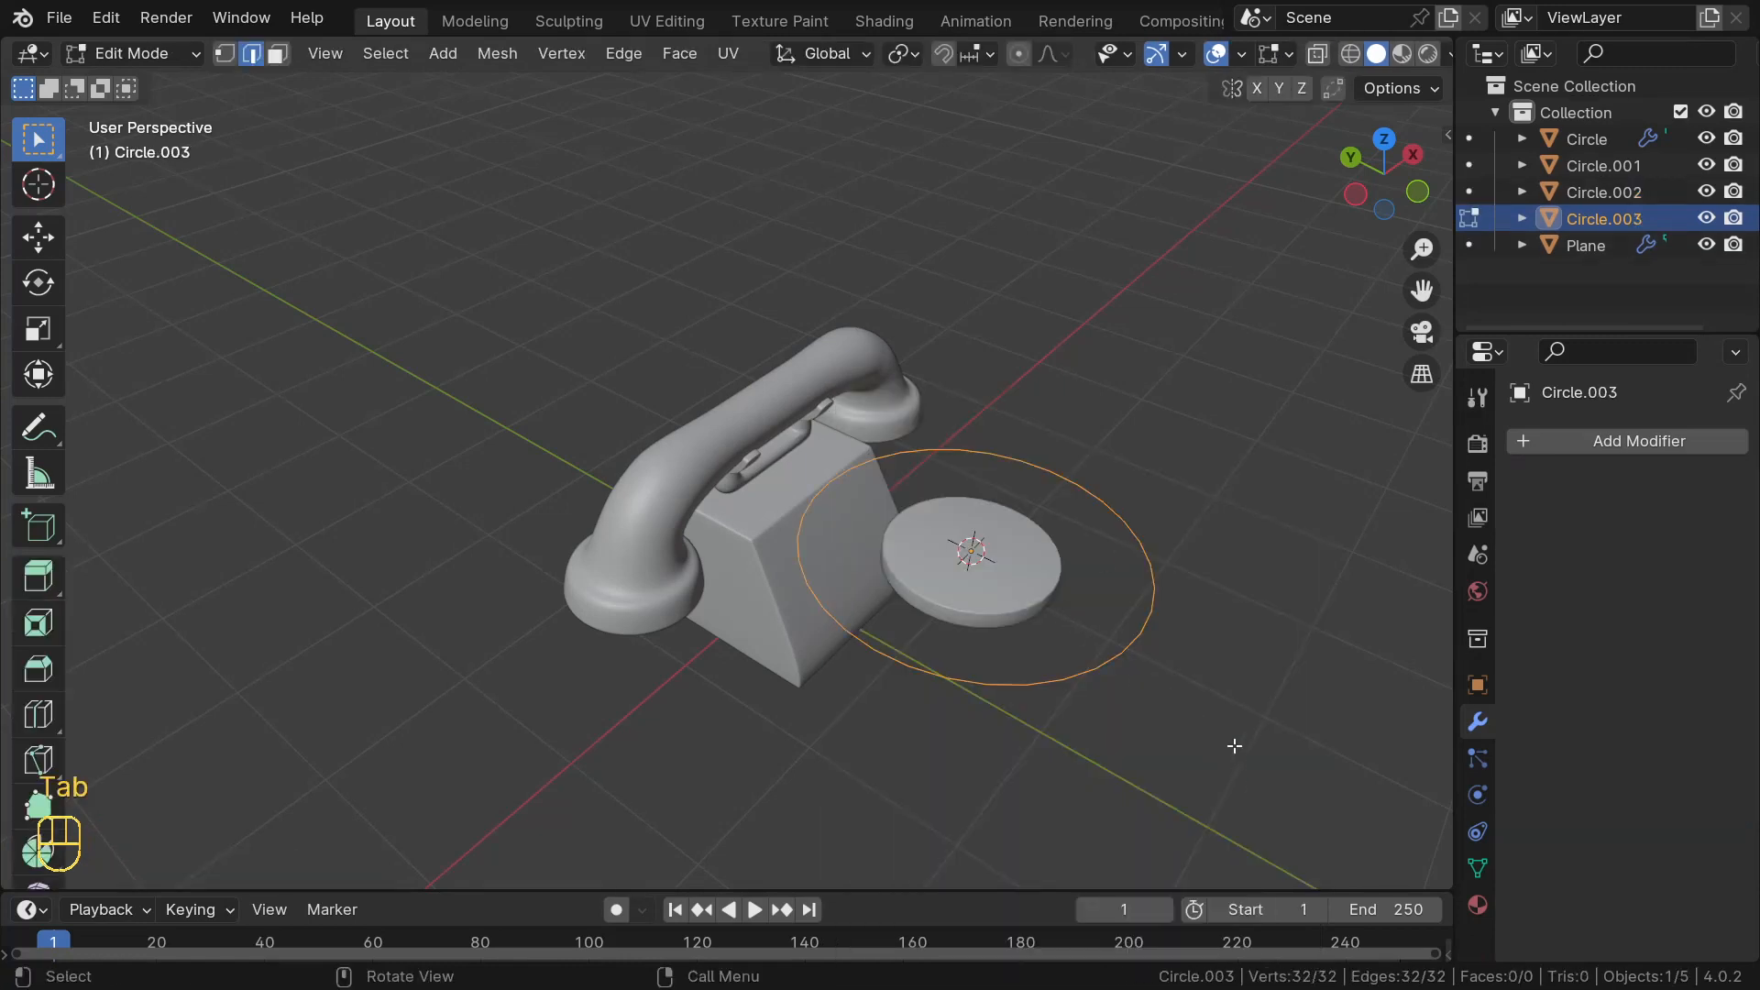
pyautogui.press('s')
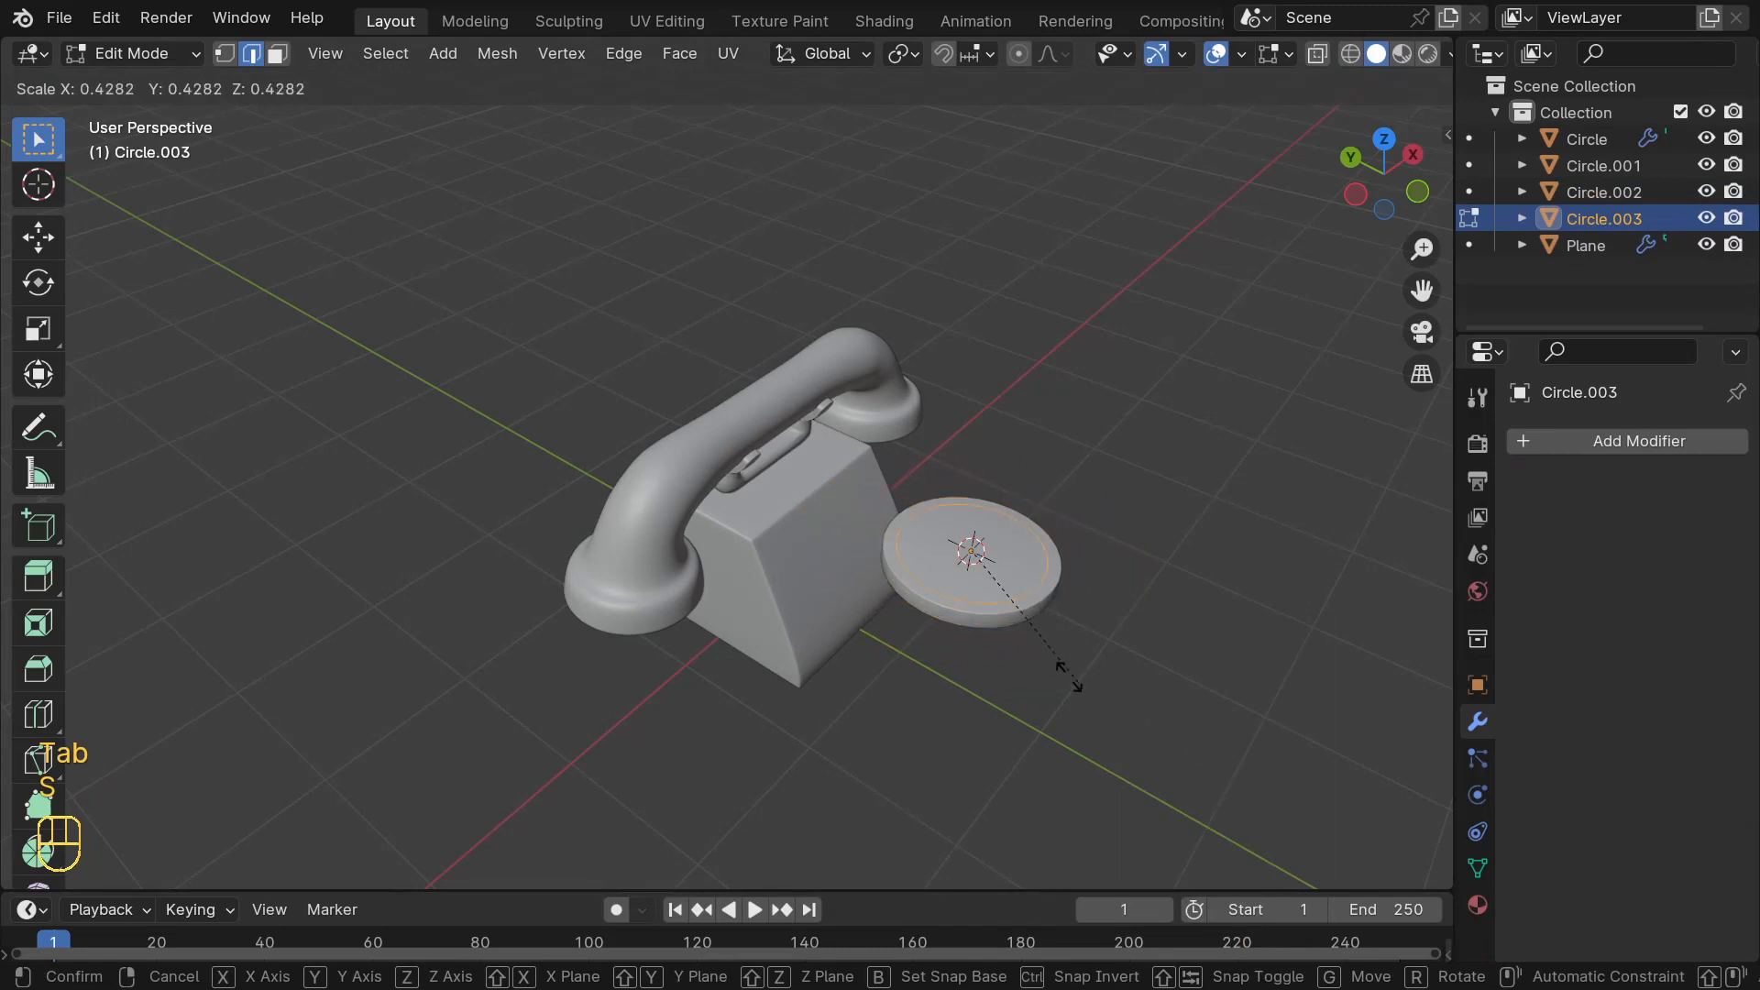
pyautogui.click(970, 593)
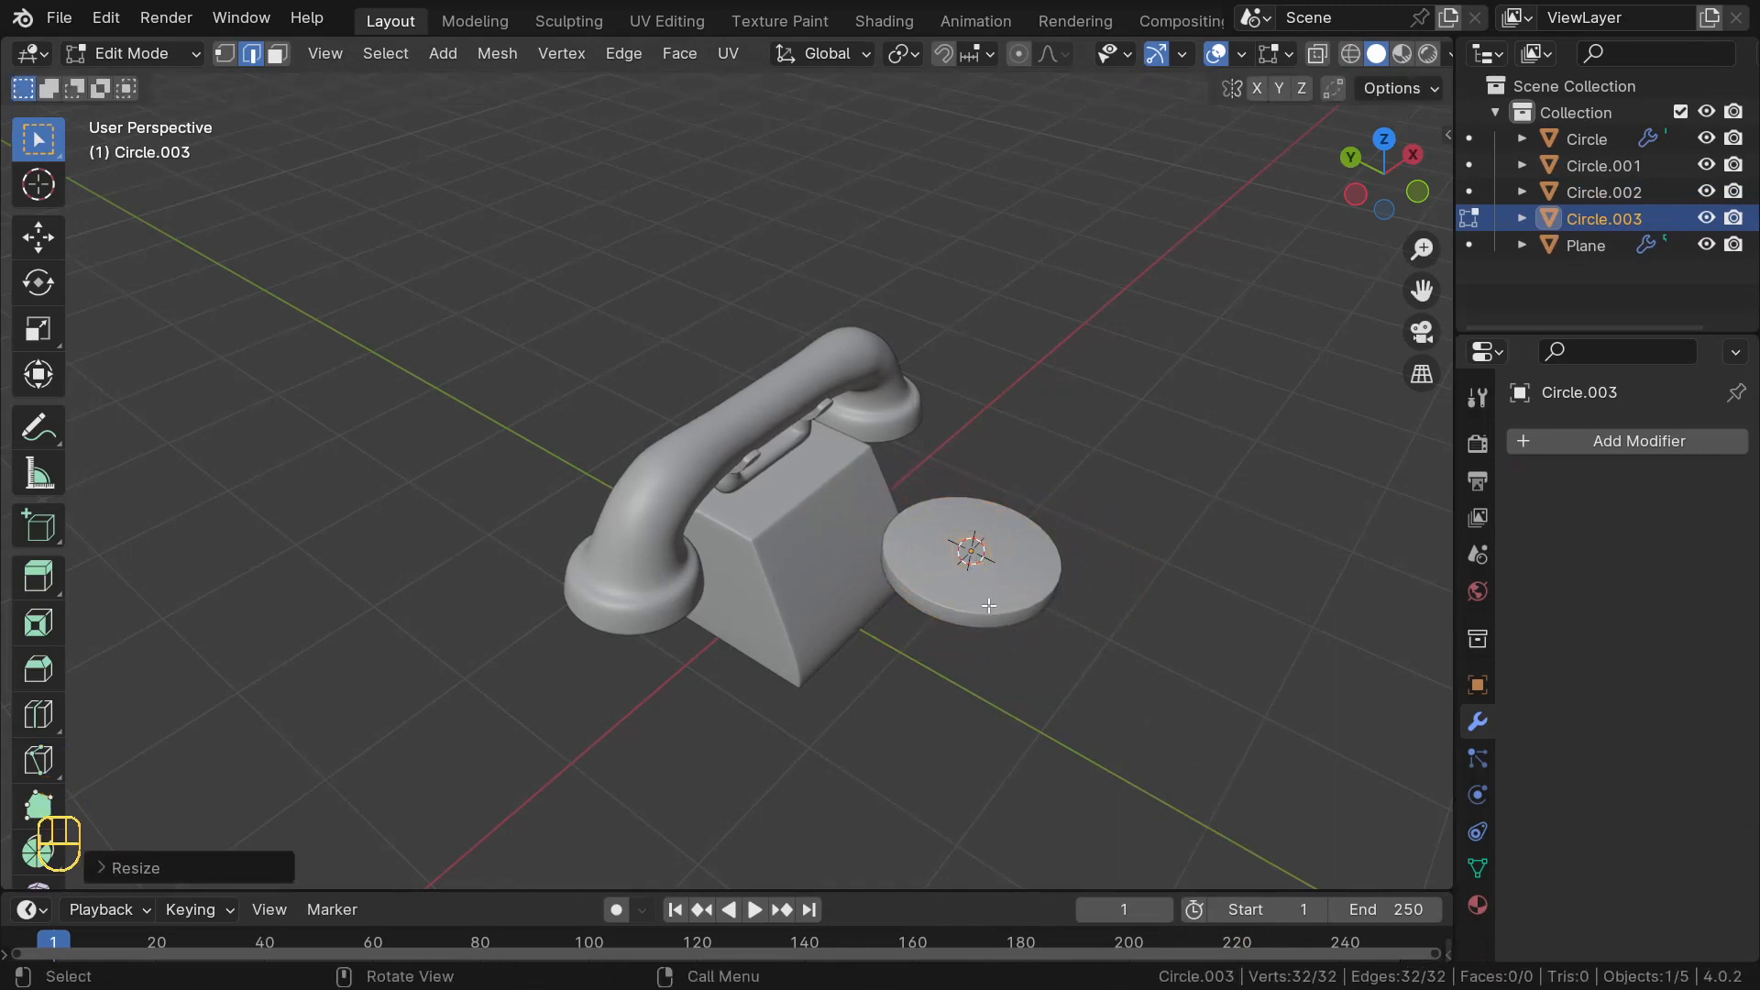
# - Fill the small circle with a face and extrude it about 0.03 m upward
pyautogui.press('f')
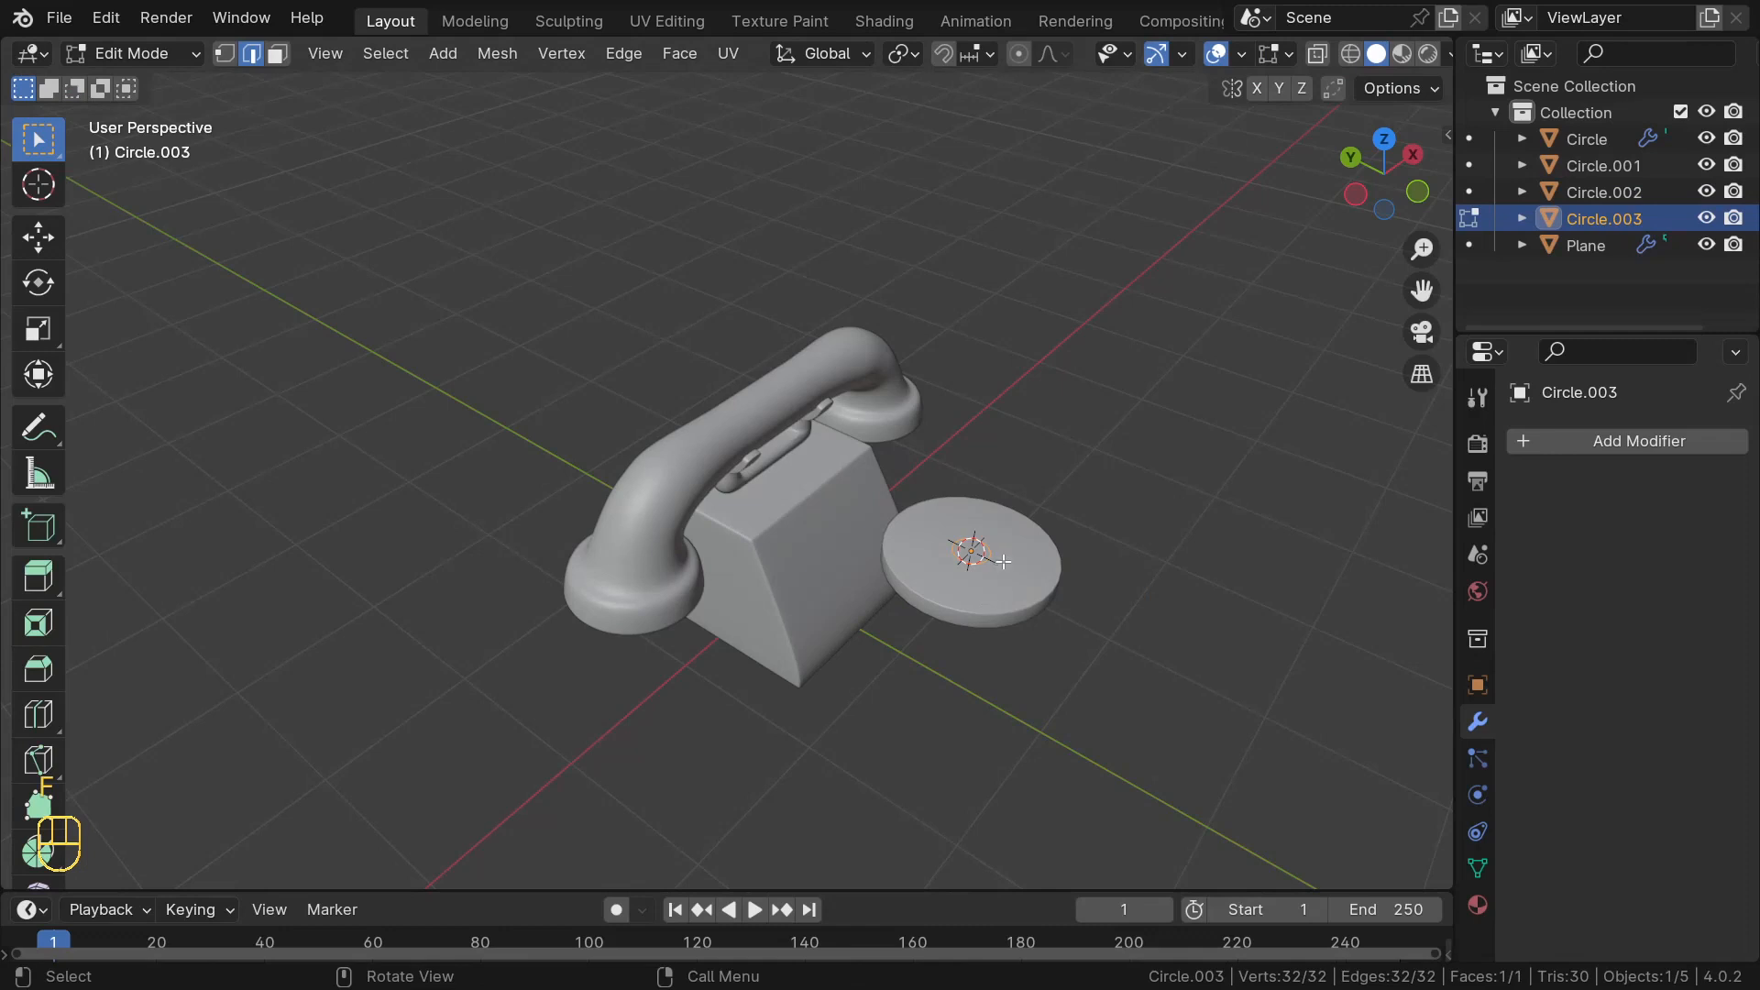
pyautogui.press('KP_Decimal')
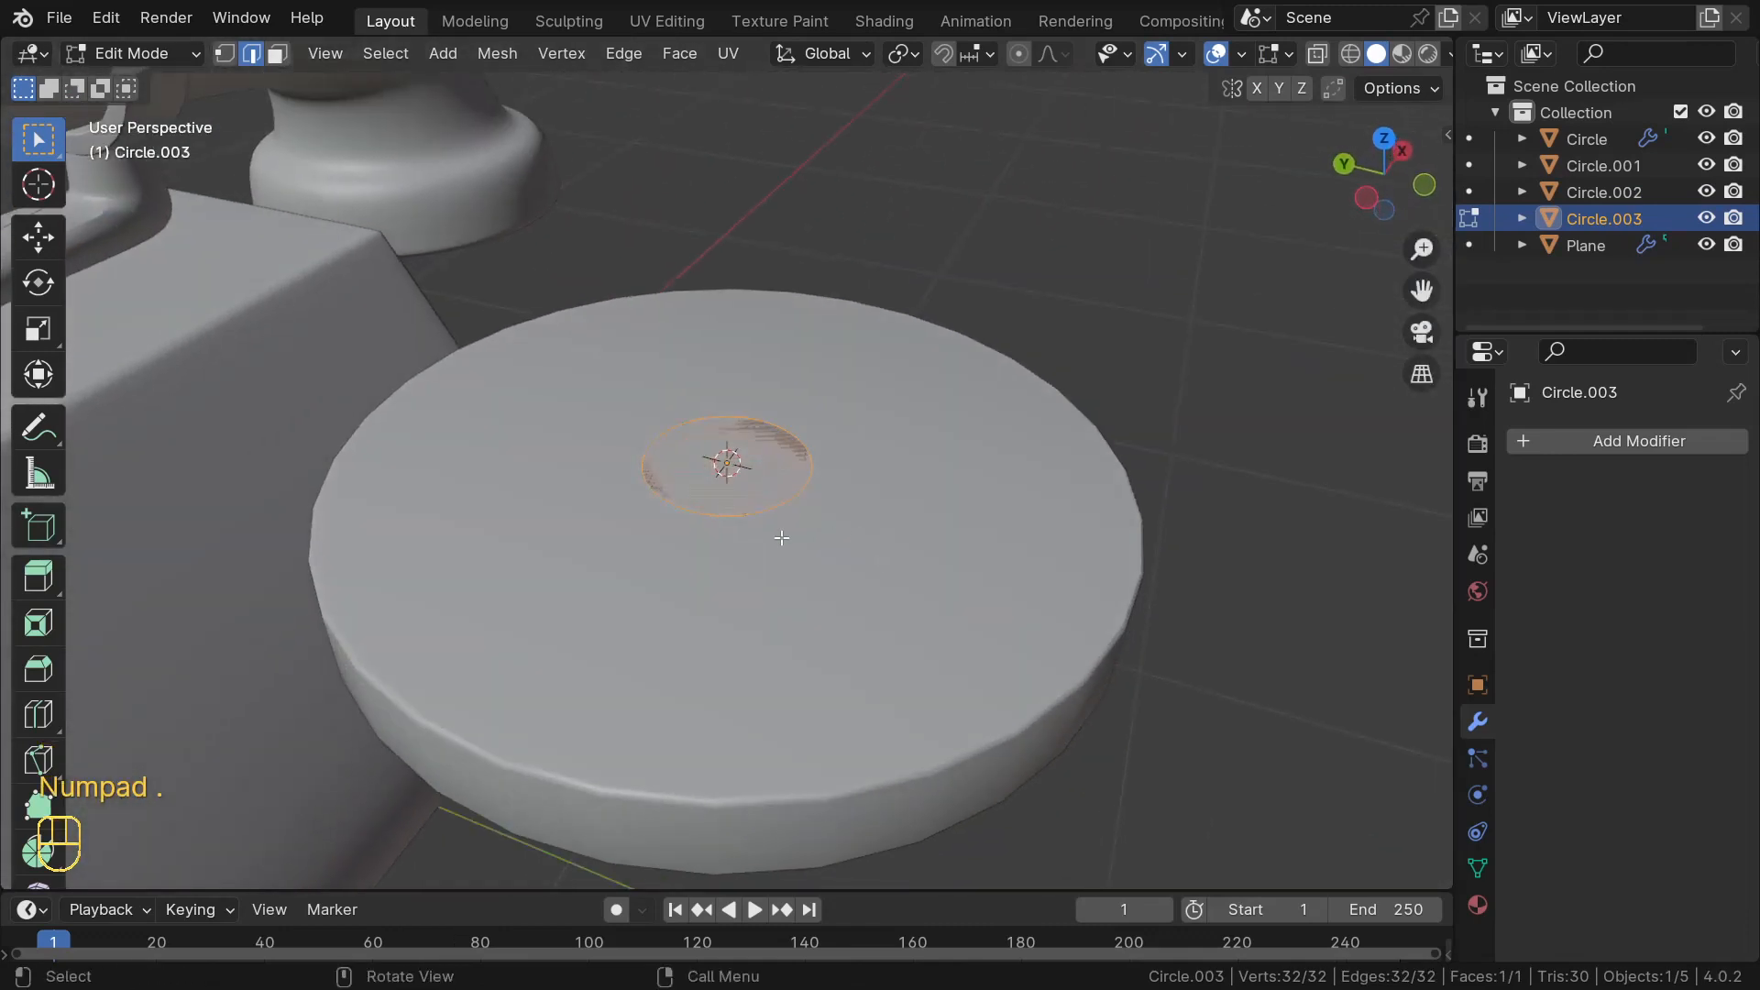
pyautogui.press('e')
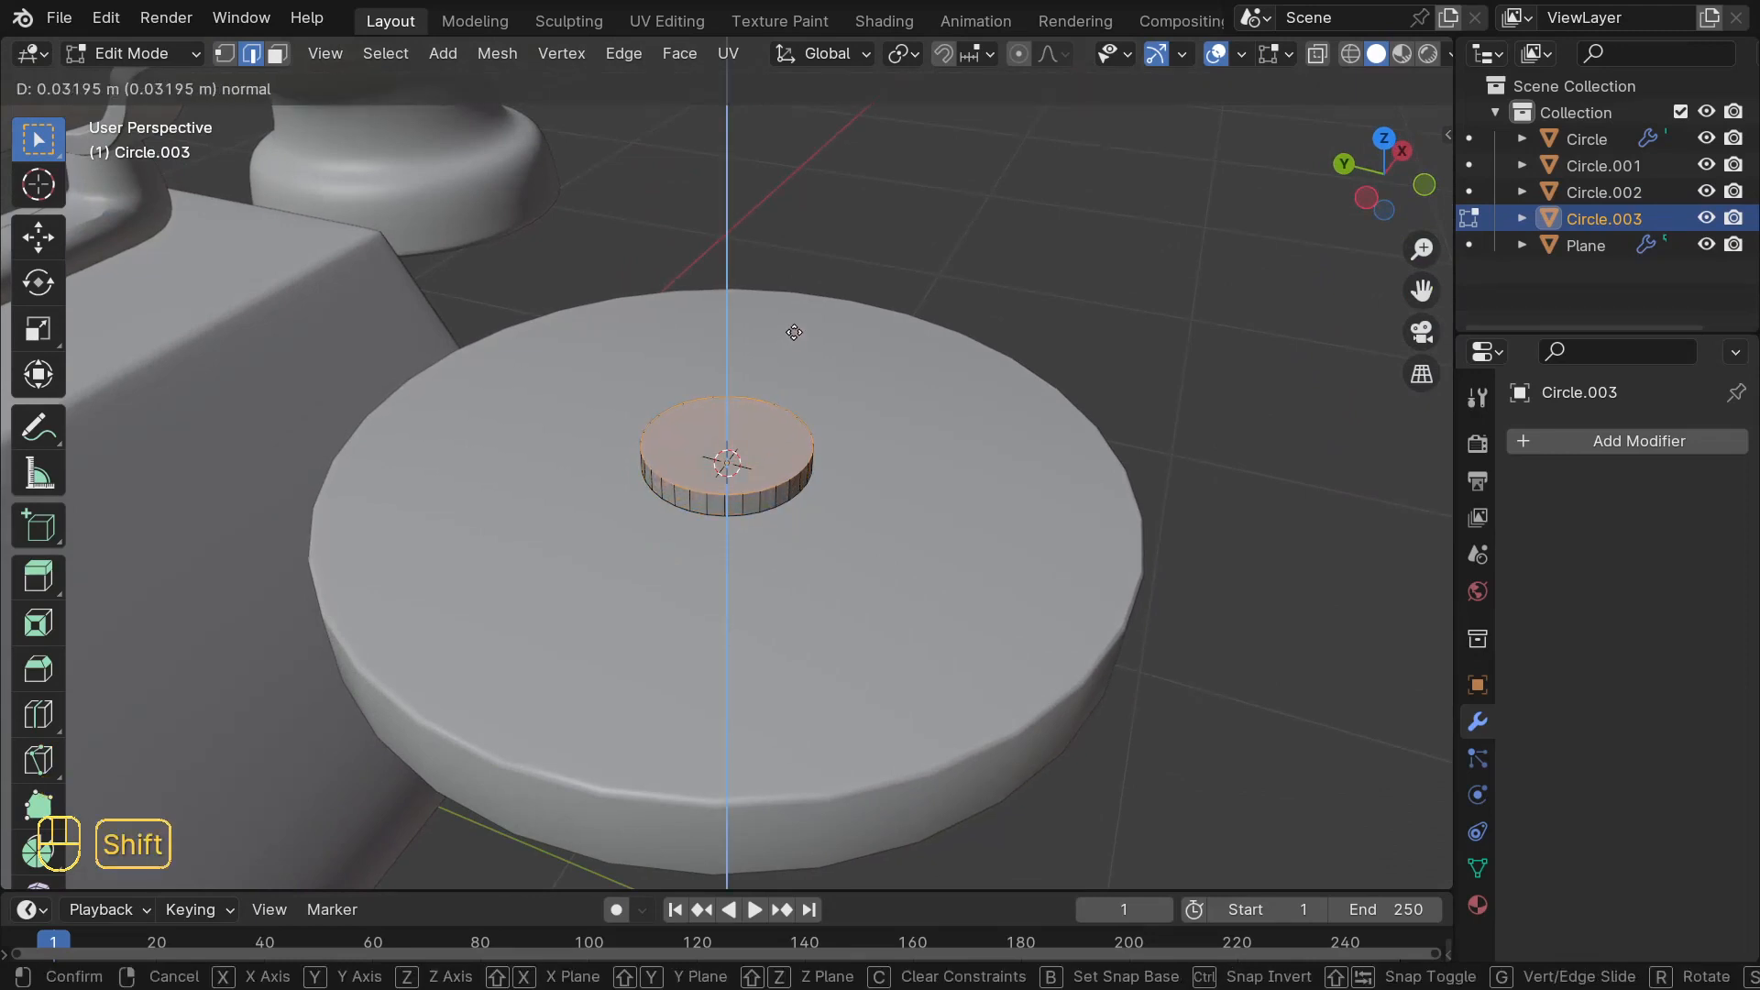
pyautogui.click(770, 499)
pyautogui.moveTo(771, 499); pyautogui.dragTo(779, 554, button='middle')
pyautogui.scroll(2, 735, 409)
pyautogui.moveTo(735, 409); pyautogui.dragTo(734, 382, button='middle')
pyautogui.moveTo(710, 451); pyautogui.dragTo(728, 453, button='middle')
# - Delete the small cylinder's top face and close its upper rim with Grid Fill
pyautogui.press('x')
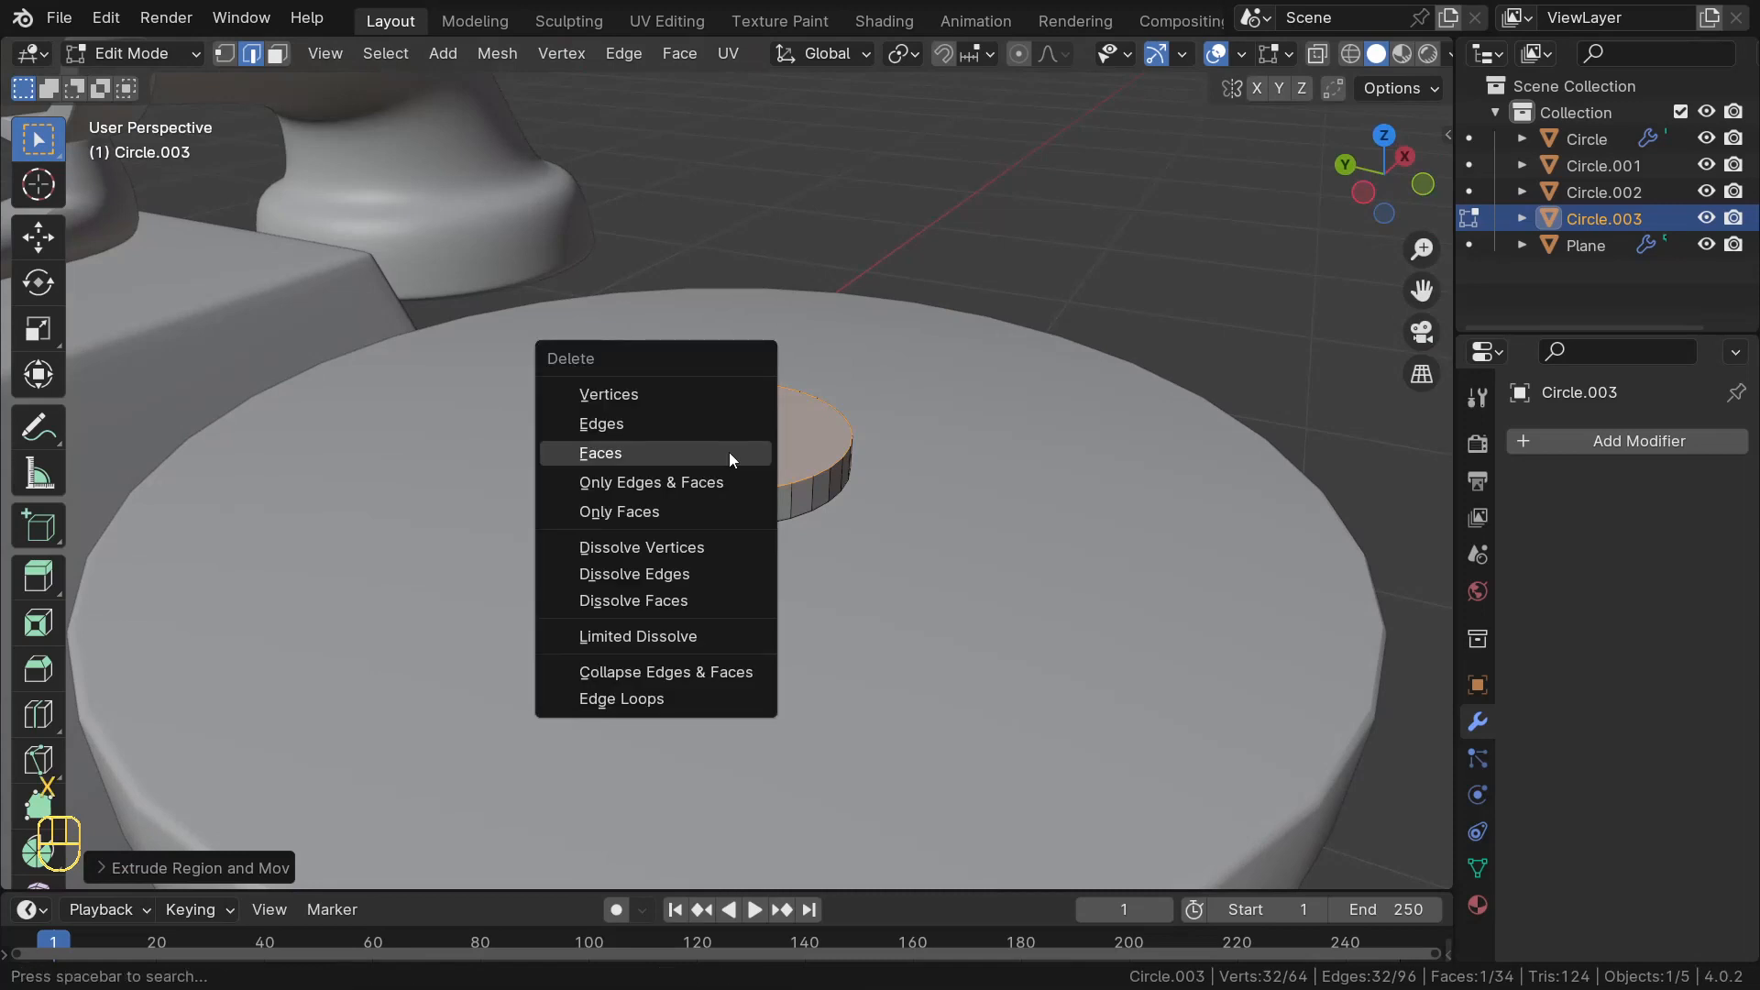
pyautogui.click(640, 453)
pyautogui.moveTo(640, 453); pyautogui.dragTo(651, 538, button='middle')
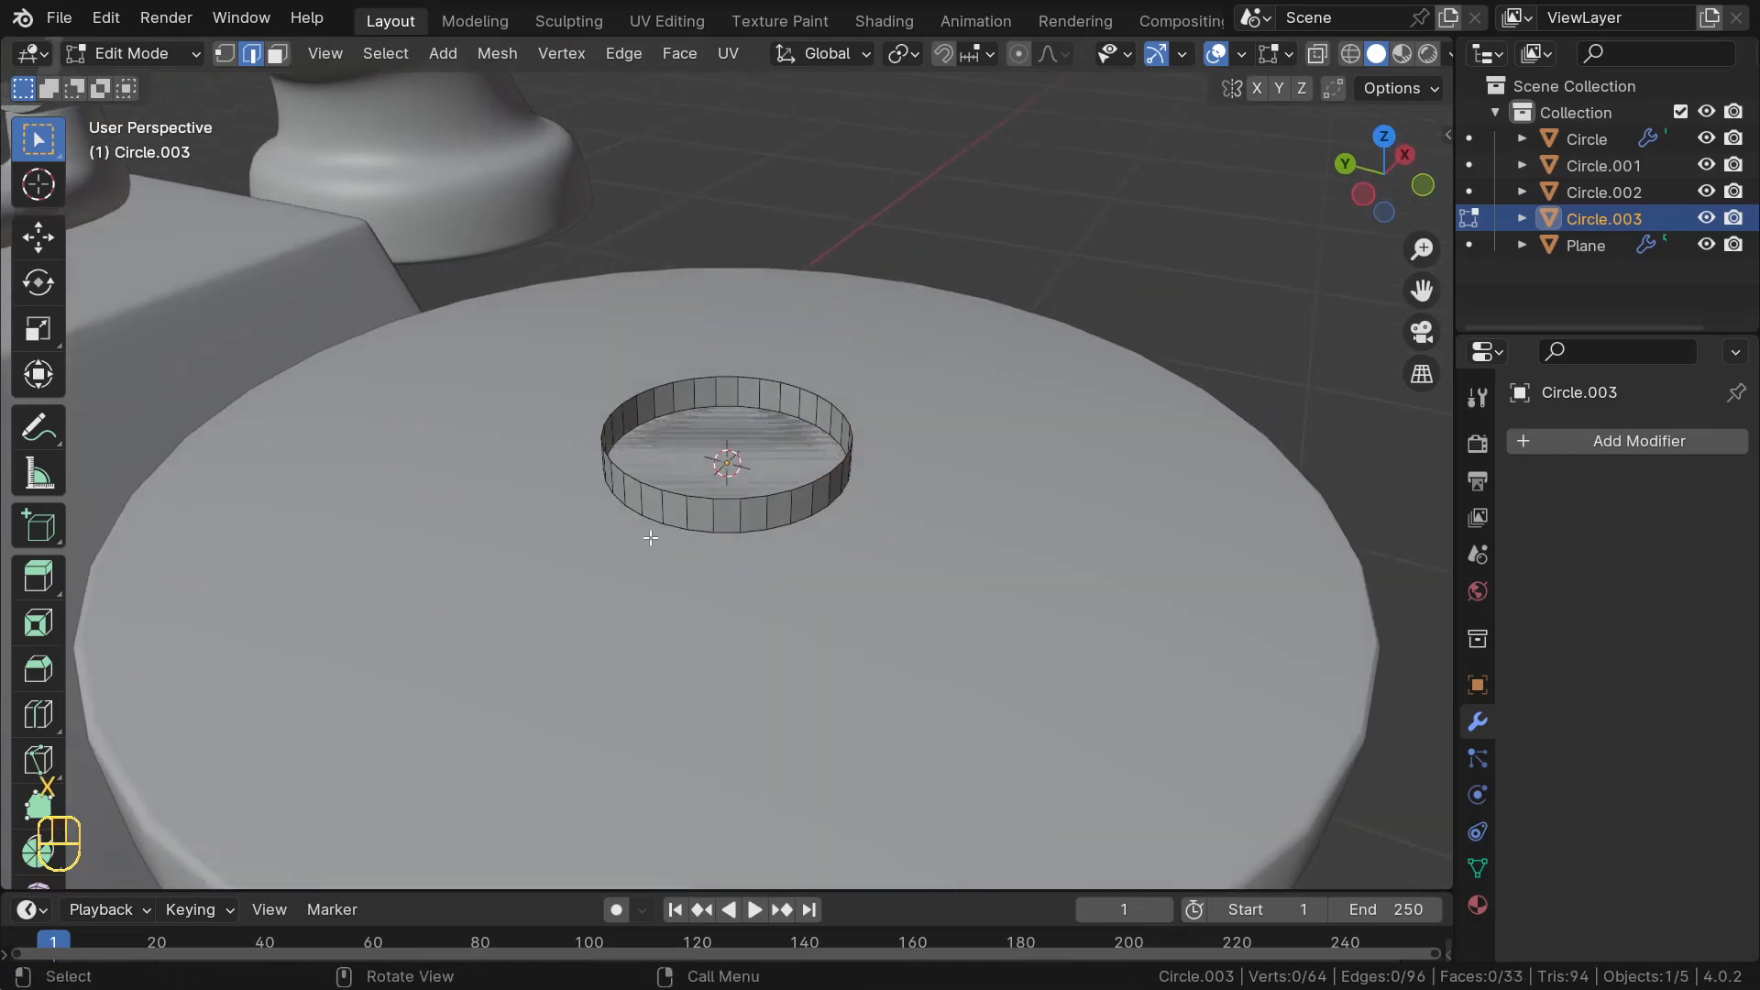
pyautogui.keyDown('alt'); pyautogui.click(674, 494); pyautogui.keyUp('alt')
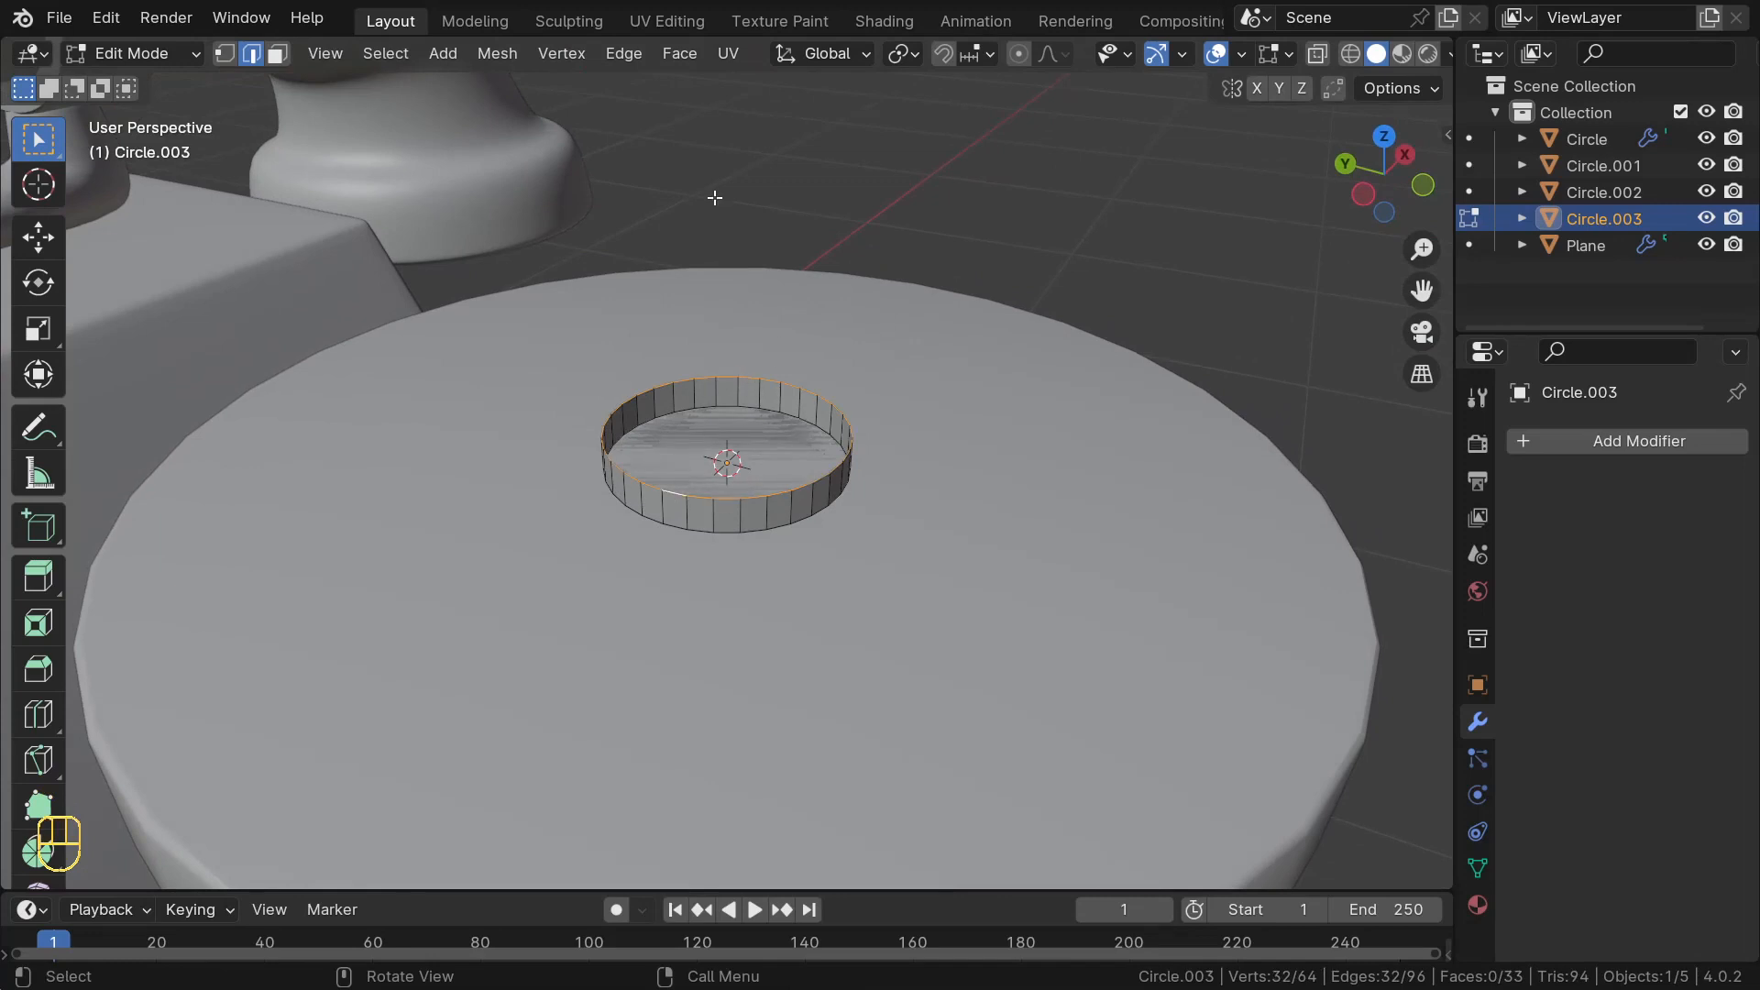
pyautogui.click(665, 55)
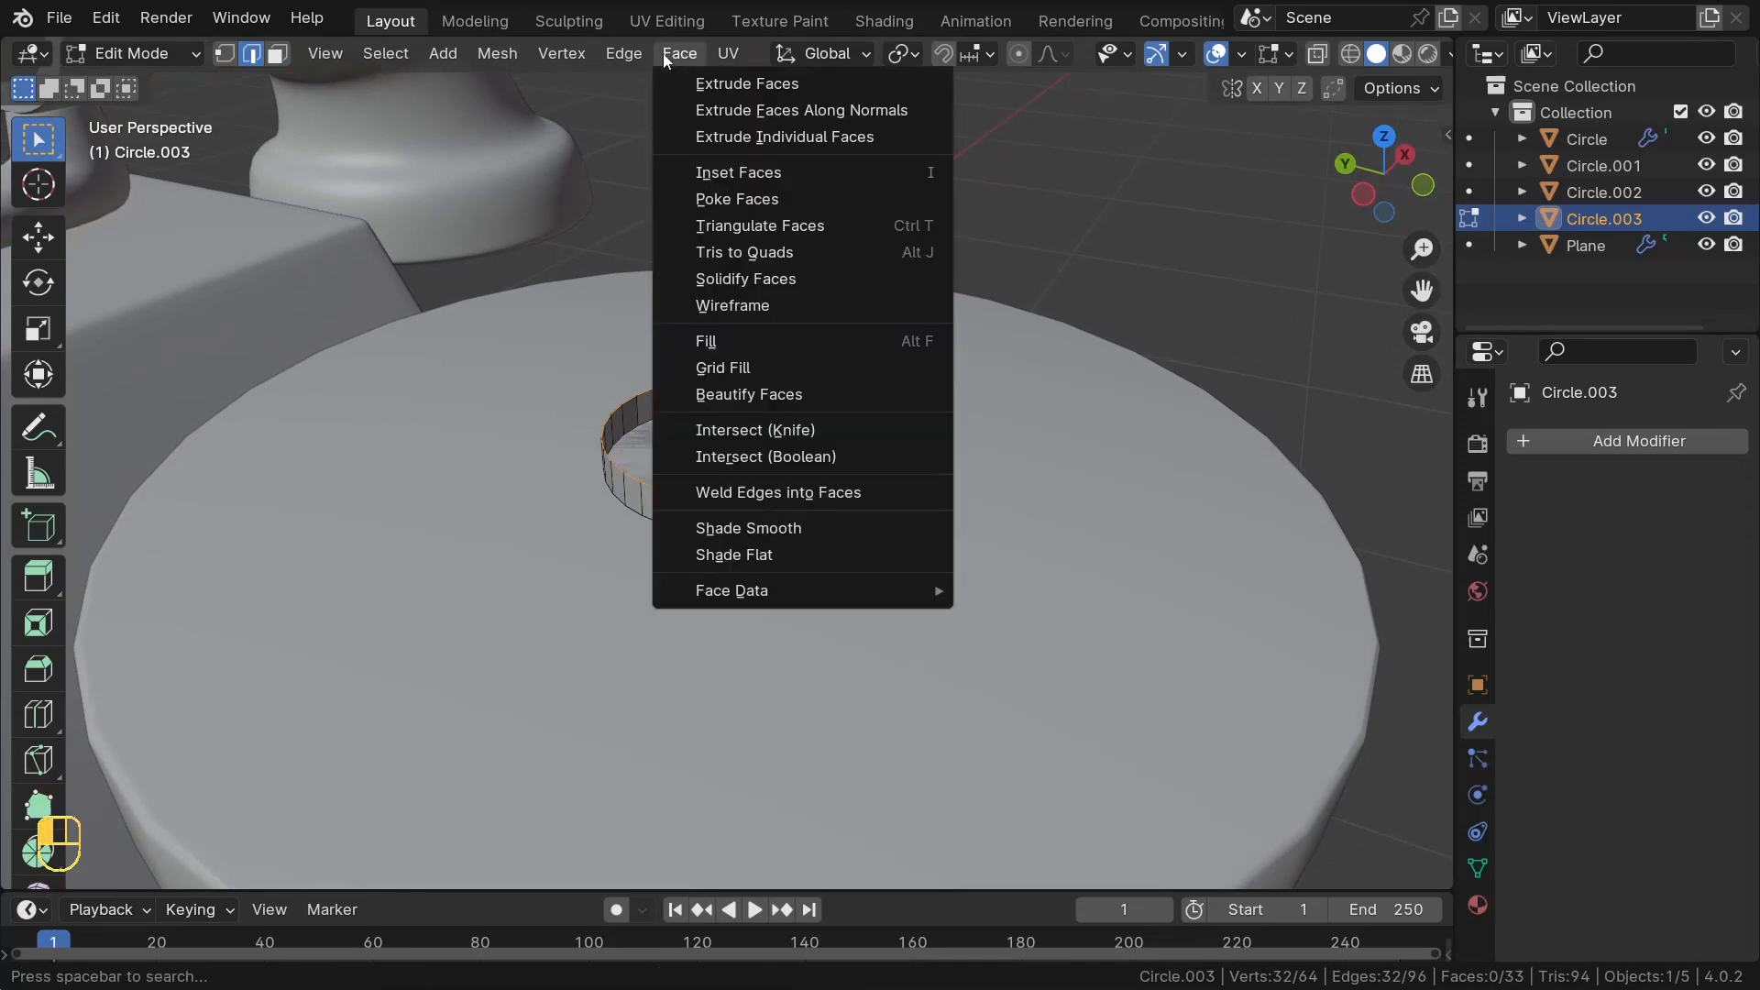
pyautogui.click(747, 368)
pyautogui.moveTo(718, 443); pyautogui.dragTo(734, 394, button='middle')
# - Raise the top centre vertex about 0.046 m along Z using proportional editing with a size of about 0.12 m
pyautogui.press('1')
pyautogui.click(720, 431)
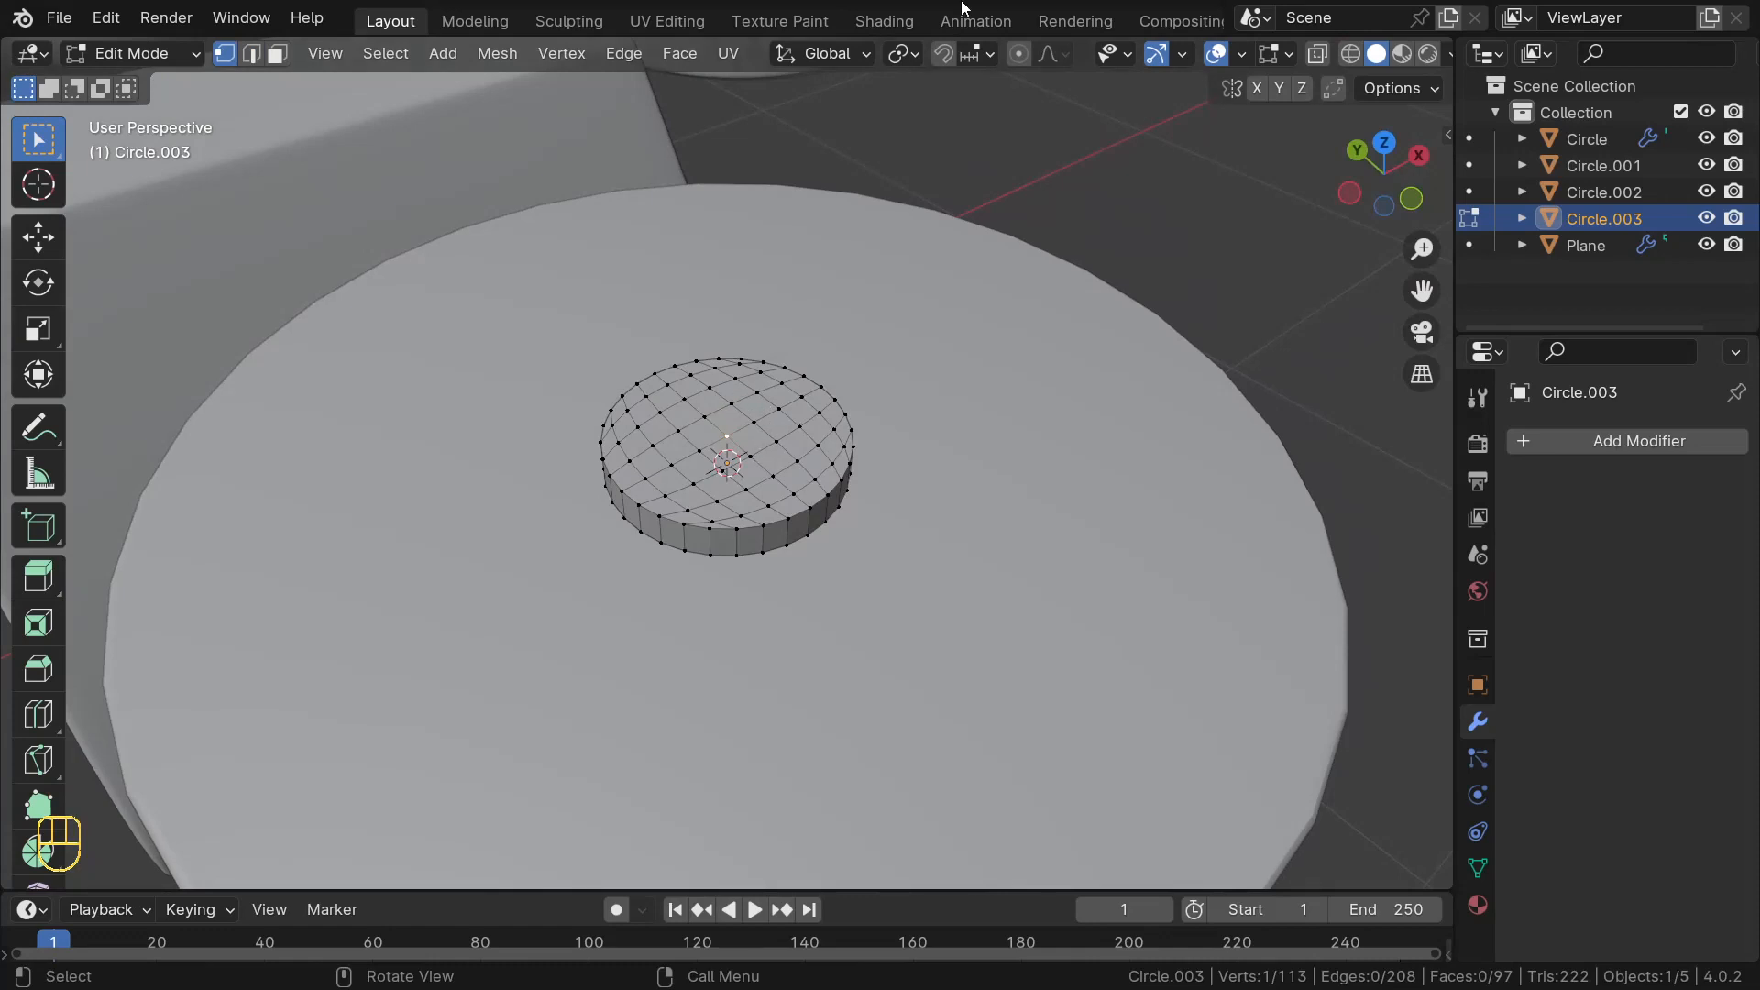
pyautogui.click(1017, 57)
pyautogui.press('g')
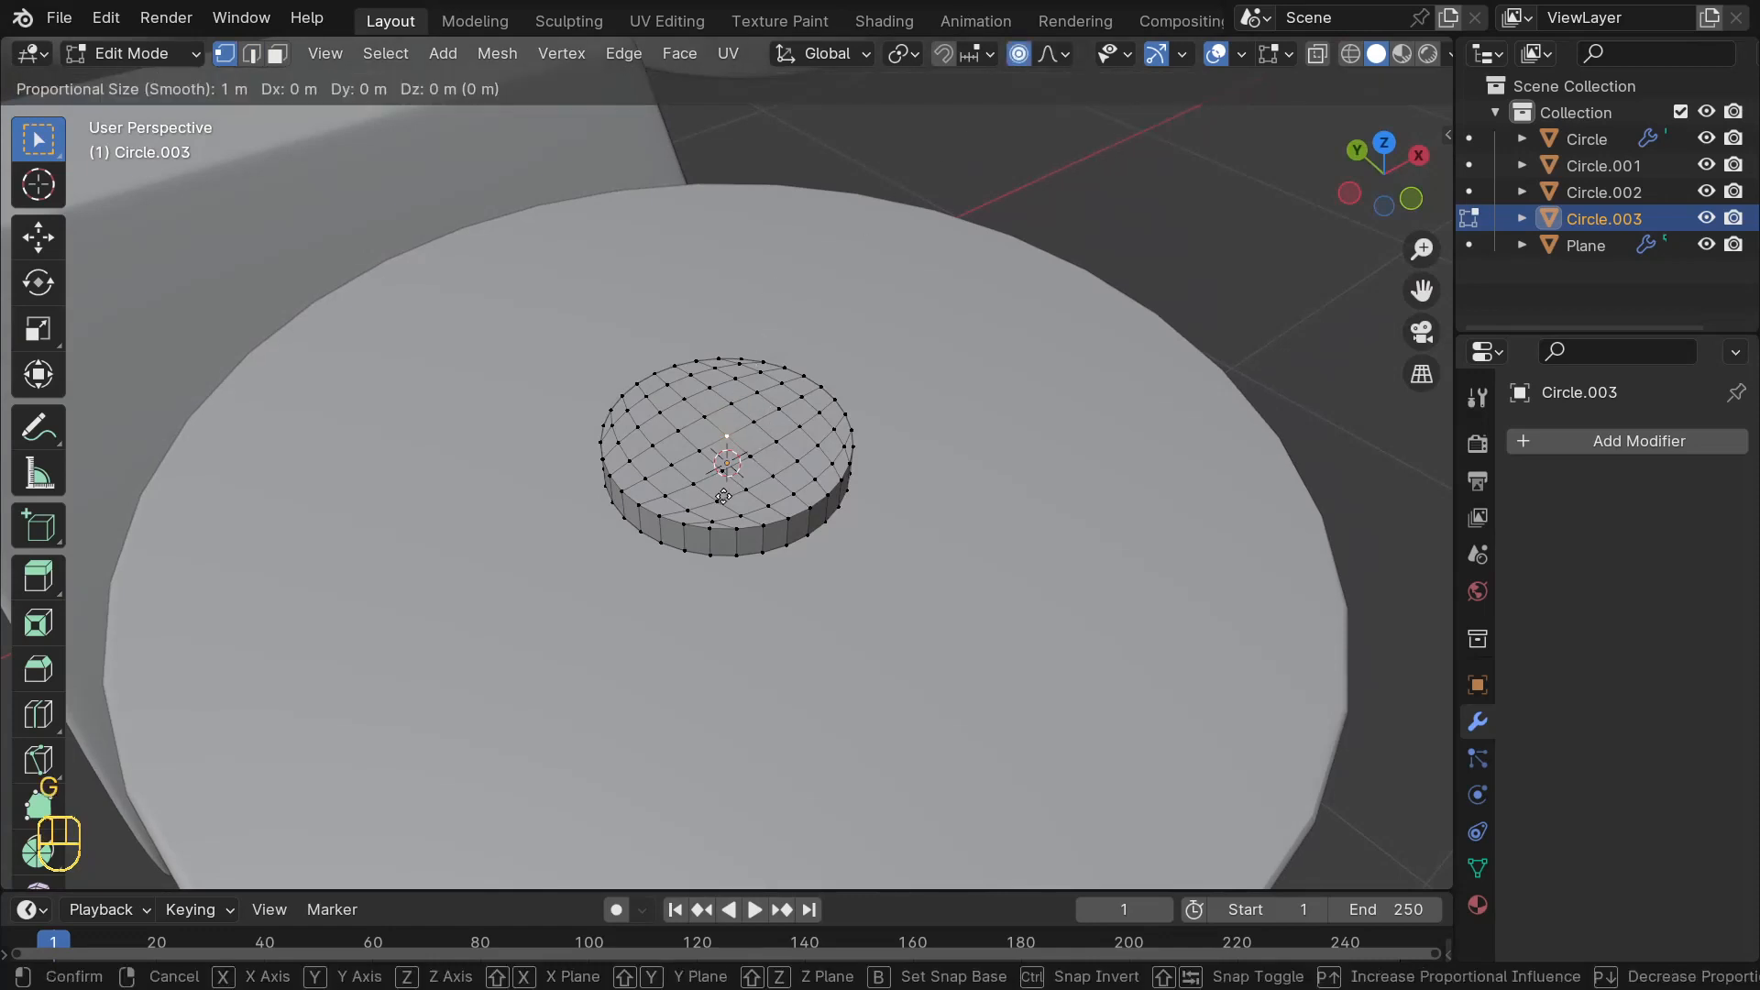
pyautogui.press('z')
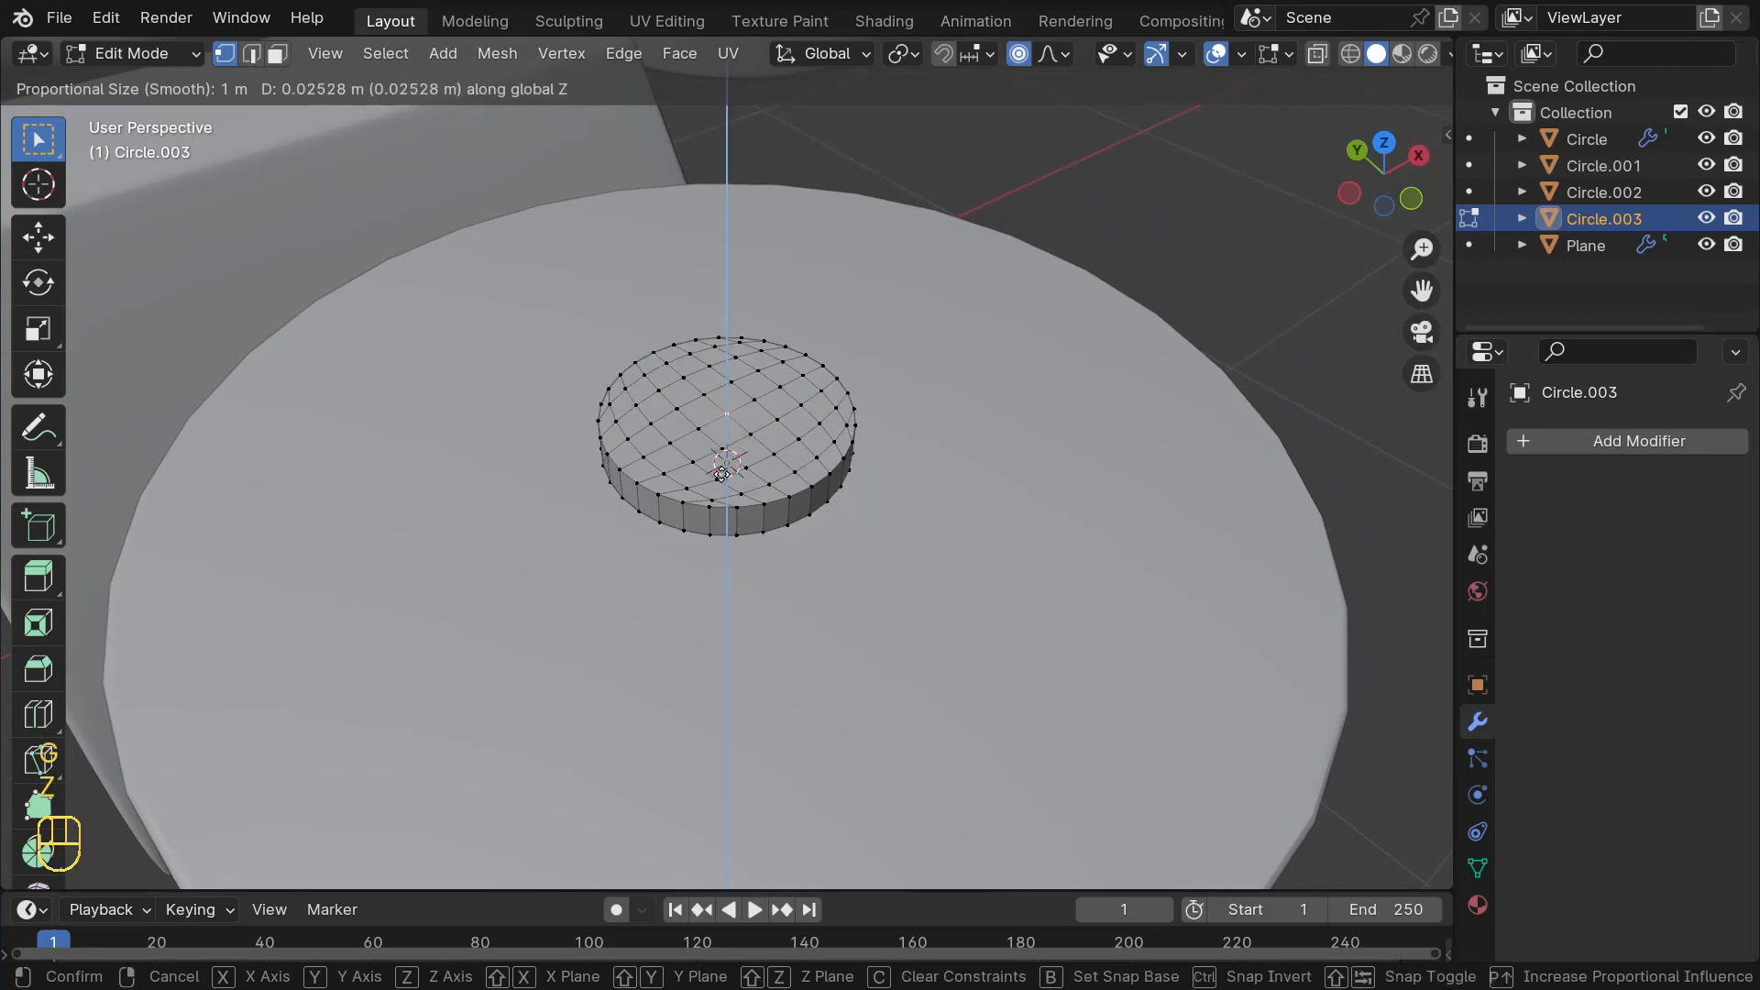
pyautogui.scroll(-1, 721, 474)
pyautogui.scroll(-20, 722, 474)
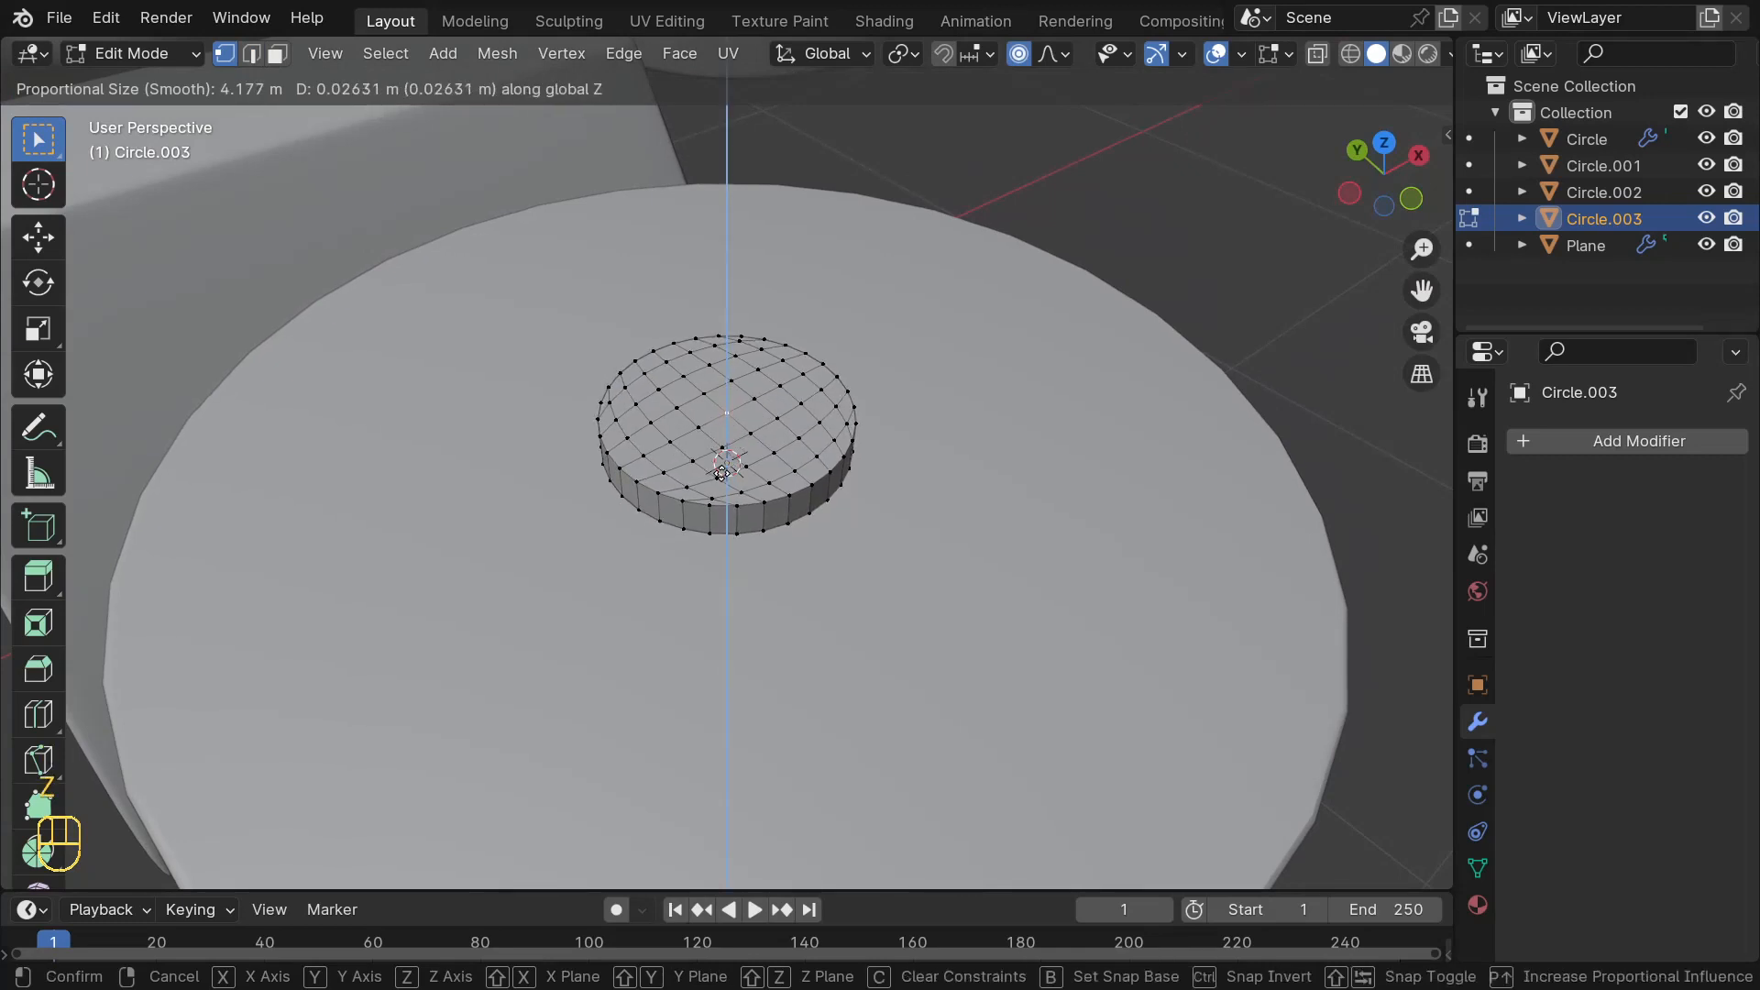
pyautogui.scroll(20, 722, 474)
pyautogui.scroll(20, 722, 474)
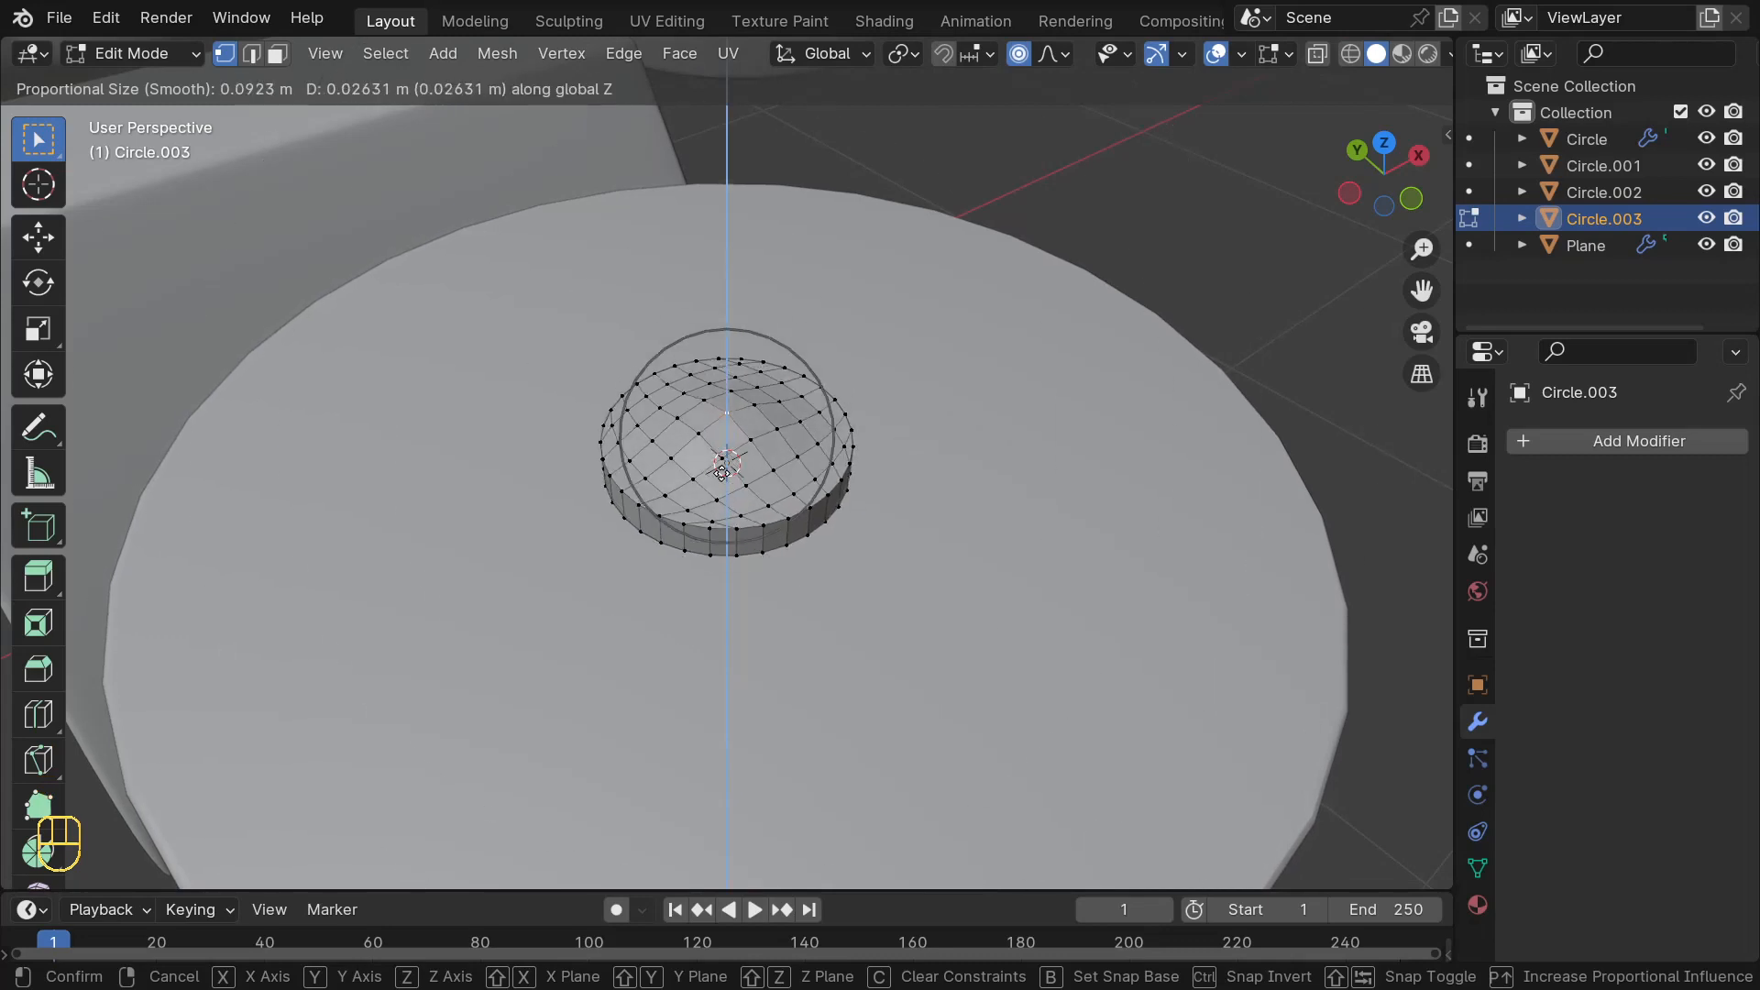
pyautogui.scroll(-4, 721, 474)
pyautogui.scroll(1, 723, 469)
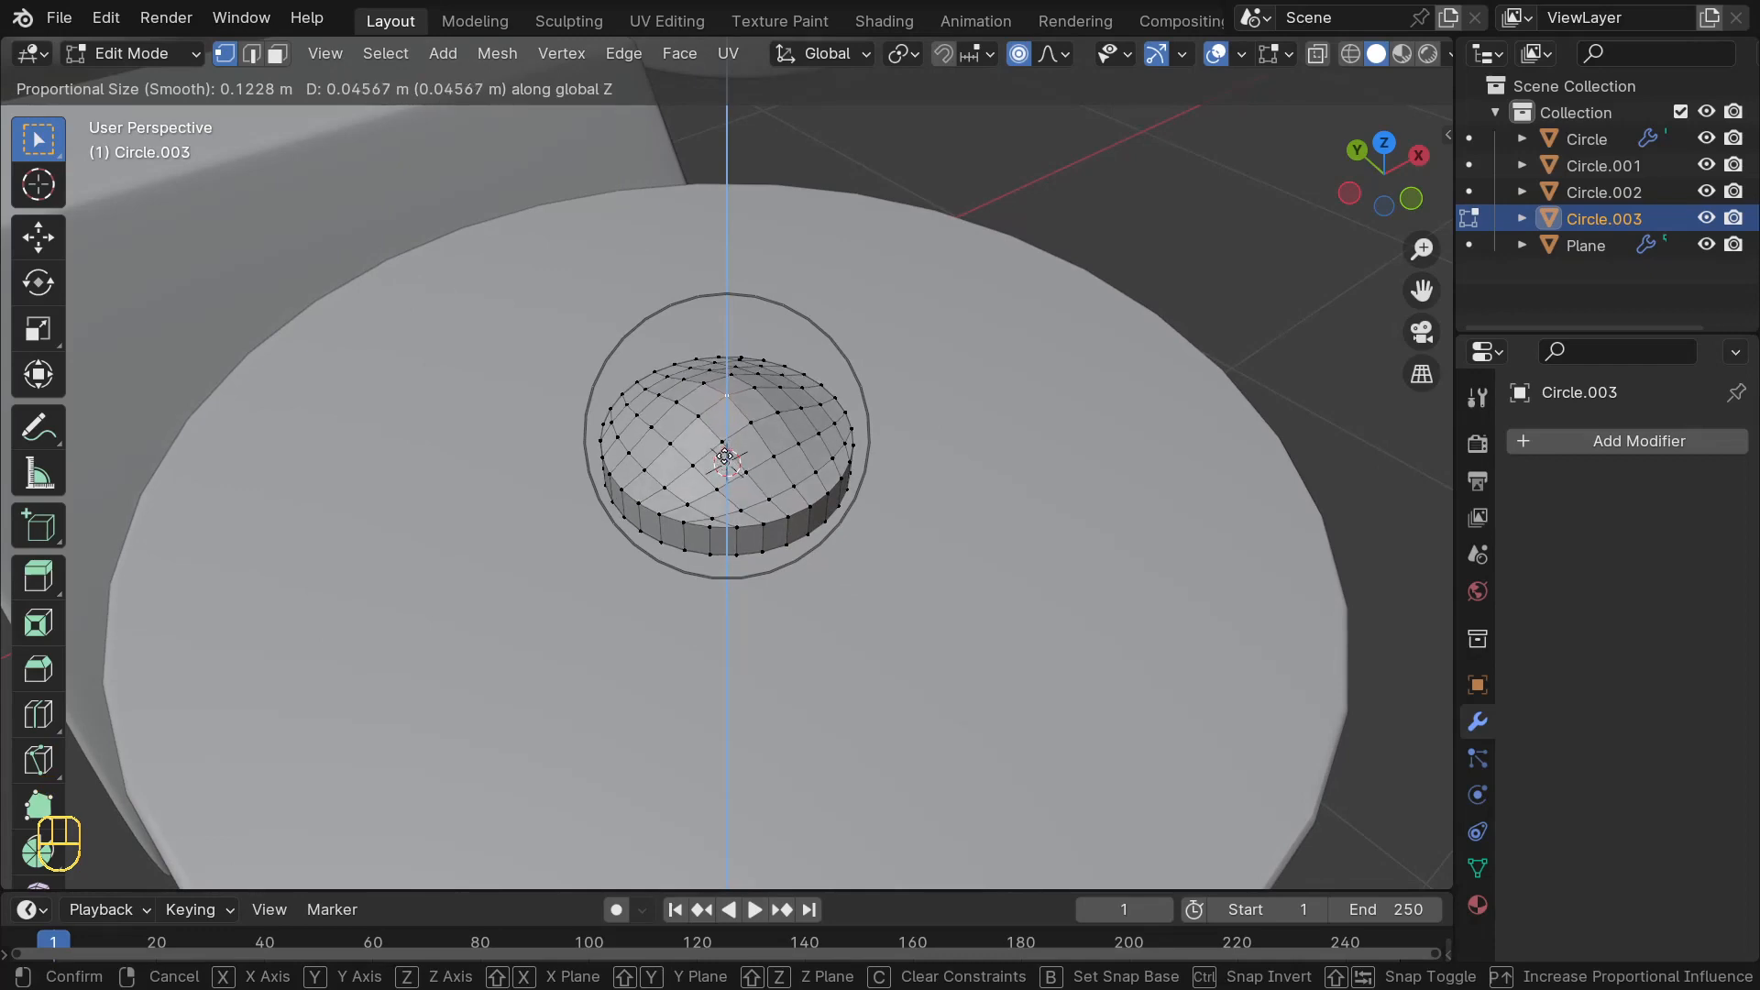
pyautogui.click(724, 457)
# - Apply Shade Smooth to the domed button in Object Mode and give it a level 2 Subdivision Surface modifier
pyautogui.moveTo(724, 456)
pyautogui.mouseDown(button='middle')
pyautogui.moveTo(789, 338)
pyautogui.moveTo(802, 375)
pyautogui.moveTo(758, 429)
pyautogui.moveTo(603, 409)
pyautogui.moveTo(816, 449)
pyautogui.moveTo(886, 416)
pyautogui.moveTo(711, 400)
pyautogui.moveTo(772, 442)
pyautogui.moveTo(728, 501)
pyautogui.moveTo(707, 428)
pyautogui.moveTo(726, 426)
pyautogui.moveTo(644, 442)
pyautogui.moveTo(698, 456)
pyautogui.mouseUp(button='middle')
pyautogui.press('Tab')
pyautogui.rightClick(700, 429)
pyautogui.click(688, 424)
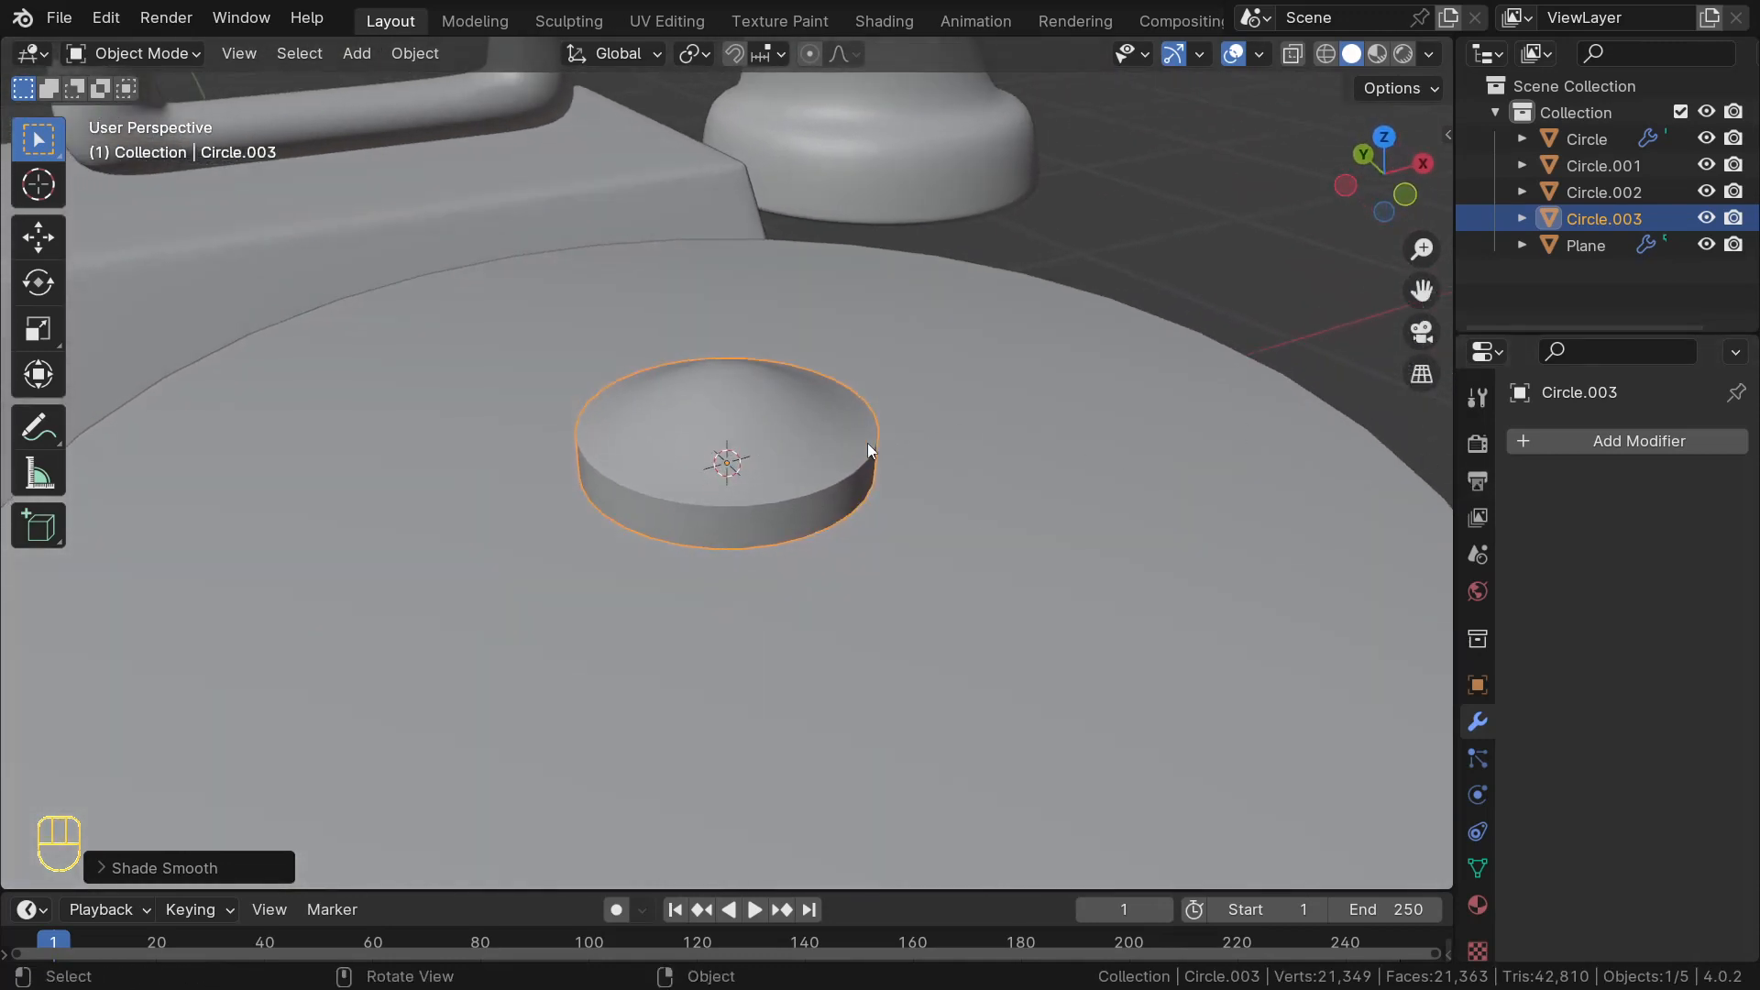
pyautogui.moveTo(835, 414); pyautogui.dragTo(718, 396, button='middle')
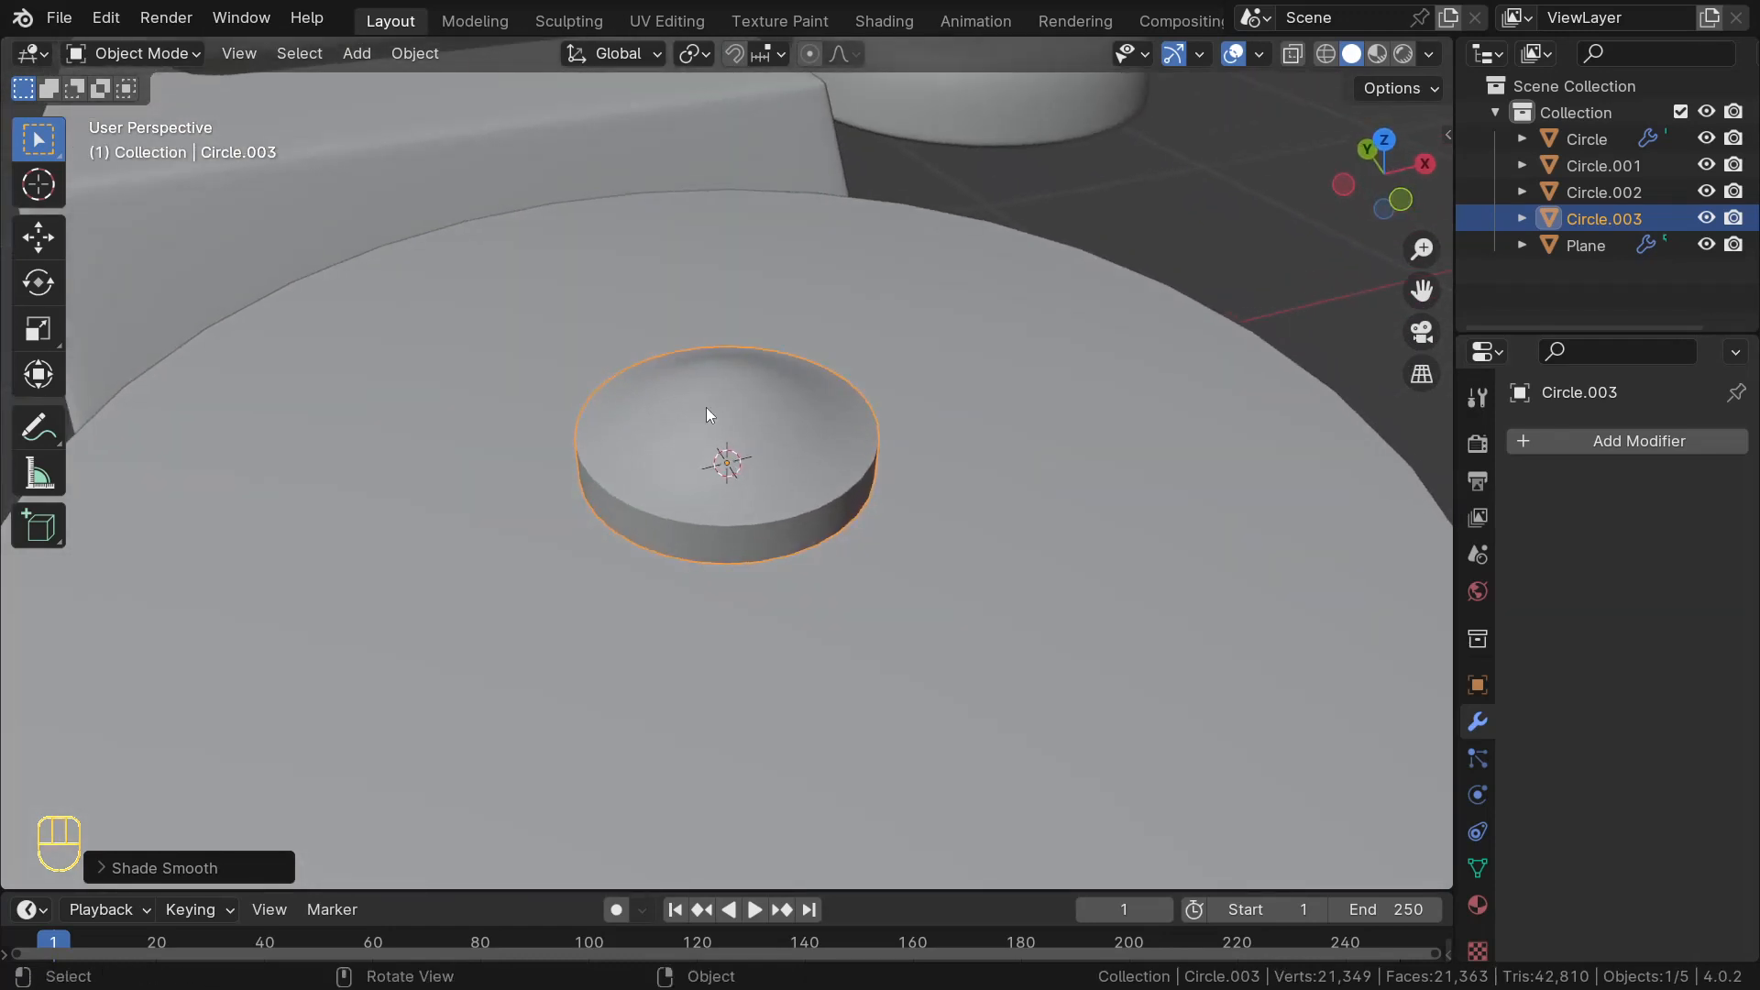
pyautogui.hotkey('ctrl', '2')
pyautogui.moveTo(711, 414); pyautogui.dragTo(752, 493, button='middle')
# - Add a horizontal loop cut around the button's side wall in Edit Mode, slid slightly towards the base
pyautogui.press('Tab')
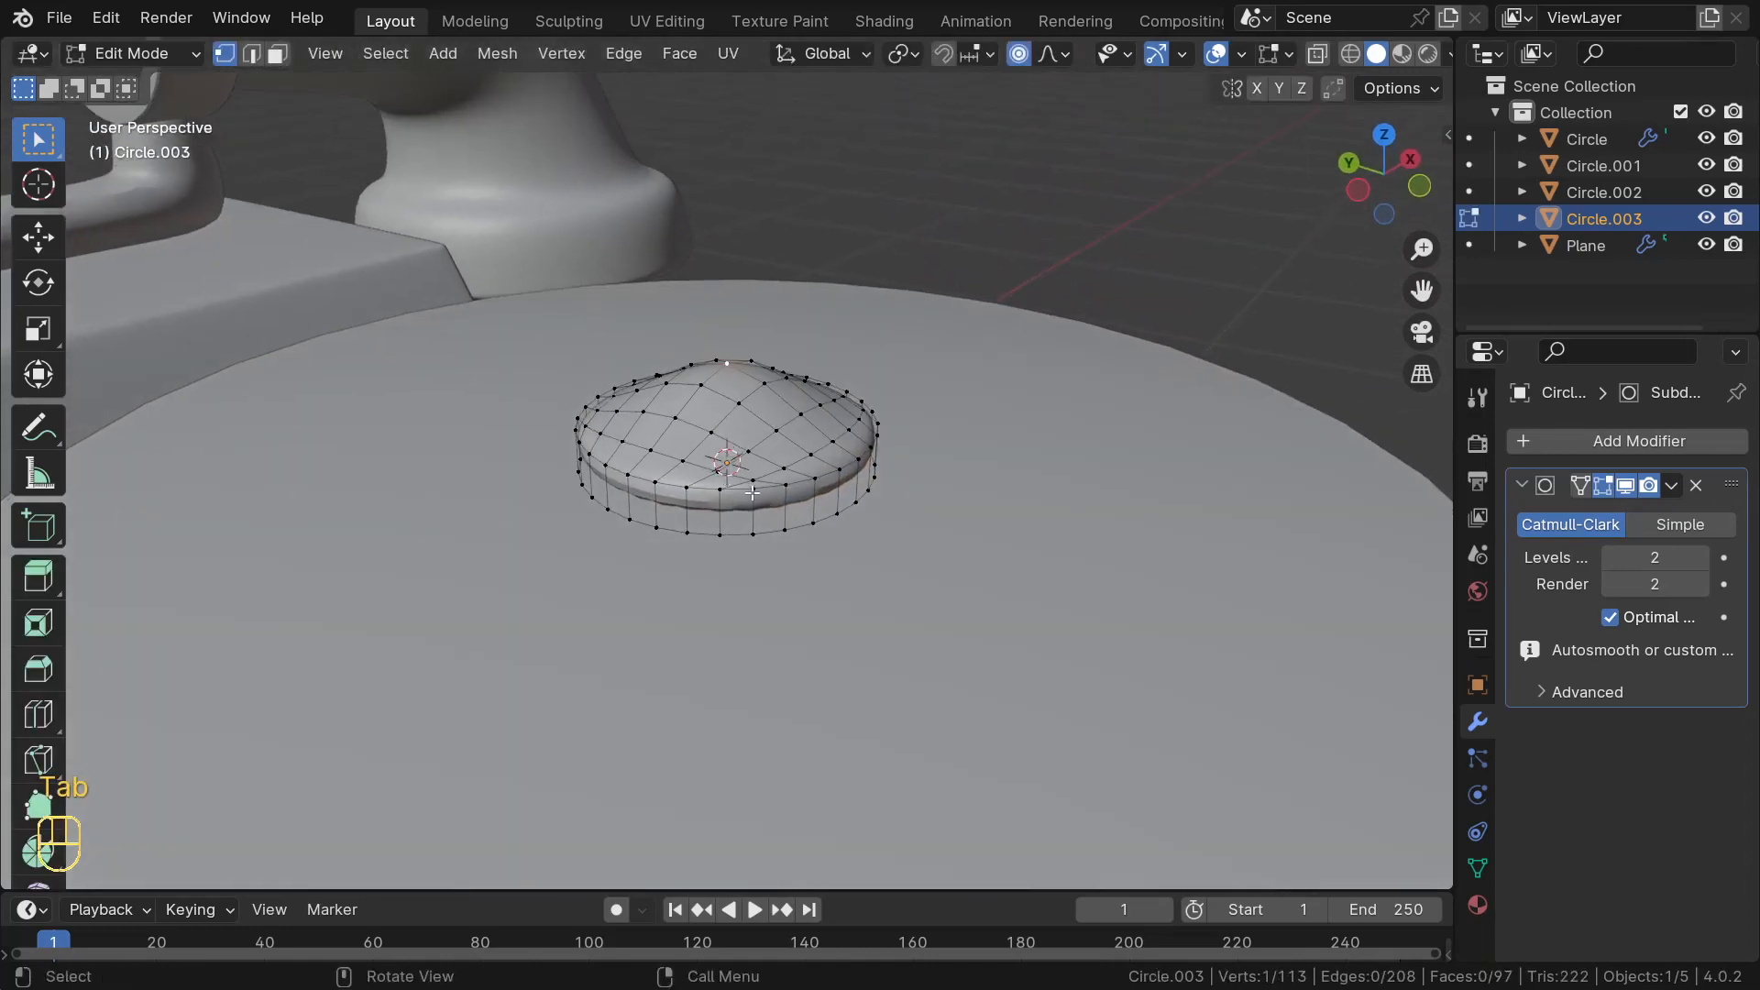
pyautogui.click(751, 515)
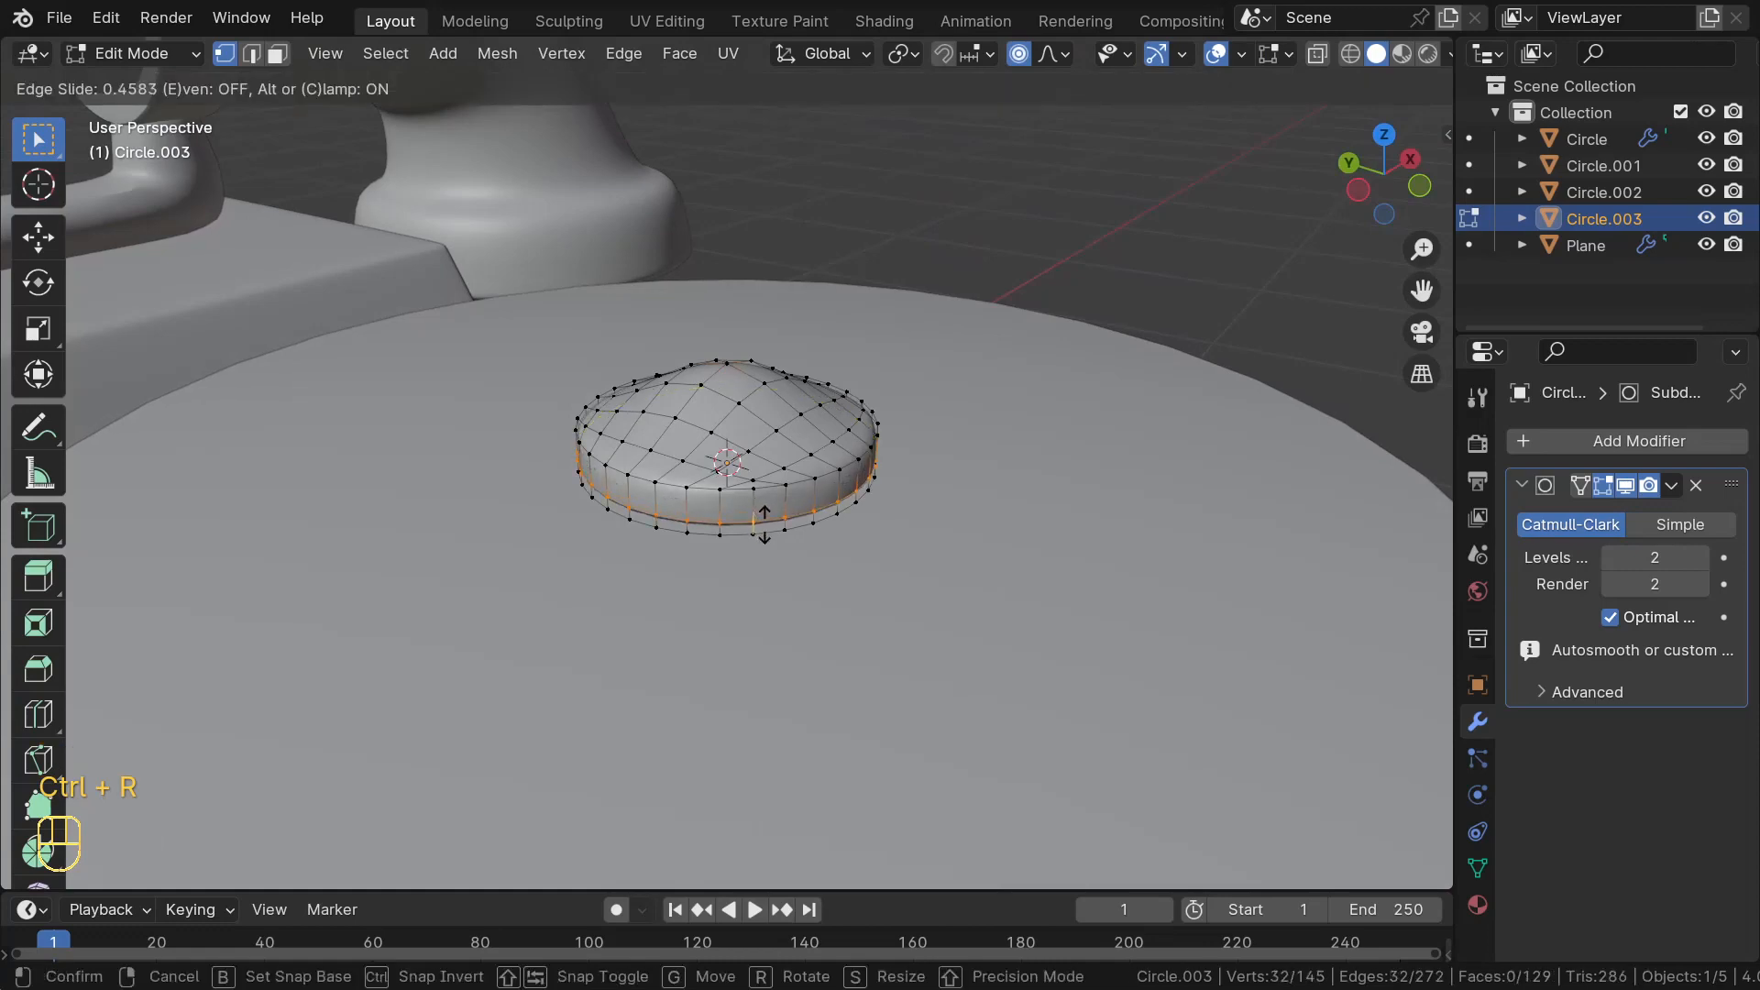
pyautogui.click(764, 522)
pyautogui.moveTo(764, 523); pyautogui.dragTo(838, 521, button='middle')
pyautogui.scroll(5, 794, 561)
# - Return to Object Mode and reapply Shade Smooth to the button
pyautogui.press('Tab')
pyautogui.scroll(-4, 772, 473)
pyautogui.rightClick(743, 506)
pyautogui.click(738, 504)
pyautogui.scroll(-3, 737, 504)
pyautogui.scroll(5, 702, 524)
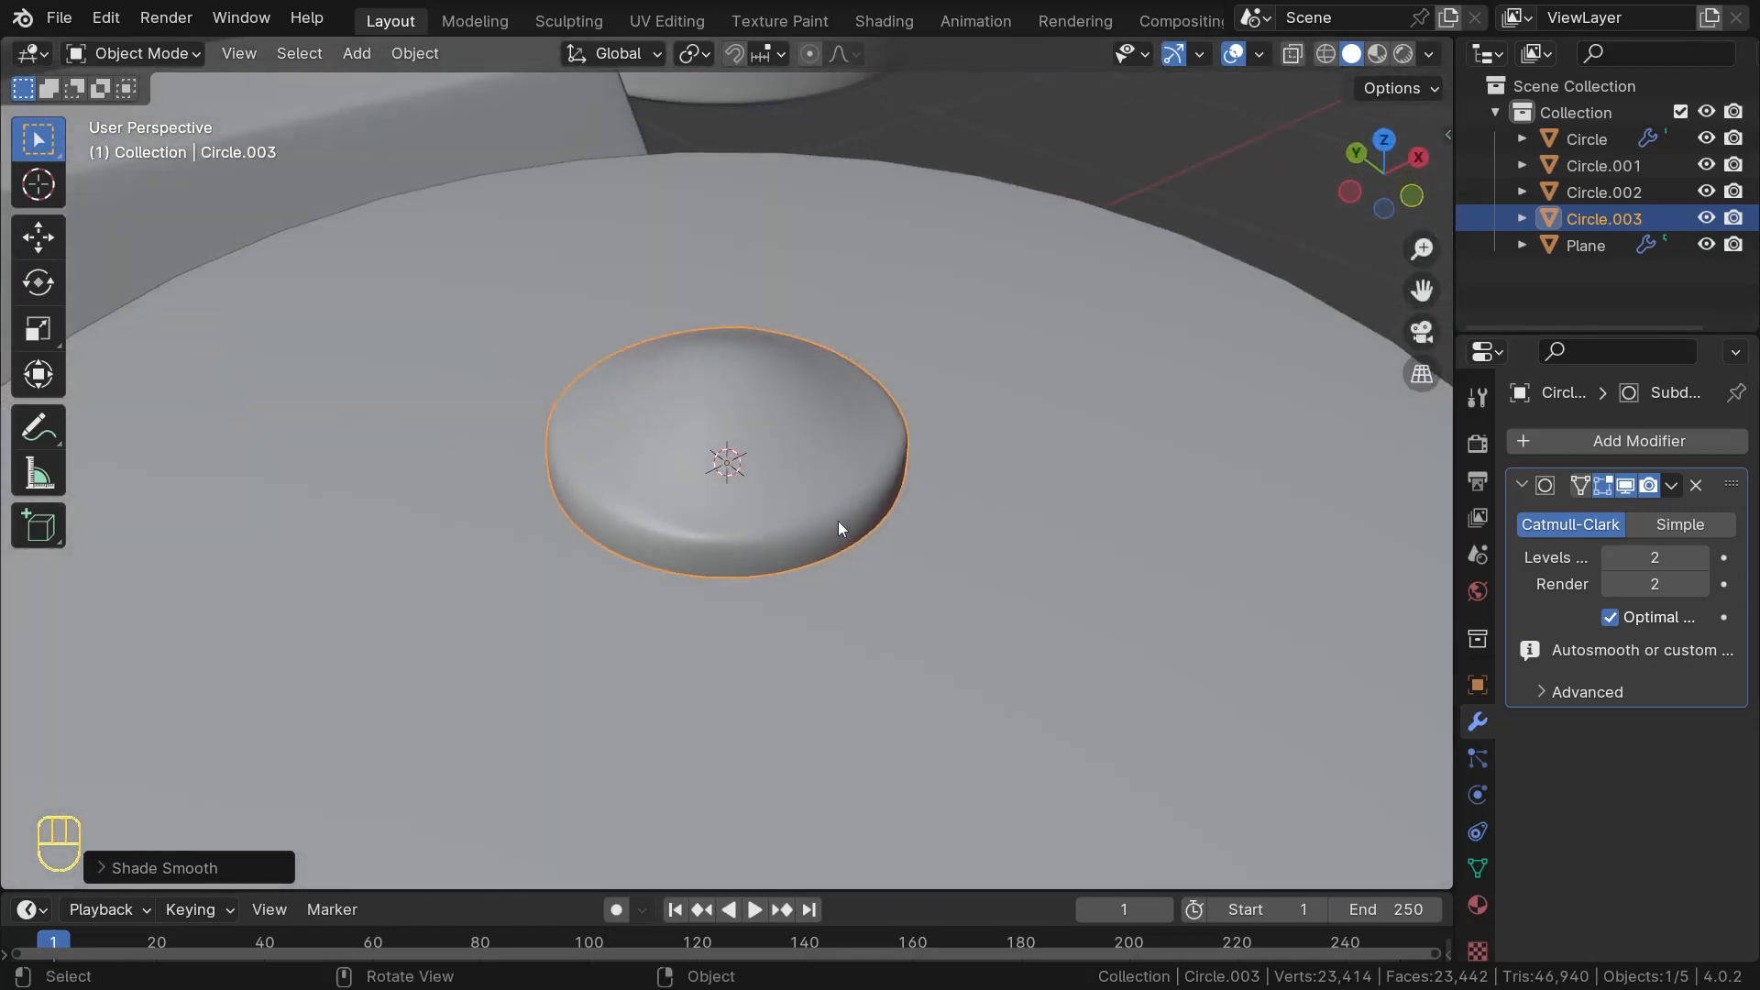
# - In top view, move the button about 0.23 m along X and 0.24 m along Y, and scale it to about 0.77
pyautogui.press('KP_7')
pyautogui.scroll(-6, 778, 387)
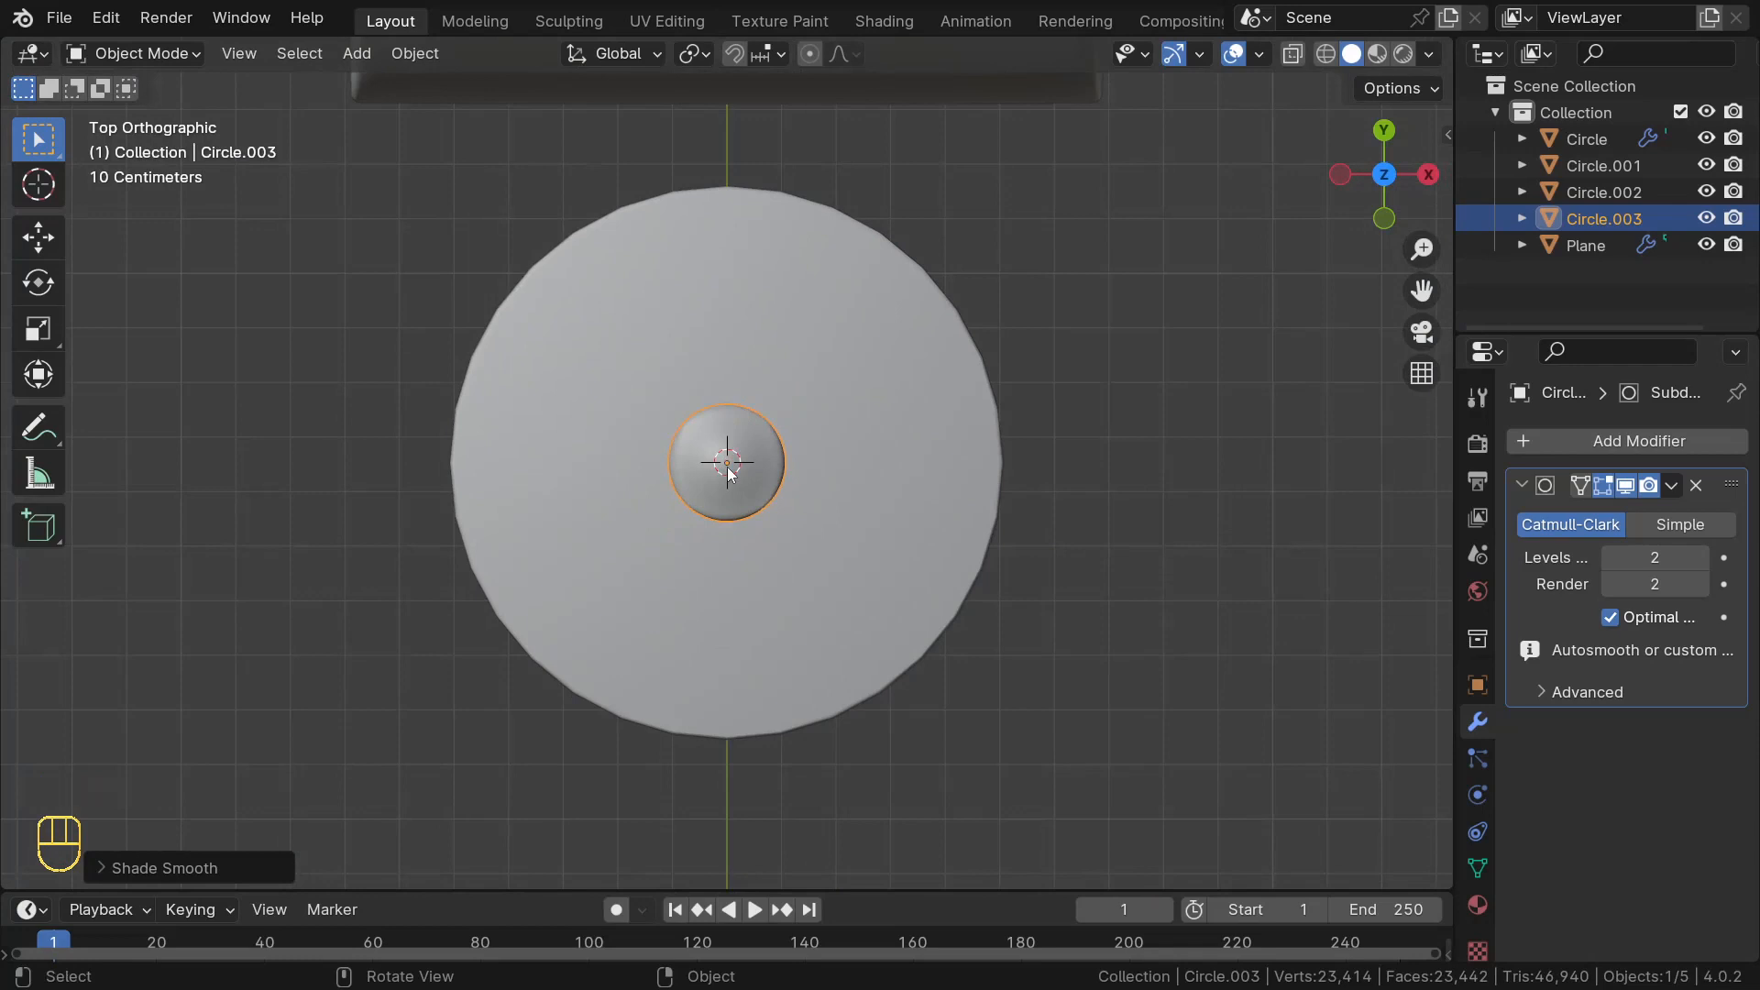
pyautogui.press('g')
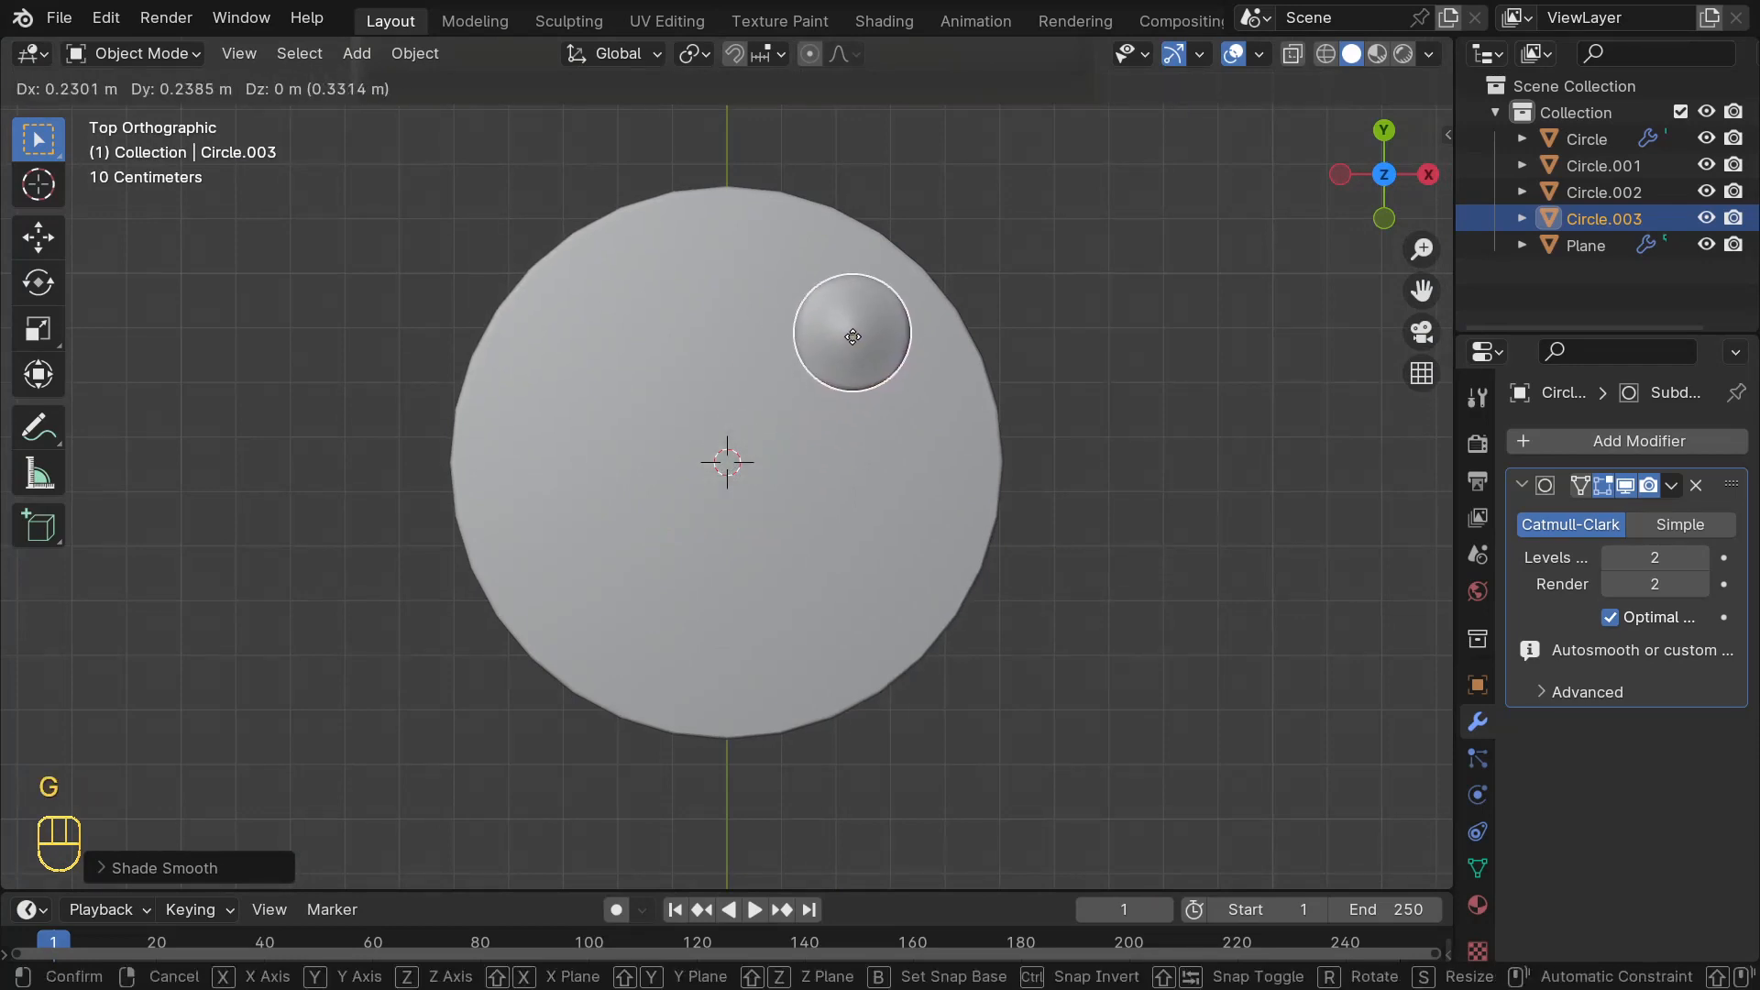
pyautogui.click(853, 335)
pyautogui.press('s')
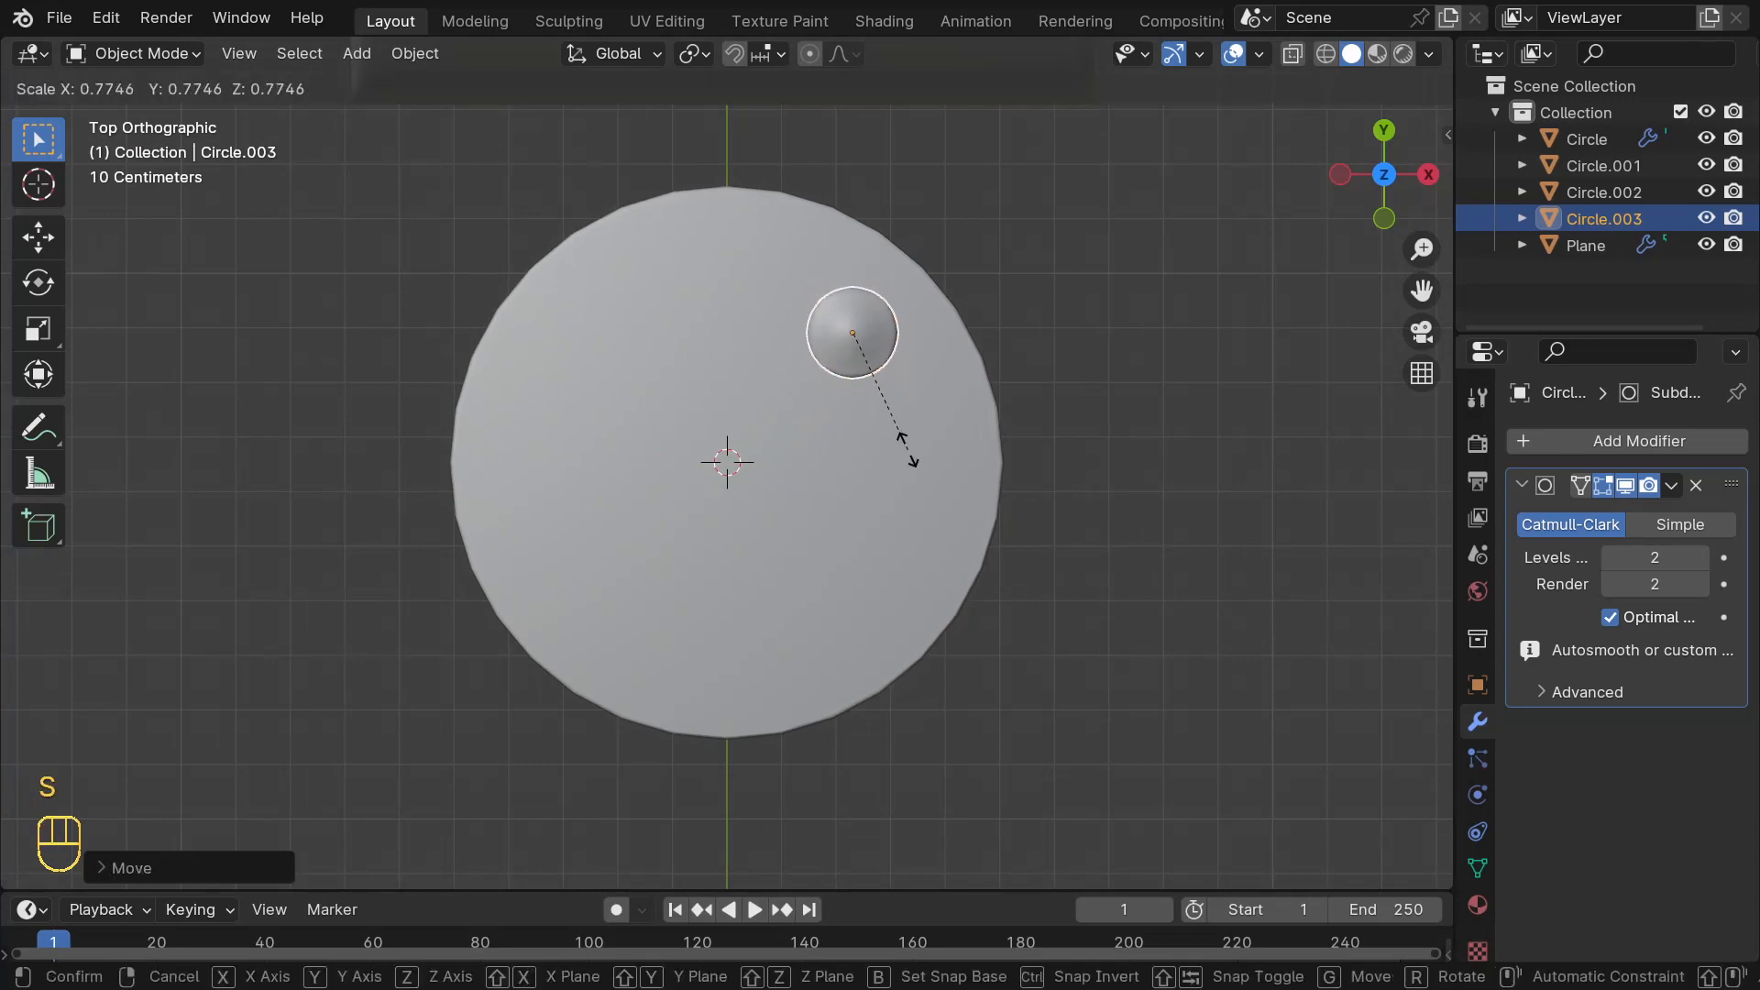
pyautogui.click(904, 446)
pyautogui.moveTo(869, 359); pyautogui.dragTo(625, 364, button='middle')
# - In front view, lower the button about 0.003 m along Z to seat it on the disc
pyautogui.press('KP_1')
pyautogui.scroll(4, 744, 310)
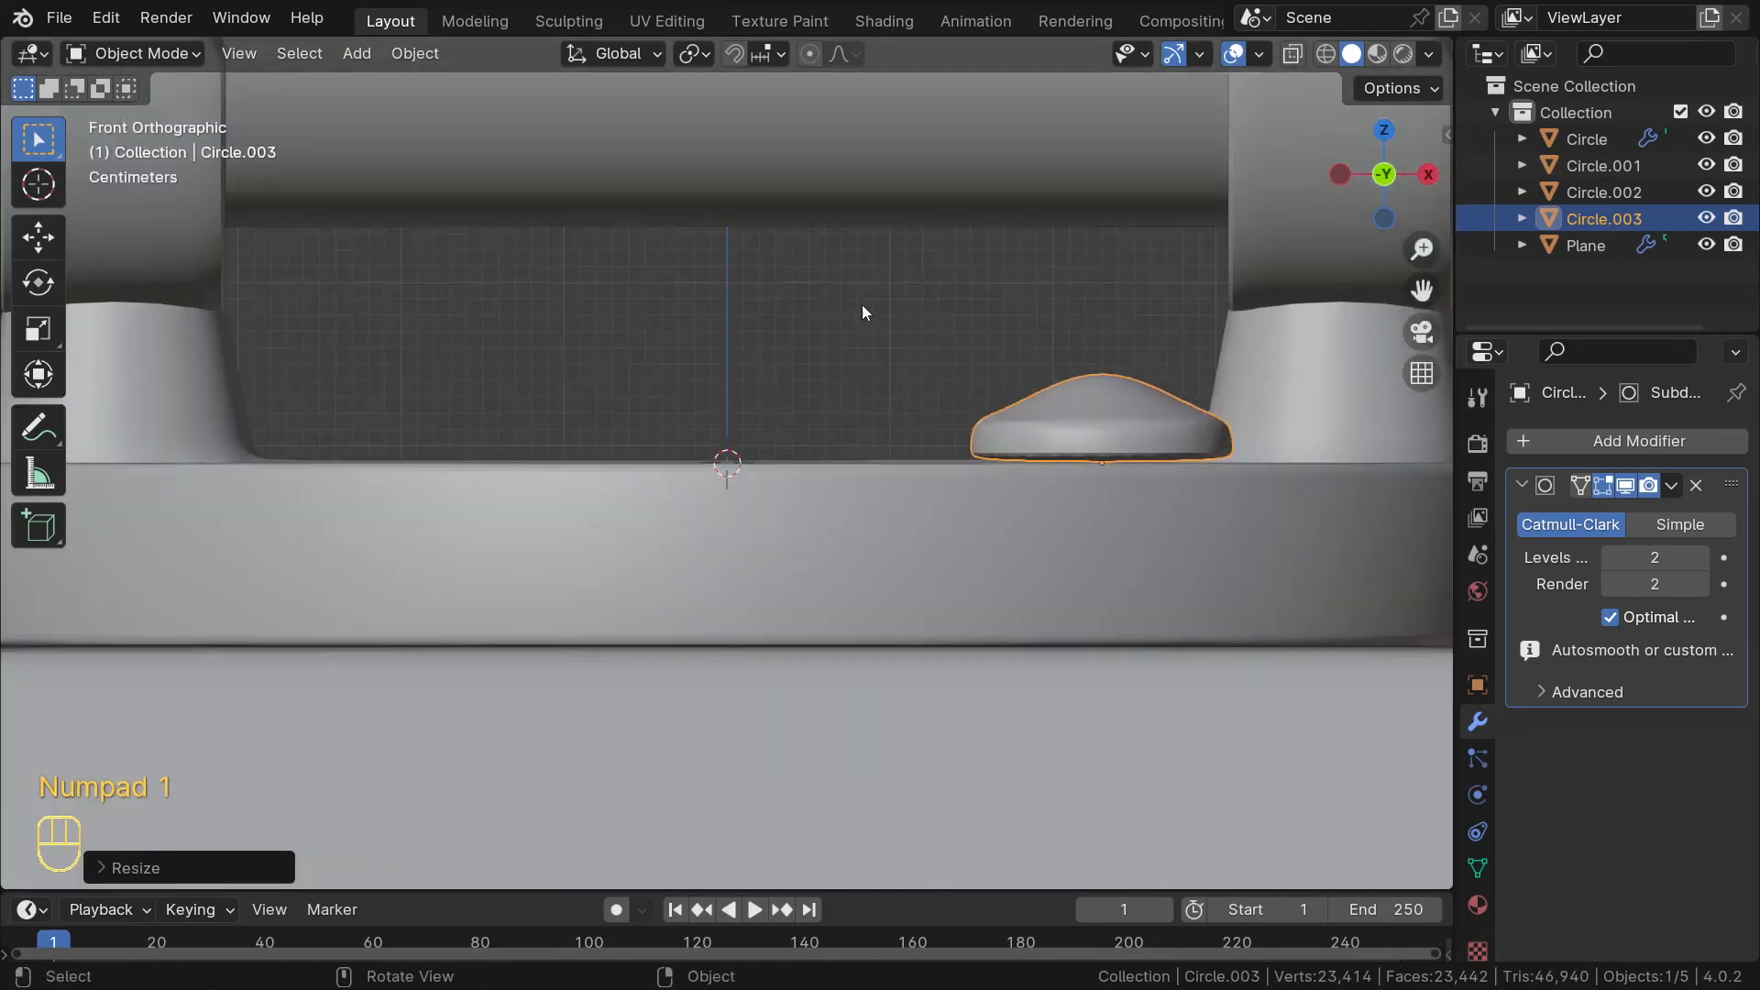
pyautogui.press('g')
pyautogui.press('z')
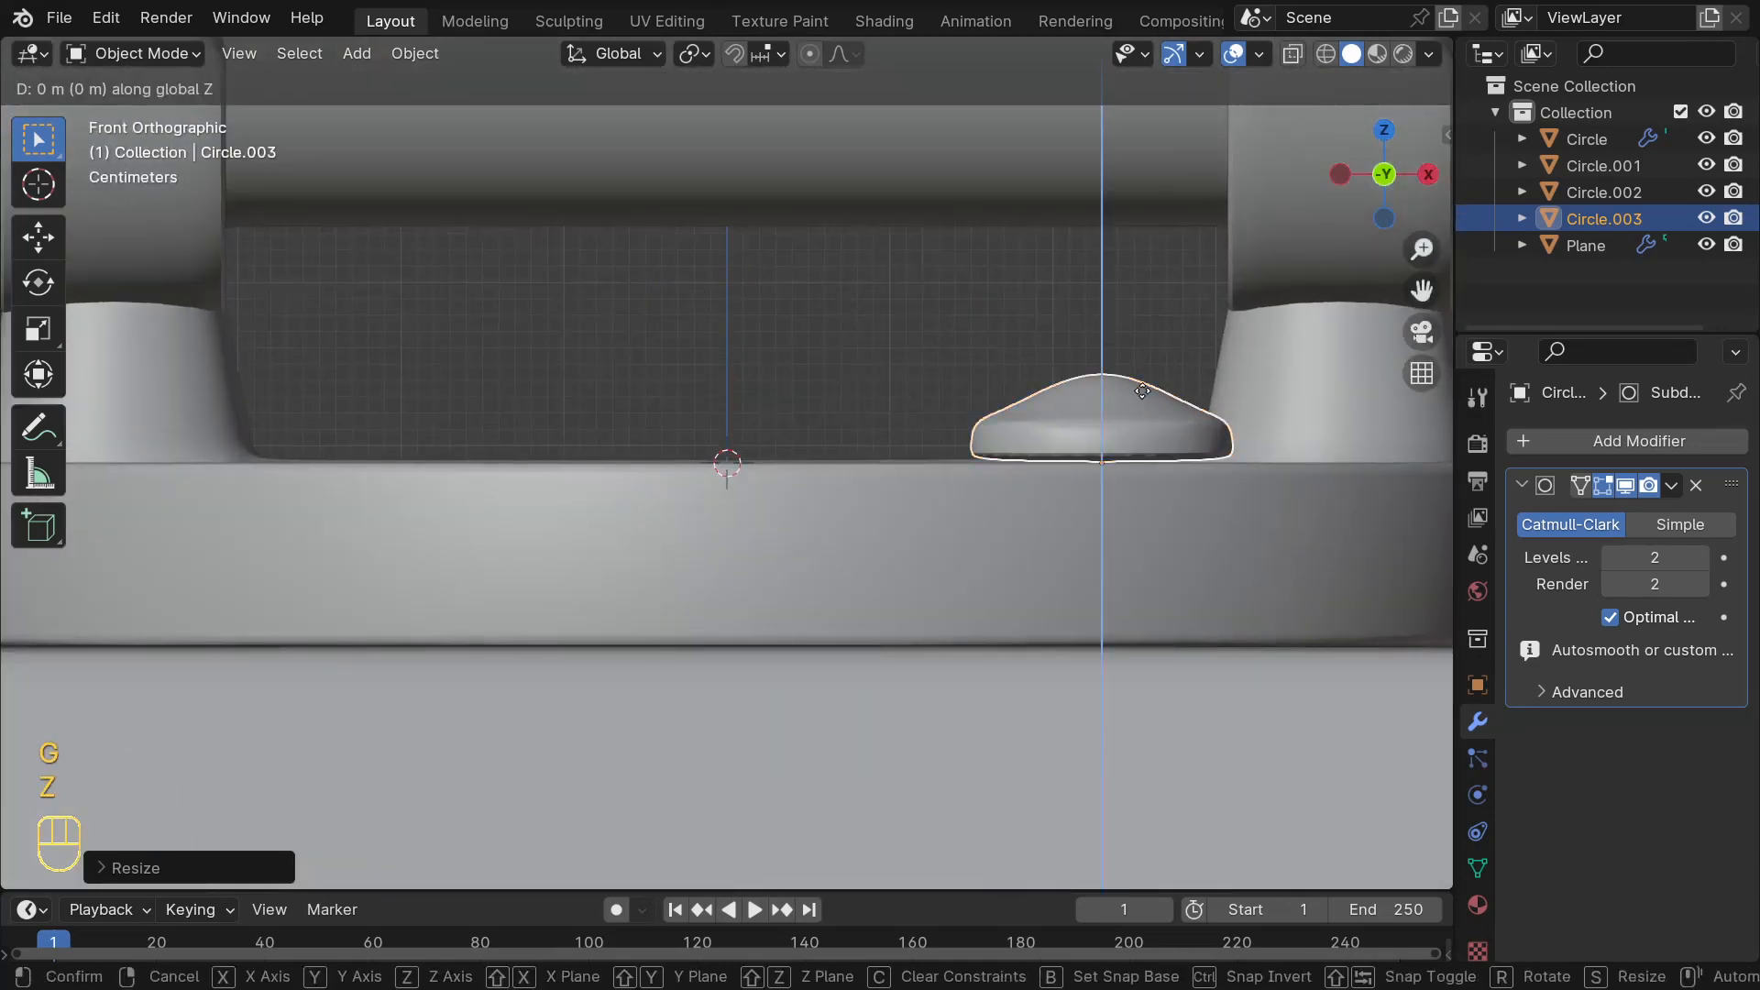
pyautogui.press('shift')
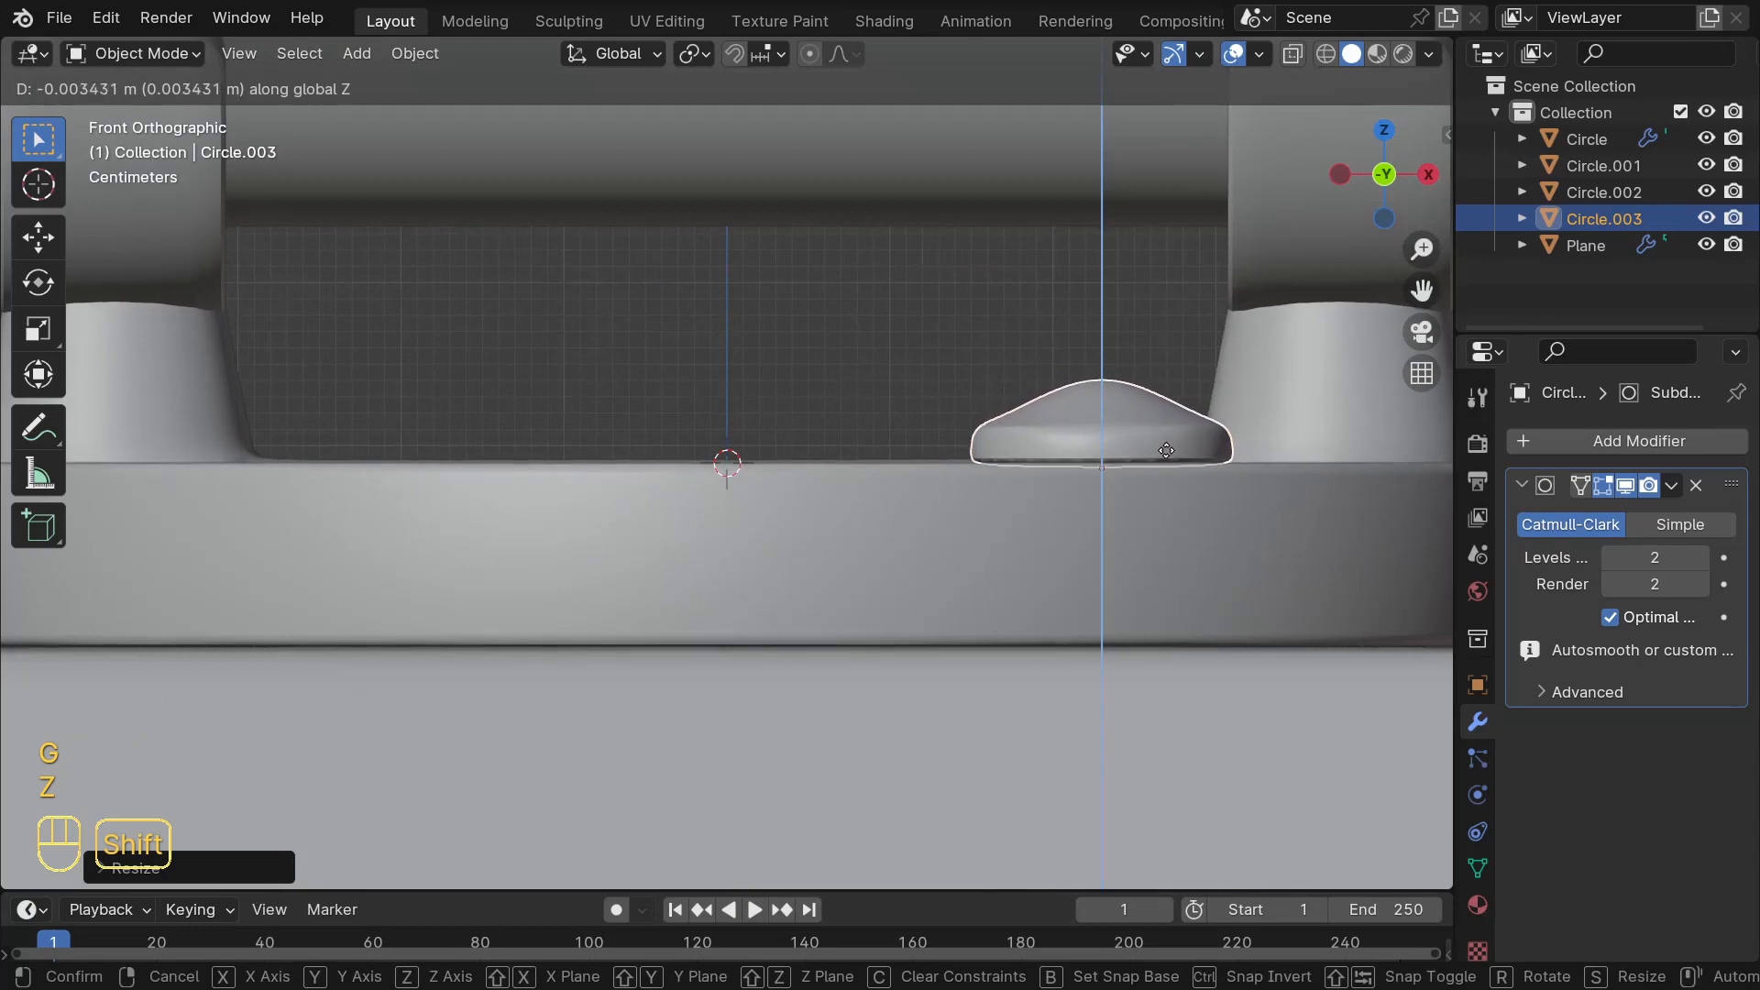
pyautogui.click(1037, 410)
pyautogui.moveTo(1036, 408); pyautogui.dragTo(968, 418, button='middle')
# - In top view, set the pivot point to 3D Cursor and rotate a duplicate of the button 35° around the disc's centre
pyautogui.press('KP_7')
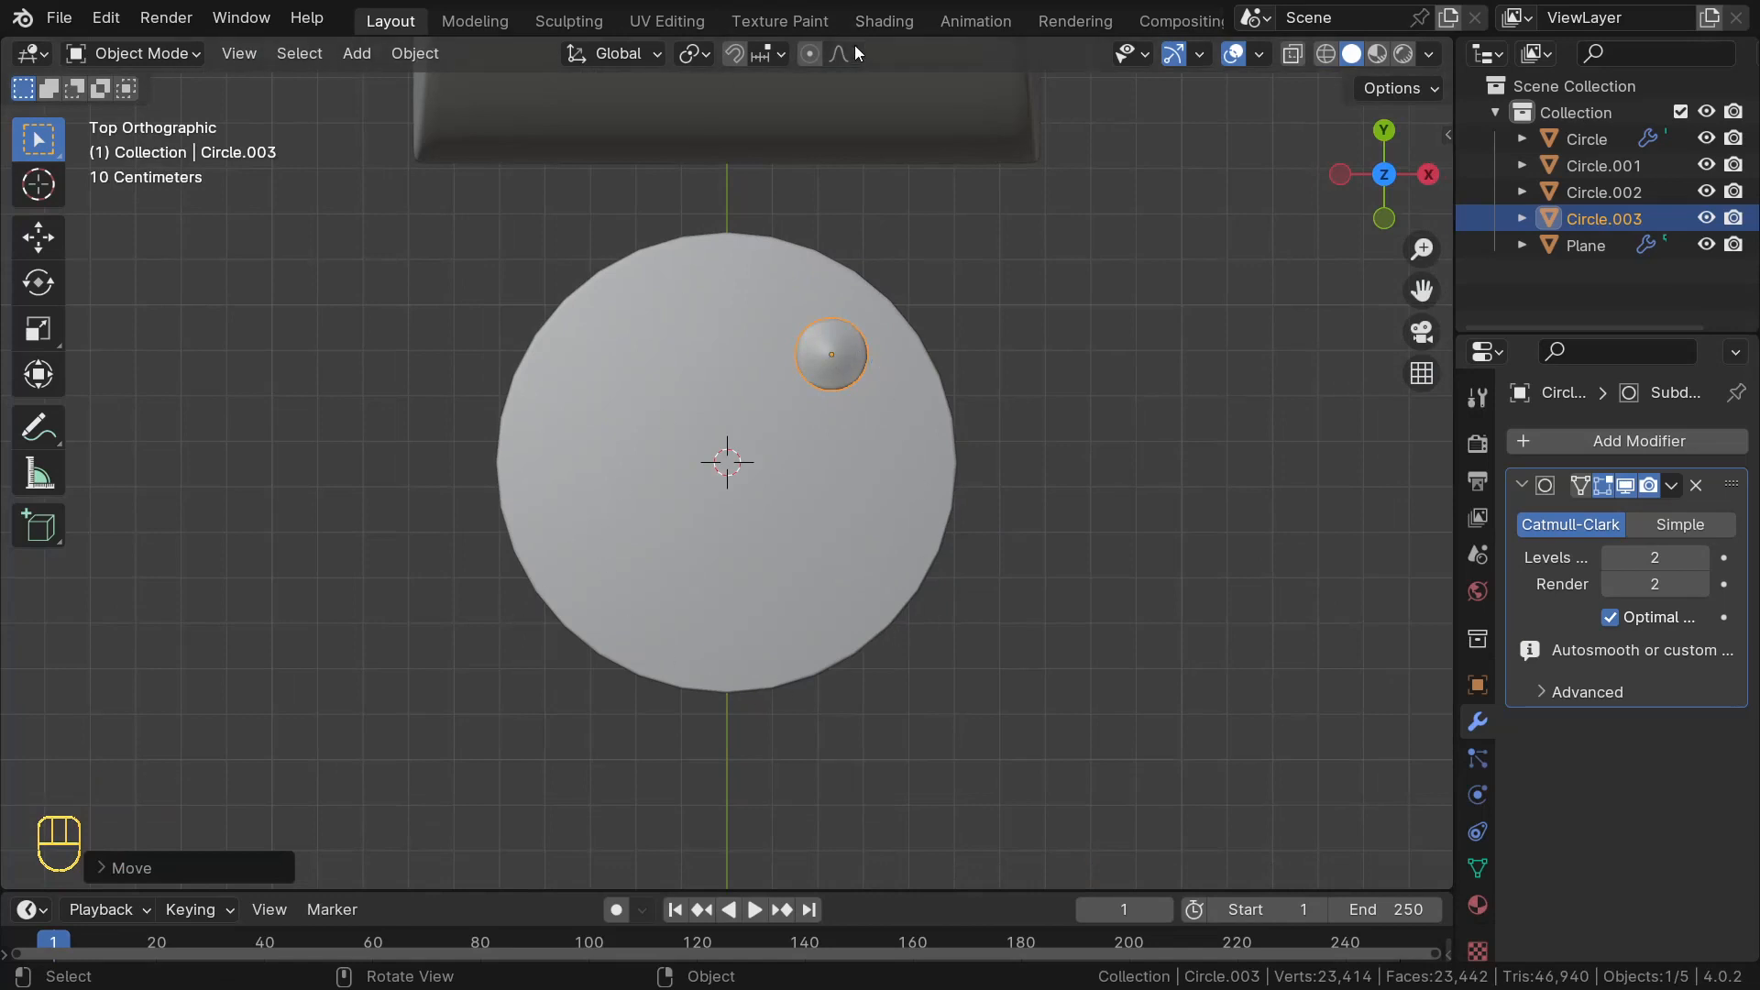
pyautogui.click(695, 64)
pyautogui.click(736, 143)
pyautogui.hotkey('shift', 'd')
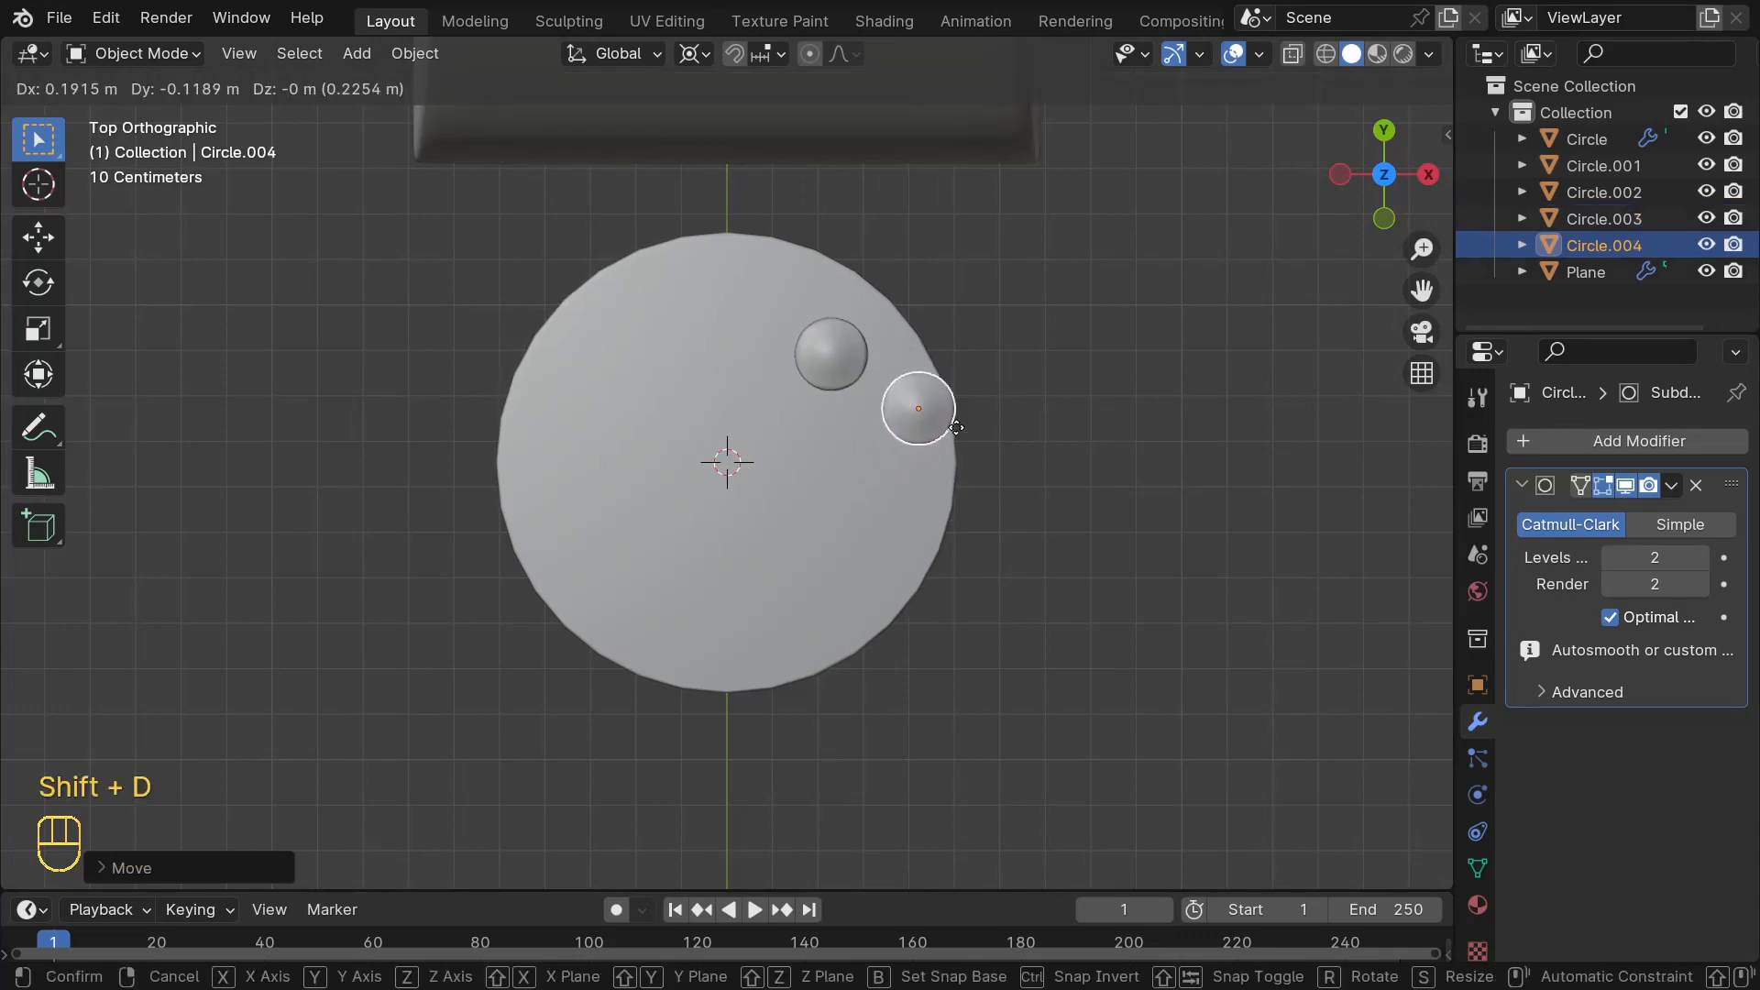
pyautogui.press('r')
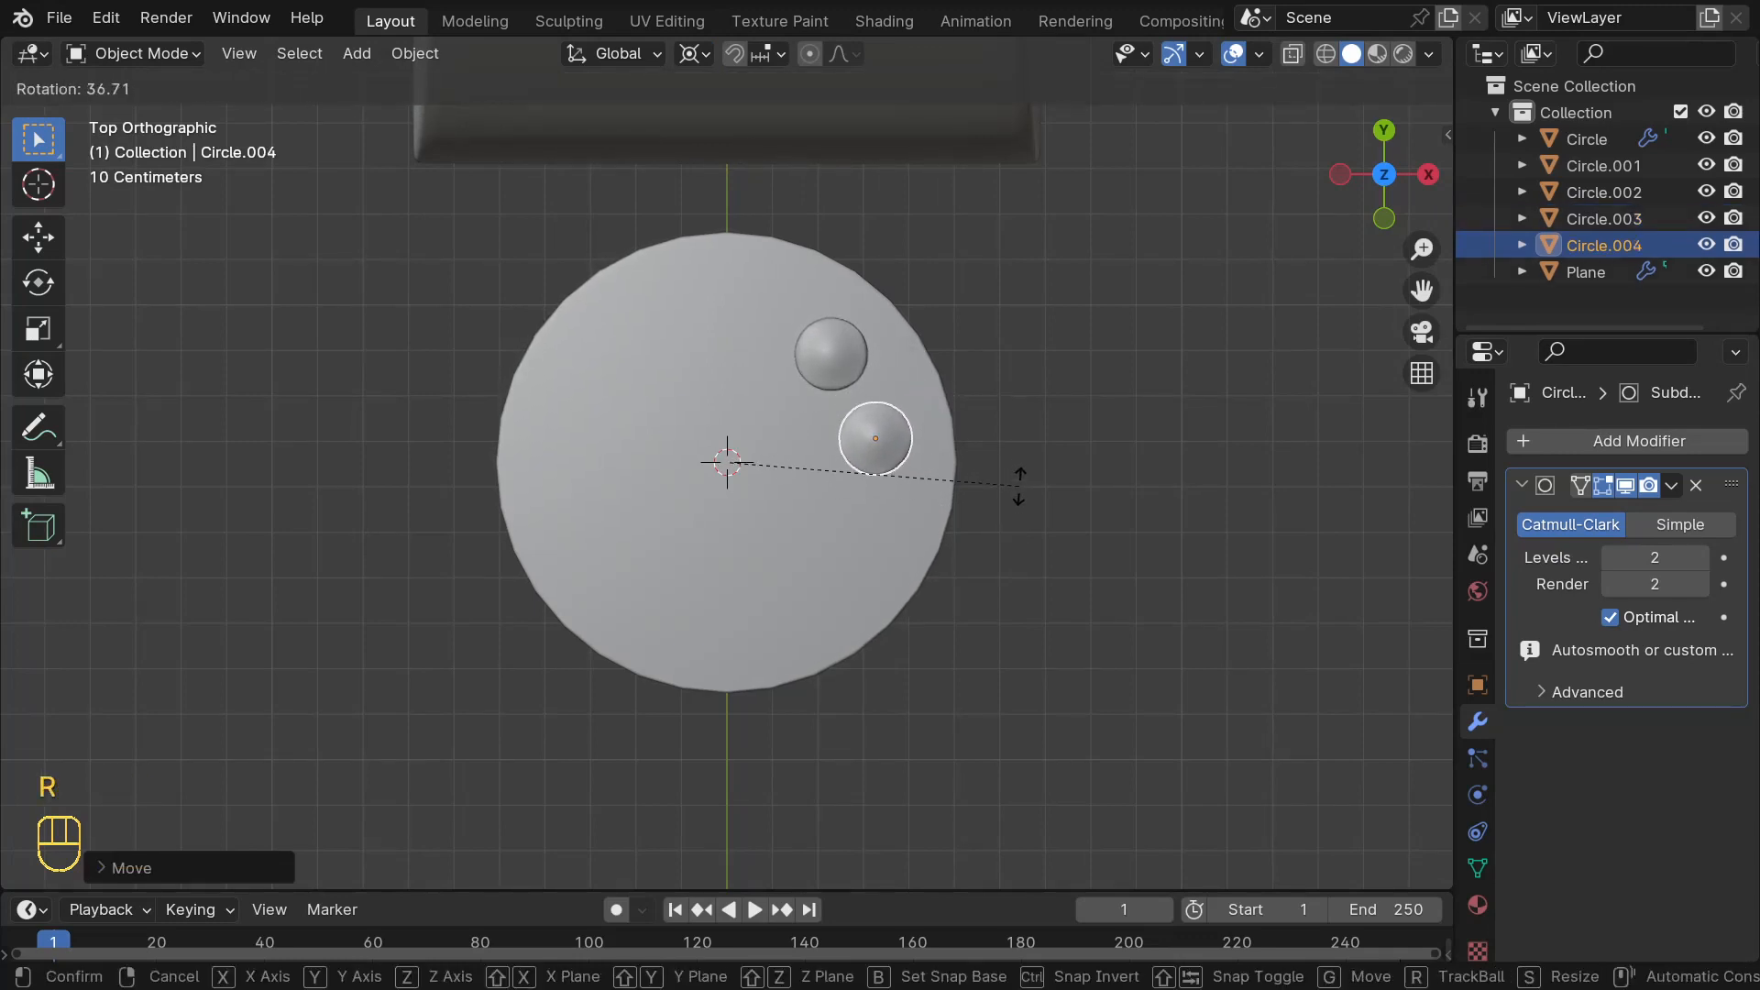
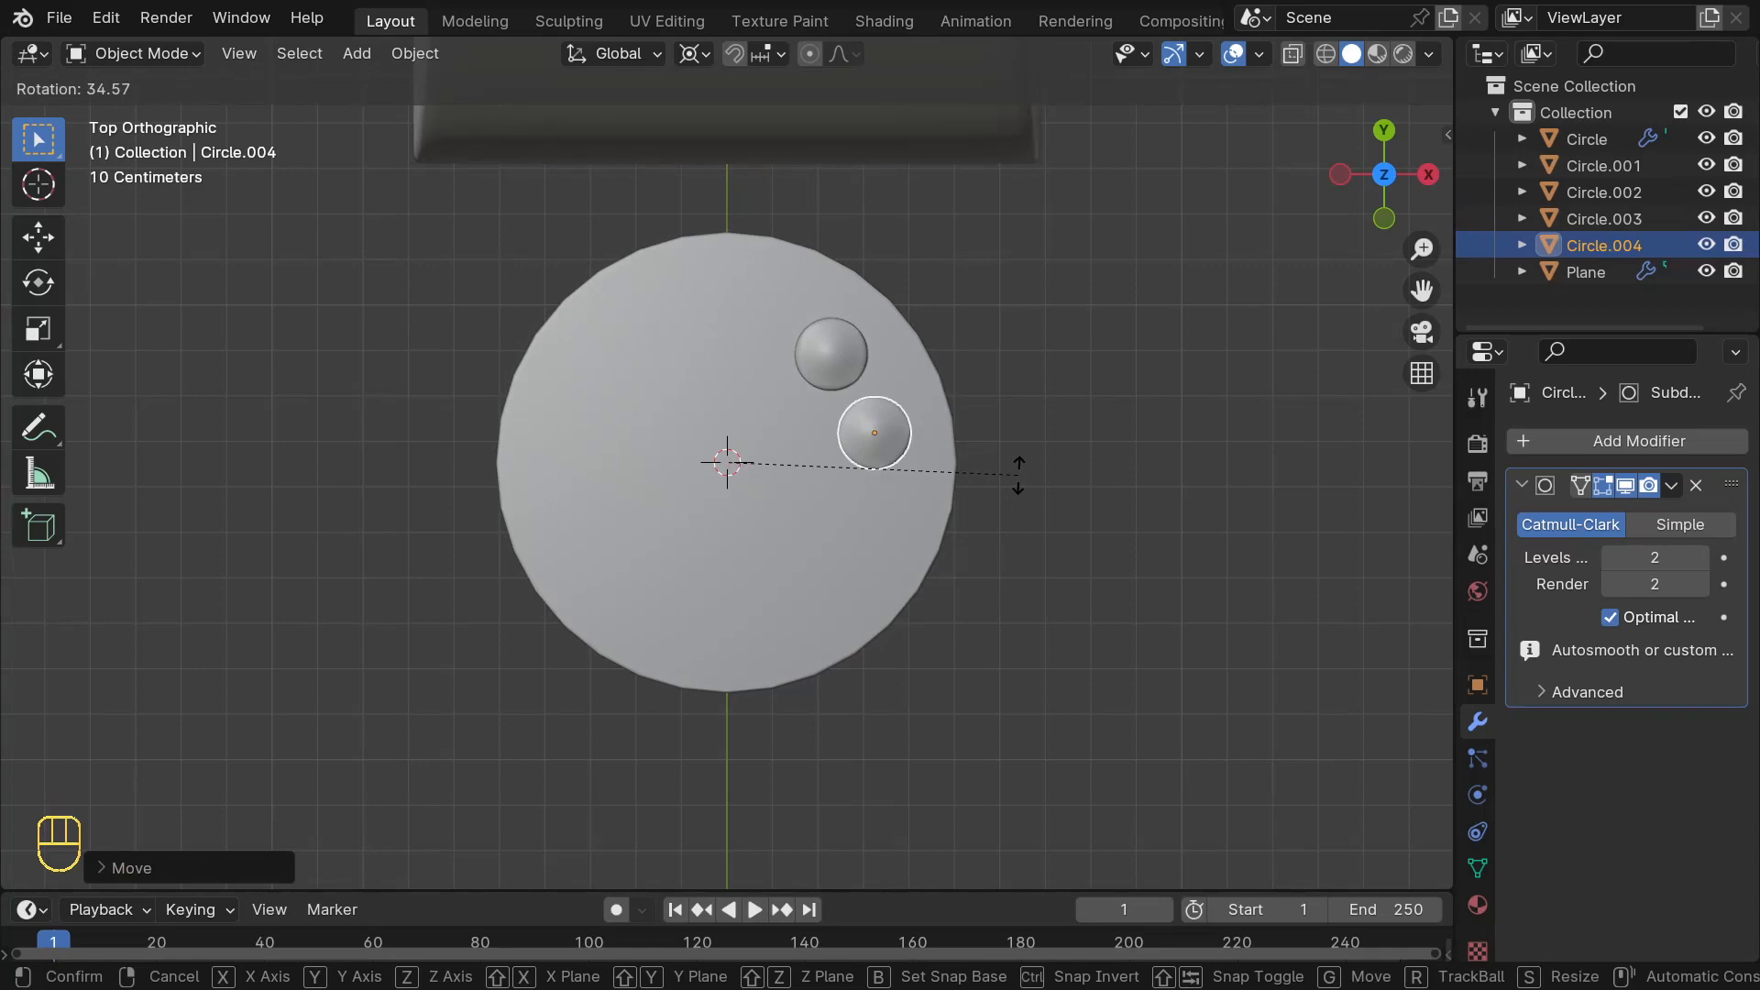
pyautogui.write('10')
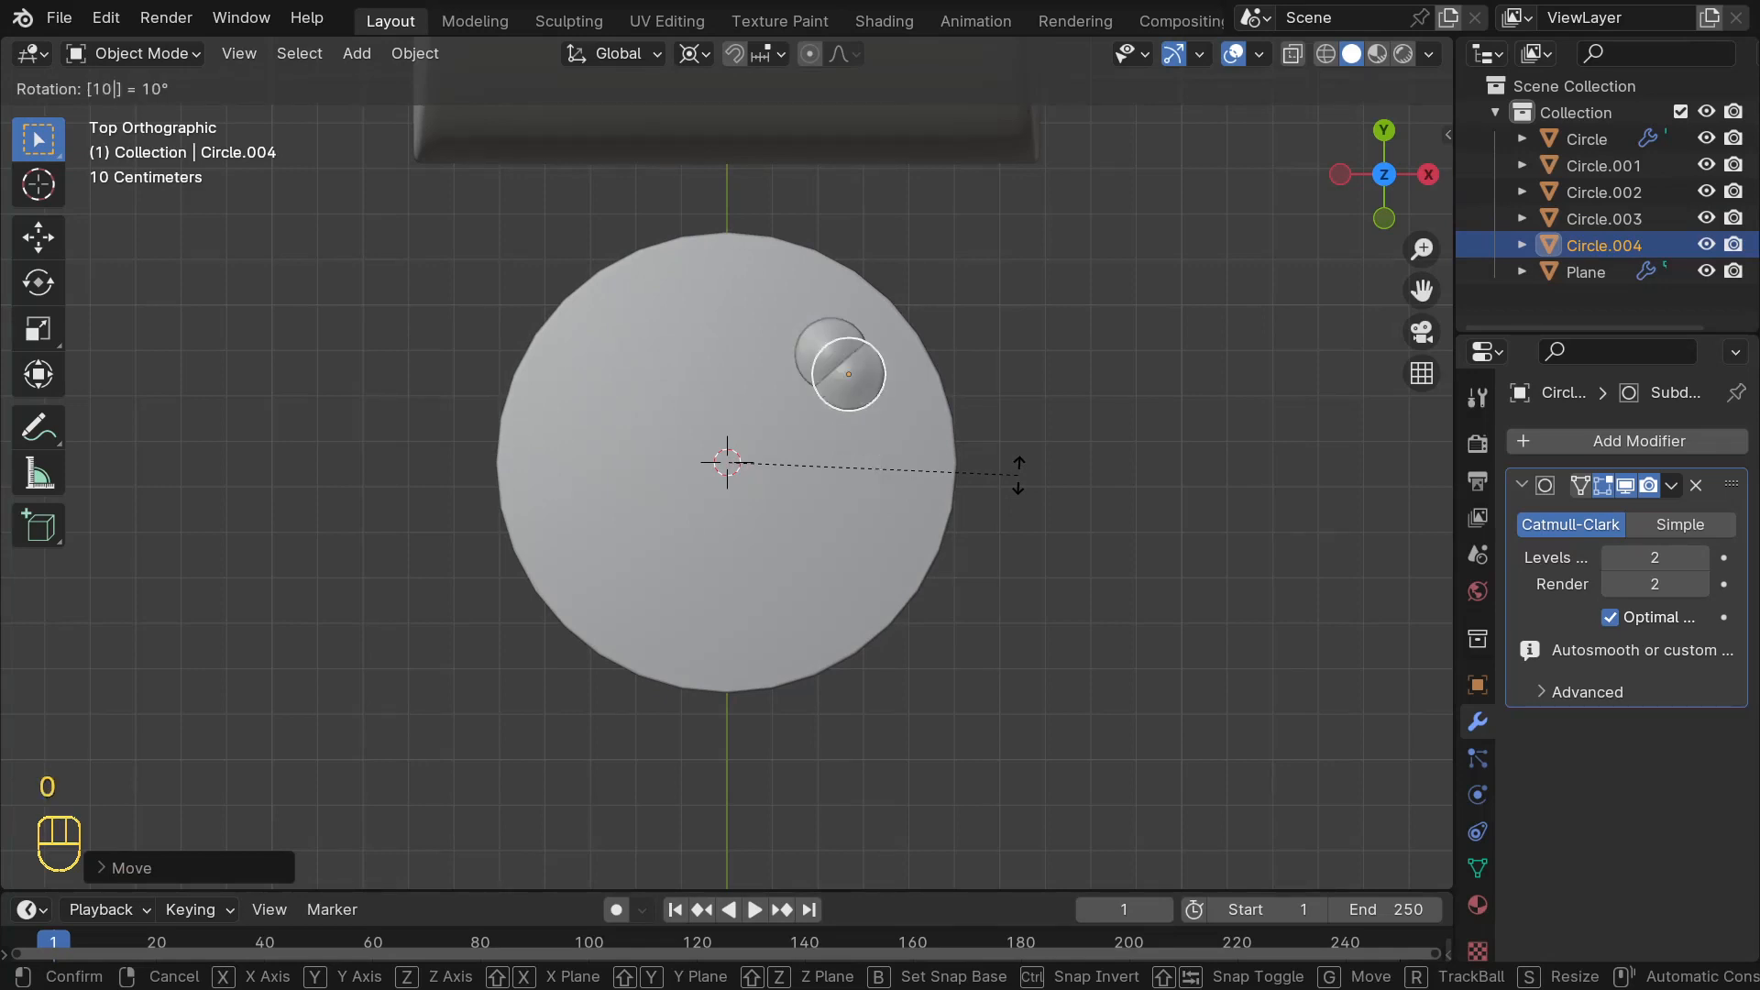
pyautogui.press('BackSpace')
pyautogui.press('BackSpace')
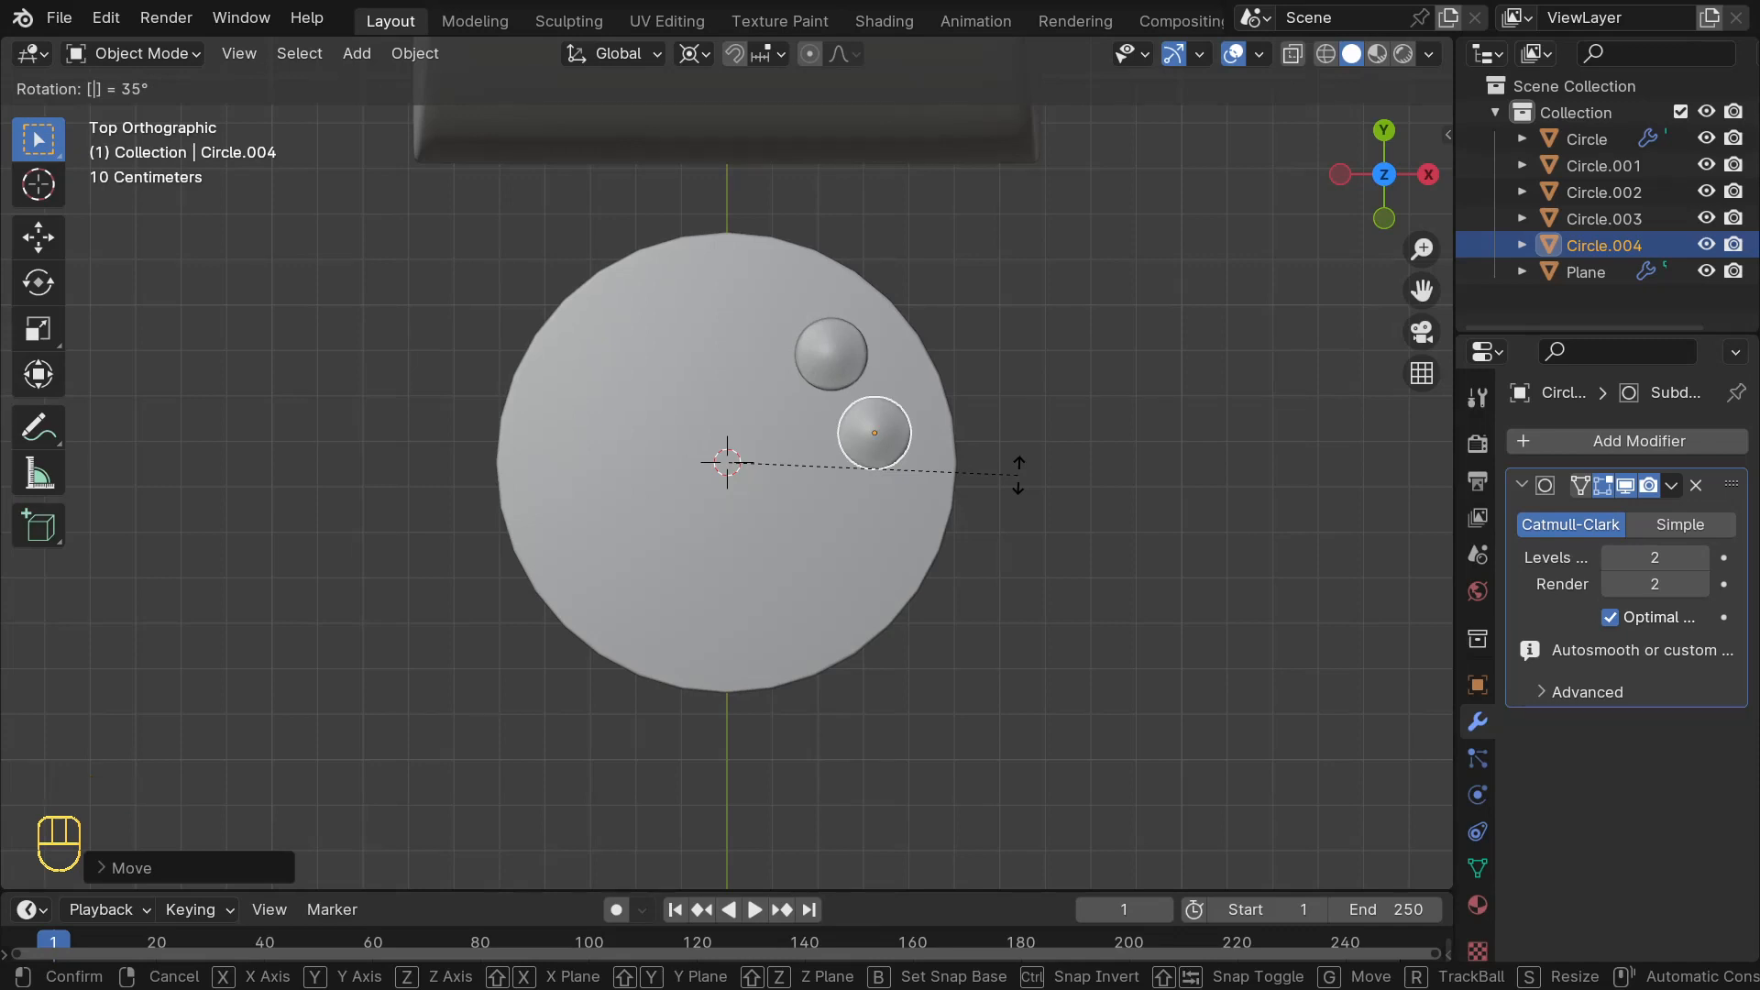
pyautogui.write('30')
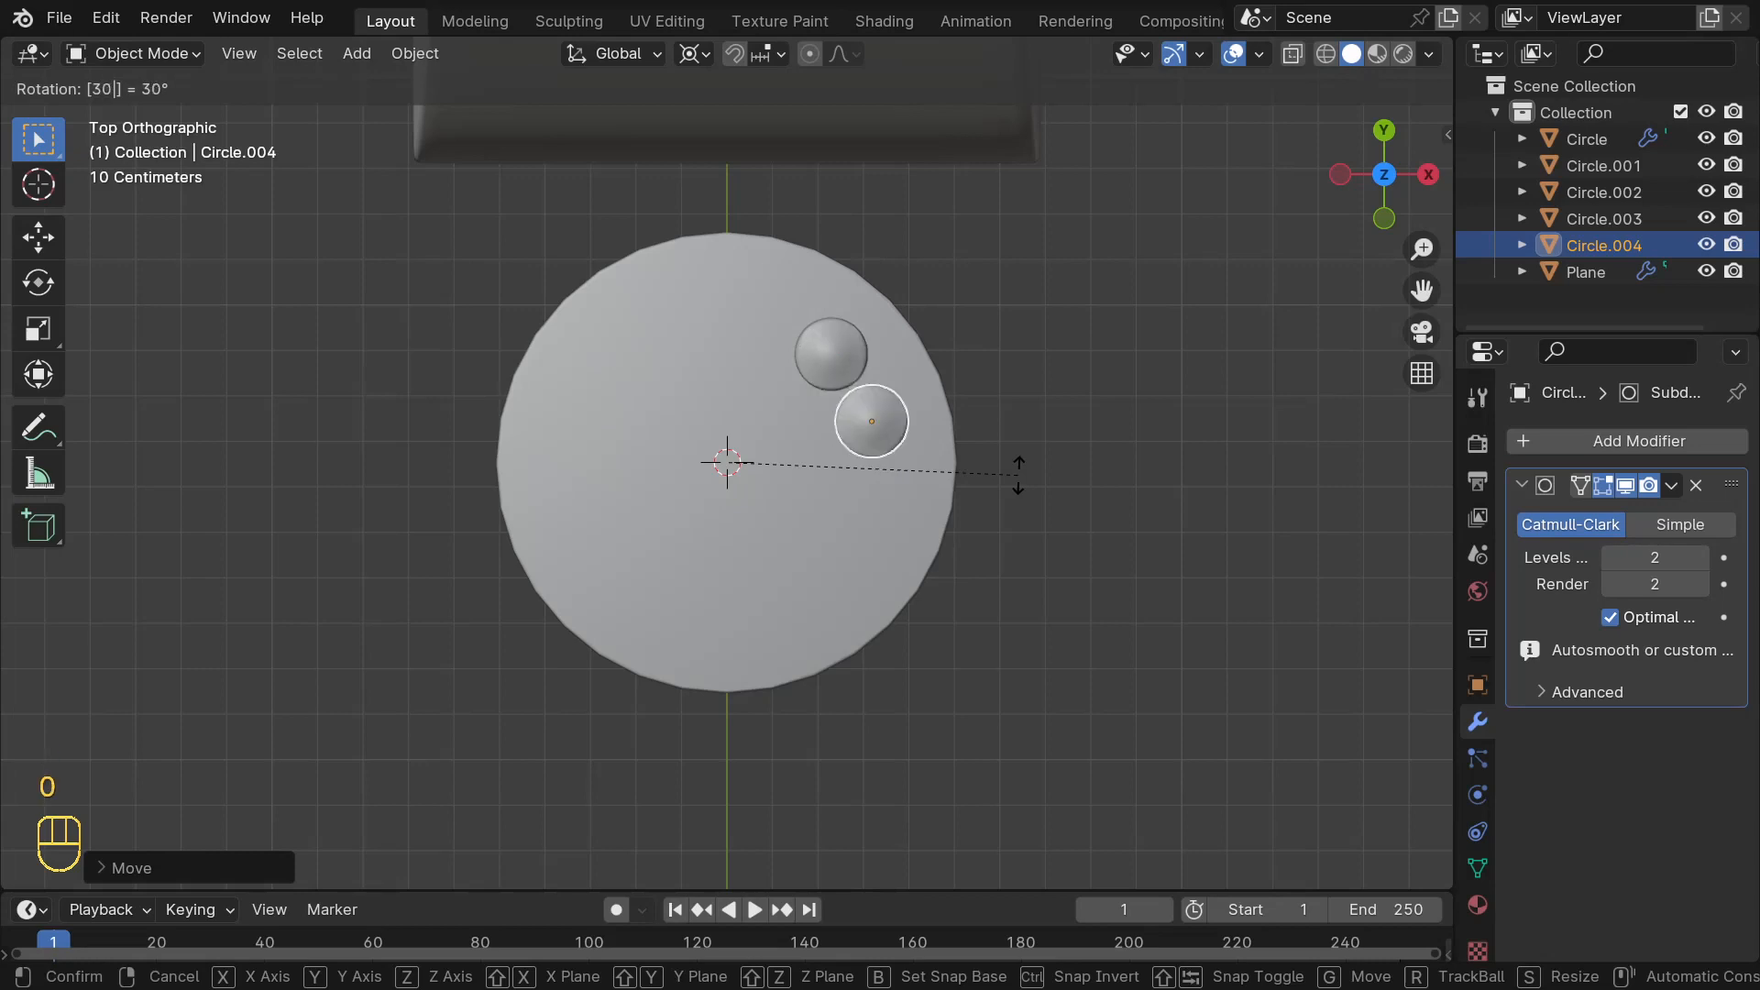
pyautogui.press('BackSpace')
pyautogui.press('BackSpace')
pyautogui.press('BackSpace')
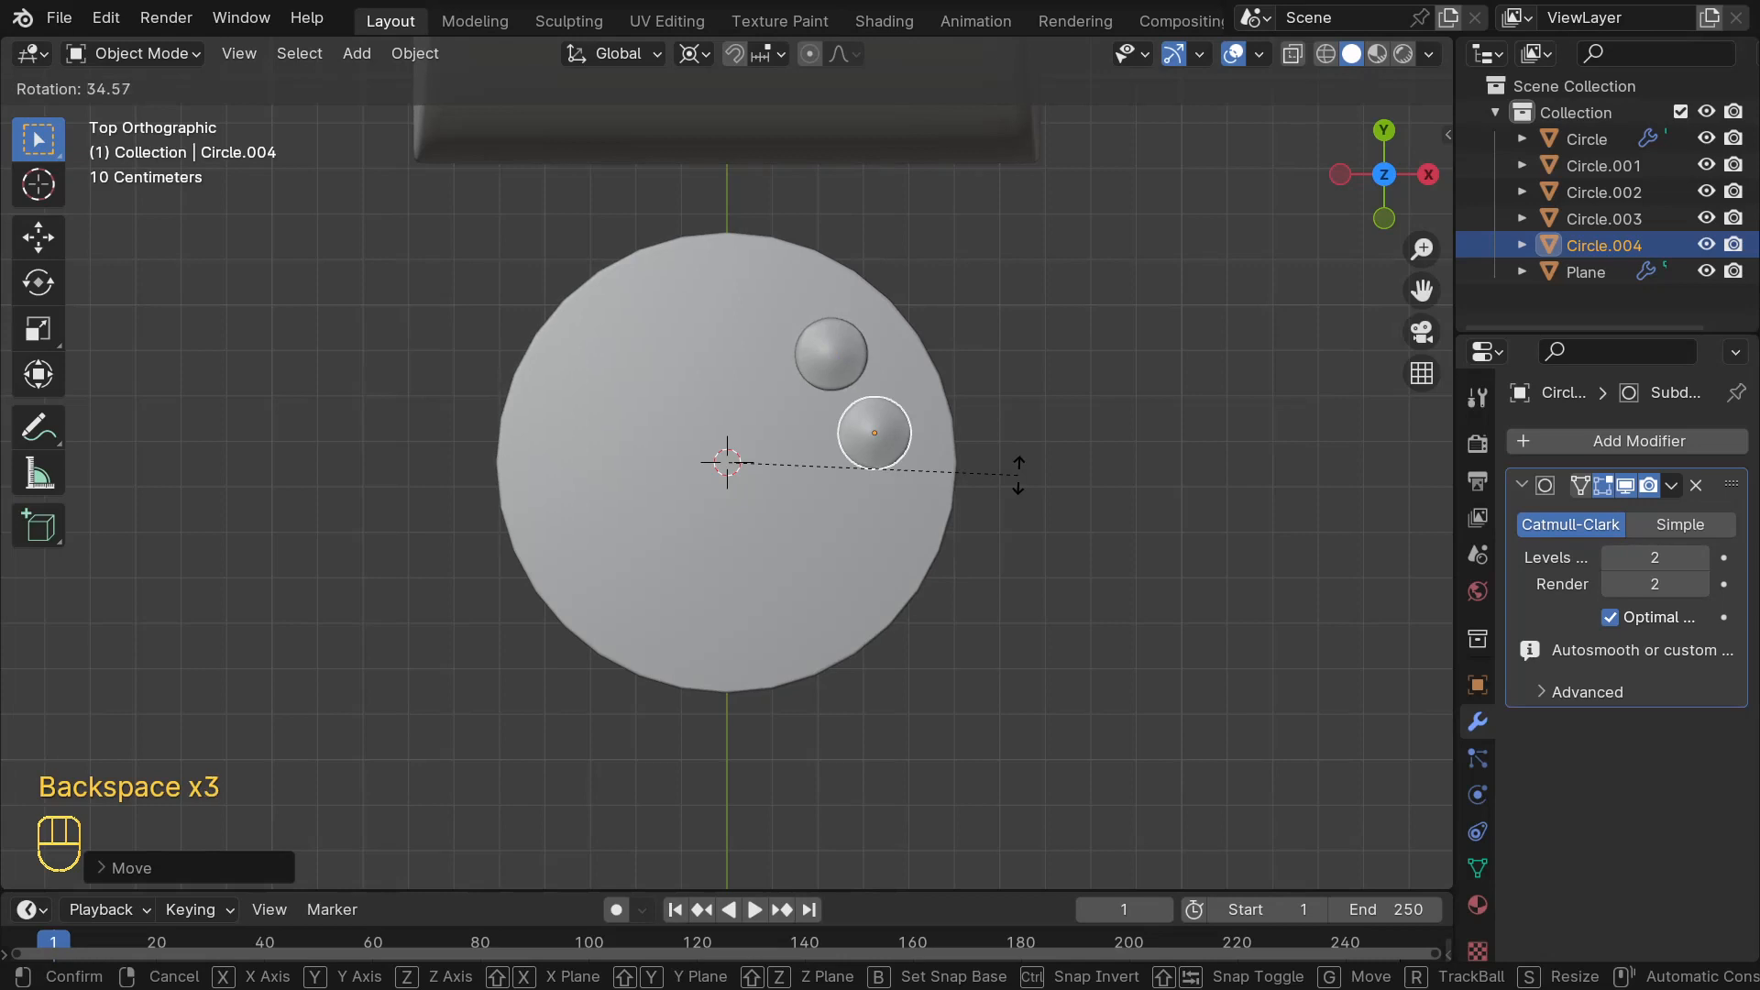
pyautogui.write('35')
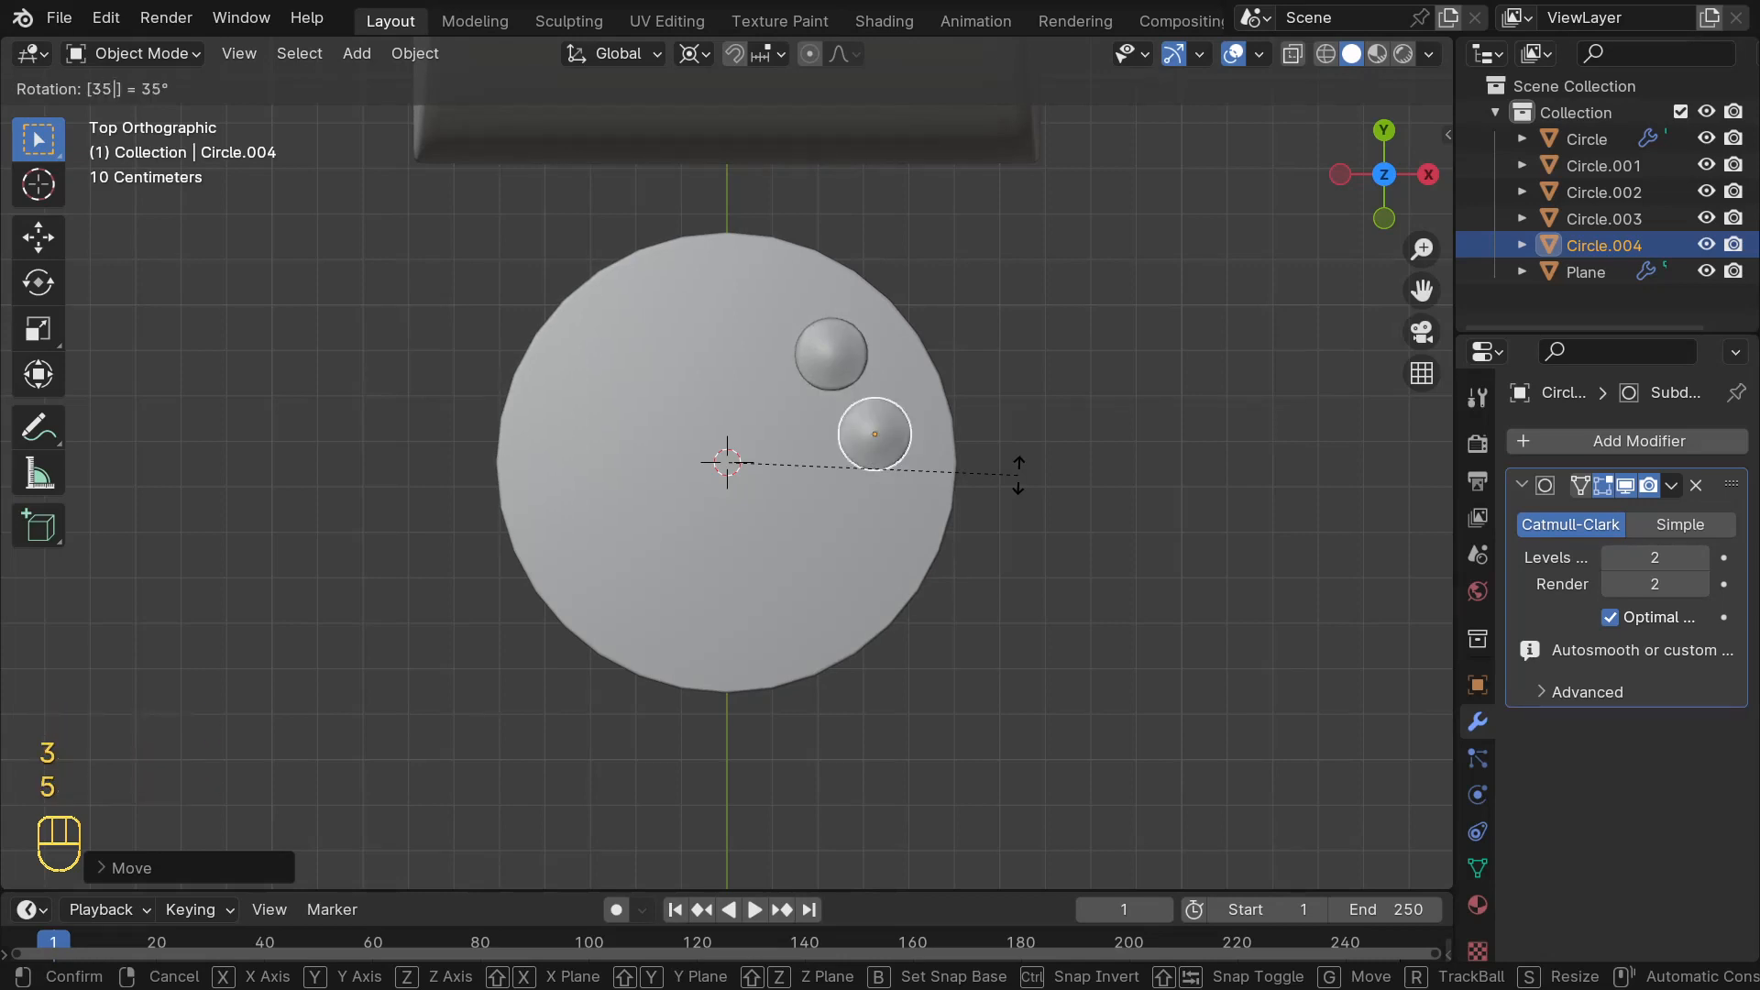
pyautogui.press('Return')
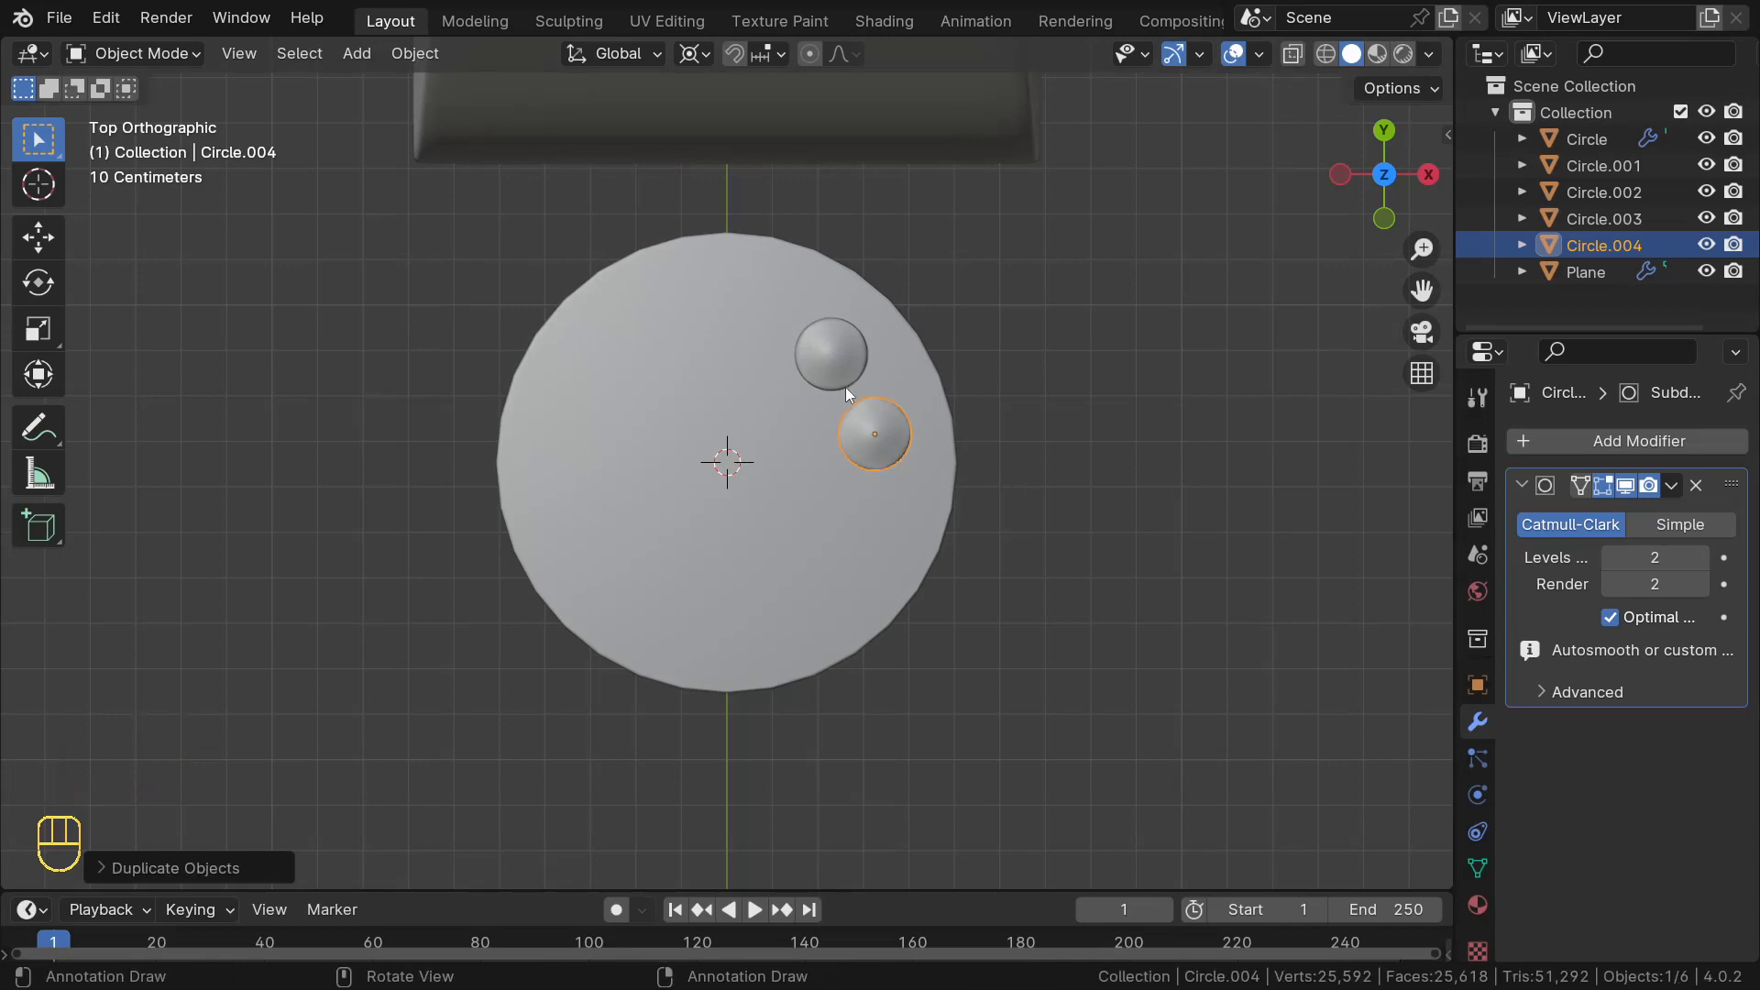
# - Duplicate the second button and rotate the copy another 35° around the disc's centre
pyautogui.hotkey('shift', 'd')
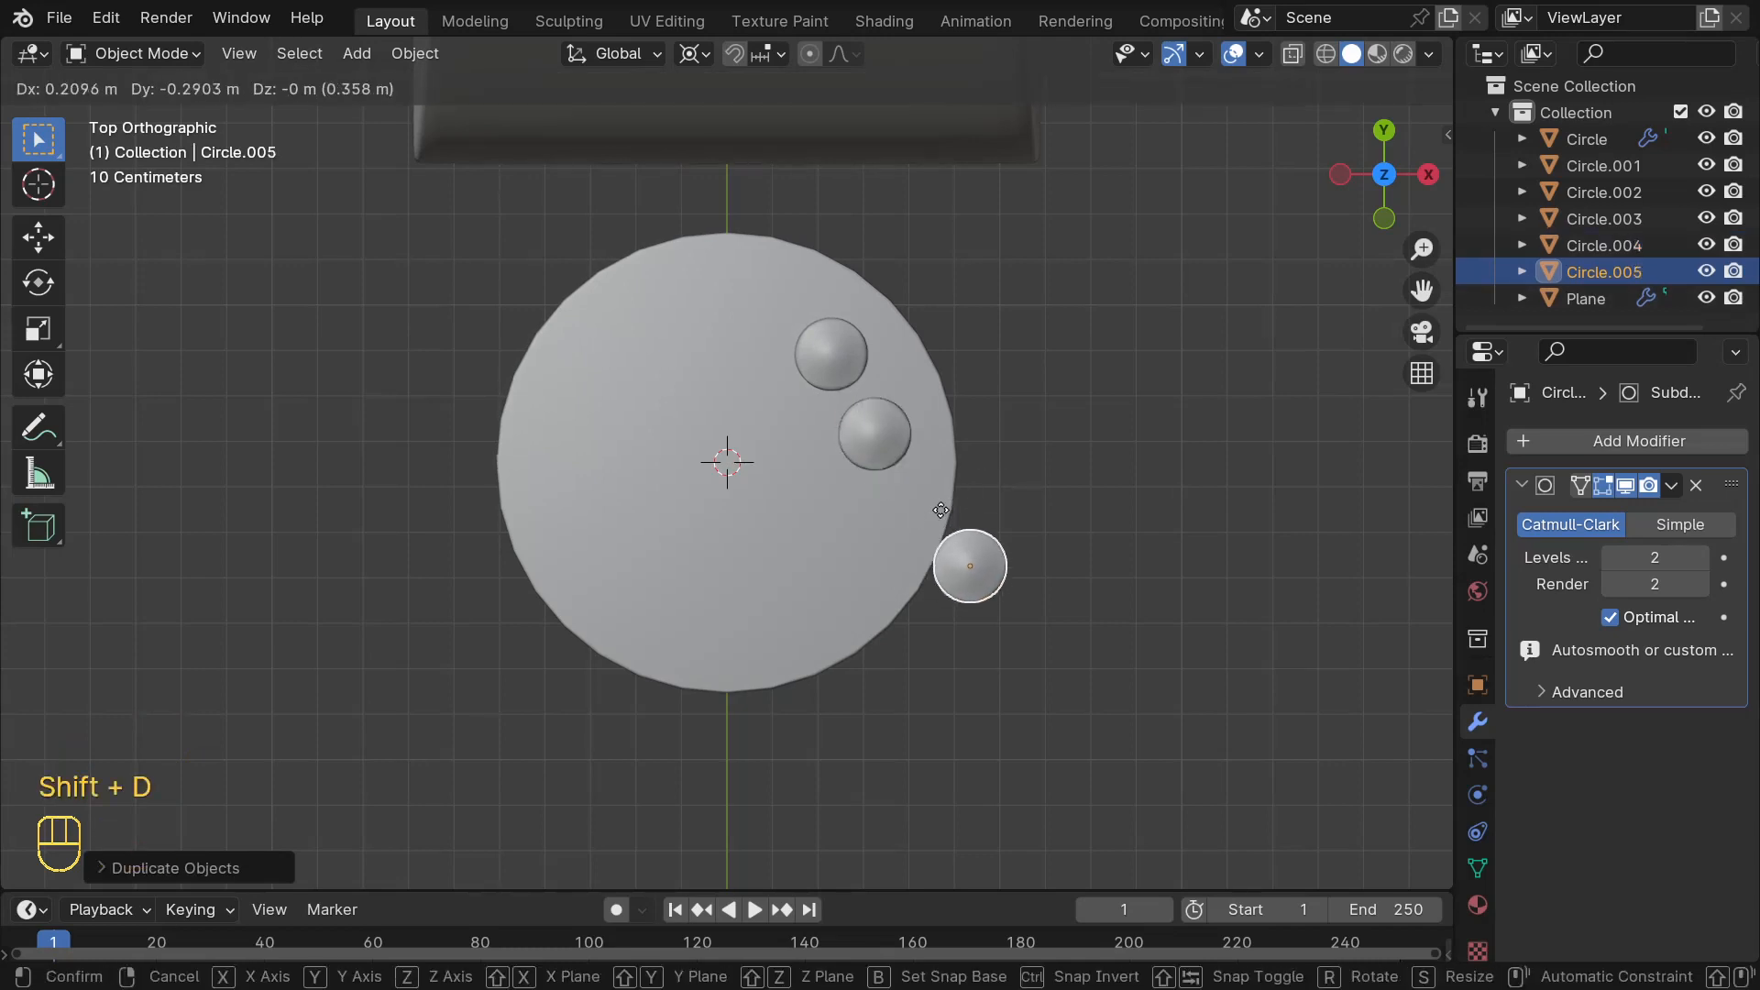
pyautogui.press('r')
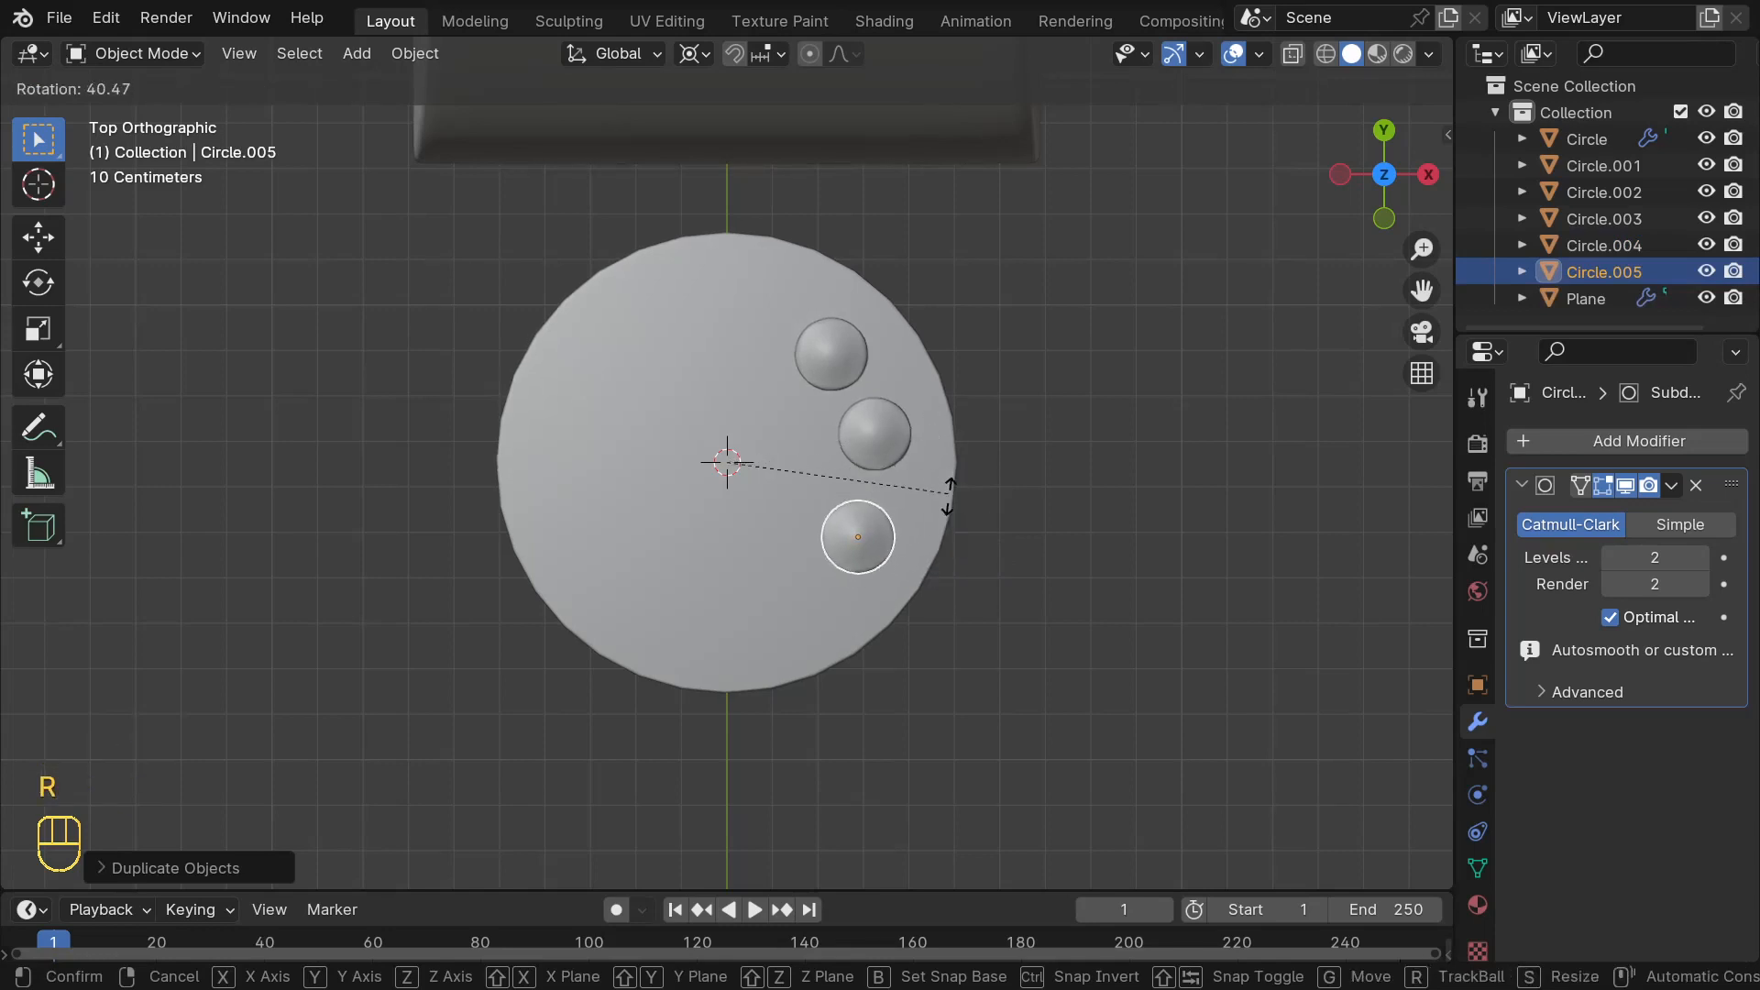
pyautogui.write('35')
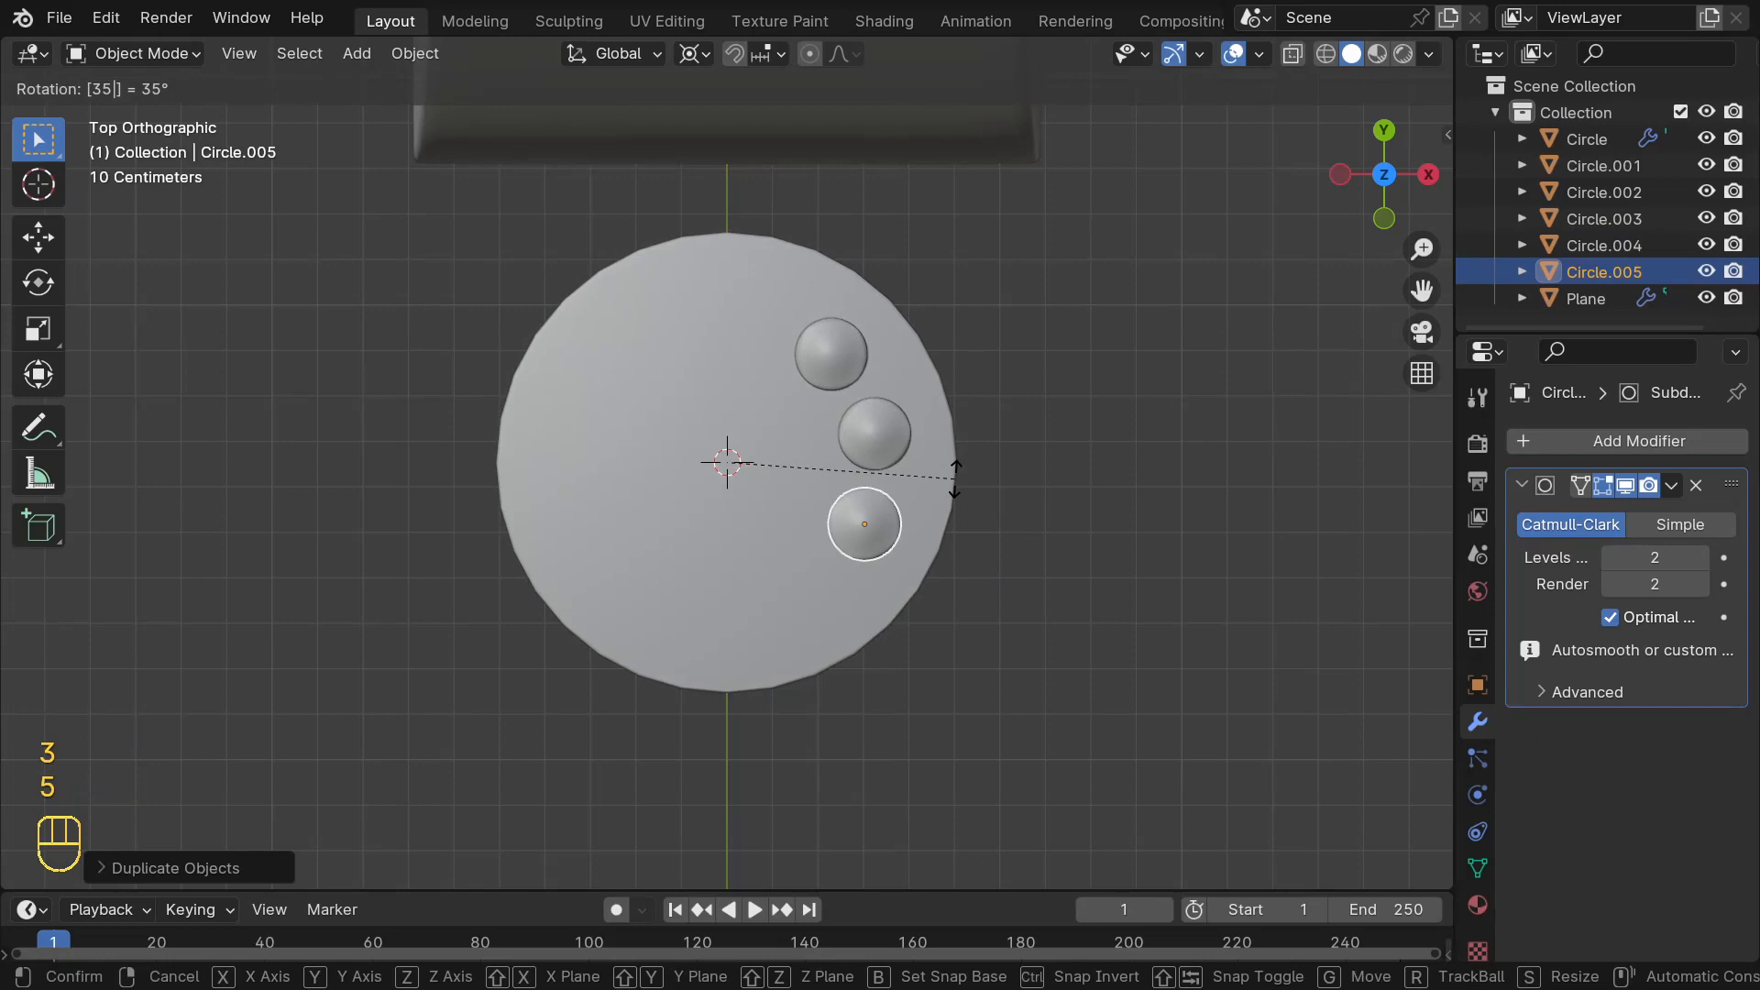
pyautogui.press('Return')
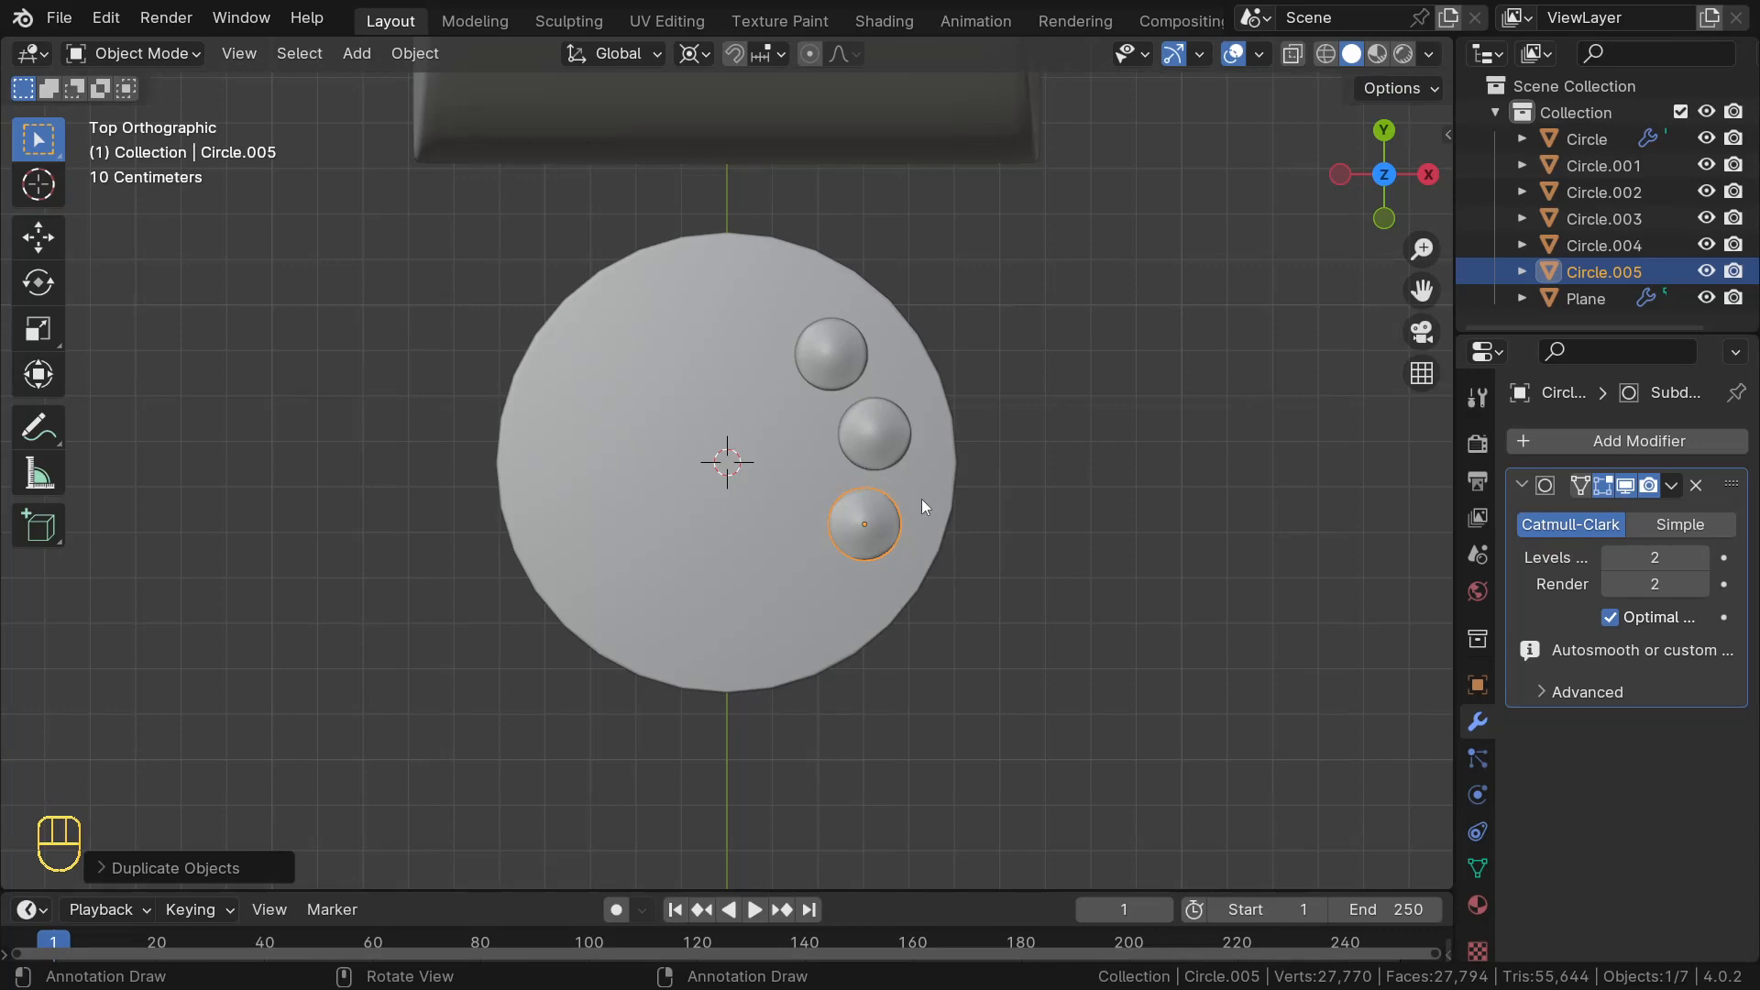
# - Repeat the 35° duplicate-and-rotate operation seven times to complete a ring of ten buttons on the disc
pyautogui.hotkey('shift', 'r')
pyautogui.hotkey('shift', 'r')
pyautogui.hotkey('shift', 'r')
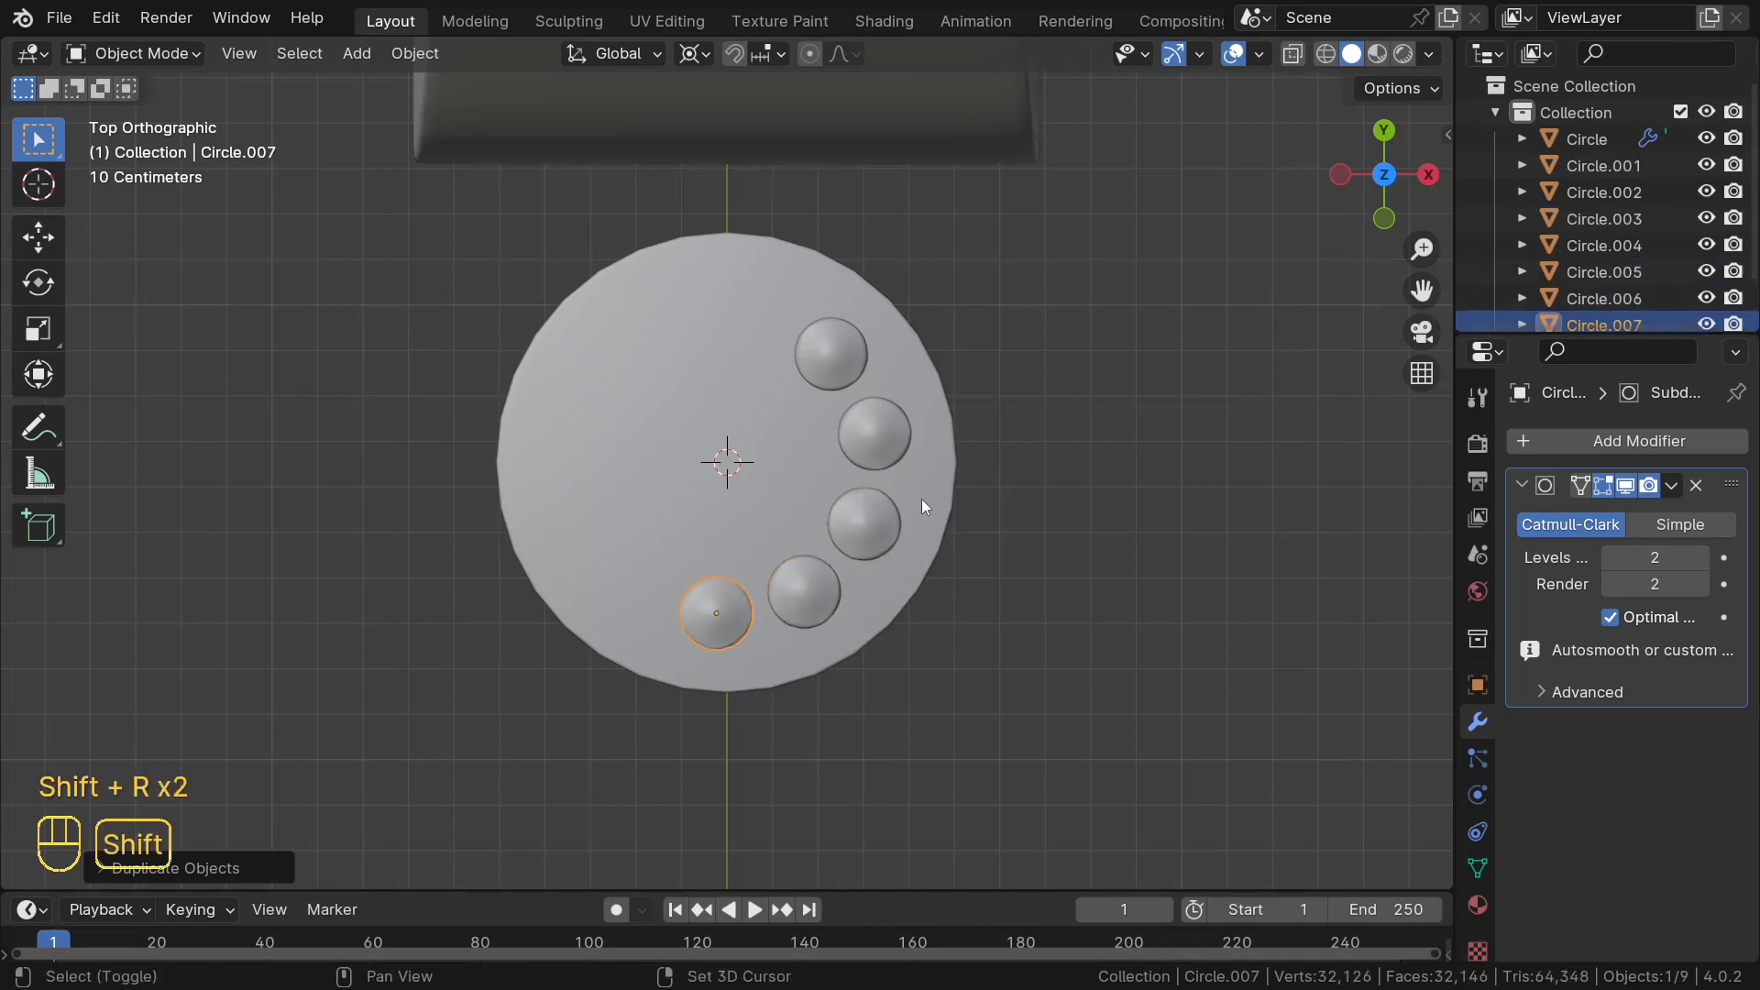
pyautogui.hotkey('shift', 'r')
pyautogui.hotkey('shift', 'r')
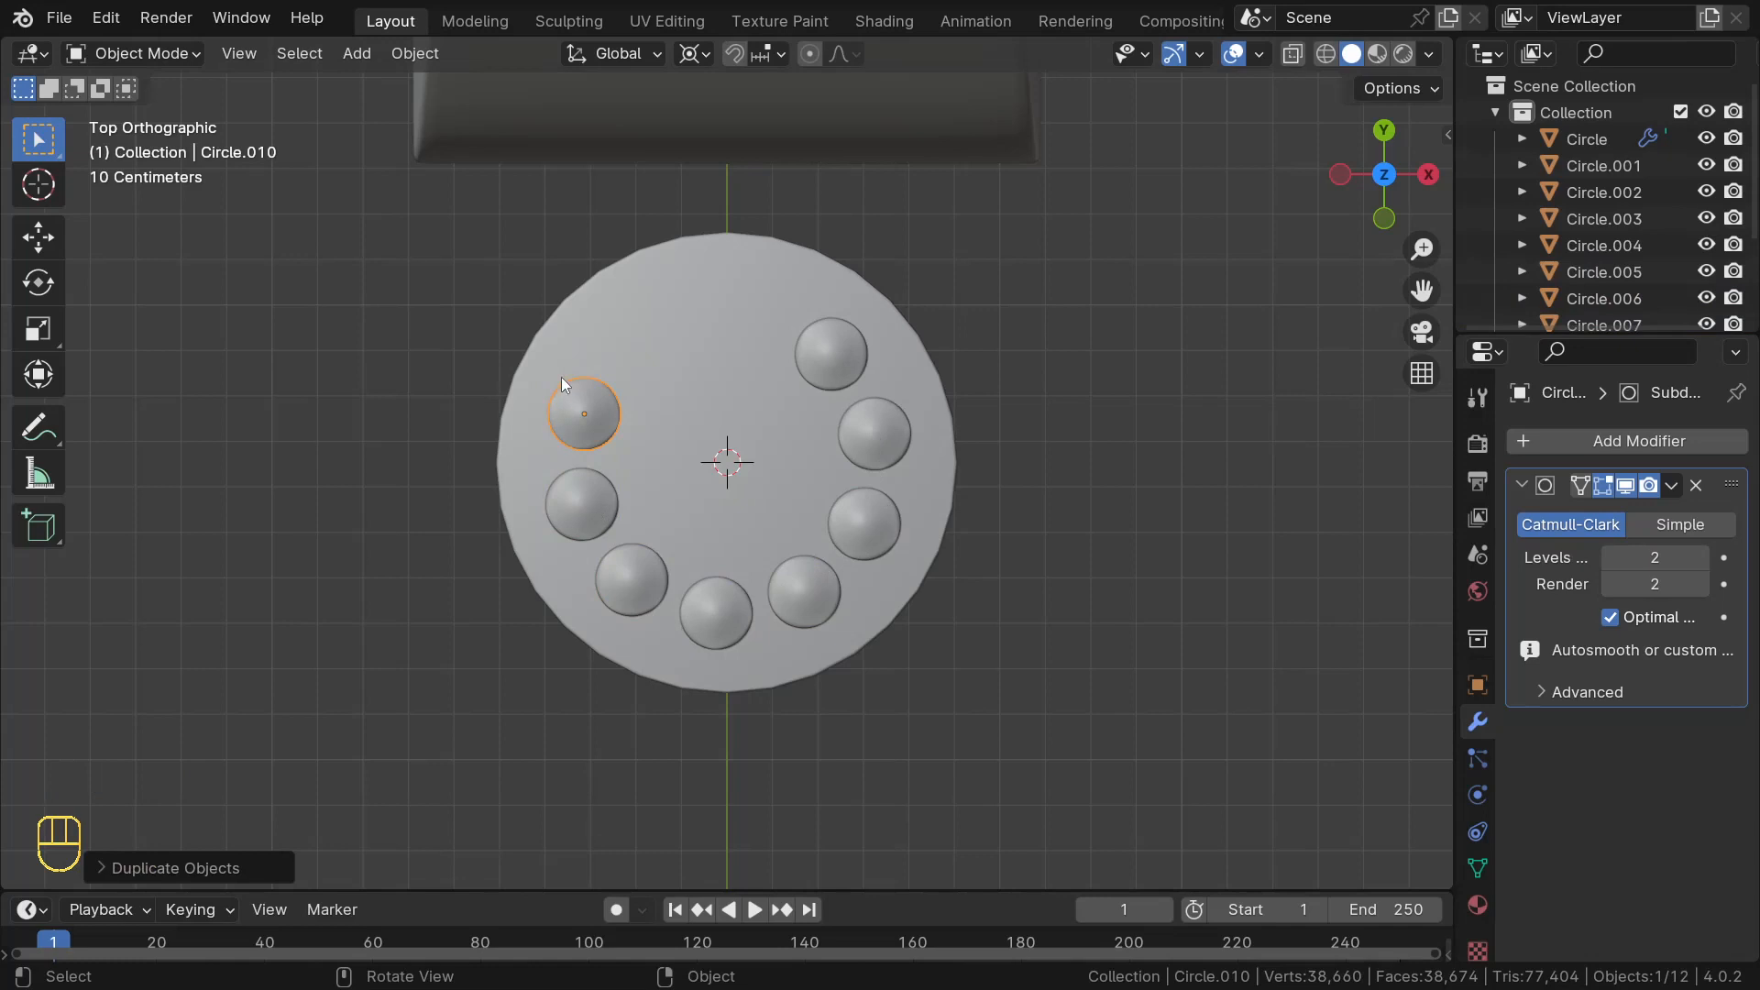
pyautogui.hotkey('shift', 'r')
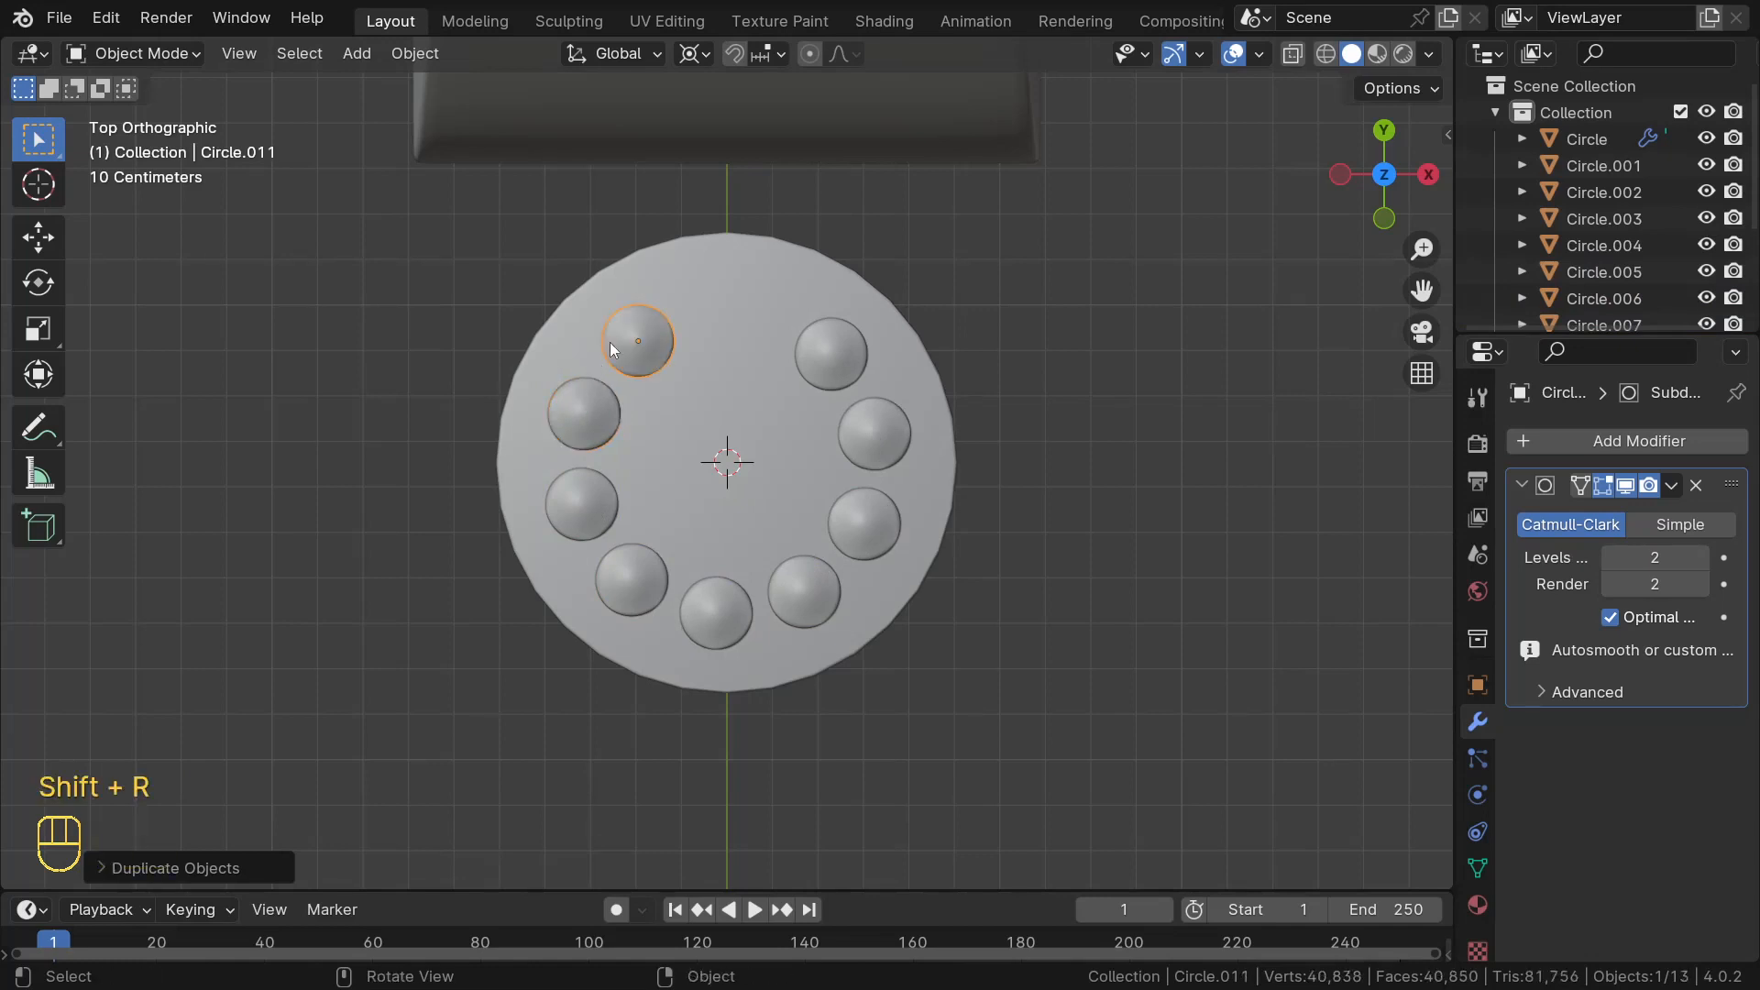
pyautogui.hotkey('shift', 'r')
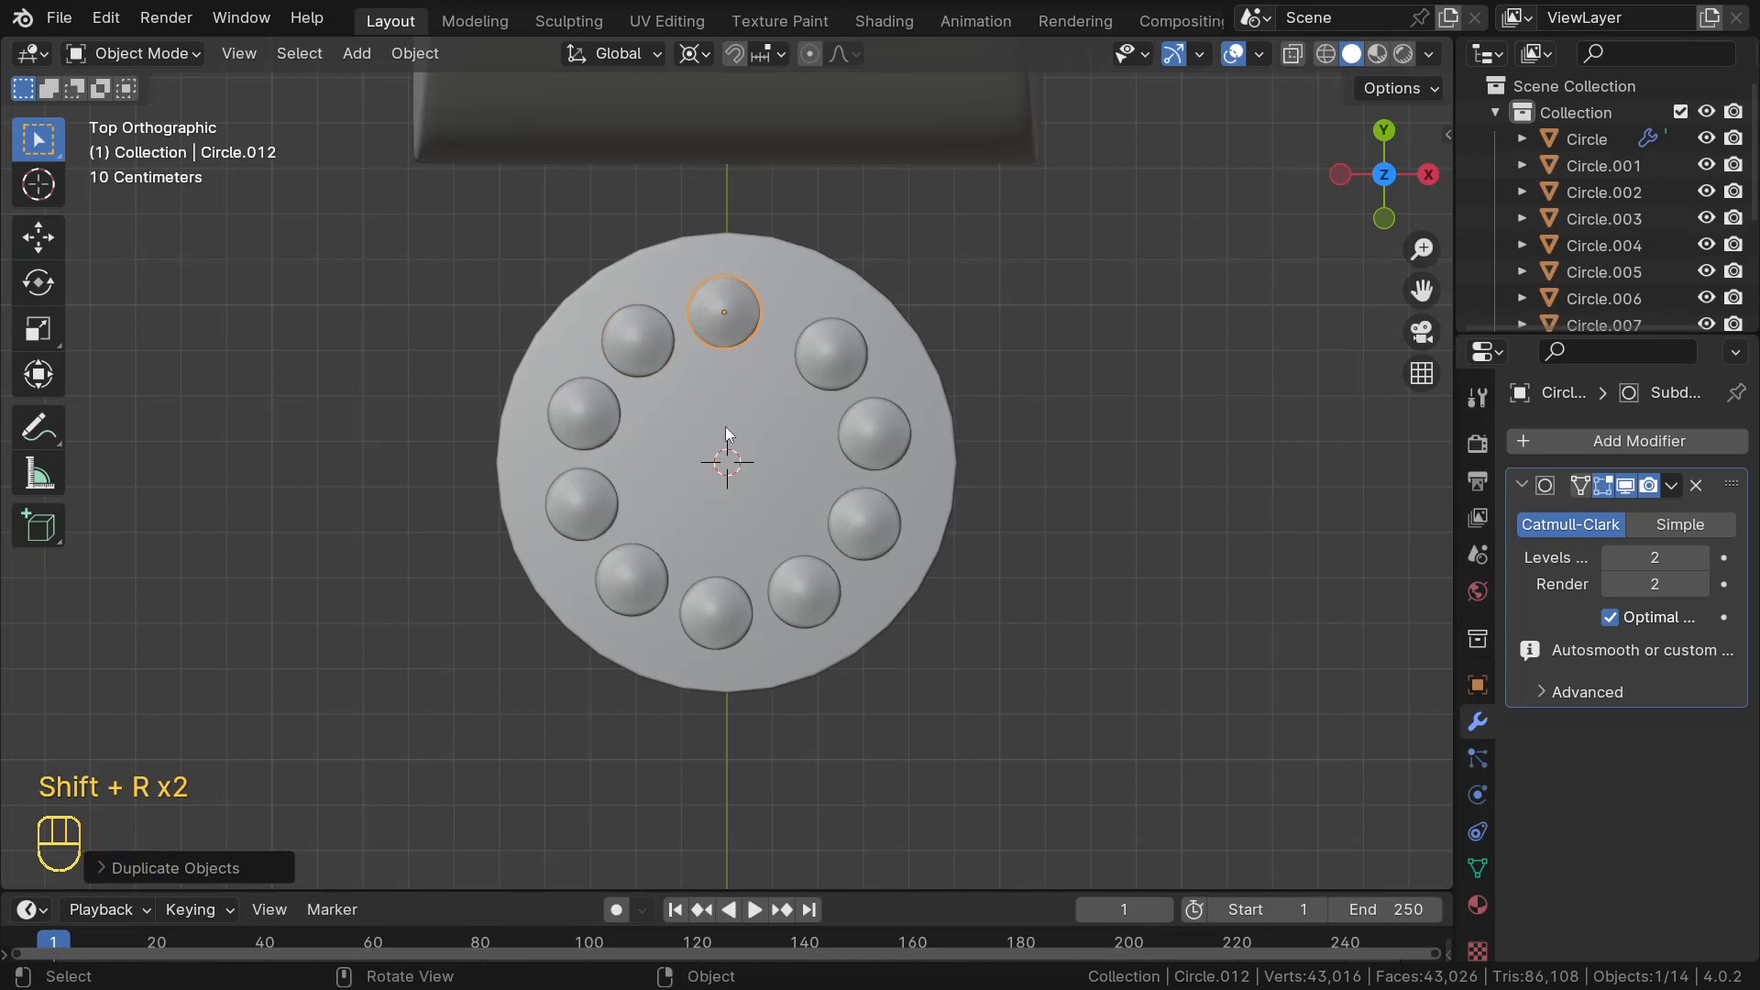
# - Select all ten buttons on the disc and join them into a single object
pyautogui.moveTo(716, 469); pyautogui.dragTo(619, 458, button='middle')
pyautogui.scroll(2, 625, 413)
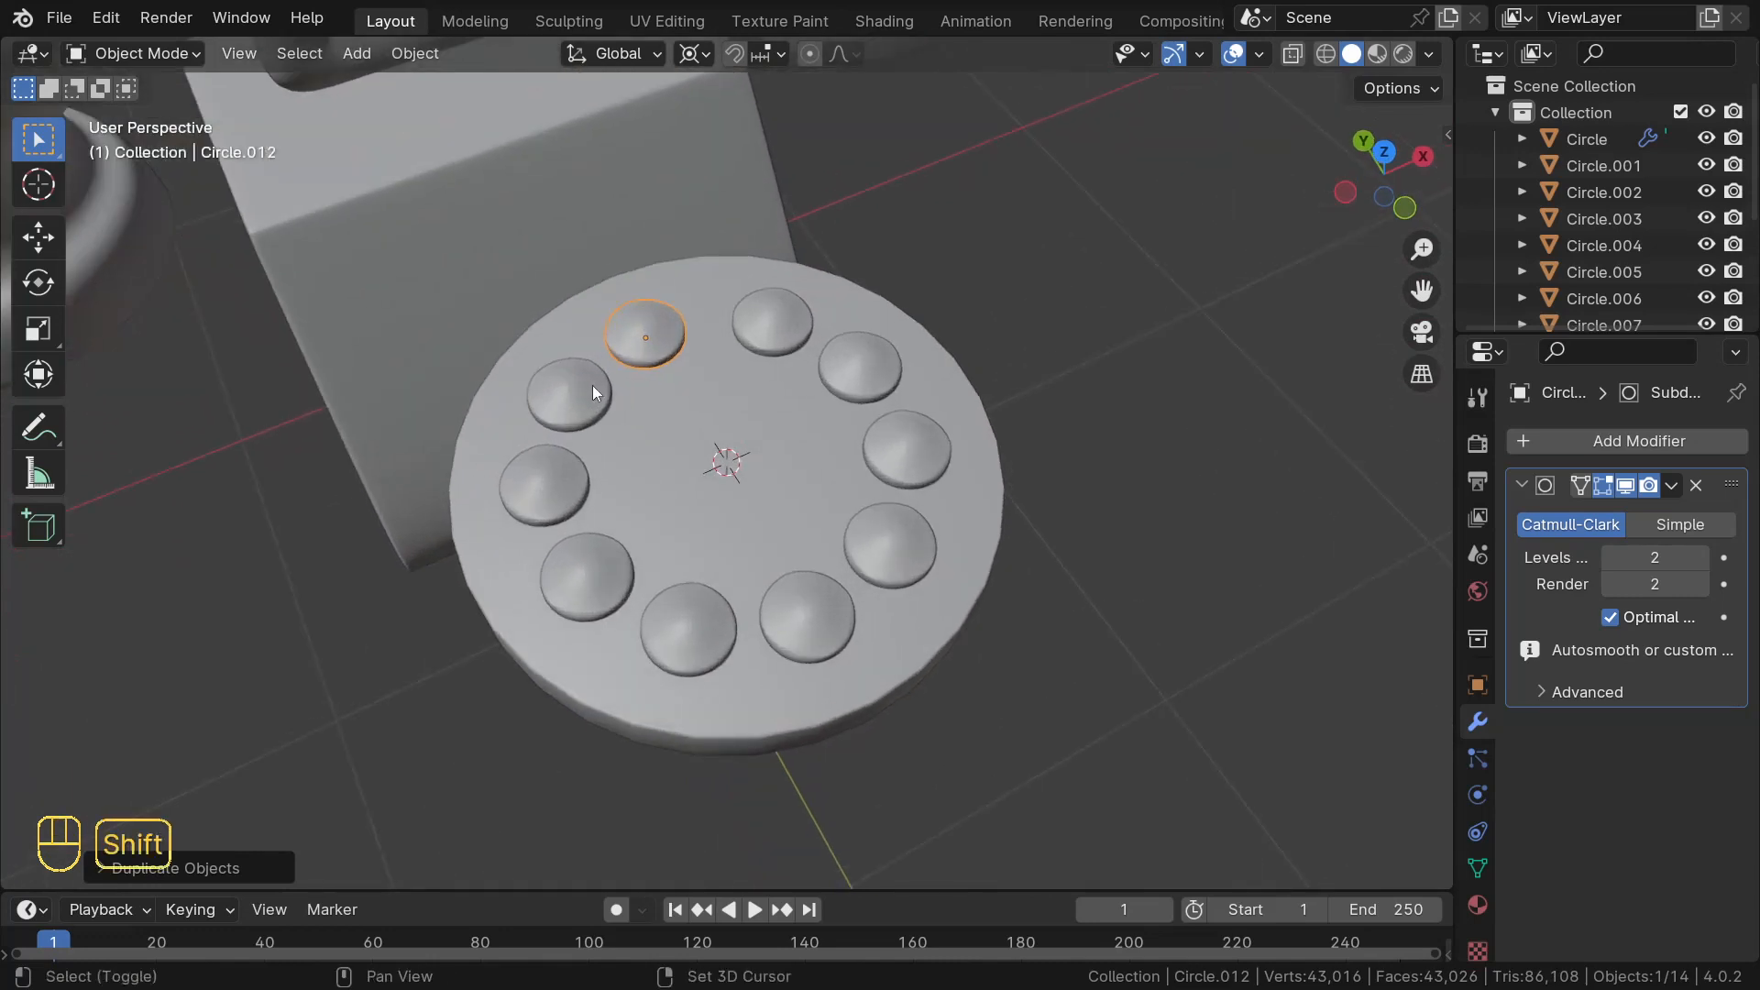
pyautogui.keyDown('shift'); pyautogui.click(594, 385); pyautogui.keyUp('shift')
pyautogui.keyDown('shift'); pyautogui.click(544, 472); pyautogui.keyUp('shift')
pyautogui.keyDown('shift'); pyautogui.click(579, 570); pyautogui.keyUp('shift')
pyautogui.keyDown('shift'); pyautogui.click(686, 631); pyautogui.keyUp('shift')
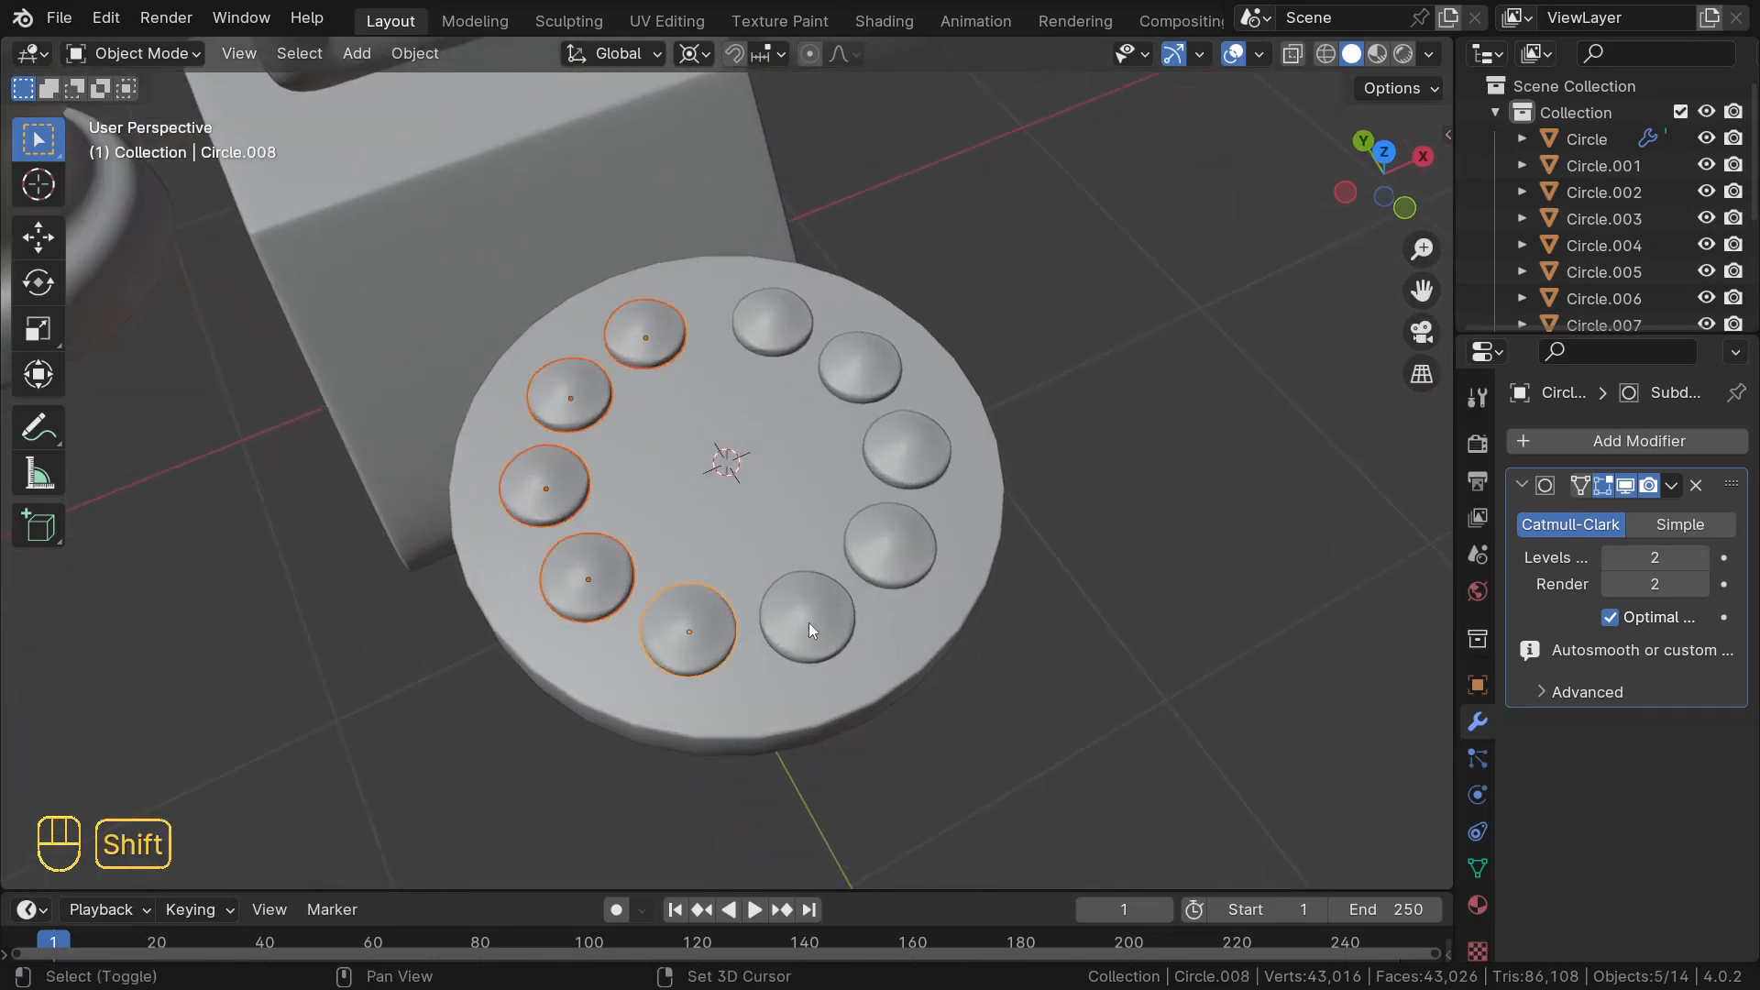
pyautogui.keyDown('shift'); pyautogui.click(807, 620); pyautogui.keyUp('shift')
pyautogui.keyDown('shift'); pyautogui.click(893, 552); pyautogui.keyUp('shift')
pyautogui.keyDown('shift'); pyautogui.click(833, 348); pyautogui.keyUp('shift')
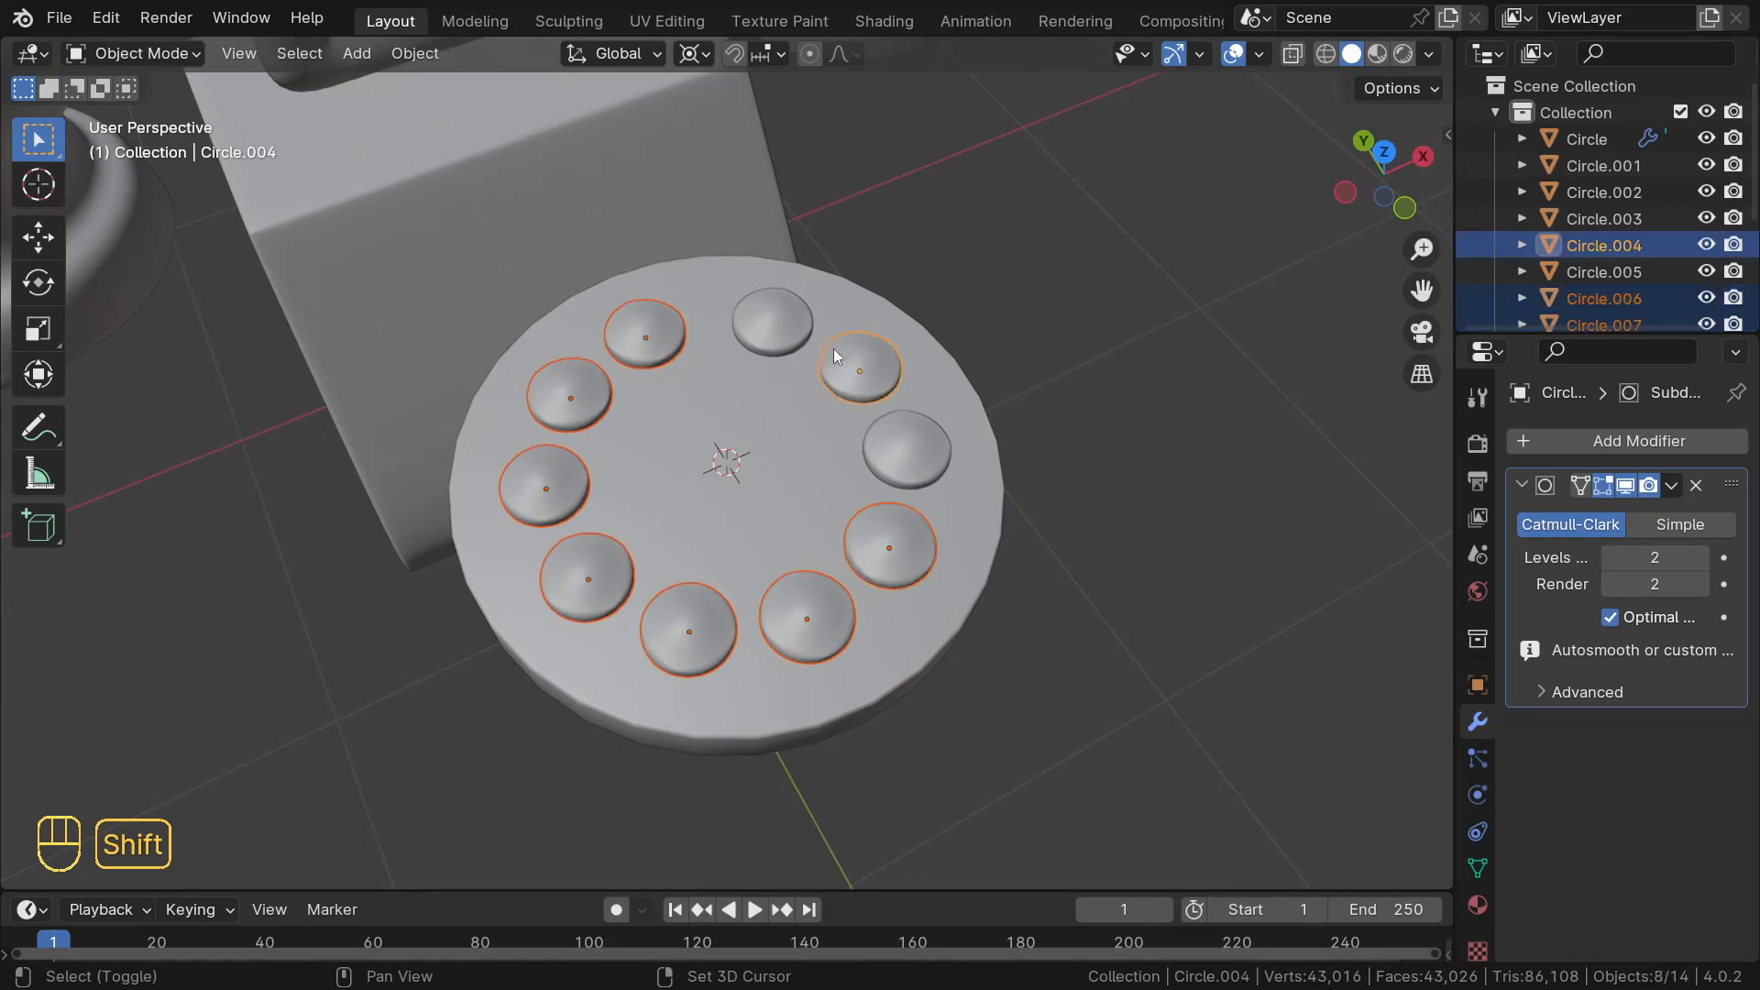
pyautogui.keyDown('shift'); pyautogui.click(795, 315); pyautogui.keyUp('shift')
pyautogui.press('ctrl')
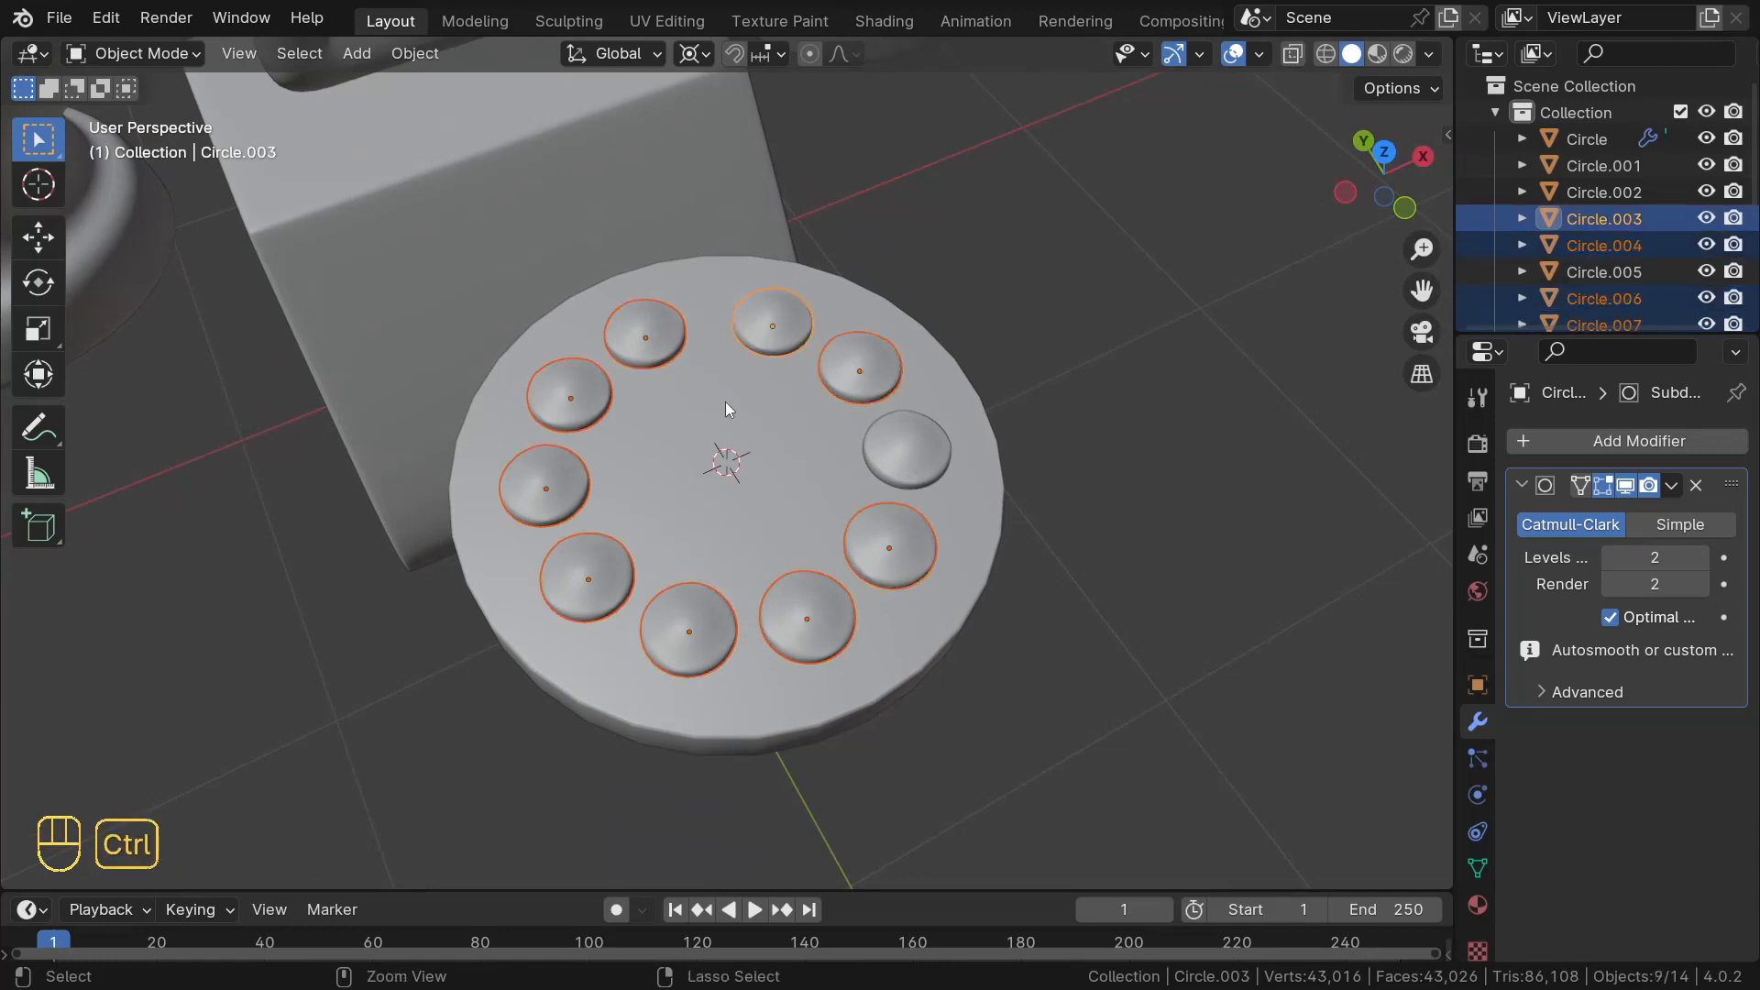
pyautogui.hotkey('ctrl', 'j')
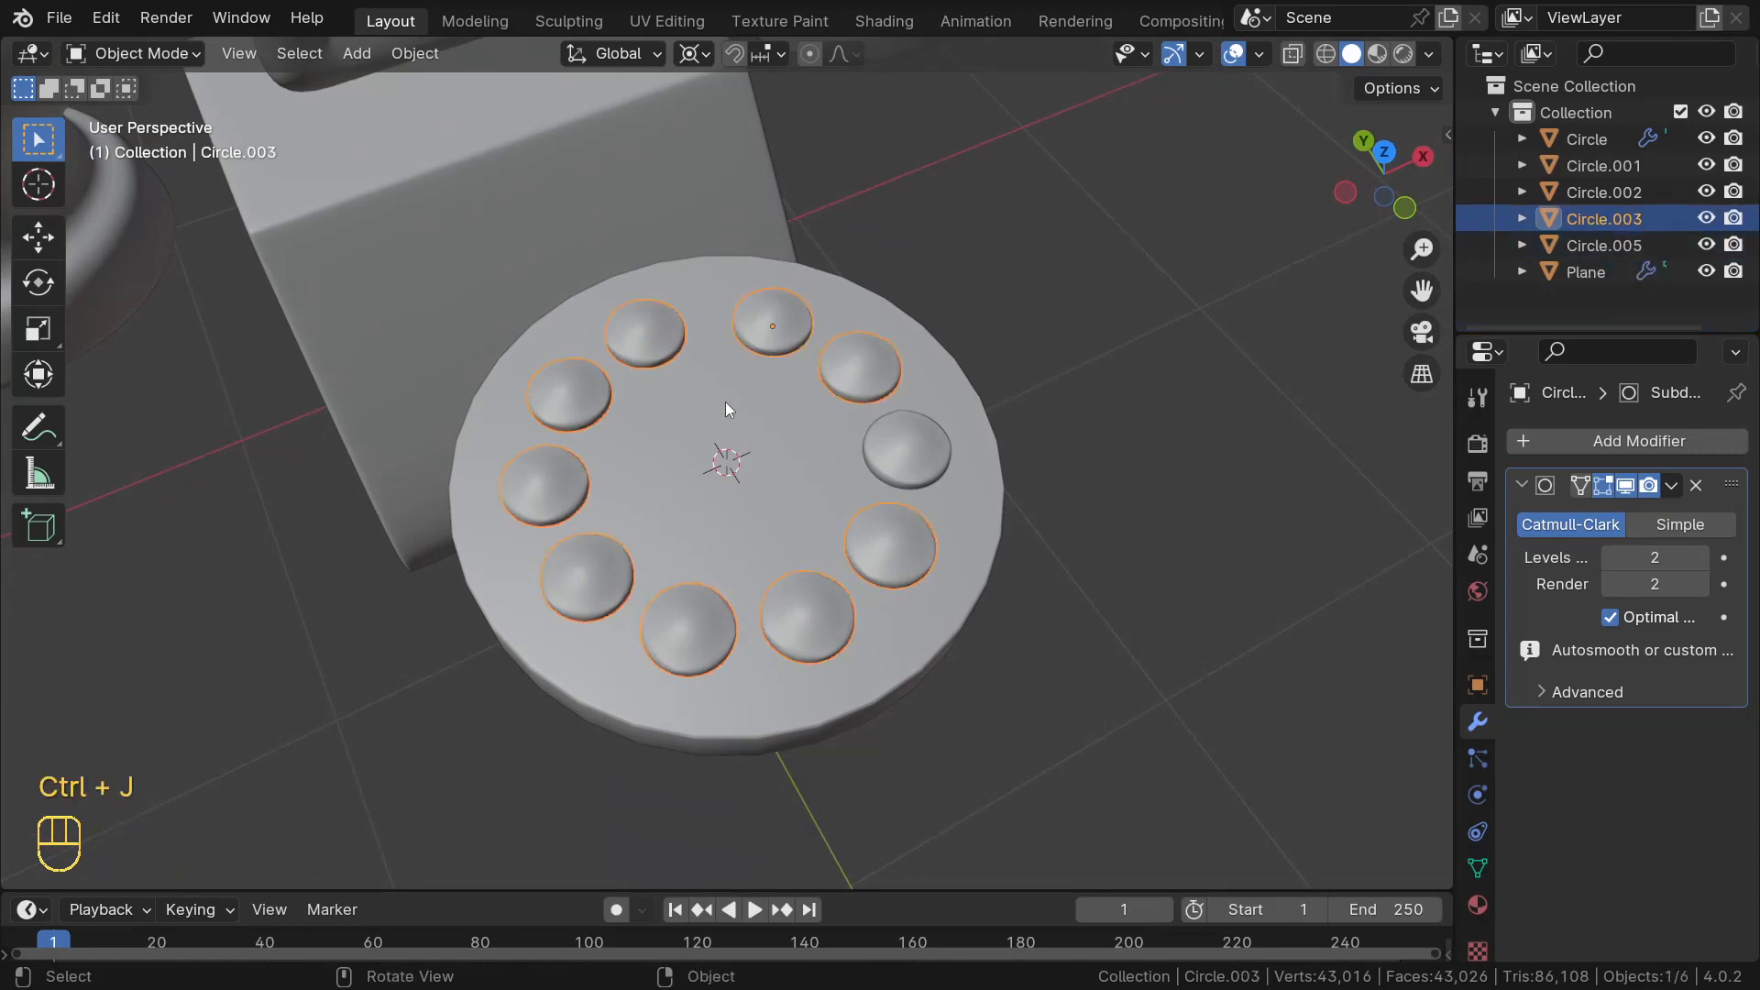
pyautogui.keyDown('shift'); pyautogui.click(928, 464); pyautogui.keyUp('shift')
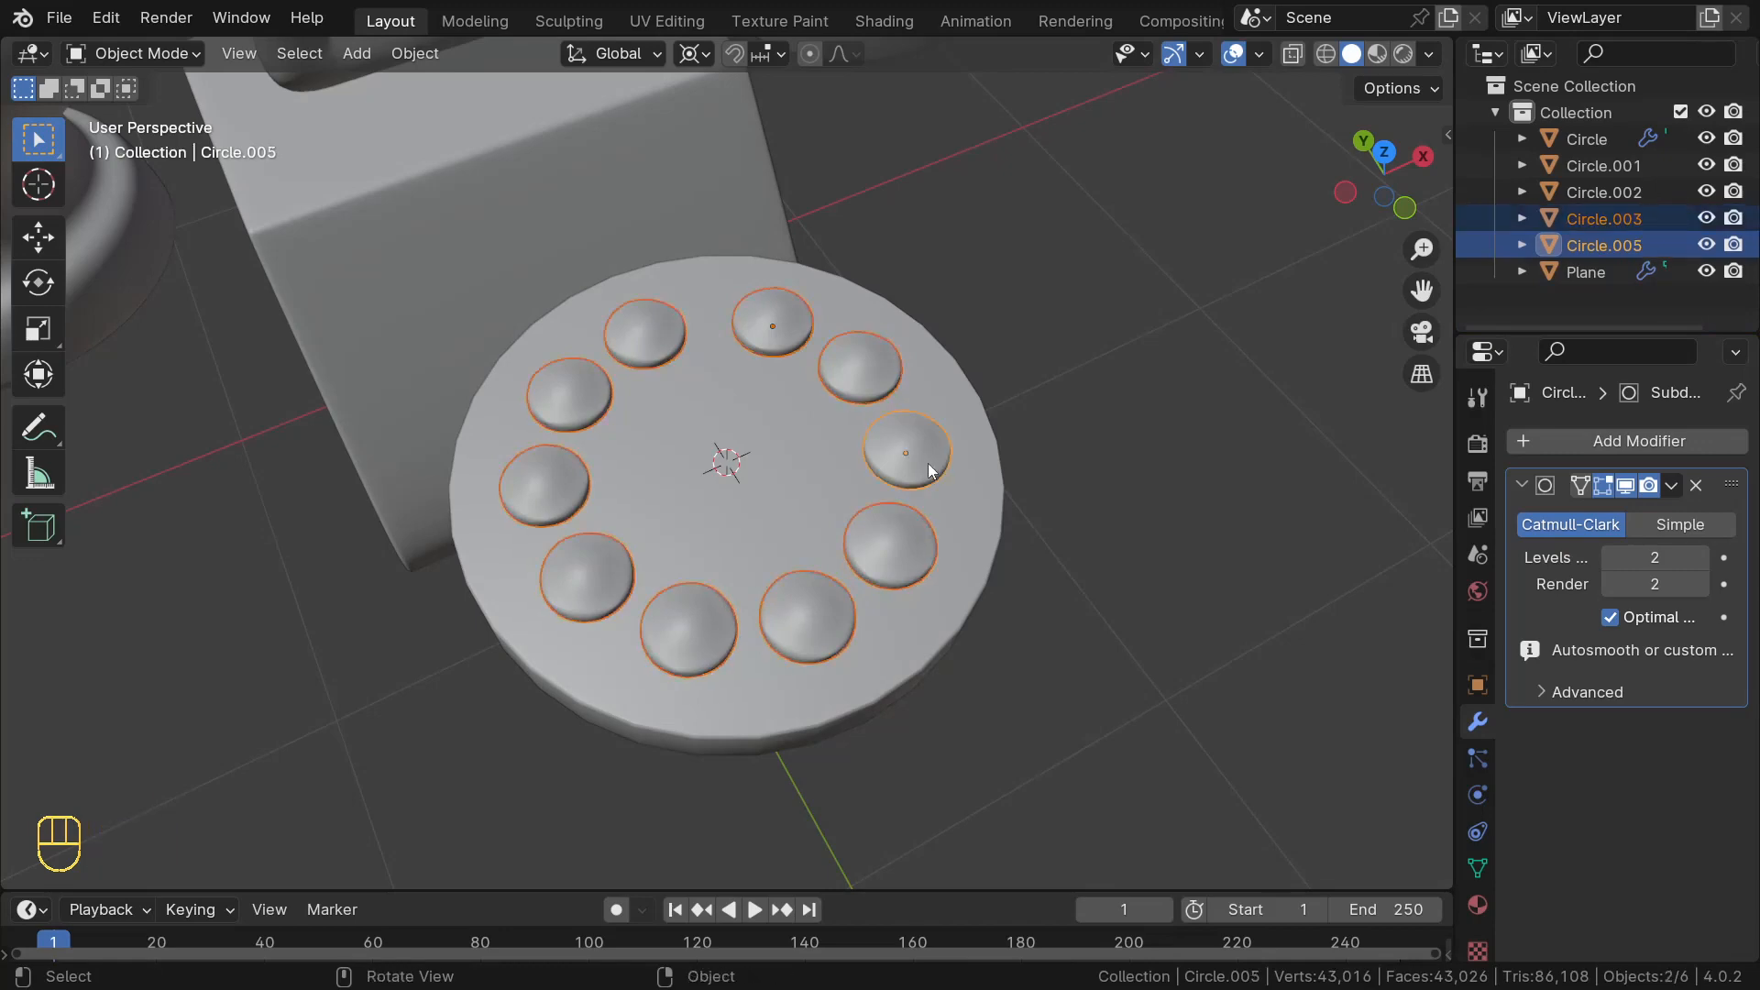
pyautogui.hotkey('ctrl', 'j')
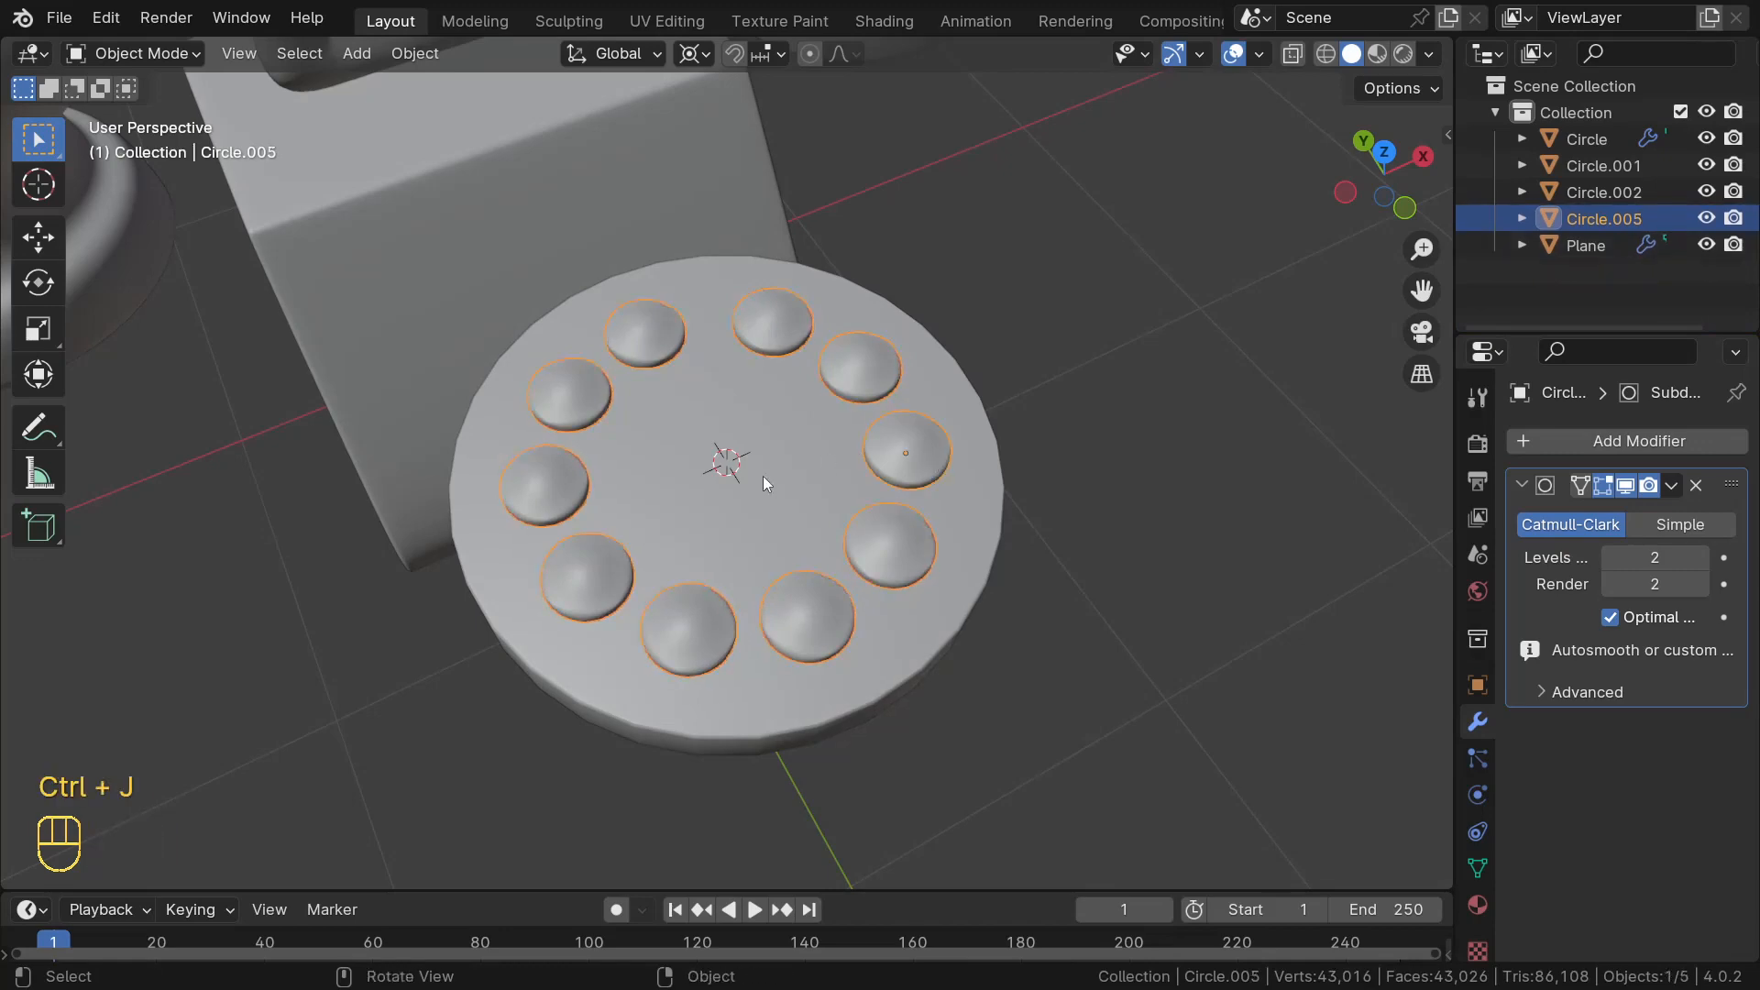
# - Parent the joined buttons to the dial disc using Object (Keep Transform)
pyautogui.moveTo(763, 476); pyautogui.dragTo(668, 607, button='middle')
pyautogui.moveTo(723, 492); pyautogui.dragTo(735, 552, button='middle')
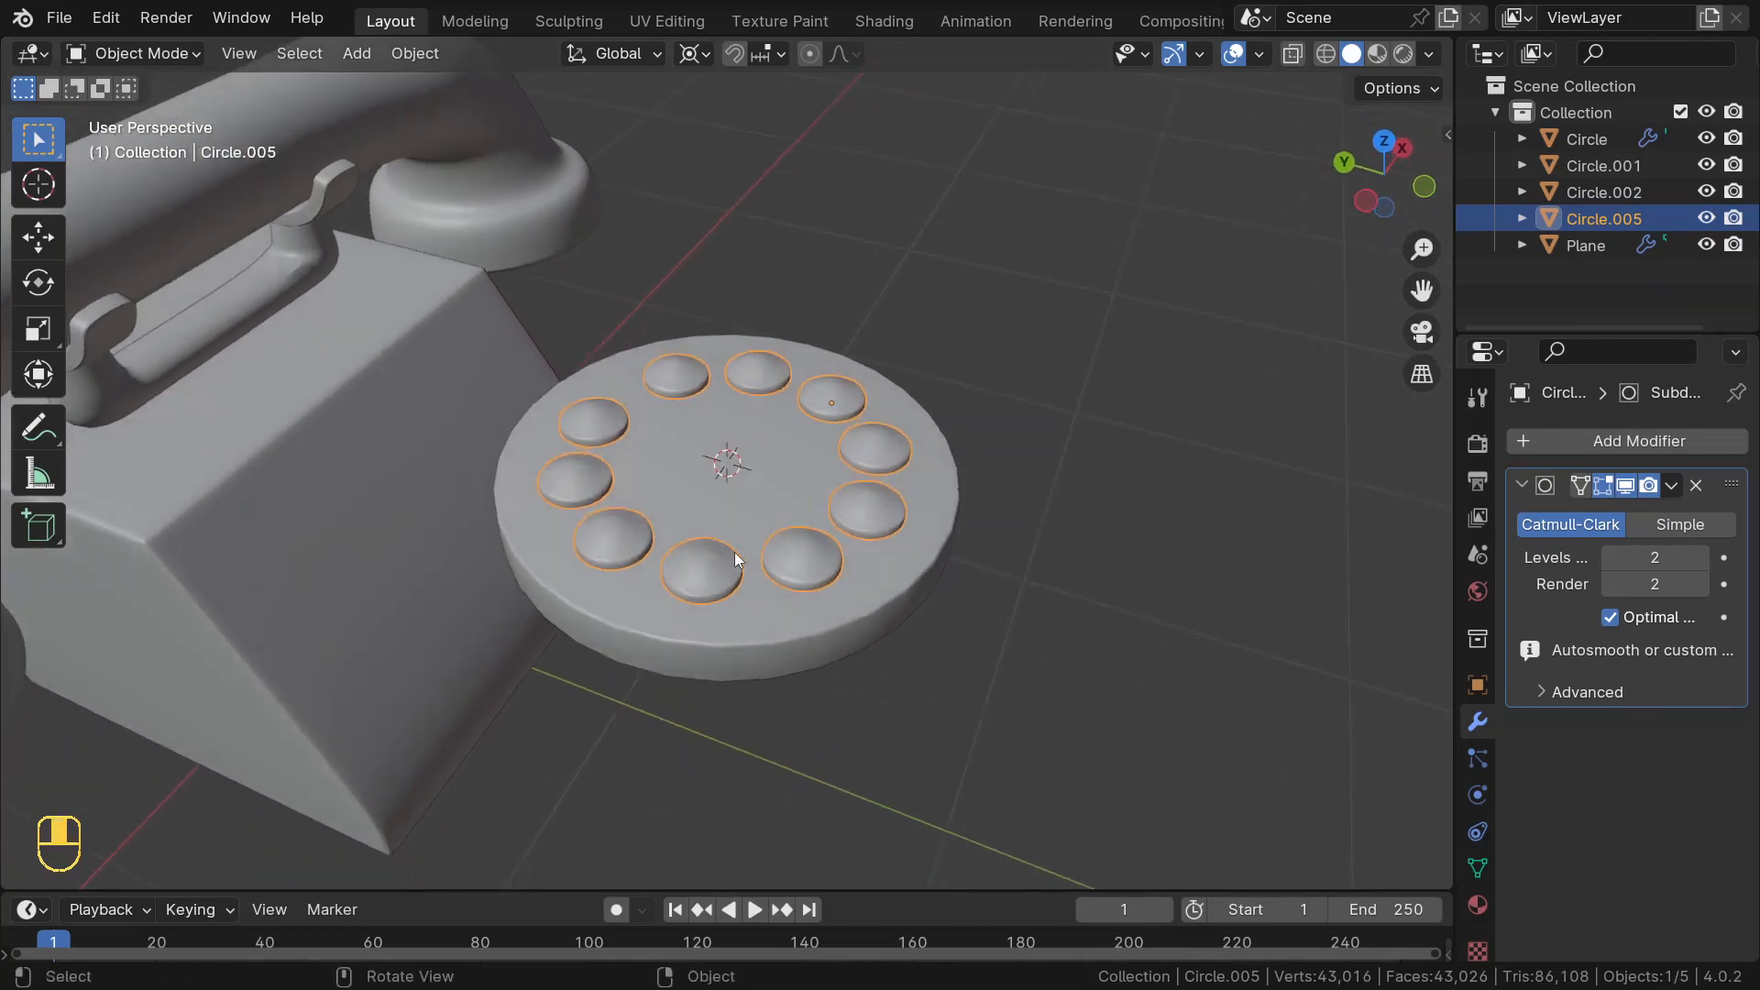
pyautogui.scroll(1, 871, 450)
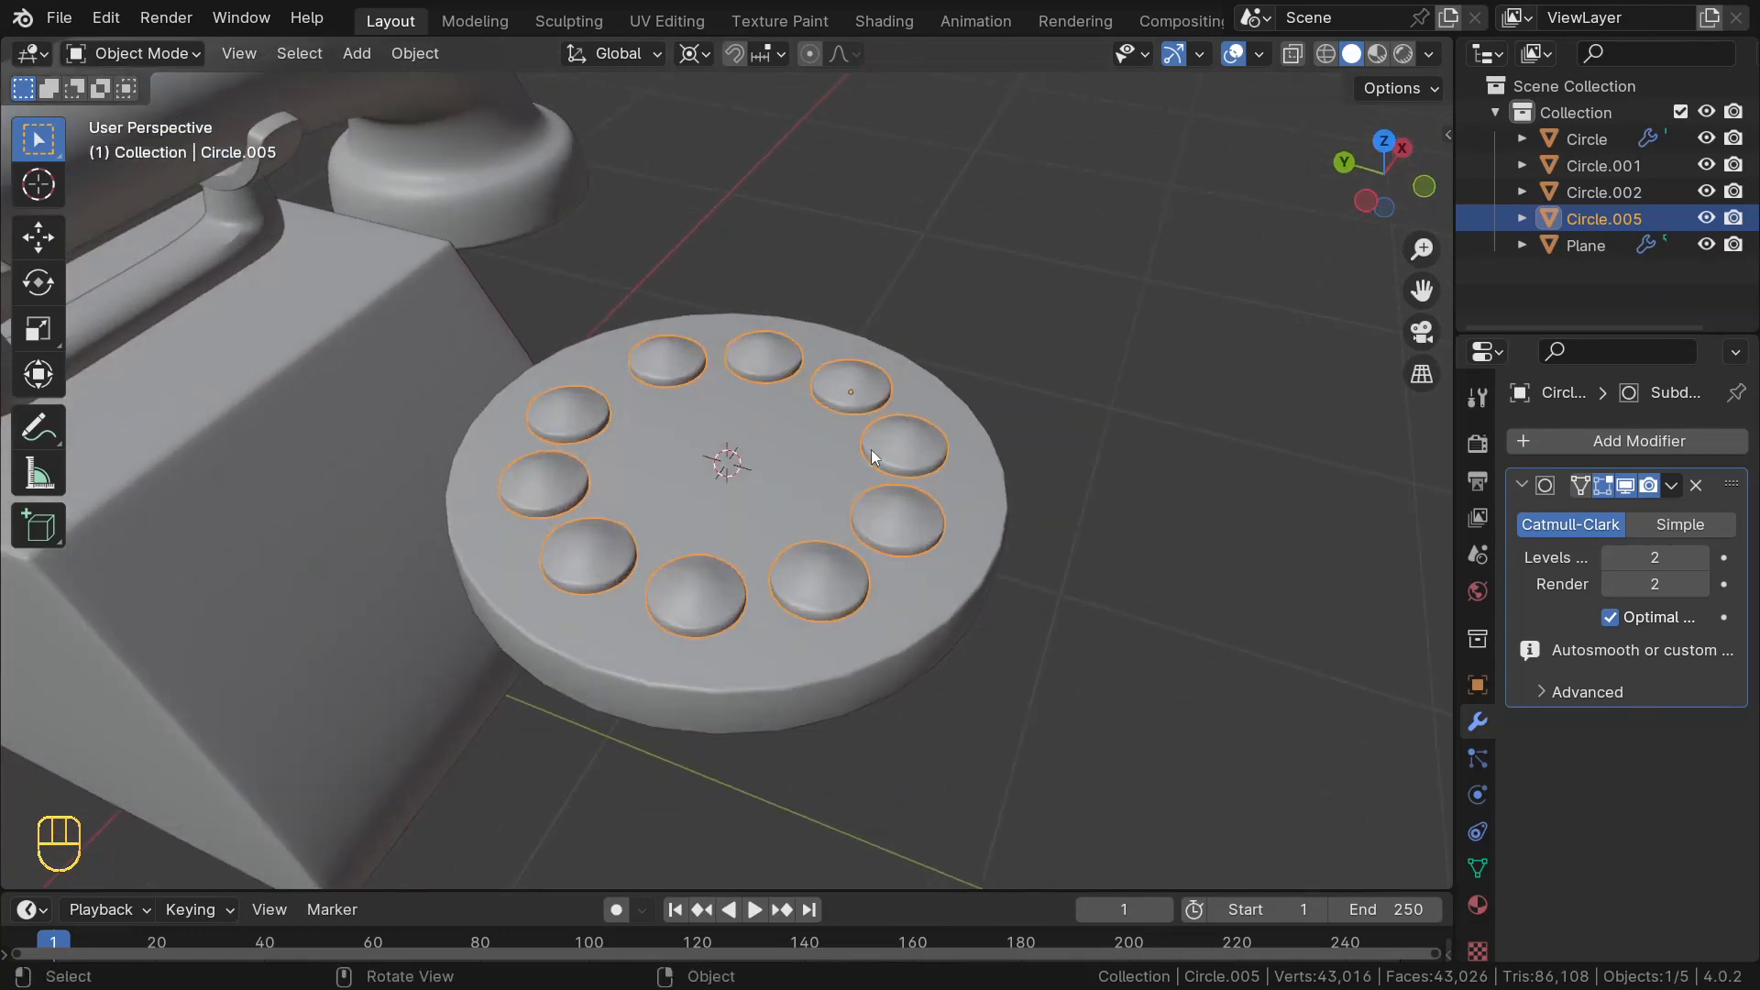
pyautogui.keyDown('shift'); pyautogui.click(702, 666); pyautogui.keyUp('shift')
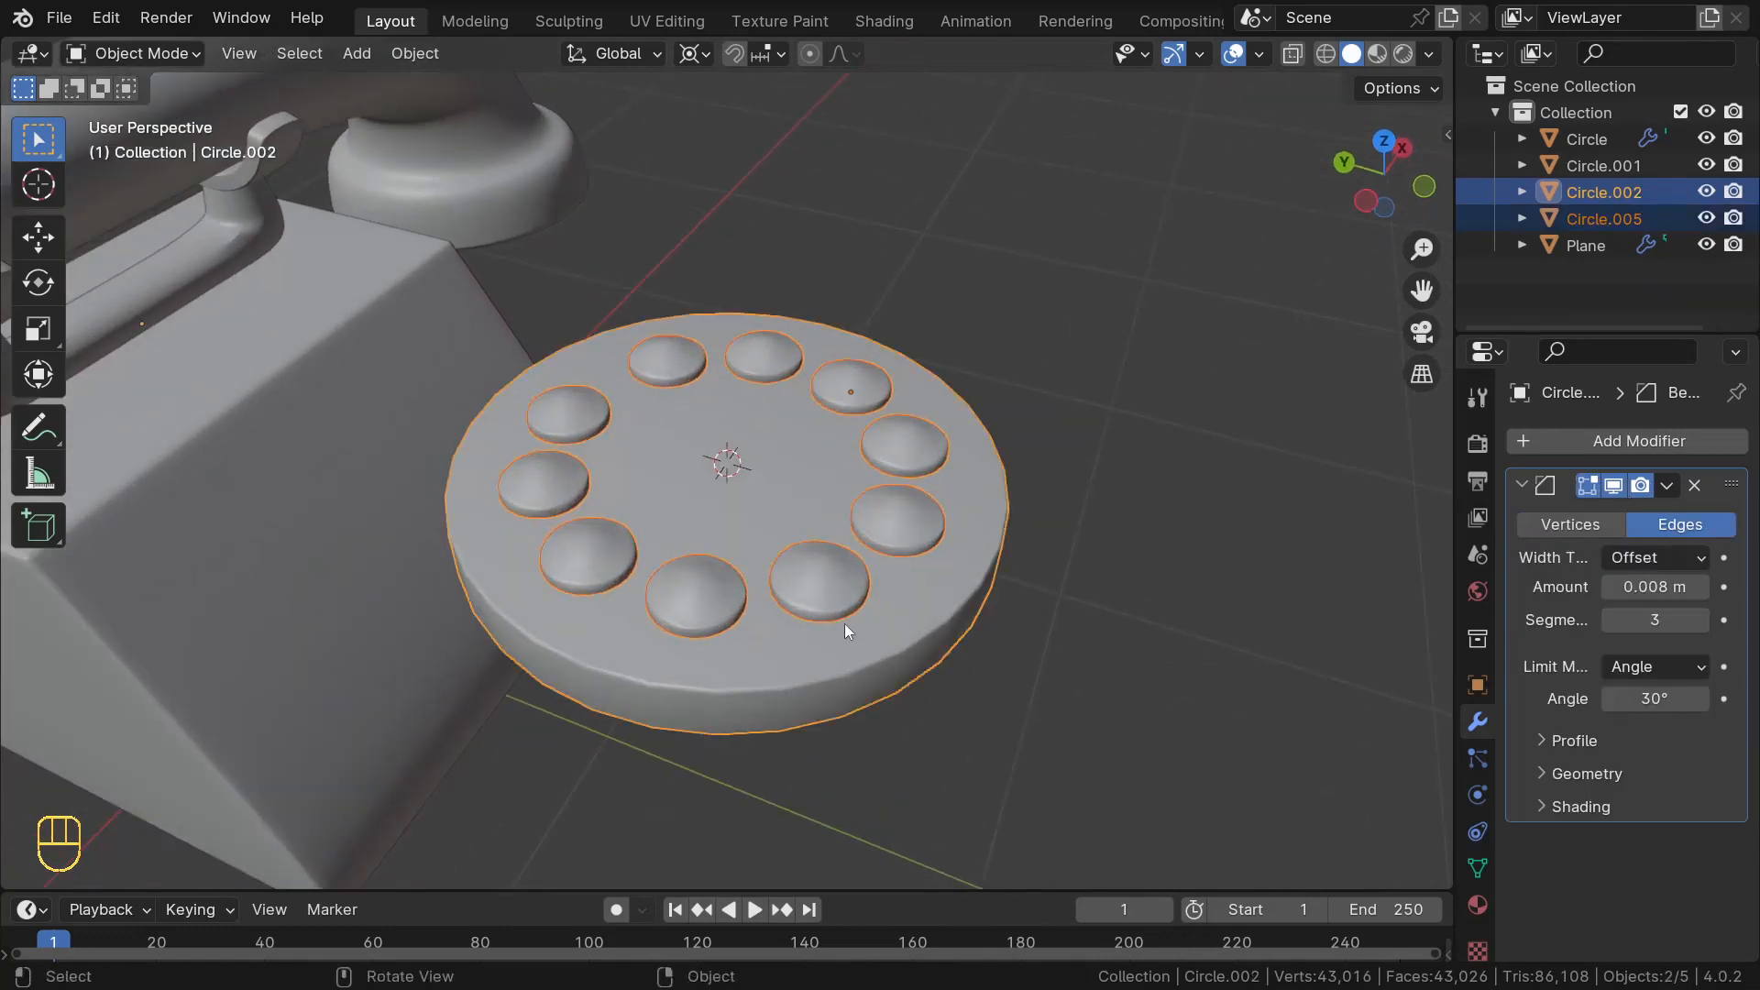
pyautogui.moveTo(844, 624); pyautogui.dragTo(807, 587, button='middle')
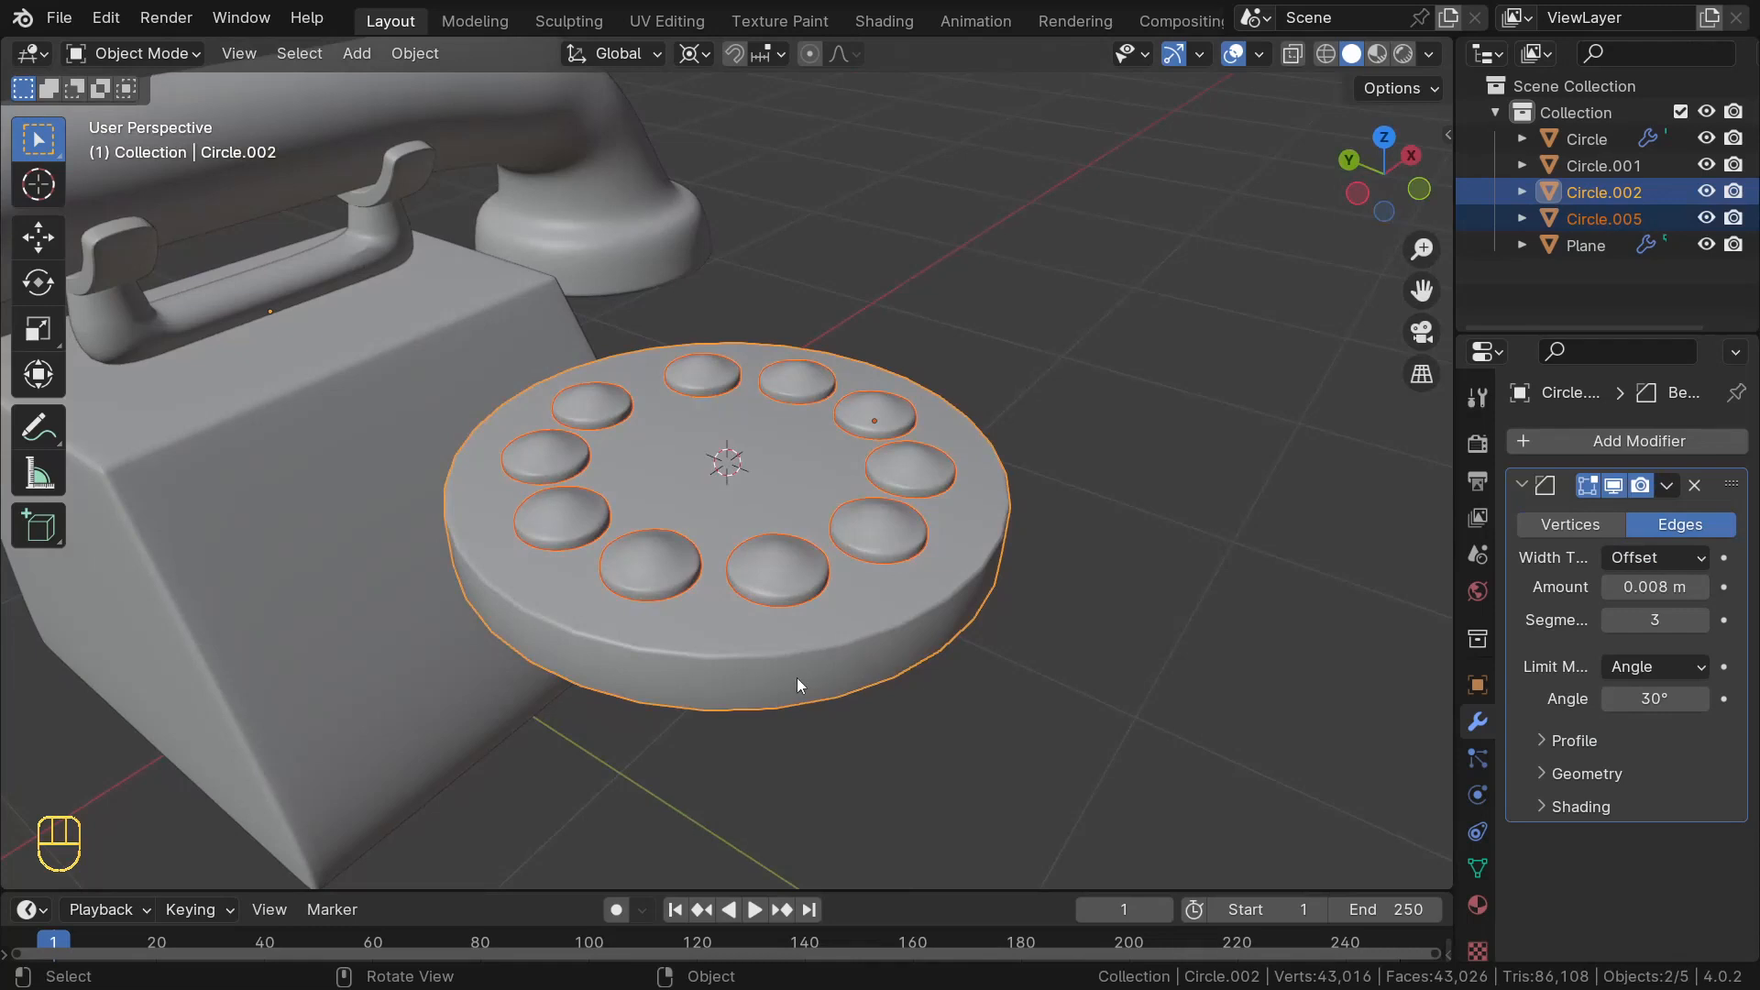
pyautogui.hotkey('ctrl', 'p')
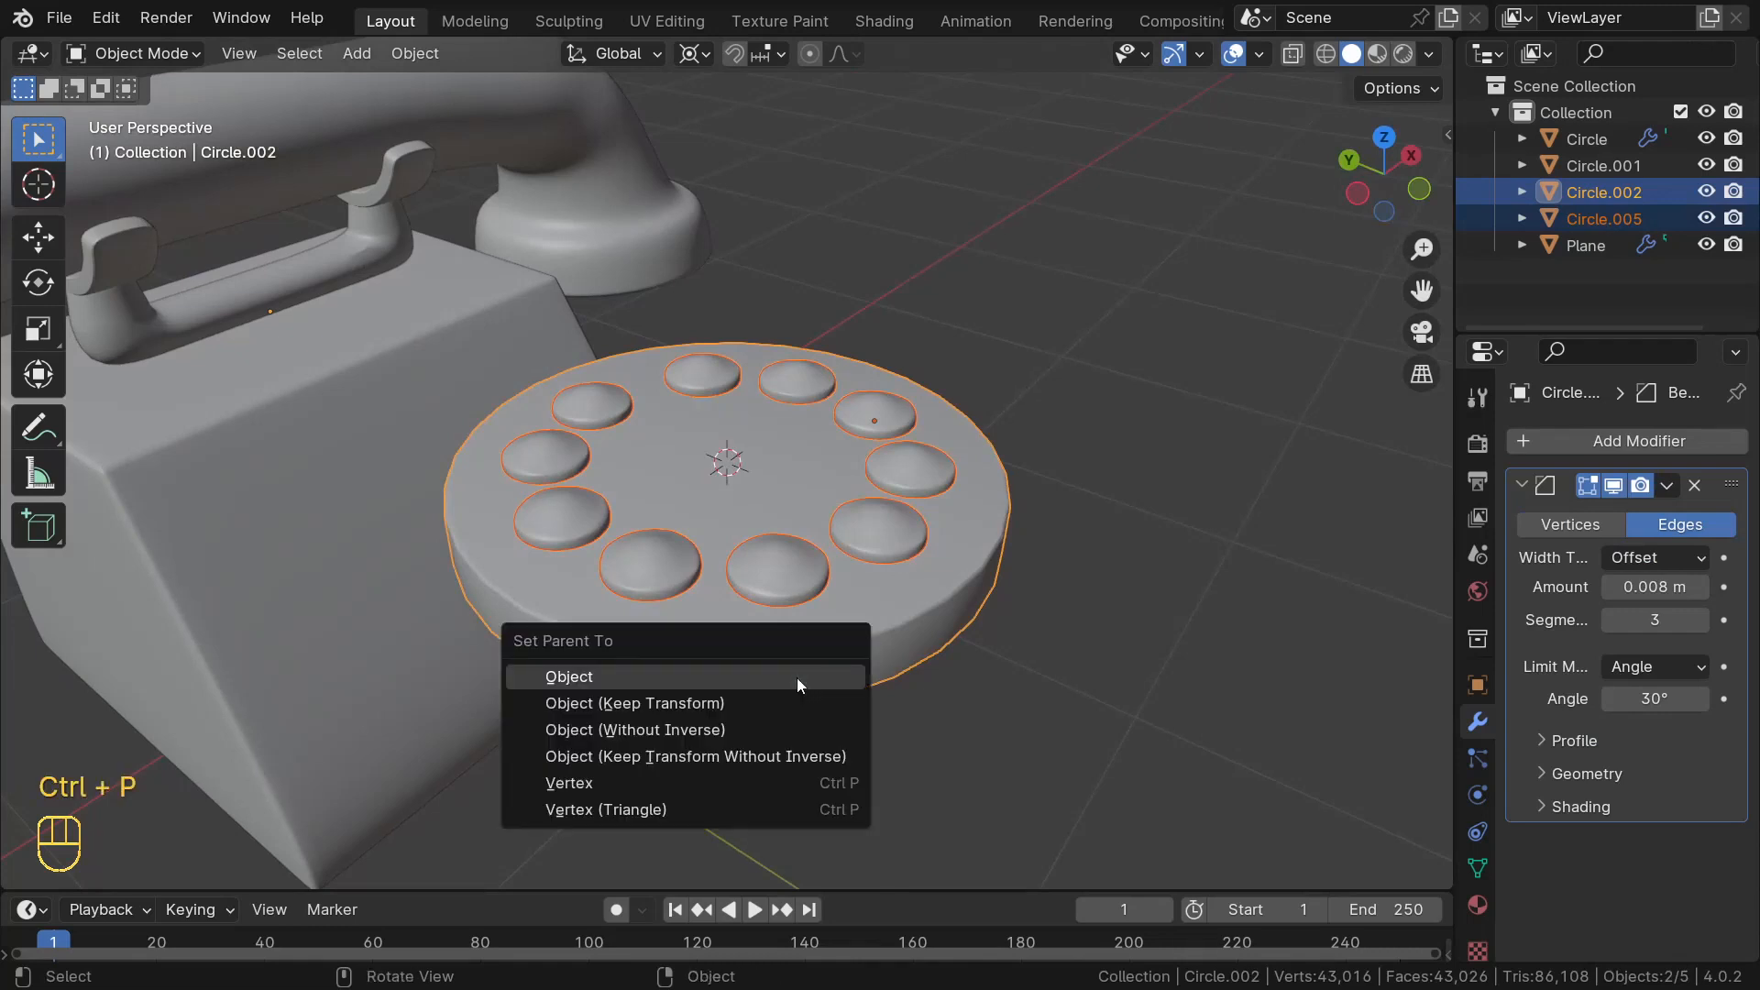
pyautogui.click(744, 708)
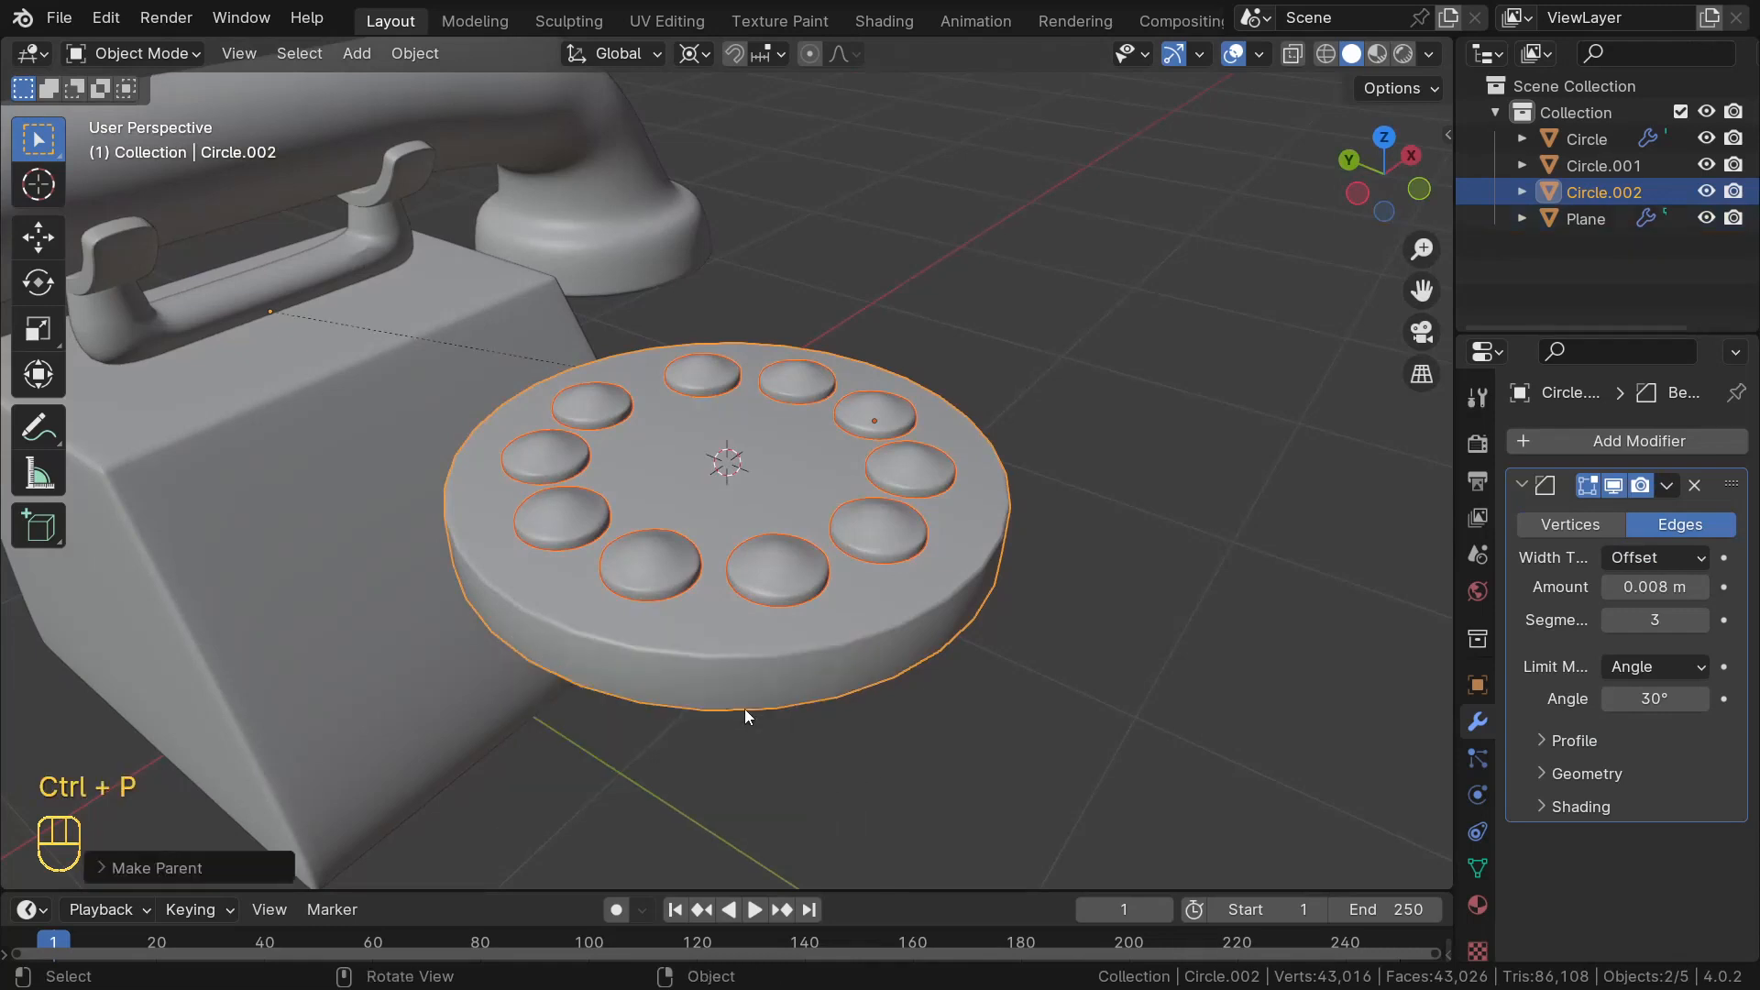
# - Select only the dial disc and set the snapping target to Face
pyautogui.click(733, 692)
pyautogui.moveTo(699, 672); pyautogui.dragTo(756, 678, button='middle')
pyautogui.moveTo(691, 737); pyautogui.dragTo(868, 575, button='middle')
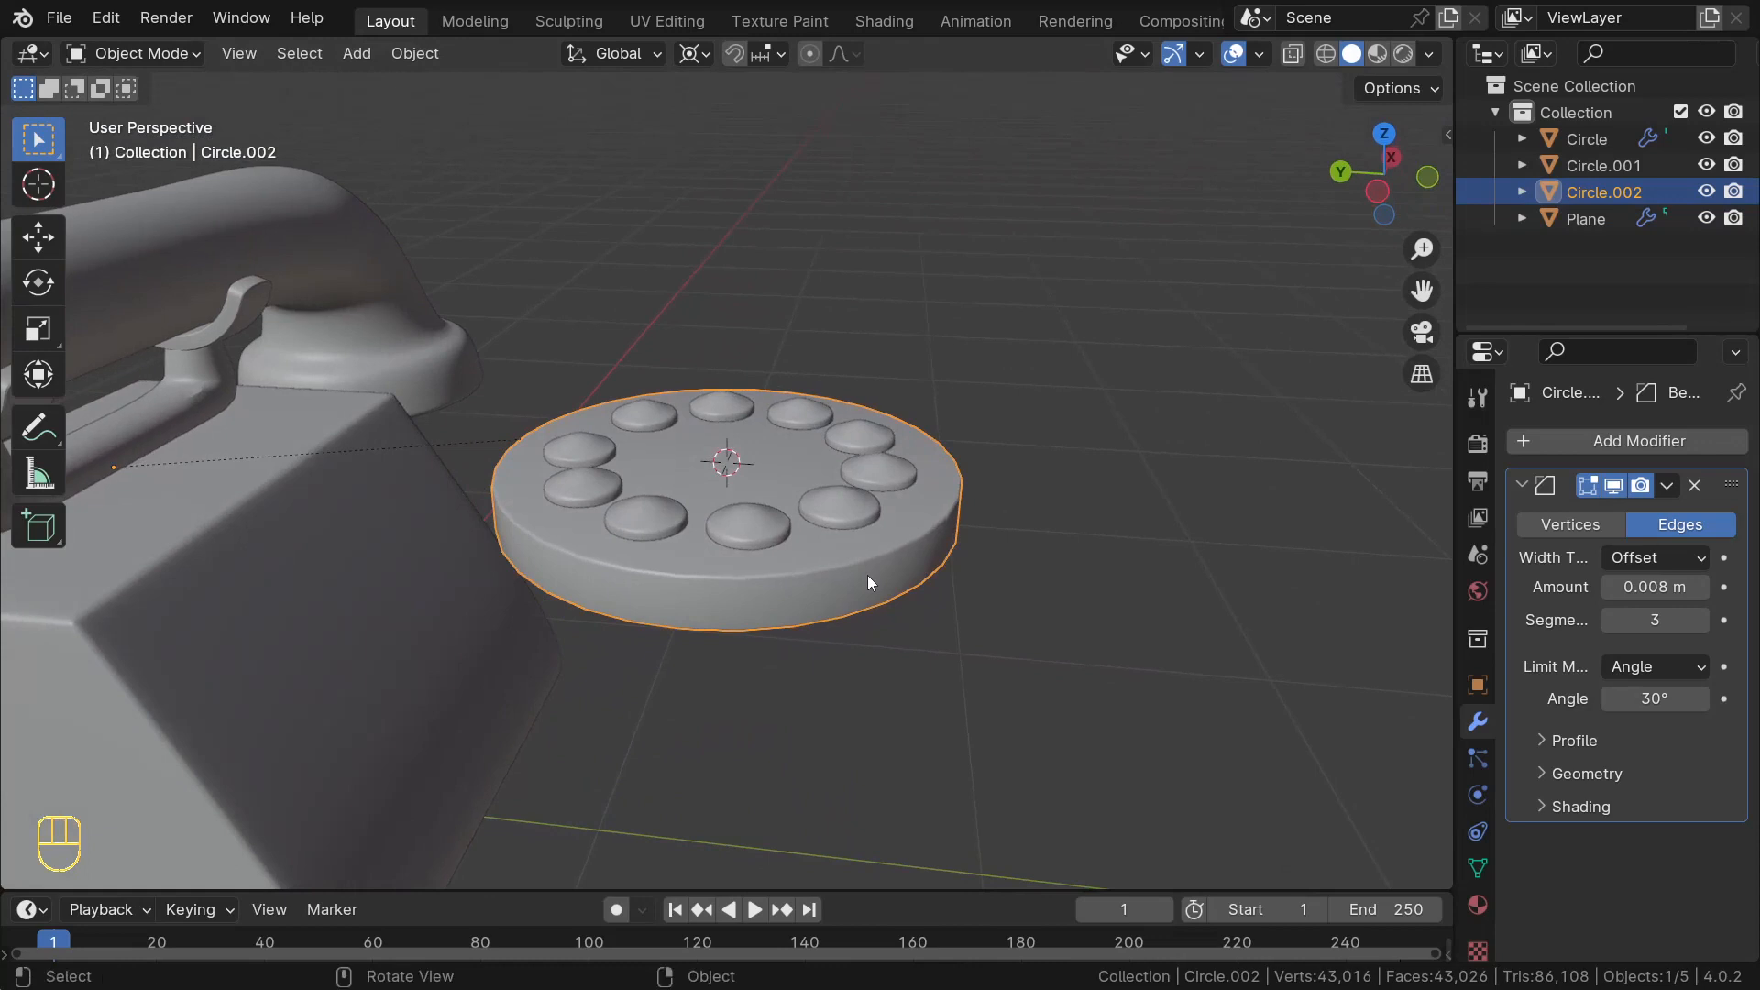
pyautogui.moveTo(770, 504); pyautogui.dragTo(660, 545, button='middle')
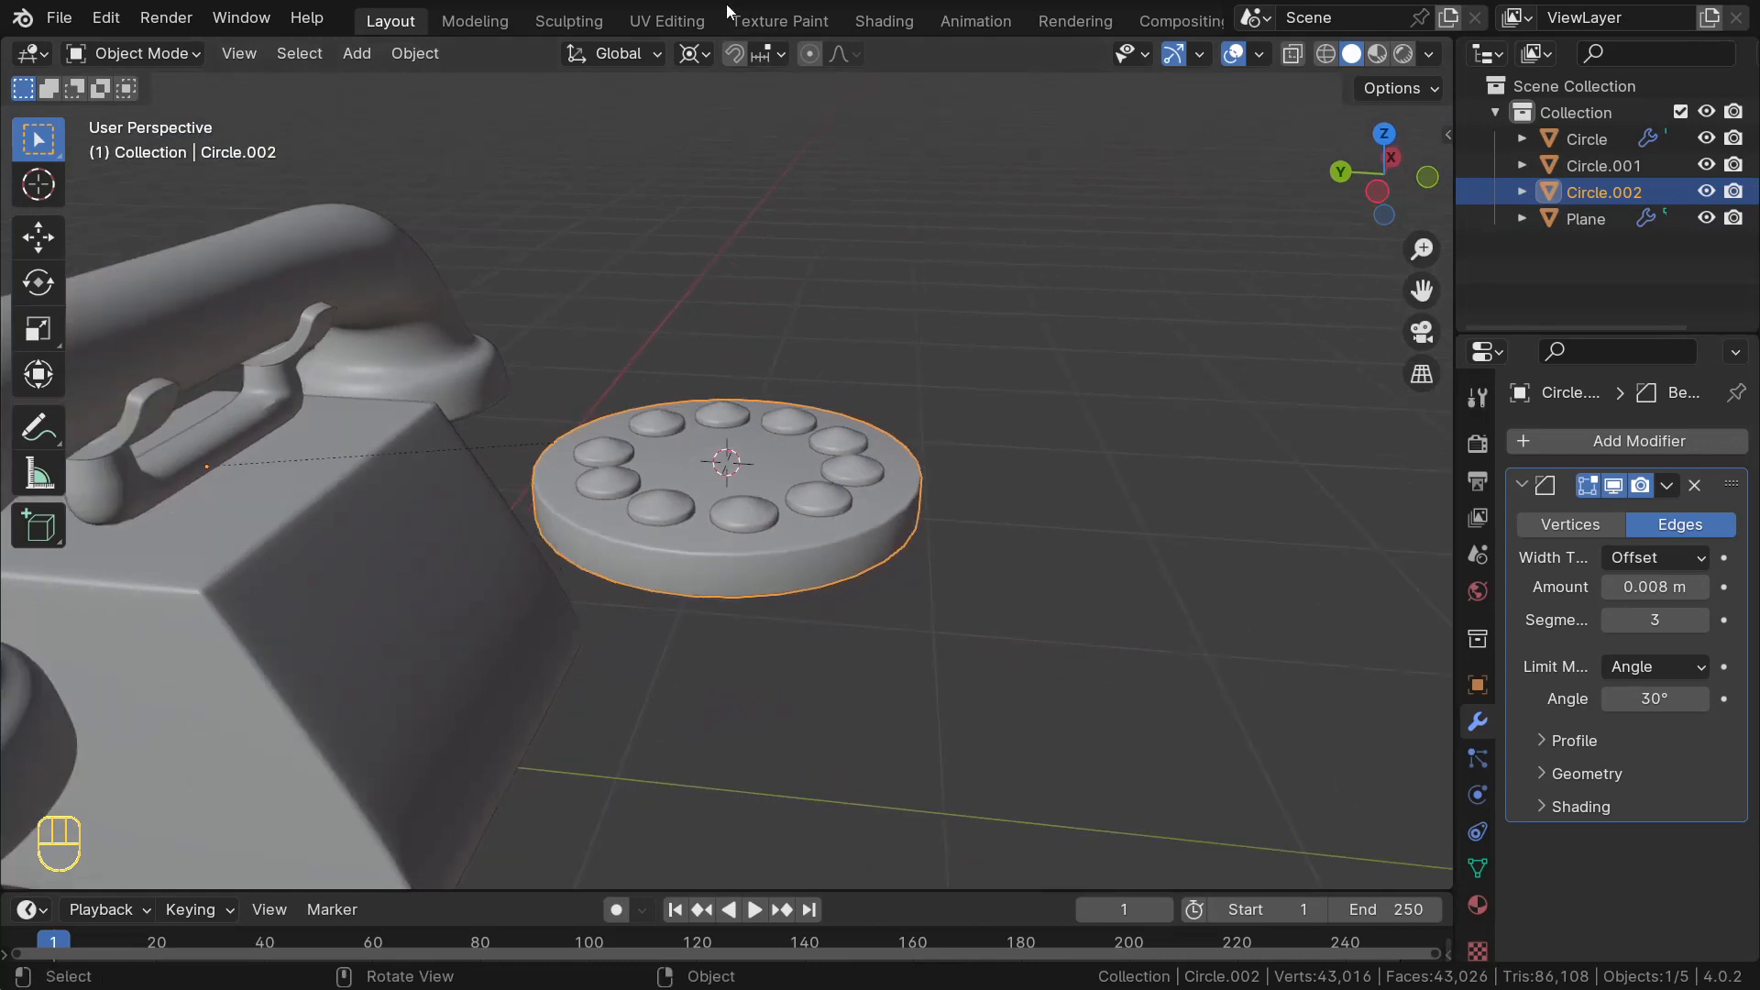
pyautogui.click(770, 55)
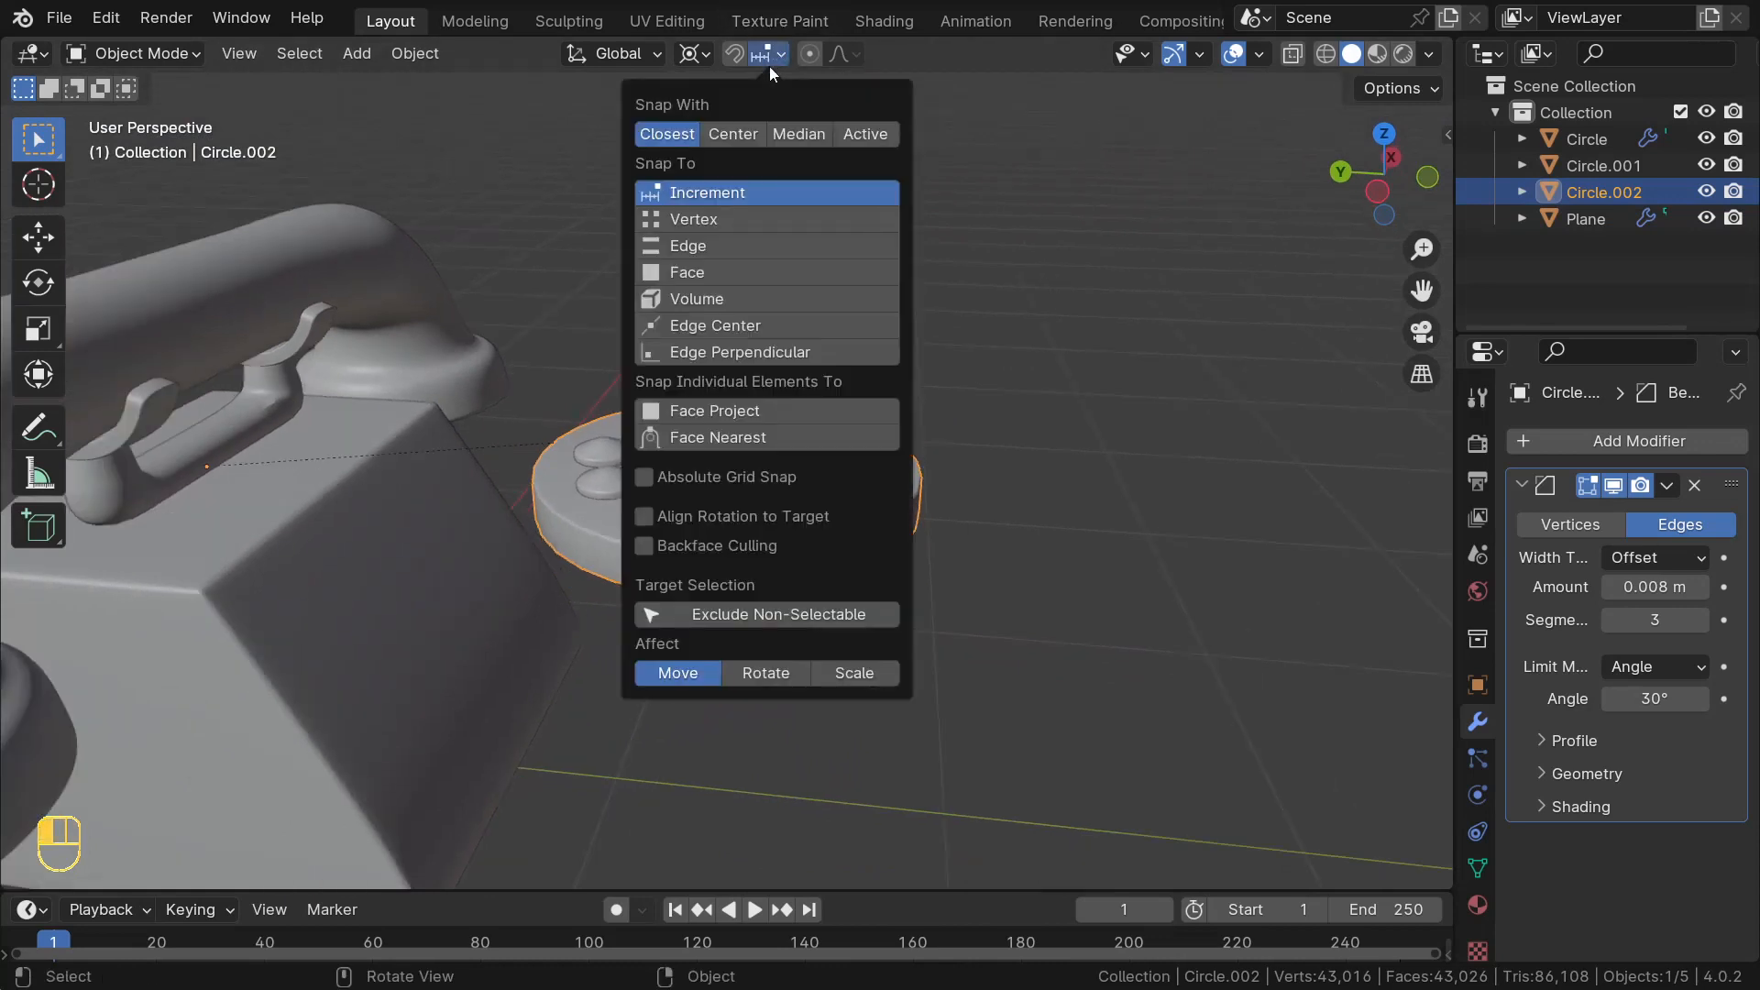
pyautogui.click(674, 277)
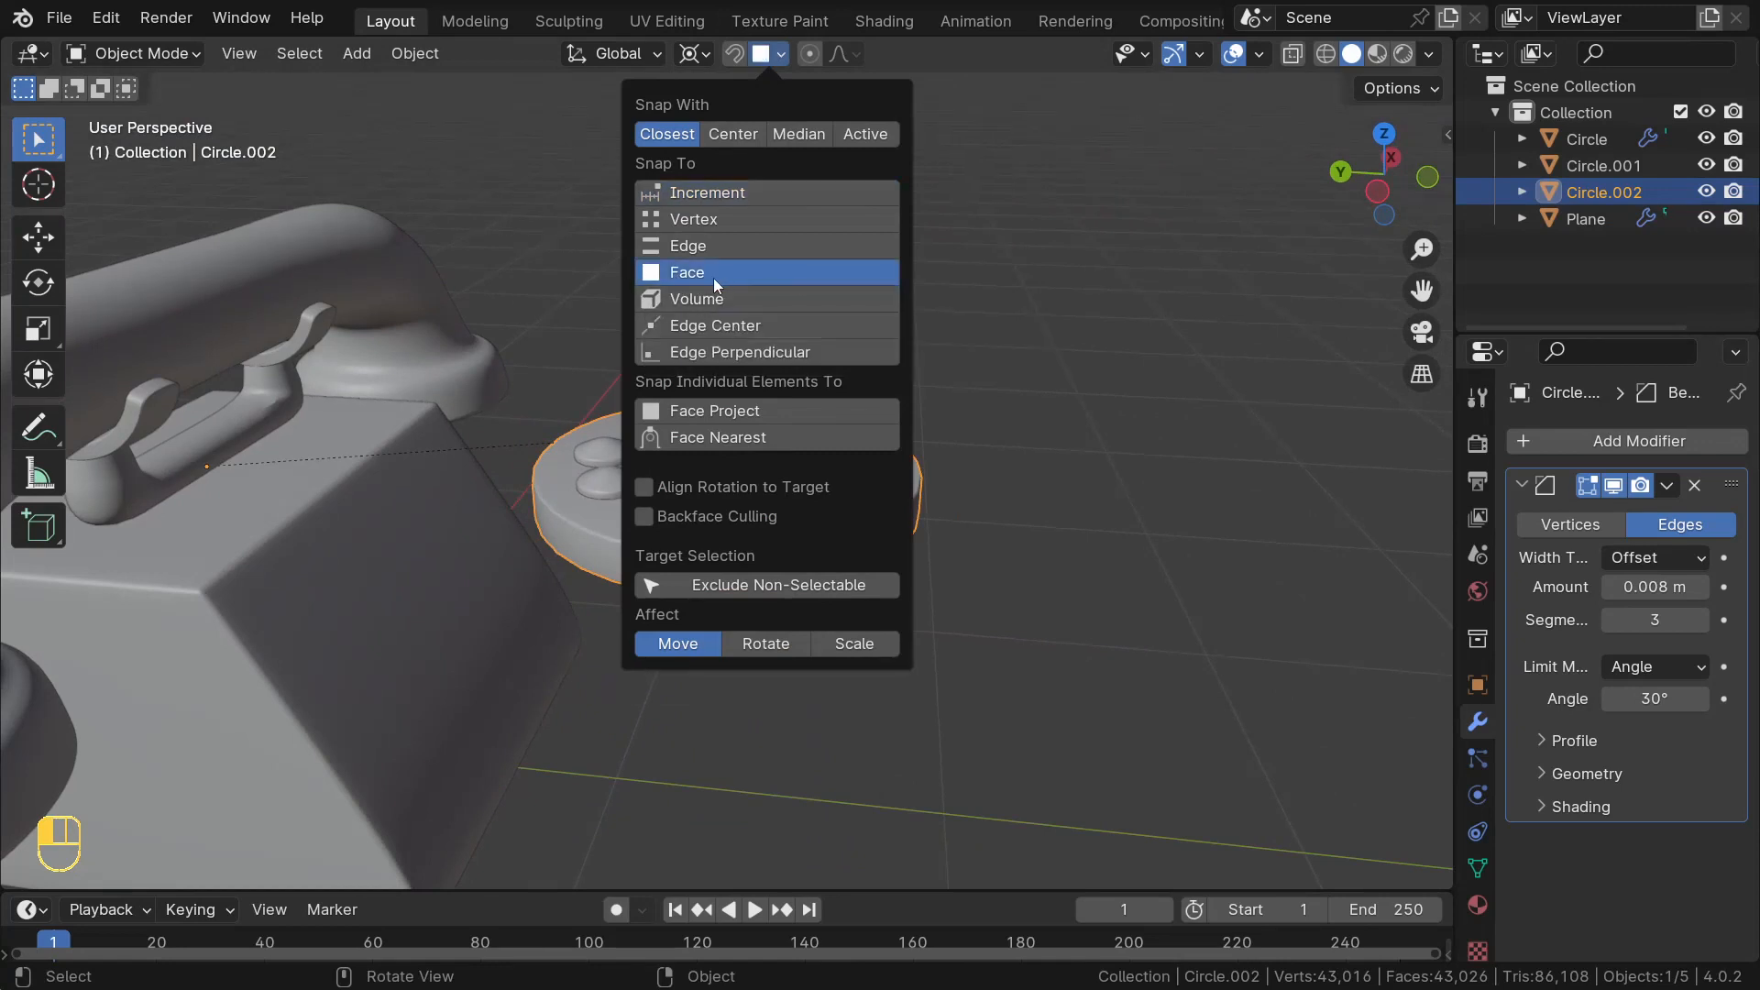
# - Select the bottom face of the dial disc in Edit Mode and move the 3D cursor to its centre
pyautogui.moveTo(448, 389); pyautogui.dragTo(434, 362, button='middle')
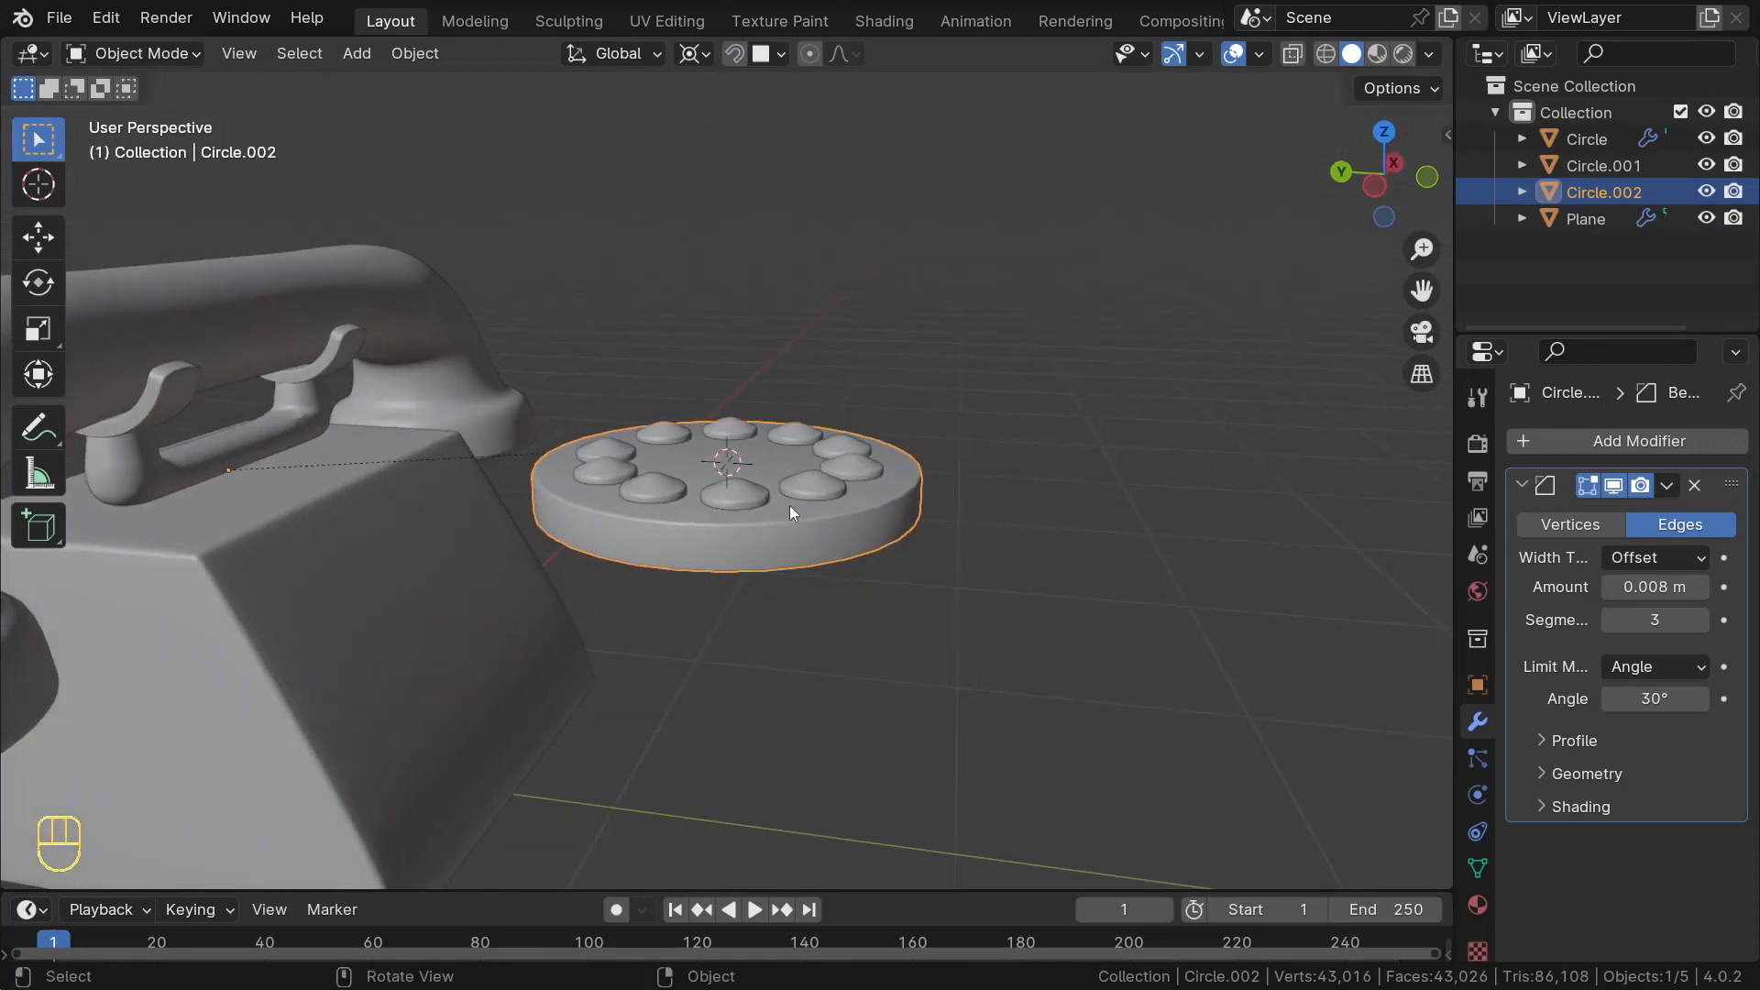
pyautogui.moveTo(703, 465); pyautogui.dragTo(668, 481, button='middle')
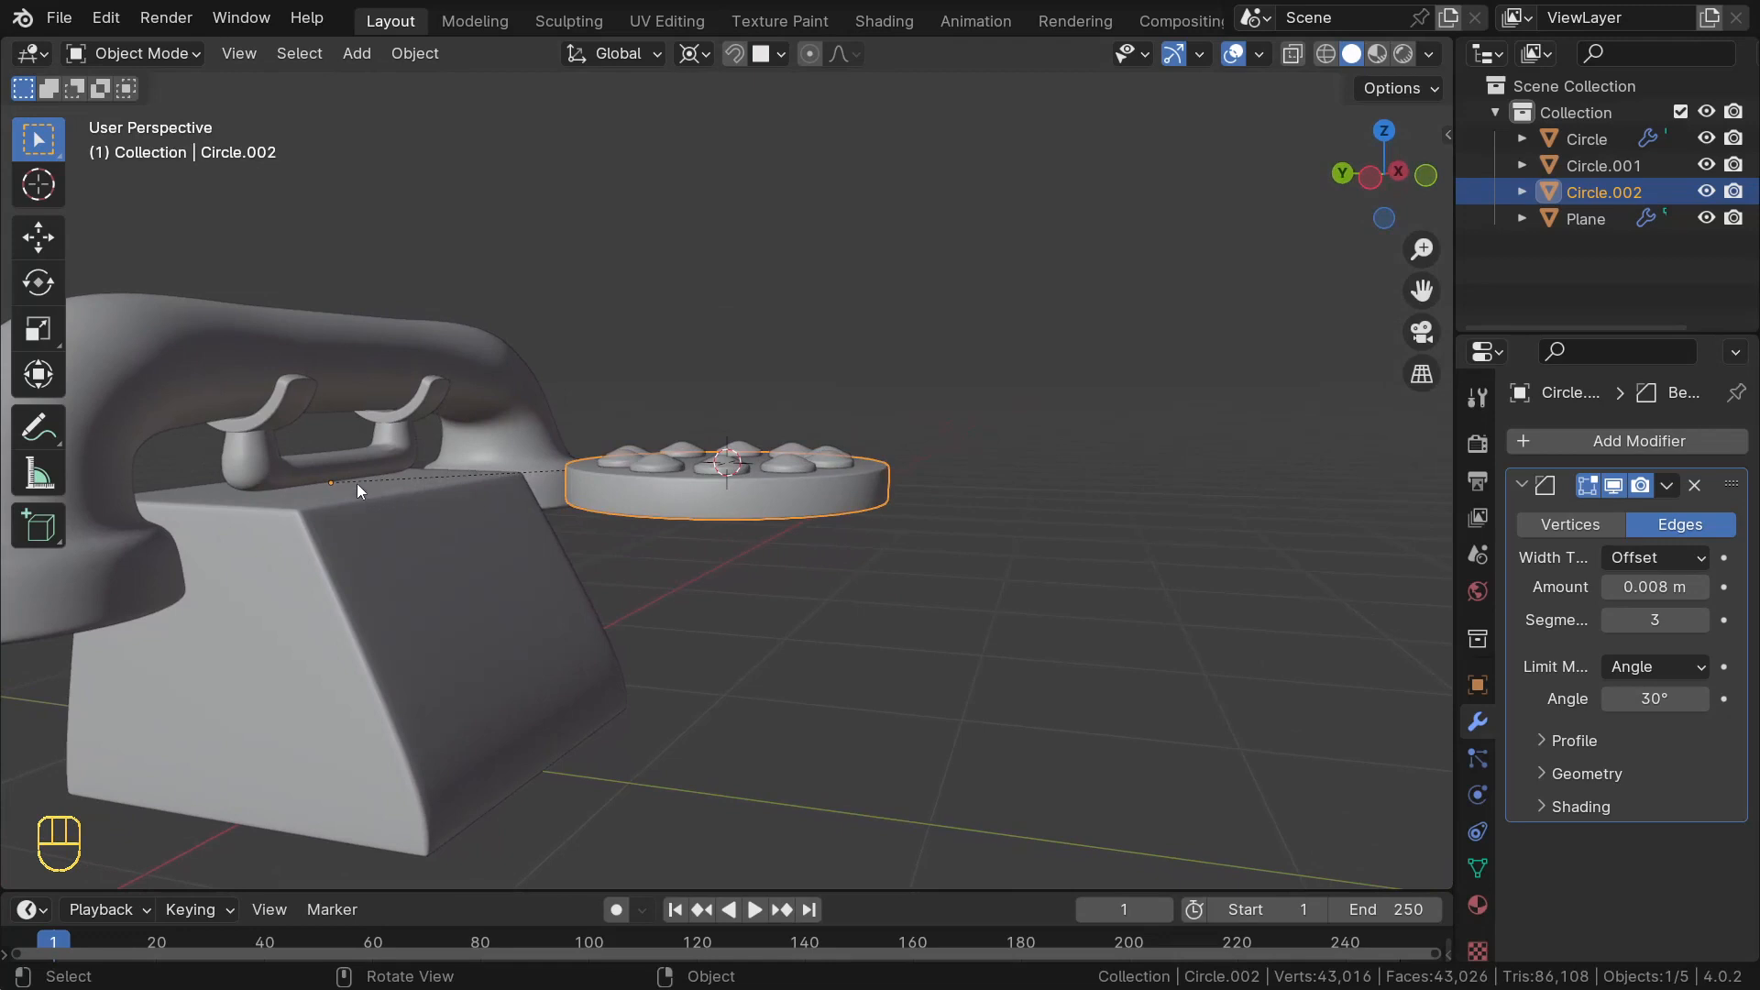
pyautogui.moveTo(369, 500); pyautogui.dragTo(684, 469, button='middle')
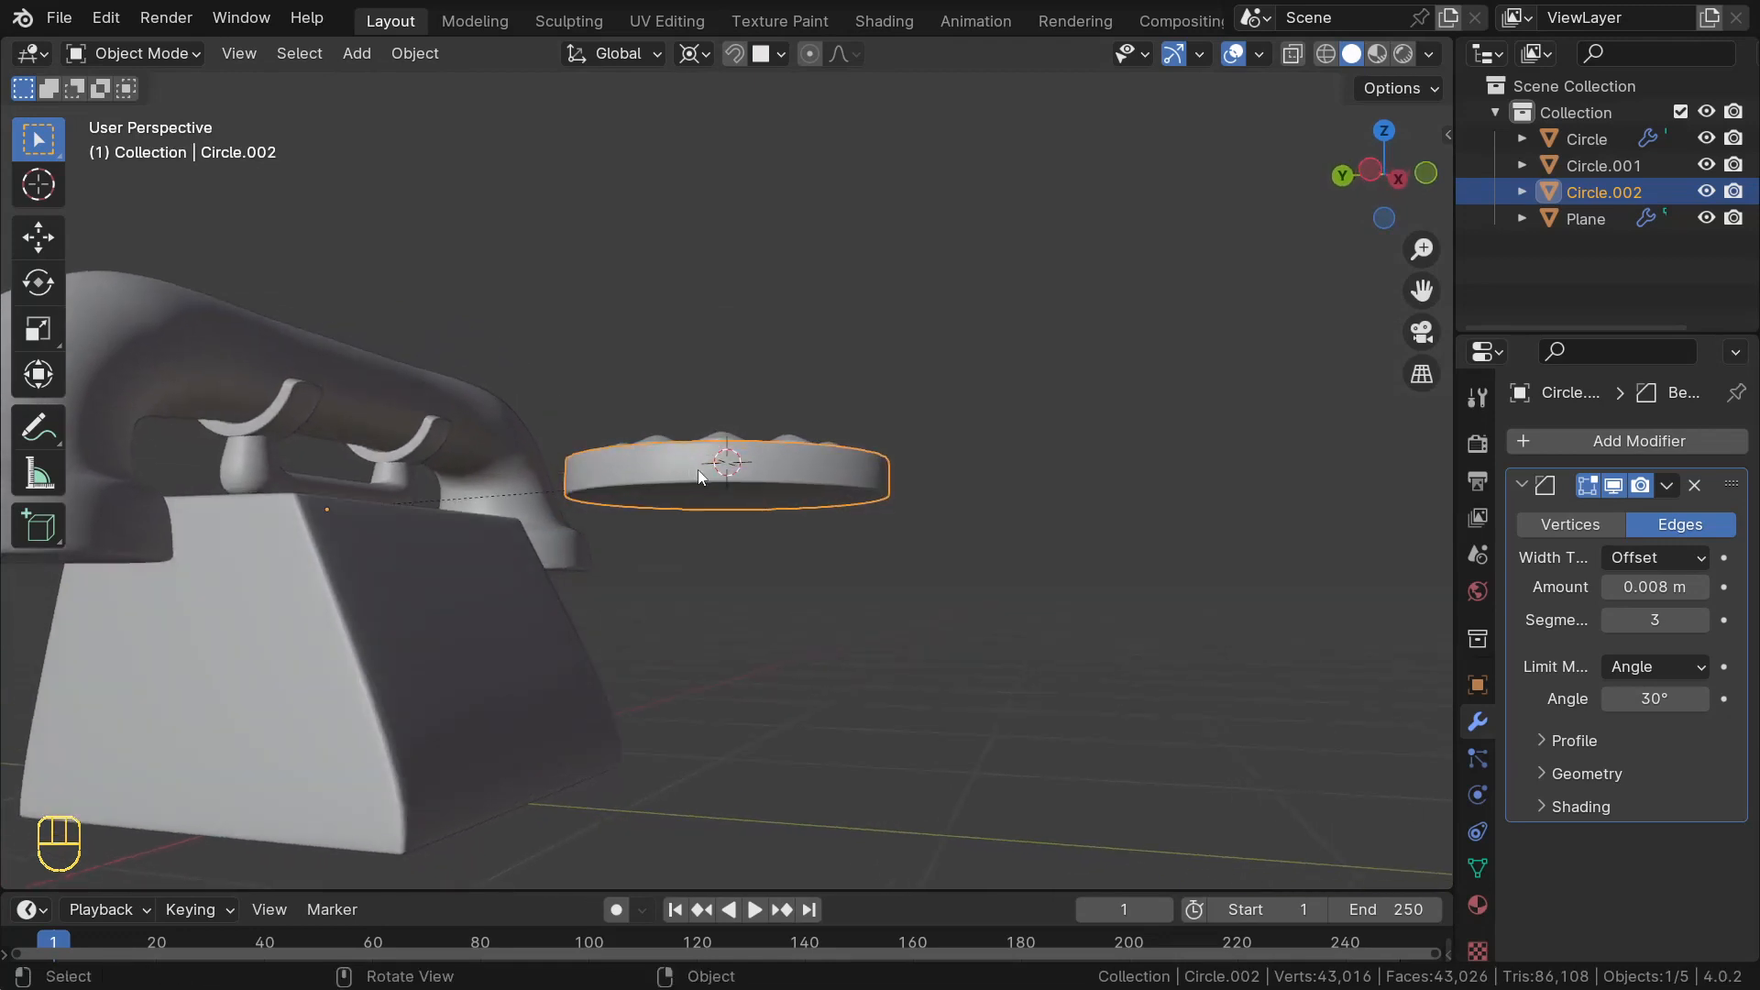
pyautogui.press('Tab')
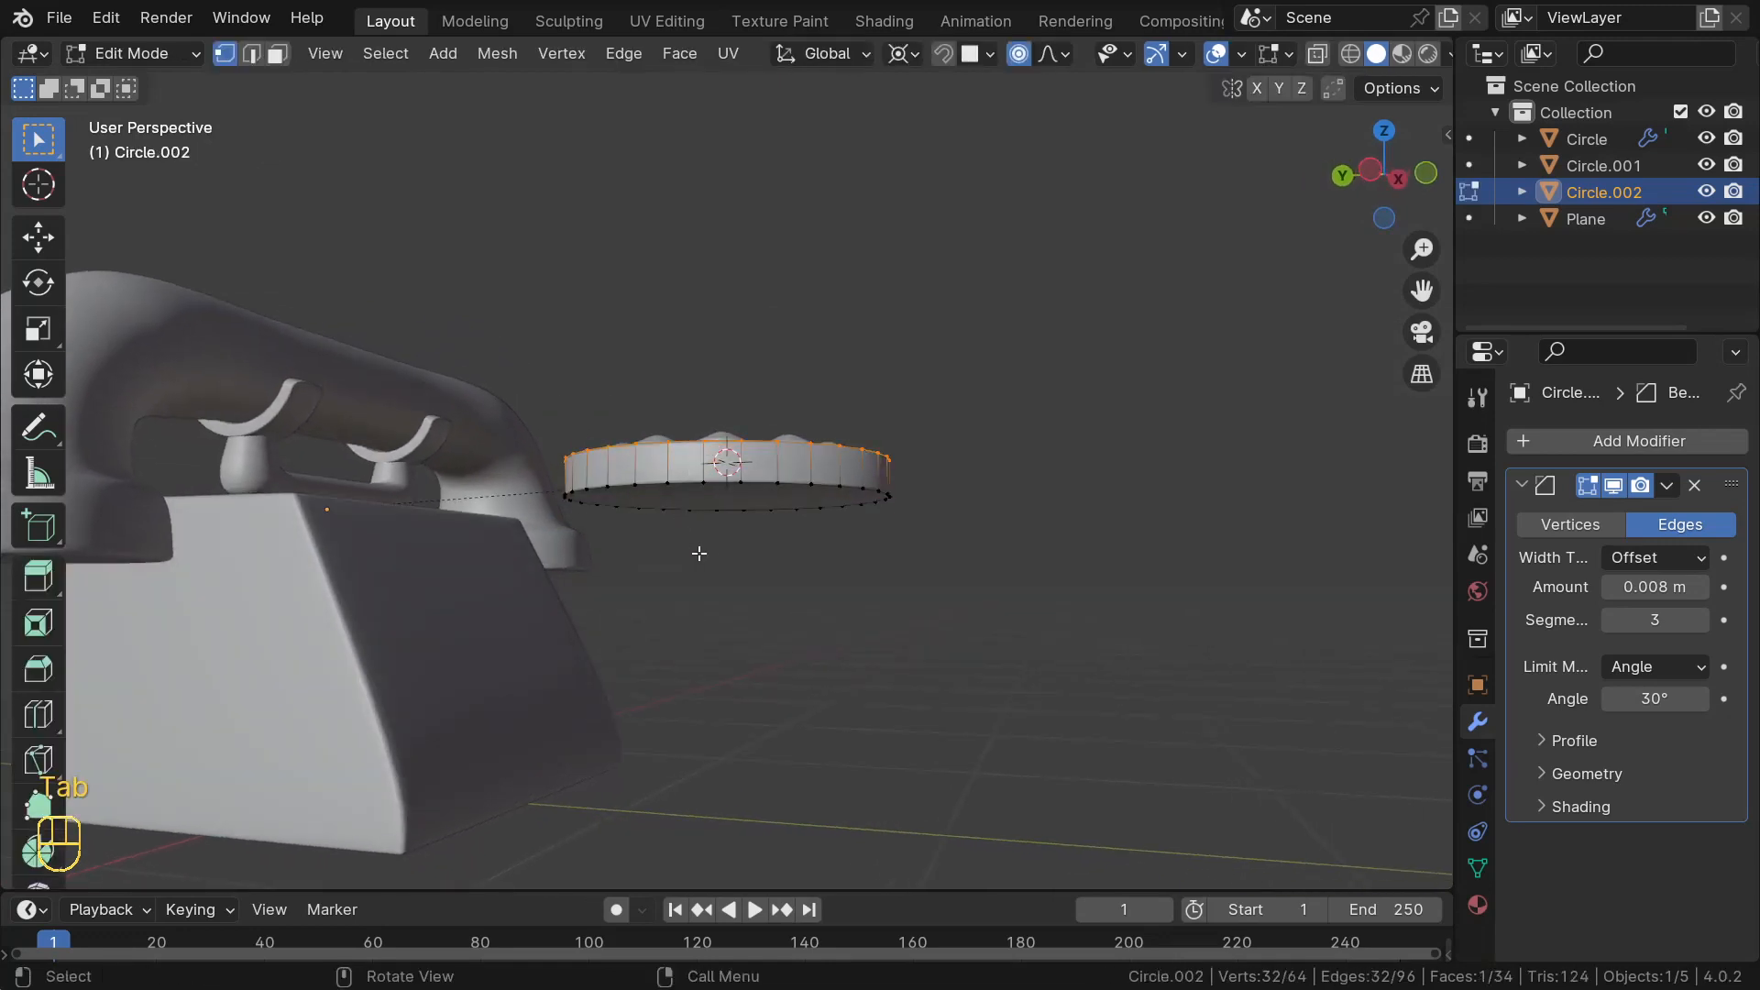
pyautogui.moveTo(696, 550); pyautogui.dragTo(718, 503, button='middle')
pyautogui.press('3')
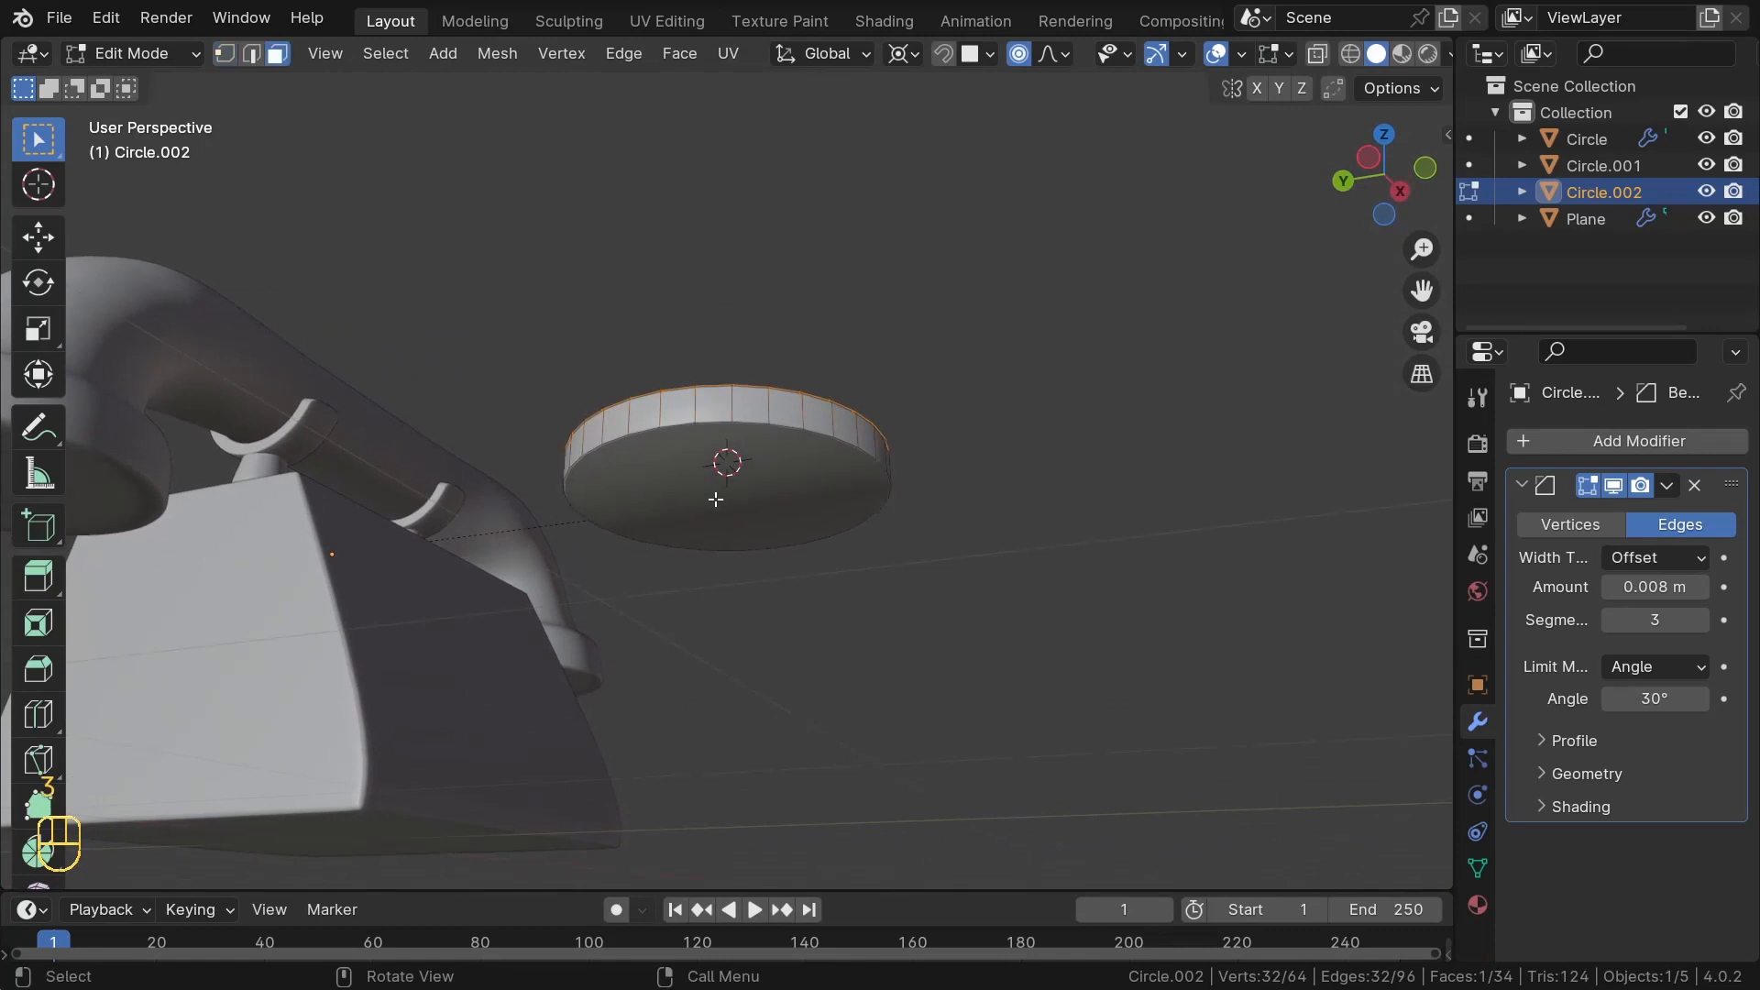
pyautogui.hotkey('shift', 's')
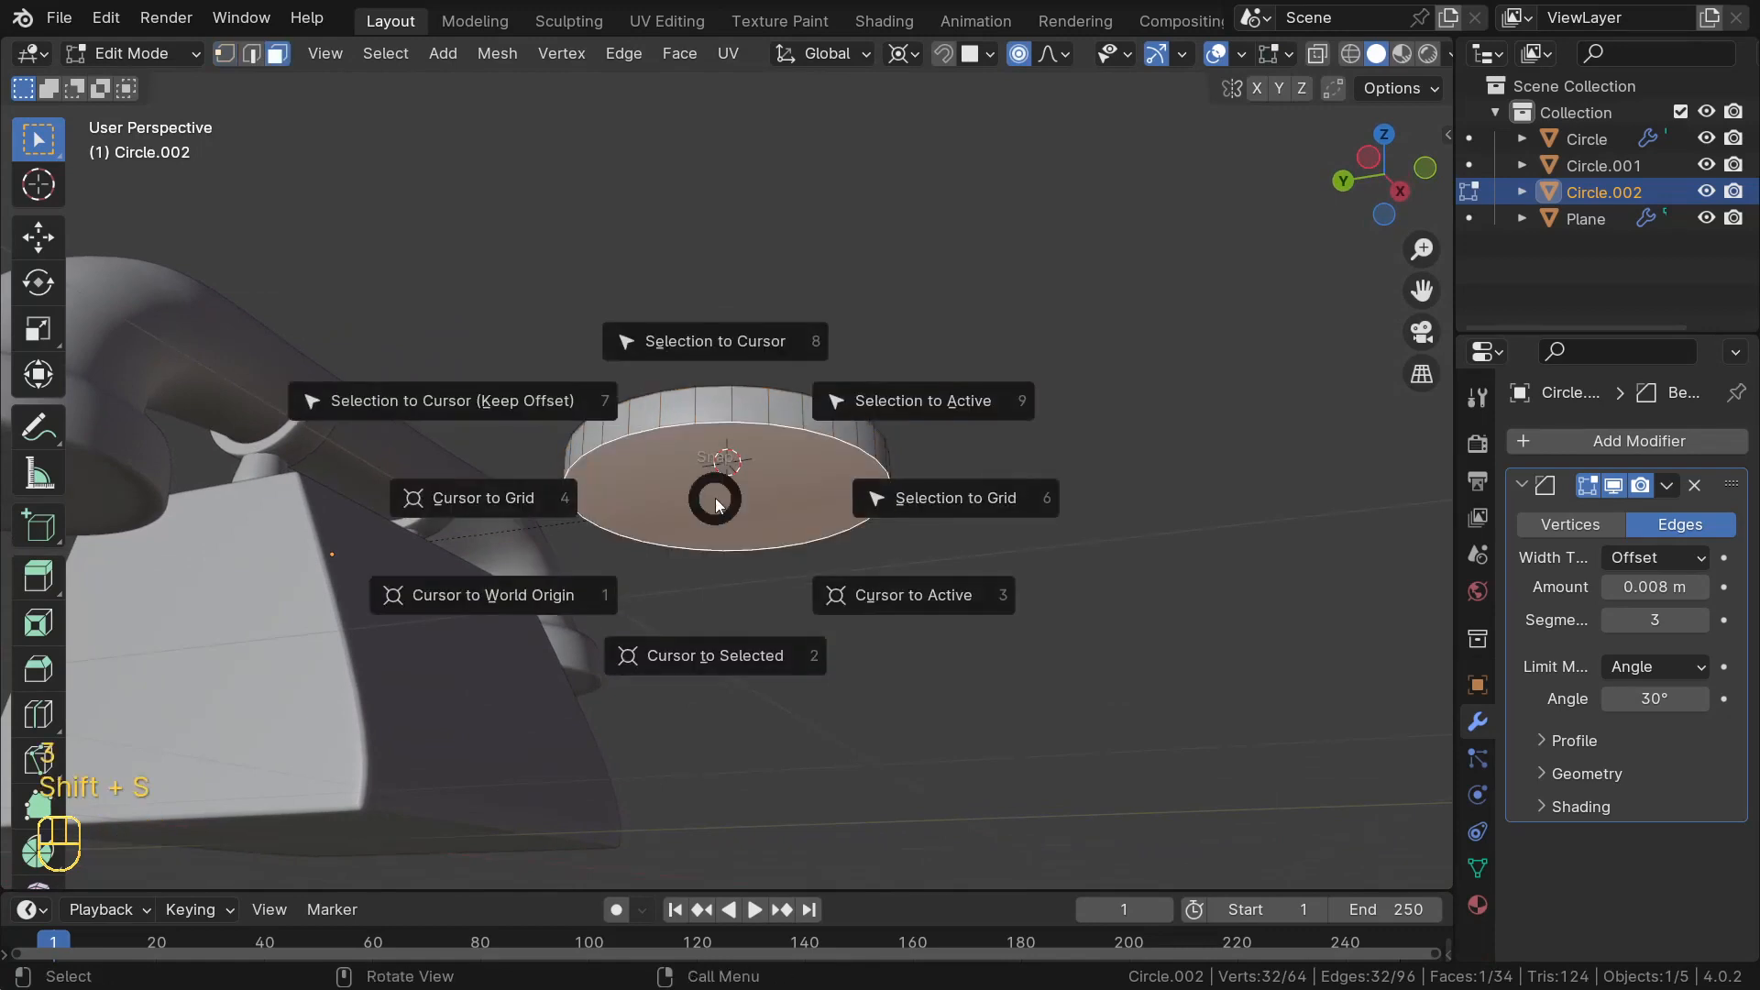
pyautogui.click(709, 662)
# - Return to Object Mode and set the dial disc's origin to the 3D cursor
pyautogui.moveTo(709, 662); pyautogui.dragTo(372, 78, button='middle')
pyautogui.press('Tab')
pyautogui.click(412, 54)
pyautogui.moveTo(461, 110)
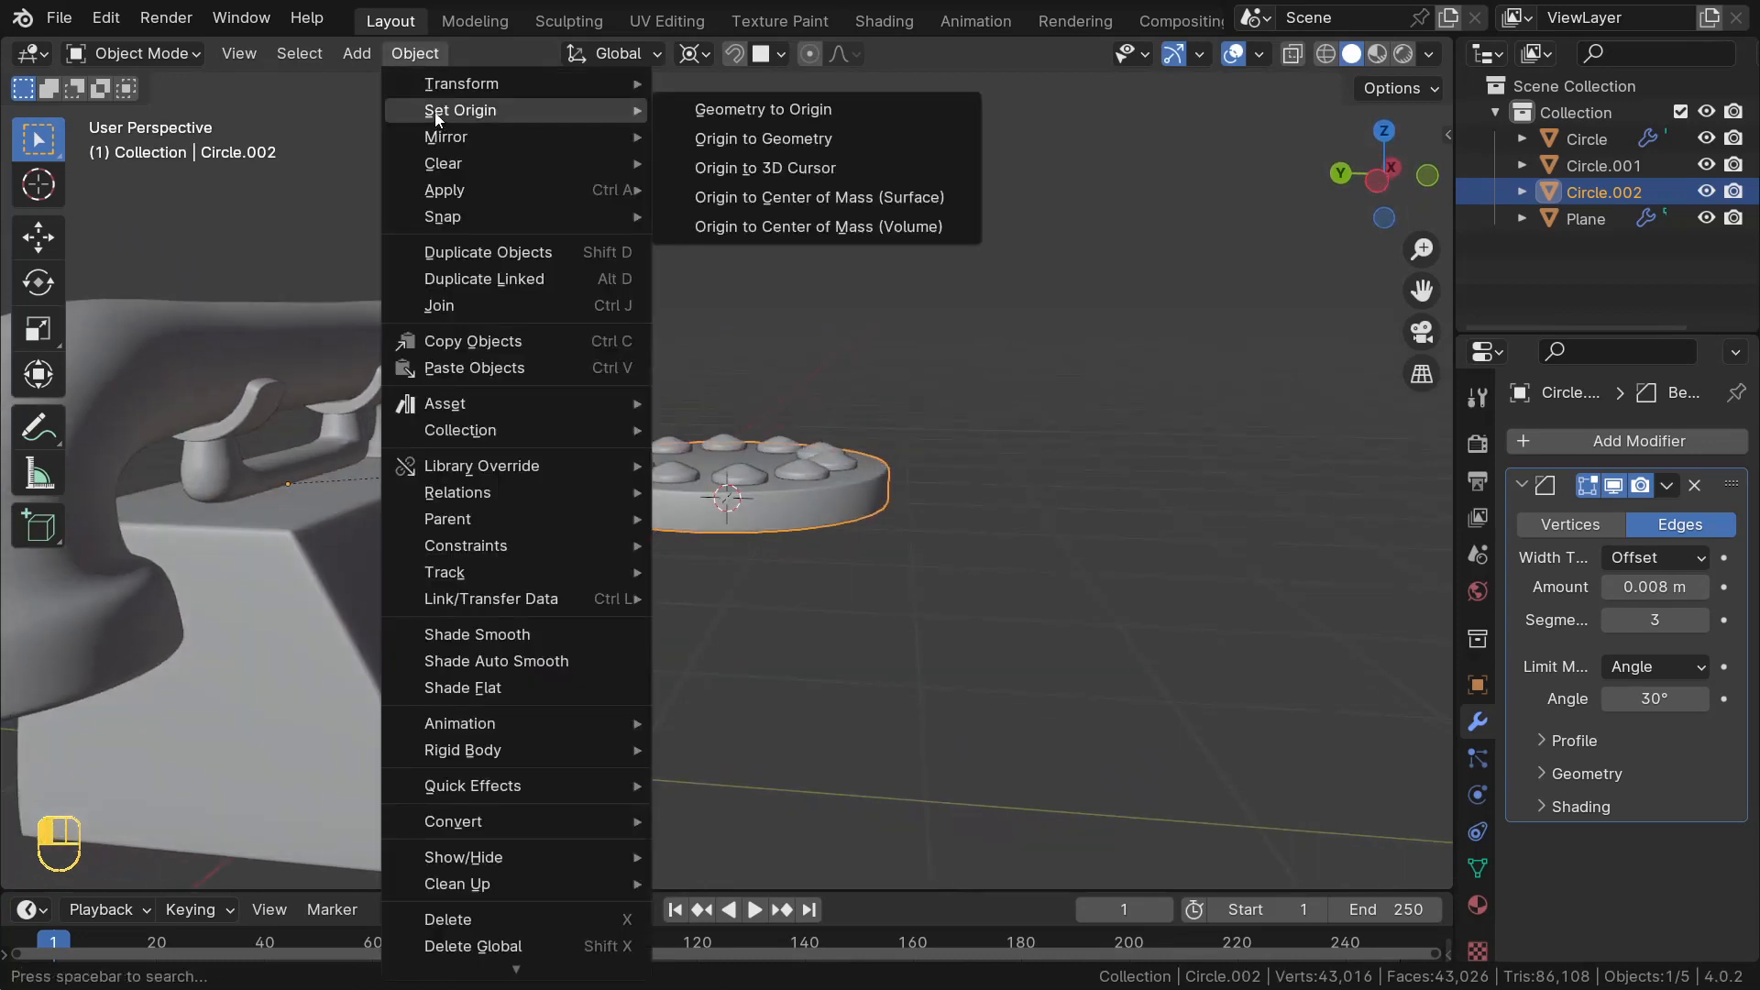
pyautogui.click(775, 166)
# - Enable Align Rotation to Target in the snapping options, keeping Face as the snap target
pyautogui.moveTo(751, 529); pyautogui.dragTo(632, 462, button='middle')
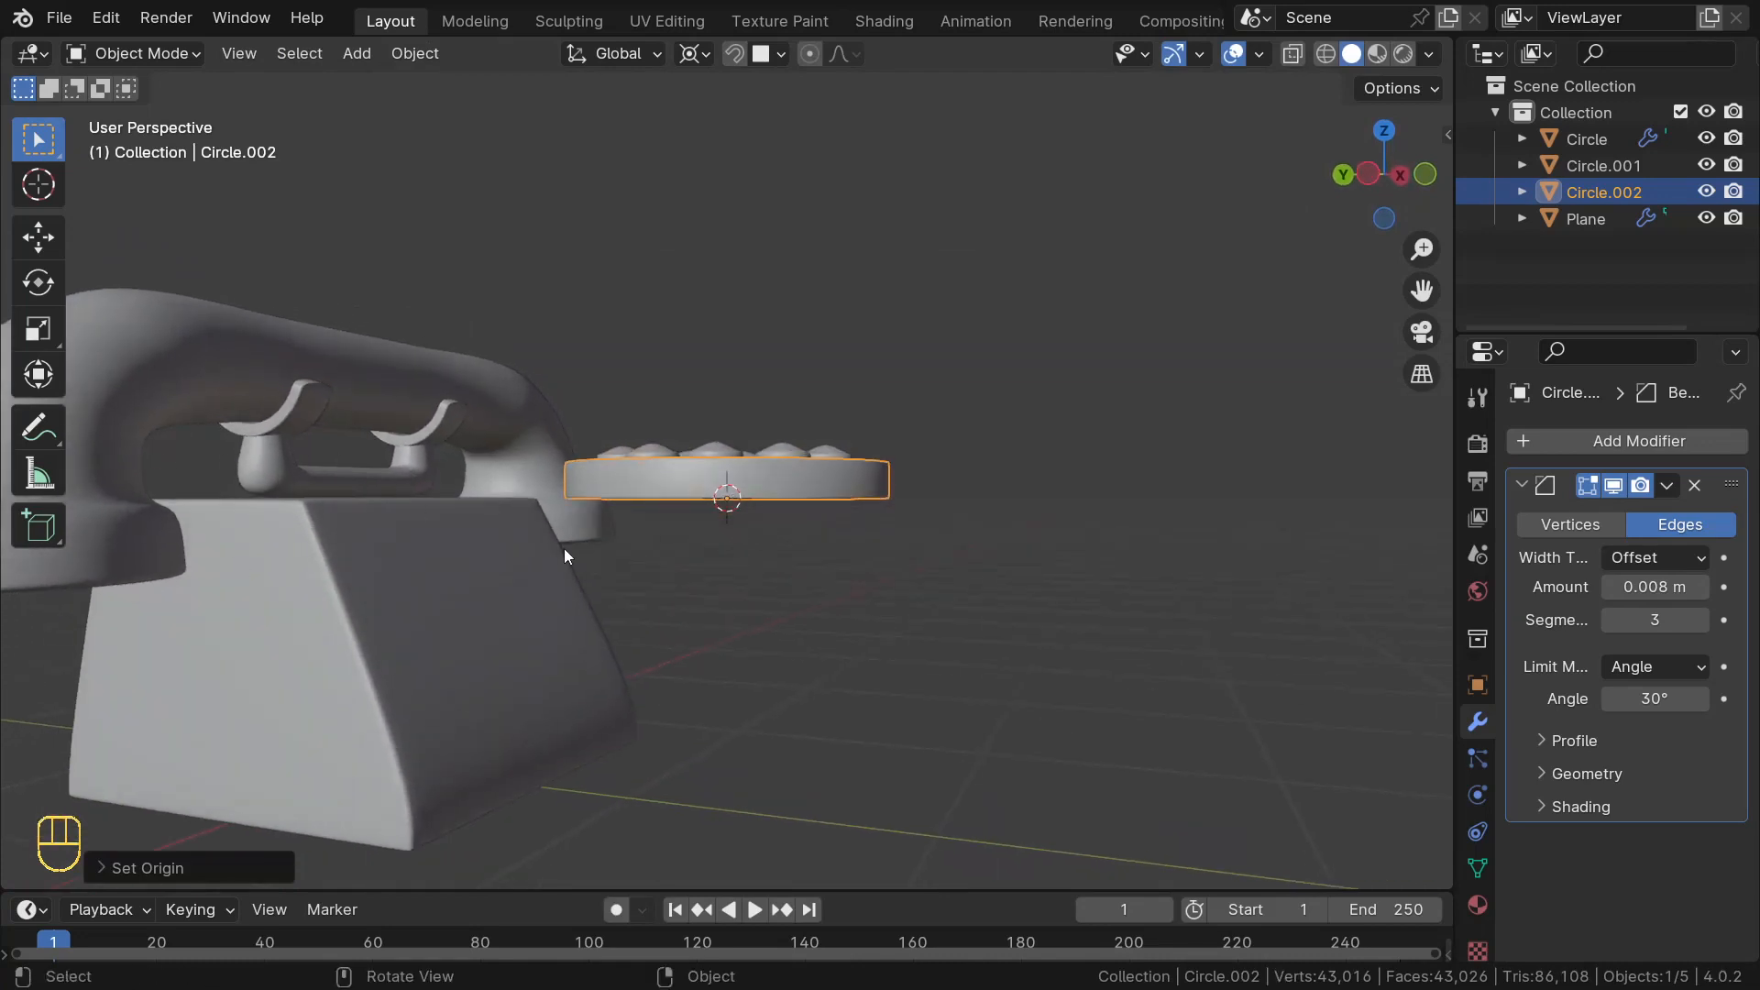
pyautogui.moveTo(564, 551); pyautogui.dragTo(648, 432, button='middle')
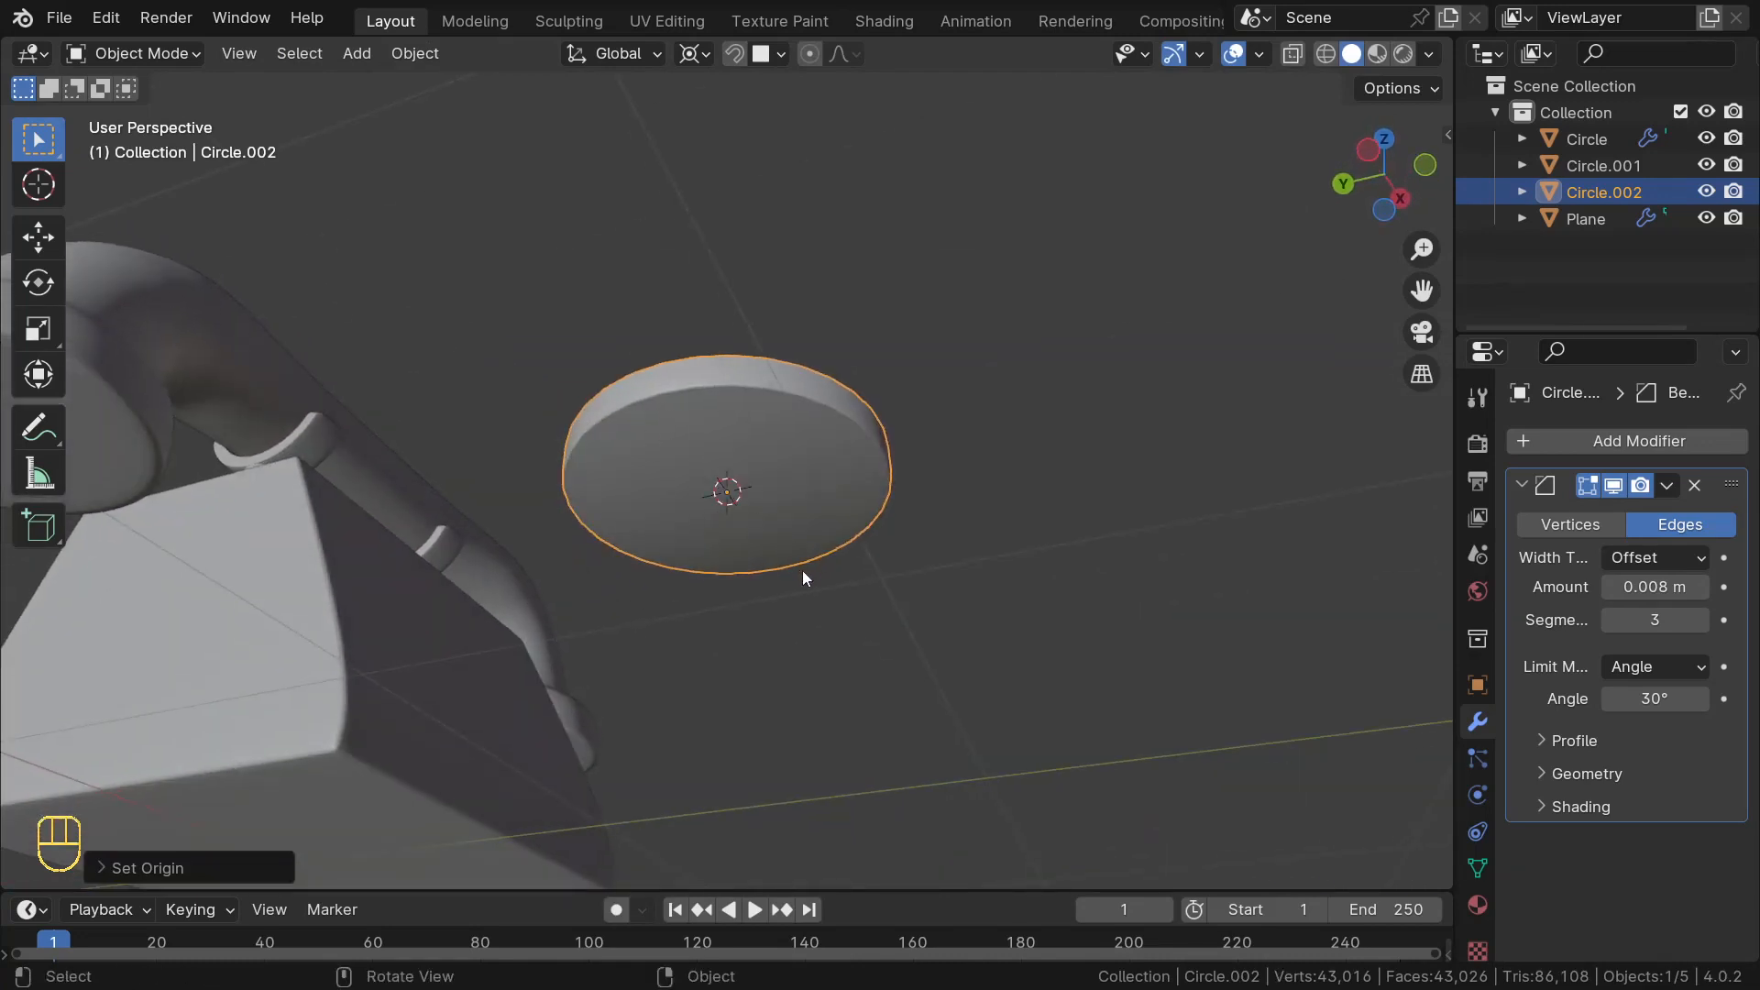
pyautogui.moveTo(778, 530); pyautogui.dragTo(777, 645, button='middle')
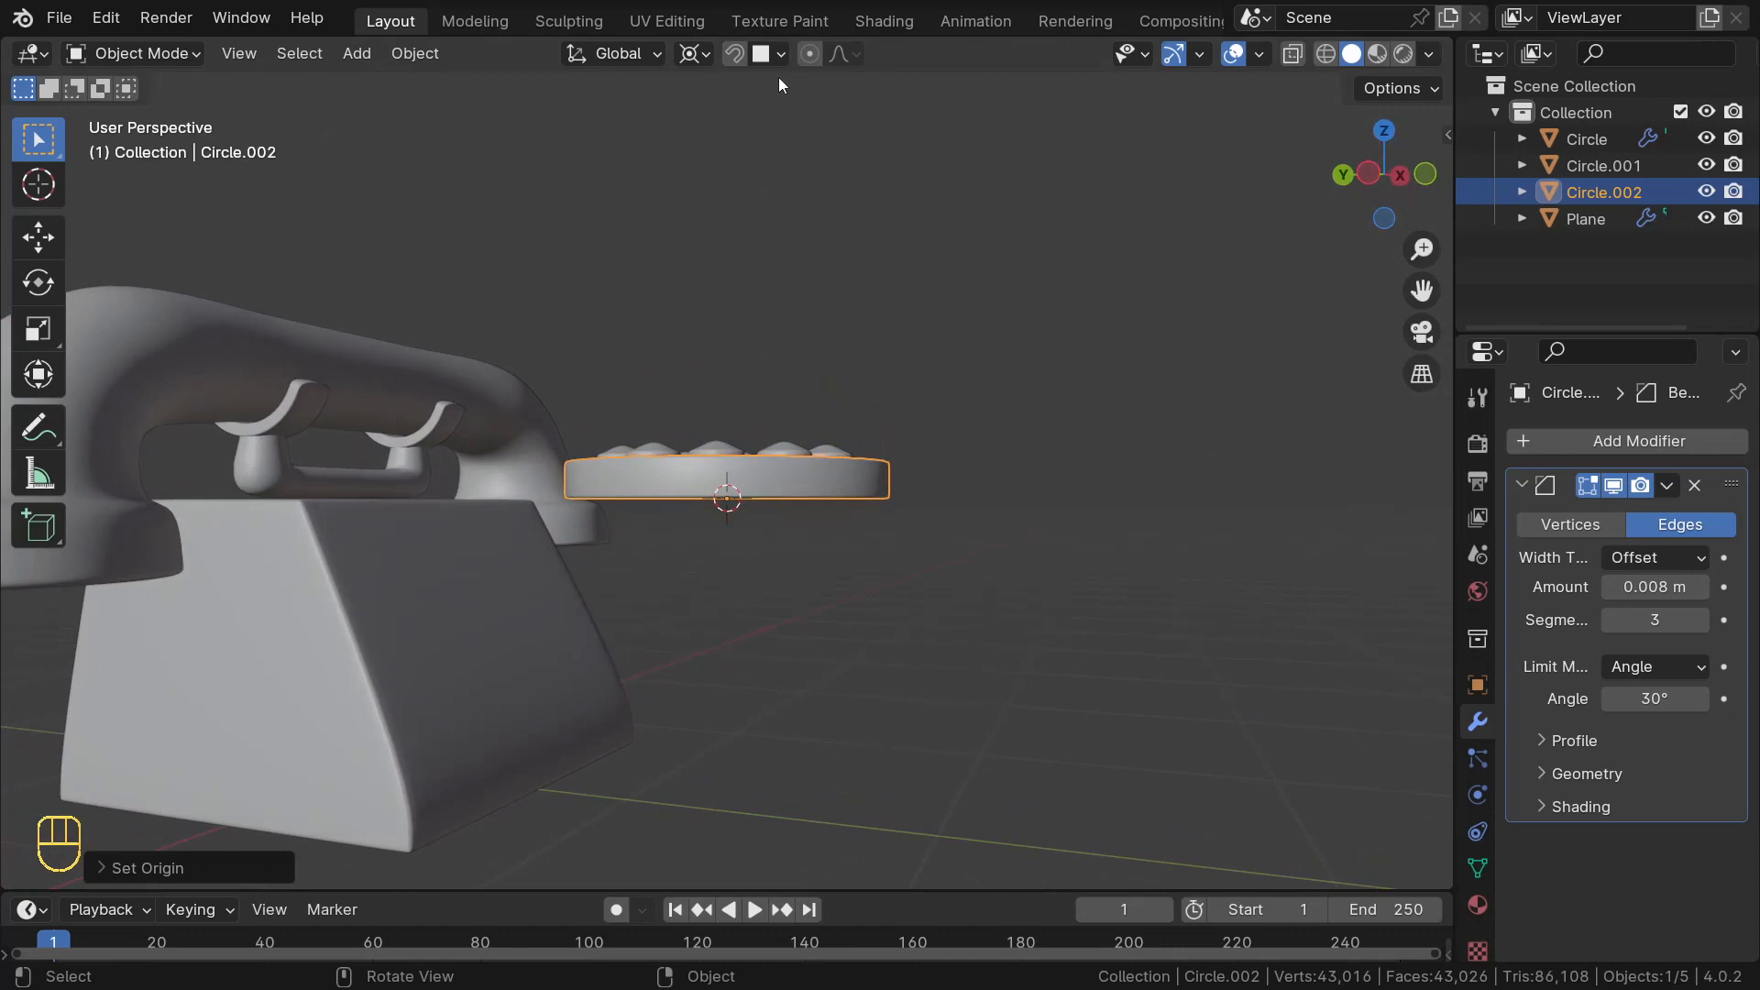
pyautogui.click(780, 54)
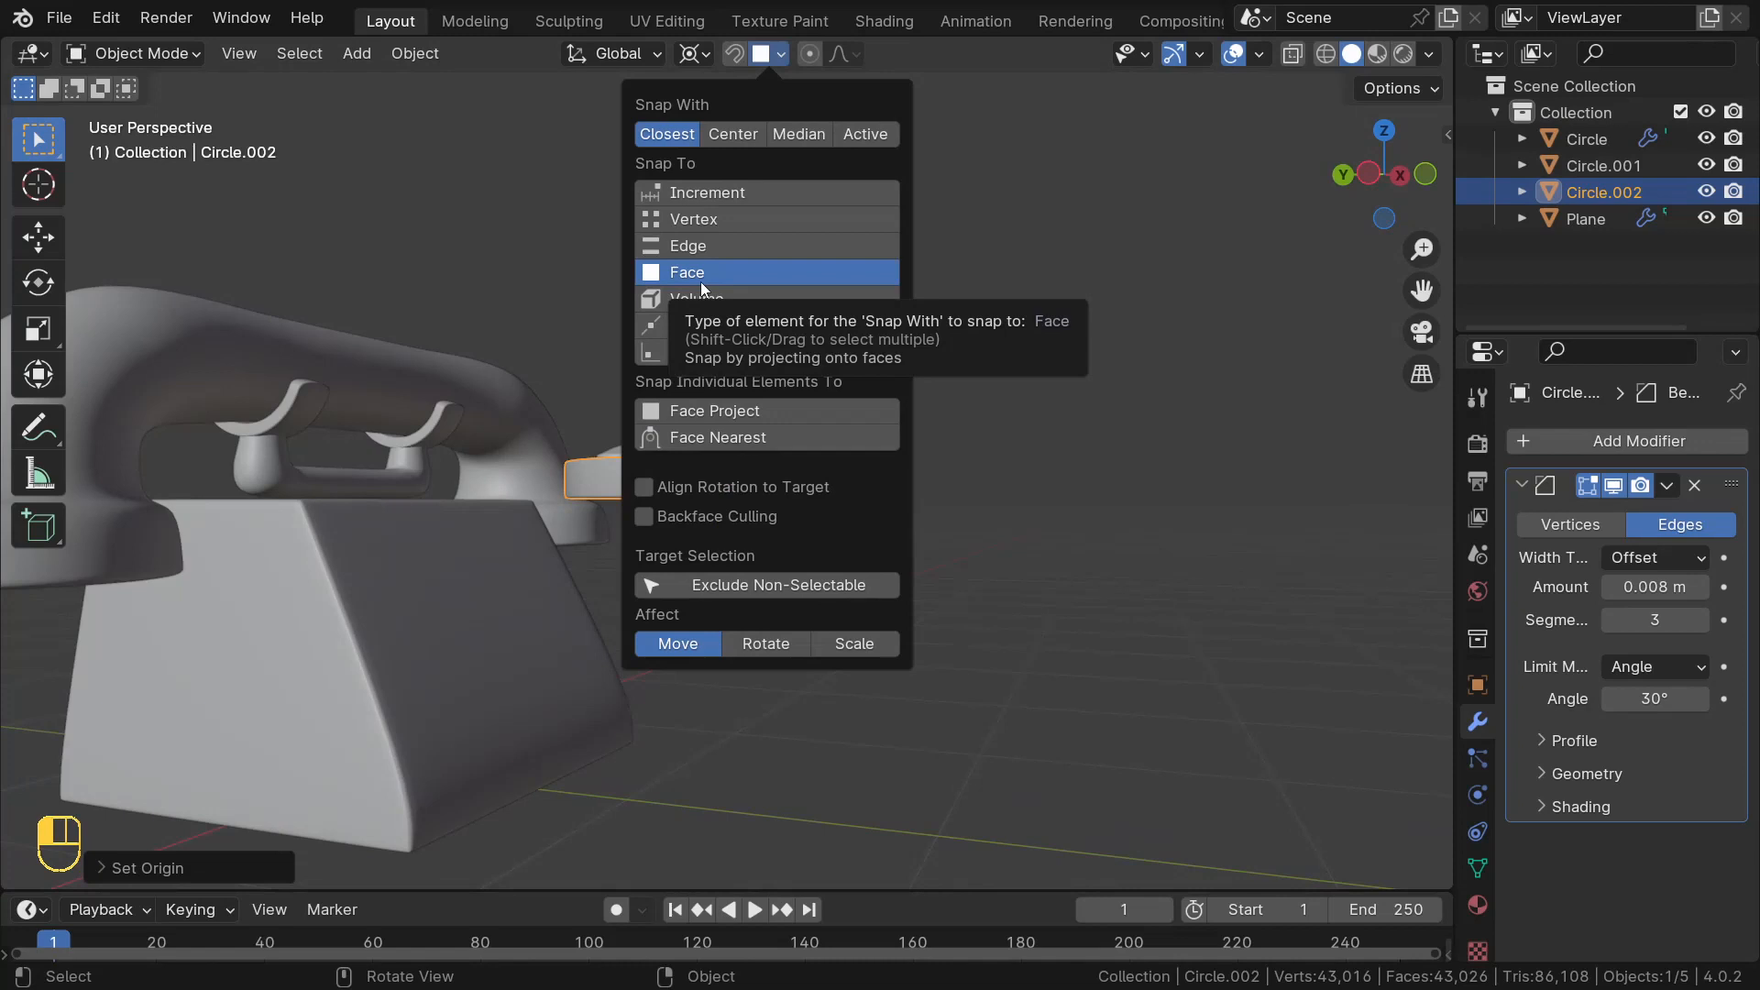
pyautogui.click(645, 488)
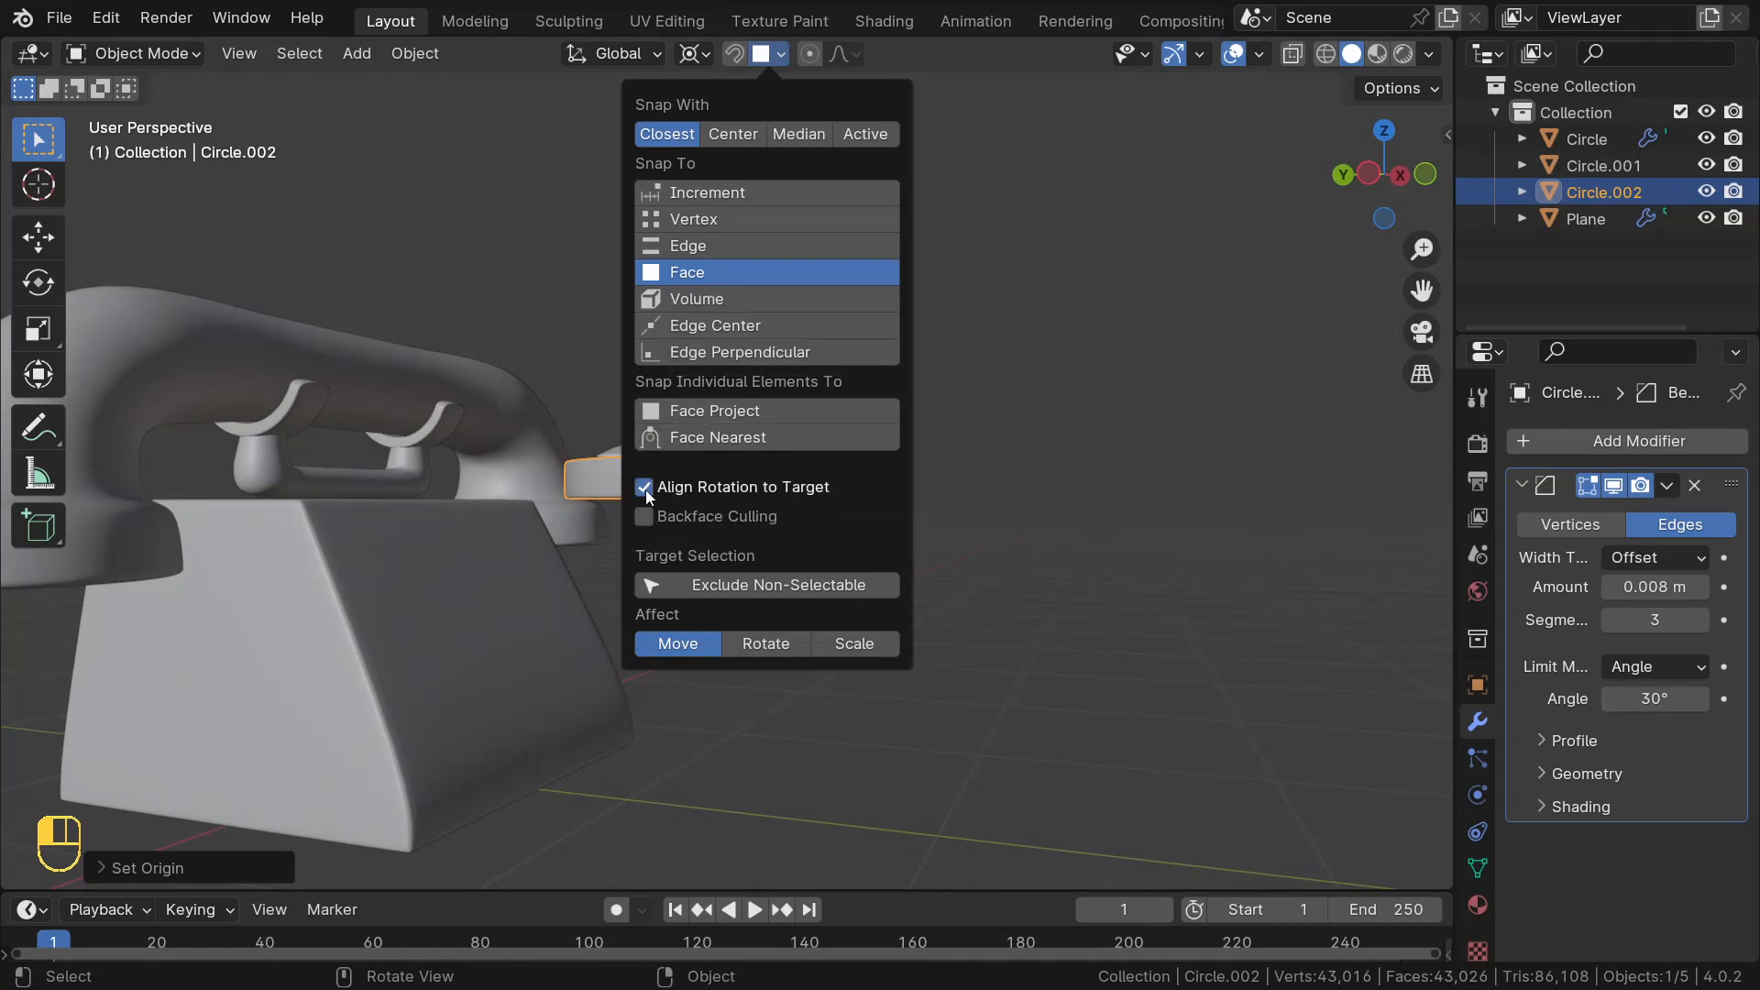
pyautogui.moveTo(638, 482); pyautogui.dragTo(715, 501, button='middle')
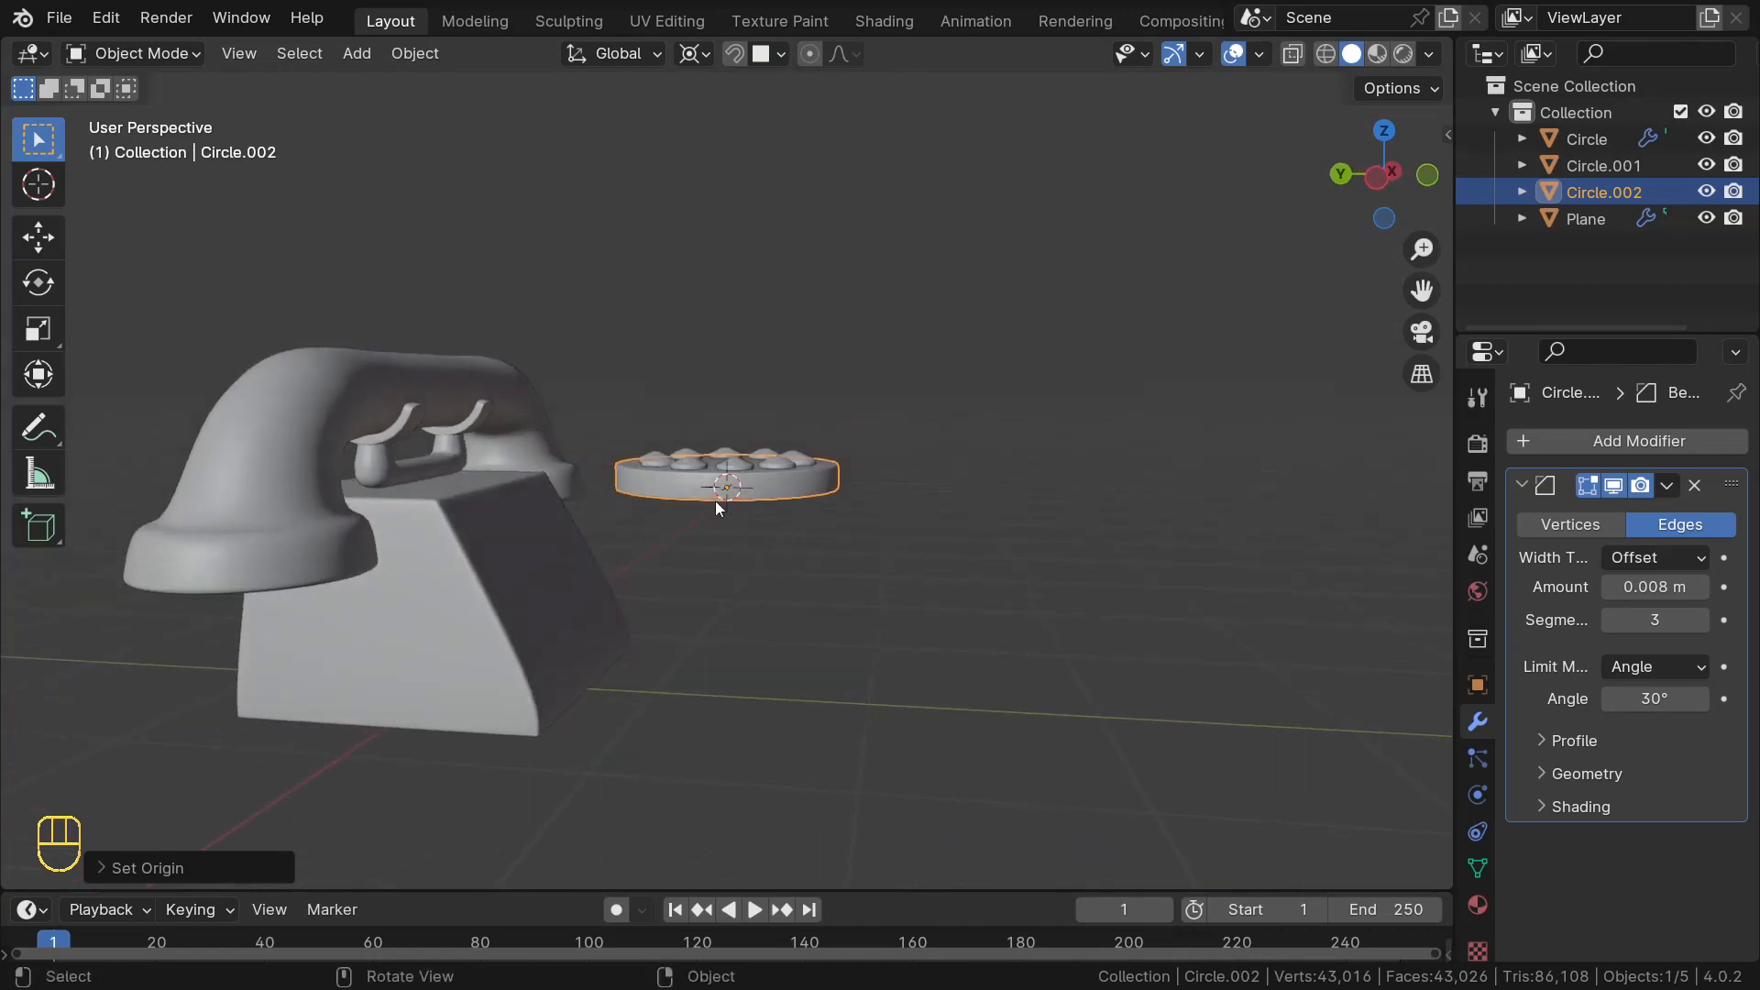
# - Move the dial disc along the Y axis and snap it onto the sloped front face of the phone body
pyautogui.press('g')
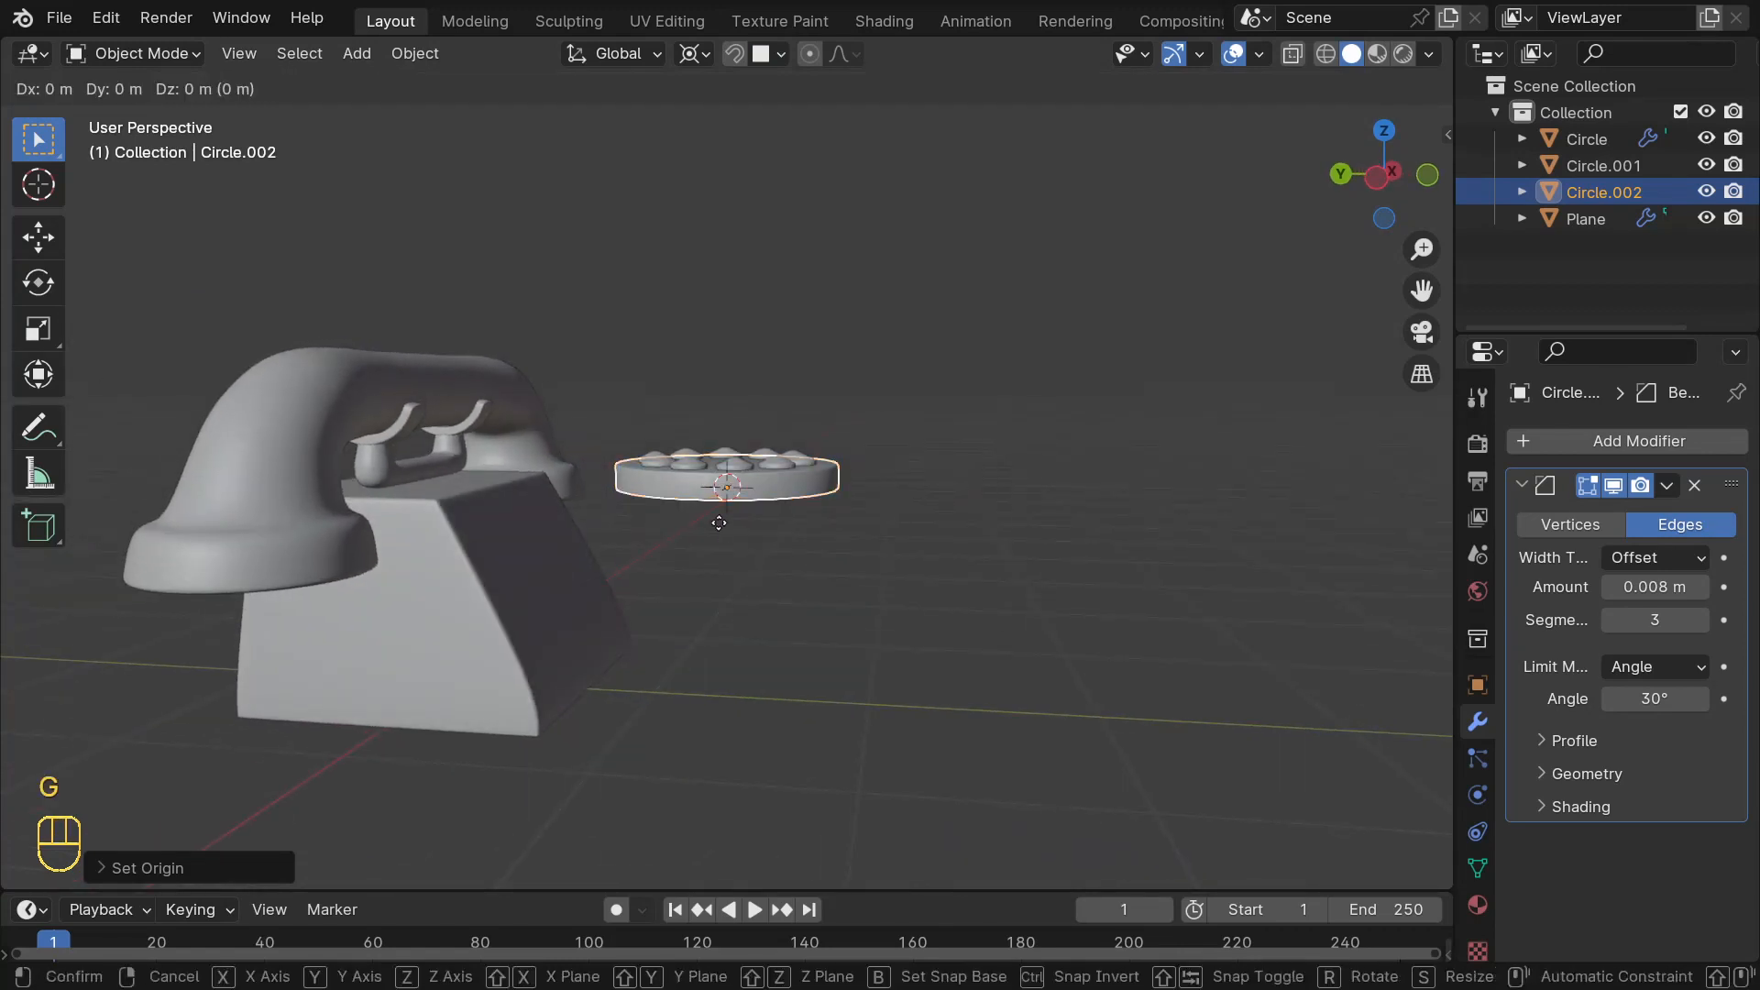
pyautogui.press('y')
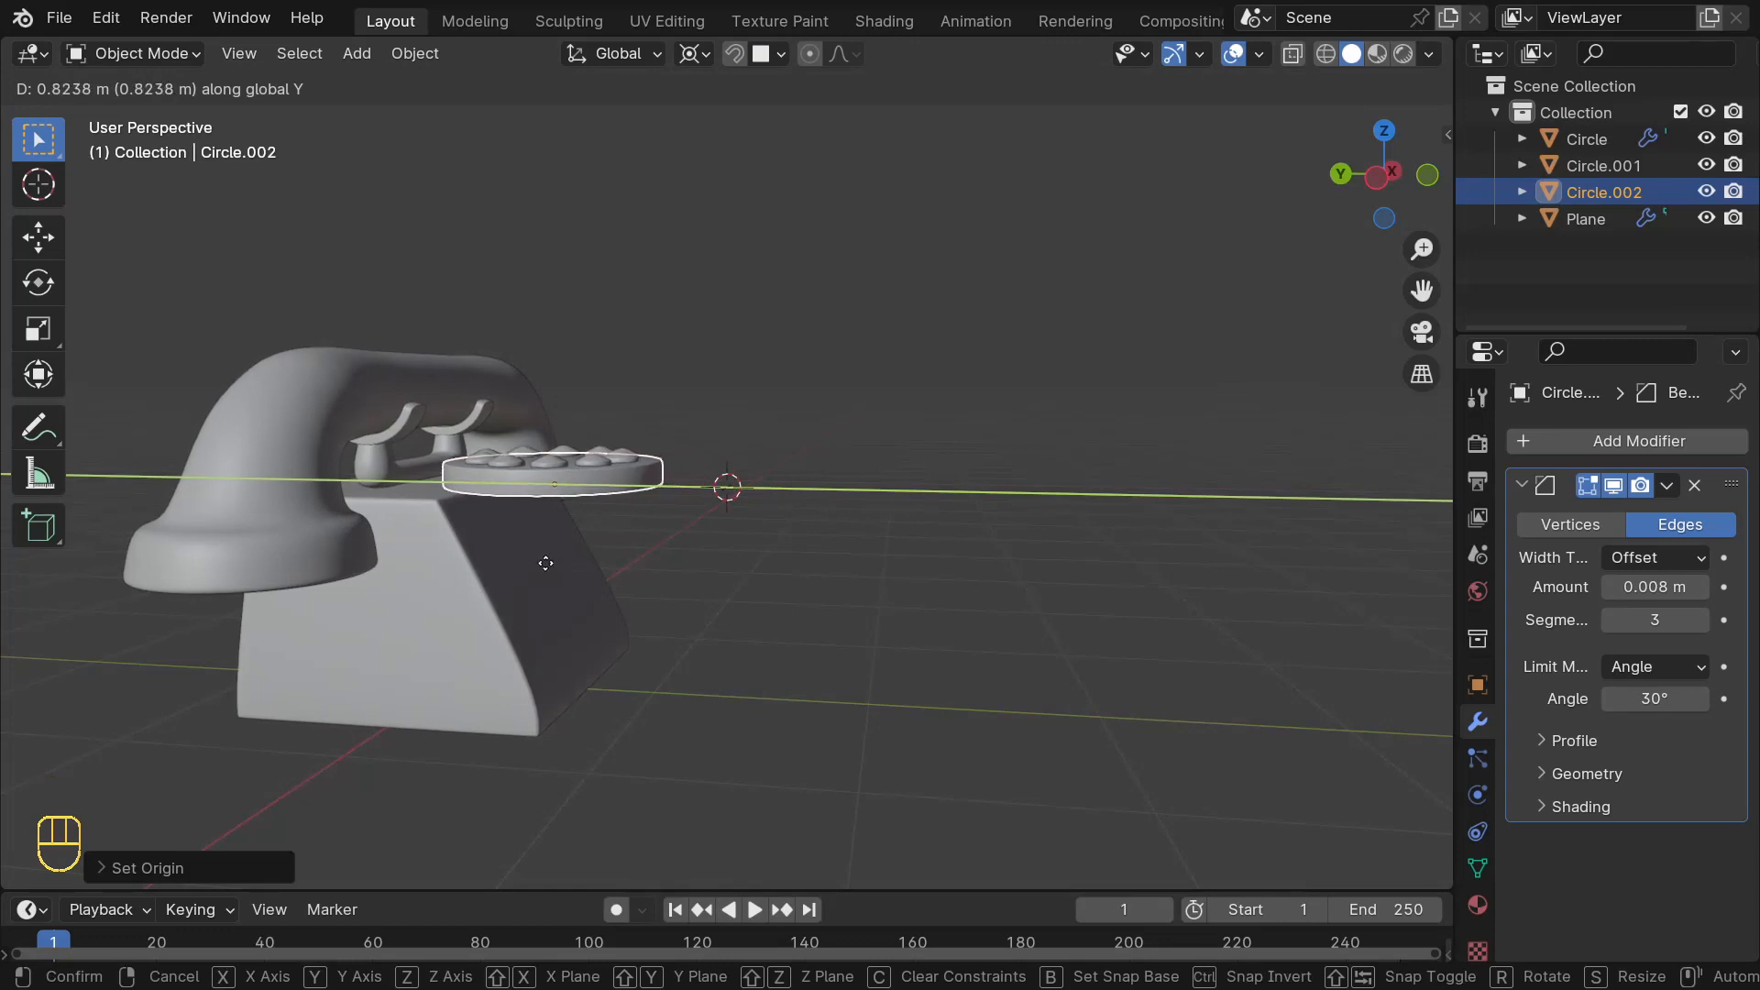
pyautogui.press('ctrl')
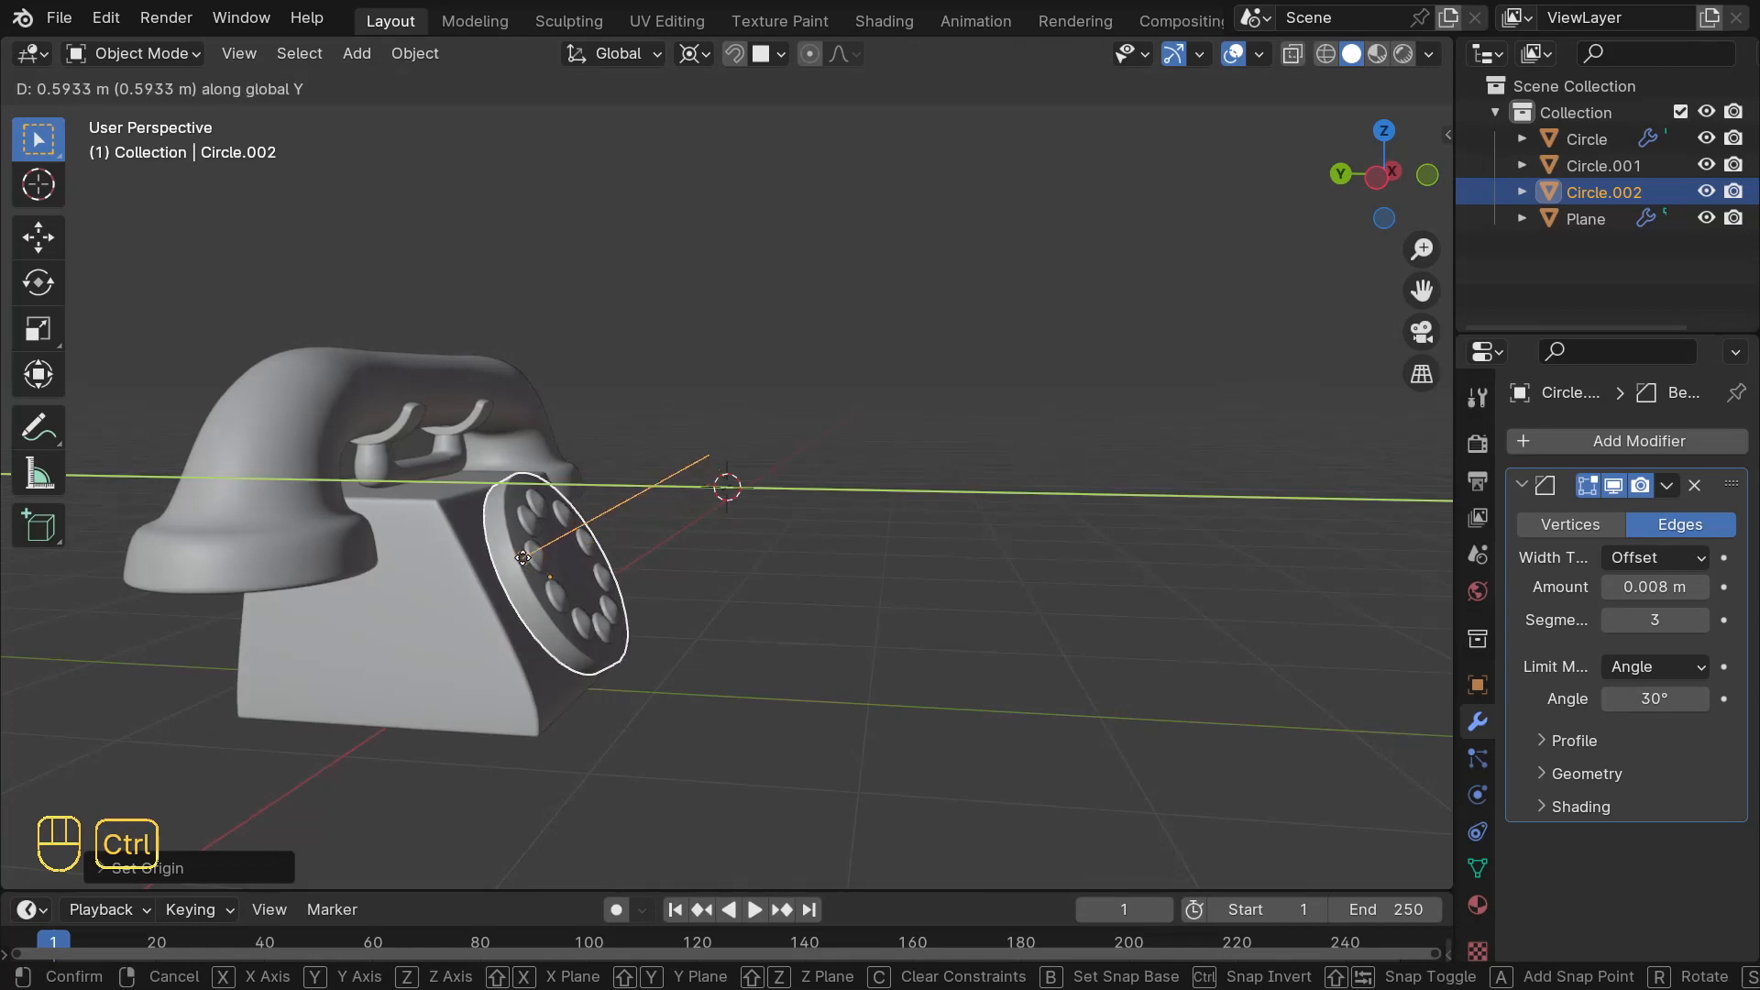
pyautogui.click(522, 557)
# - View the dial from the right side and change the transform pivot point to Median Point
pyautogui.moveTo(608, 586); pyautogui.dragTo(670, 552, button='middle')
pyautogui.press('KP_3')
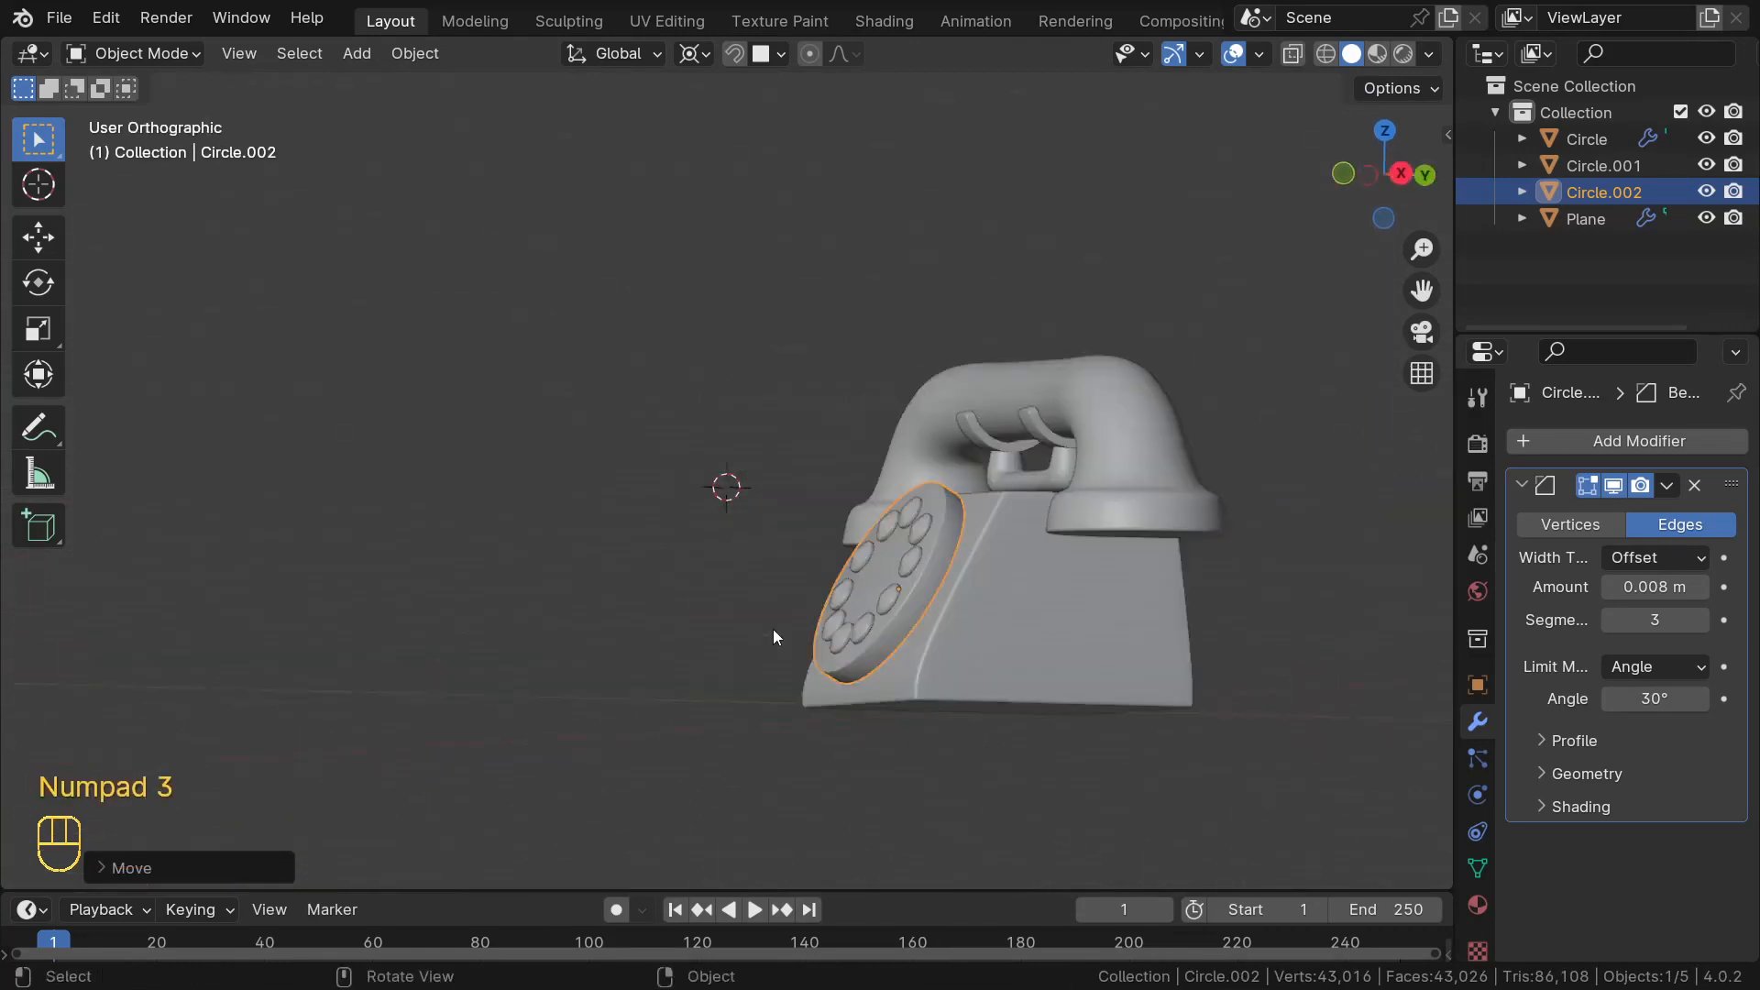
pyautogui.scroll(4, 922, 547)
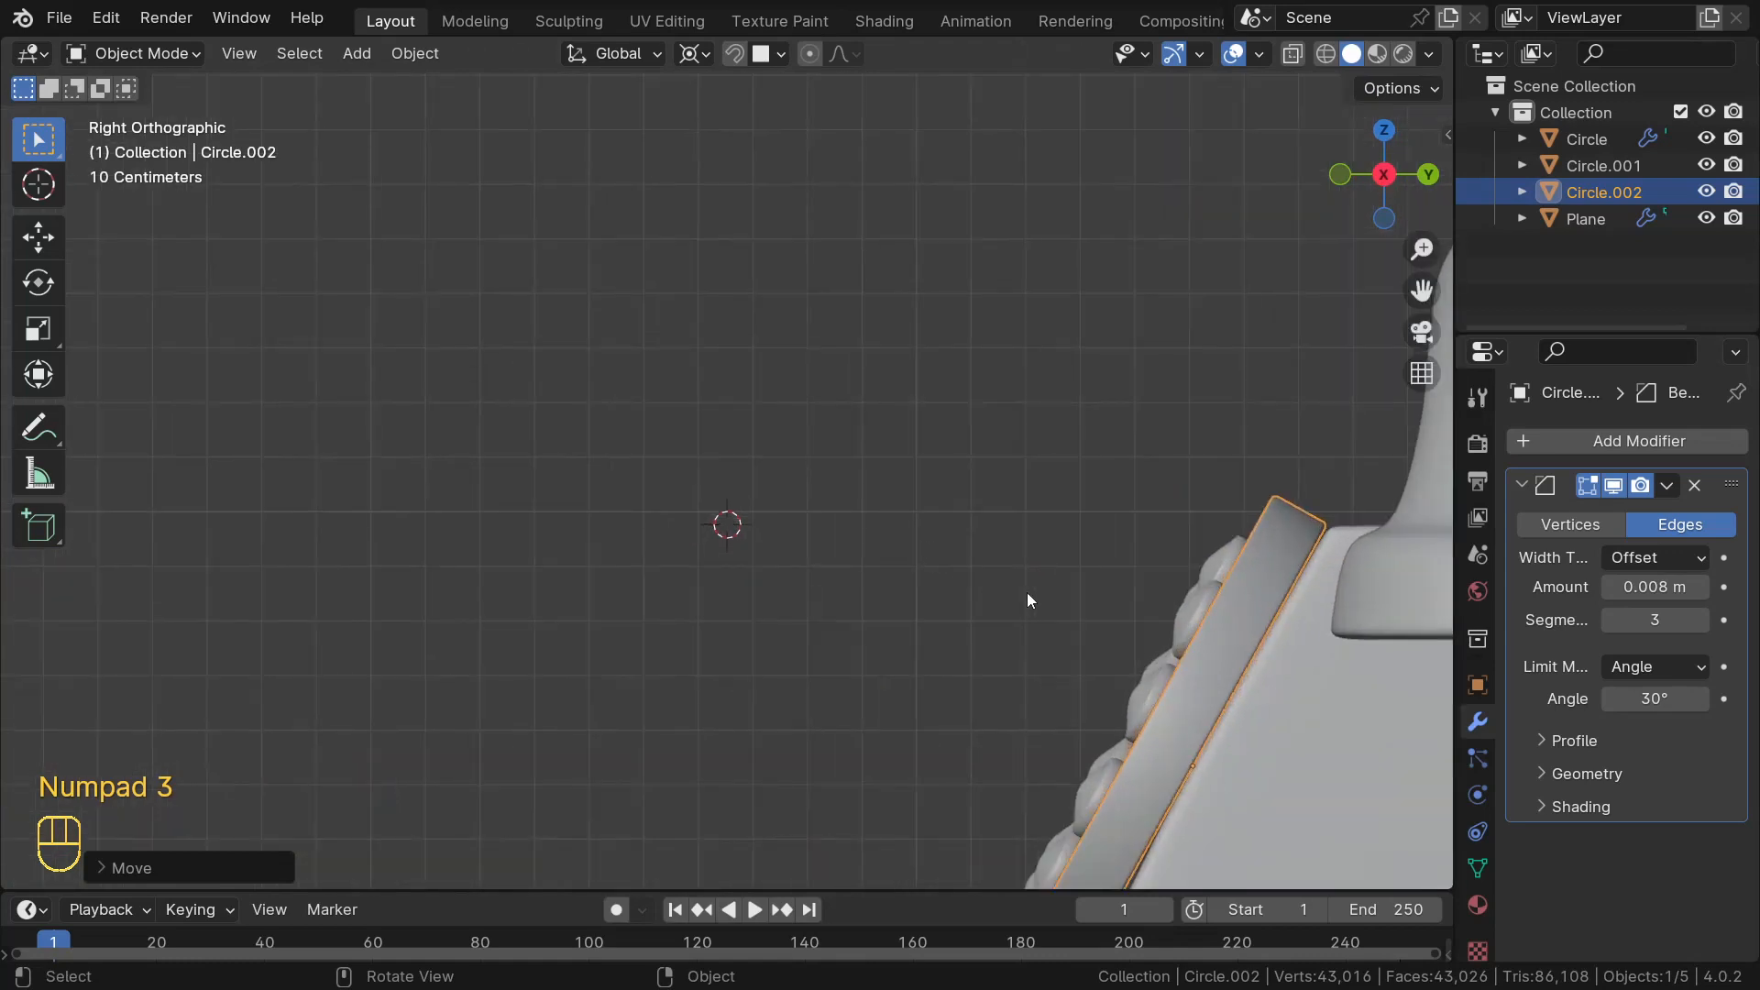
pyautogui.press('KP_Decimal')
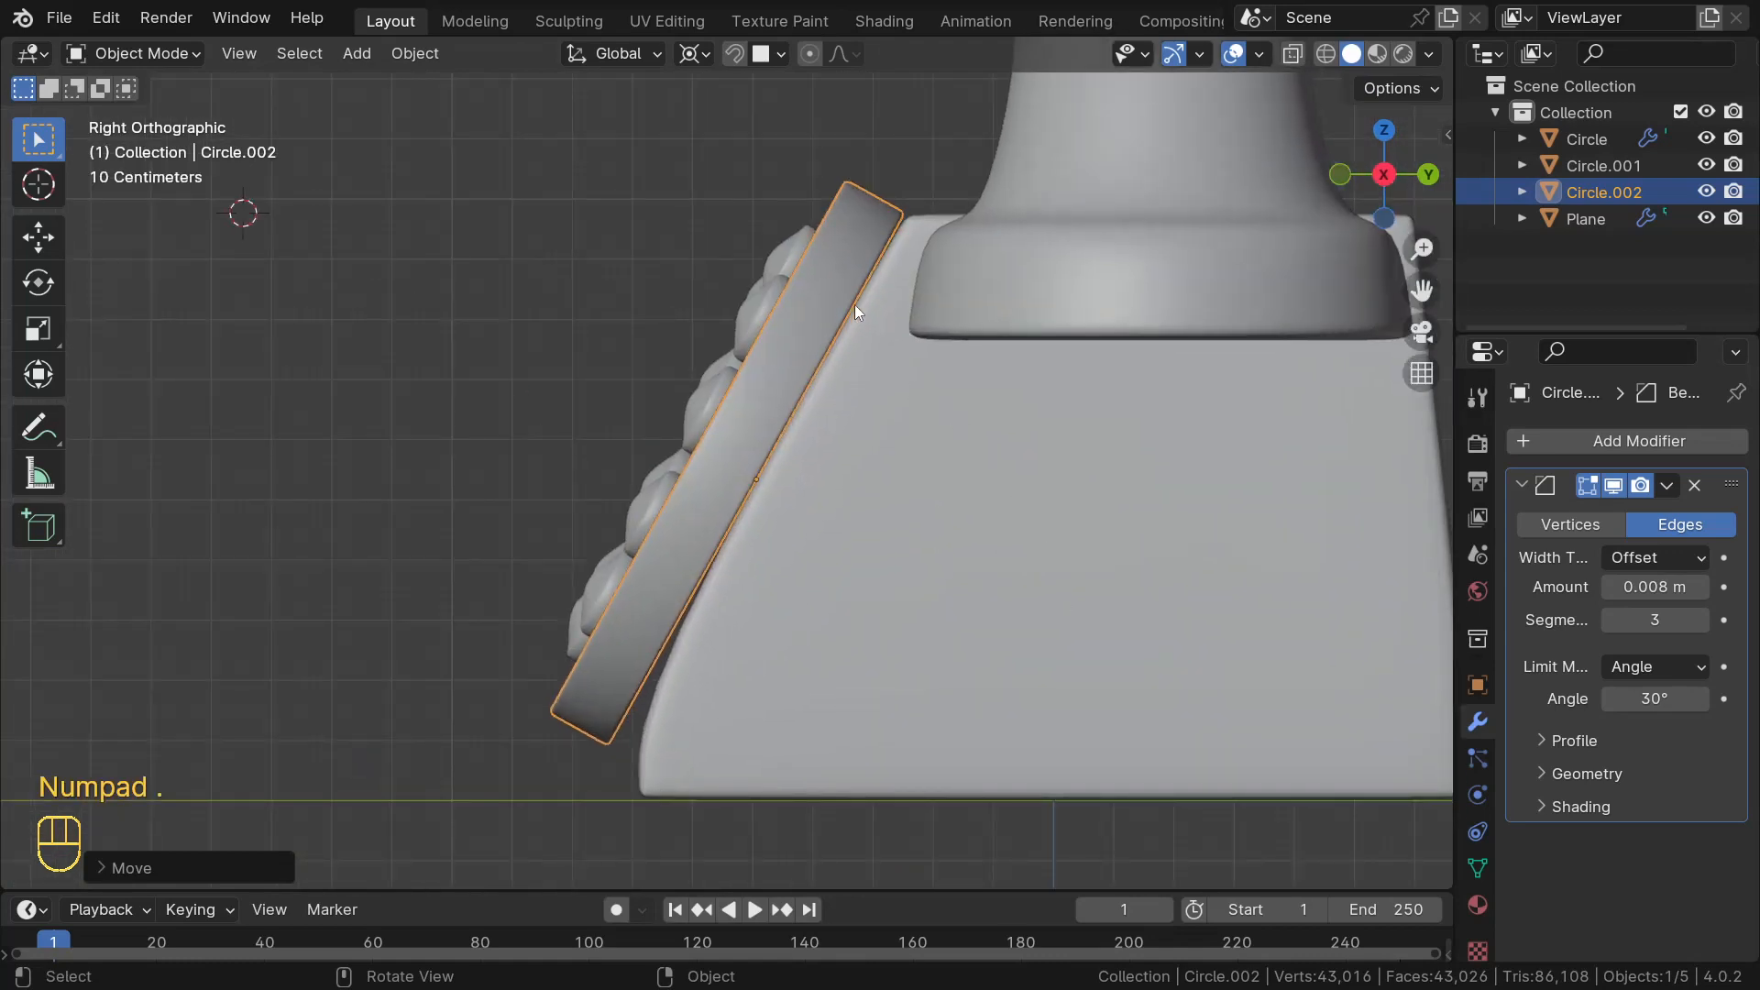
pyautogui.press('r')
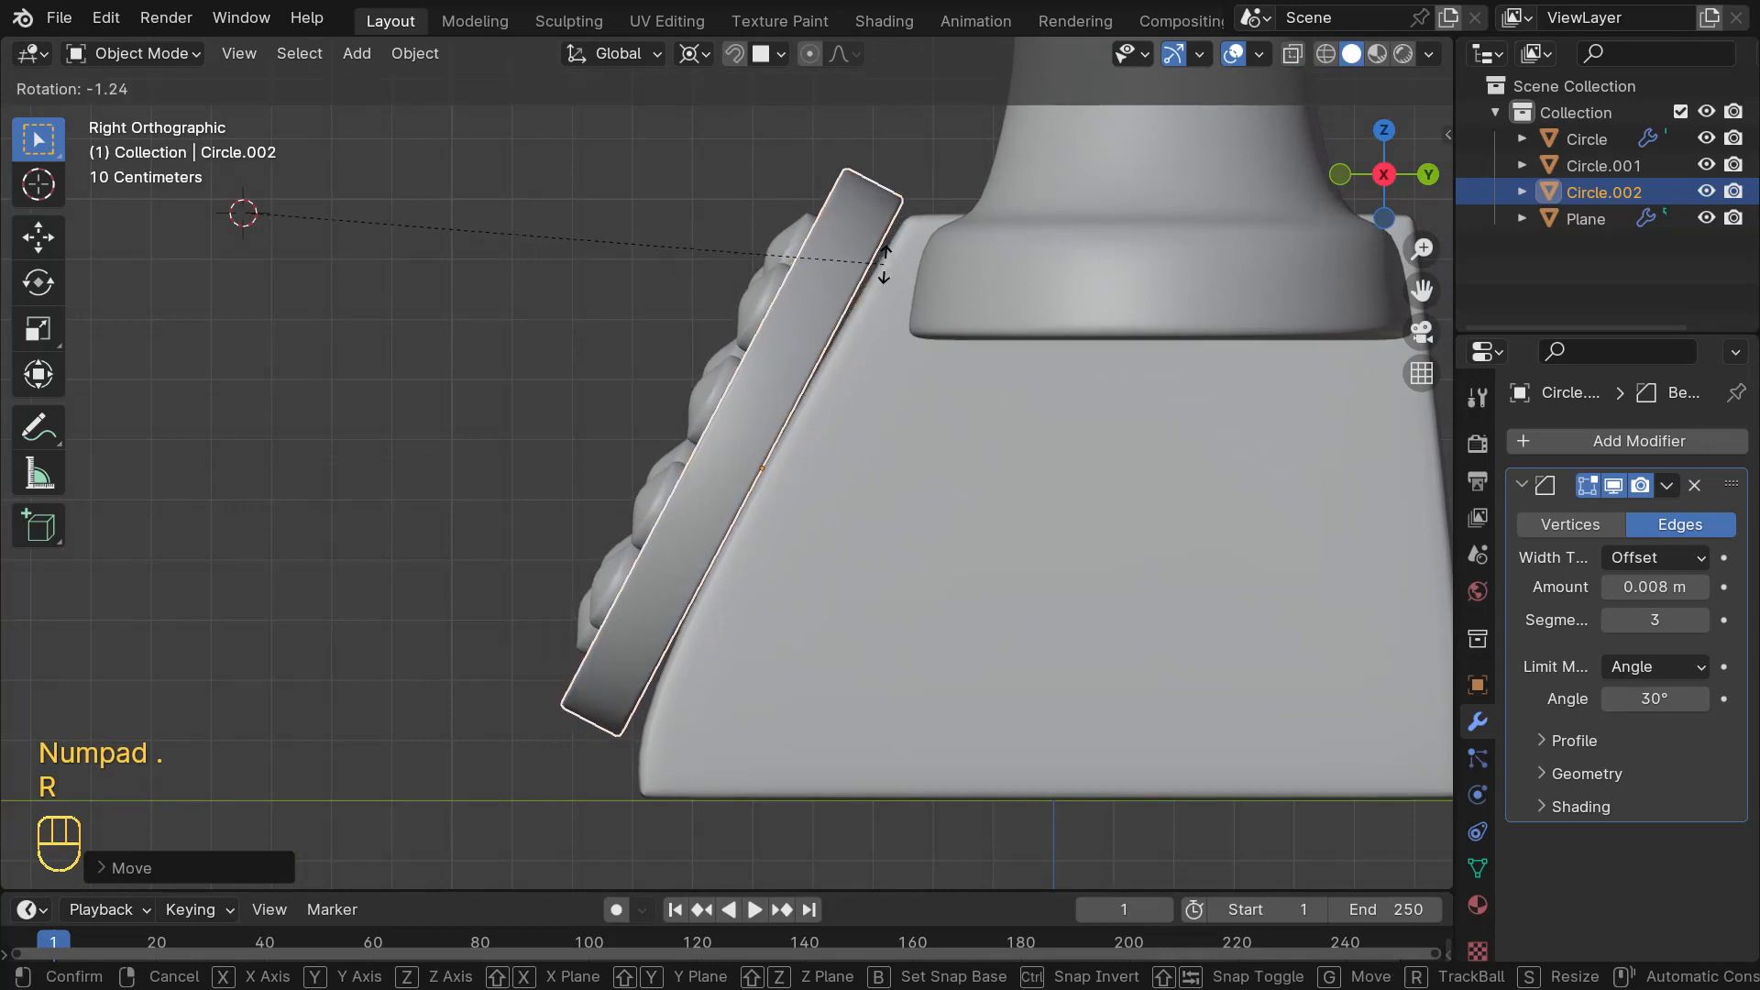
pyautogui.rightClick(884, 279)
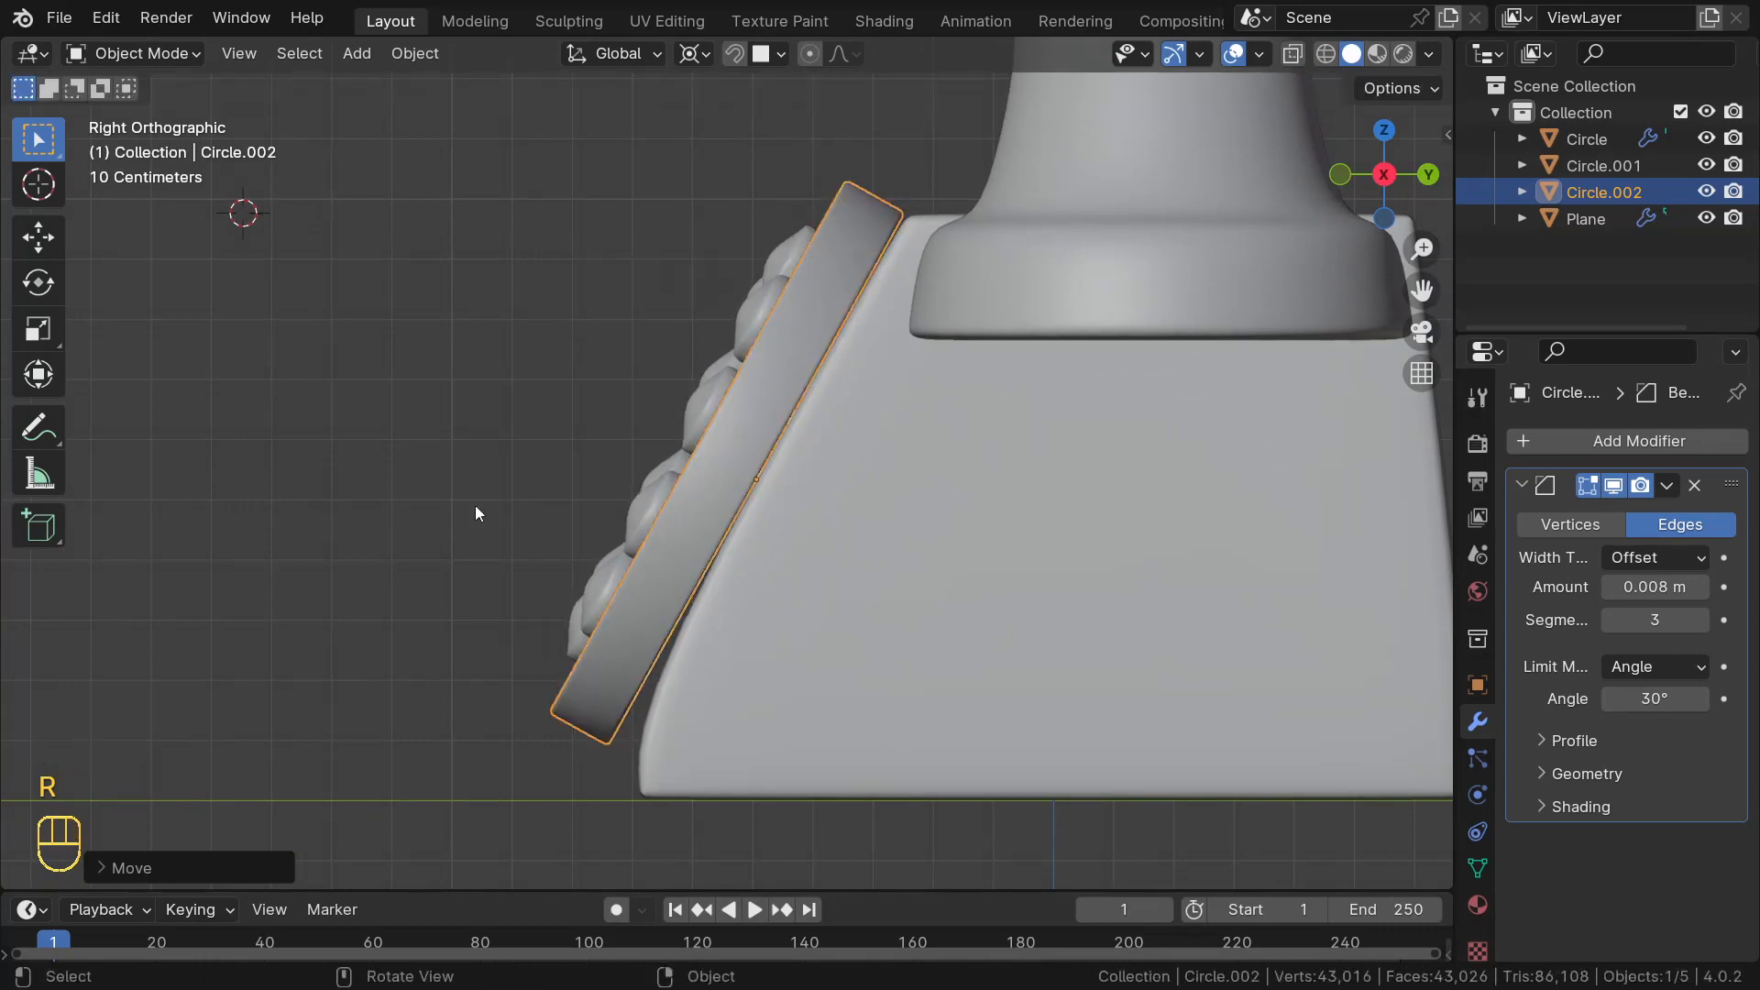
pyautogui.scroll(-1, 612, 226)
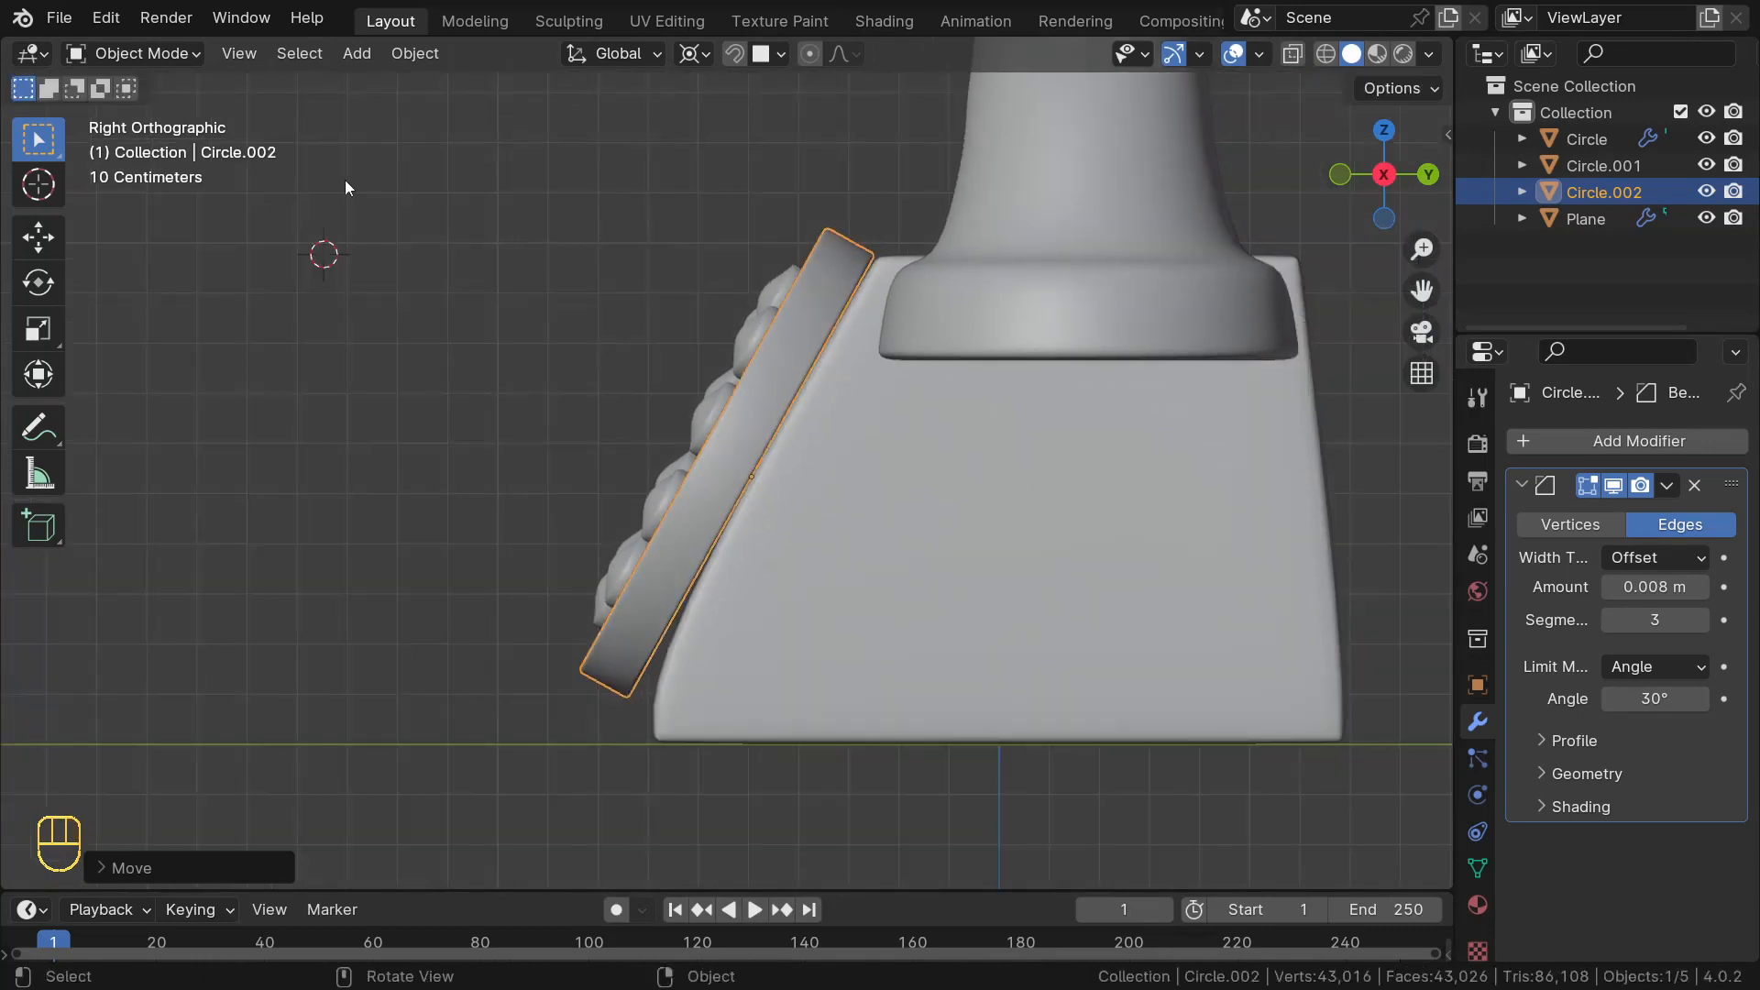
pyautogui.click(694, 53)
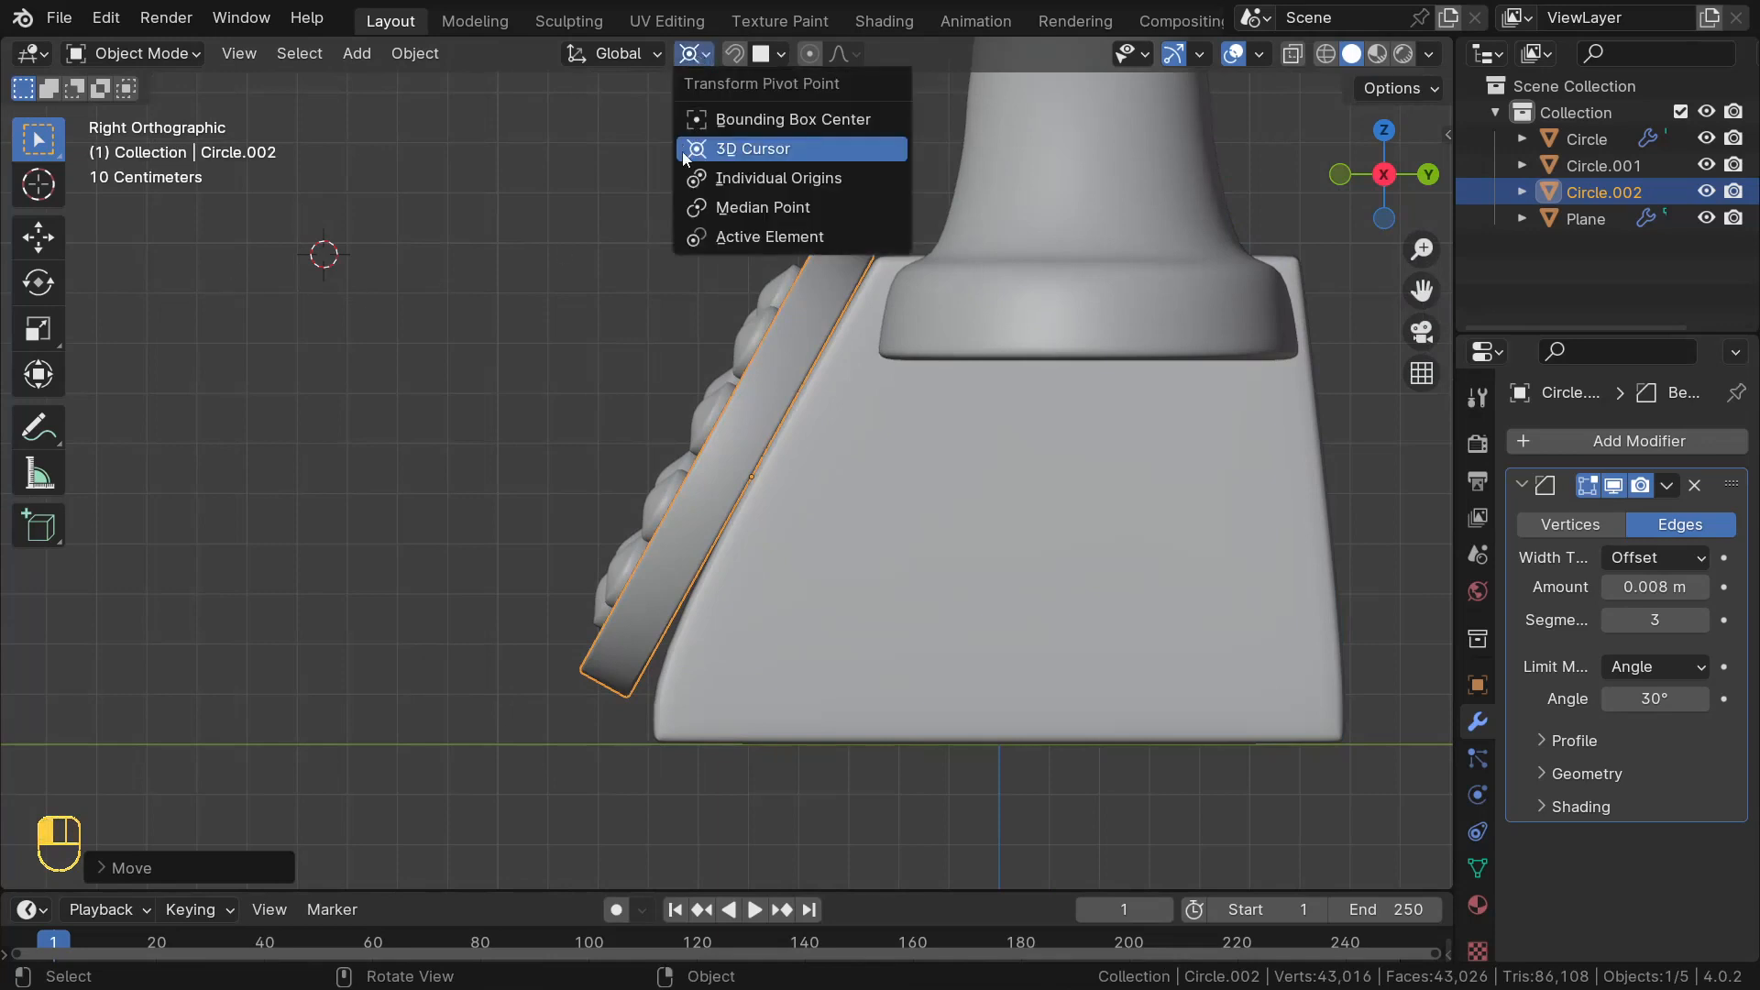
pyautogui.click(754, 209)
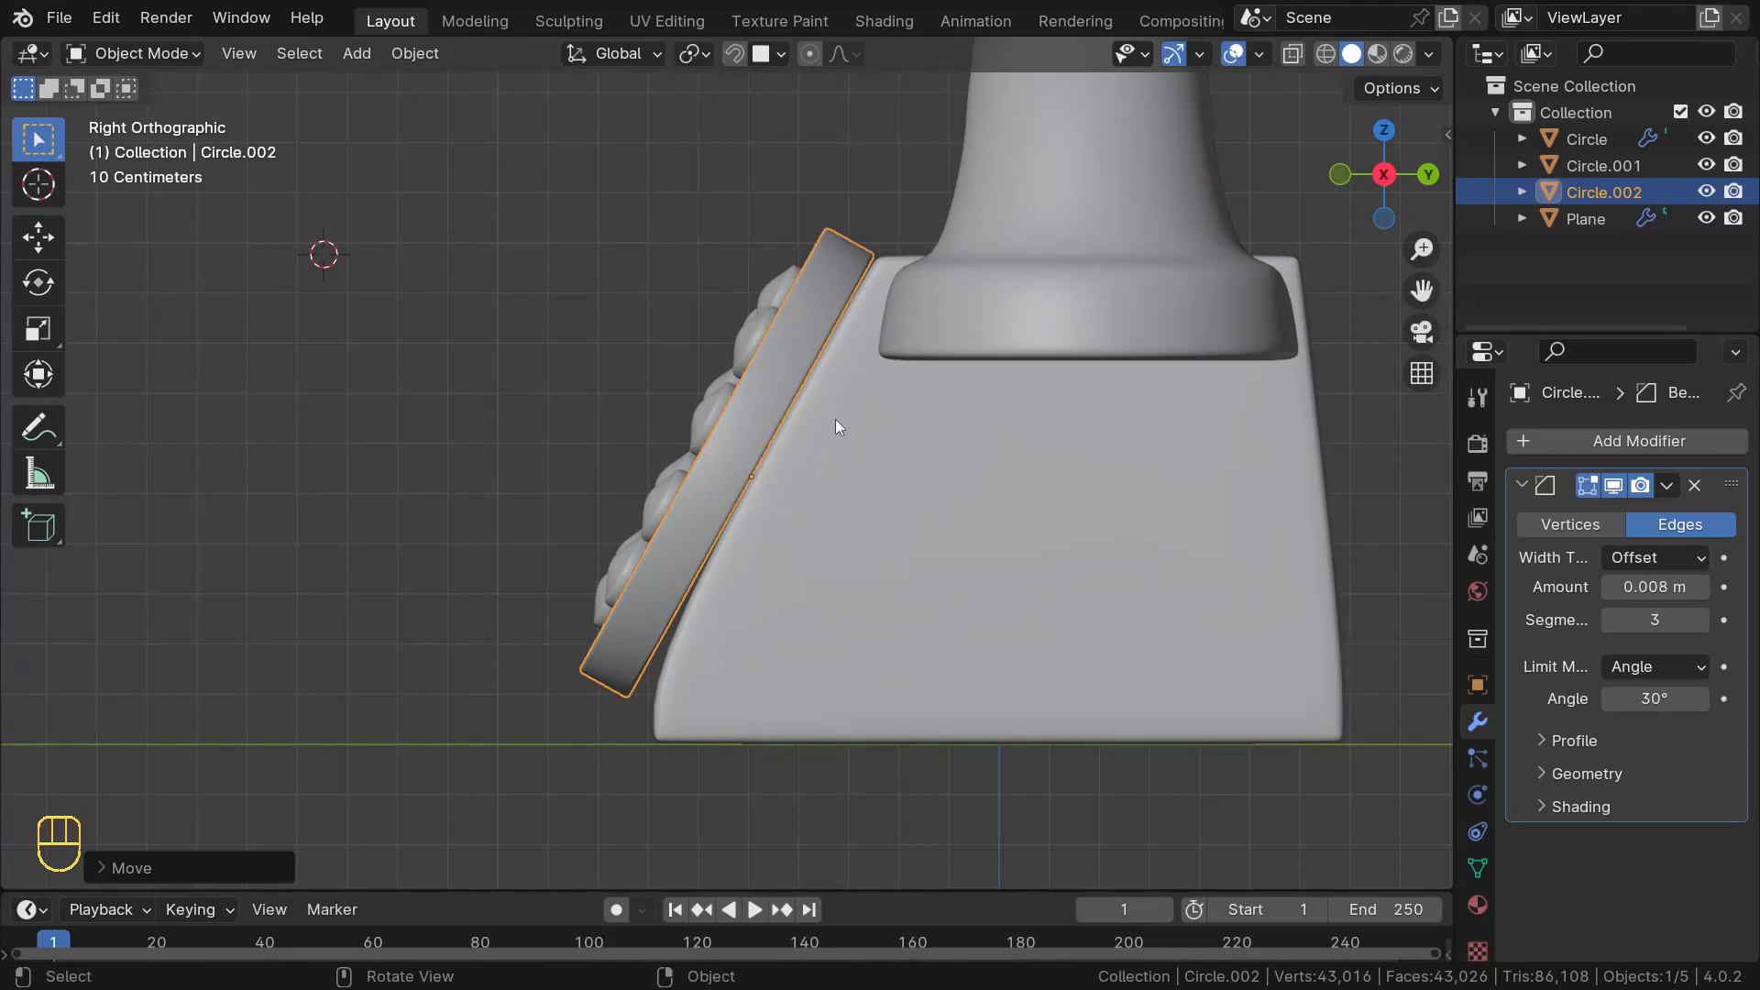
# - Rotate the dial disc by about -2.55° in the right view to match the slope of the phone body
pyautogui.press('r')
pyautogui.press('shift')
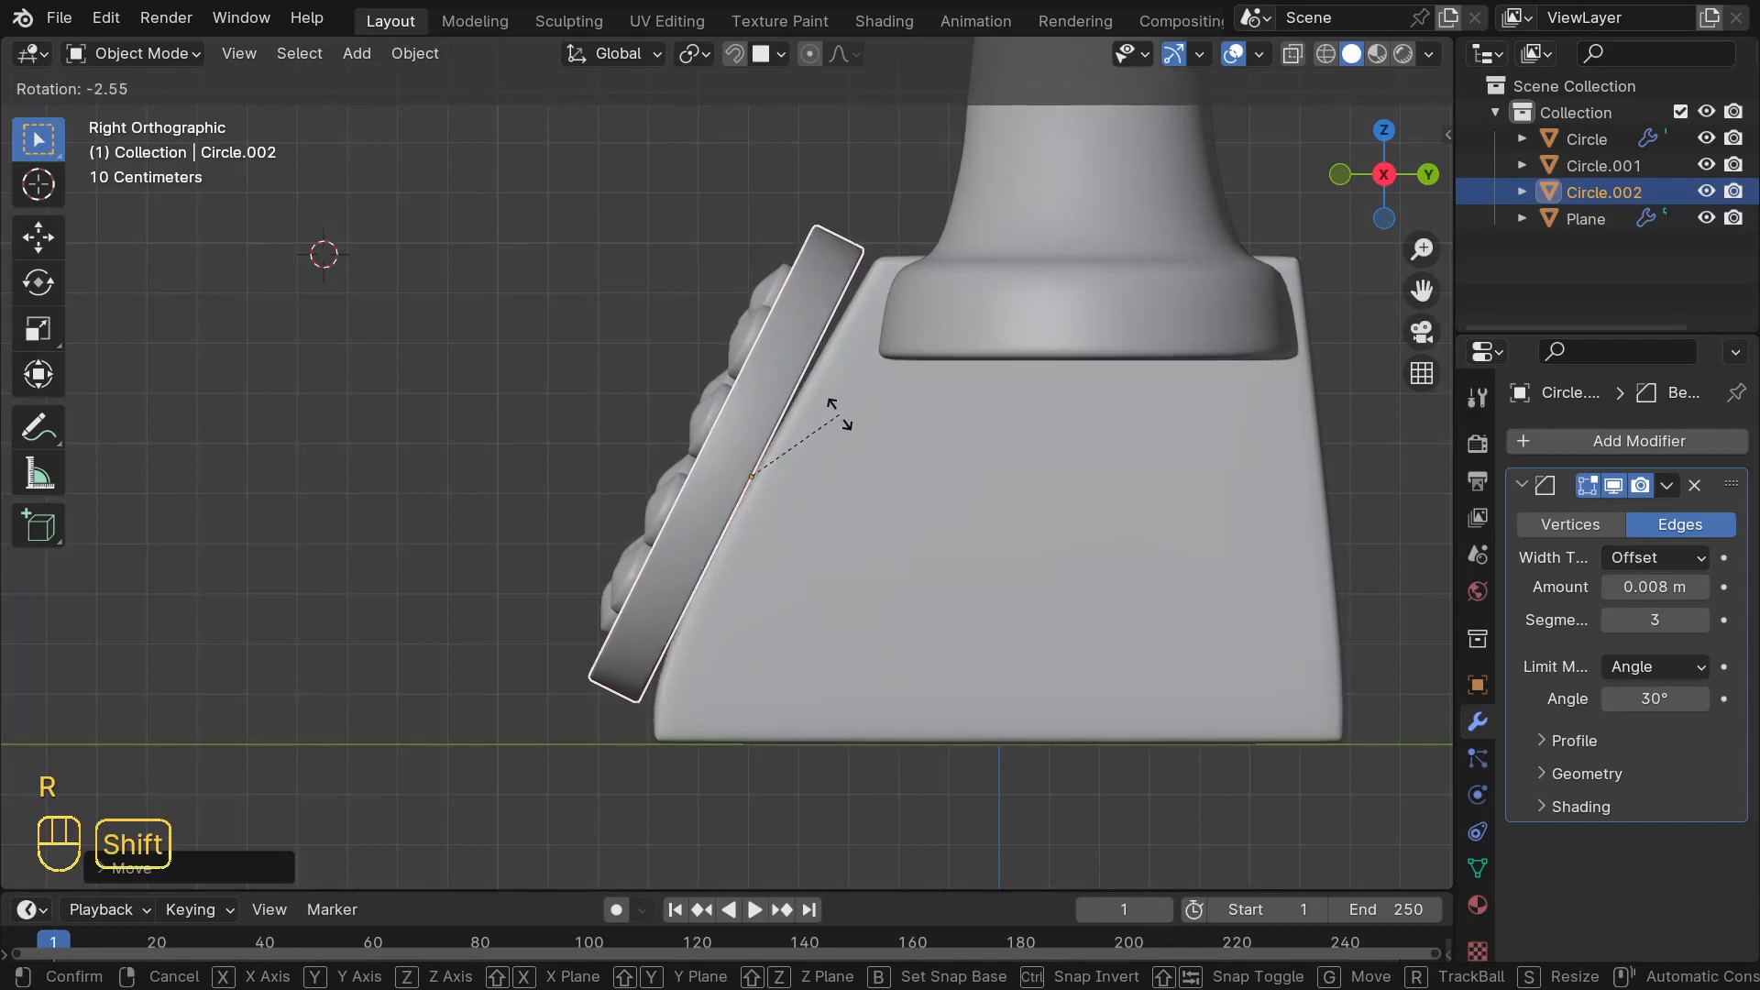
pyautogui.click(840, 417)
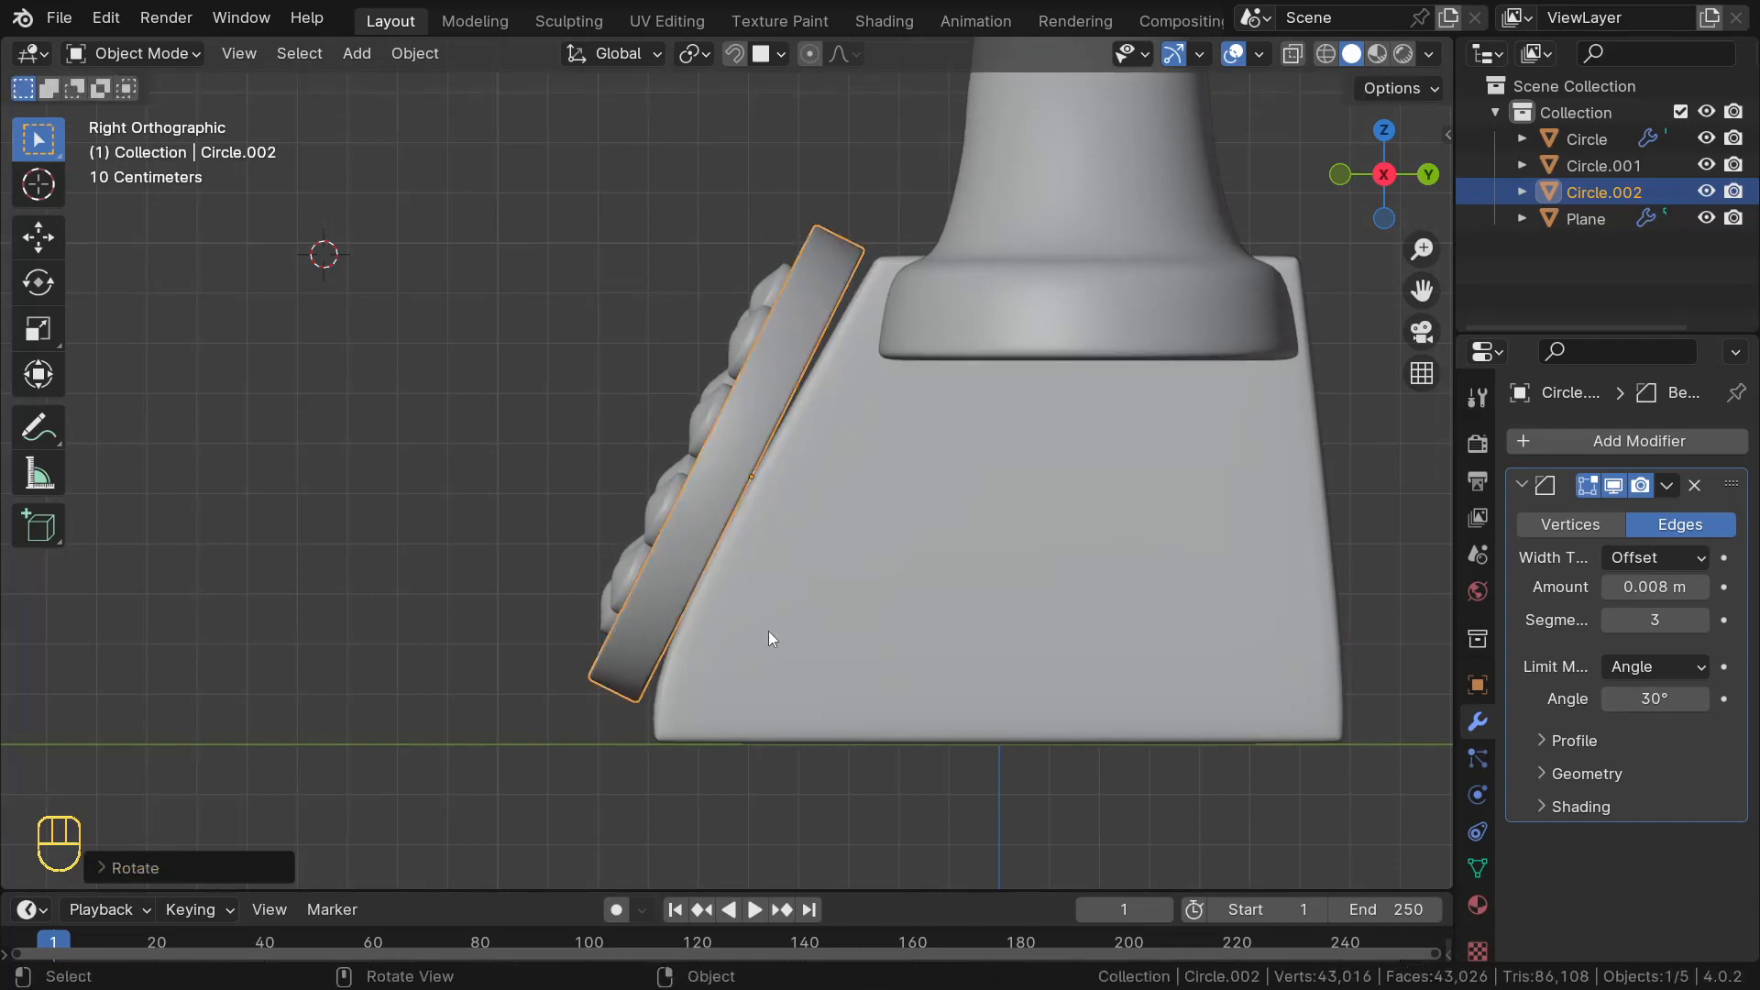
# - Scale the dial disc down slightly and move it so its base sinks into the sloped front face
pyautogui.press('s')
pyautogui.click(713, 553)
pyautogui.moveTo(713, 552)
pyautogui.mouseDown(button='middle')
pyautogui.moveTo(883, 561)
pyautogui.moveTo(902, 592)
pyautogui.moveTo(746, 578)
pyautogui.moveTo(717, 554)
pyautogui.mouseUp(button='middle')
pyautogui.press('KP_3')
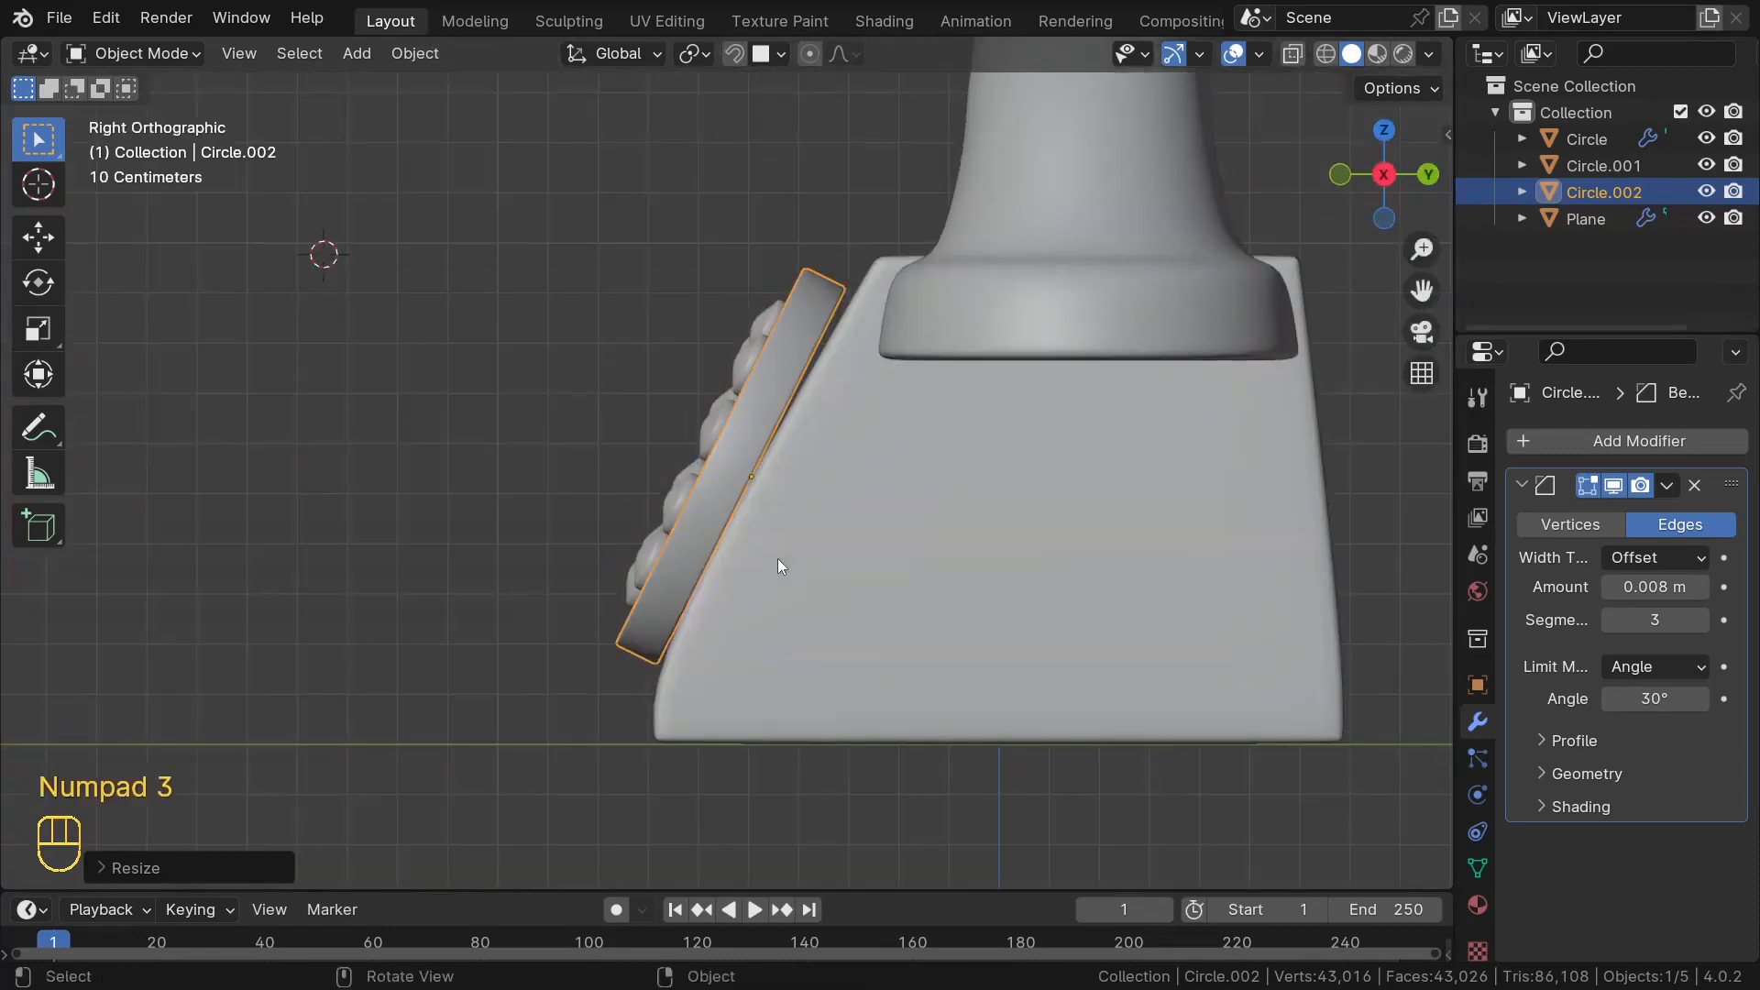
pyautogui.press('g')
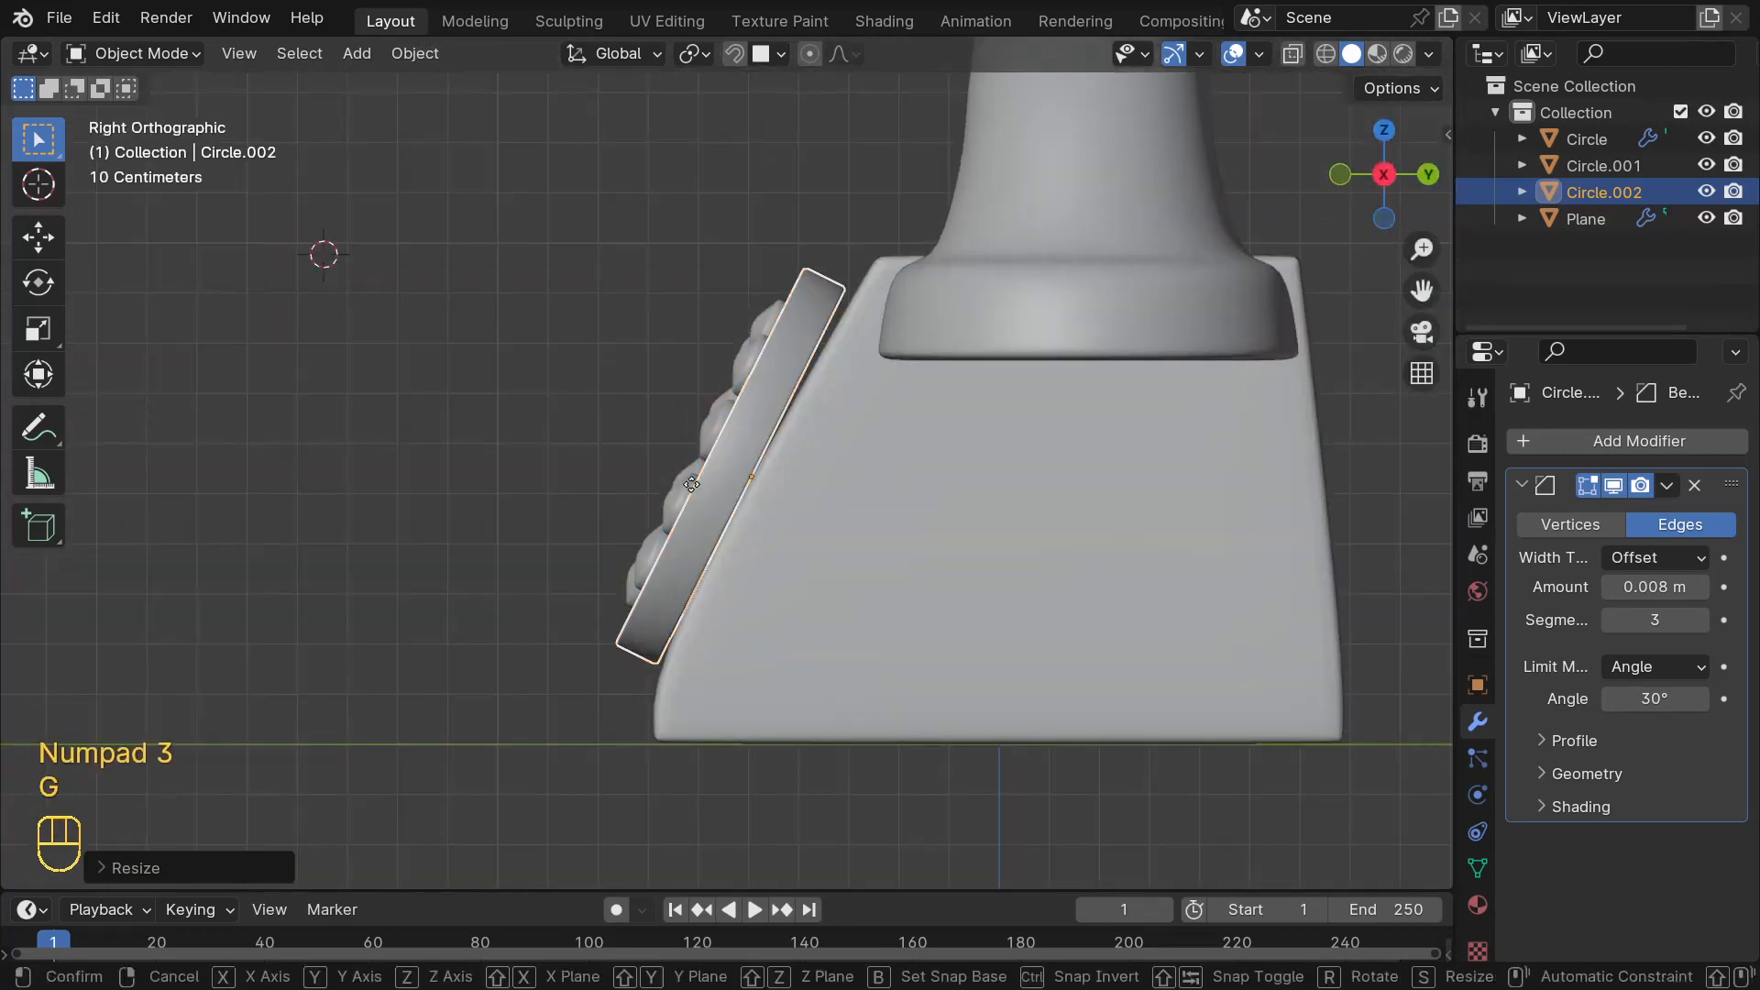
pyautogui.click(864, 567)
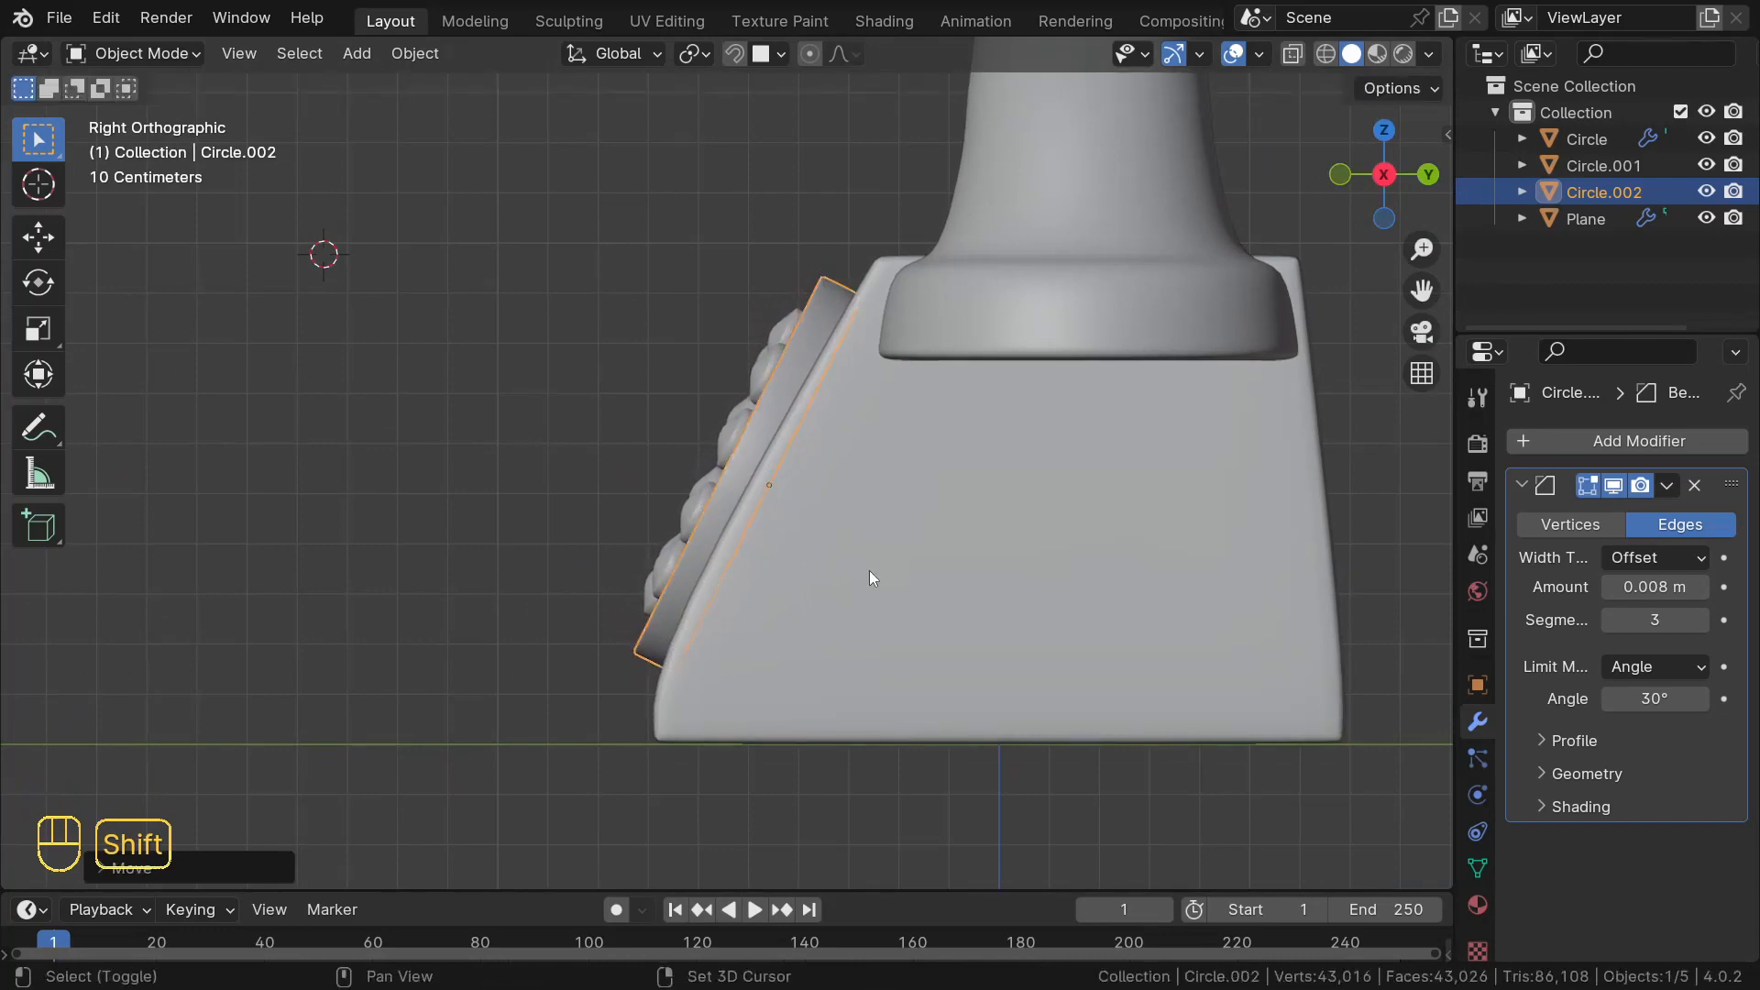
pyautogui.moveTo(869, 570); pyautogui.dragTo(1049, 614, button='middle')
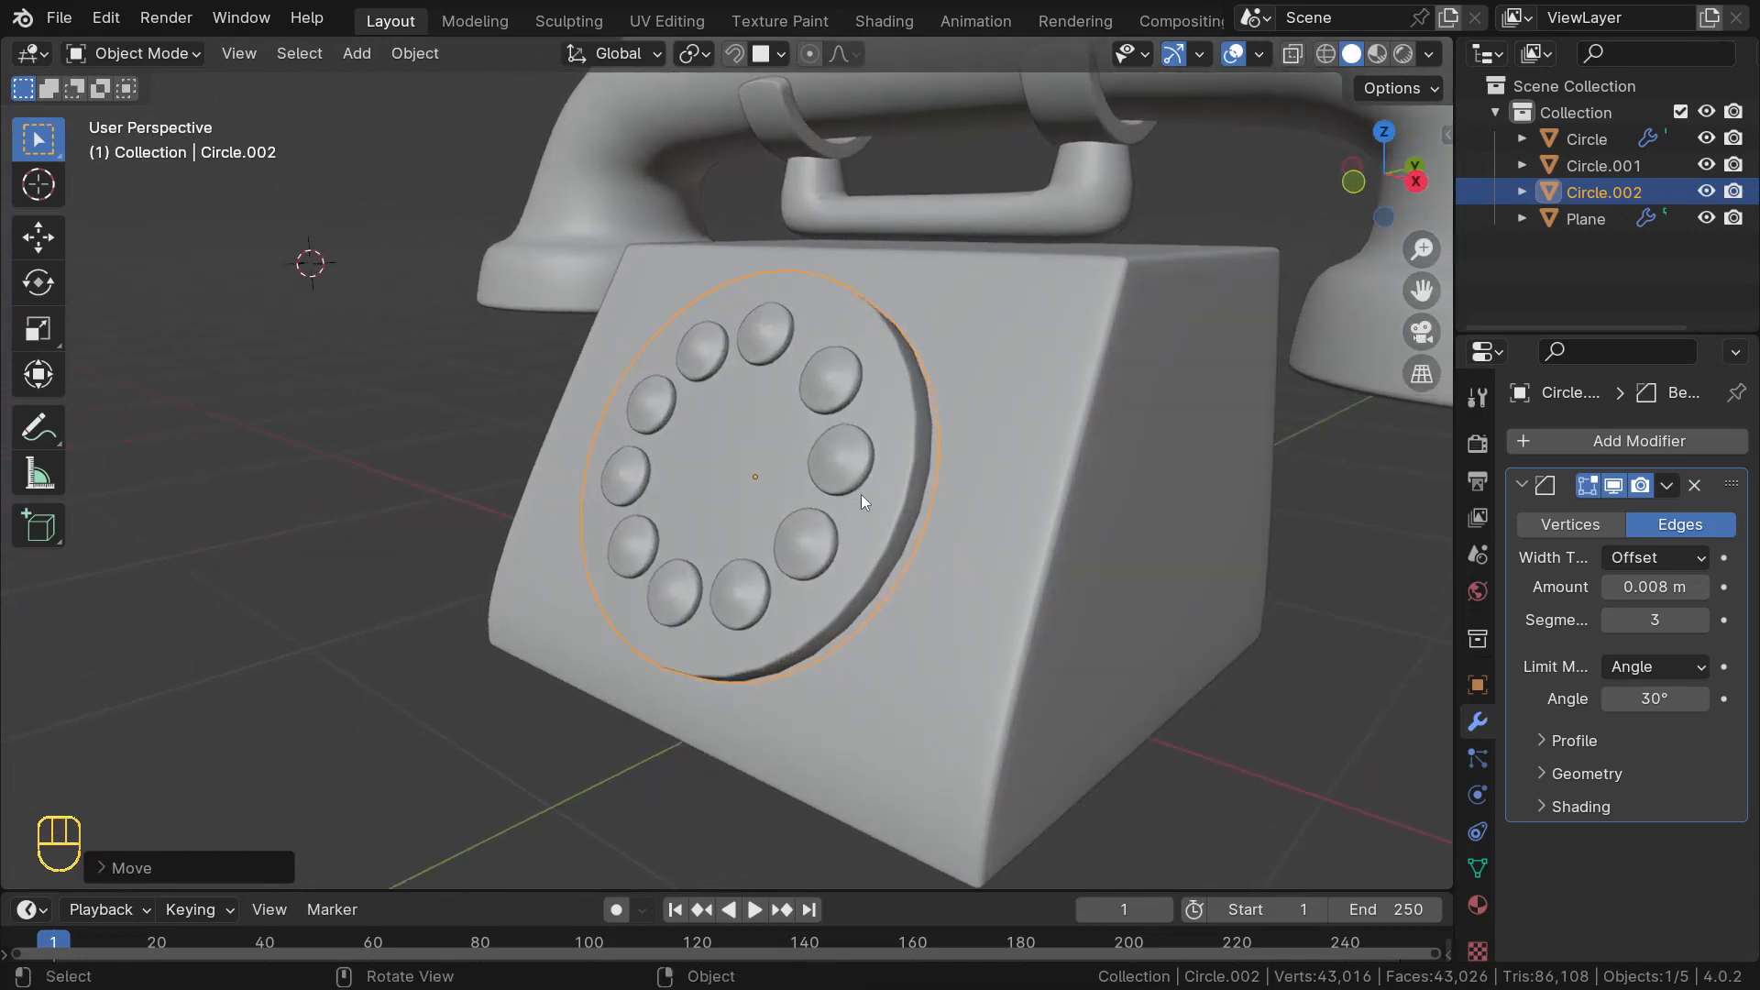
# - Add a level 2 Subdivision Surface modifier to the phone's round dial plate
pyautogui.keyDown('shift'); pyautogui.rightClick(652, 422); pyautogui.keyUp('shift')
pyautogui.moveTo(653, 422); pyautogui.dragTo(796, 467, button='middle')
pyautogui.hotkey('ctrl', '2')
pyautogui.scroll(3, 907, 477)
# - Inset the dial plate's front face down to a small central circle, and inset that circle again with a thin margin
pyautogui.press('Tab')
pyautogui.press('3')
pyautogui.click(777, 471)
pyautogui.scroll(-2, 777, 471)
pyautogui.press('i')
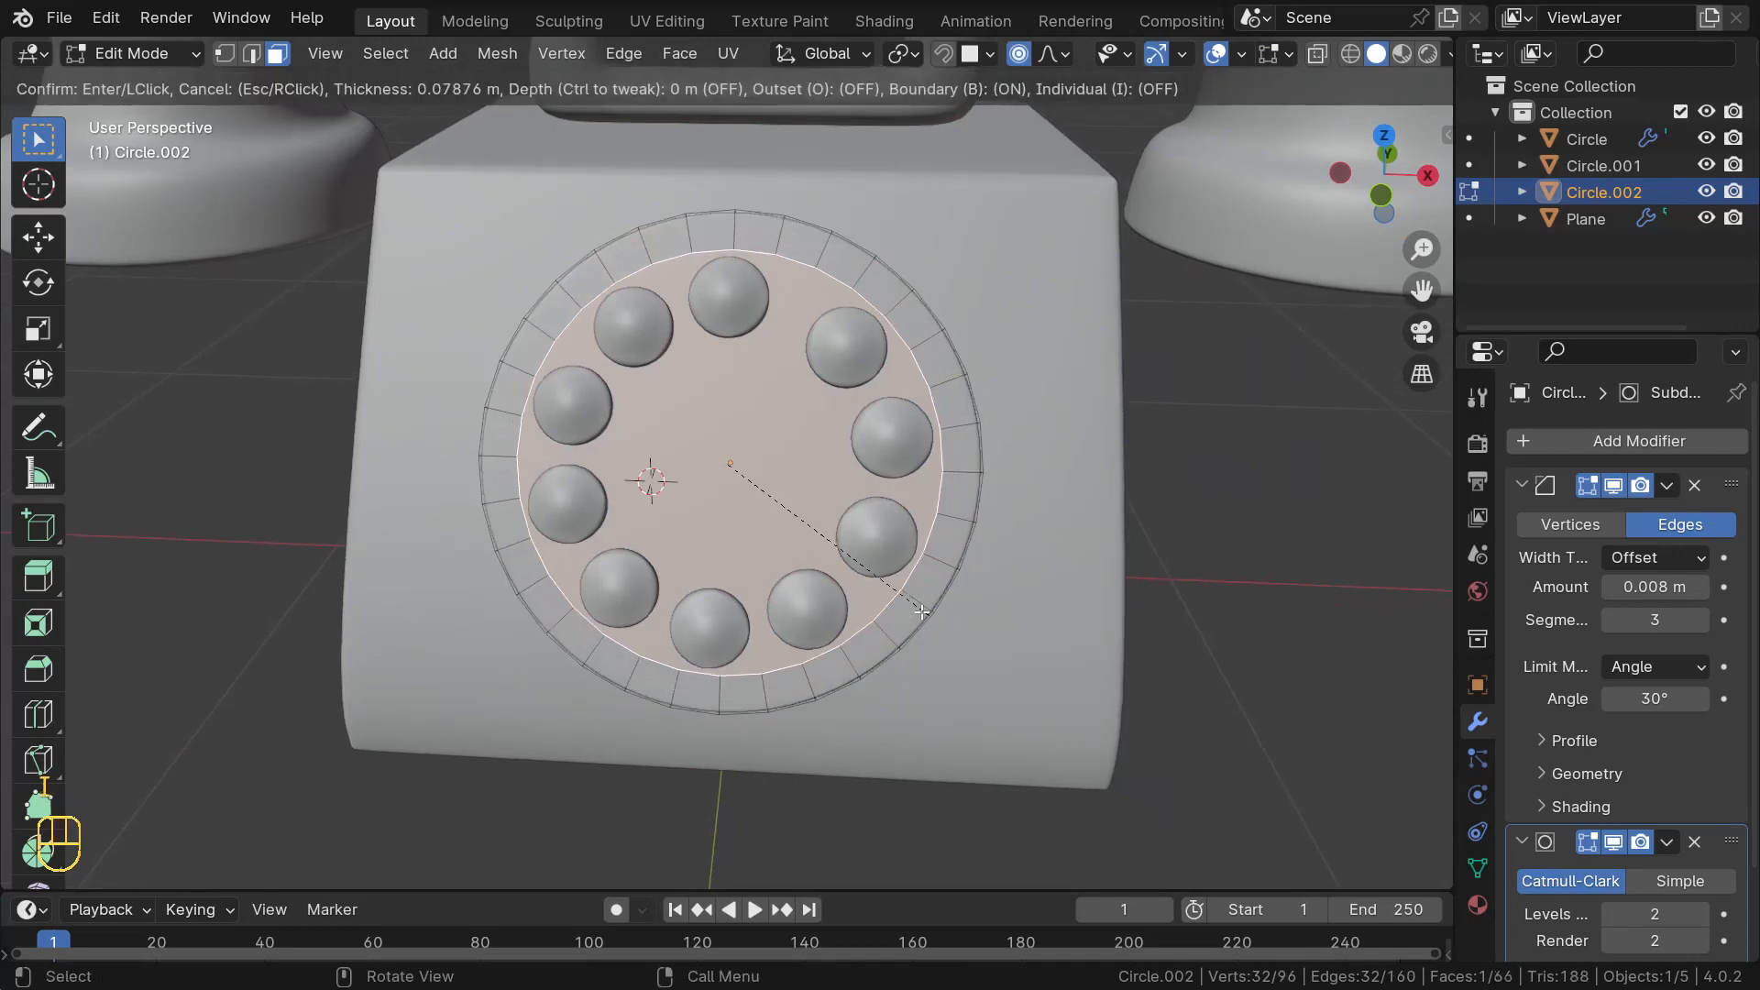
pyautogui.click(803, 555)
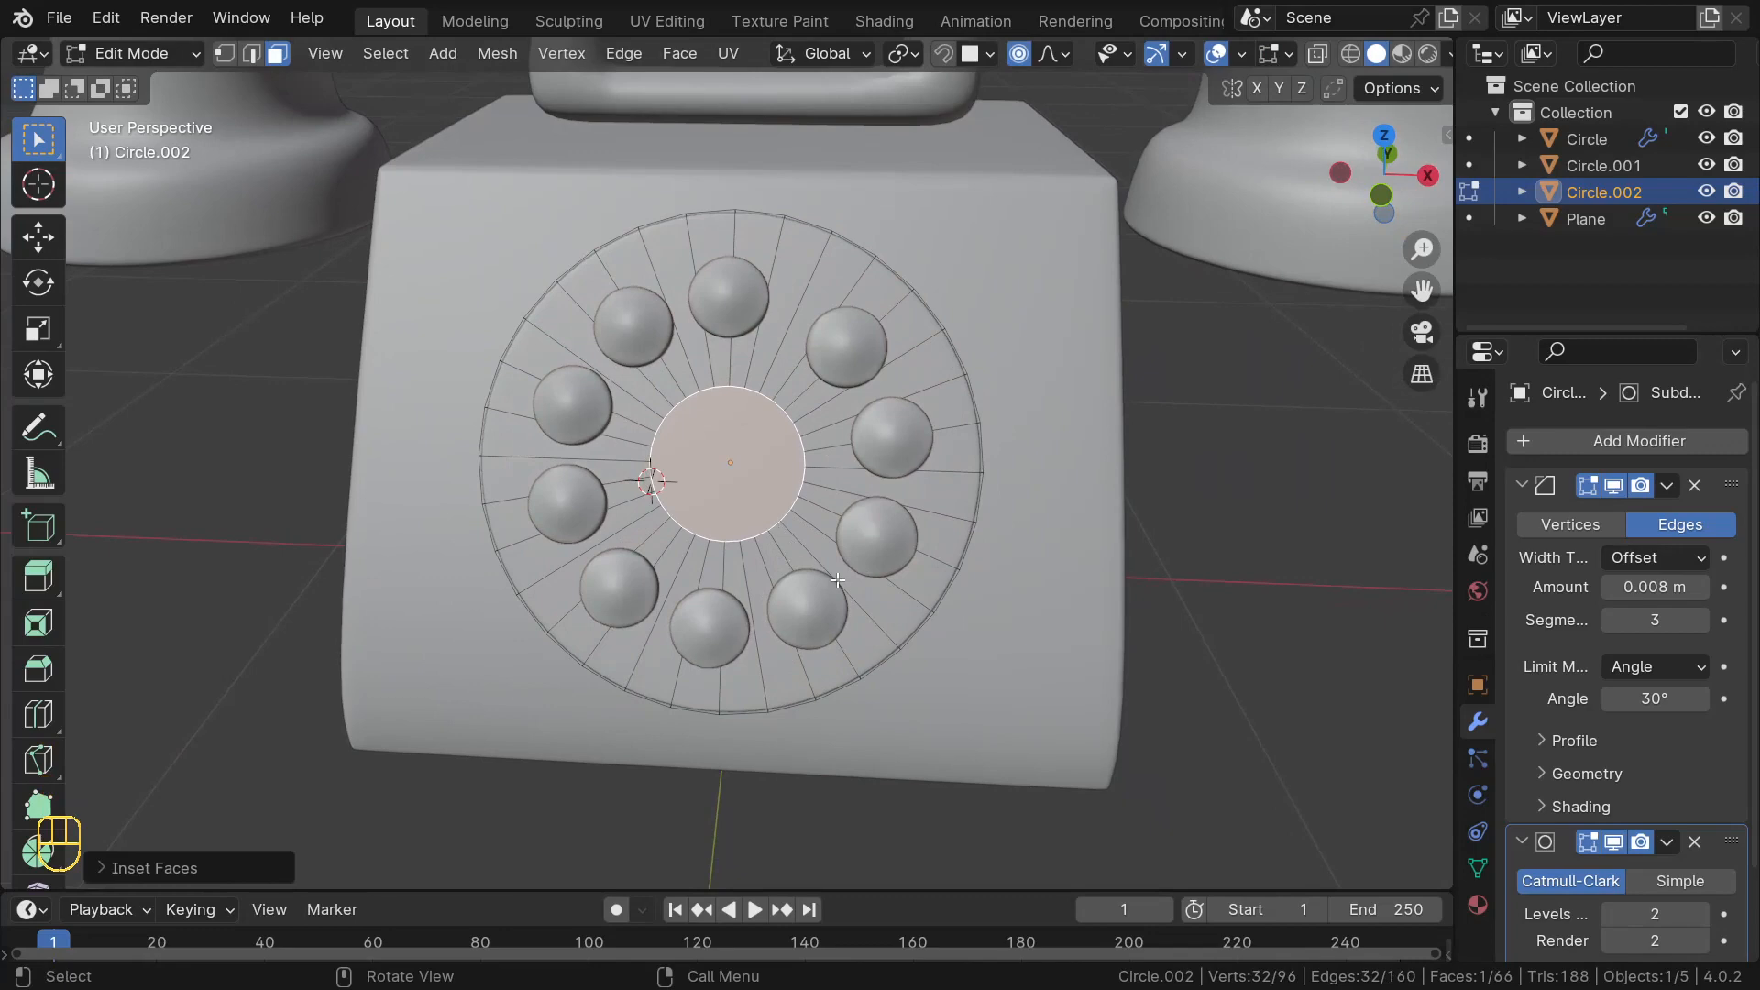
pyautogui.press('i')
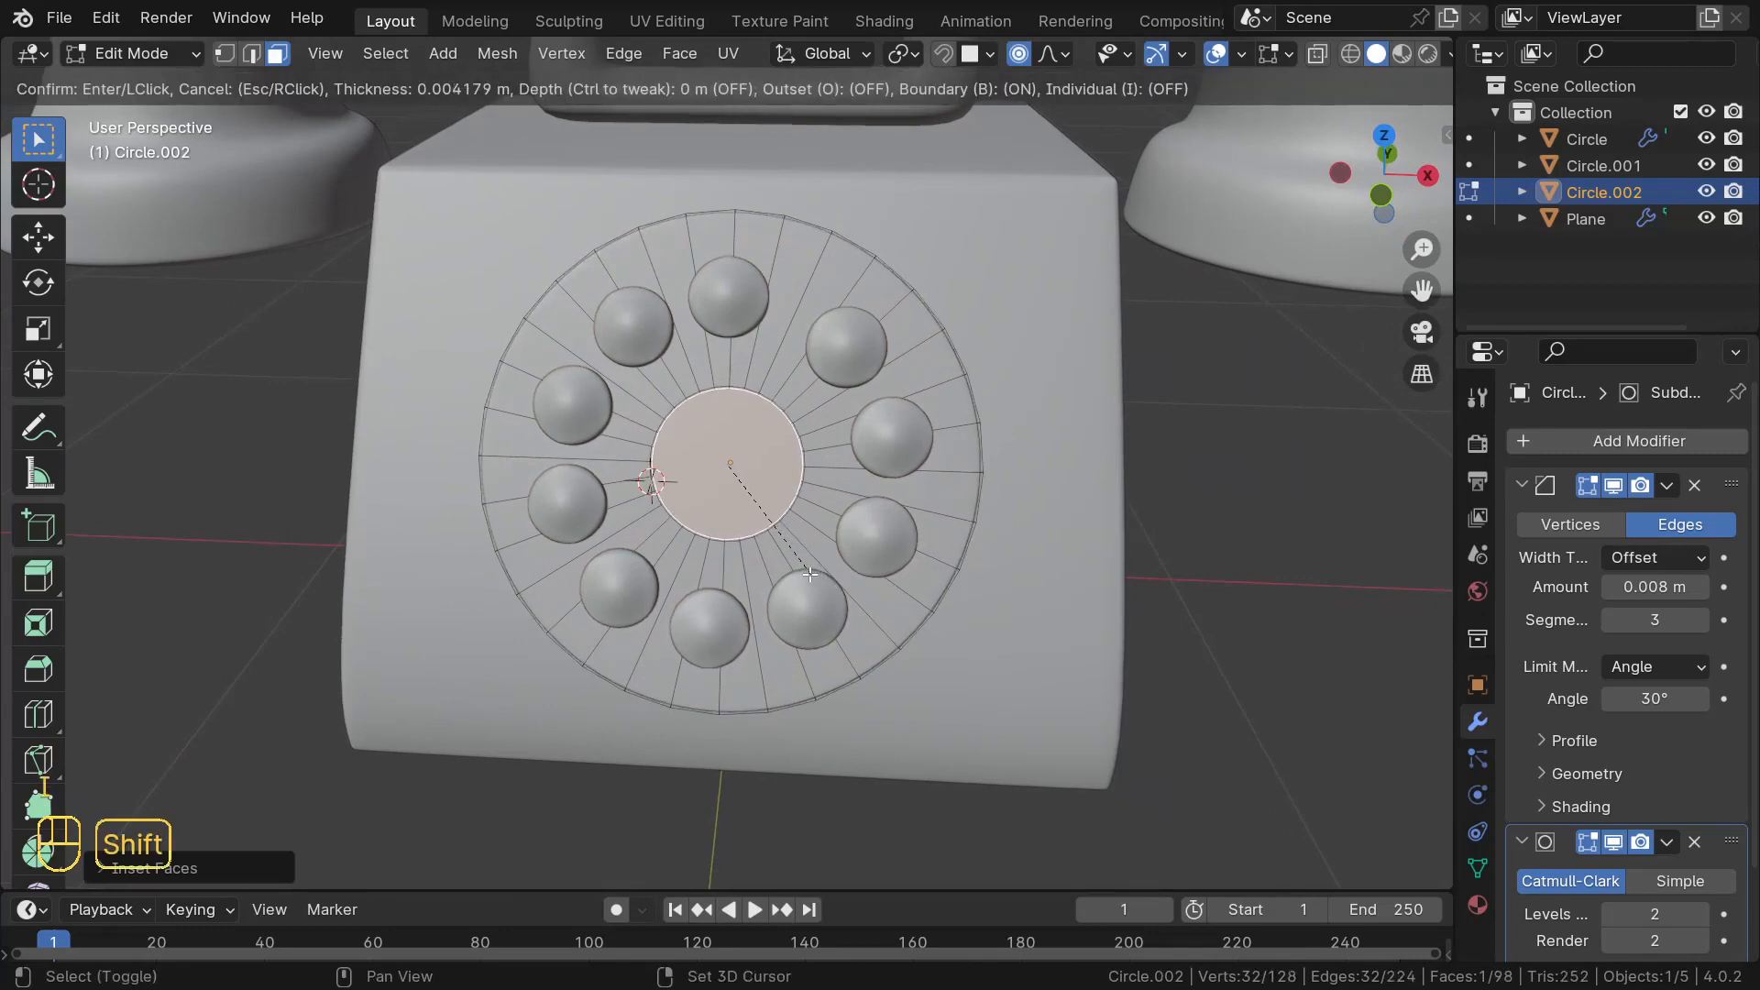
pyautogui.click(831, 540)
# - Inset the dial's central face by about 0.031 m and extrude it slightly outward along its normals
pyautogui.scroll(4, 831, 540)
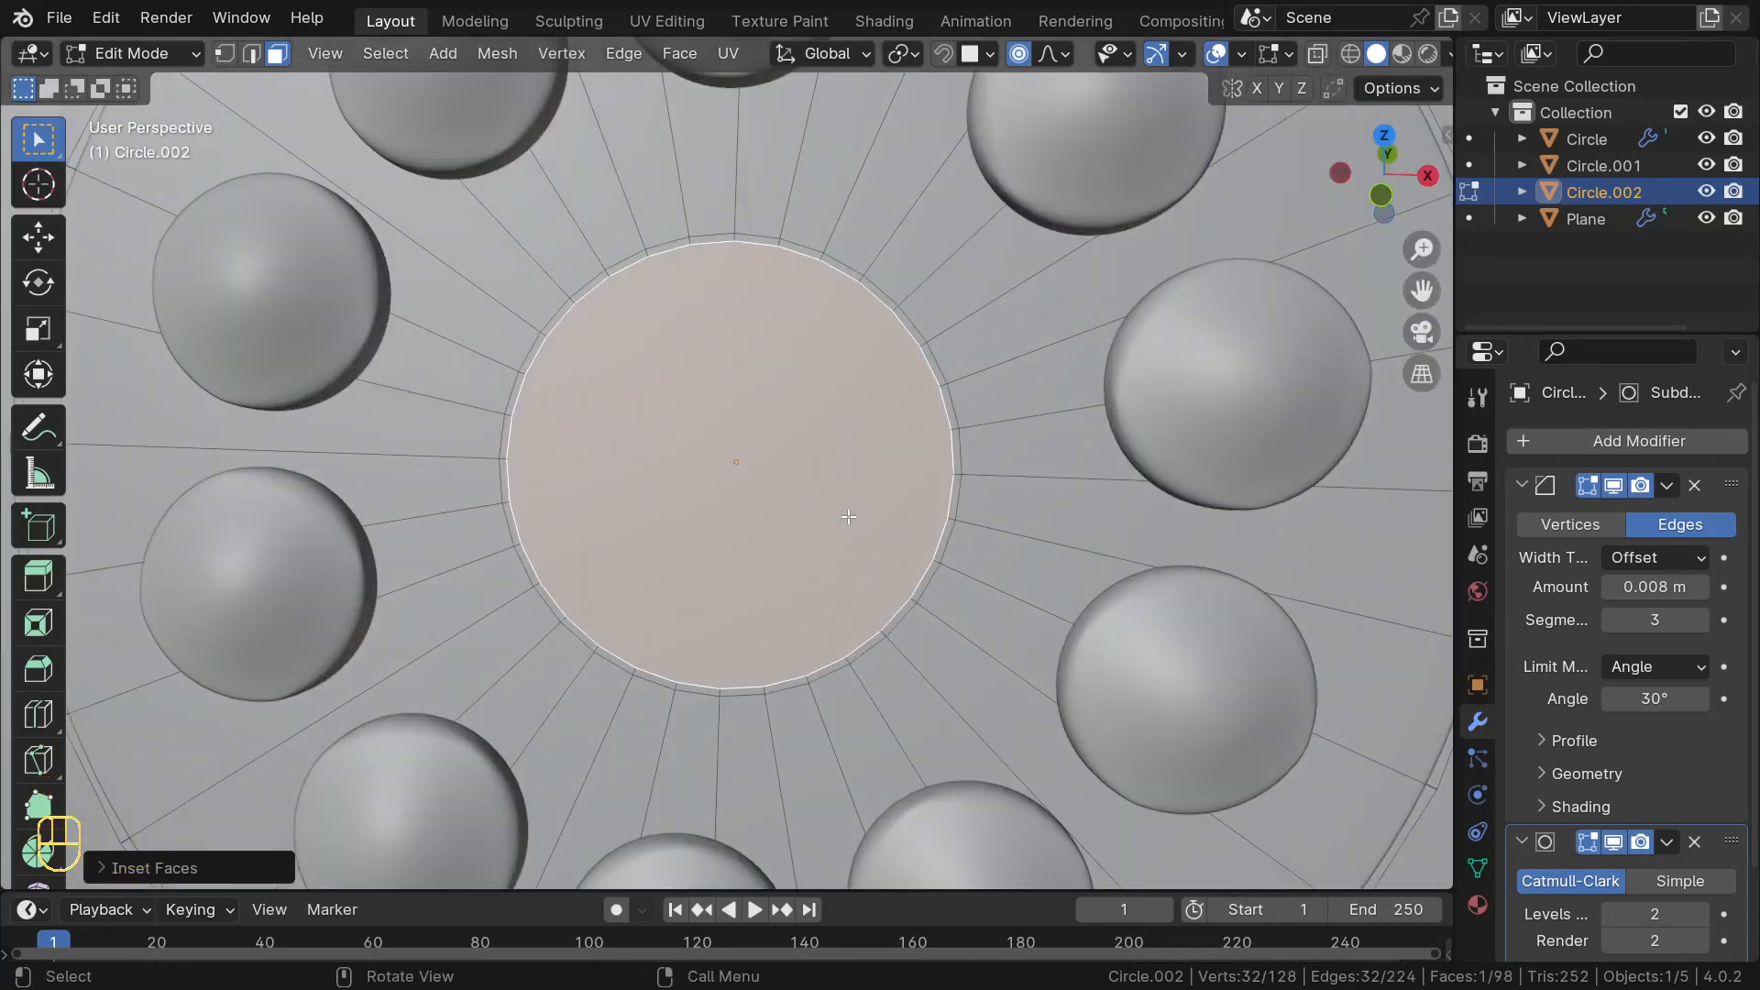
pyautogui.moveTo(869, 526); pyautogui.dragTo(785, 503, button='middle')
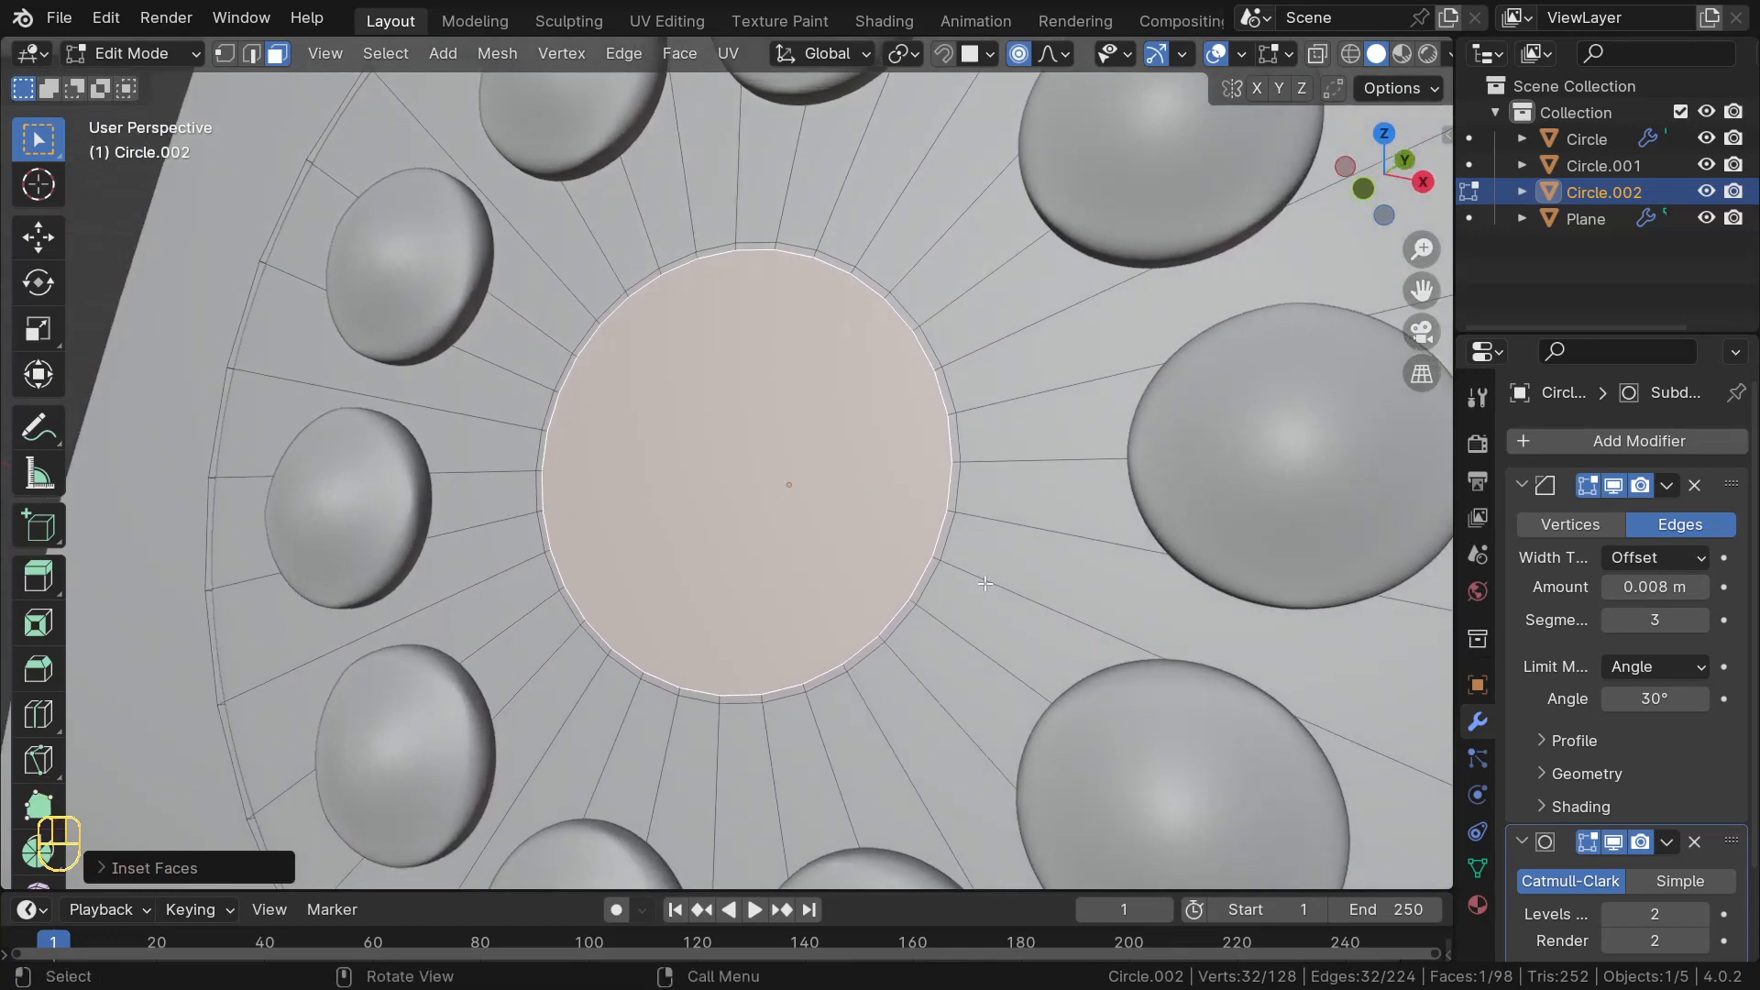
pyautogui.press('i')
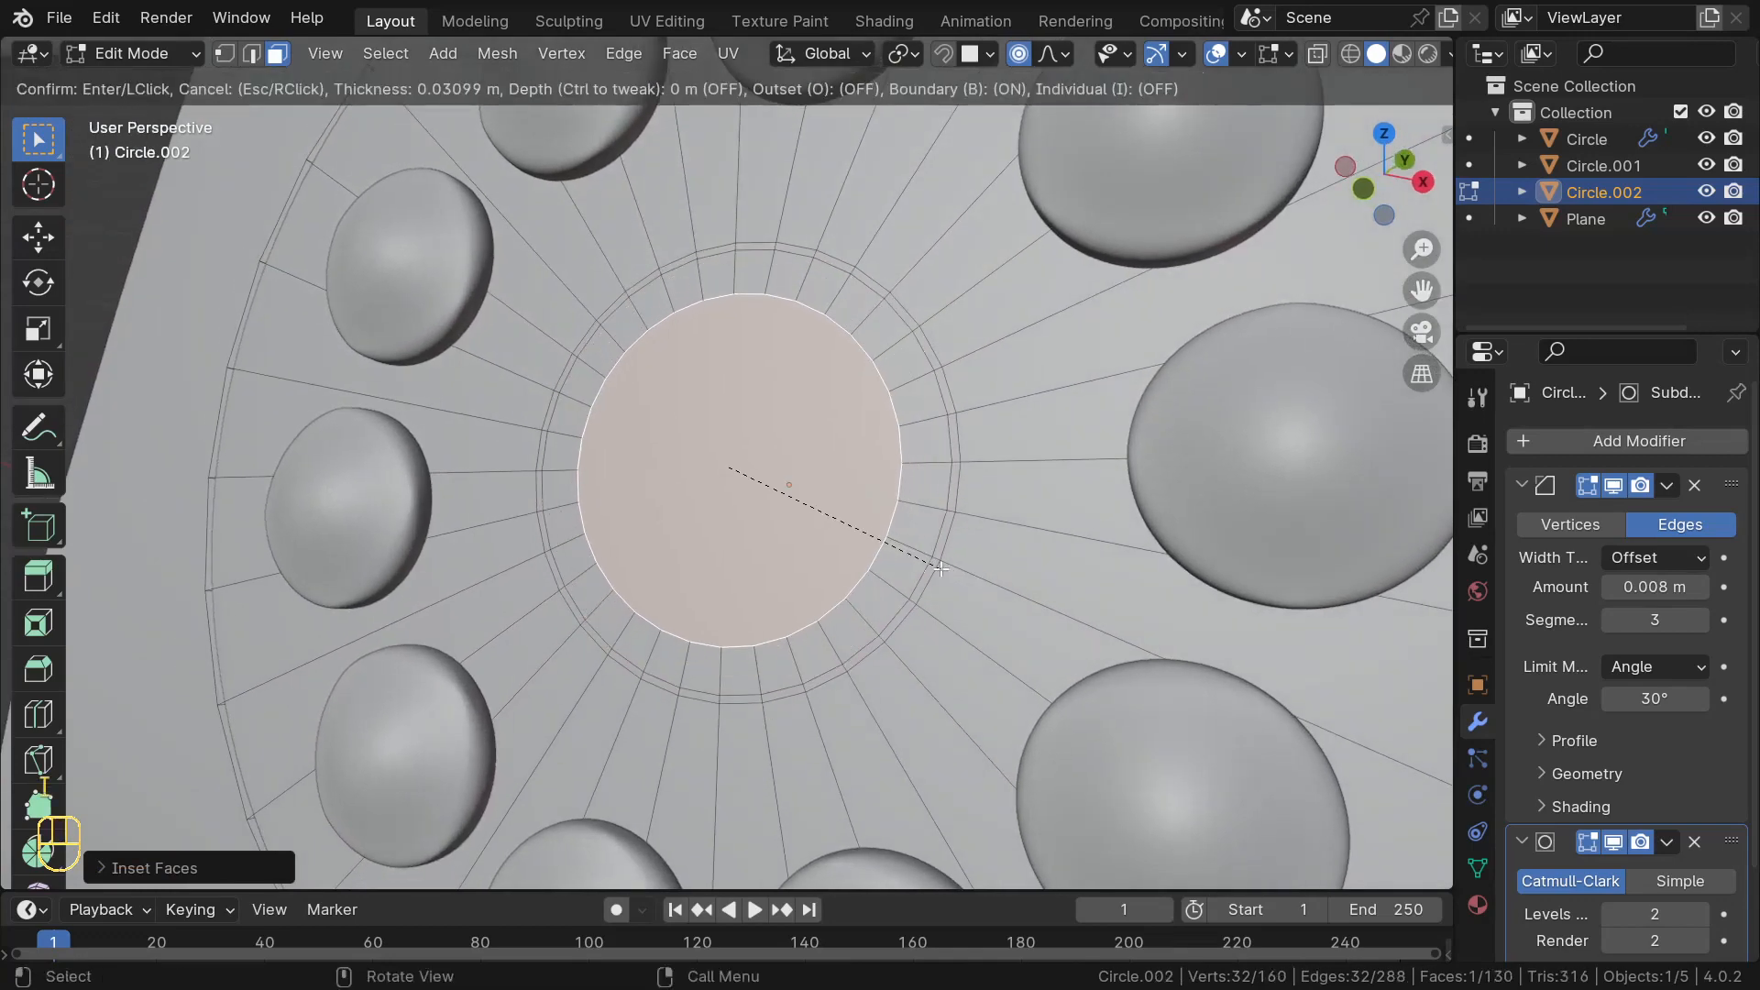
pyautogui.click(941, 569)
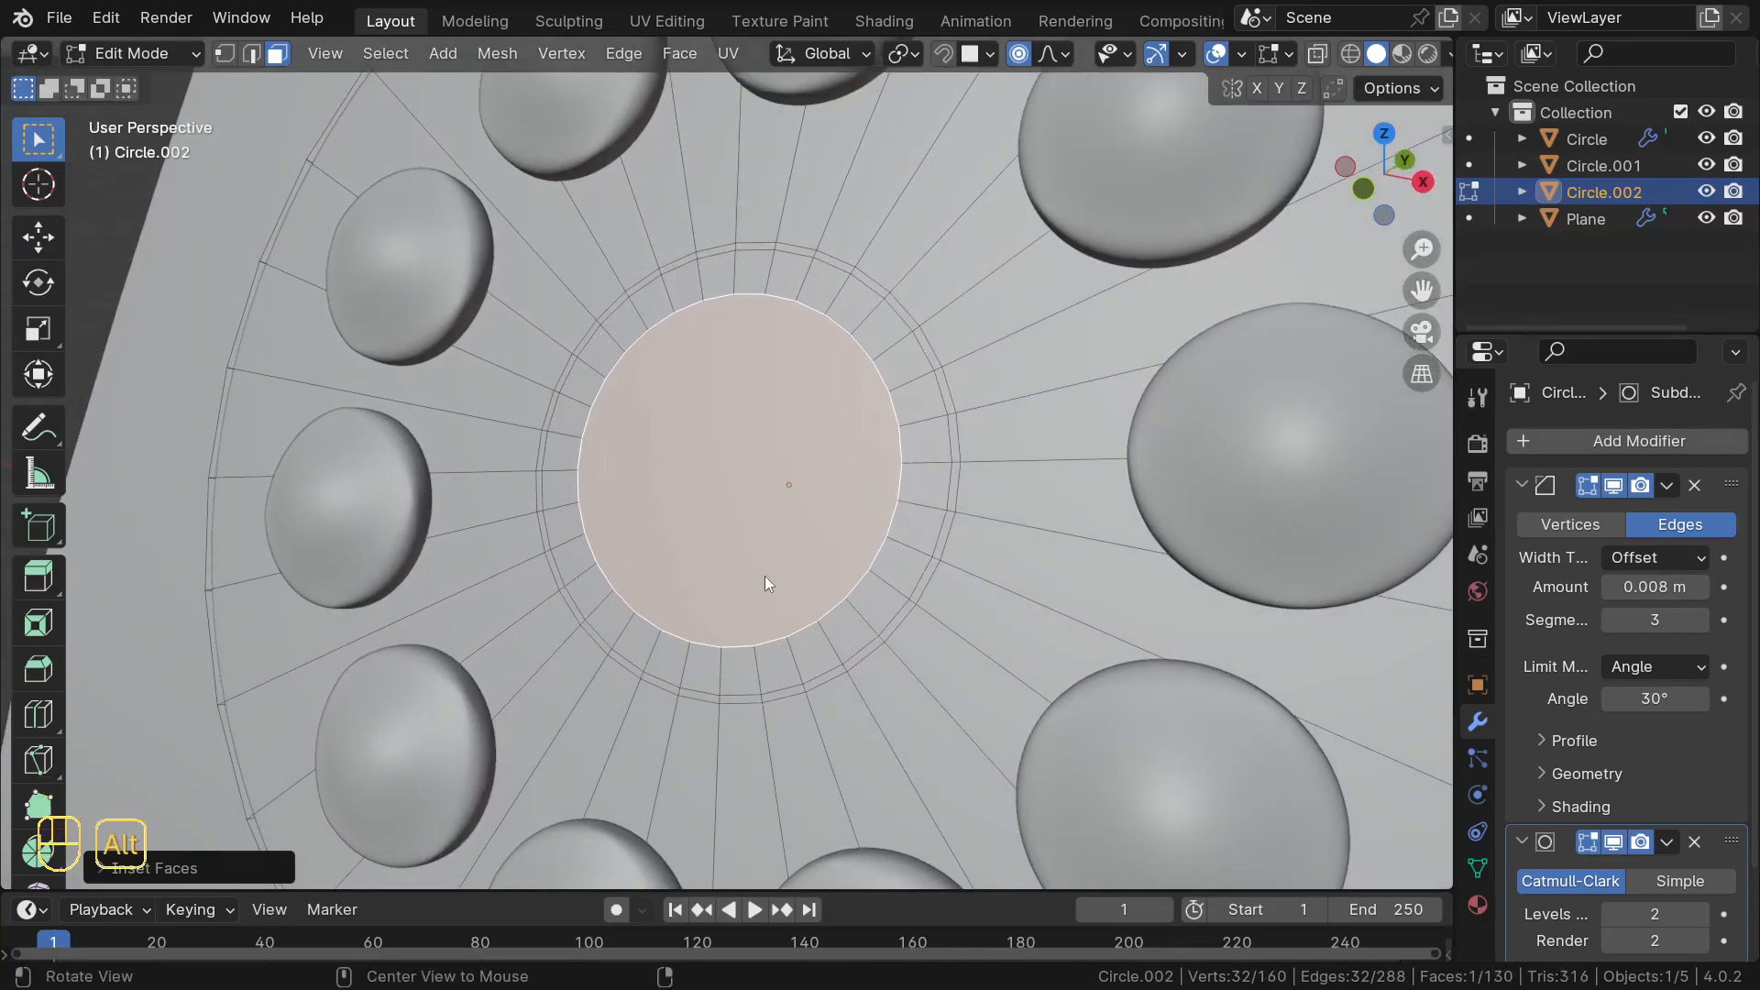
pyautogui.hotkey('alt', 'e')
pyautogui.click(765, 576)
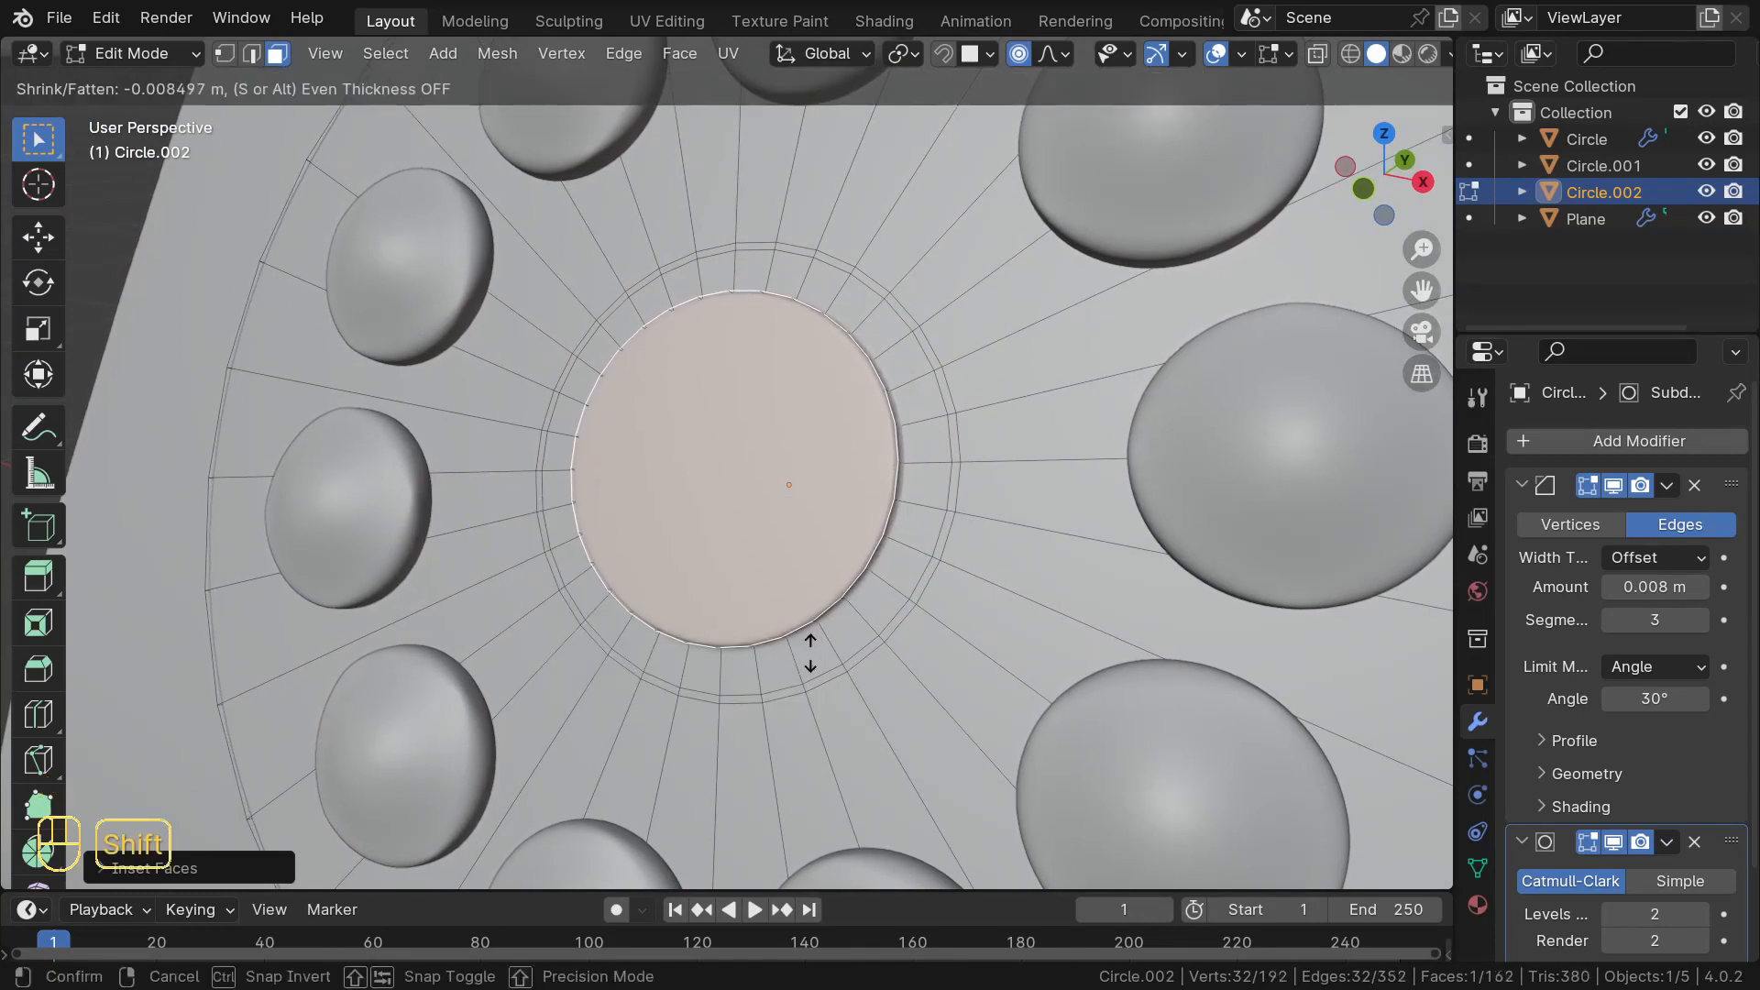
pyautogui.click(848, 675)
# - Extrude the thin face ring around the dial's centre slightly along its normals and return to Object Mode
pyautogui.moveTo(809, 606); pyautogui.dragTo(934, 542, button='middle')
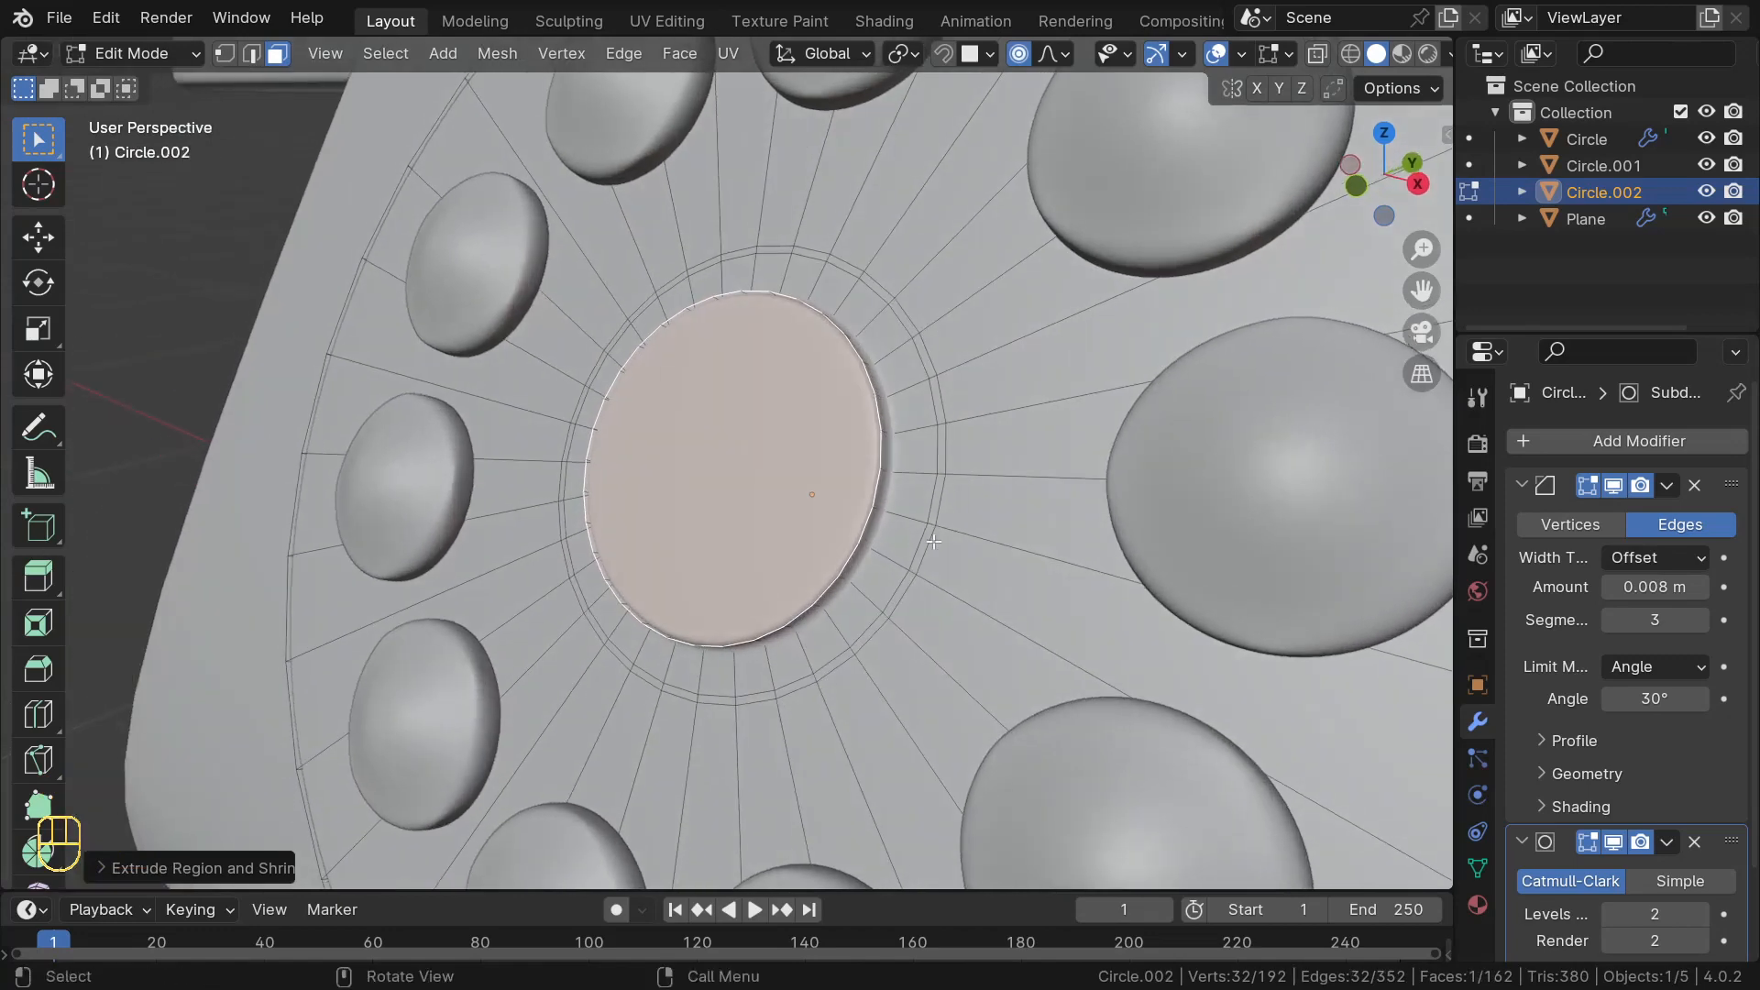
pyautogui.keyDown('alt'); pyautogui.click(932, 526); pyautogui.keyUp('alt')
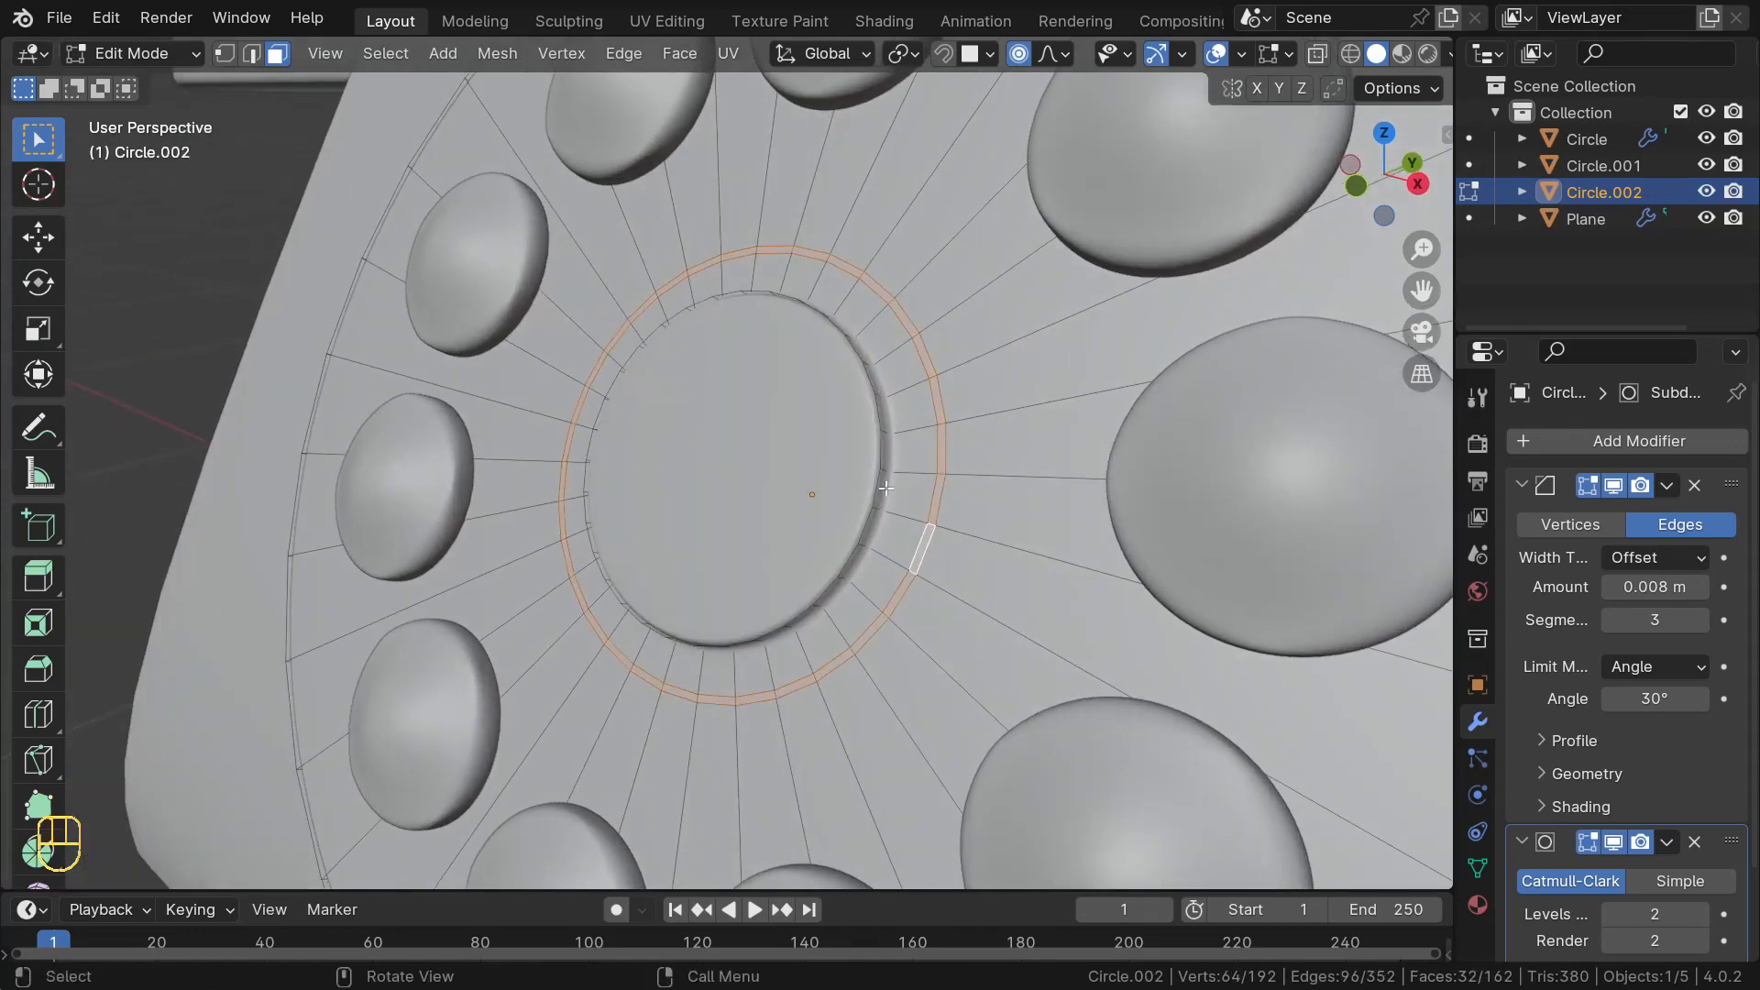
pyautogui.moveTo(885, 487); pyautogui.dragTo(515, 285, button='middle')
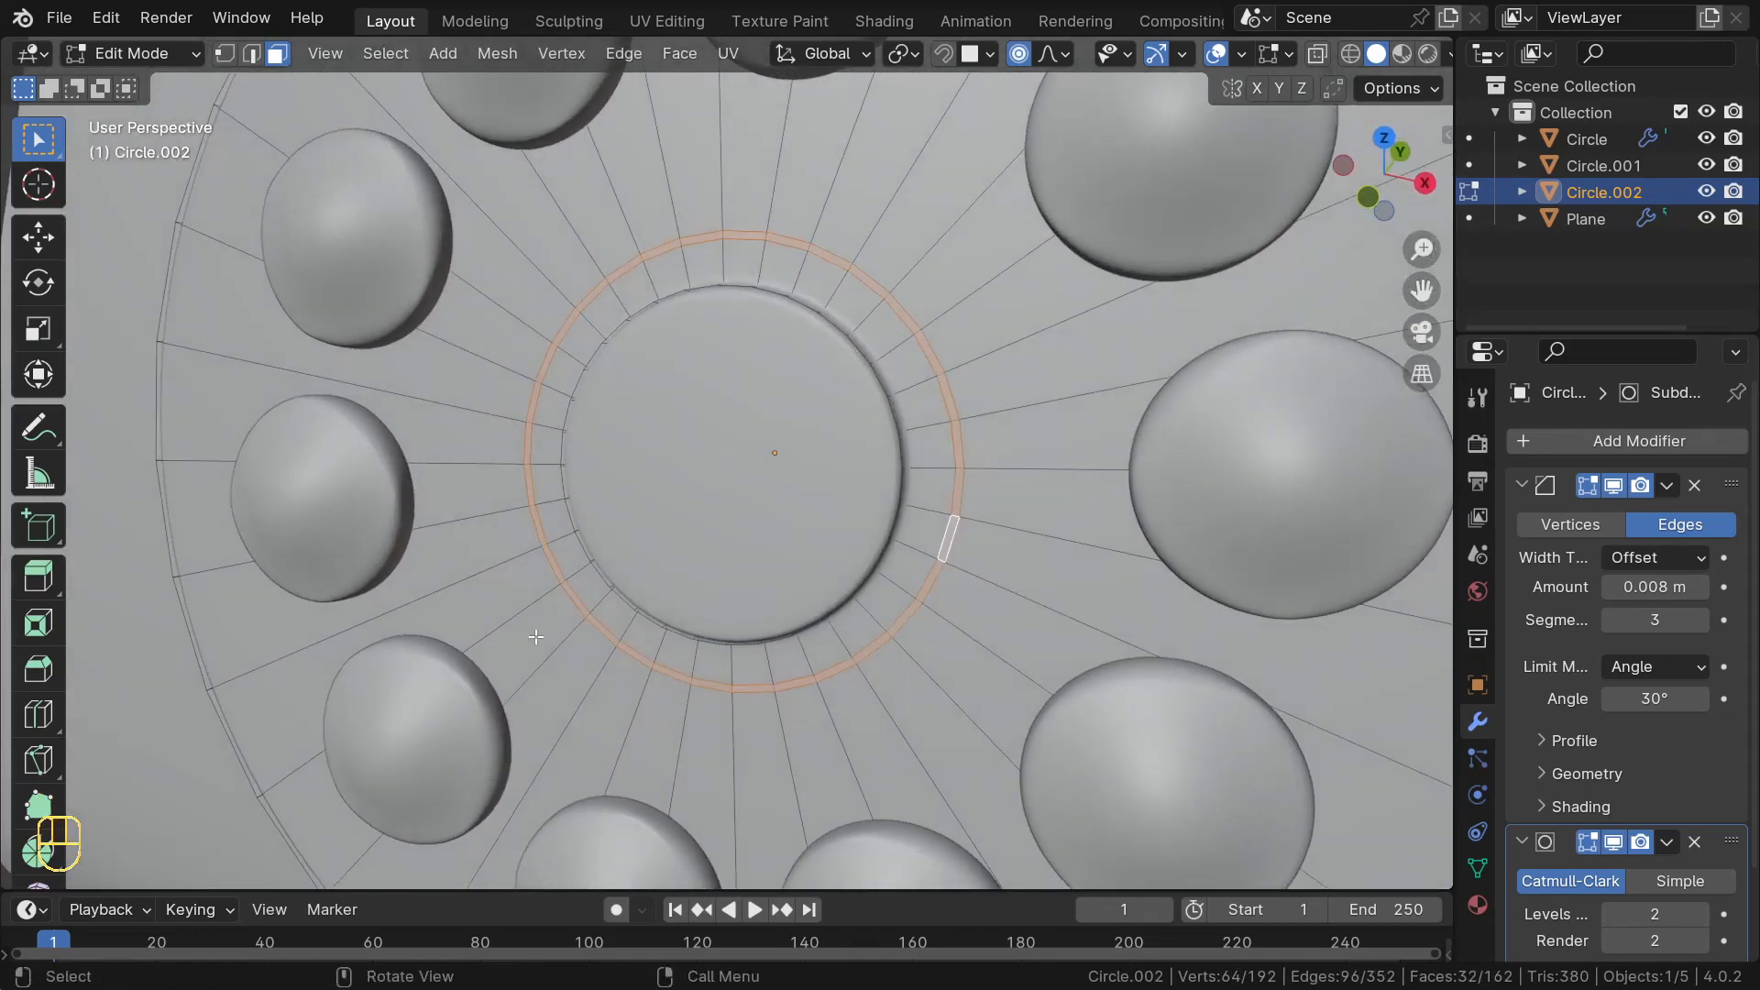
pyautogui.hotkey('alt', 'e')
pyautogui.click(842, 727)
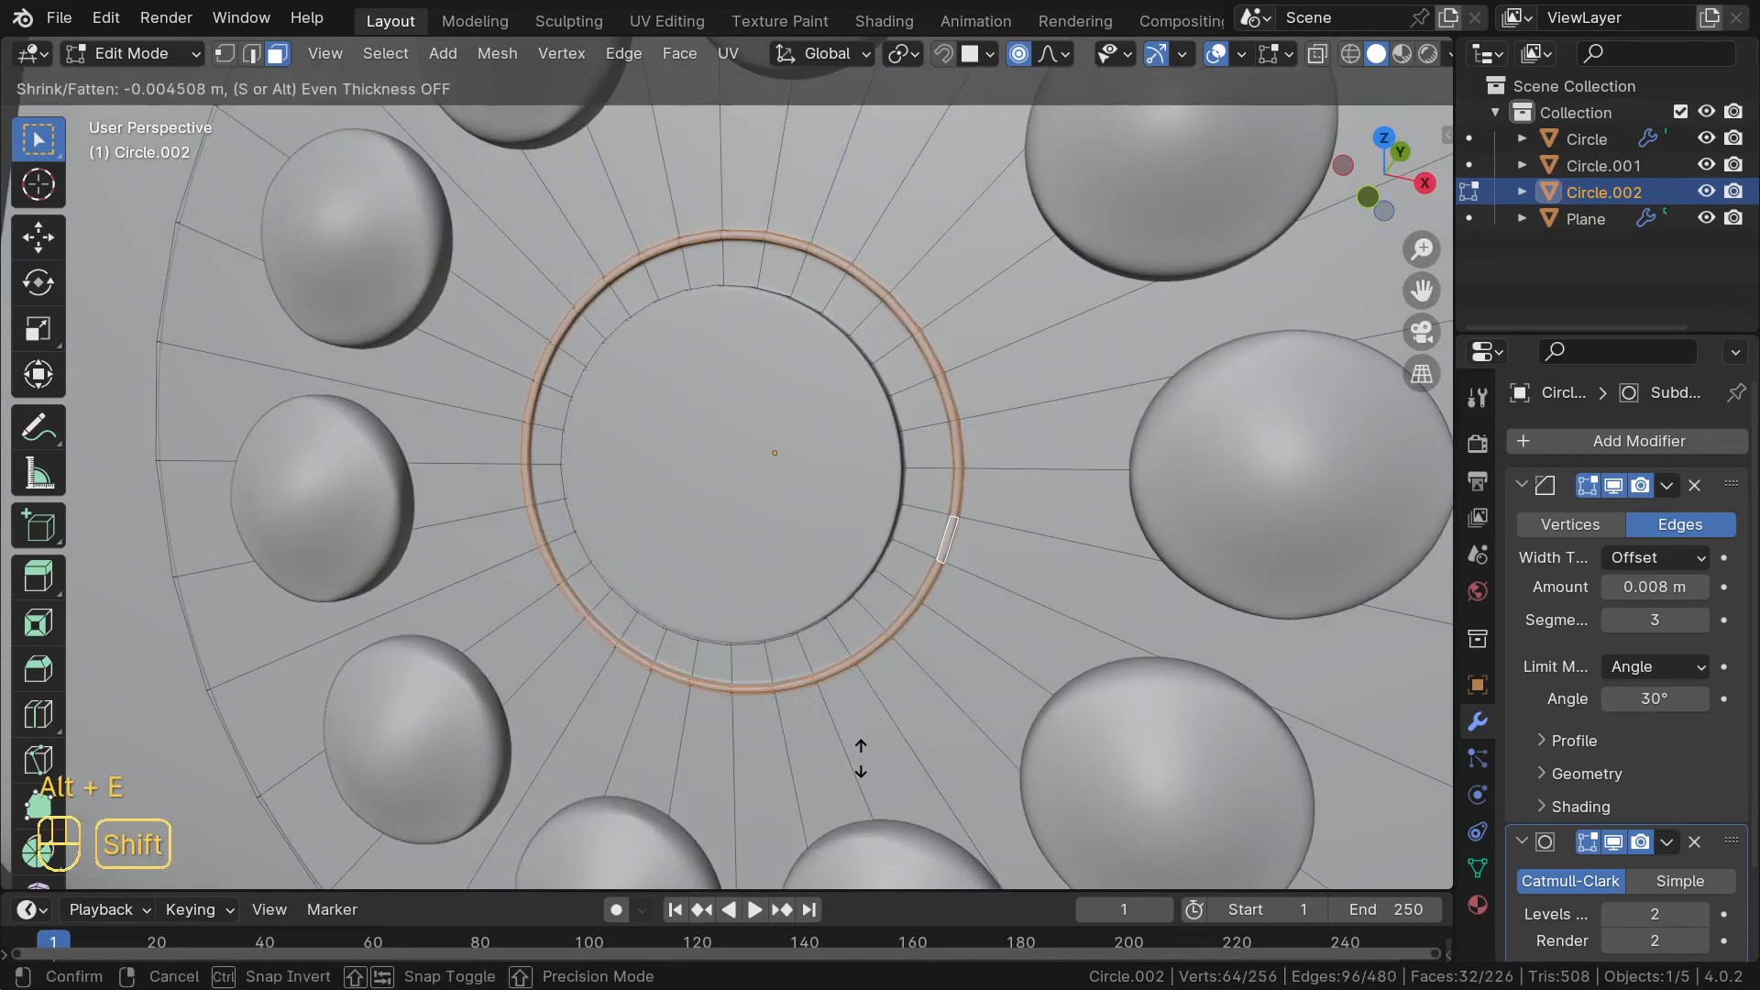
pyautogui.click(828, 704)
pyautogui.scroll(-4, 828, 704)
pyautogui.moveTo(828, 704); pyautogui.dragTo(880, 665, button='middle')
pyautogui.moveTo(733, 633); pyautogui.dragTo(852, 646, button='middle')
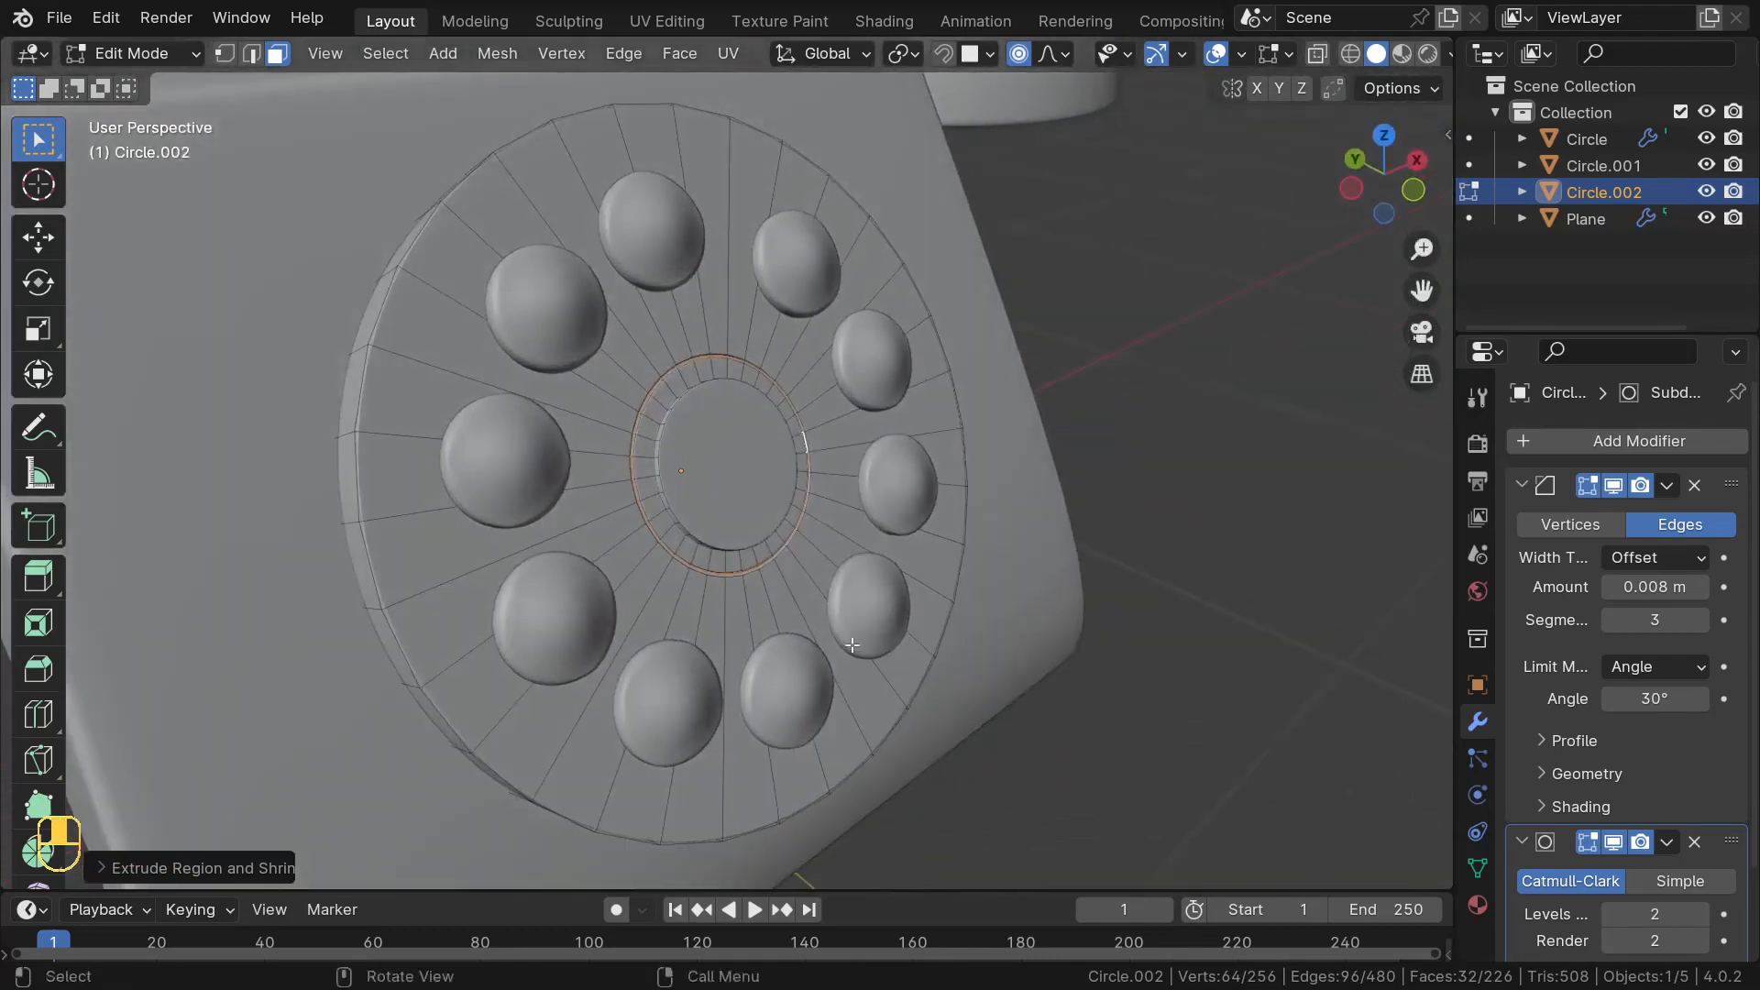
pyautogui.press('Tab')
pyautogui.scroll(-2, 696, 573)
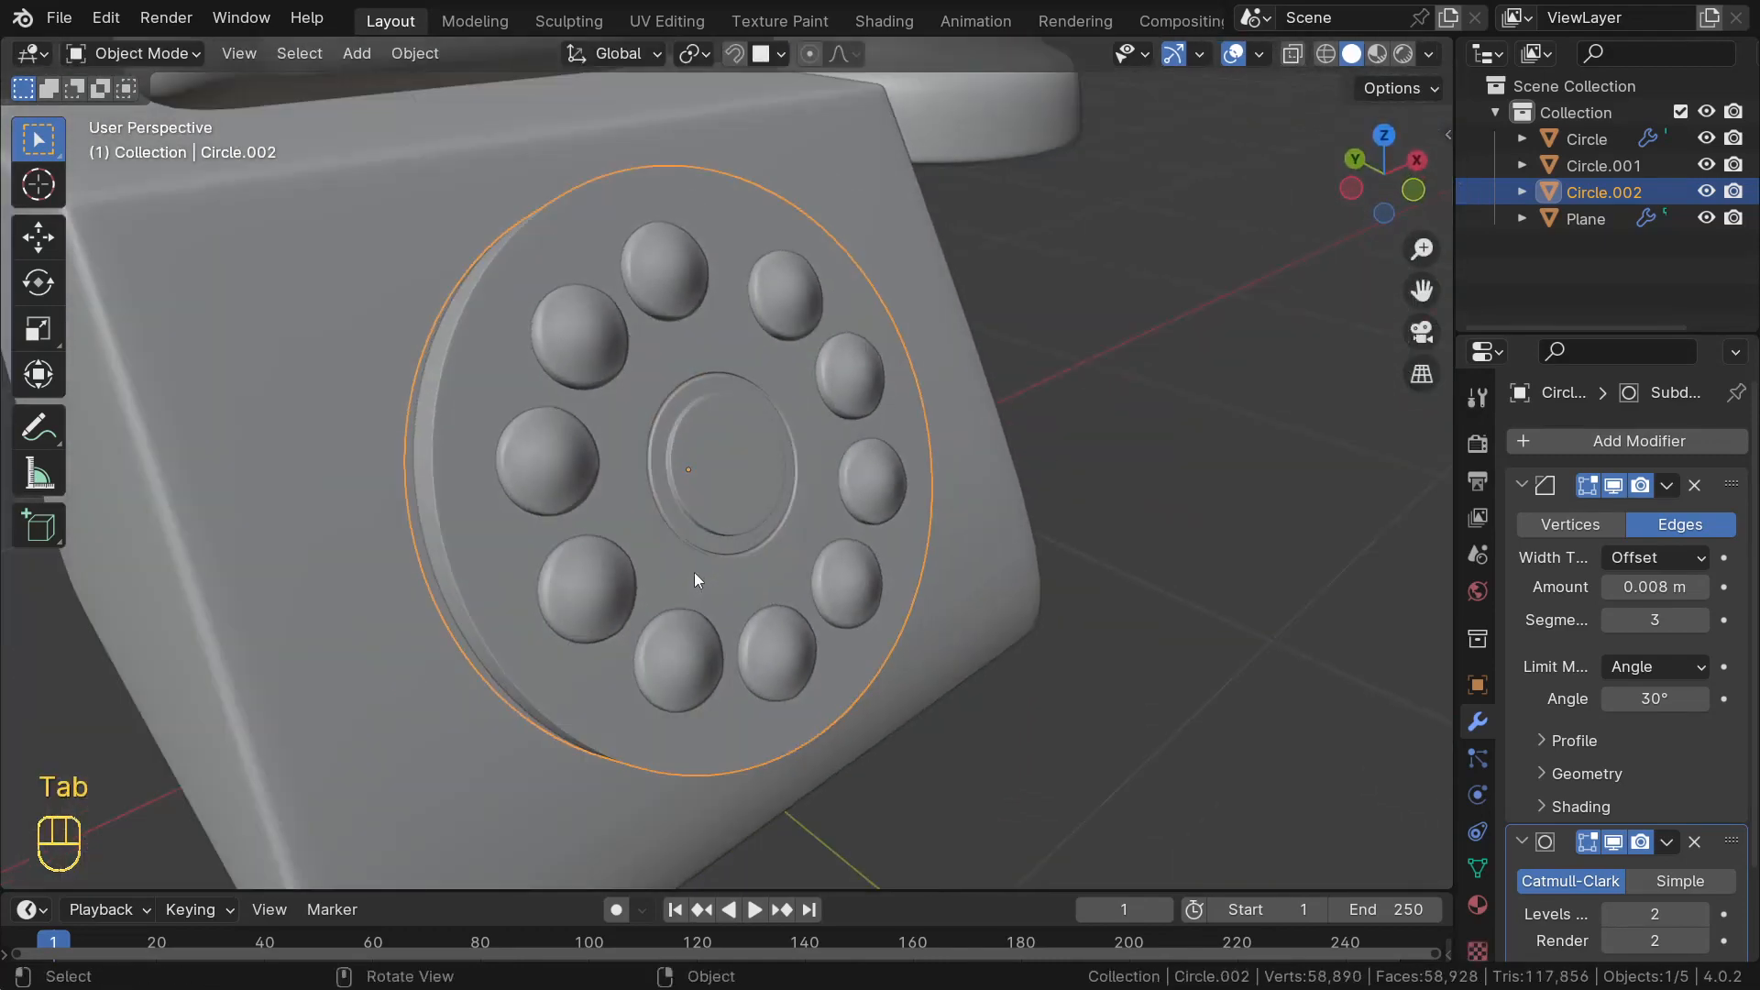
# - Place the 3D cursor on the front of the phone body, near its lower corner below the dial
pyautogui.moveTo(695, 572); pyautogui.dragTo(634, 596, button='middle')
pyautogui.click(603, 595)
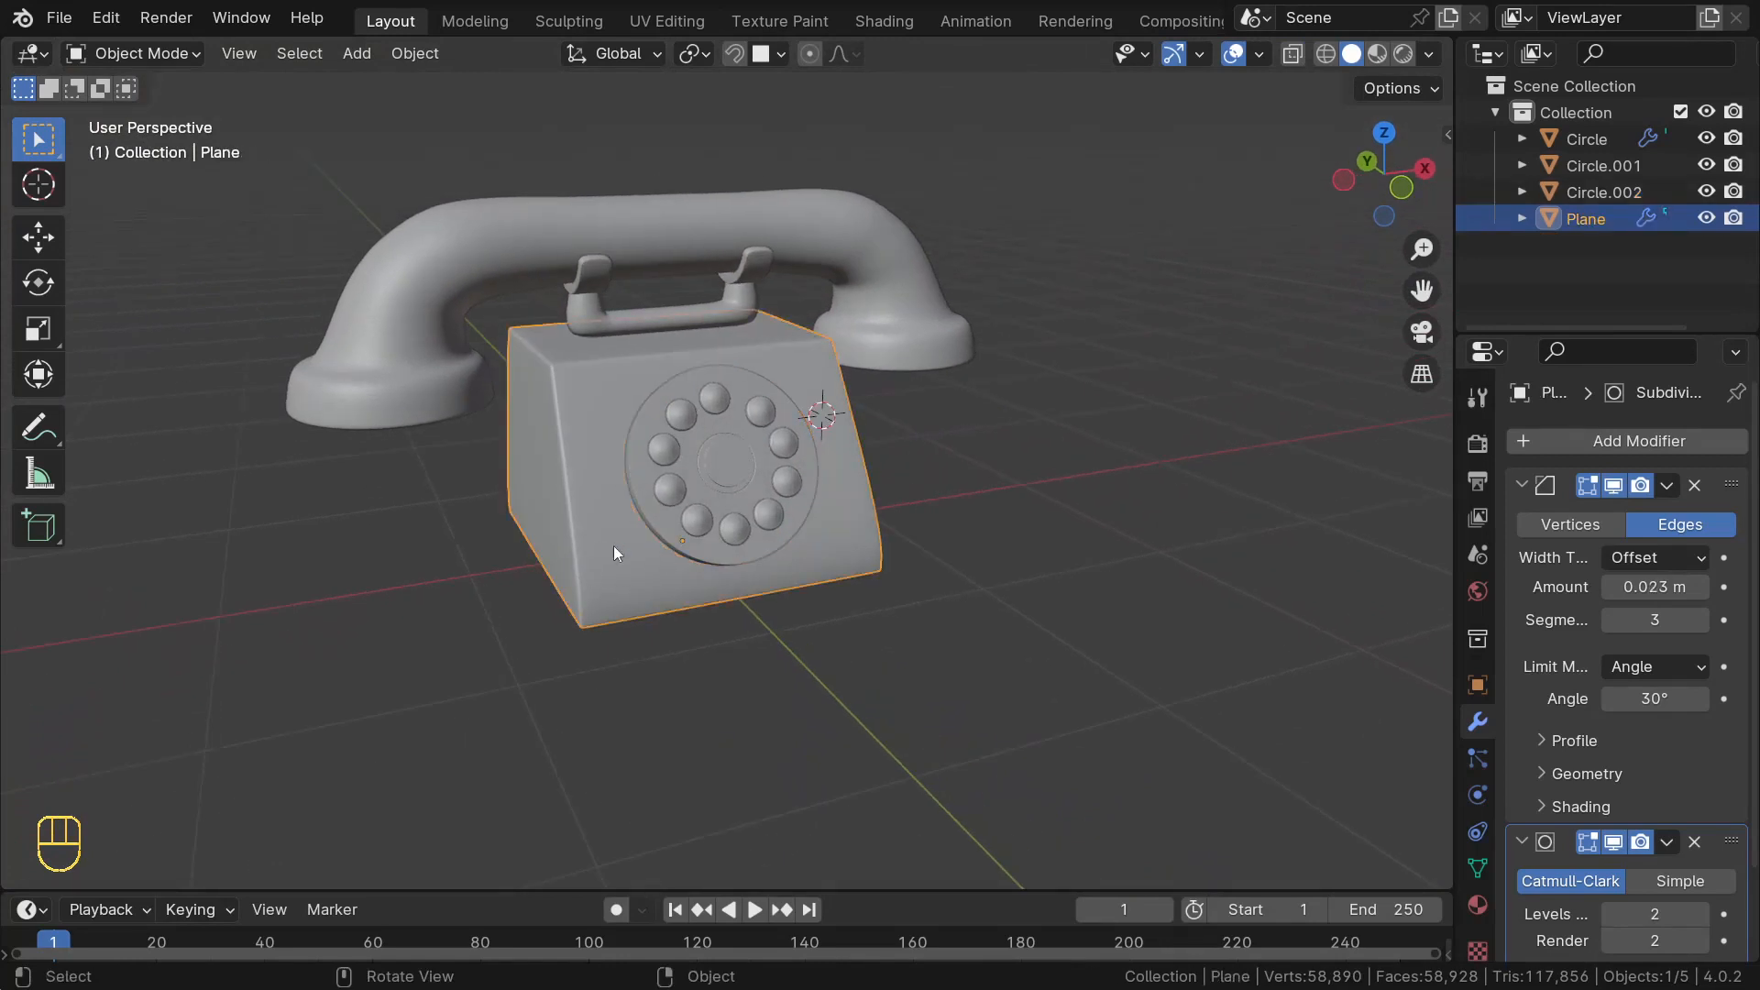
pyautogui.press('Tab')
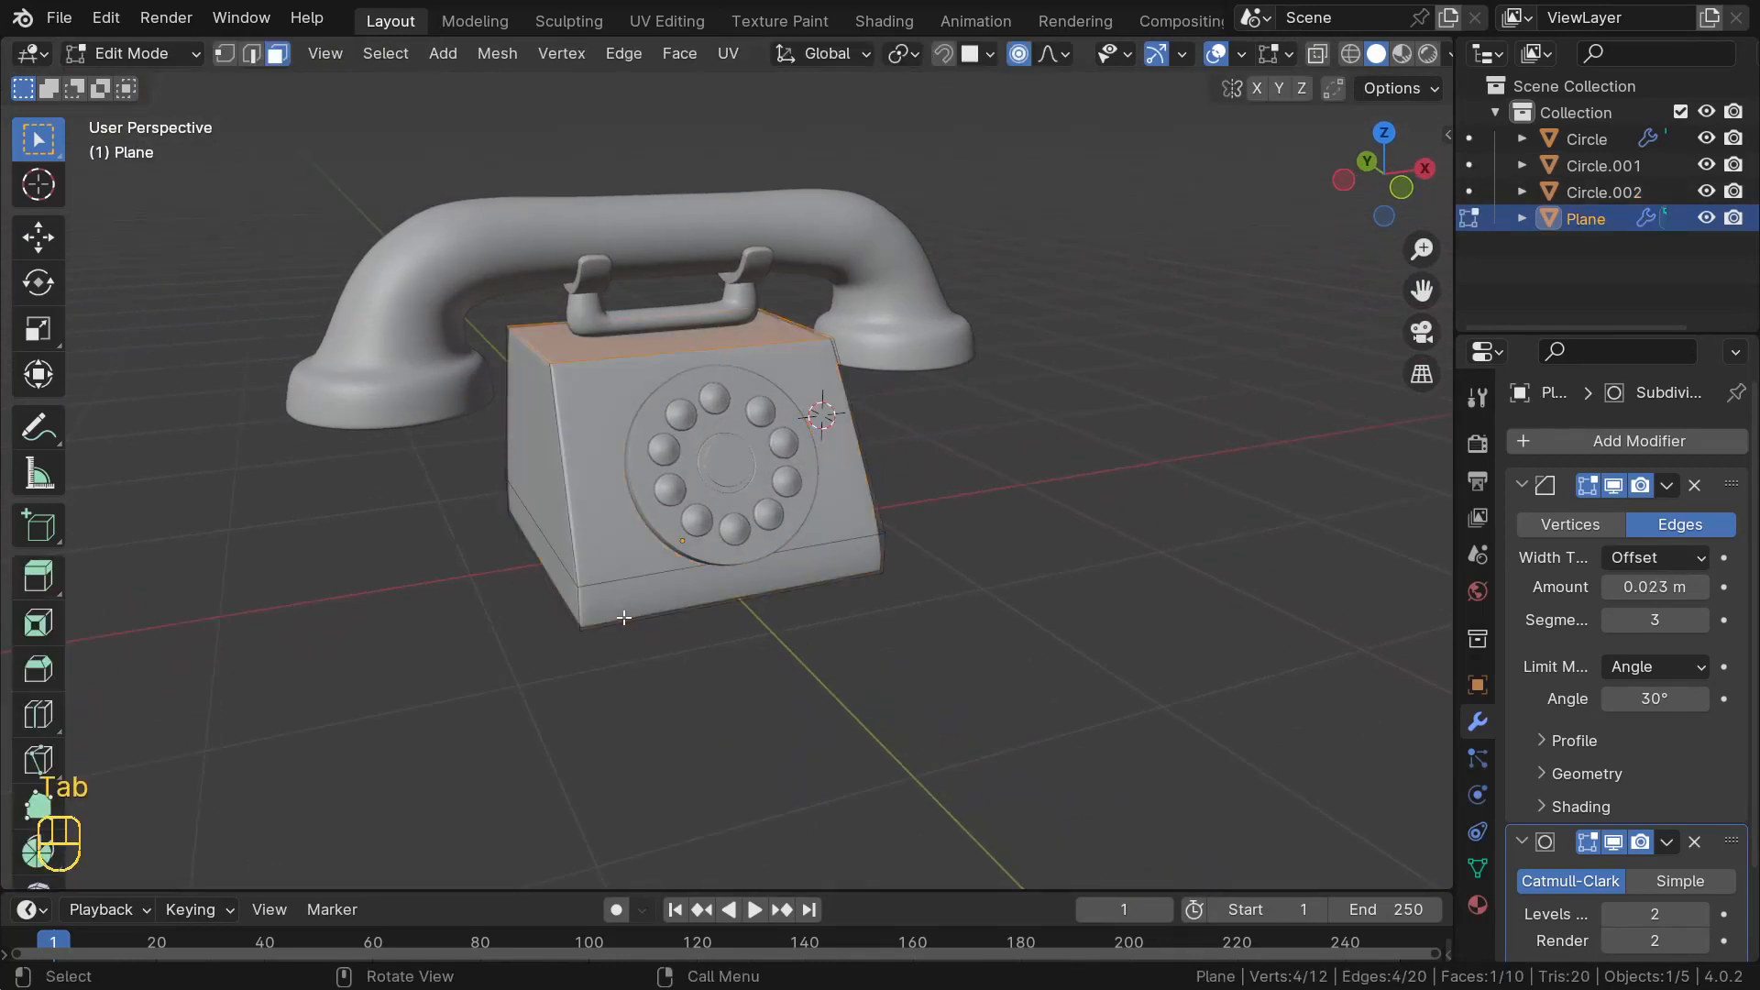
pyautogui.moveTo(622, 612); pyautogui.dragTo(693, 580, button='middle')
pyautogui.scroll(2, 624, 633)
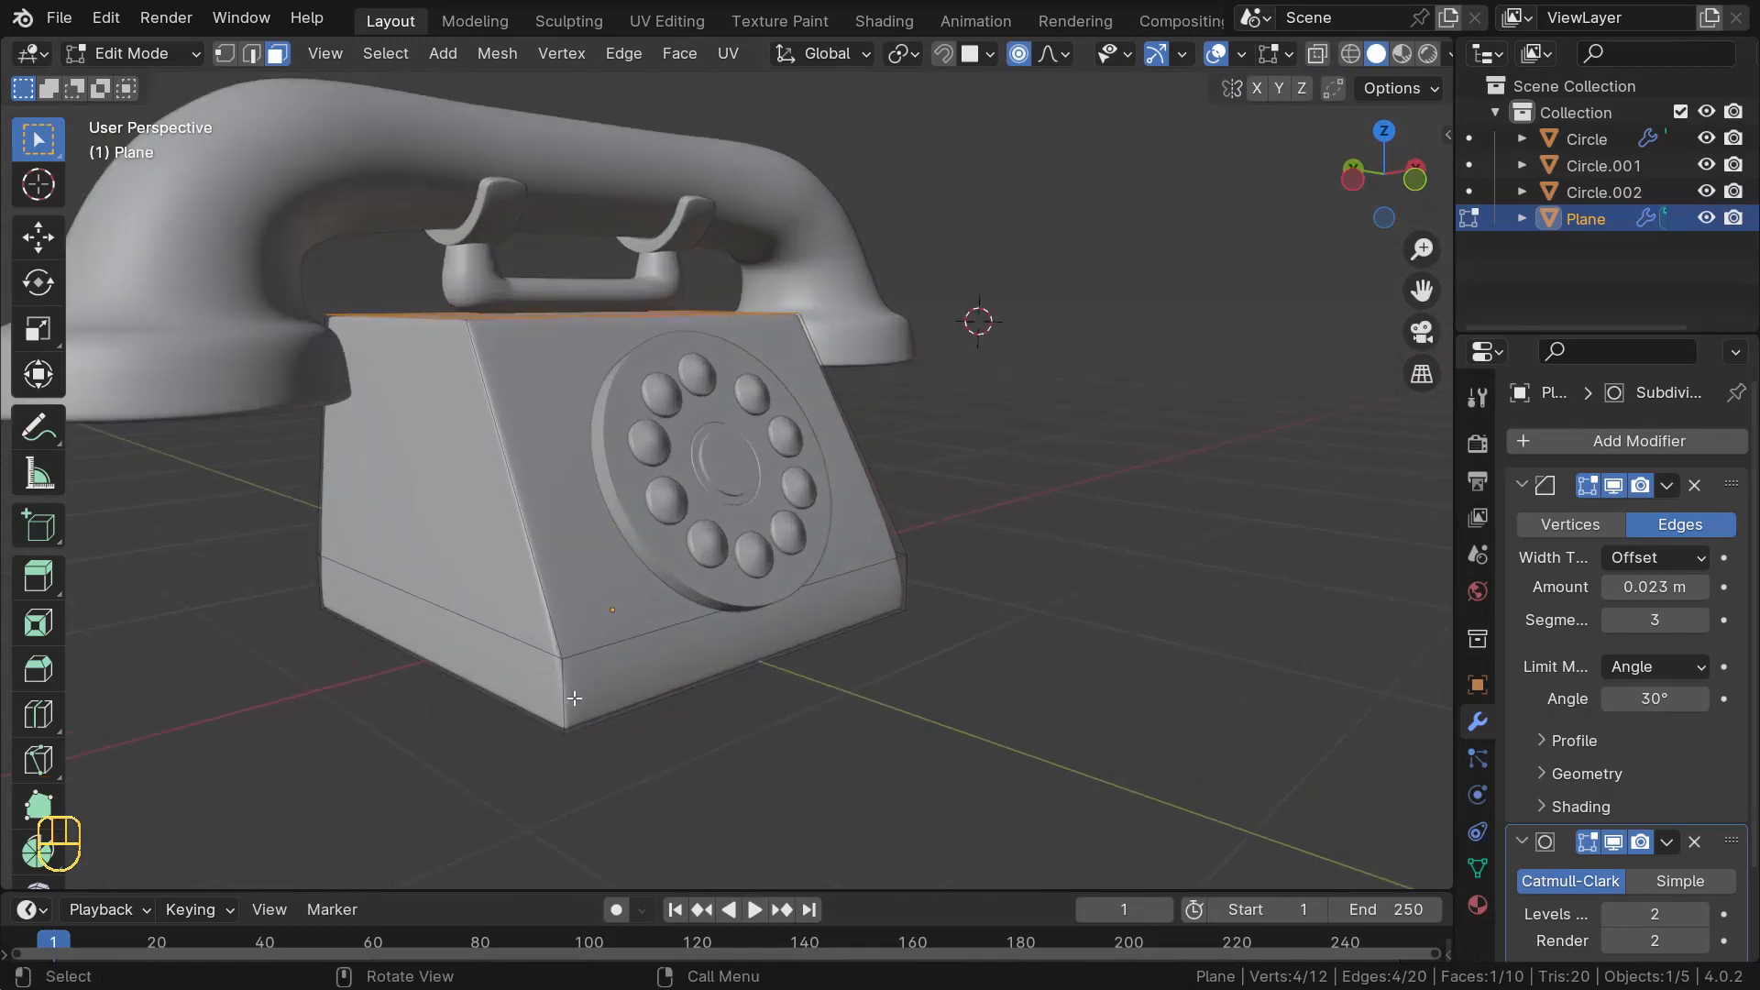
pyautogui.moveTo(605, 713); pyautogui.dragTo(523, 699, button='middle')
pyautogui.press('shift')
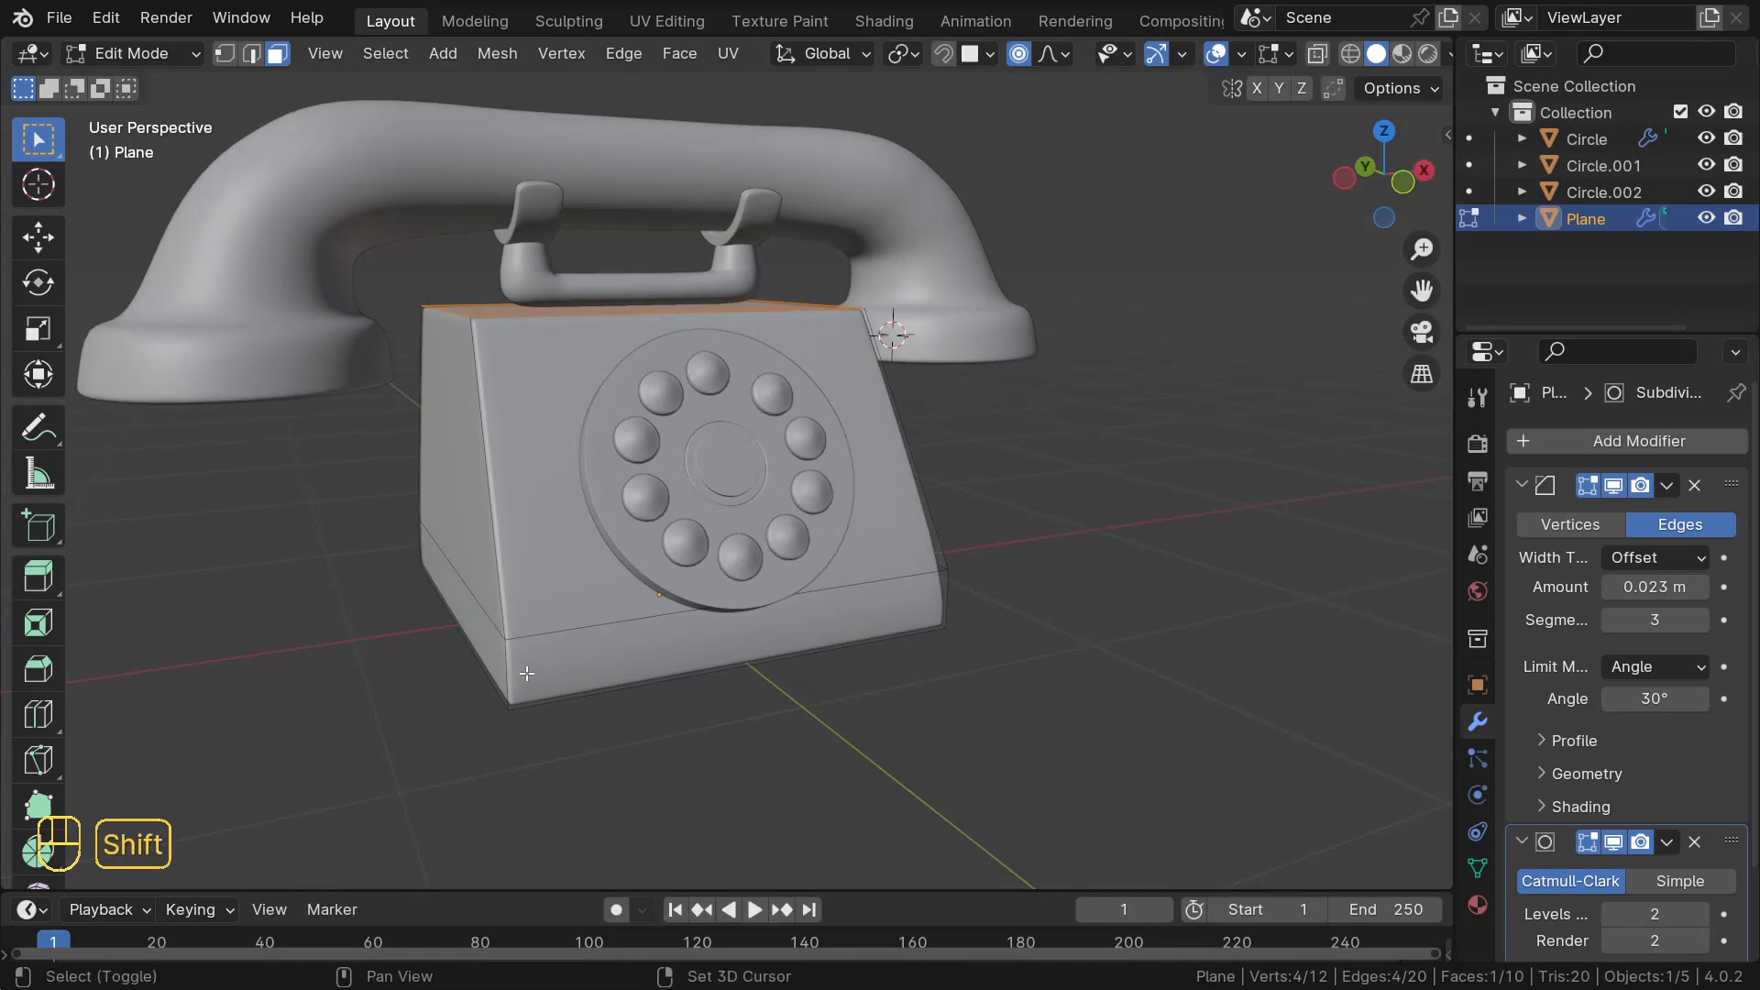
pyautogui.keyDown('shift'); pyautogui.rightClick(528, 672); pyautogui.keyUp('shift')
pyautogui.moveTo(528, 672); pyautogui.dragTo(590, 689, button='middle')
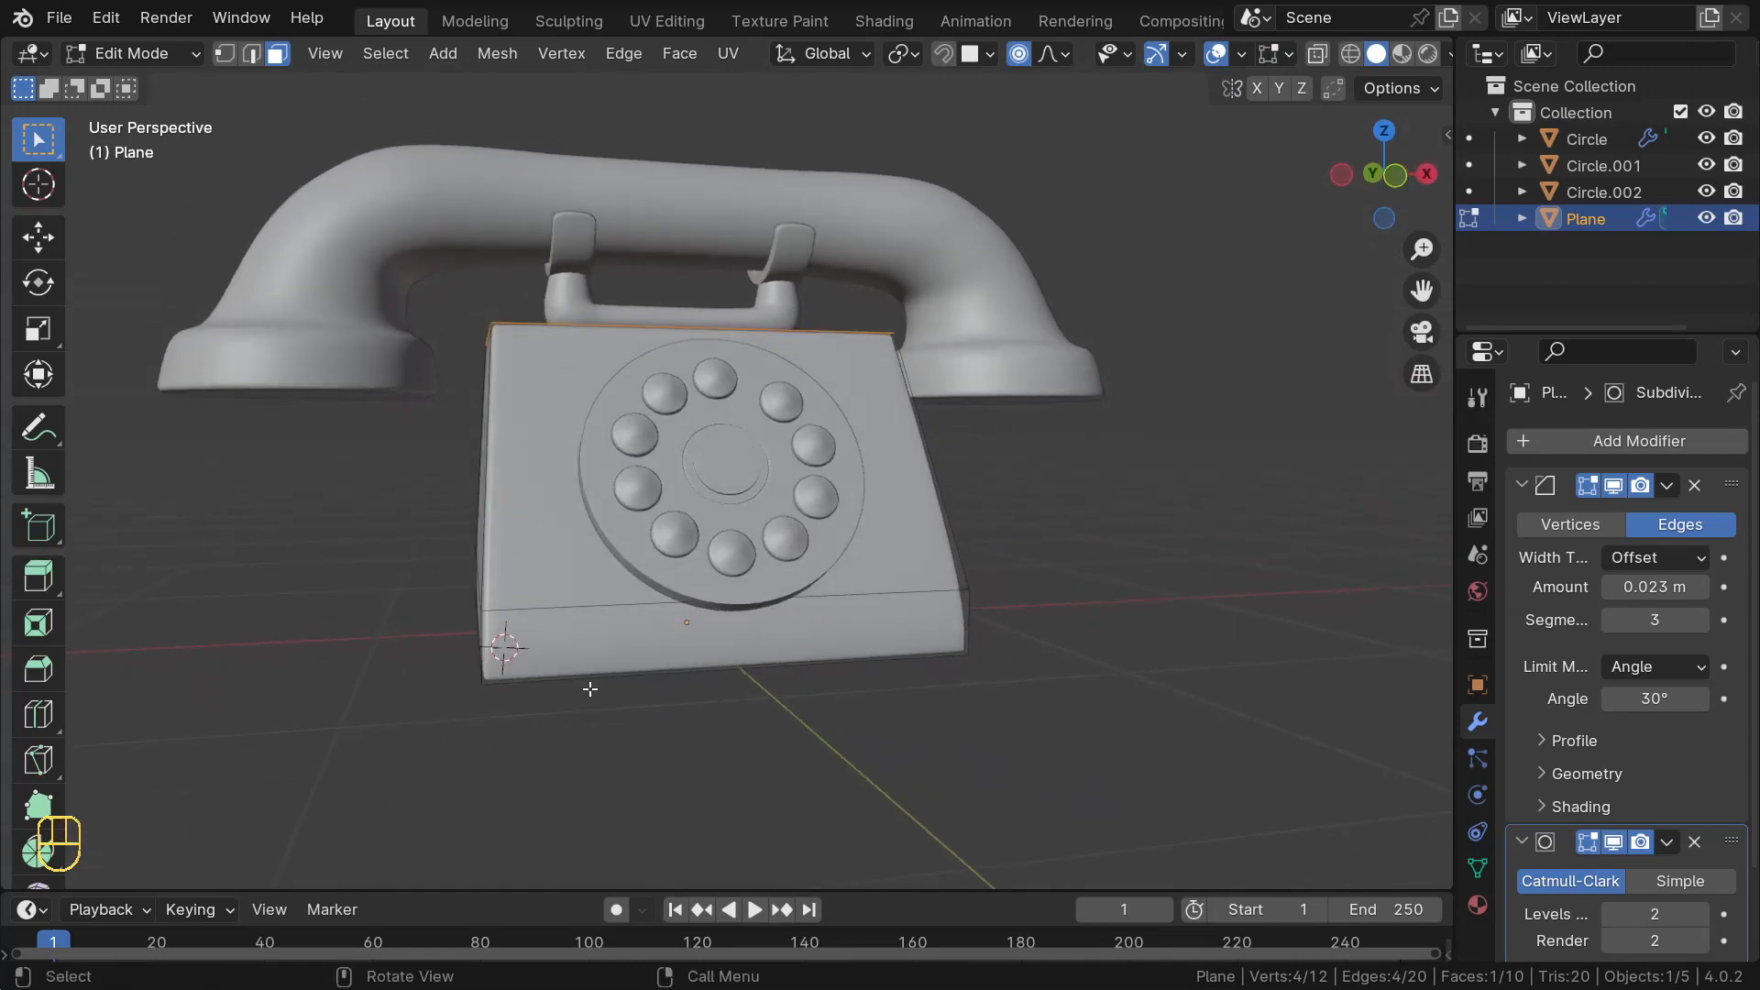
# - Add a mesh circle at the 3D cursor in Object Mode
pyautogui.press('Tab')
pyautogui.moveTo(476, 644); pyautogui.dragTo(643, 673, button='middle')
pyautogui.hotkey('shift', 'a')
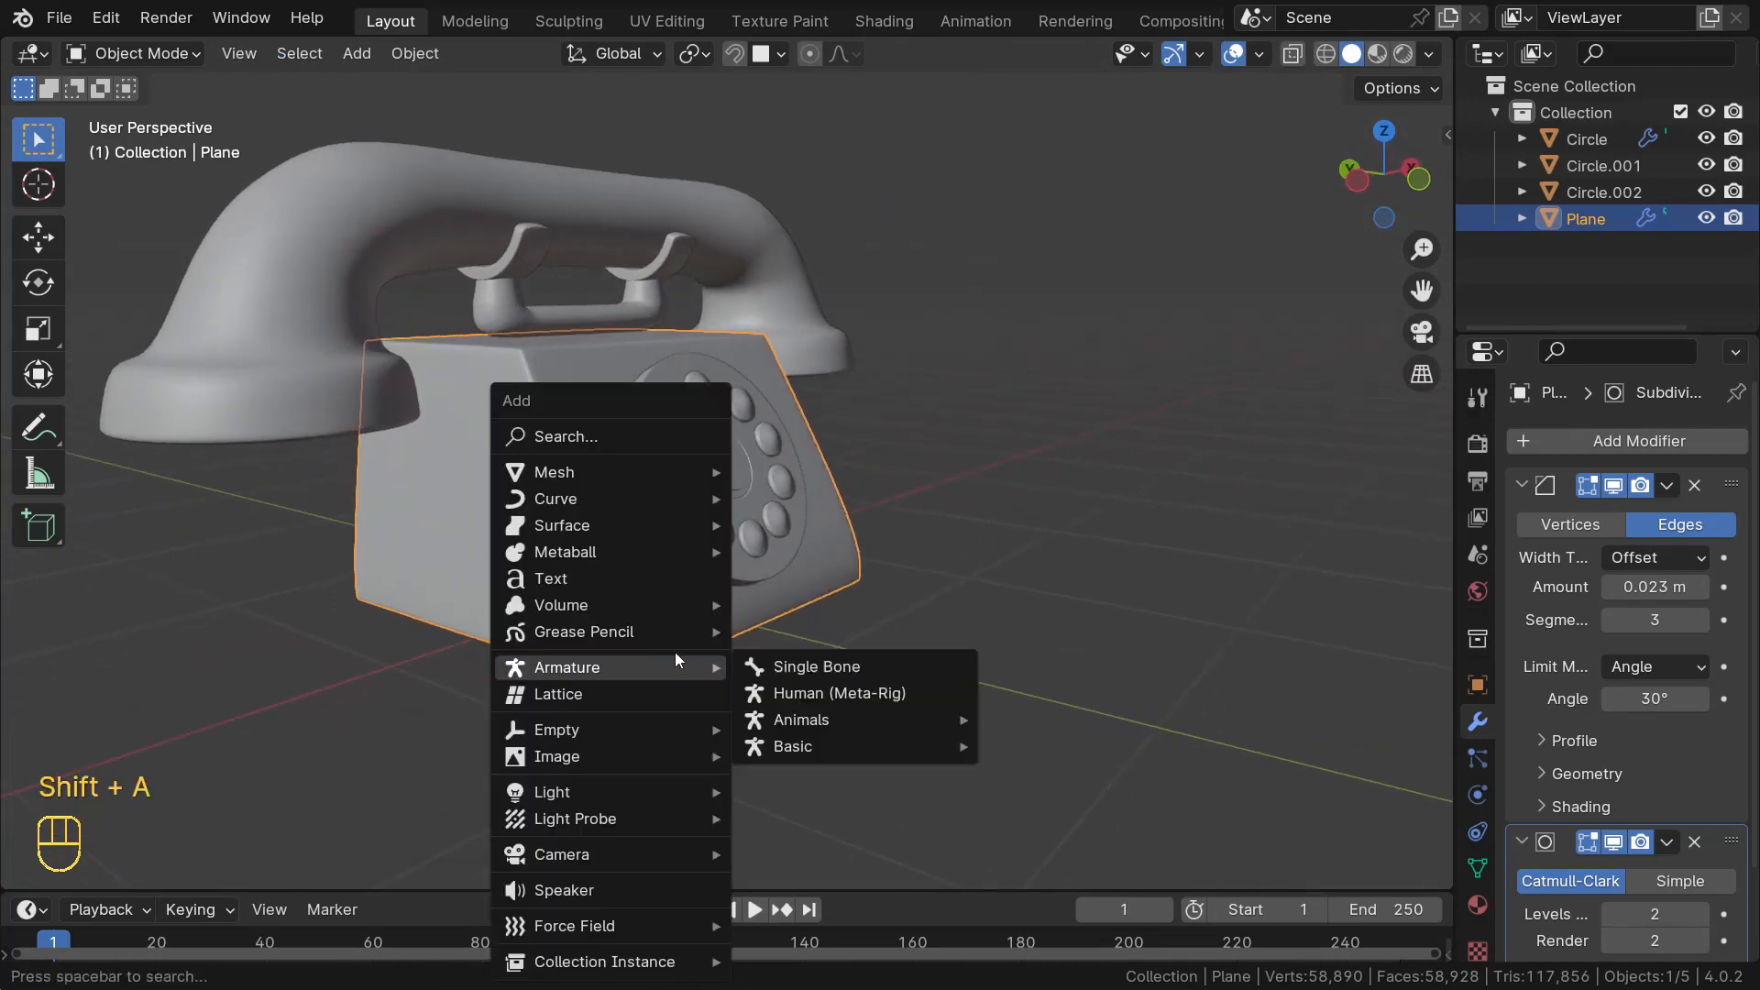
pyautogui.moveTo(594, 472)
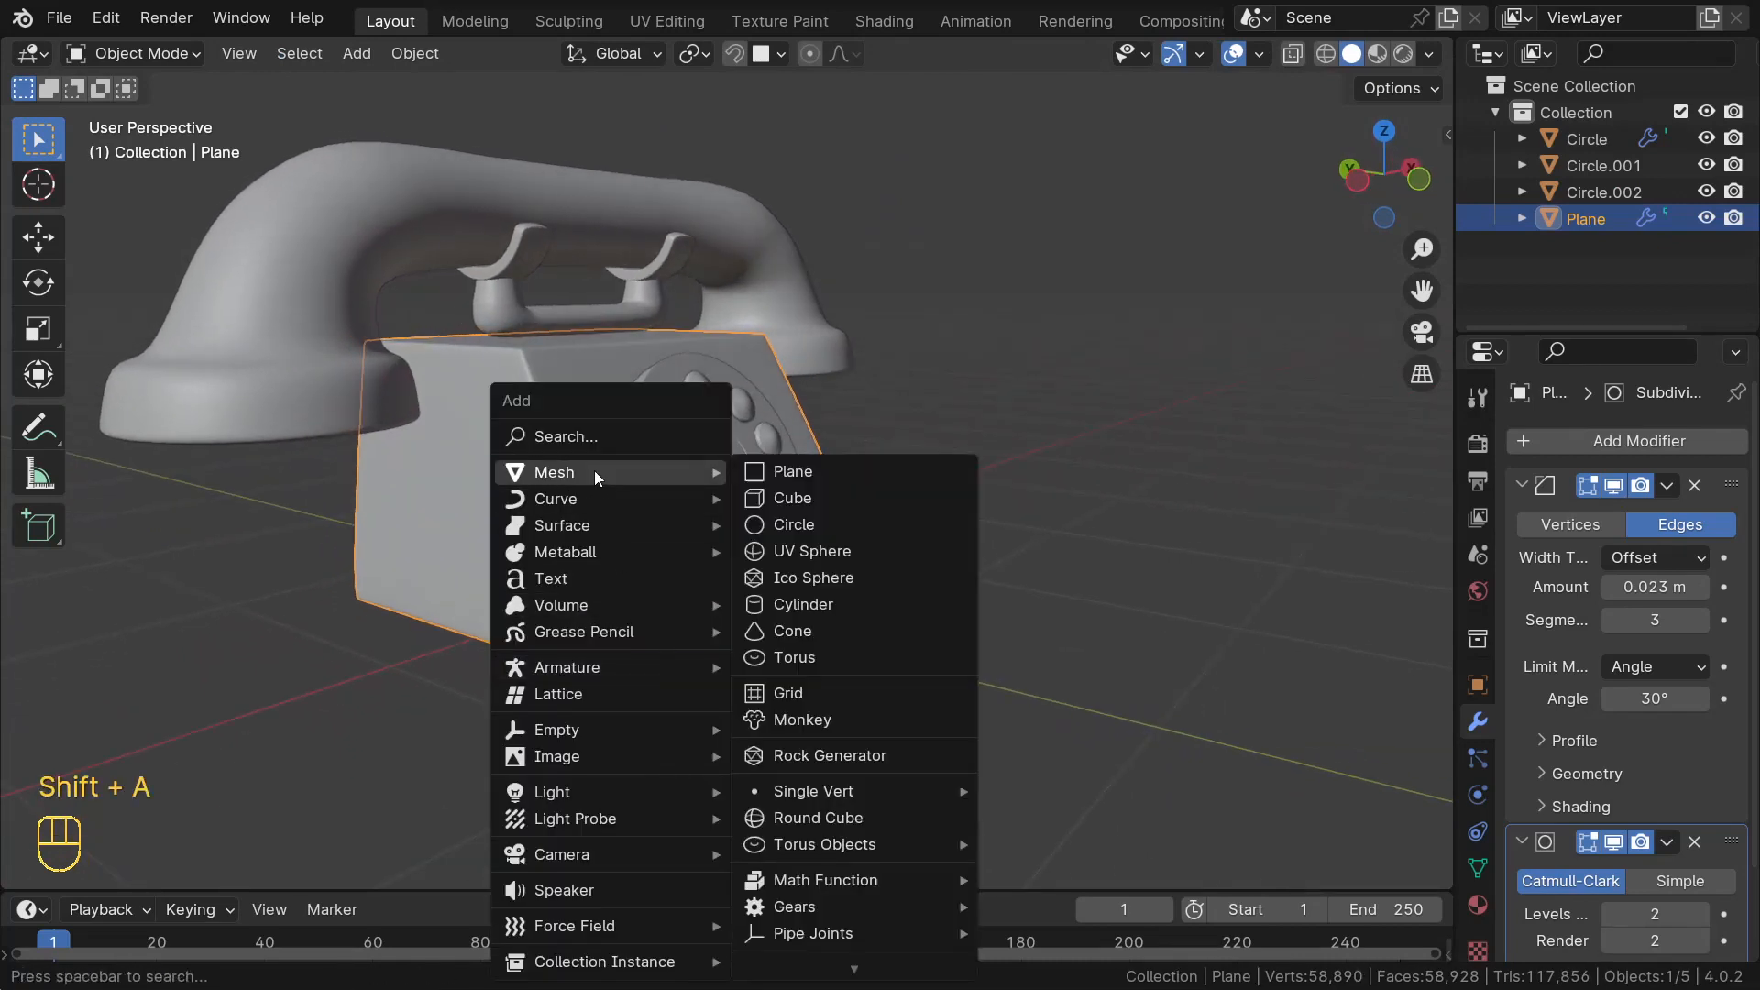
pyautogui.click(794, 525)
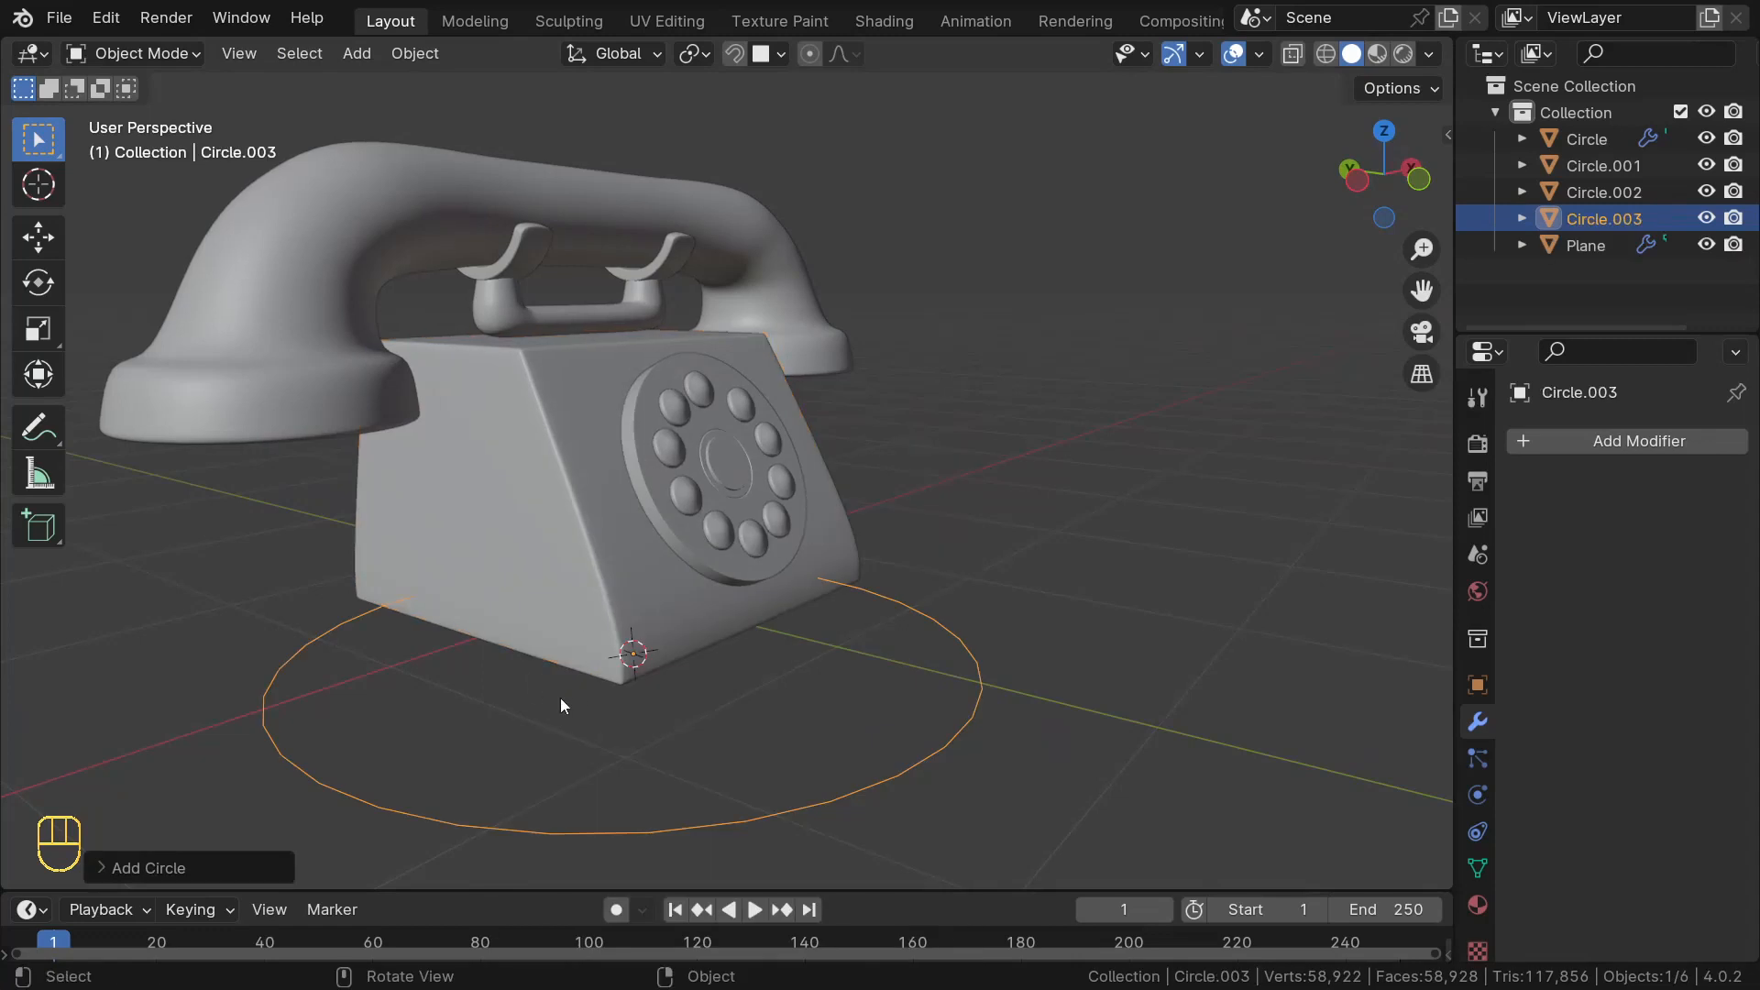
# - Scale the circle's vertices down to a small ring around the 3D cursor and turn off proportional editing
pyautogui.press('Tab')
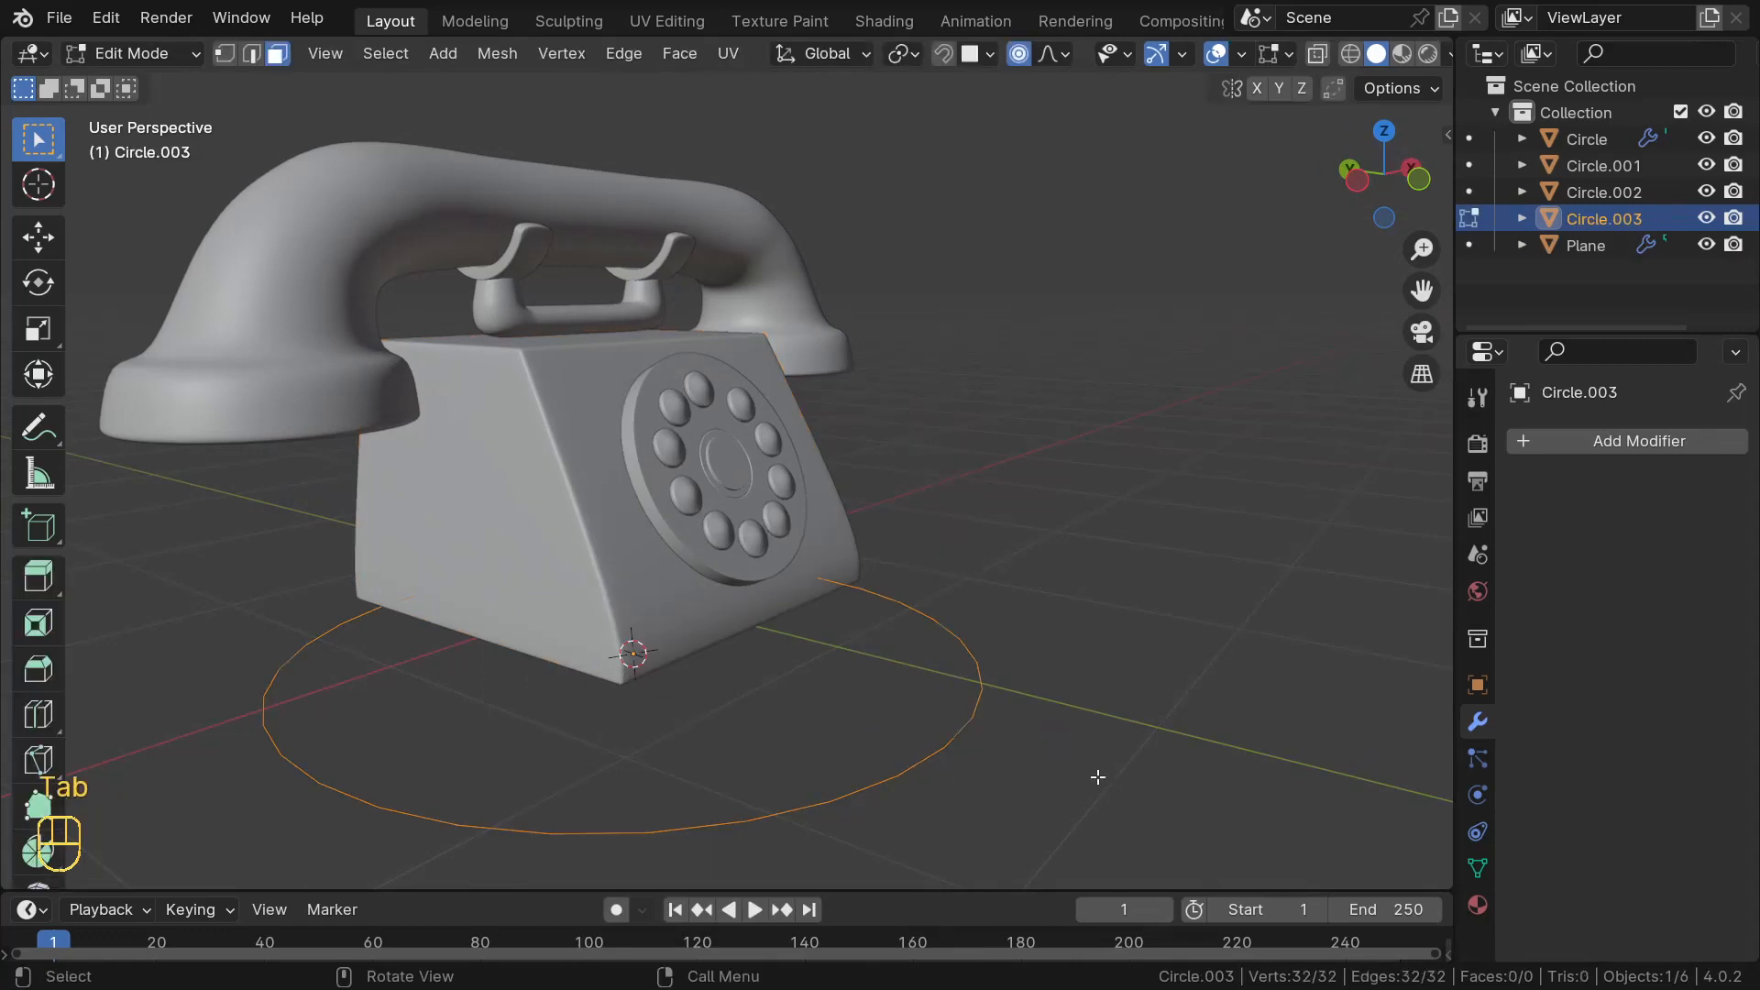
pyautogui.press('s')
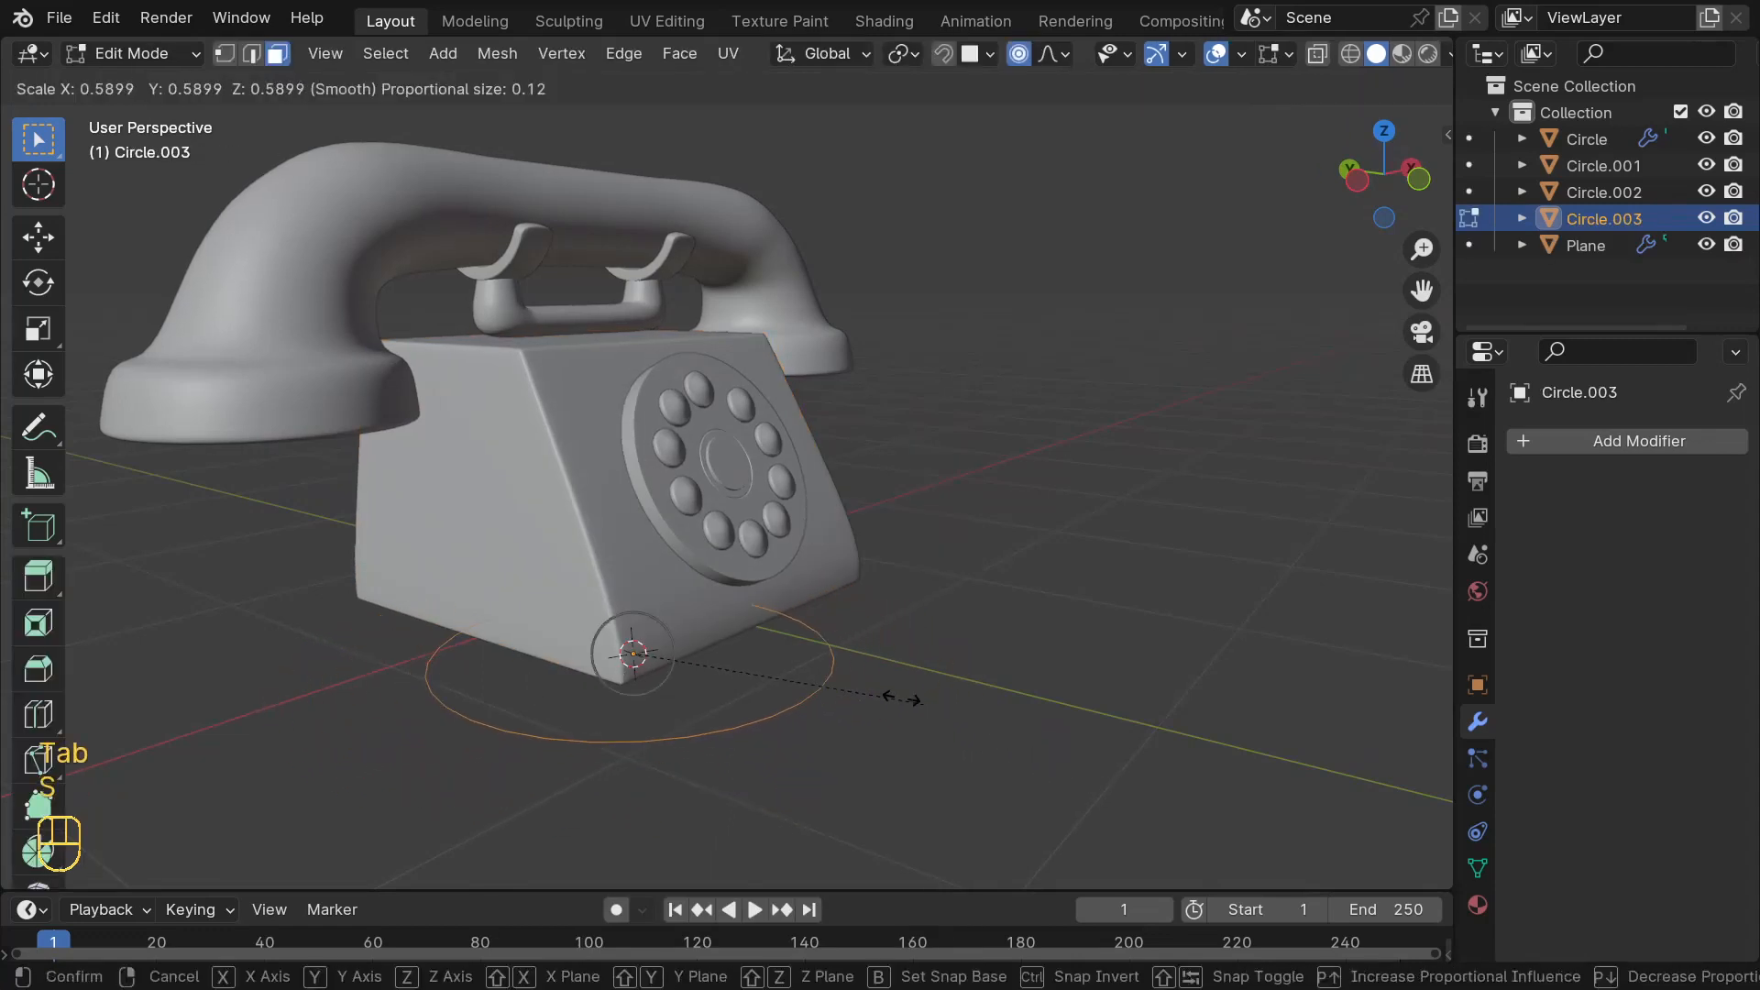
pyautogui.click(685, 672)
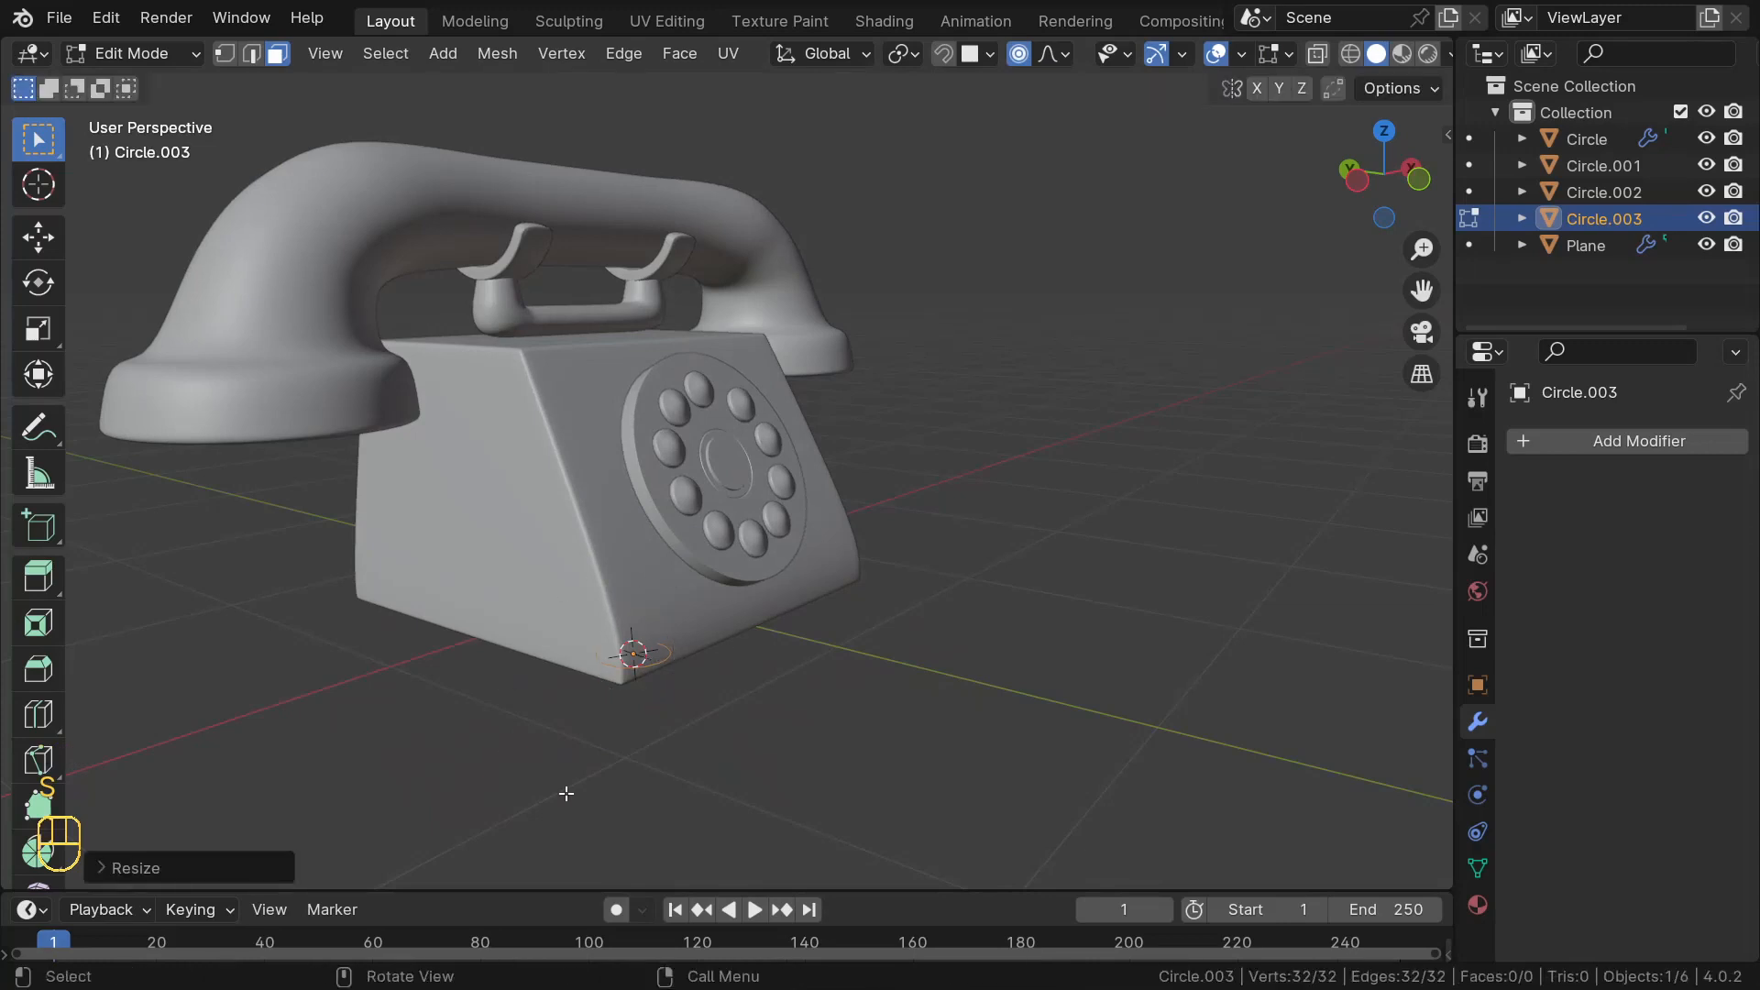
pyautogui.click(1018, 54)
# - Scale the circle down further in the right orthographic view to fit beside the body's lower front edge
pyautogui.moveTo(413, 676); pyautogui.dragTo(714, 720, button='middle')
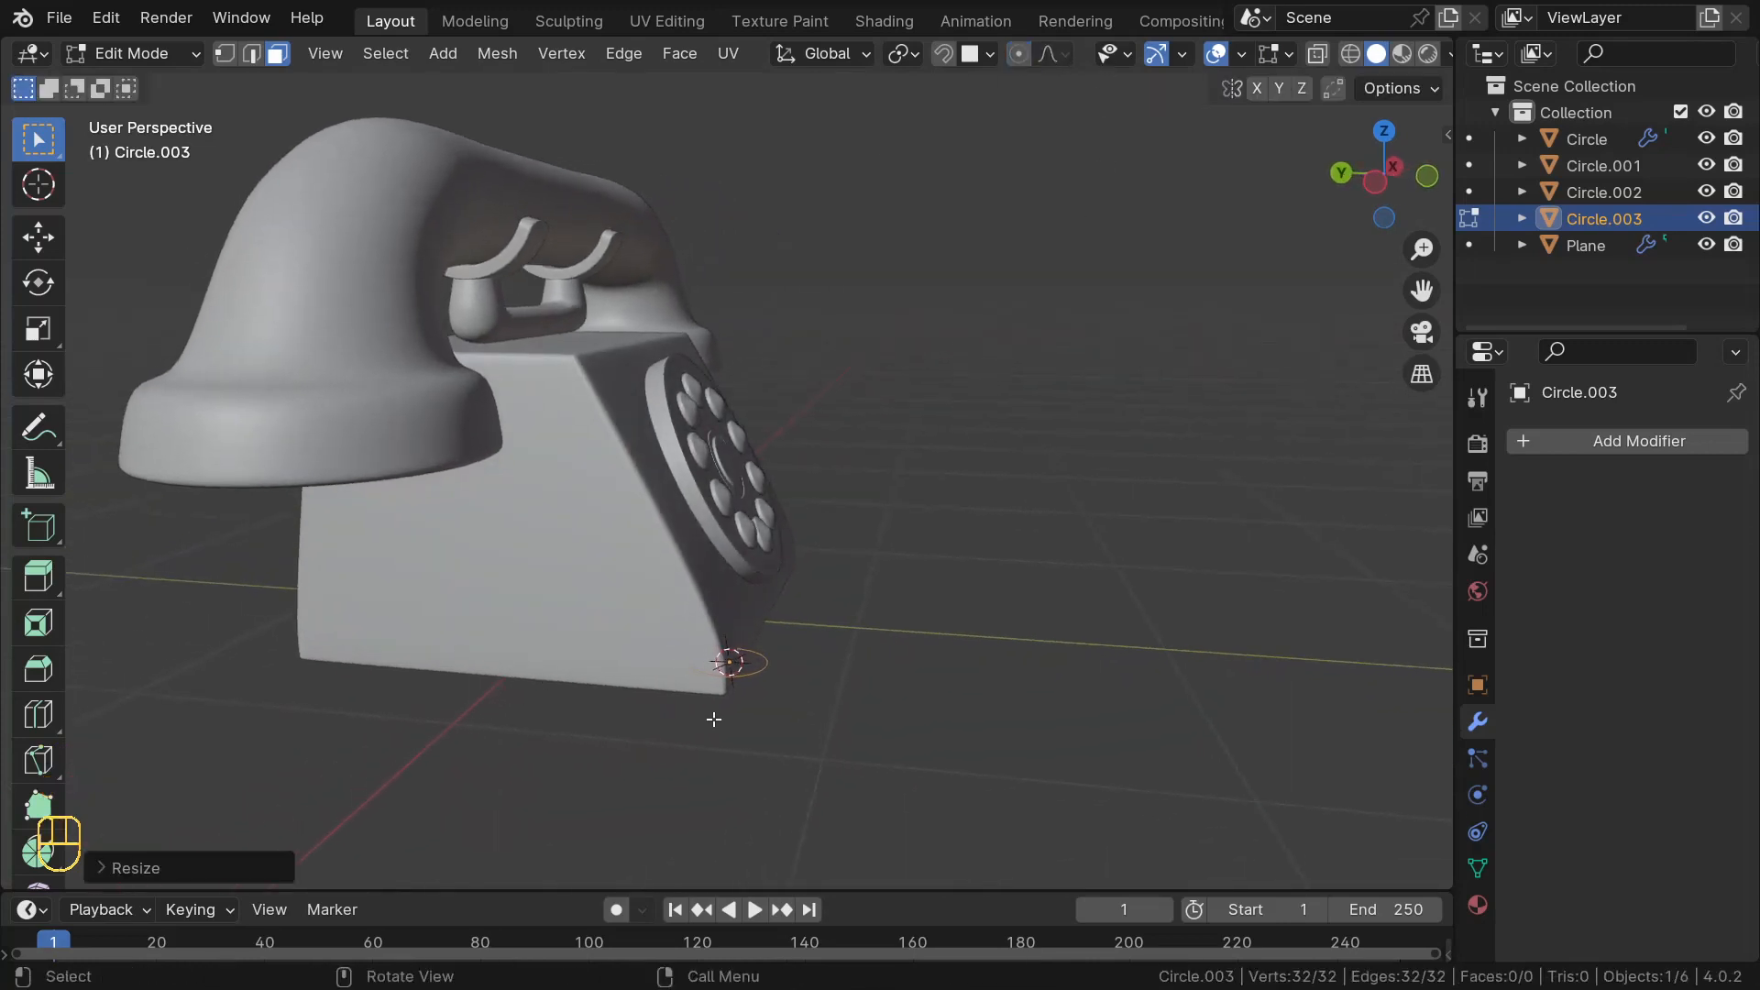
pyautogui.press('KP_3')
pyautogui.scroll(4, 638, 636)
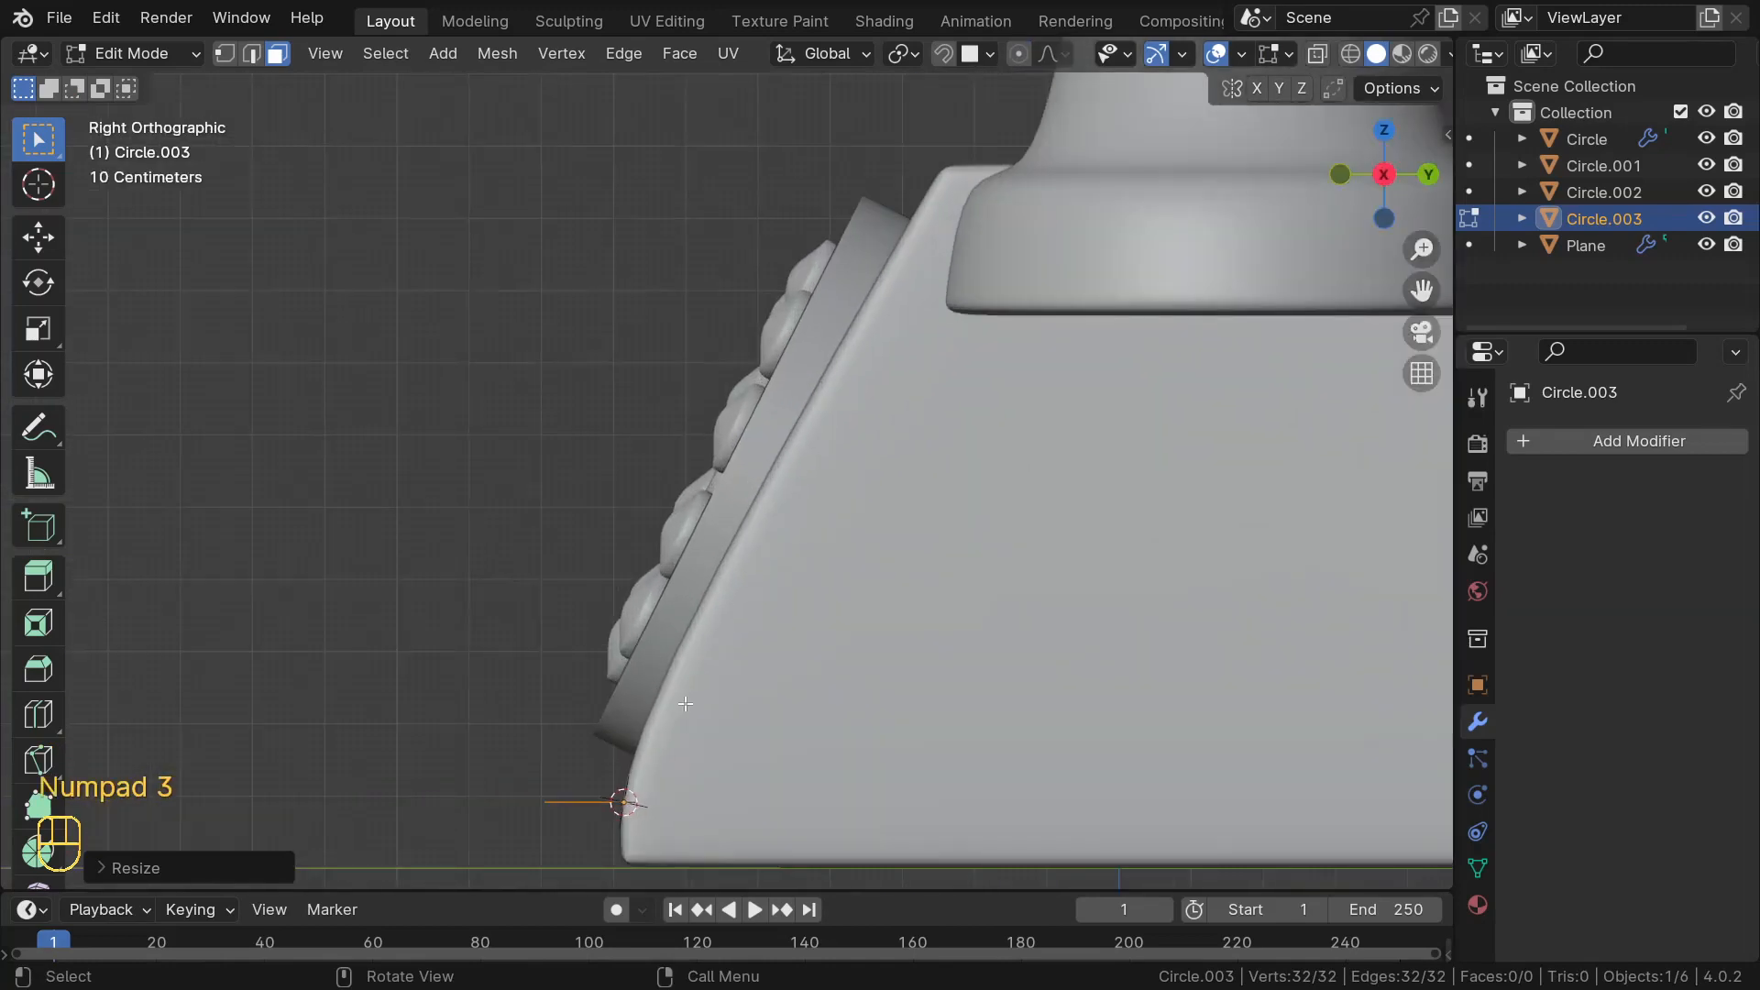
pyautogui.scroll(-2, 686, 703)
pyautogui.press('s')
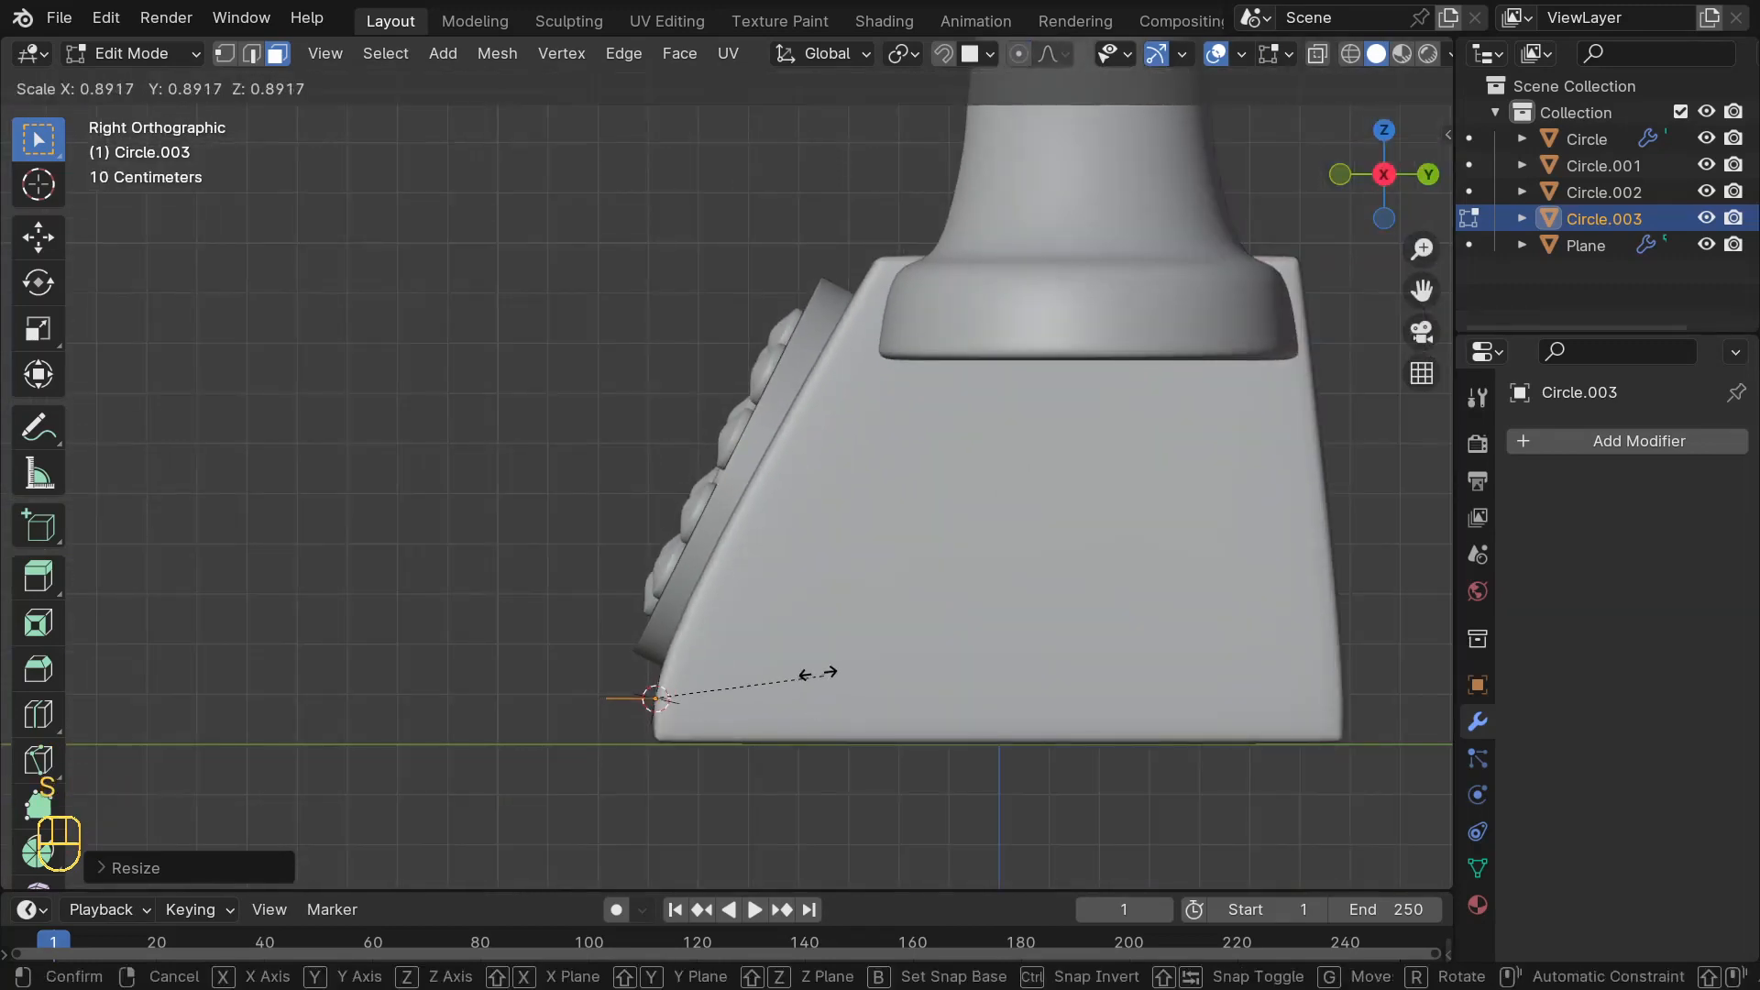
pyautogui.click(766, 701)
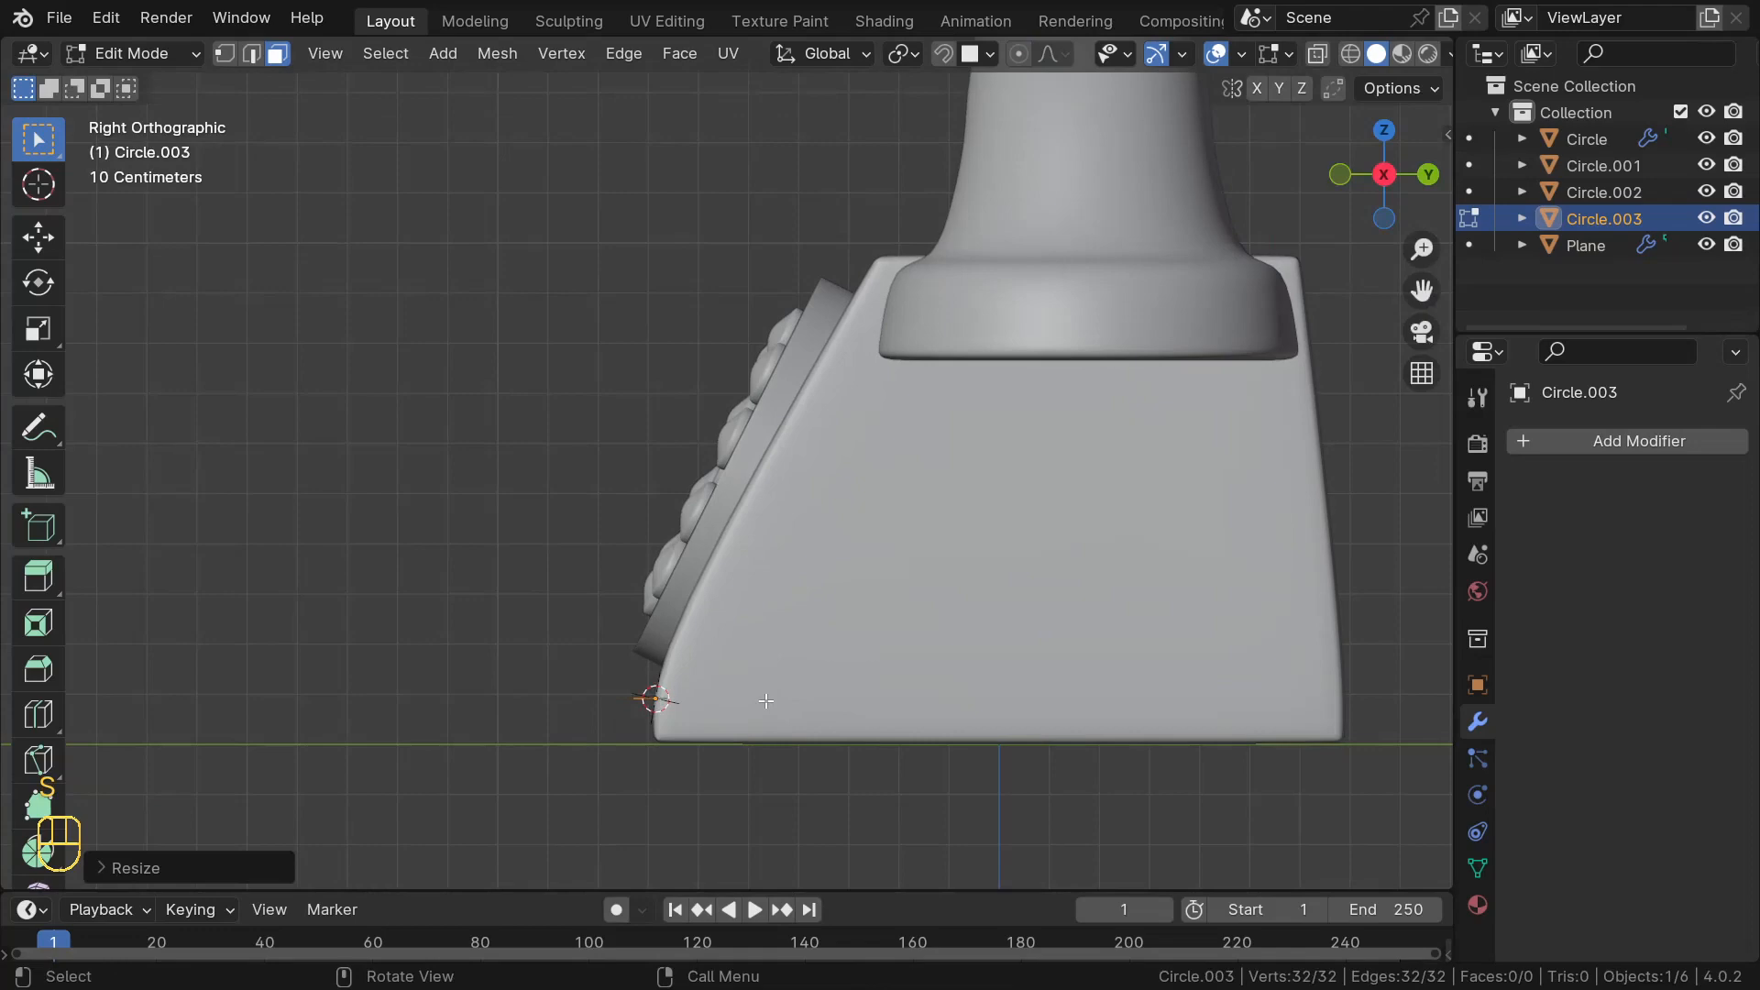
# - Rotate the circle 90 degrees about the global X axis and scale it down to roughly half its size
pyautogui.write('rx')
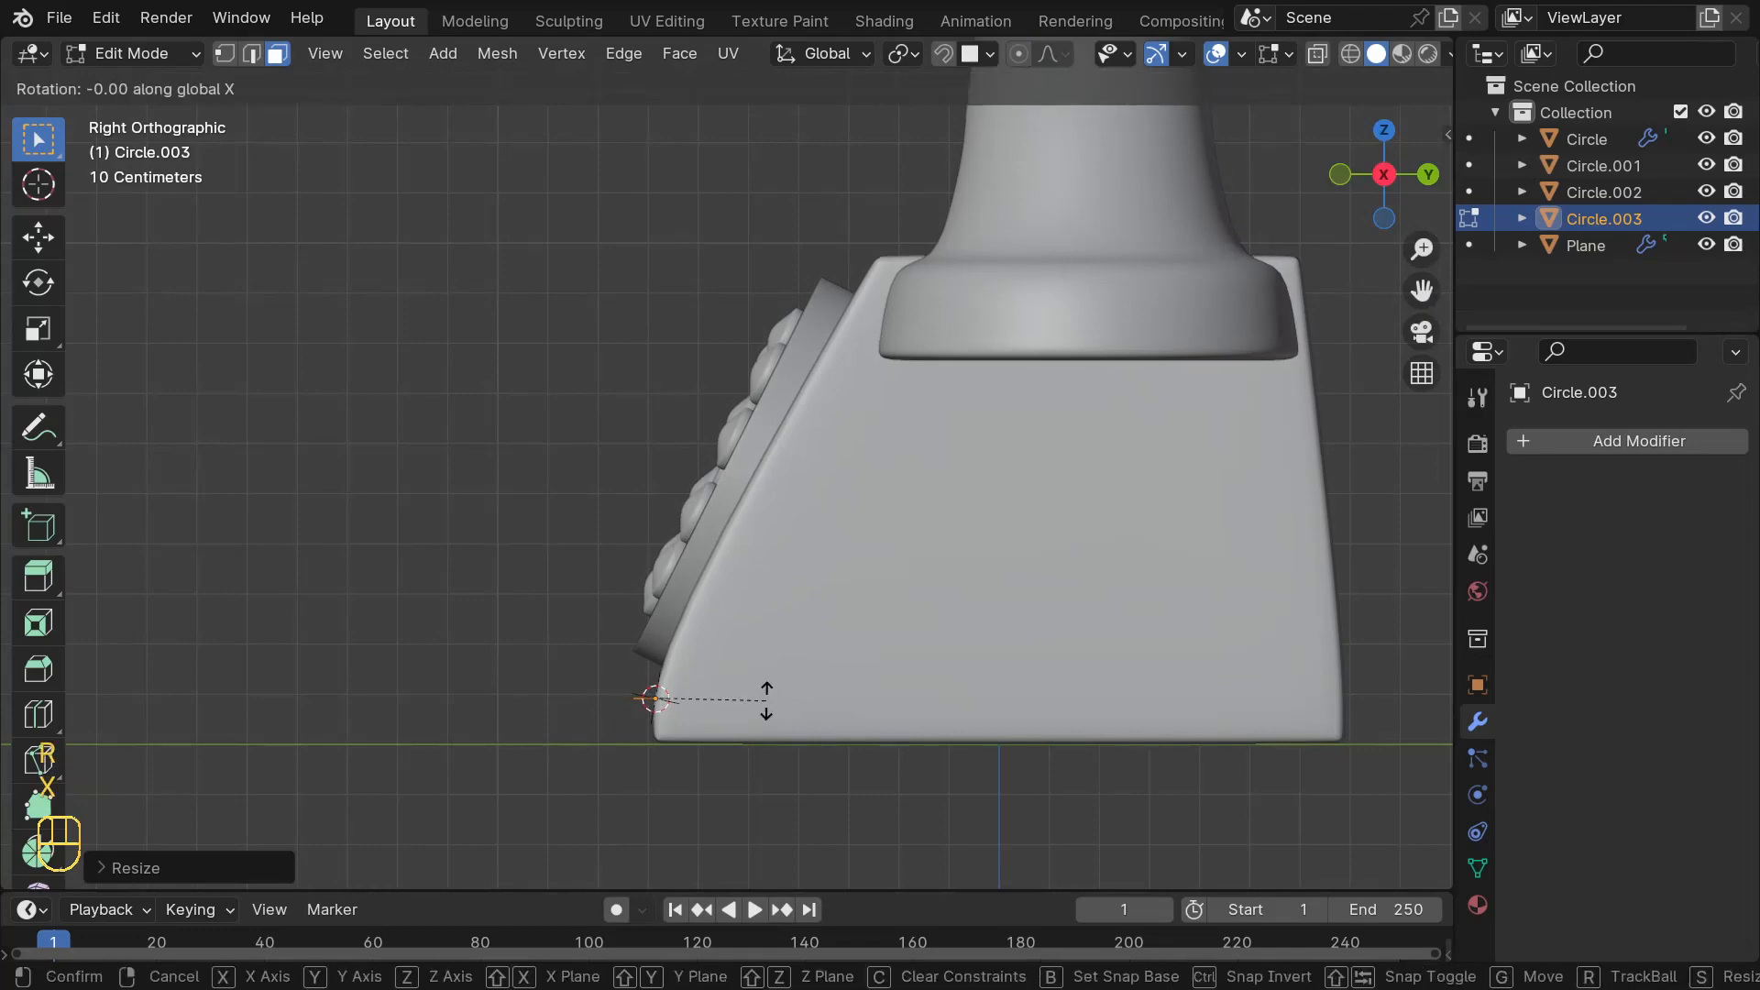
pyautogui.write('90')
pyautogui.click(766, 701)
pyautogui.moveTo(610, 705); pyautogui.dragTo(733, 773, button='middle')
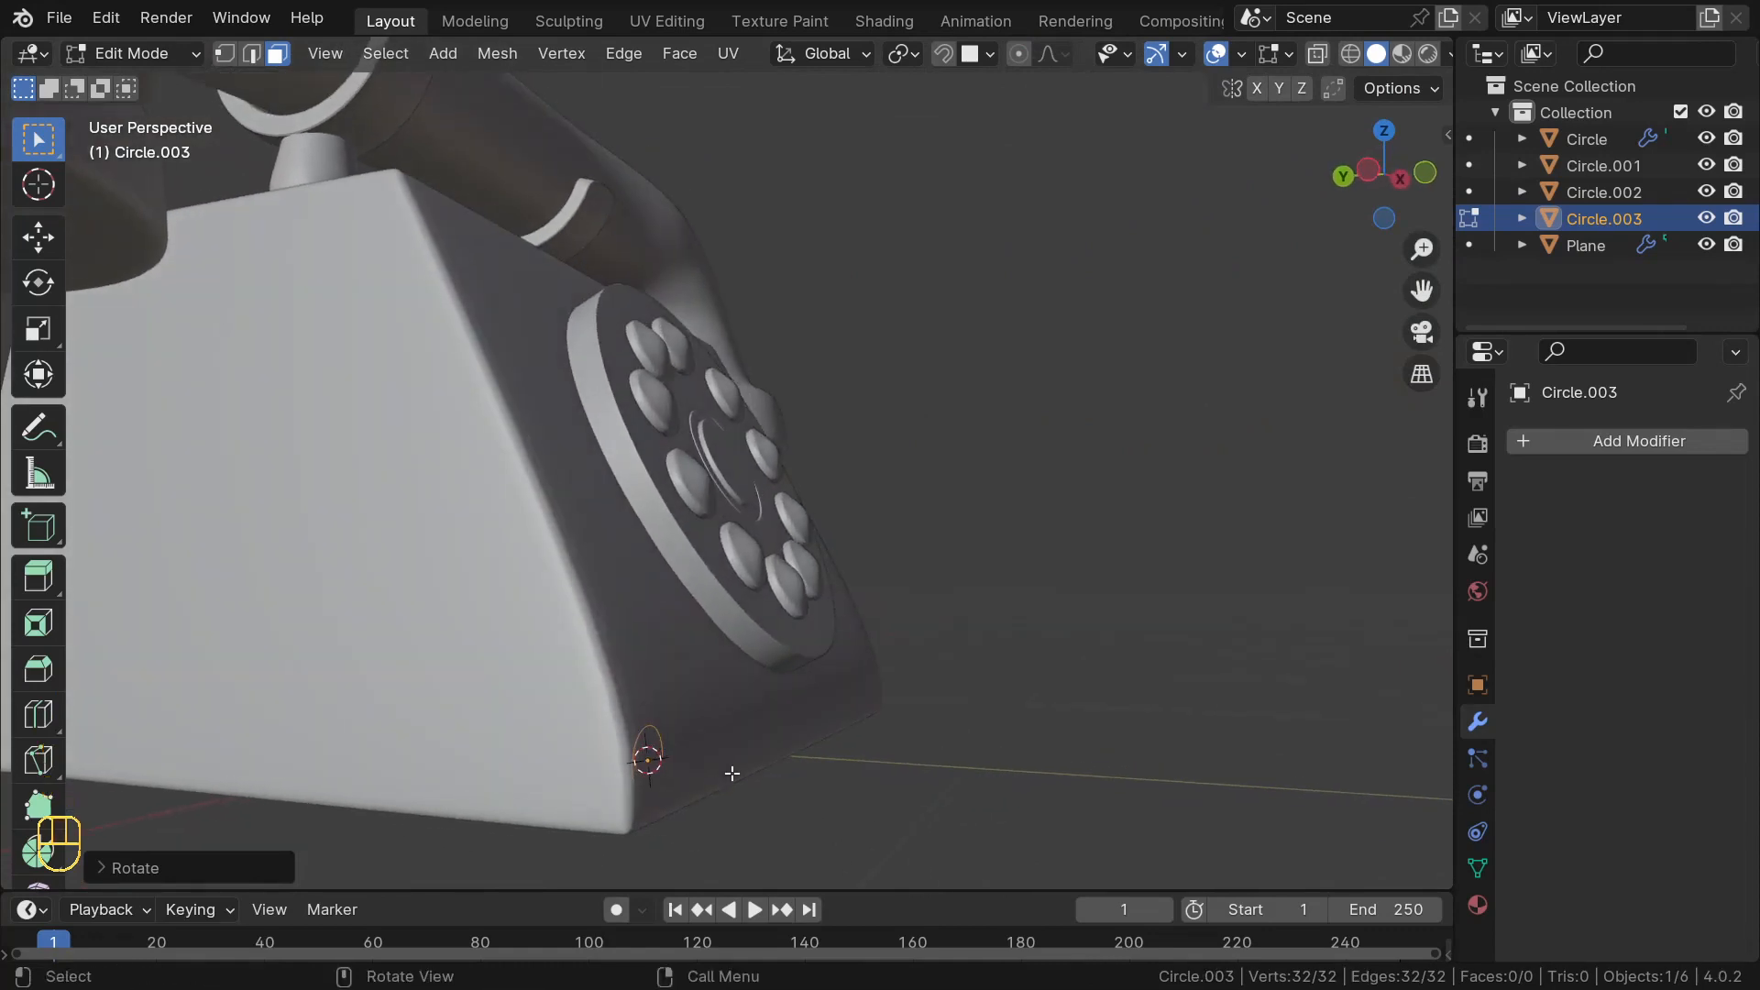
pyautogui.press('s')
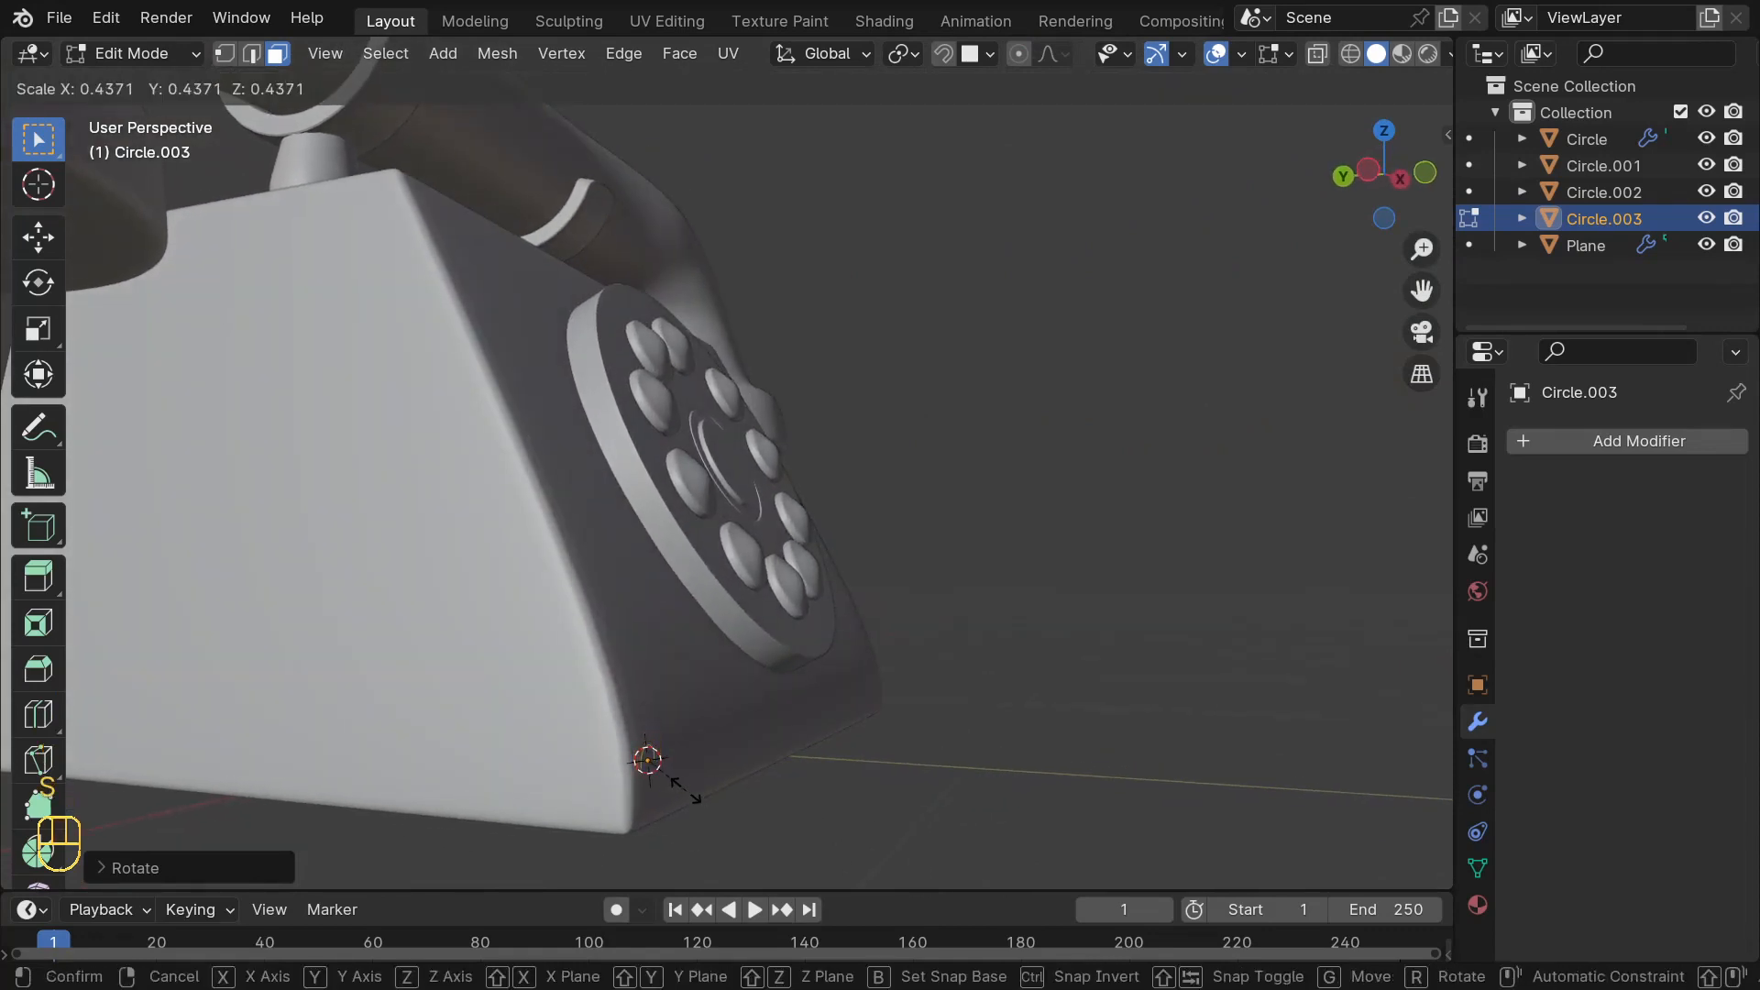
pyautogui.click(694, 796)
# - Move the small circle slightly along the global Y axis at the body's lower front corner
pyautogui.scroll(-4, 694, 796)
pyautogui.moveTo(648, 758); pyautogui.dragTo(616, 855, button='middle')
pyautogui.scroll(2, 649, 701)
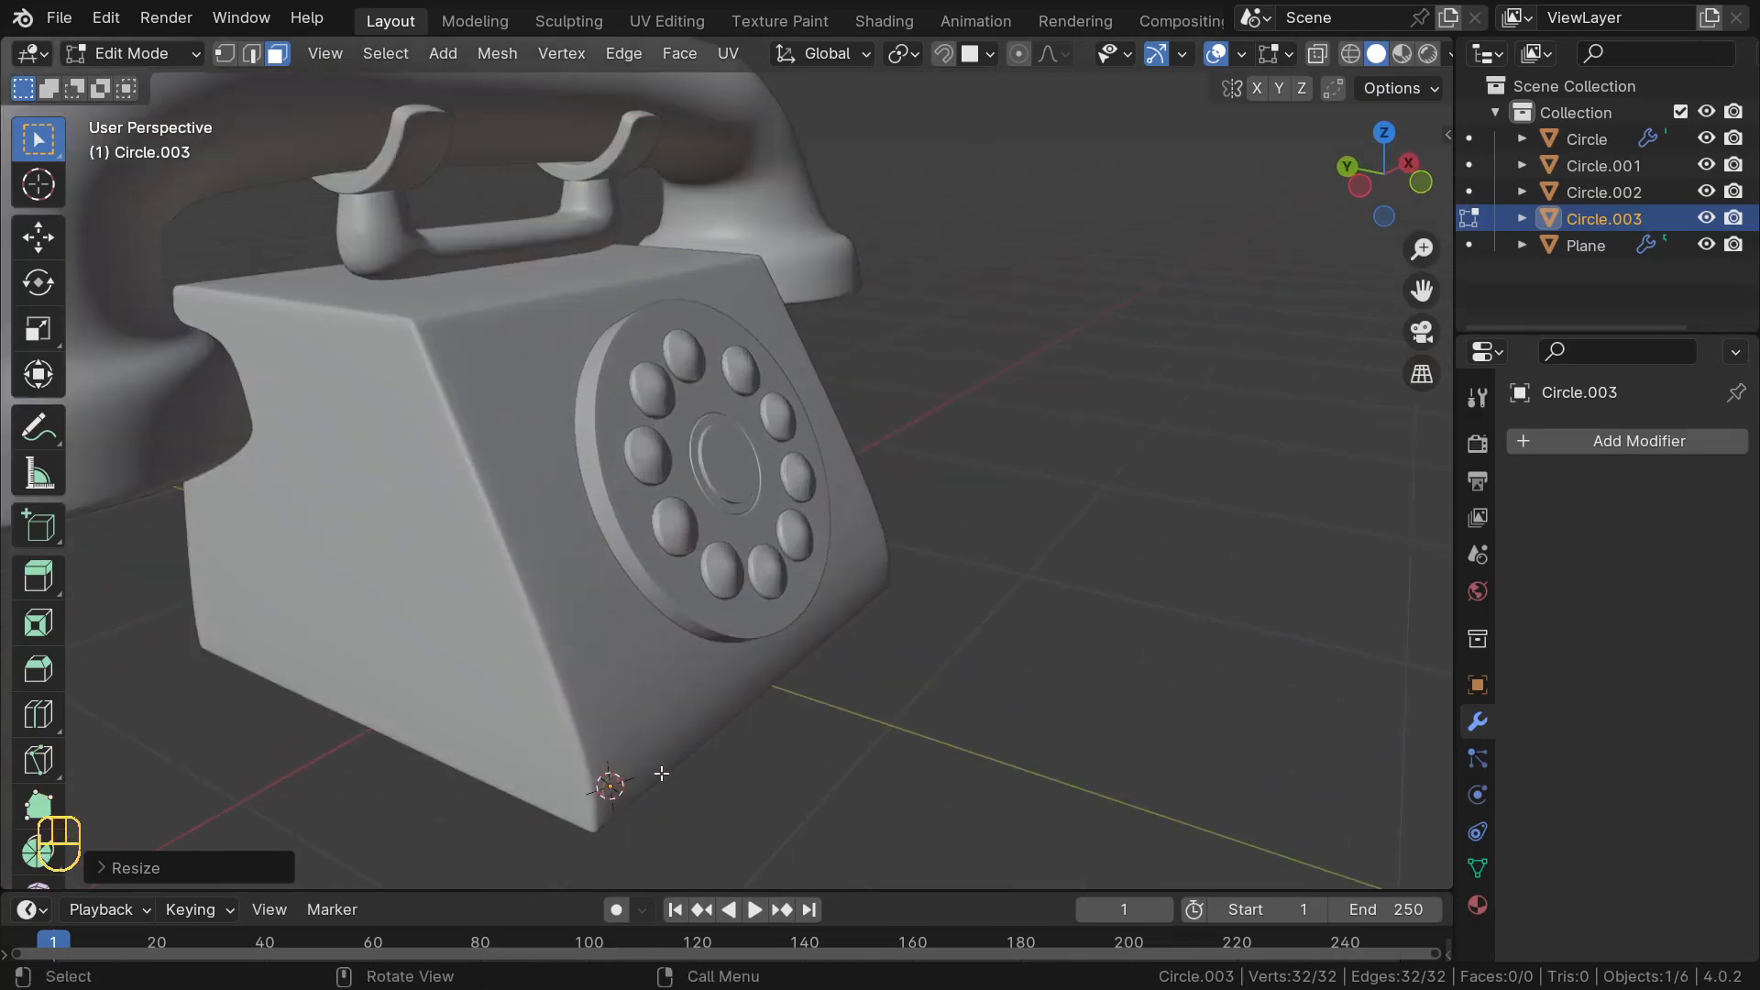
pyautogui.press('g')
pyautogui.press('y')
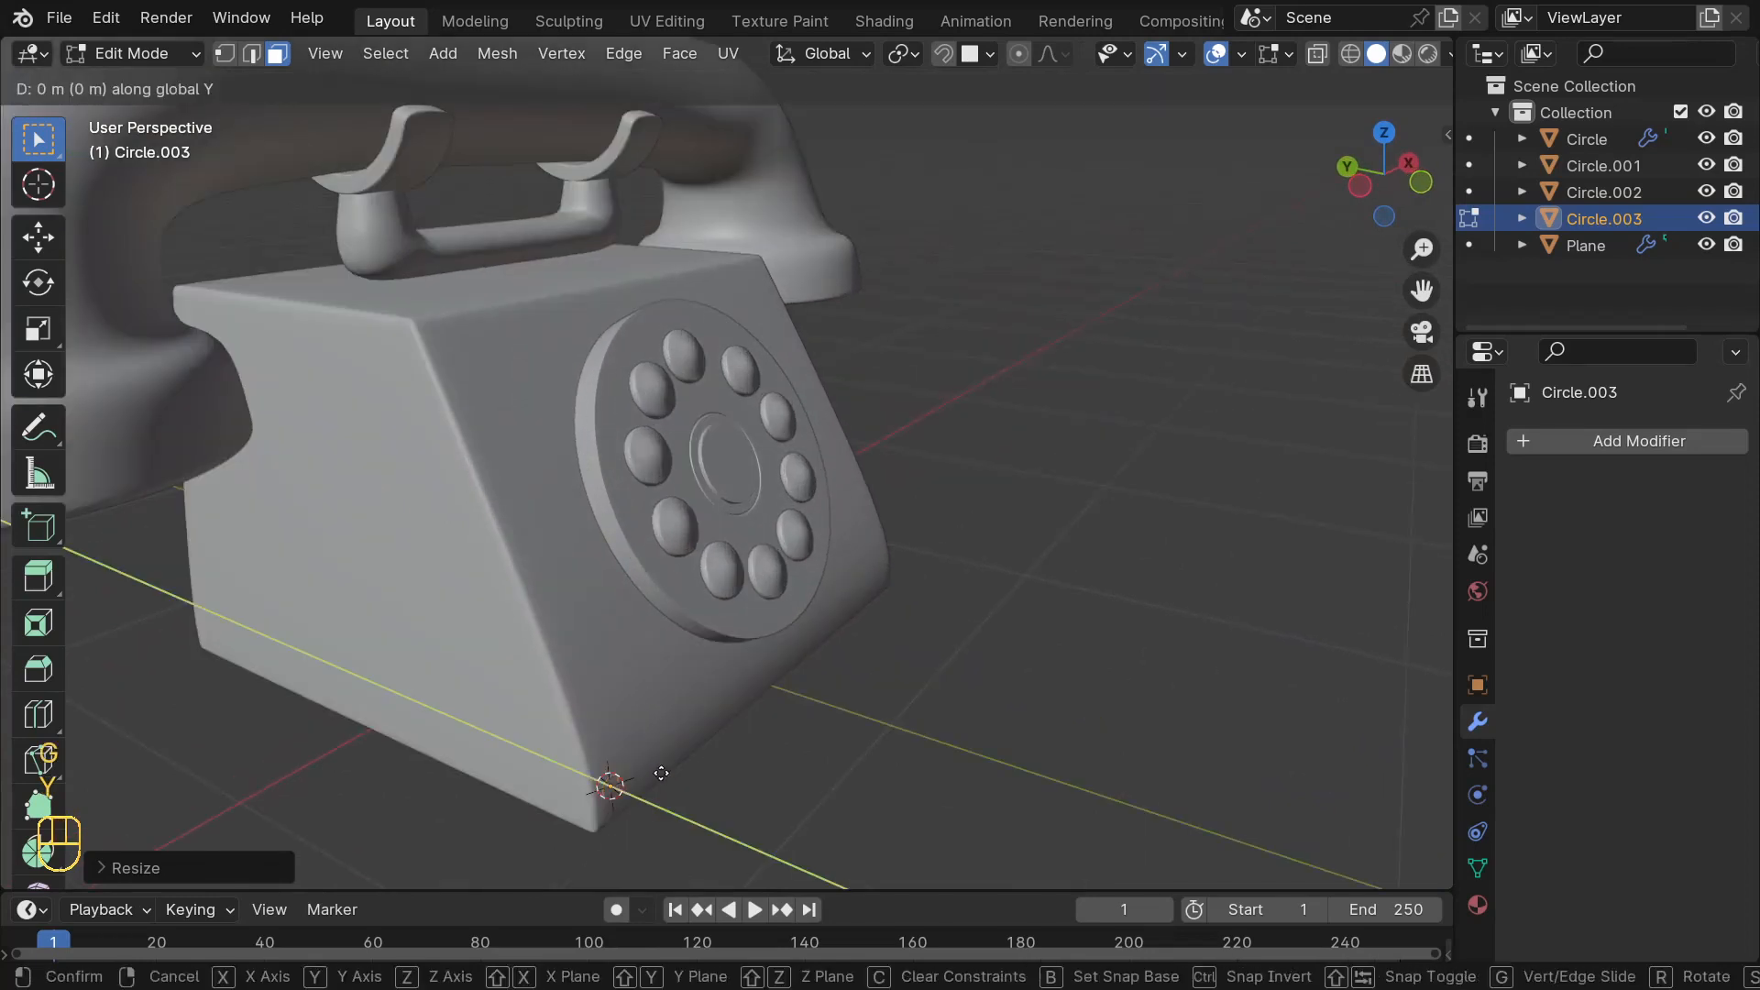
pyautogui.click(648, 773)
pyautogui.moveTo(649, 773); pyautogui.dragTo(733, 779, button='middle')
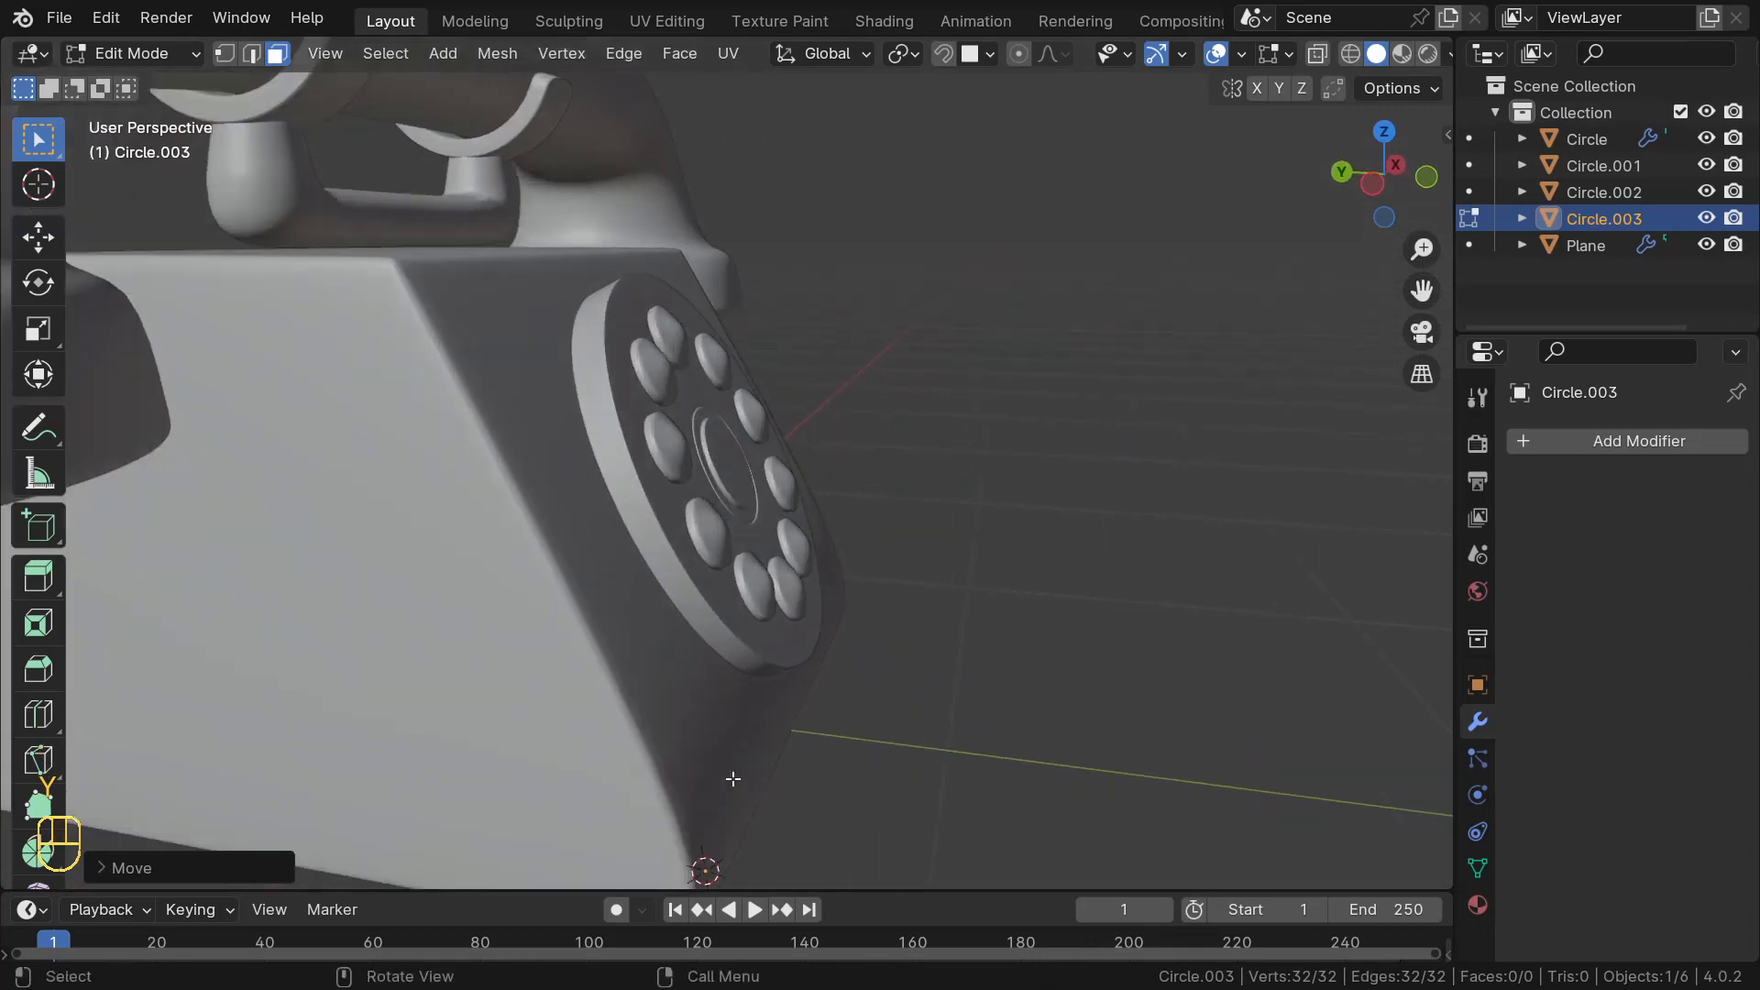
# - Fill the small circle at the body's lower front corner with a face and extrude it about 0.088 m out through the front
pyautogui.hotkey('alt', 'z')
pyautogui.scroll(-4, 706, 741)
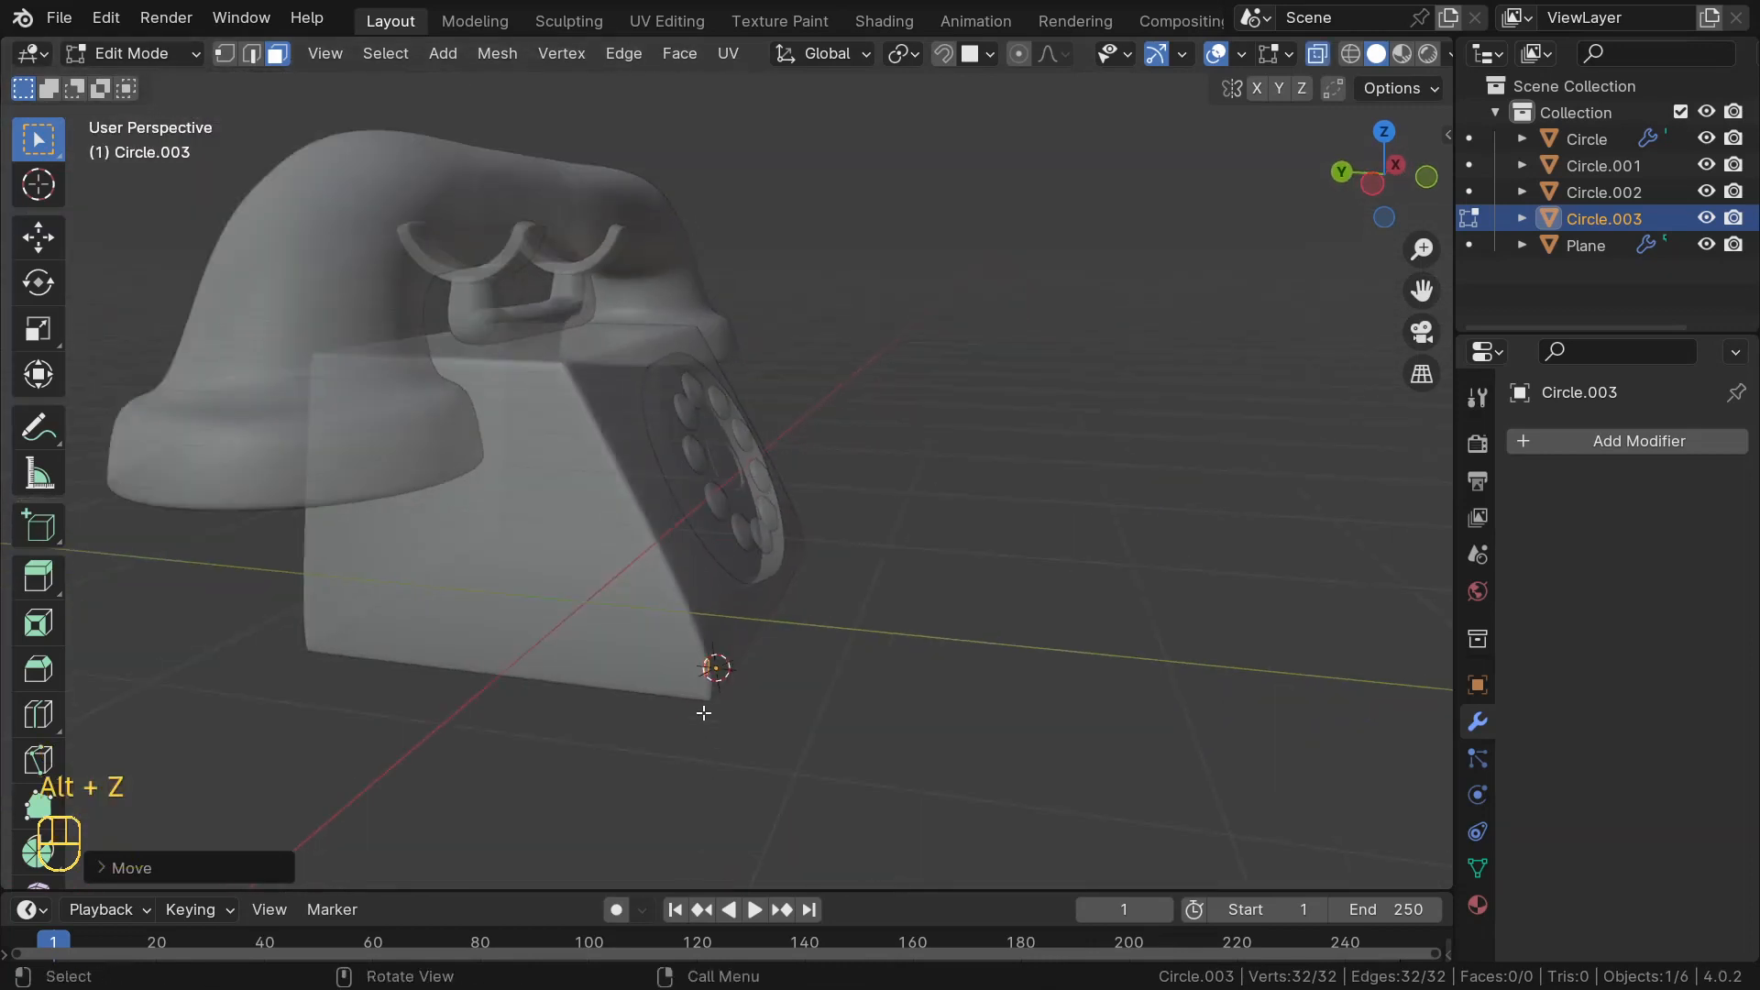
pyautogui.press('KP_Decimal')
pyautogui.press('f')
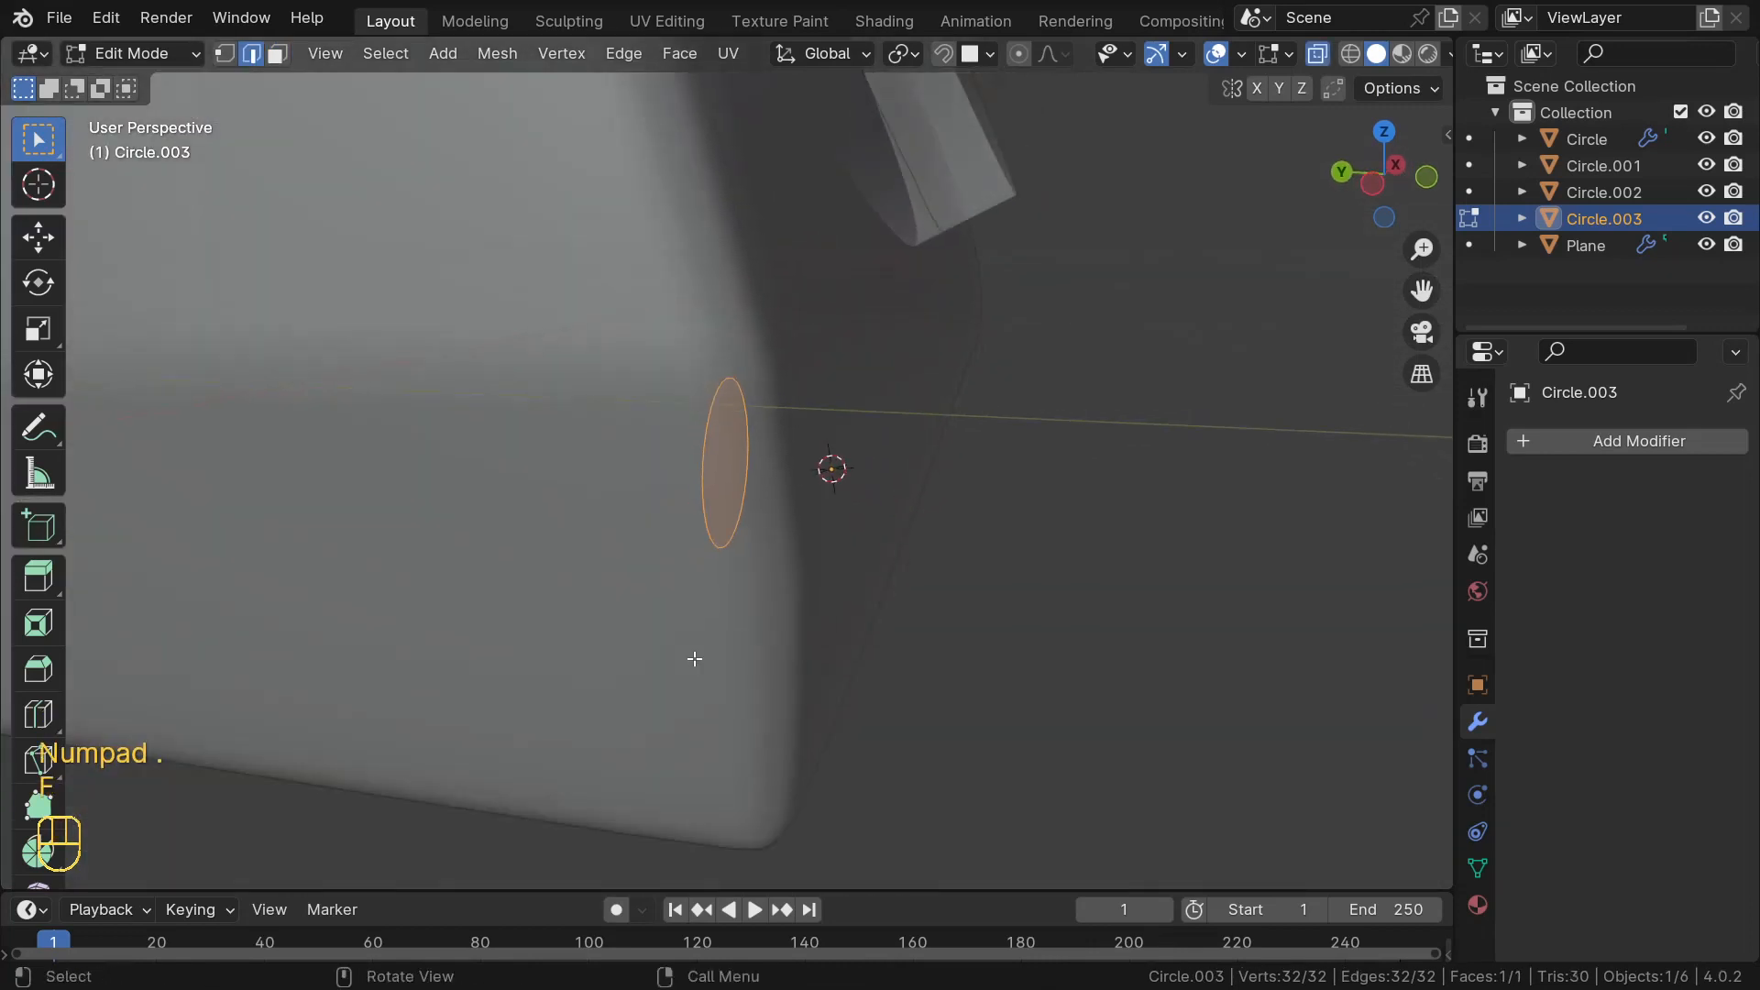
pyautogui.moveTo(702, 612); pyautogui.dragTo(734, 549, button='middle')
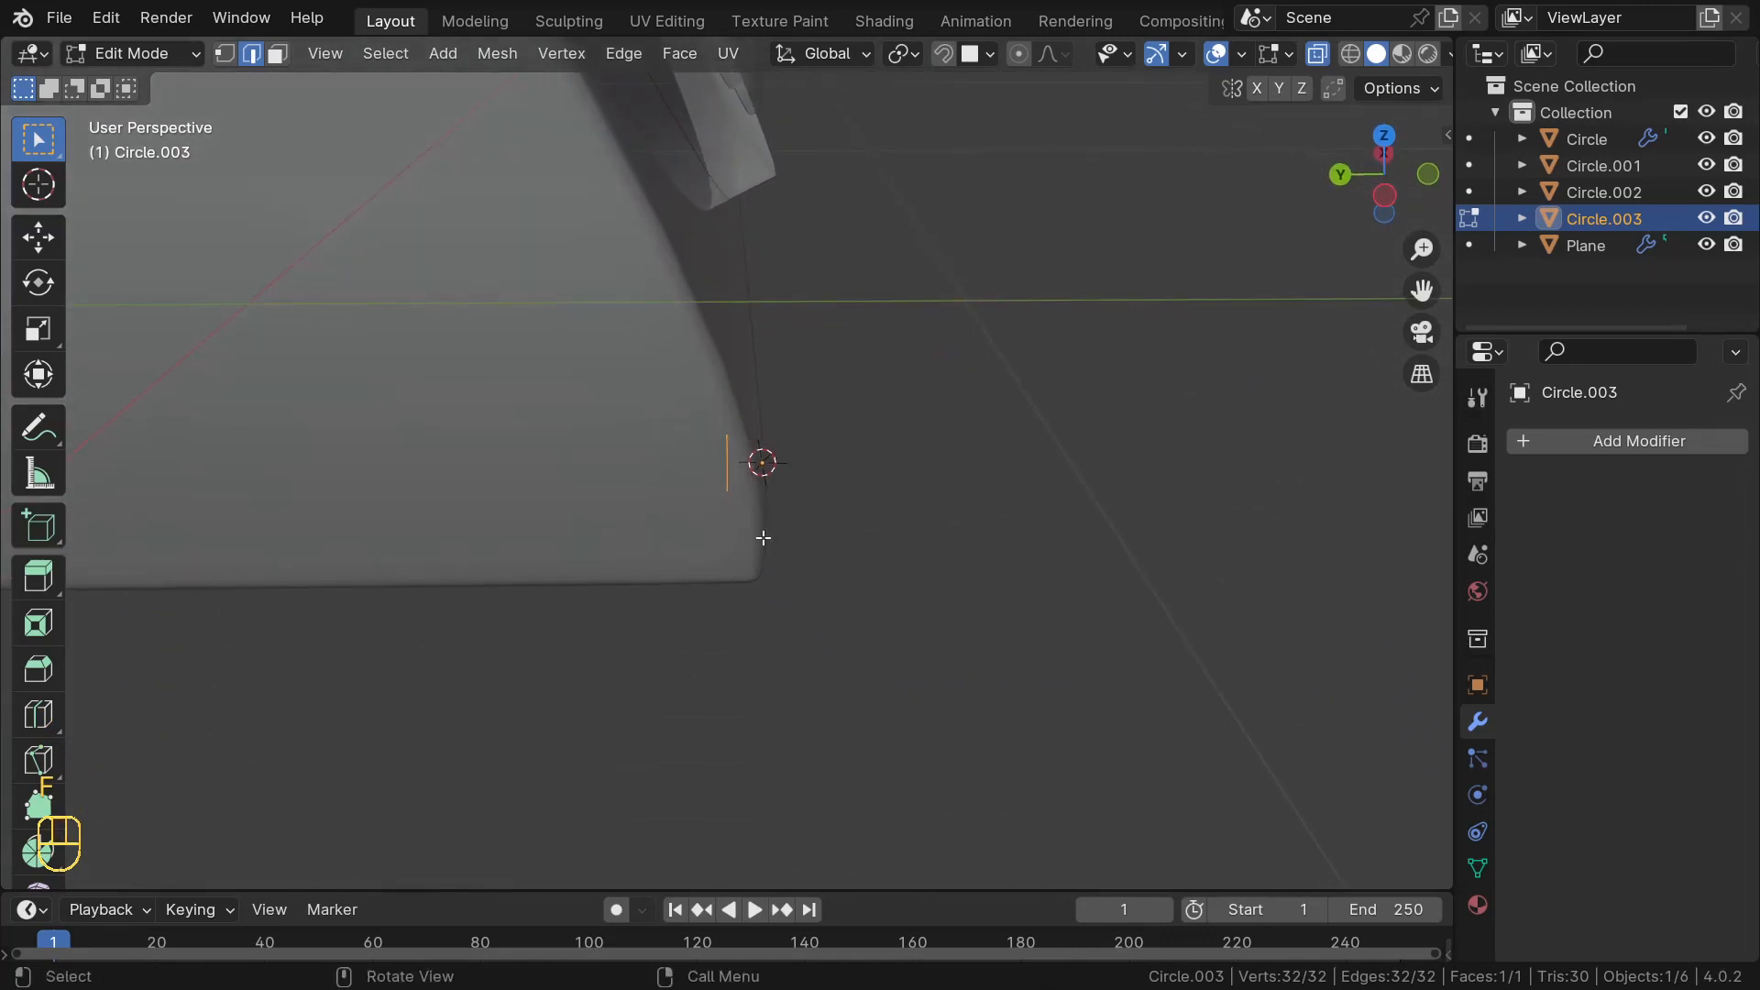
pyautogui.press('e')
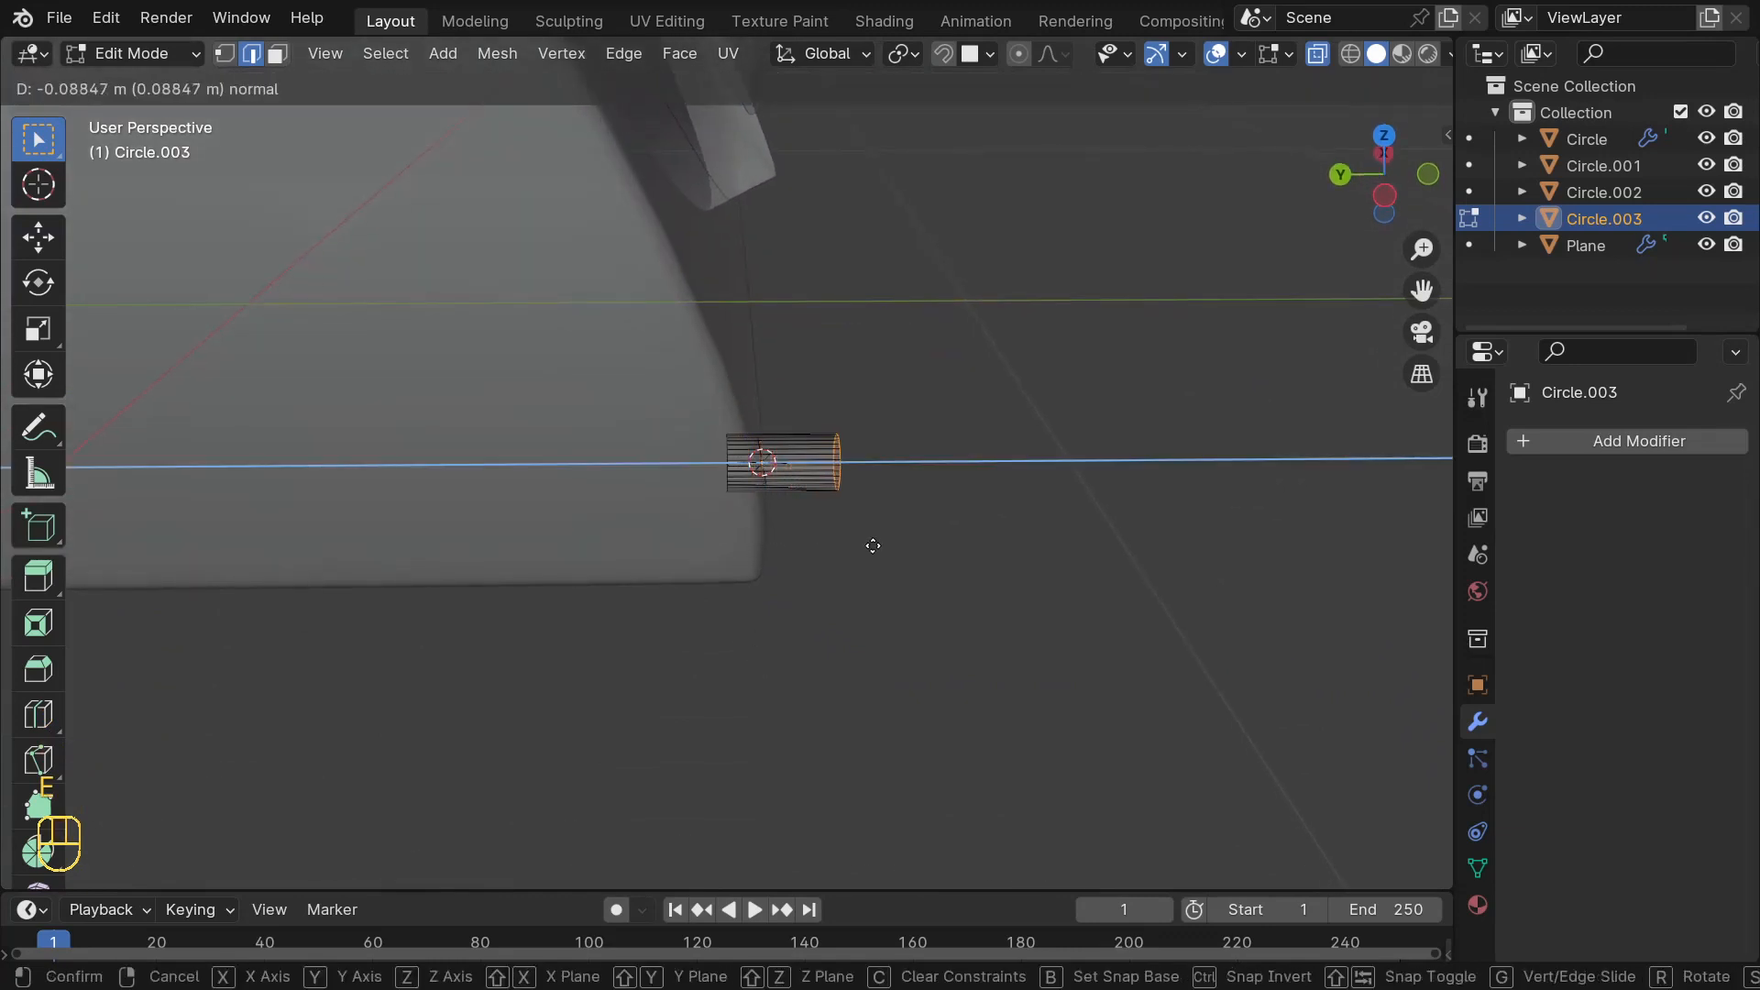
pyautogui.click(873, 546)
# - Inset the cylinder's front face slightly and extrude it about 0.055 m inward to hollow out a tube
pyautogui.moveTo(877, 547); pyautogui.dragTo(825, 550, button='middle')
pyautogui.scroll(5, 853, 578)
pyautogui.press('i')
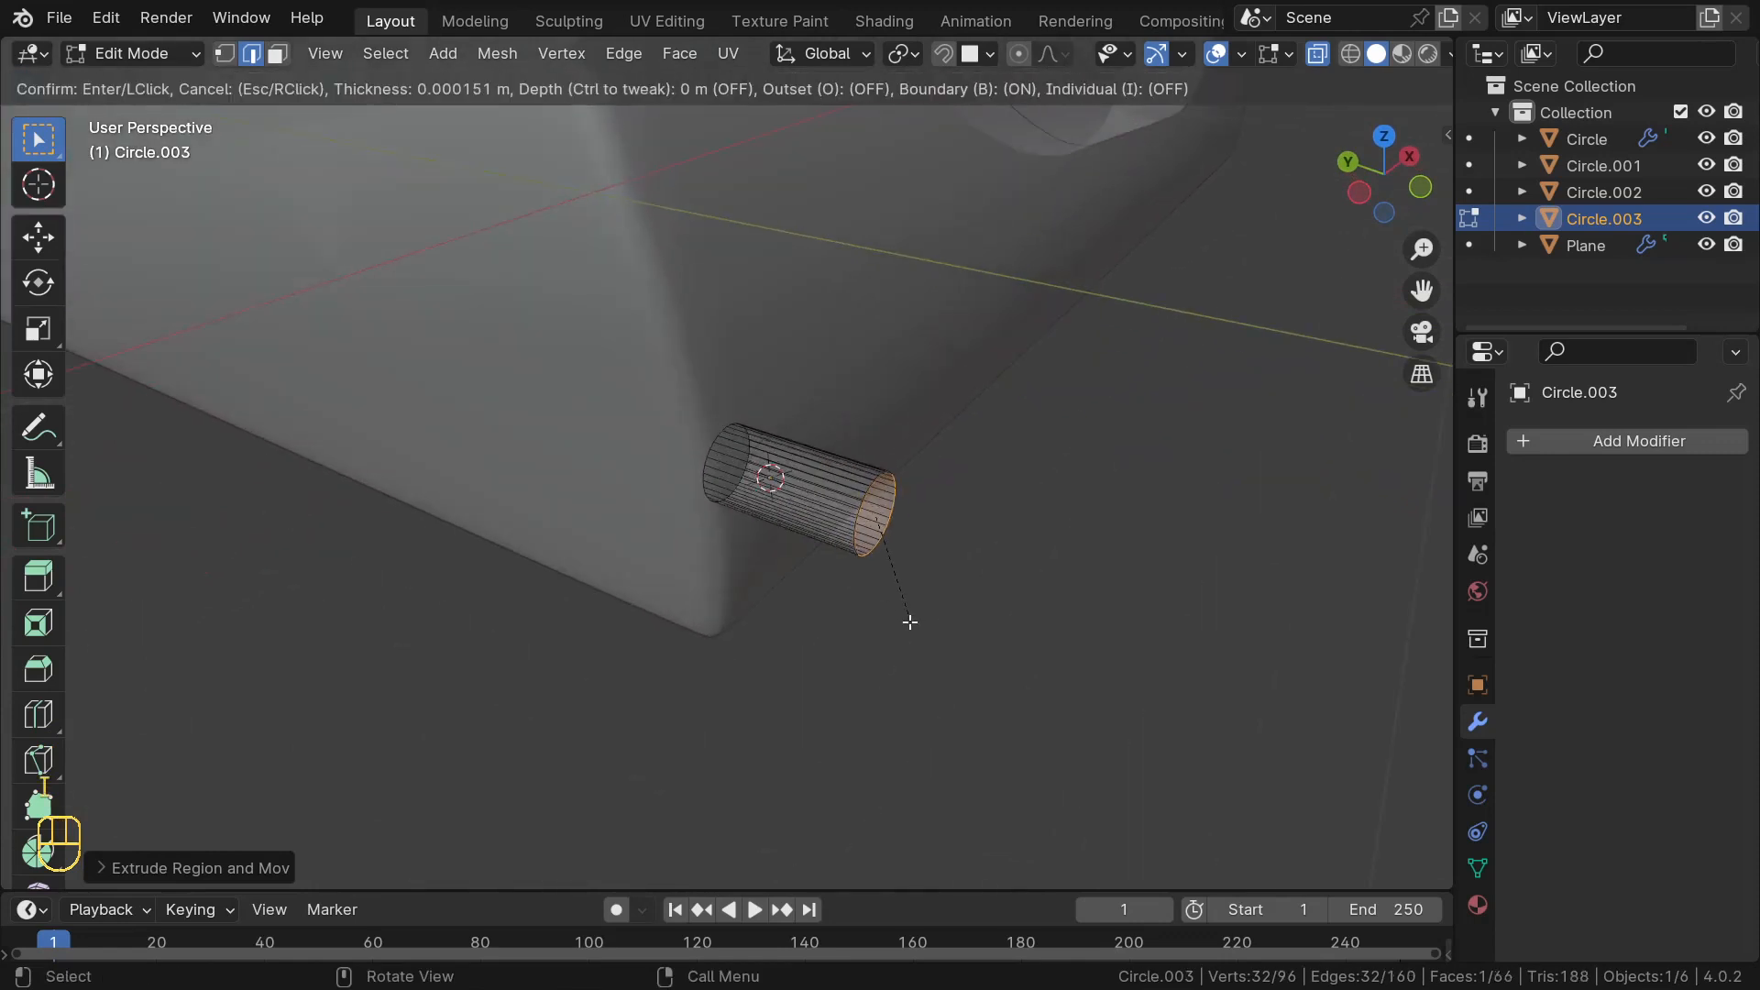
pyautogui.click(894, 610)
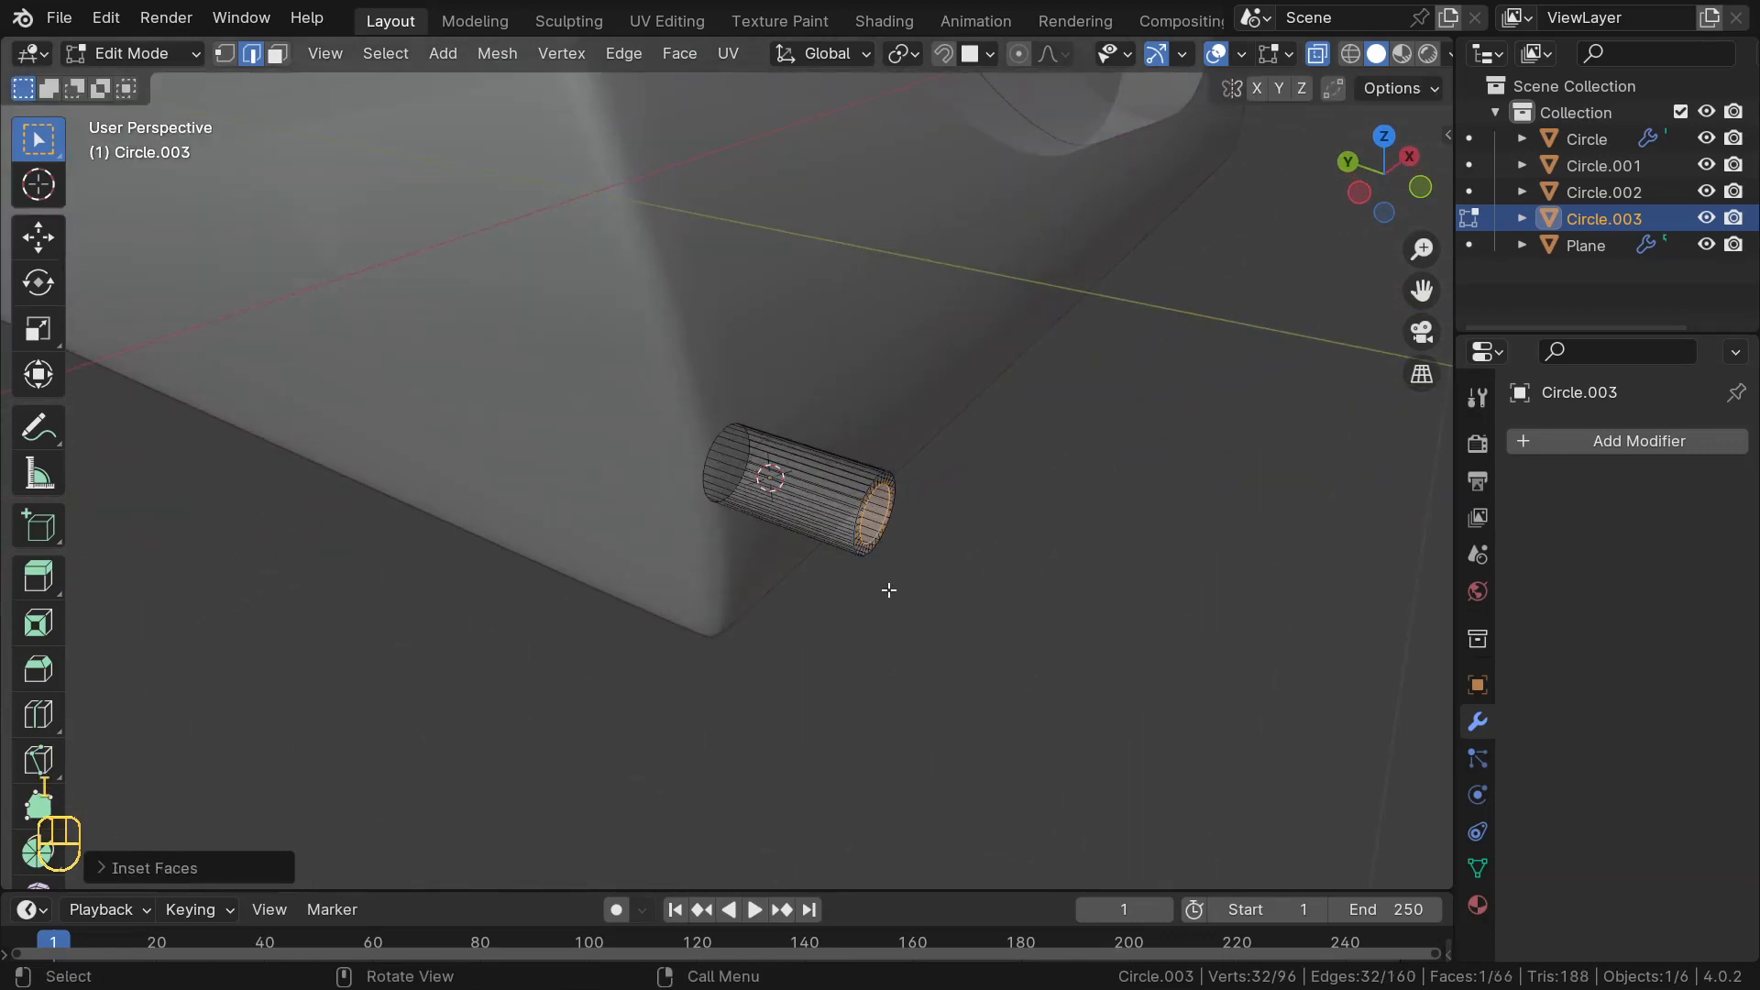
pyautogui.press('e')
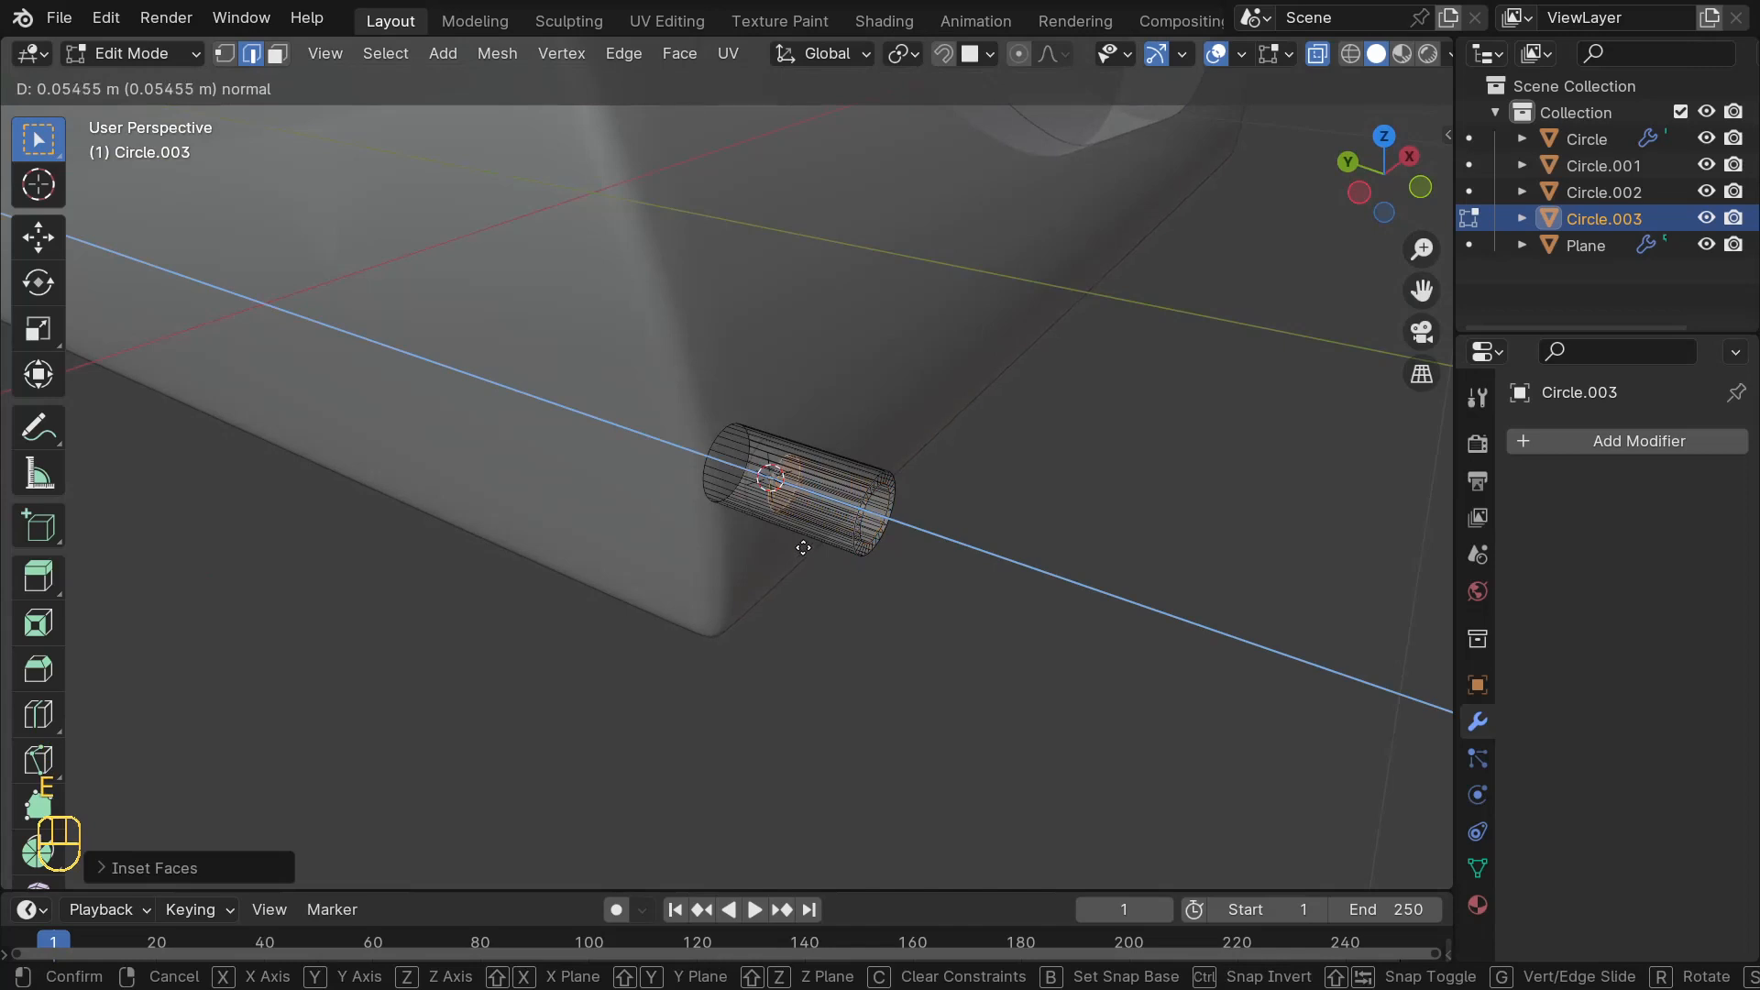
pyautogui.click(798, 541)
# - Leave mesh editing and X-ray display, shade the tube smooth and add a level 2 subdivision surface
pyautogui.moveTo(797, 542); pyautogui.dragTo(760, 420, button='middle')
pyautogui.press('Tab')
pyautogui.hotkey('alt', 'z')
pyautogui.rightClick(822, 471)
pyautogui.click(823, 470)
pyautogui.hotkey('ctrl', '2')
pyautogui.scroll(4, 839, 567)
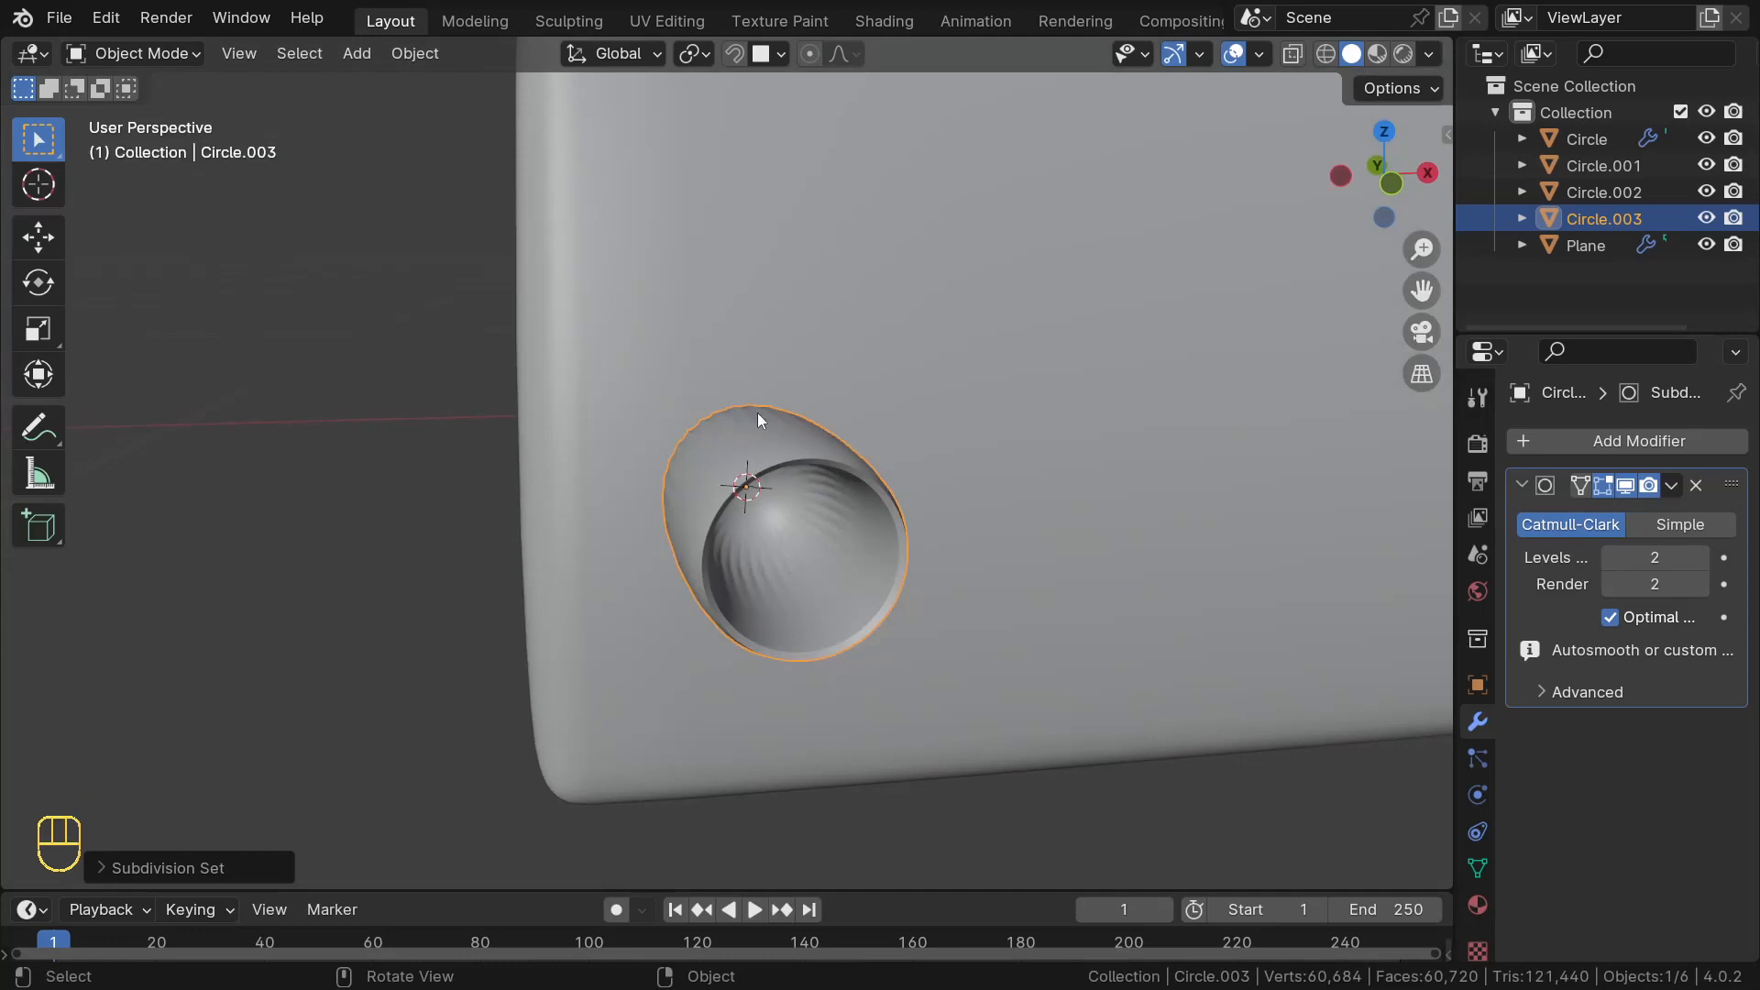
# - Cut an edge loop around the tube's front rim and bevel it by about 0.0022 m to sharpen both rim edges
pyautogui.press('Tab')
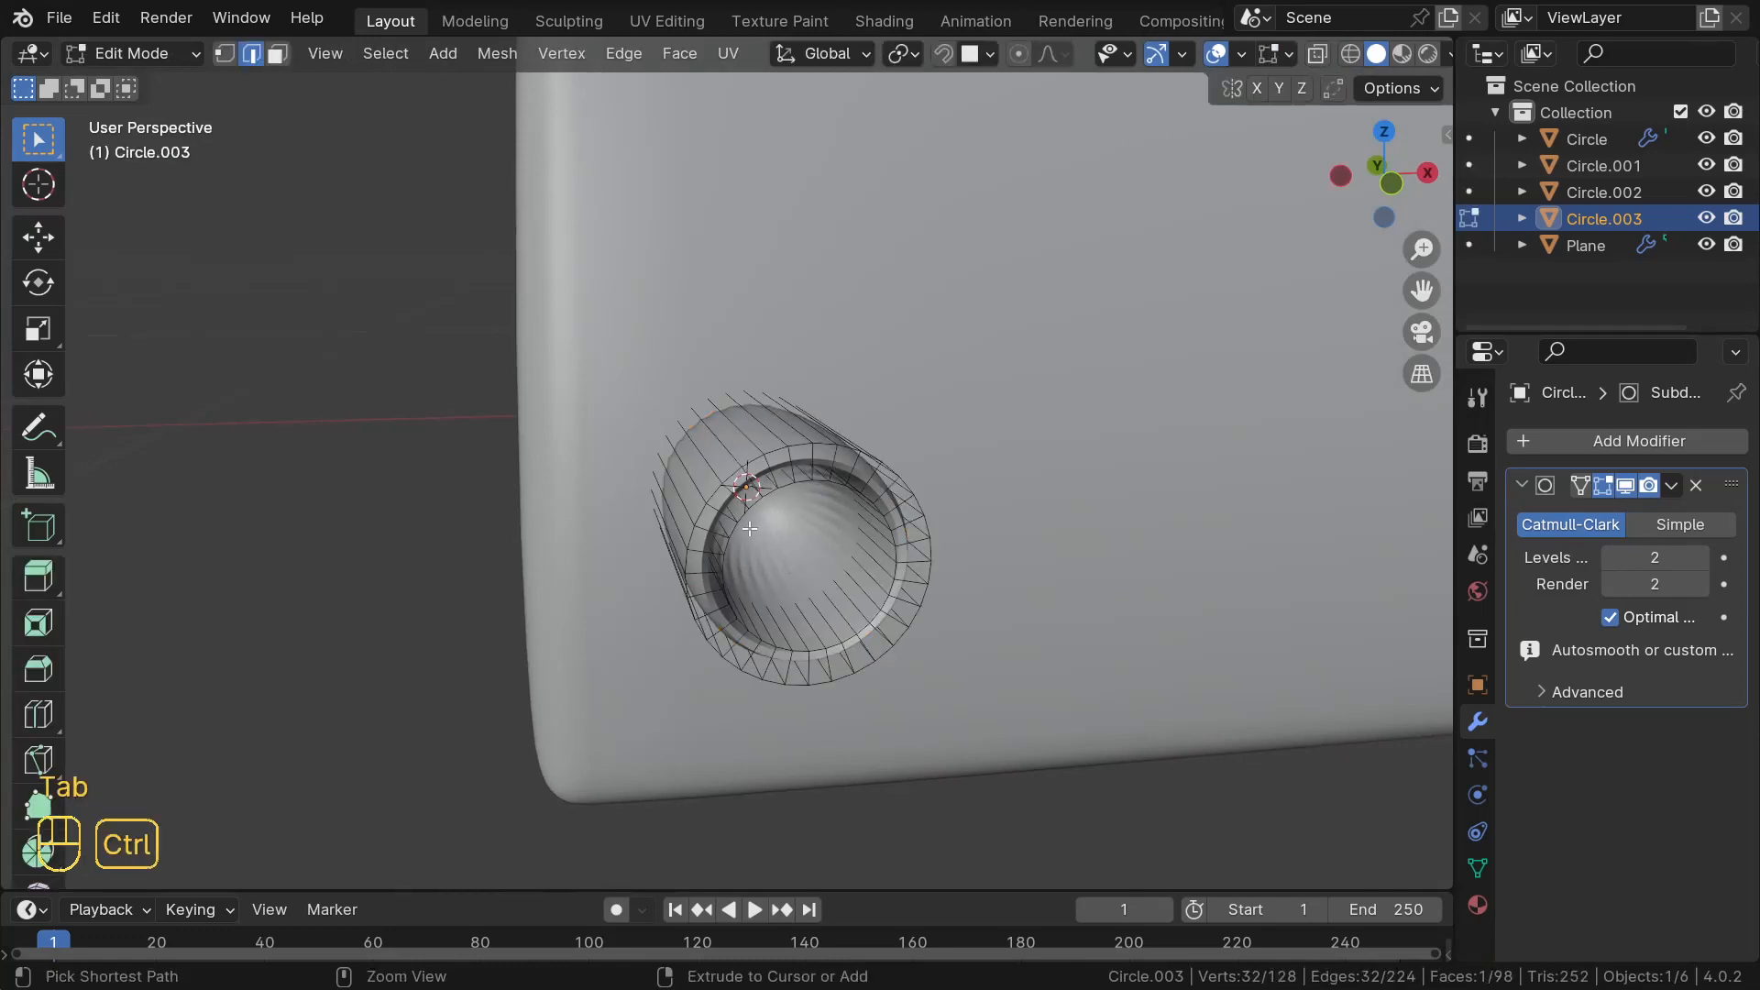
pyautogui.hotkey('ctrl', 'r')
pyautogui.click(734, 495)
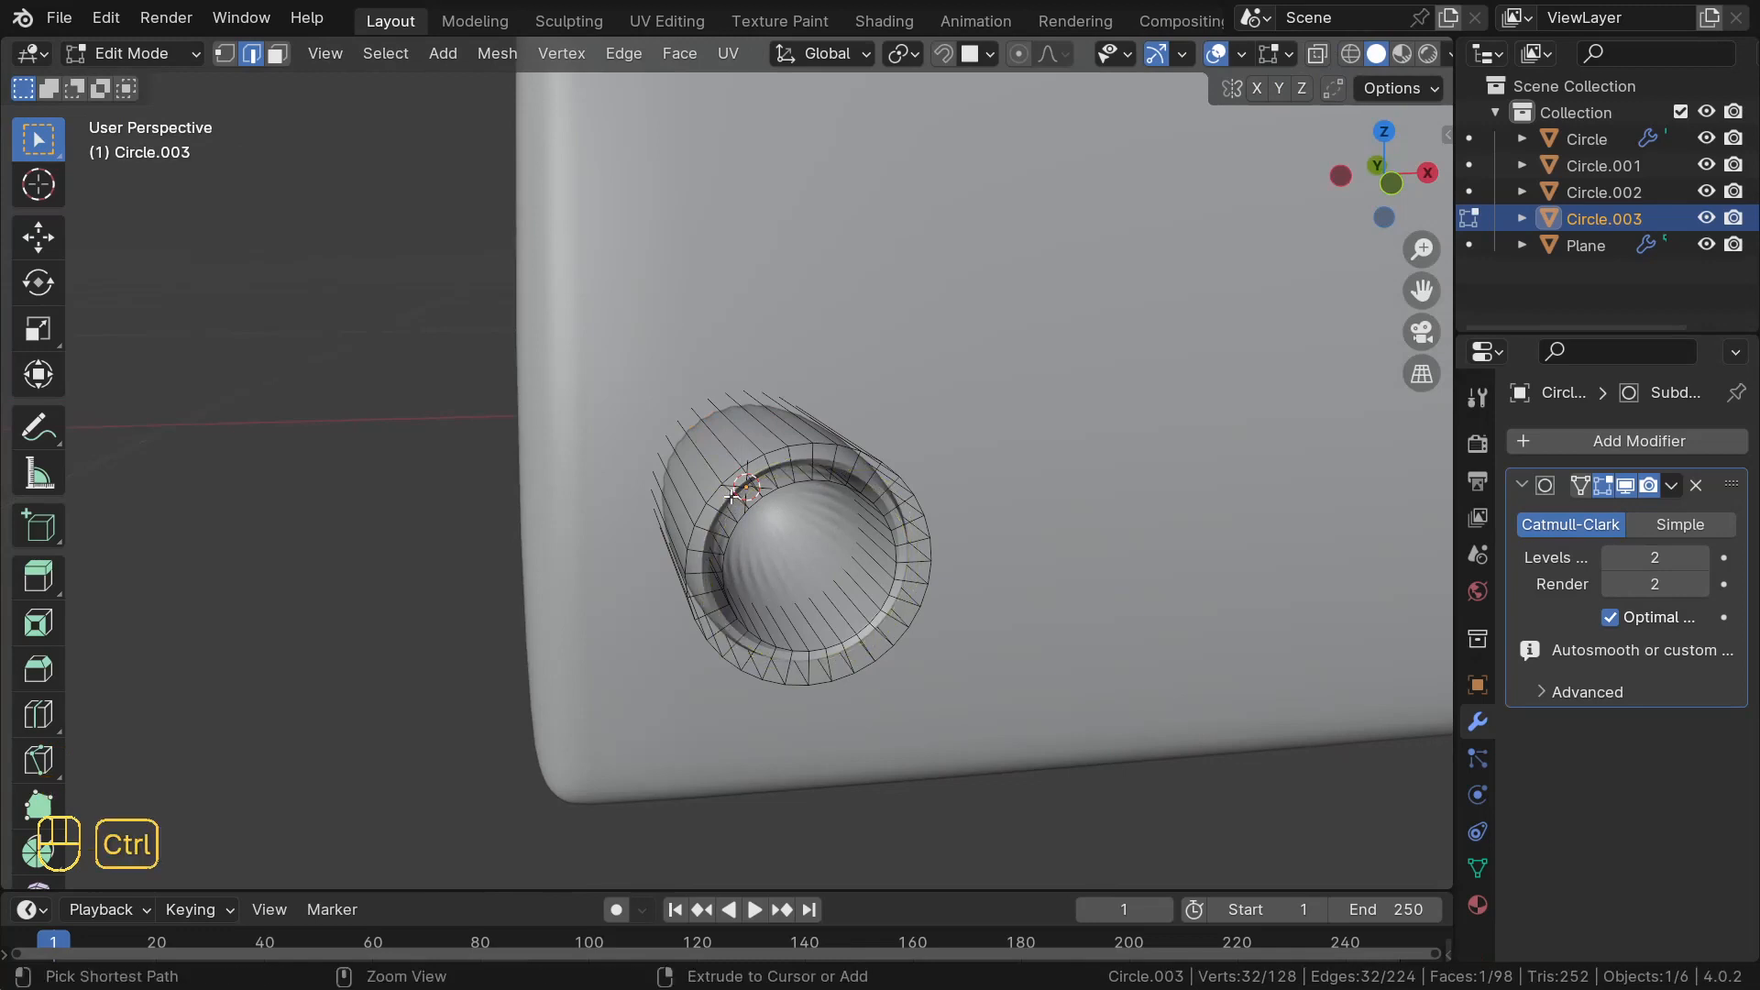
pyautogui.hotkey('ctrl', 'r')
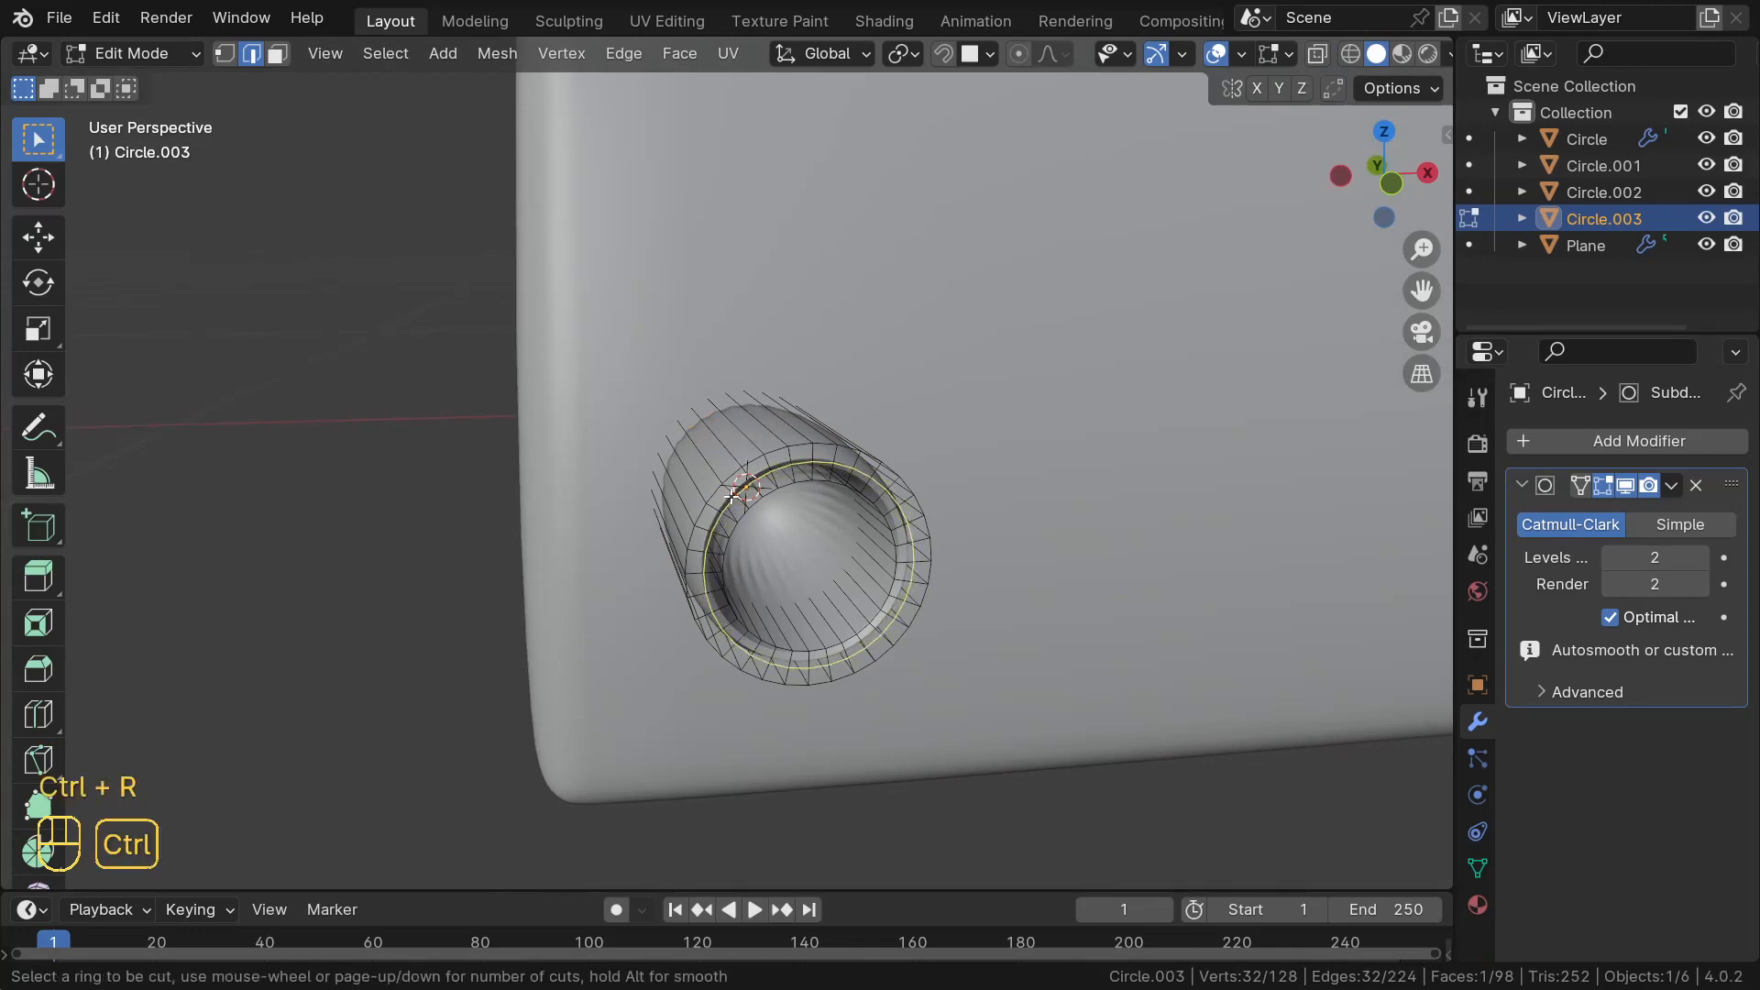
pyautogui.click(733, 495)
pyautogui.click(751, 510)
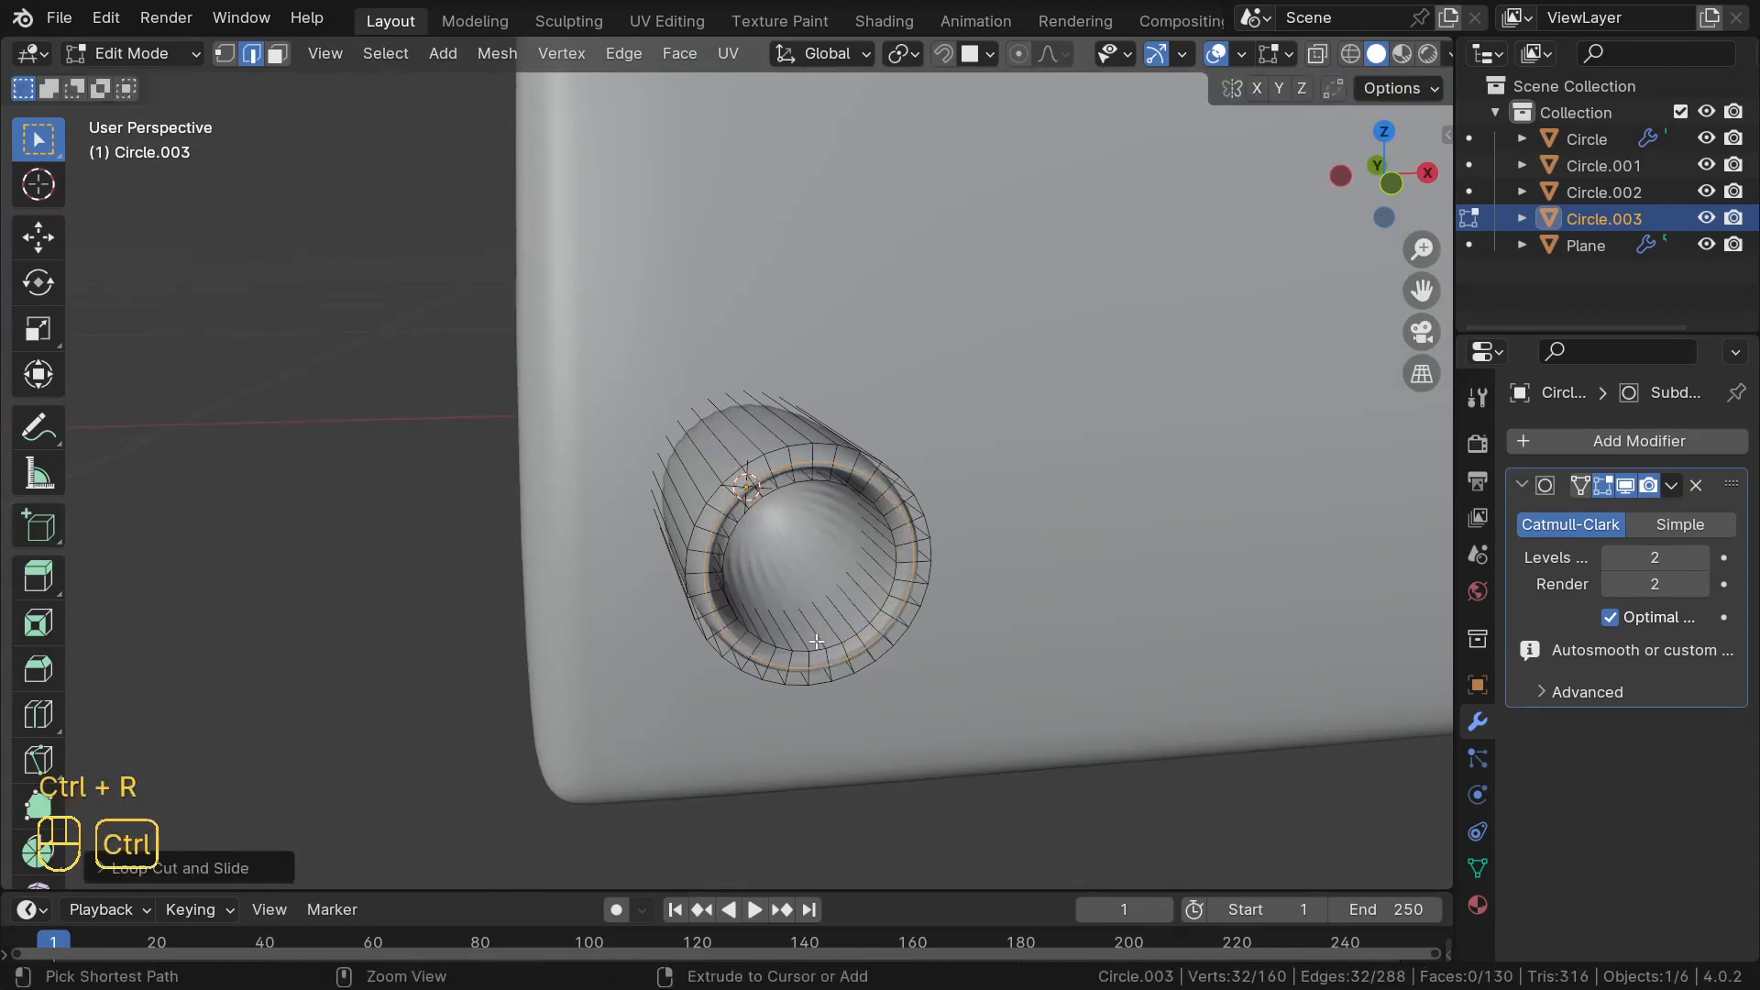
pyautogui.hotkey('ctrl', 'b')
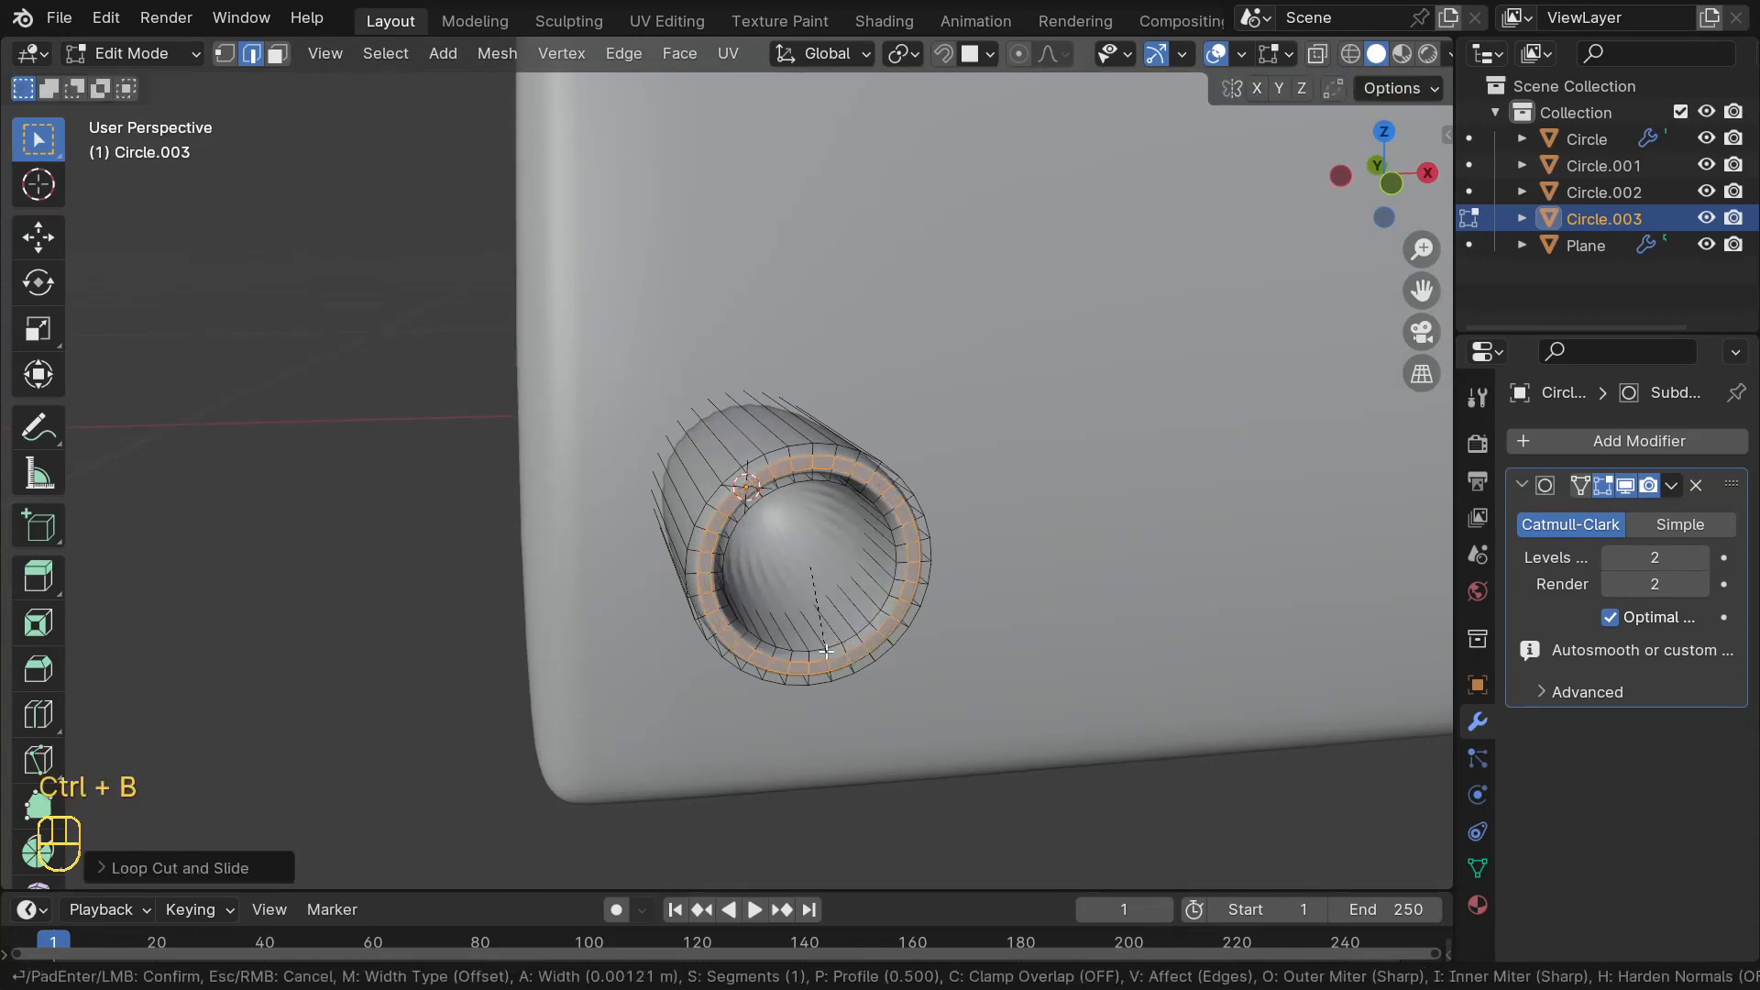
pyautogui.press('shift')
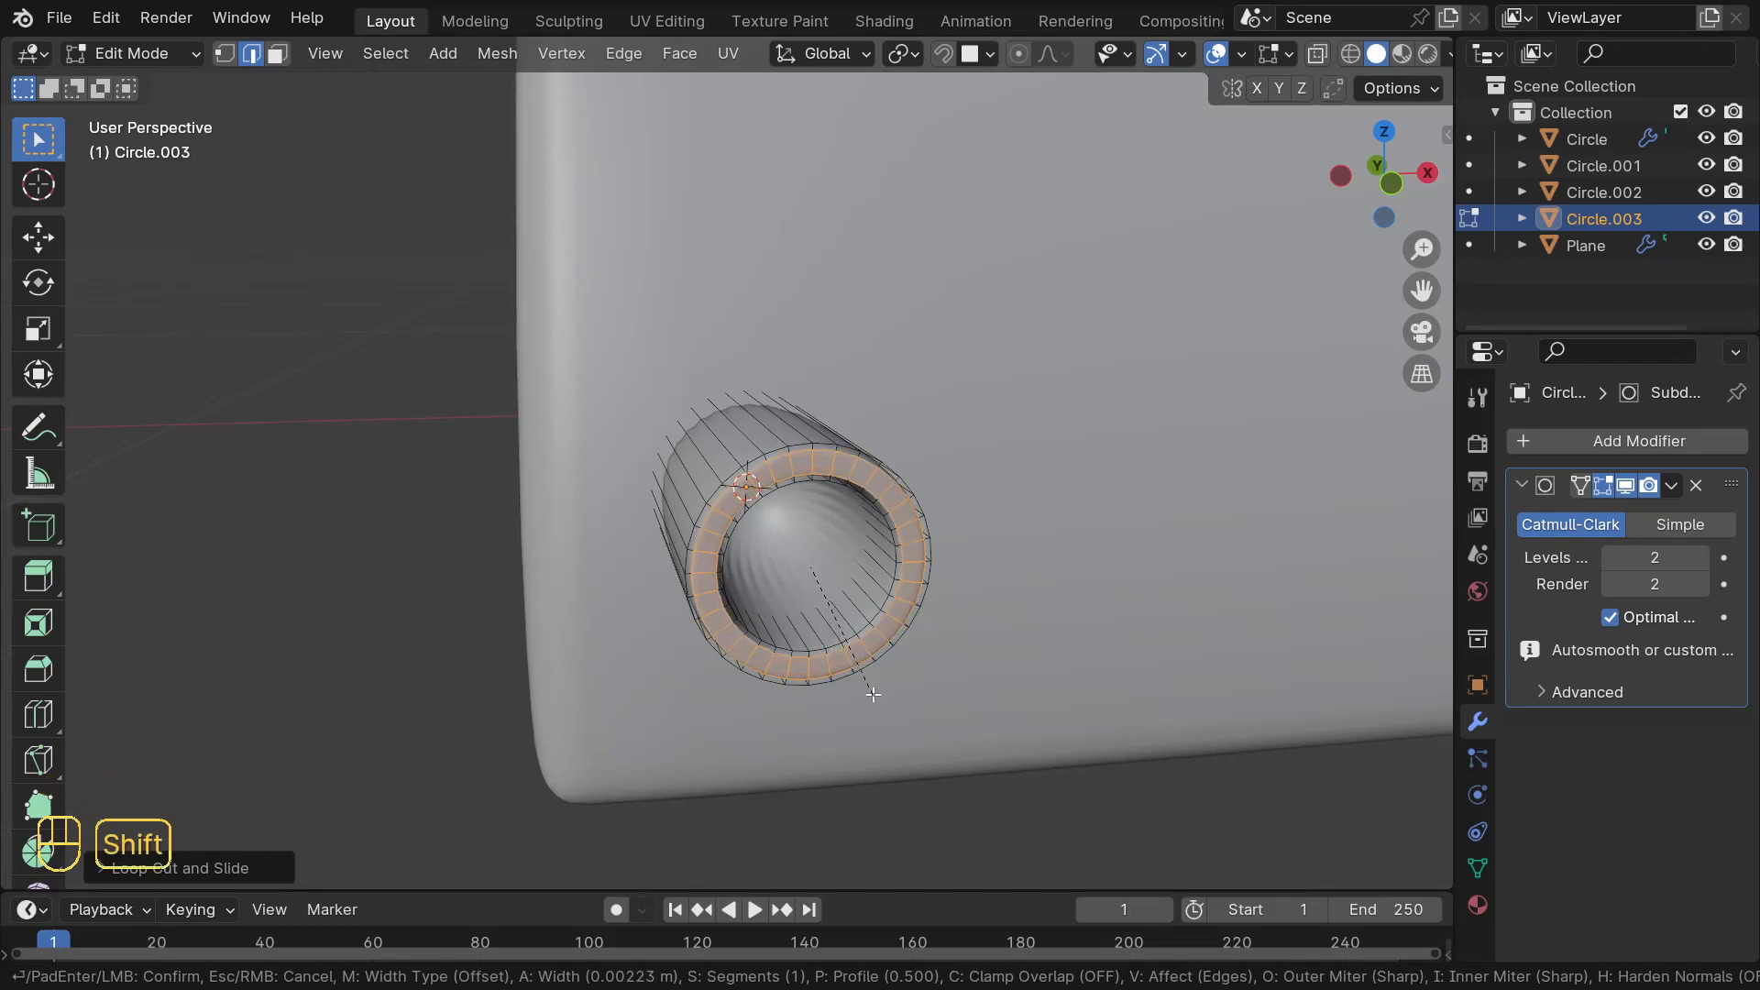
pyautogui.click(872, 694)
# - Add supporting edge loops inside the tube's hollow and around its outer wall near the end embedded in the body
pyautogui.moveTo(871, 678); pyautogui.dragTo(861, 568, button='middle')
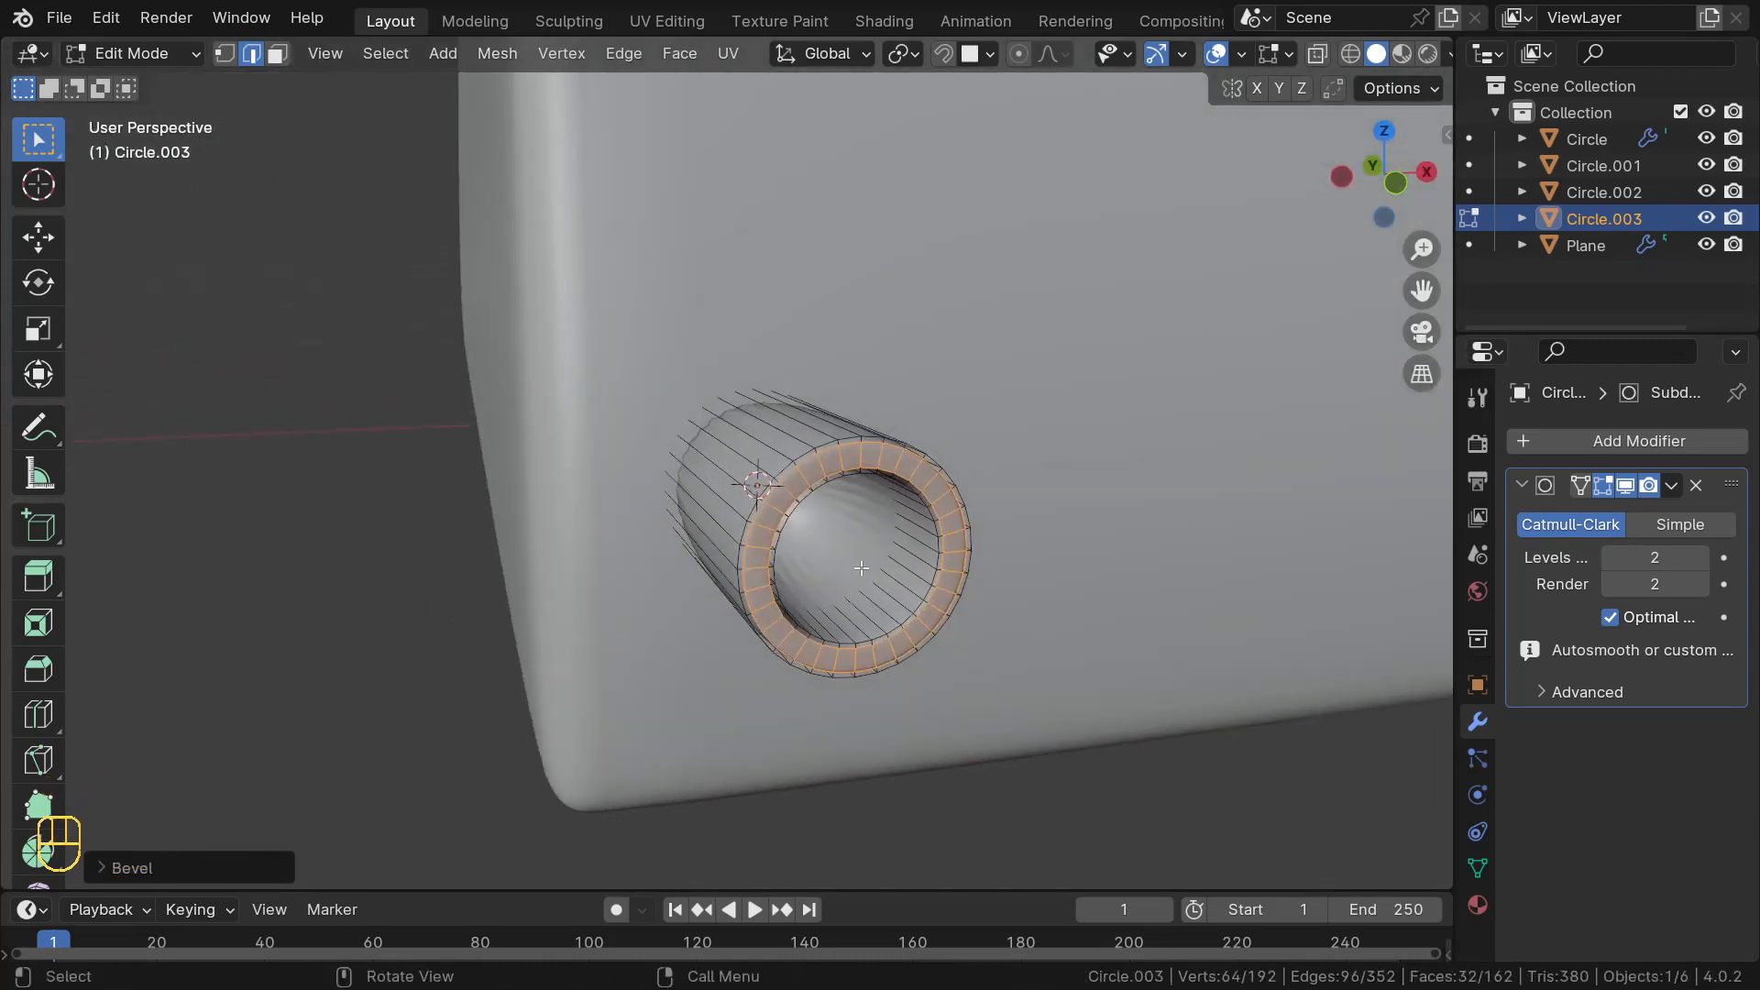
pyautogui.hotkey('ctrl', 'r')
pyautogui.click(876, 591)
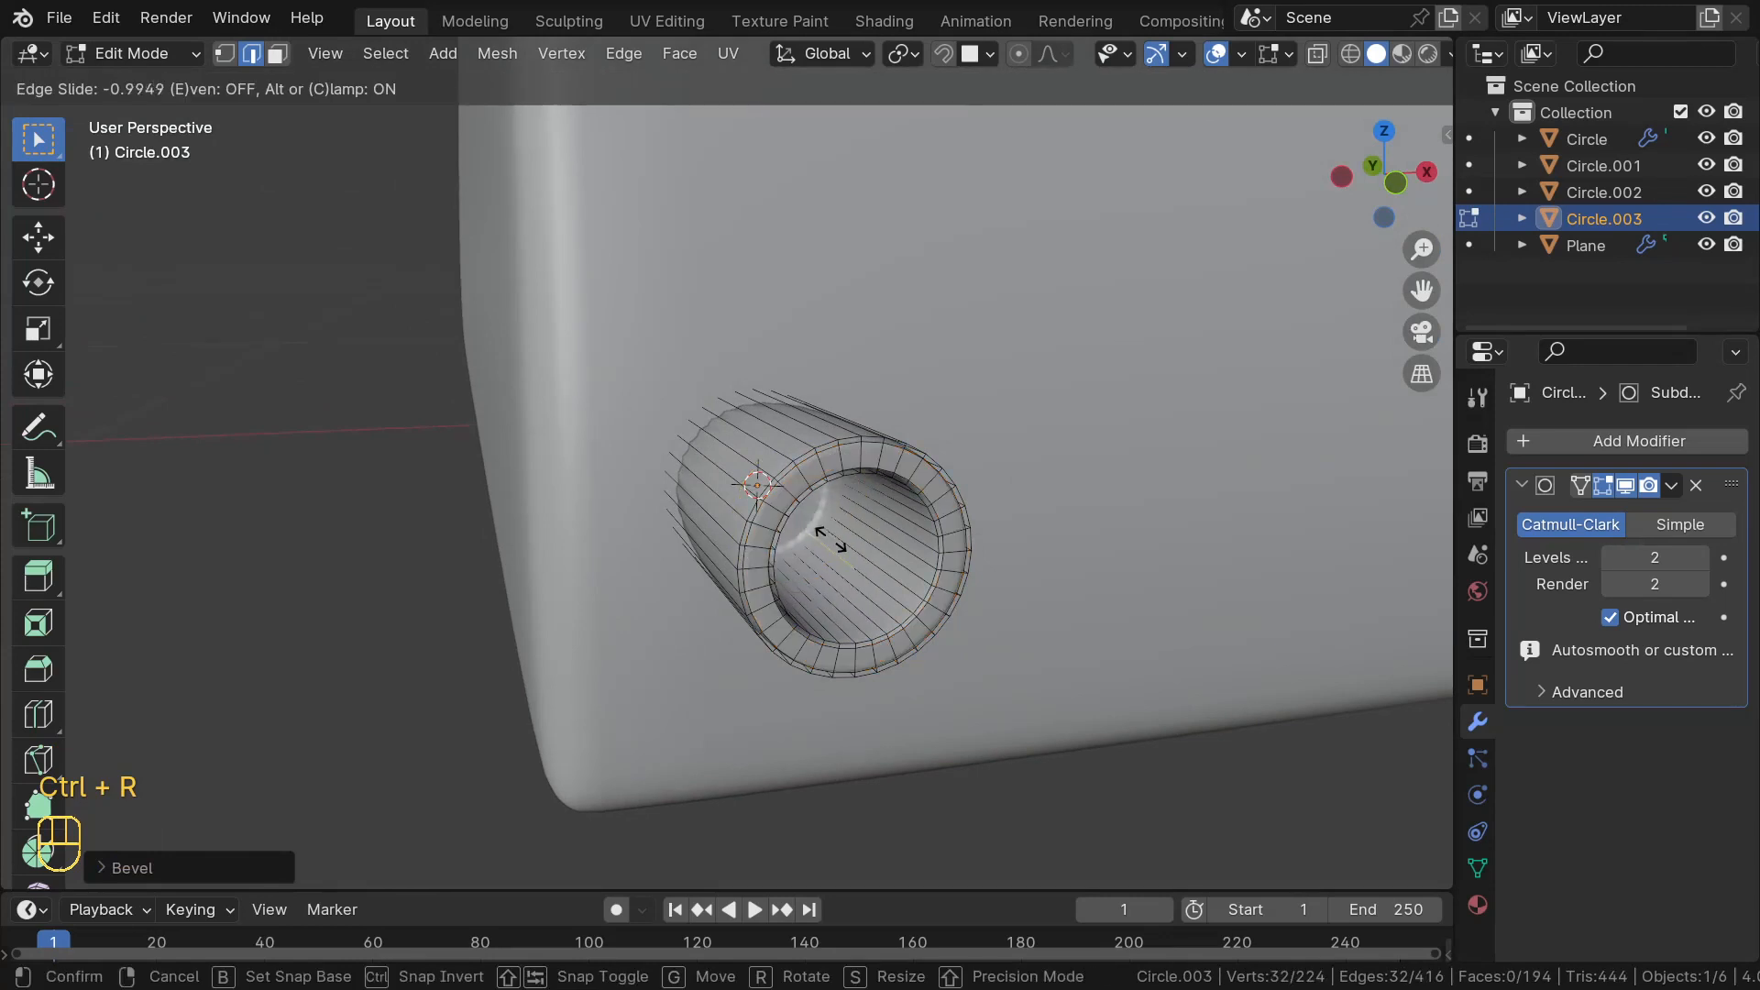
pyautogui.click(836, 661)
pyautogui.moveTo(837, 660); pyautogui.dragTo(853, 589, button='middle')
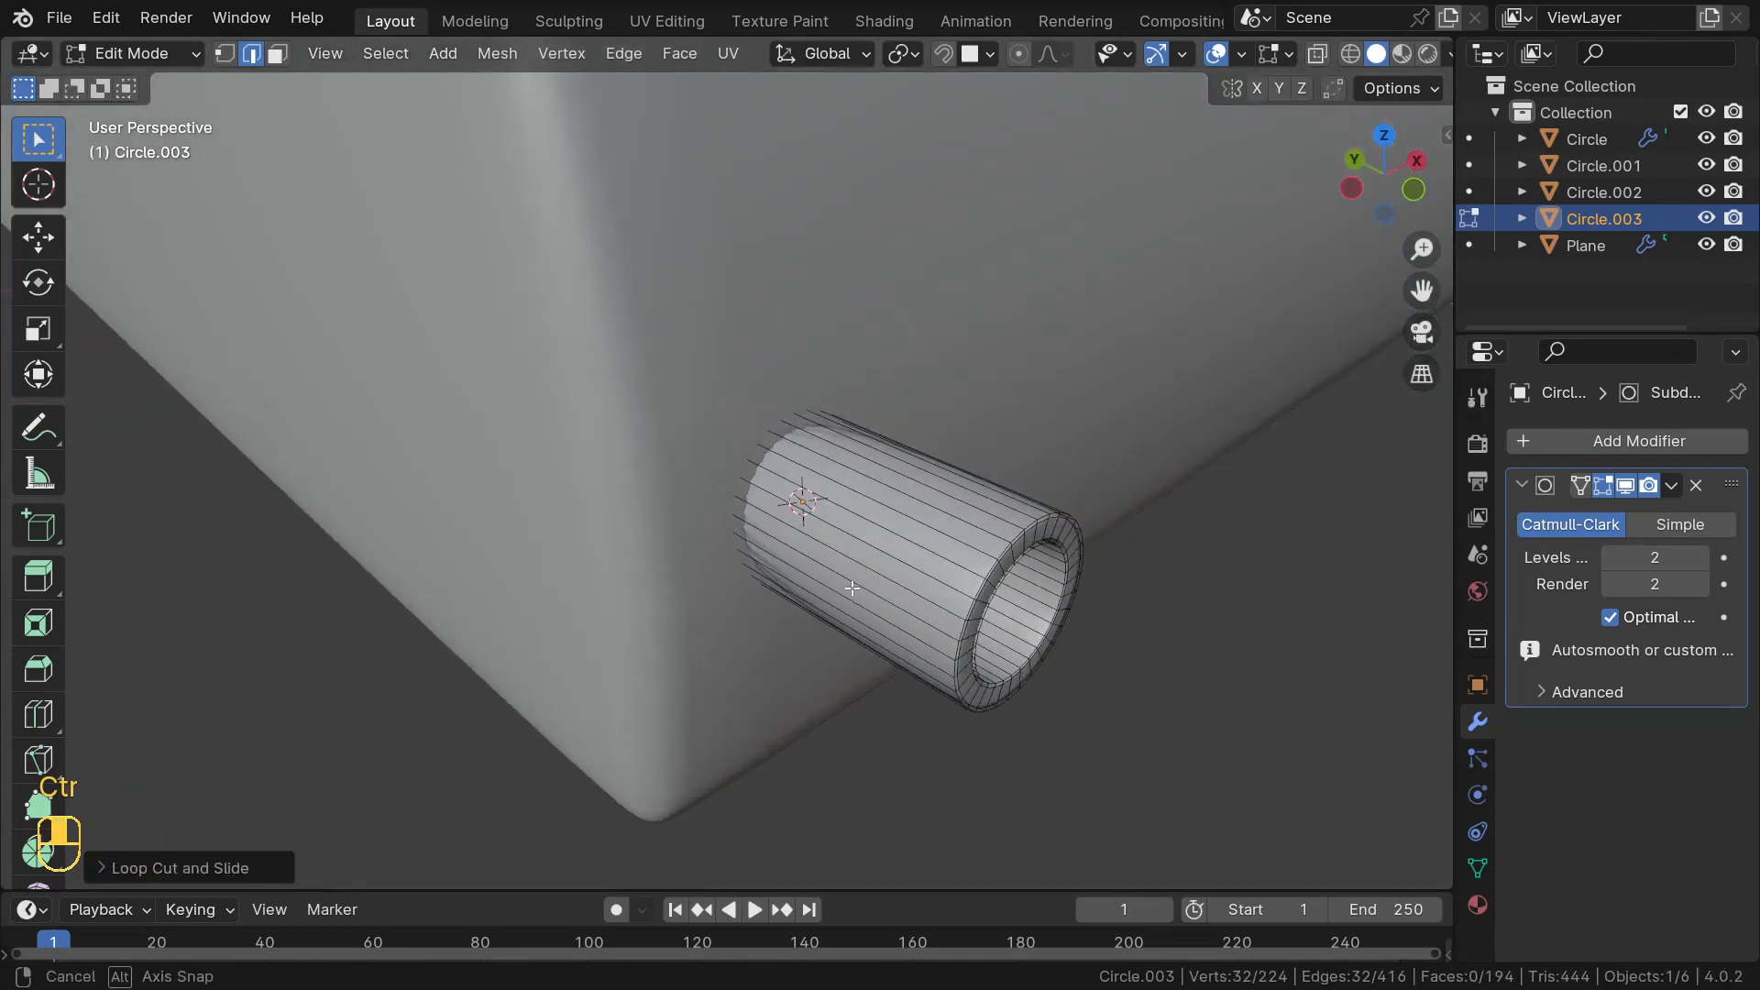
pyautogui.hotkey('ctrl', 'r')
pyautogui.click(837, 603)
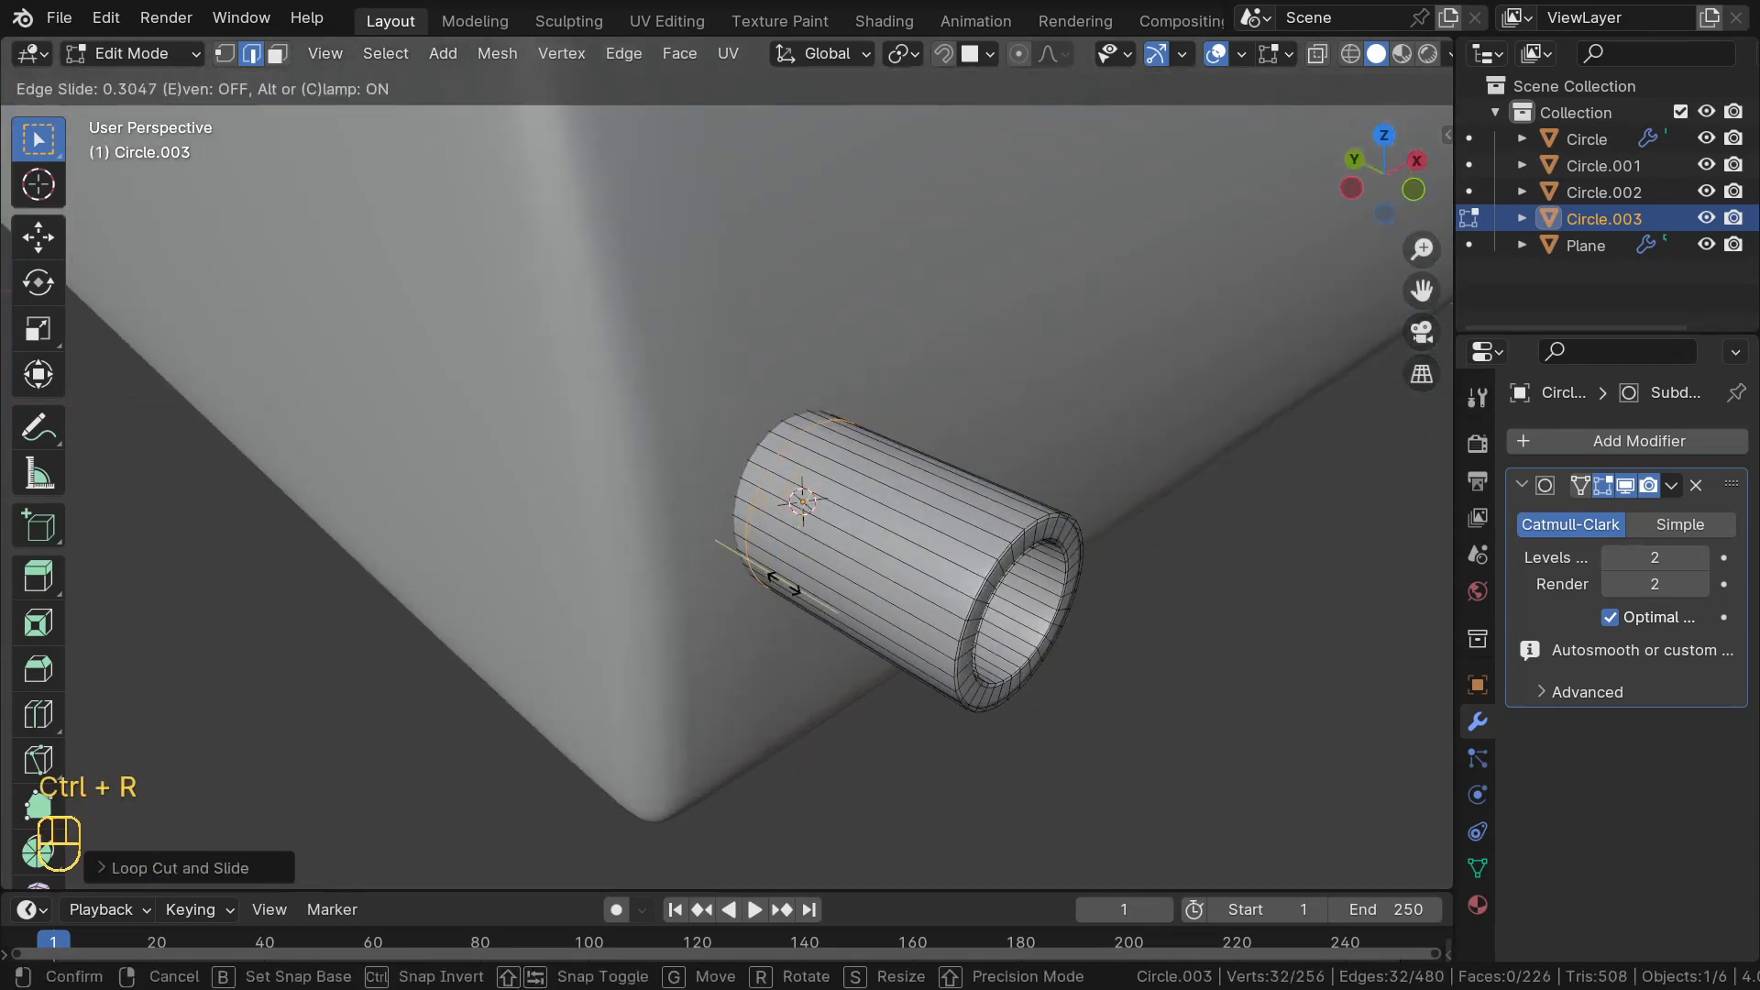
pyautogui.click(748, 566)
# - Return to Object Mode and apply smooth shading to the tube again
pyautogui.moveTo(747, 566); pyautogui.dragTo(717, 416, button='middle')
pyautogui.press('Tab')
pyautogui.rightClick(881, 509)
pyautogui.click(882, 509)
# - Duplicate the tube in the top orthographic view and place the copy just outside the handset's left cup
pyautogui.scroll(-6, 826, 486)
pyautogui.scroll(-6, 717, 416)
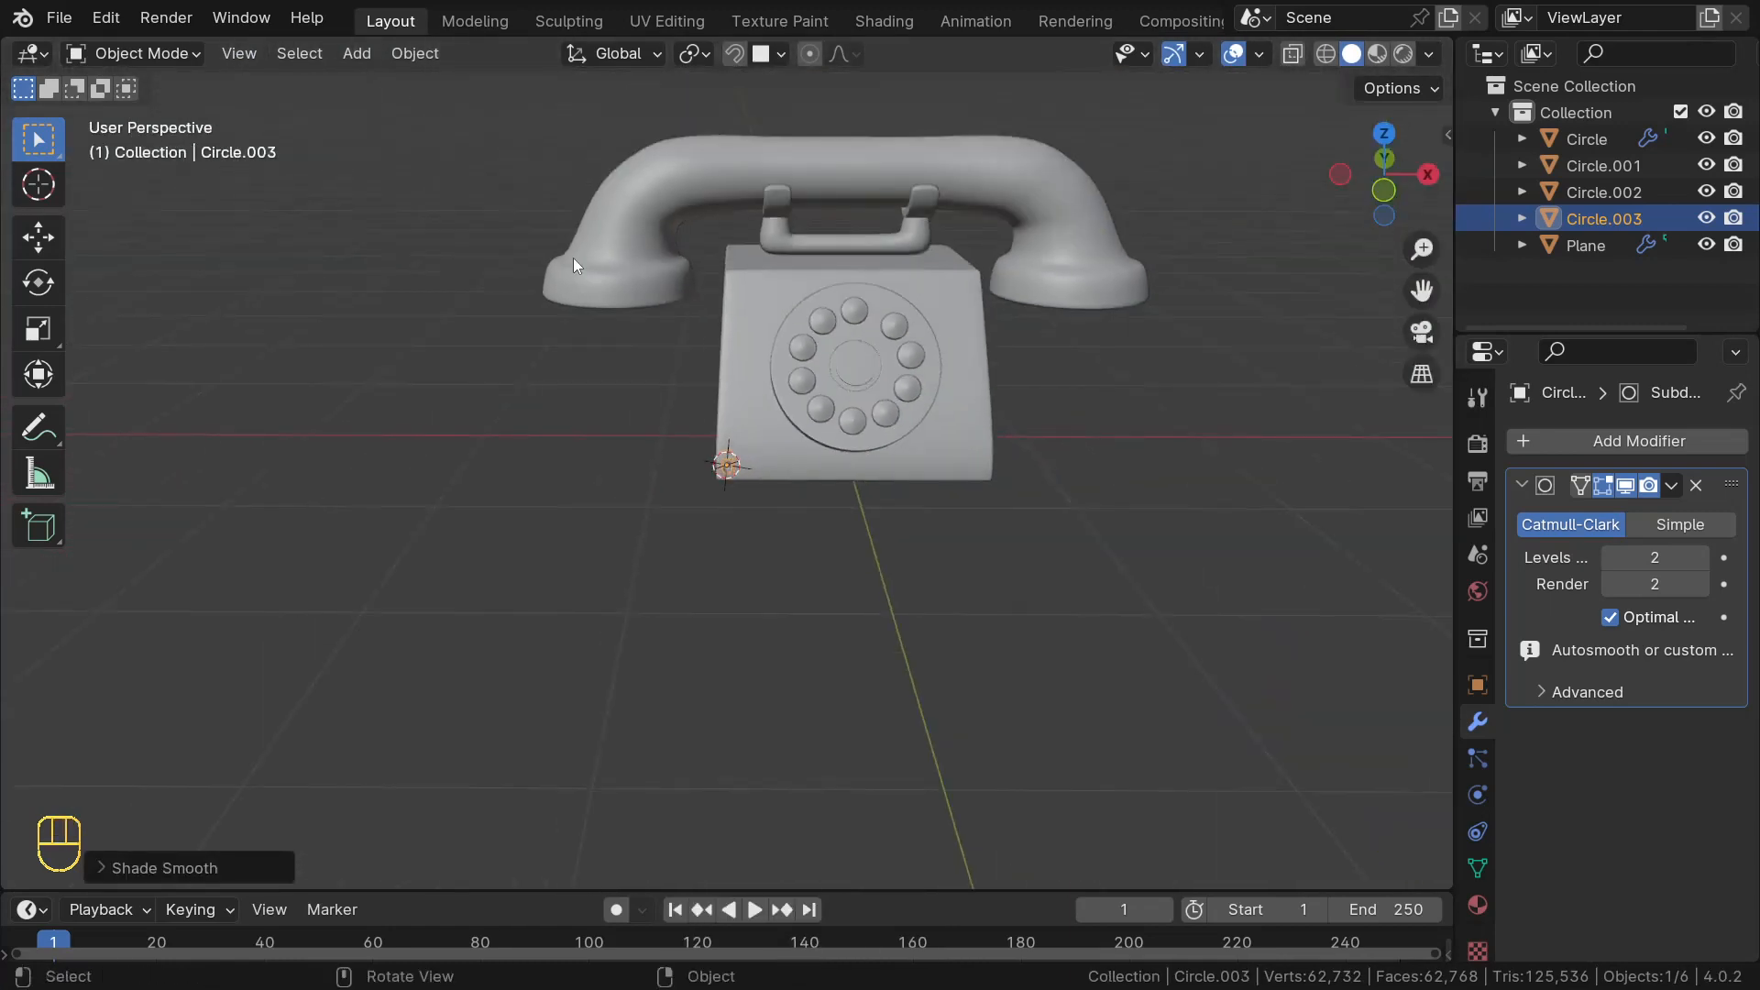
pyautogui.moveTo(557, 275); pyautogui.dragTo(761, 382, button='middle')
pyautogui.scroll(6, 734, 532)
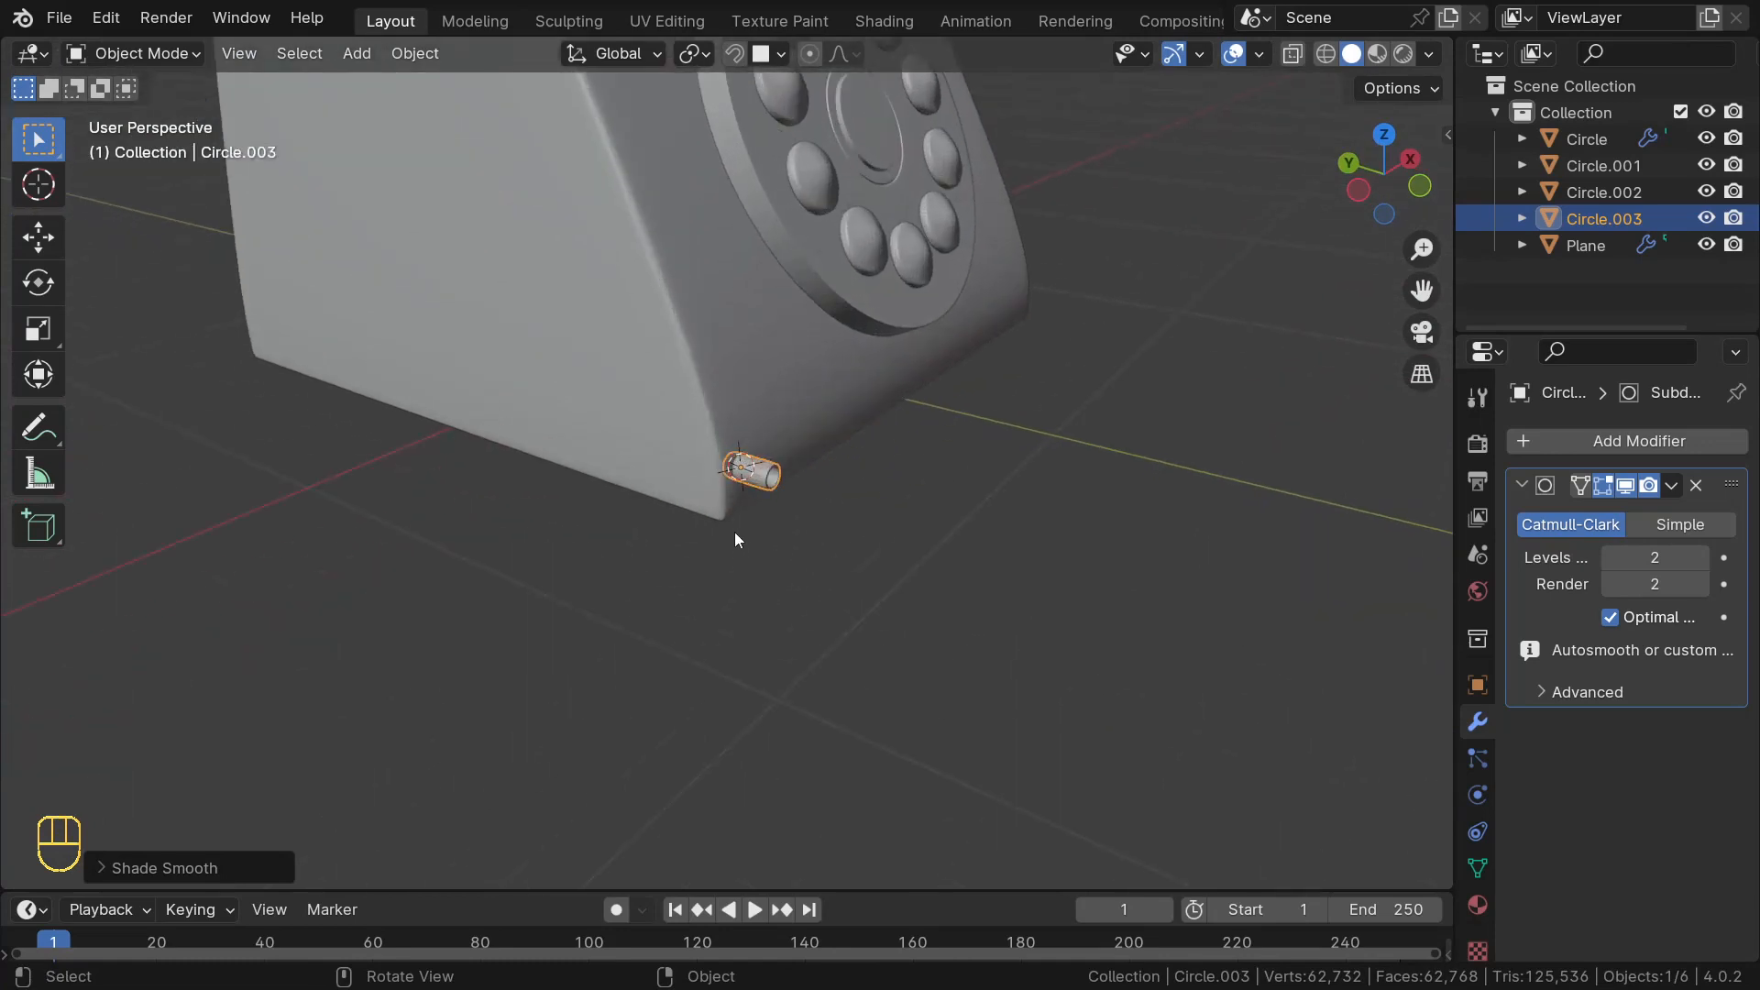
pyautogui.moveTo(734, 531); pyautogui.dragTo(768, 515, button='middle')
pyautogui.press('KP_7')
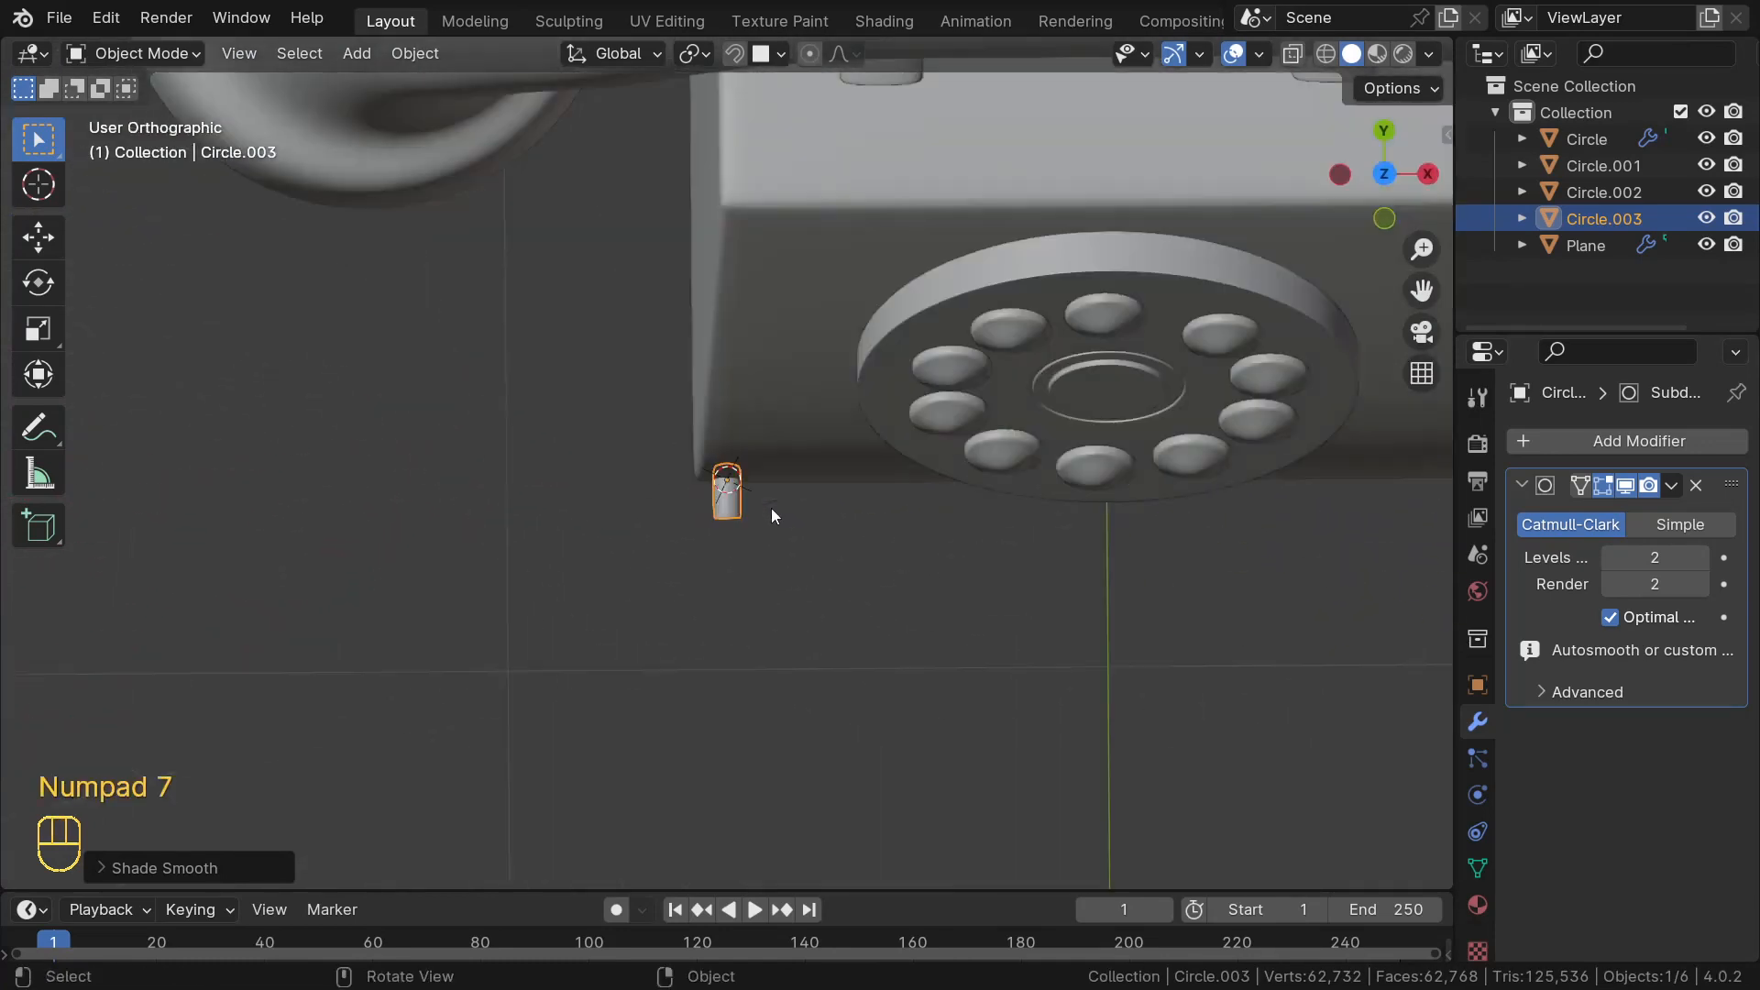
pyautogui.scroll(-4, 772, 508)
pyautogui.press('shift')
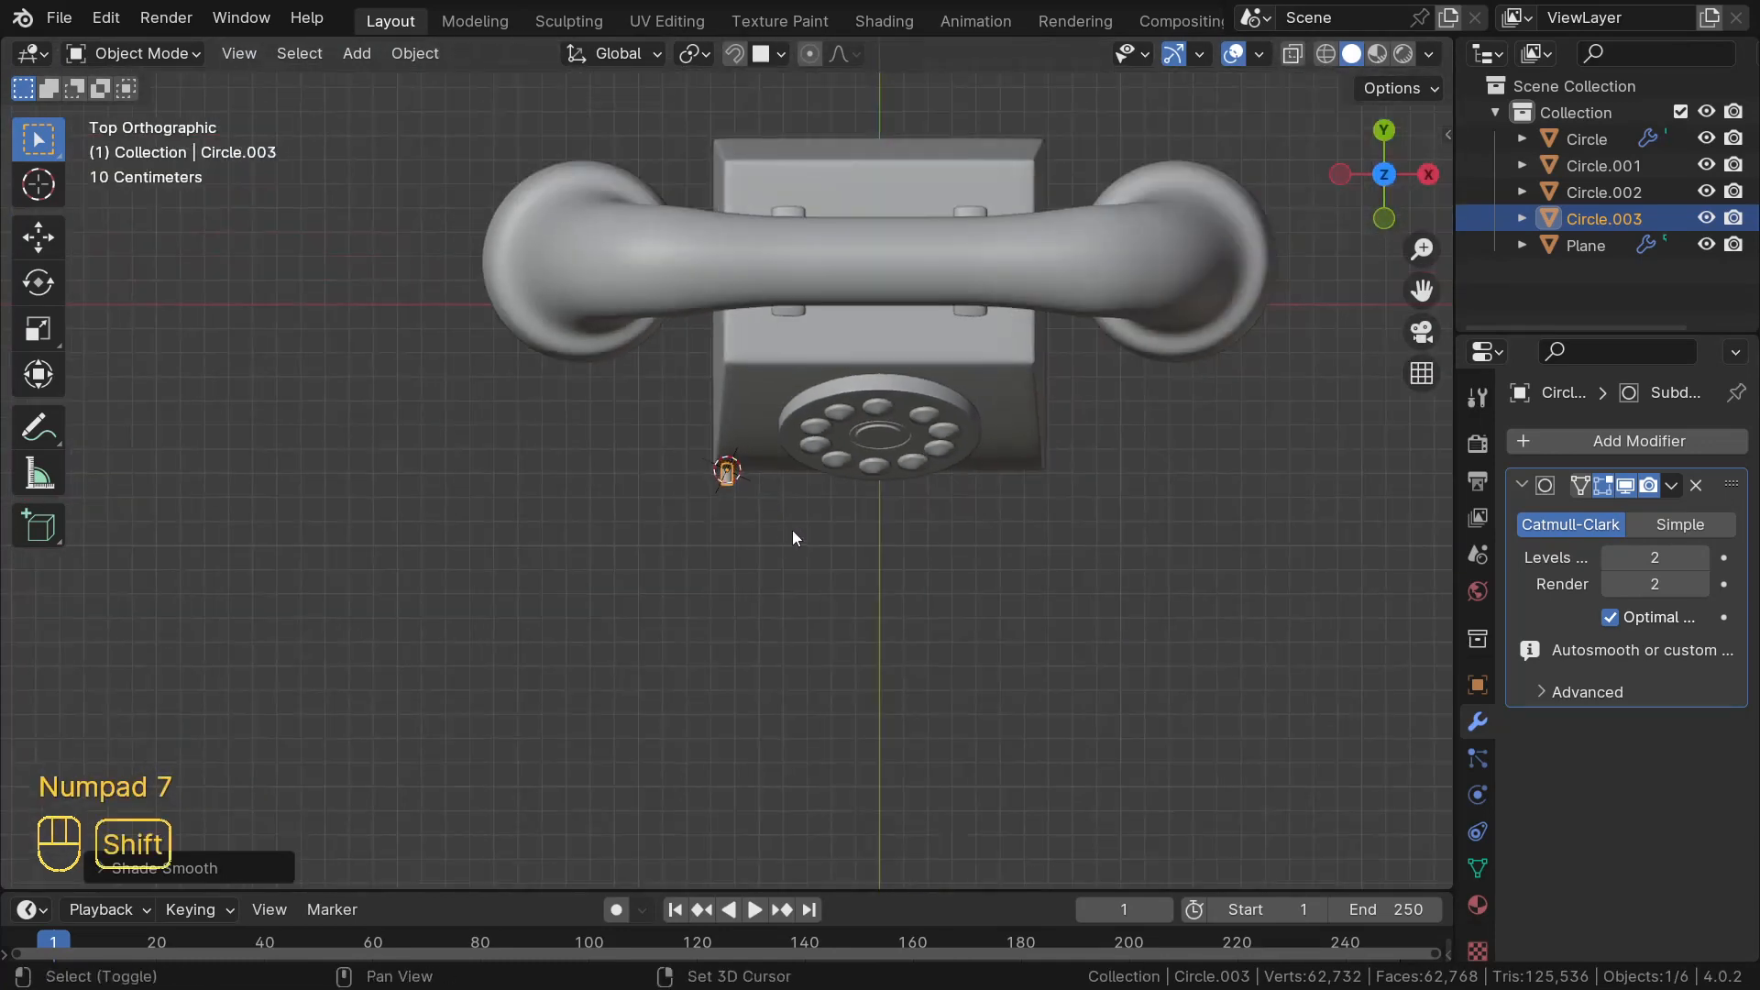
pyautogui.hotkey('shift', 'd')
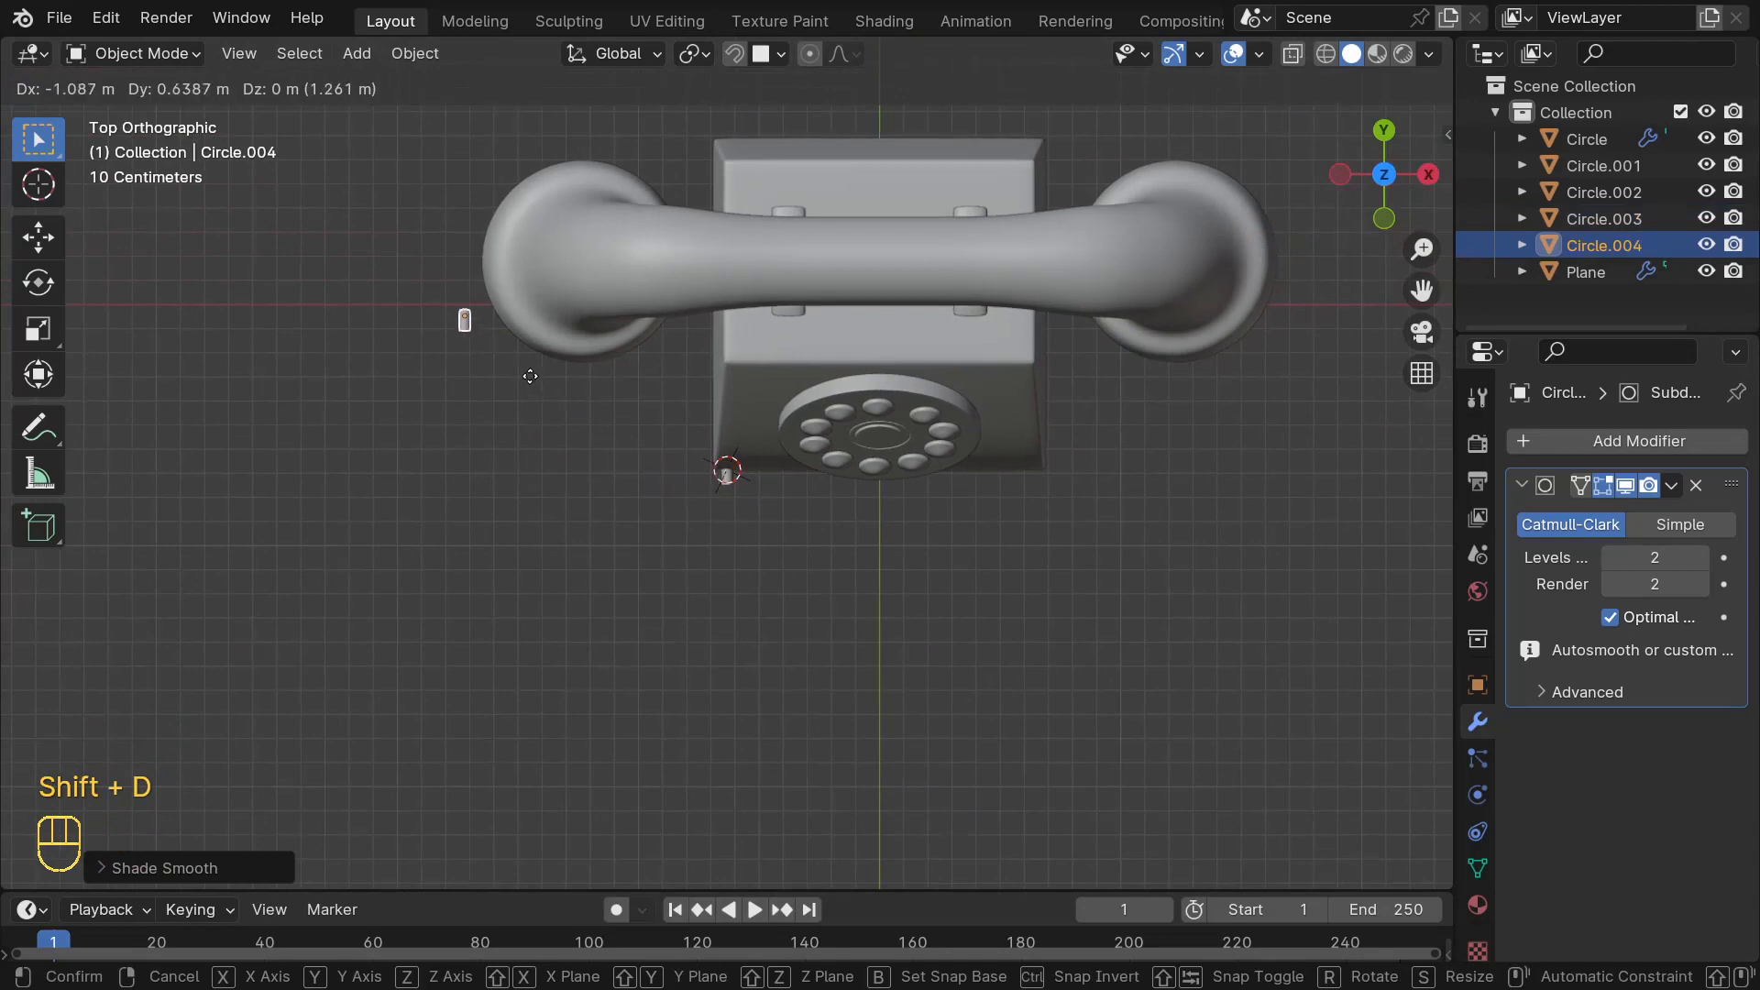
pyautogui.click(533, 328)
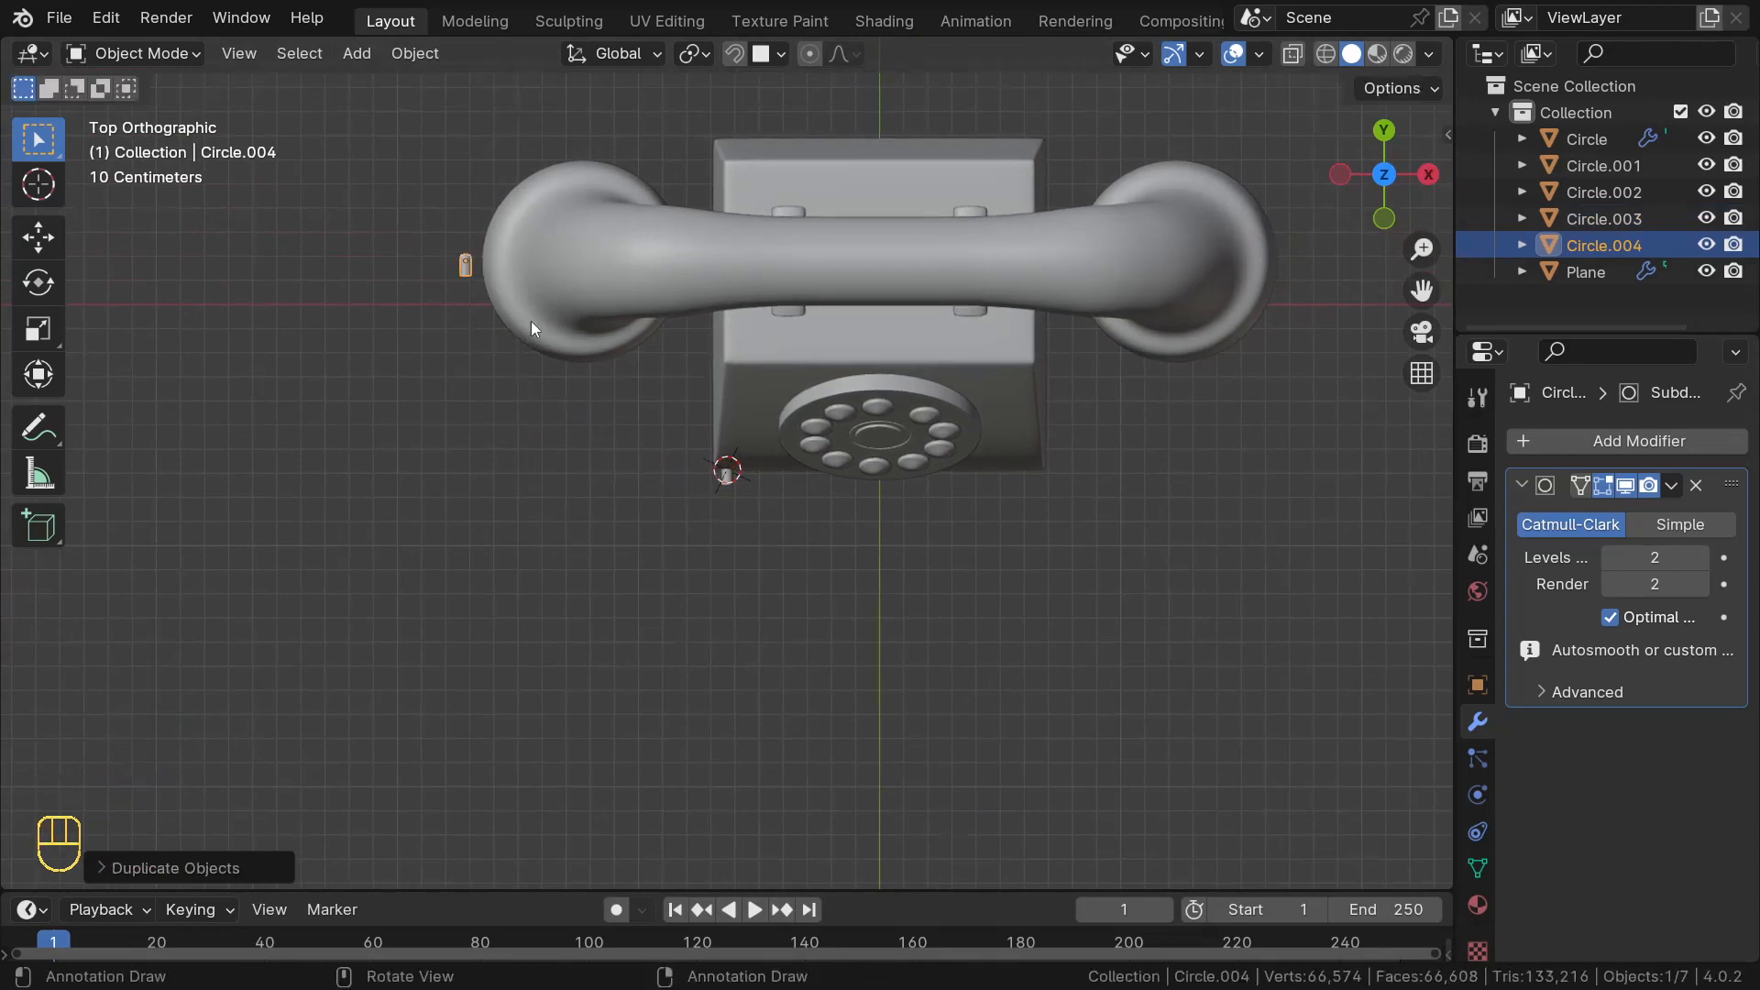
# - Raise the duplicate tube along the global Z axis by about 0.75 m to the height of the handset's cup
pyautogui.press('KP_1')
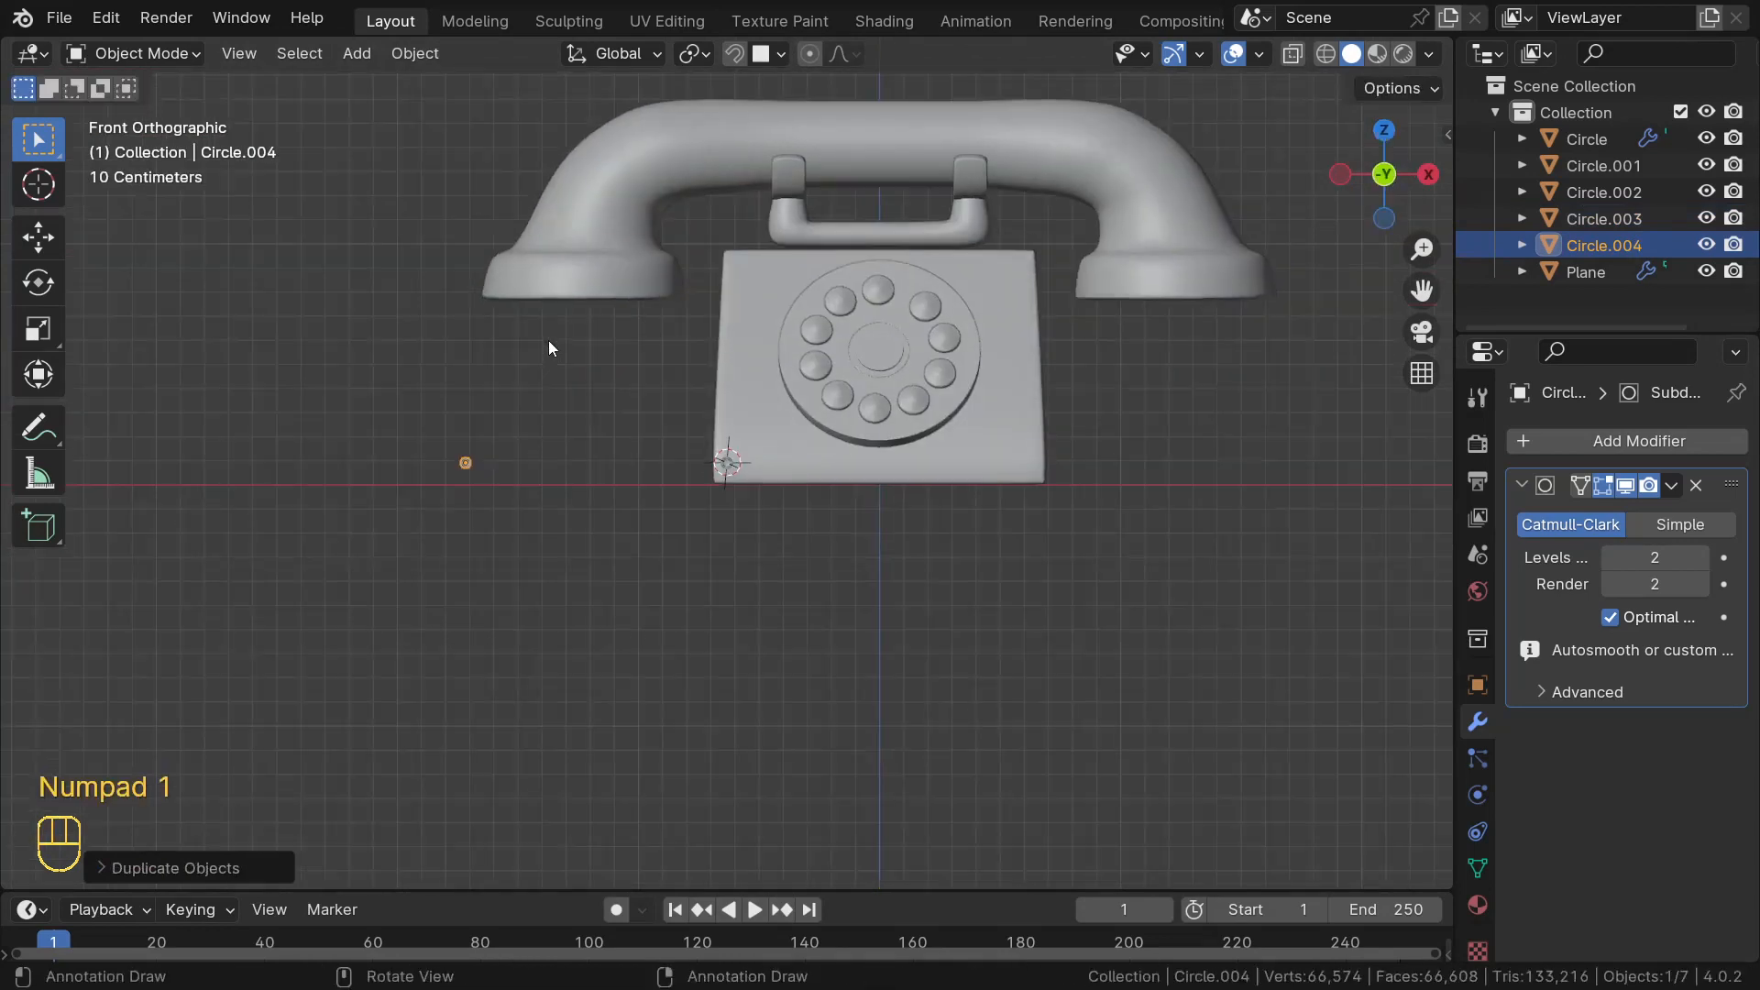
pyautogui.press('g')
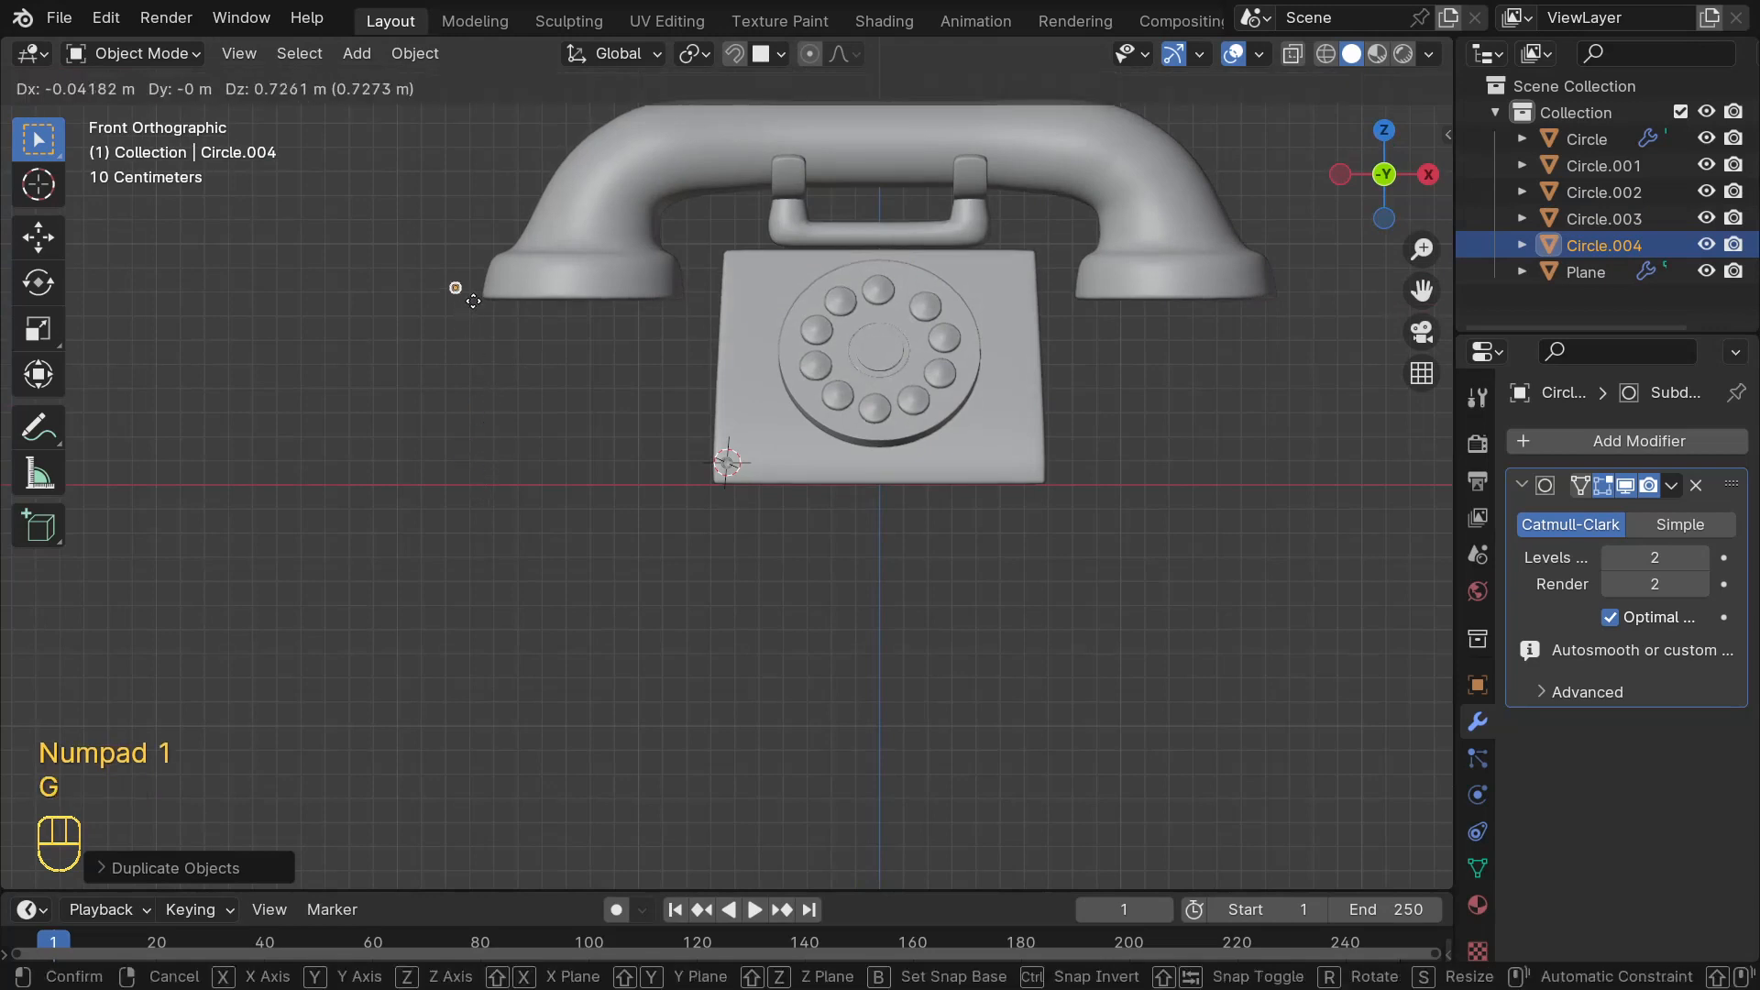
pyautogui.press('z')
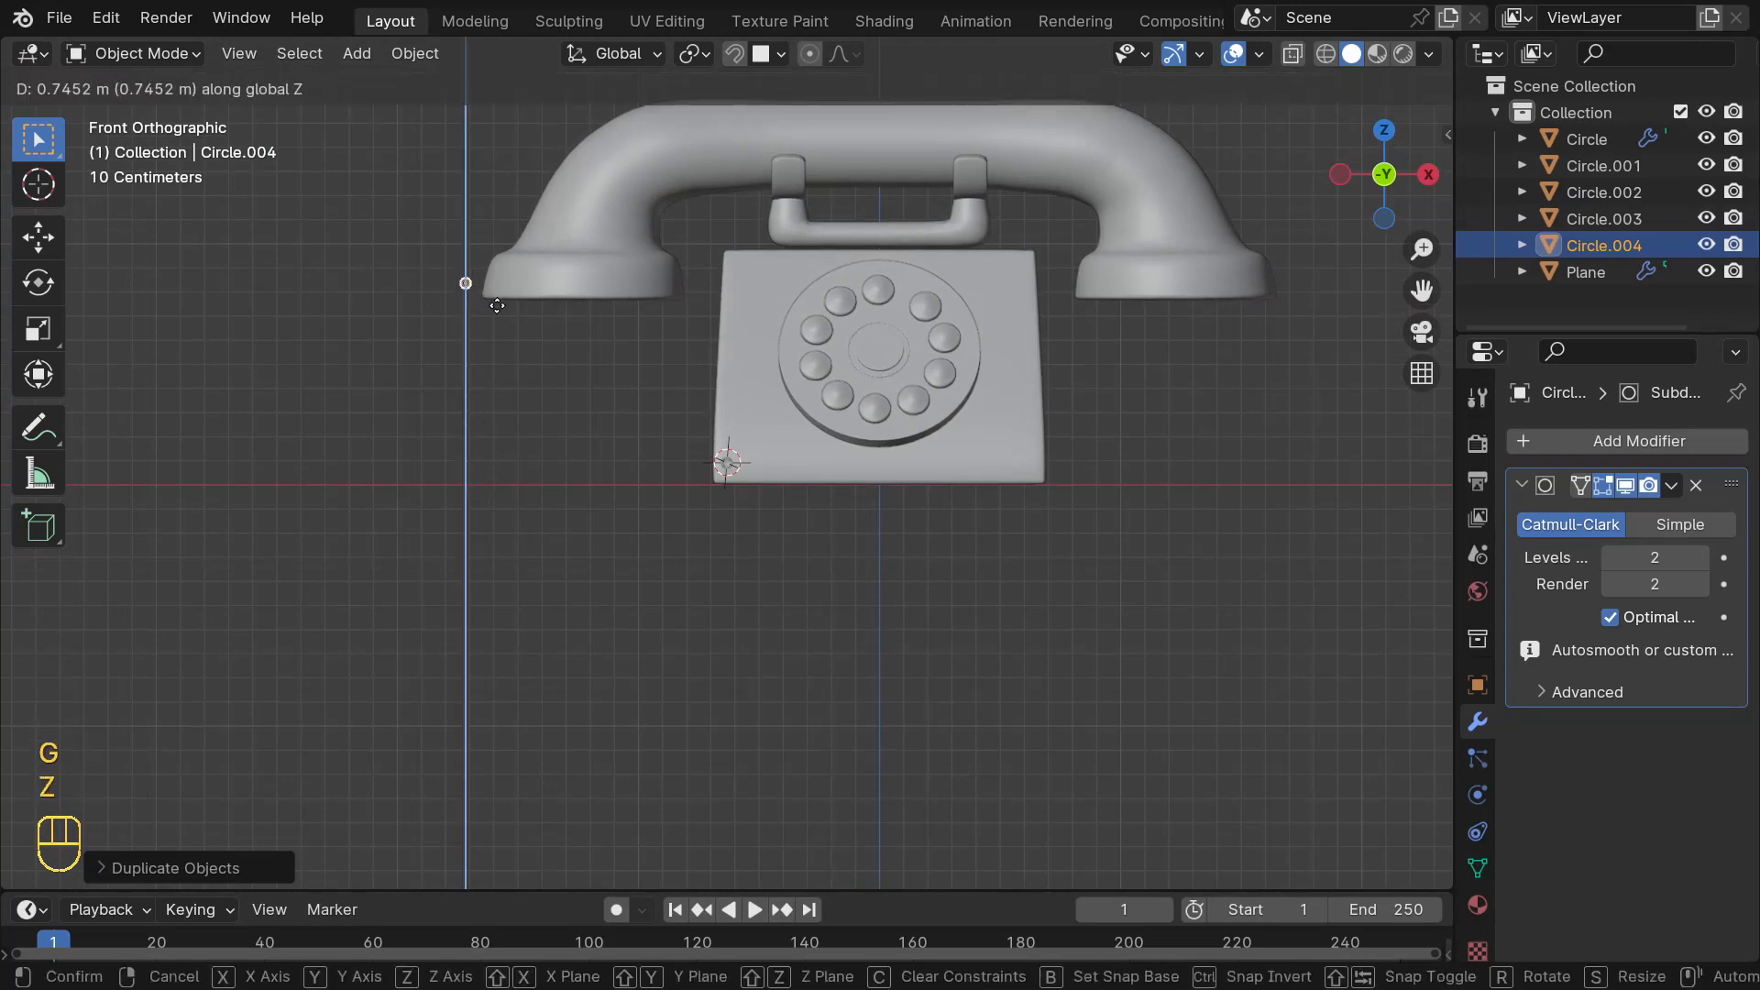
pyautogui.click(506, 309)
# - Rotate the duplicate tube 90 degrees about the global Z axis
pyautogui.moveTo(506, 309); pyautogui.dragTo(526, 425, button='middle')
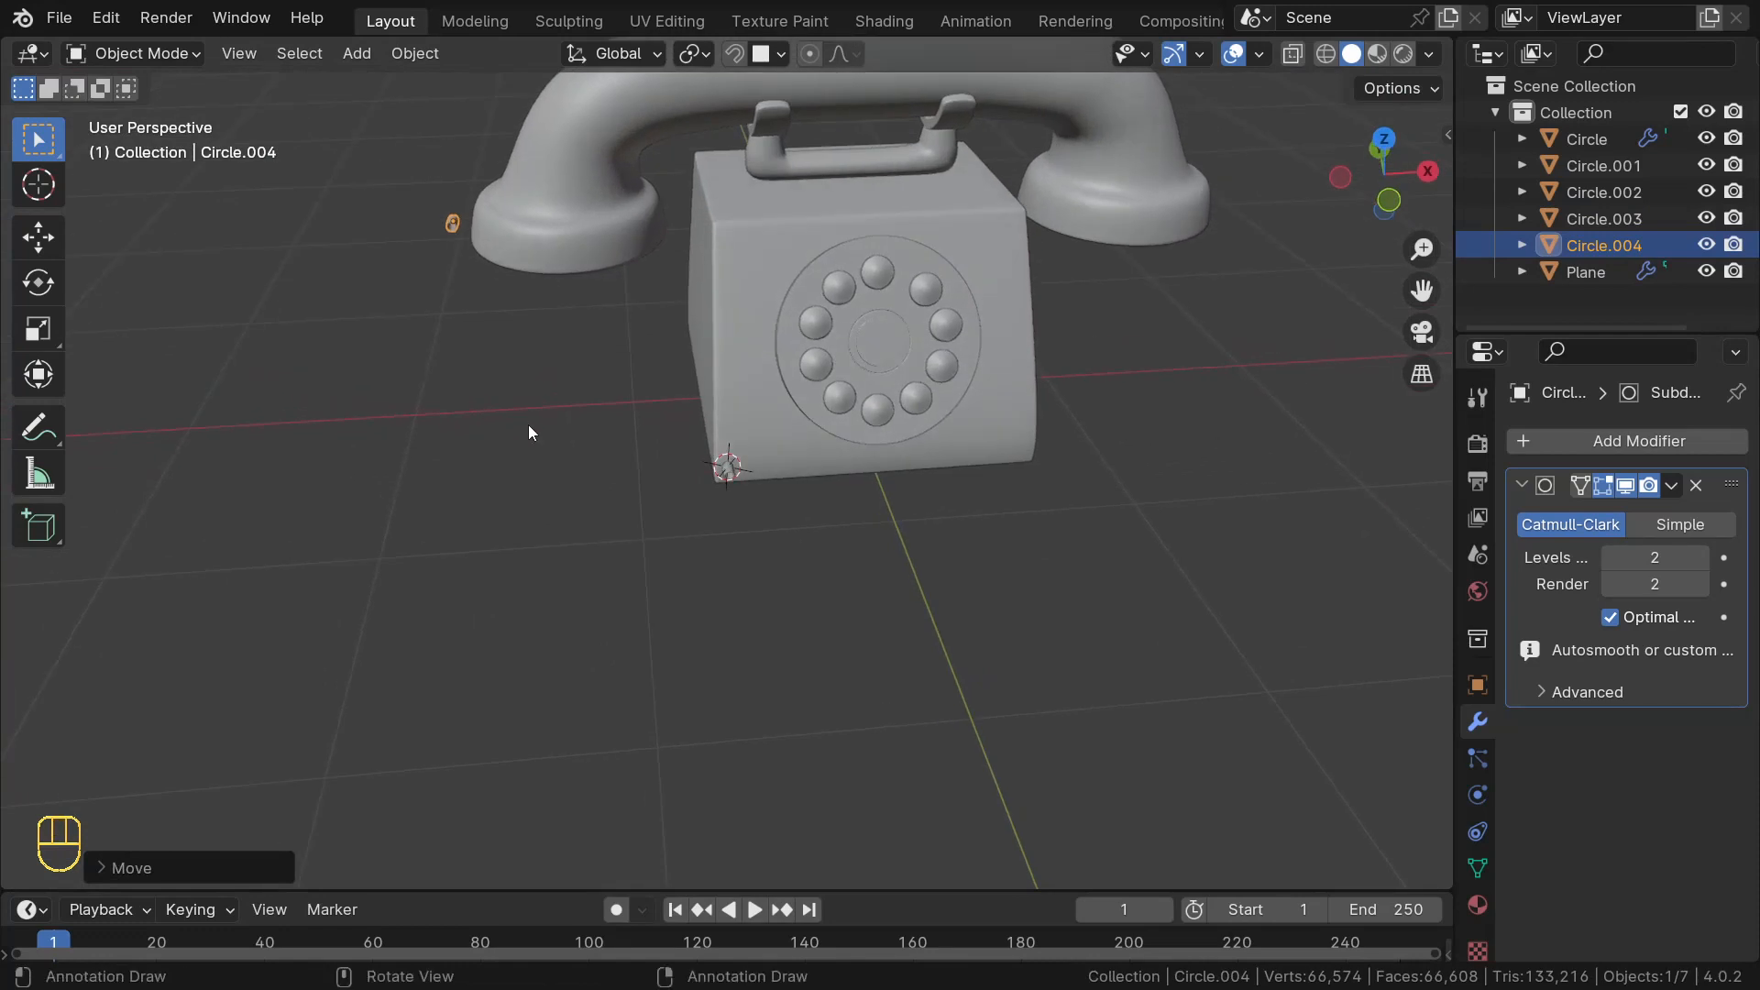
pyautogui.press('KP_7')
pyautogui.scroll(-2, 508, 245)
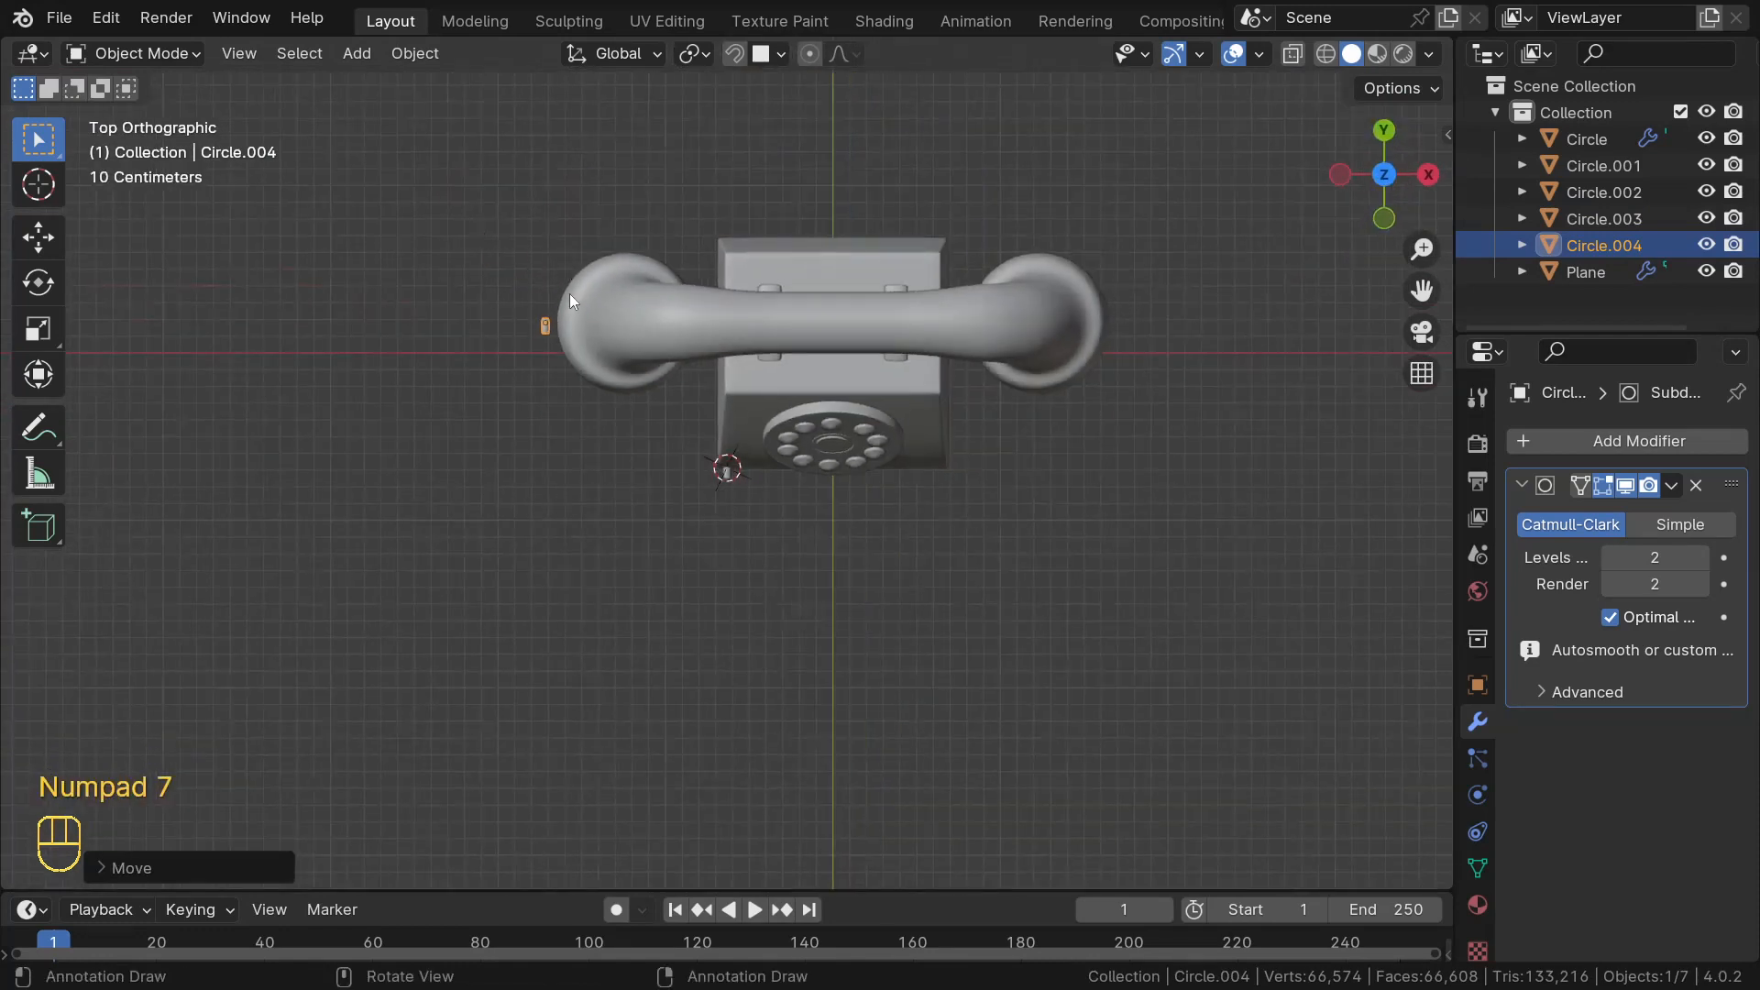
pyautogui.write('r')
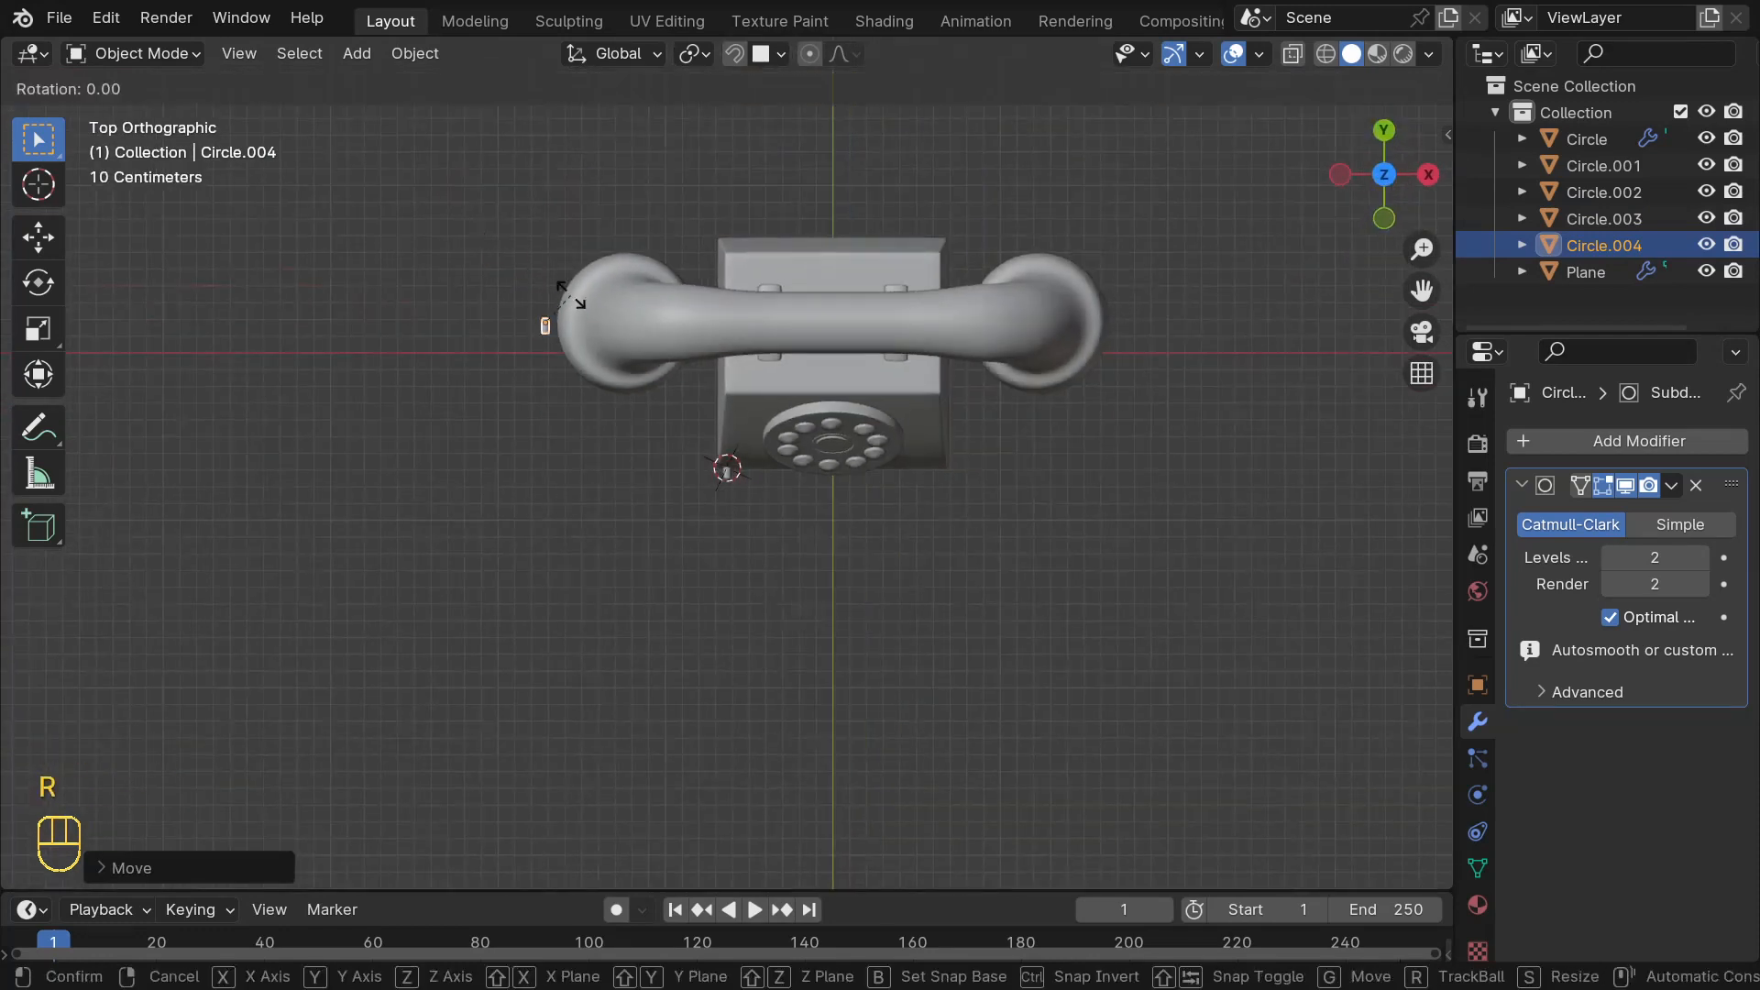
pyautogui.write('z90')
pyautogui.click(571, 295)
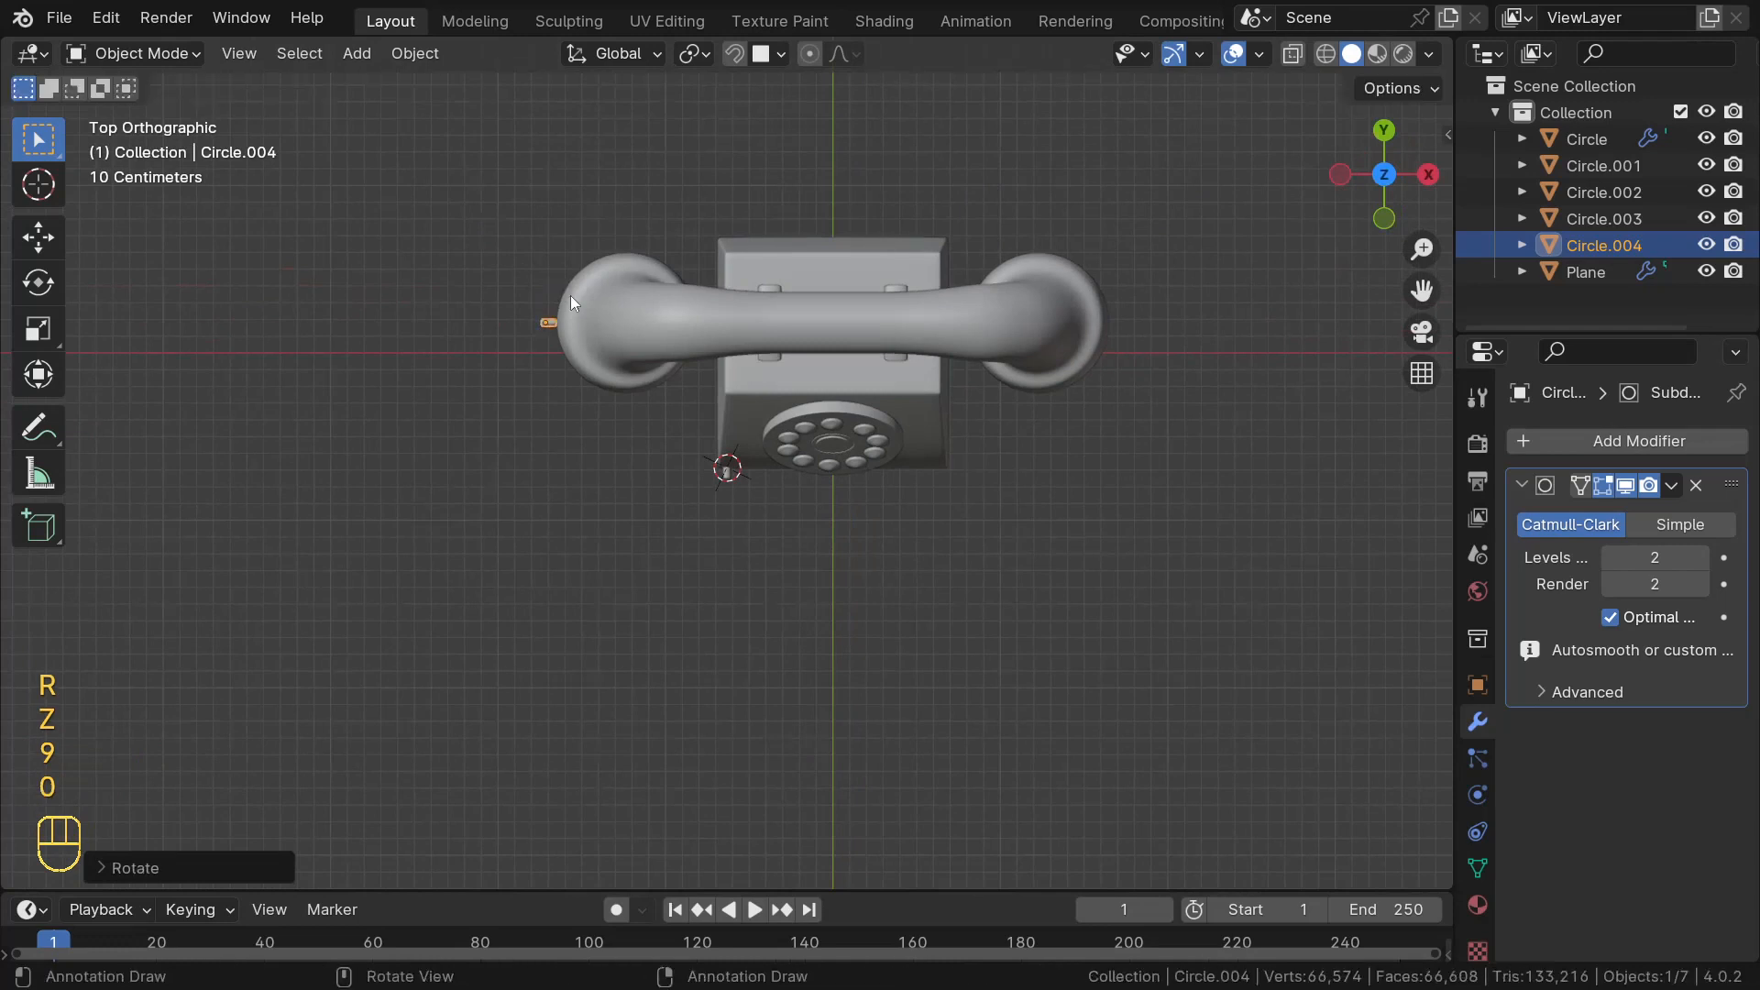
# - Rotate the duplicate tube 180 degrees about the global Z axis so its rounded end faces the handset's cup
pyautogui.press('KP_Decimal')
pyautogui.moveTo(556, 323); pyautogui.dragTo(567, 289, button='middle')
pyautogui.press('KP_7')
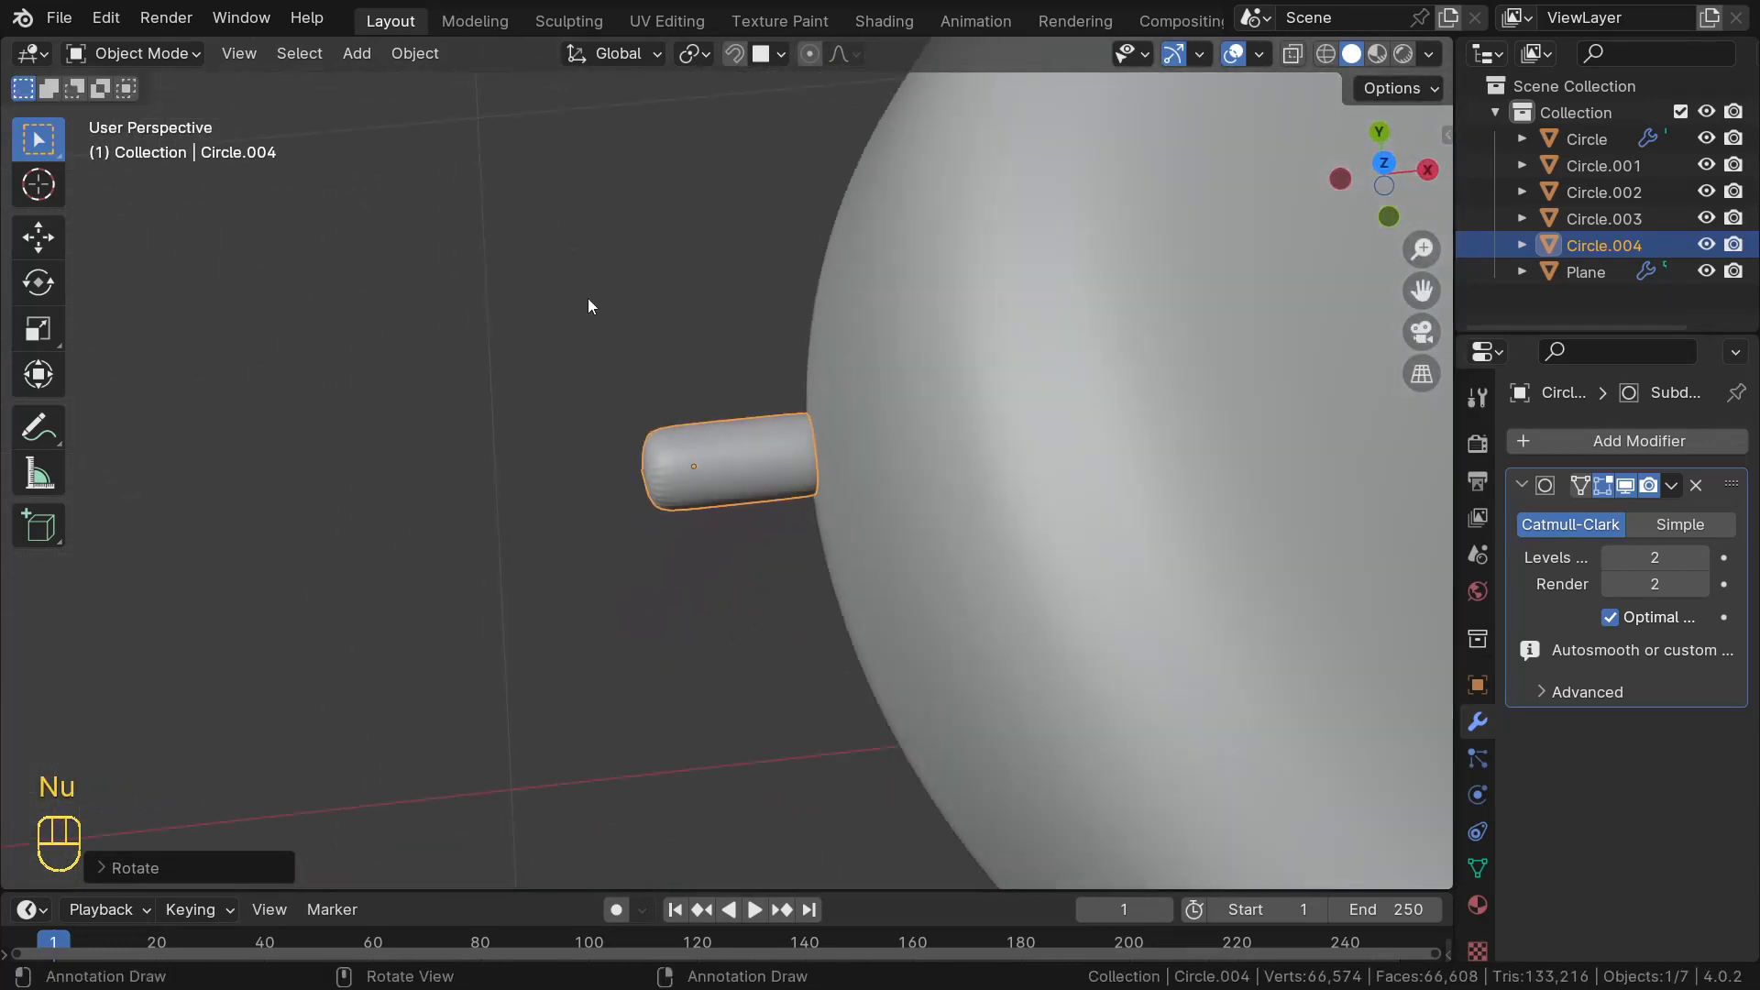
pyautogui.scroll(-2, 767, 443)
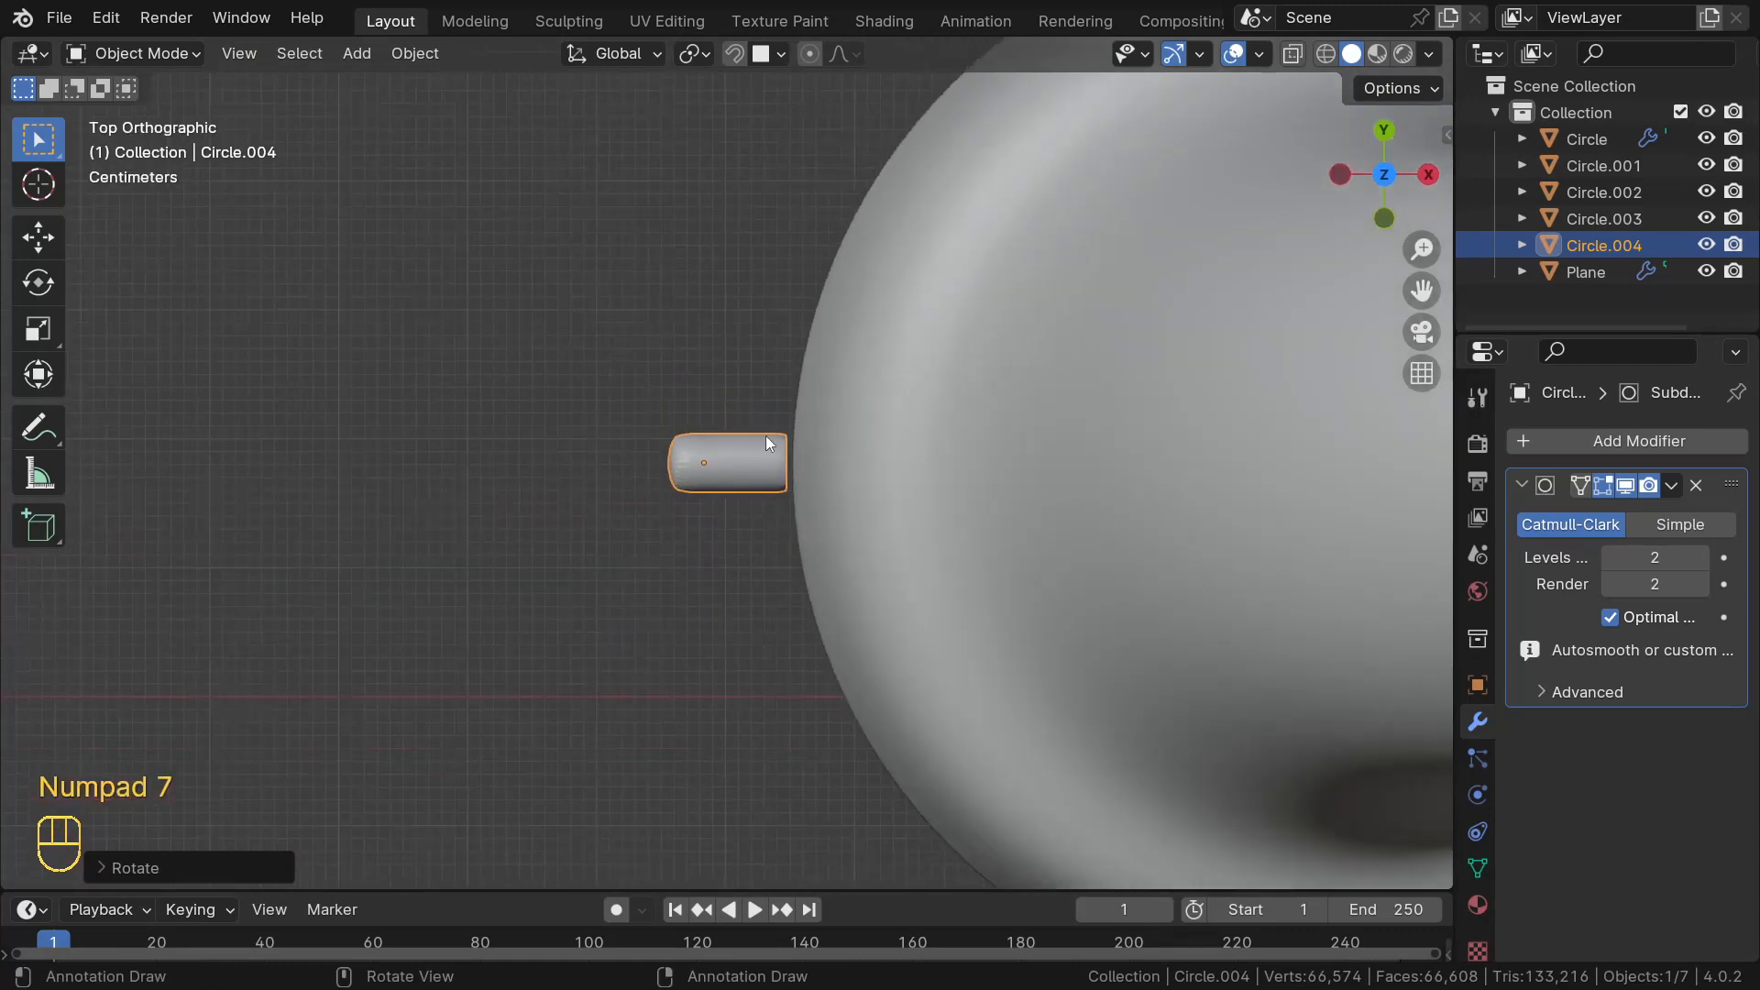
pyautogui.press('r')
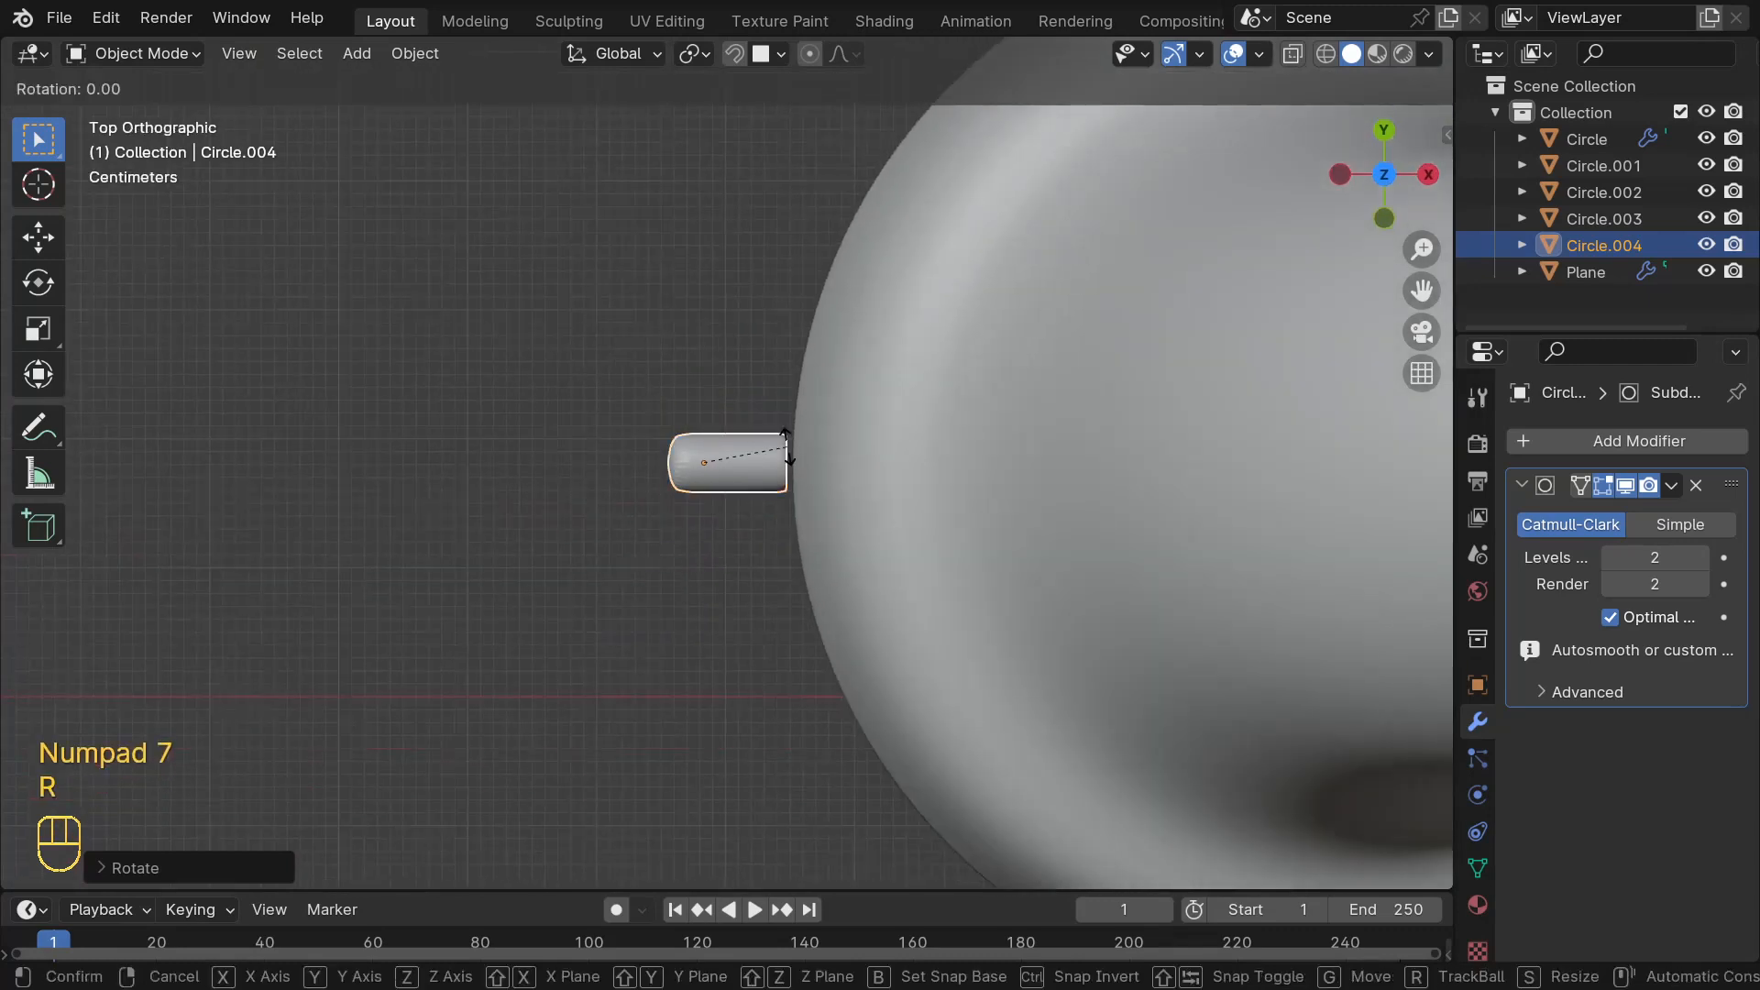
pyautogui.press('z')
pyautogui.press('1')
pyautogui.press('8')
pyautogui.press('0')
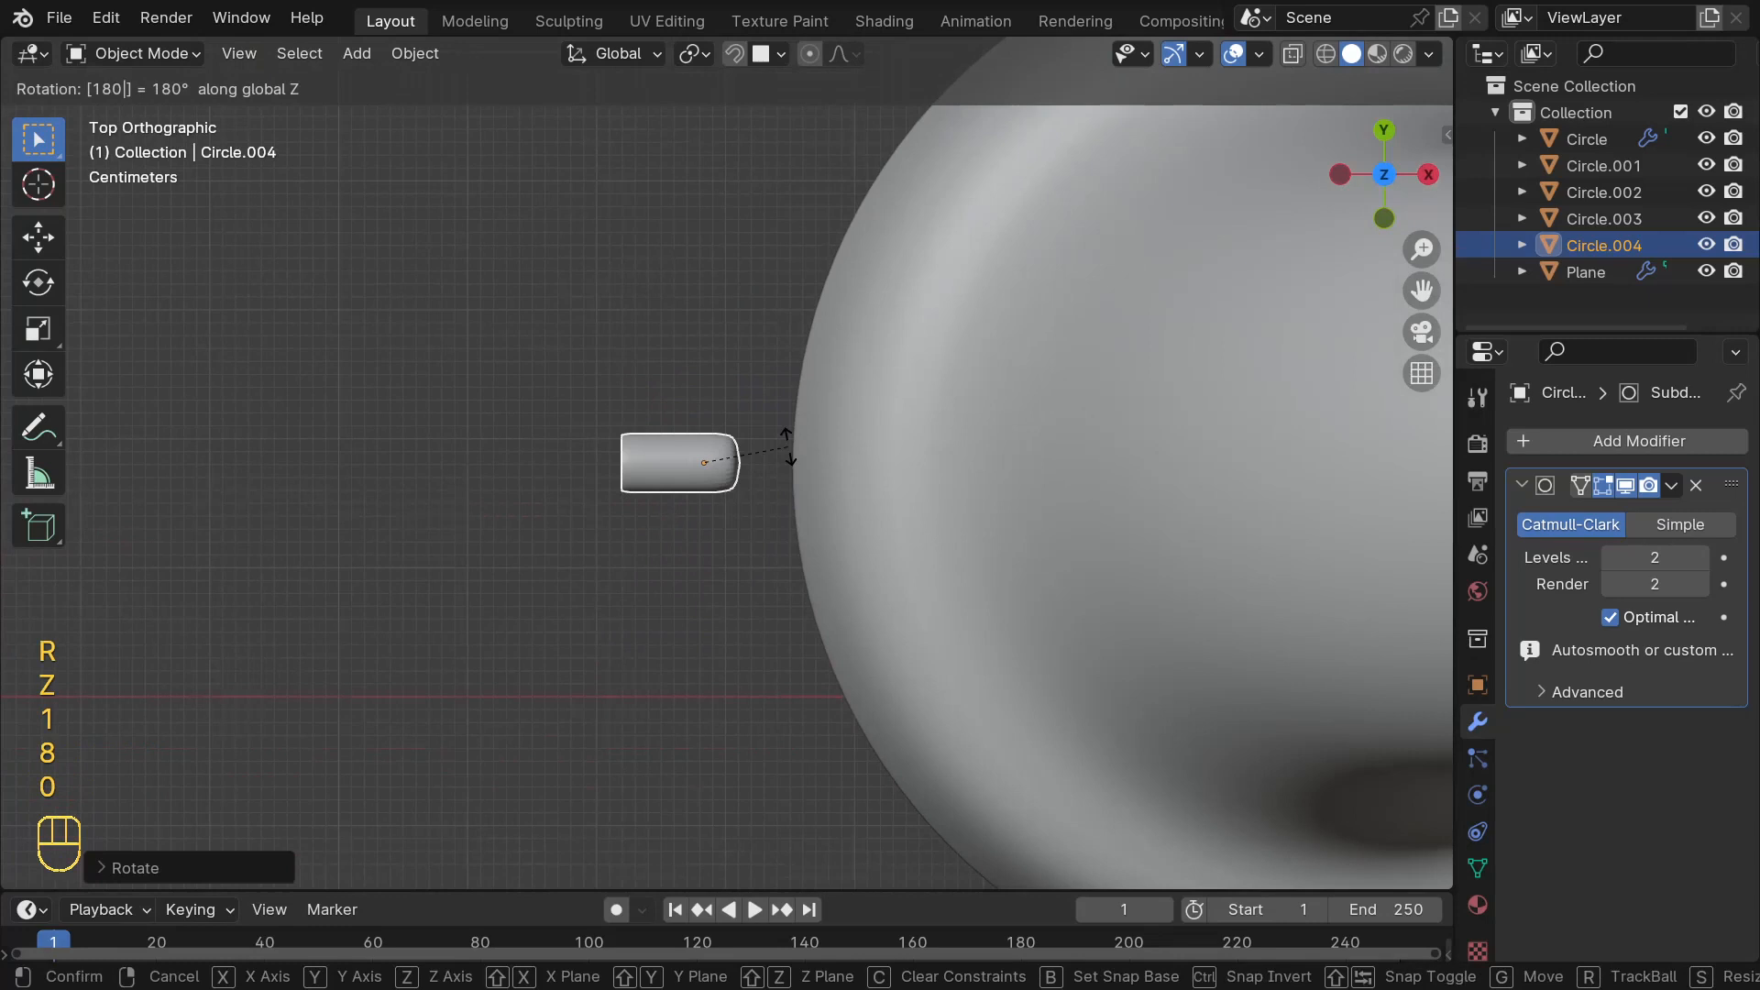
pyautogui.press('Return')
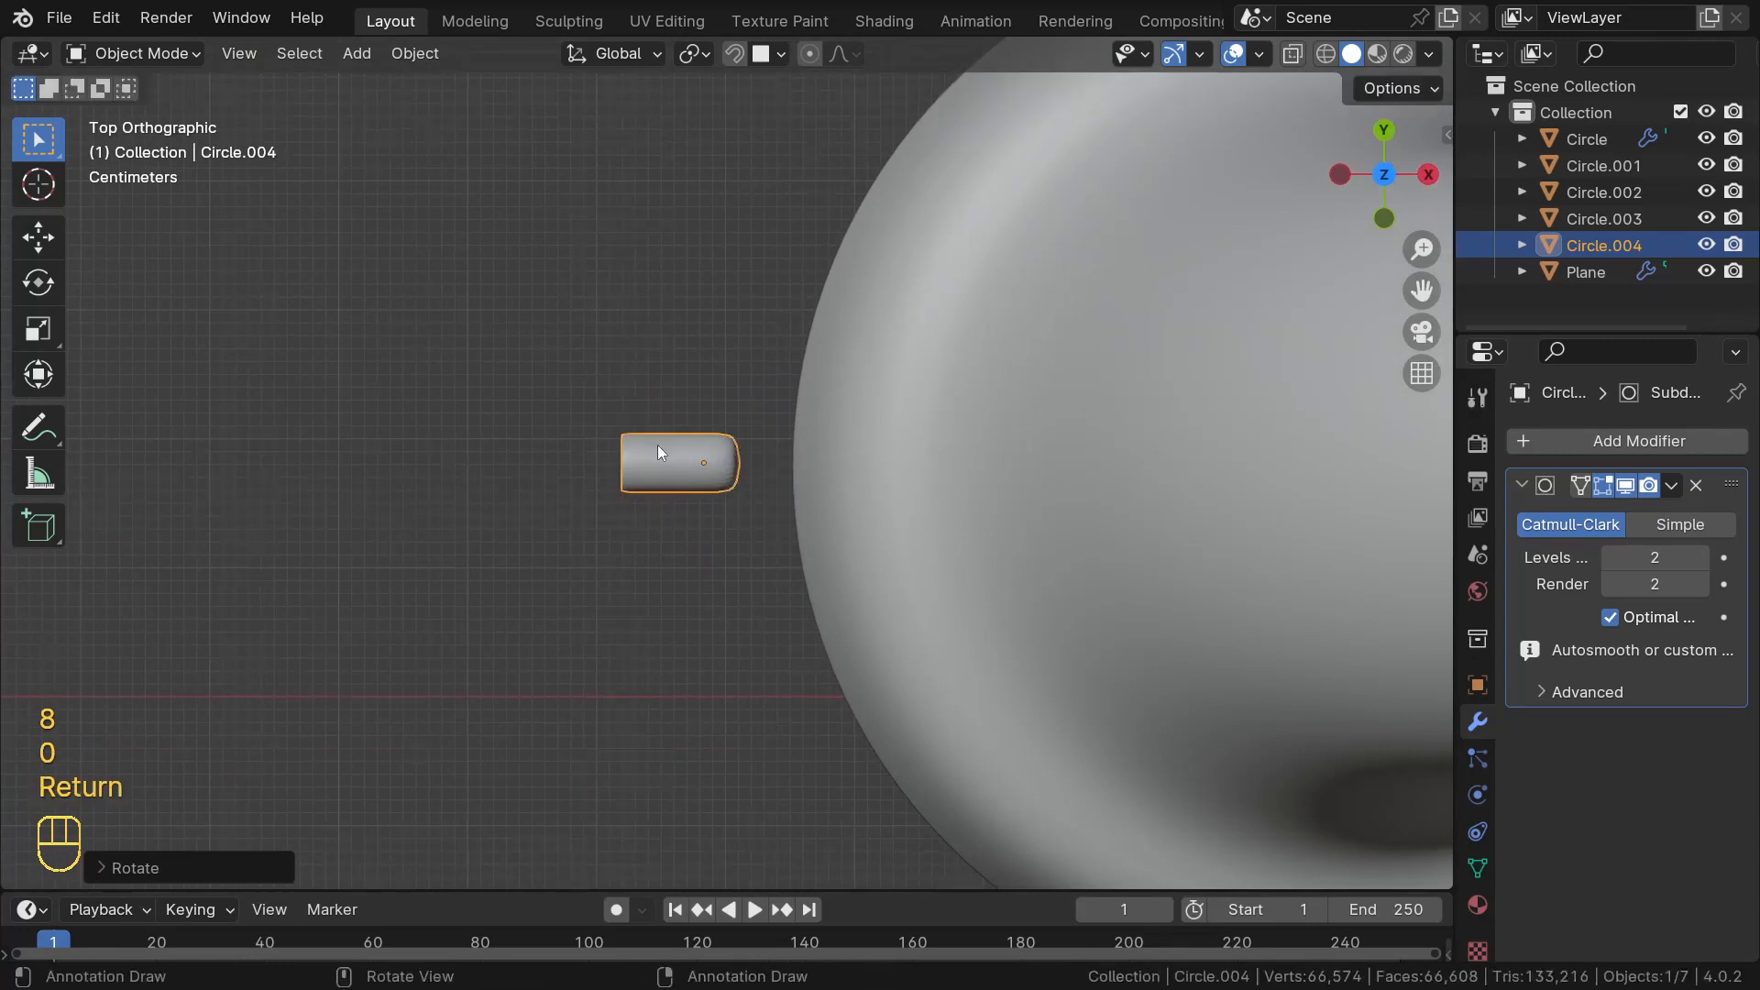
# - Move the duplicate tube along the global X axis by about 0.08 m, partly into the cup's side, and deselect it
pyautogui.press('g')
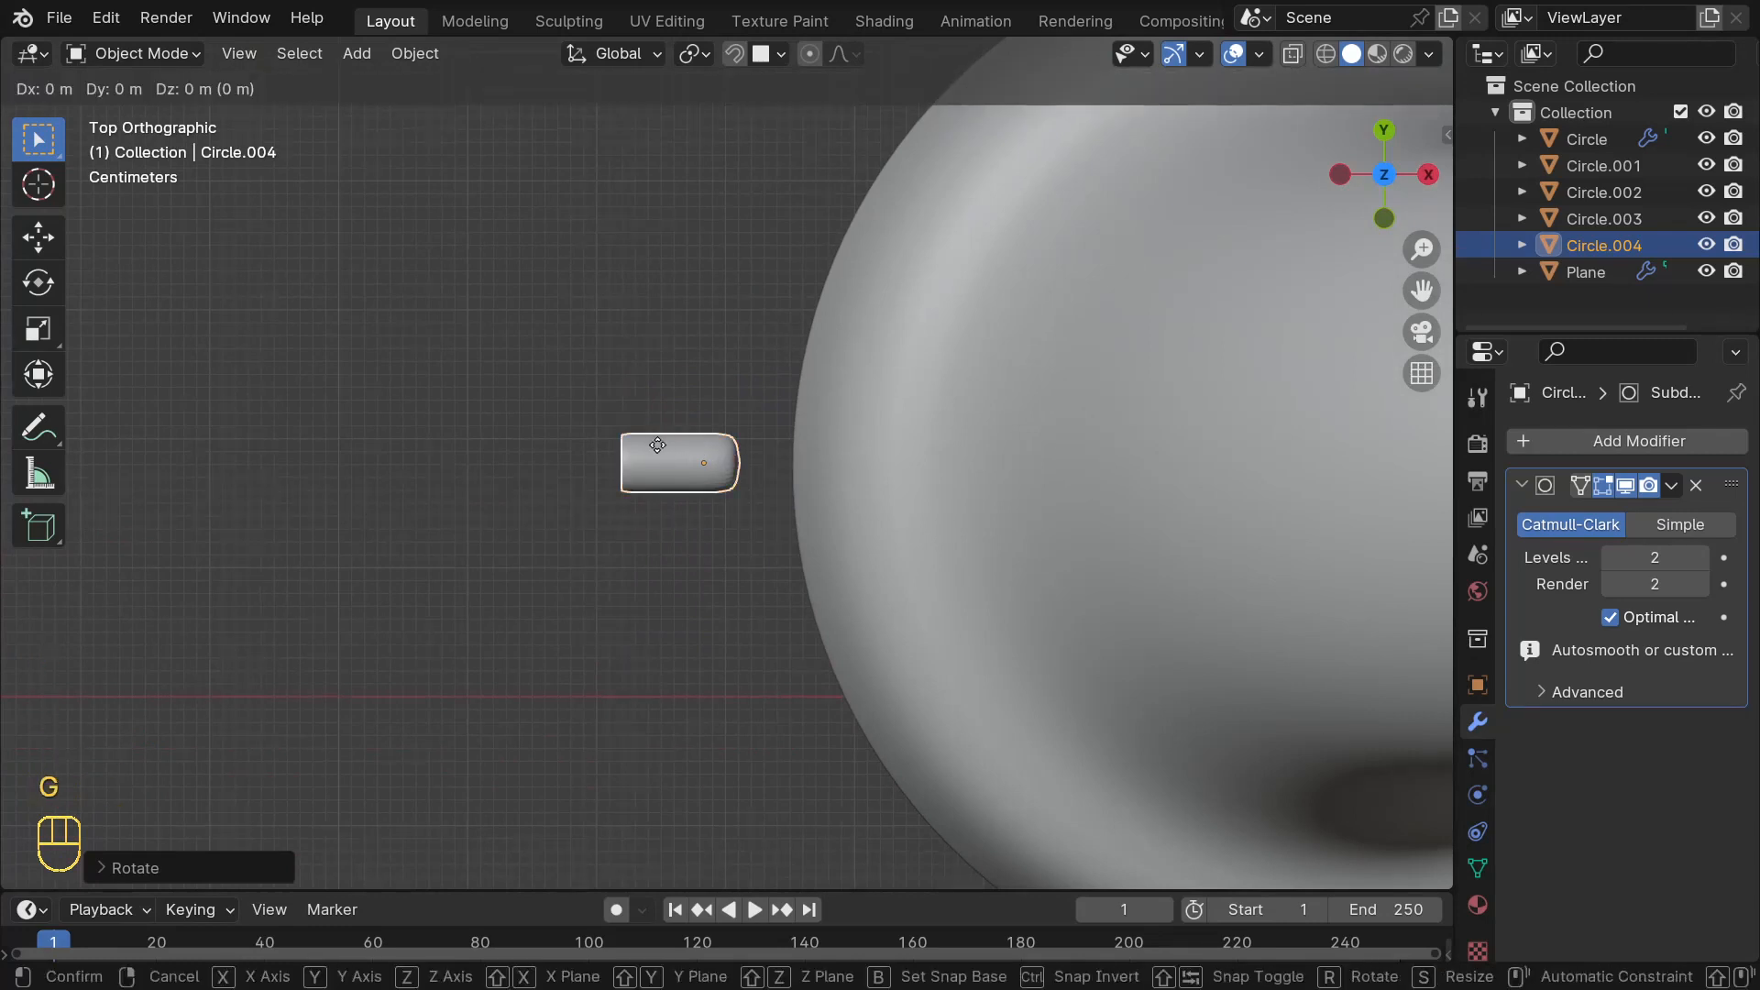
pyautogui.press('x')
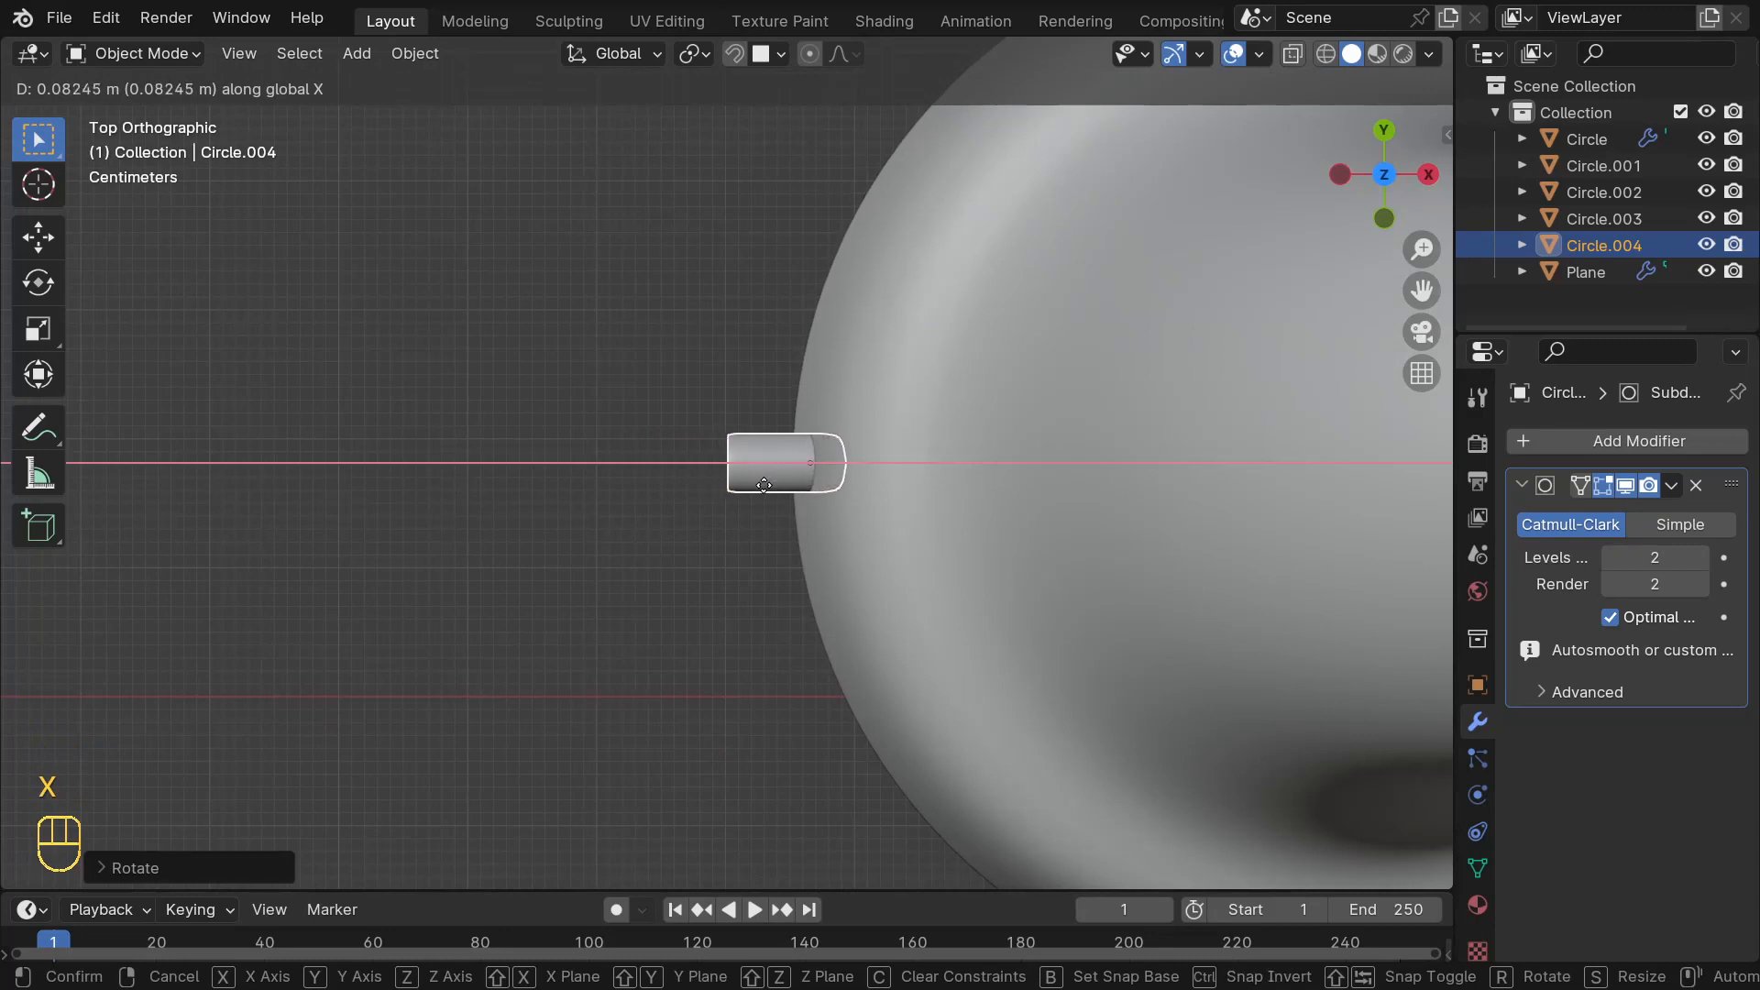
pyautogui.click(754, 485)
pyautogui.moveTo(755, 486); pyautogui.dragTo(674, 436, button='middle')
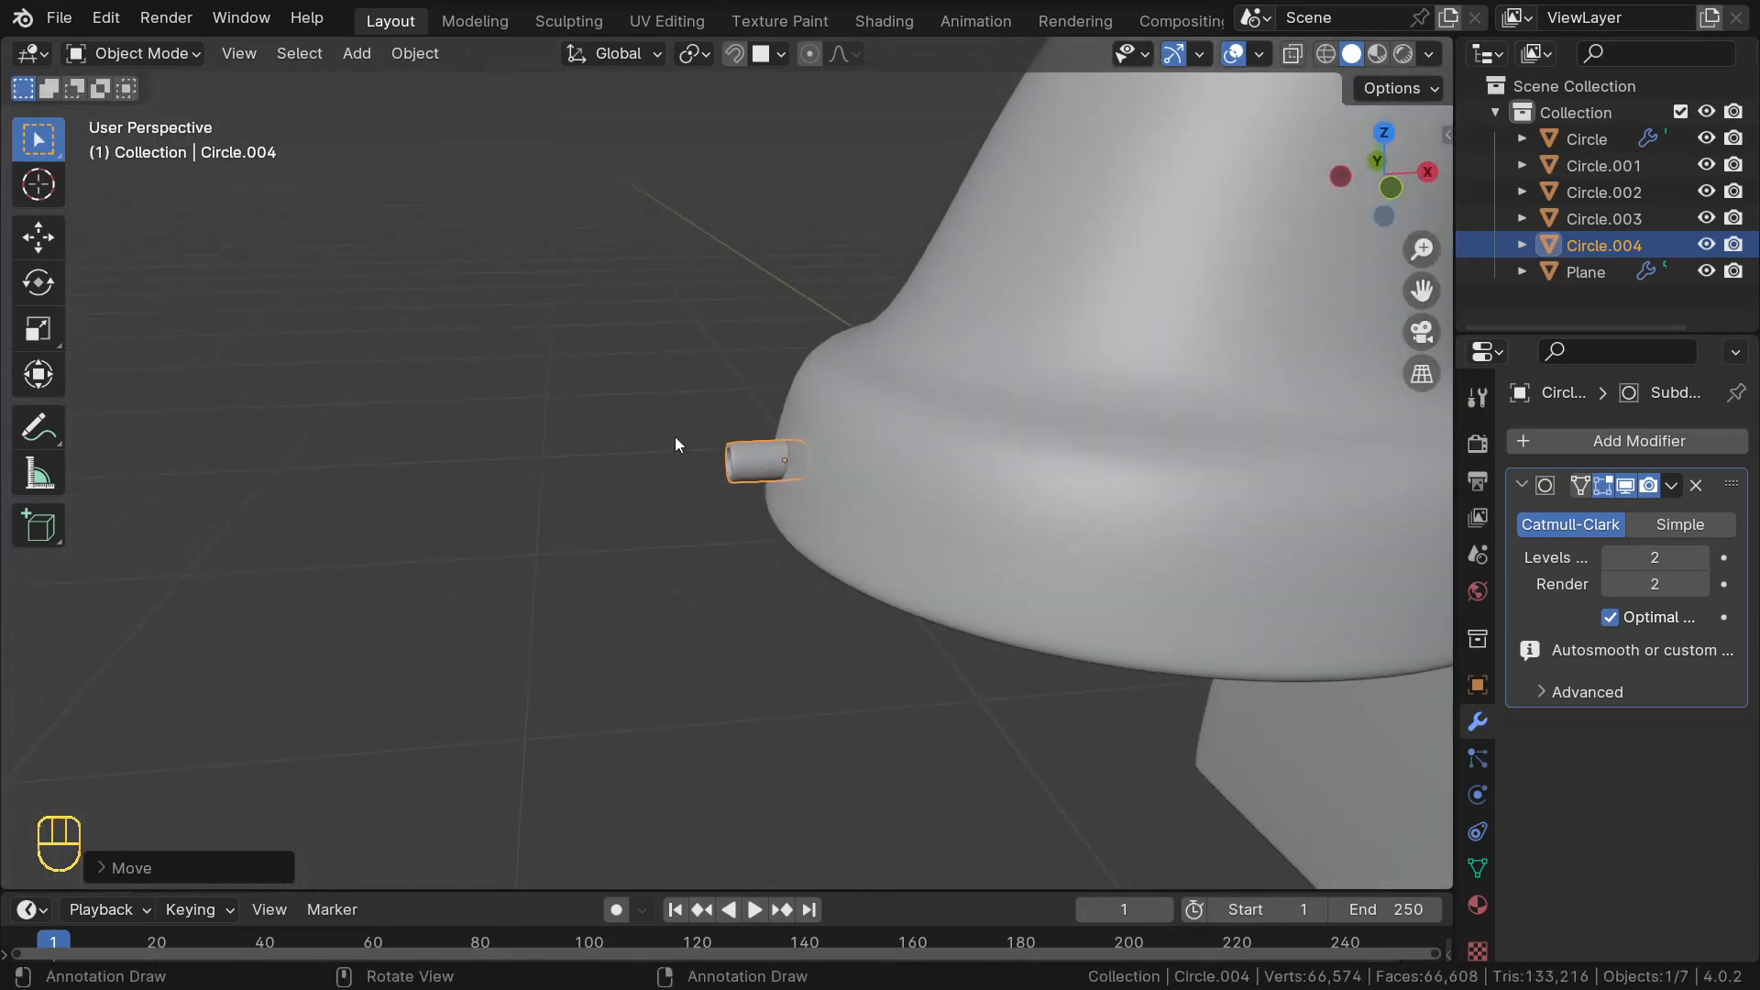
pyautogui.click(565, 504)
pyautogui.moveTo(565, 504); pyautogui.dragTo(836, 561, button='middle')
pyautogui.scroll(6, 778, 465)
pyautogui.scroll(-4, 780, 465)
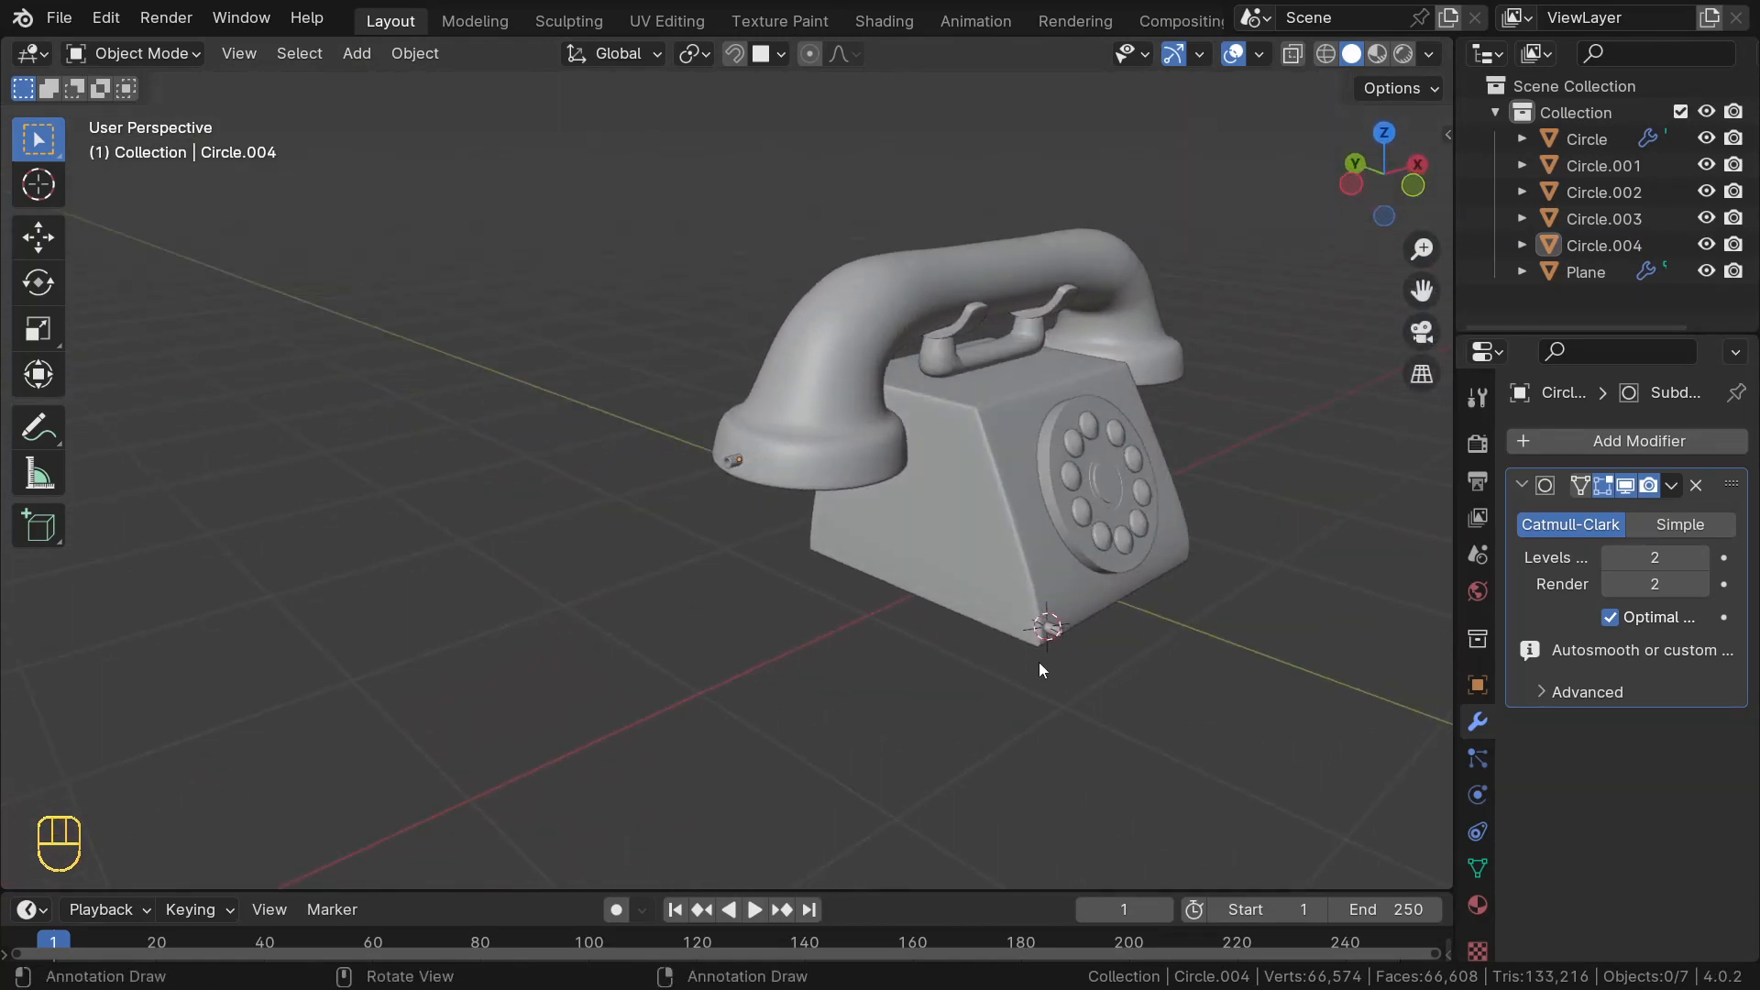
# - Place the 3D cursor in the top orthographic view on the empty area in front of the handset's left cup
pyautogui.press('KP_7')
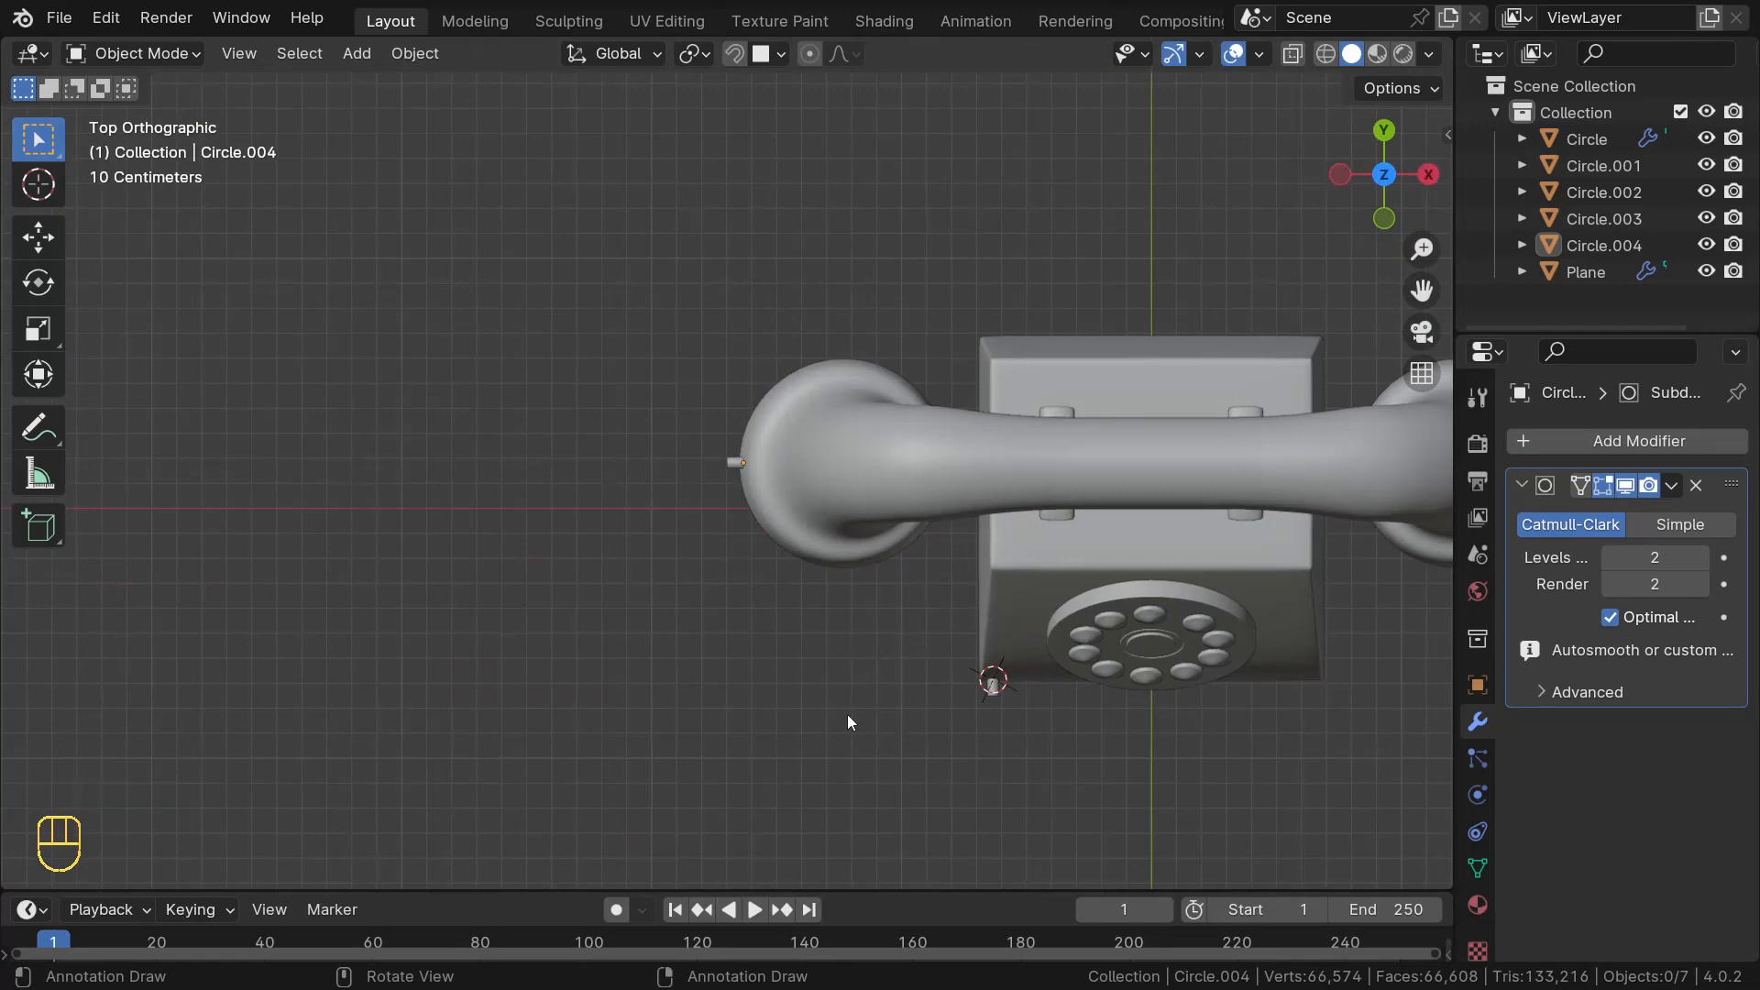
pyautogui.press('shift')
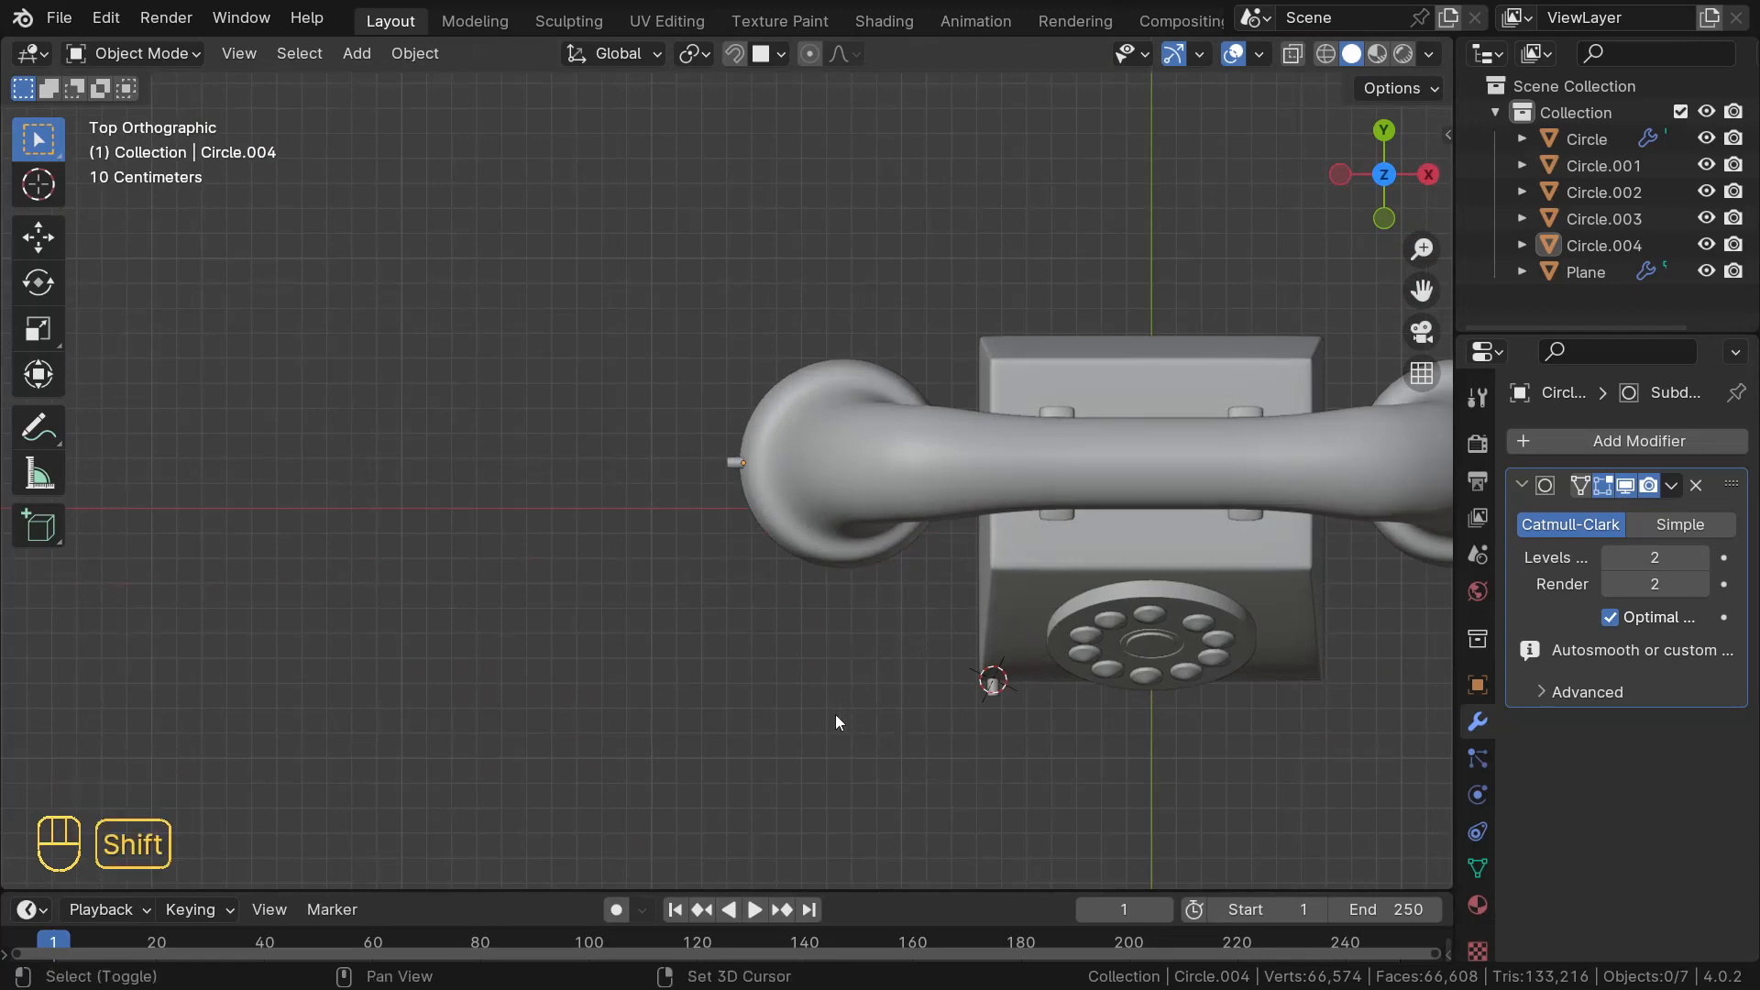
pyautogui.keyDown('shift'); pyautogui.rightClick(775, 703); pyautogui.keyUp('shift')
pyautogui.moveTo(715, 691); pyautogui.dragTo(707, 632, button='middle')
pyautogui.hotkey('shift', 'a')
pyautogui.moveTo(619, 469)
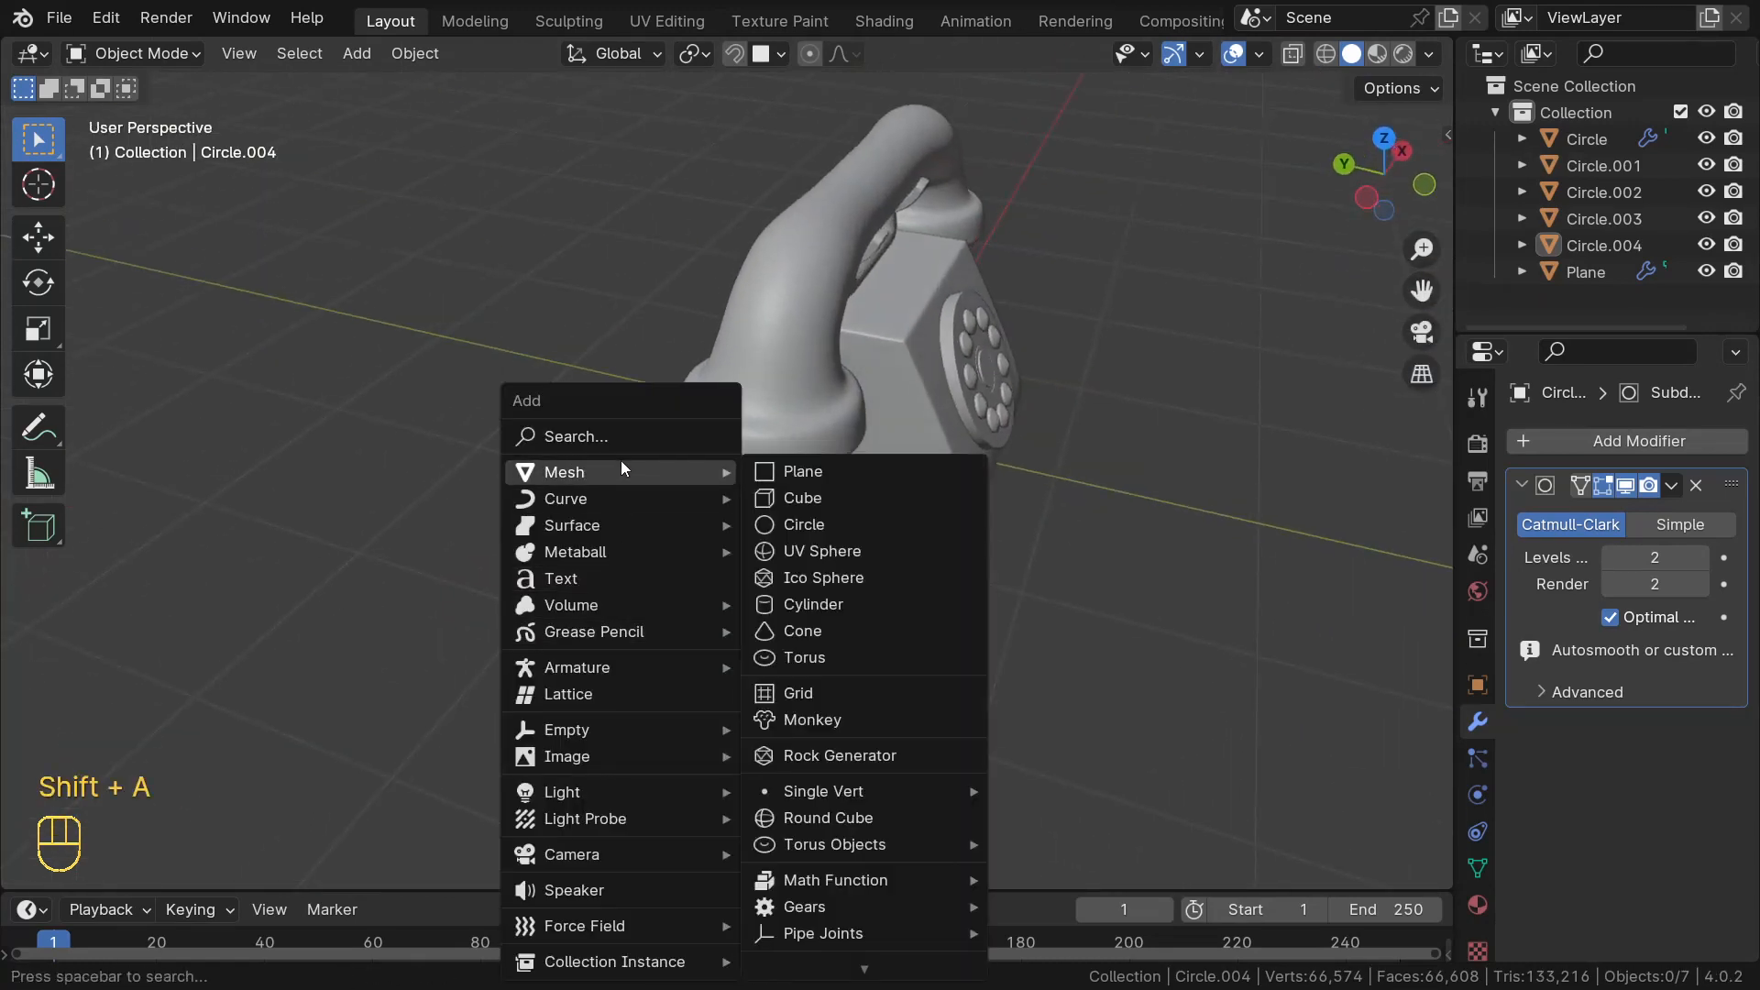
pyautogui.moveTo(841, 796)
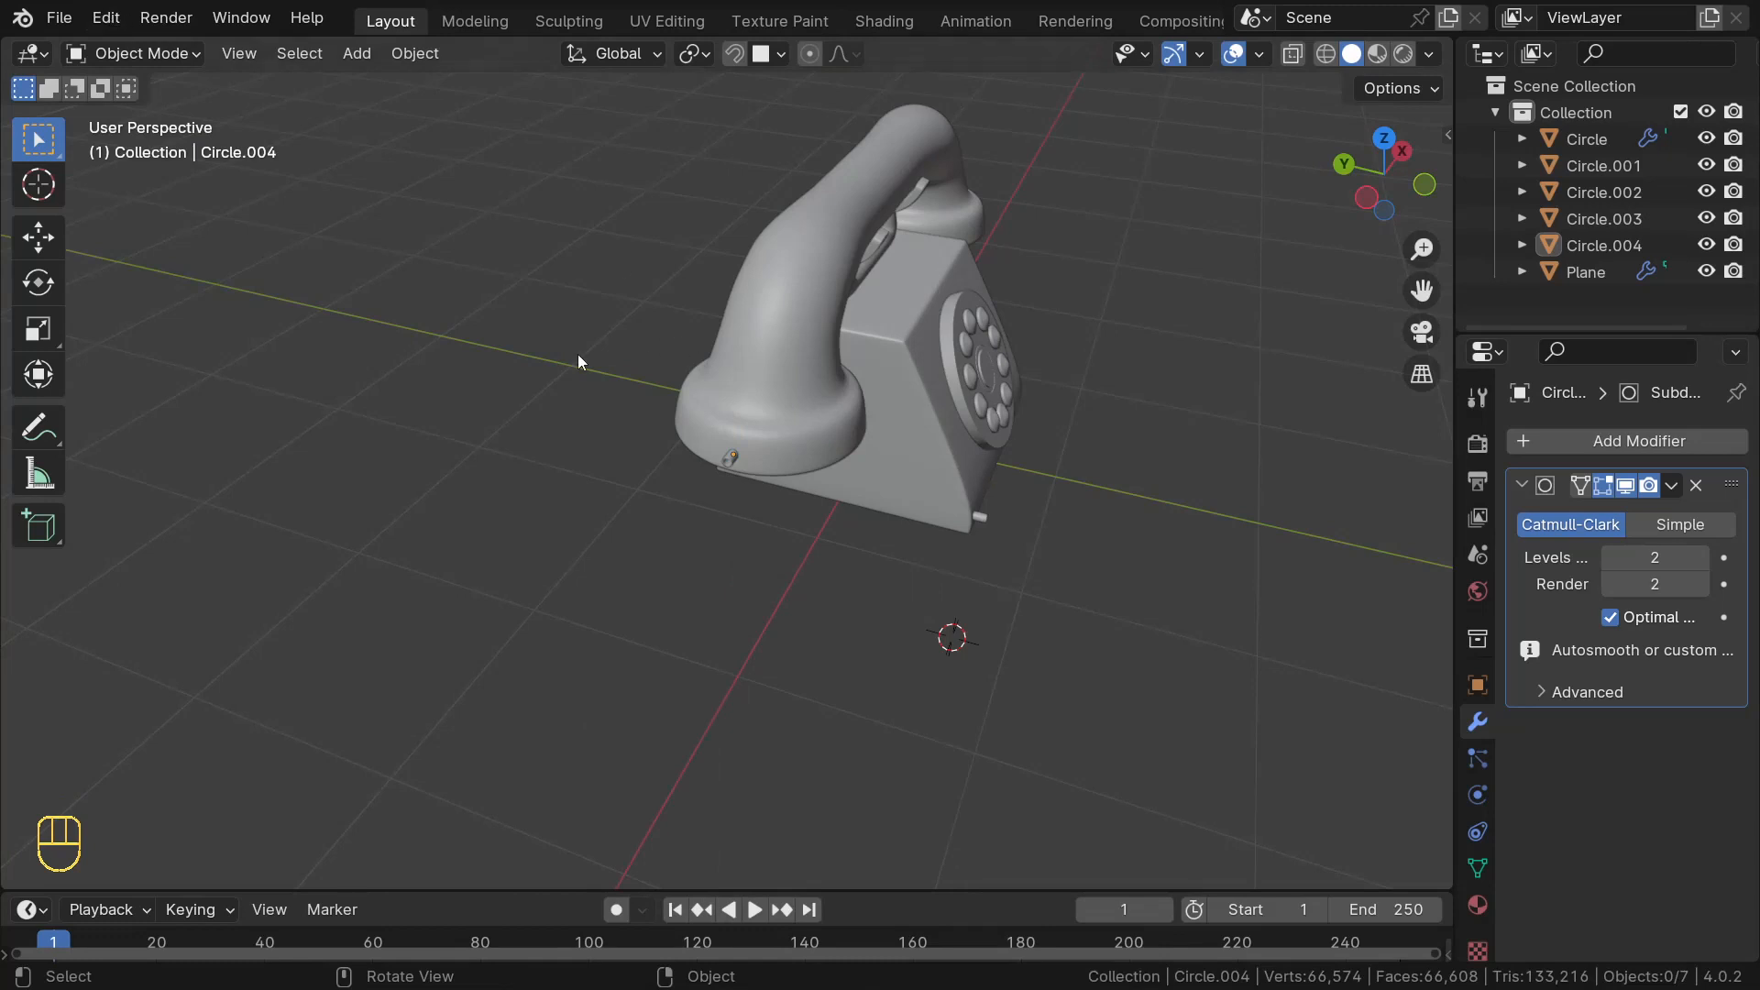
pyautogui.moveTo(578, 359); pyautogui.dragTo(499, 334, button='middle')
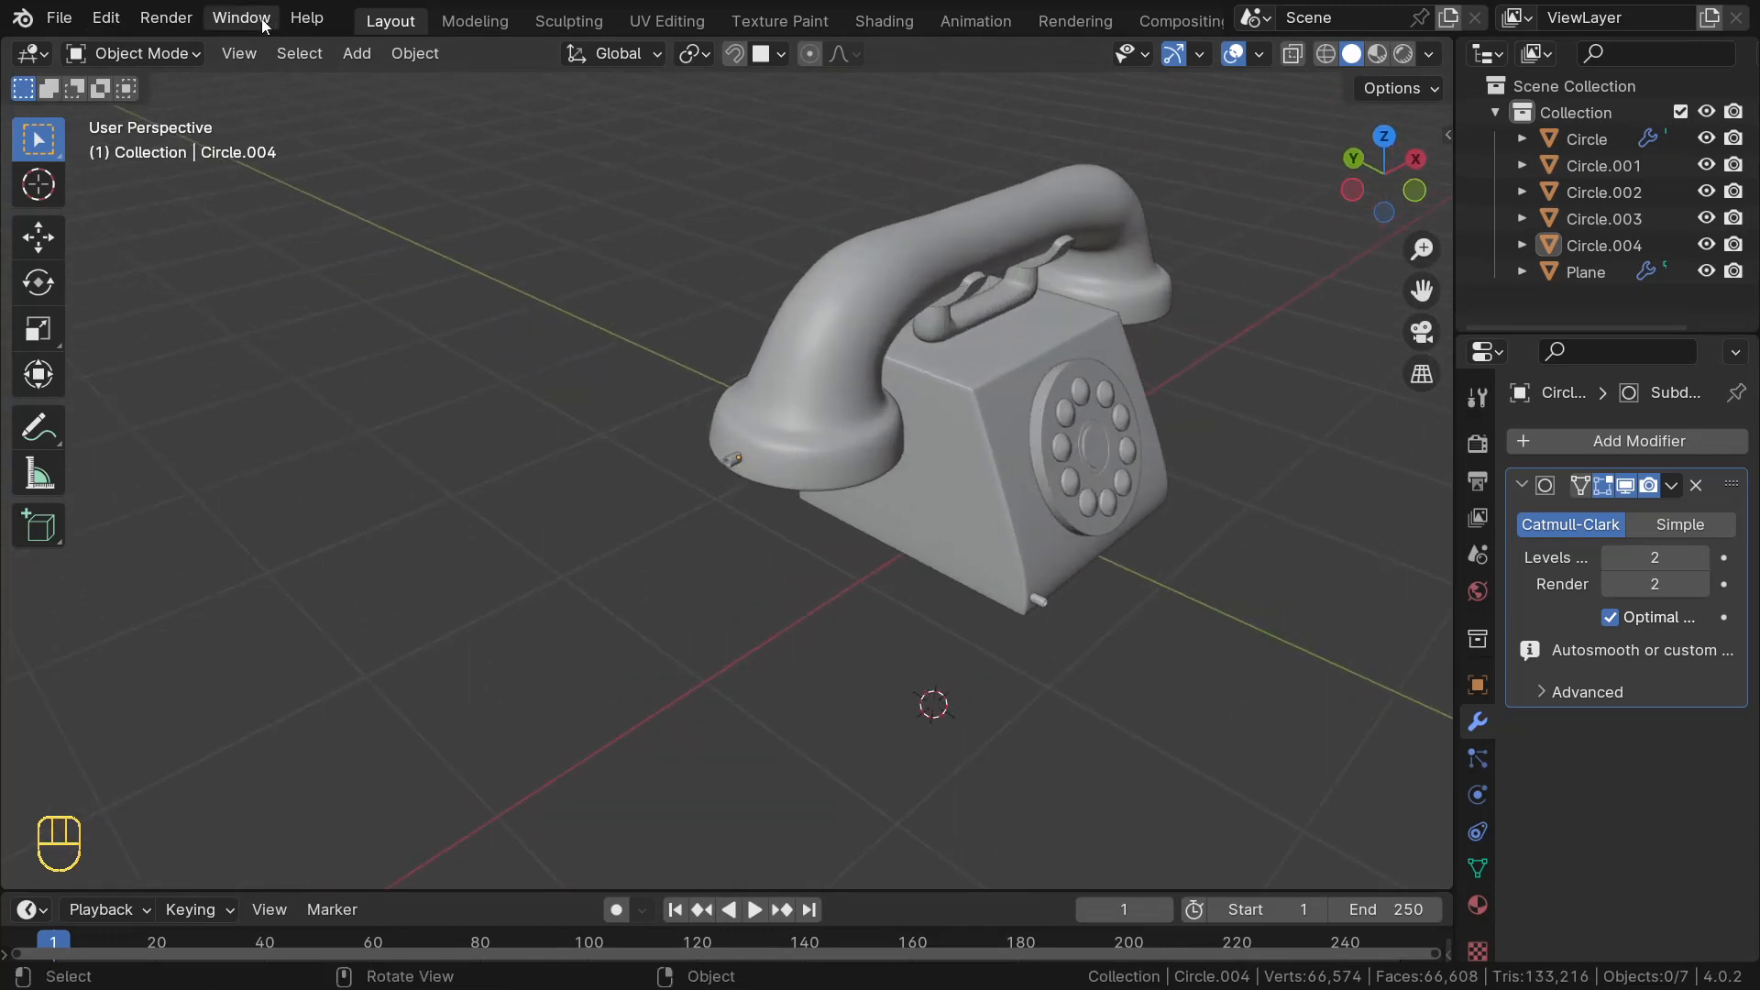
# - Search the add-on preferences for EXTRA to check that the Extra Objects add-ons are enabled, and close the preferences
pyautogui.click(112, 22)
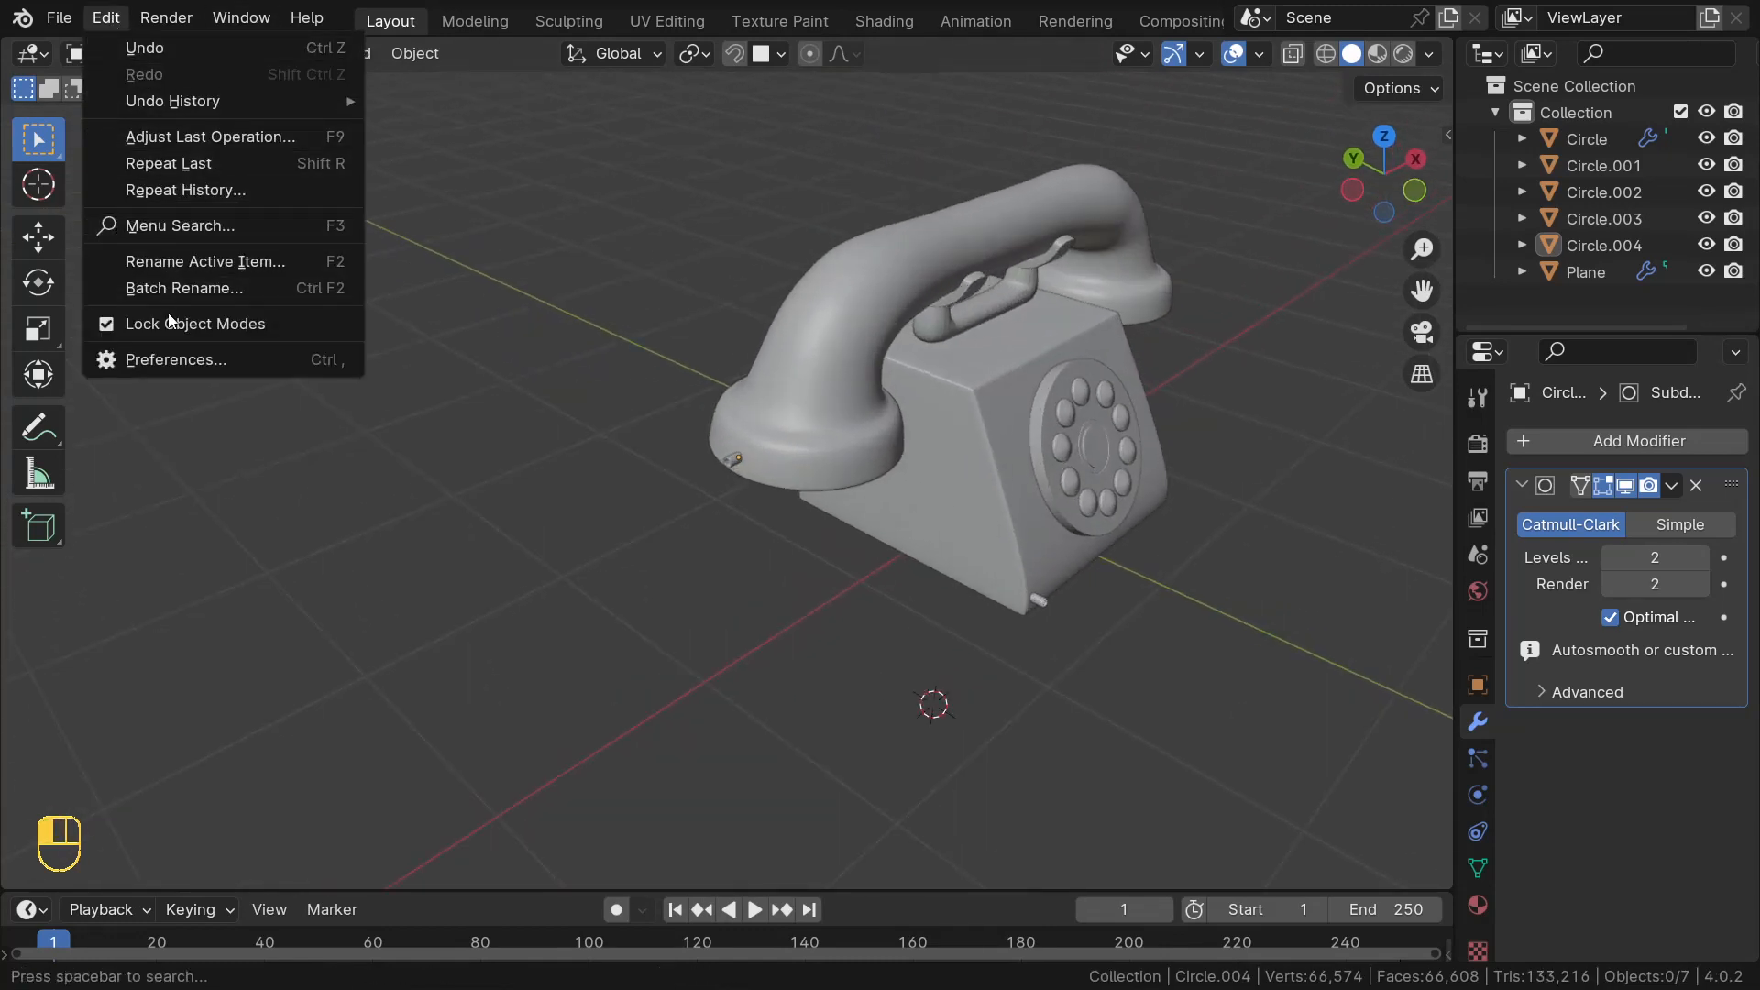
pyautogui.click(184, 353)
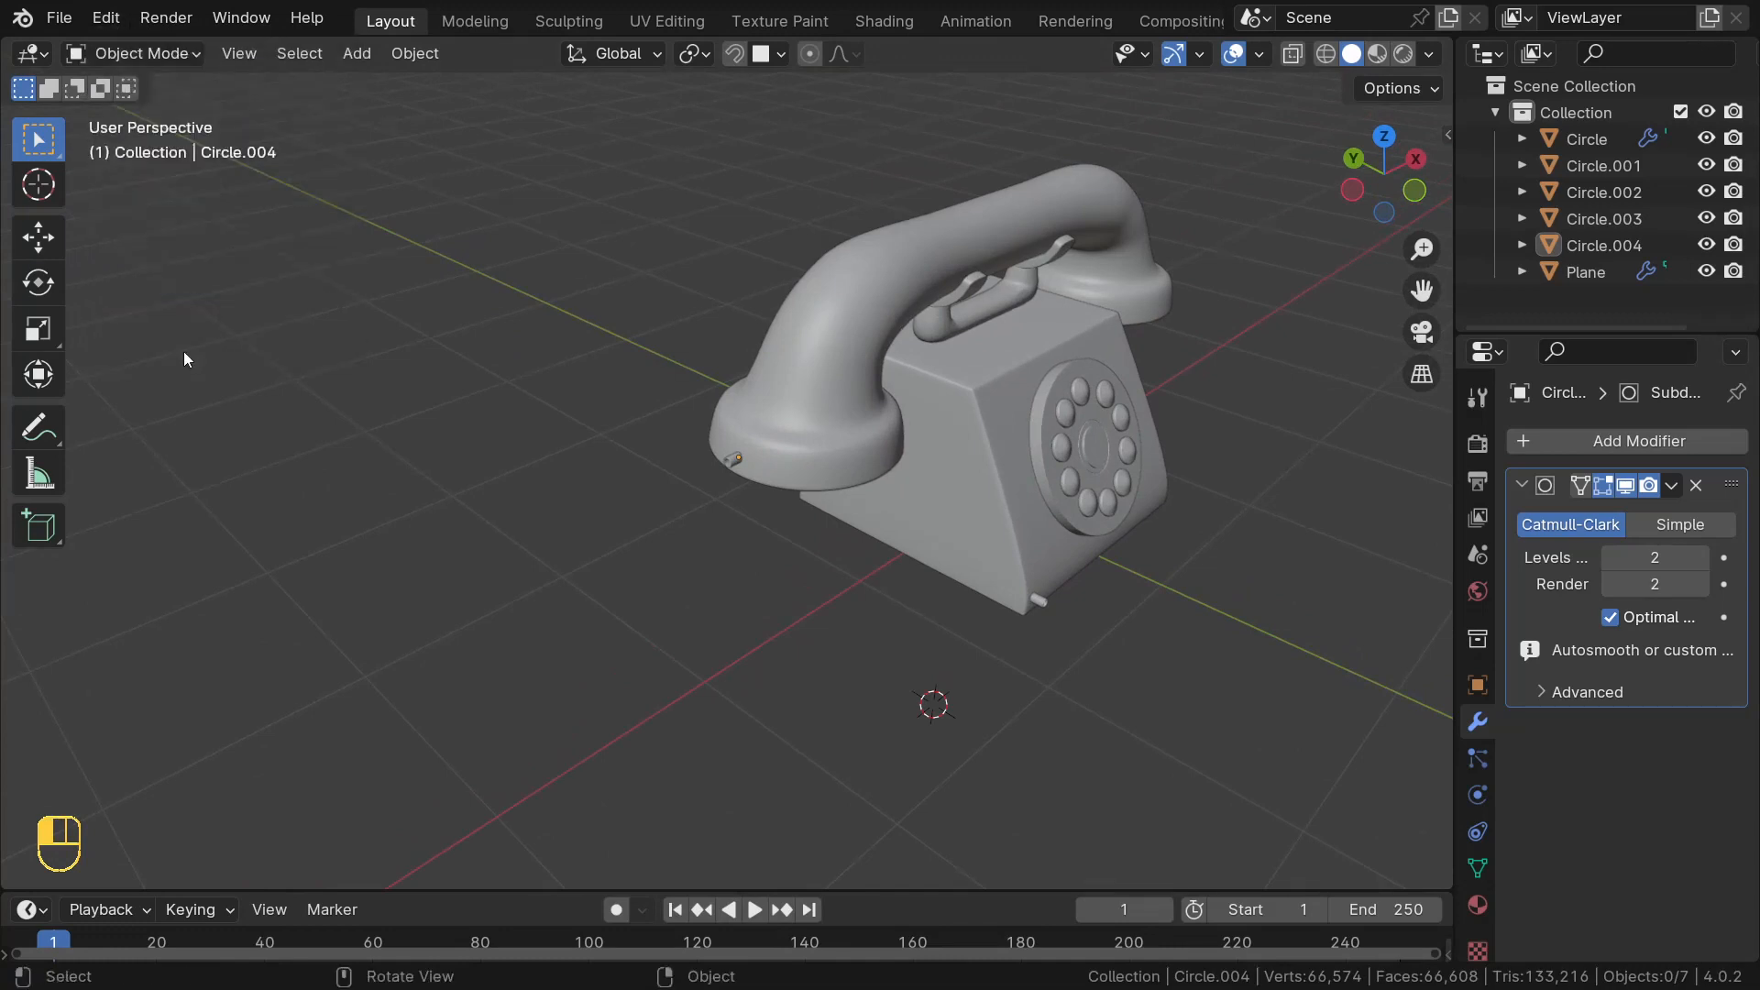
pyautogui.click(727, 96)
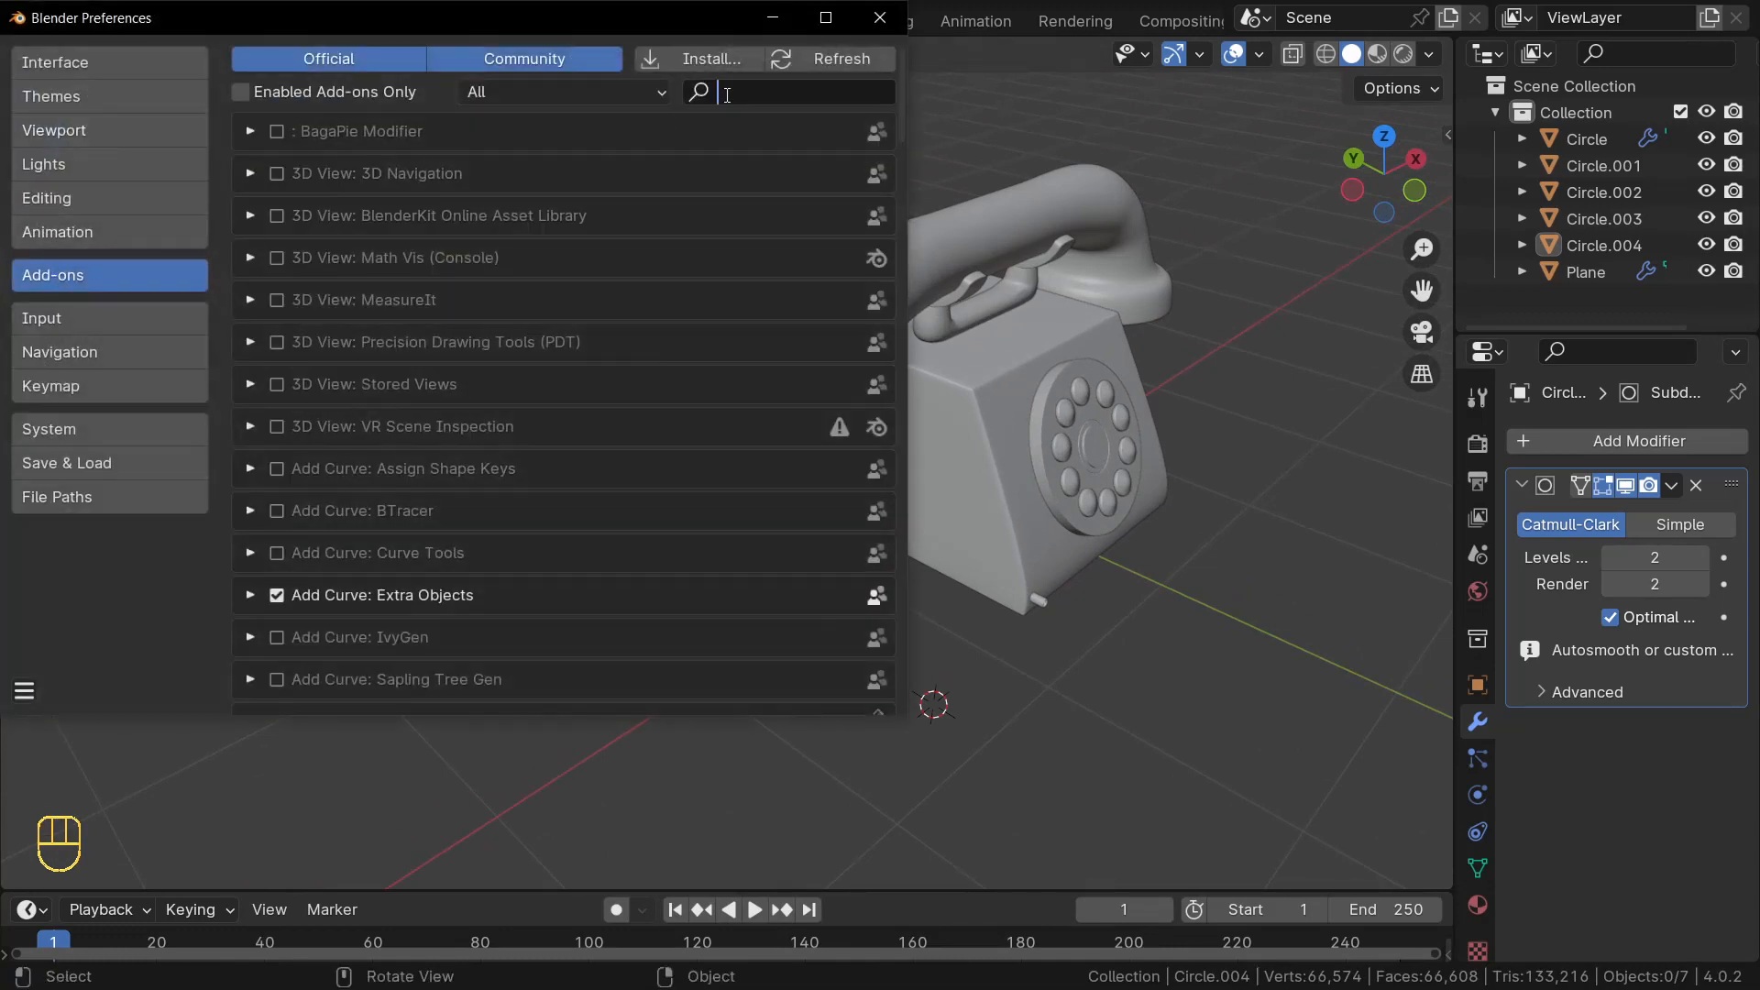
pyautogui.write('EXRT')
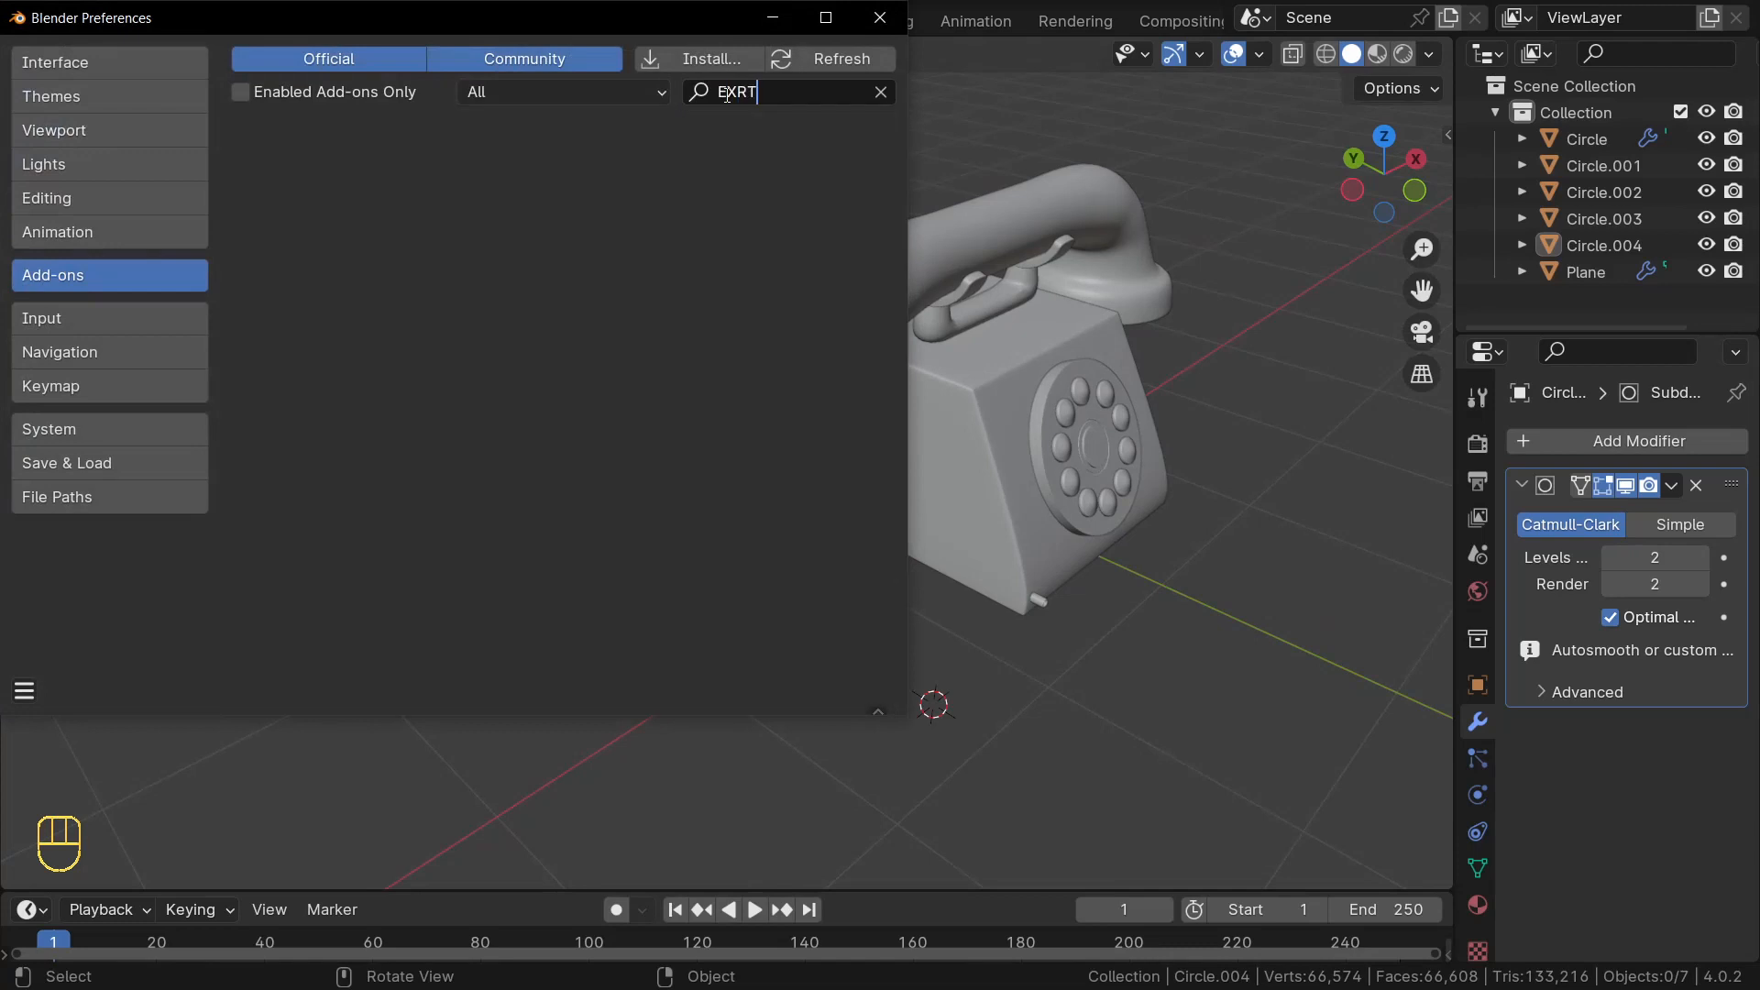
pyautogui.press('BackSpace')
pyautogui.press('BackSpace')
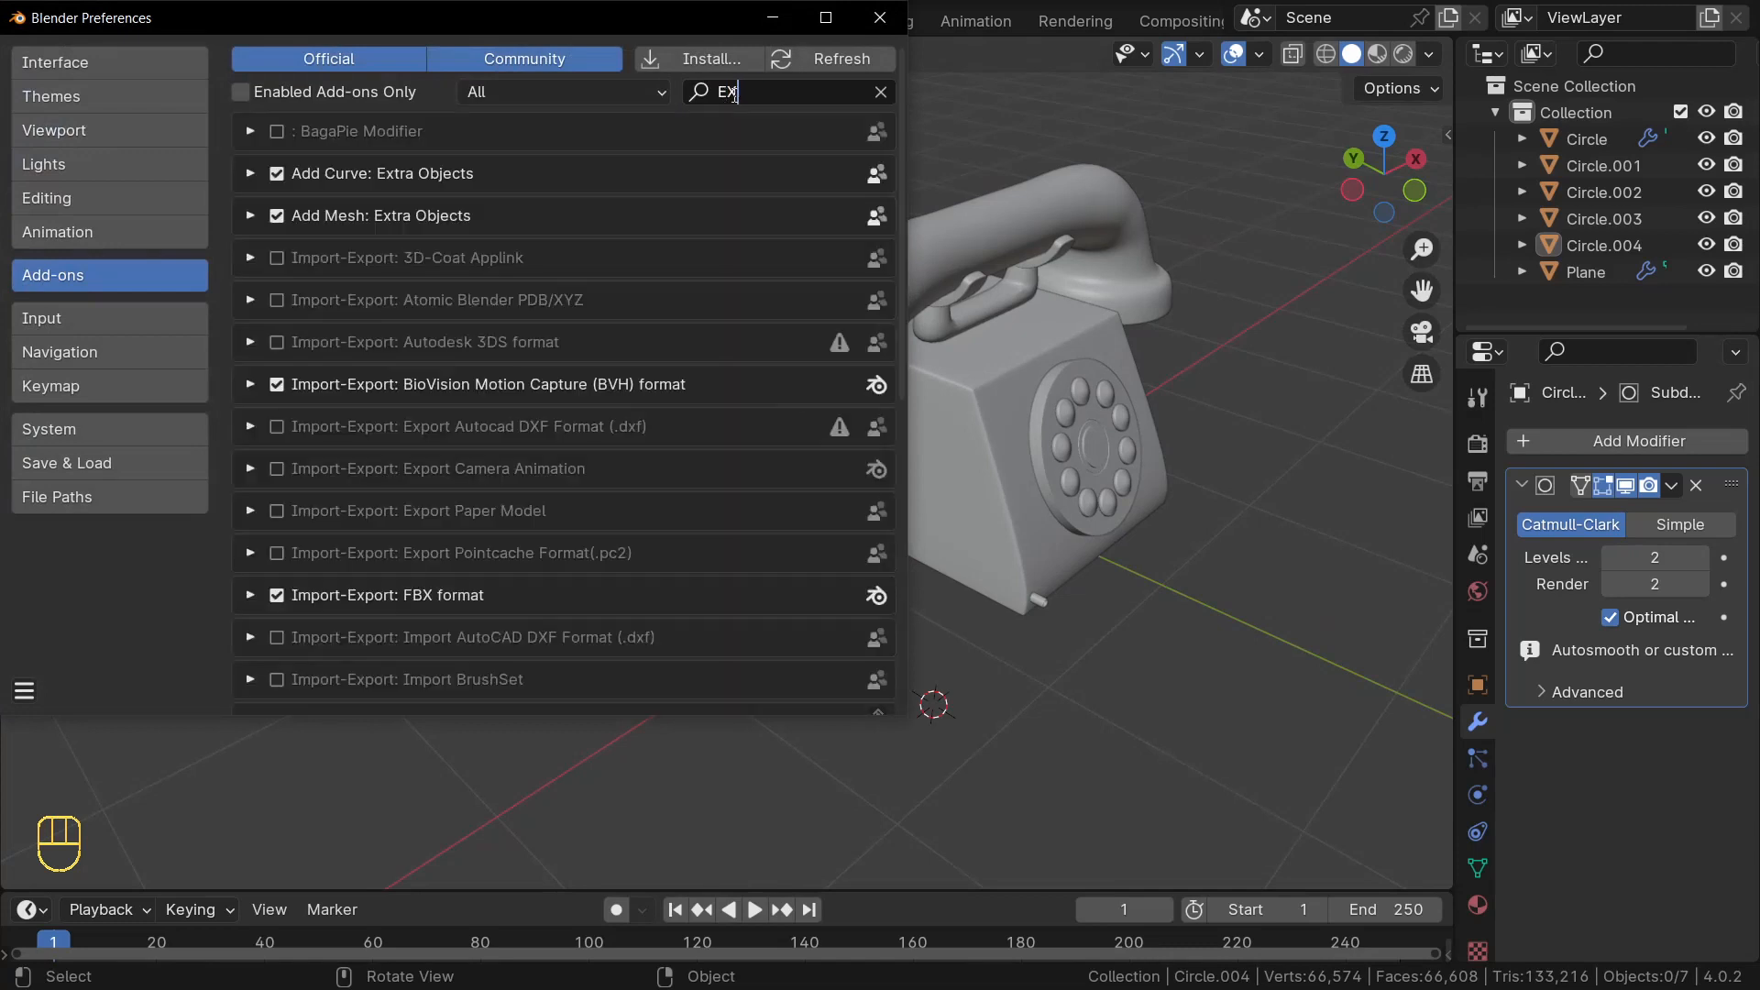
pyautogui.write('R')
pyautogui.press('BackSpace')
pyautogui.write('TRA')
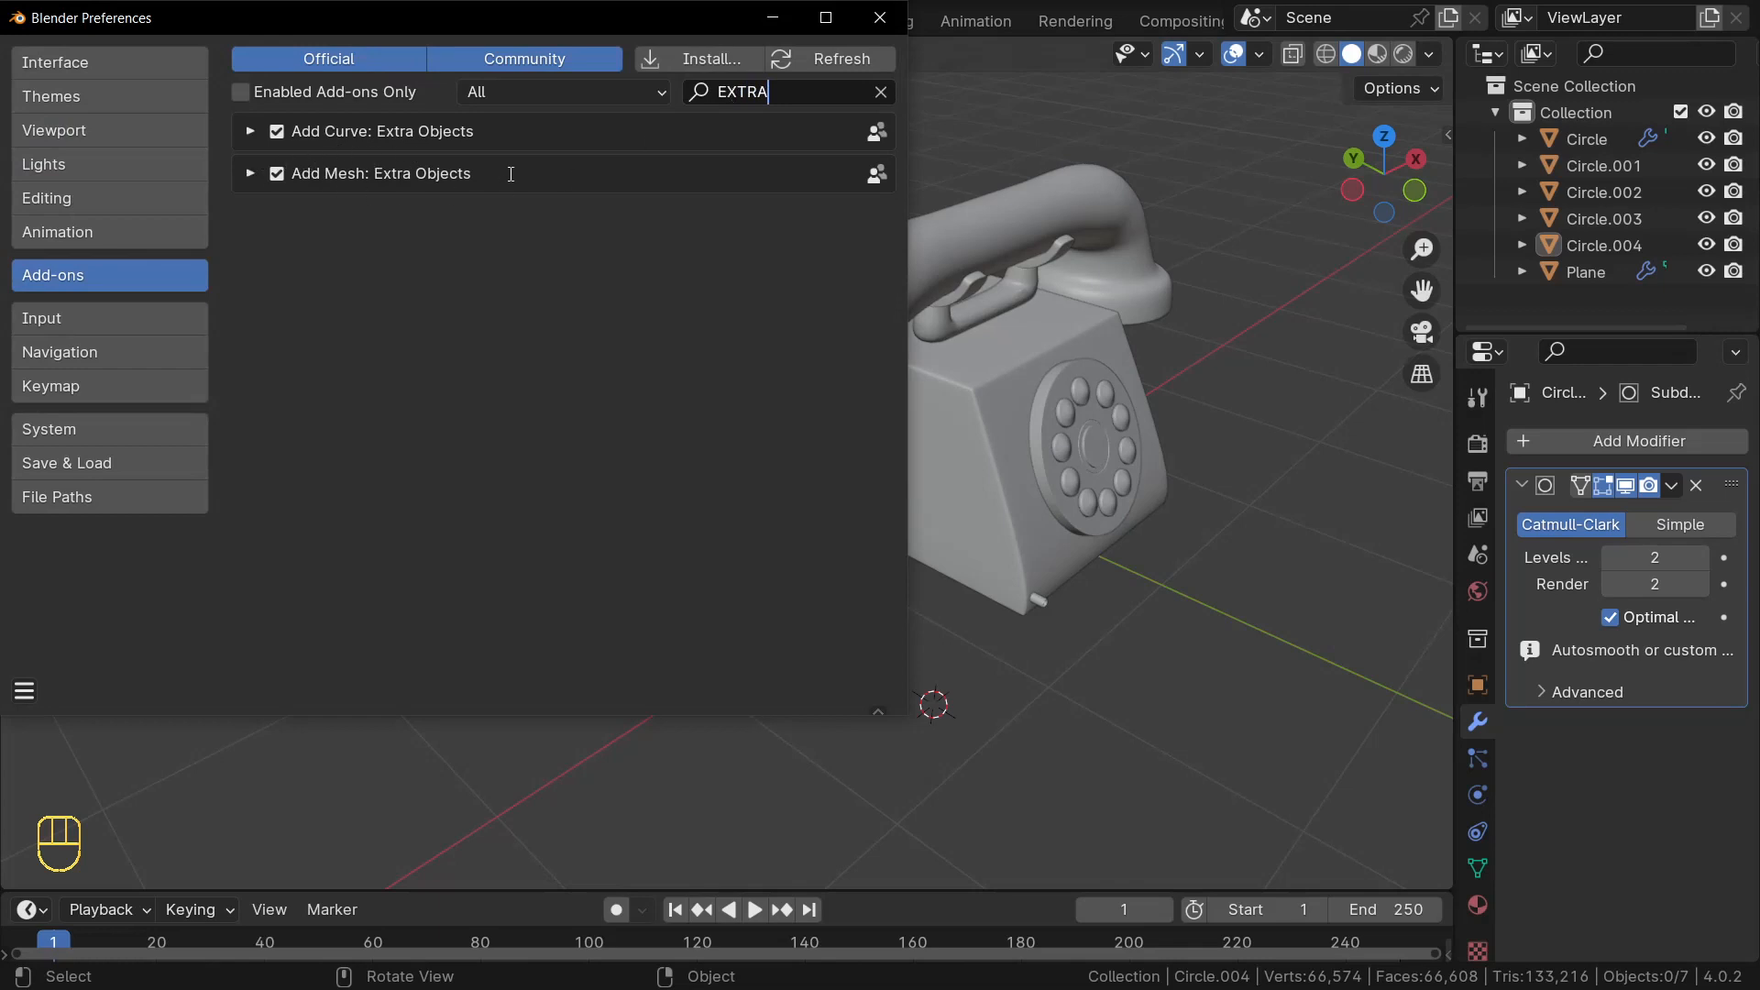
pyautogui.click(885, 16)
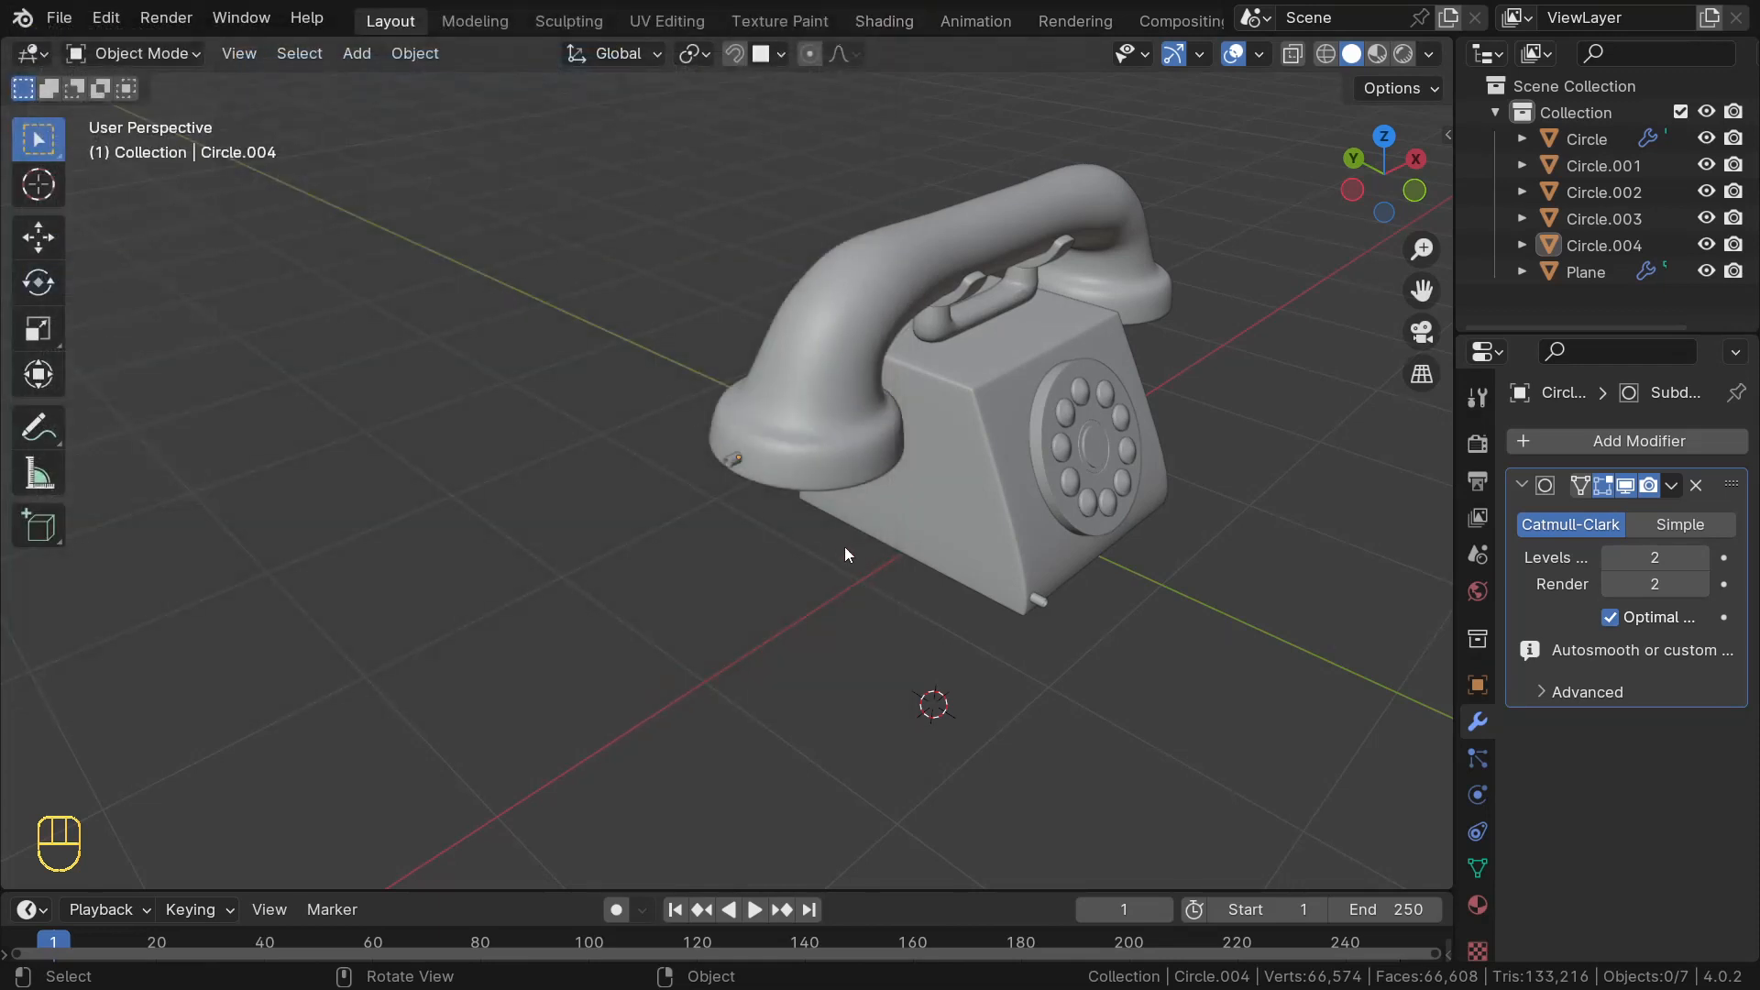
# - Add a single-vertex mesh object at the 3D cursor and use vertex selection in Edit Mode
pyautogui.hotkey('shift', 'a')
pyautogui.moveTo(867, 468)
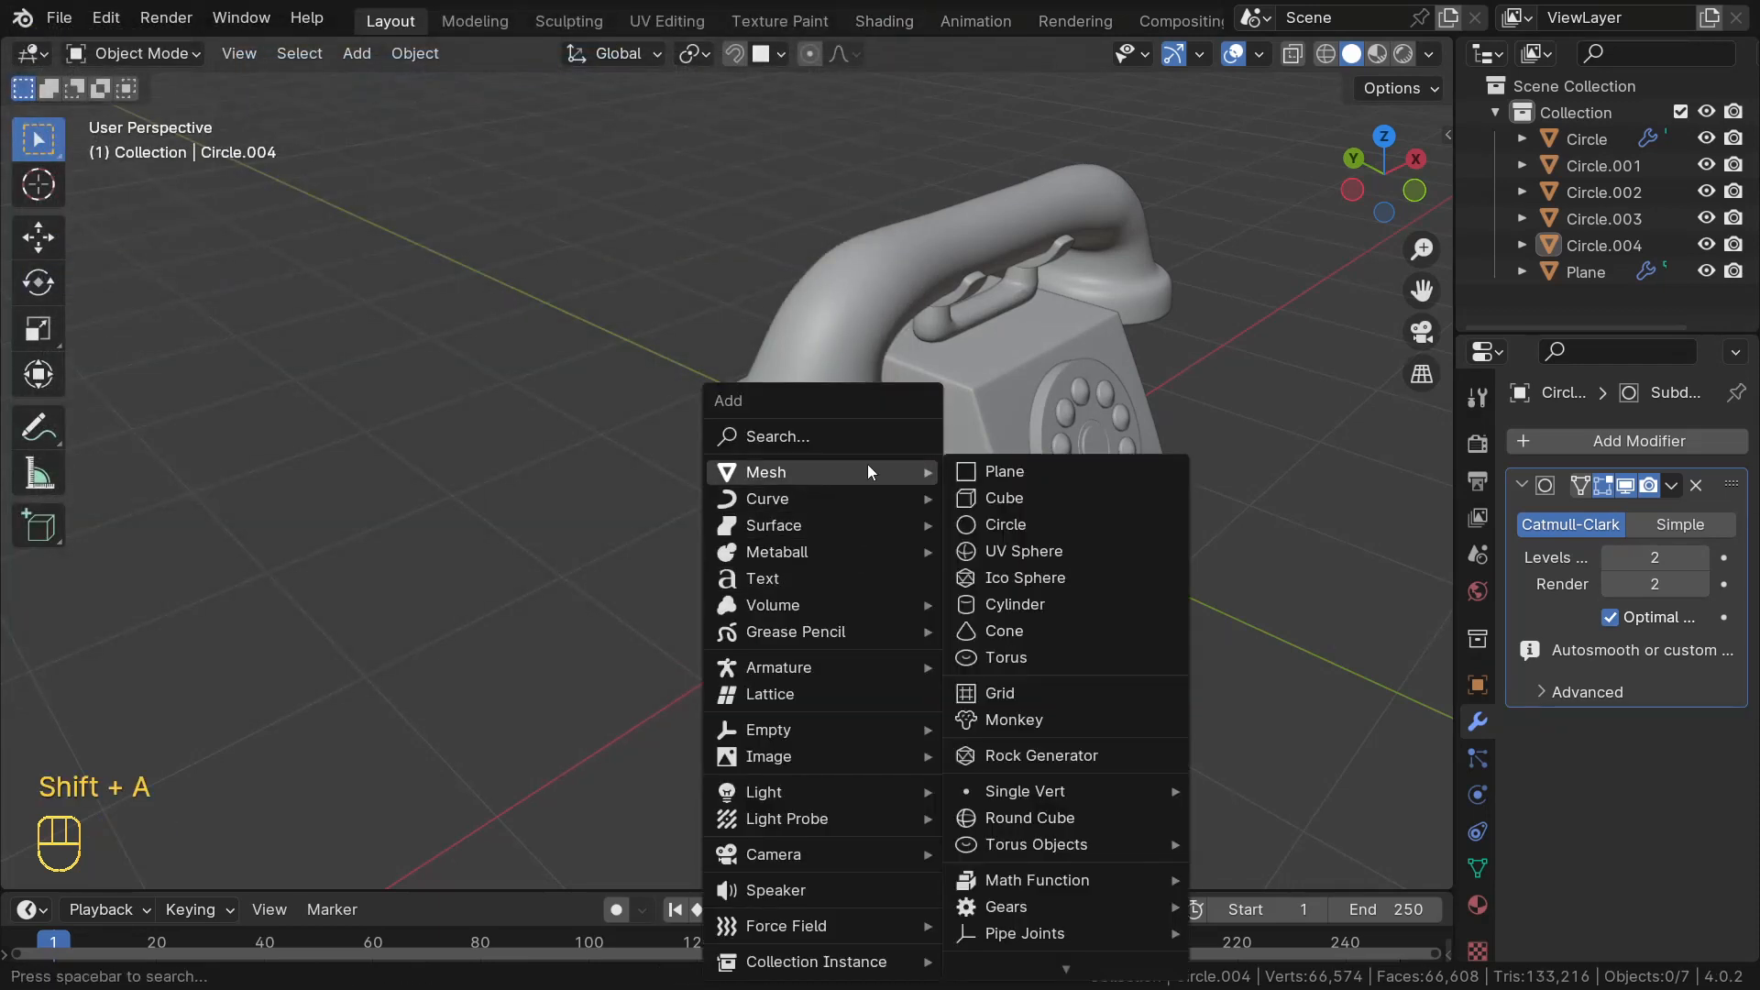
pyautogui.moveTo(1038, 794)
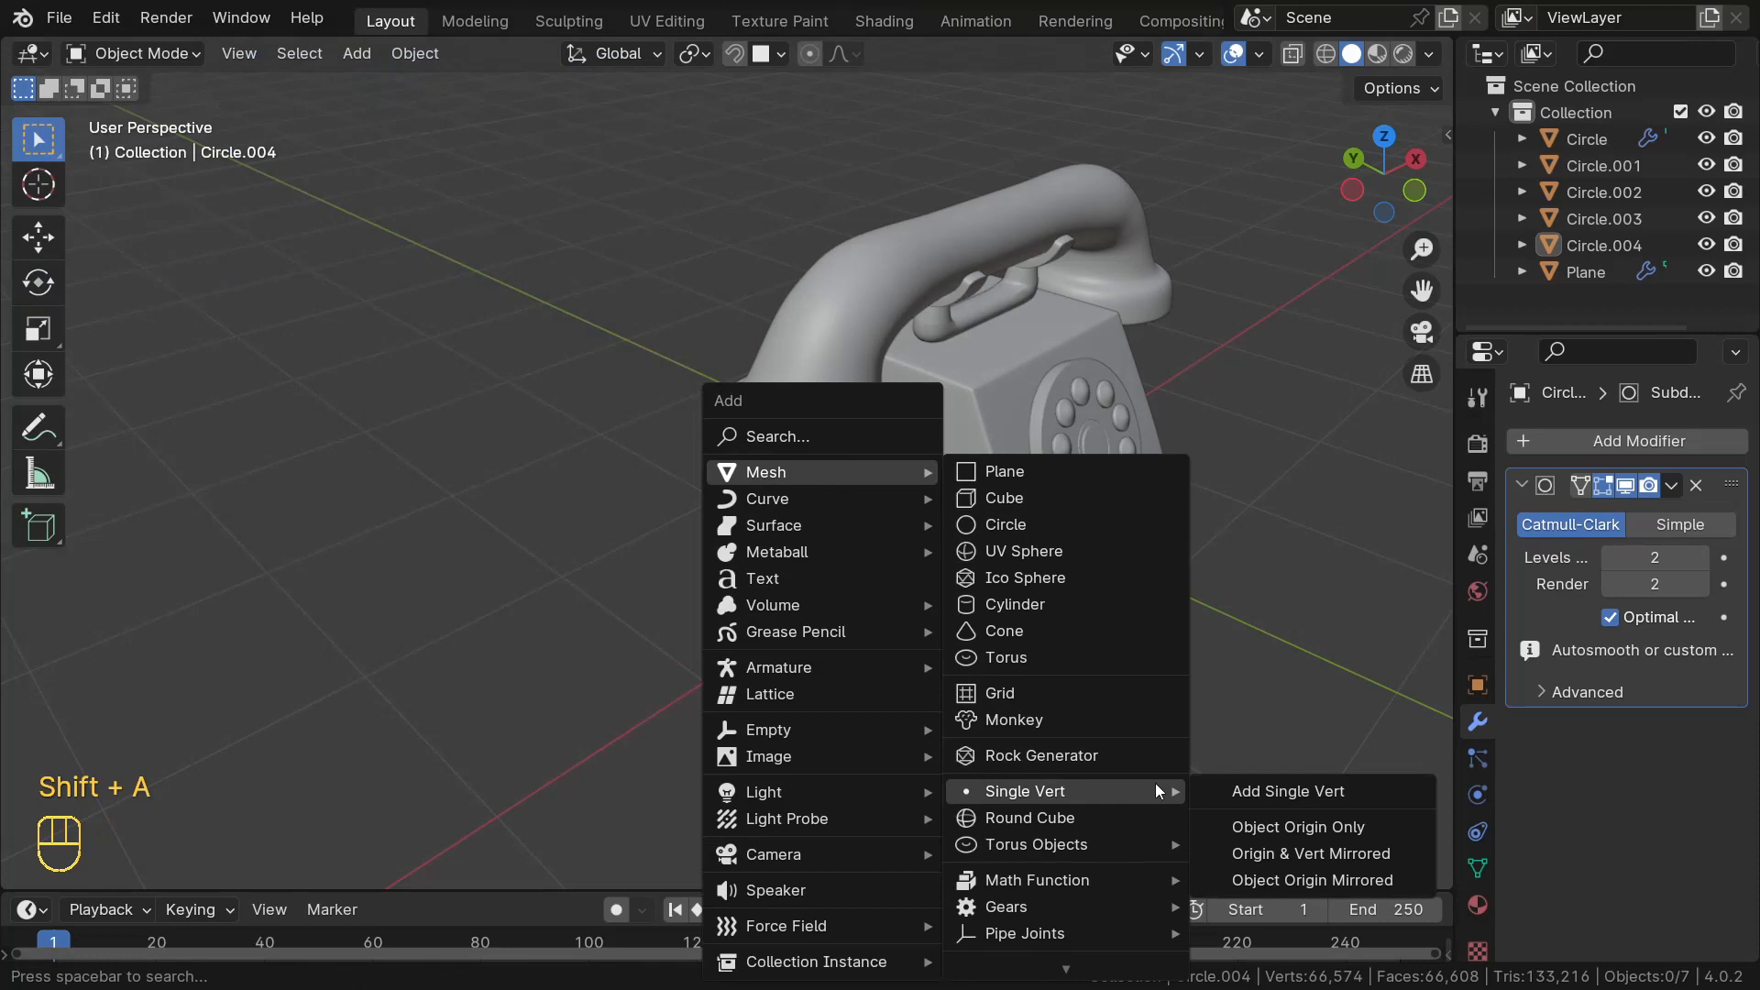
pyautogui.click(1266, 793)
pyautogui.moveTo(896, 569)
pyautogui.mouseDown(button='middle')
pyautogui.moveTo(949, 614)
pyautogui.moveTo(881, 553)
pyautogui.mouseUp(button='middle')
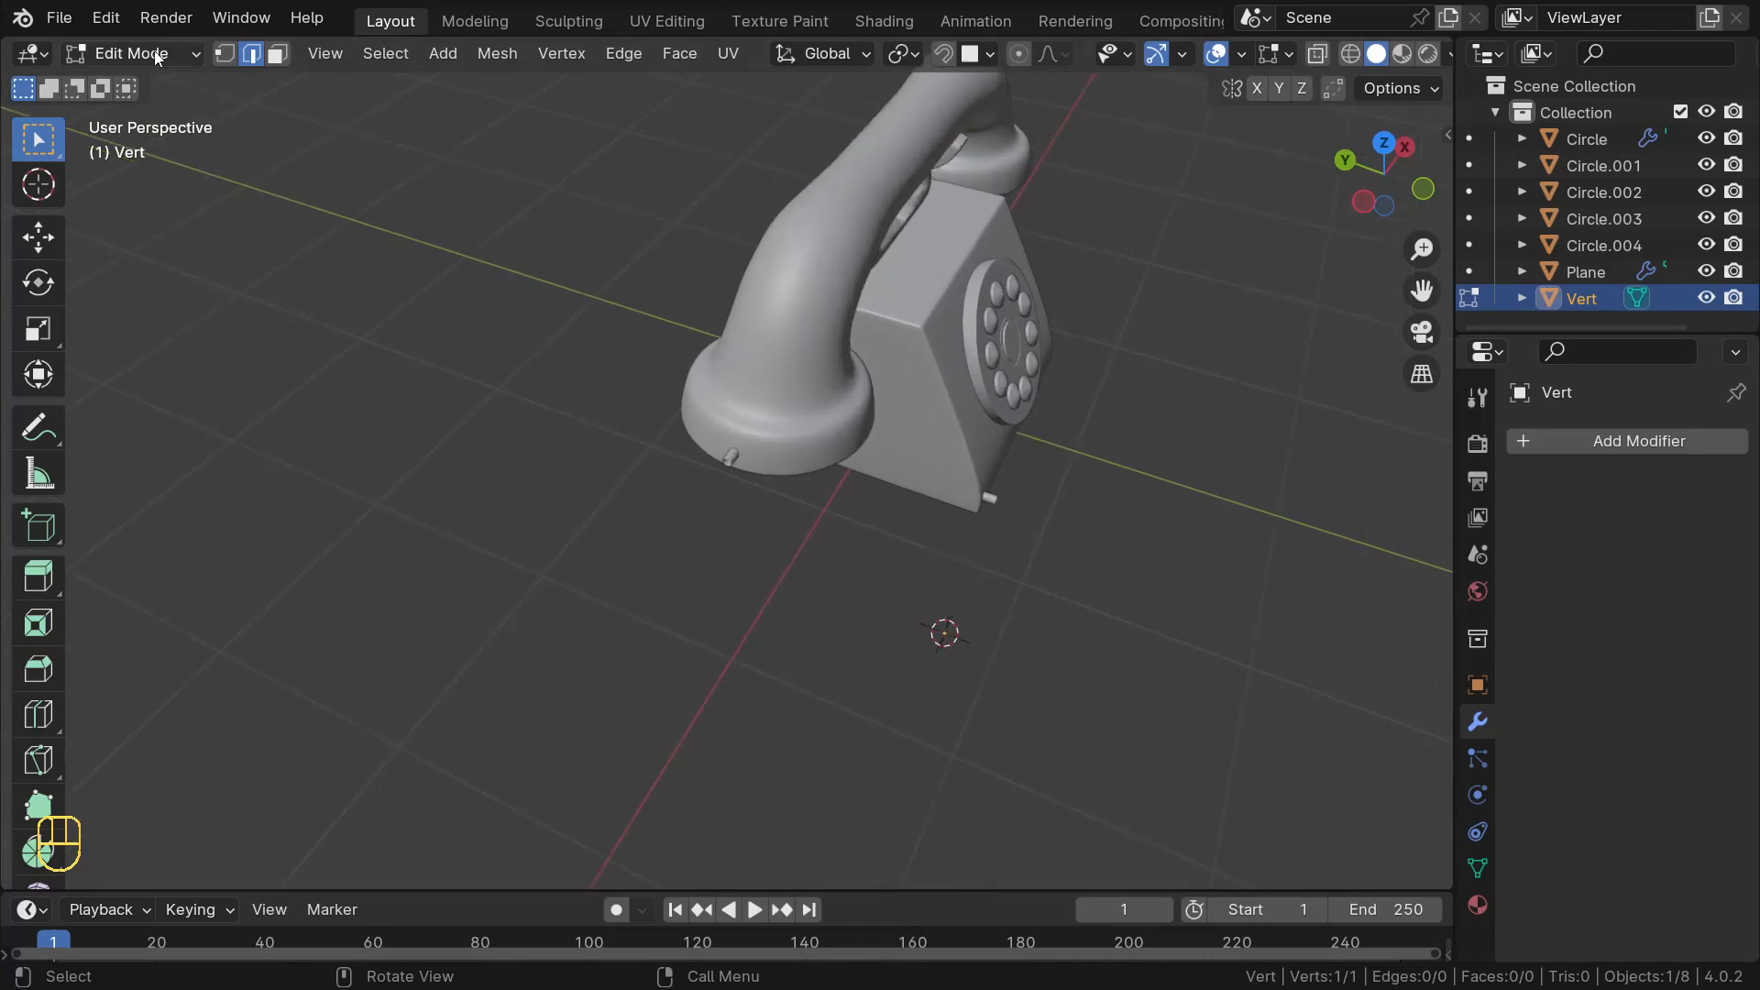
pyautogui.press('1')
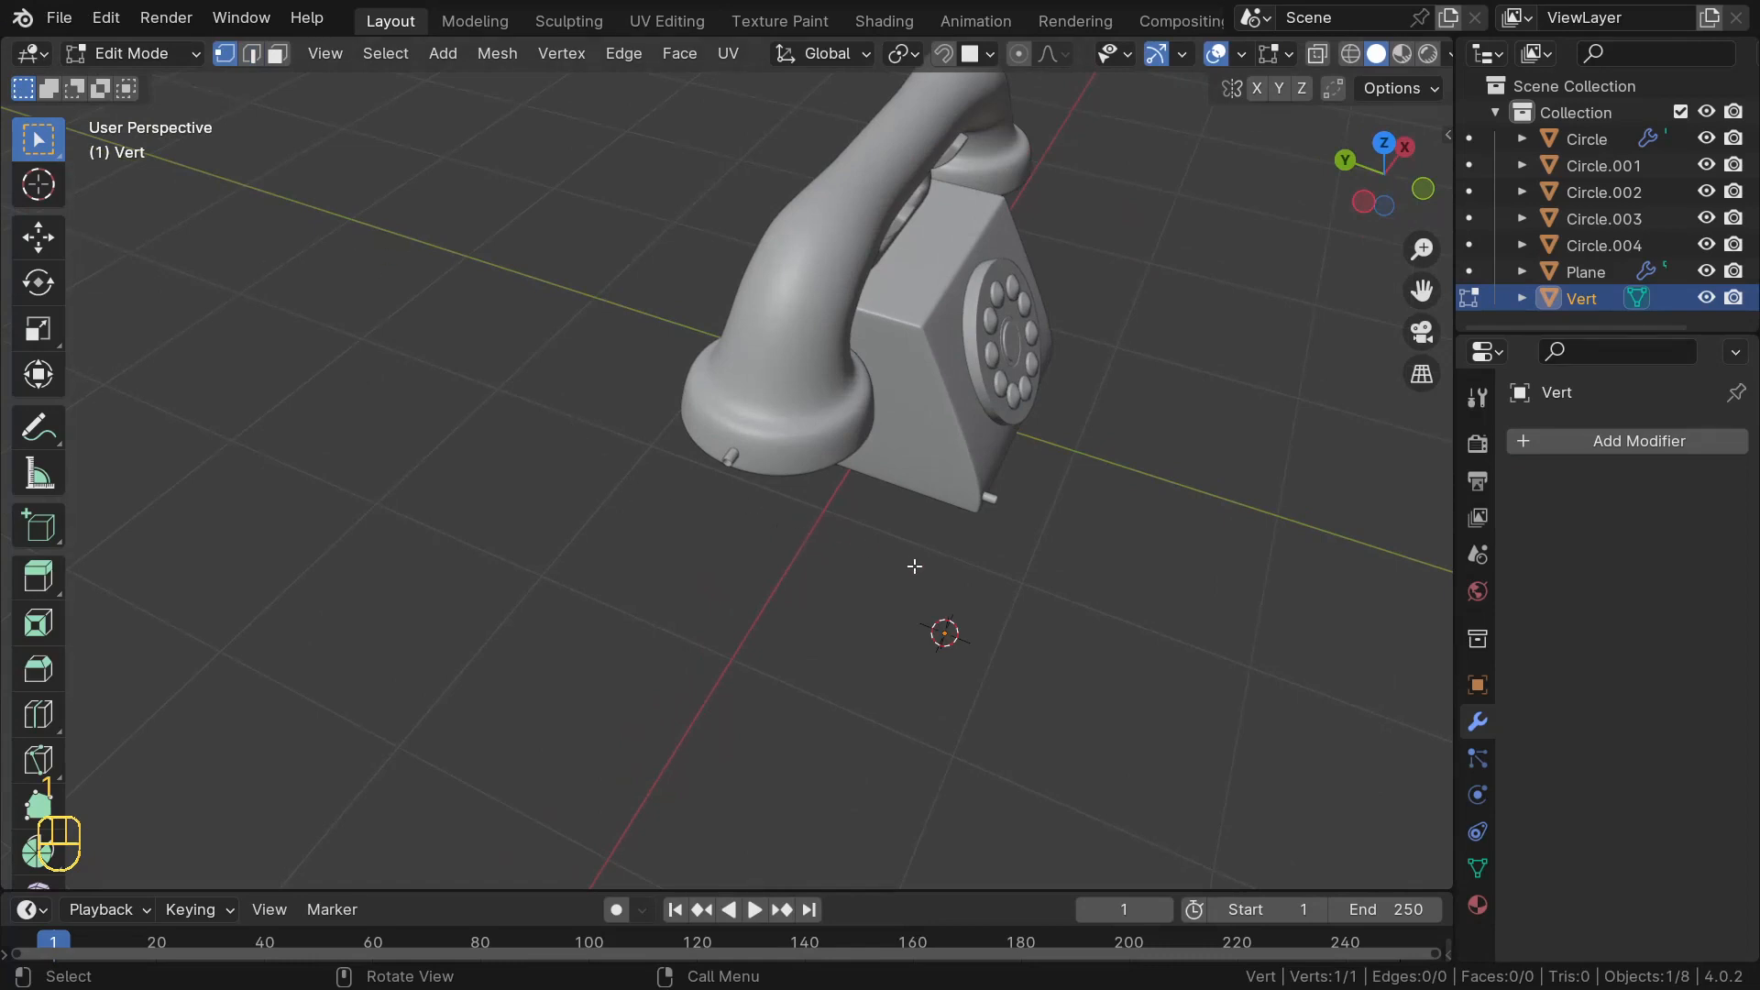
# - Move the single vertex a short distance along the negative global X axis, away from its object origin
pyautogui.press('KP_7')
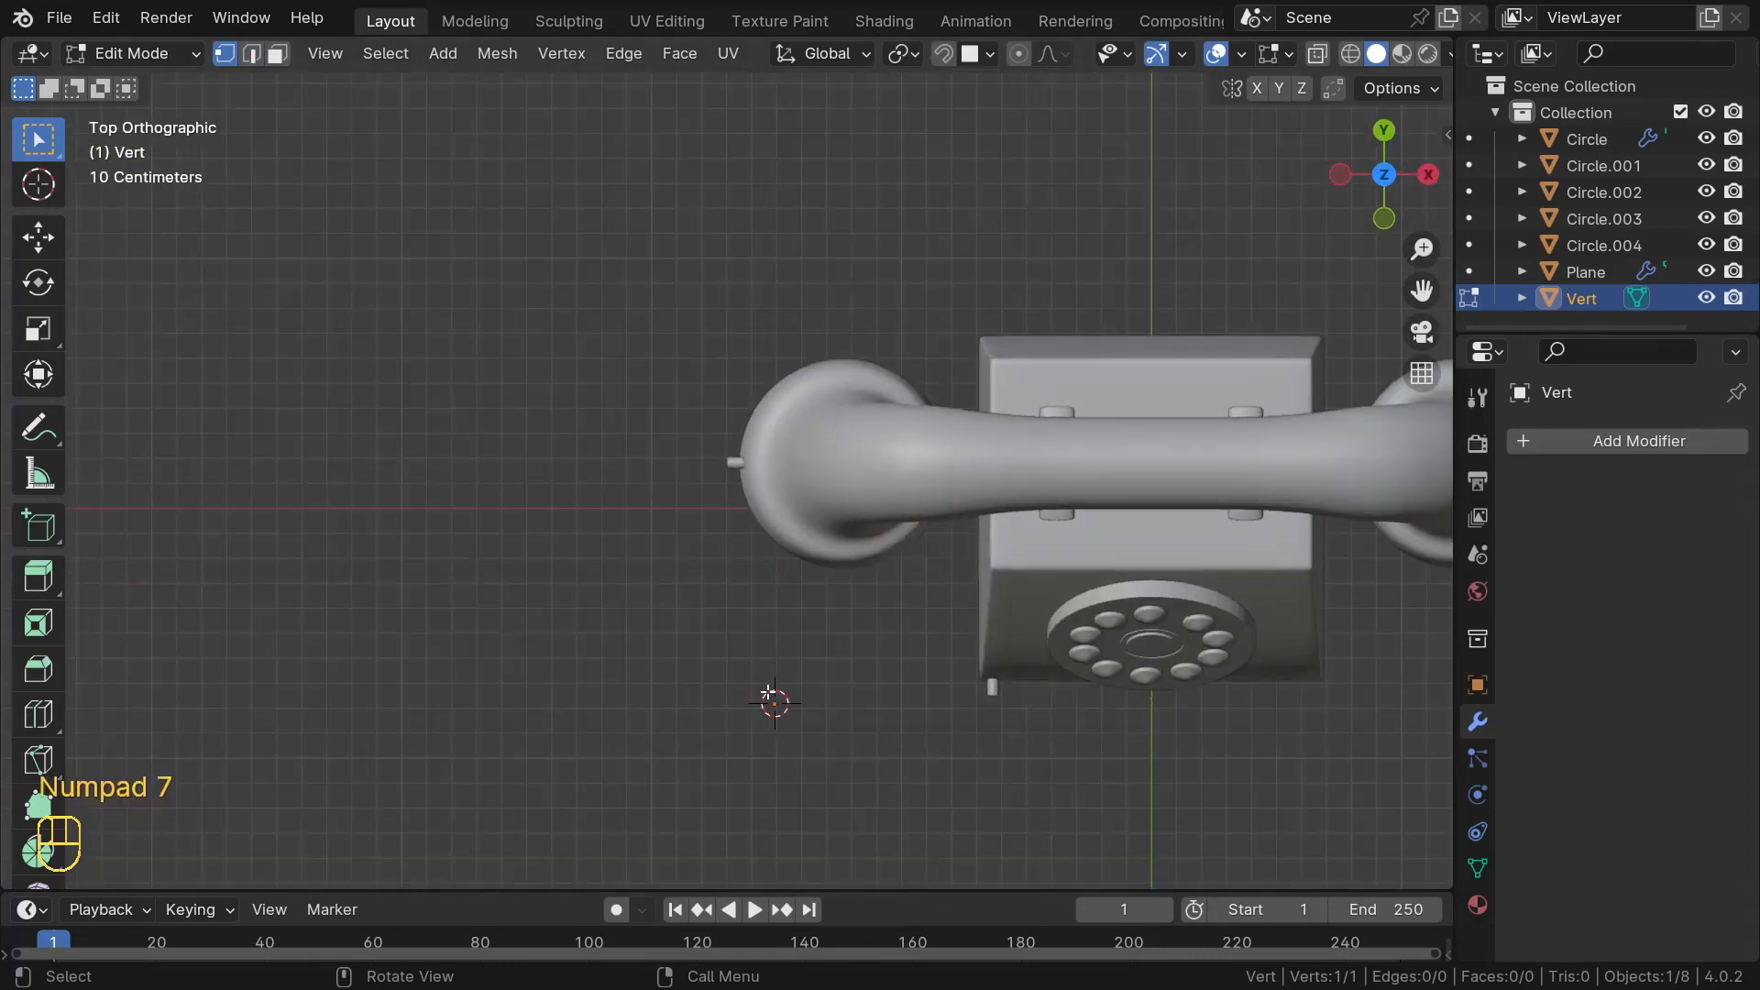
pyautogui.press('g')
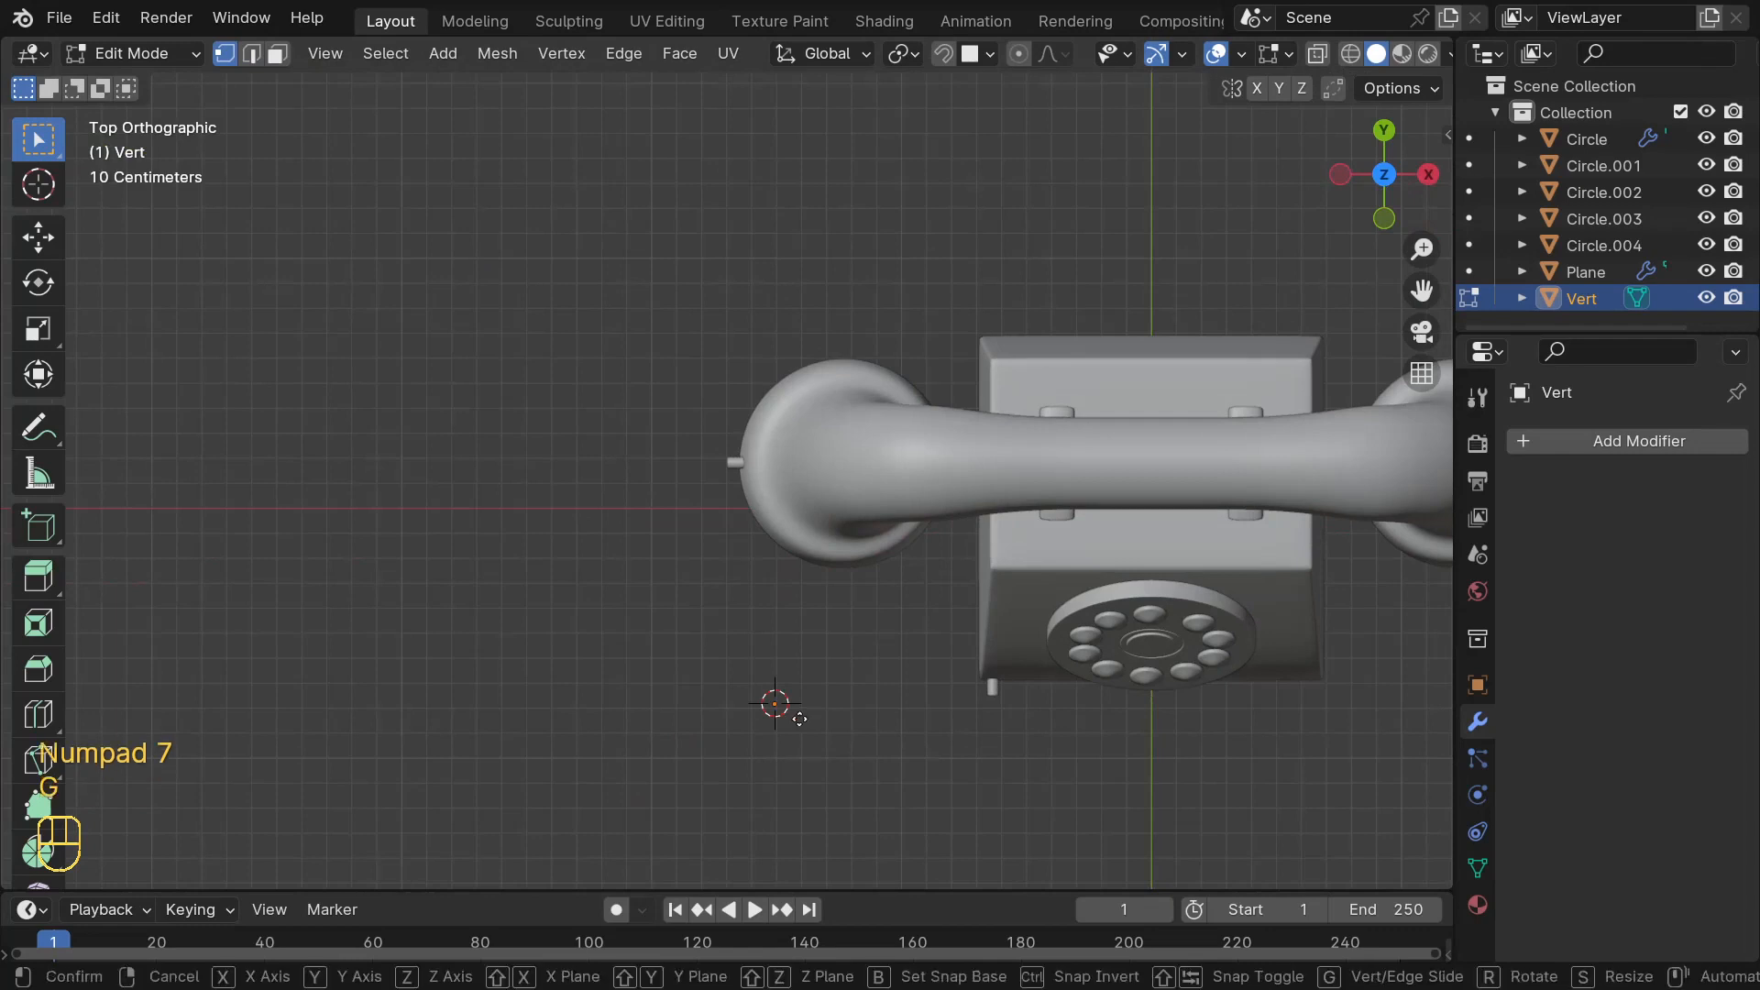
pyautogui.press('x')
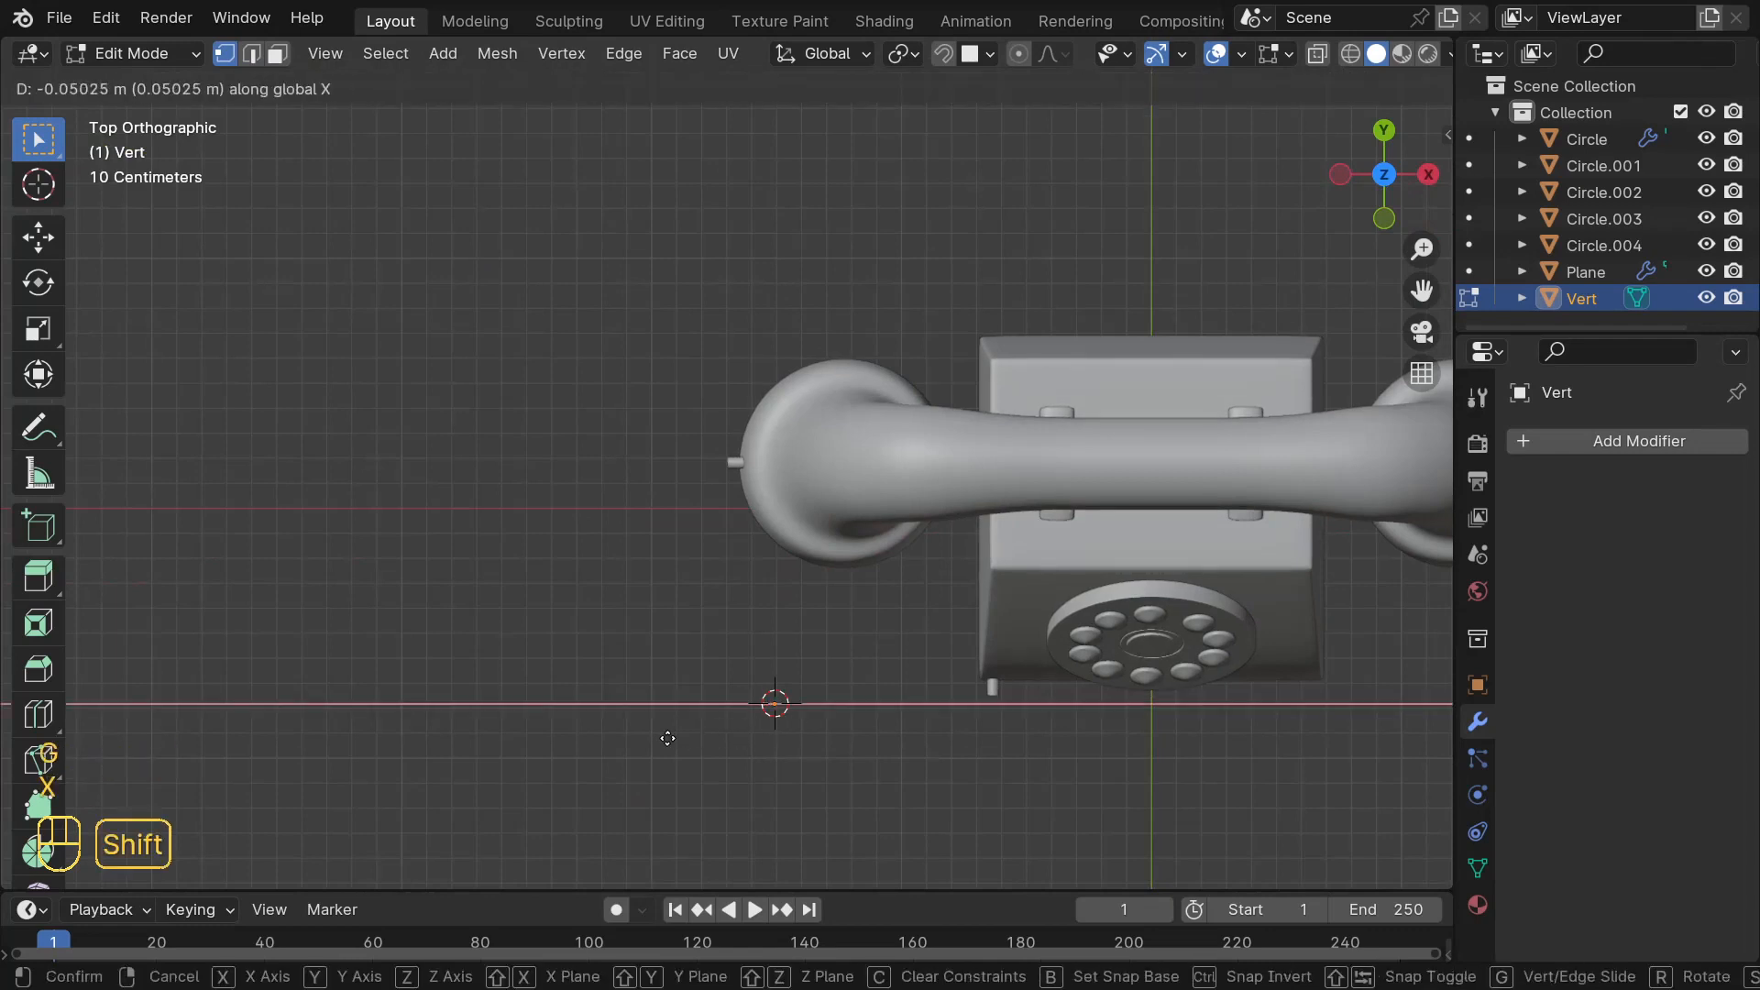
pyautogui.click(616, 745)
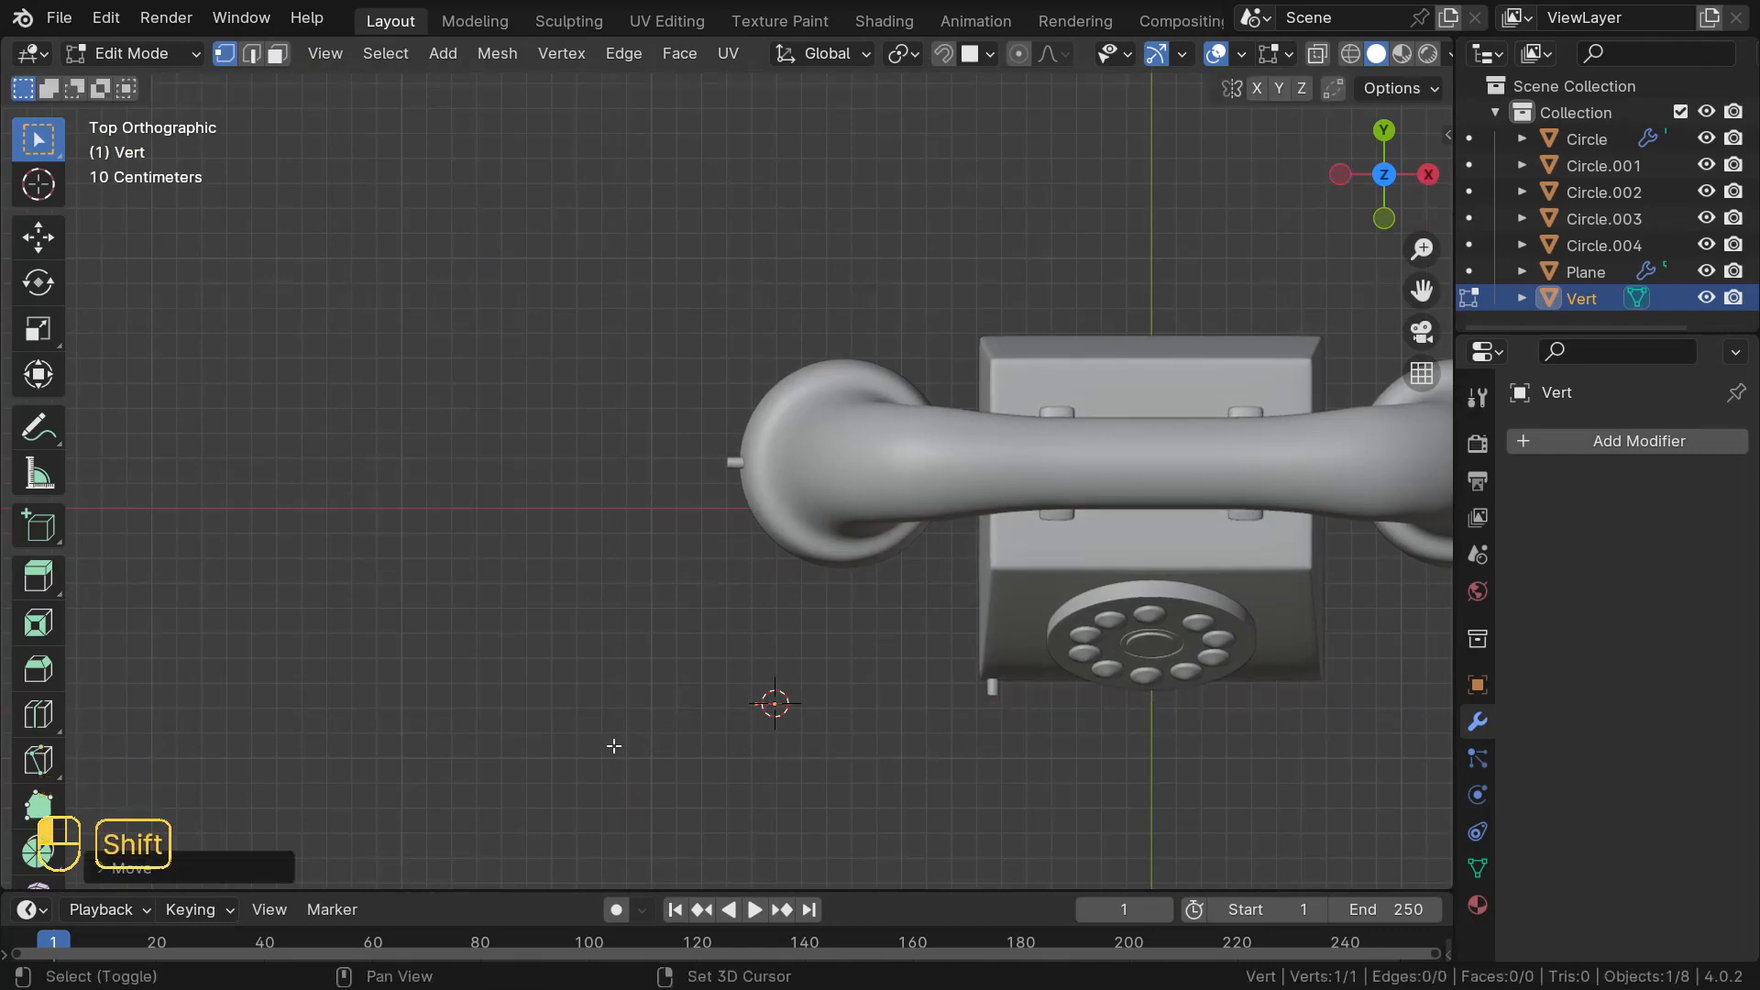
pyautogui.press('KP_Decimal')
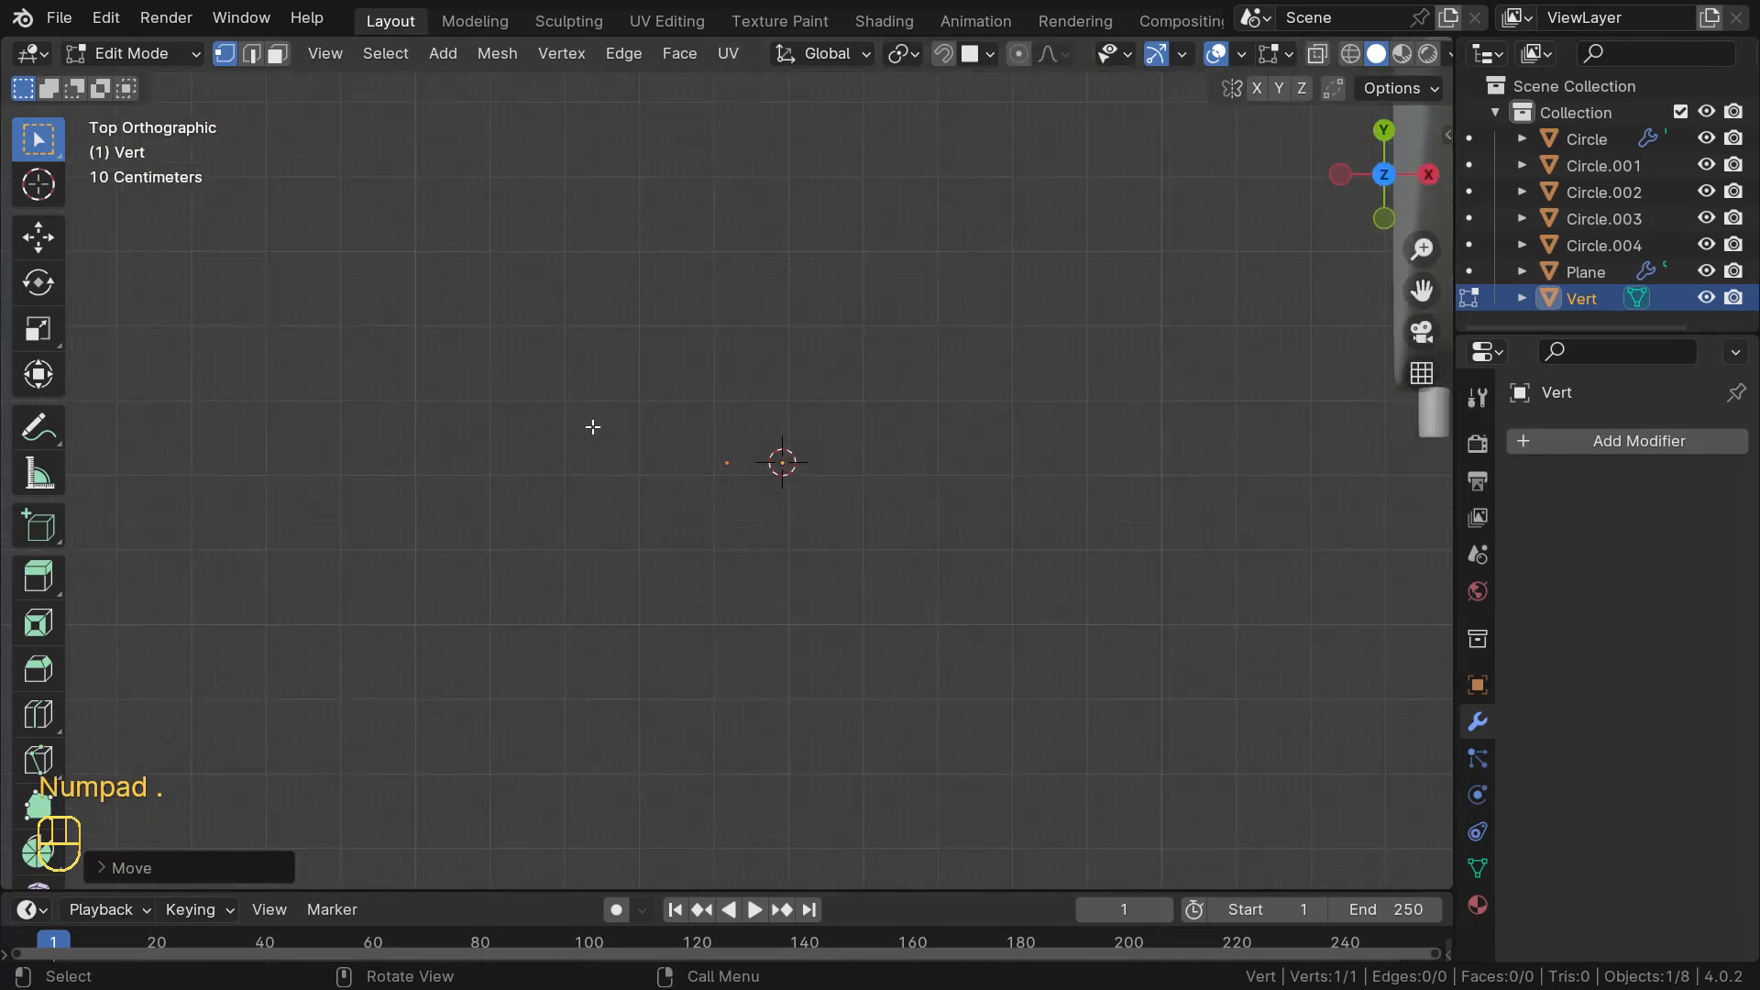
pyautogui.moveTo(652, 452); pyautogui.dragTo(756, 412, button='middle')
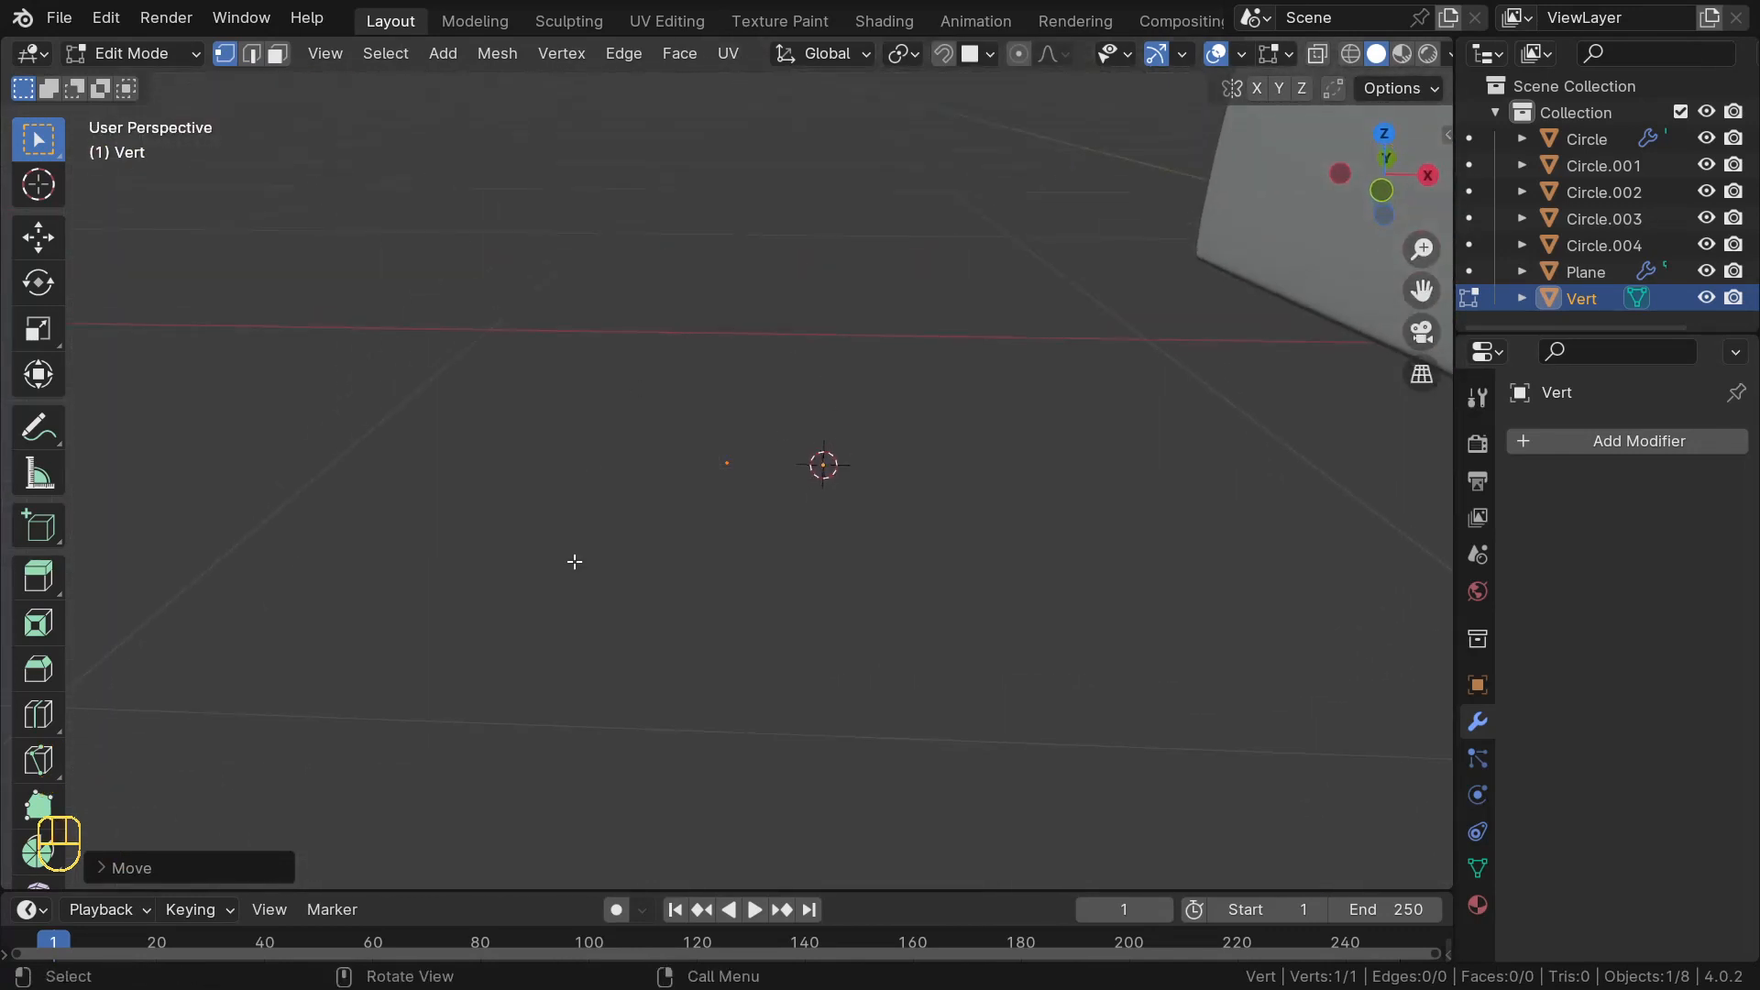
pyautogui.moveTo(693, 473); pyautogui.dragTo(792, 458, button='middle')
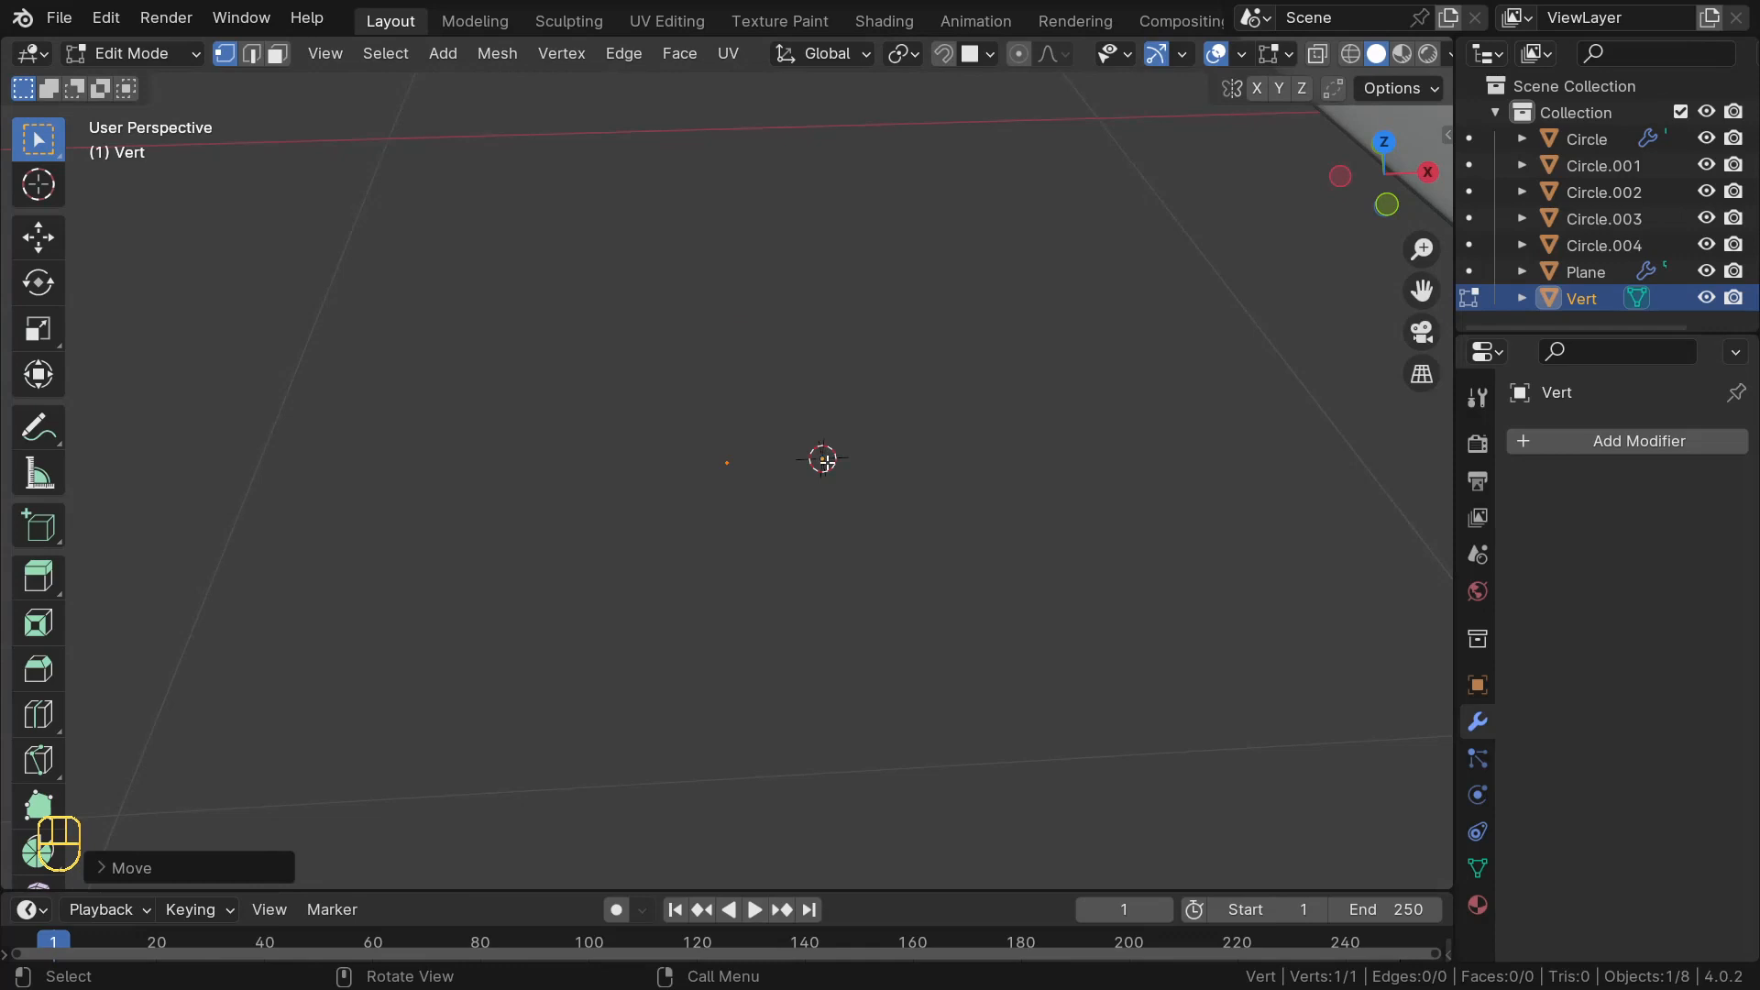
# - Return to Object Mode and add a Screw modifier to the single-vertex object
pyautogui.press('Tab')
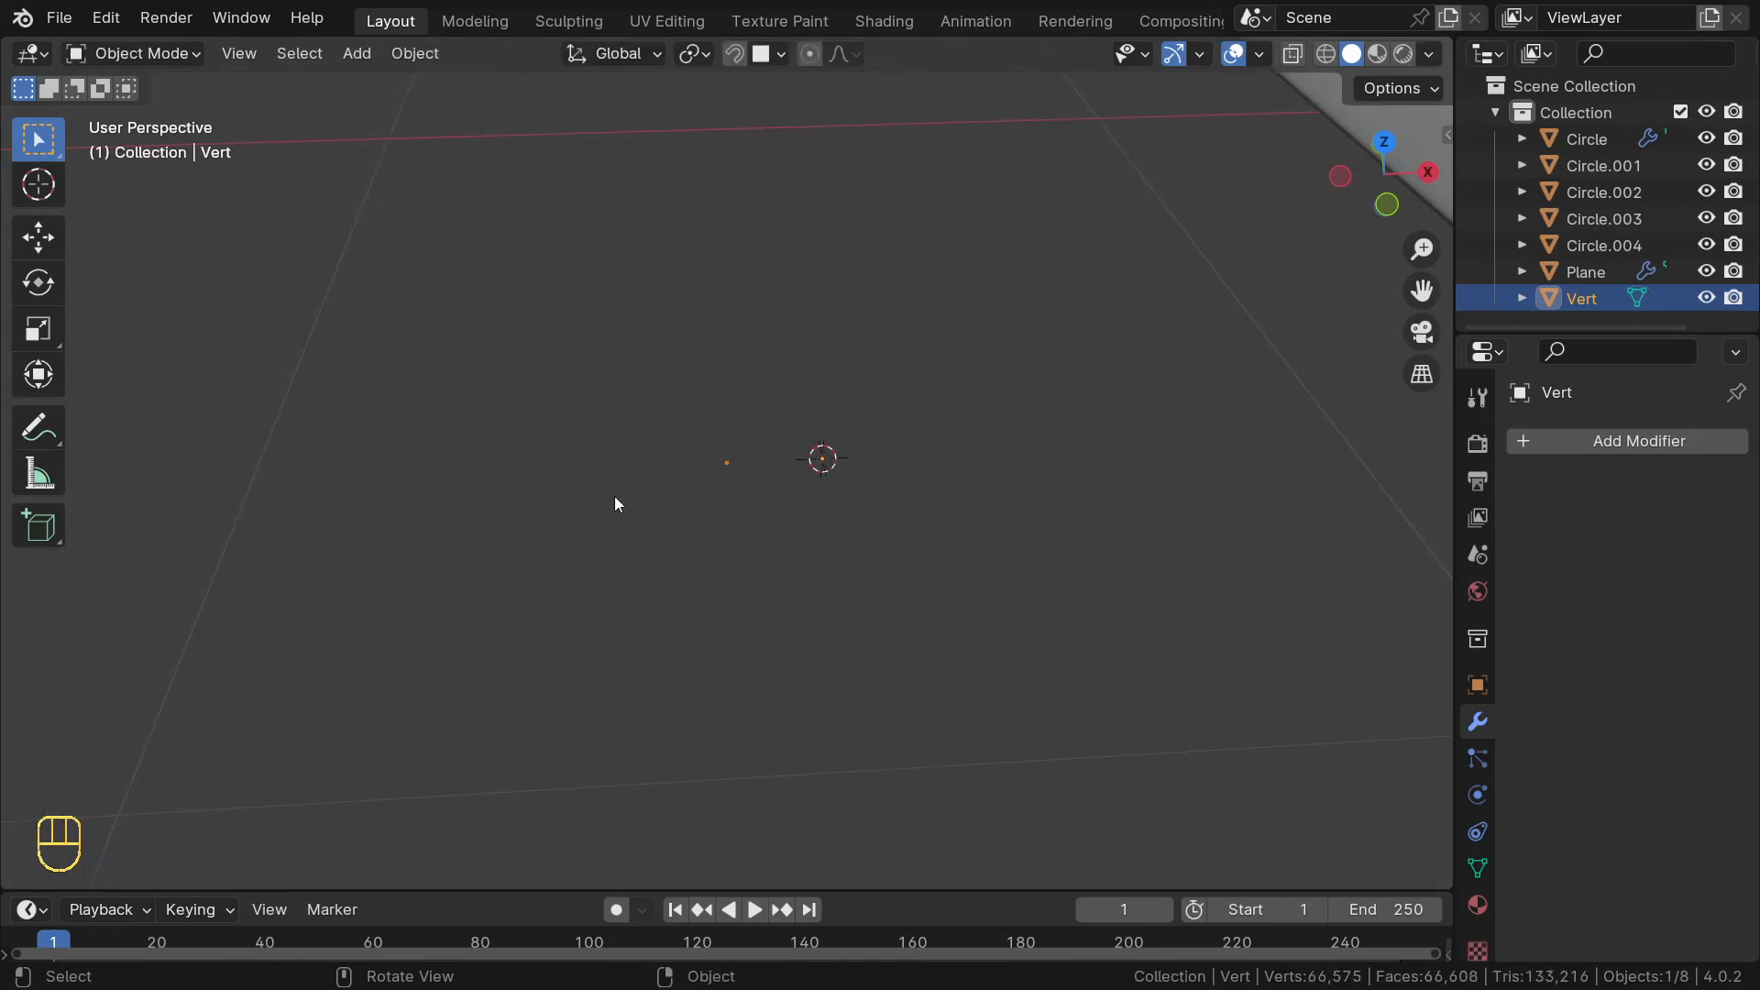
pyautogui.click(1654, 442)
pyautogui.moveTo(1599, 442)
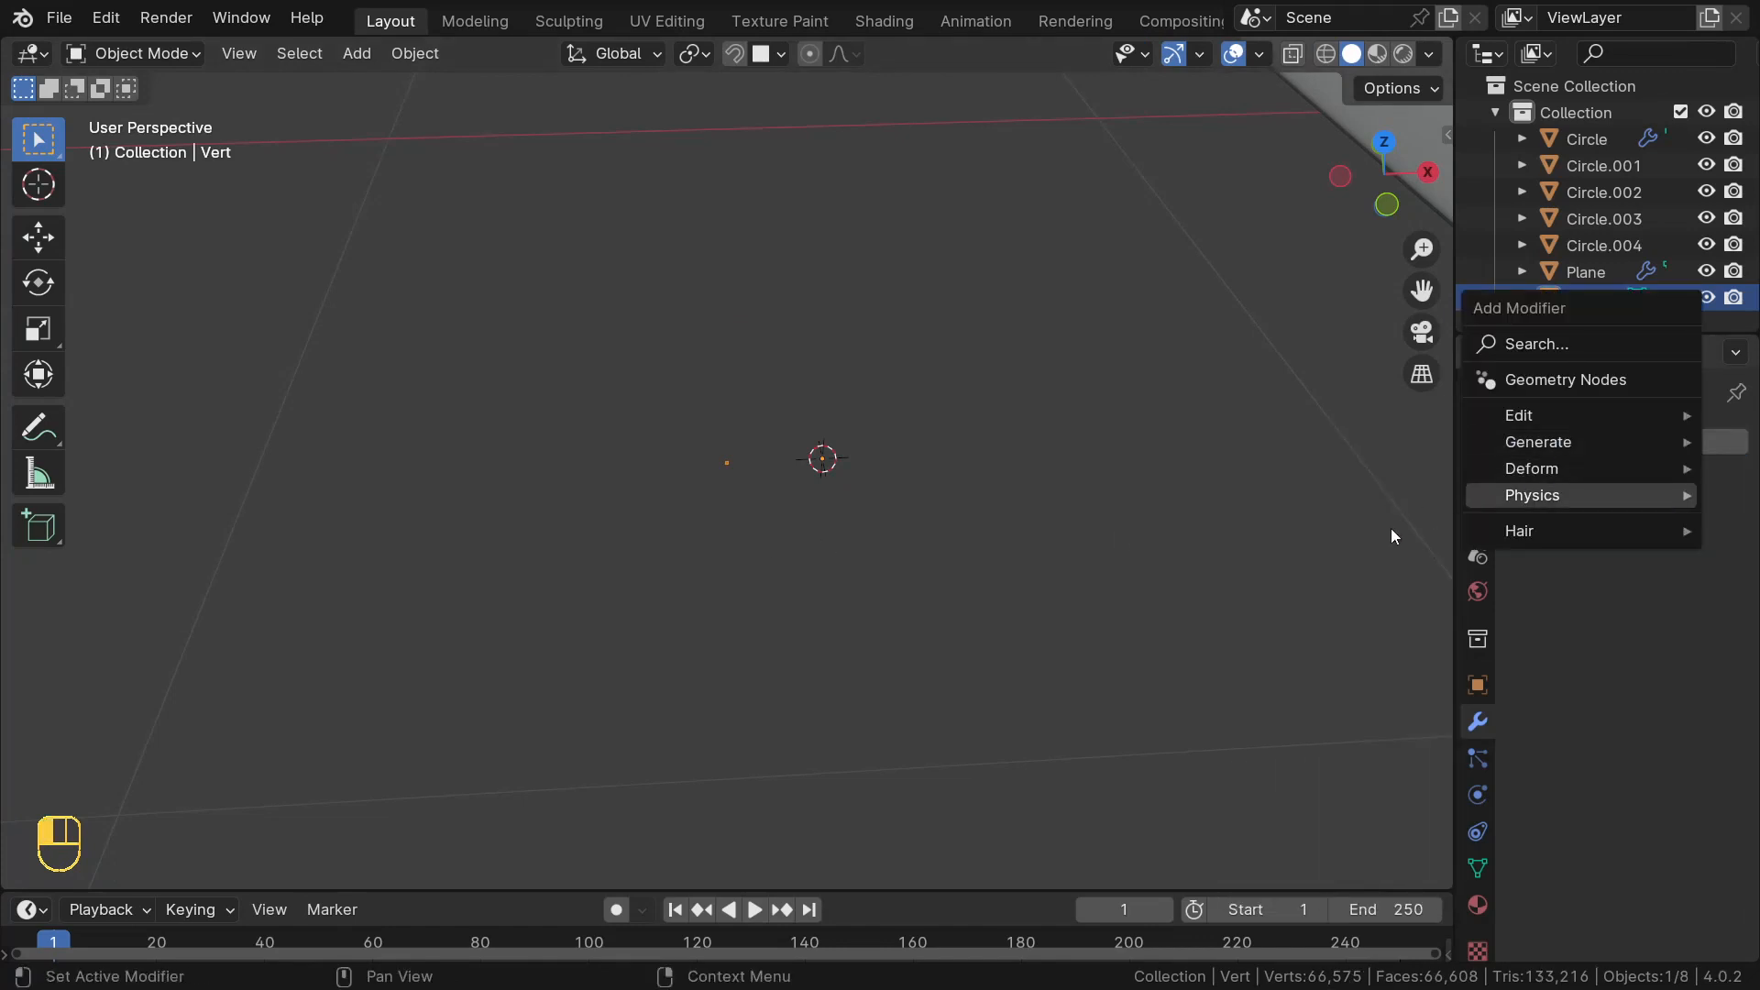
pyautogui.click(1567, 445)
pyautogui.moveTo(1470, 441)
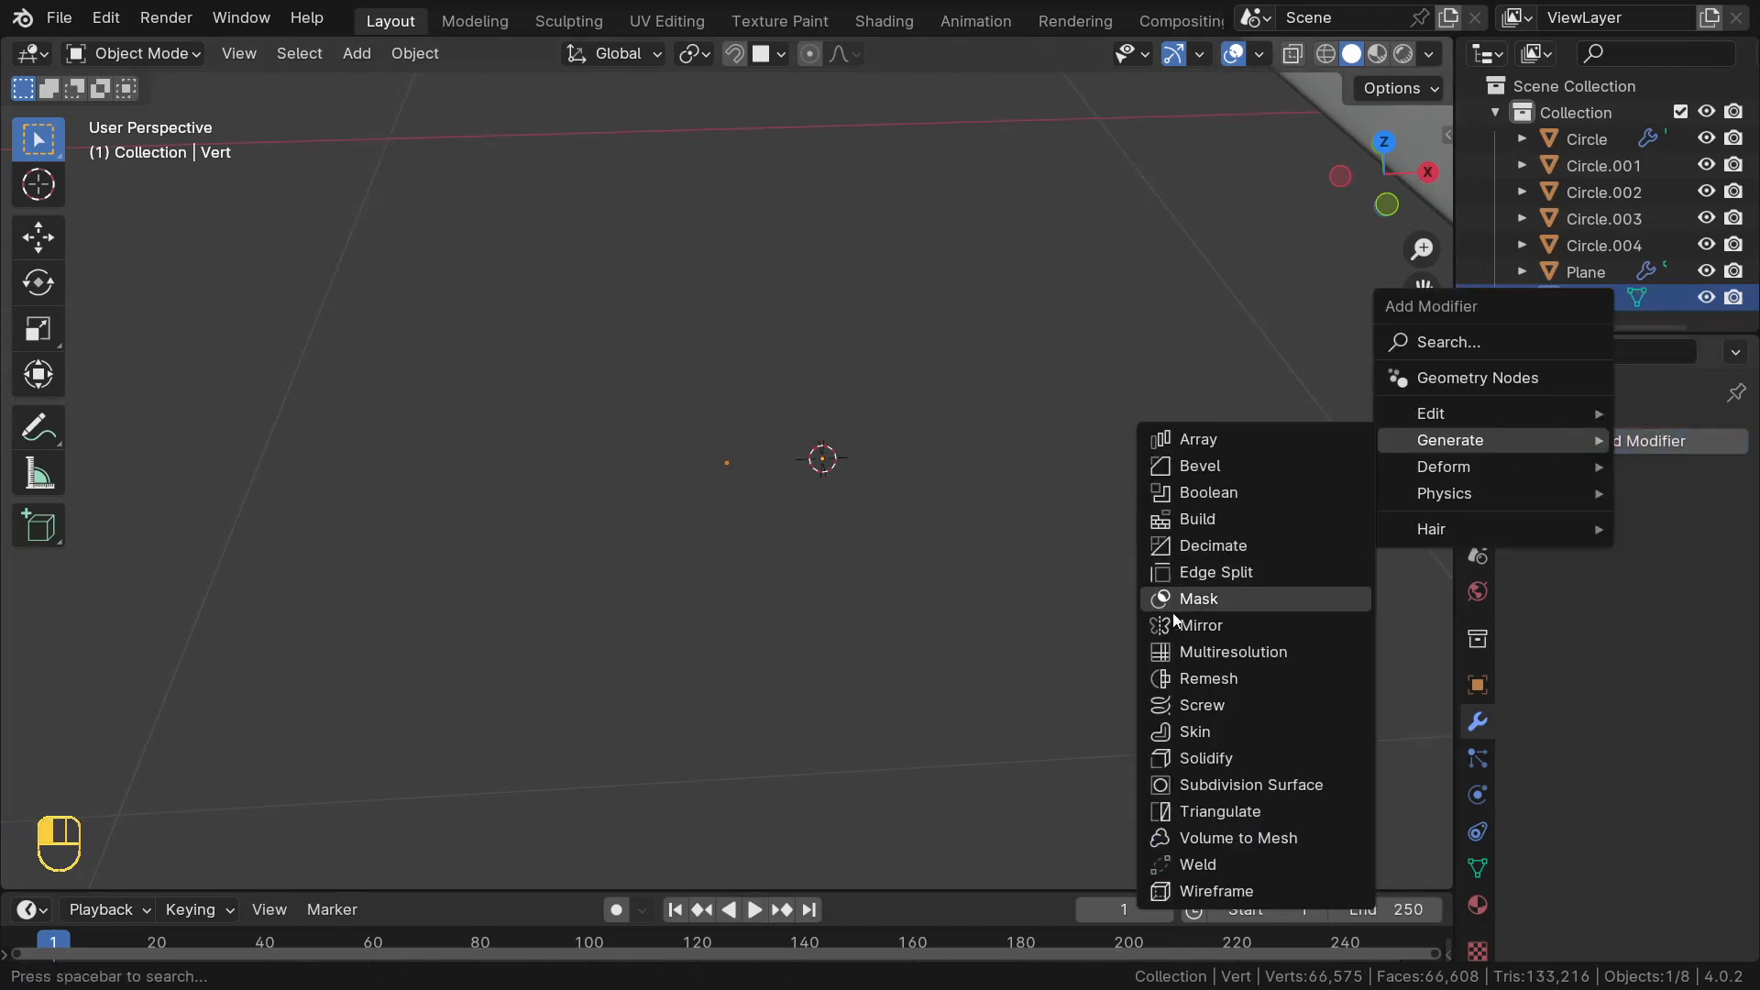
pyautogui.click(1213, 707)
pyautogui.moveTo(927, 594); pyautogui.dragTo(880, 499, button='middle')
pyautogui.scroll(4, 876, 458)
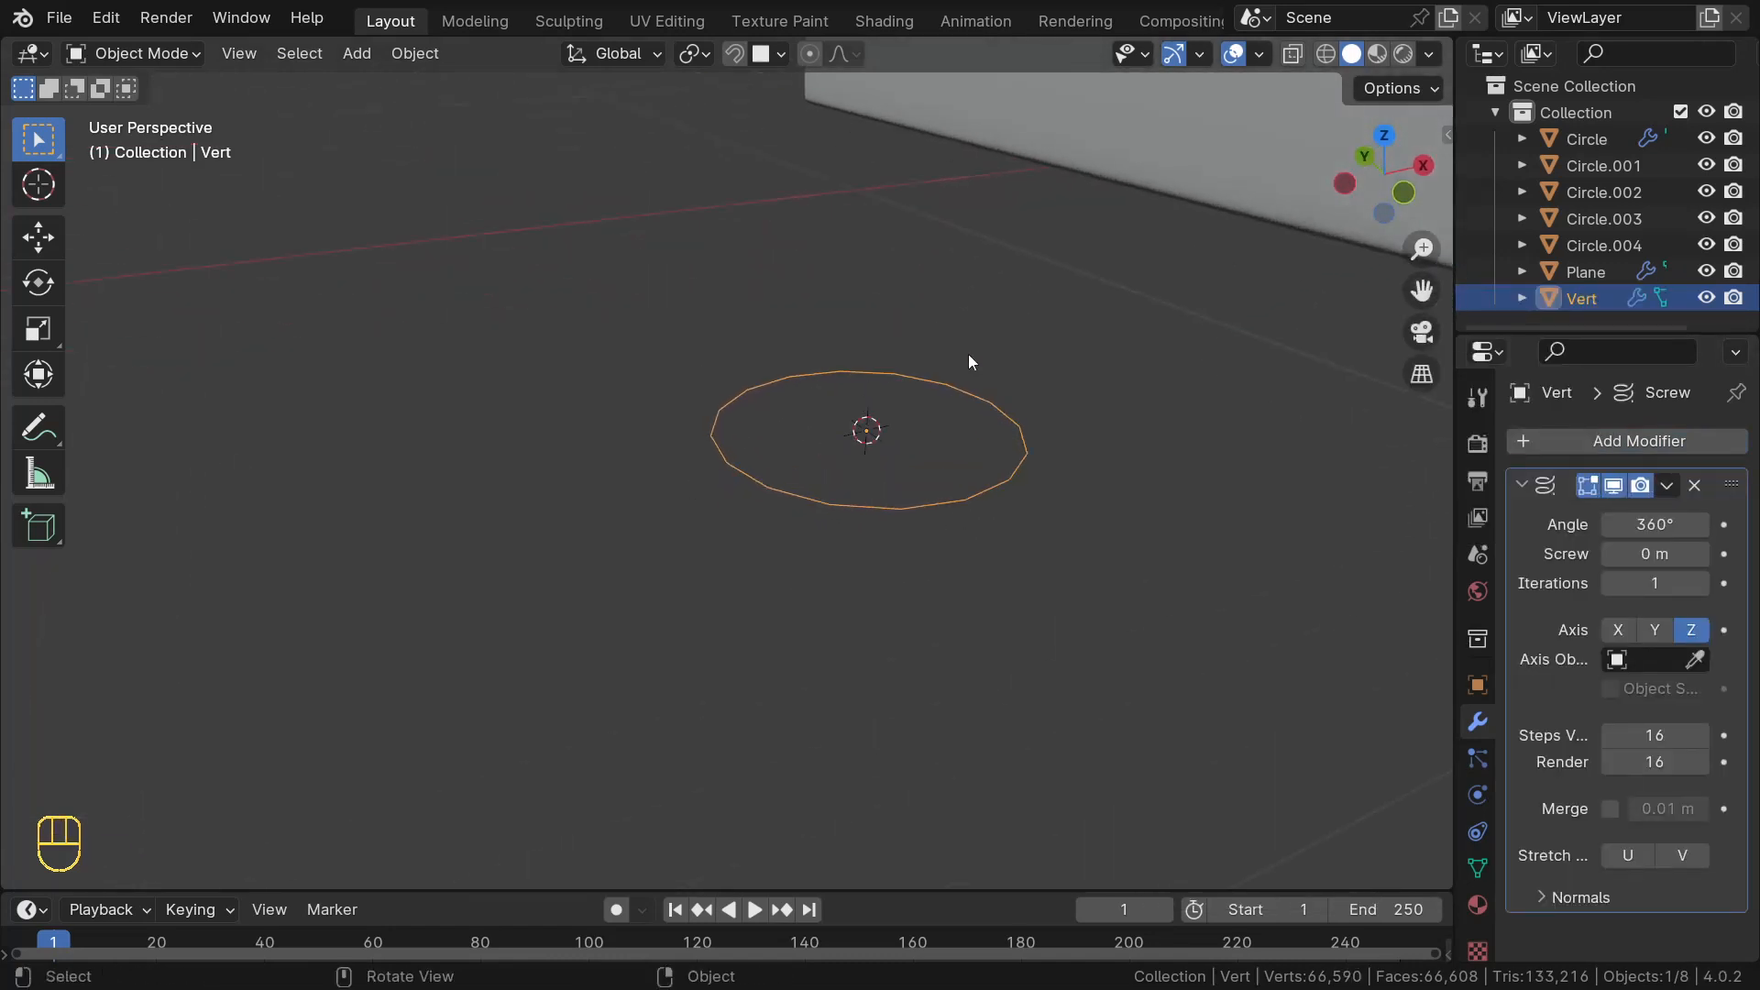
pyautogui.moveTo(996, 447); pyautogui.dragTo(823, 470, button='middle')
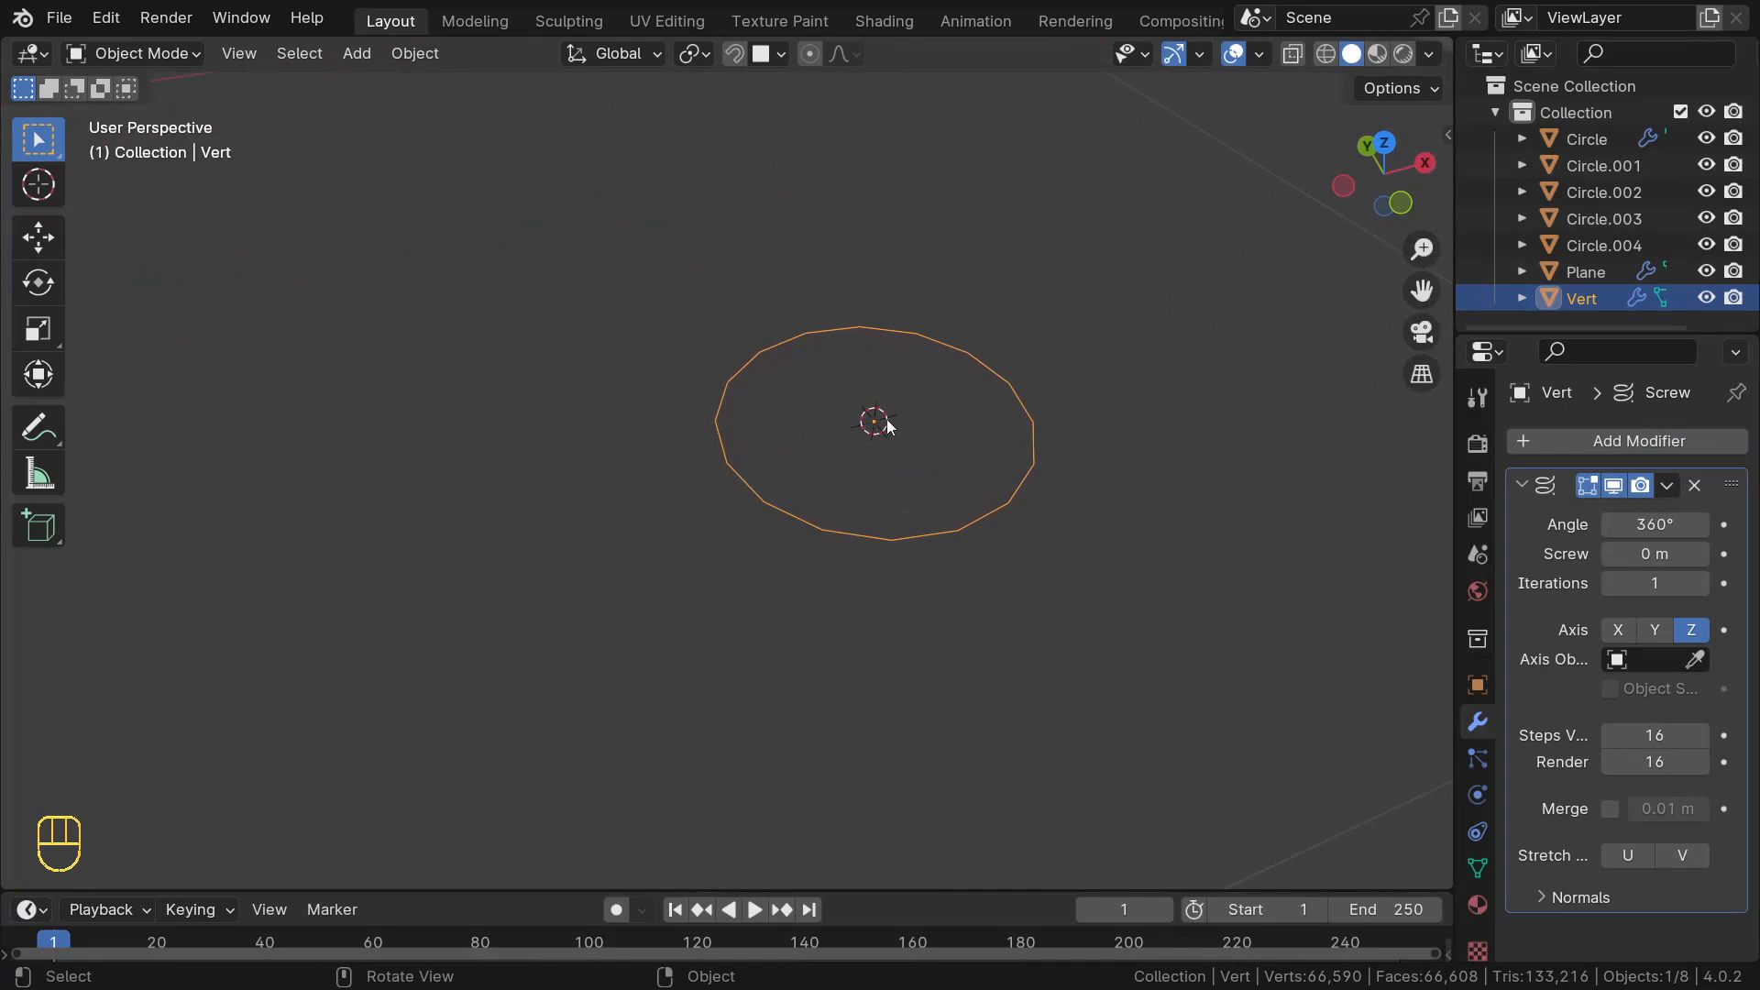
pyautogui.moveTo(887, 426); pyautogui.dragTo(852, 415, button='middle')
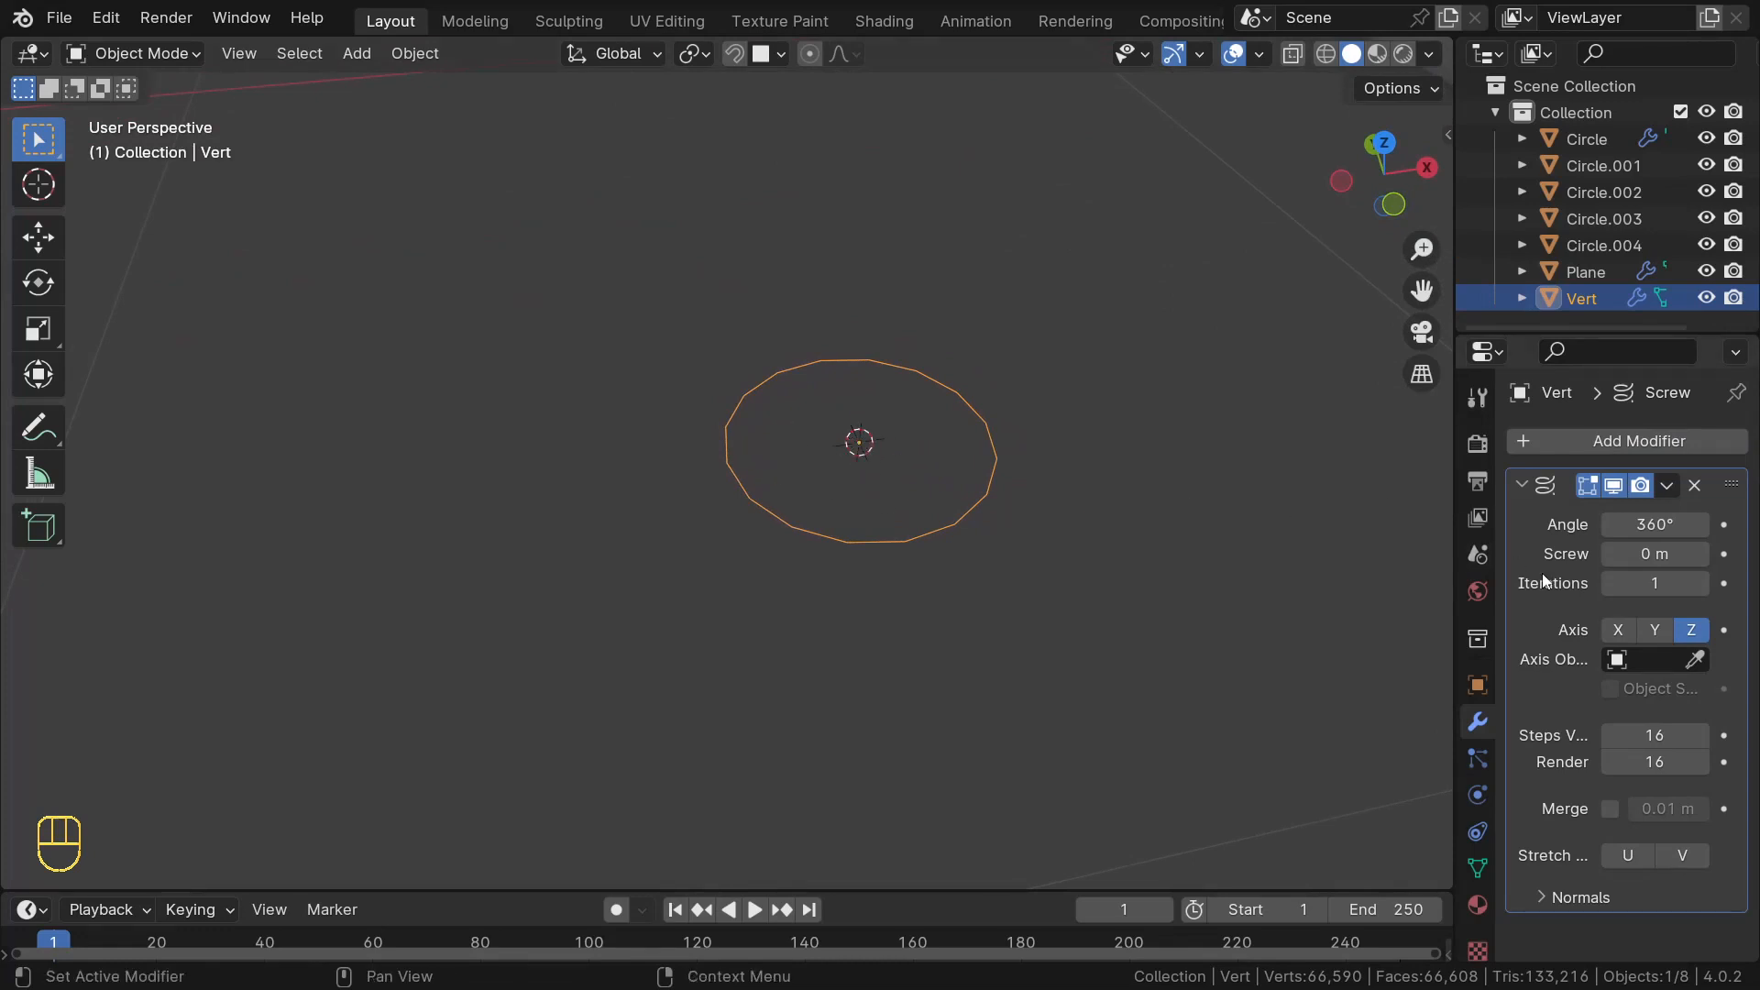
pyautogui.moveTo(1412, 548); pyautogui.dragTo(1248, 483, button='middle')
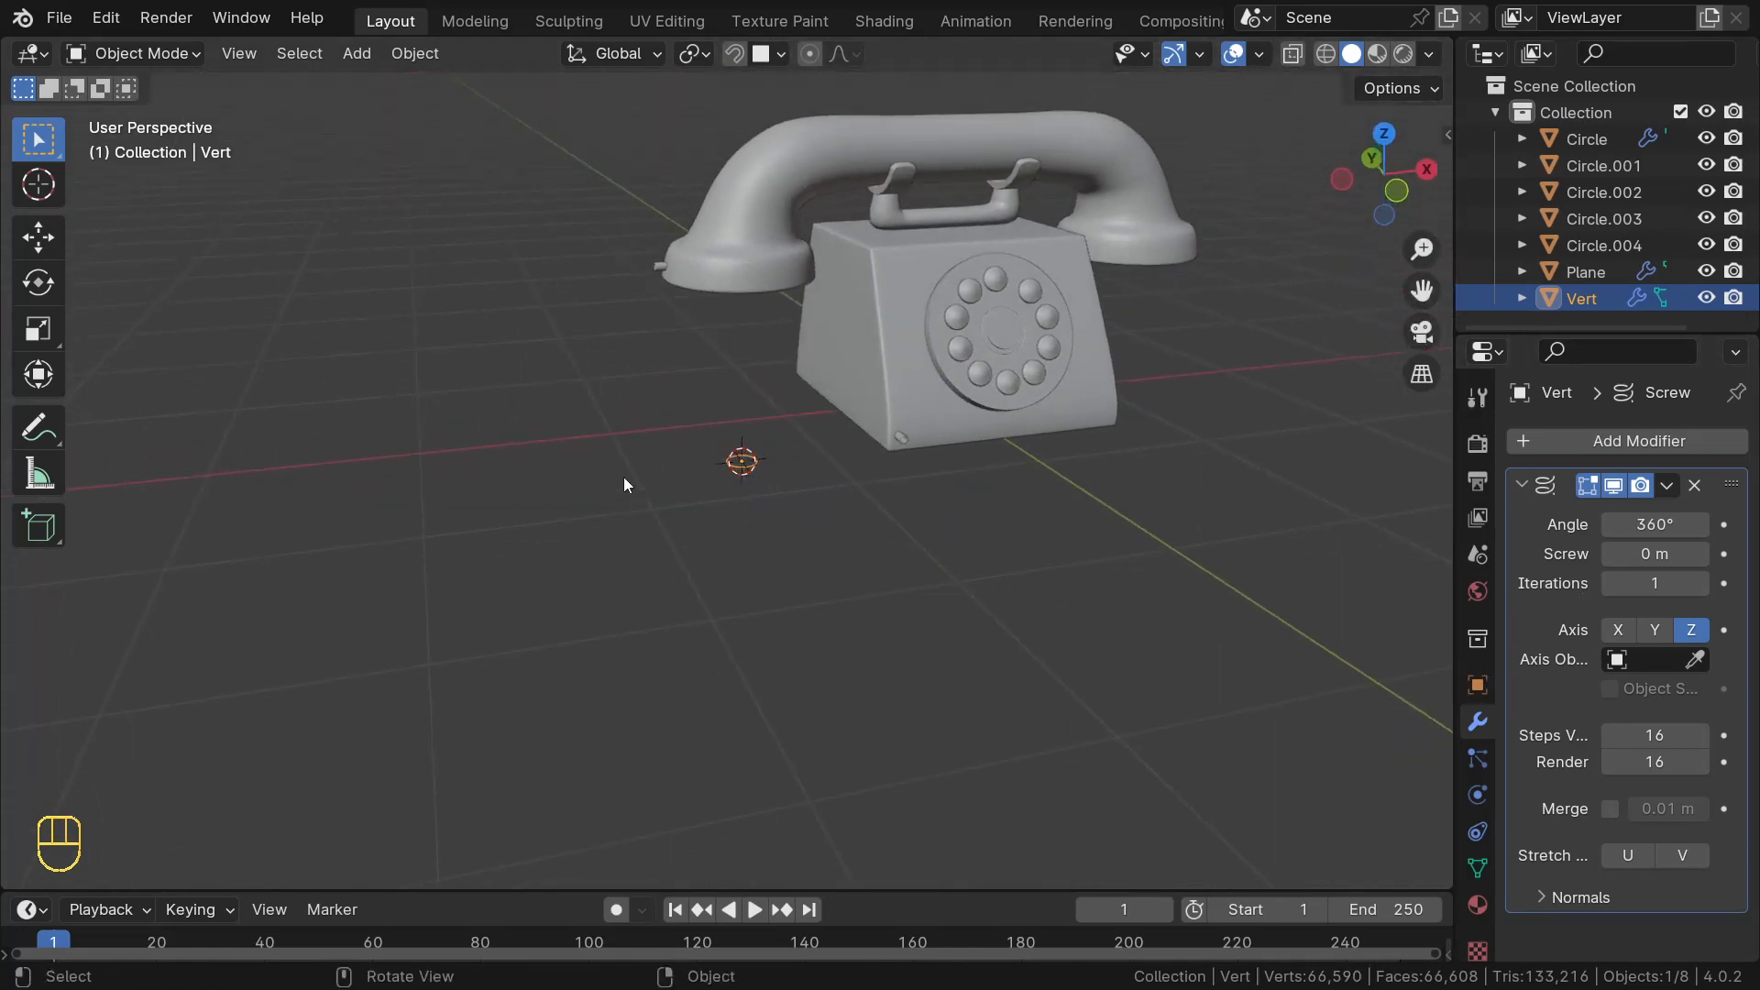
# - Move the vertex about 0.09 m further along the negative global X axis in Edit Mode to widen the screw circle
pyautogui.scroll(4, 635, 475)
pyautogui.press('Tab')
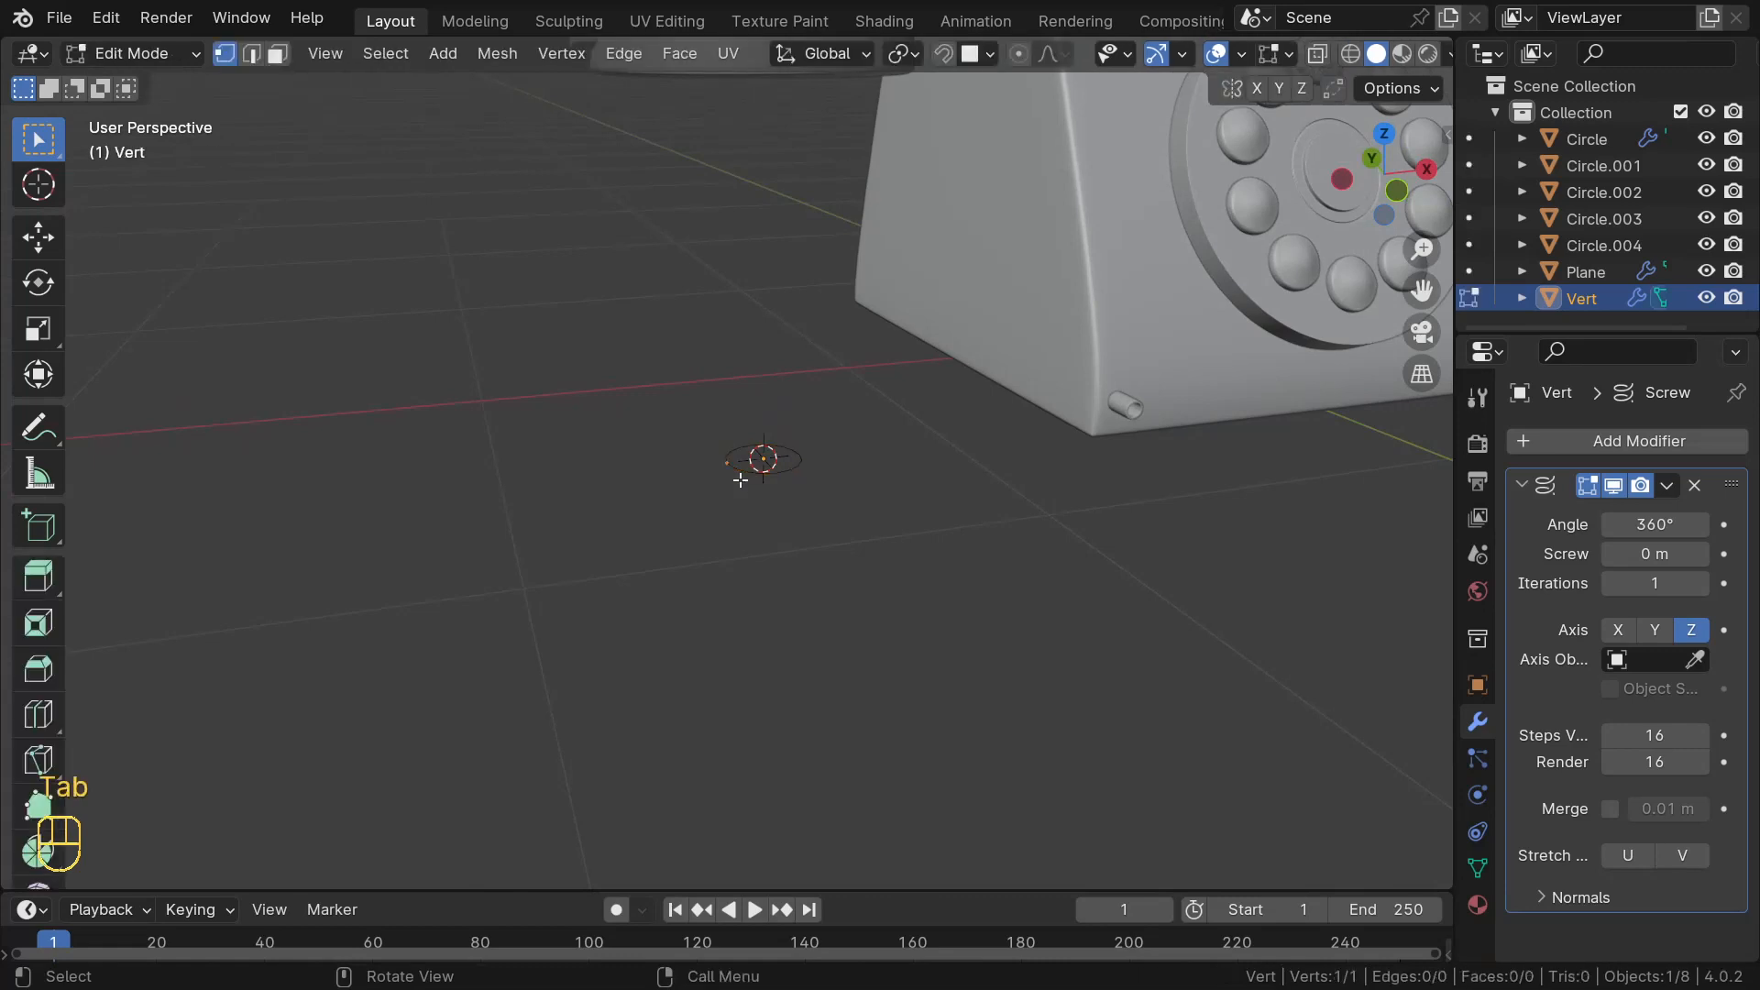
pyautogui.press('g')
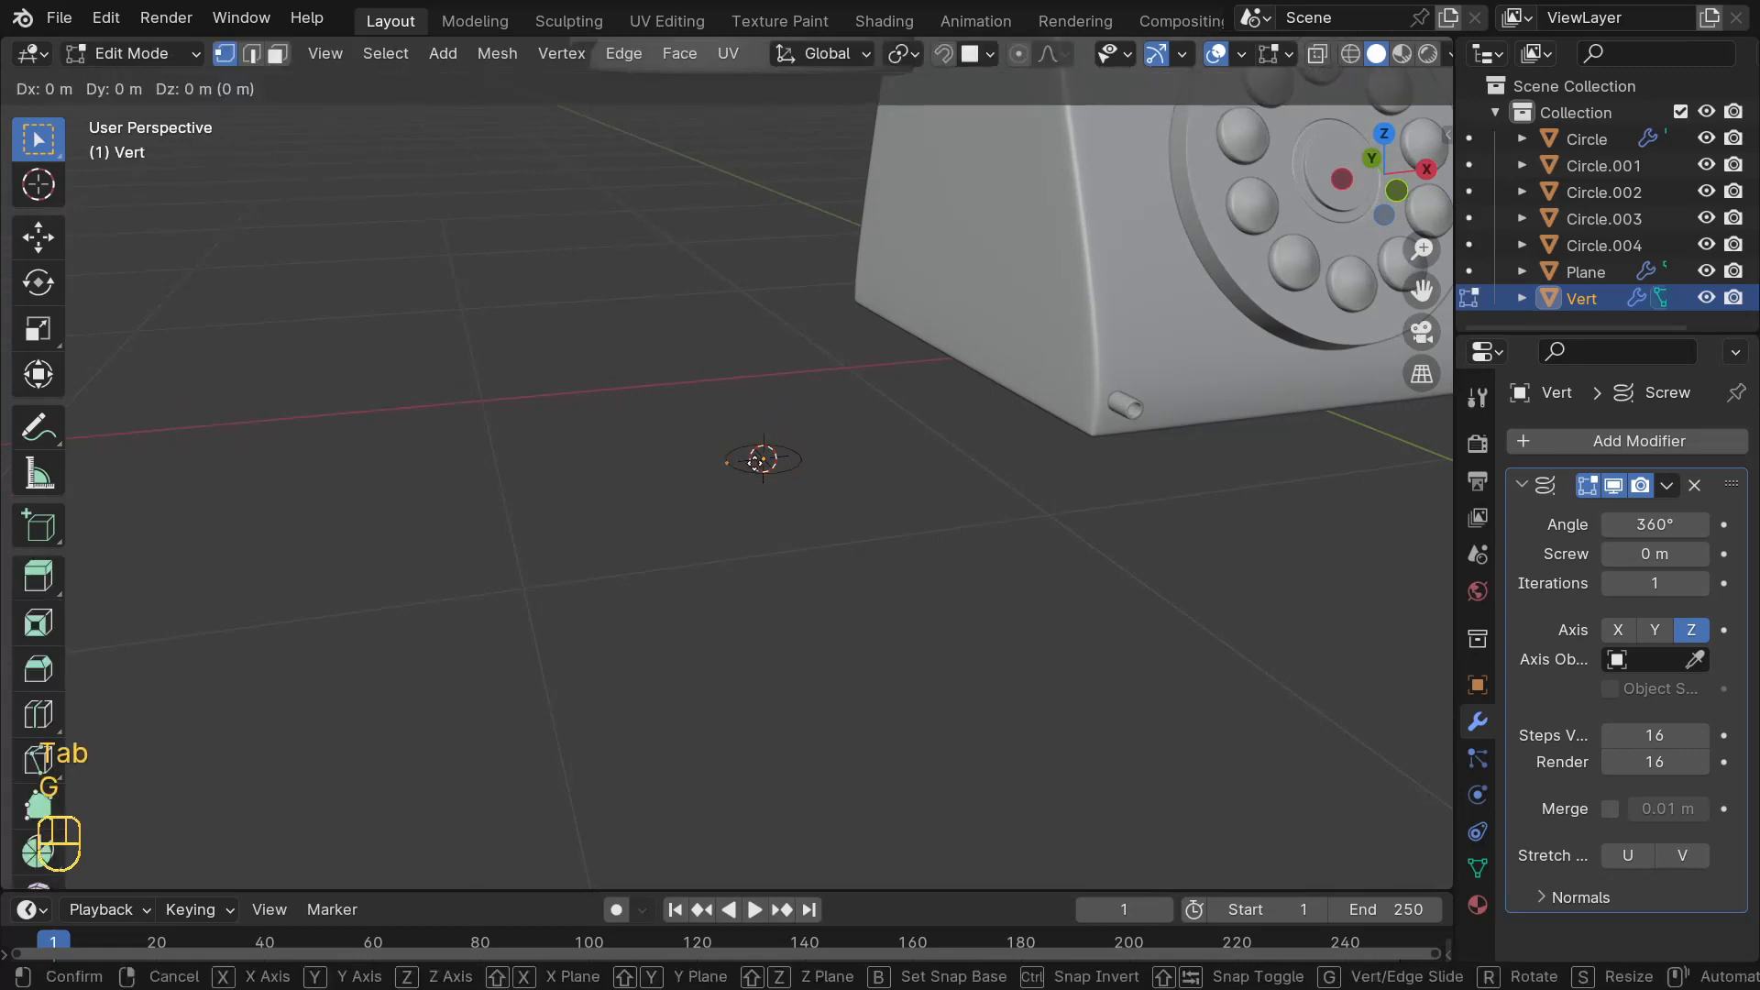
pyautogui.press('x')
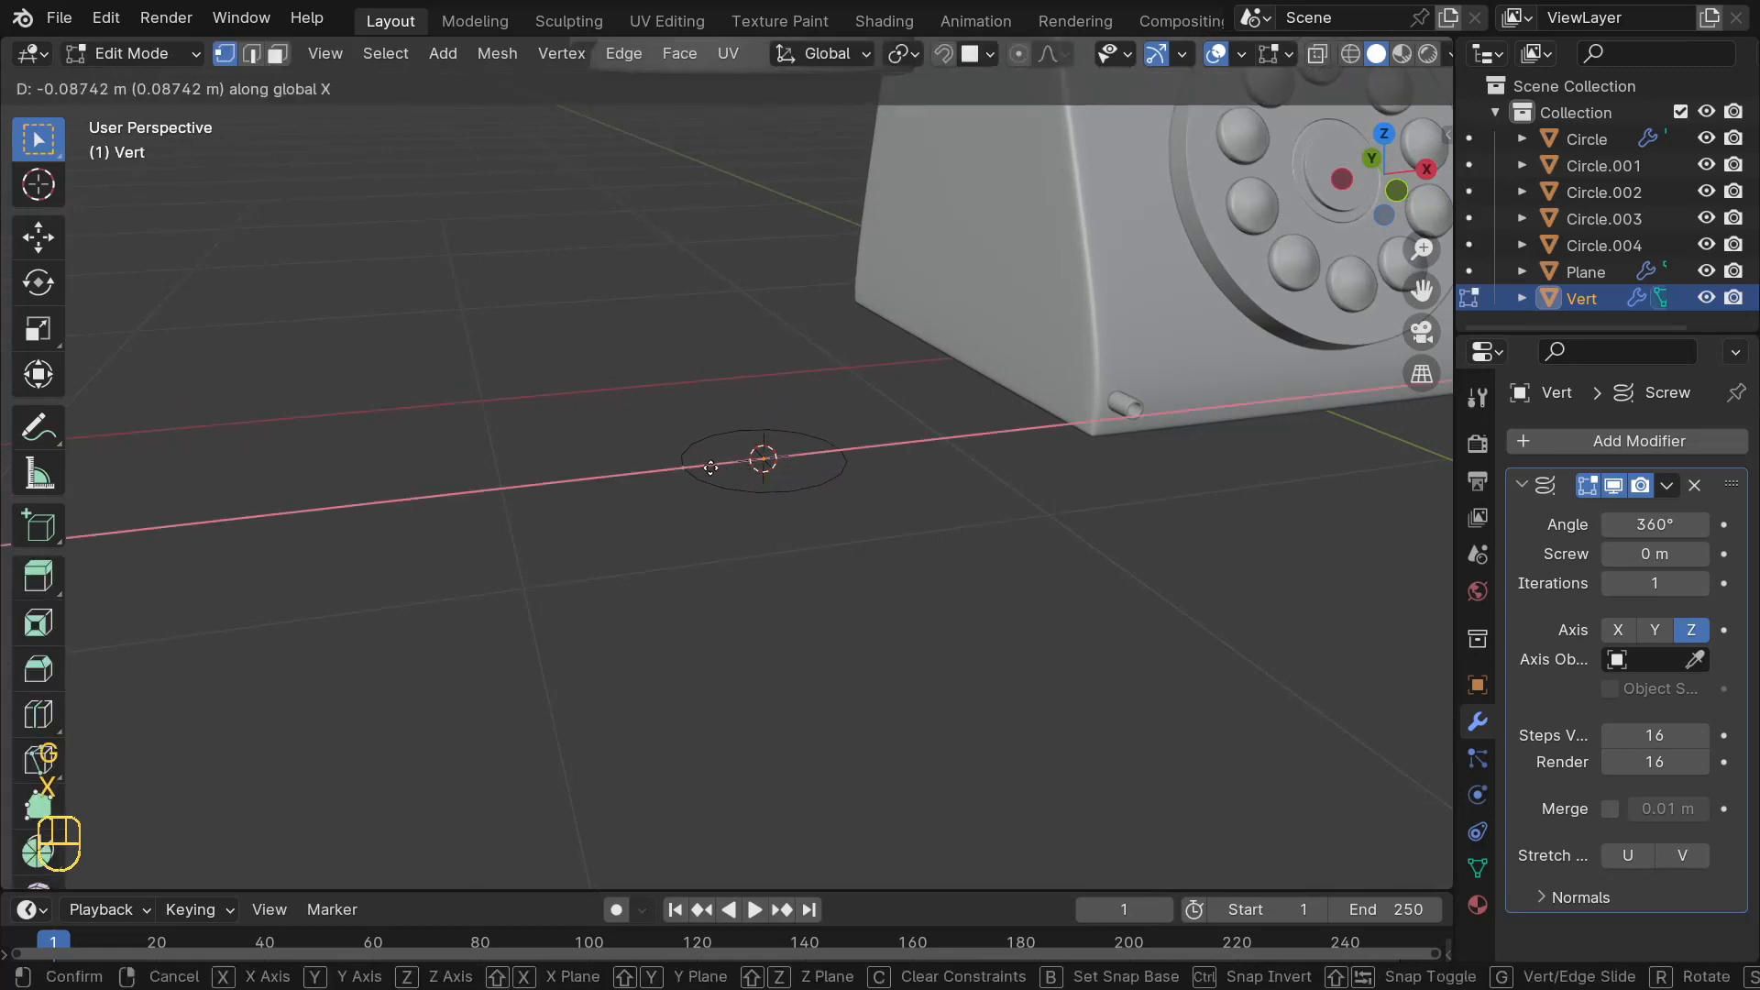
pyautogui.click(711, 468)
pyautogui.scroll(-4, 711, 468)
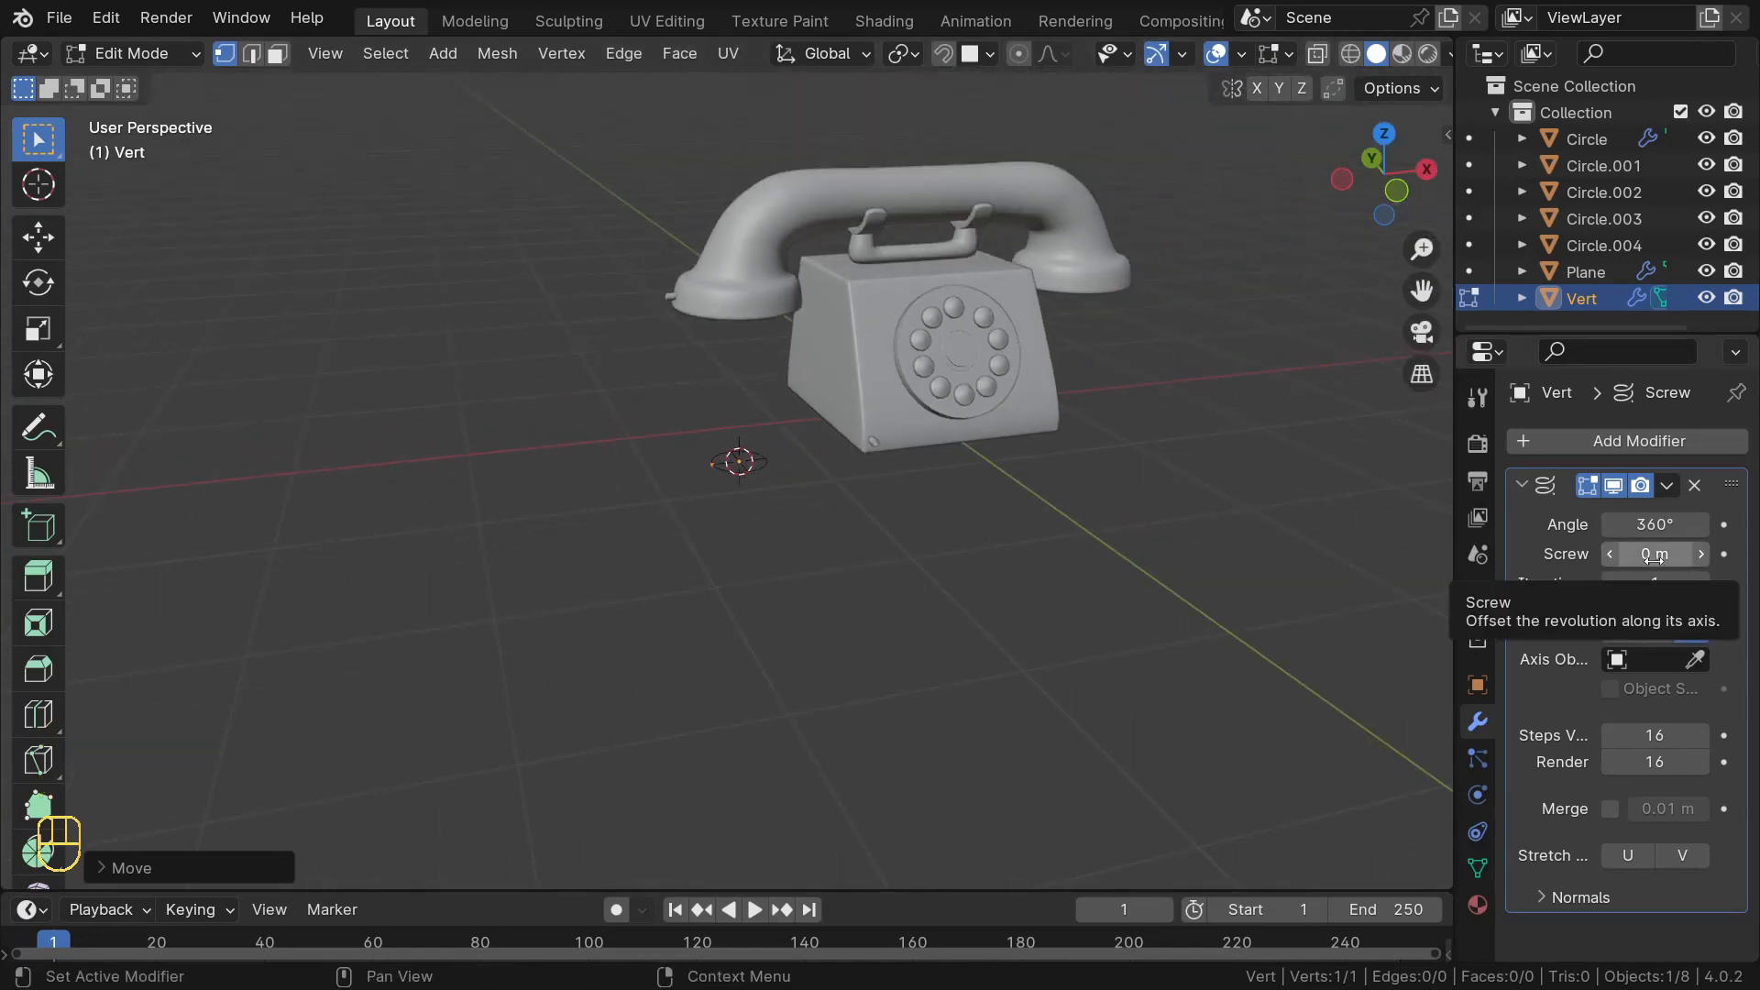
# - Set the Screw modifier's screw offset to 0.07 m
pyautogui.press('shift')
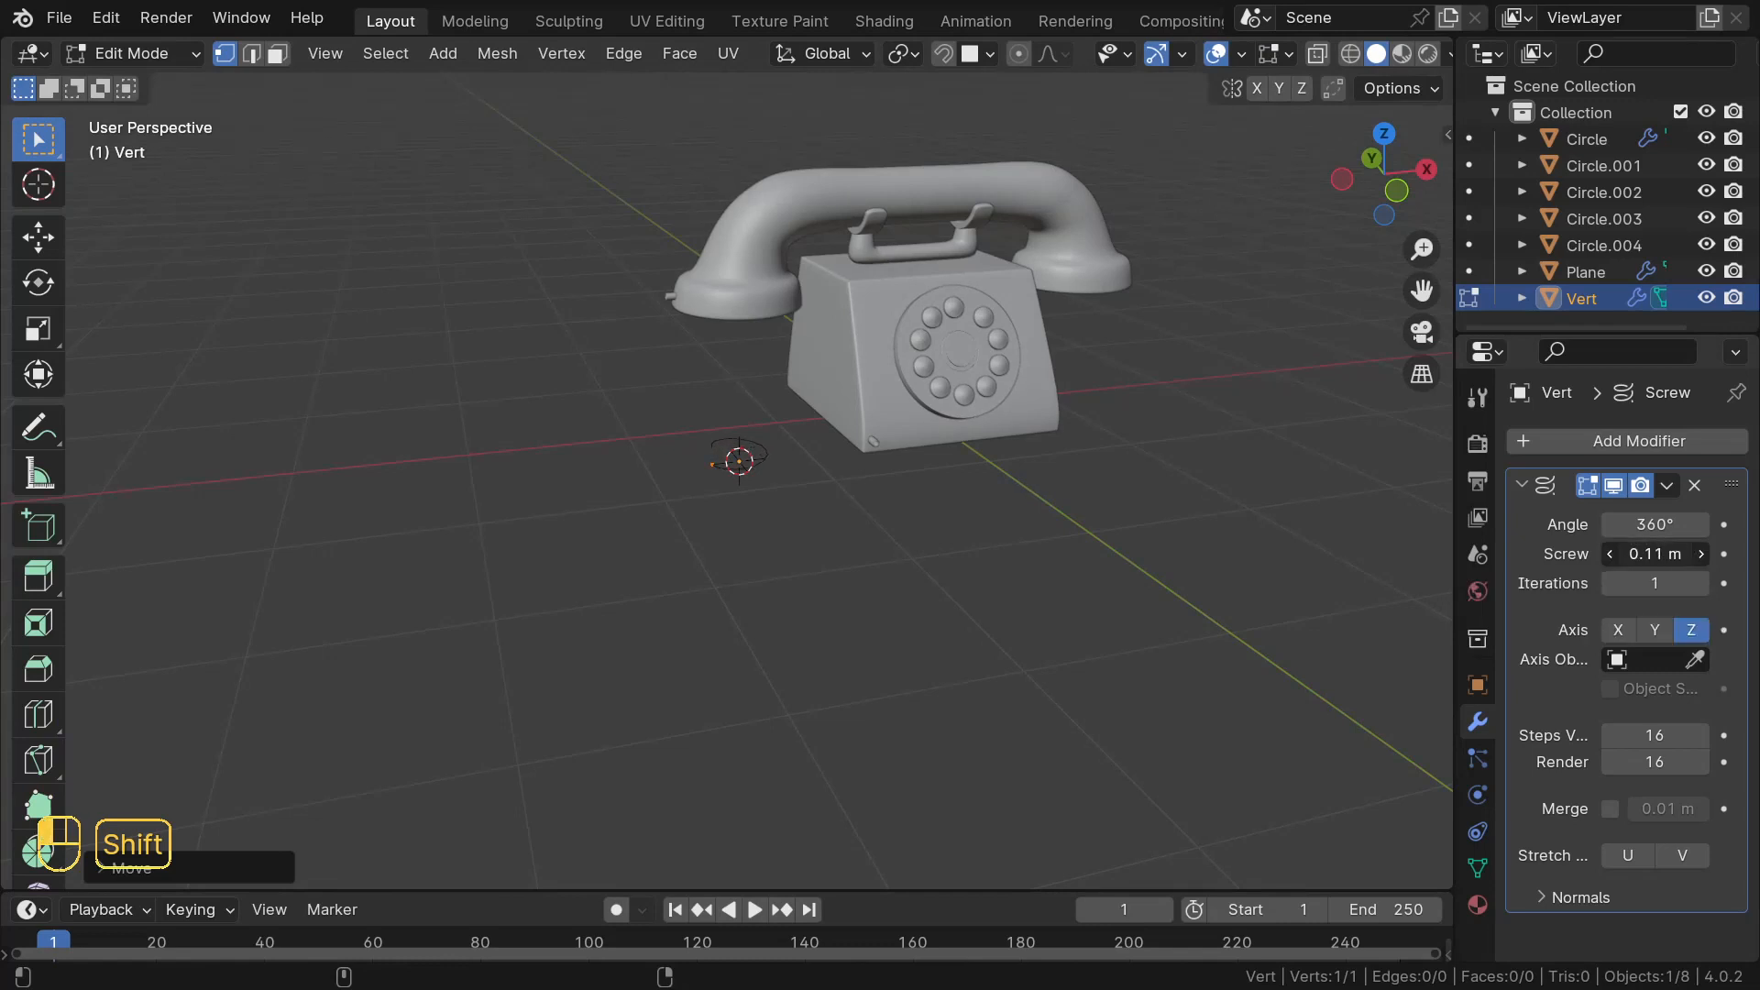
pyautogui.keyDown('shift'); pyautogui.moveTo(1655, 554); pyautogui.dragTo(1636, 554); pyautogui.keyUp('shift')
pyautogui.scroll(6, 825, 349)
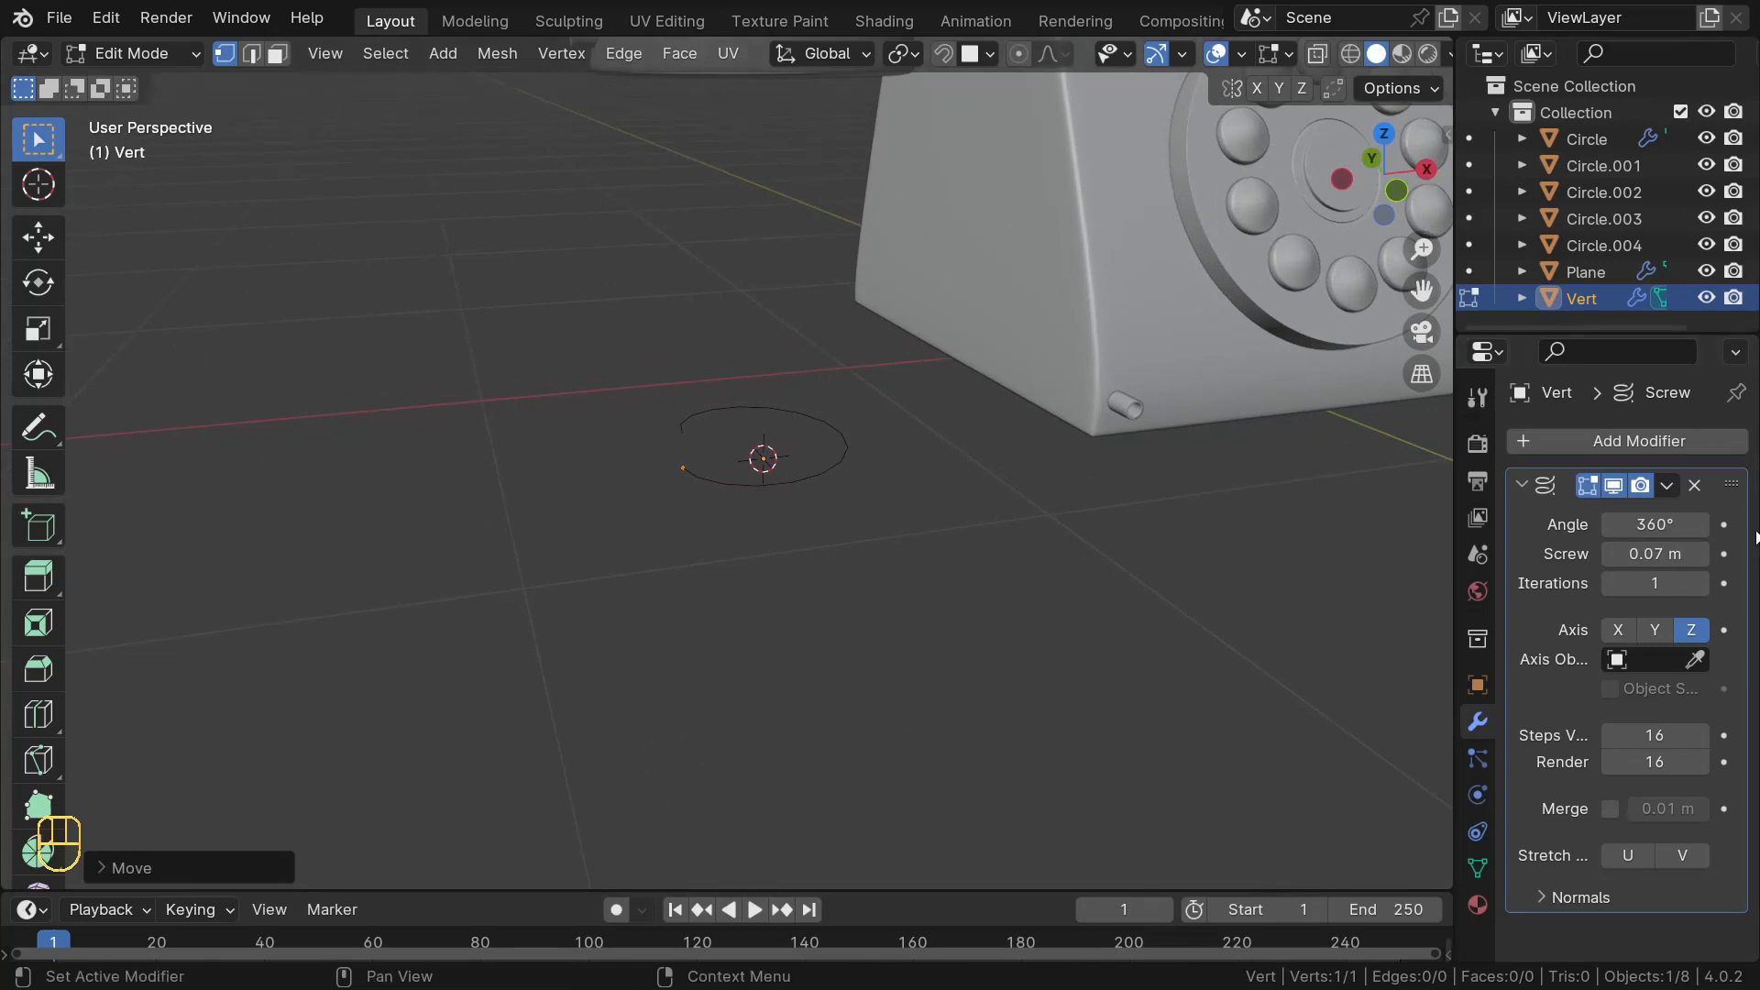
pyautogui.moveTo(699, 466); pyautogui.dragTo(607, 322, button='middle')
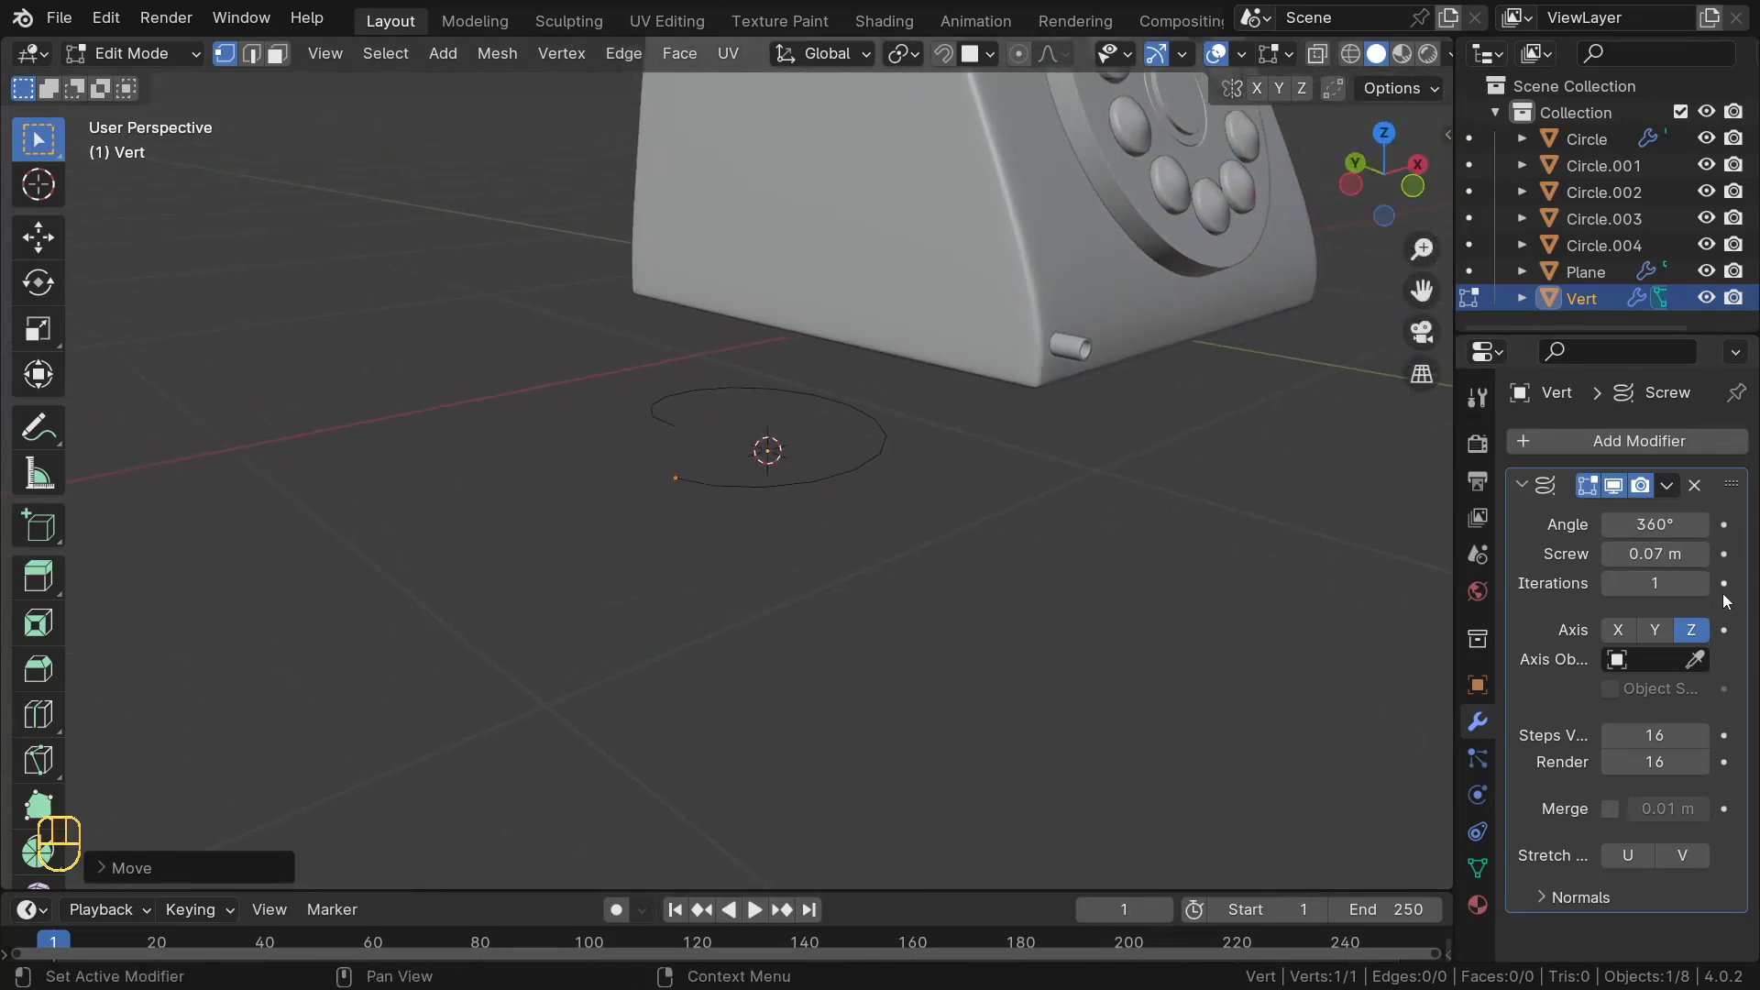
# - Raise the Screw modifier's iterations to 26 to build a tall coil
pyautogui.scroll(-3, 772, 547)
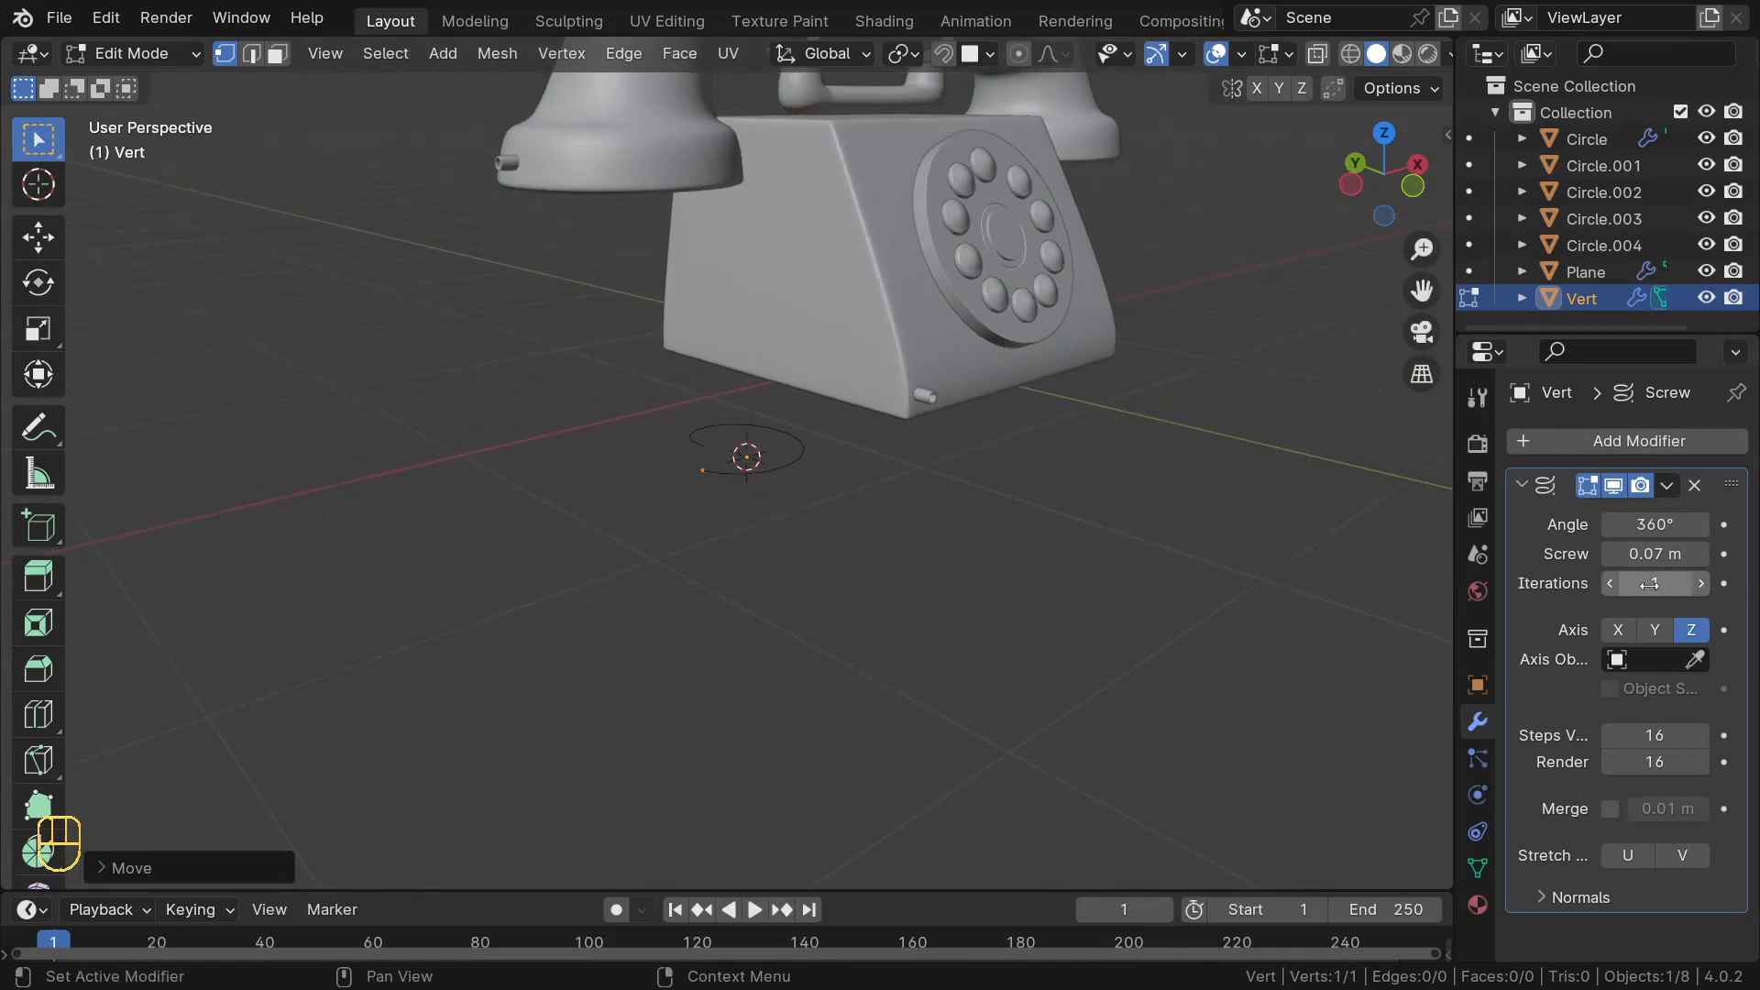
pyautogui.keyDown('shift'); pyautogui.moveTo(1650, 583); pyautogui.dragTo(1759, 583); pyautogui.keyUp('shift')
pyautogui.scroll(-5, 872, 448)
pyautogui.moveTo(871, 448); pyautogui.dragTo(953, 440, button='middle')
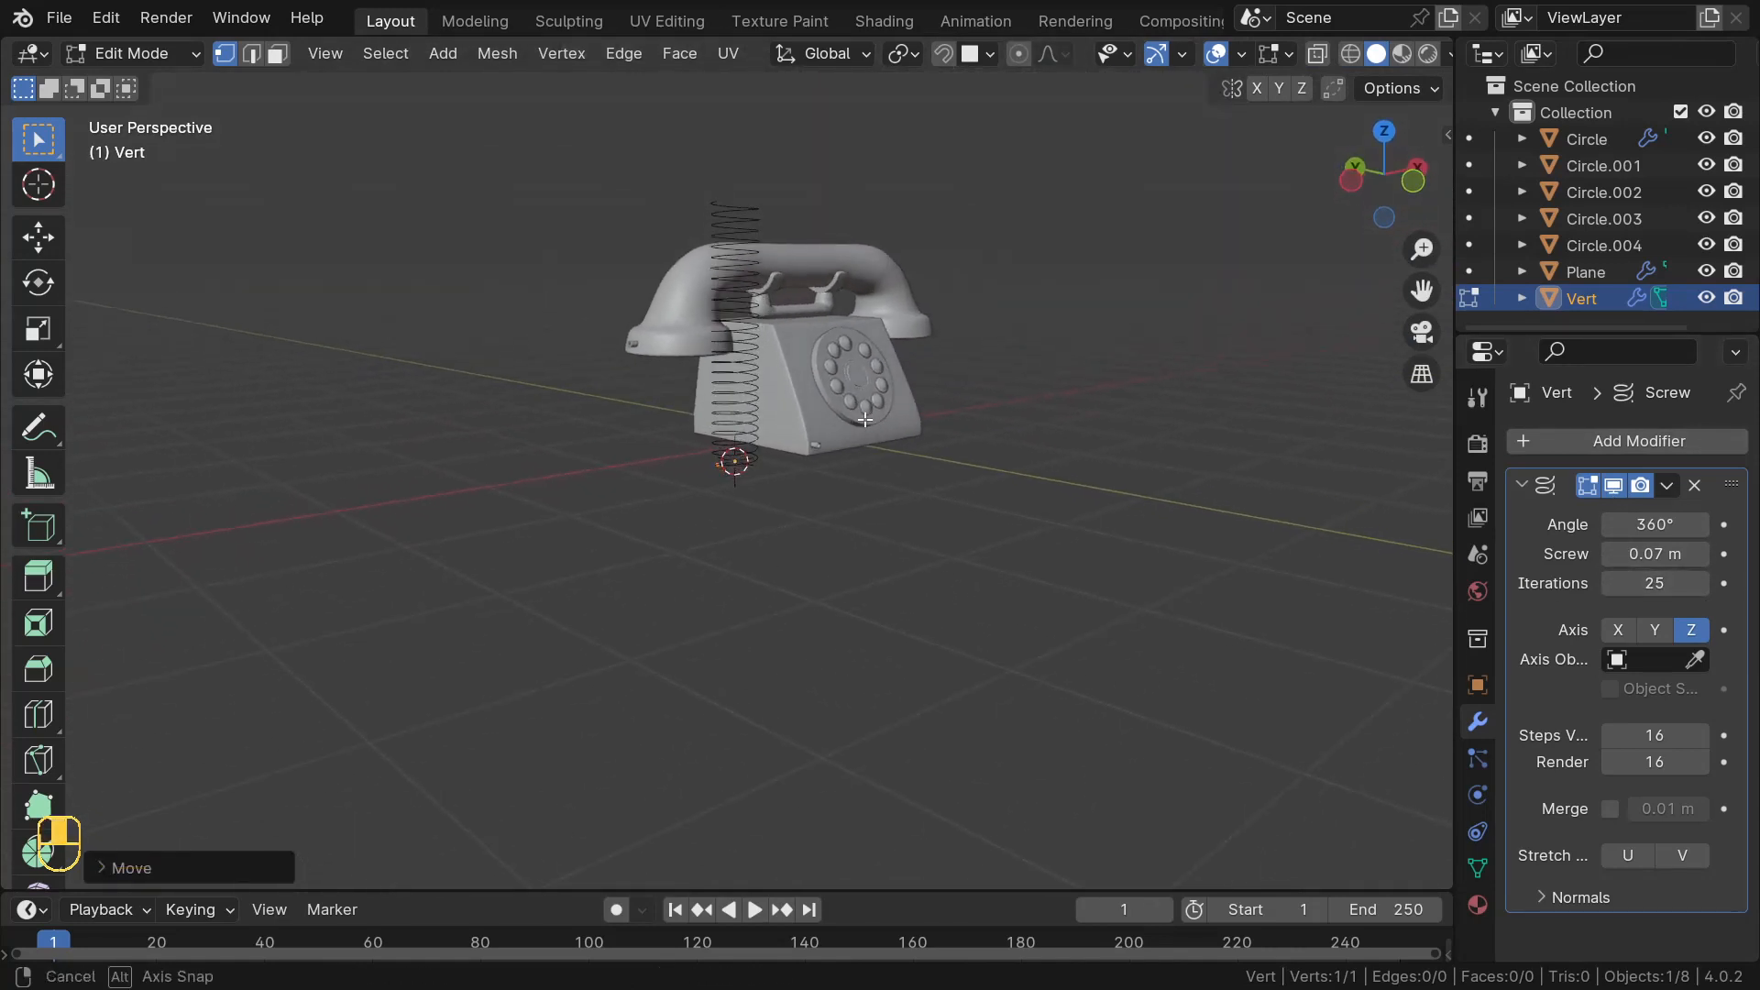
pyautogui.keyDown('shift'); pyautogui.moveTo(1651, 583); pyautogui.dragTo(1651, 583); pyautogui.keyUp('shift')
pyautogui.moveTo(920, 480); pyautogui.dragTo(959, 503, button='middle')
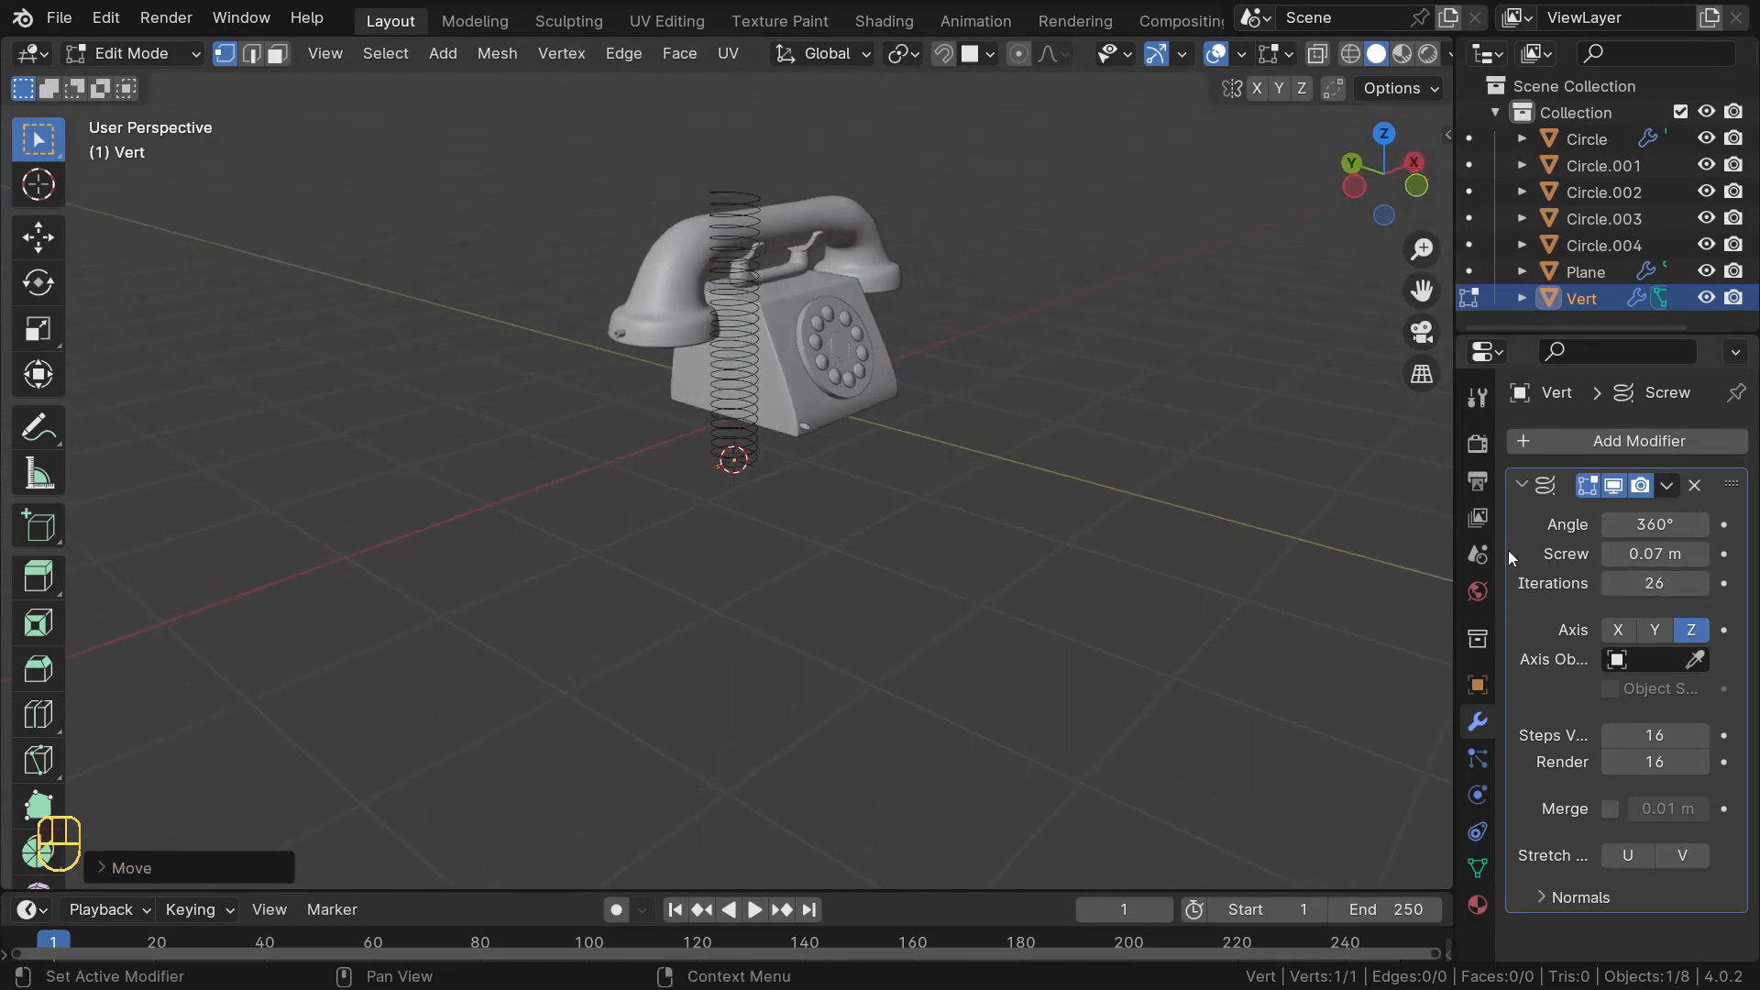
# - Stretch the coil by setting the screw offset to 0.3 m, and reduce the iterations to 18
pyautogui.keyDown('shift'); pyautogui.moveTo(1635, 550); pyautogui.dragTo(1649, 550); pyautogui.keyUp('shift')
pyautogui.scroll(-6, 768, 327)
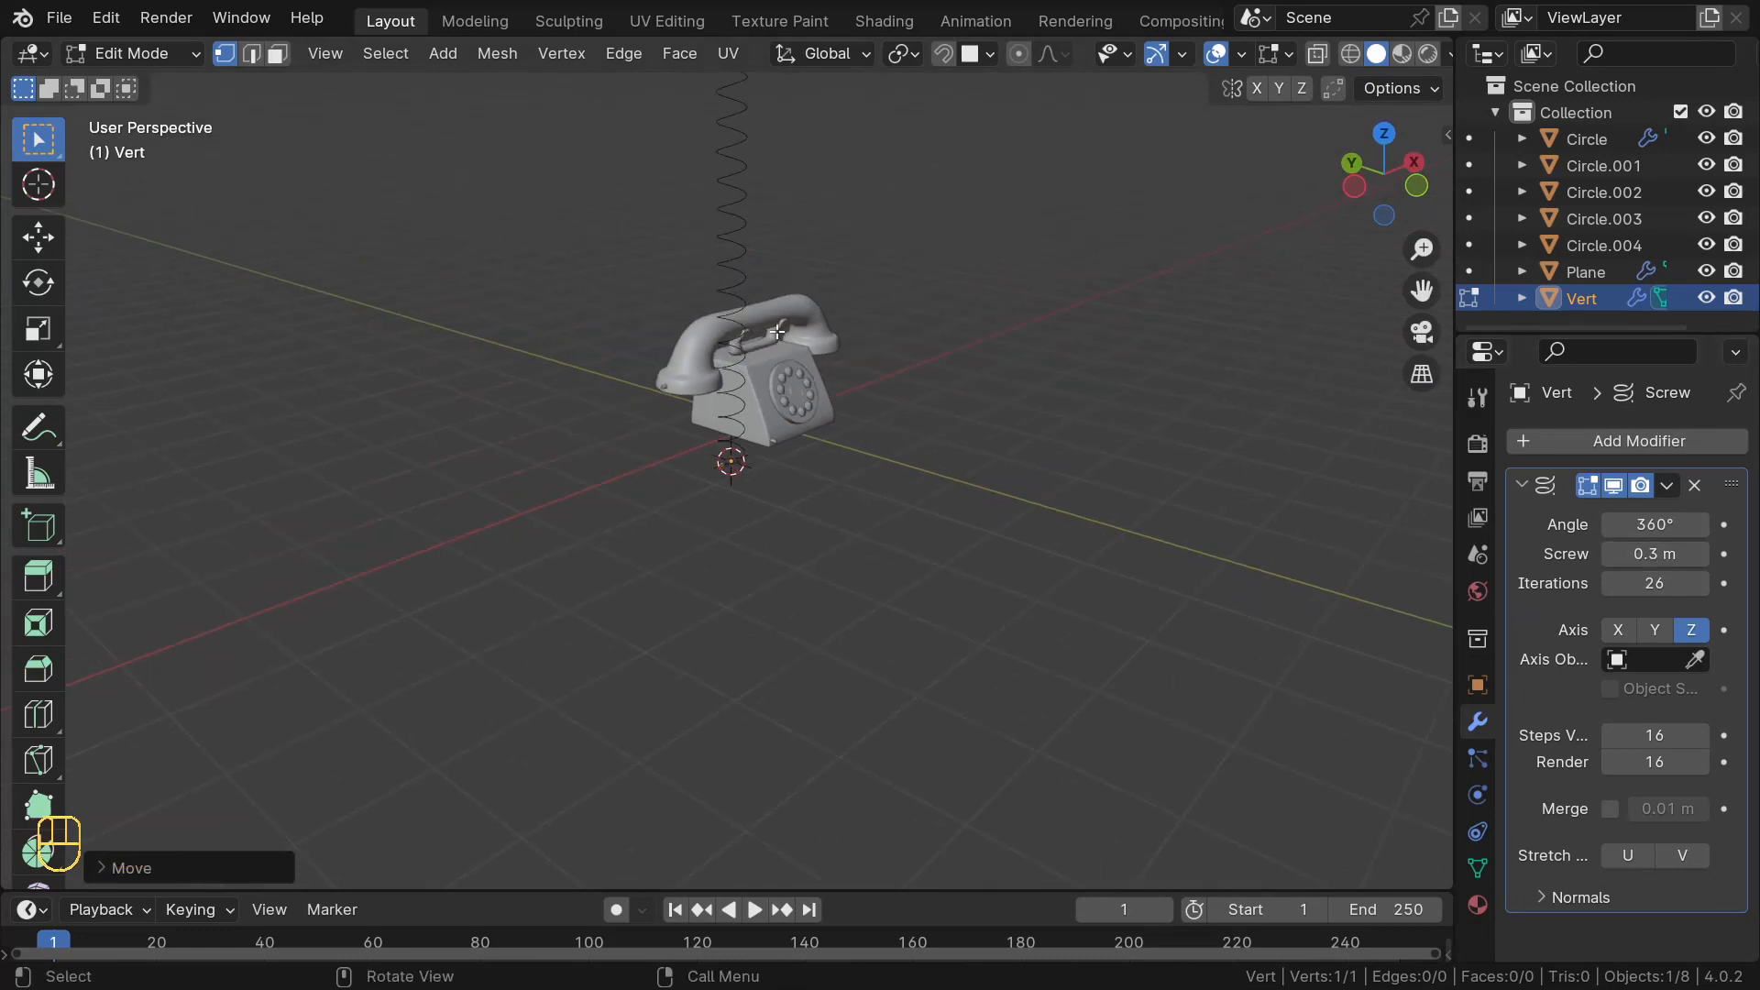
pyautogui.keyDown('shift'); pyautogui.moveTo(1651, 583); pyautogui.dragTo(1641, 583); pyautogui.keyUp('shift')
pyautogui.moveTo(709, 427); pyautogui.dragTo(667, 393, button='middle')
pyautogui.scroll(-8, 688, 464)
pyautogui.scroll(-2, 688, 405)
pyautogui.scroll(3, 641, 376)
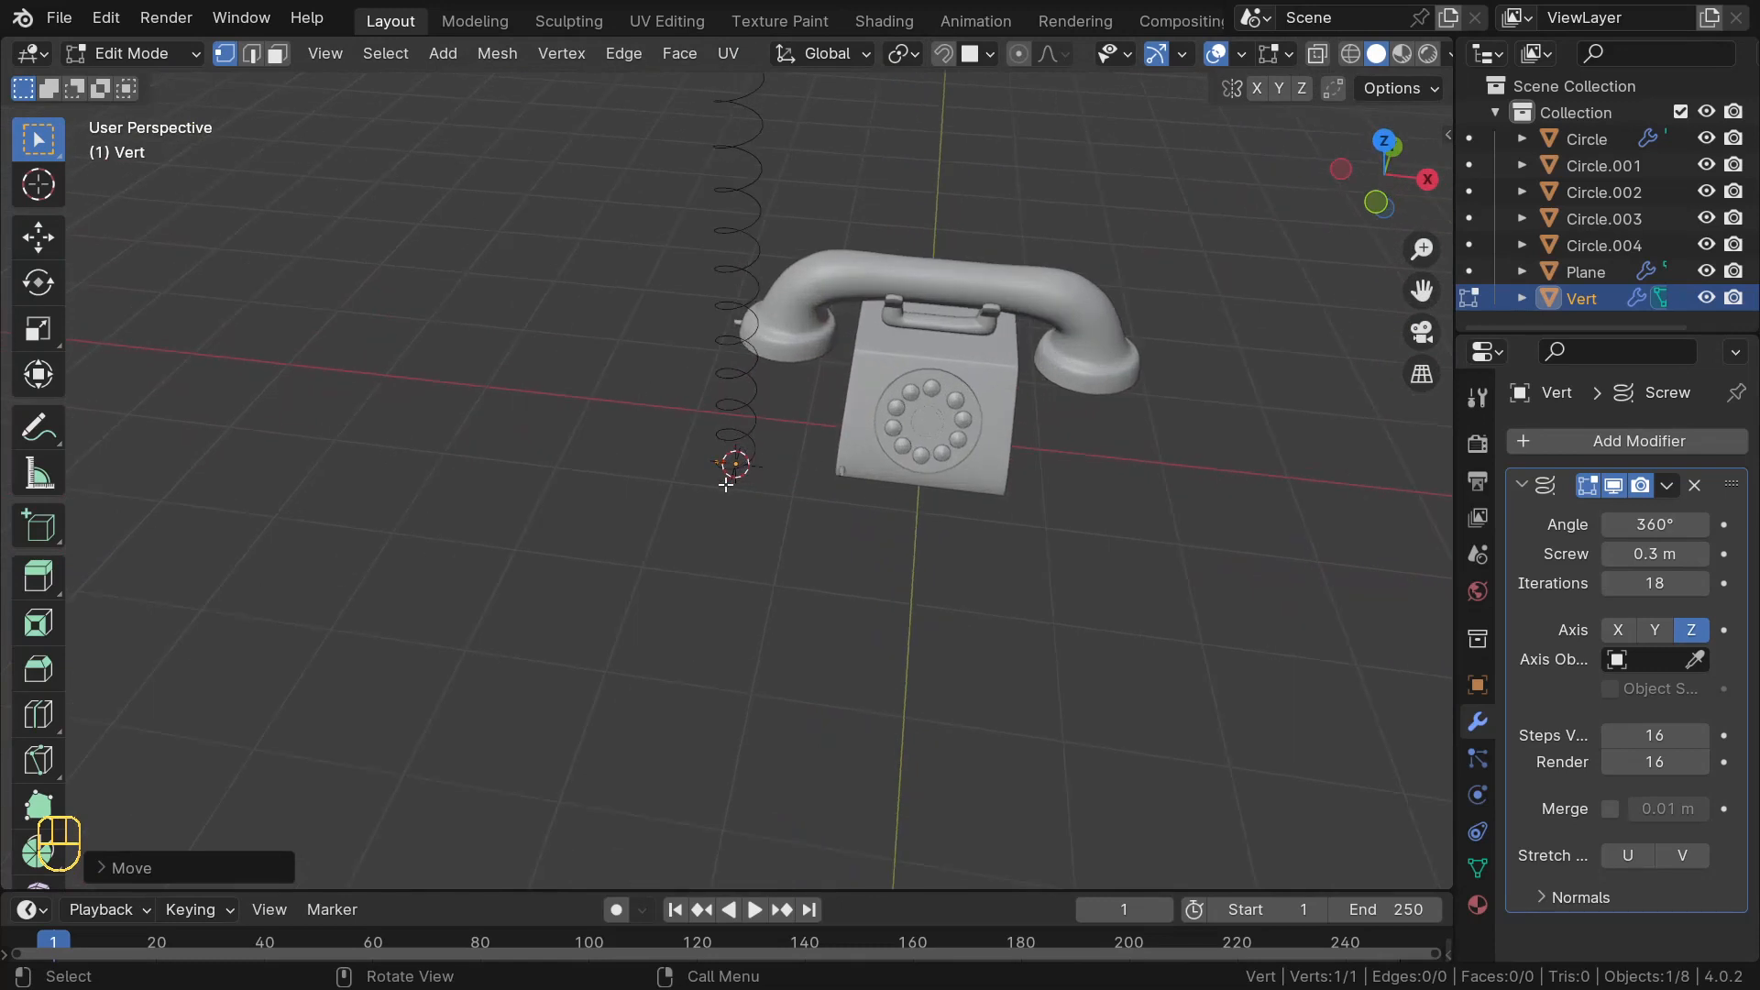
# - Move the vertex slightly along the positive global X axis, closer to its origin, to narrow the coil
pyautogui.press('g')
pyautogui.press('x')
pyautogui.press('shift')
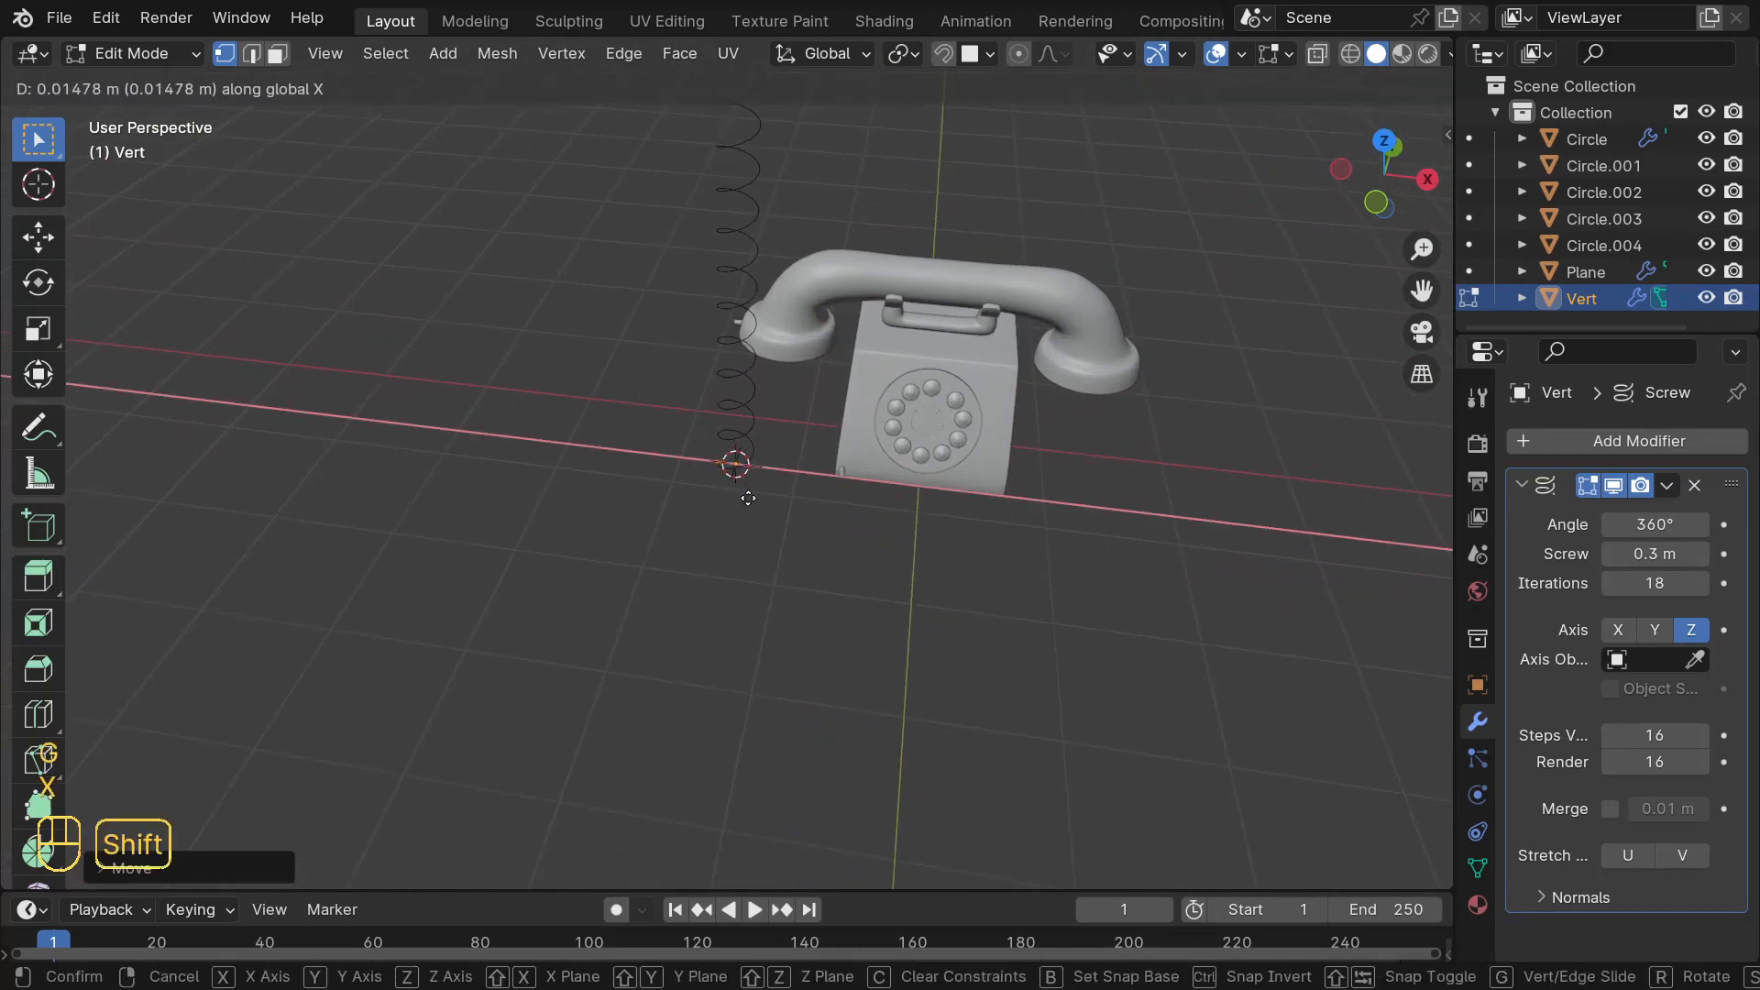
pyautogui.click(772, 509)
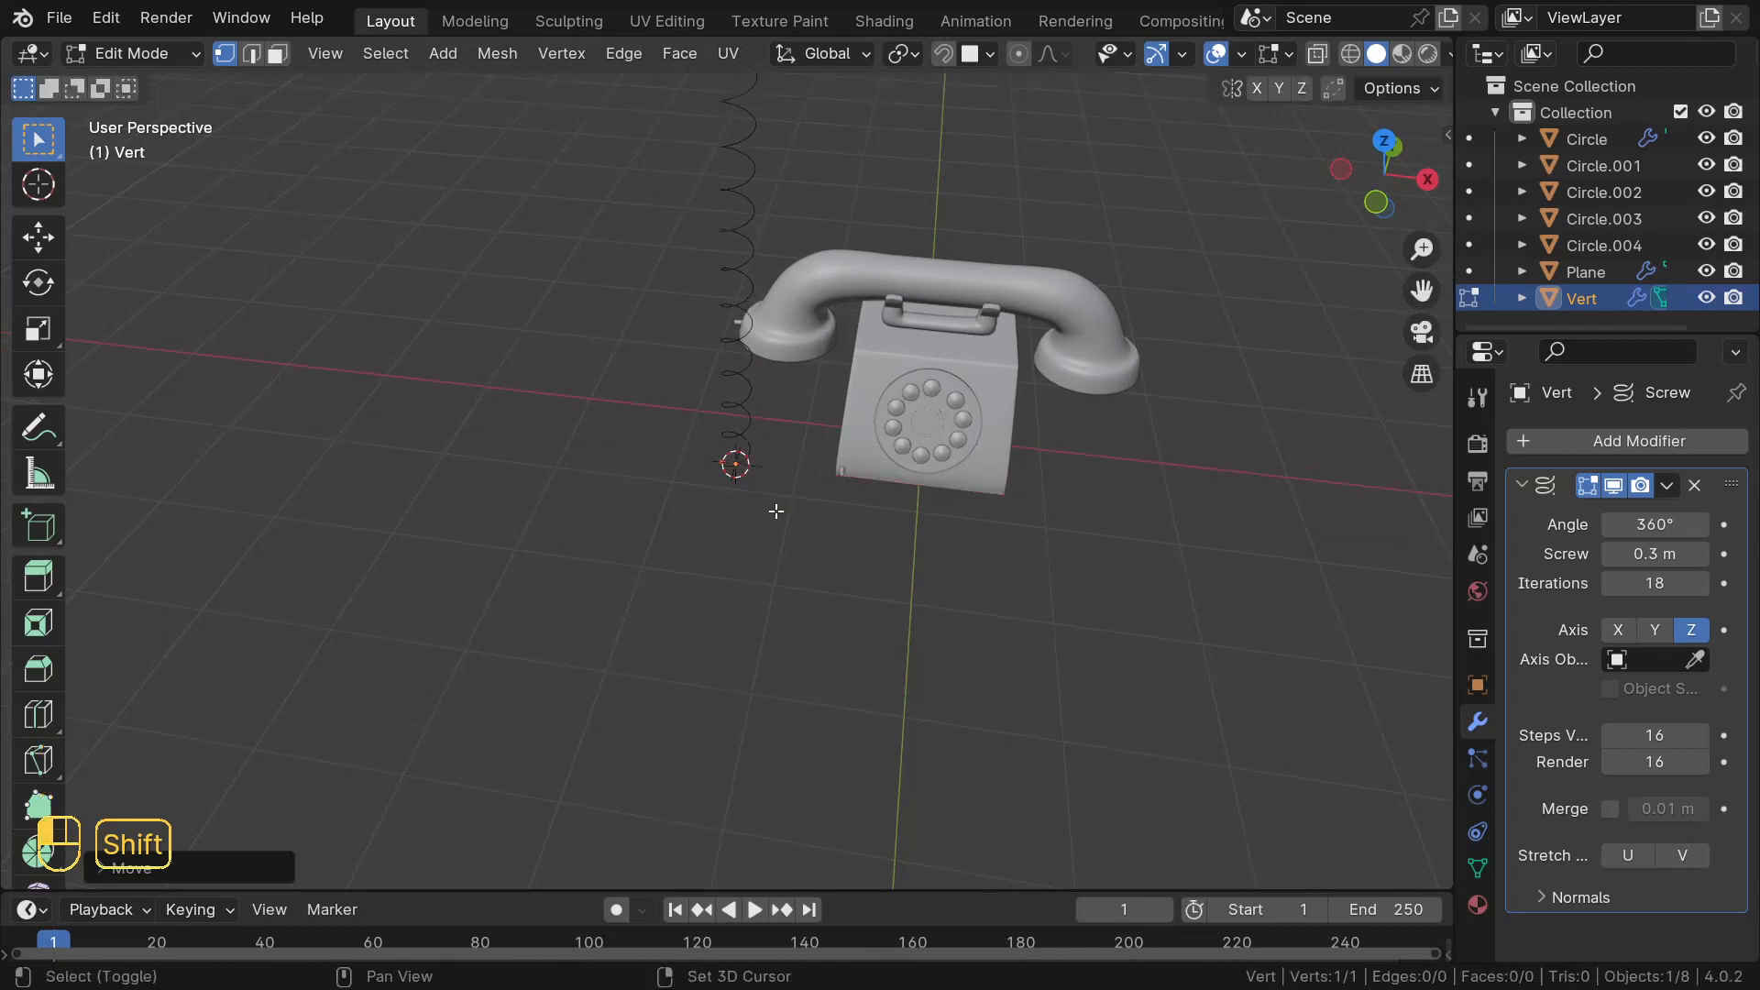
pyautogui.moveTo(774, 511); pyautogui.dragTo(1167, 452, button='middle')
# - Tighten the coil's spacing by setting the screw offset to 0.17 m
pyautogui.keyDown('shift'); pyautogui.moveTo(1655, 553); pyautogui.dragTo(1613, 554); pyautogui.keyUp('shift')
pyautogui.moveTo(833, 507); pyautogui.dragTo(936, 337, button='middle')
pyautogui.scroll(2, 811, 376)
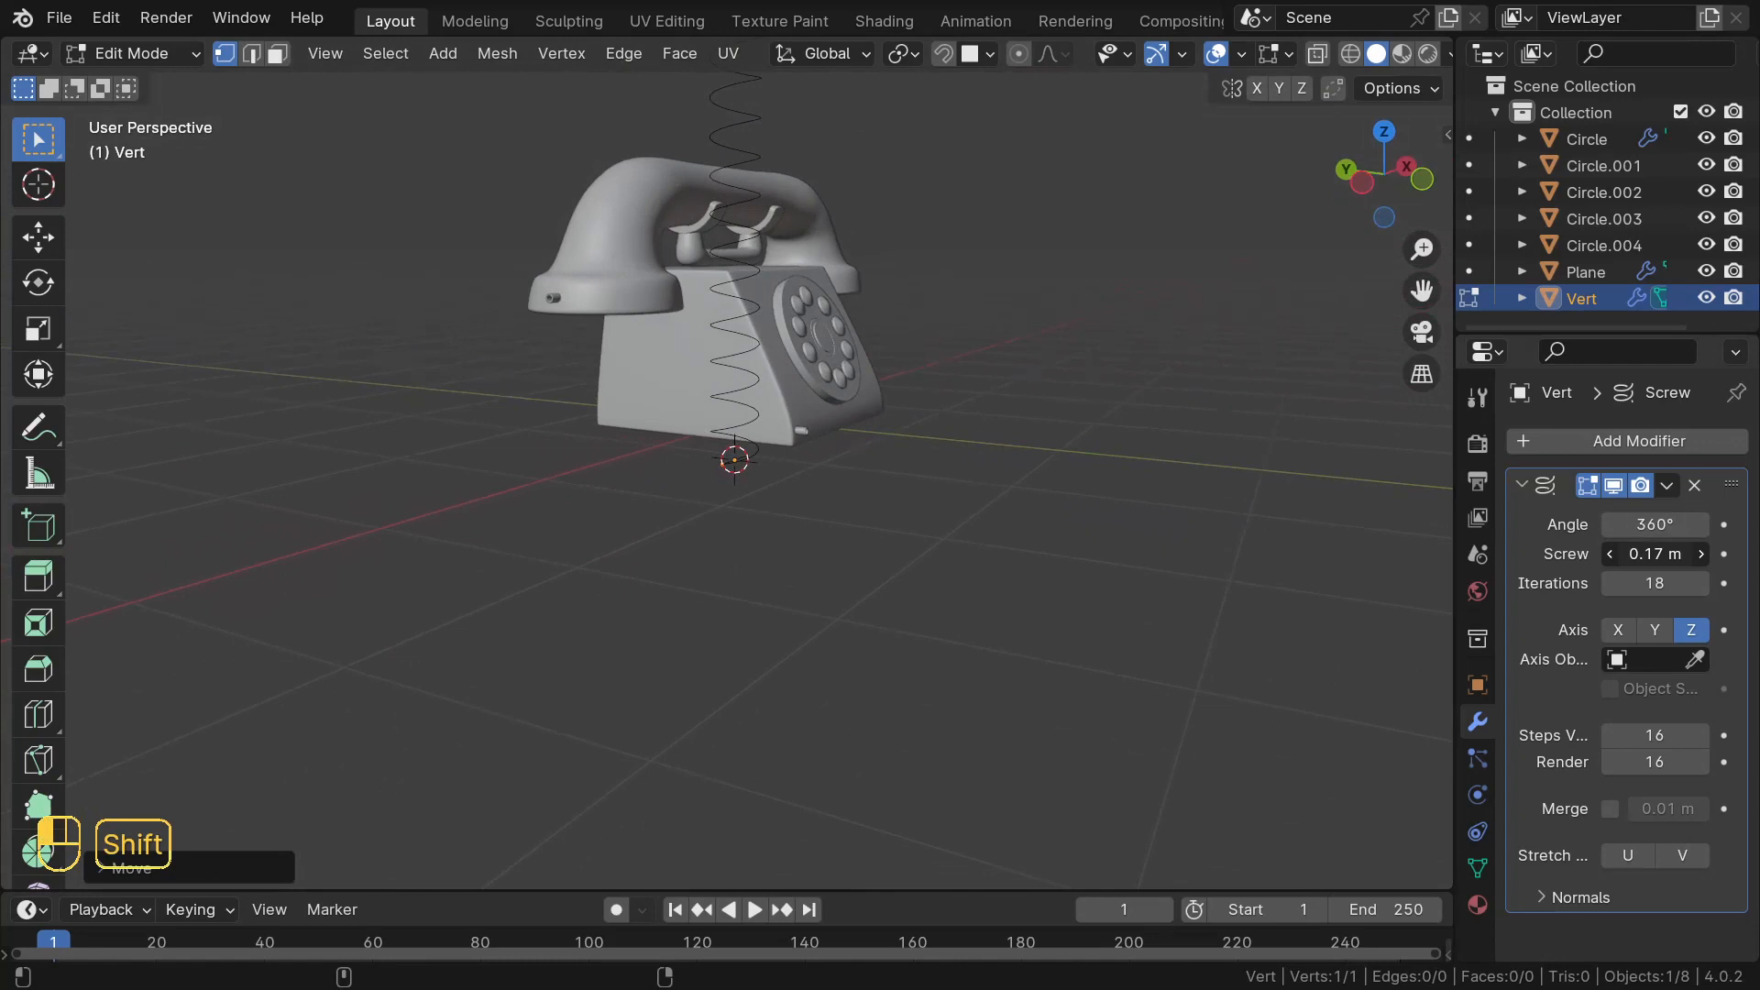
pyautogui.moveTo(1655, 553)
pyautogui.keyDown('shift'); pyautogui.mouseDown()
pyautogui.moveTo(1637, 553)
pyautogui.moveTo(1655, 554)
pyautogui.mouseUp(); pyautogui.keyUp('shift')
pyautogui.moveTo(744, 542); pyautogui.dragTo(593, 362, button='middle')
pyautogui.scroll(4, 593, 362)
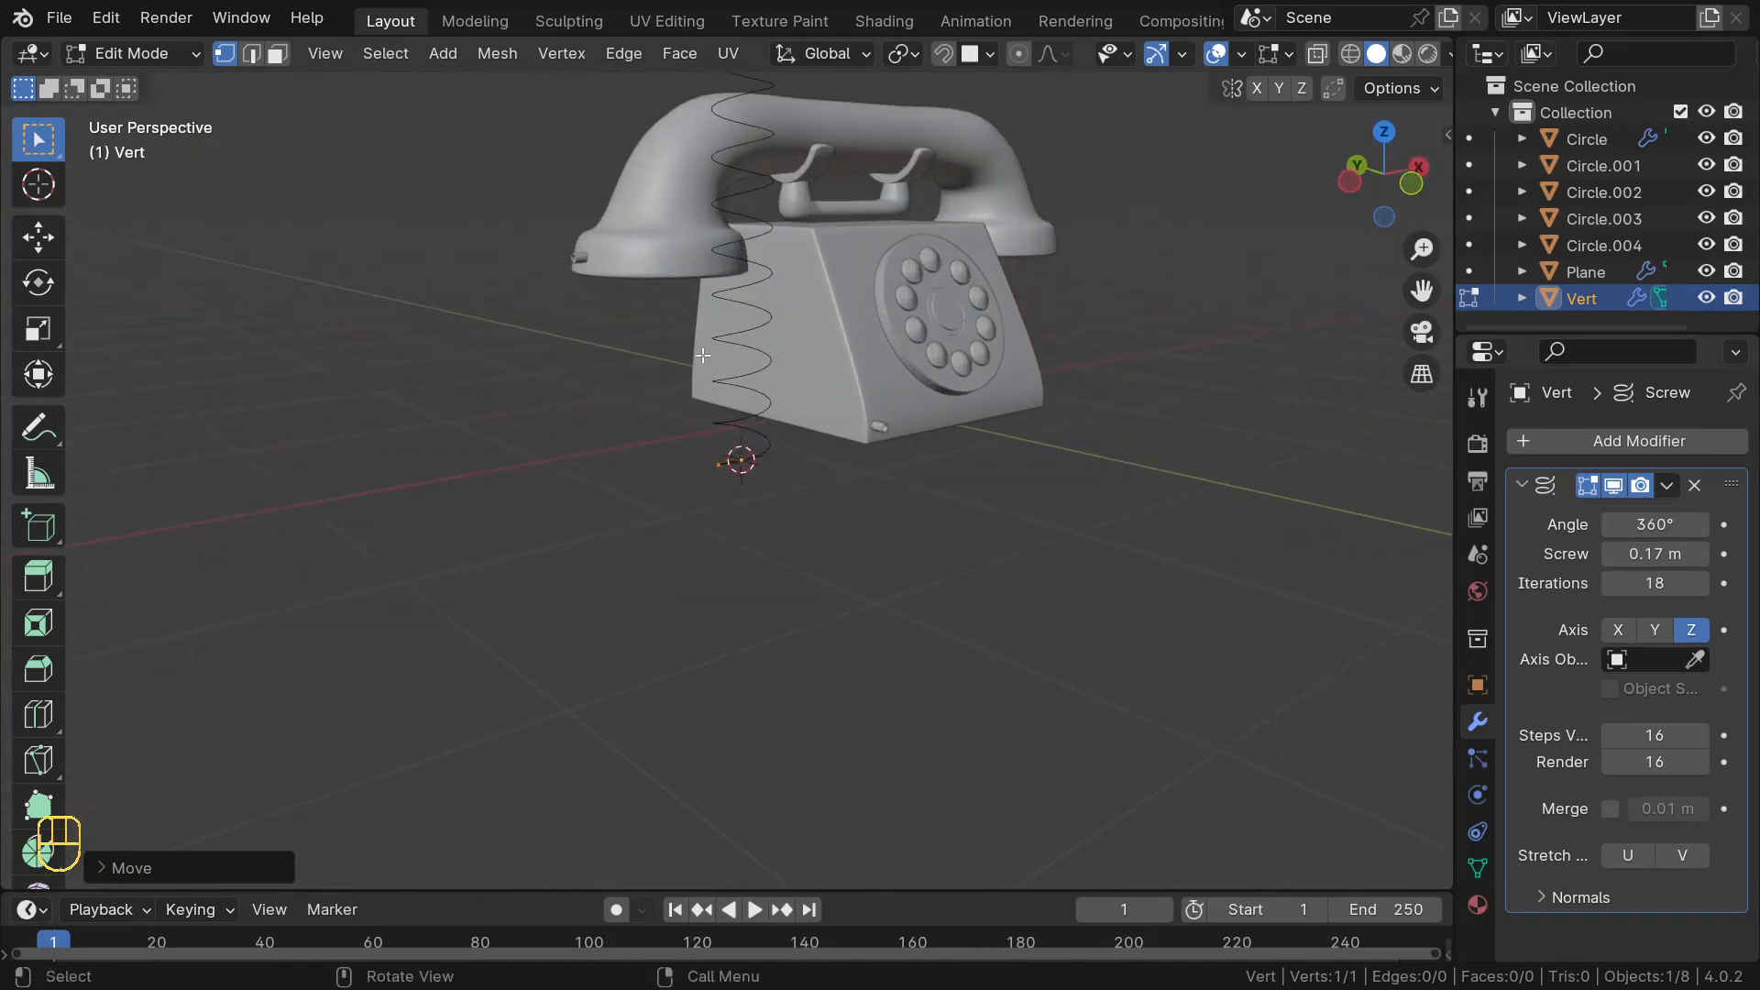
pyautogui.moveTo(716, 336); pyautogui.dragTo(830, 364, button='middle')
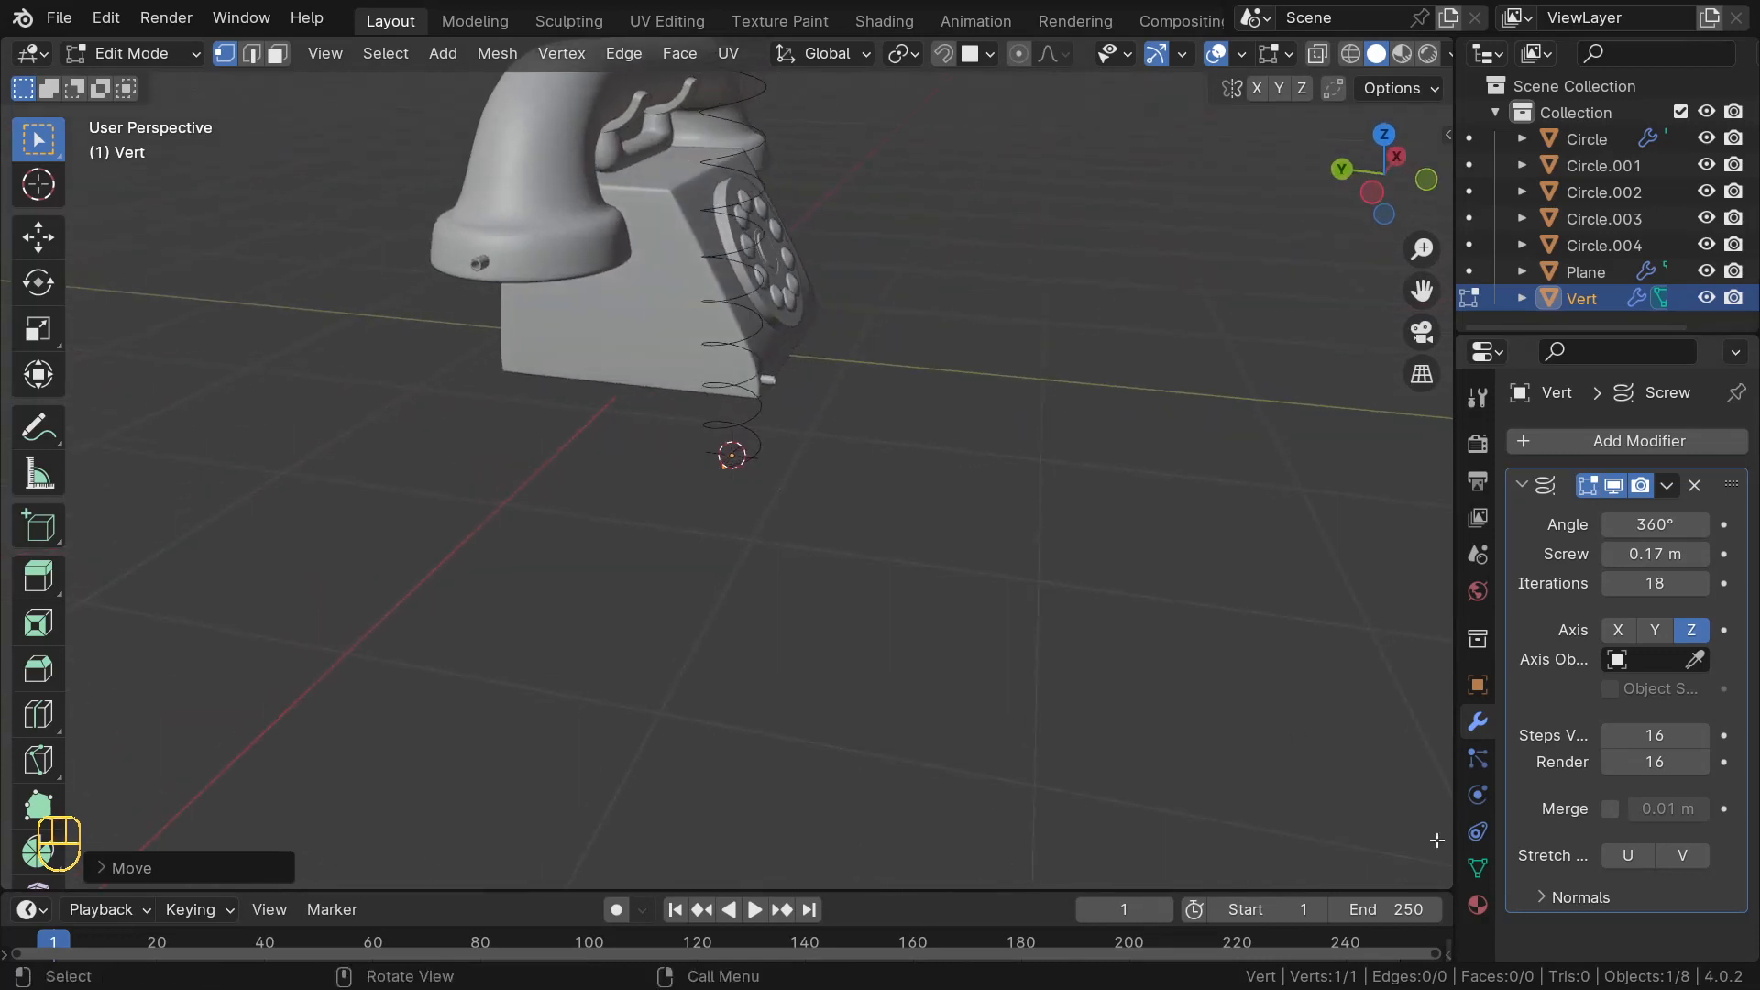
# - Set both the viewport steps and the render steps of the Screw modifier to 30
pyautogui.click(1654, 735)
pyautogui.click(1655, 734)
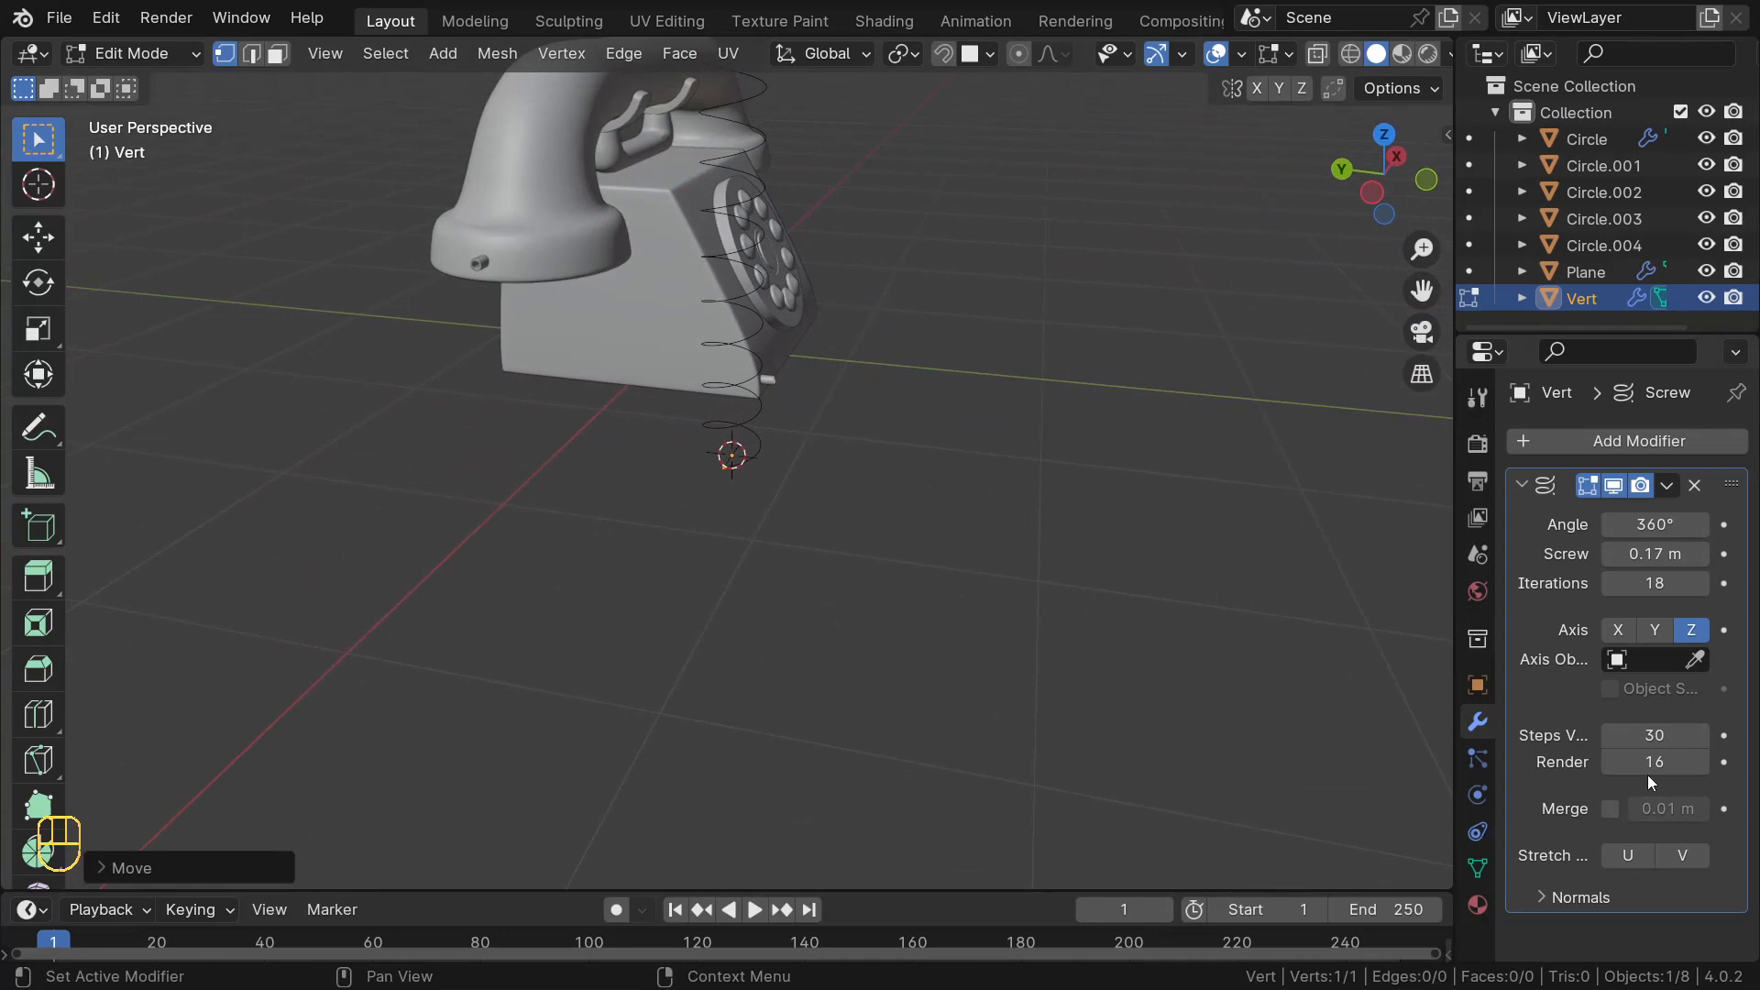
pyautogui.click(1657, 762)
pyautogui.write('30')
pyautogui.press('Return')
pyautogui.moveTo(754, 528); pyautogui.dragTo(624, 518, button='middle')
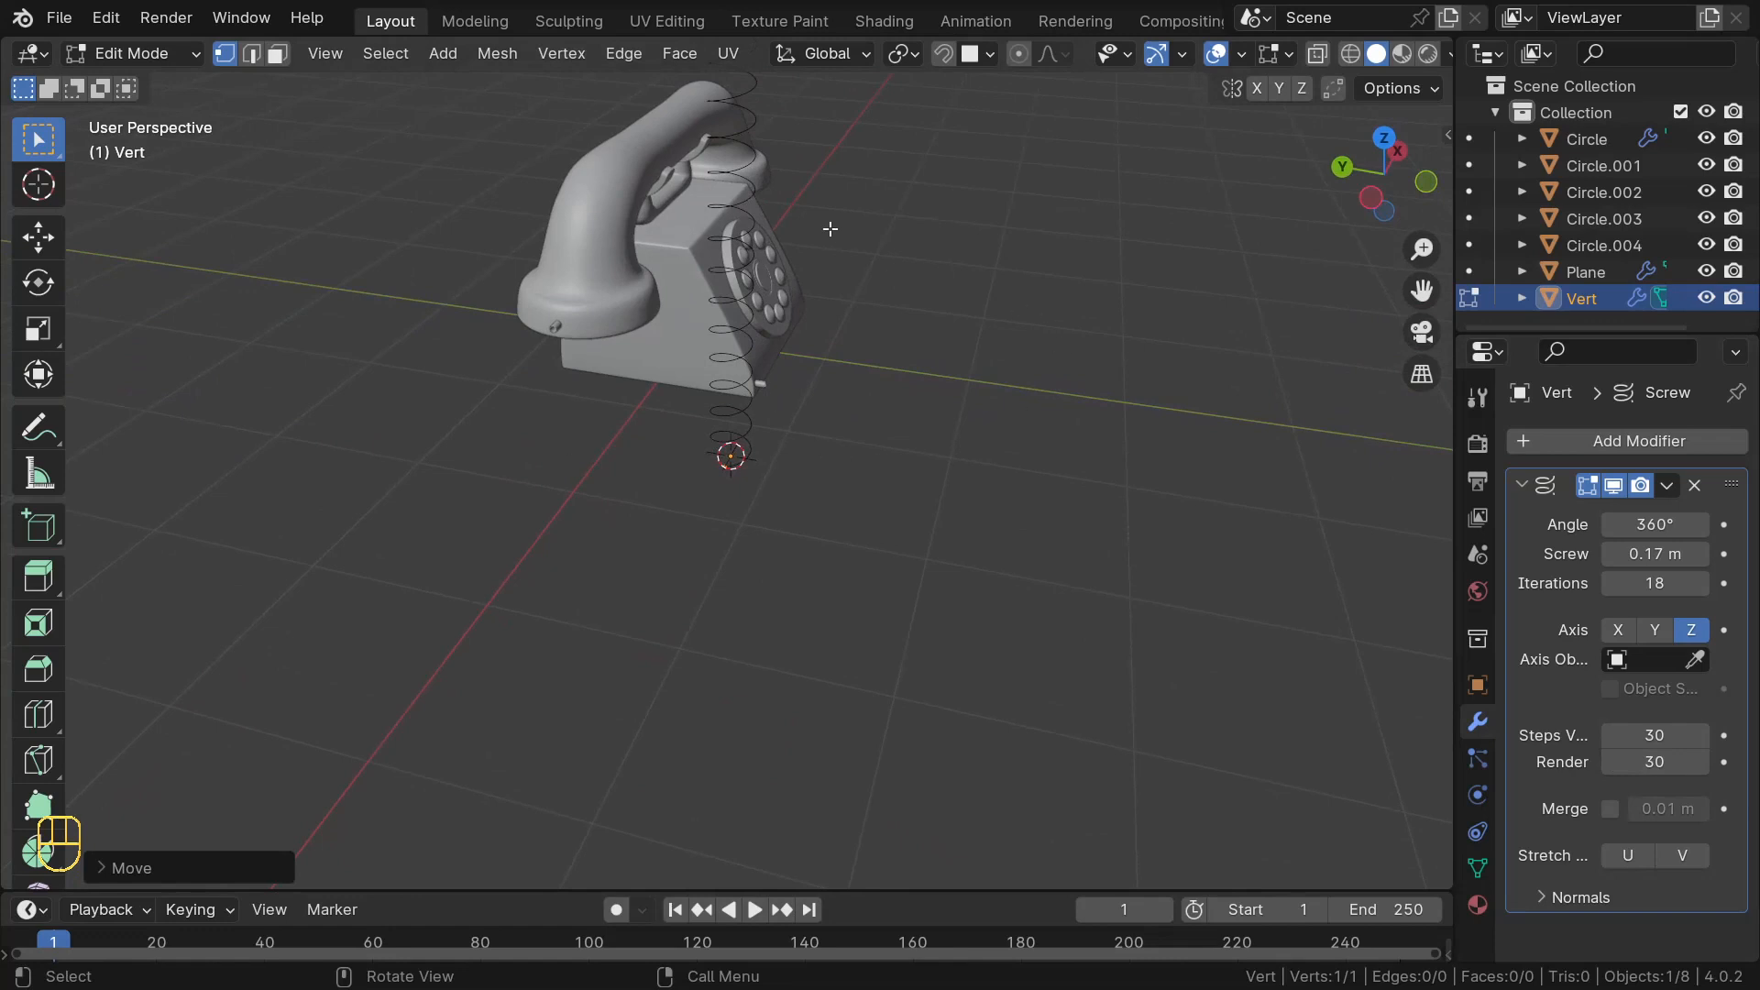
pyautogui.moveTo(830, 229); pyautogui.dragTo(790, 232, button='middle')
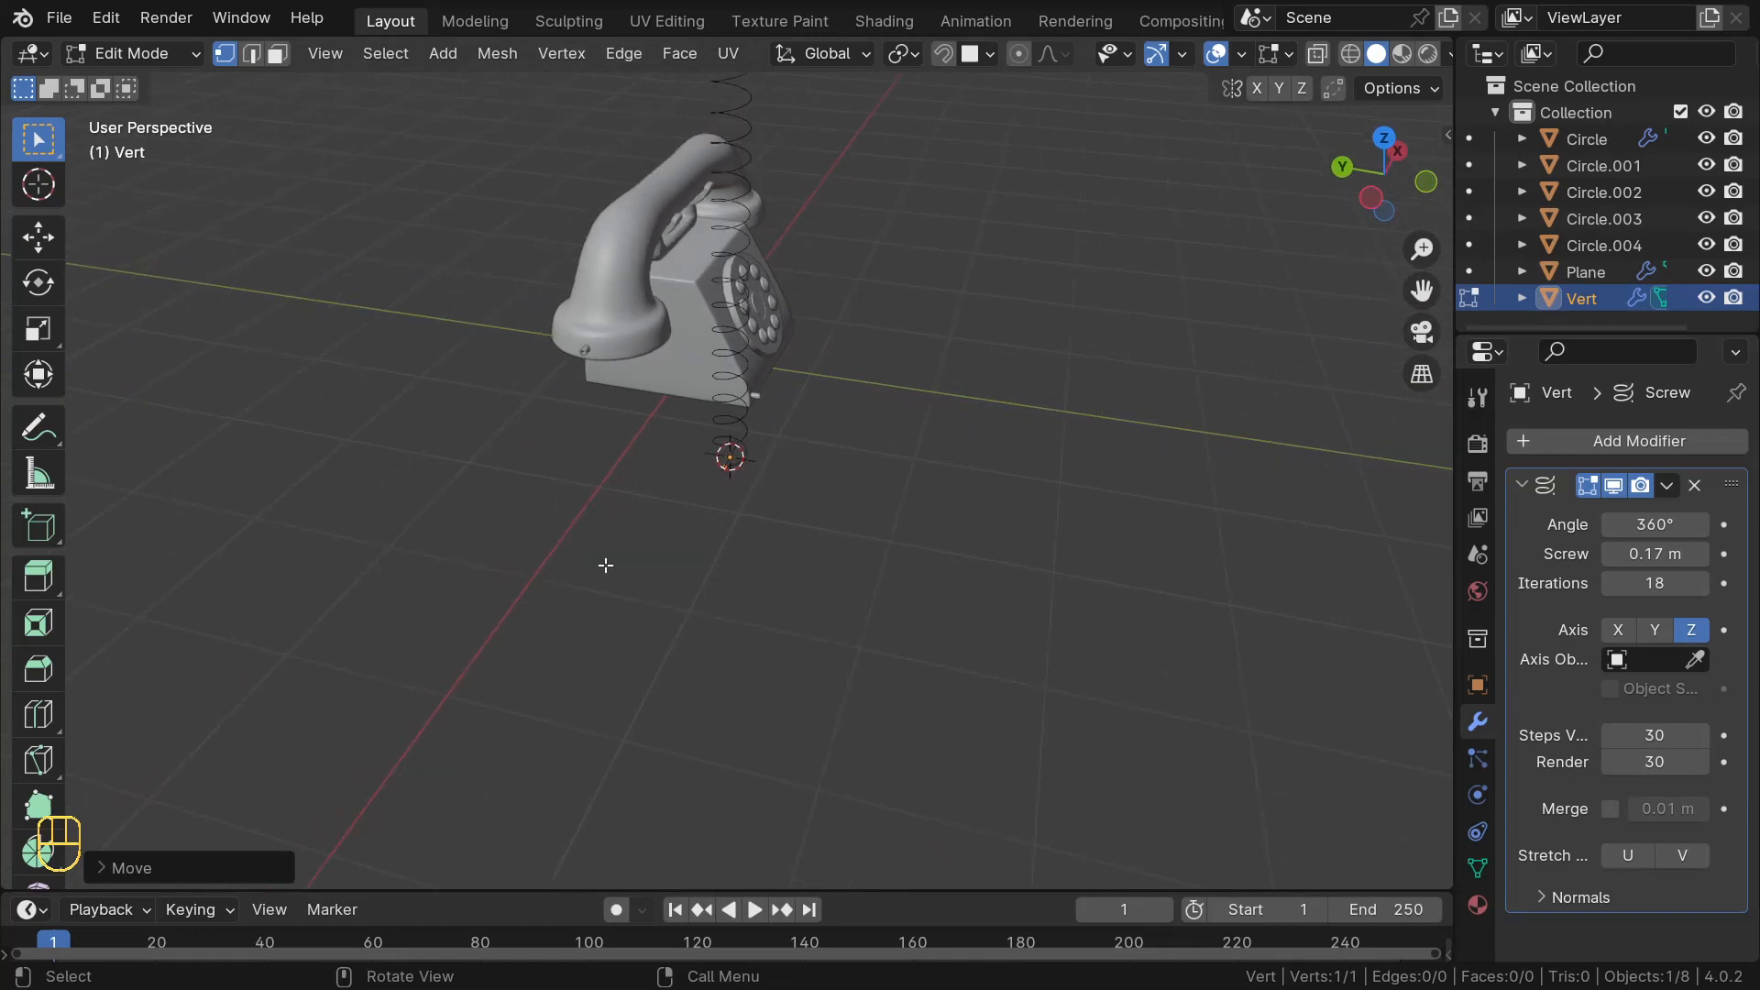
# - Return to Object Mode and apply the Screw modifier to the coil
pyautogui.press('Tab')
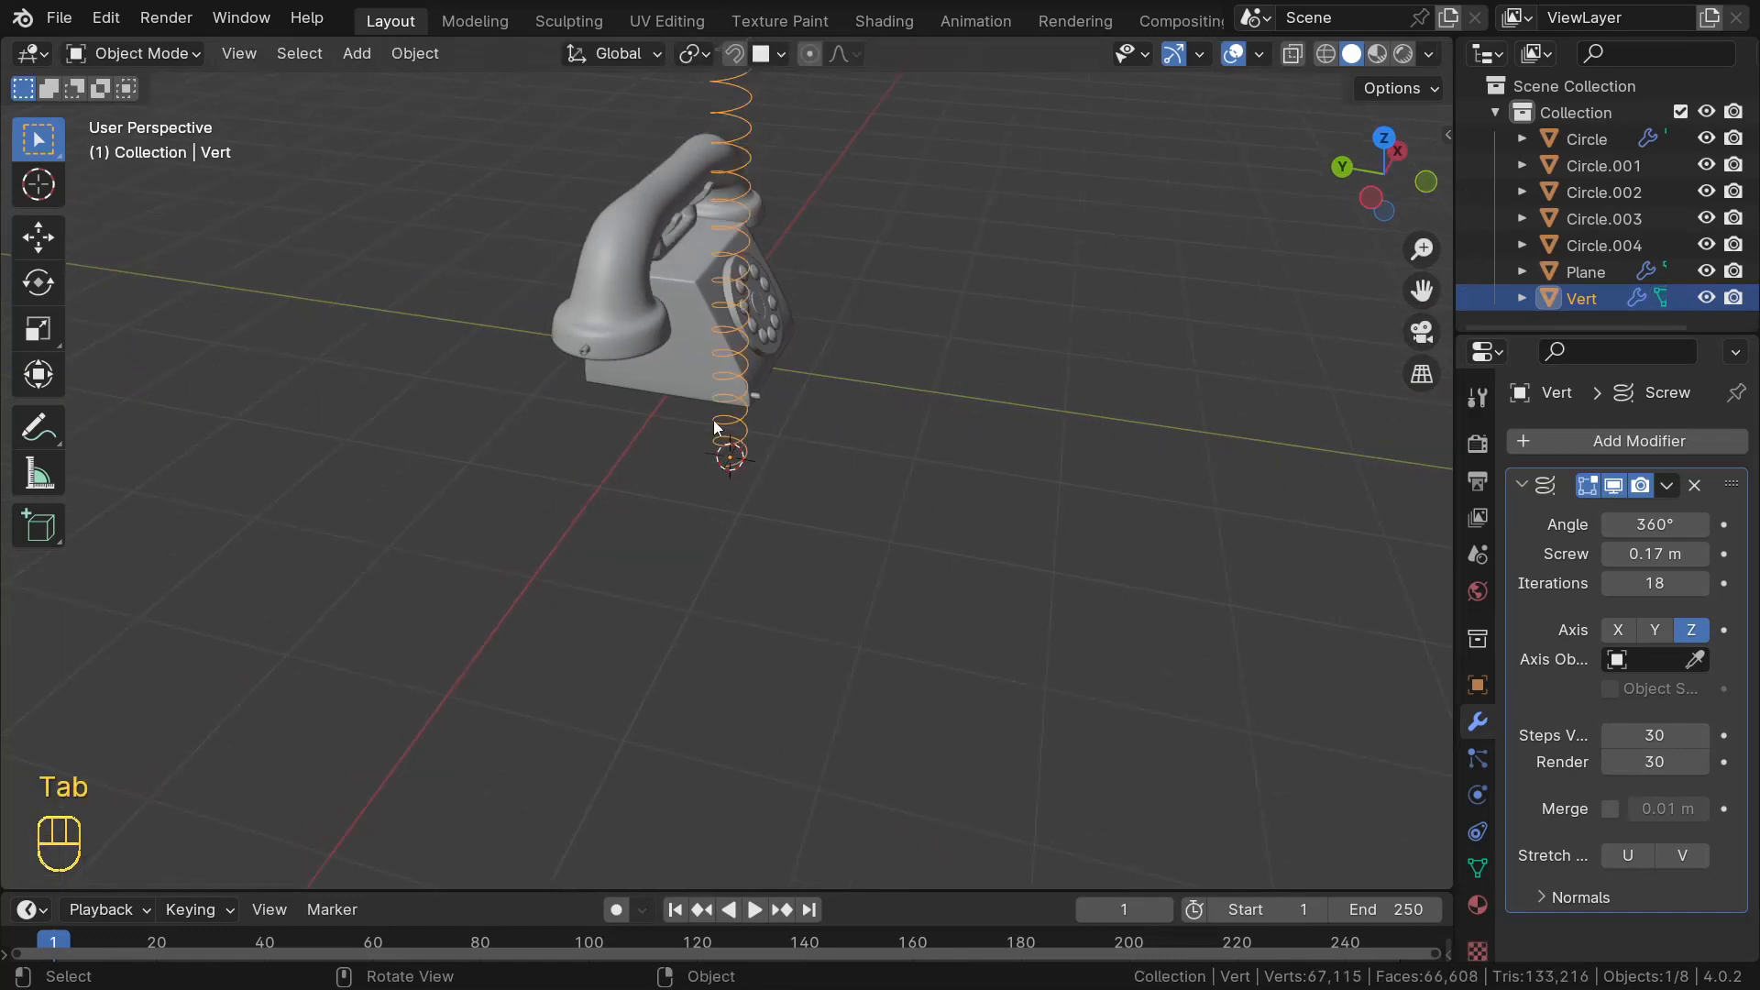
pyautogui.click(1665, 486)
pyautogui.click(1540, 515)
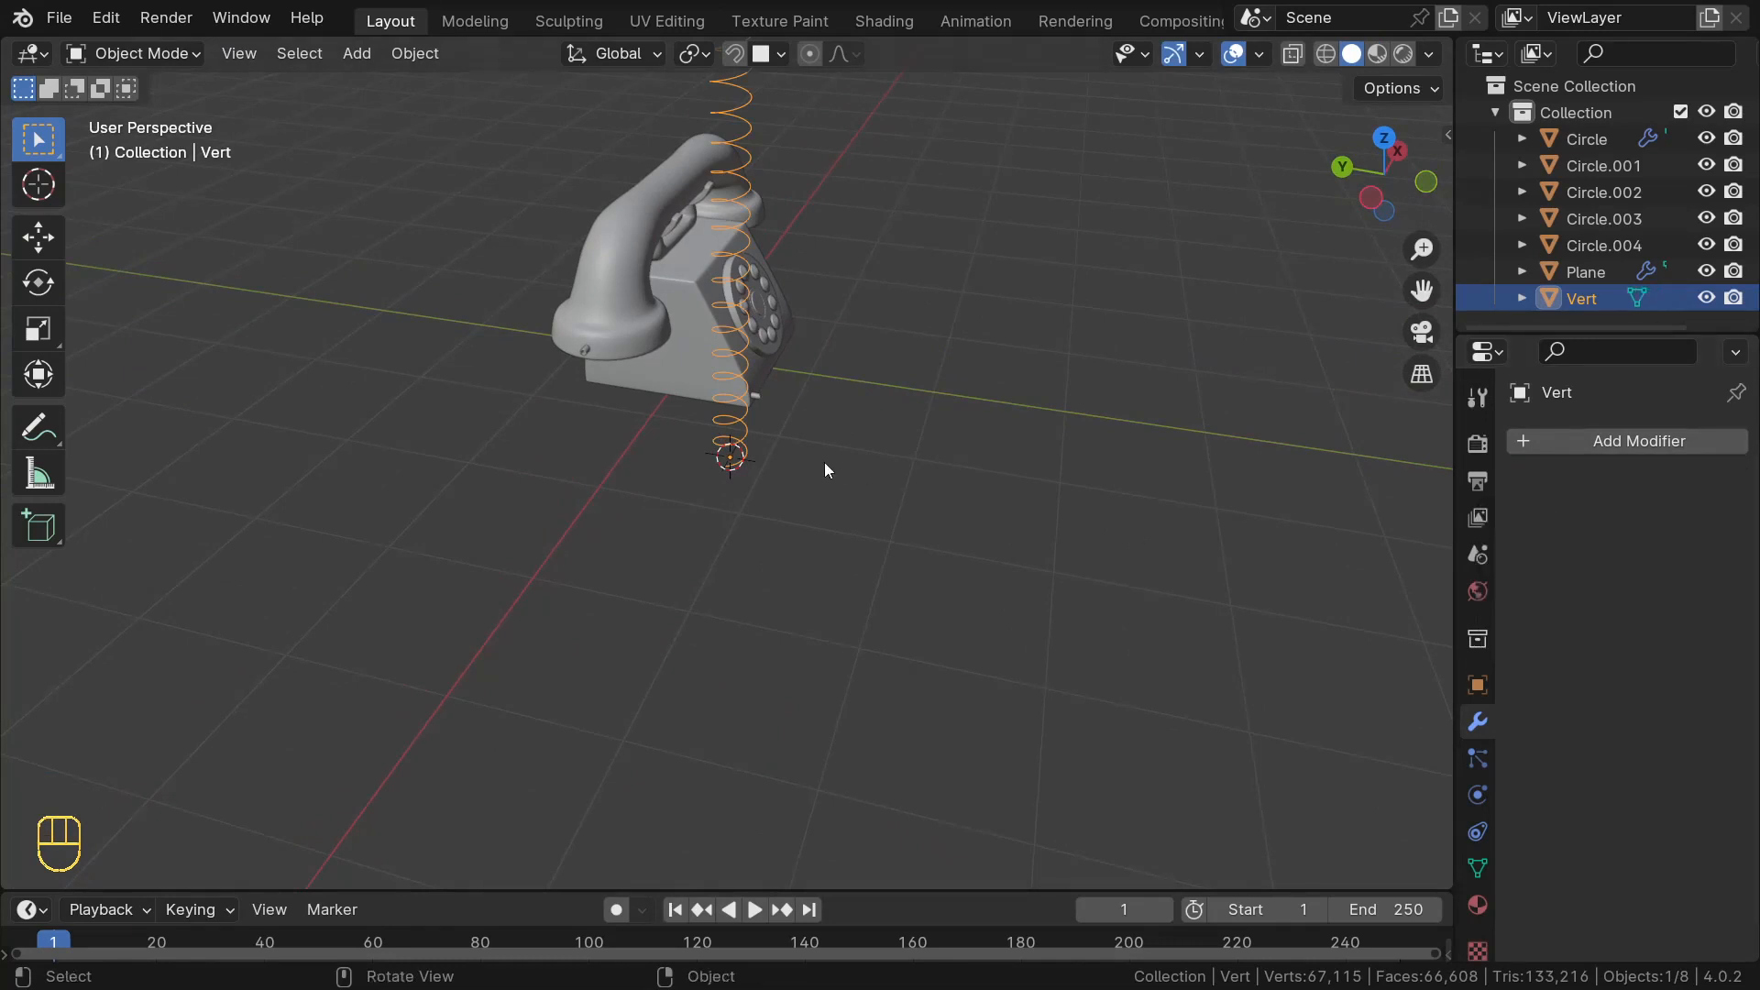
pyautogui.moveTo(824, 462); pyautogui.dragTo(717, 398, button='middle')
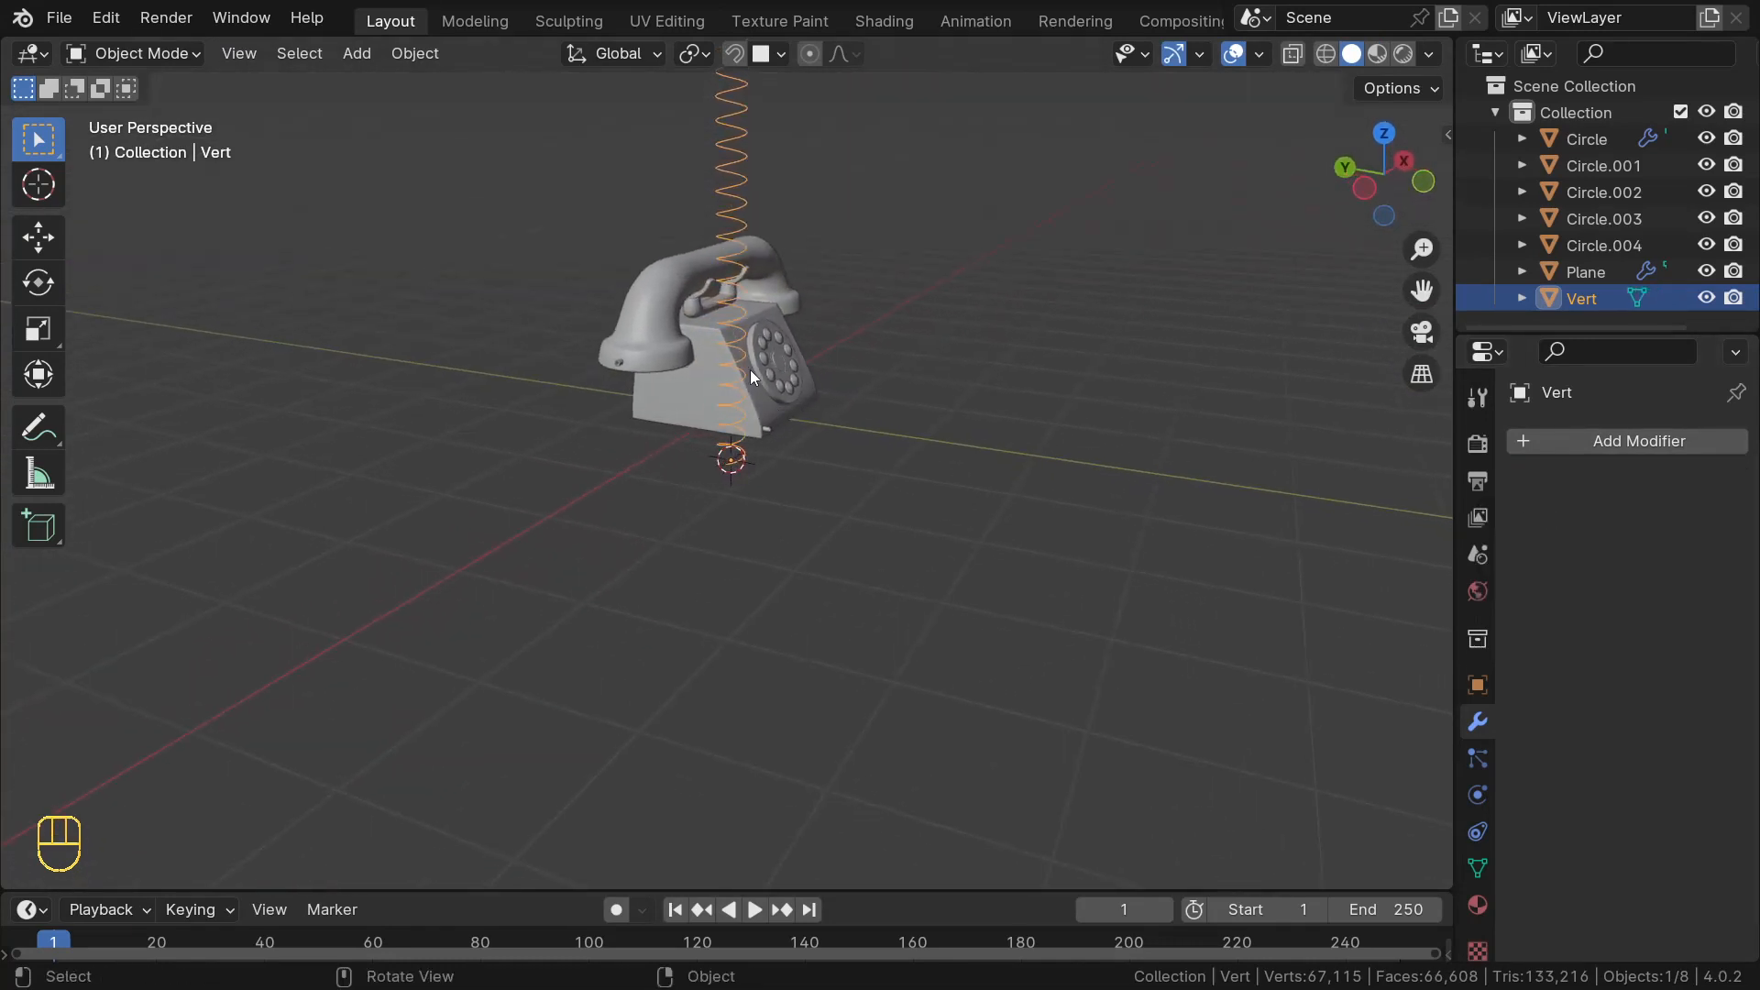
pyautogui.scroll(-2, 750, 374)
pyautogui.scroll(5, 782, 322)
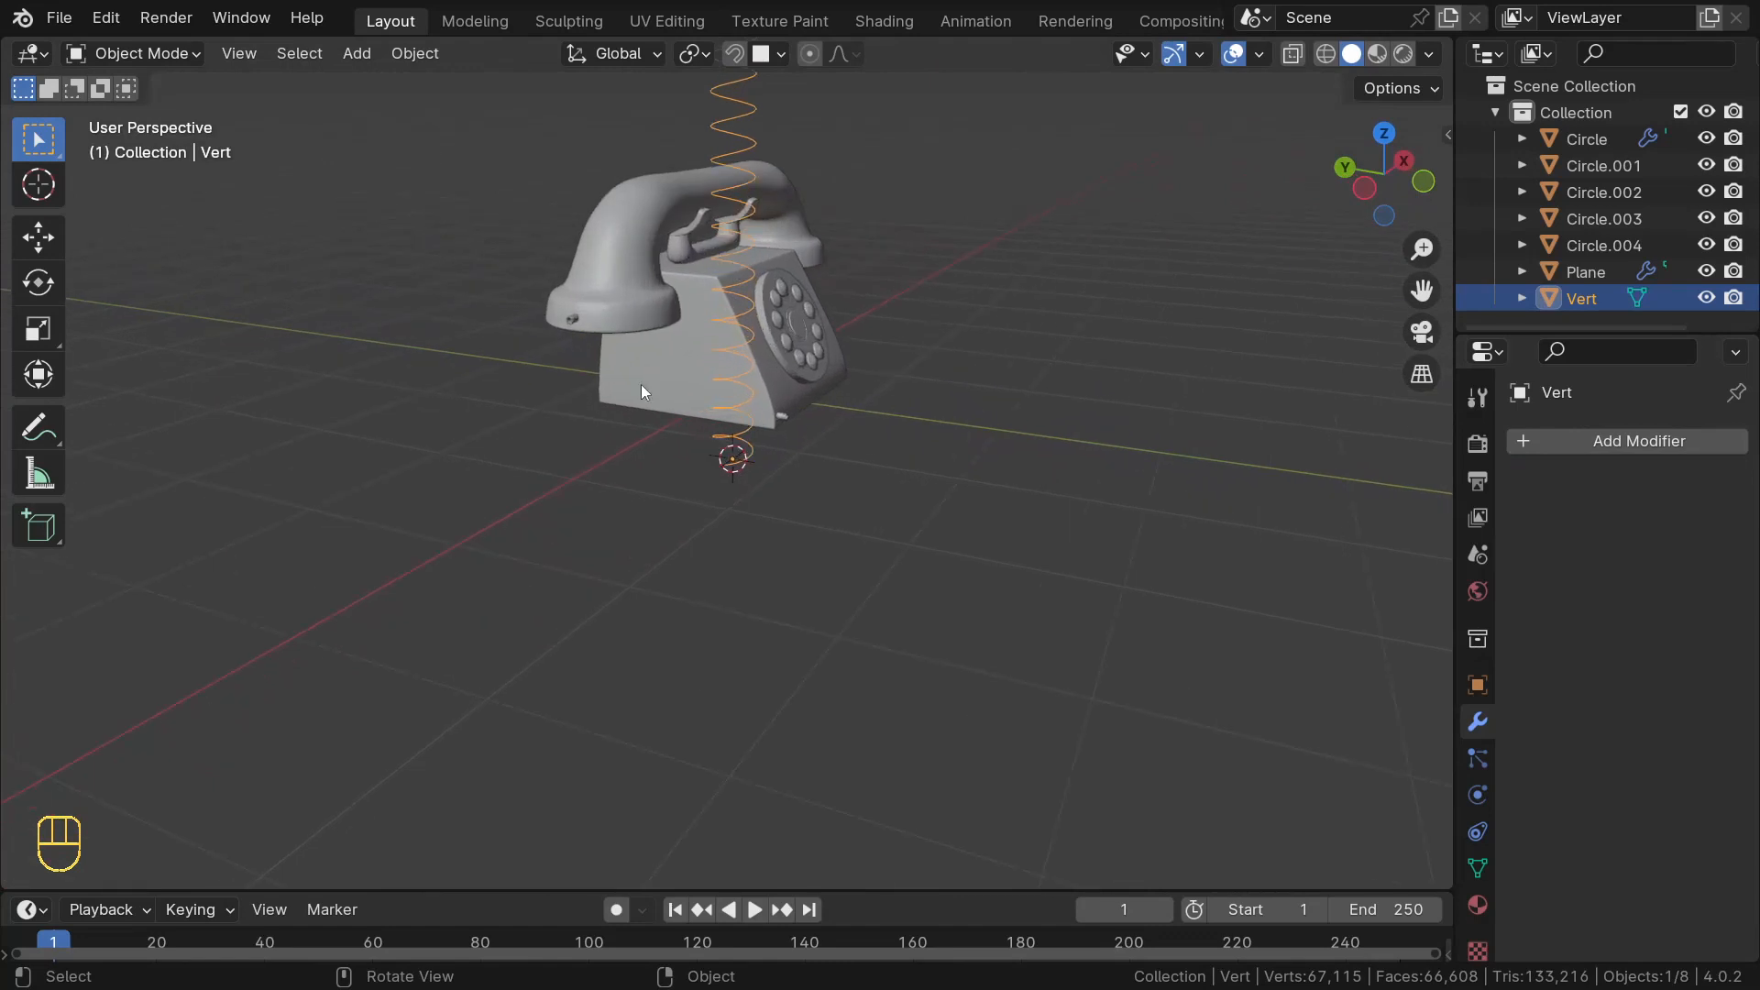
pyautogui.moveTo(641, 383); pyautogui.dragTo(678, 209, button='middle')
# - Convert the coil mesh object to a curve
pyautogui.rightClick(726, 185)
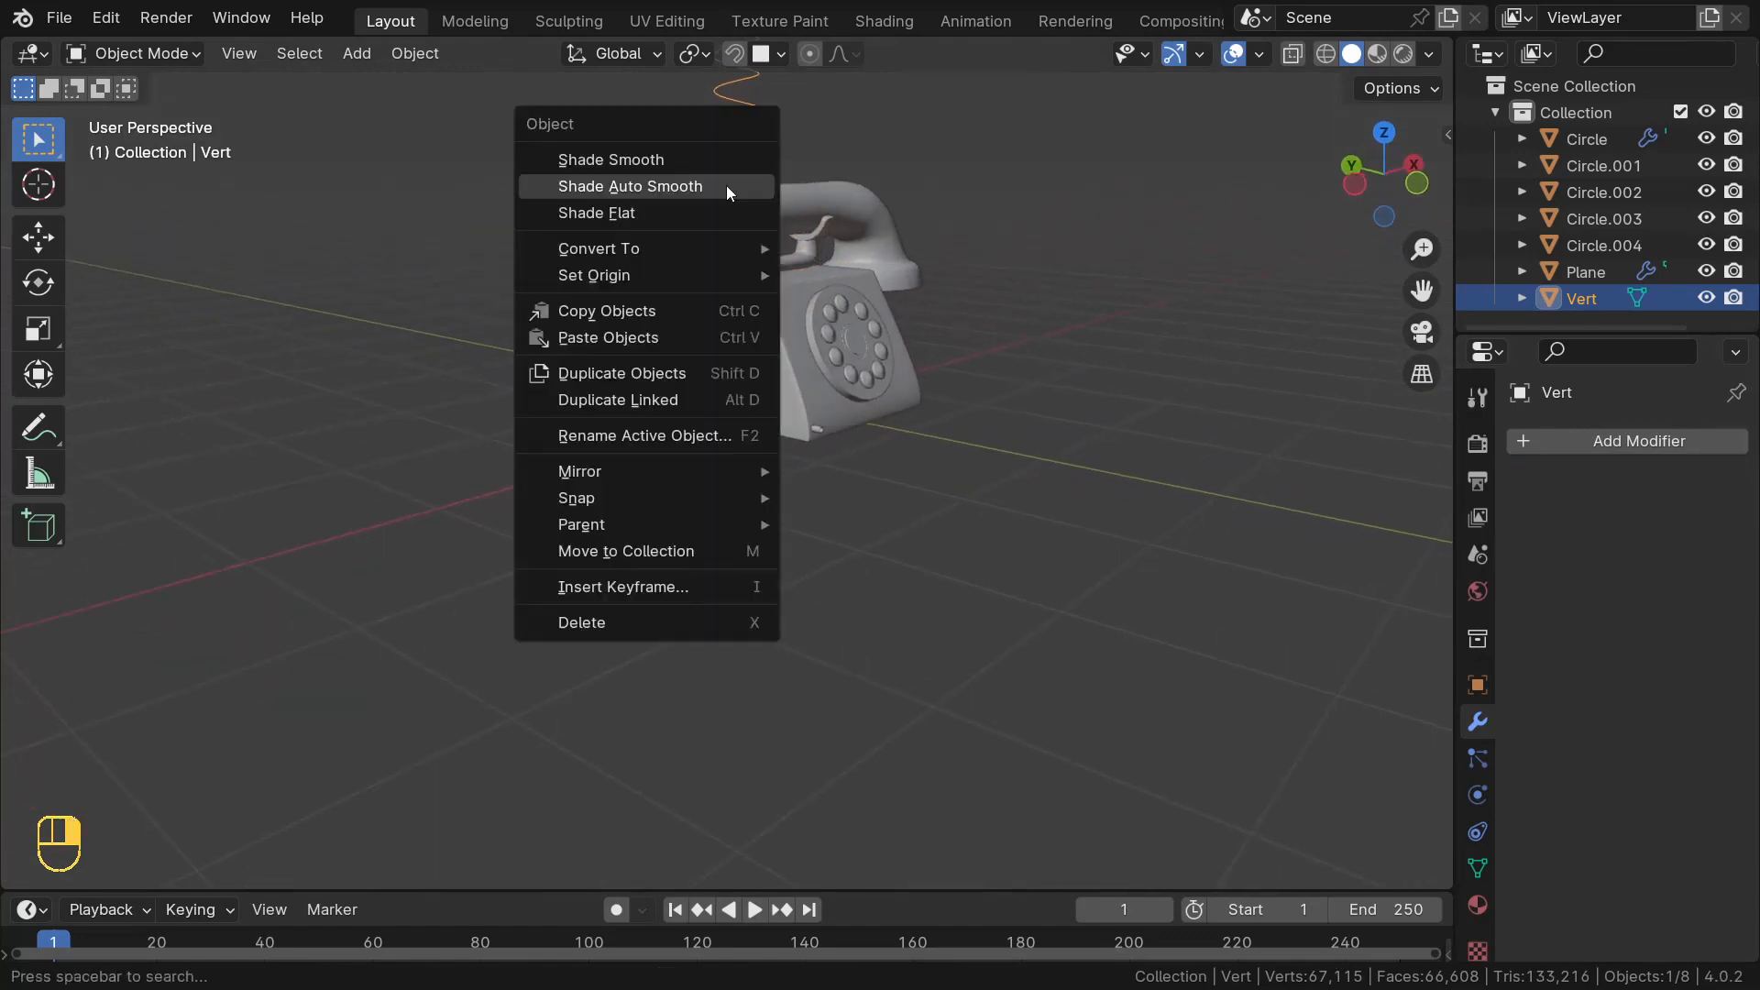
pyautogui.moveTo(651, 279)
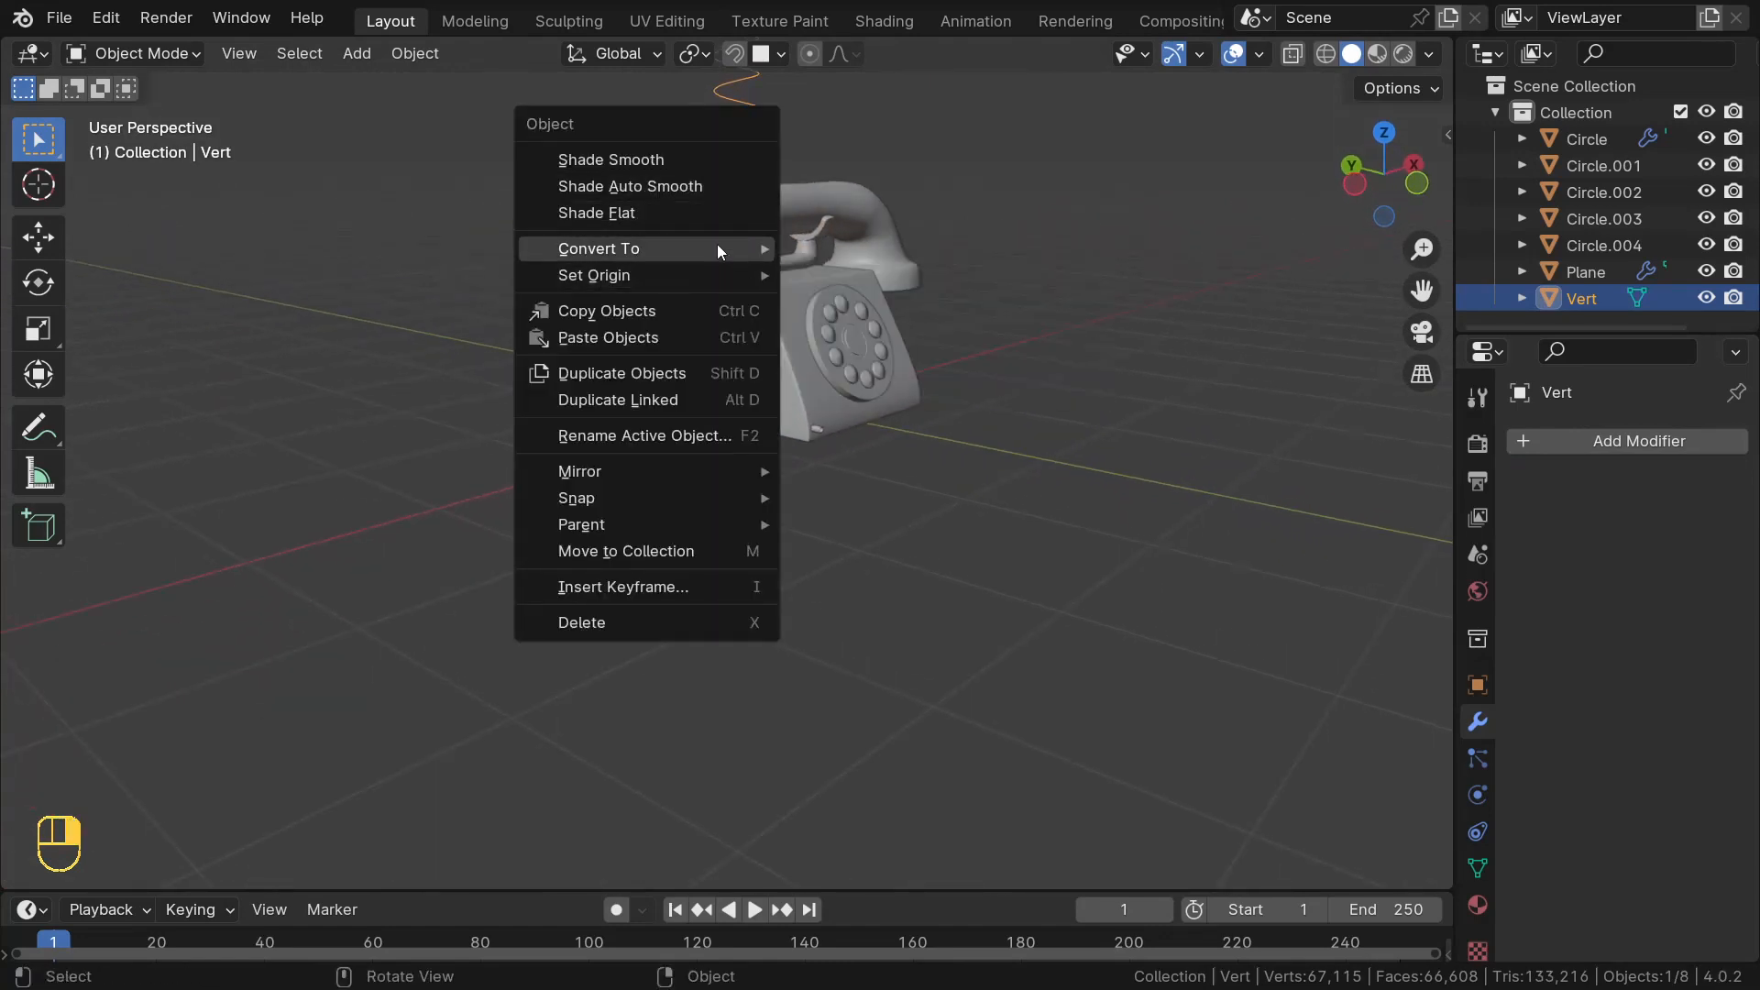
pyautogui.moveTo(717, 244)
pyautogui.click(885, 244)
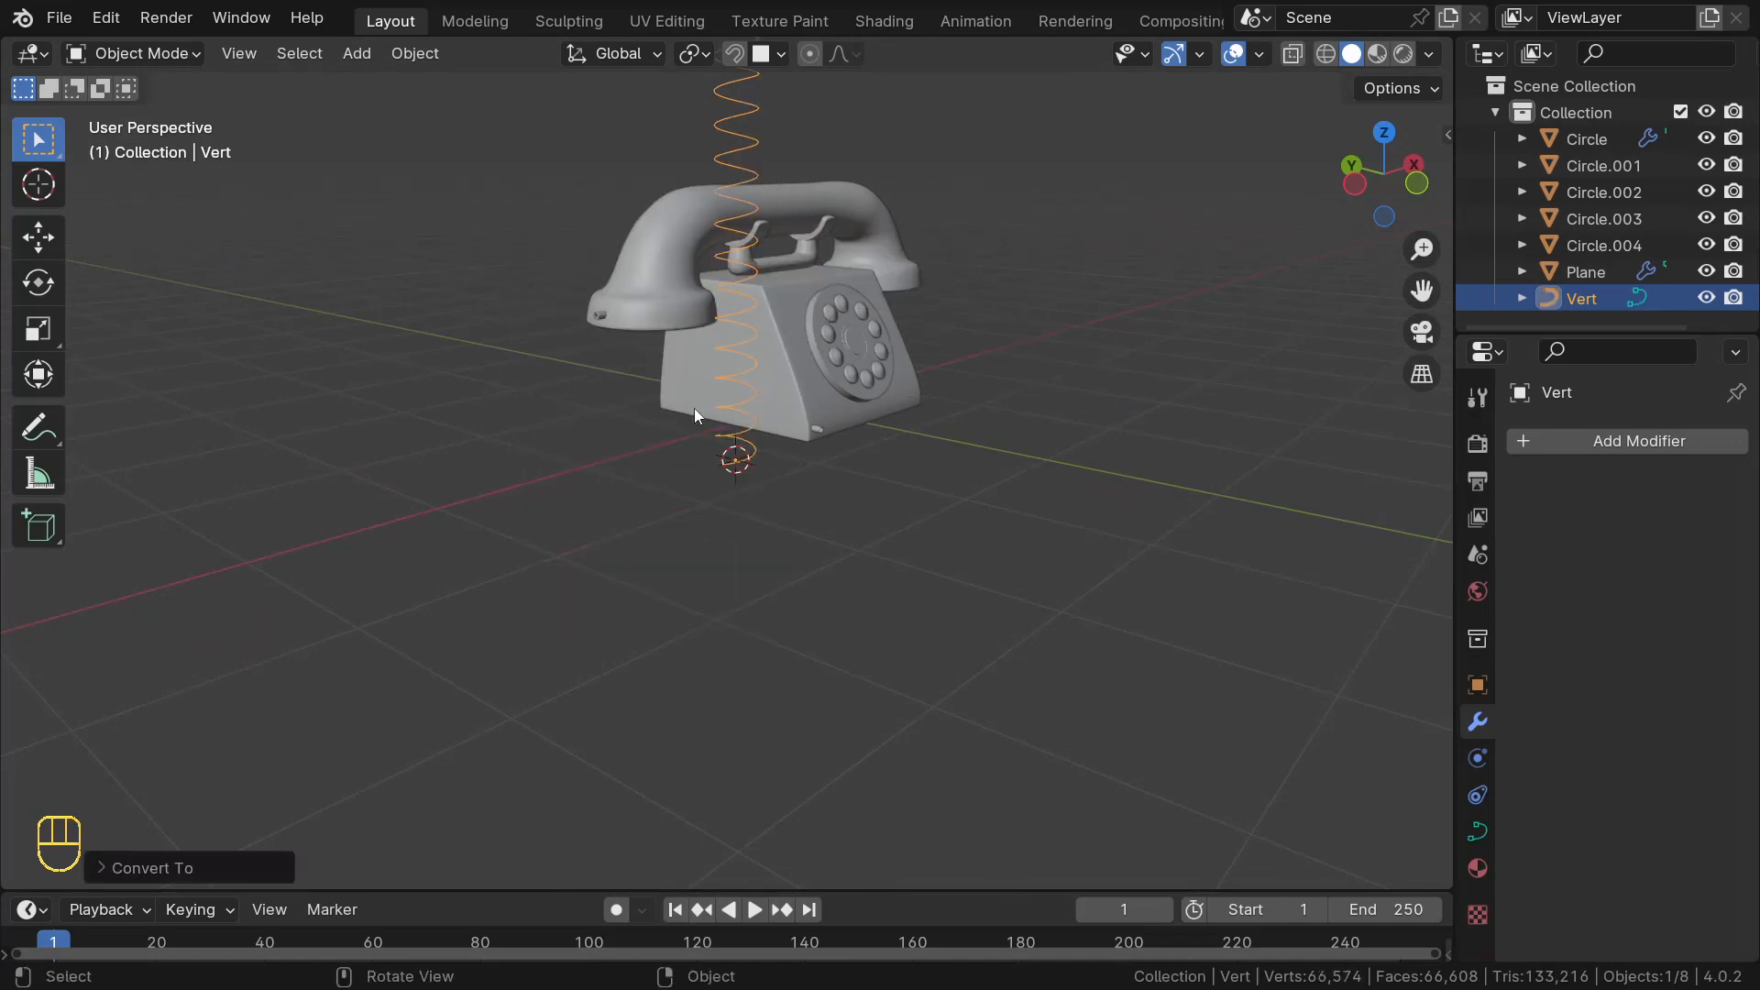
pyautogui.moveTo(695, 409); pyautogui.dragTo(635, 530, button='middle')
pyautogui.scroll(-5, 796, 349)
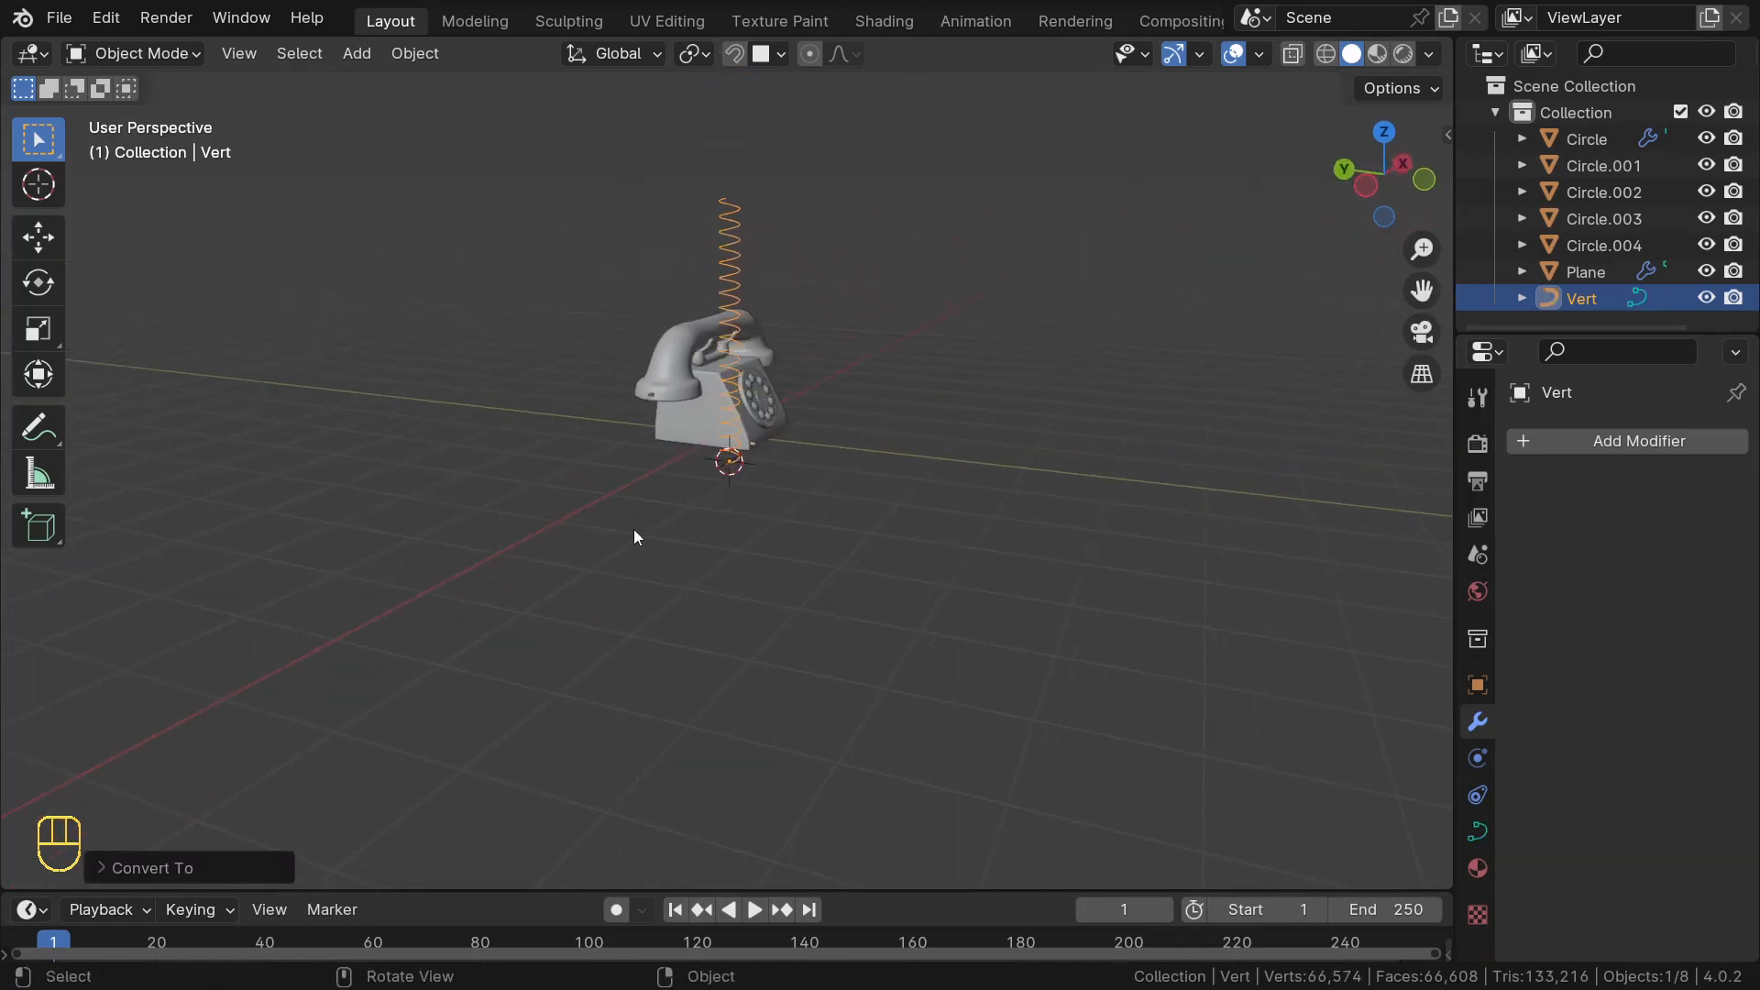
# - Thicken the coil curve into a round tube by setting its bevel depth to 0.024 m
pyautogui.click(1470, 838)
pyautogui.click(1533, 869)
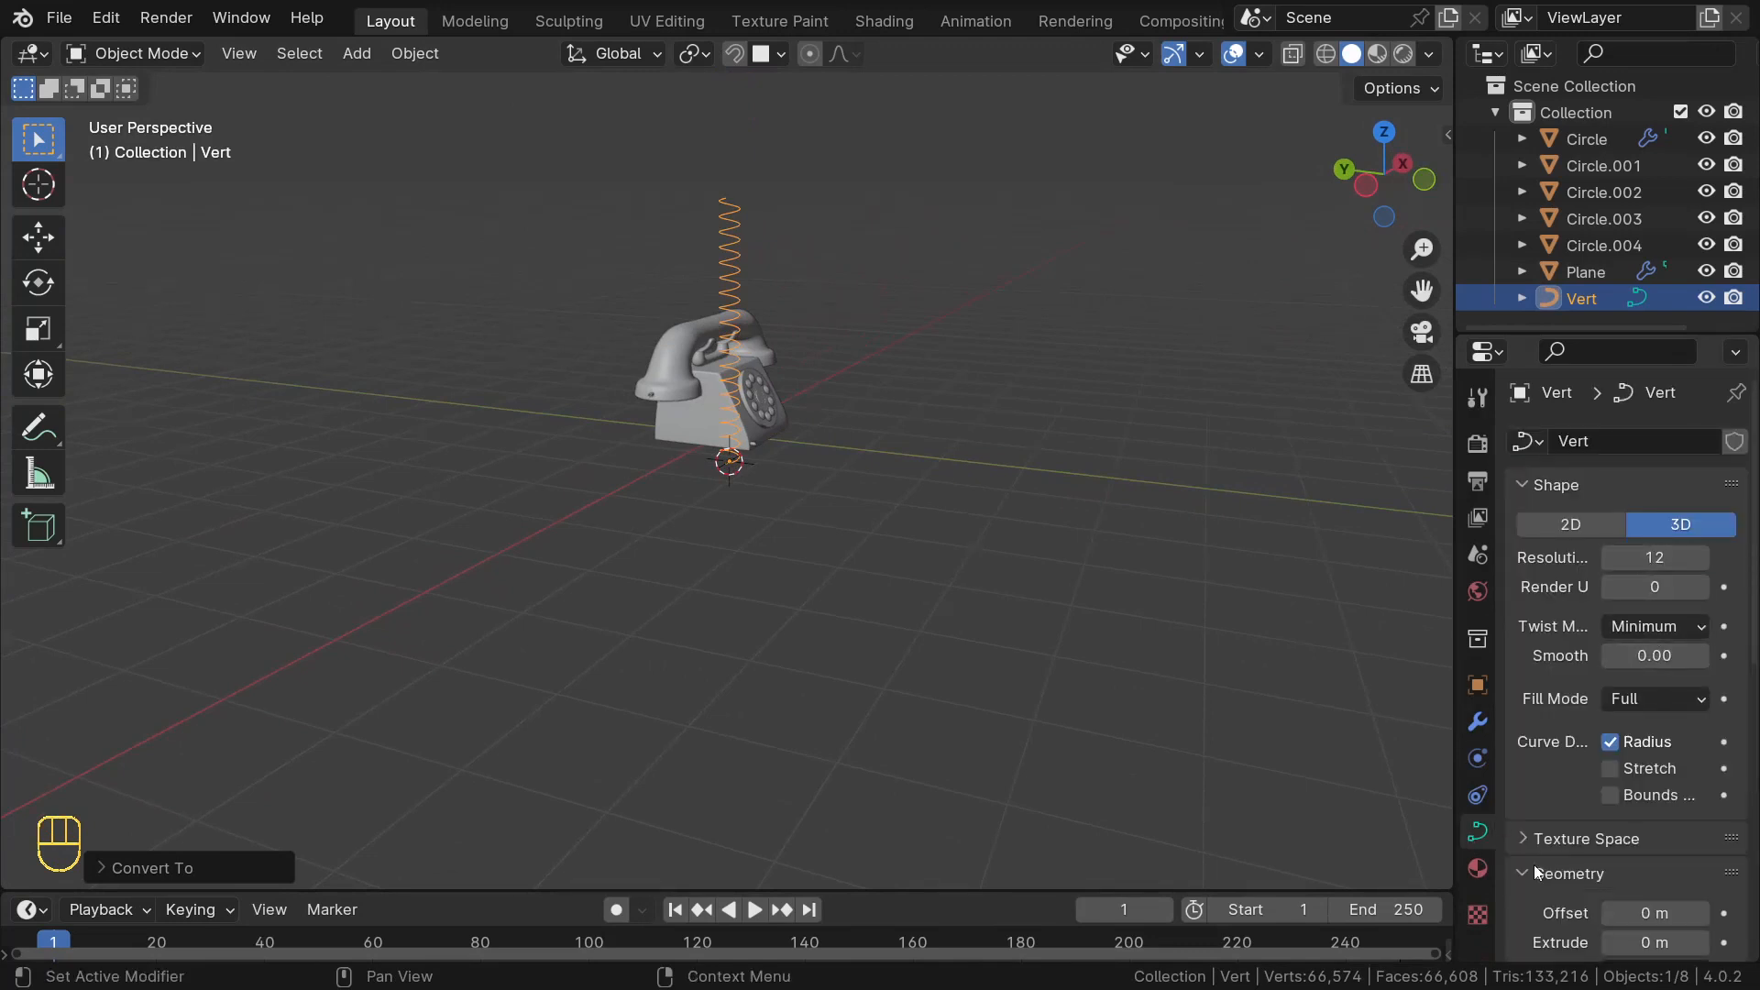
pyautogui.scroll(-10, 1535, 868)
pyautogui.scroll(-2, 1548, 852)
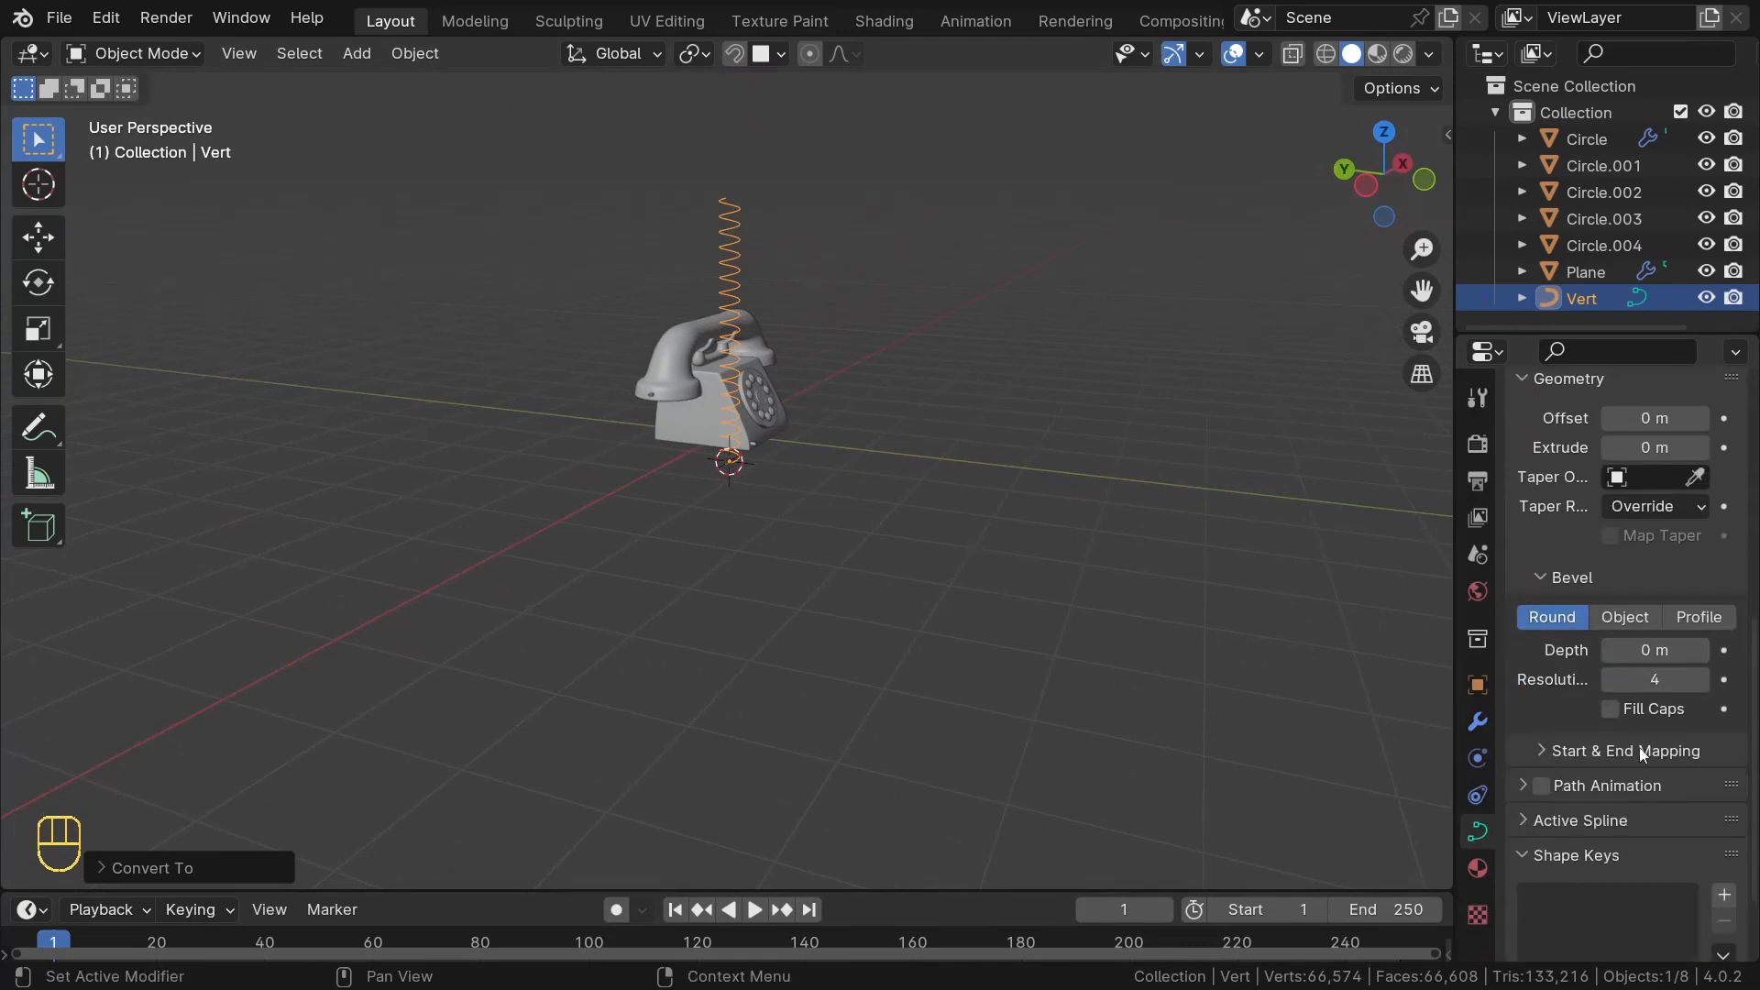
pyautogui.moveTo(1655, 650)
pyautogui.keyDown('shift'); pyautogui.mouseDown()
pyautogui.moveTo(1705, 650)
pyautogui.moveTo(1669, 650)
pyautogui.mouseUp(); pyautogui.keyUp('shift')
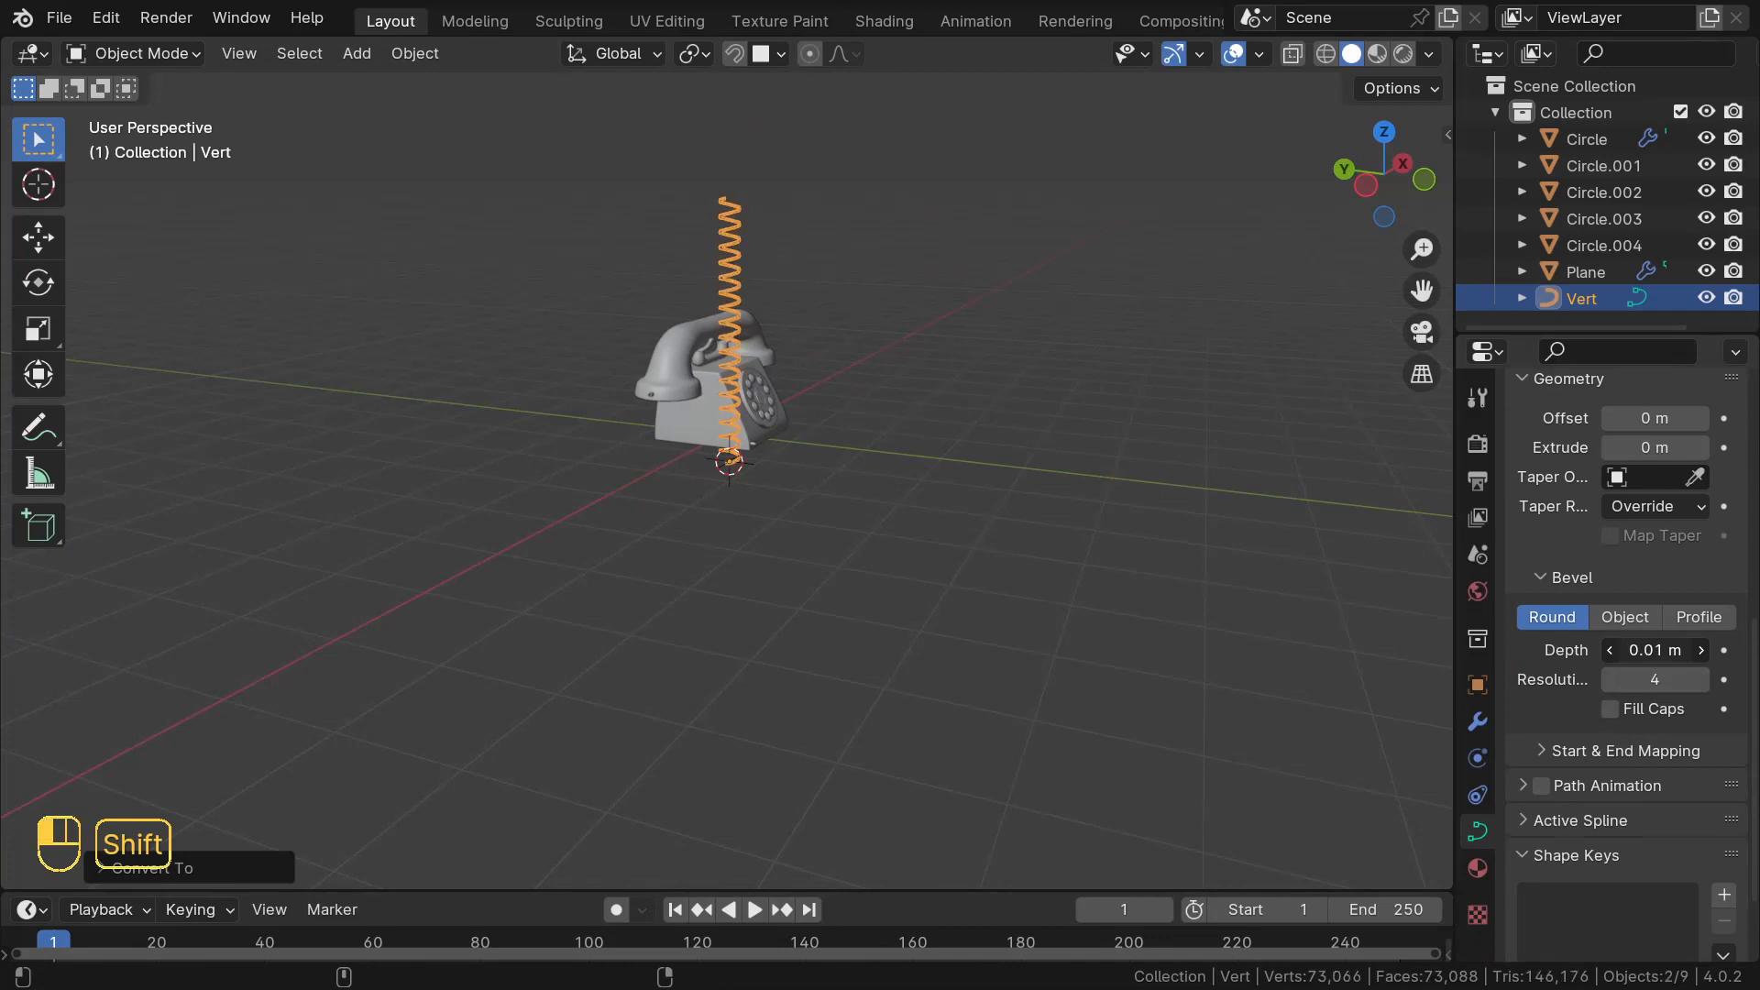
pyautogui.press('KP_Decimal')
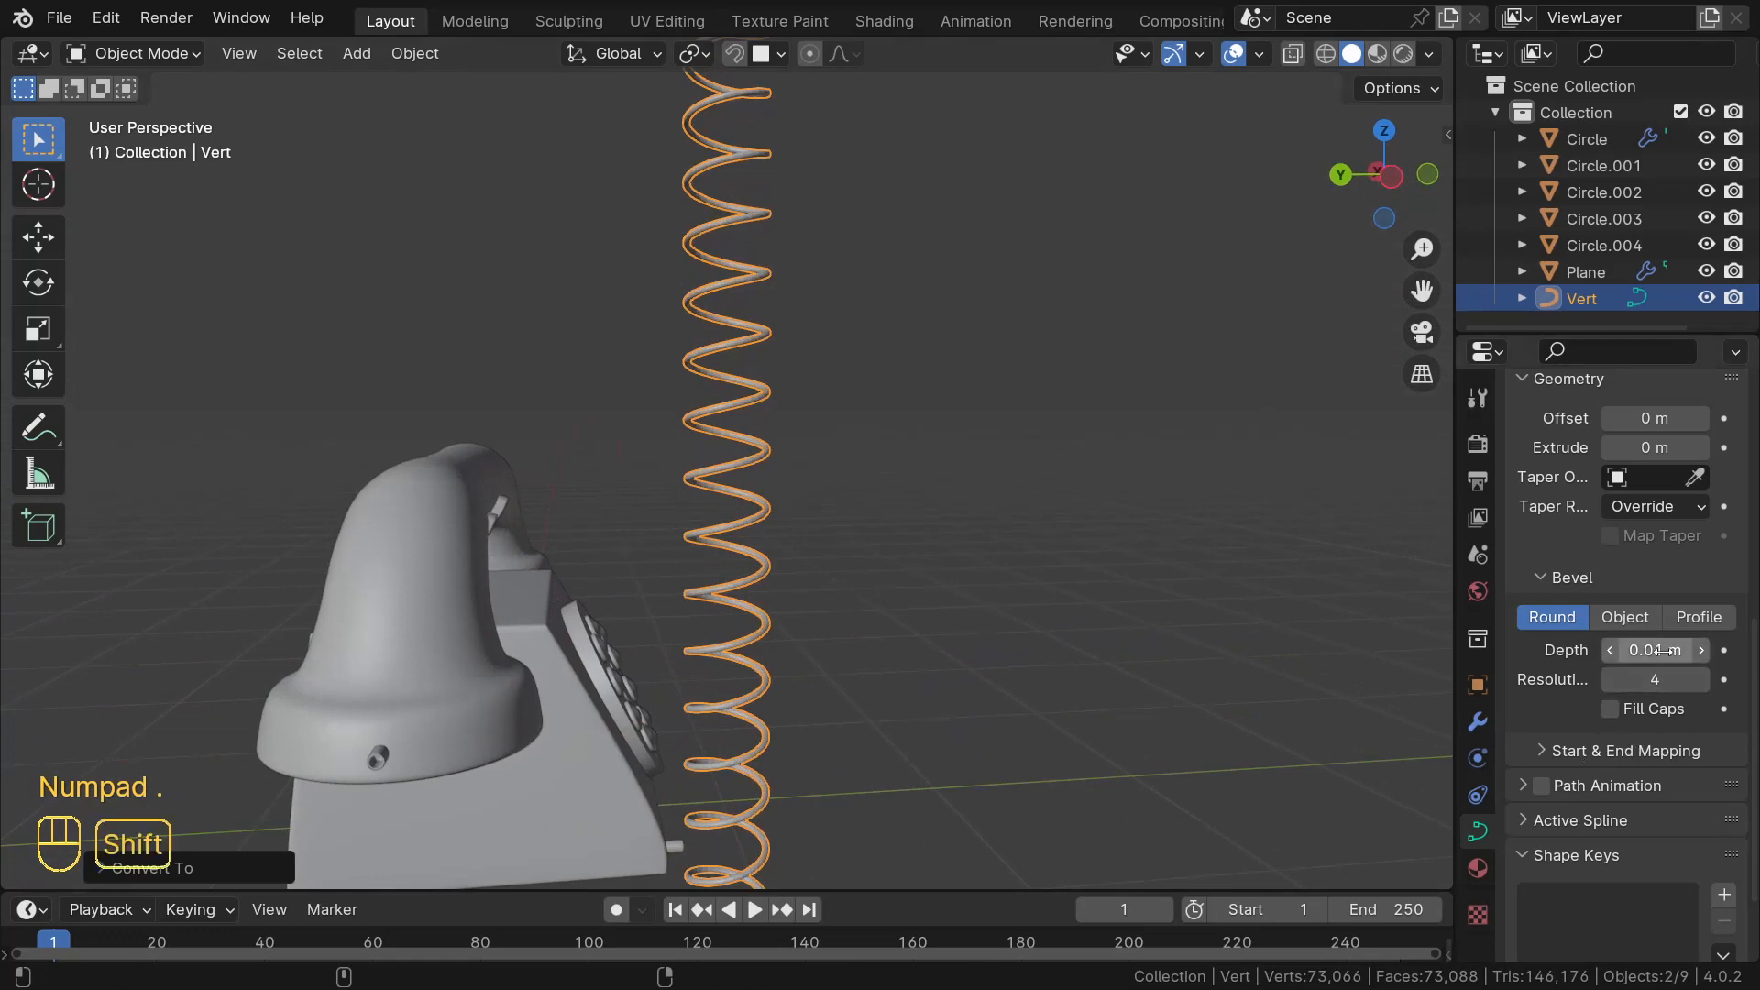
pyautogui.keyDown('shift'); pyautogui.moveTo(1655, 650); pyautogui.dragTo(1695, 650); pyautogui.keyUp('shift')
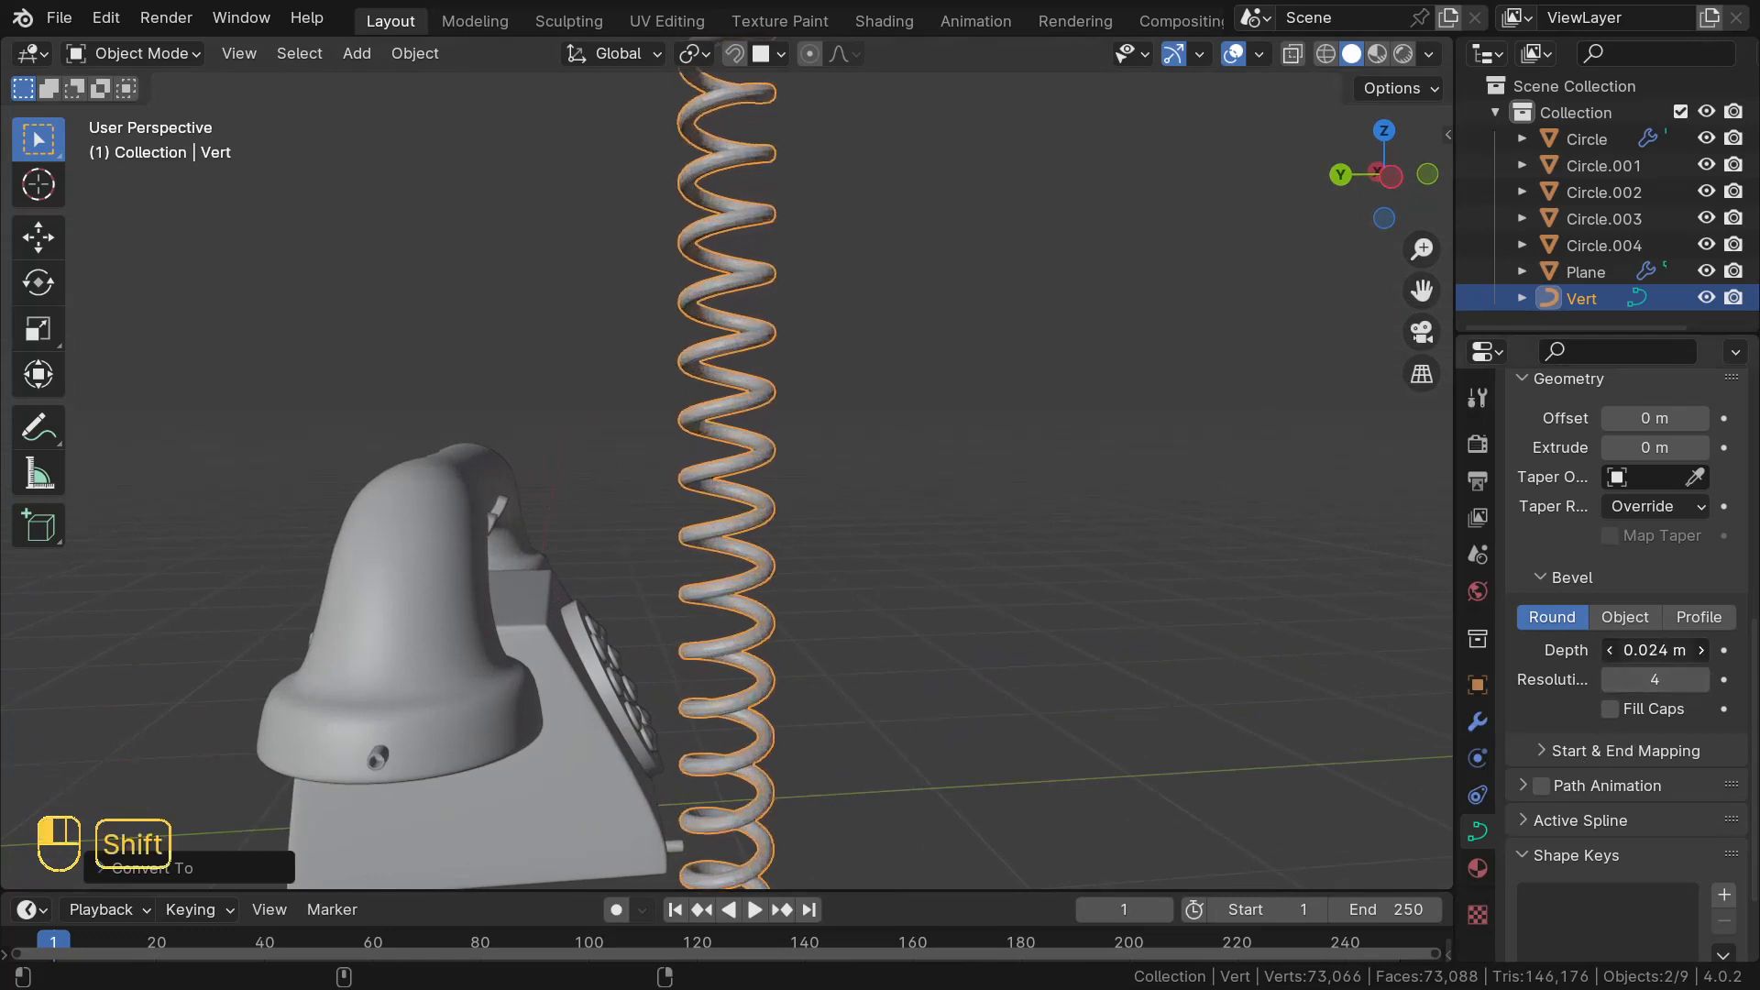
# - Apply smooth shading to the beveled coil
pyautogui.moveTo(1041, 548); pyautogui.dragTo(732, 612, button='middle')
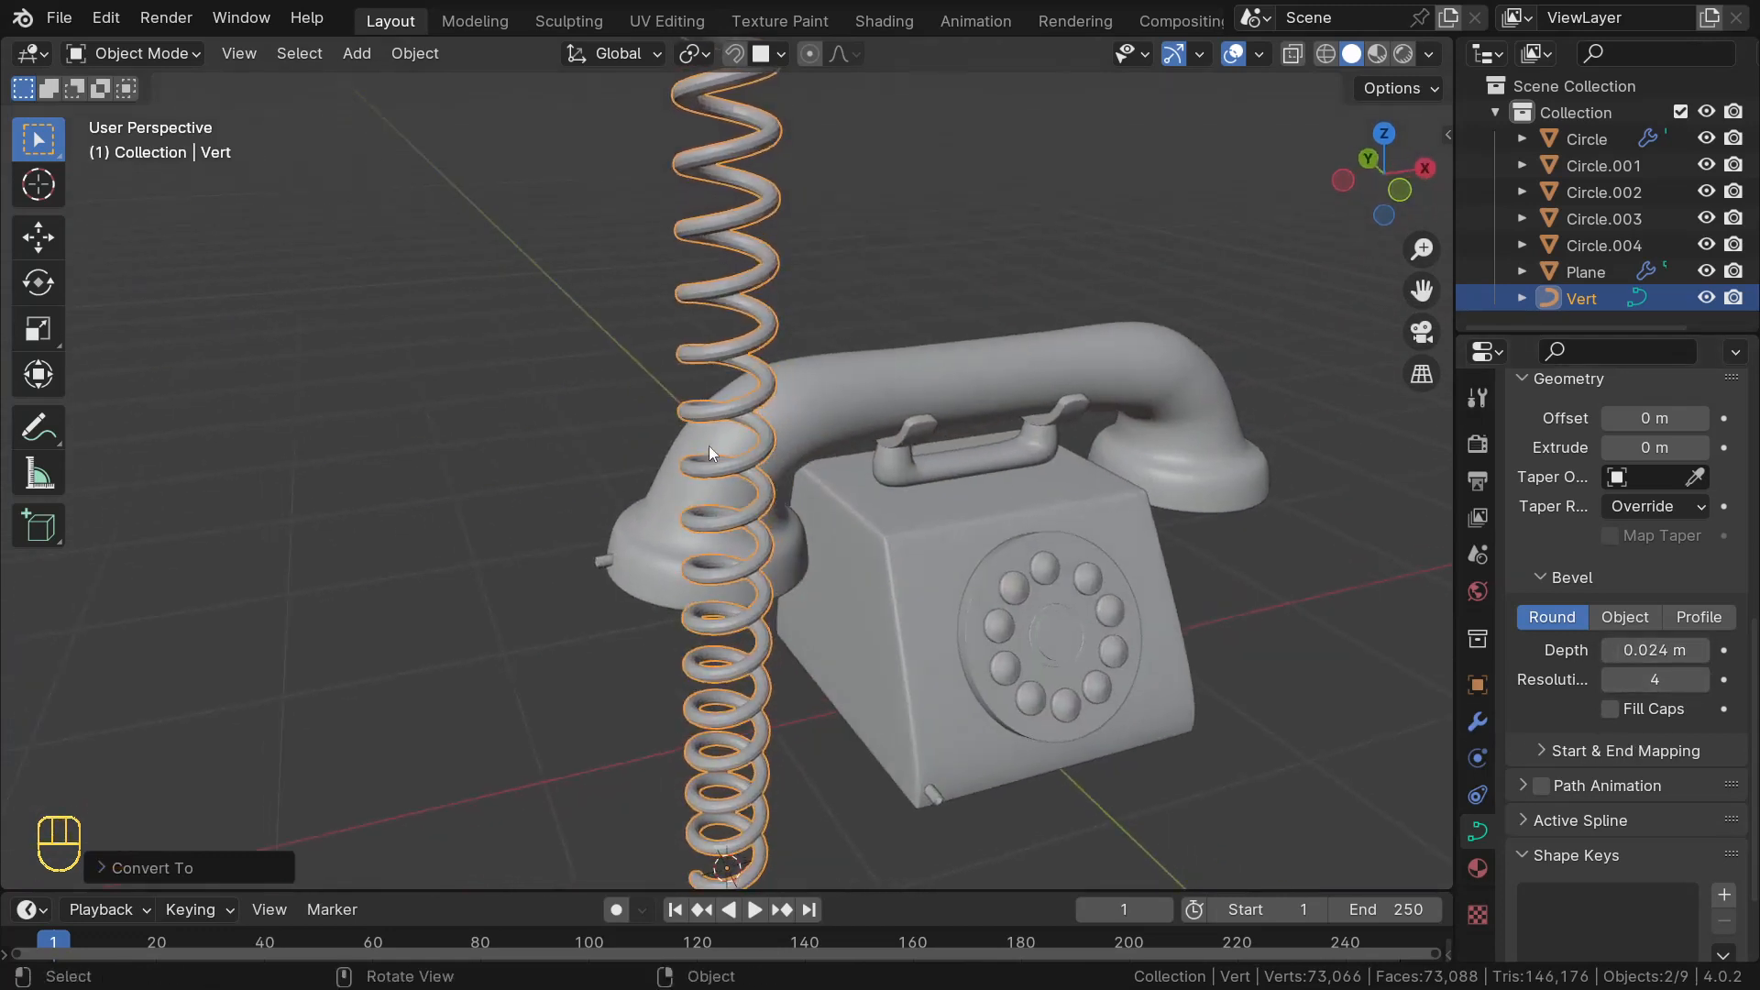
pyautogui.rightClick(724, 462)
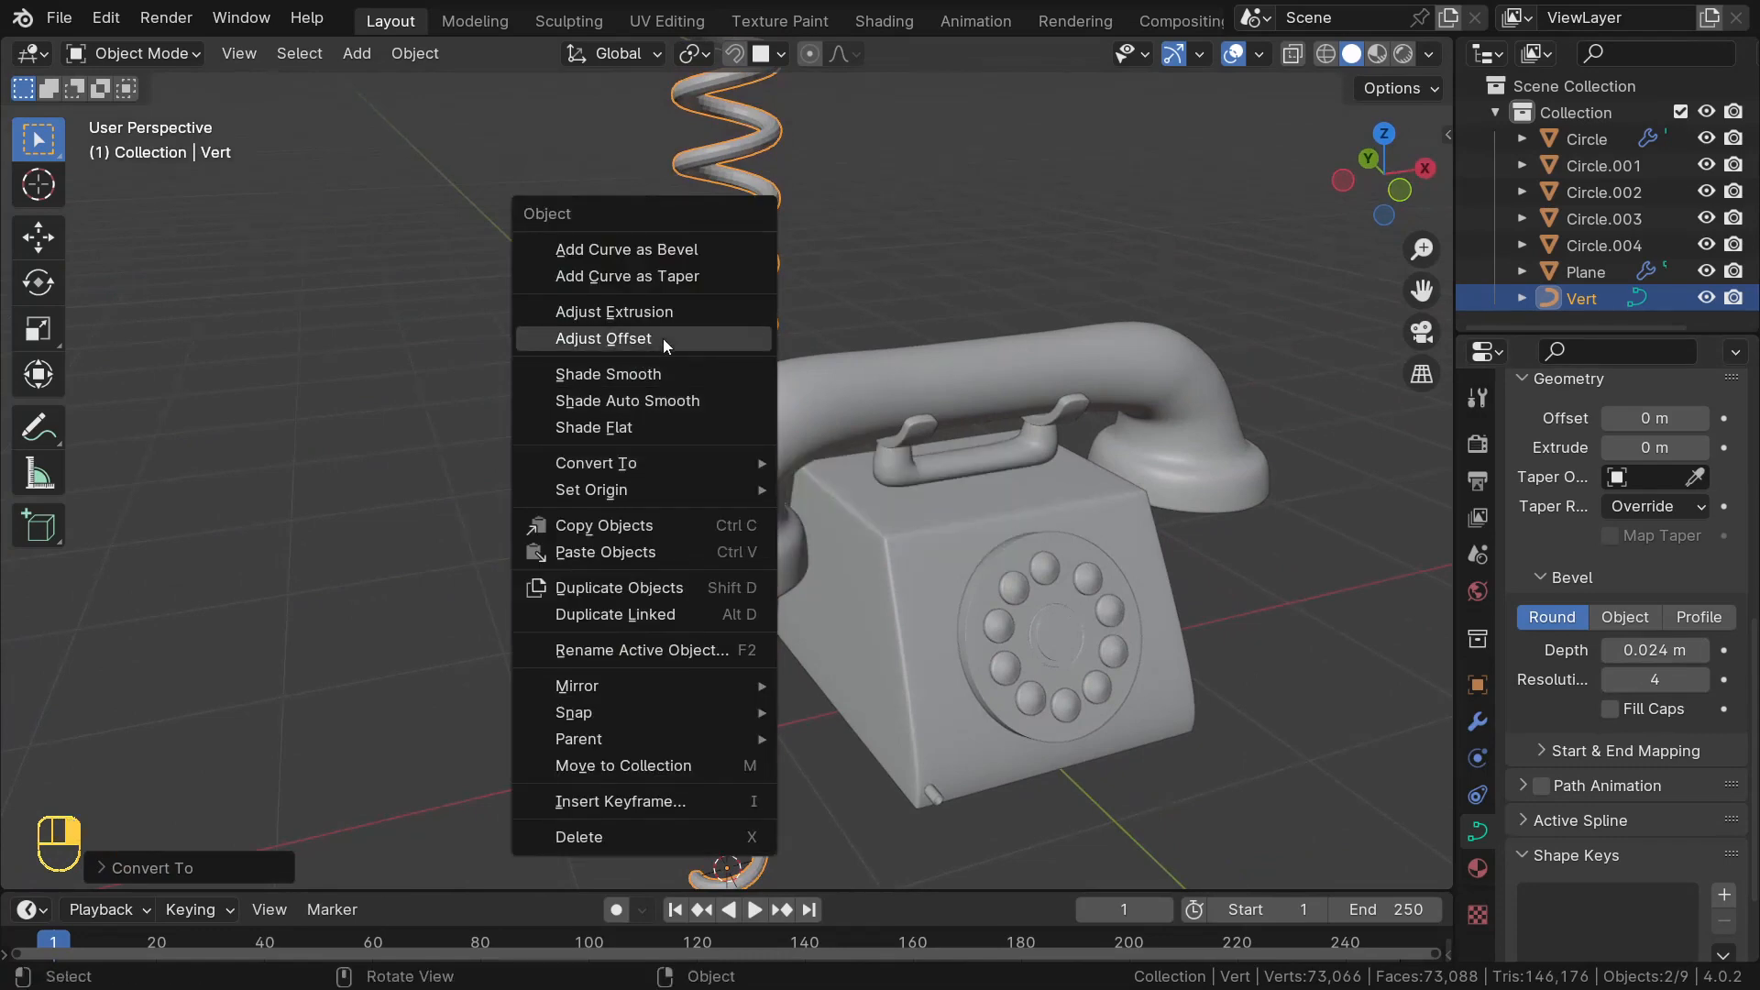
pyautogui.click(678, 383)
pyautogui.scroll(-8, 730, 432)
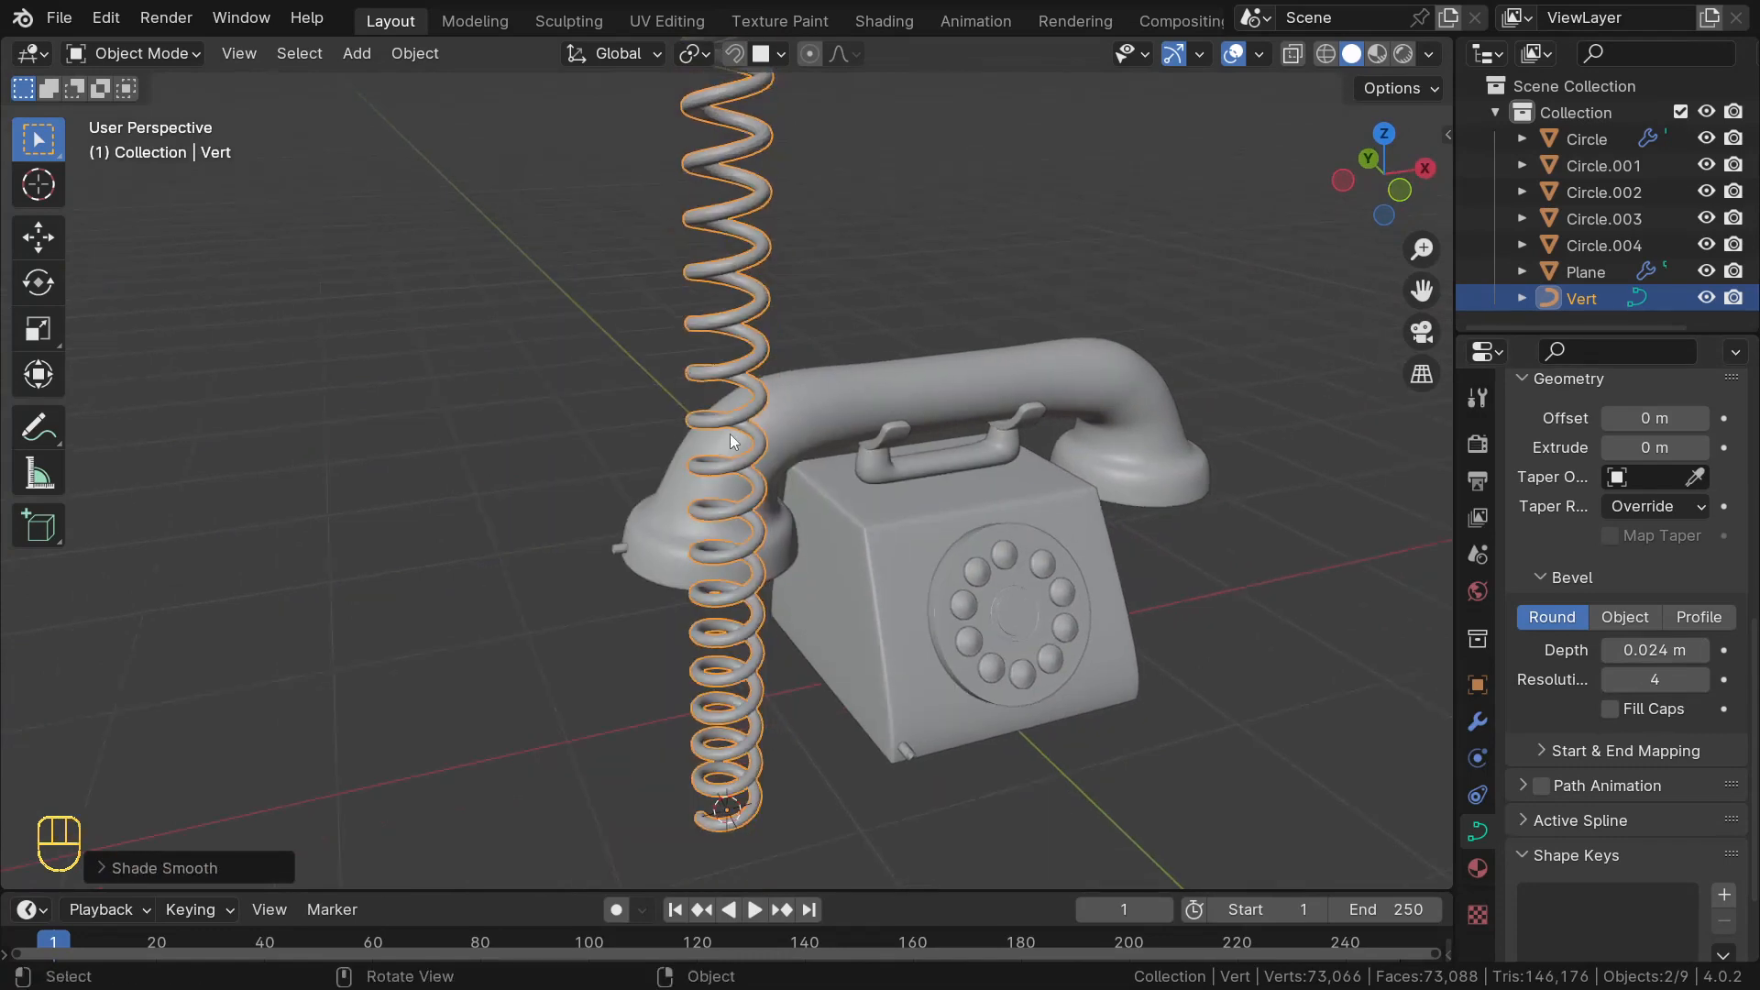
pyautogui.moveTo(772, 421); pyautogui.dragTo(712, 478, button='middle')
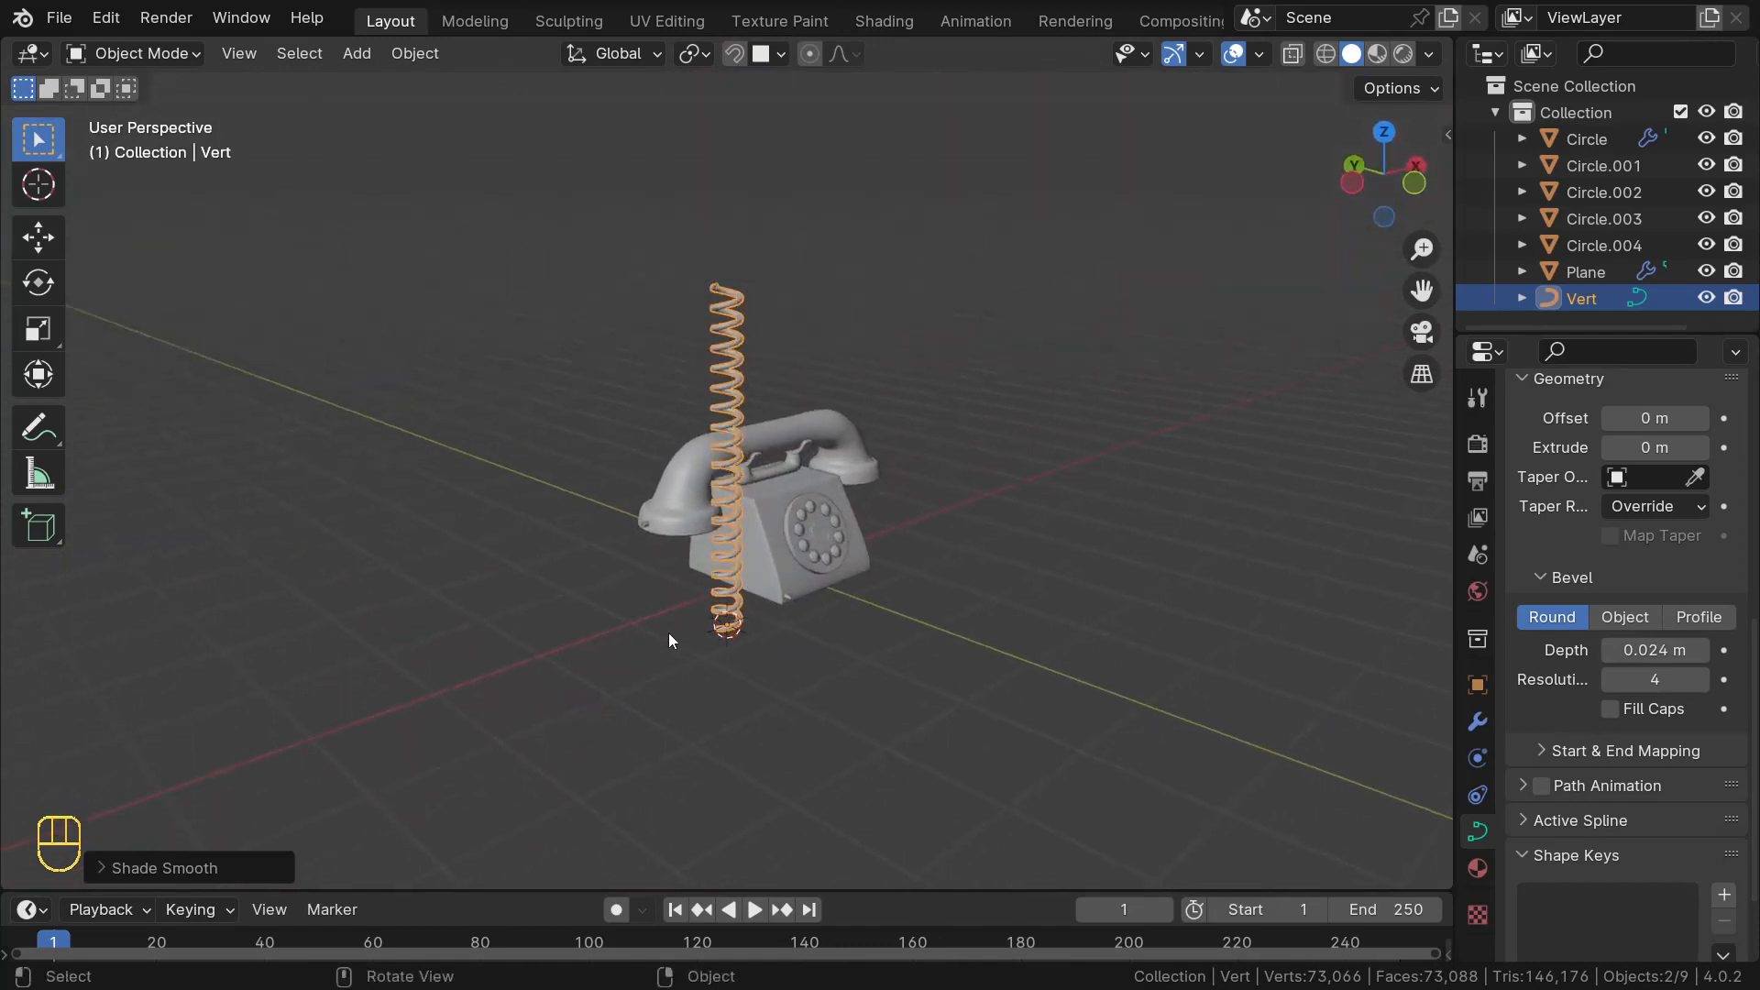
# - Rotate the upright coil 90 degrees about the X axis in the right side view so it lies horizontally
pyautogui.press('KP_3')
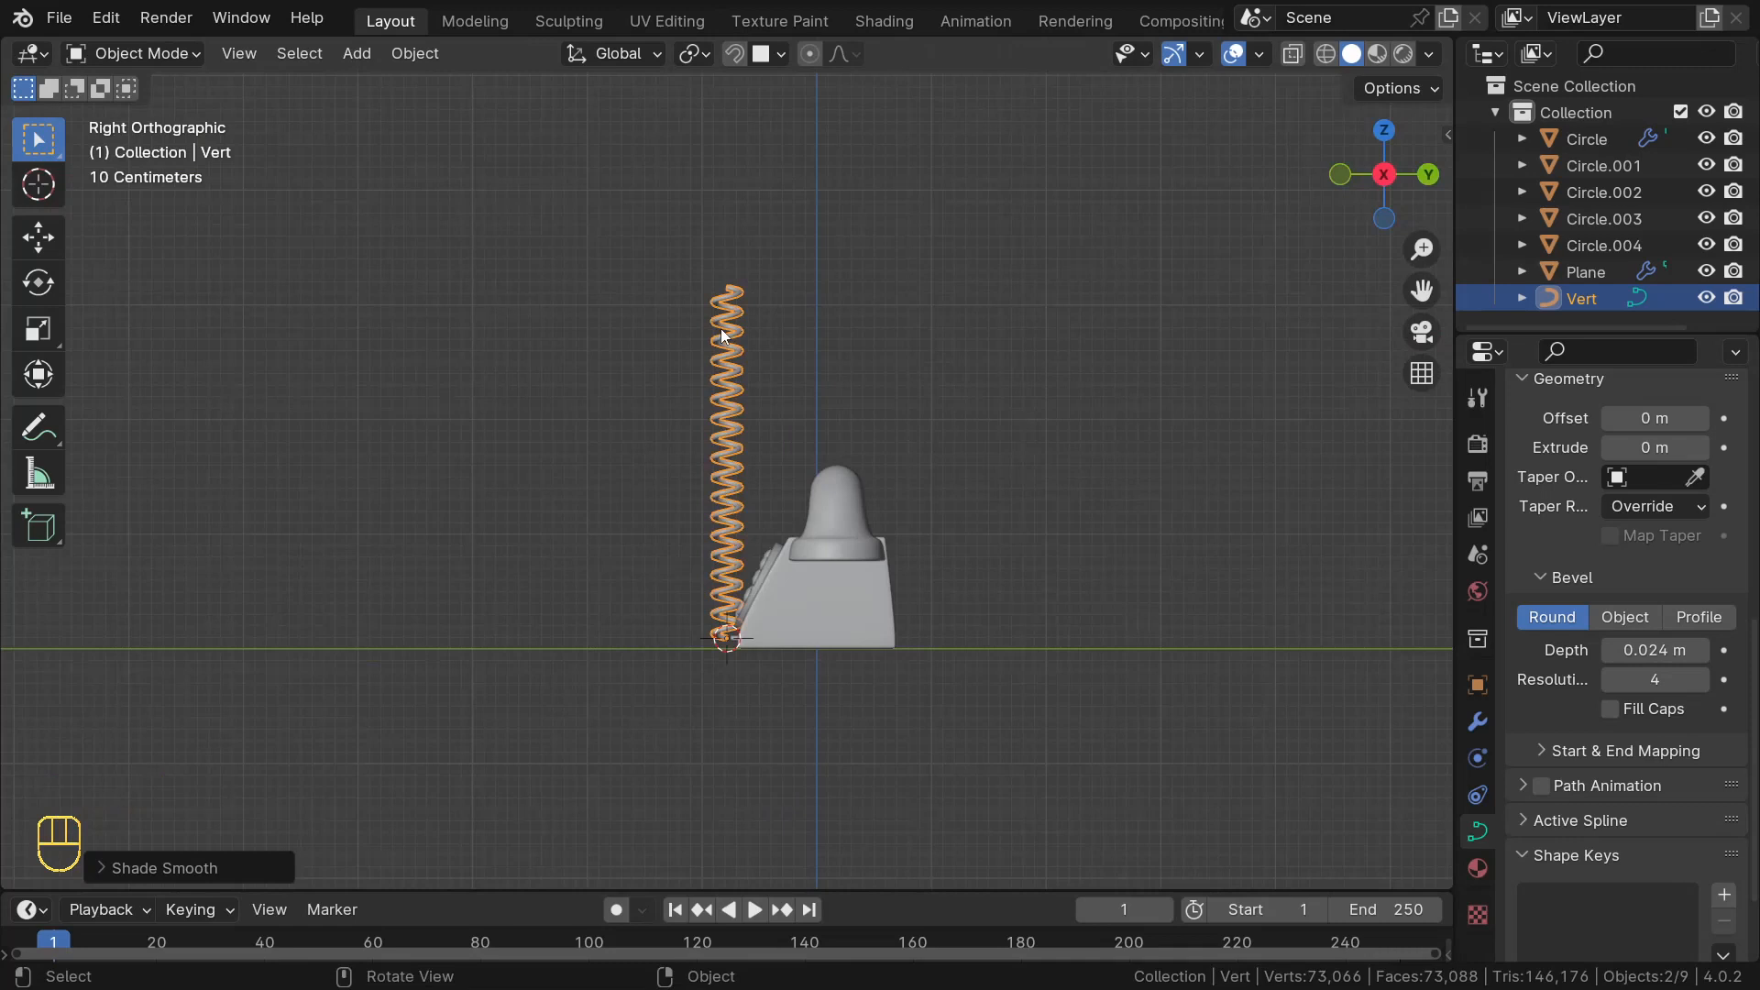
pyautogui.press('r')
pyautogui.press('z')
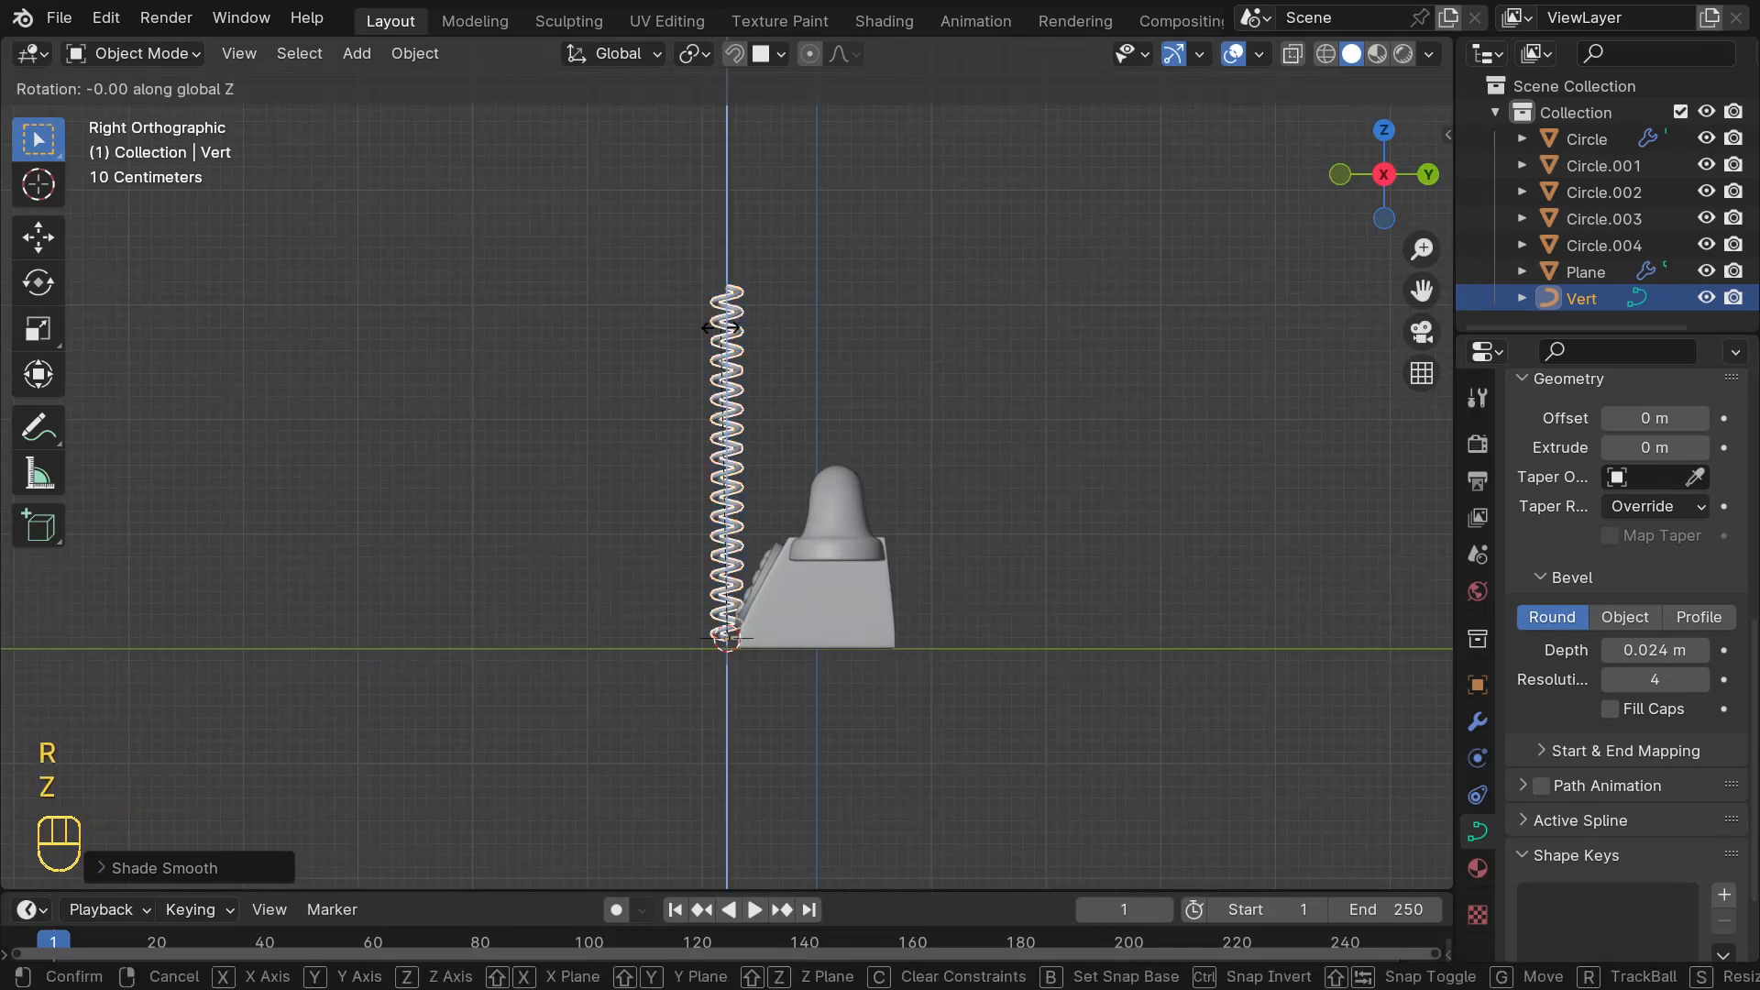
pyautogui.press('x')
pyautogui.press('9')
pyautogui.press('0')
pyautogui.click(720, 330)
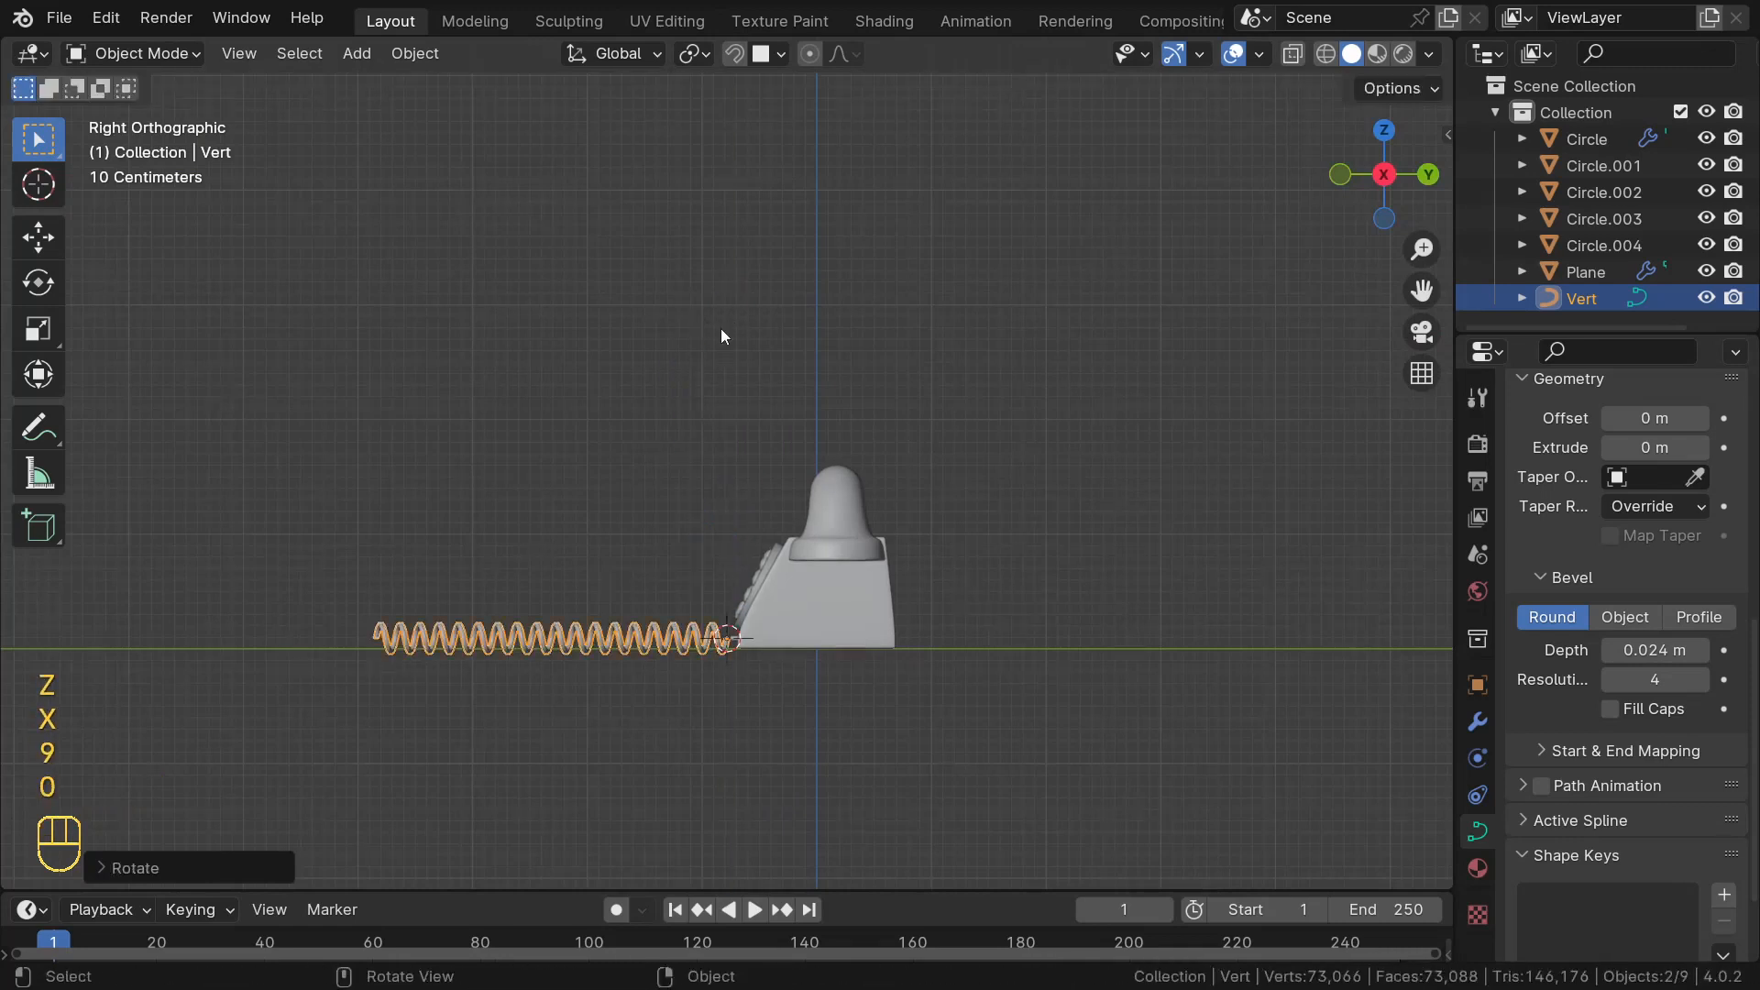
# - Move the coil slightly upward and toward the phone in the right side view, raising it above the ground line
pyautogui.moveTo(639, 551); pyautogui.dragTo(987, 643, button='middle')
pyautogui.press('KP_3')
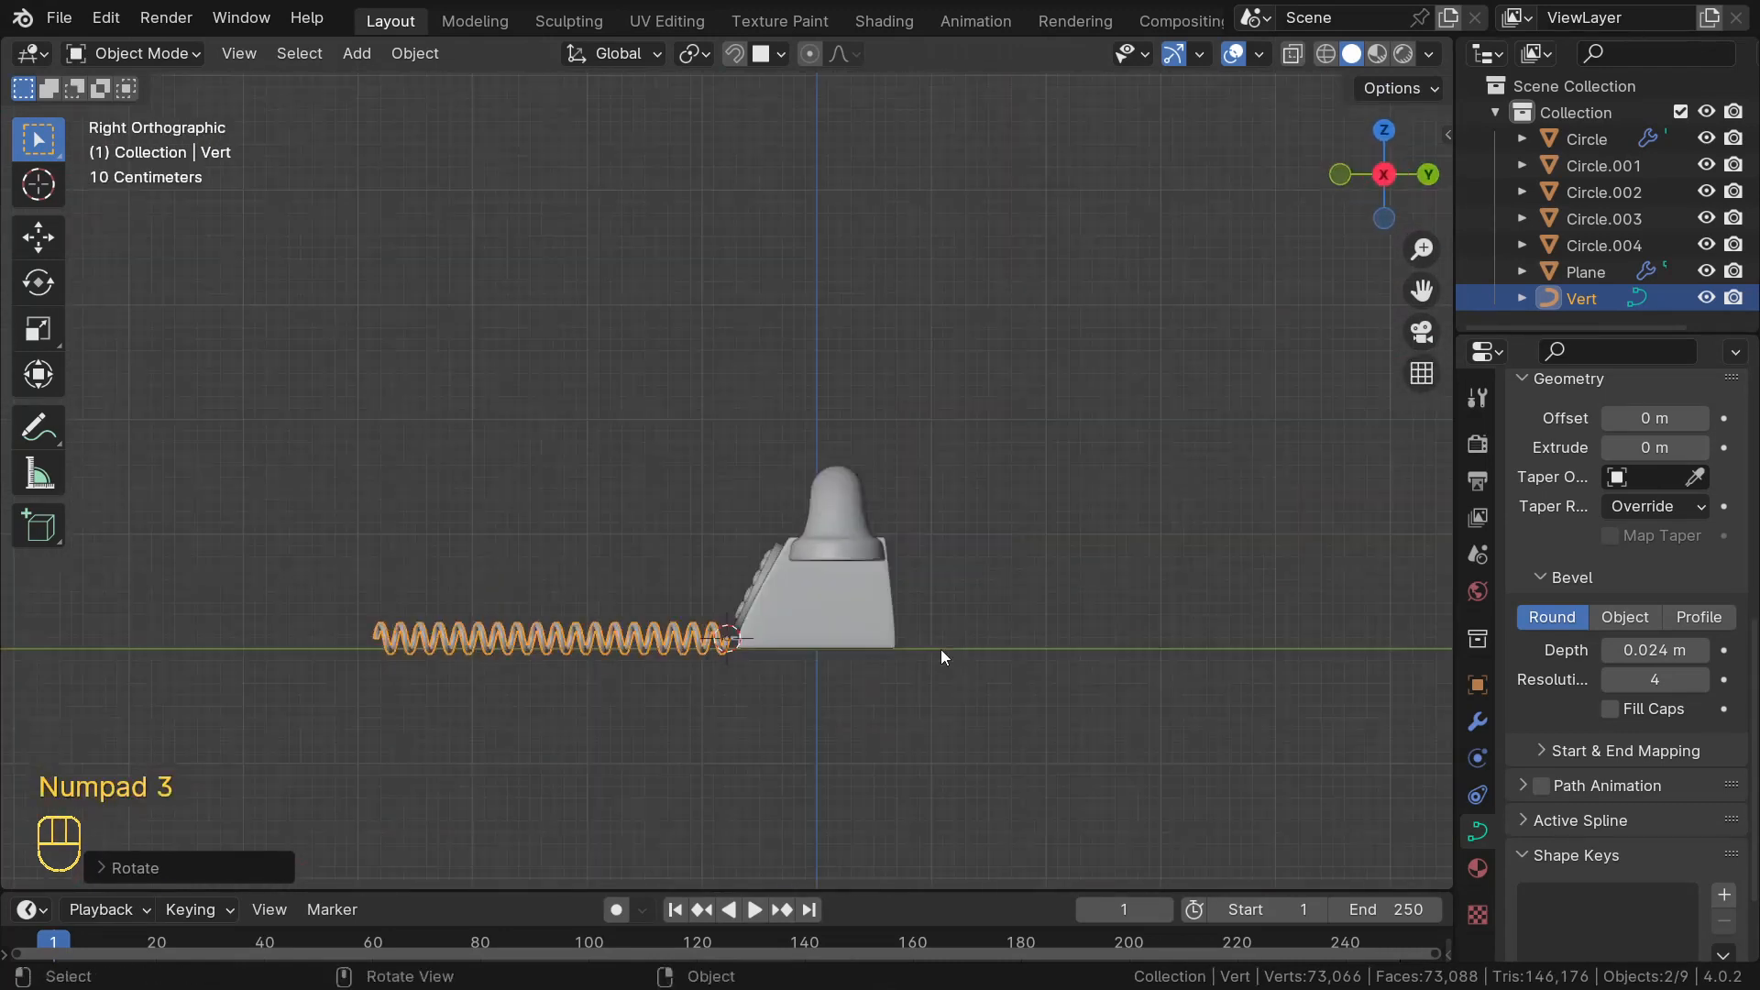
pyautogui.press('g')
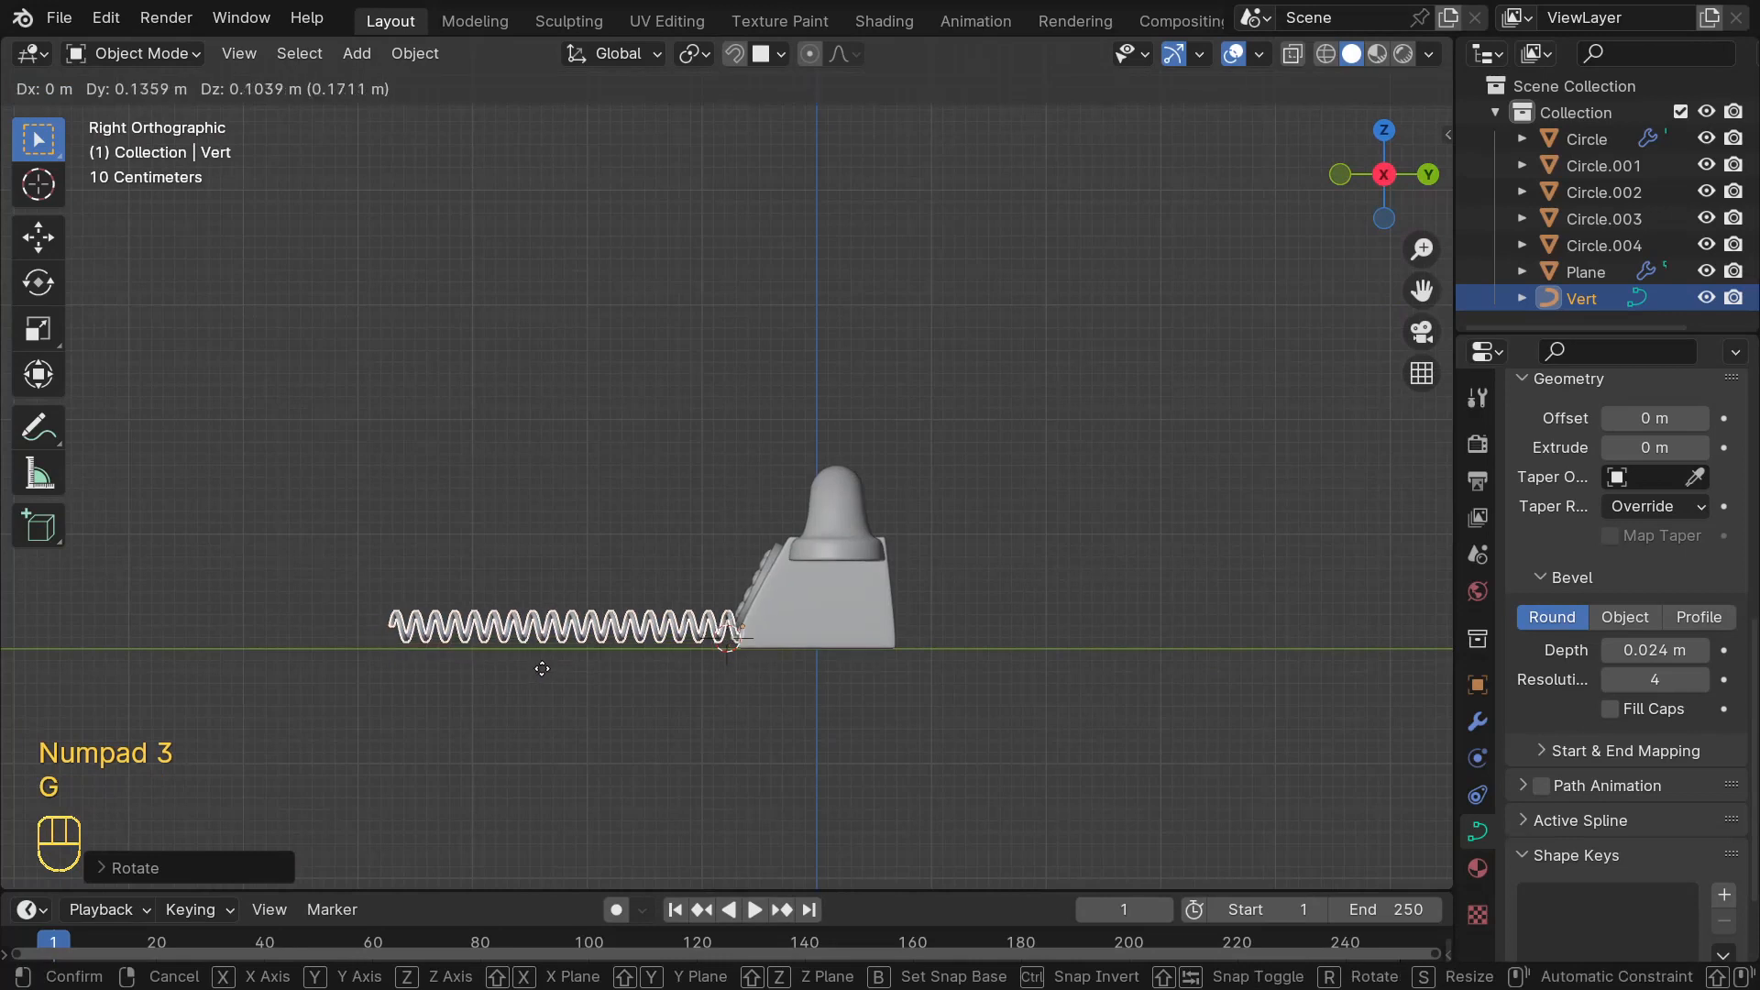
pyautogui.click(586, 683)
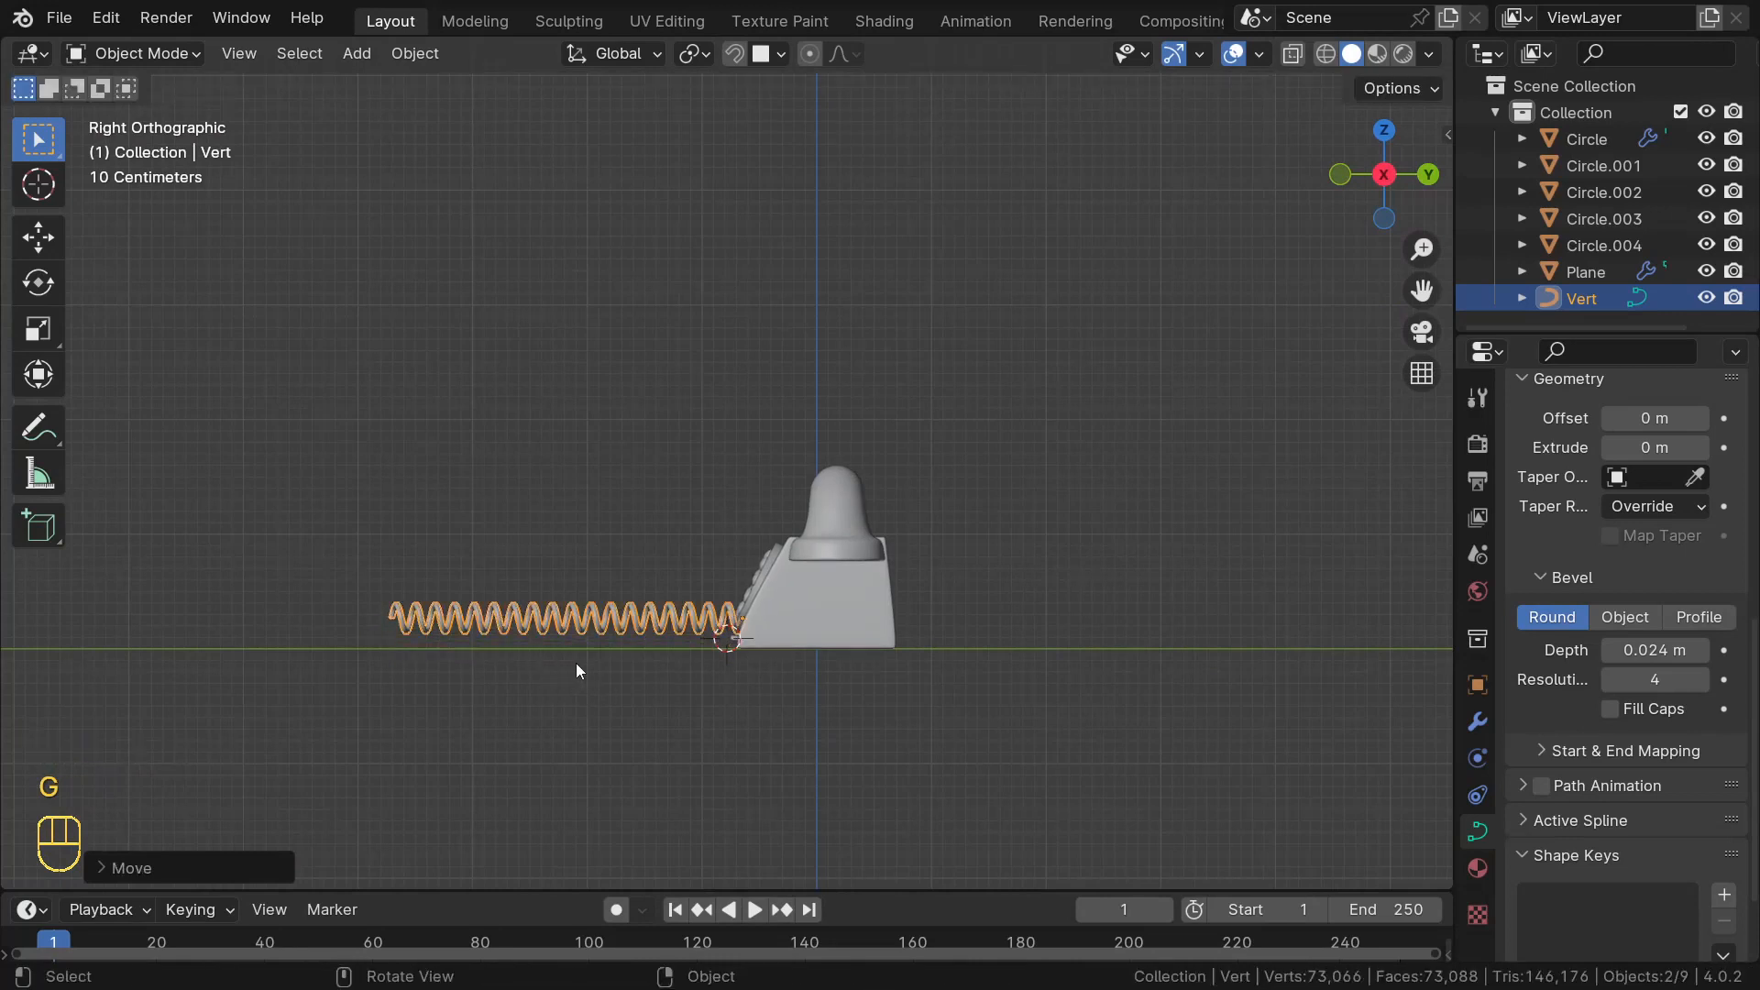
pyautogui.moveTo(578, 667); pyautogui.dragTo(715, 744, button='middle')
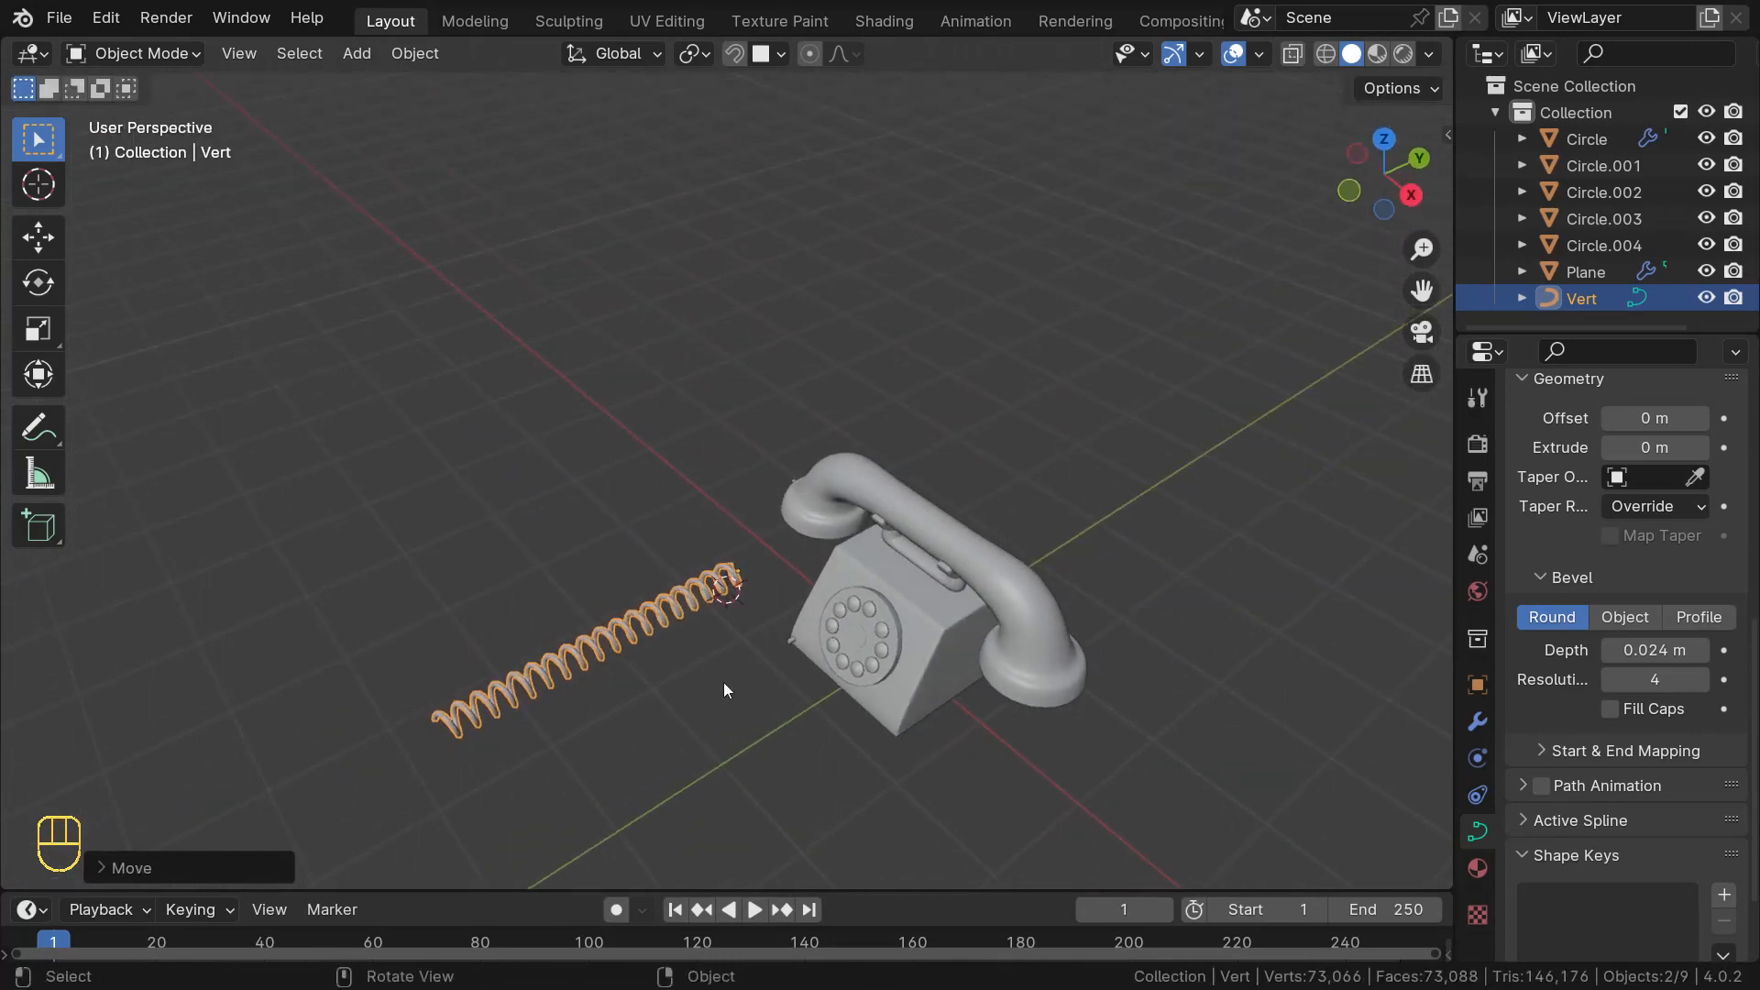
# - In Edit Mode, bend the coil from the top view by rotating a middle control point with smooth proportional editing at about 2.85 m radius
pyautogui.press('Tab')
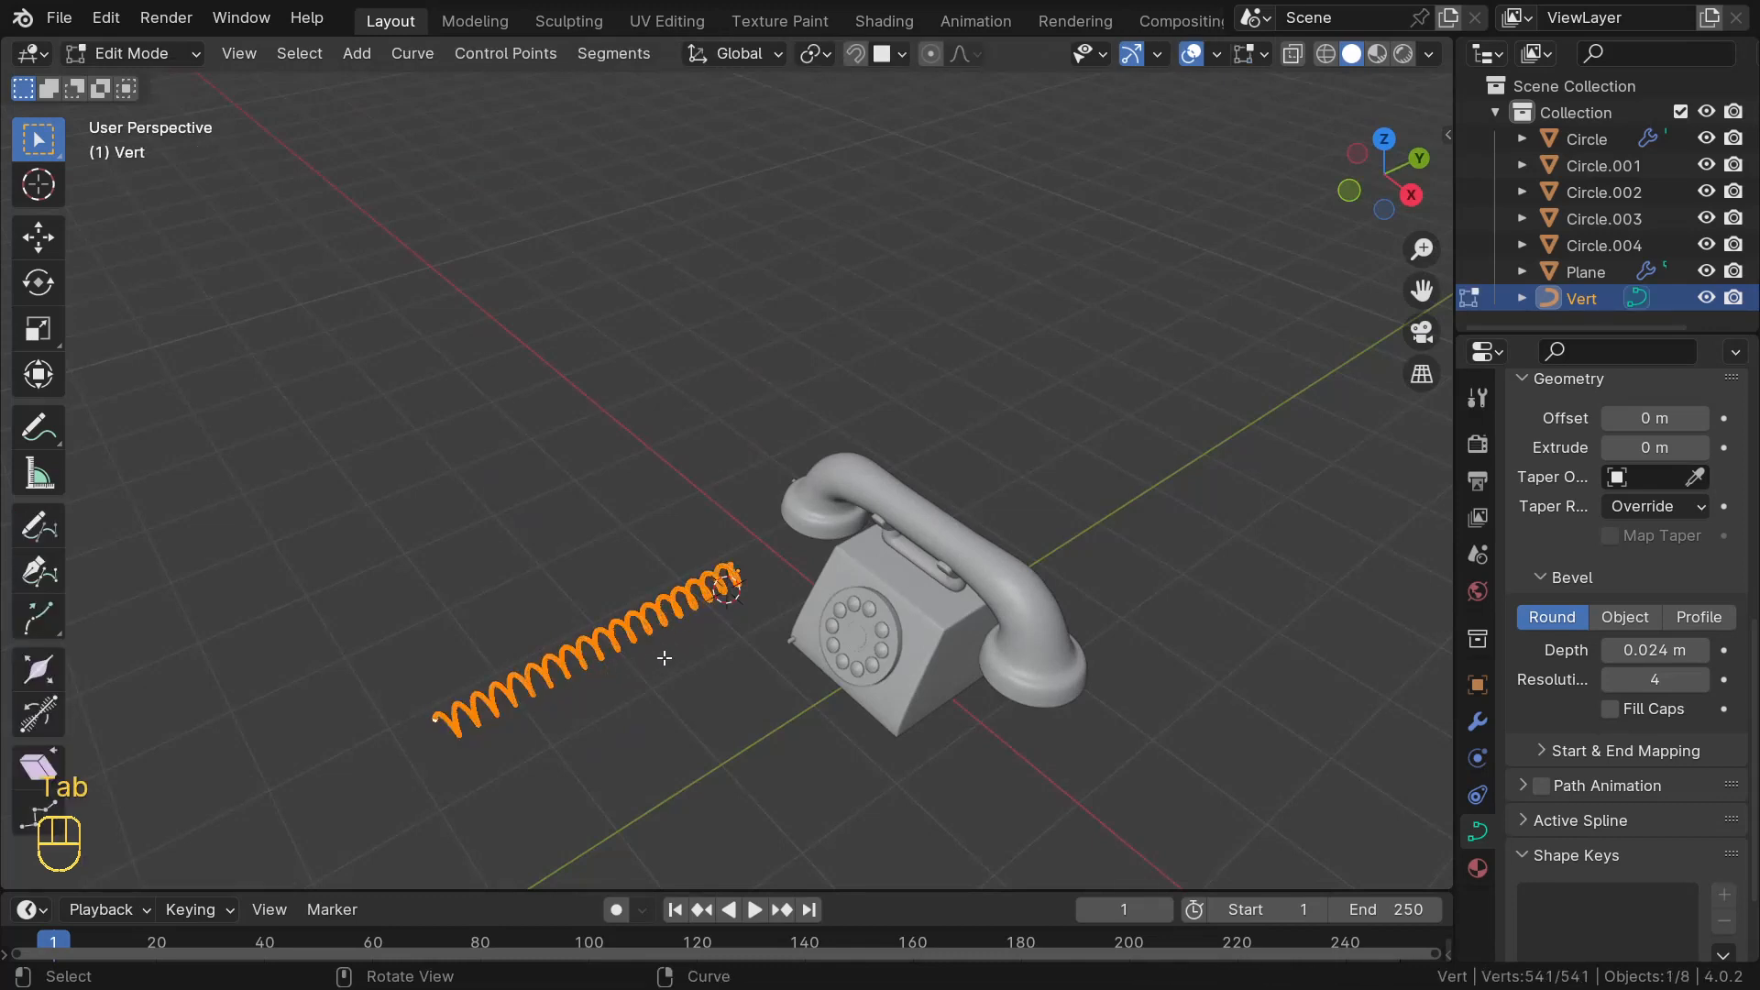
pyautogui.moveTo(676, 630); pyautogui.dragTo(847, 745, button='middle')
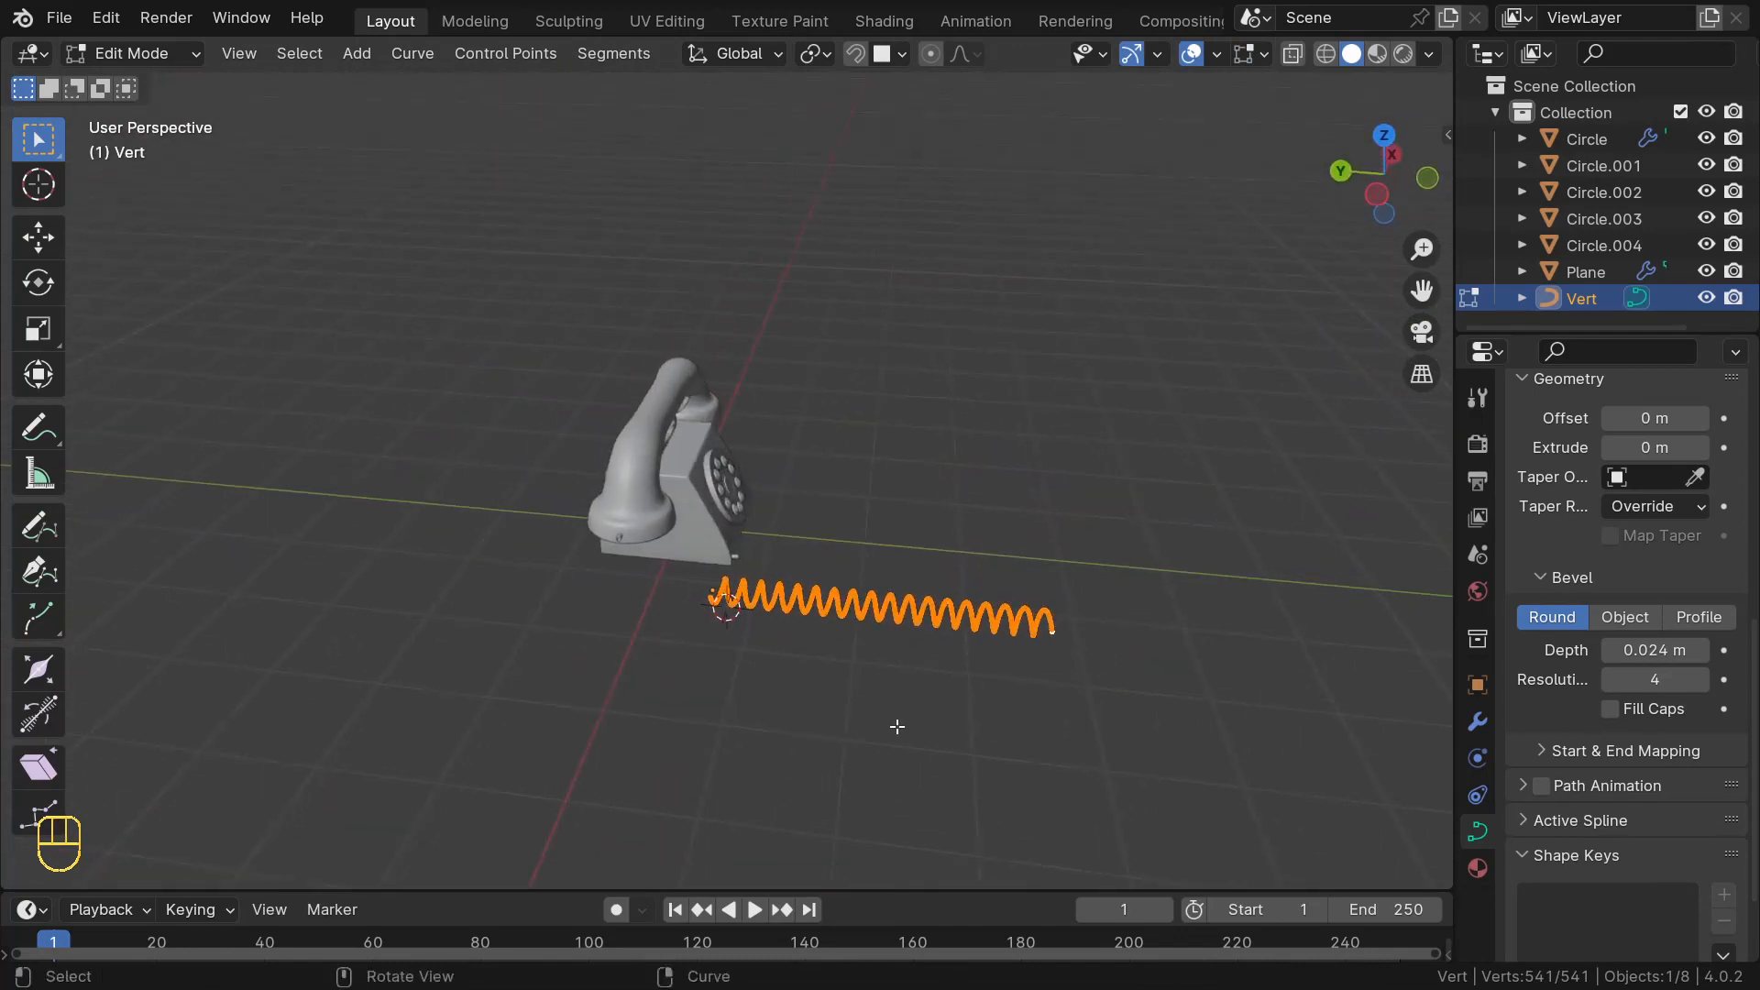
pyautogui.press('KP_7')
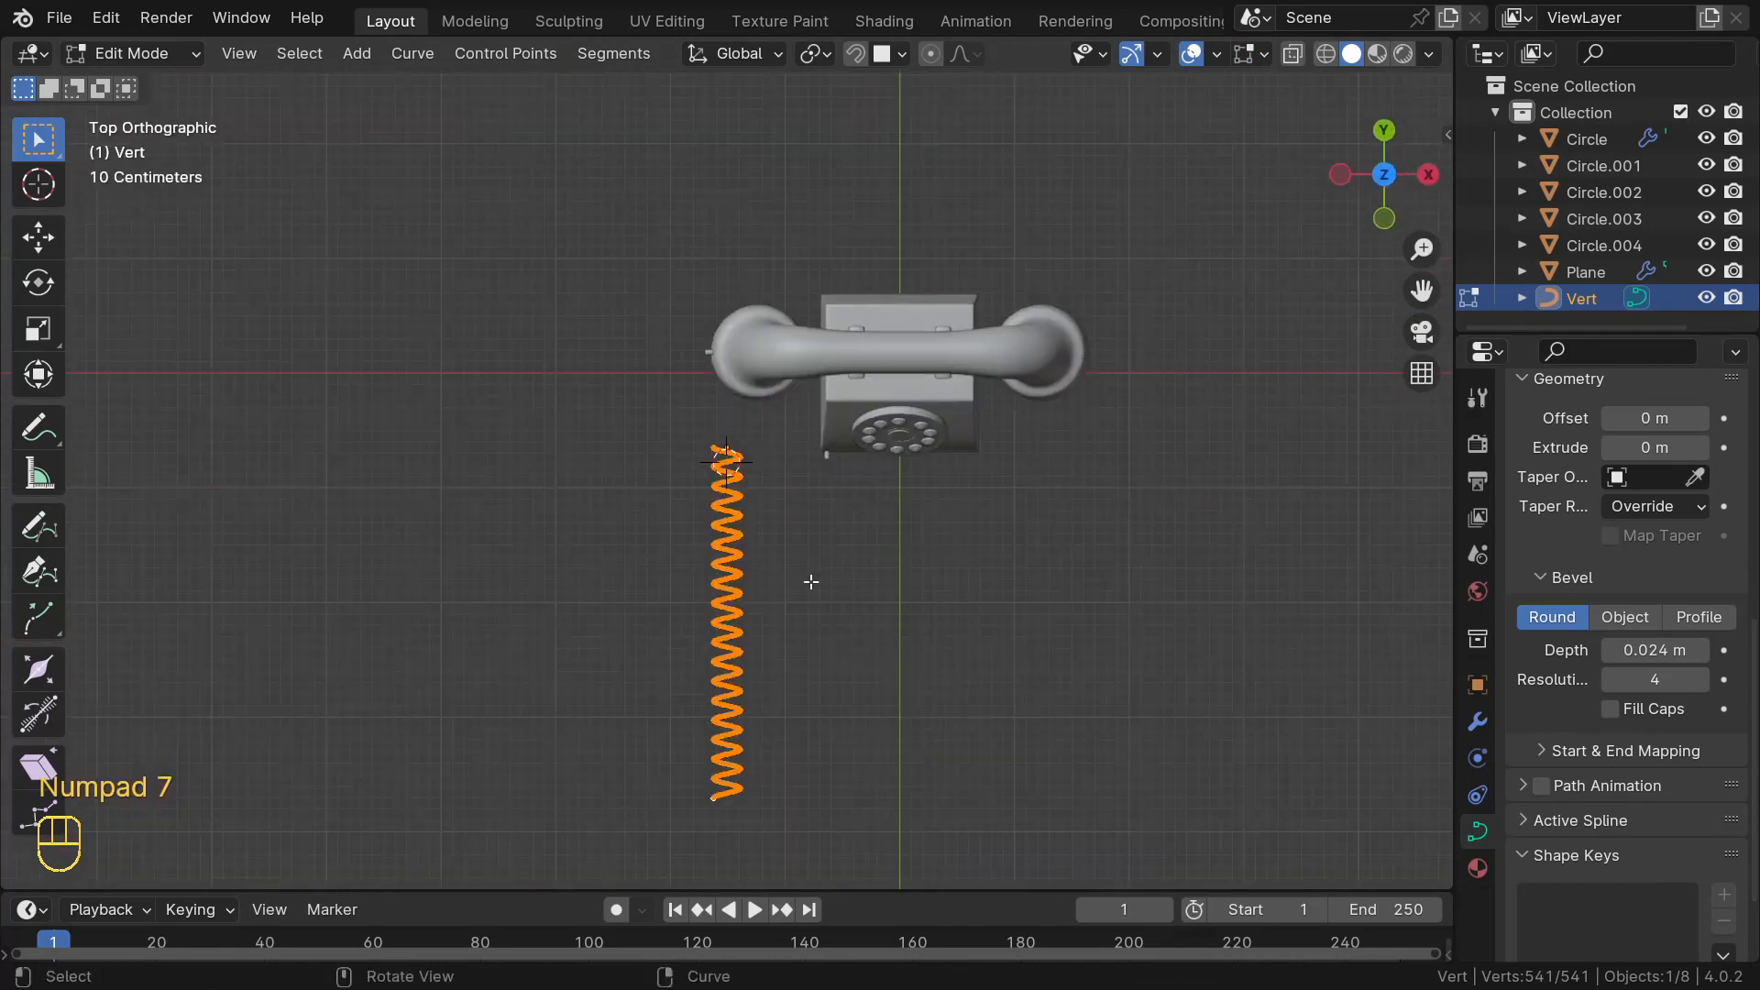
pyautogui.click(724, 647)
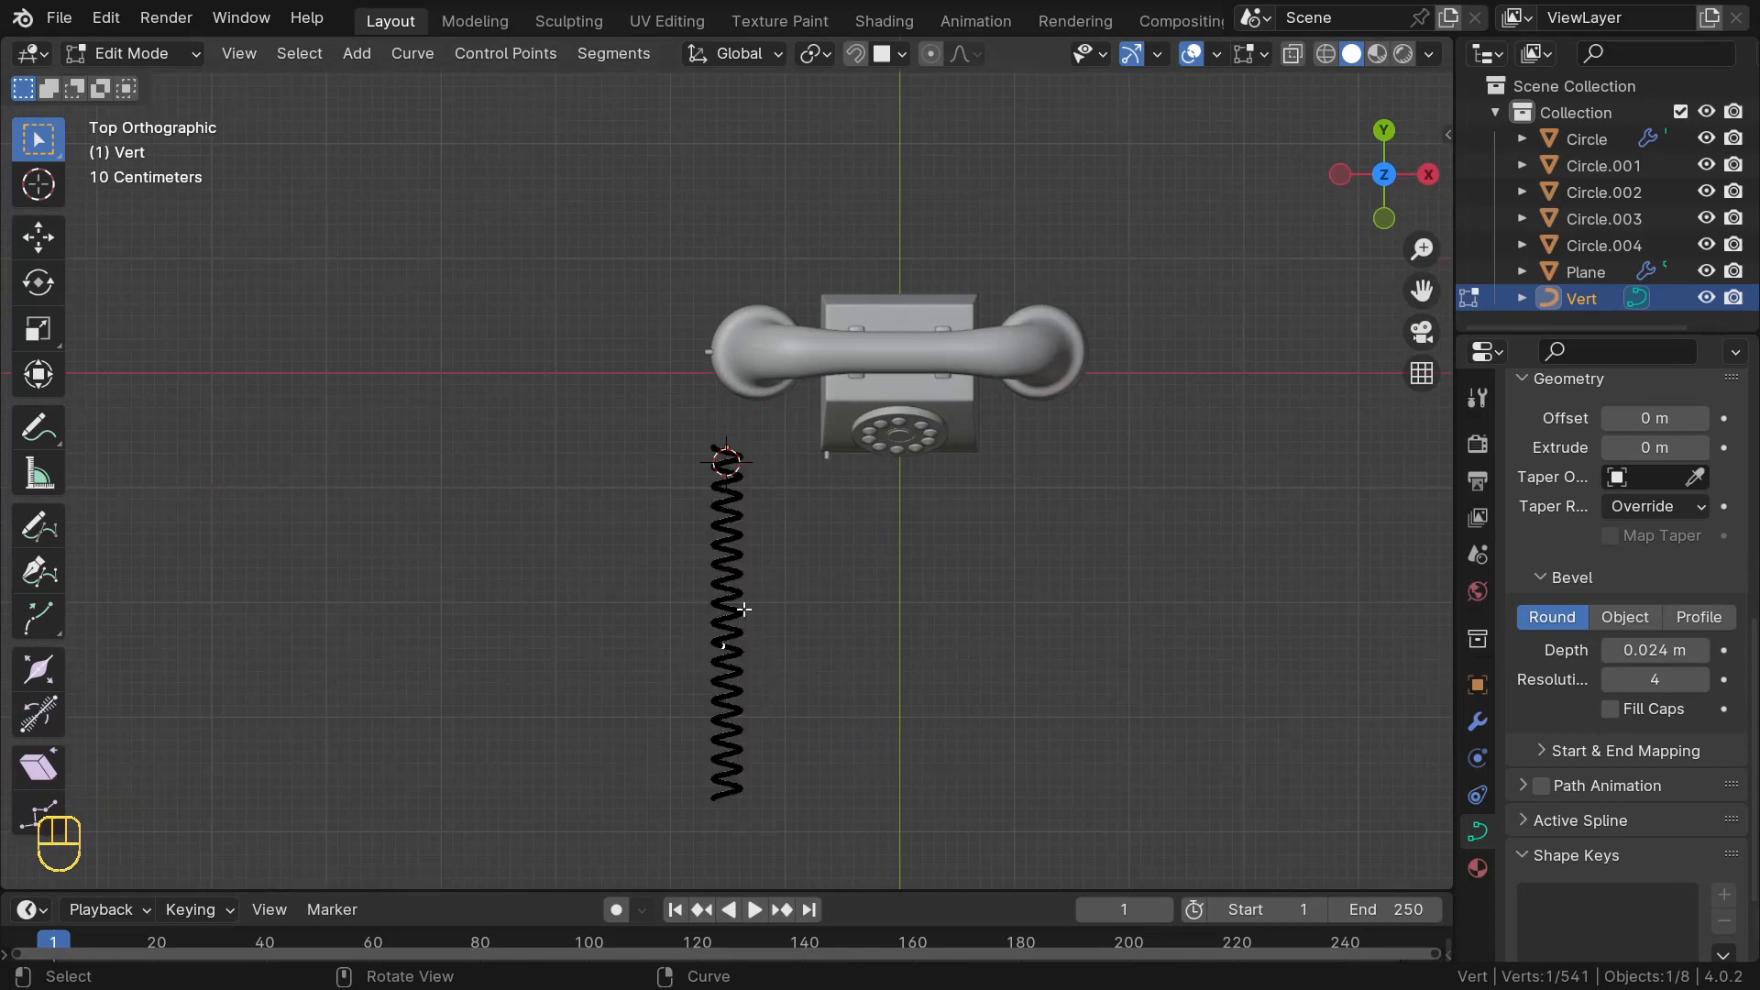
pyautogui.click(933, 54)
pyautogui.press('r')
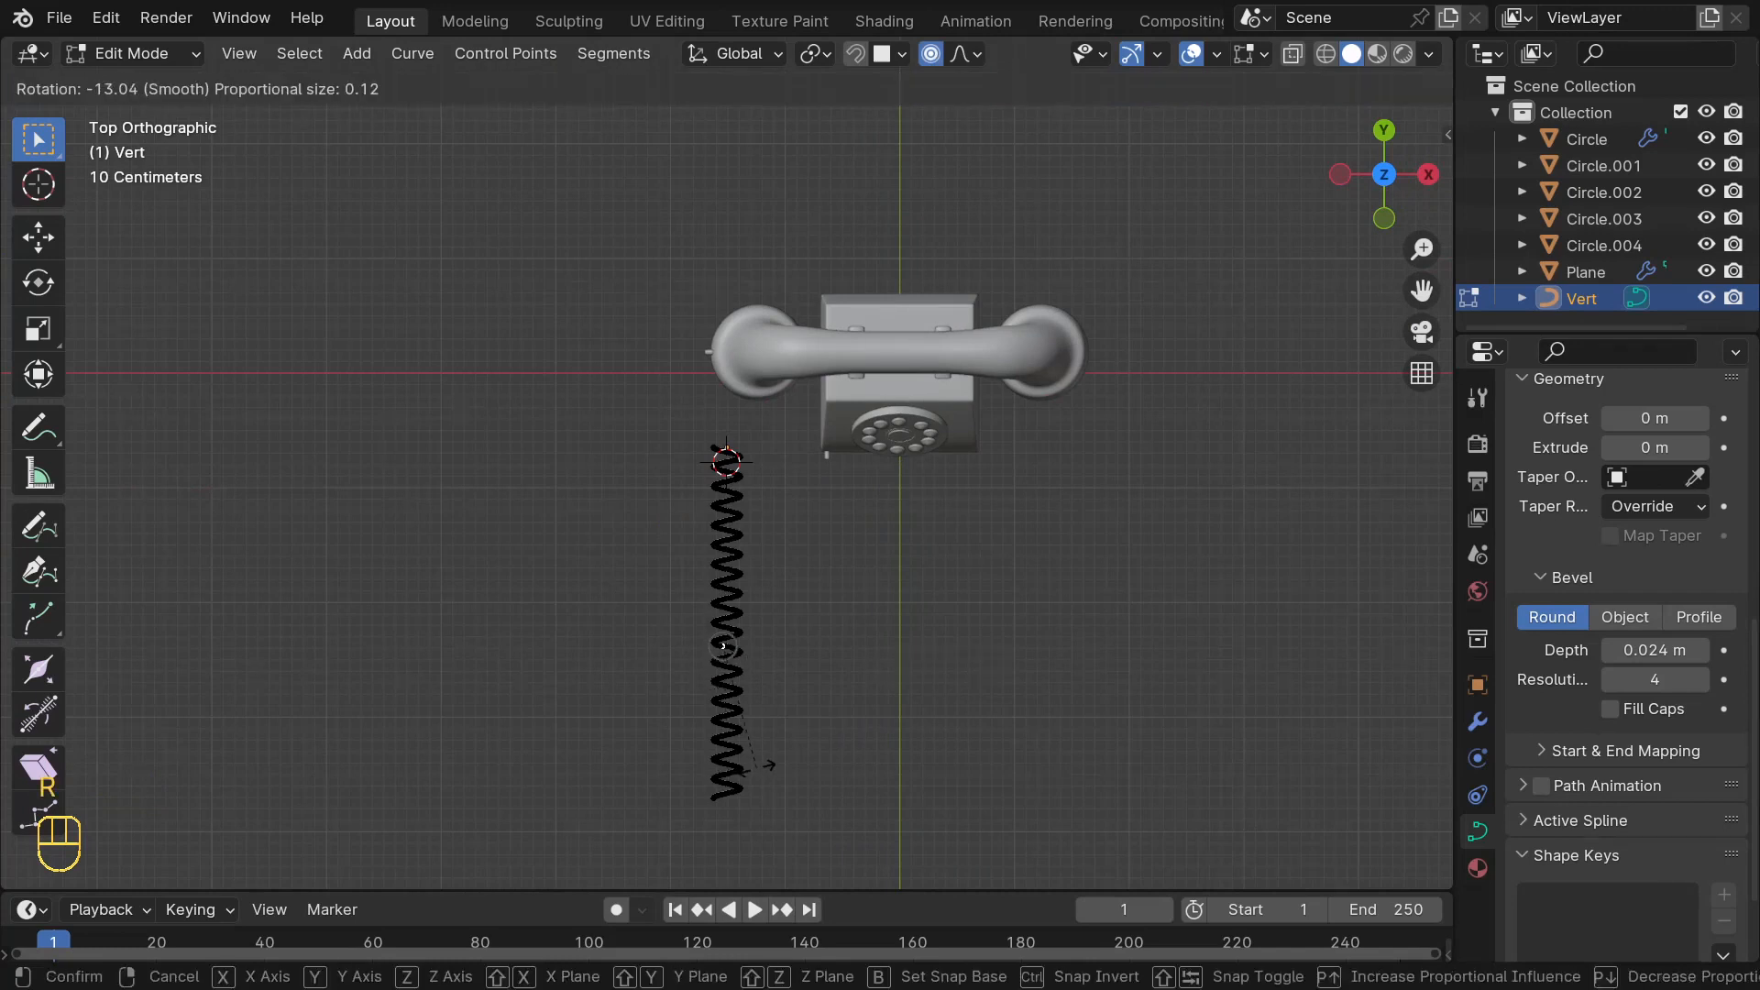
pyautogui.scroll(-20, 723, 647)
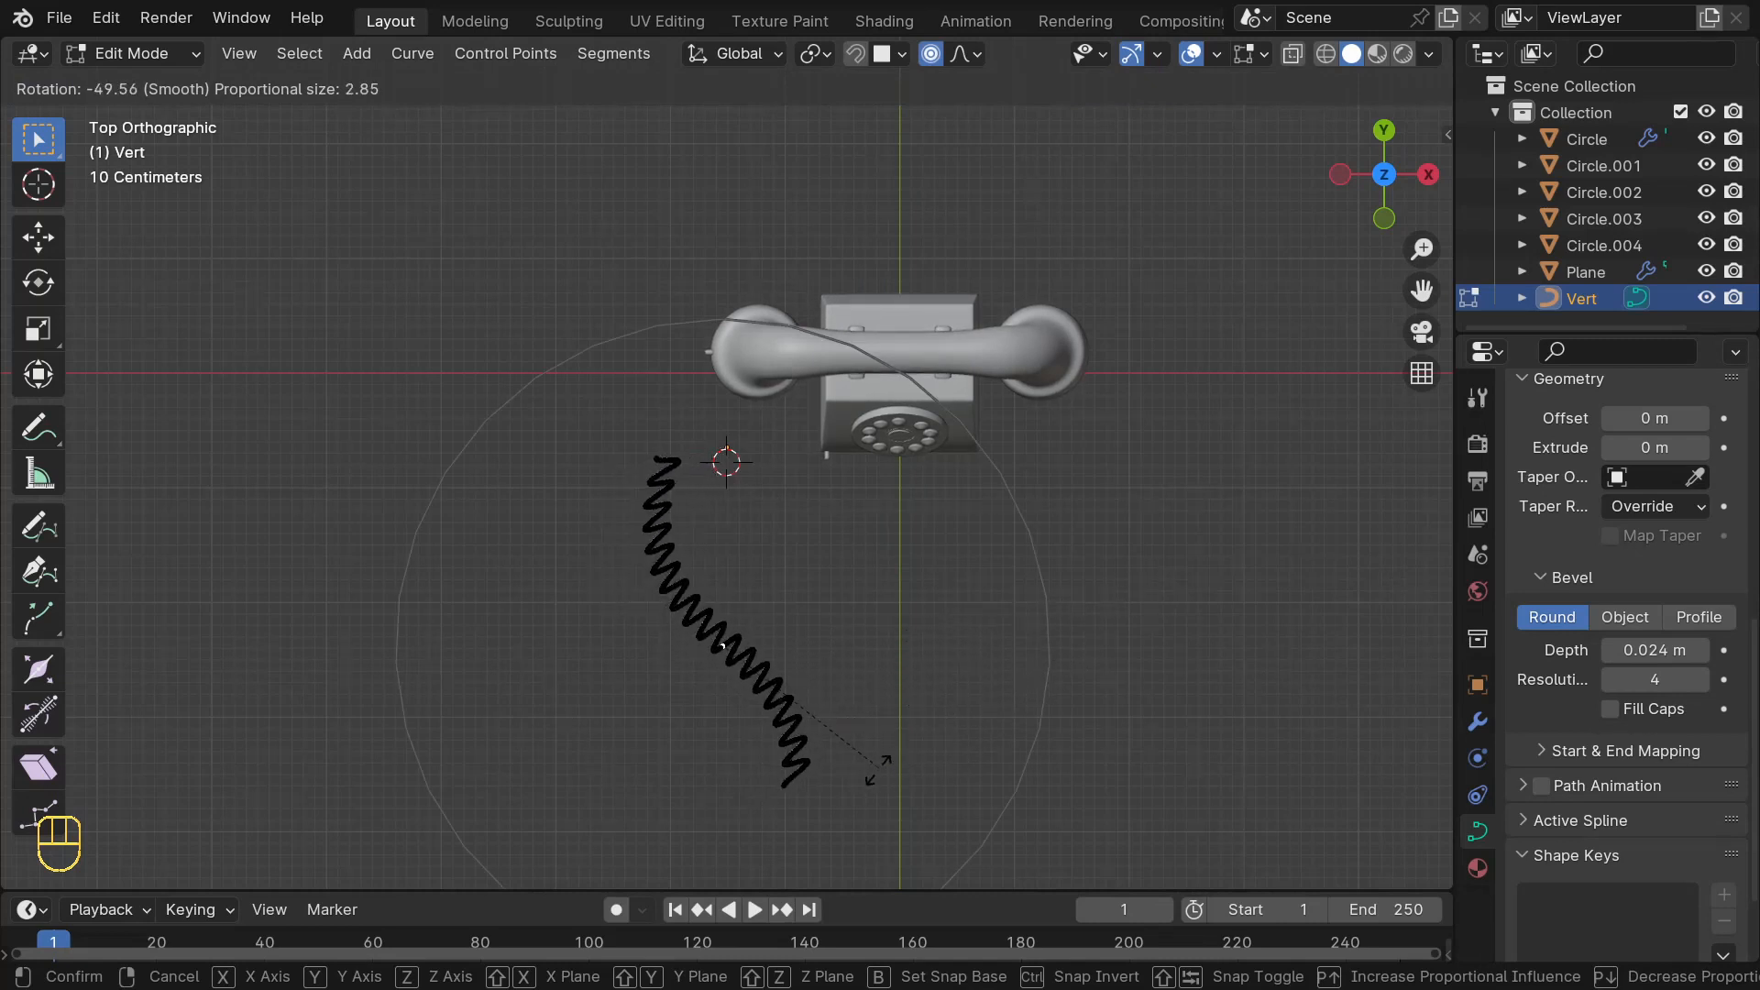
pyautogui.click(801, 785)
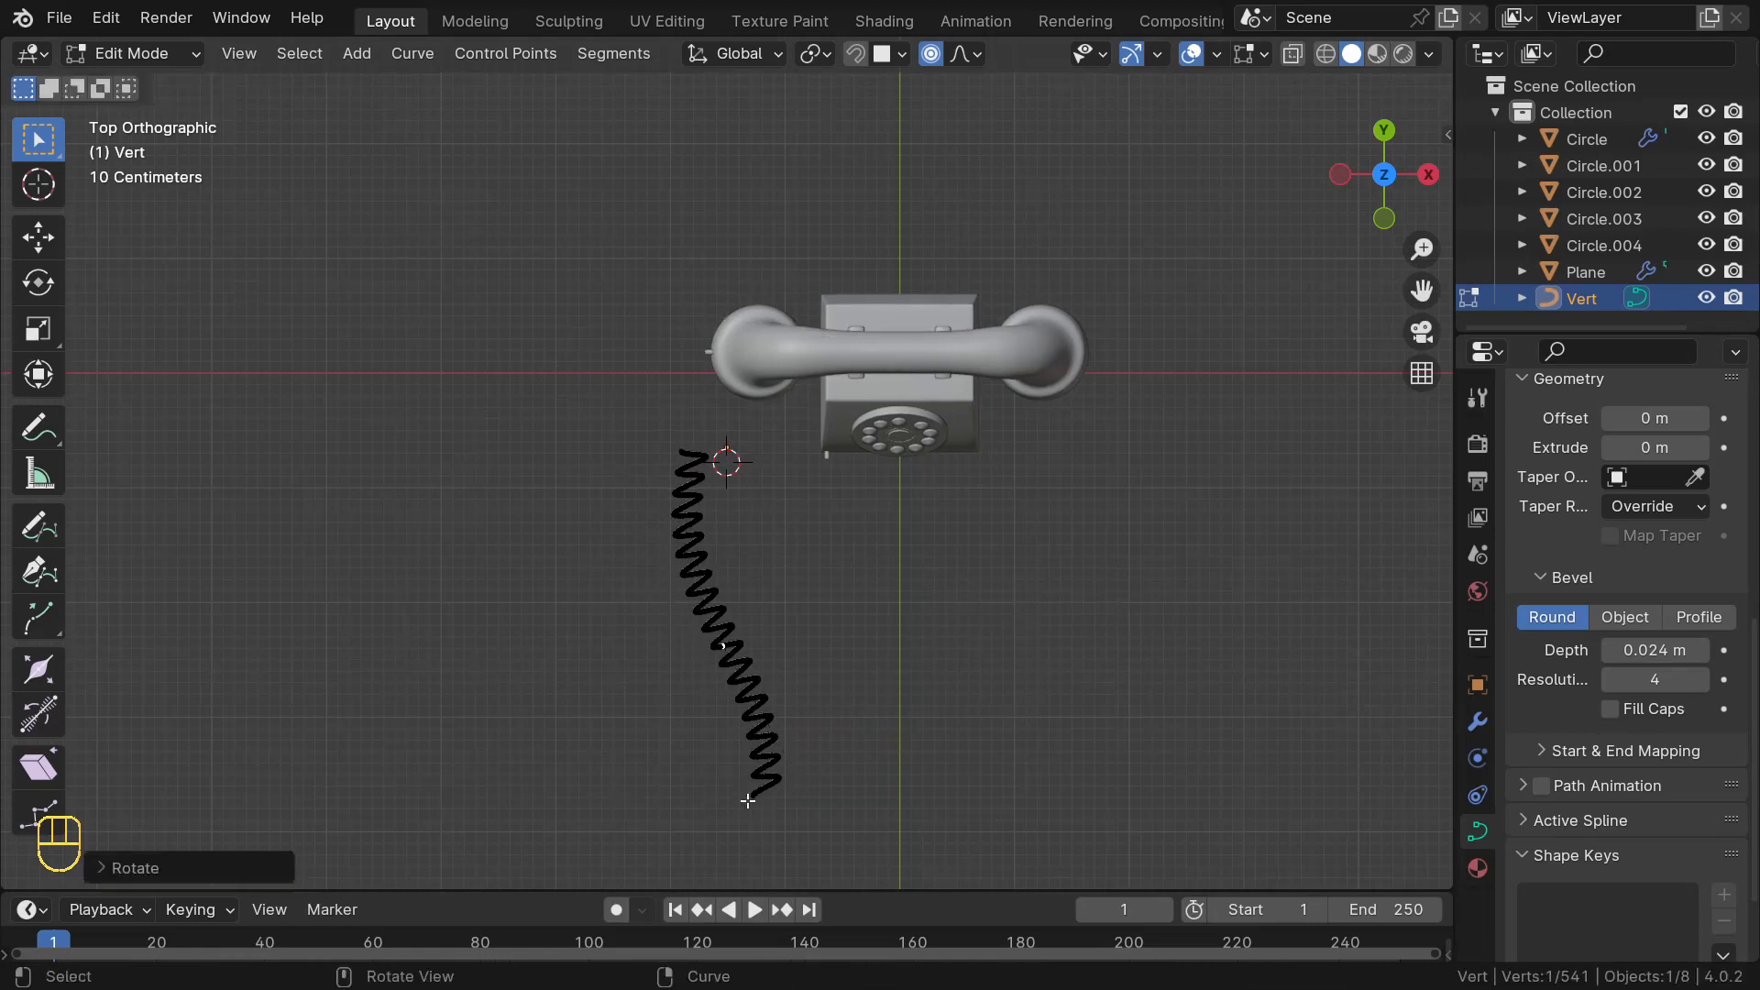
# - Rotate a control point near the coil's far end and move it toward the phone's front with proportional editing, forming an S-curve
pyautogui.click(770, 761)
pyautogui.press('r')
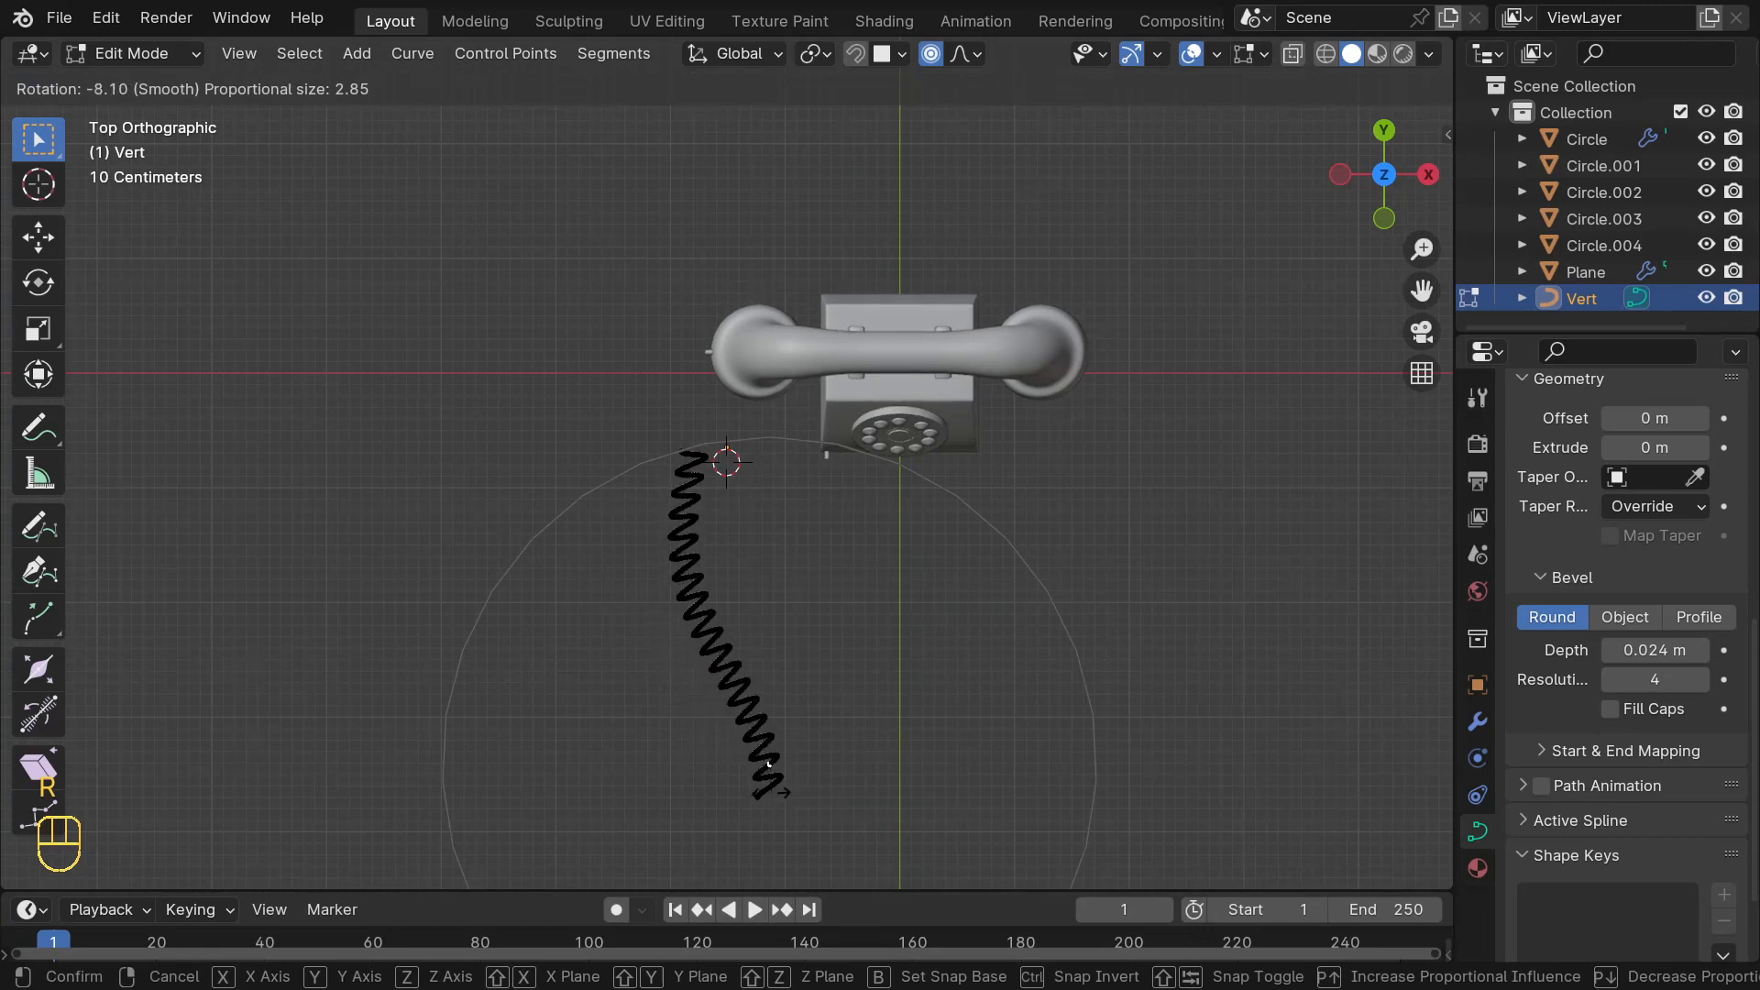
pyautogui.click(765, 787)
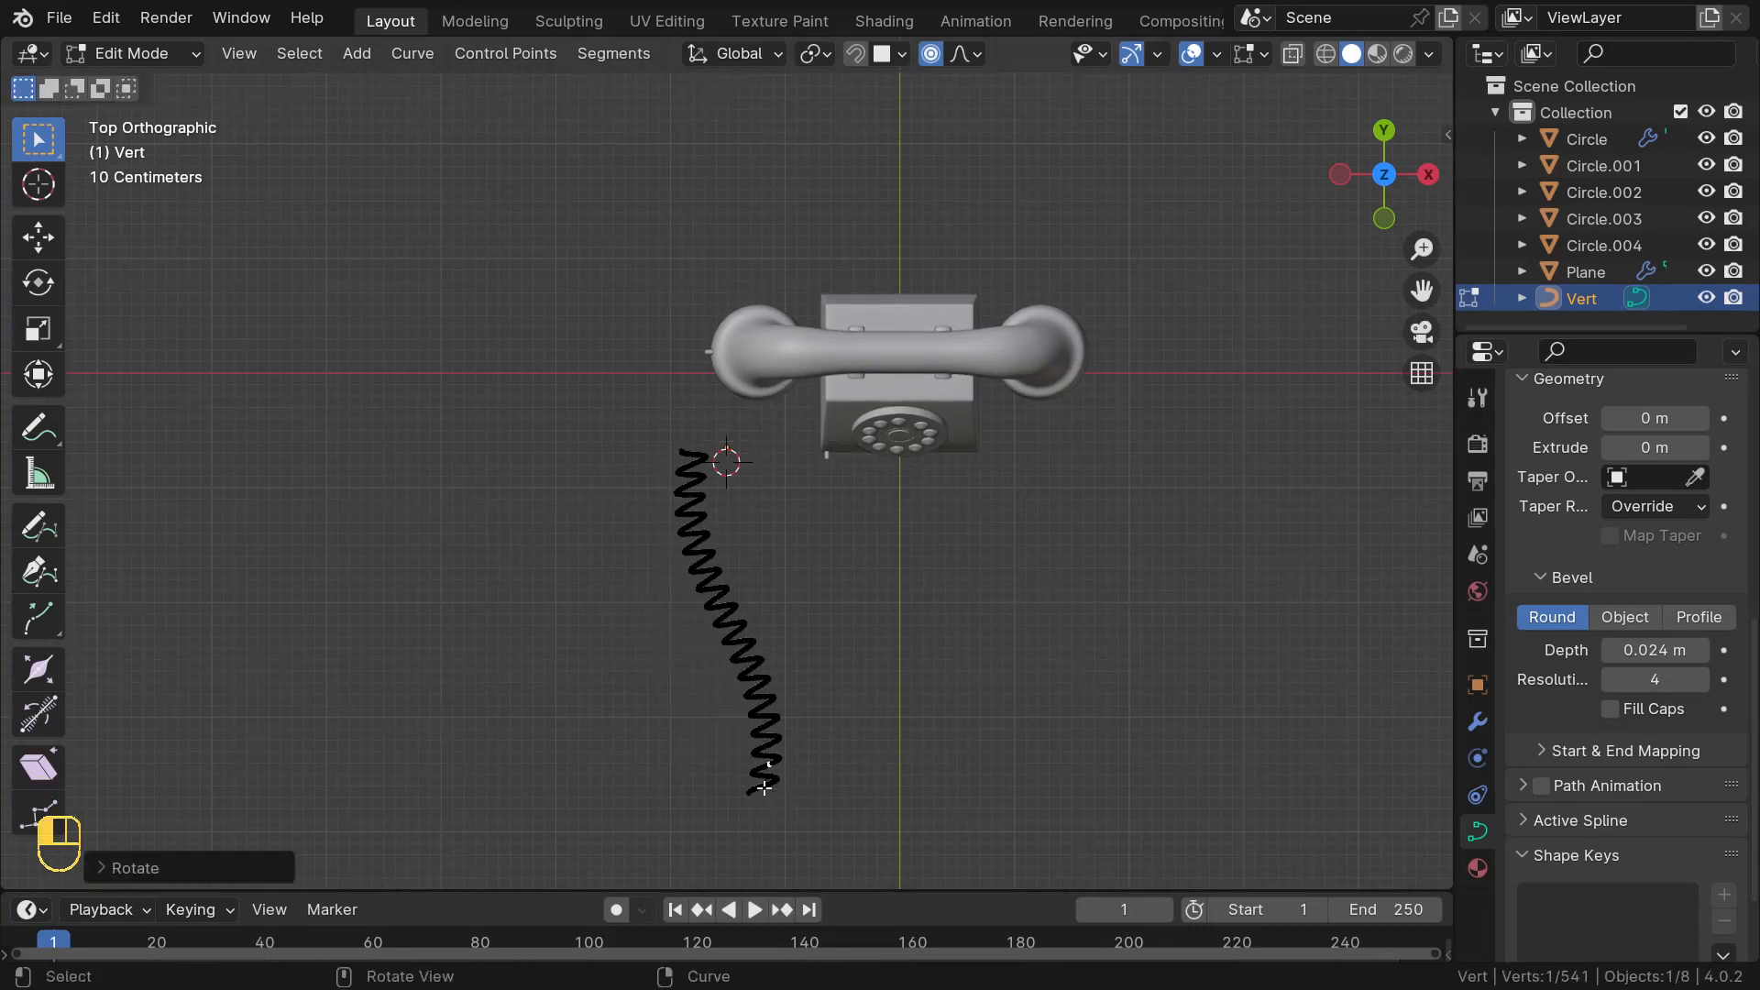
pyautogui.press('g')
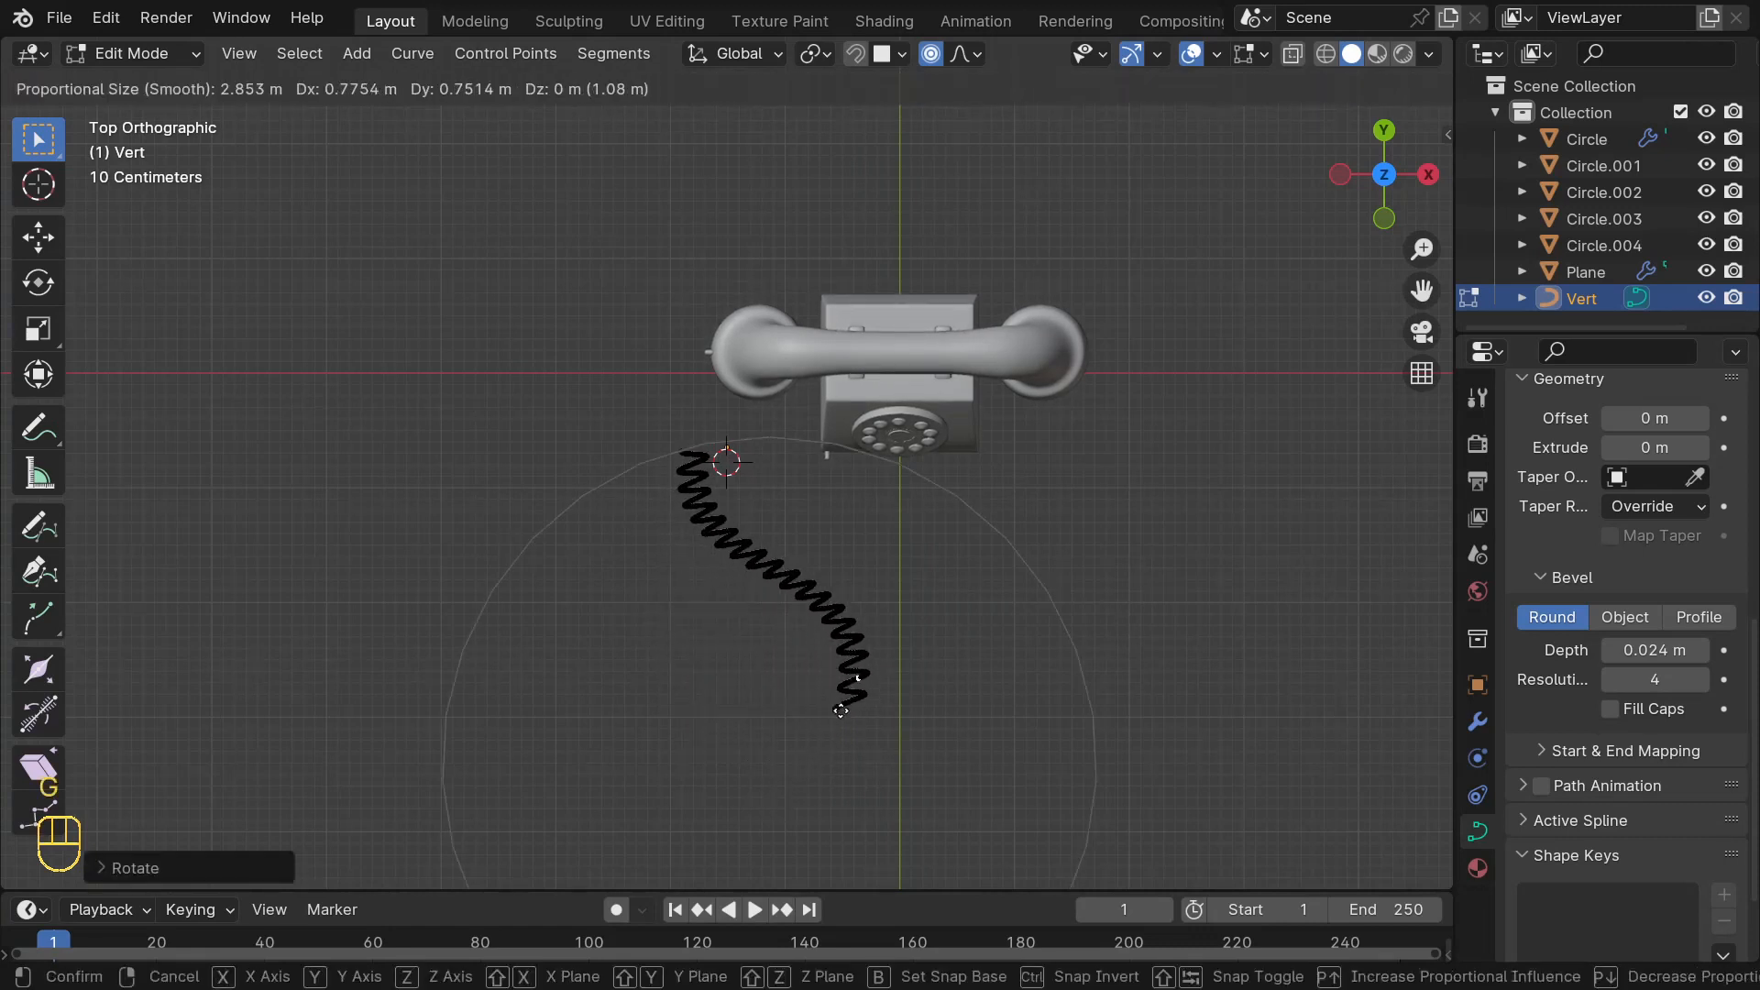
pyautogui.click(831, 715)
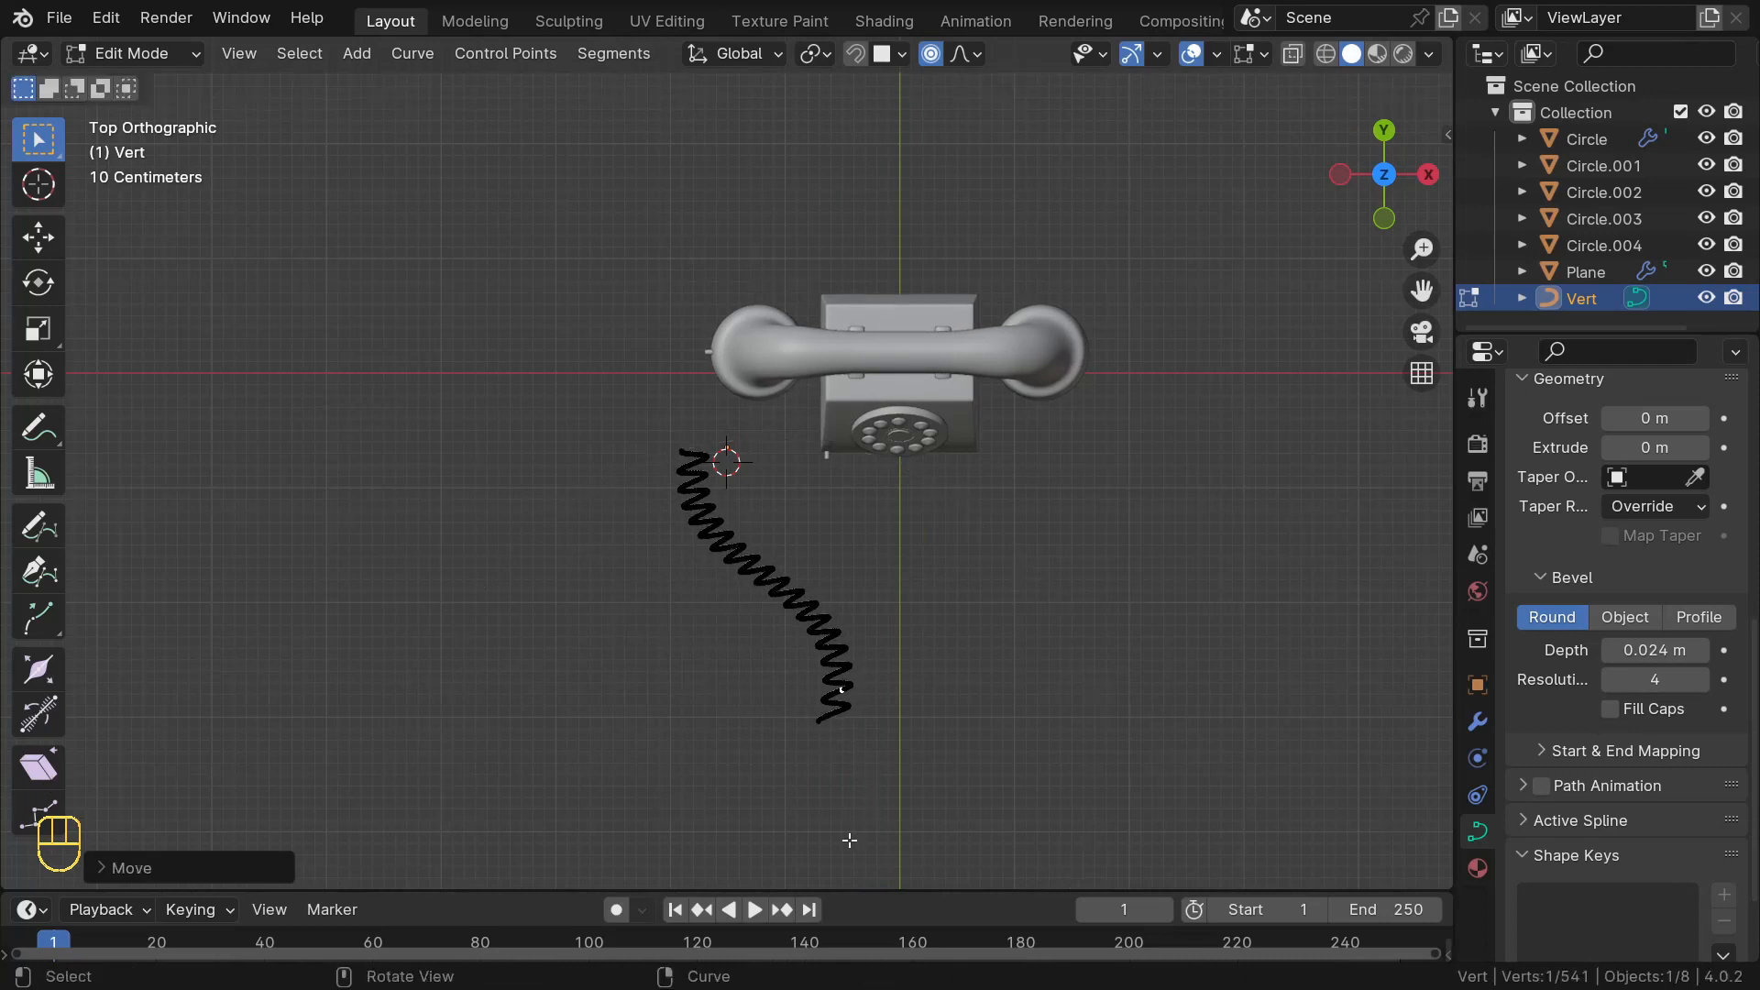
# - Rotate the coil's far end with a smaller proportional radius and pull its middle outward about 0.45 m using a 0.91 m radius
pyautogui.press('r')
pyautogui.scroll(10, 852, 830)
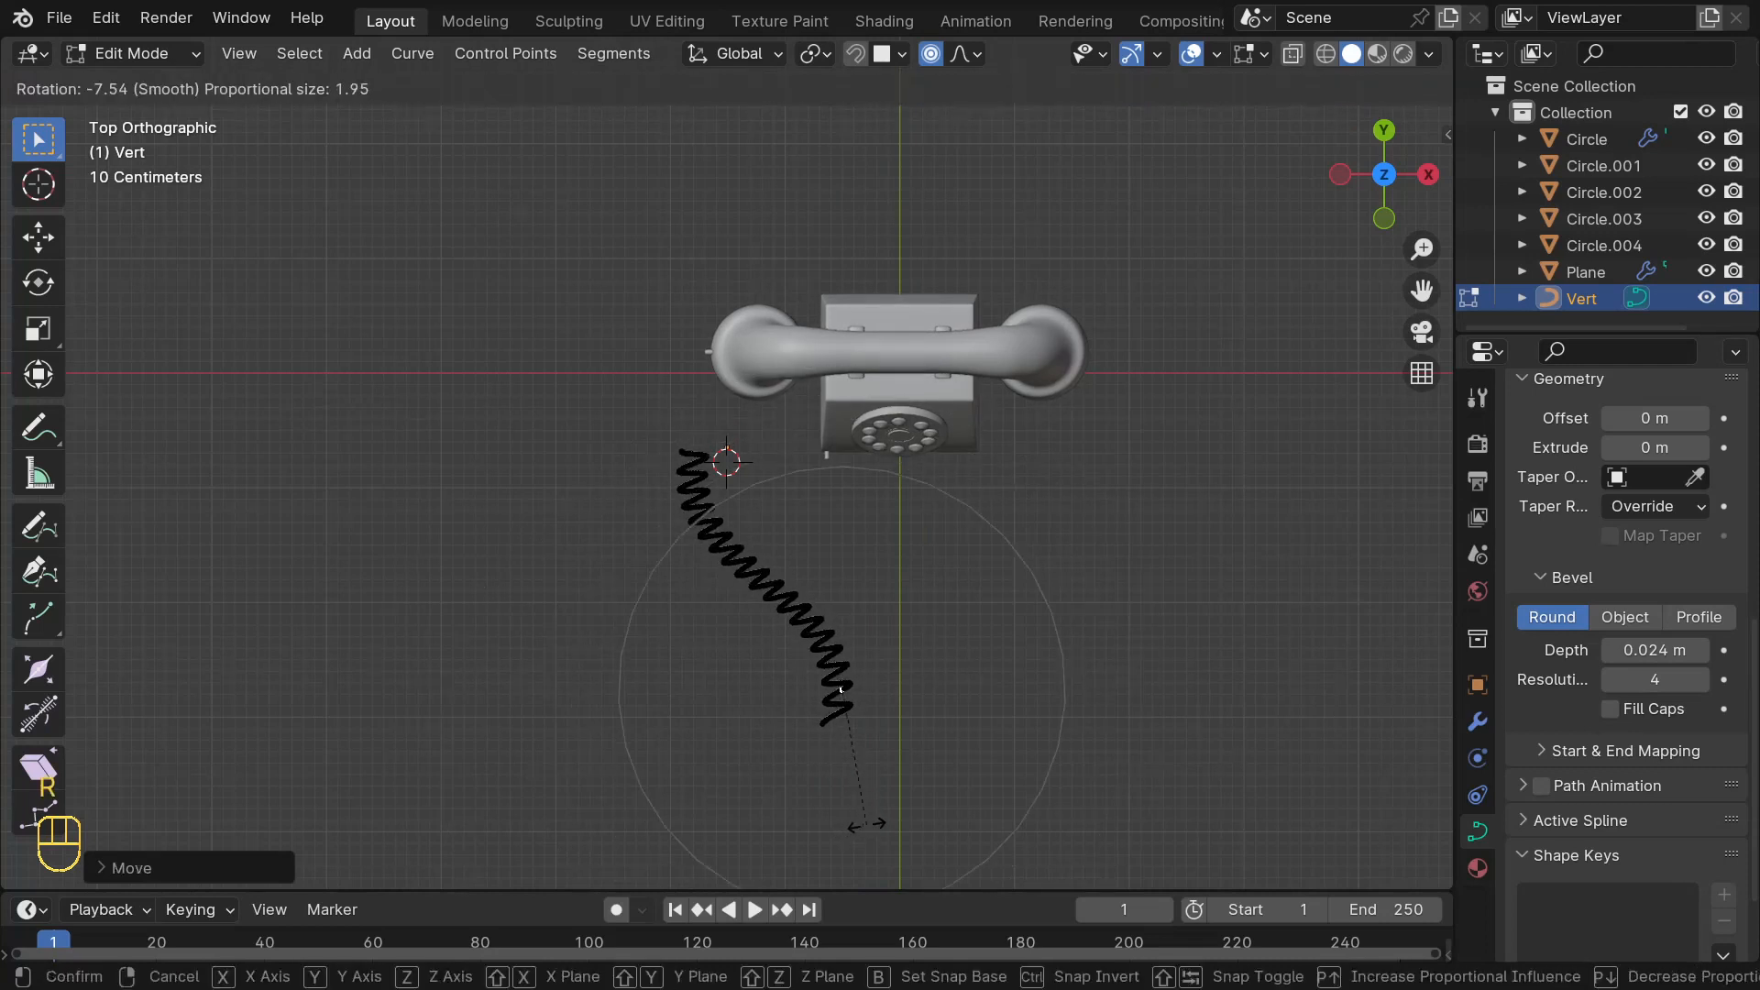
pyautogui.click(969, 810)
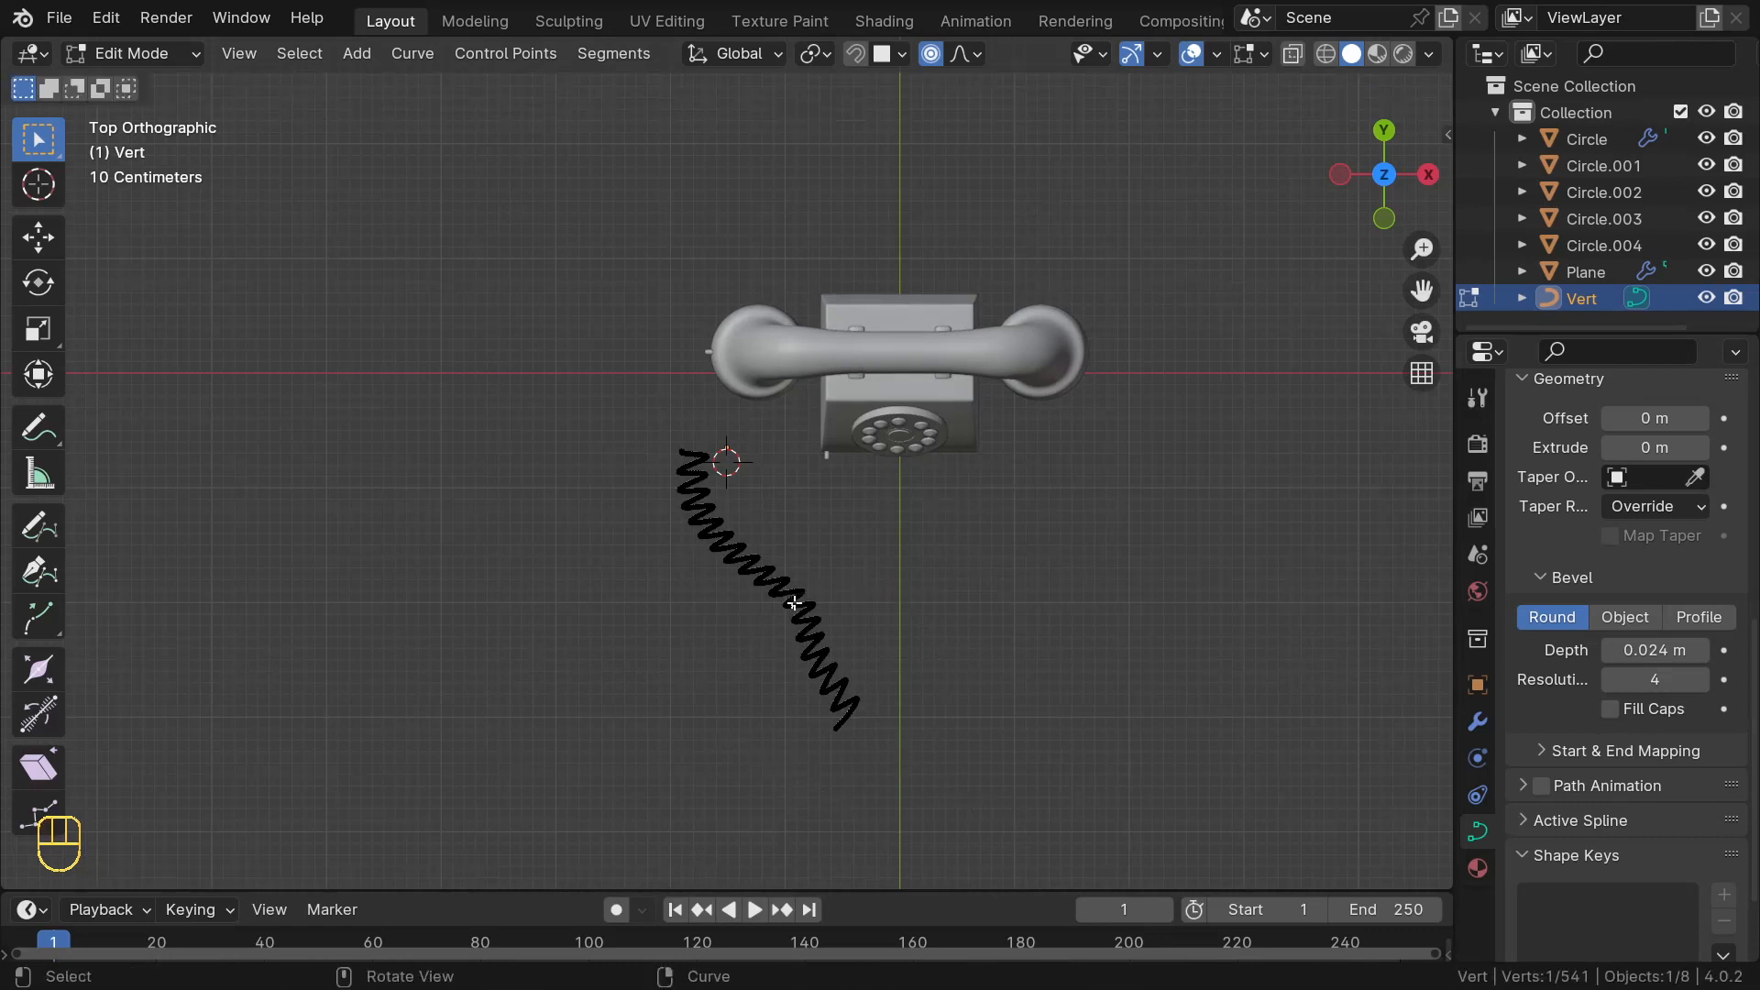
pyautogui.press('g')
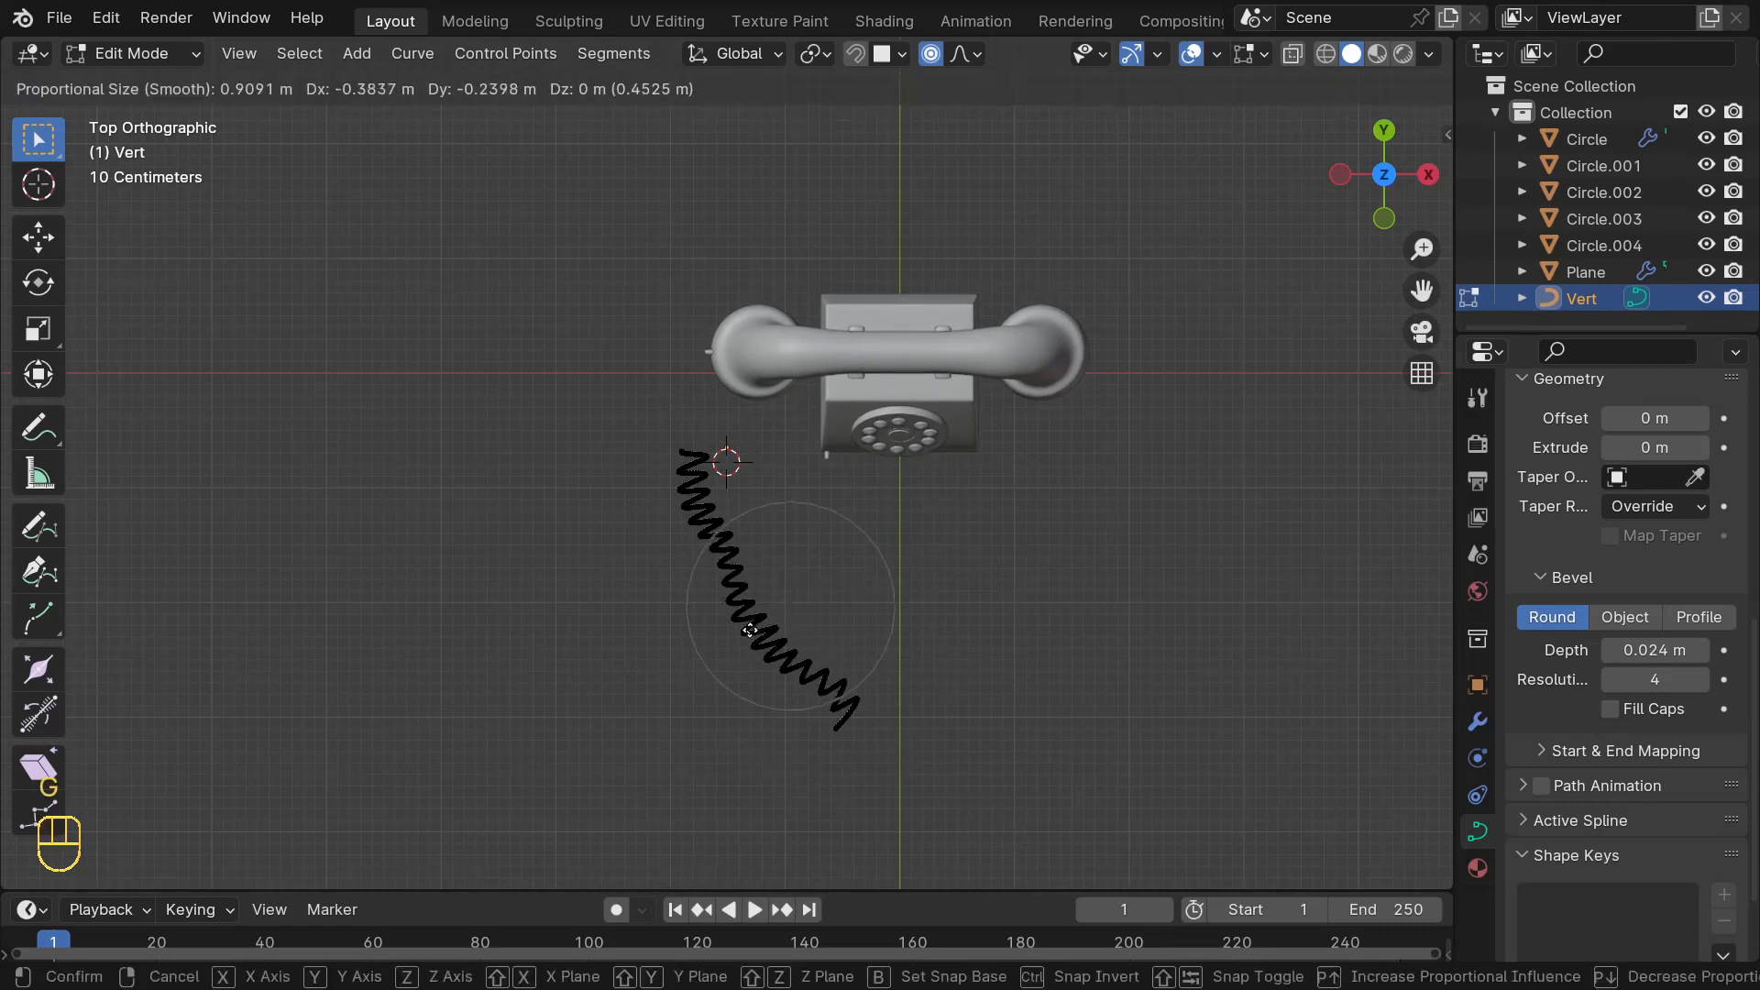
pyautogui.click(750, 632)
# - Extrude the coil's end point nearest the phone three times in the front view, leading the cord up to the handset's connector
pyautogui.moveTo(656, 473); pyautogui.dragTo(723, 610, button='middle')
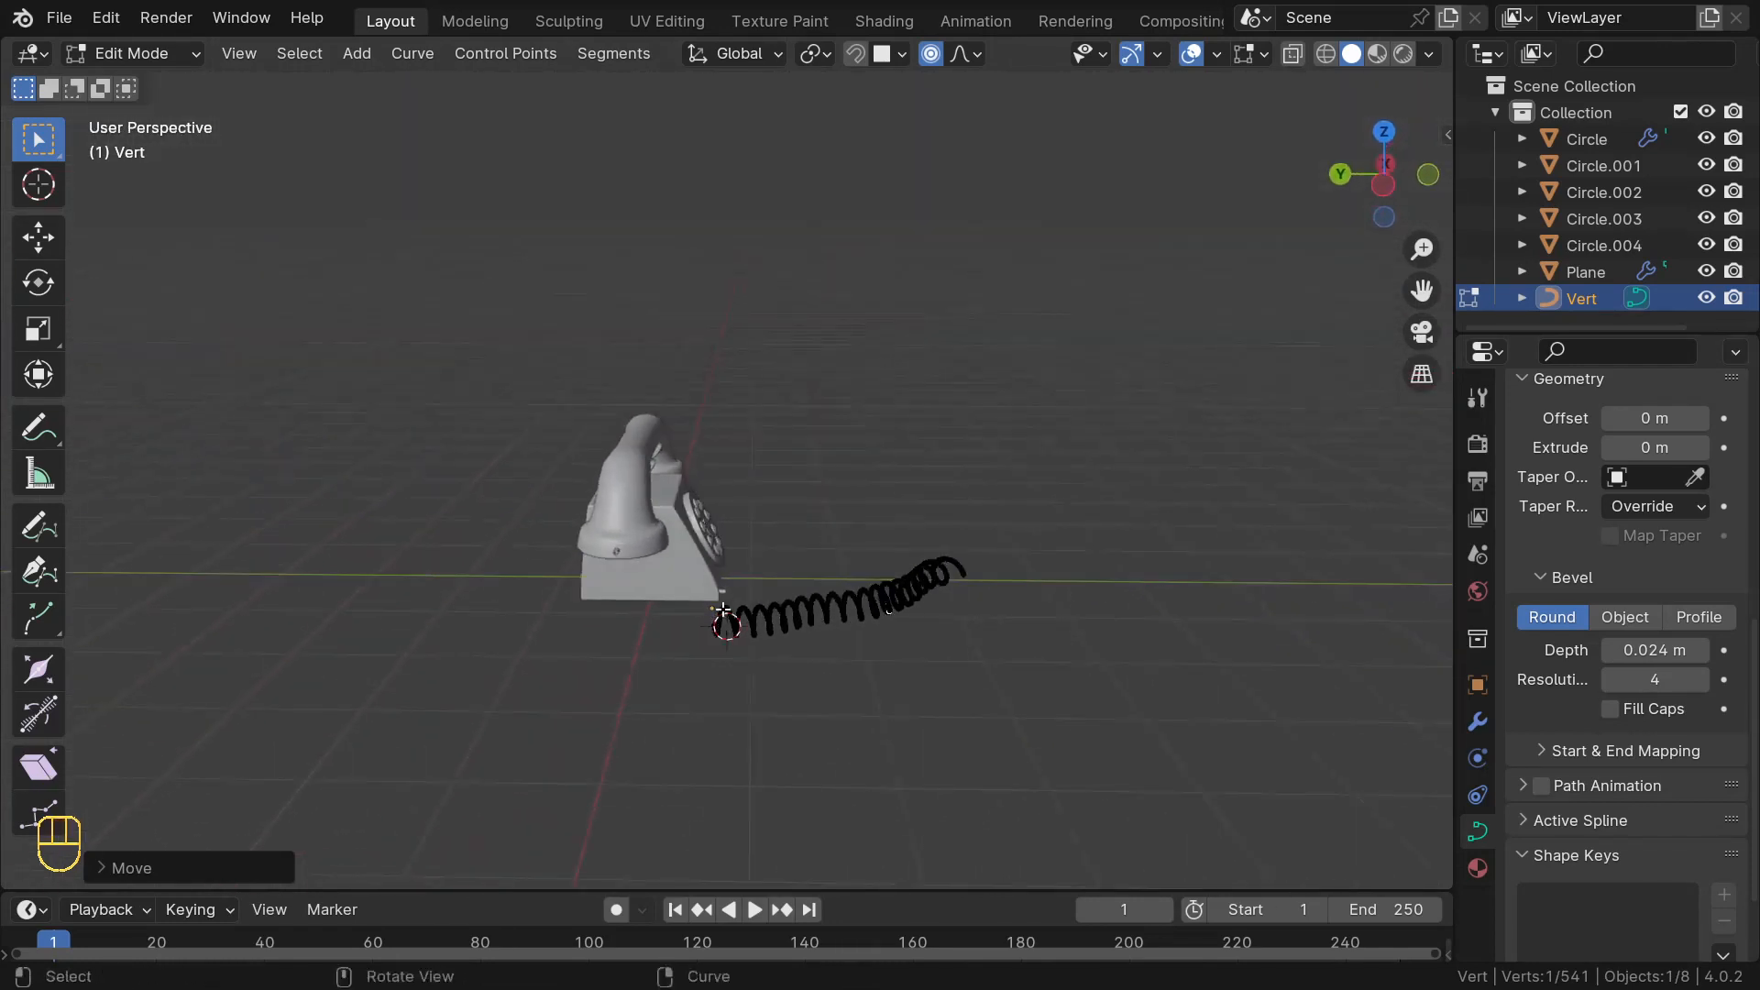
pyautogui.scroll(5, 723, 610)
pyautogui.scroll(-2, 682, 743)
pyautogui.moveTo(682, 742); pyautogui.dragTo(607, 728, button='middle')
pyautogui.press('KP_Decimal')
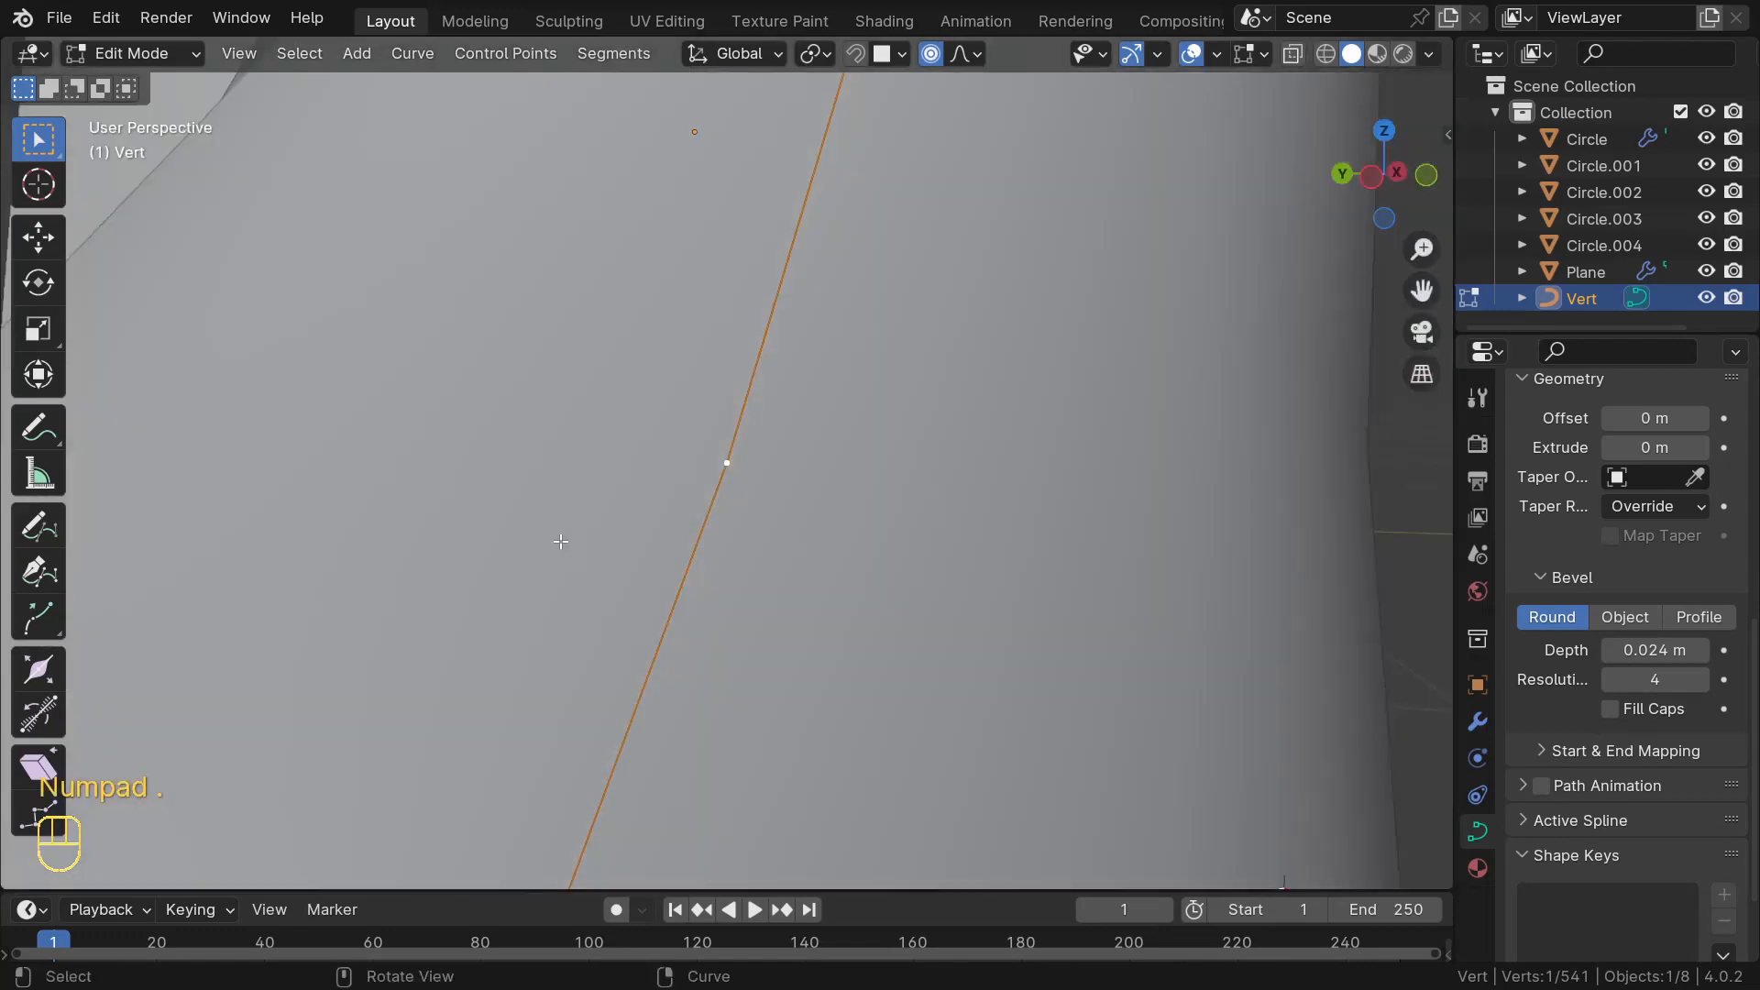
pyautogui.scroll(-6, 562, 542)
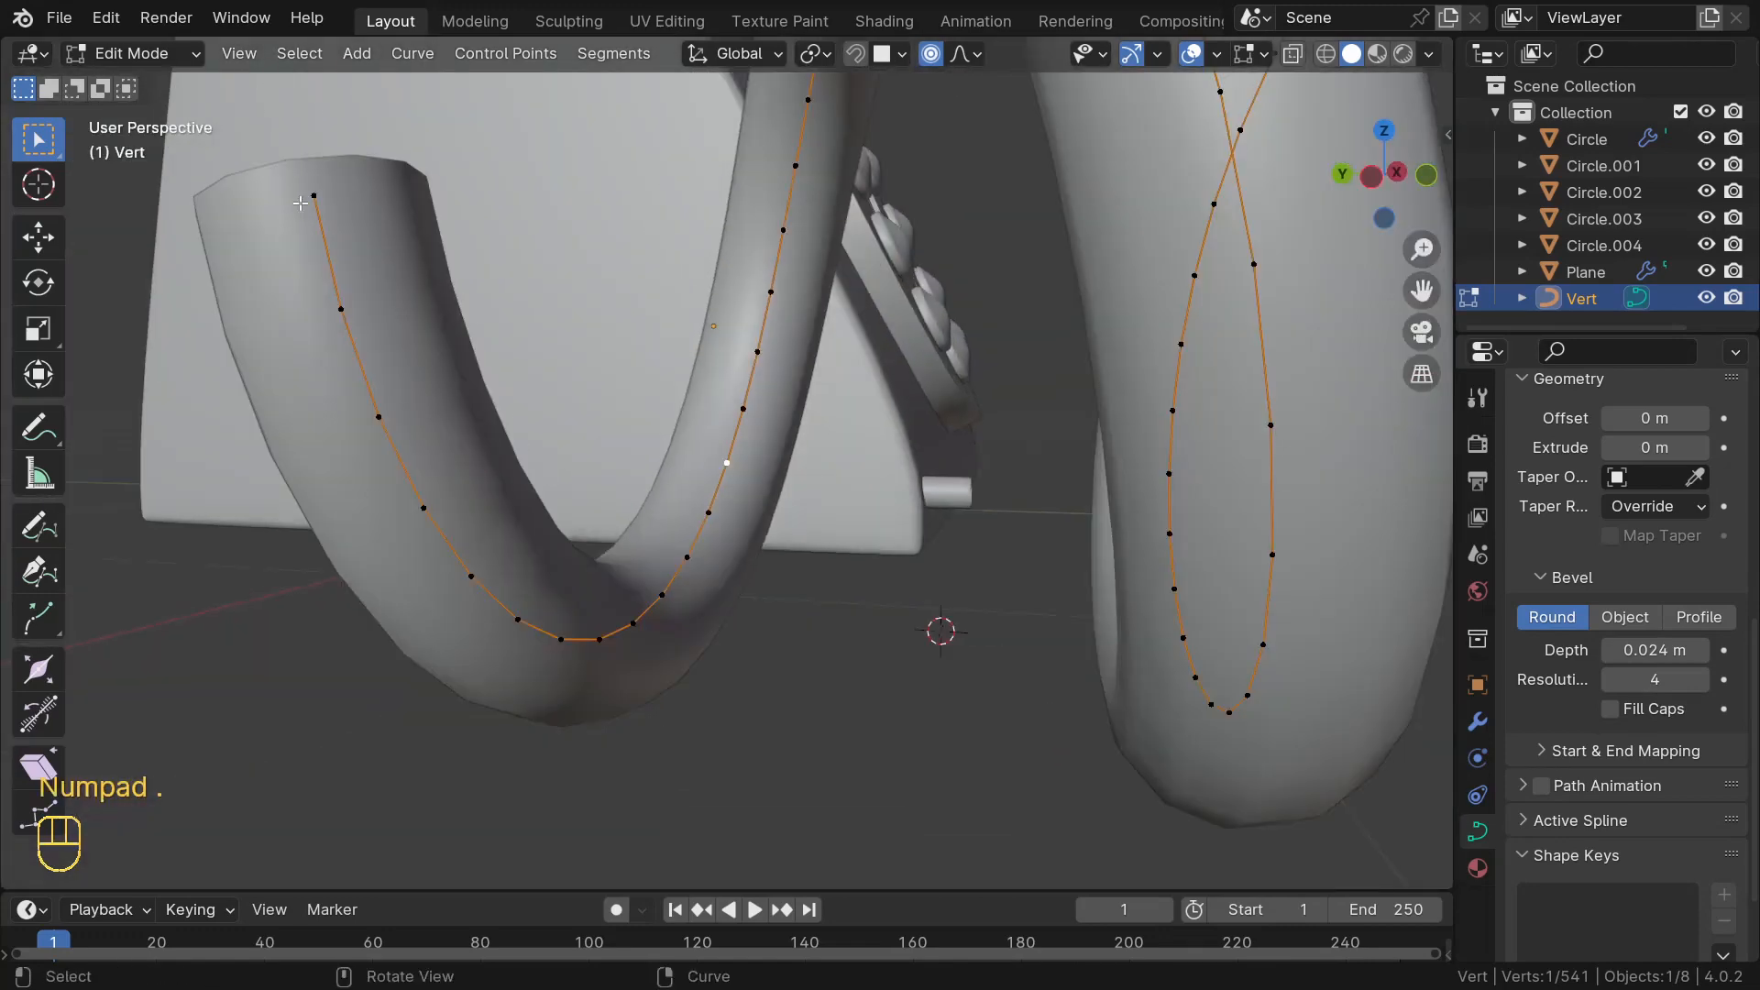
pyautogui.click(311, 196)
pyautogui.scroll(-9, 308, 197)
pyautogui.moveTo(308, 196); pyautogui.dragTo(408, 405, button='middle')
pyautogui.press('KP_1')
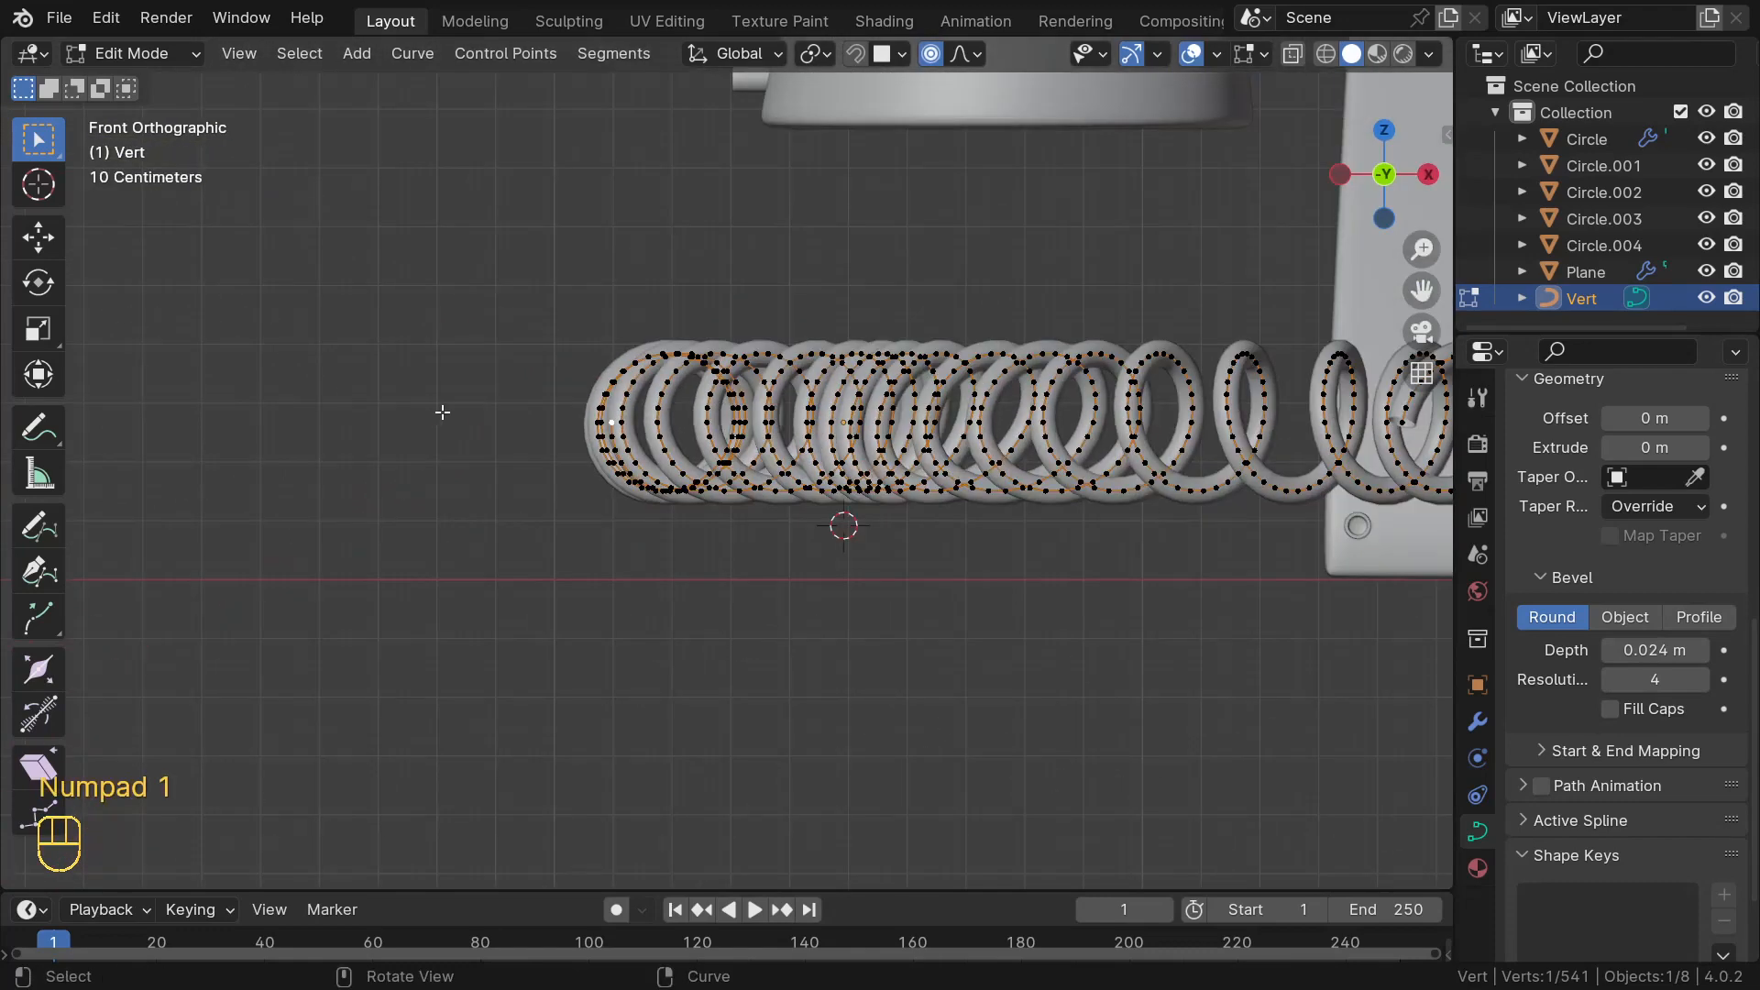
pyautogui.scroll(-3, 551, 379)
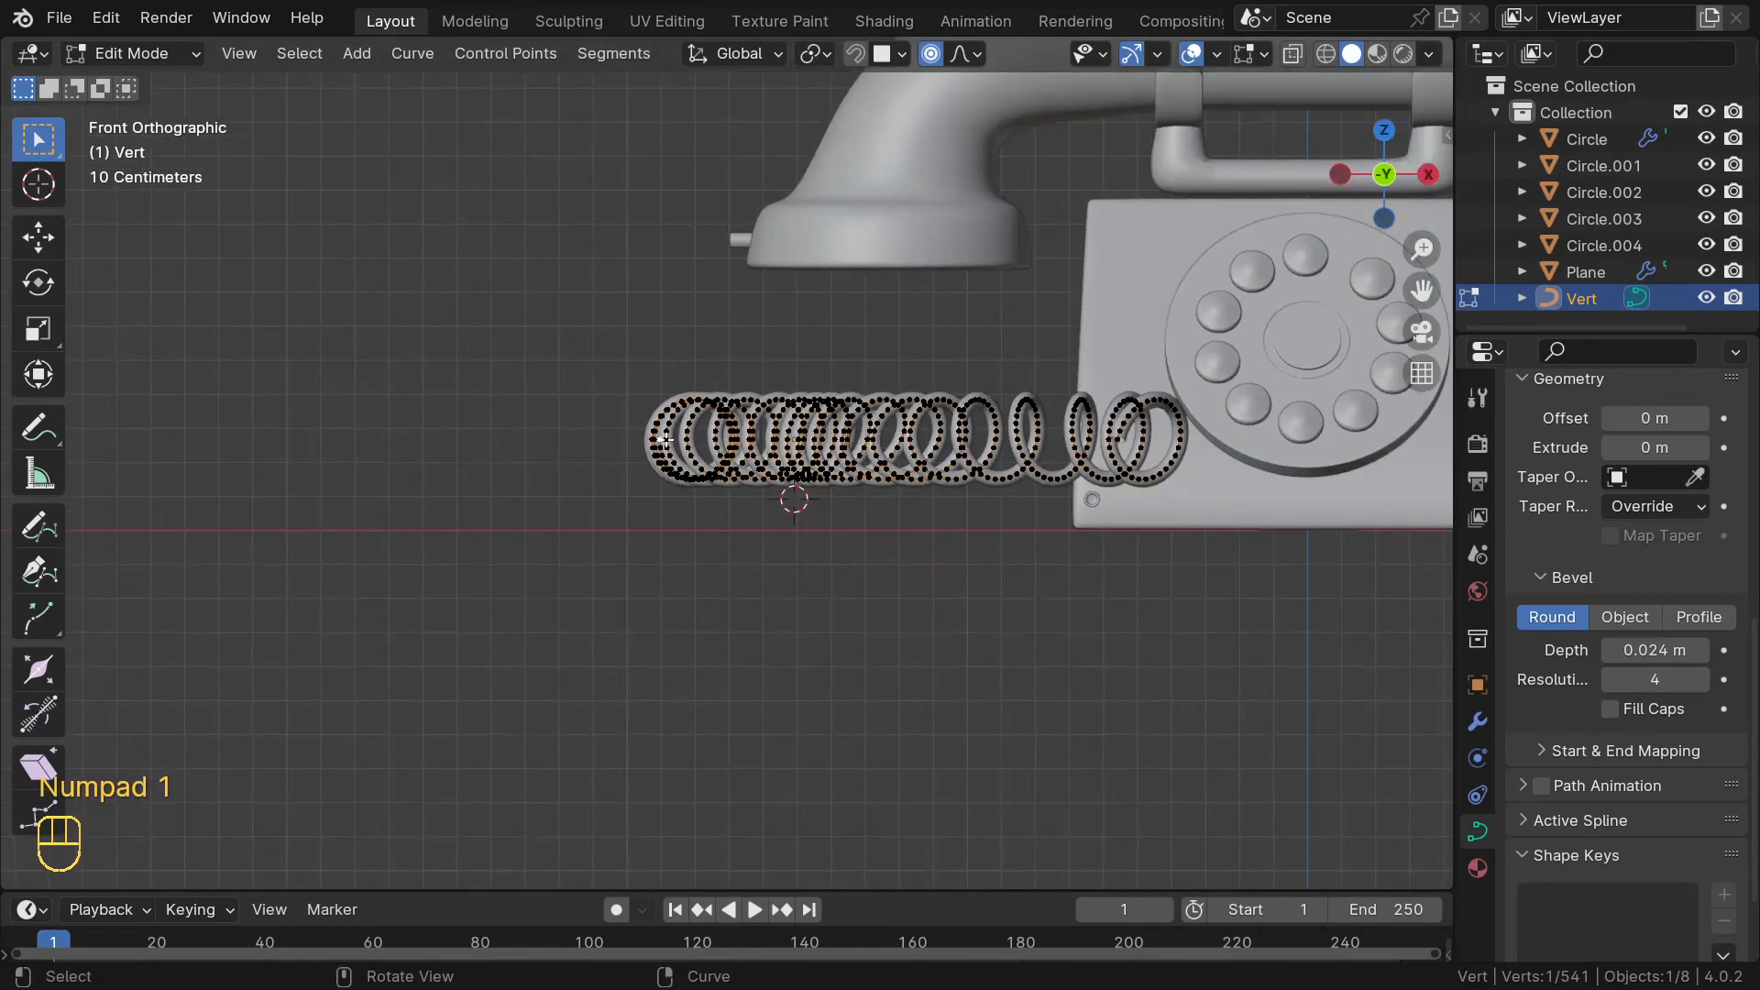
pyautogui.press('e')
pyautogui.click(676, 337)
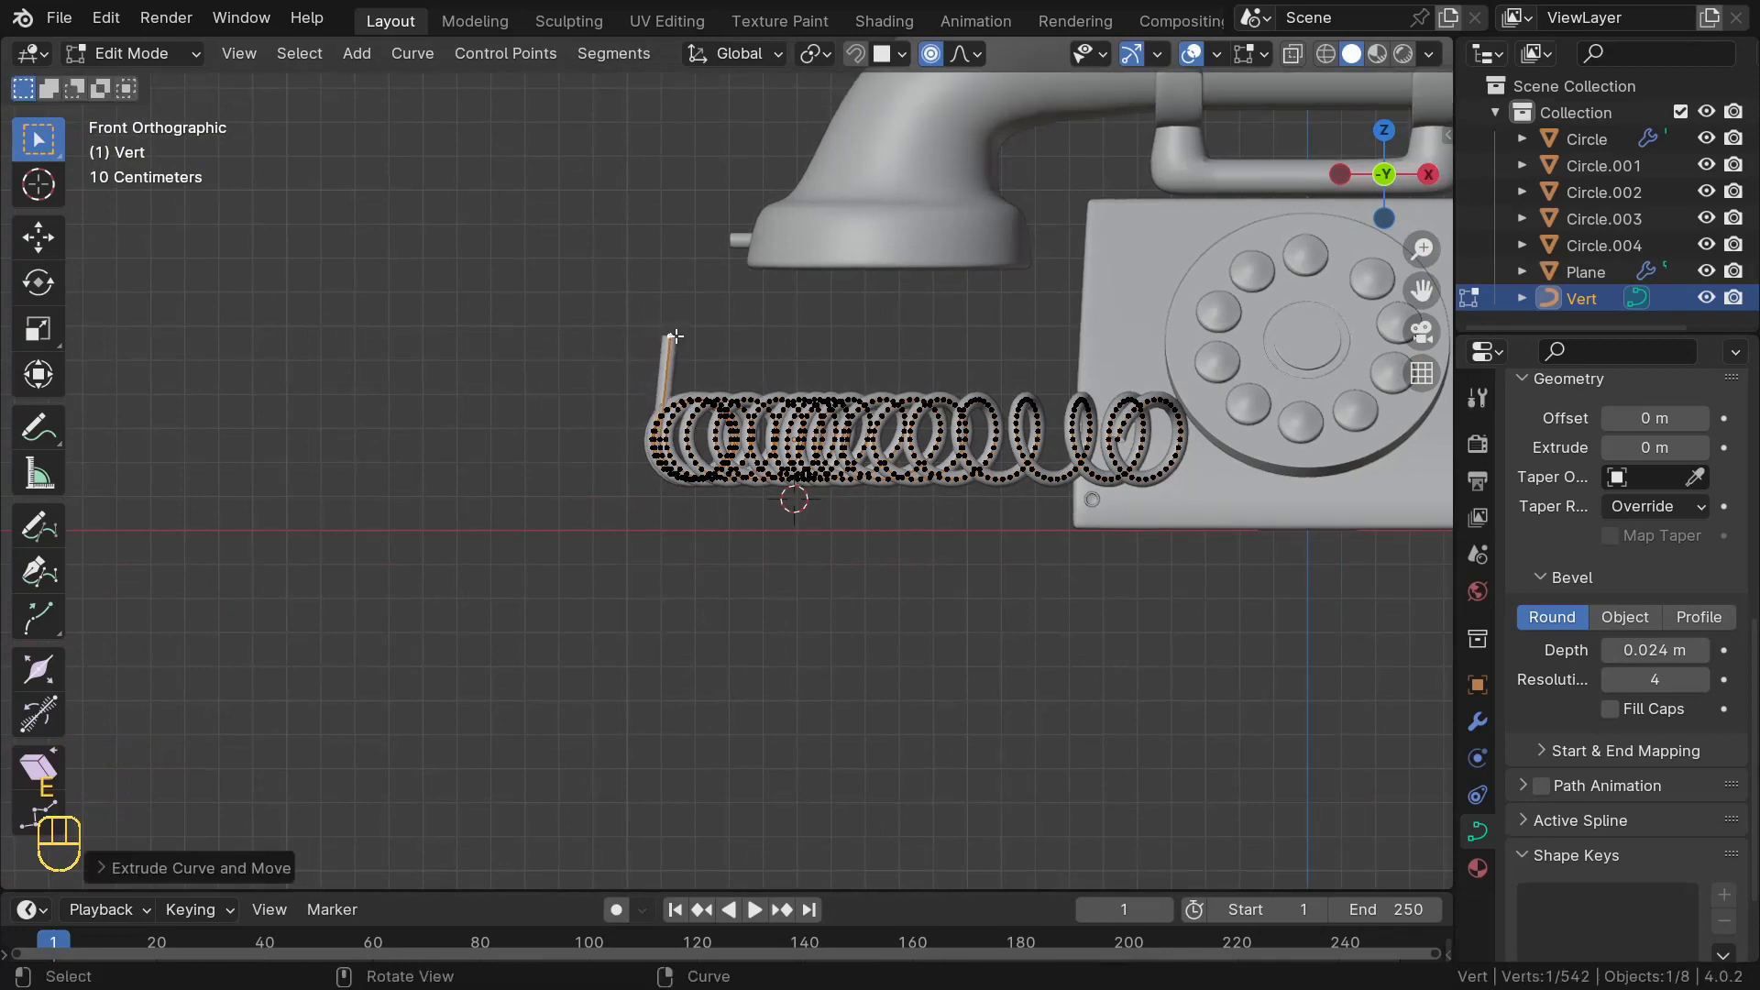
pyautogui.press('e')
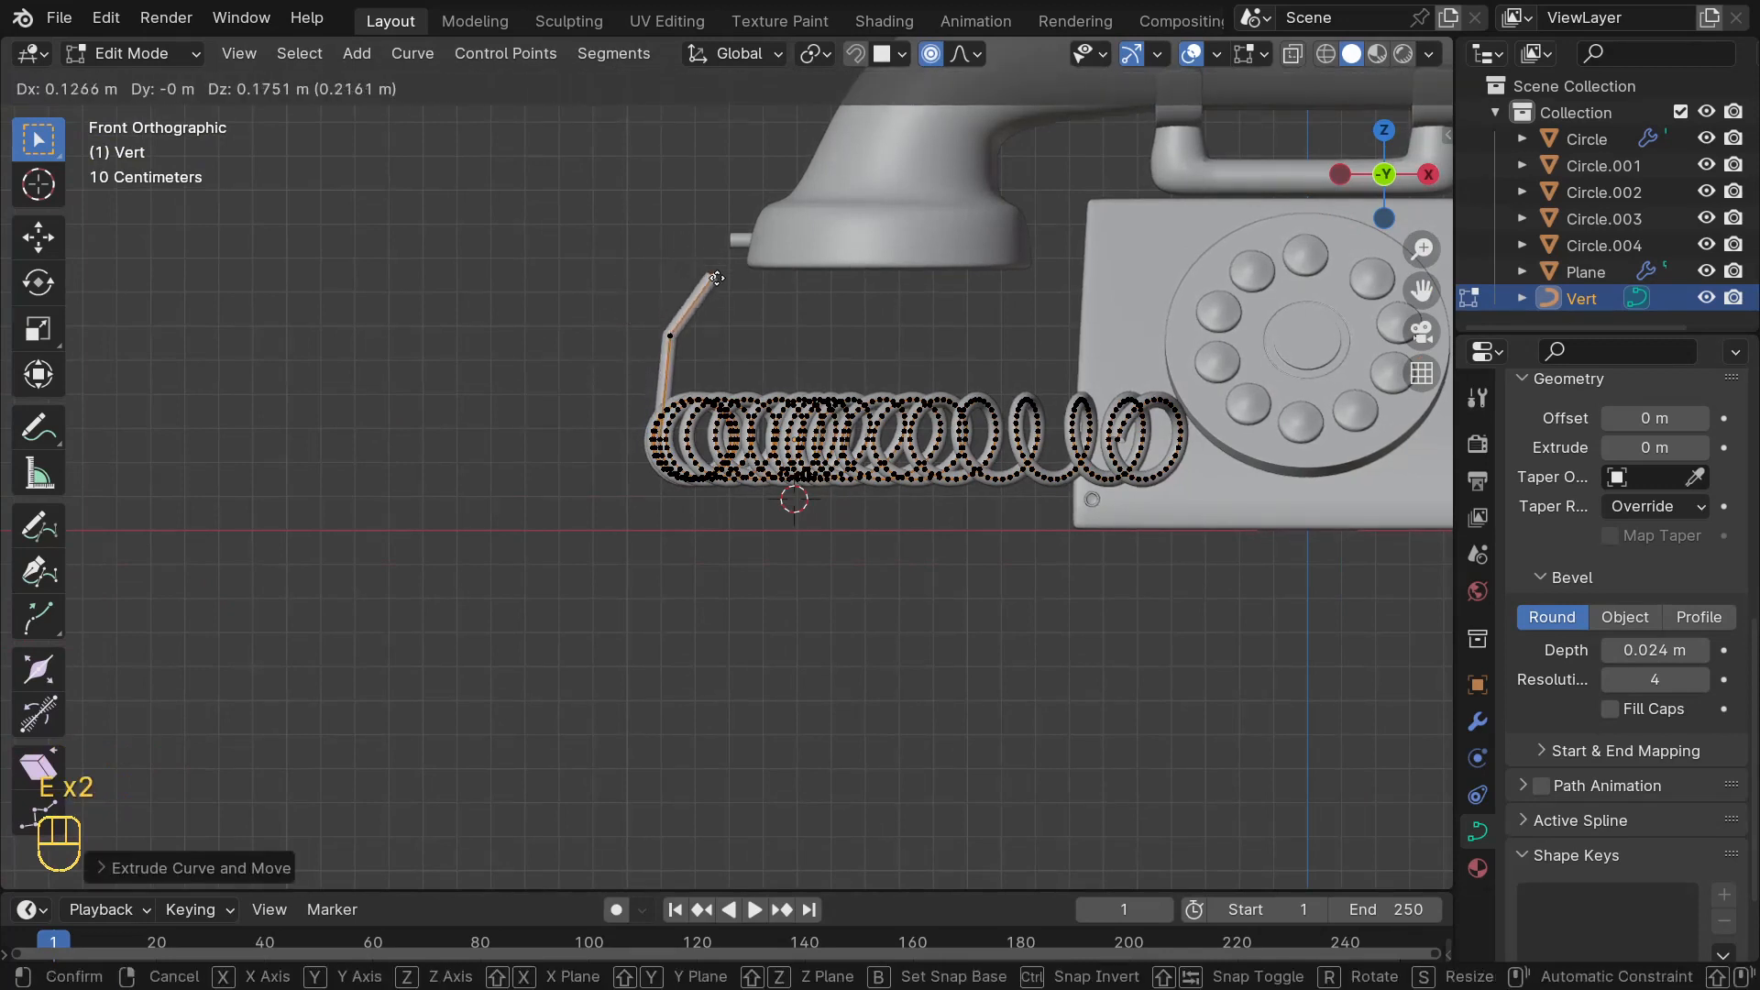
pyautogui.click(716, 278)
pyautogui.press('e')
pyautogui.click(743, 241)
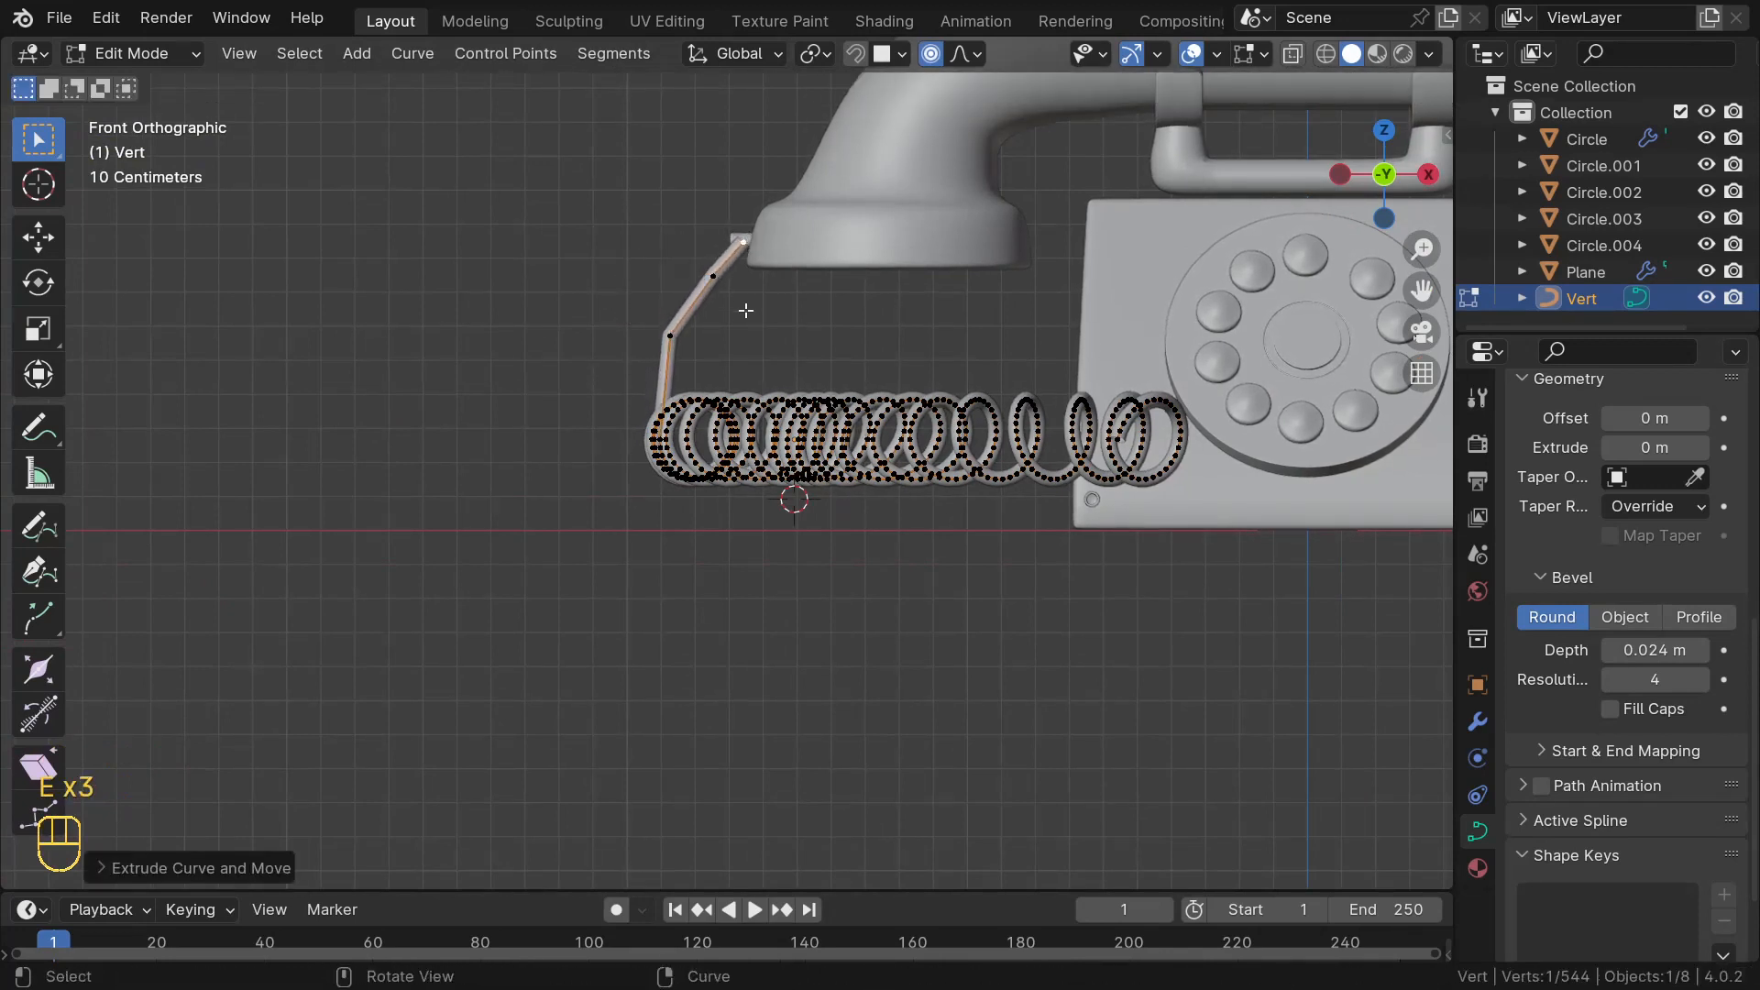
# - Turn off proportional editing and move the cord's end point about 0.87 m along Y onto the handset's connector in the top view
pyautogui.press('KP_7')
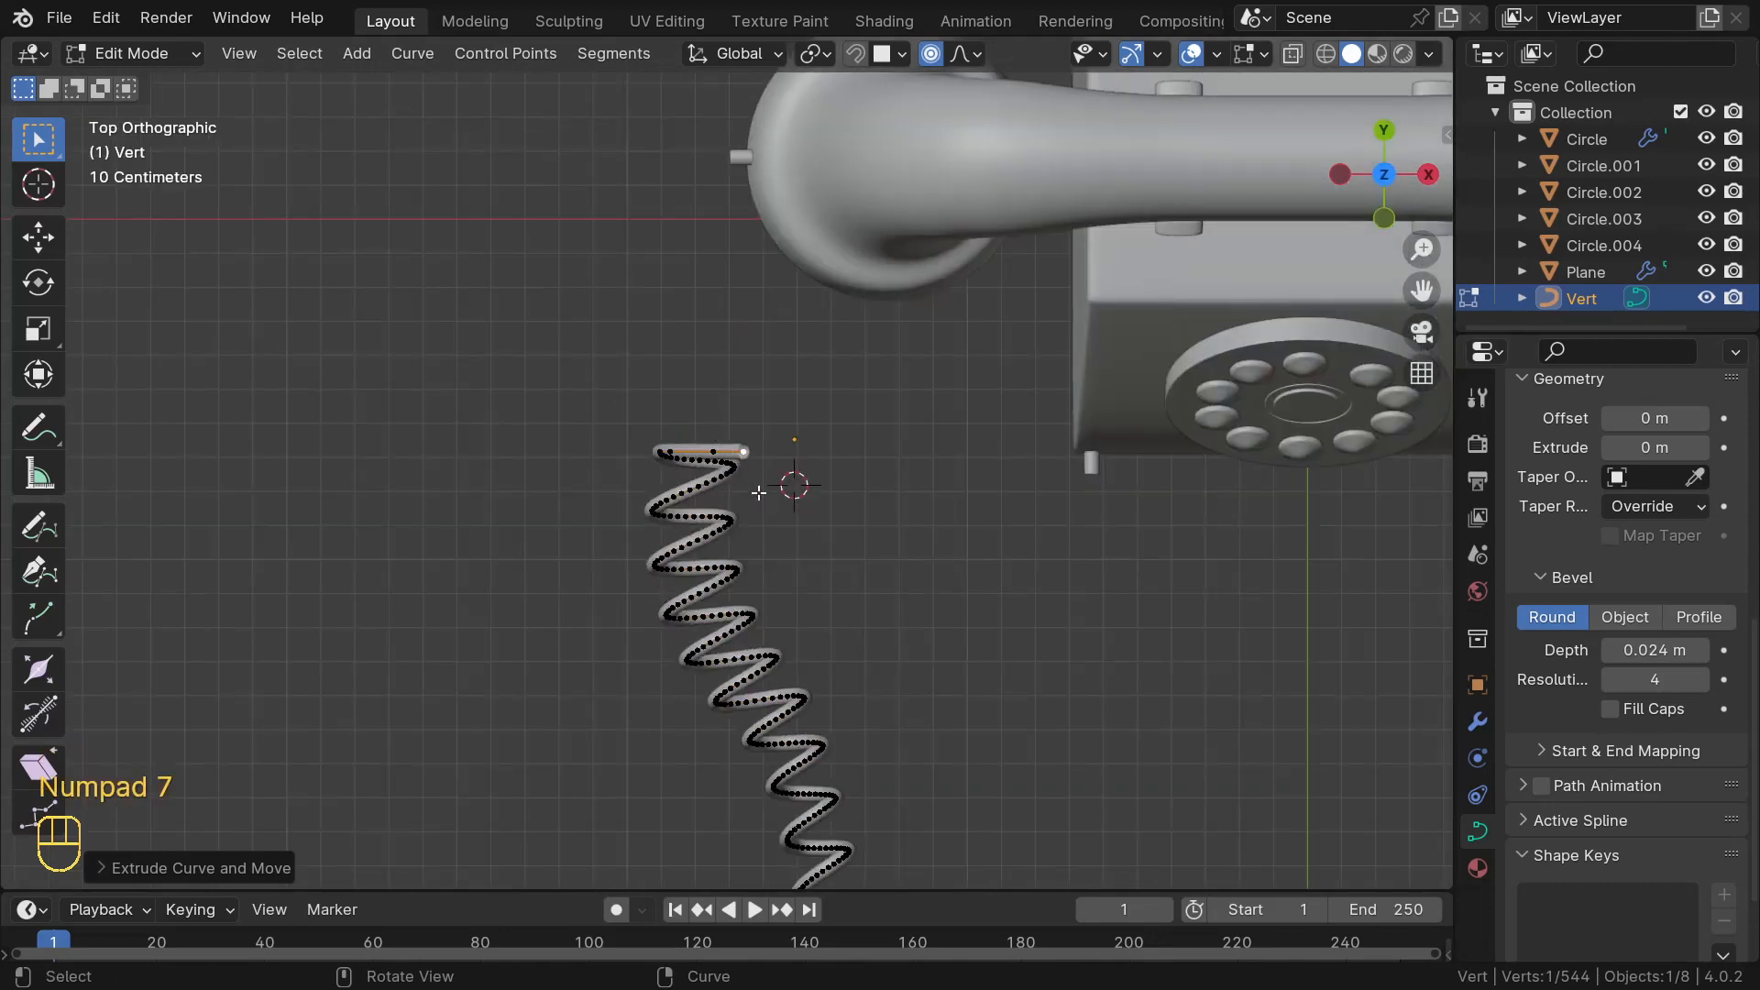
pyautogui.press('g')
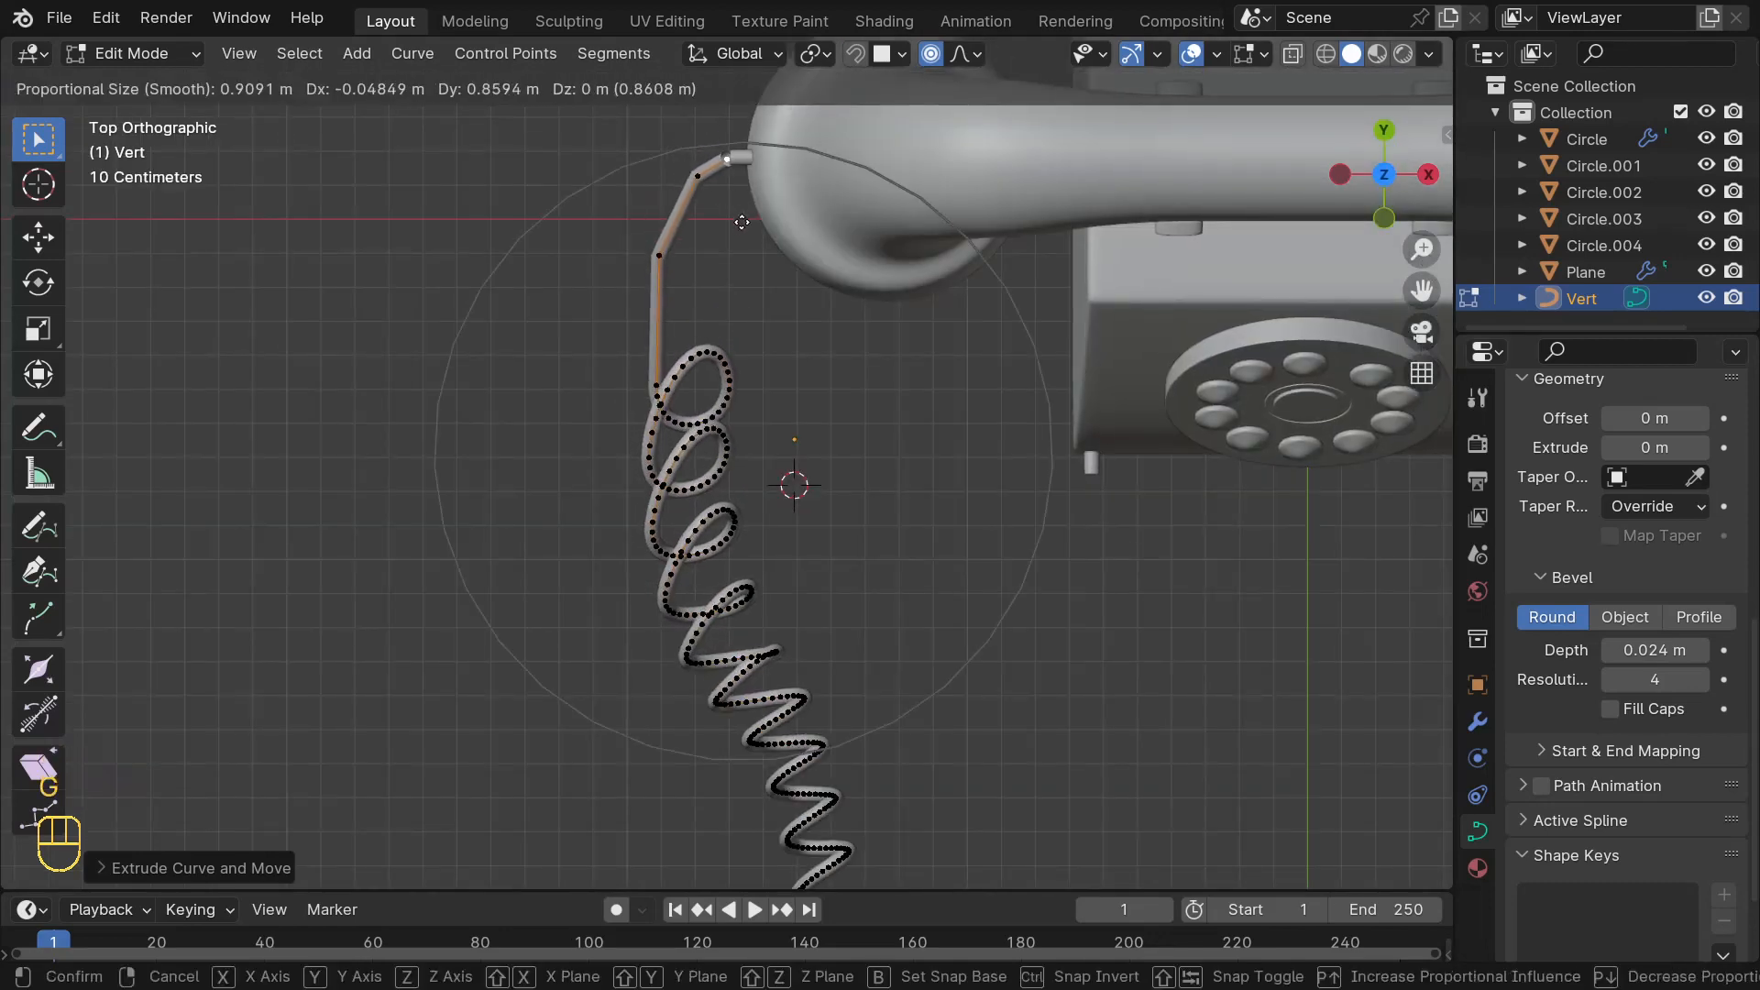
pyautogui.rightClick(729, 221)
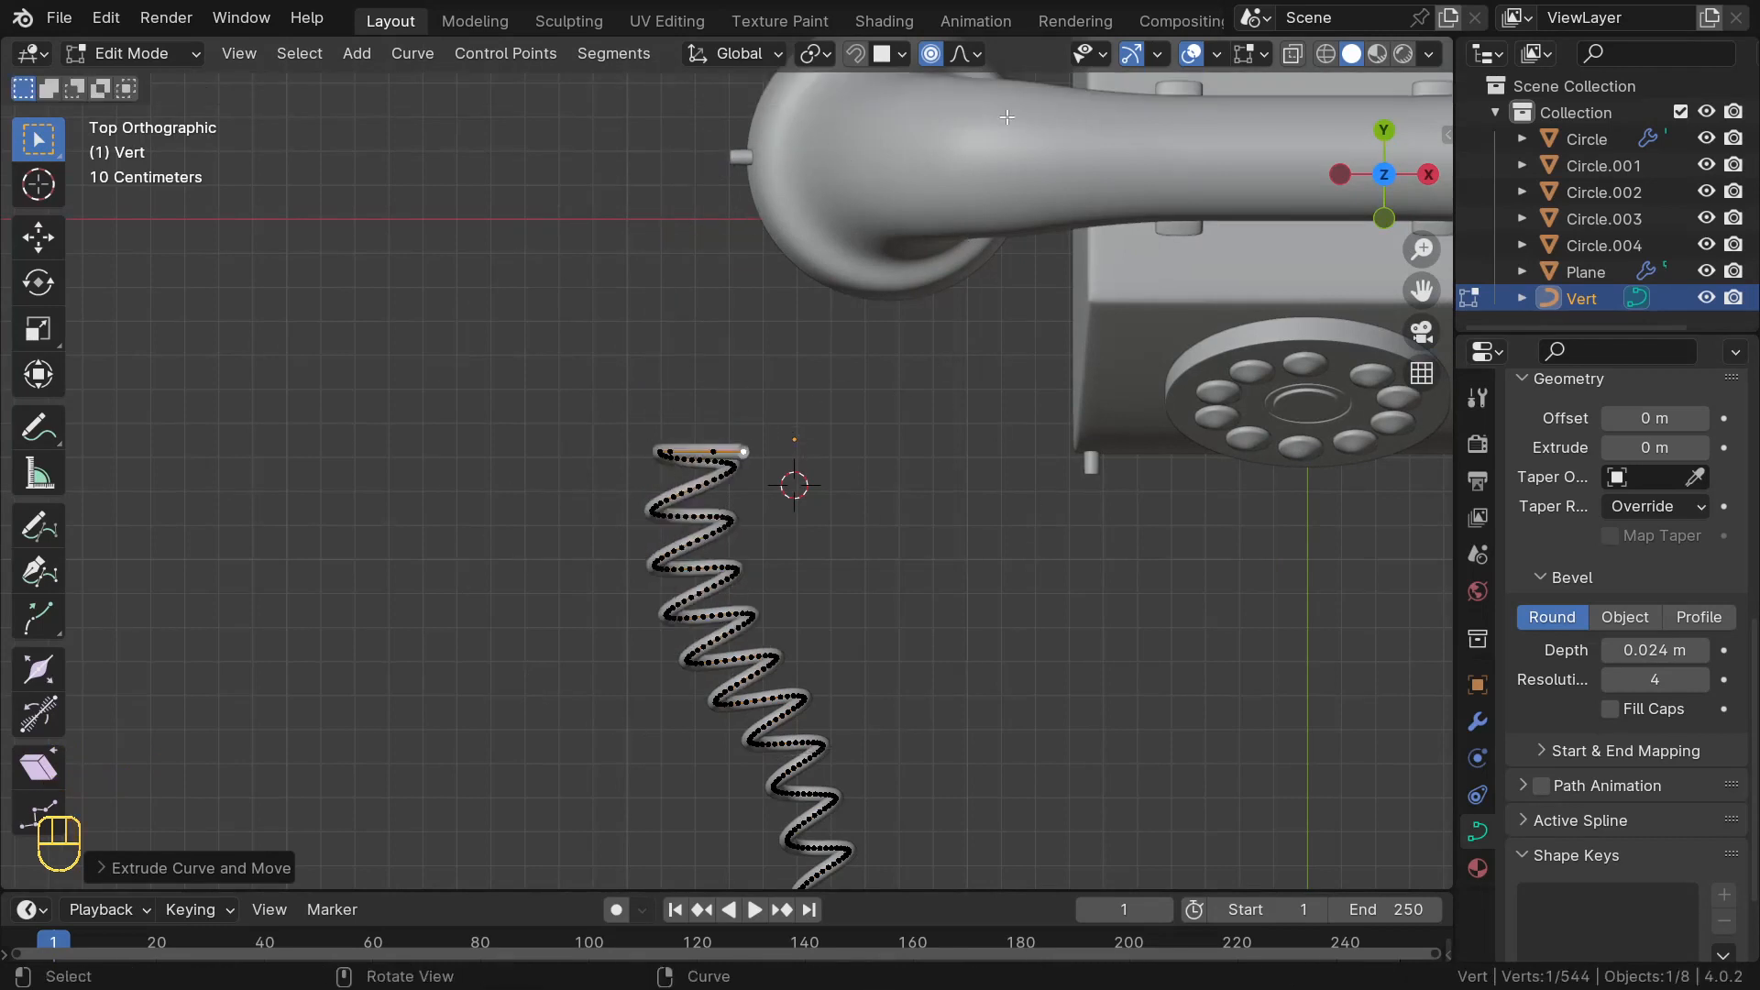
pyautogui.click(932, 53)
pyautogui.press('g')
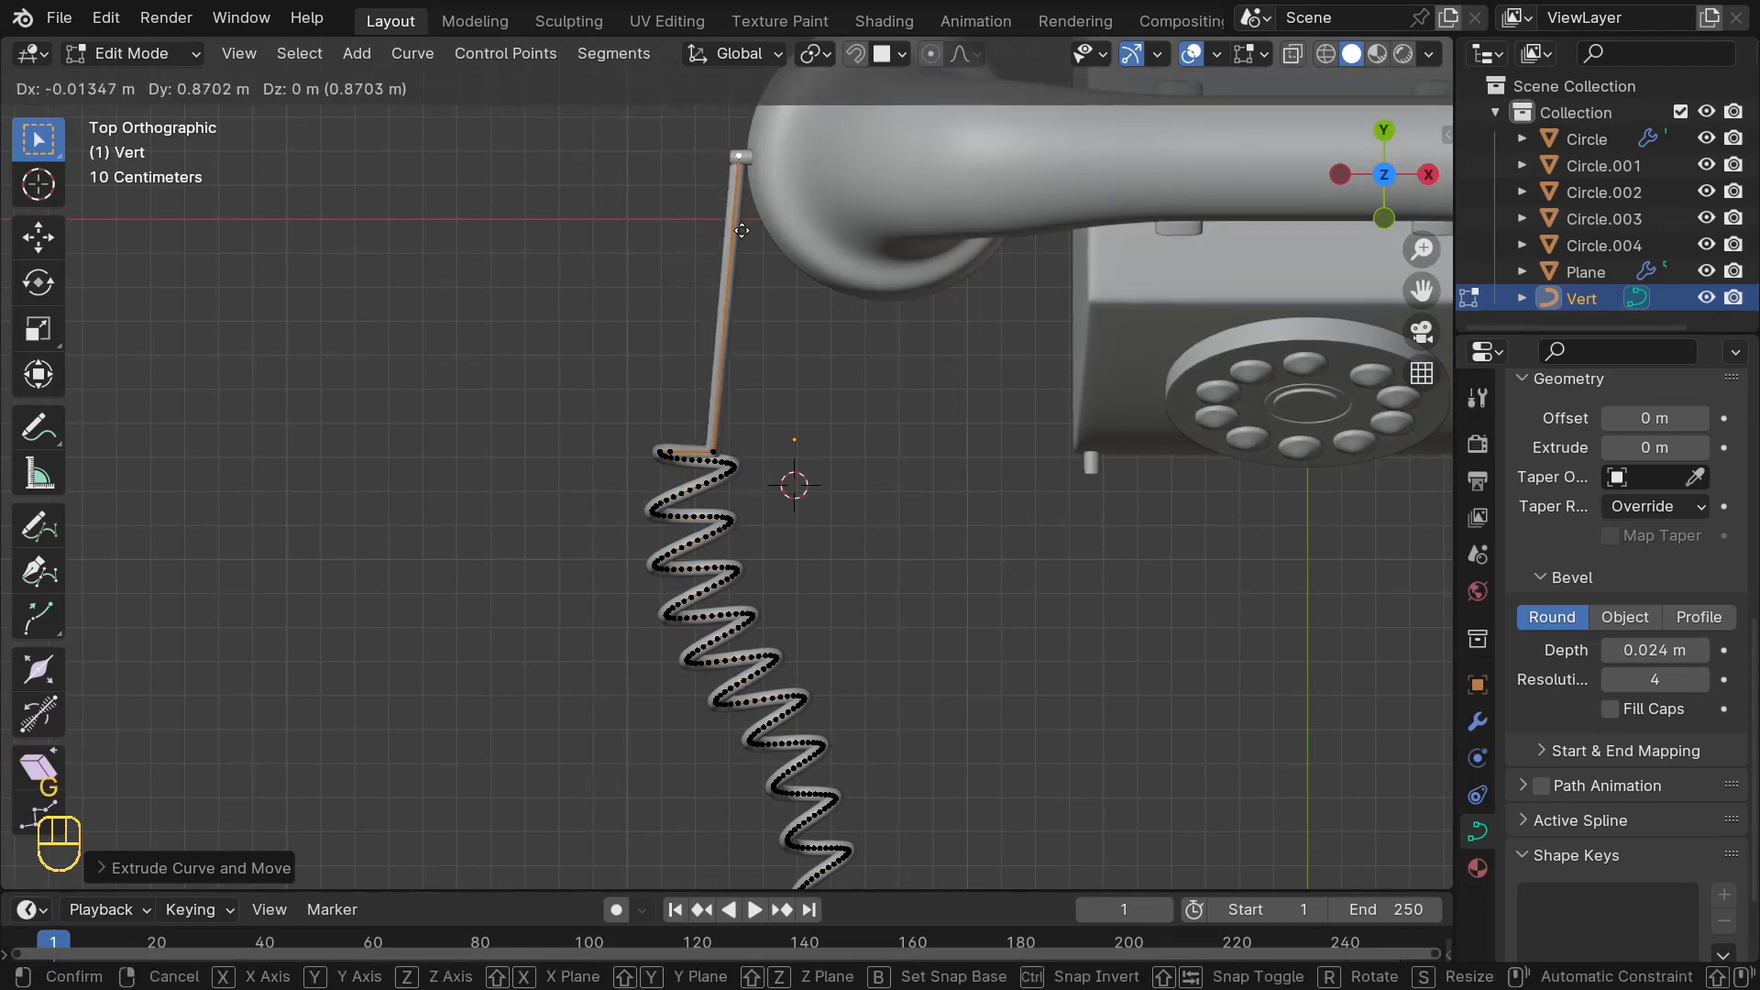
pyautogui.click(741, 231)
# - Move the second extruded cord point back toward the handset and slightly outward from the phone in the top view
pyautogui.moveTo(742, 230); pyautogui.dragTo(732, 339, button='middle')
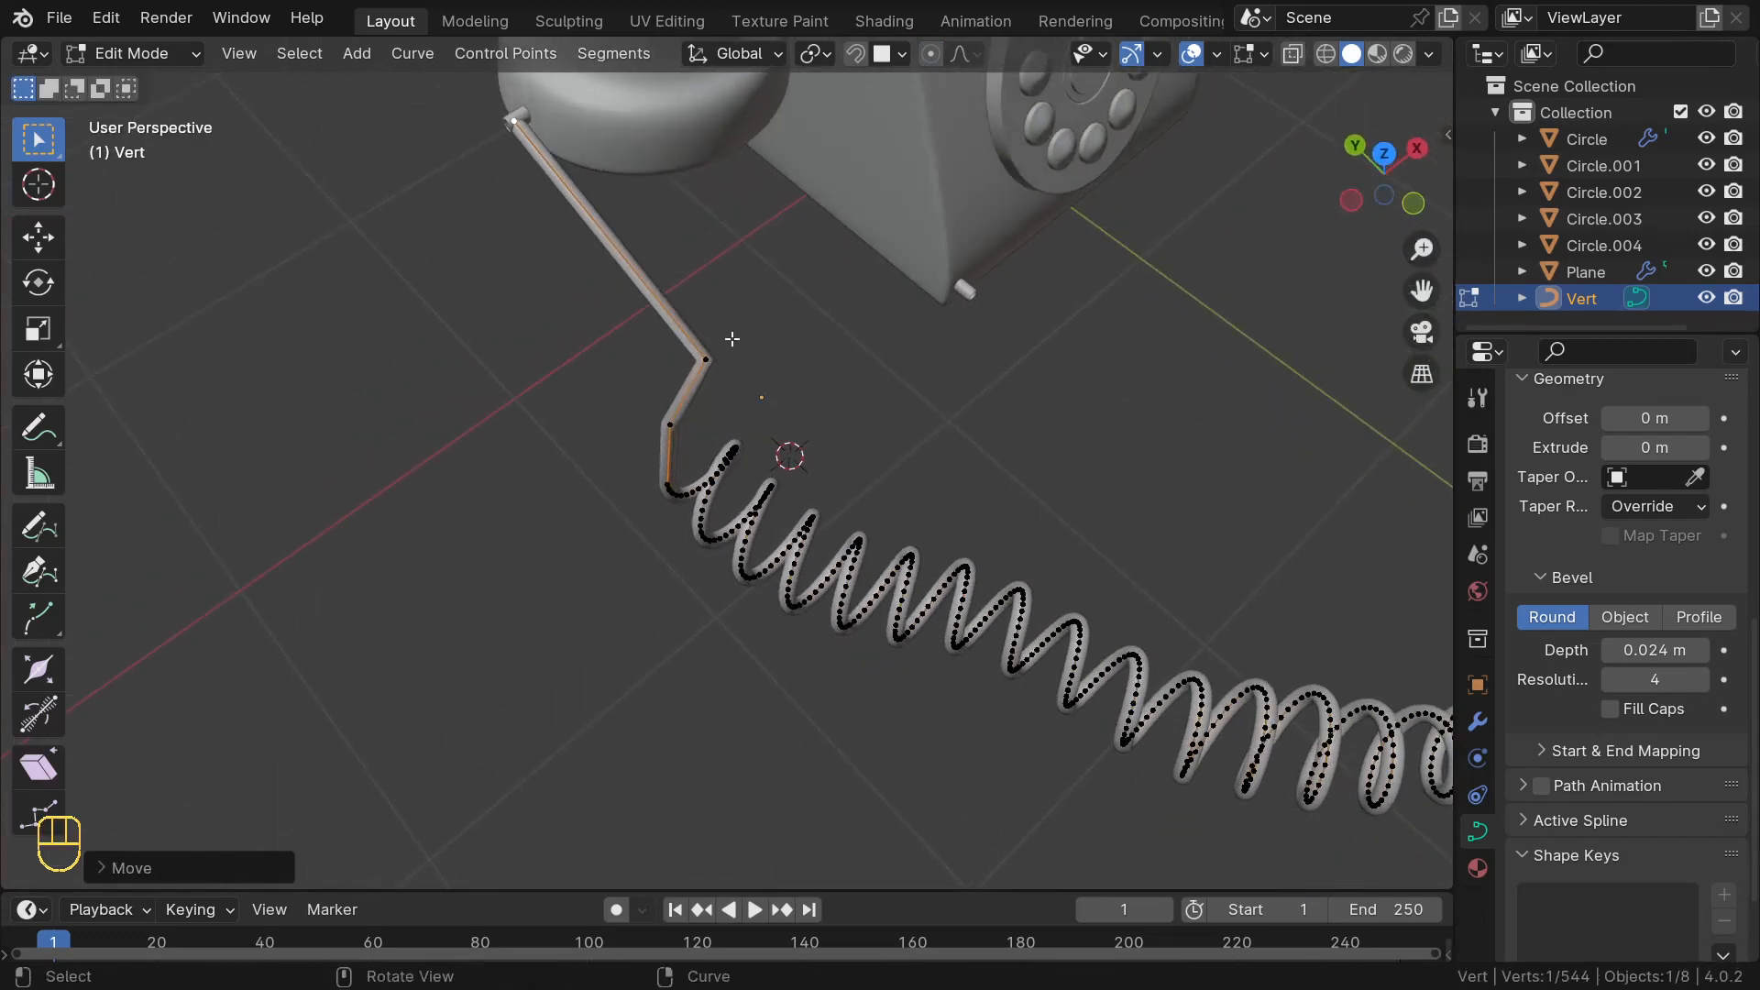
pyautogui.click(714, 359)
pyautogui.press('KP_7')
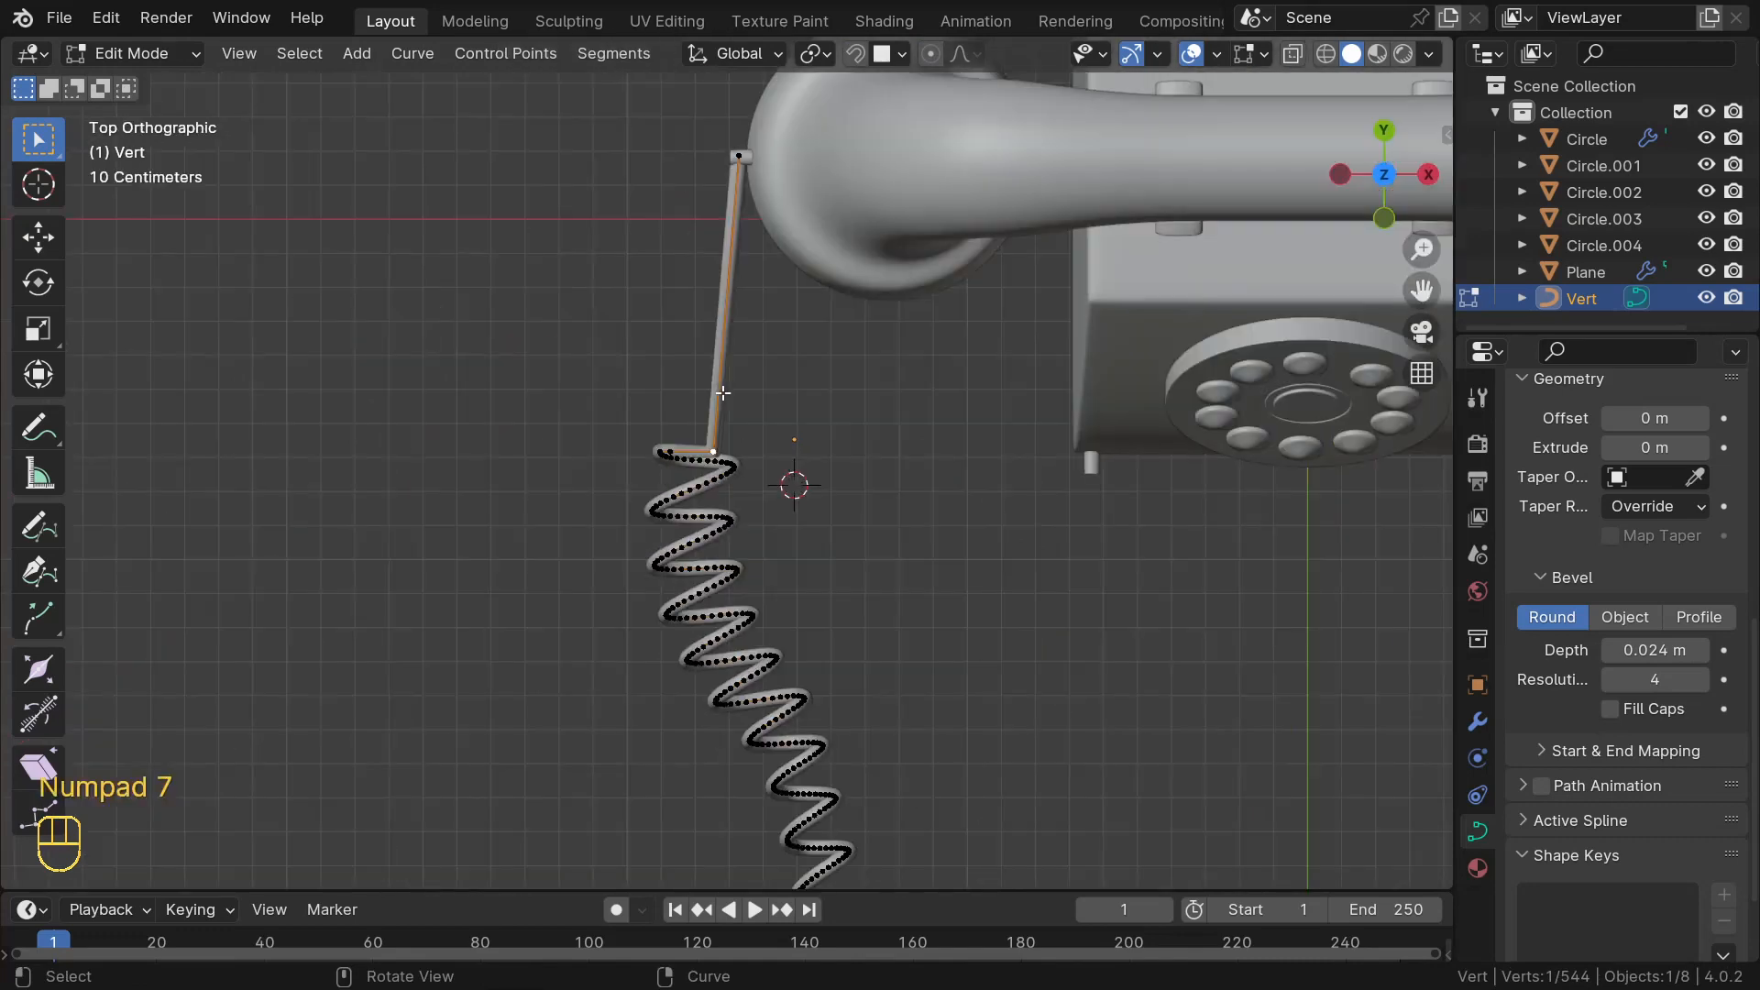
pyautogui.press('g')
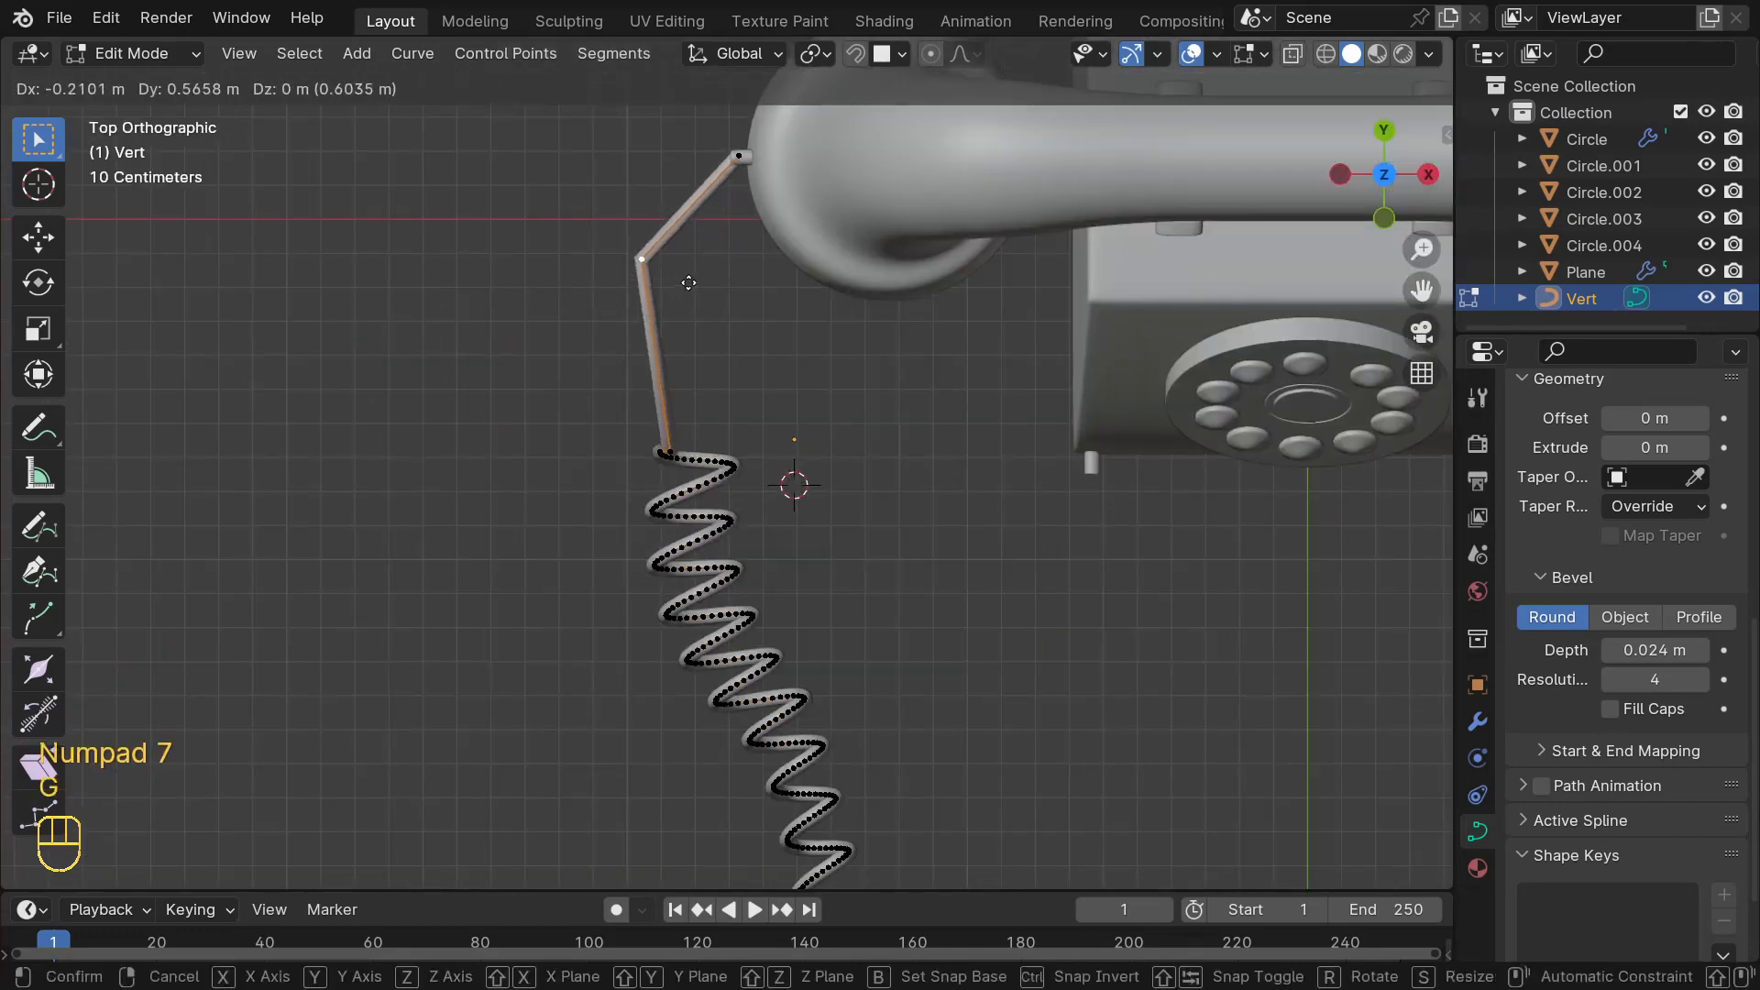
pyautogui.click(698, 310)
# - Move the first extruded point beside the coil outward and back in the top view, so the cord bows away from the phone
pyautogui.moveTo(728, 413); pyautogui.dragTo(709, 323, button='middle')
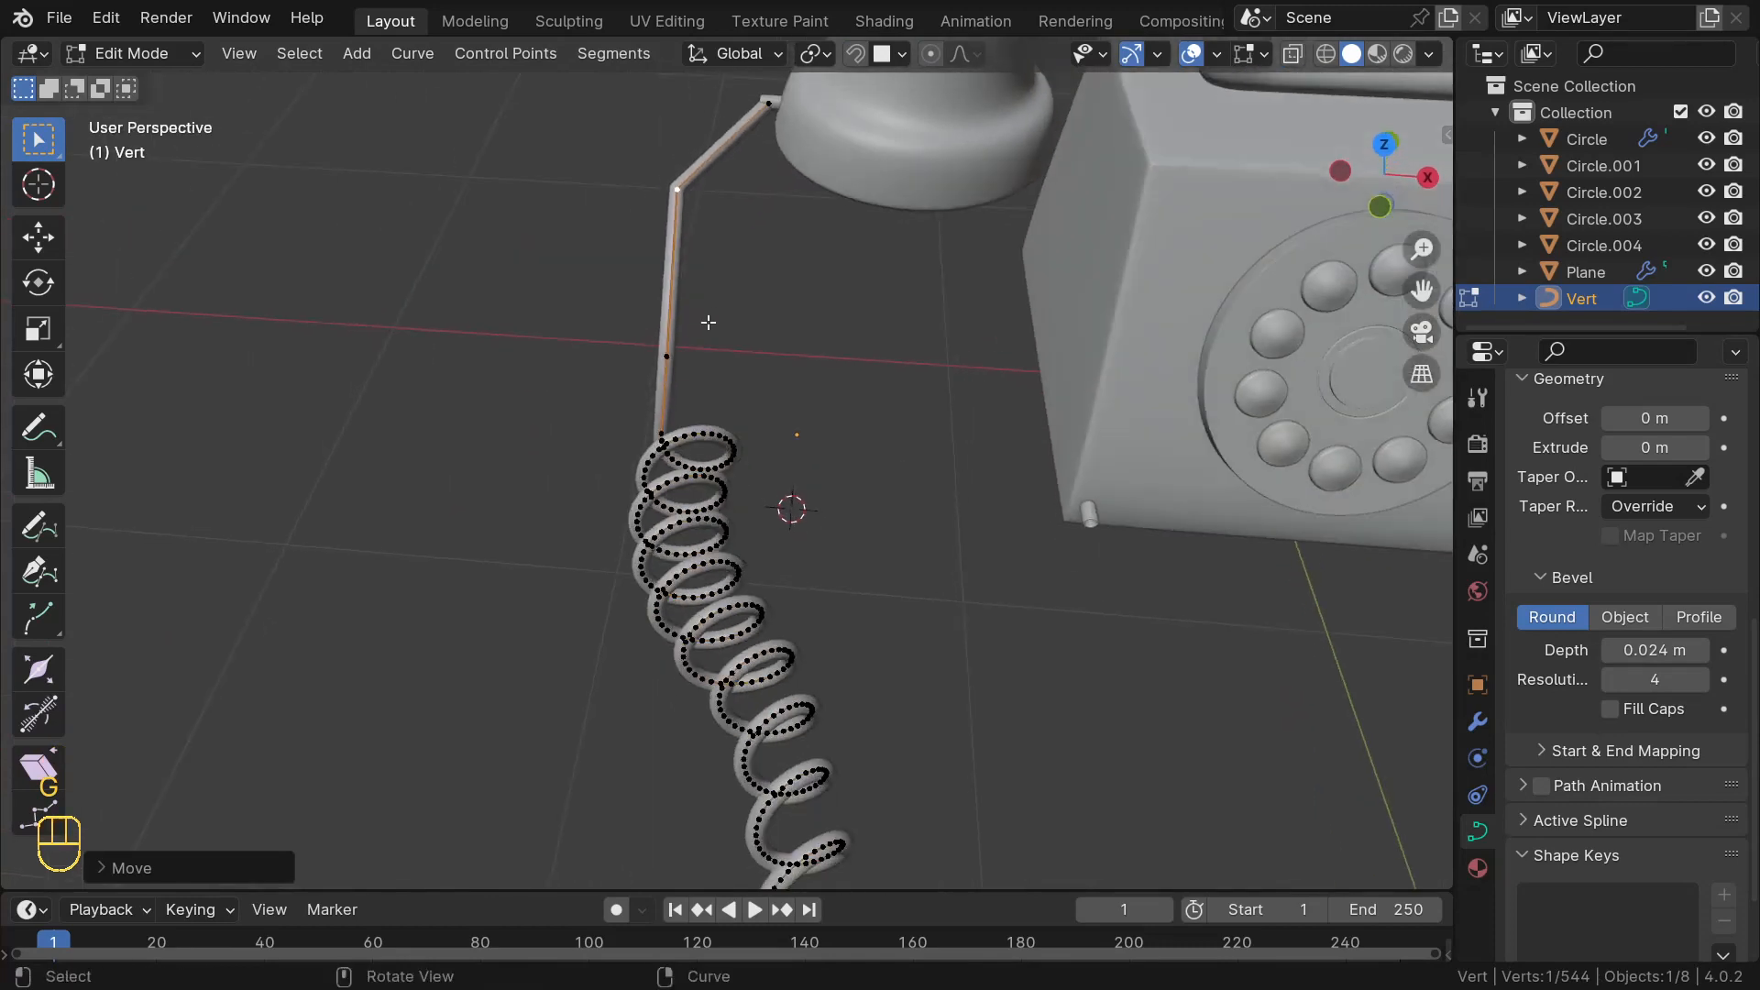
pyautogui.press('KP_7')
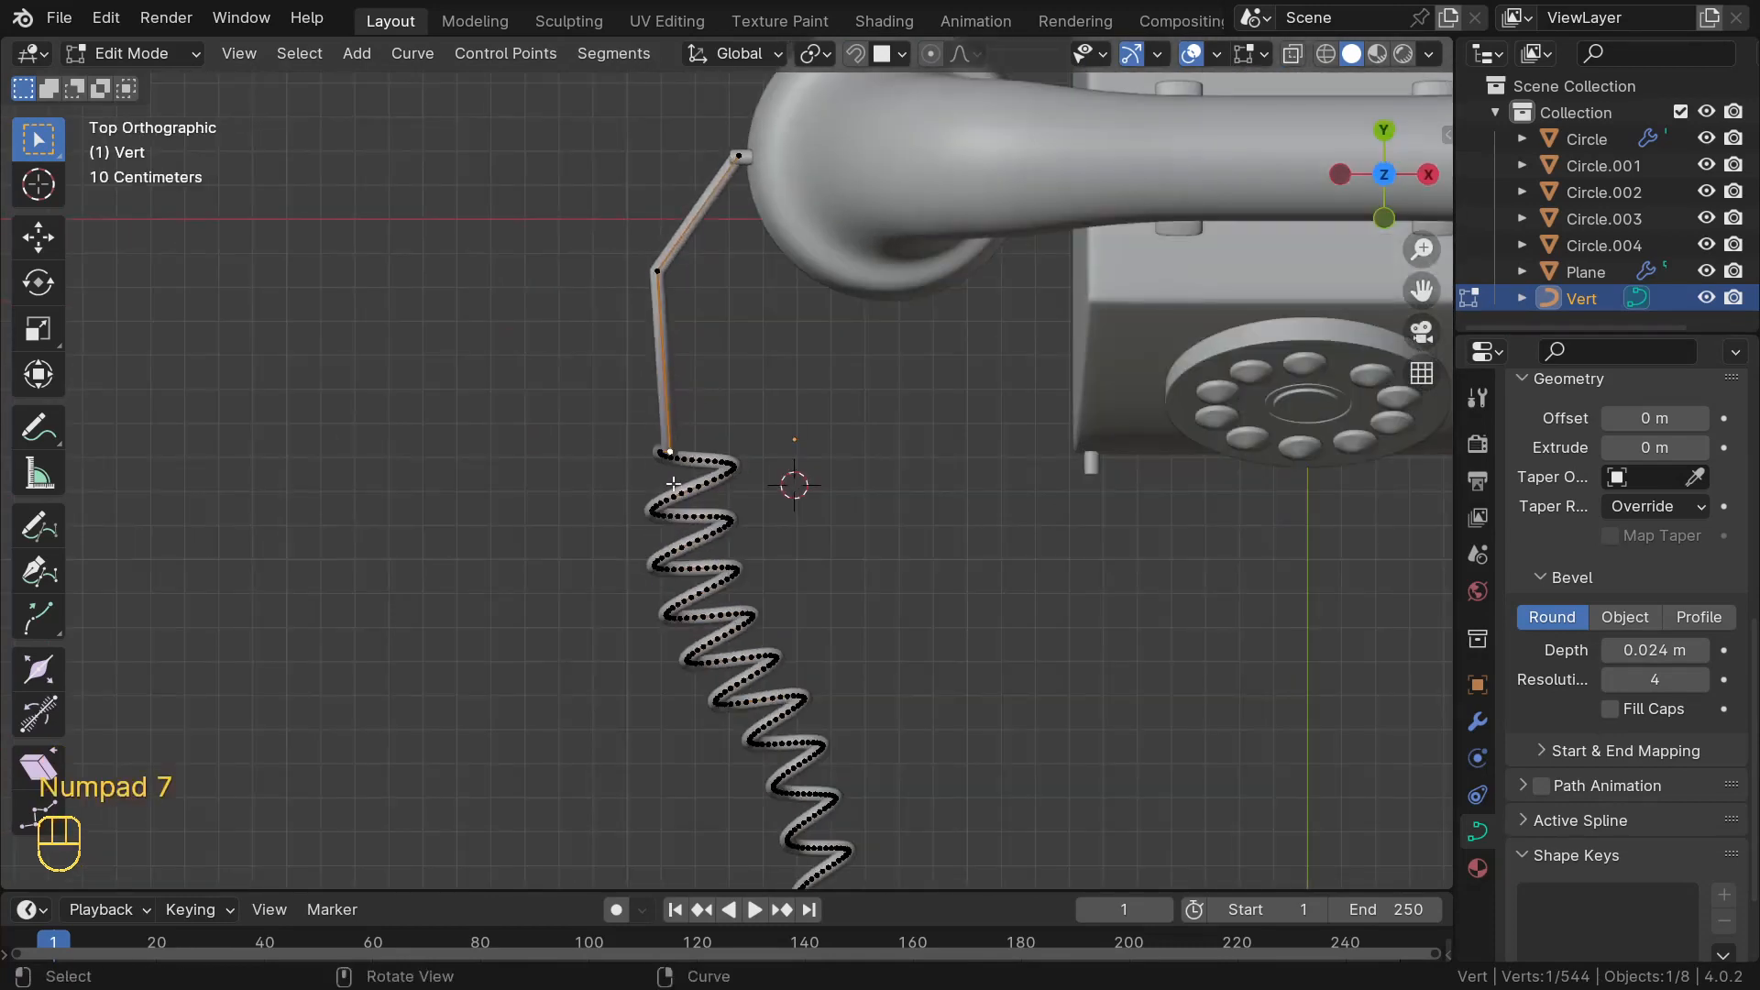
pyautogui.press('g')
pyautogui.click(587, 367)
pyautogui.moveTo(587, 367); pyautogui.dragTo(713, 304, button='middle')
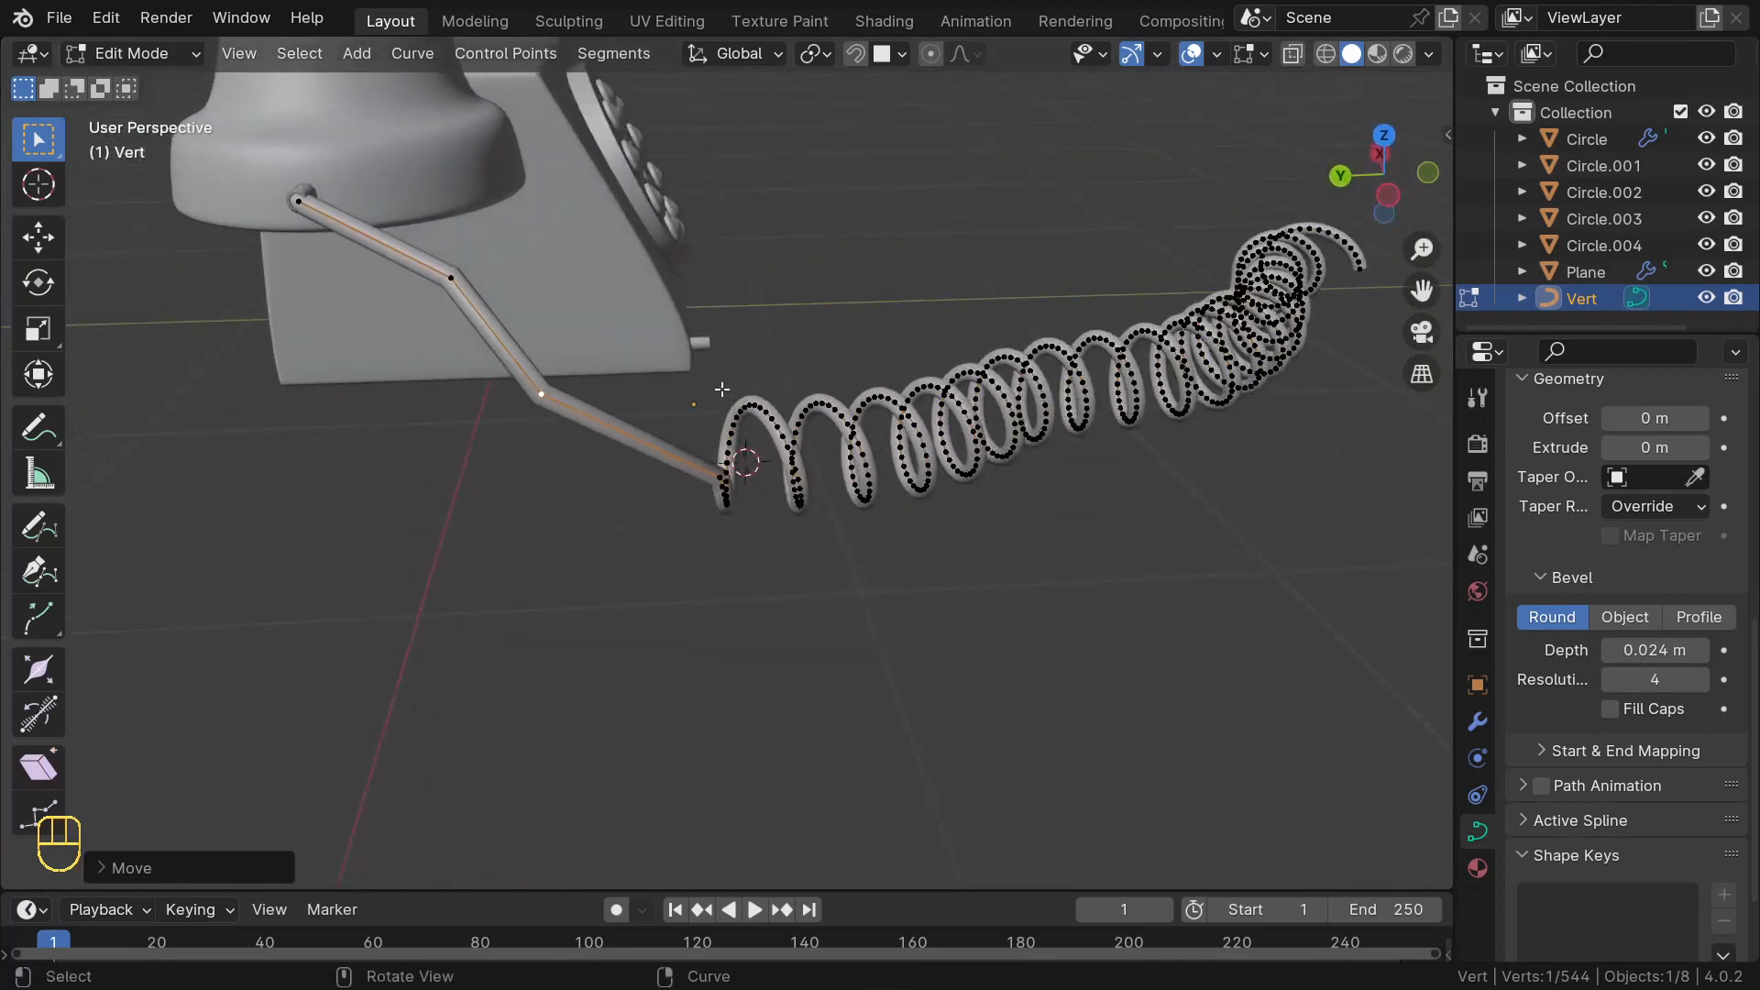
# - Shift the cord point next to the handset end slightly up and toward the handset in the right side view
pyautogui.press('KP_3')
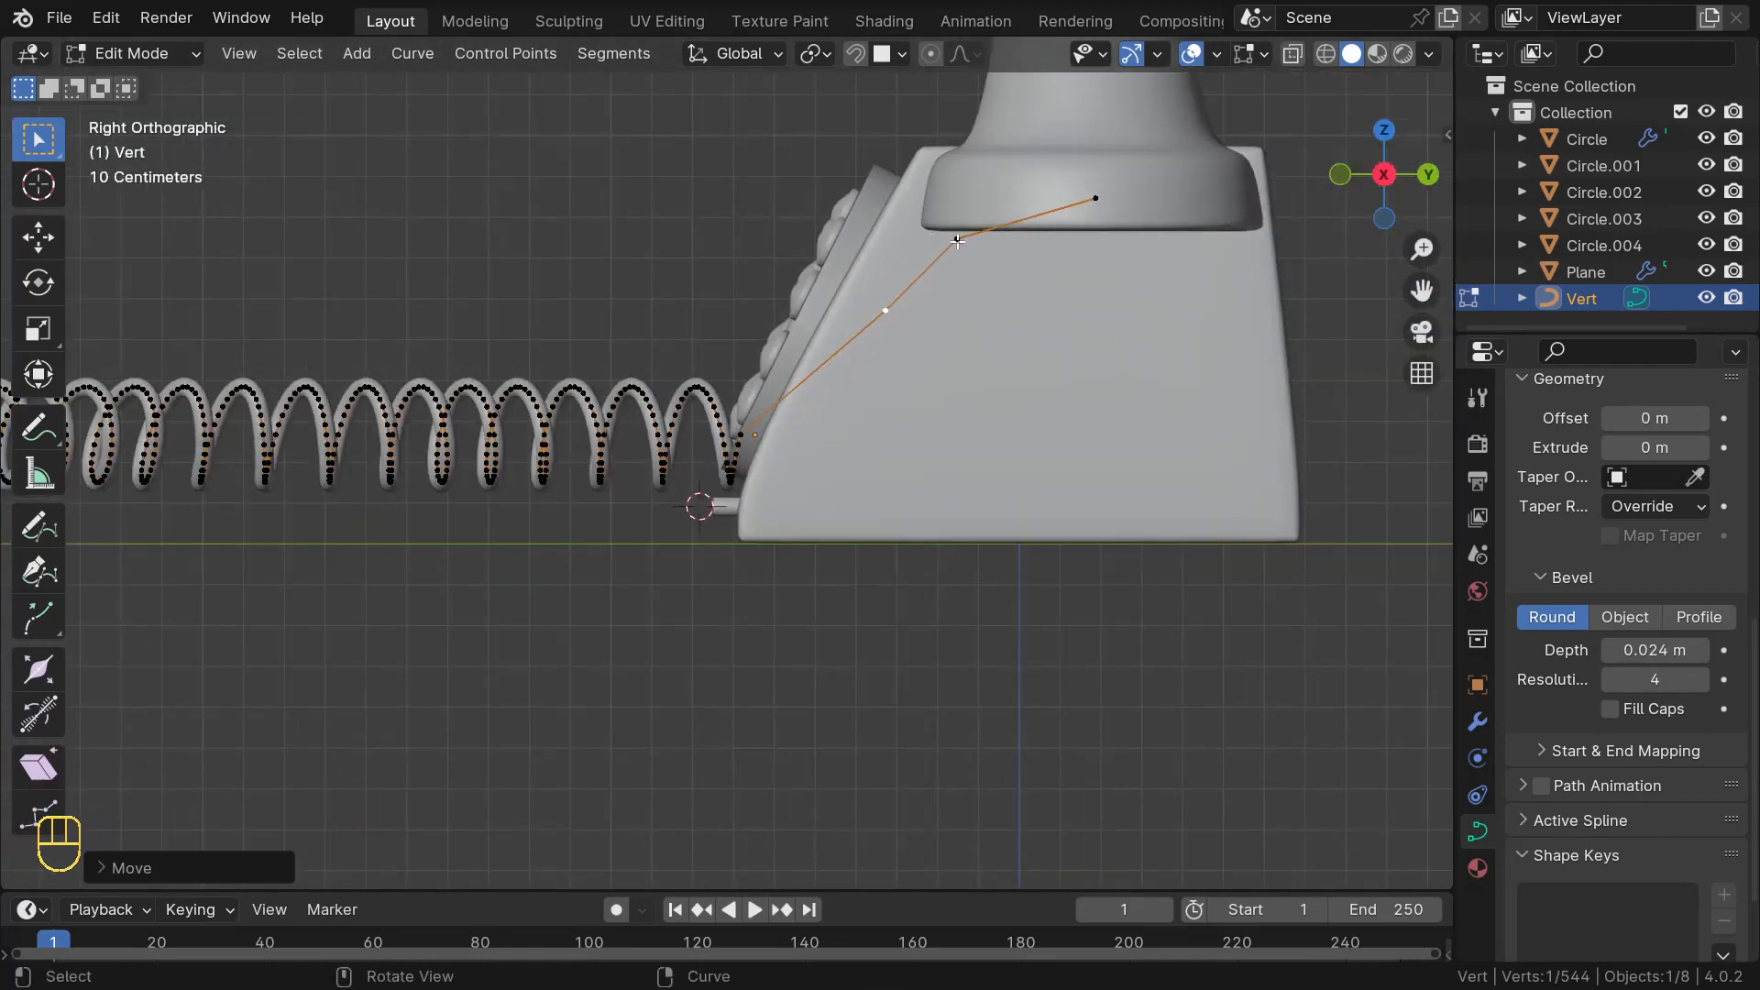
pyautogui.click(957, 240)
pyautogui.press('g')
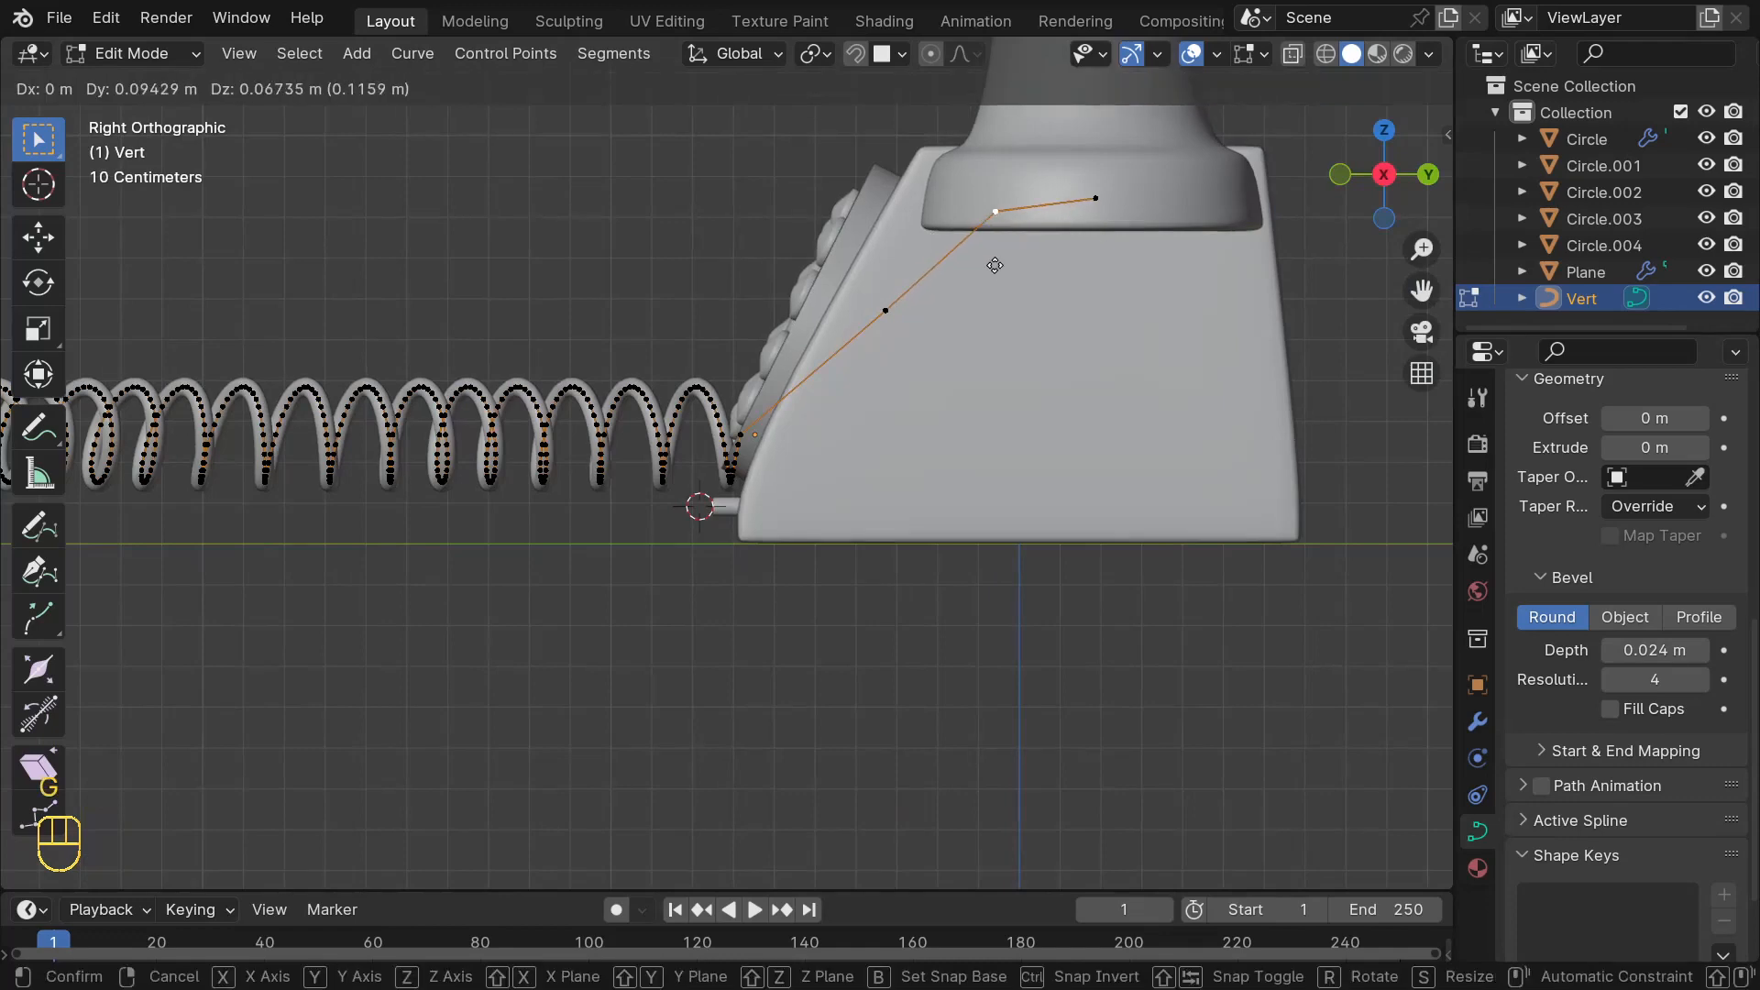
pyautogui.click(976, 334)
pyautogui.moveTo(977, 335); pyautogui.dragTo(1019, 303, button='middle')
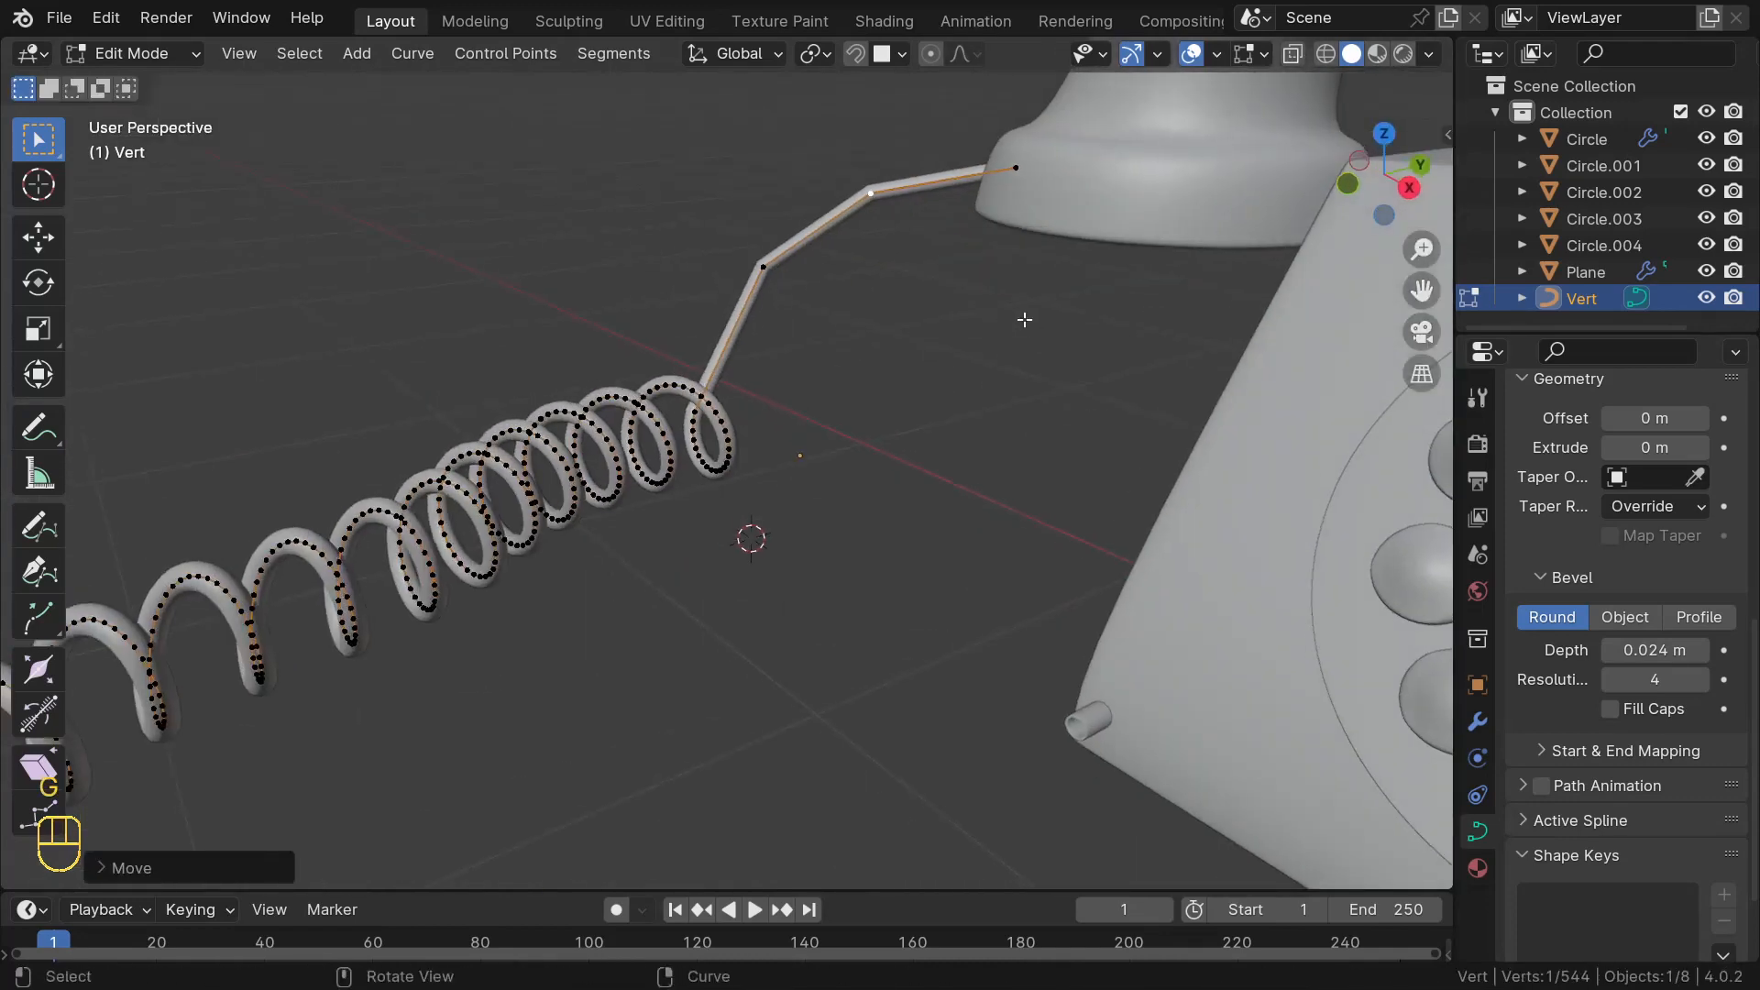
# - Subdivide the cord segment between the handset end point and its neighbouring point with 2 cuts
pyautogui.press('KP_7')
pyautogui.click(739, 102)
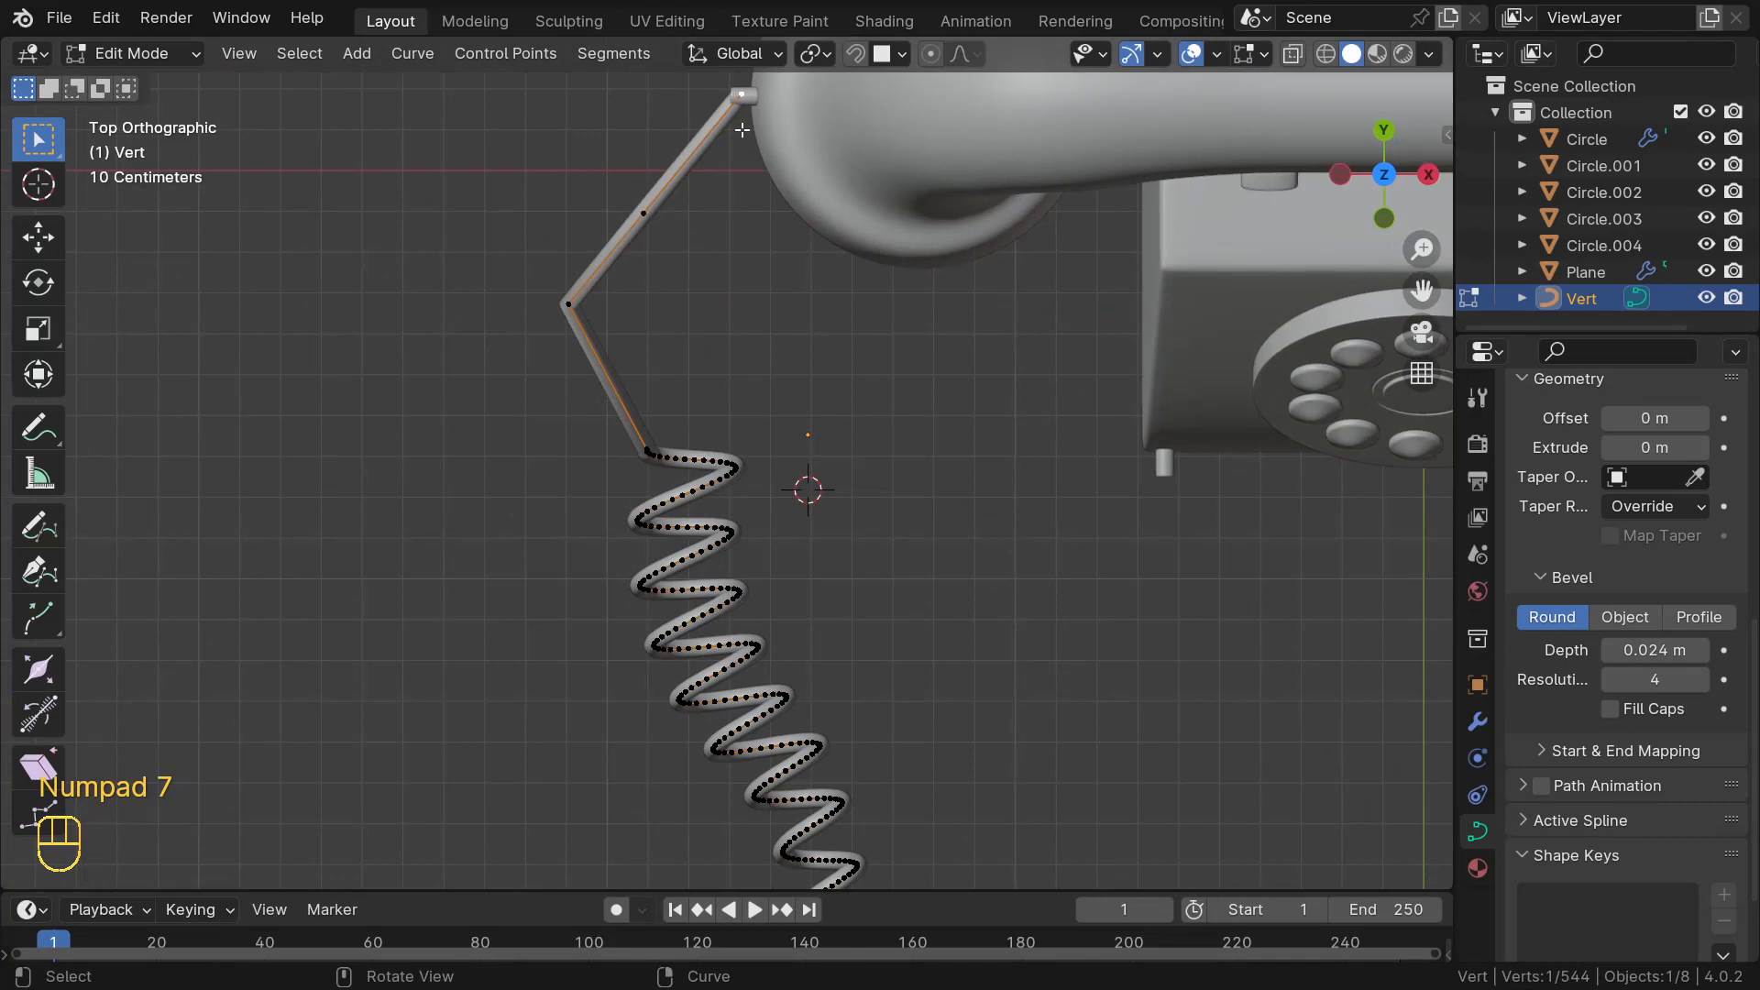
pyautogui.keyDown('shift'); pyautogui.click(647, 213); pyautogui.keyUp('shift')
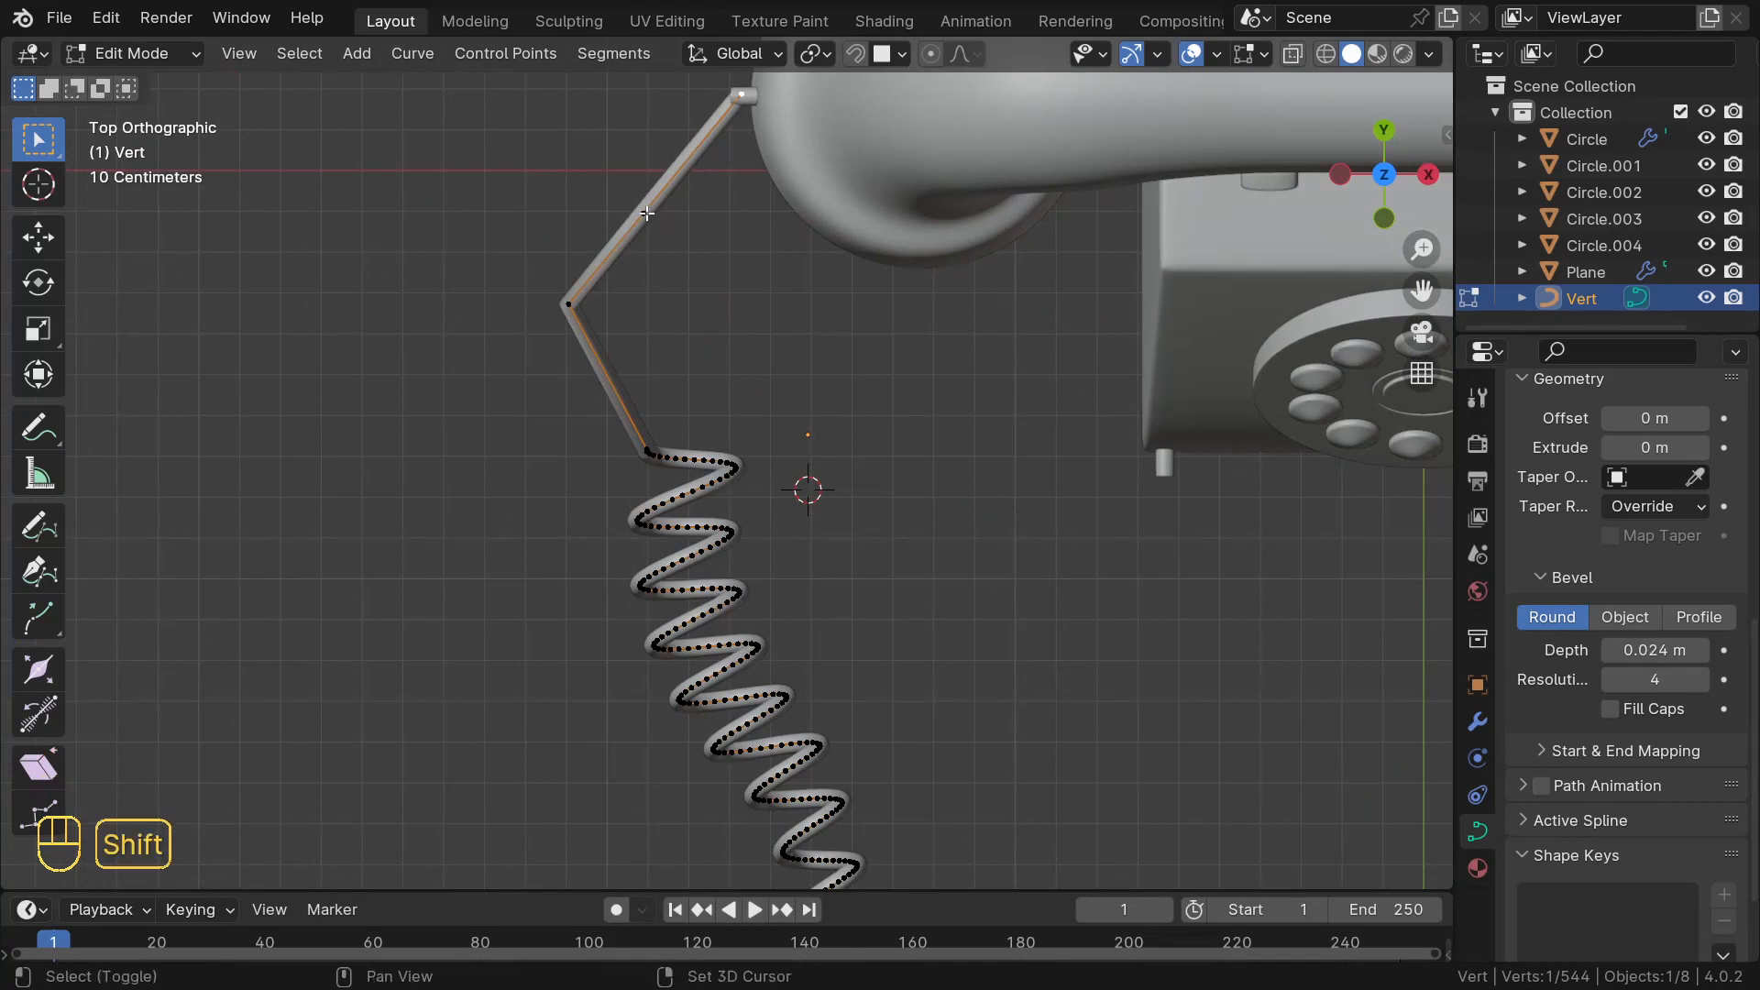
pyautogui.rightClick(541, 180)
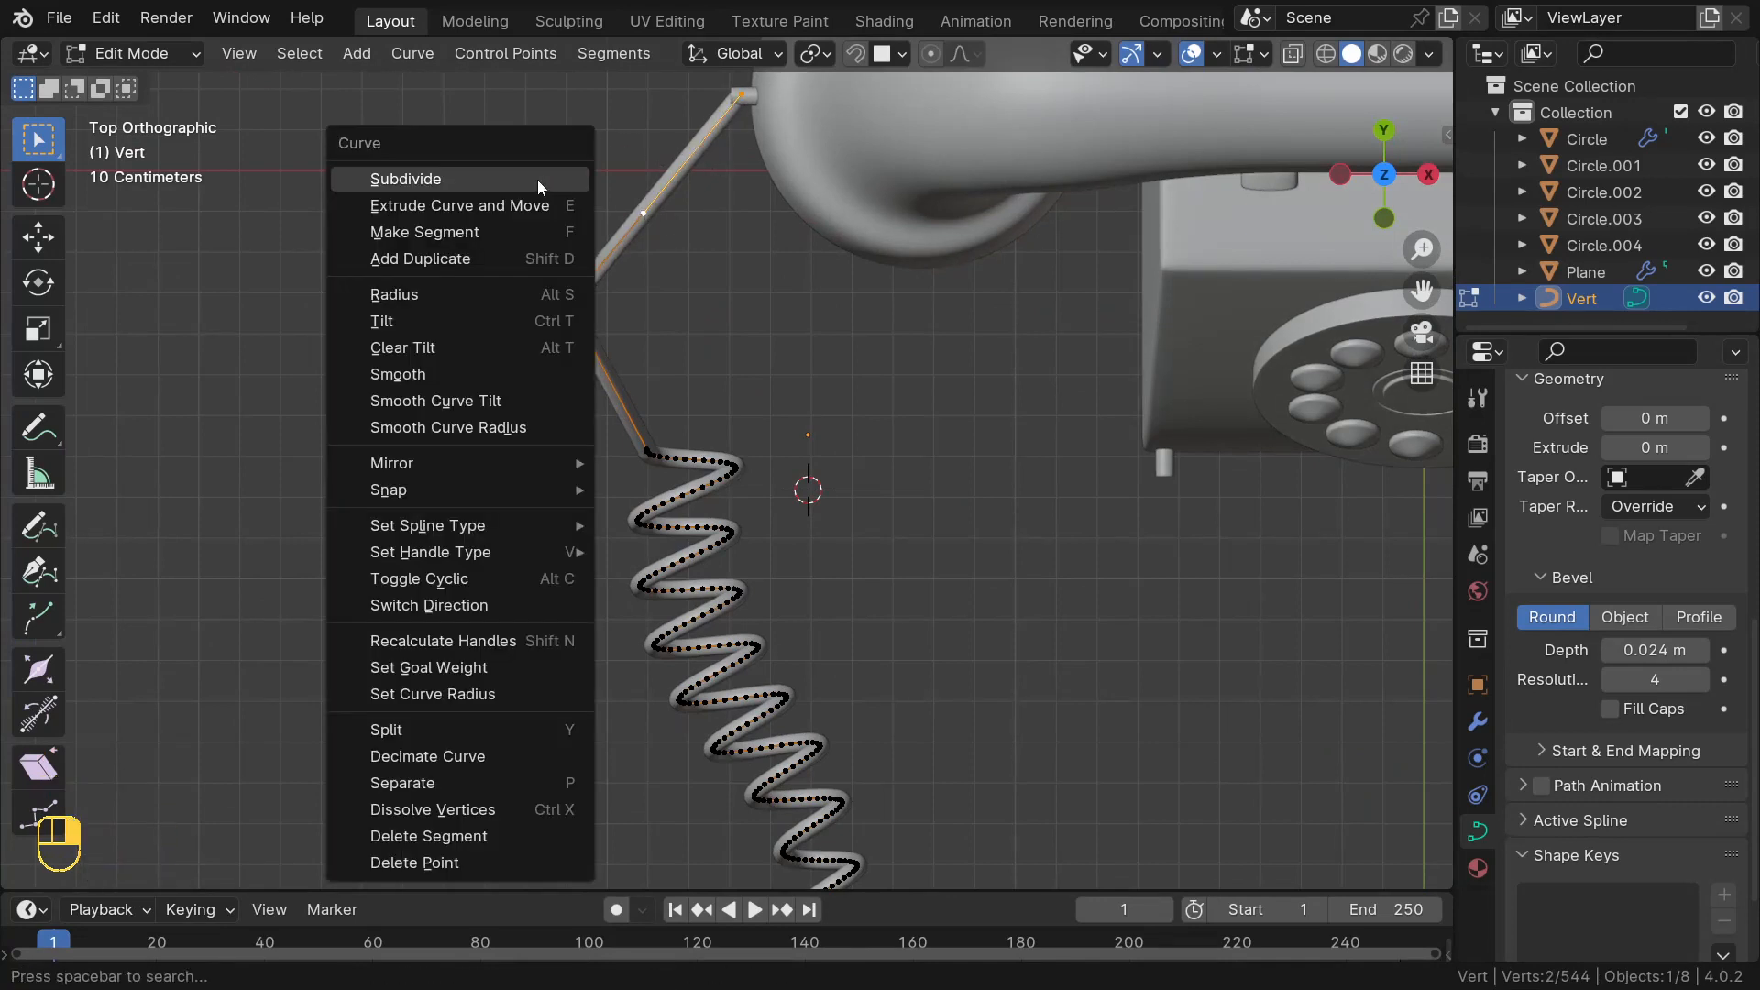
pyautogui.click(465, 179)
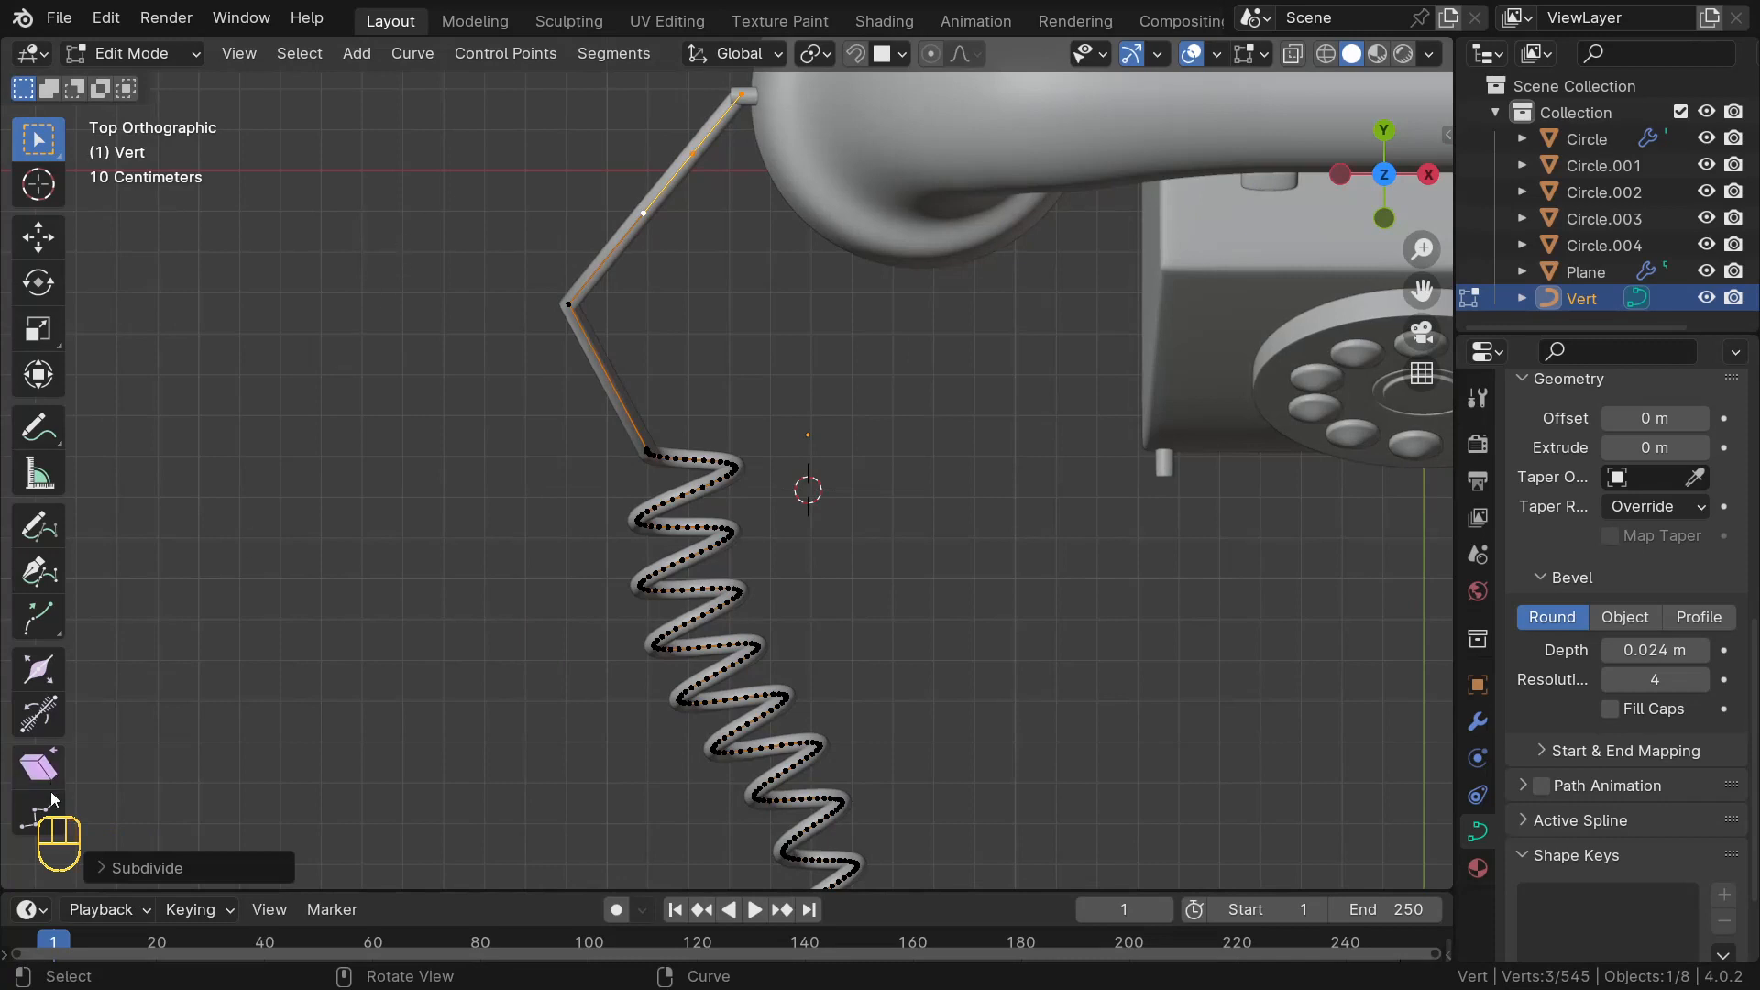
pyautogui.click(112, 867)
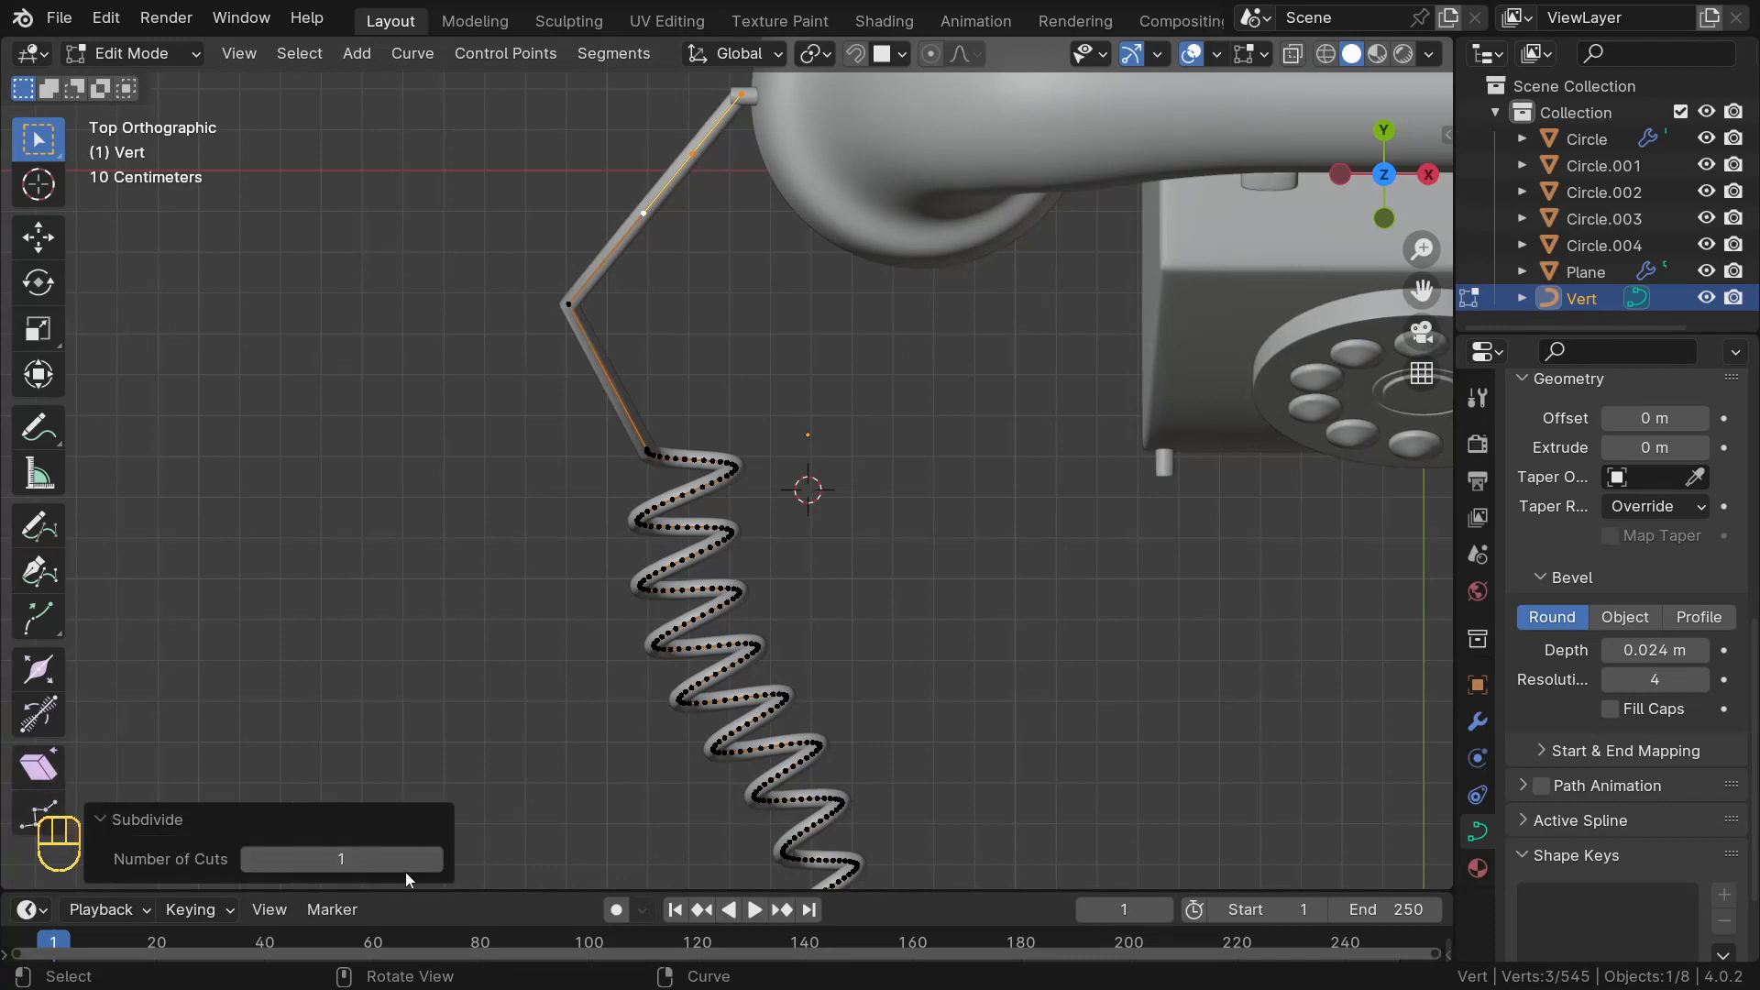
pyautogui.click(436, 862)
# - Move the new point nearest the handset about -0.05 m in X, 0.08 m in Y and 0.02 m in Z, aligning it with the connector
pyautogui.press('KP_Decimal')
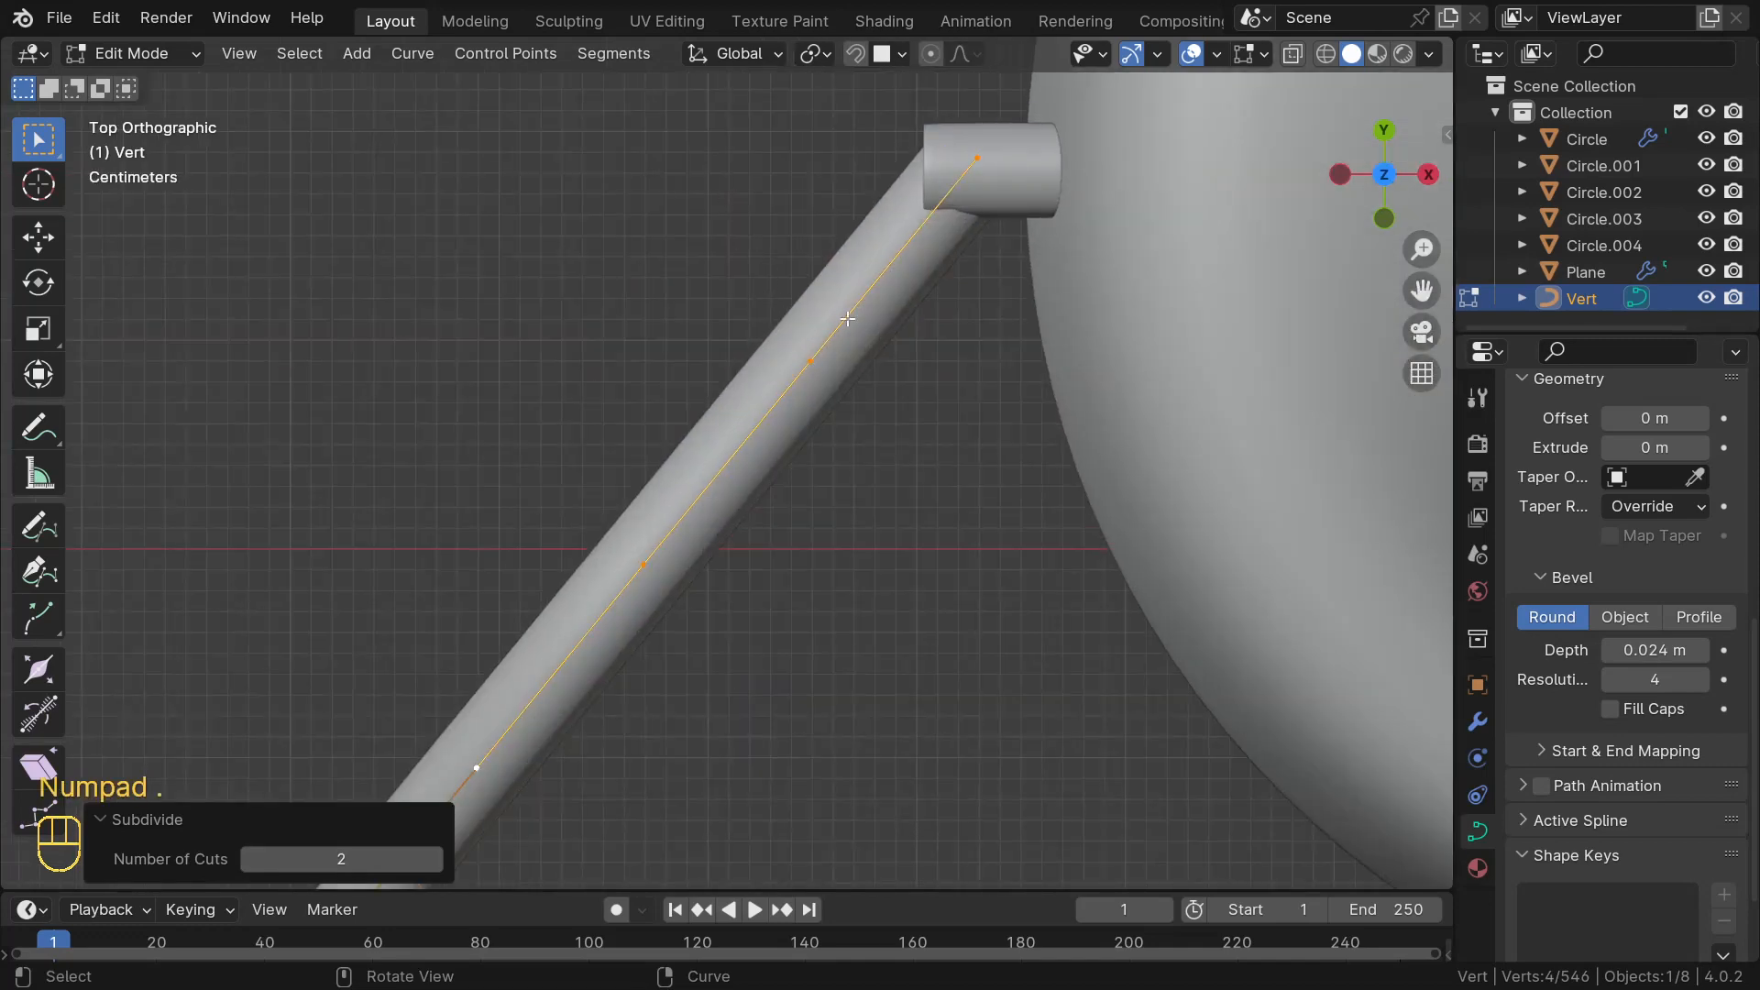
pyautogui.click(848, 394)
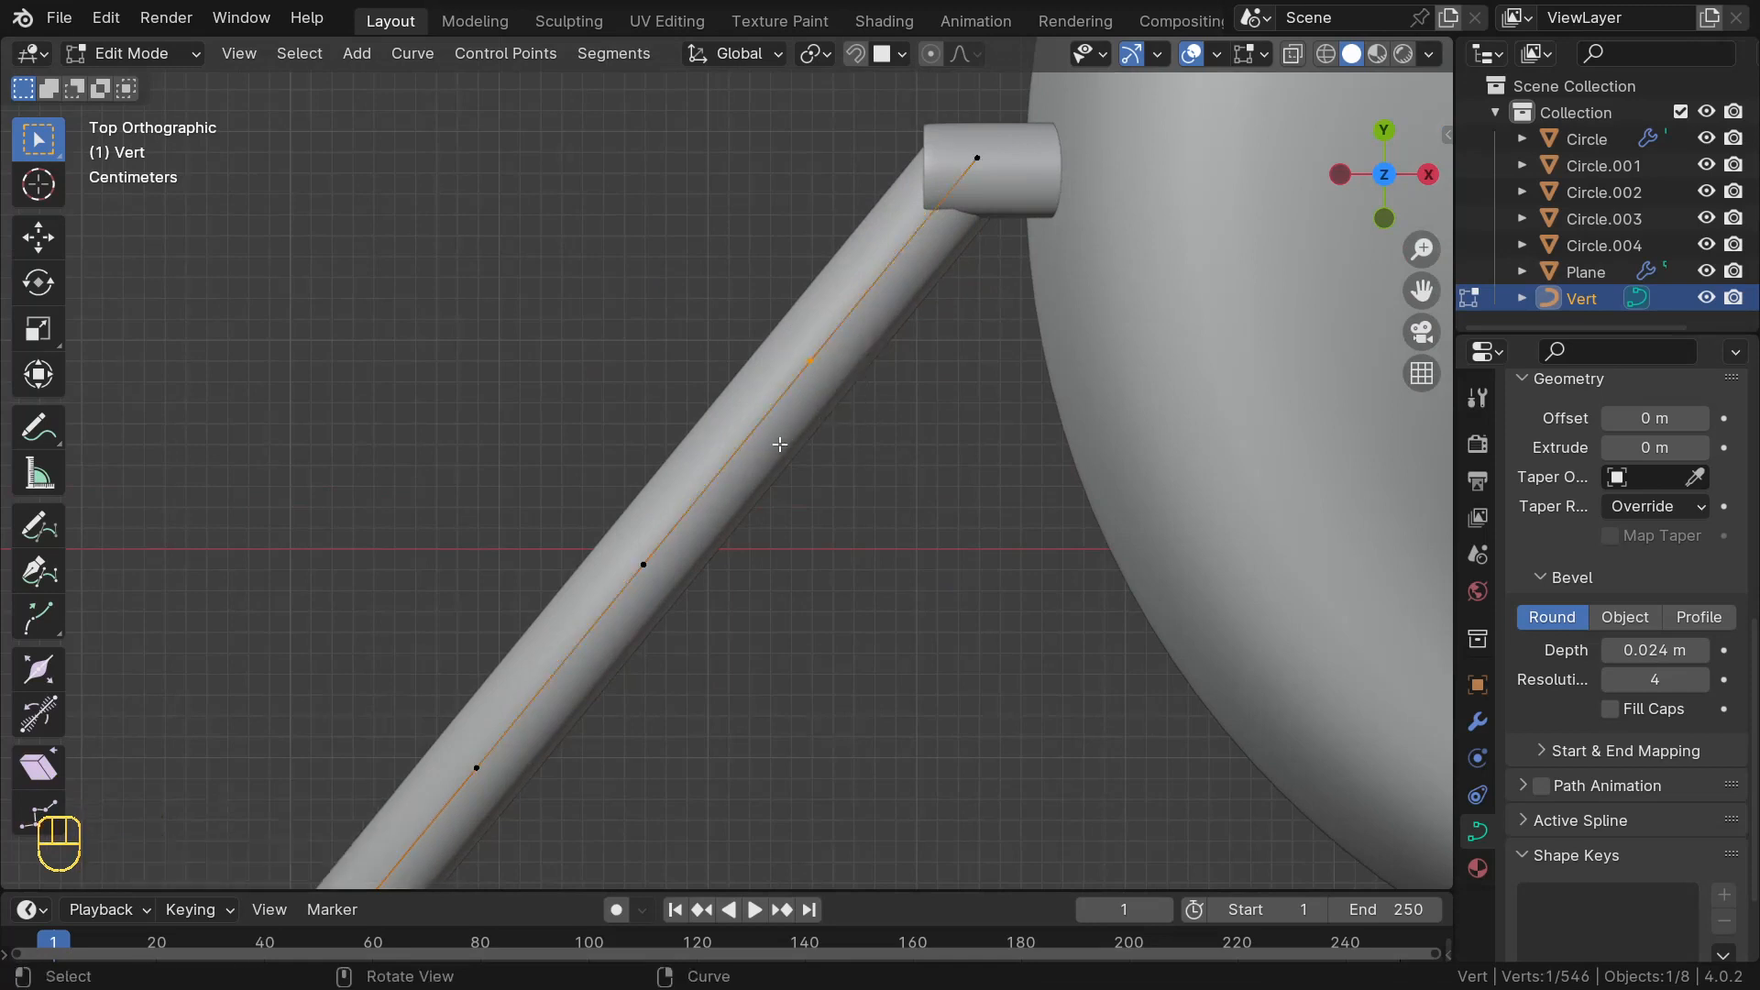
pyautogui.press('g')
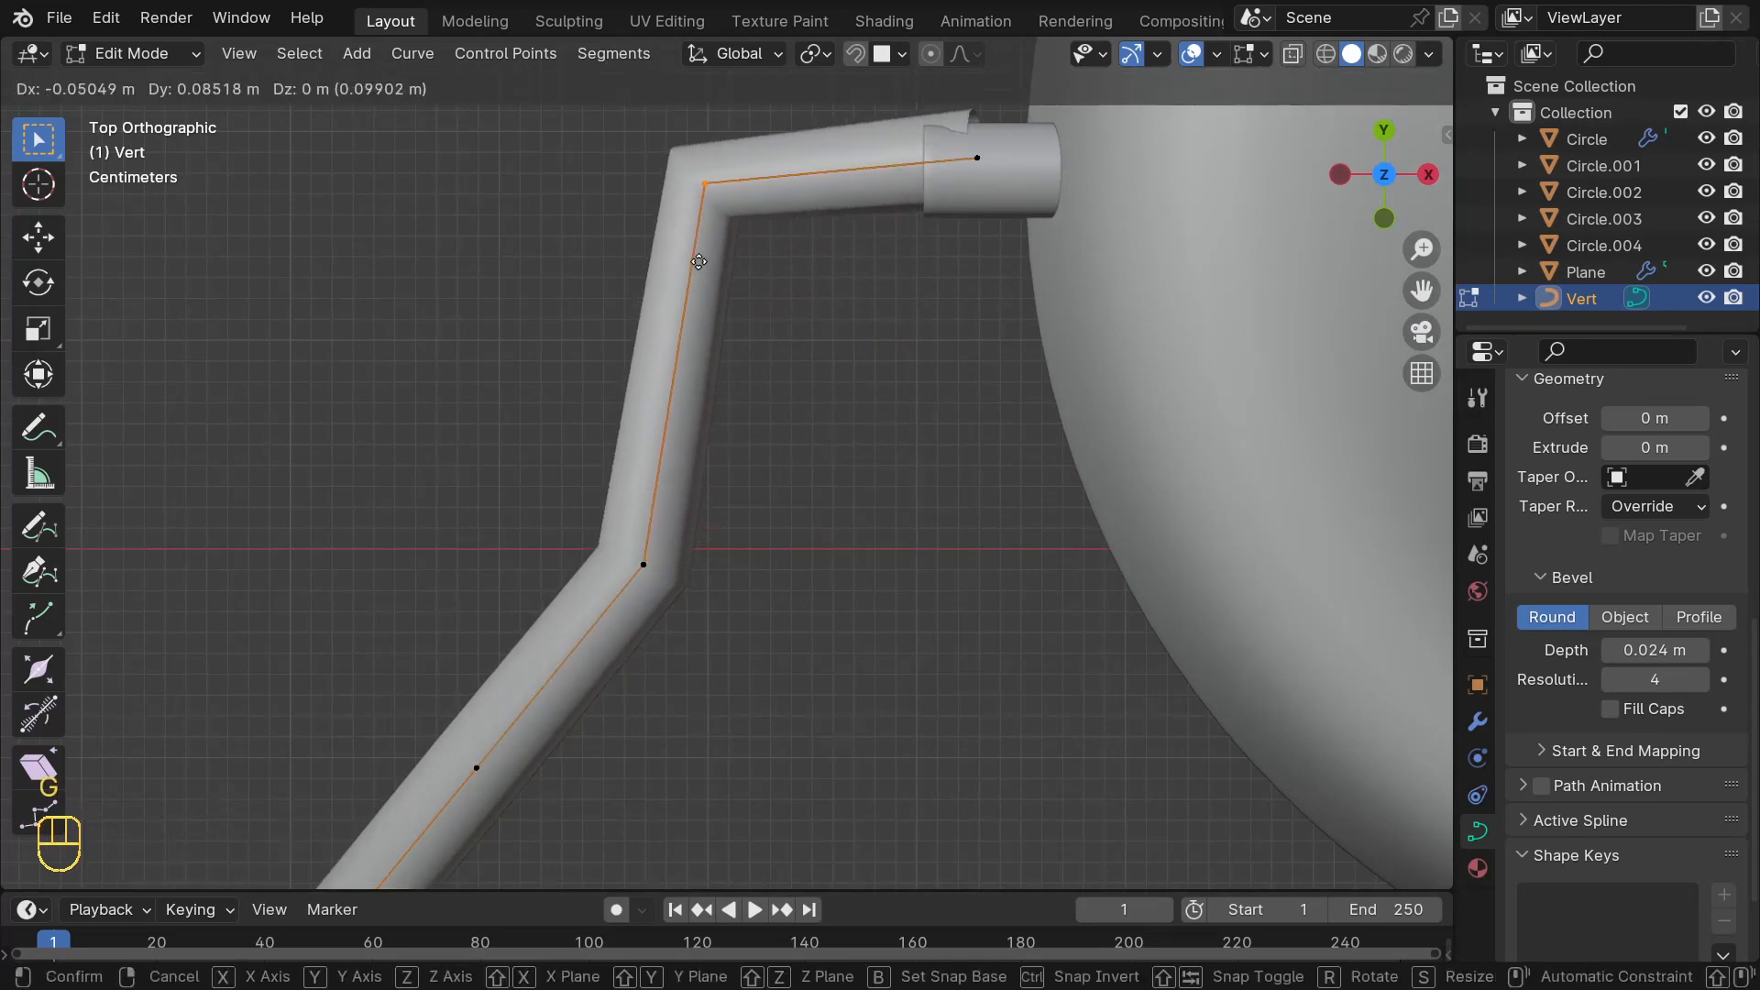
pyautogui.click(698, 271)
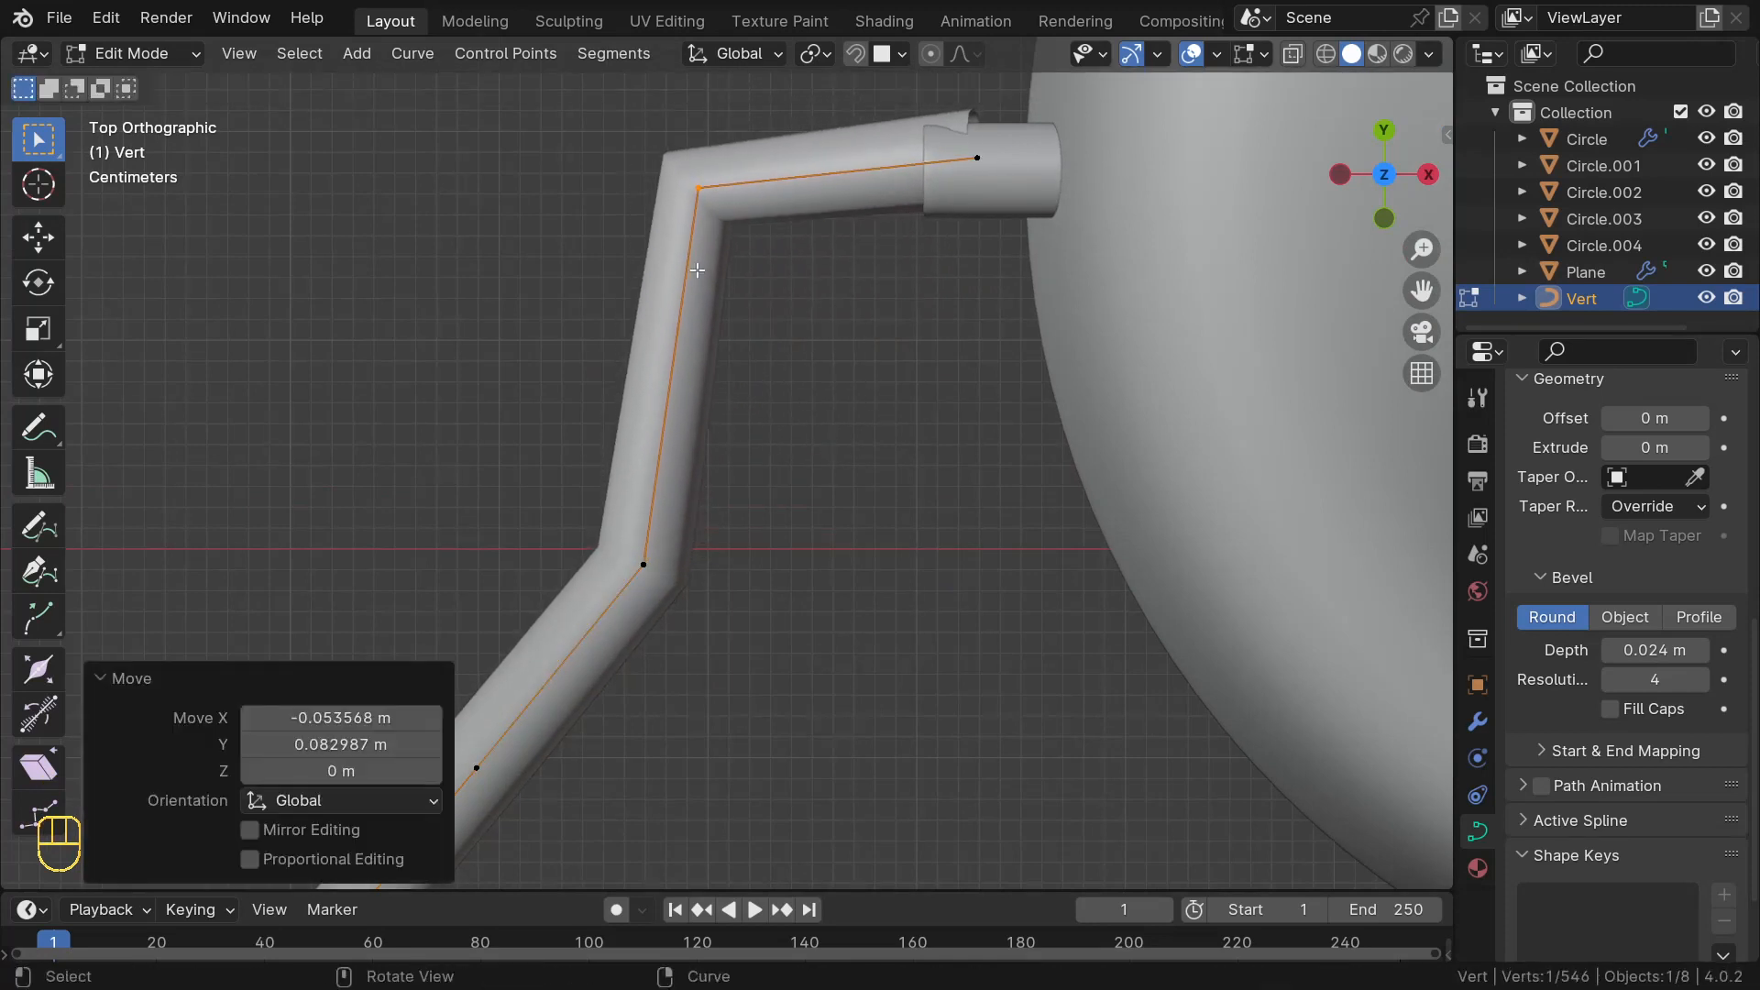
pyautogui.press('KP_1')
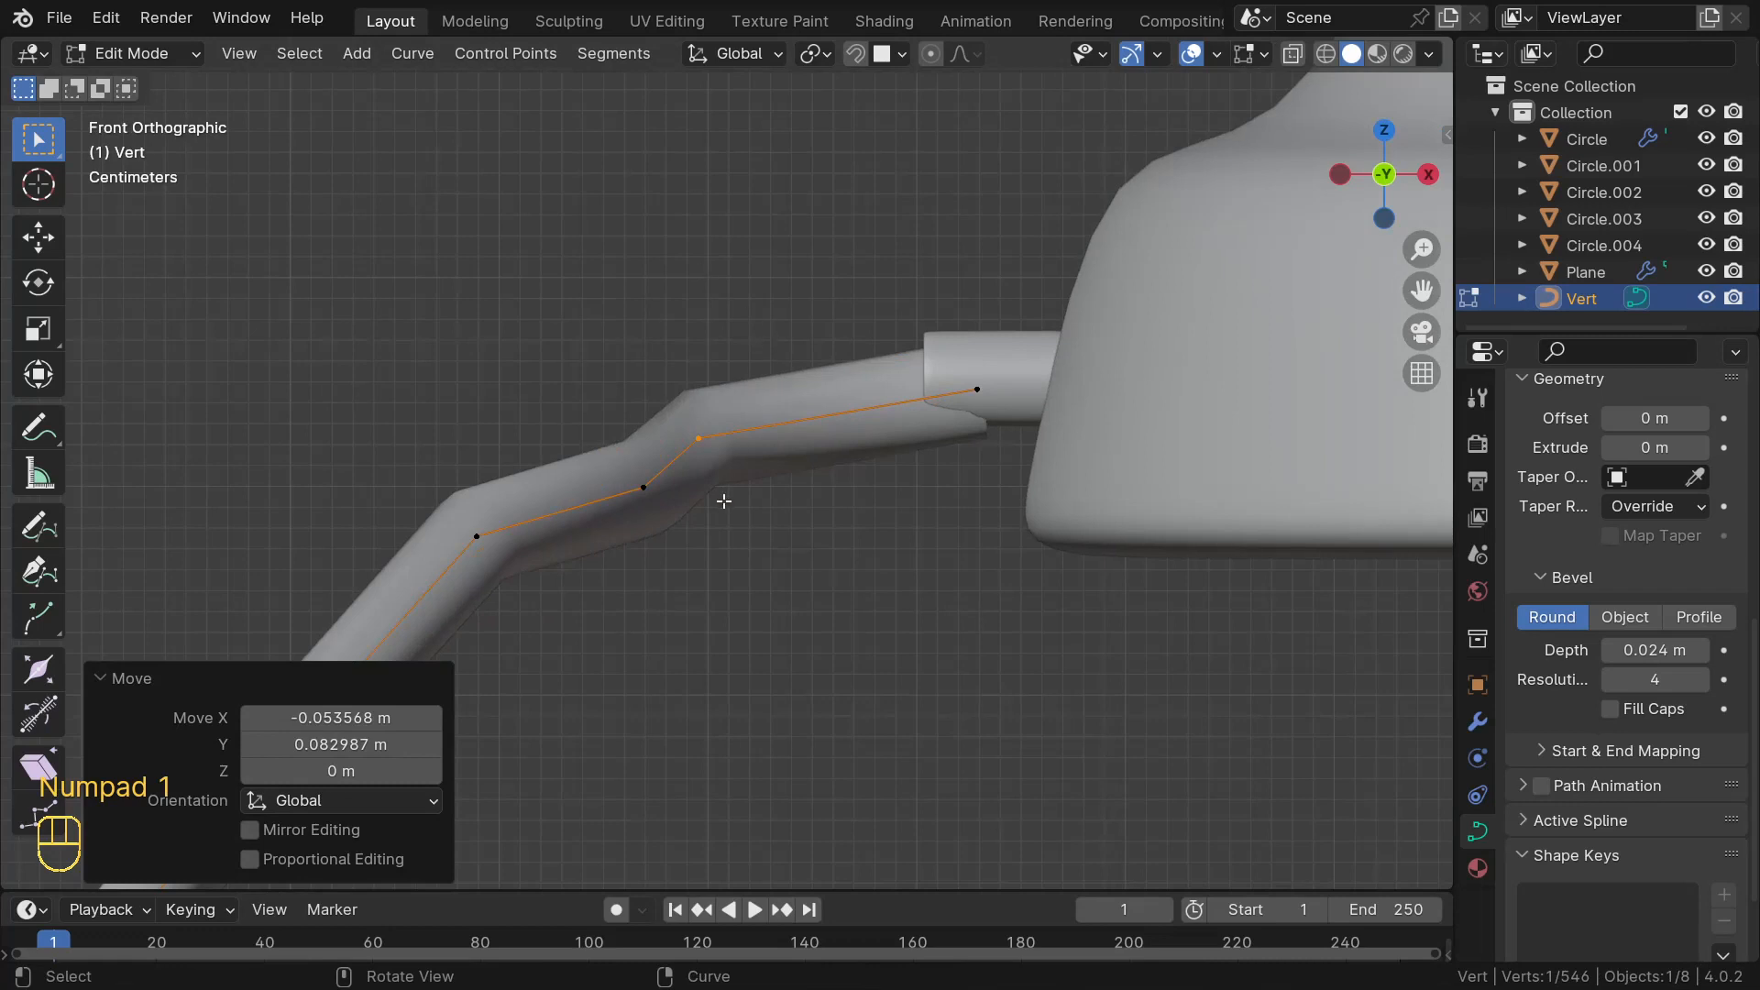
pyautogui.press('g')
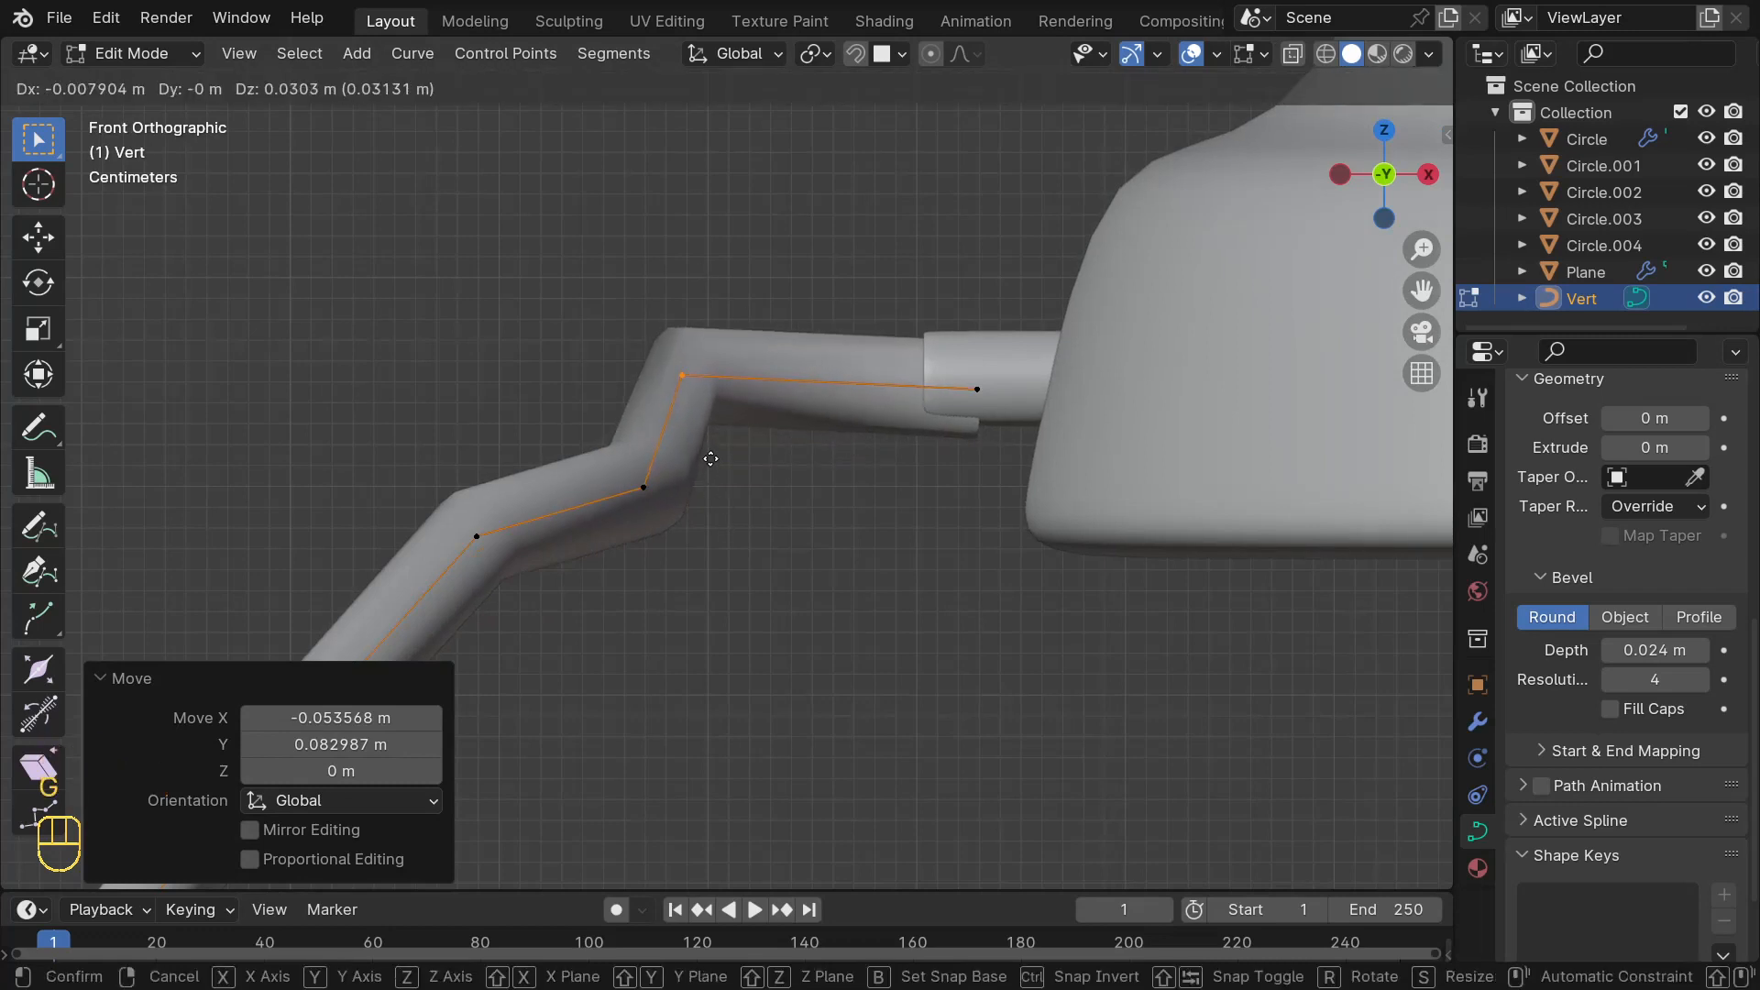
pyautogui.click(732, 479)
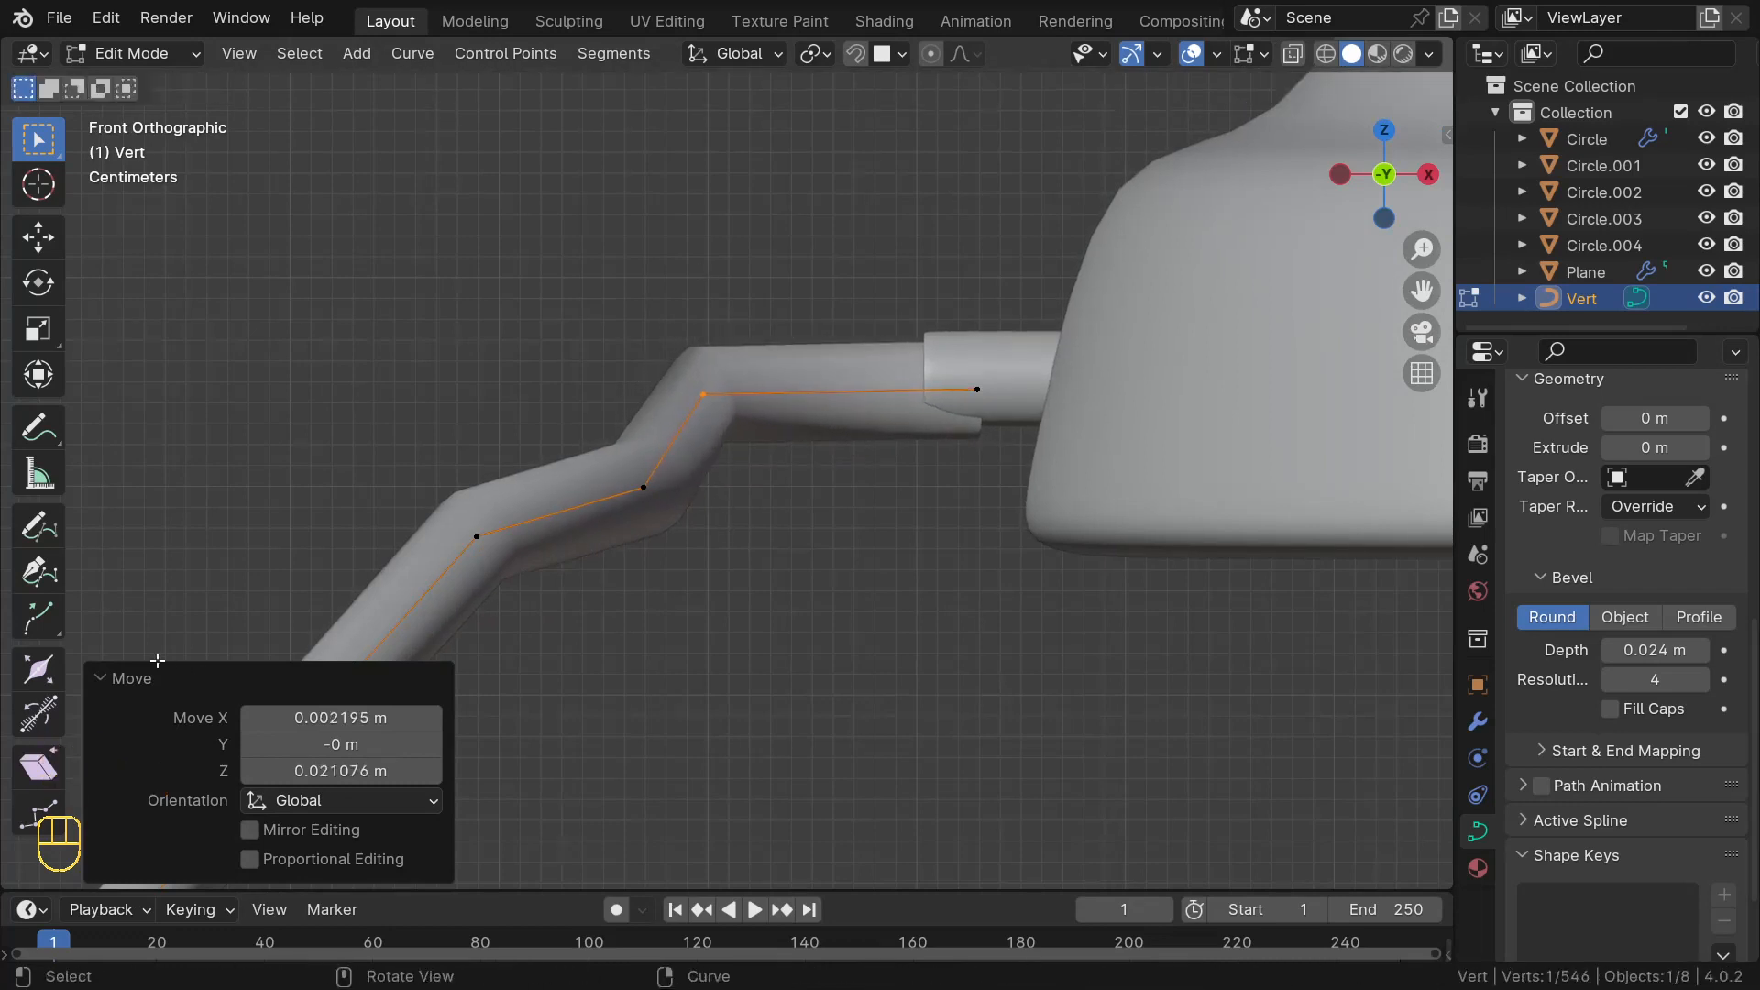
pyautogui.click(105, 686)
# - Move the cord's handset end point about 0.003 m in X and 0.005 m in Z in the front view, centring it in the connector
pyautogui.moveTo(957, 347); pyautogui.dragTo(914, 357, button='middle')
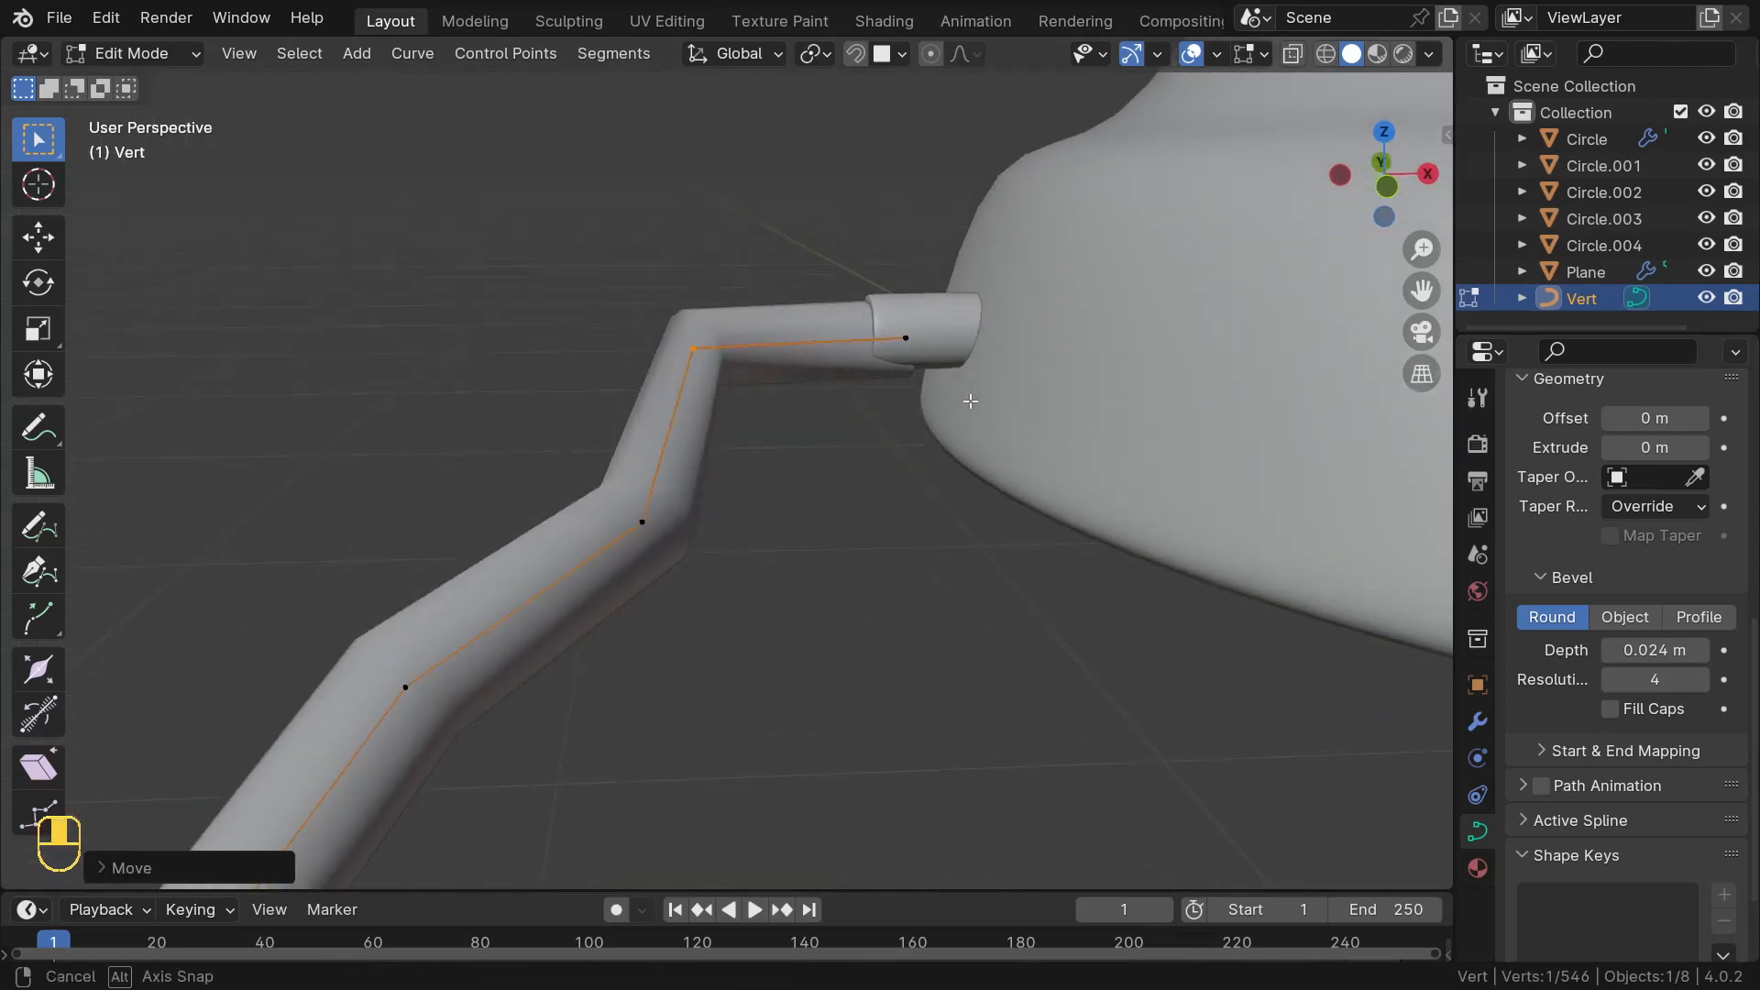
pyautogui.click(909, 337)
pyautogui.press('KP_1')
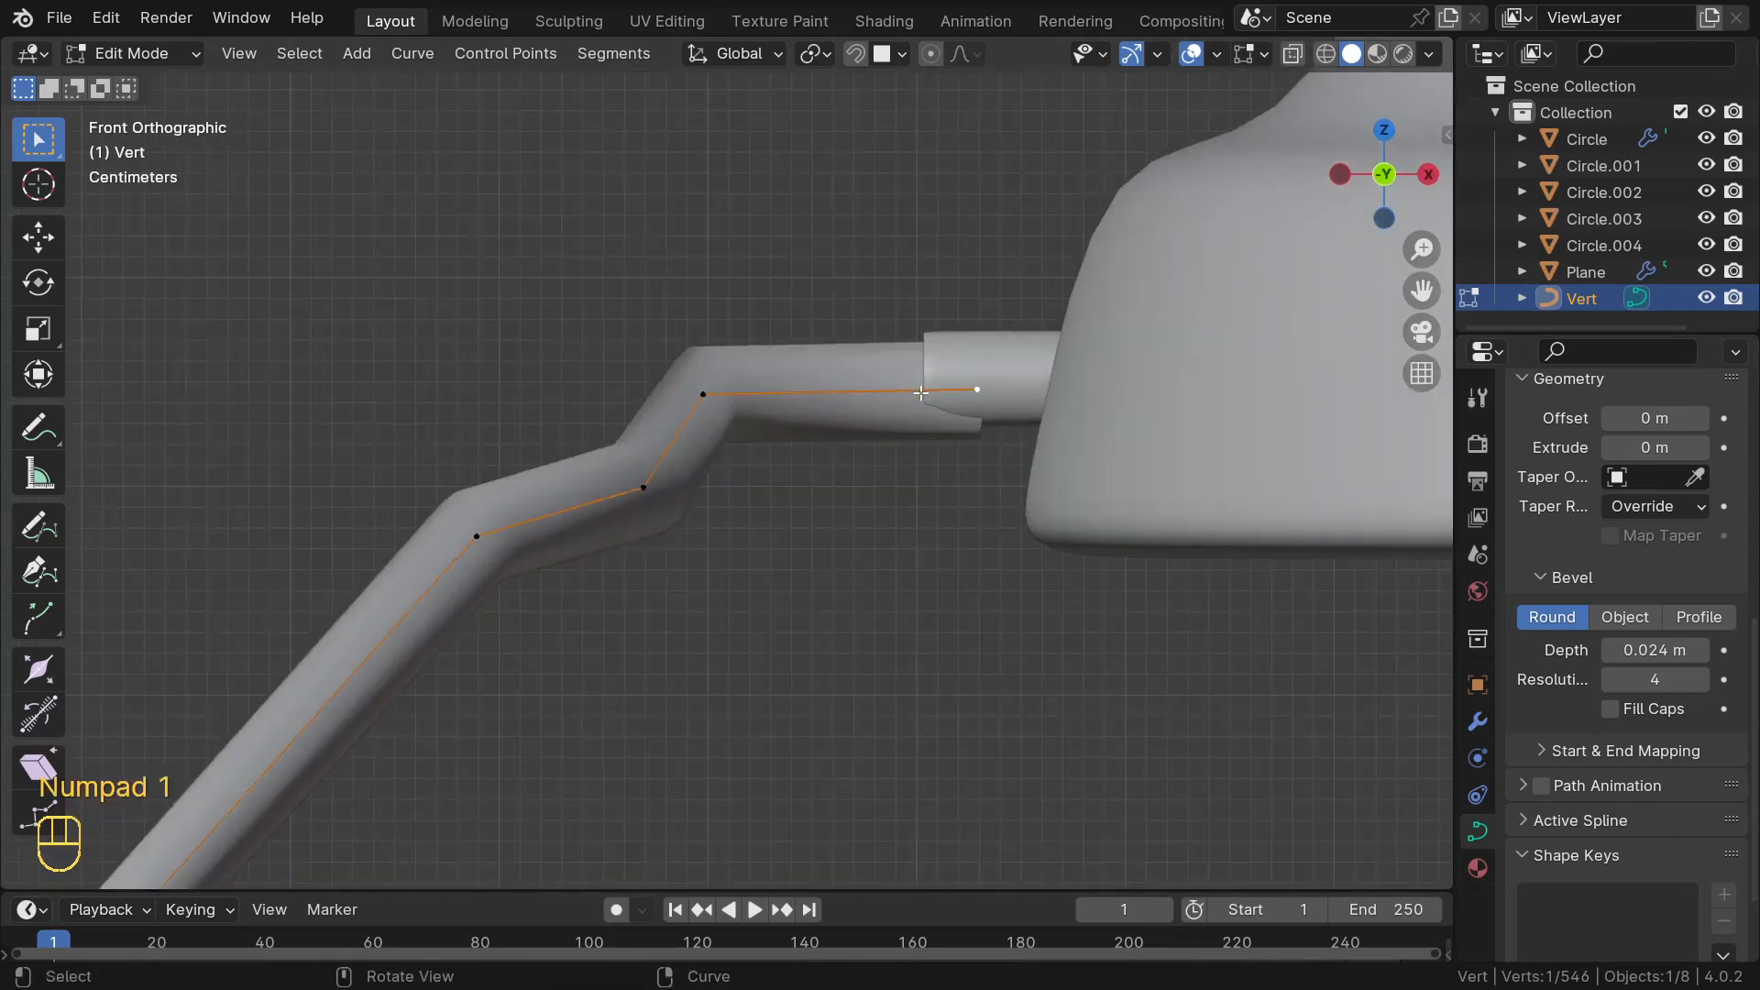
pyautogui.press('g')
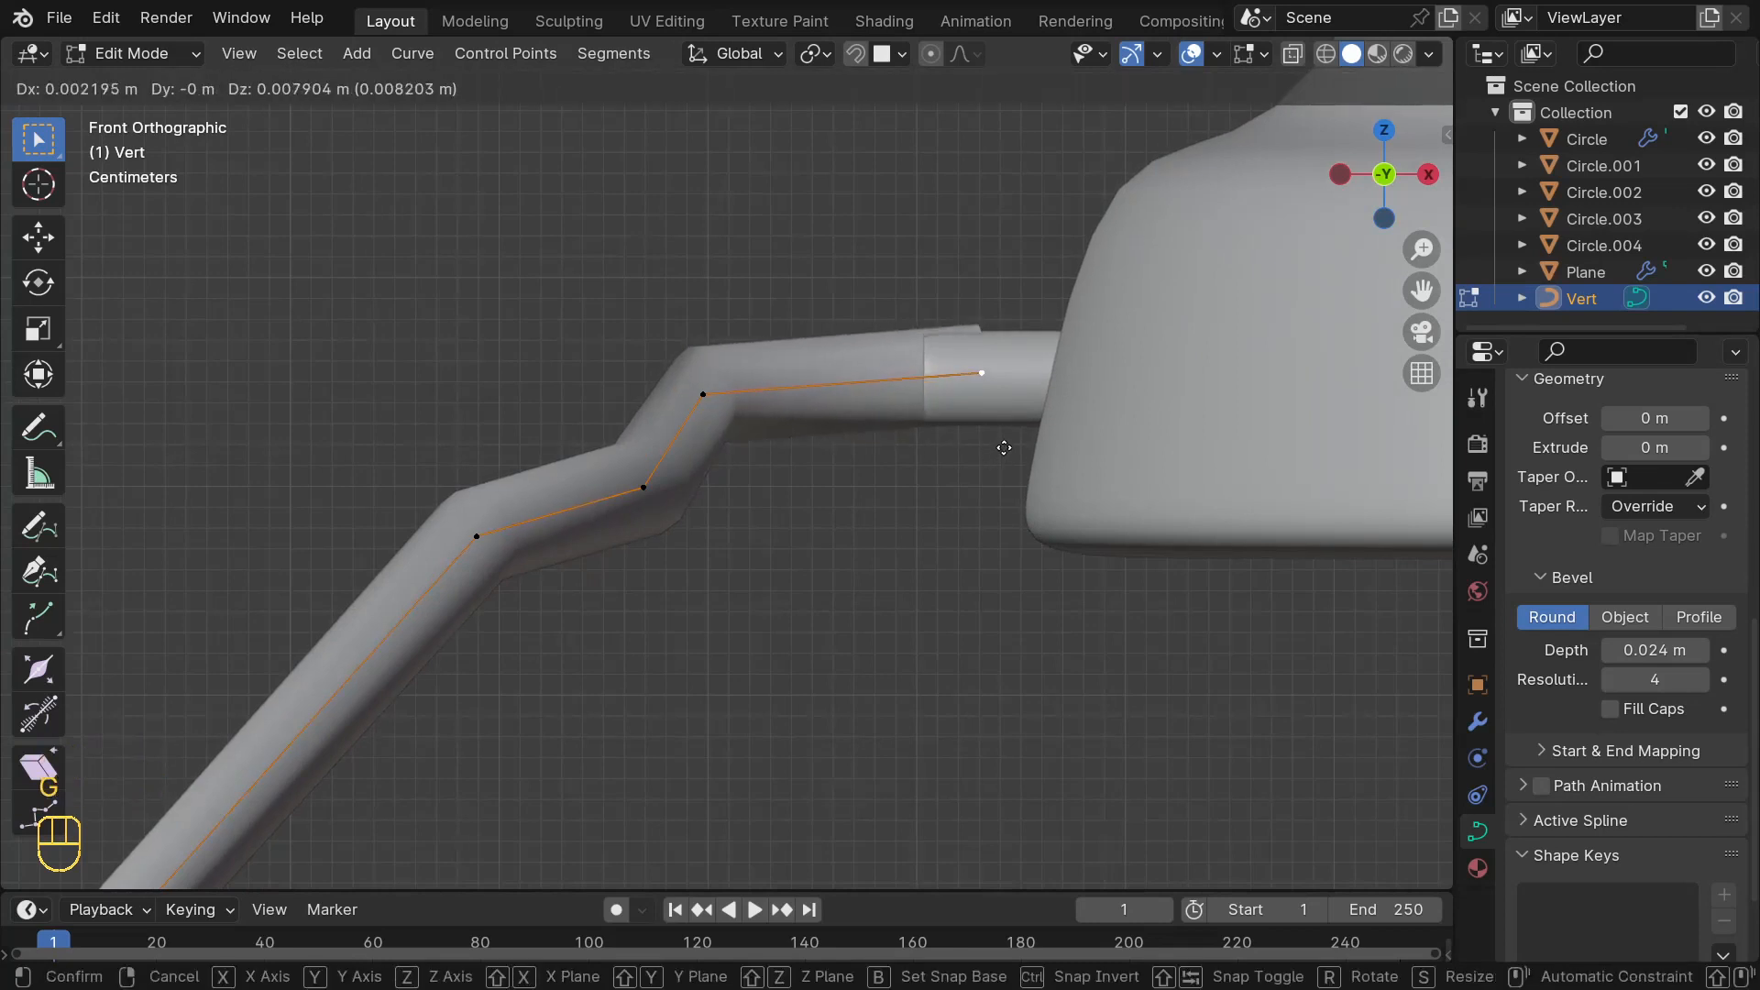
pyautogui.press('shift')
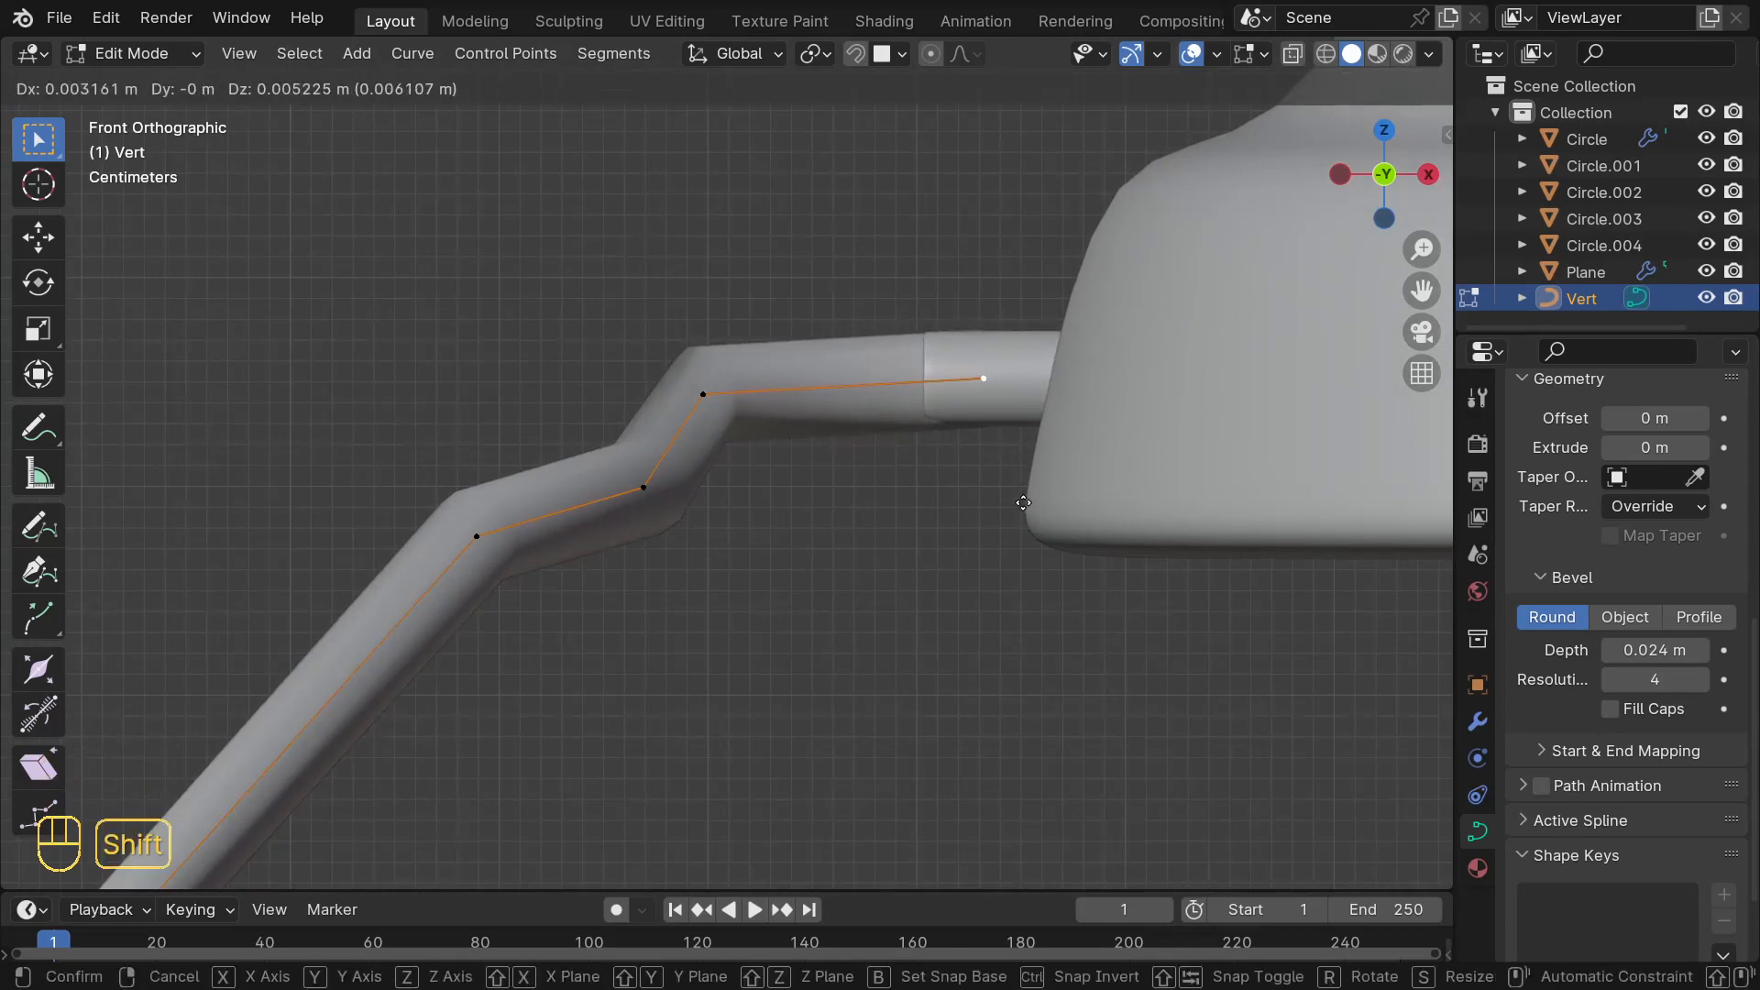
pyautogui.click(1023, 501)
pyautogui.scroll(-5, 770, 555)
pyautogui.scroll(-7, 758, 569)
pyautogui.moveTo(769, 555); pyautogui.dragTo(812, 620, button='middle')
pyautogui.scroll(5, 789, 497)
pyautogui.scroll(6, 781, 489)
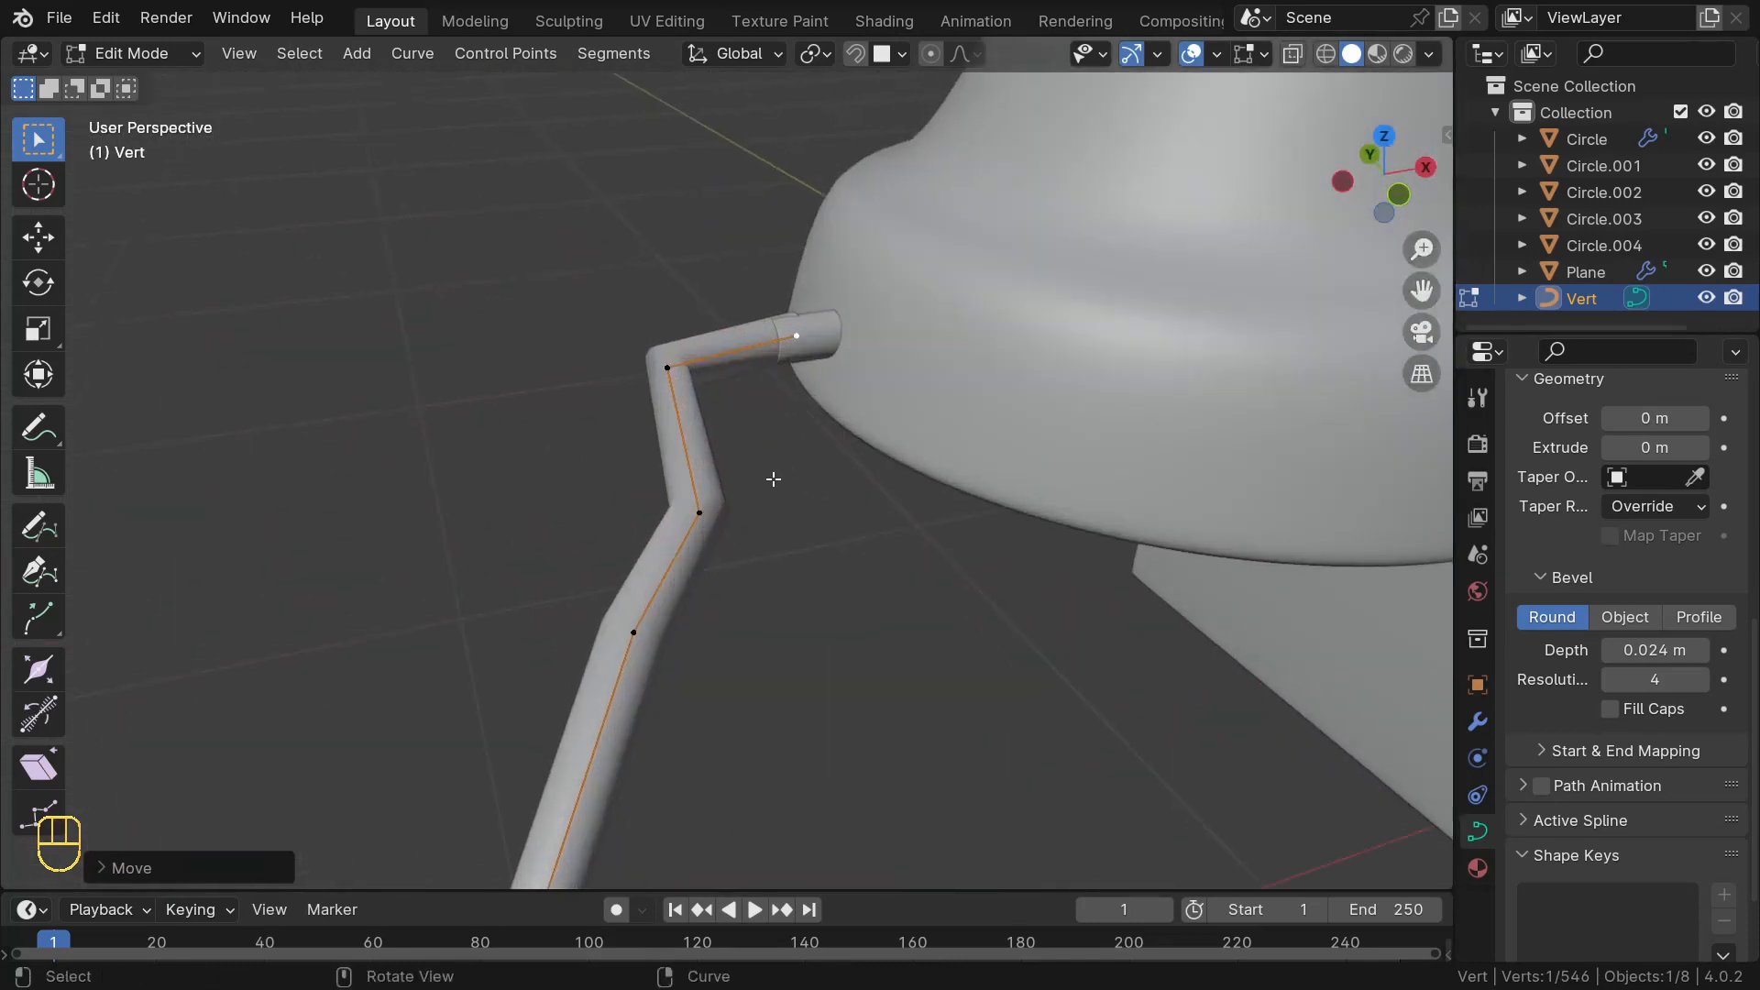
# - Shift the cord point next to the handset end closer to the connector in the front view
pyautogui.moveTo(774, 480); pyautogui.dragTo(718, 359, button='middle')
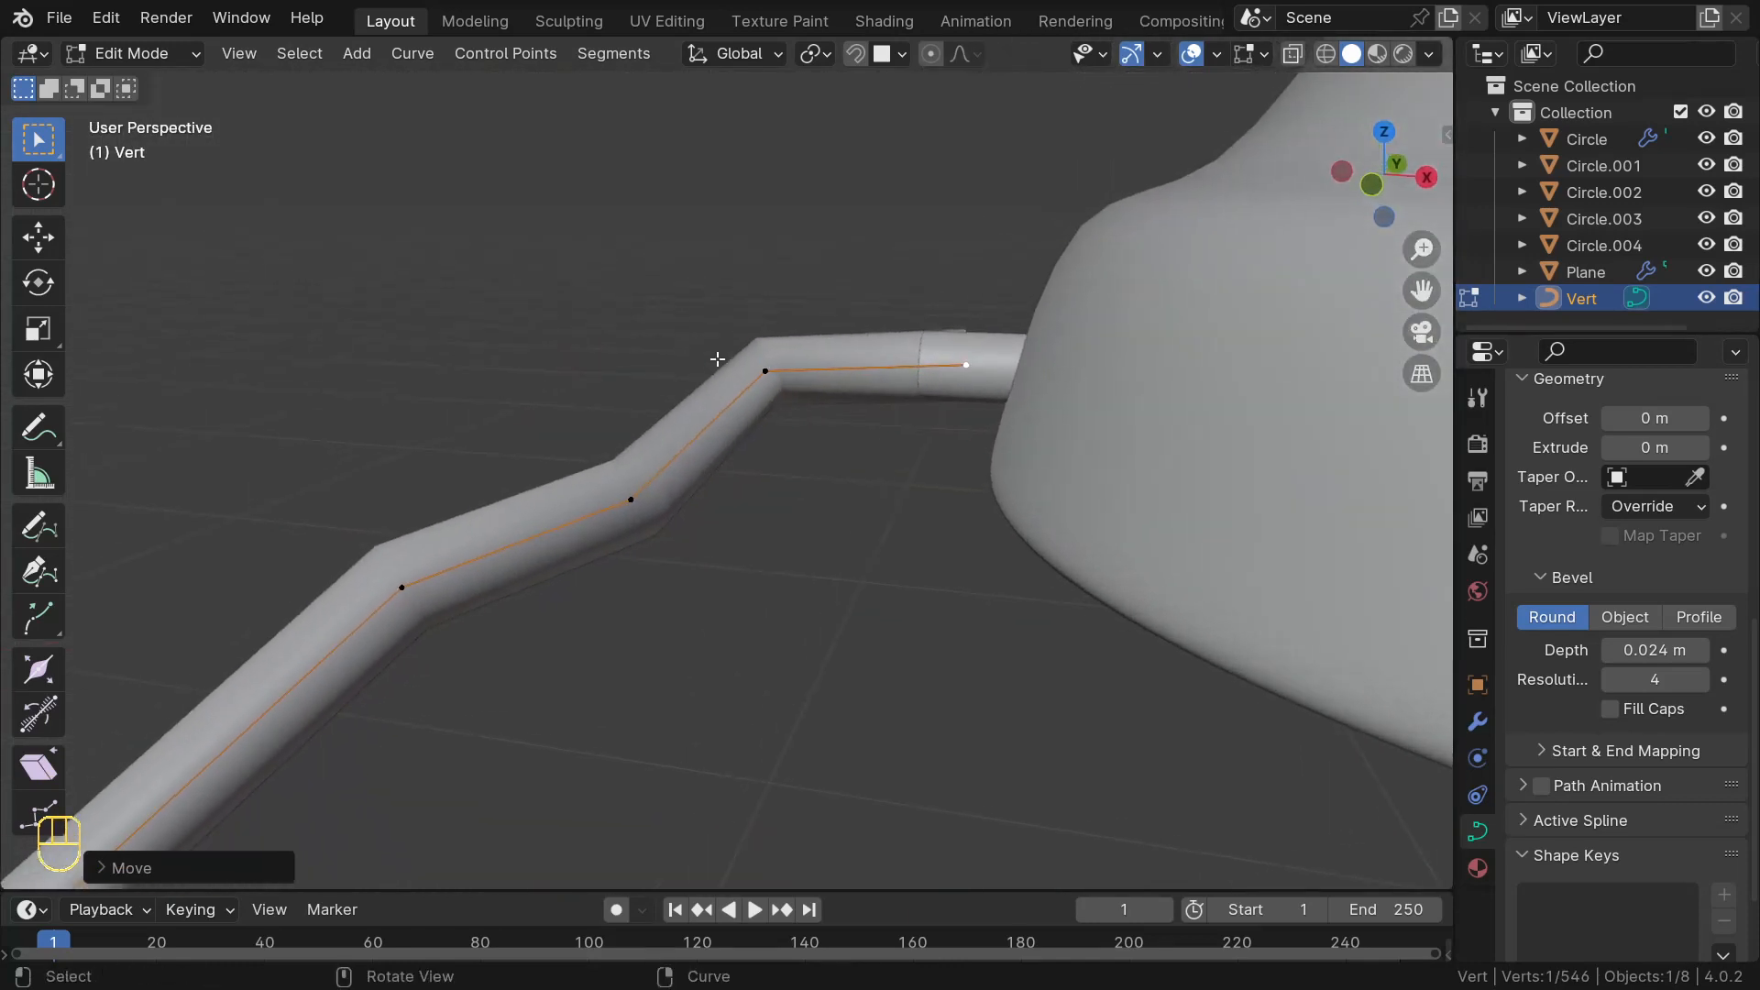
pyautogui.click(765, 372)
pyautogui.press('KP_1')
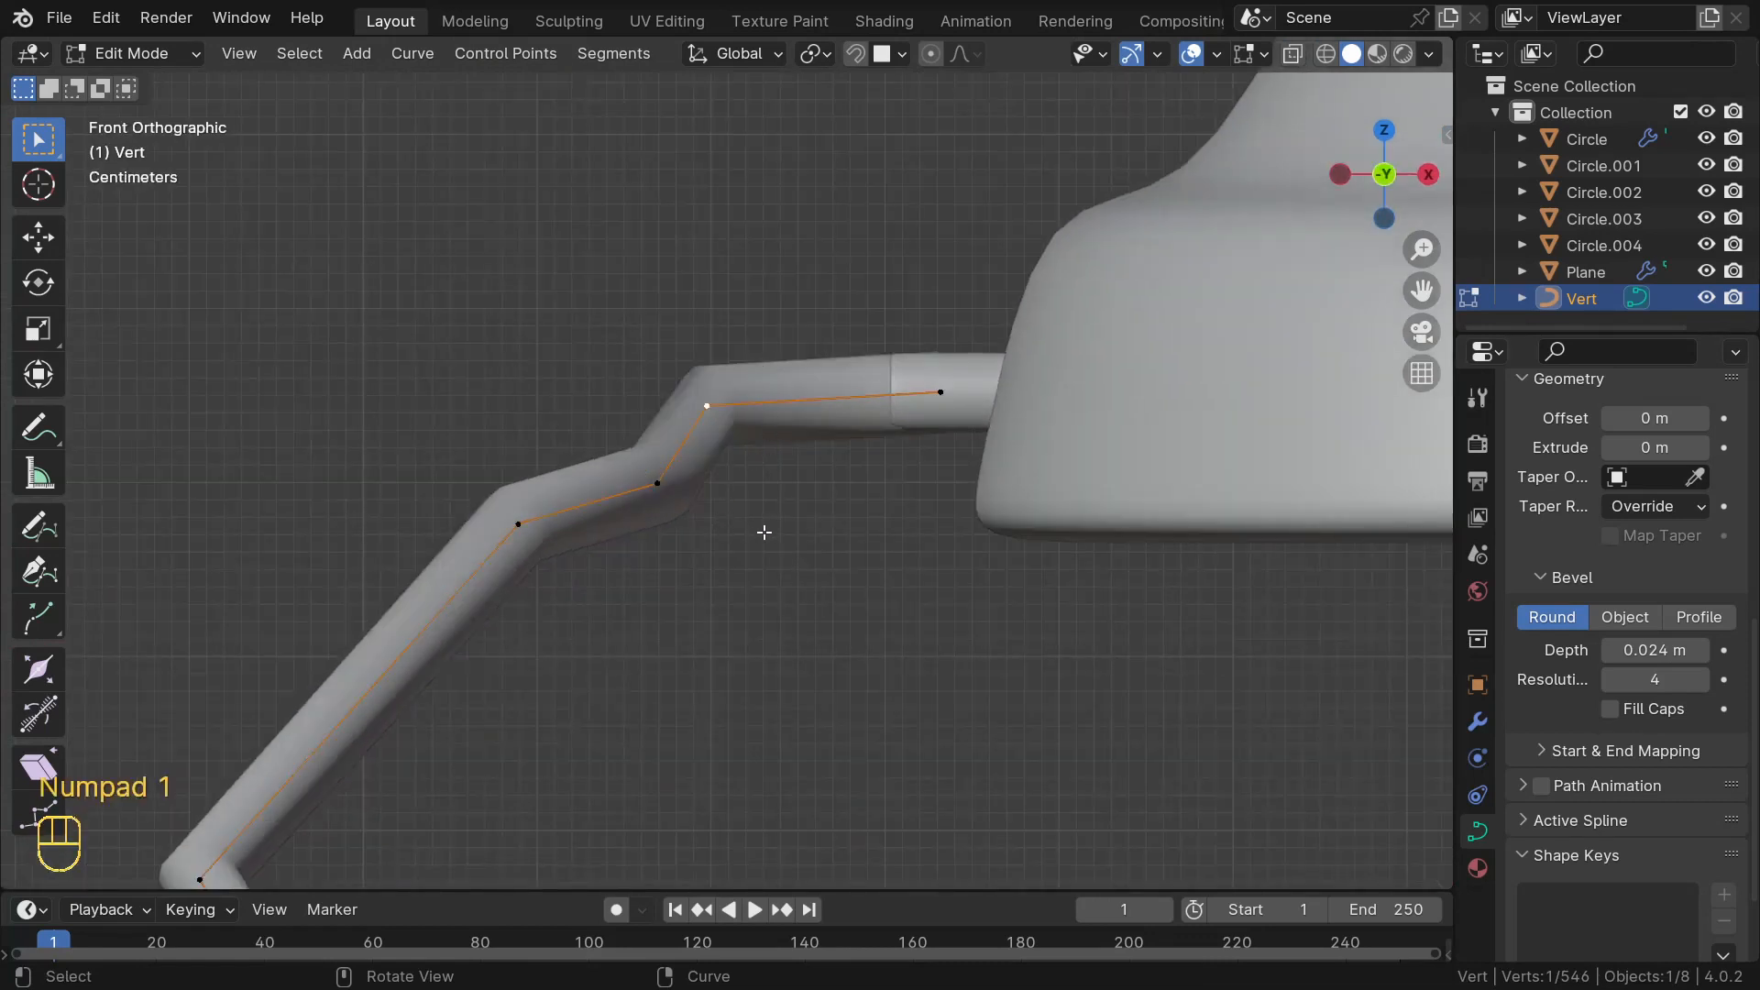
pyautogui.press('g')
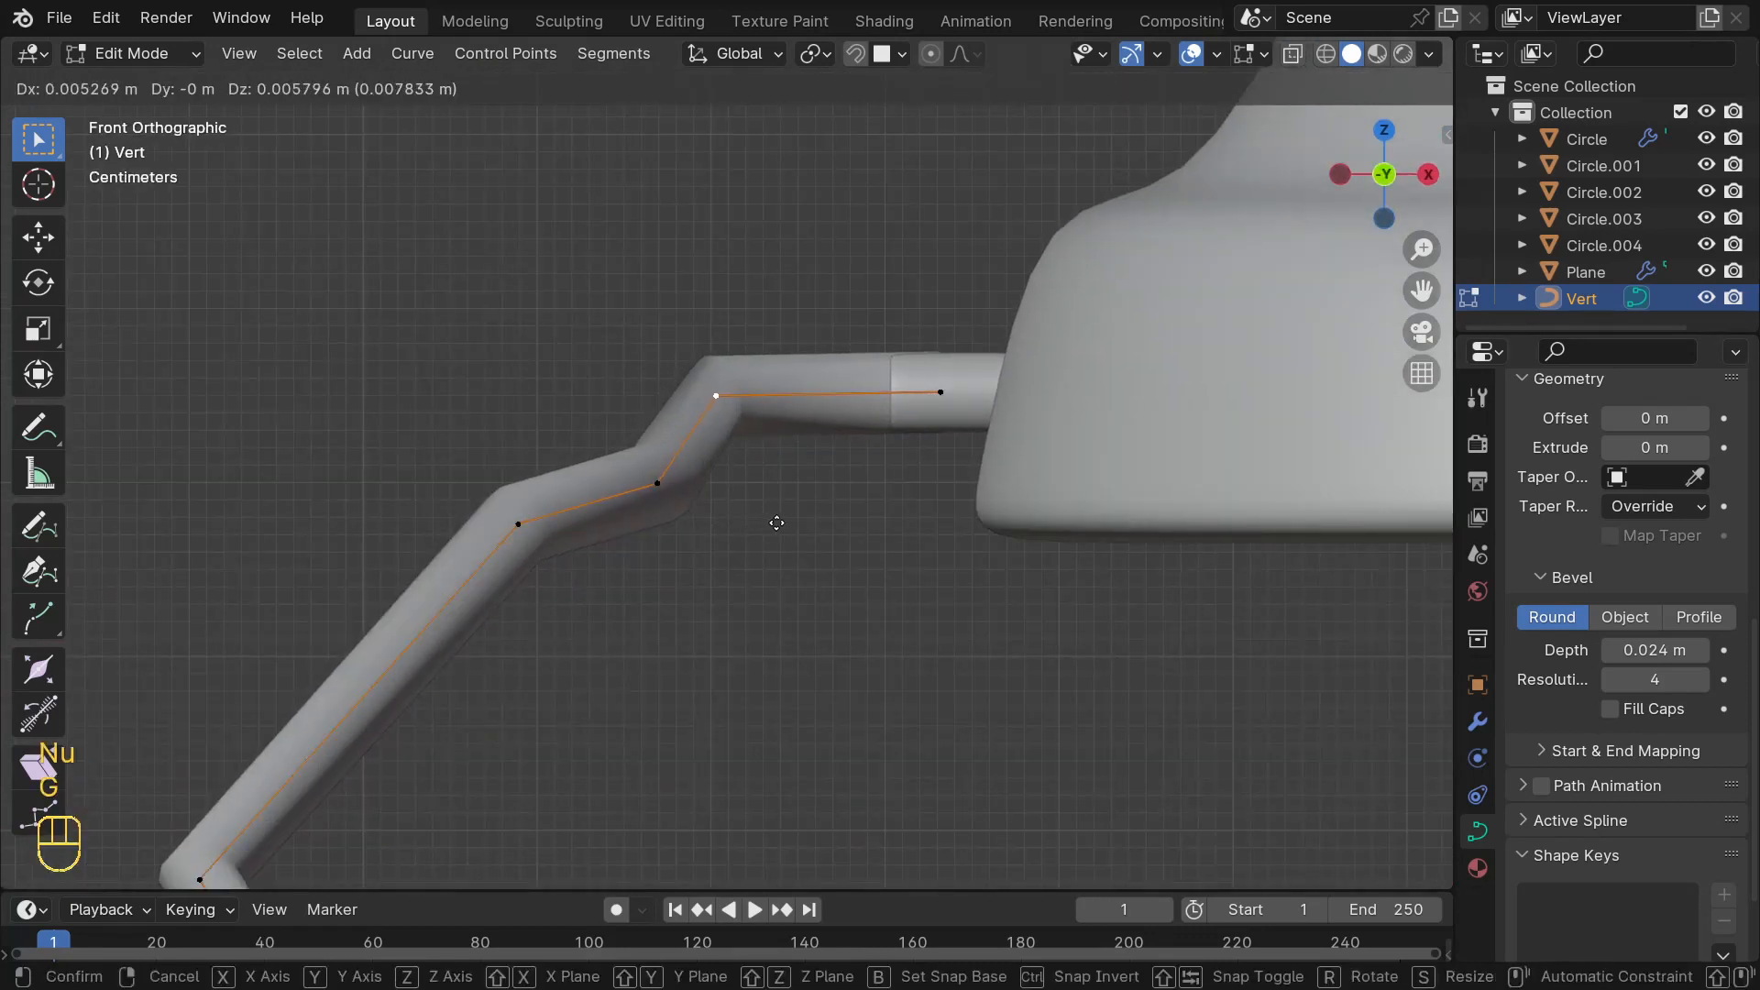
pyautogui.click(827, 559)
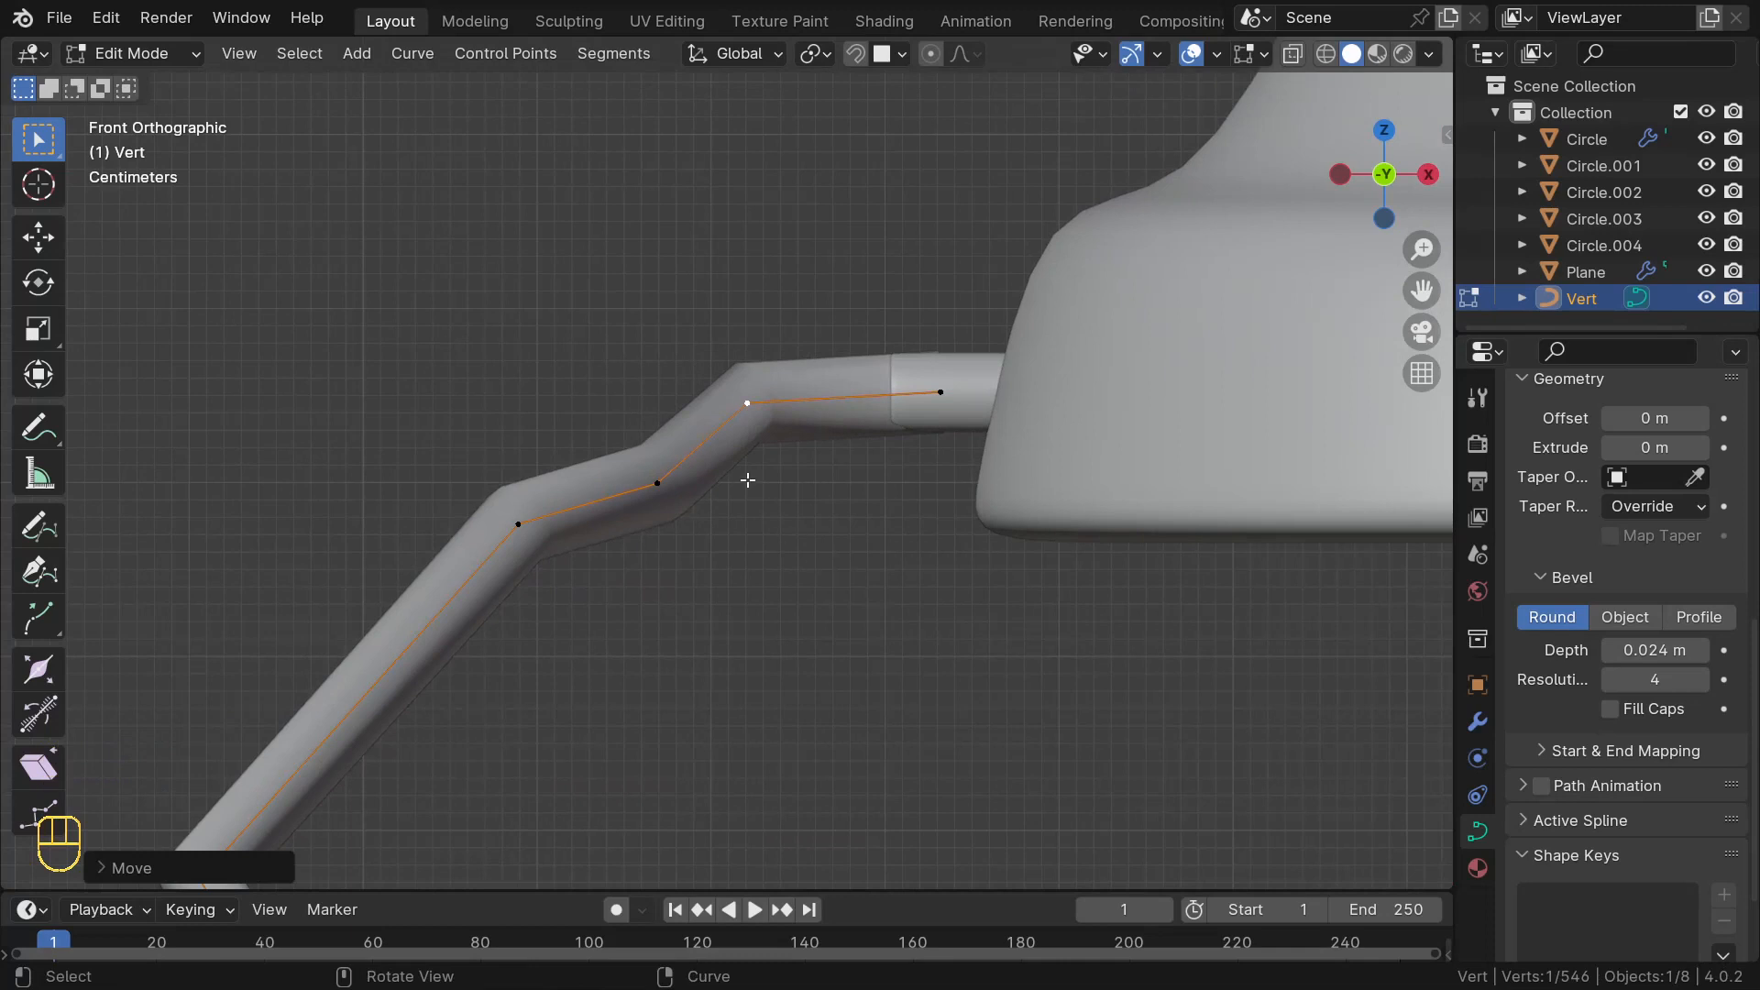
# - Move the next two cord points outward in the front view to form a gradual downward arc from the handset
pyautogui.click(657, 495)
pyautogui.press('g')
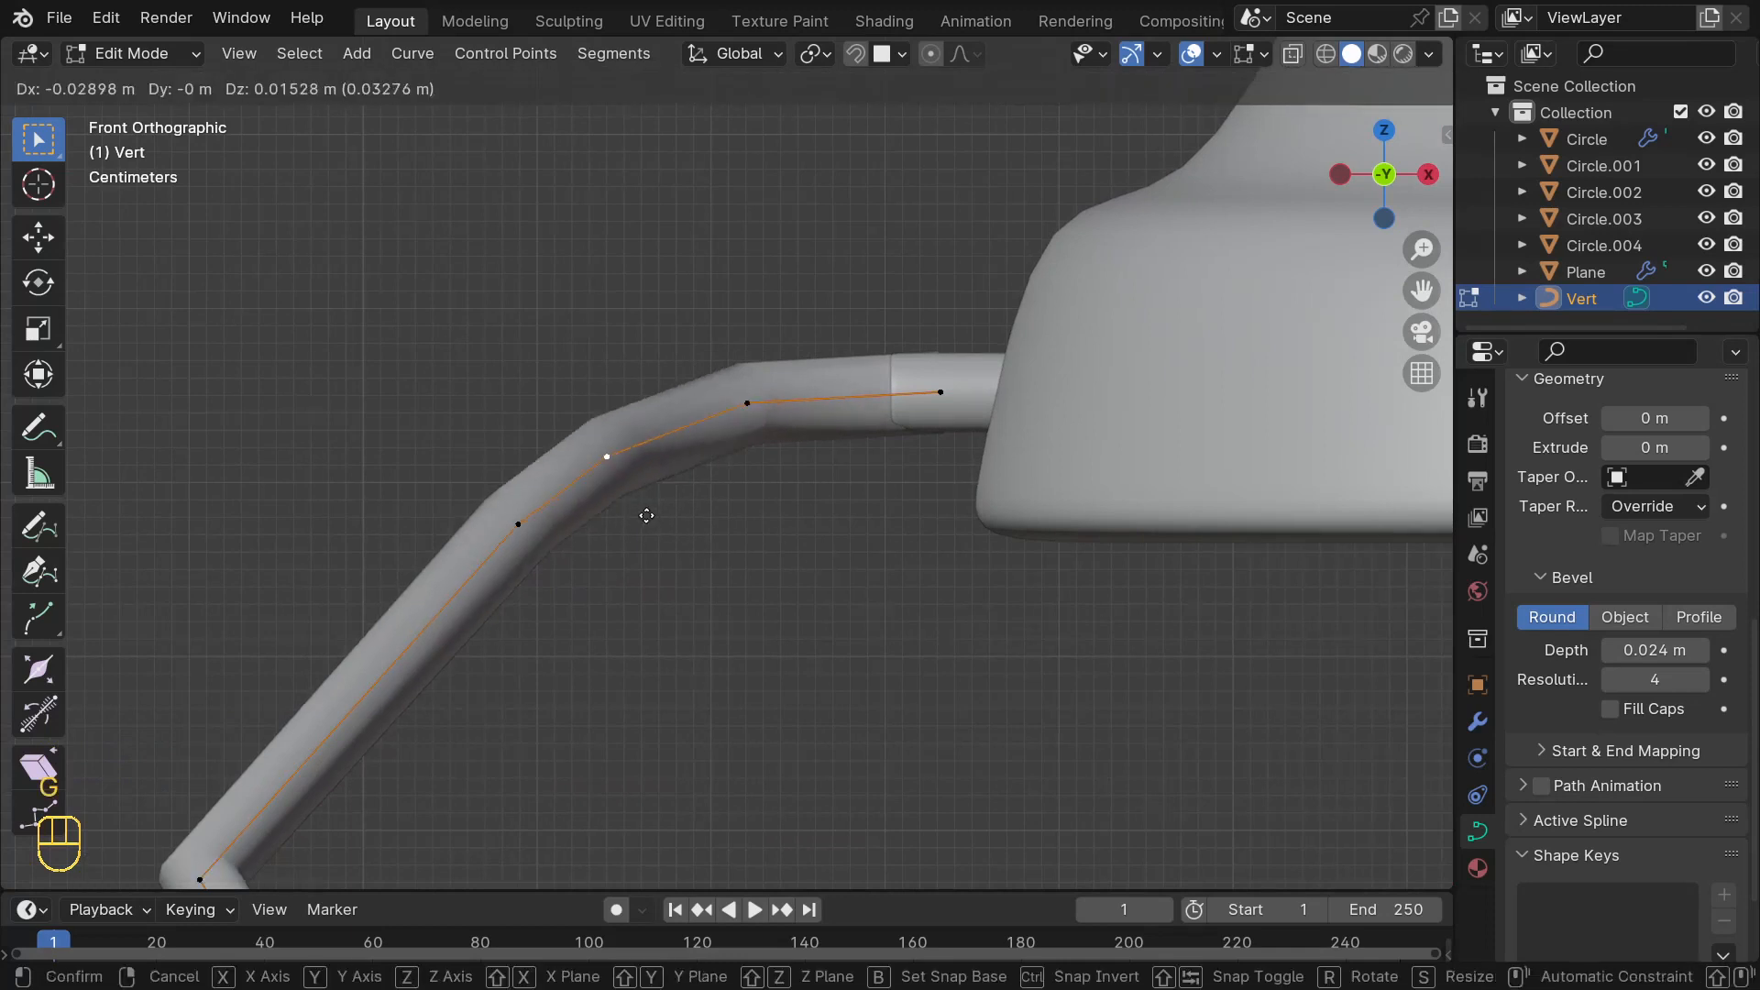
pyautogui.click(630, 503)
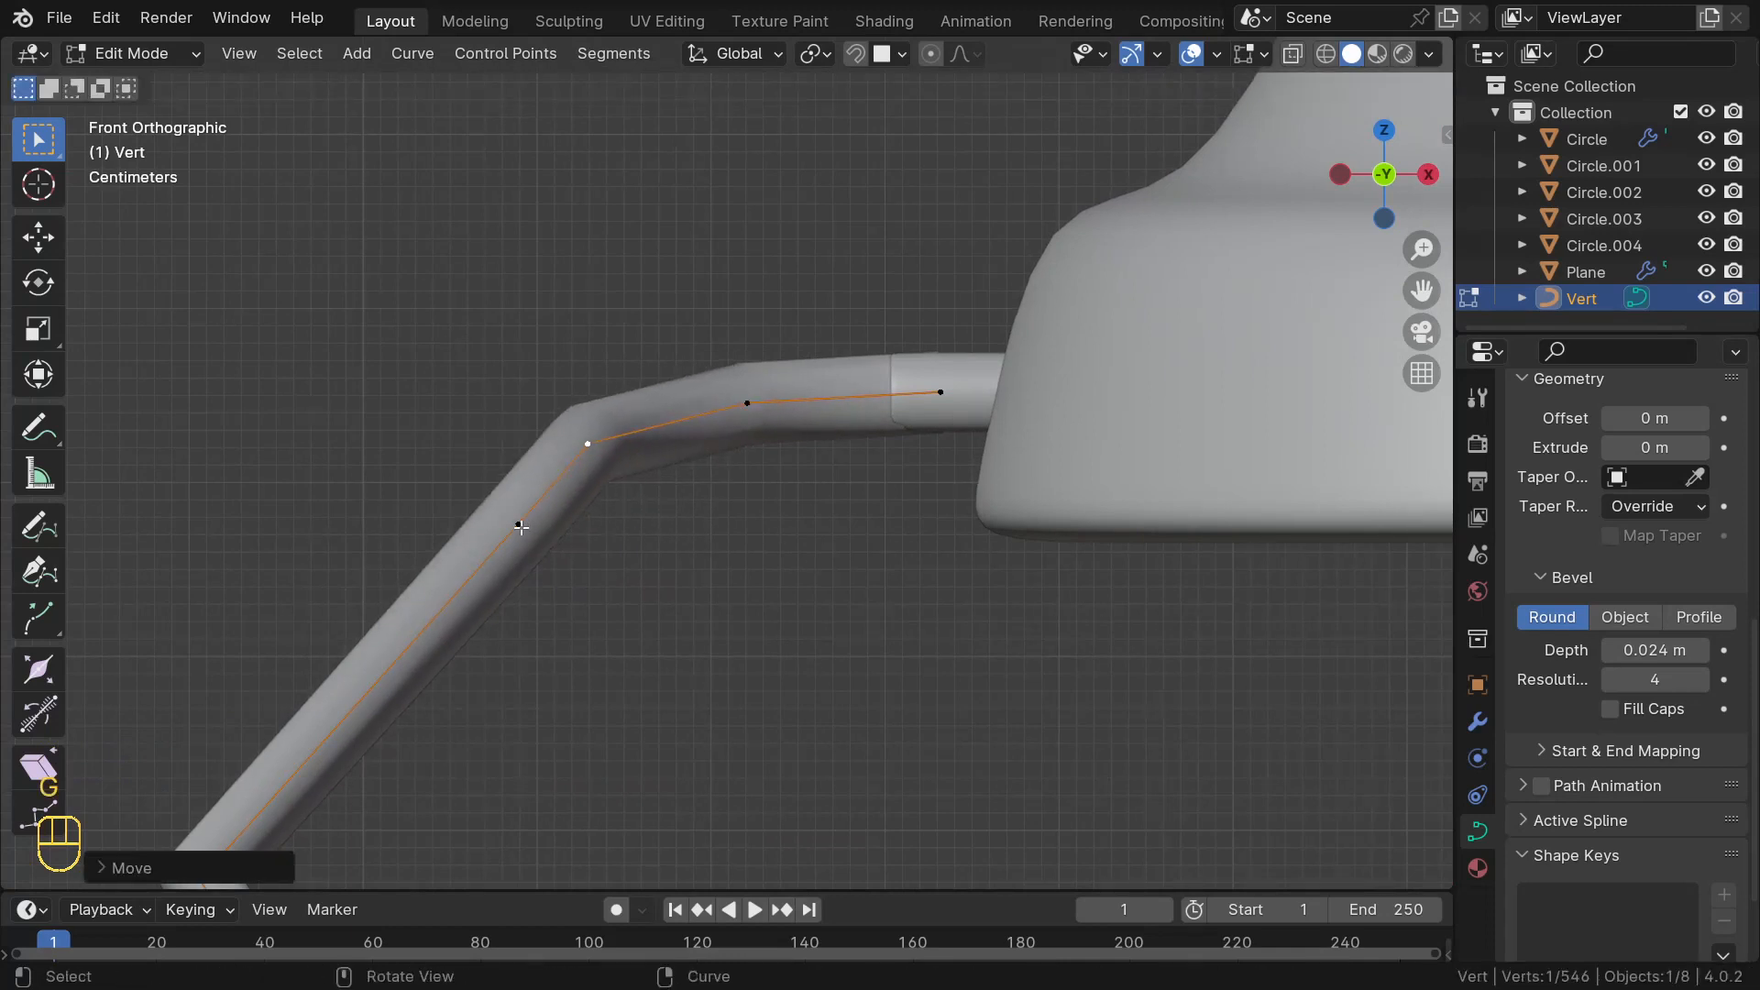
pyautogui.click(521, 527)
pyautogui.press('g')
pyautogui.click(536, 505)
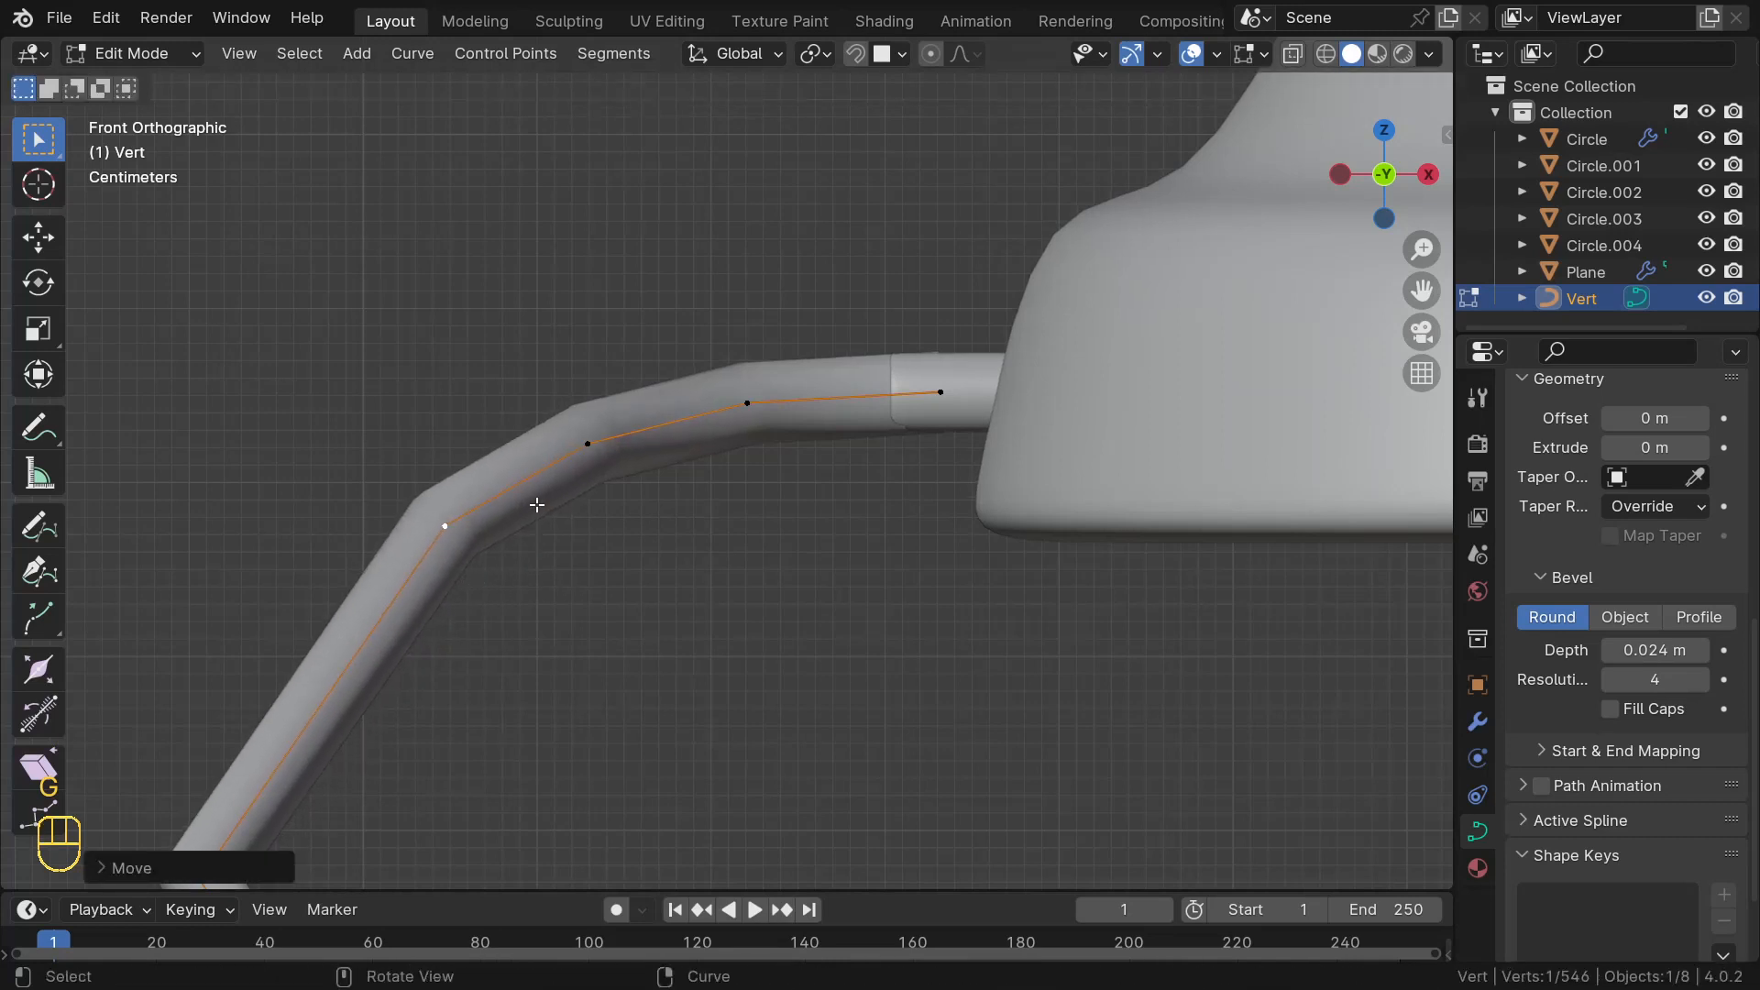
# - Move the third cord point from the handset outward and back in the top view, rounding the cord's bend
pyautogui.moveTo(537, 505); pyautogui.dragTo(740, 612, button='middle')
pyautogui.press('KP_7')
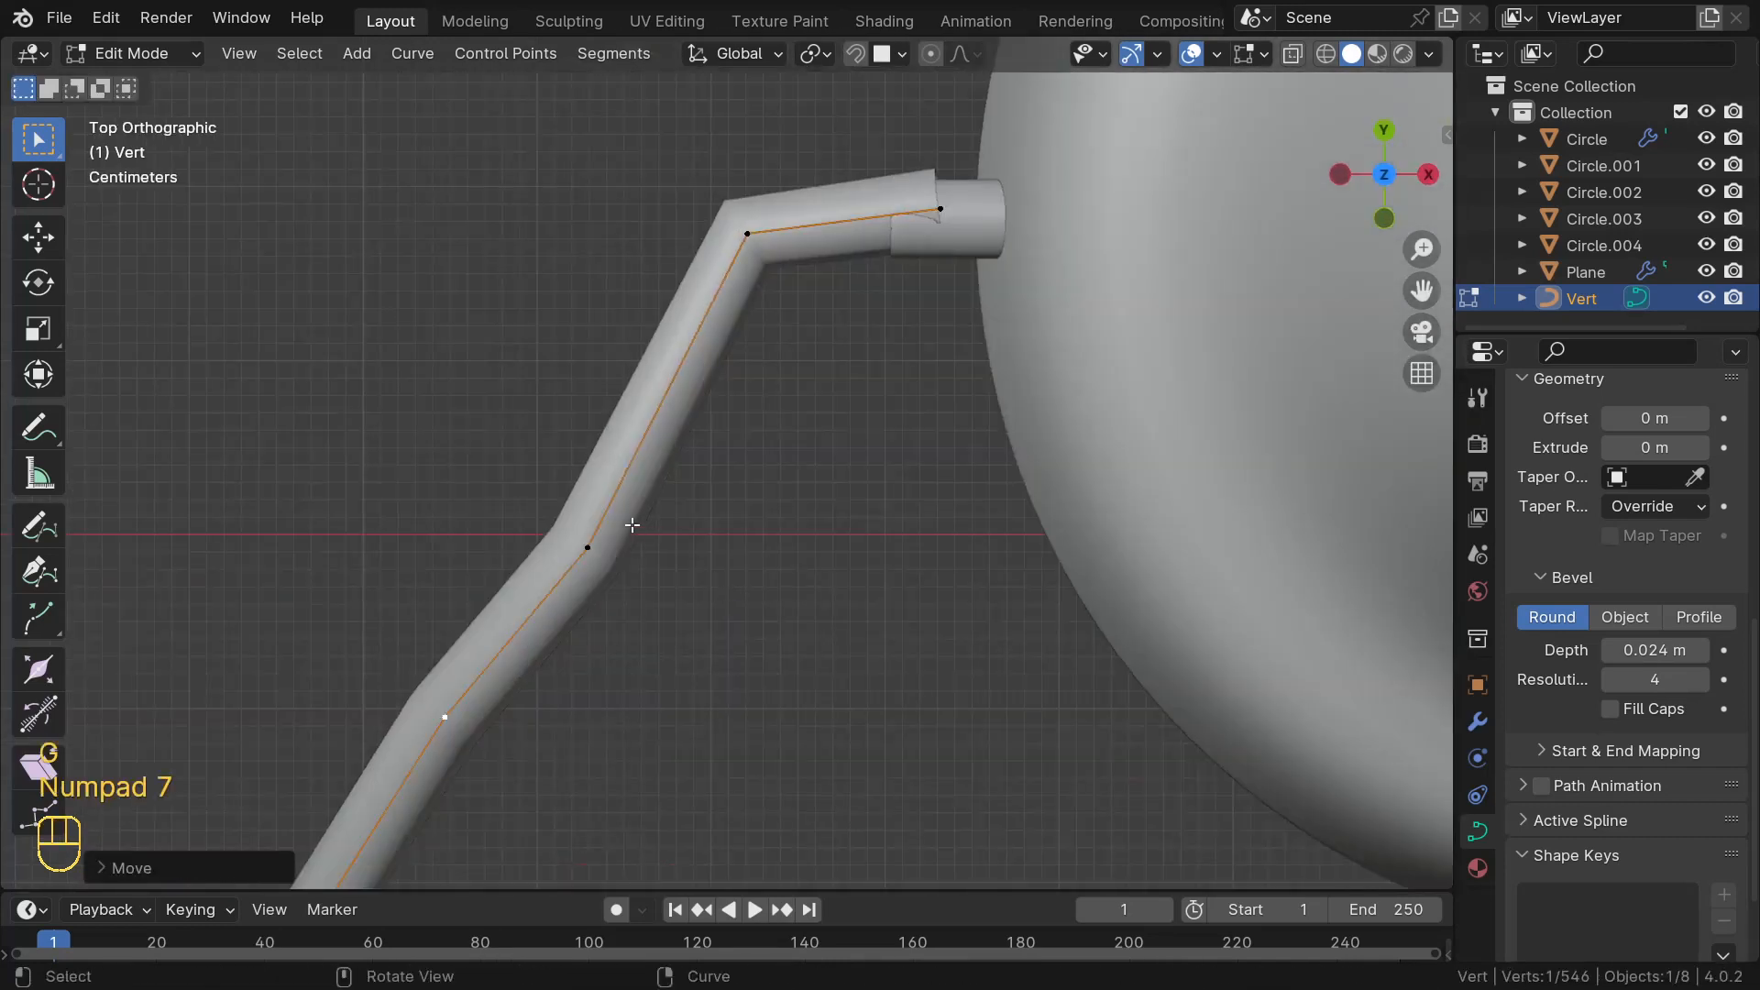
pyautogui.click(589, 543)
pyautogui.press('g')
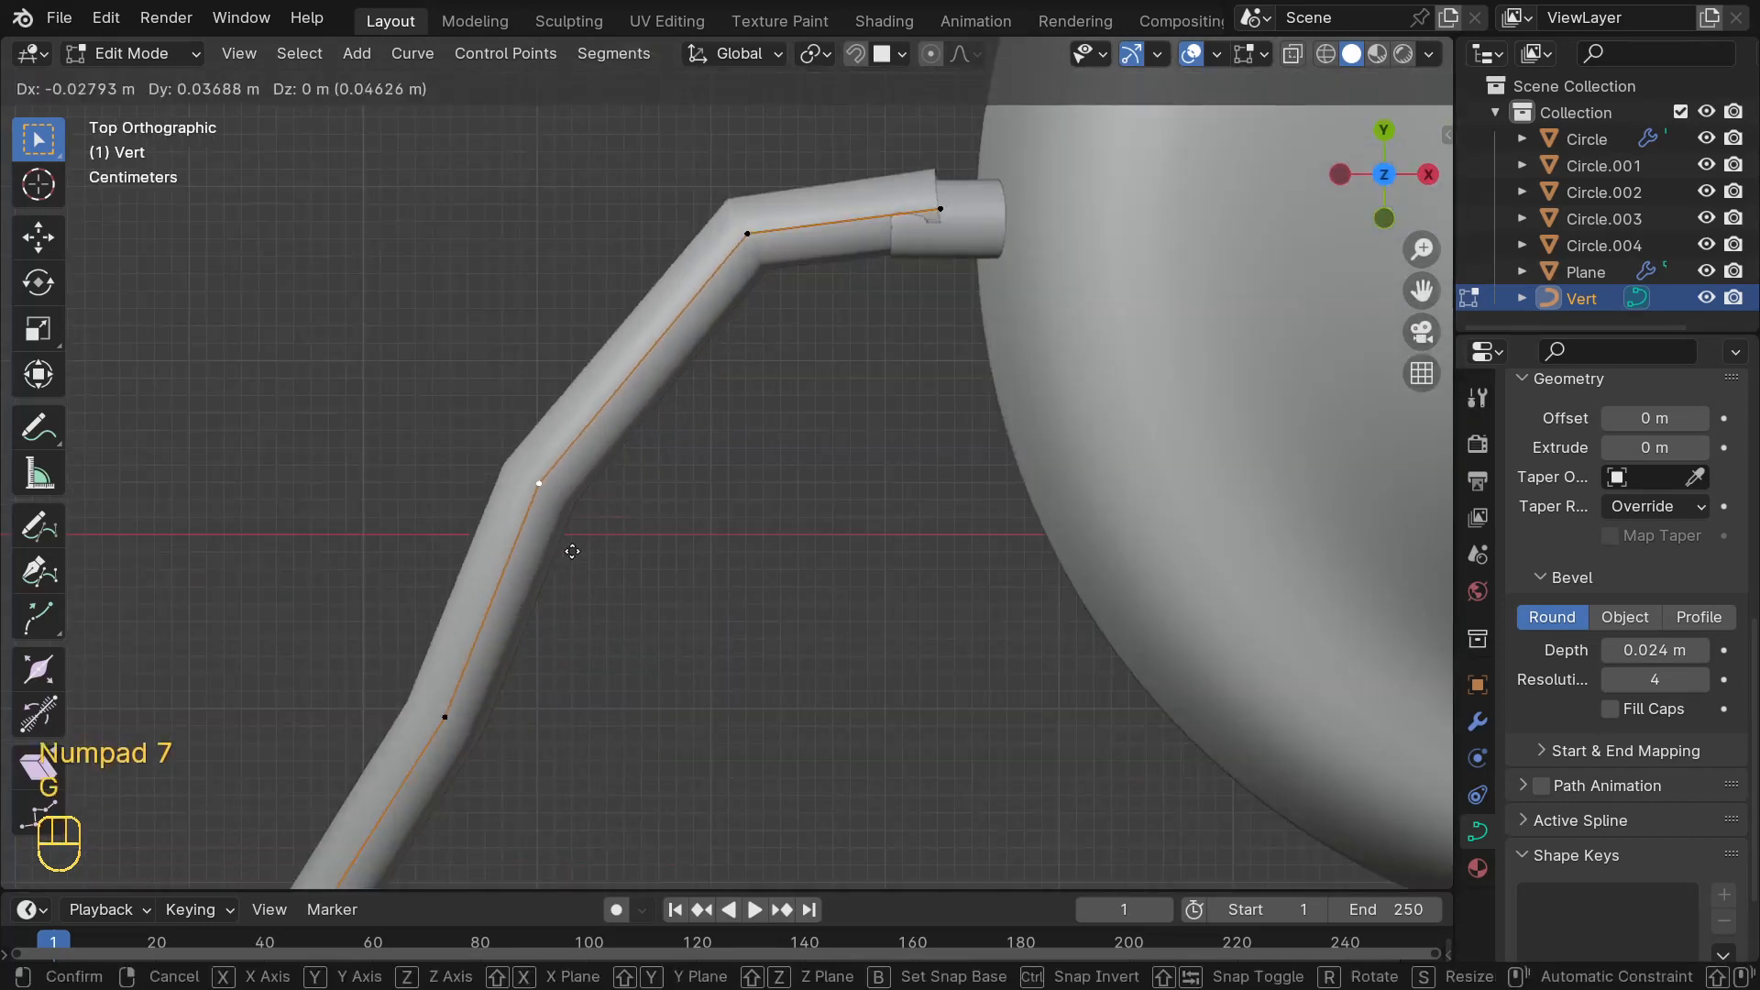
pyautogui.click(627, 404)
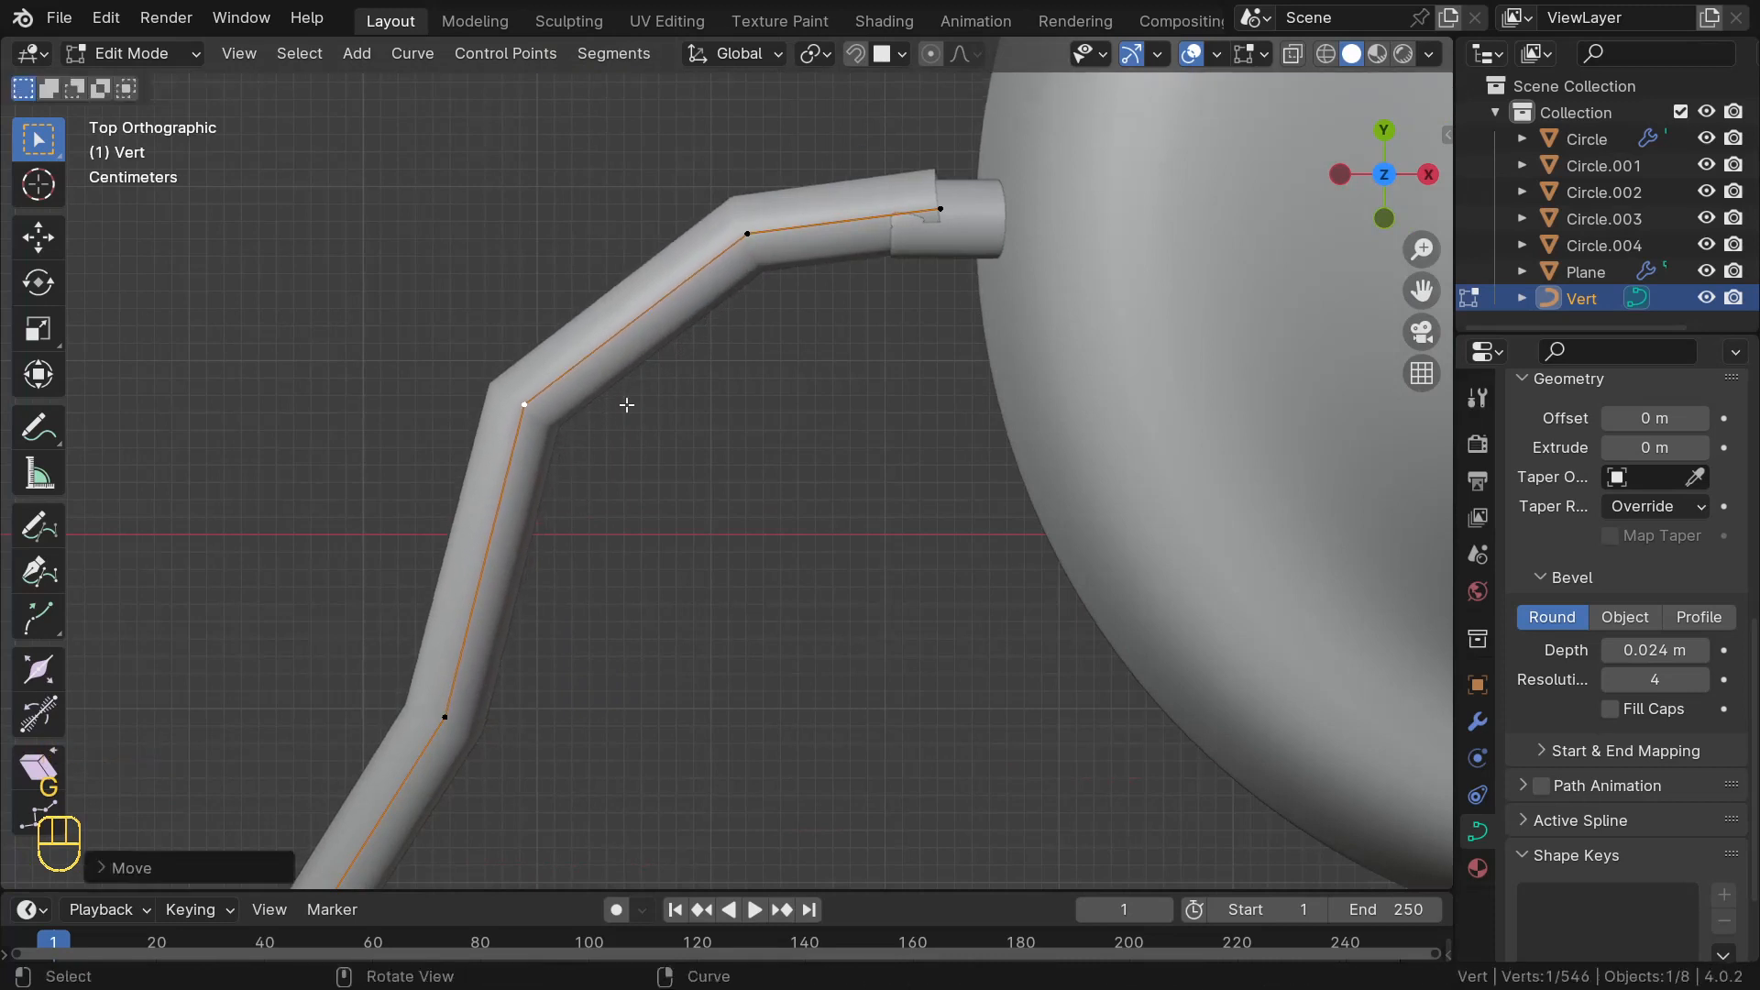
# - Shift the cord's handset end point slightly toward -Y in the top view to line it up with the neighbouring point
pyautogui.click(749, 236)
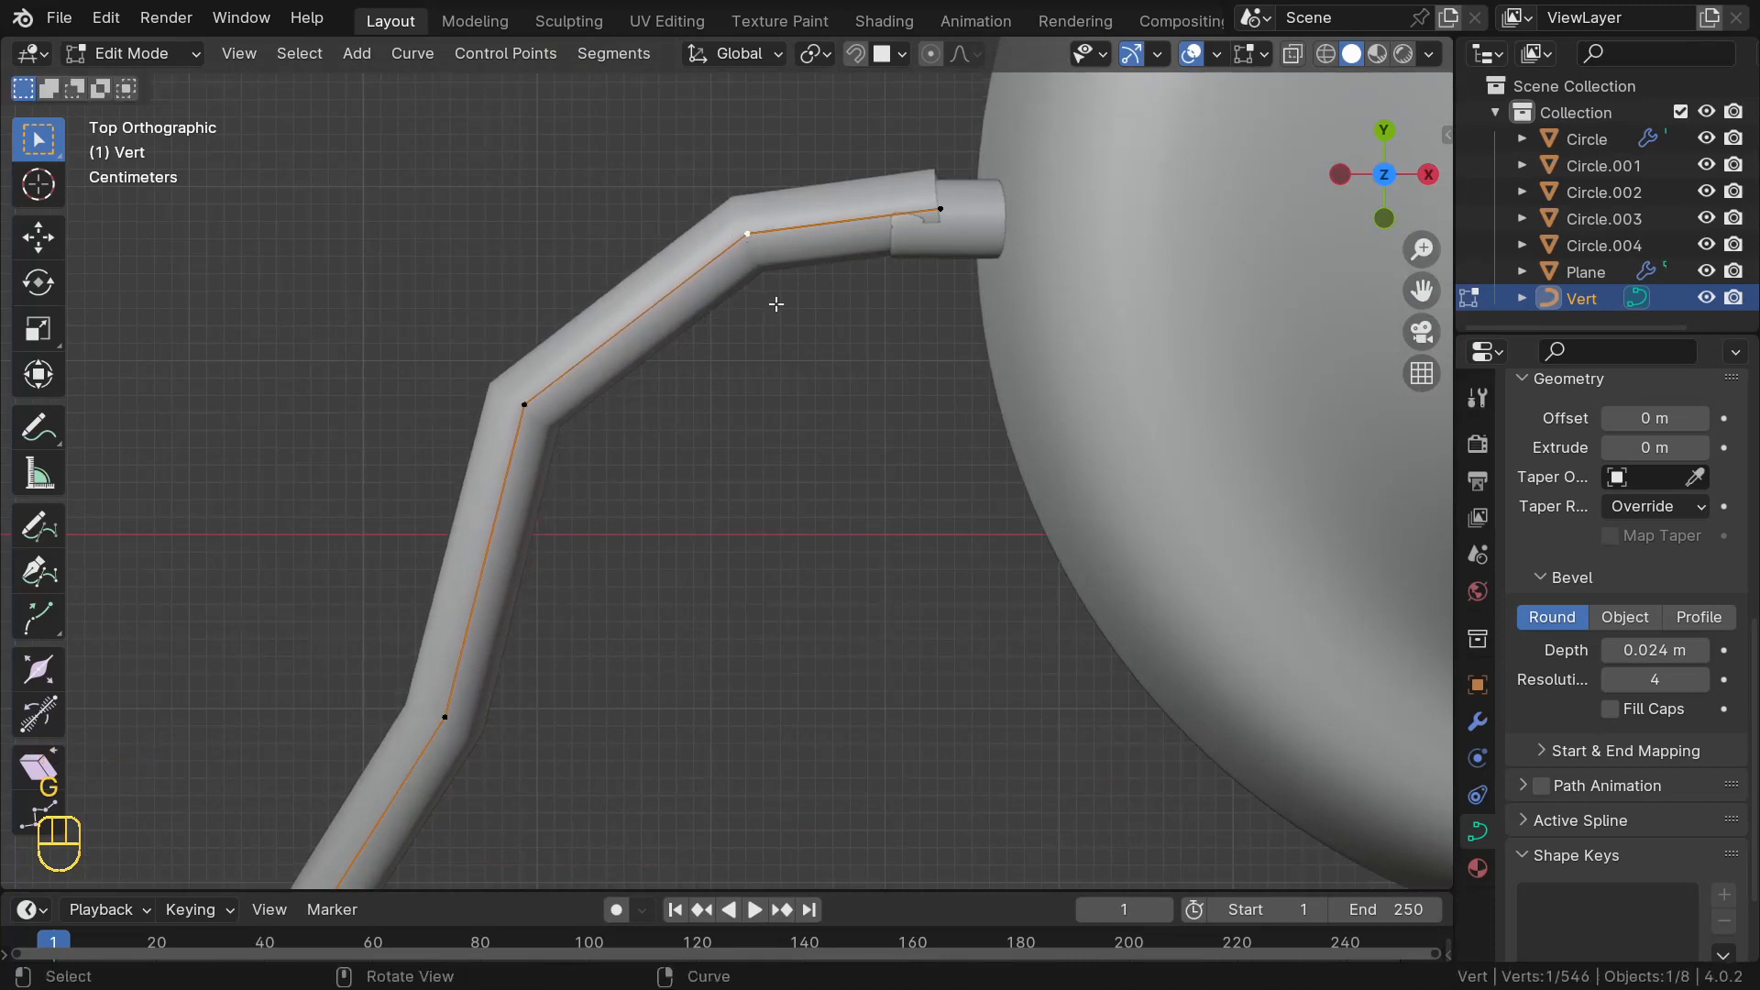
pyautogui.press('g')
pyautogui.rightClick(712, 341)
pyautogui.press('g')
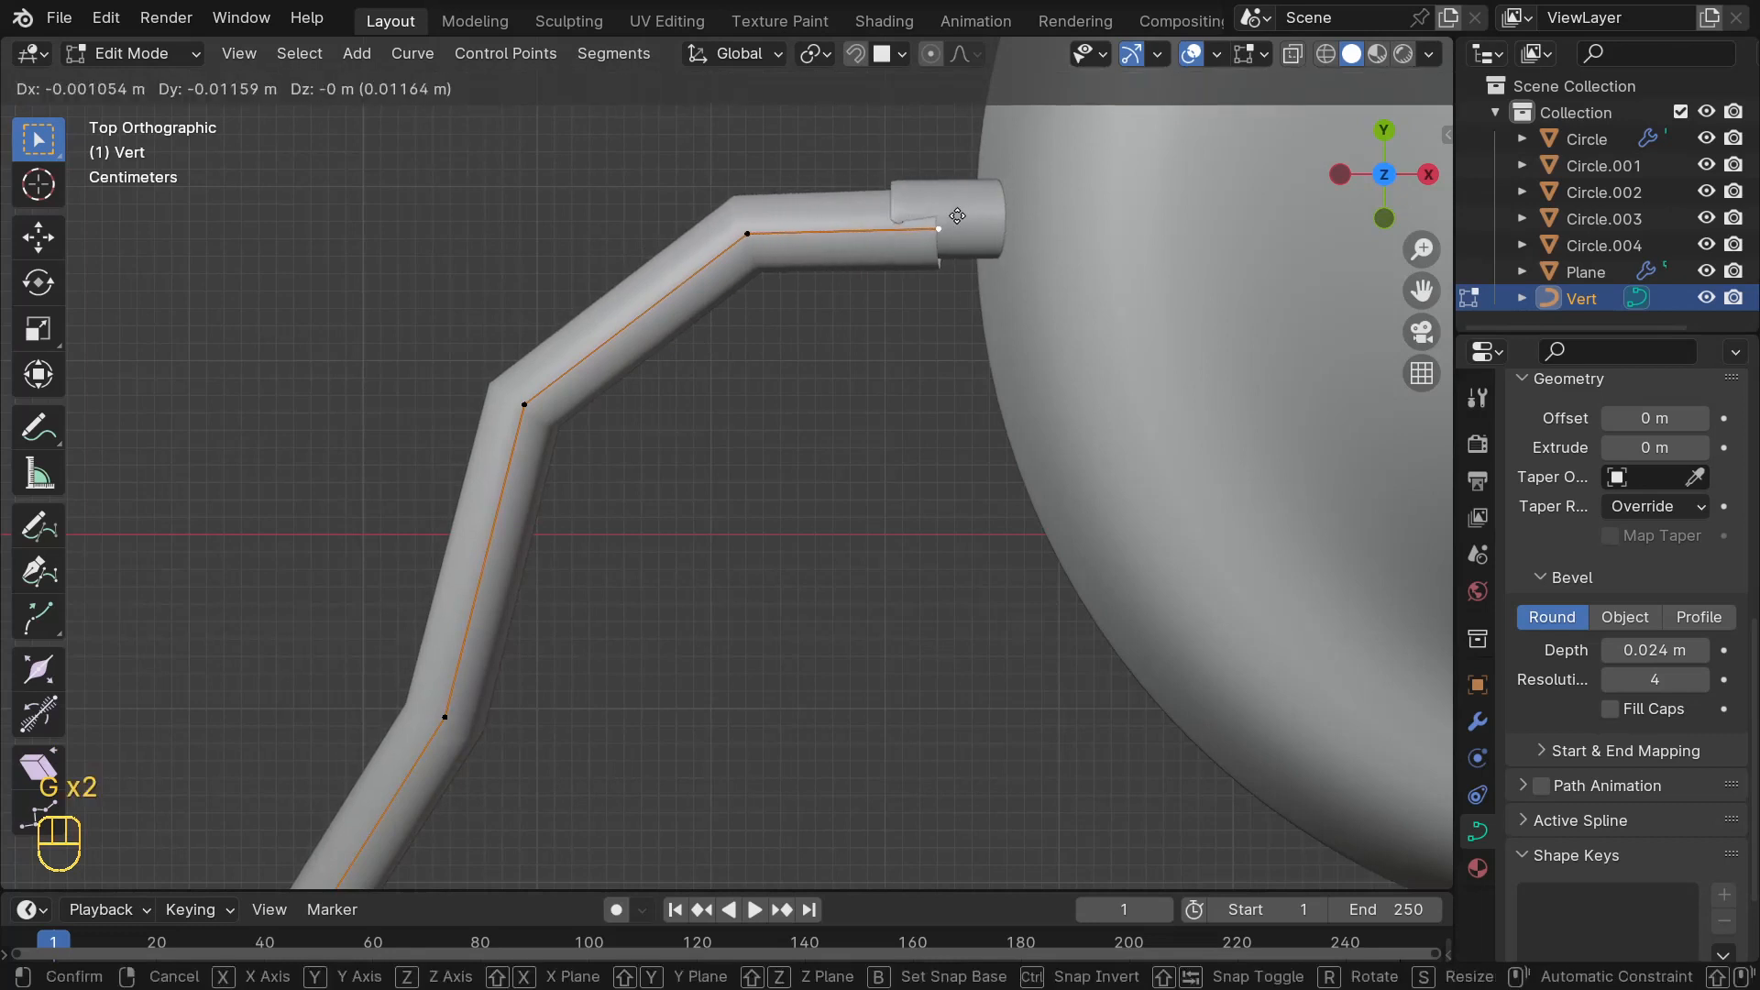
pyautogui.click(881, 280)
pyautogui.moveTo(881, 281)
pyautogui.mouseDown(button='middle')
pyautogui.moveTo(817, 216)
pyautogui.moveTo(864, 254)
pyautogui.mouseUp(button='middle')
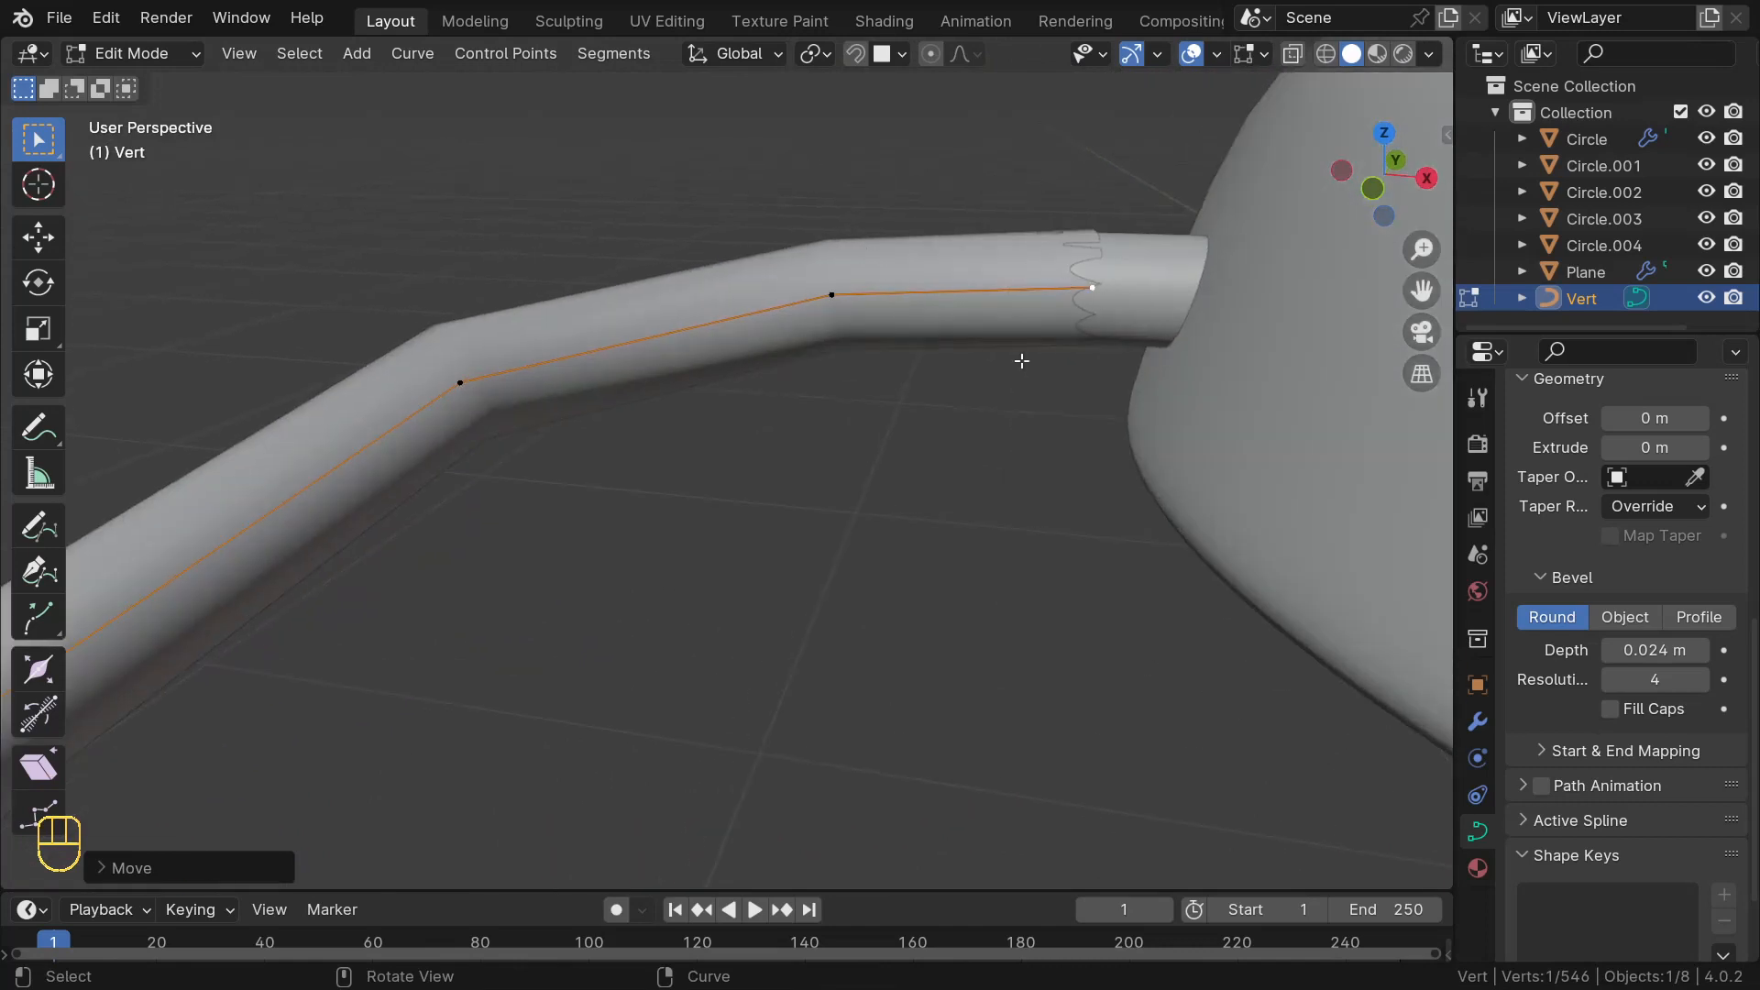
# - Scale the whole handset connector mesh up in Y and Z only, so it becomes thicker than the cord
pyautogui.press('Tab')
pyautogui.moveTo(944, 405); pyautogui.dragTo(869, 282, button='middle')
pyautogui.click(931, 255)
pyautogui.press('Tab')
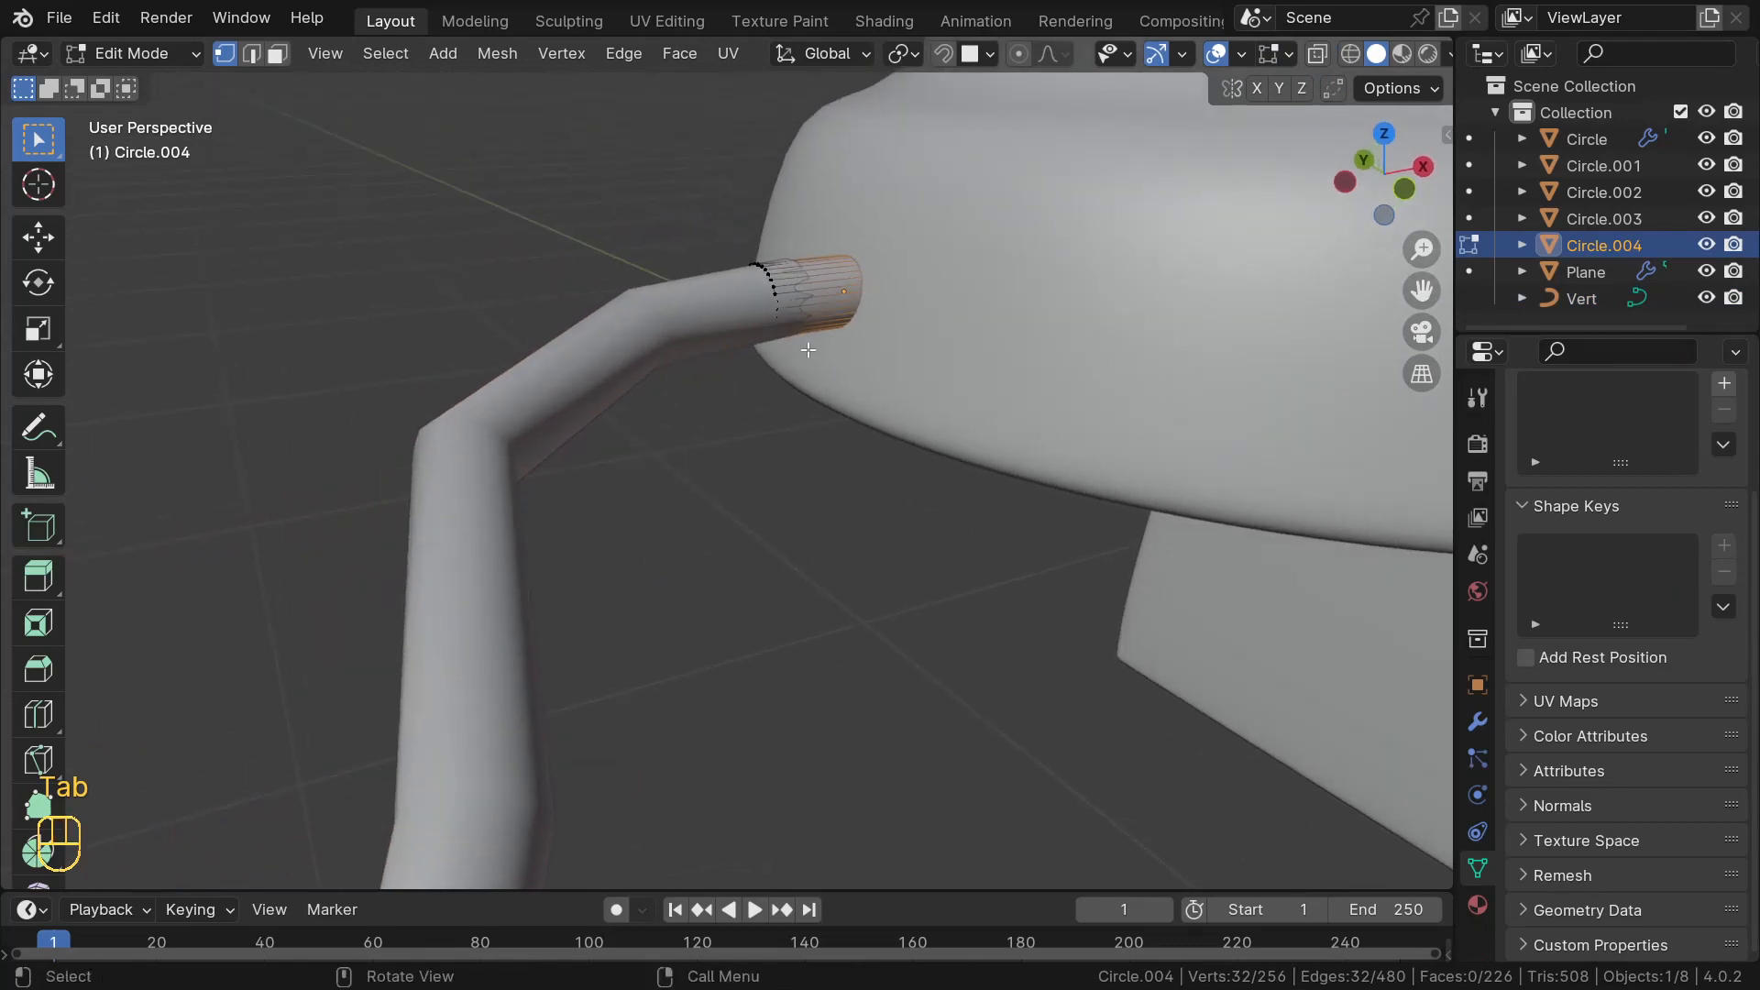
pyautogui.press('a')
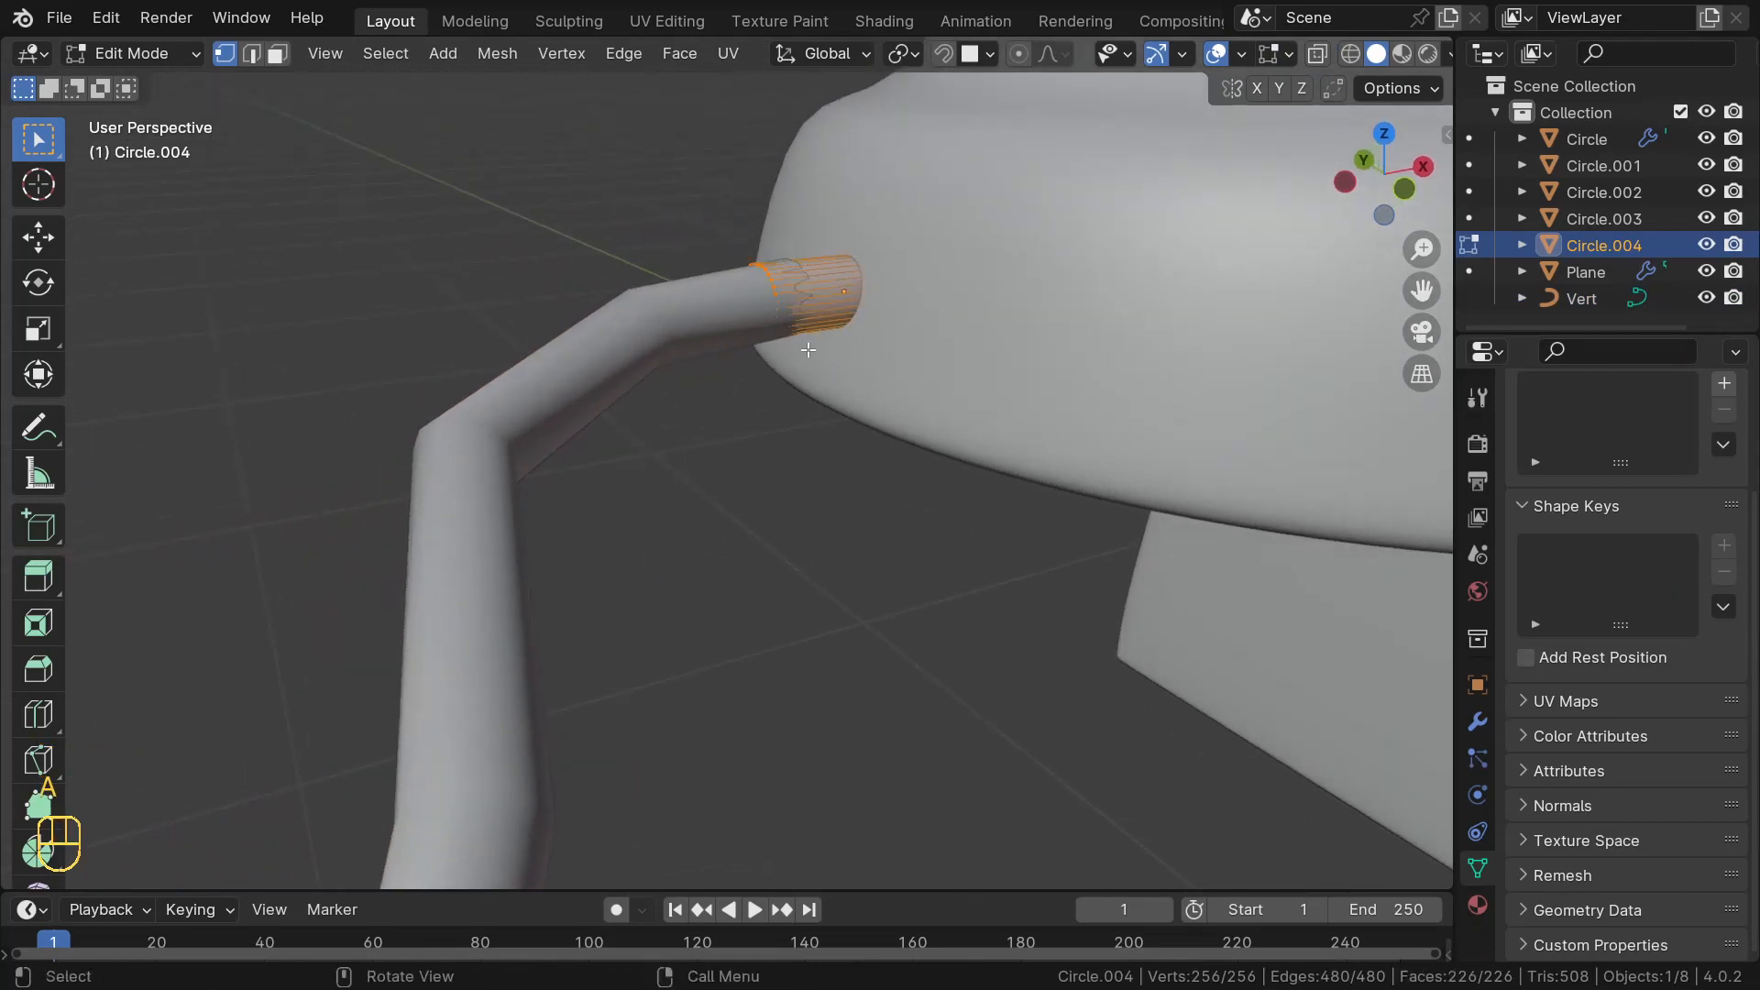
pyautogui.press('s')
pyautogui.hotkey('shift', 'x')
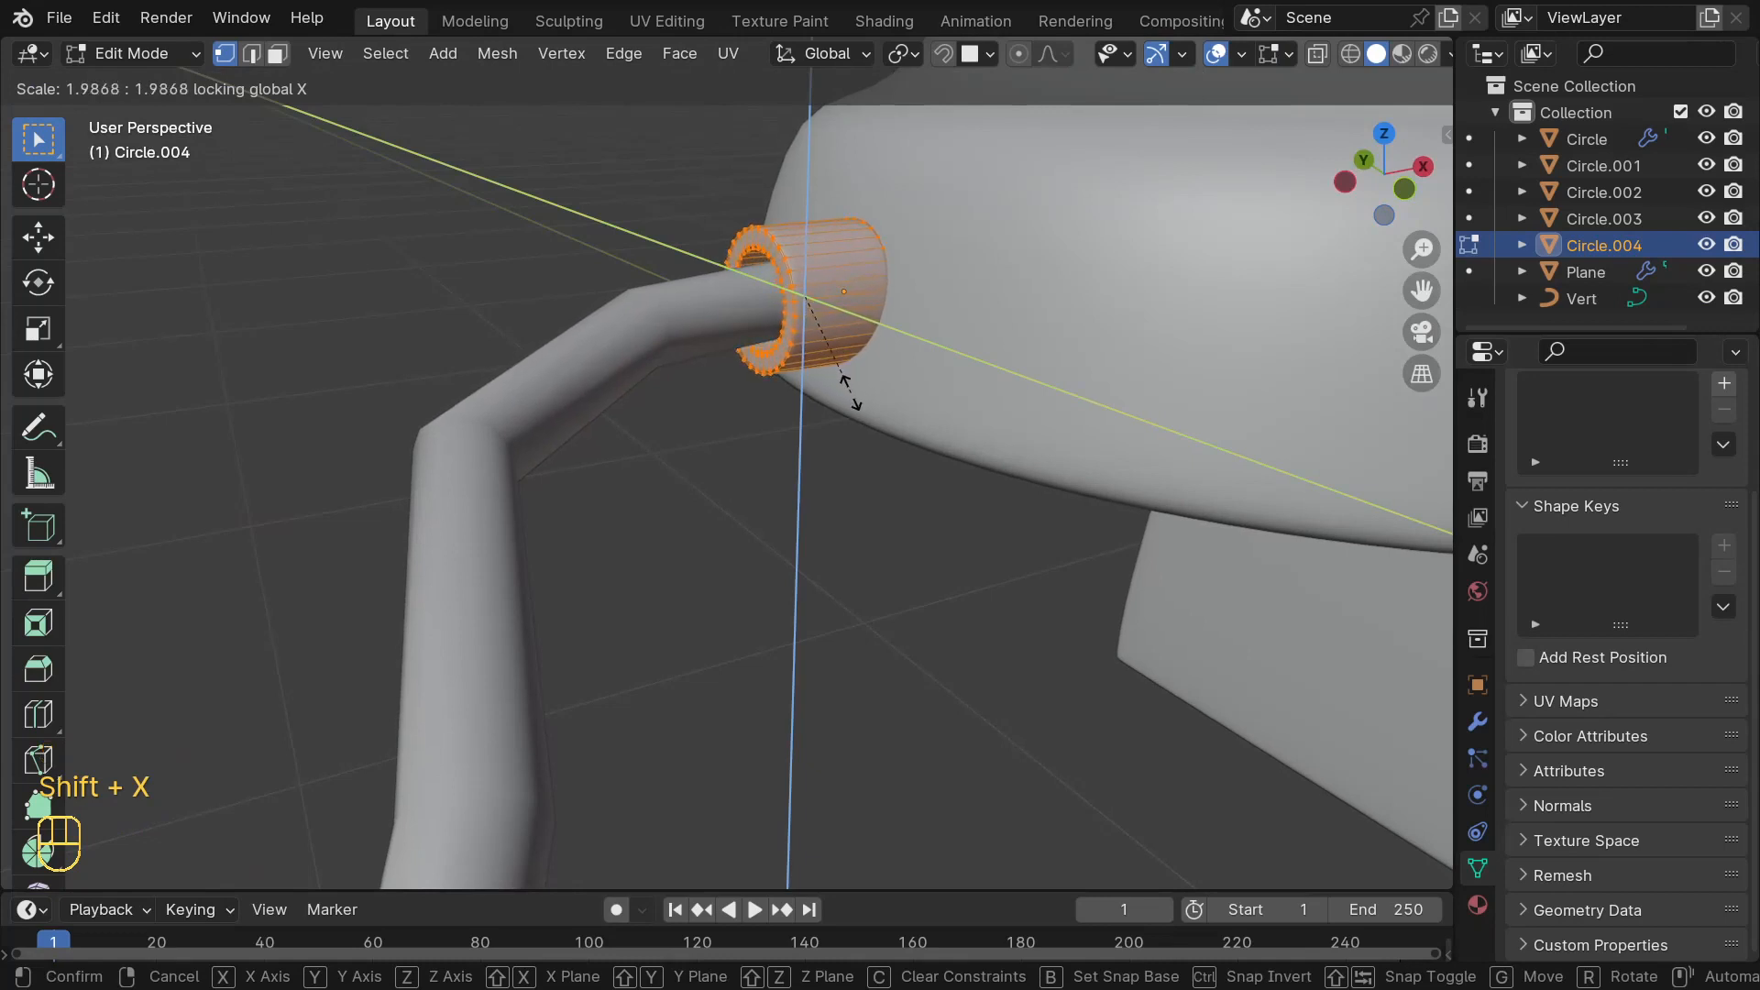
pyautogui.click(821, 375)
pyautogui.press('Tab')
pyautogui.moveTo(723, 332); pyautogui.dragTo(587, 431, button='middle')
pyautogui.scroll(-3, 587, 431)
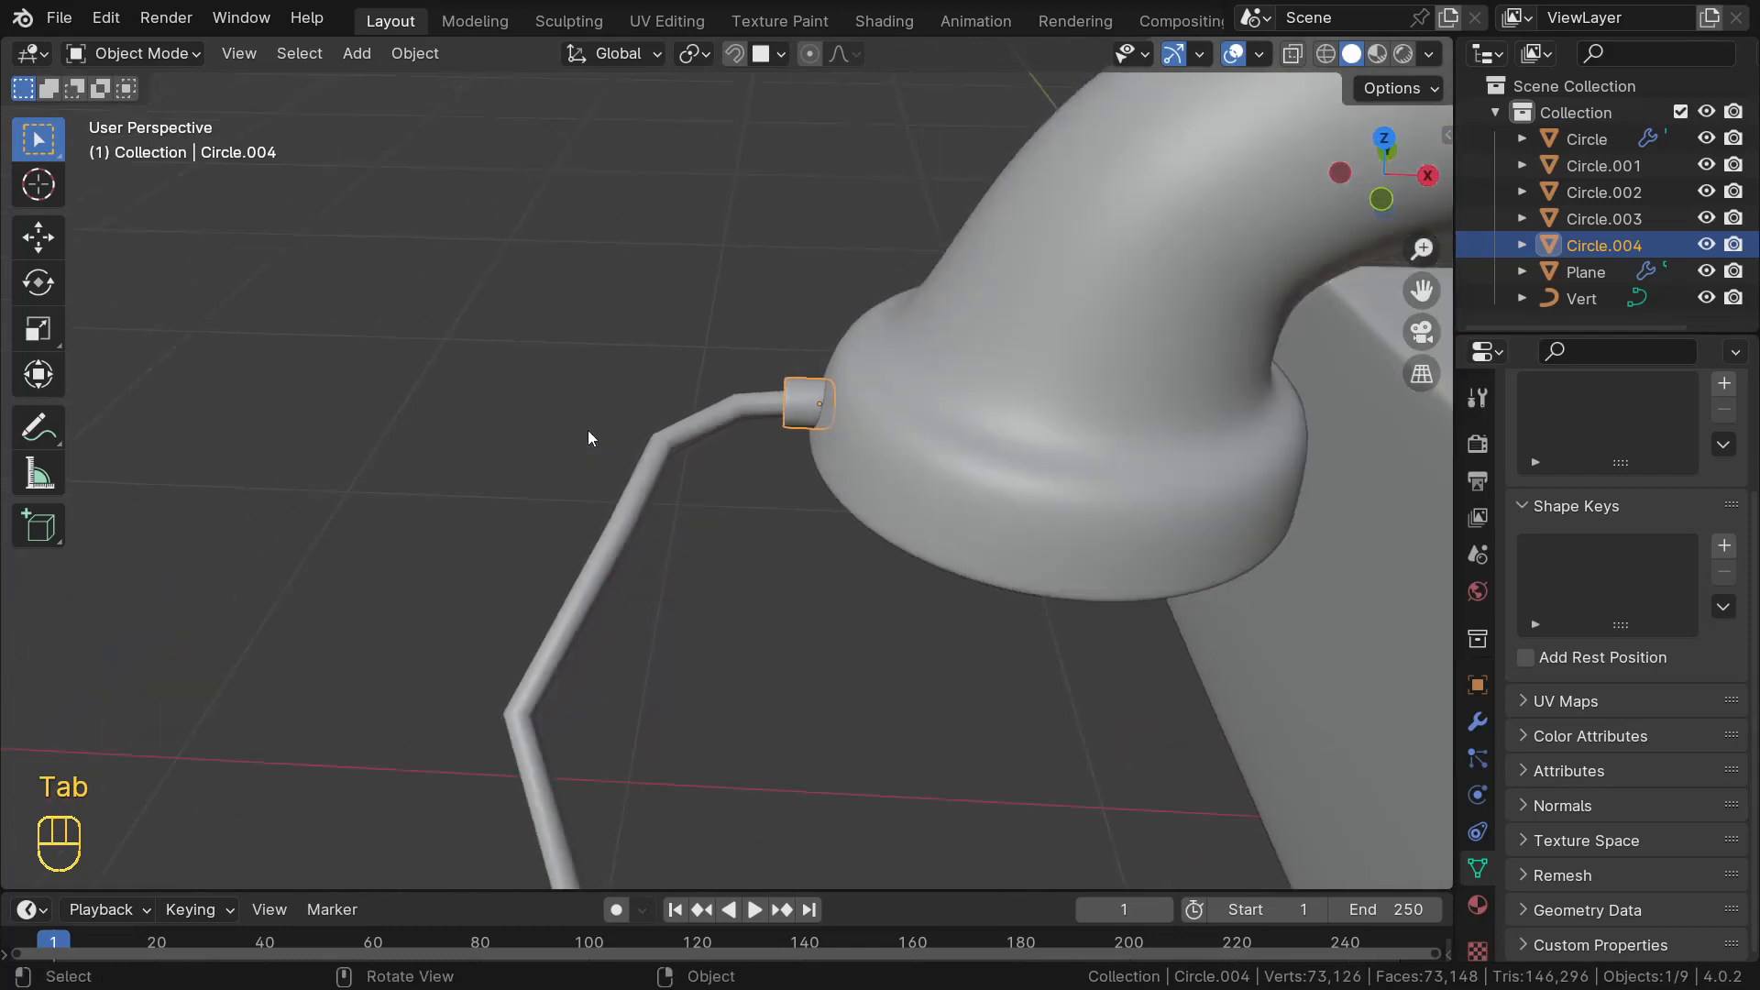
# - Add a level 2 Subdivision Surface modifier to the cord curve
pyautogui.click(622, 504)
pyautogui.scroll(-2, 621, 504)
pyautogui.moveTo(621, 505); pyautogui.dragTo(692, 541, button='middle')
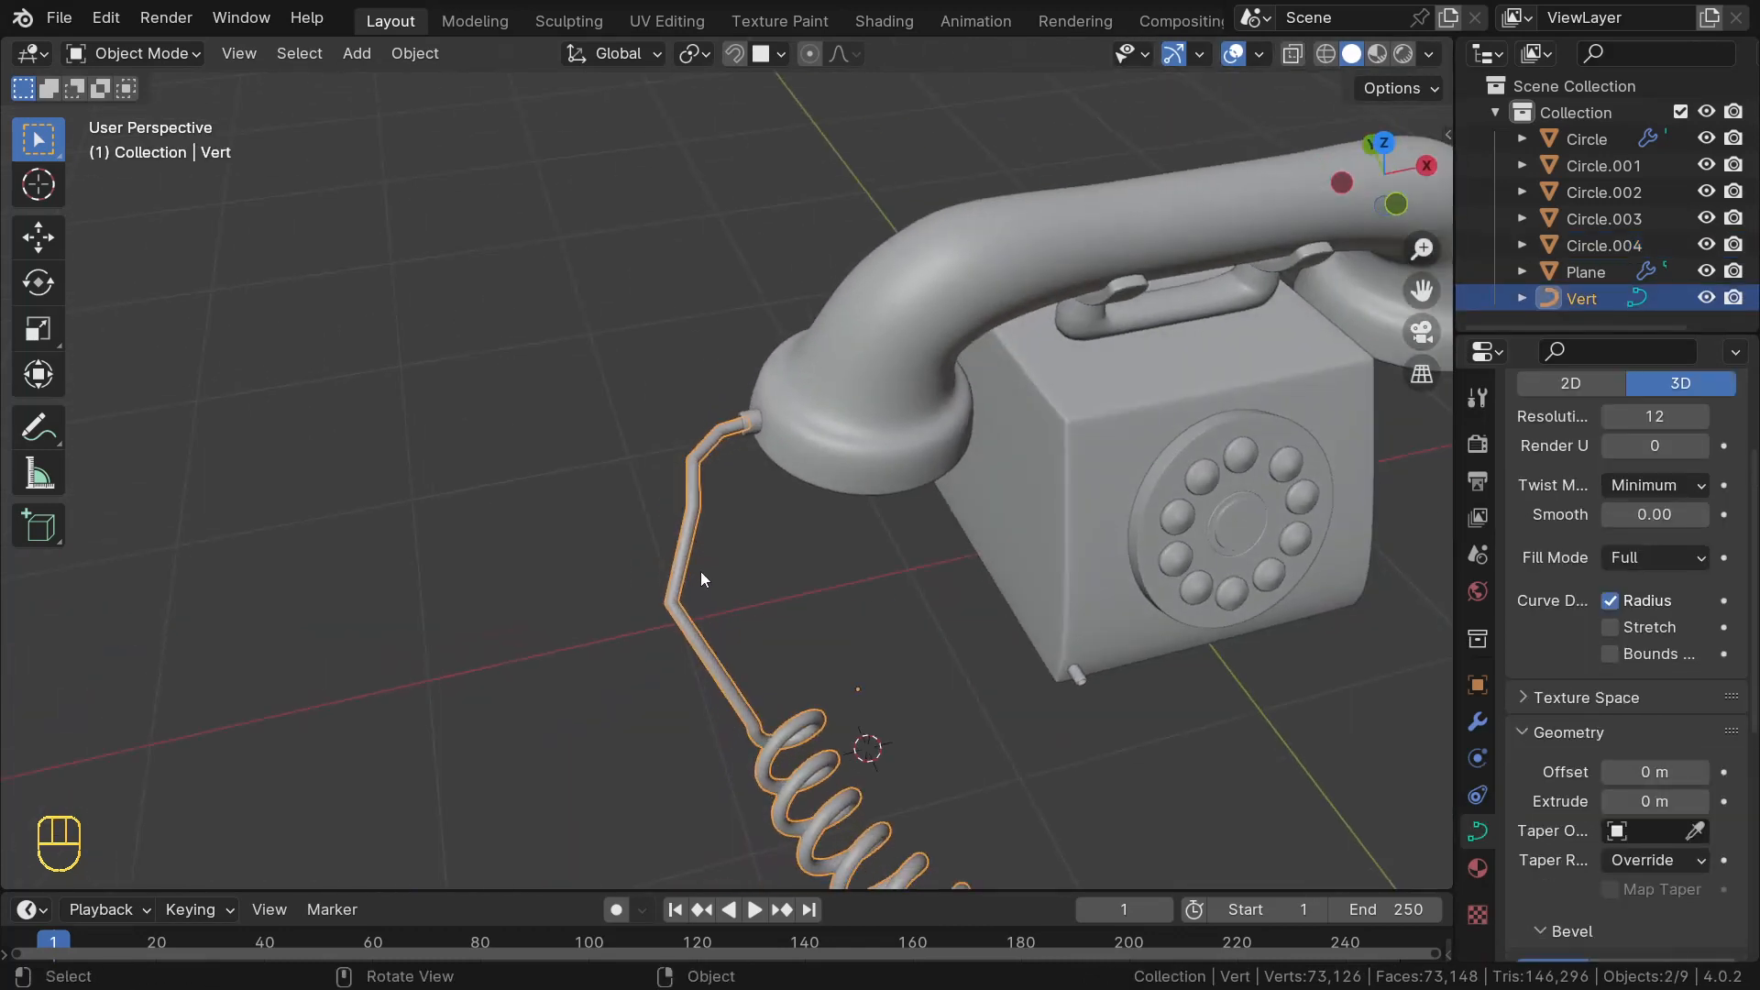
pyautogui.hotkey('ctrl', '2')
pyautogui.scroll(4, 652, 538)
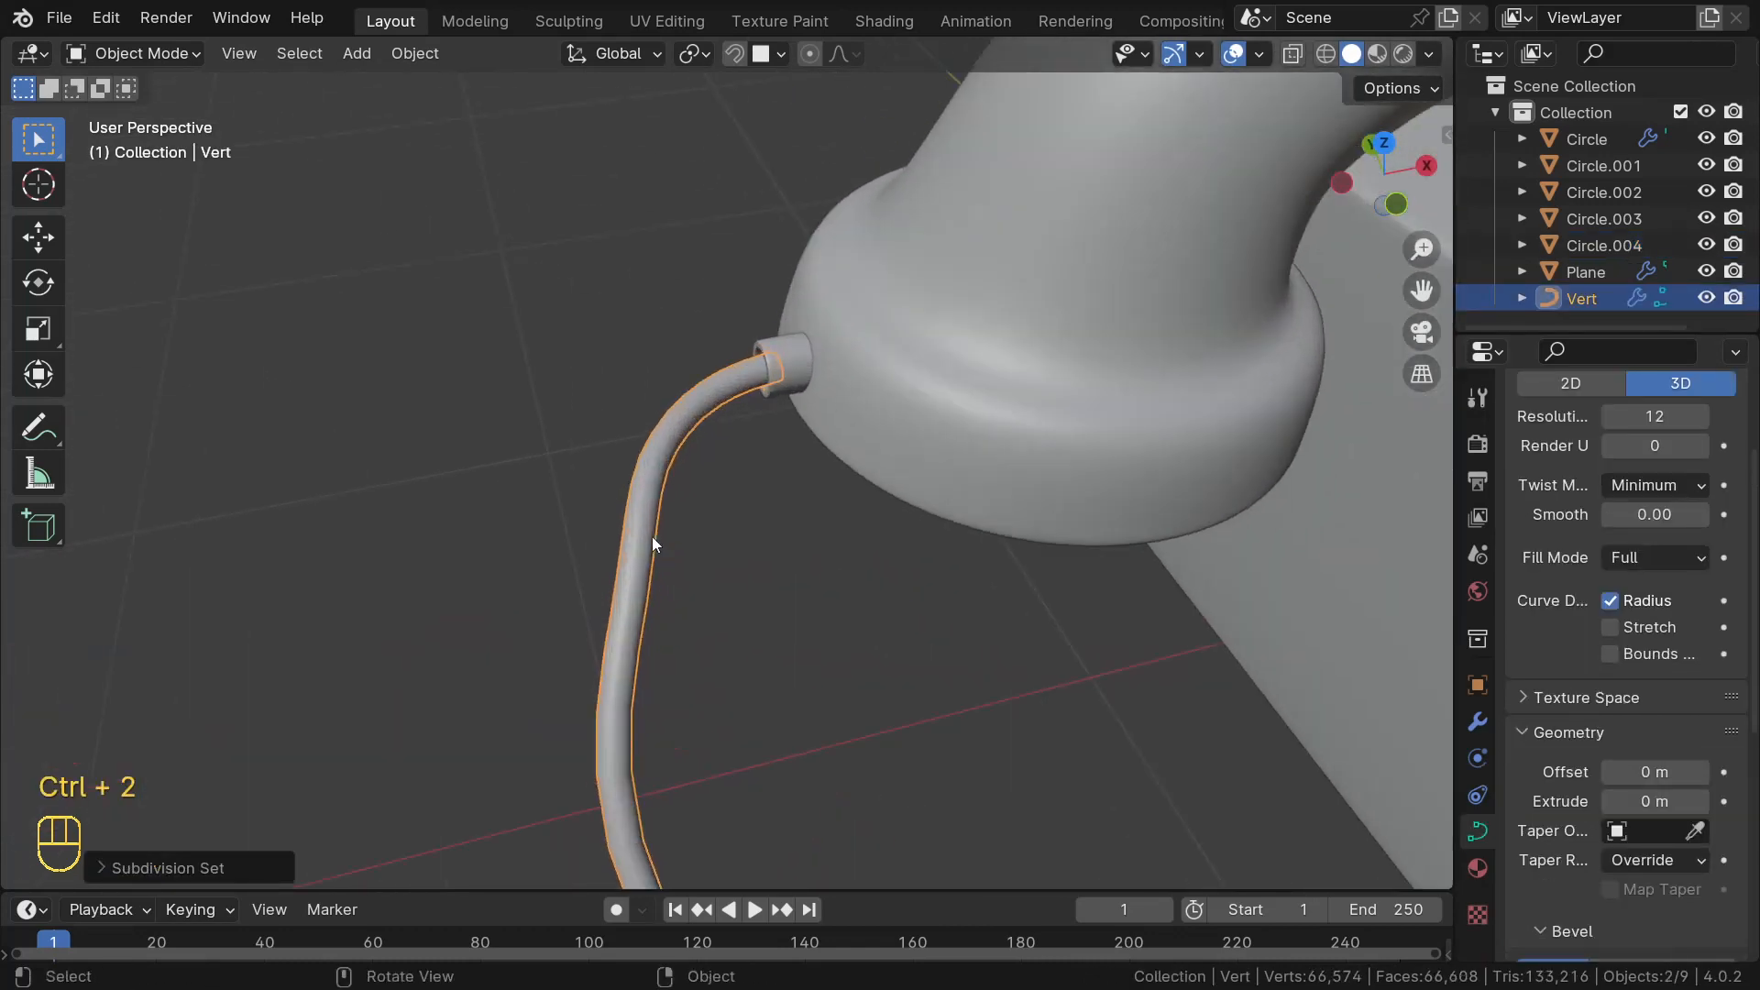
pyautogui.scroll(-3, 652, 536)
pyautogui.moveTo(651, 536); pyautogui.dragTo(898, 632, button='middle')
# - Enable proportional editing and move the point joining the straight cord to the coil back toward the handset
pyautogui.press('Tab')
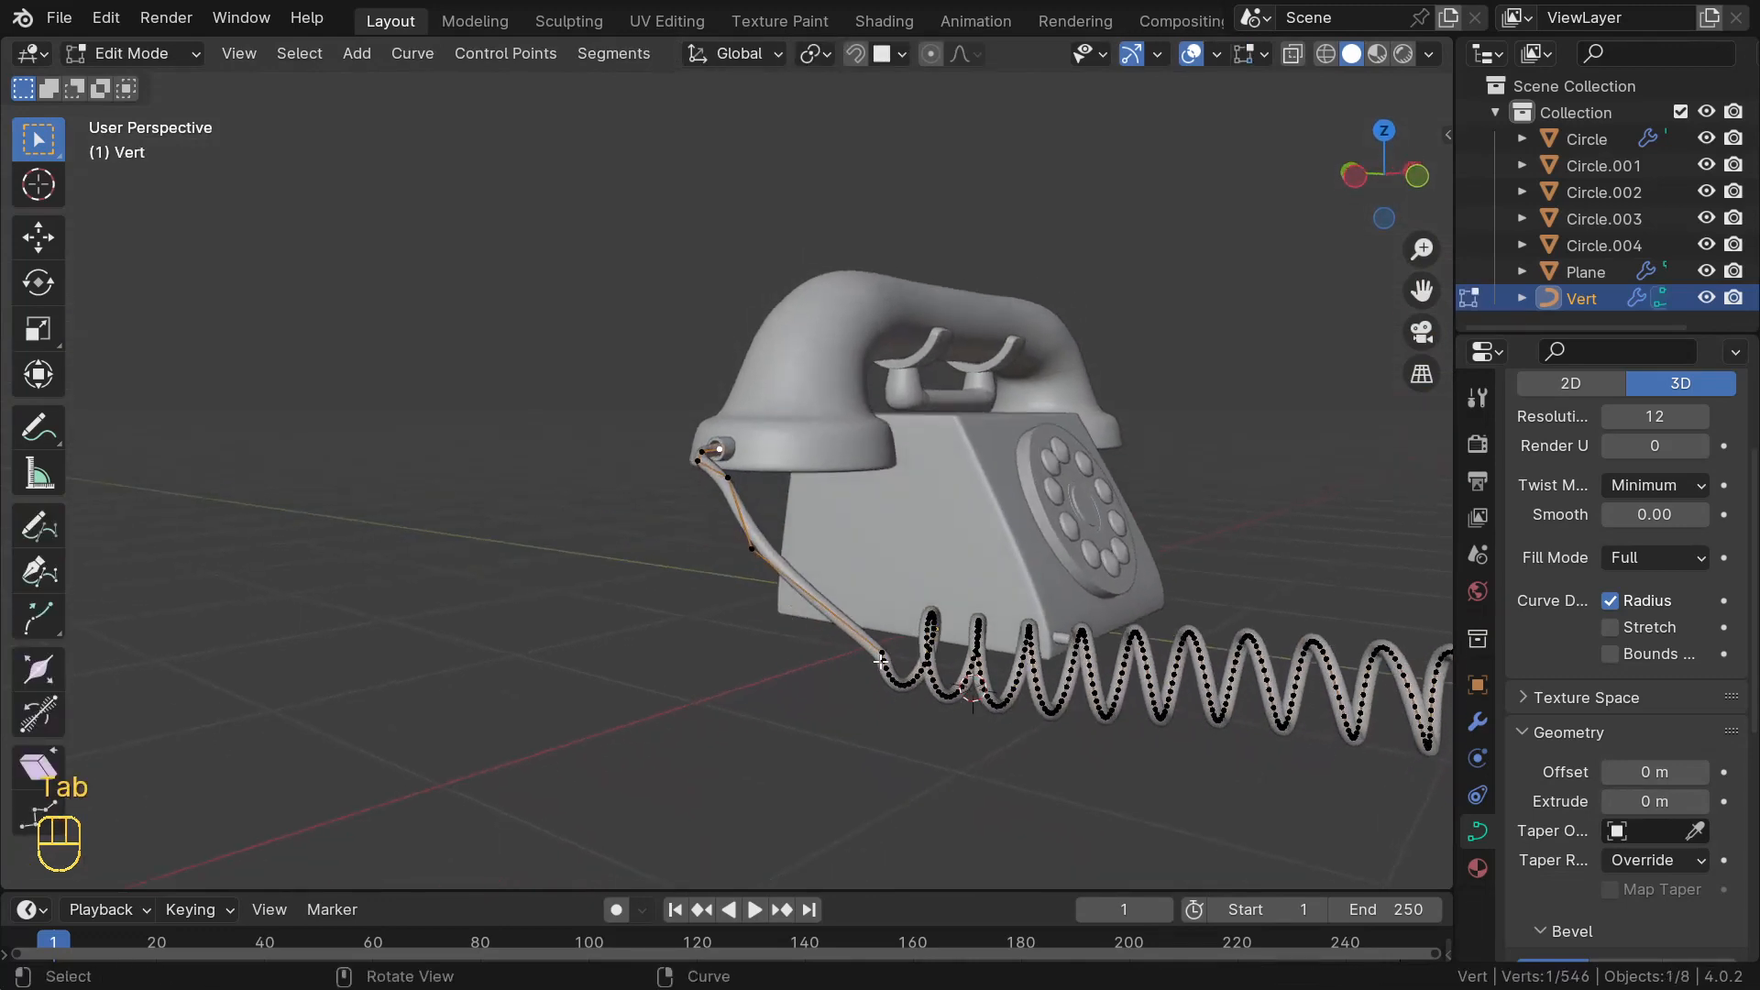
pyautogui.click(931, 53)
pyautogui.moveTo(852, 303); pyautogui.dragTo(929, 640, button='middle')
pyautogui.press('g')
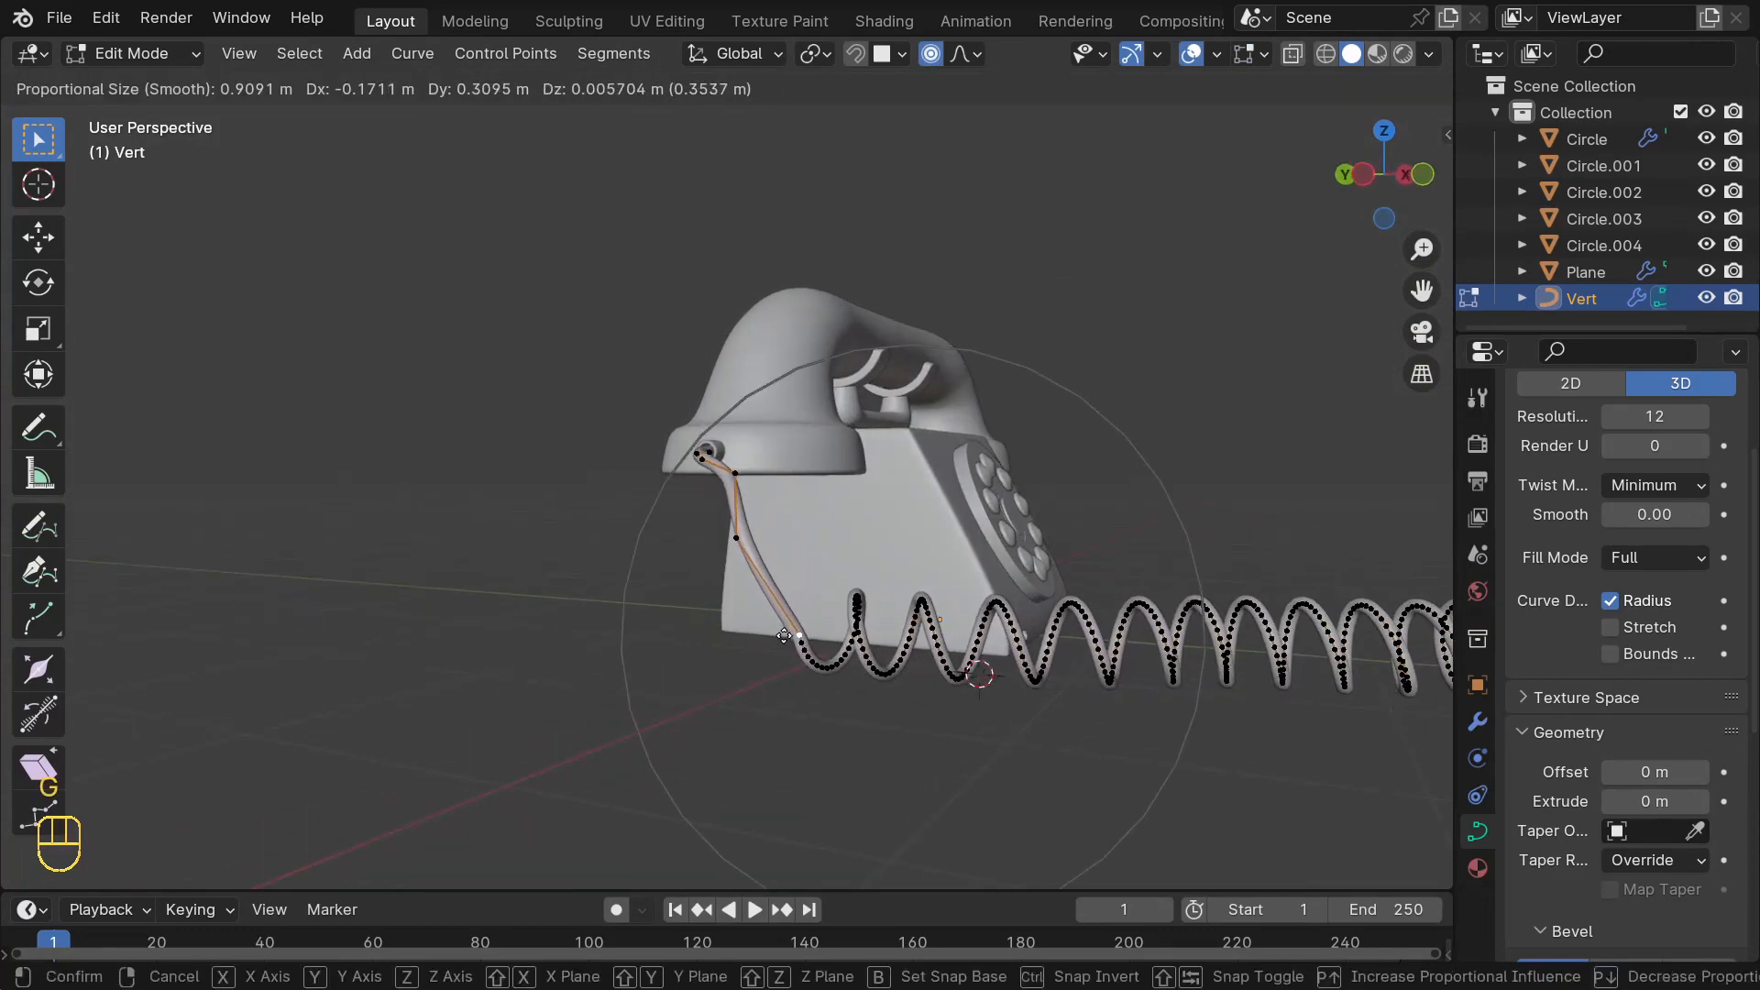
pyautogui.click(797, 605)
# - Rotate the cord around its coil junction point with proportional editing, swinging the straight section and the first coils
pyautogui.scroll(-2, 923, 587)
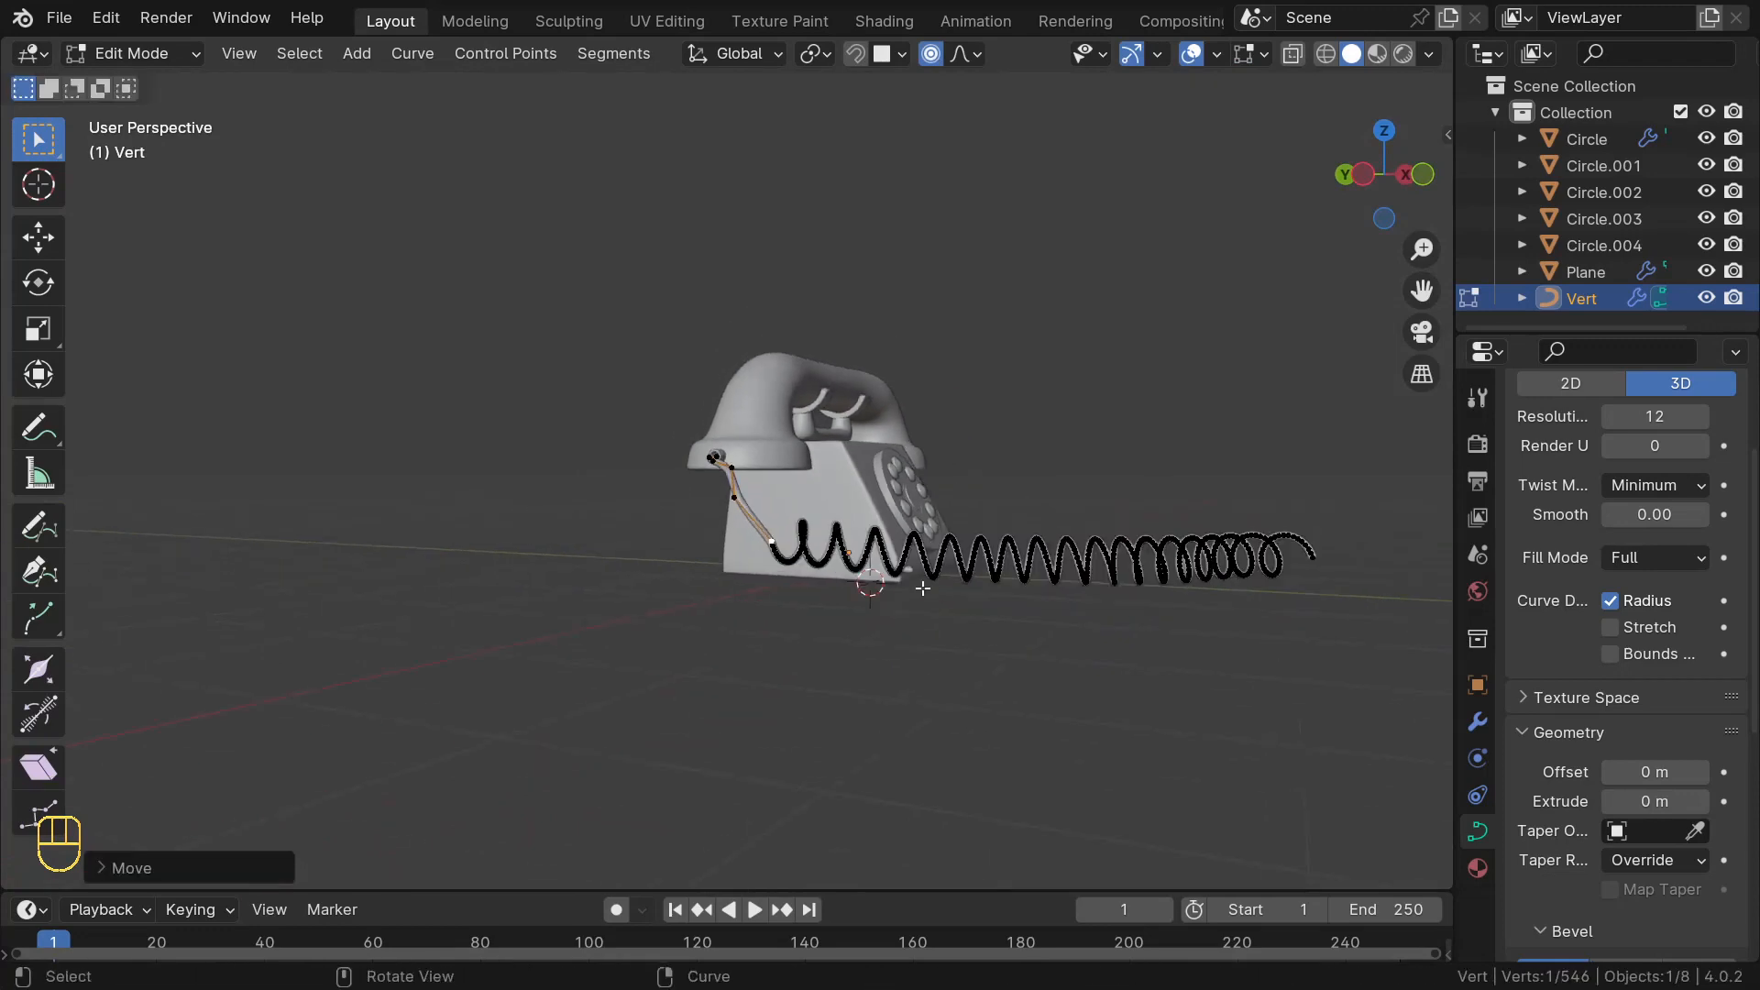
pyautogui.press('r')
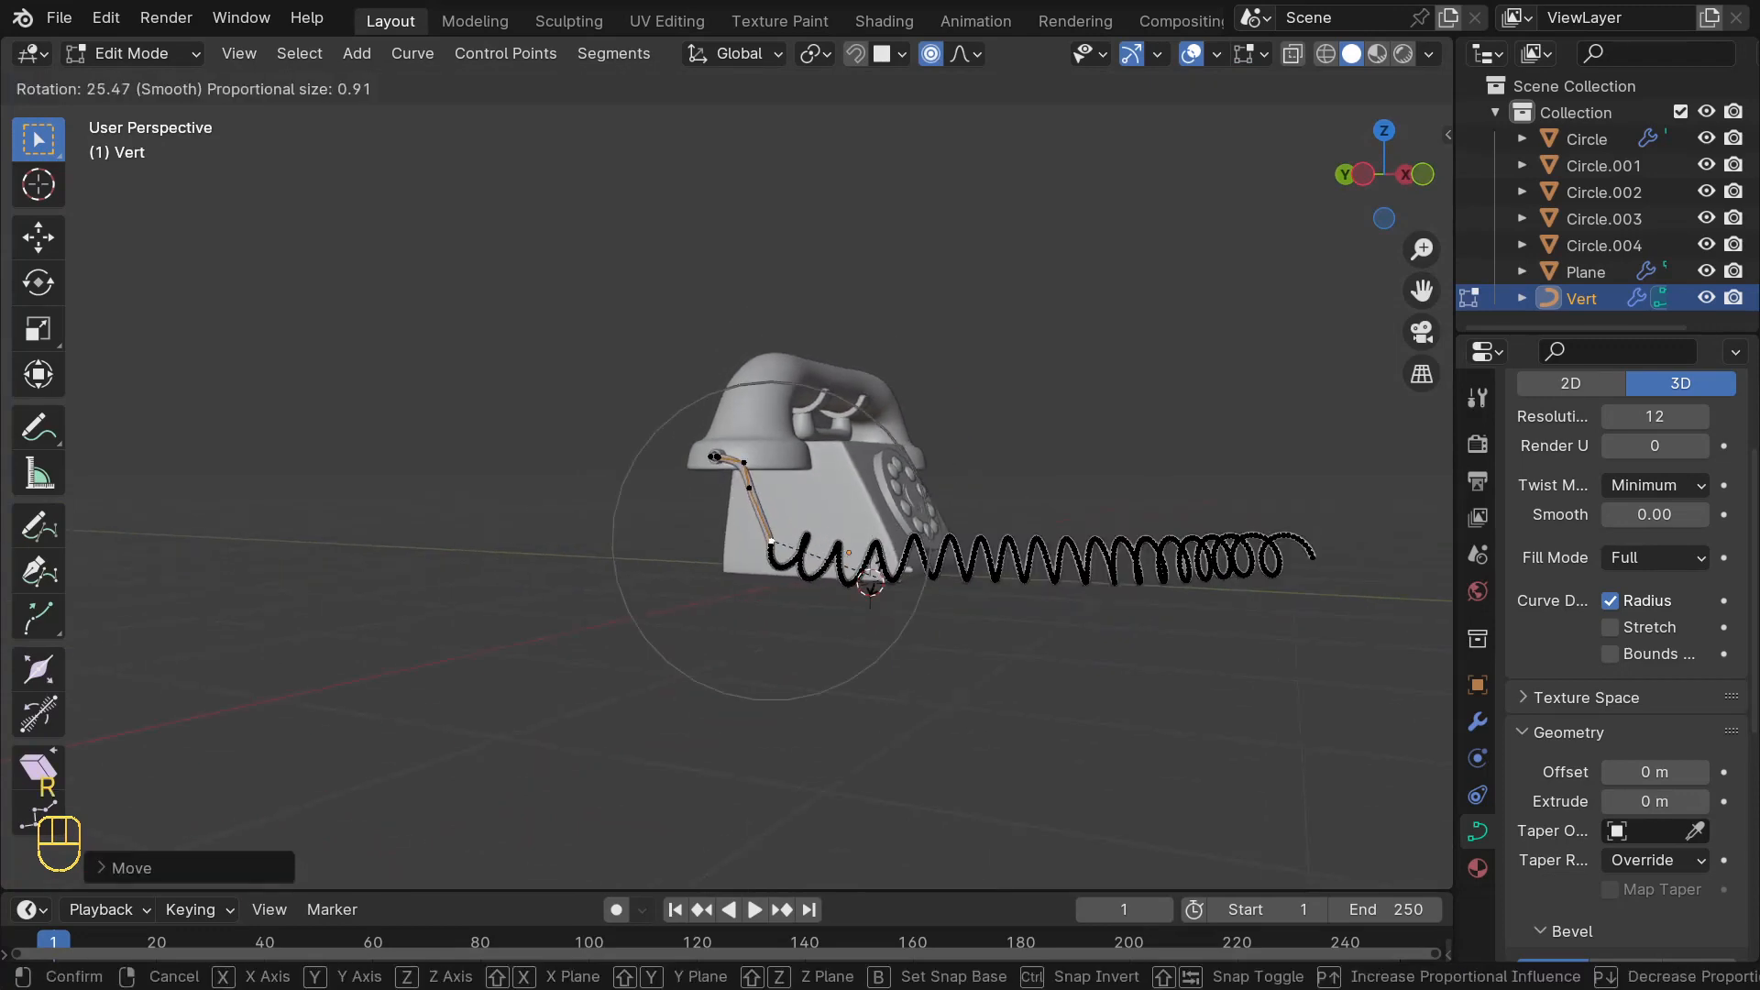
pyautogui.click(878, 563)
pyautogui.moveTo(878, 563); pyautogui.dragTo(728, 508, button='middle')
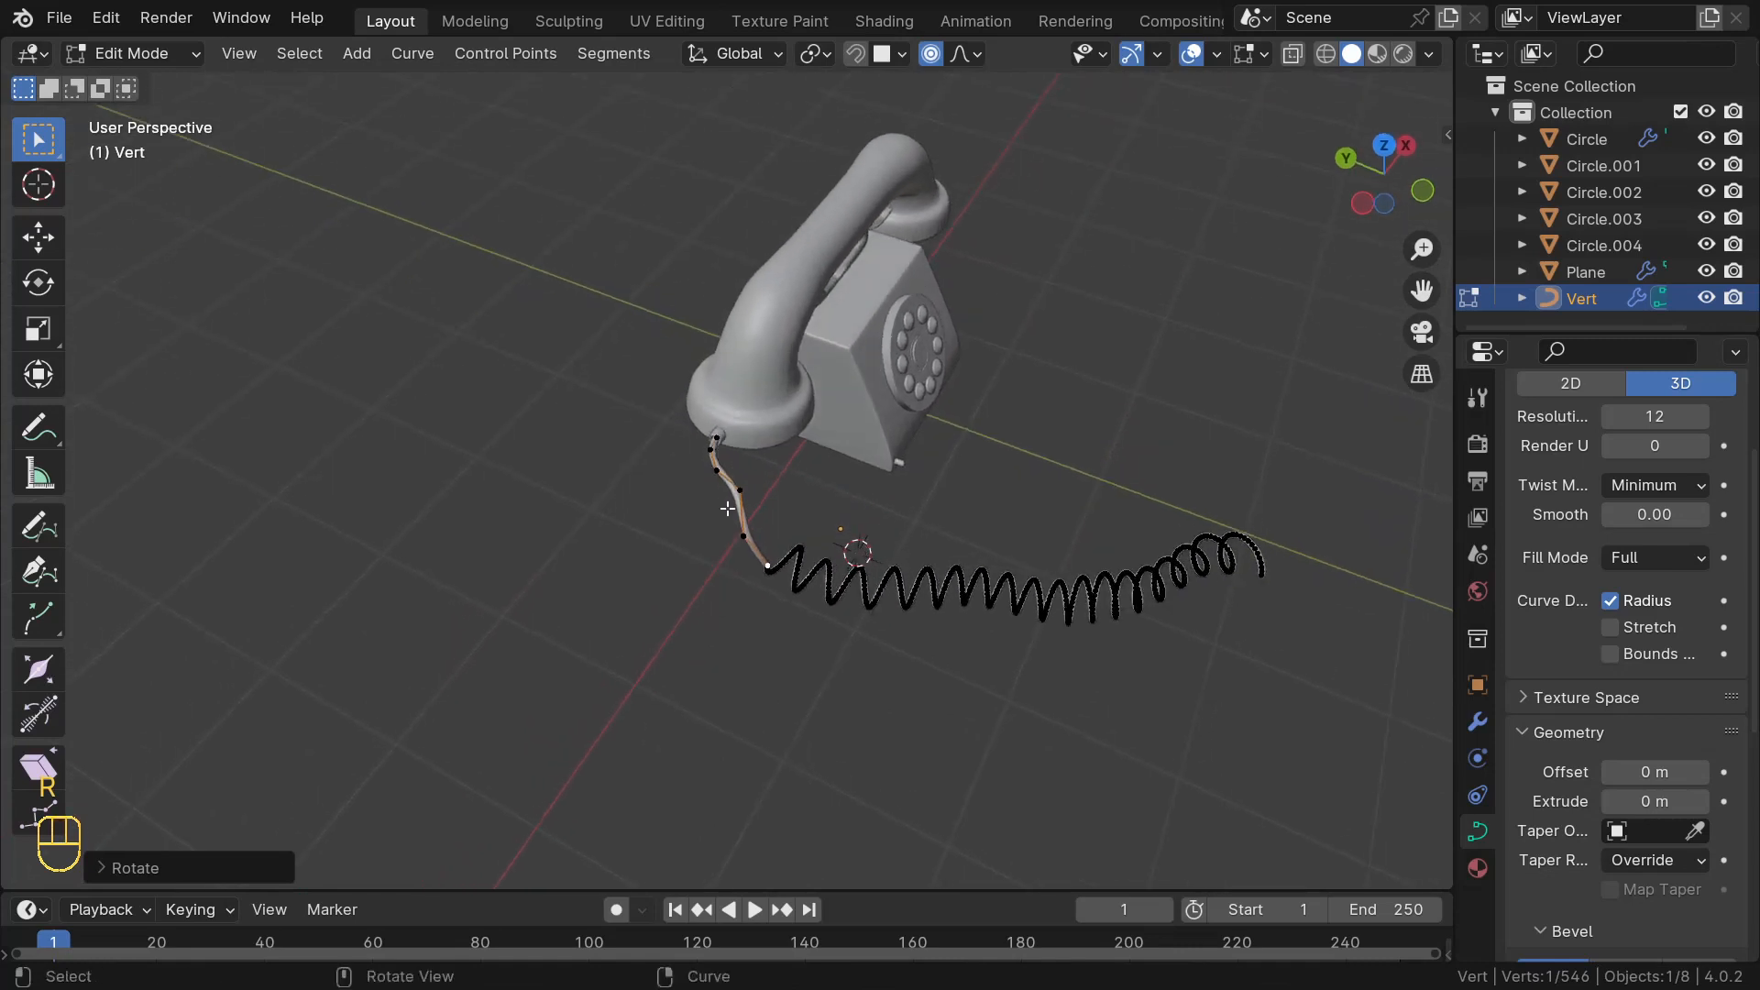
# - Move the middle point of the straight cord section slightly with proportional editing
pyautogui.click(739, 486)
pyautogui.press('g')
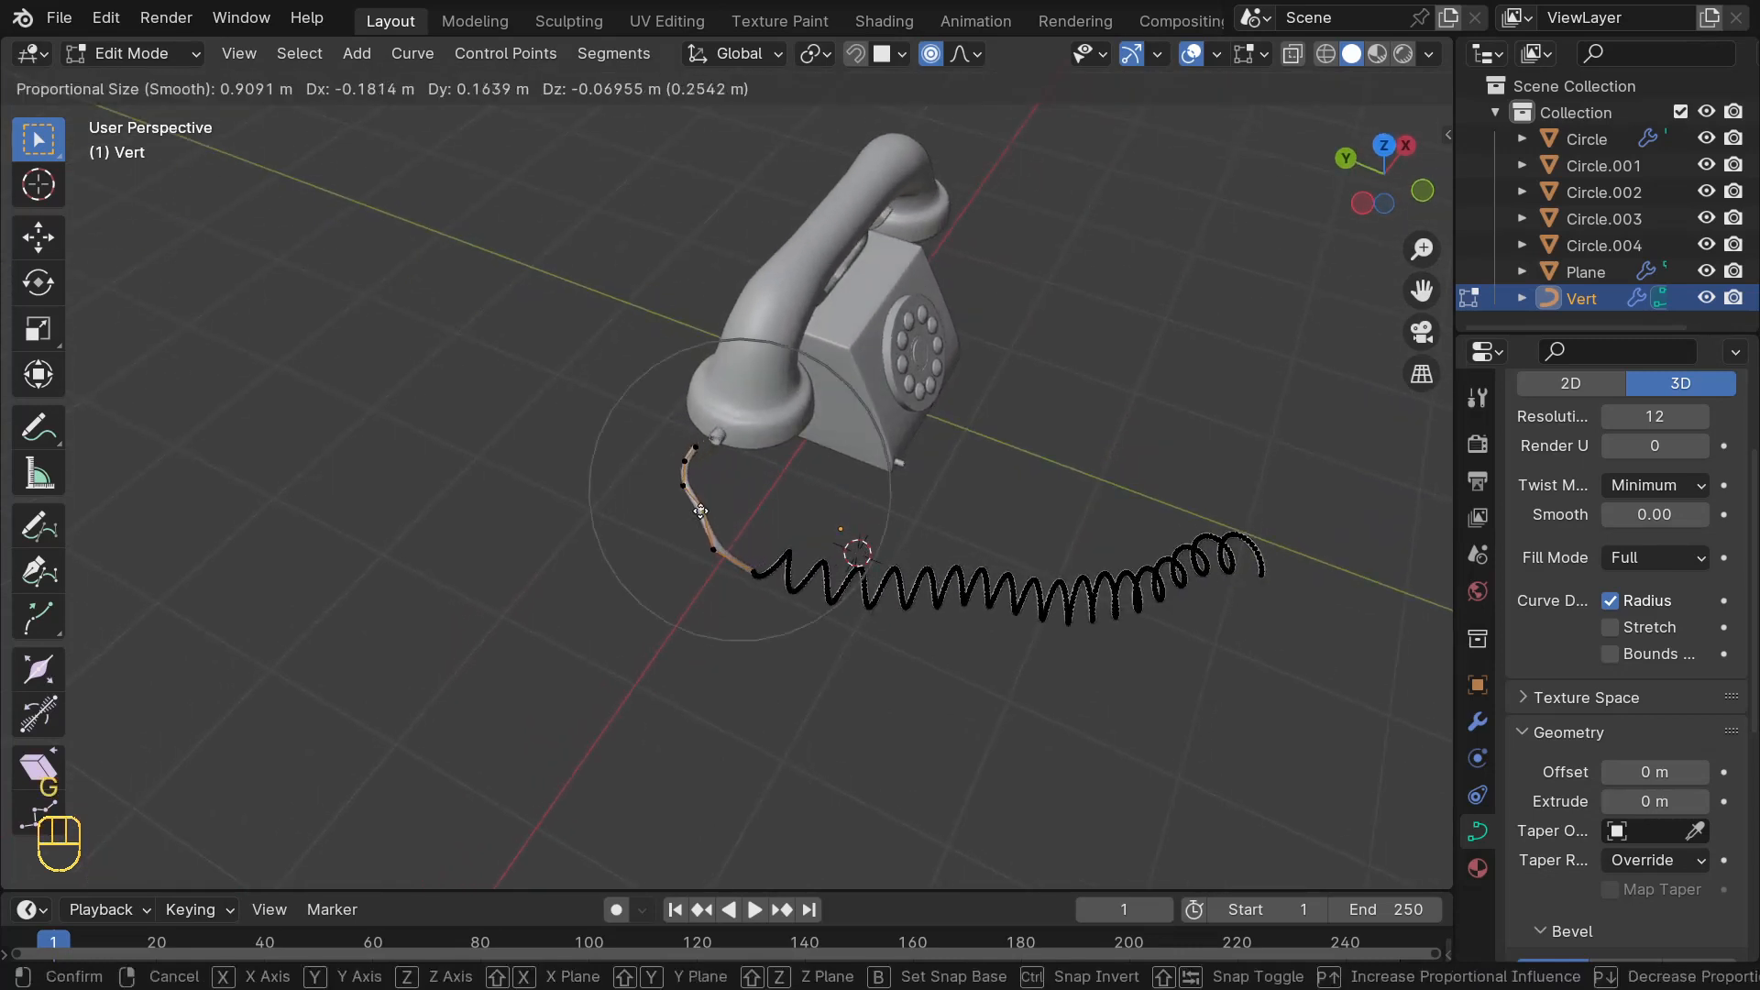
pyautogui.click(753, 509)
pyautogui.scroll(2, 756, 504)
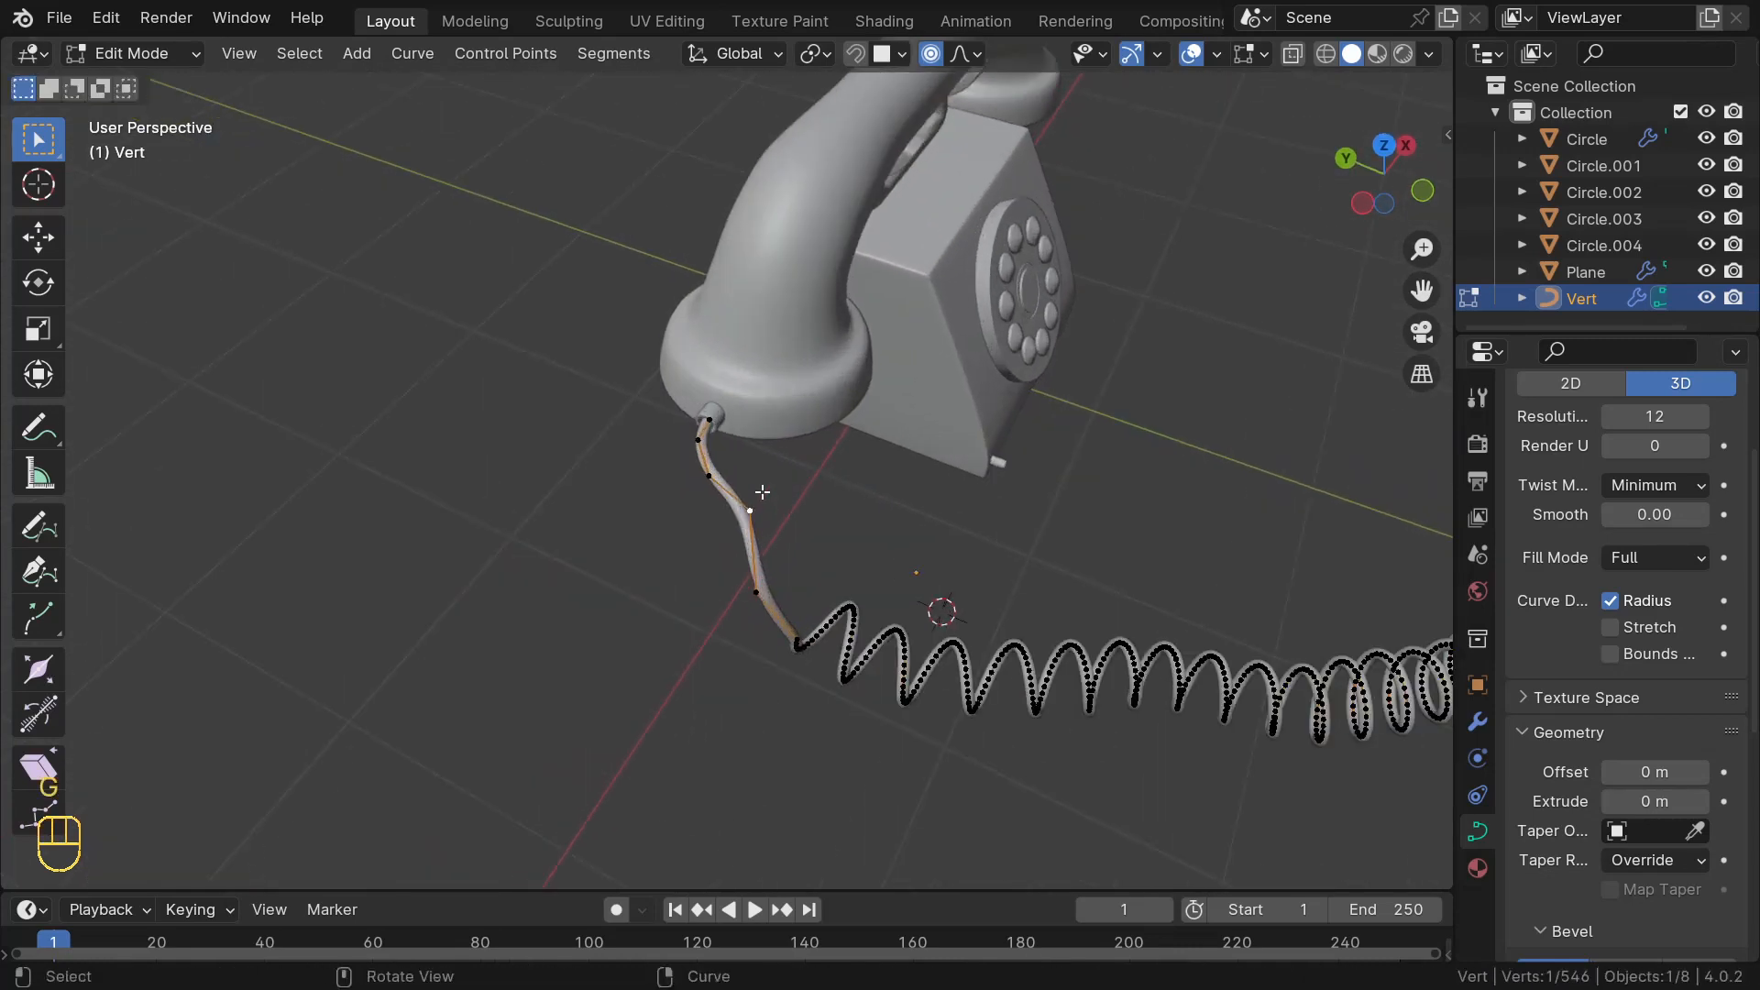
pyautogui.scroll(4, 747, 506)
# - Move the same middle cord point outward with the proportional size reduced to about 0.16 m, smoothing the cord's curve
pyautogui.press('g')
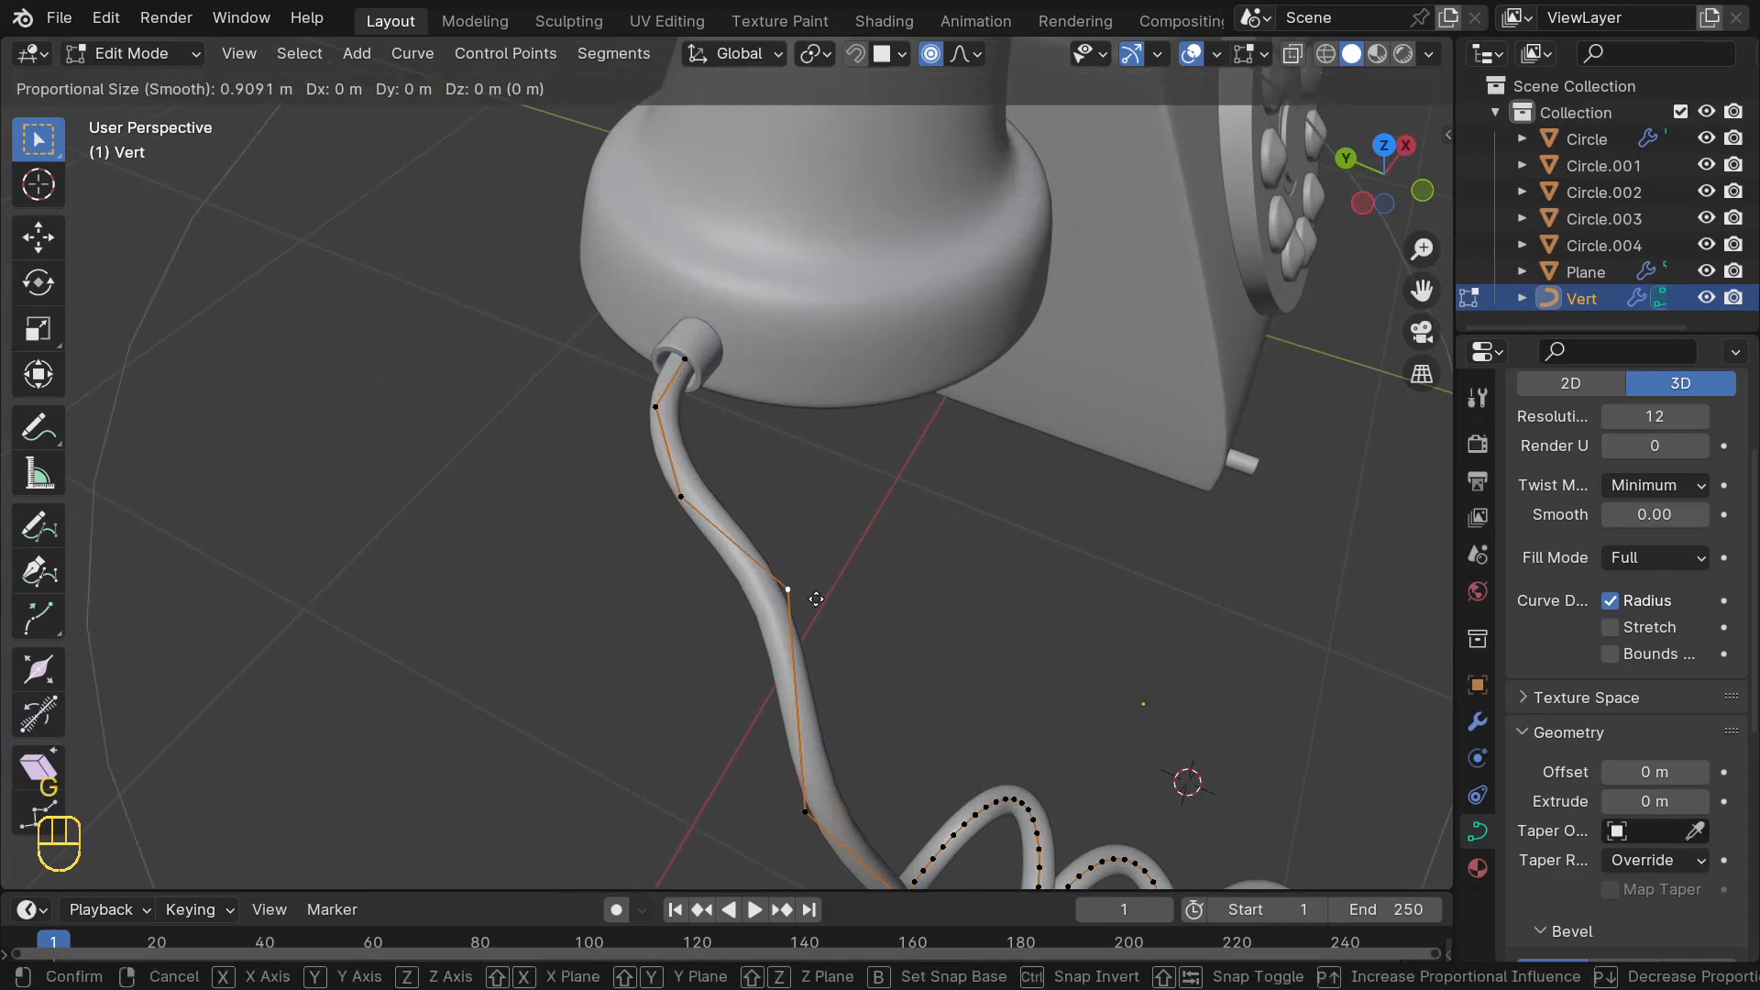
pyautogui.scroll(-11, 816, 600)
pyautogui.scroll(15, 816, 600)
pyautogui.scroll(10, 816, 599)
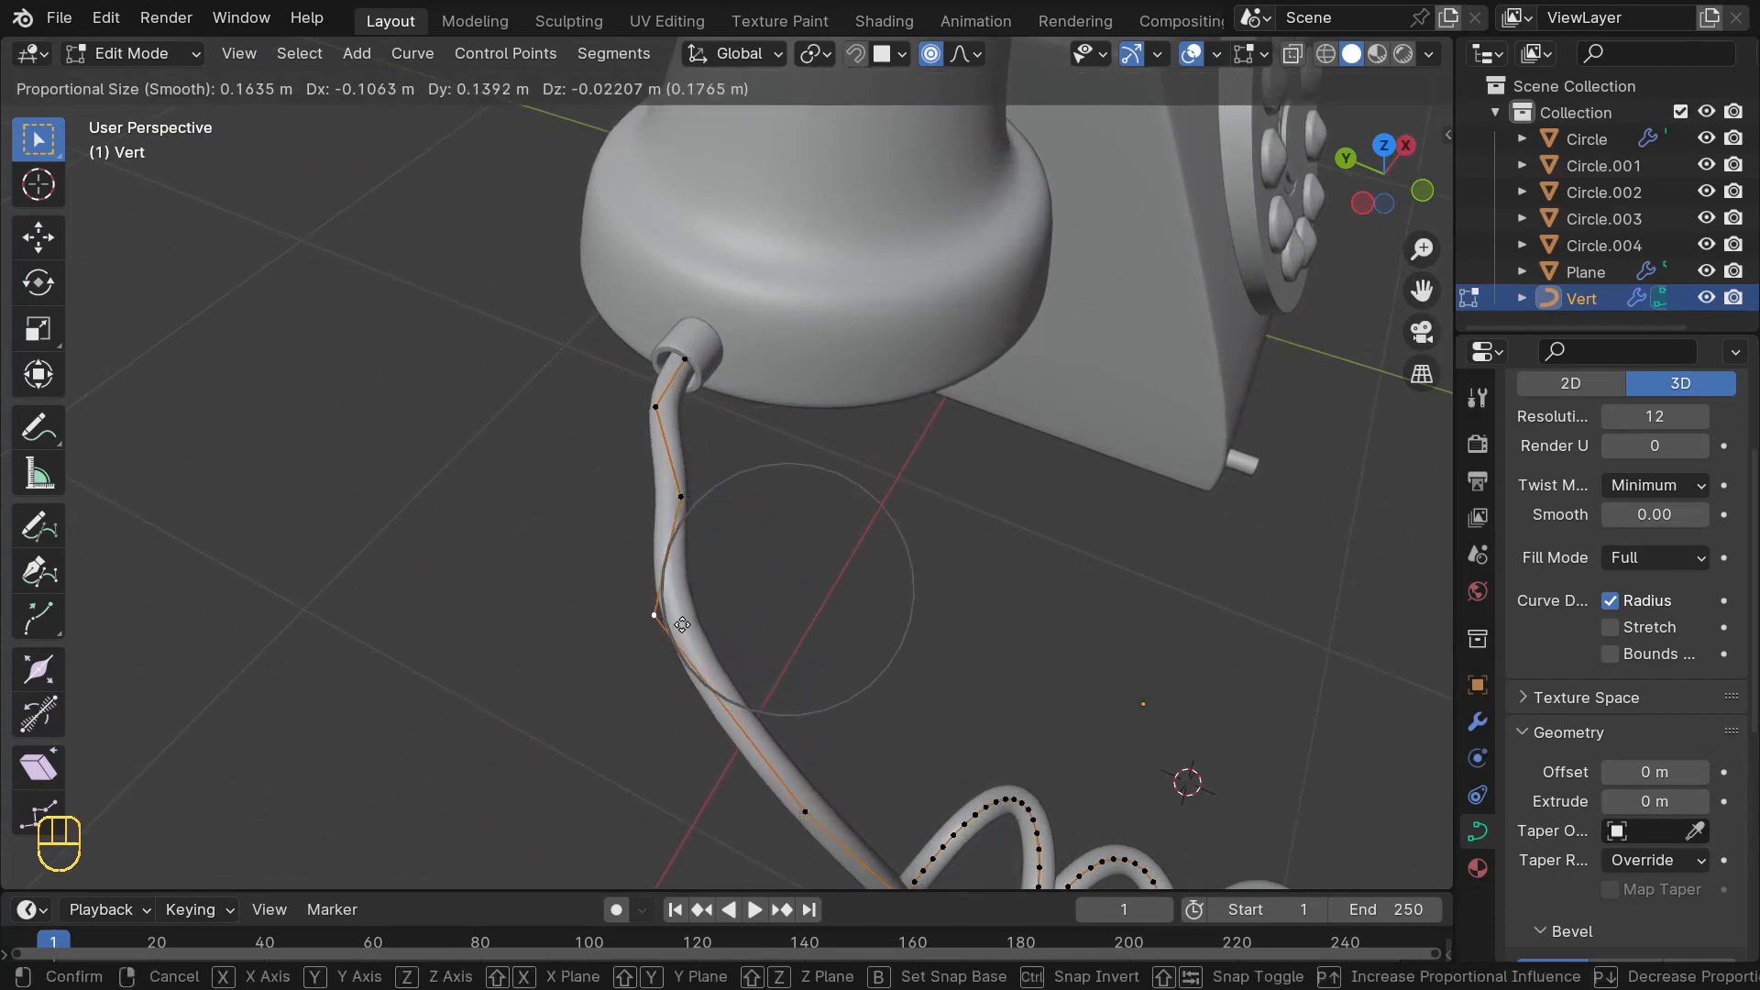
pyautogui.click(639, 624)
# - In top view, rotate the coil's free end counterclockwise around its end point with proportional editing
pyautogui.scroll(-4, 639, 623)
pyautogui.moveTo(639, 623); pyautogui.dragTo(746, 495, button='middle')
pyautogui.scroll(-5, 746, 495)
pyautogui.moveTo(829, 621); pyautogui.dragTo(844, 676, button='middle')
pyautogui.moveTo(1010, 758); pyautogui.dragTo(950, 714, button='middle')
pyautogui.press('KP_7')
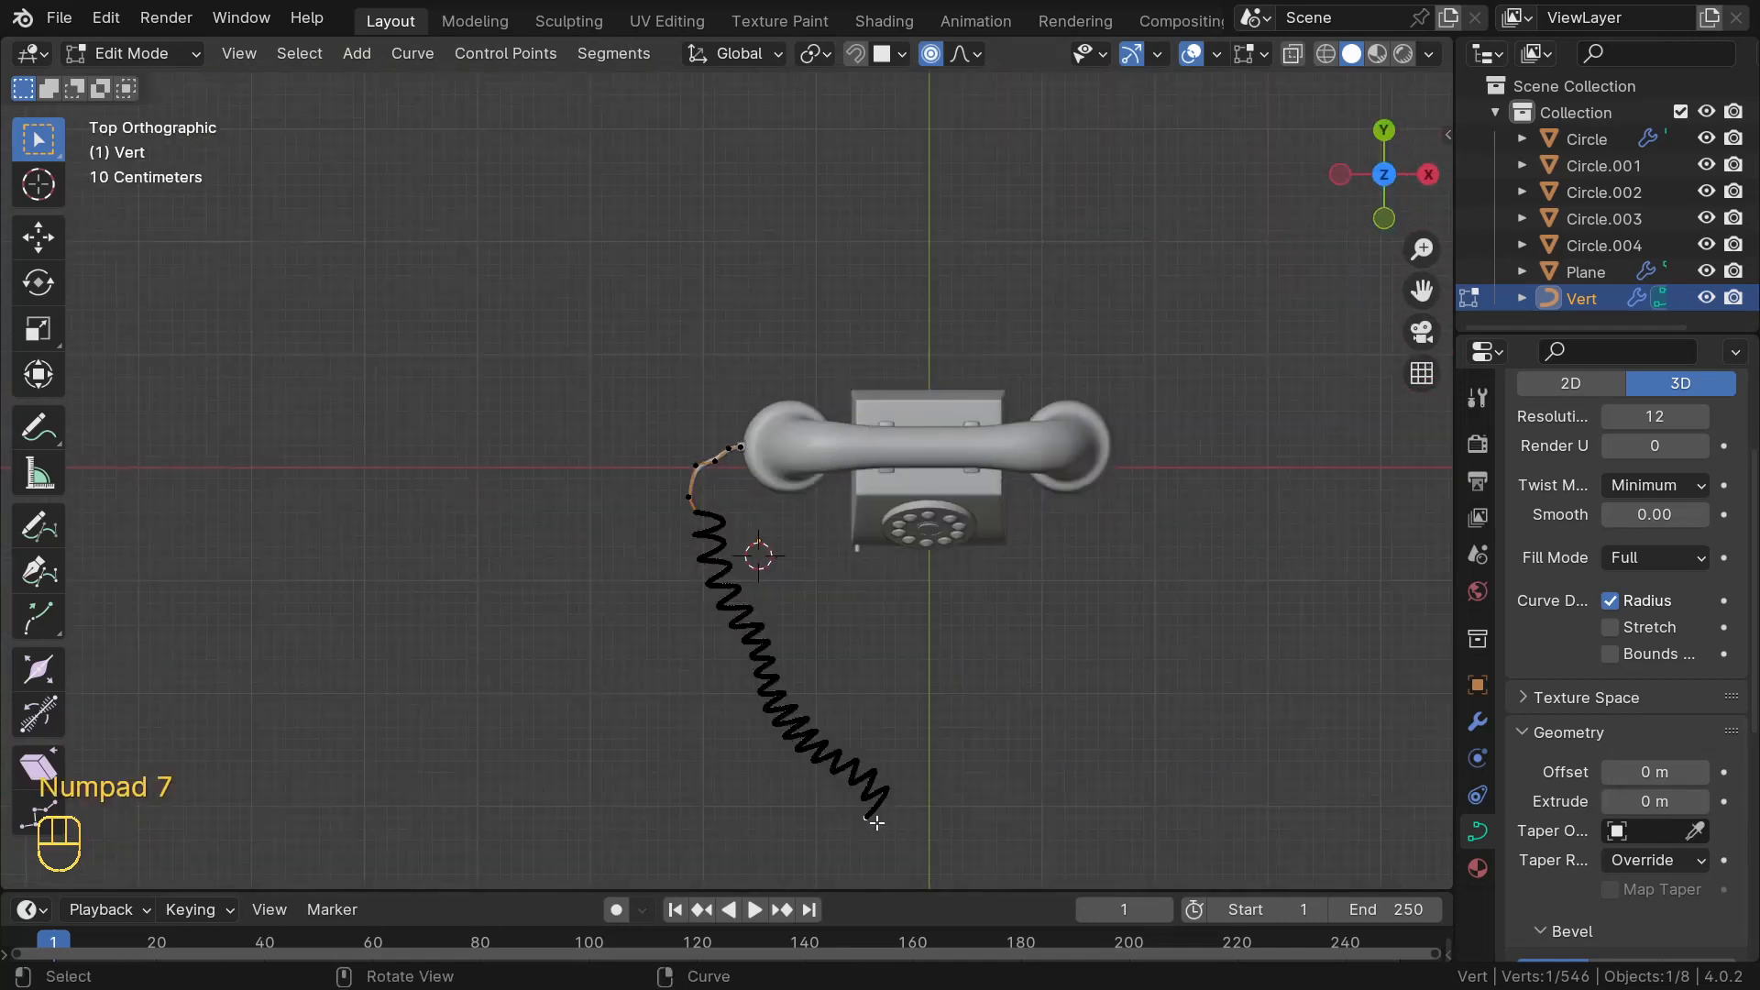
pyautogui.press('KP_Decimal')
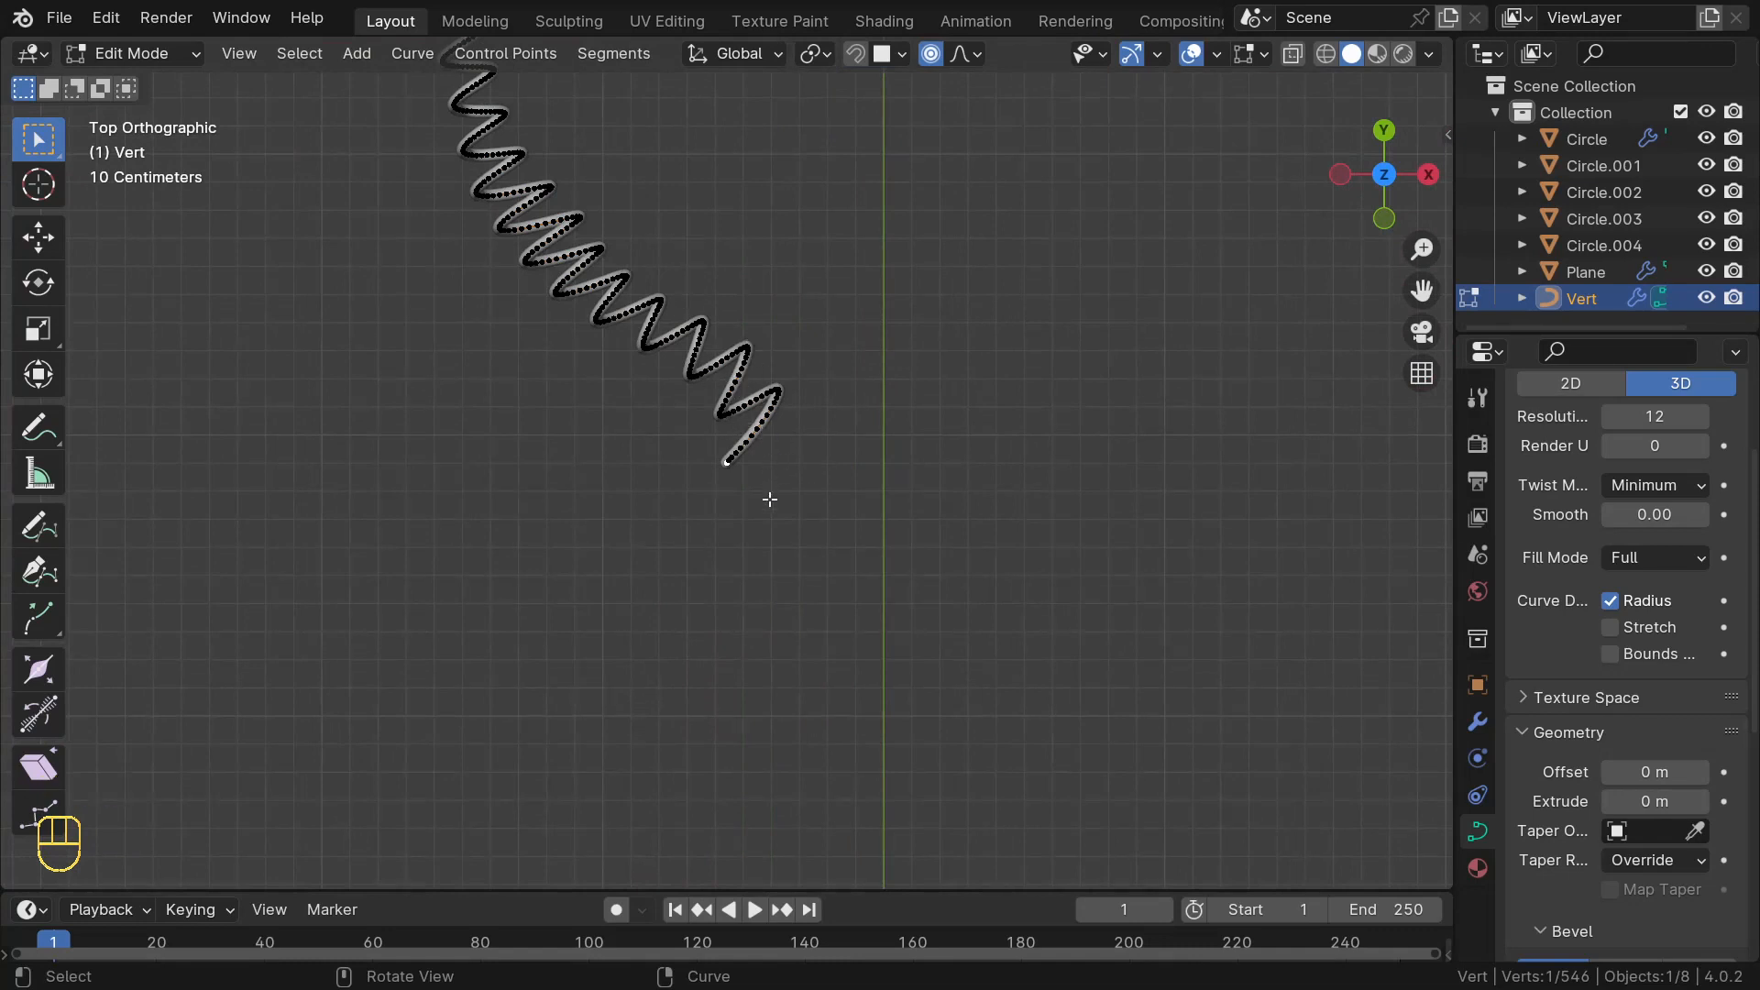
pyautogui.press('r')
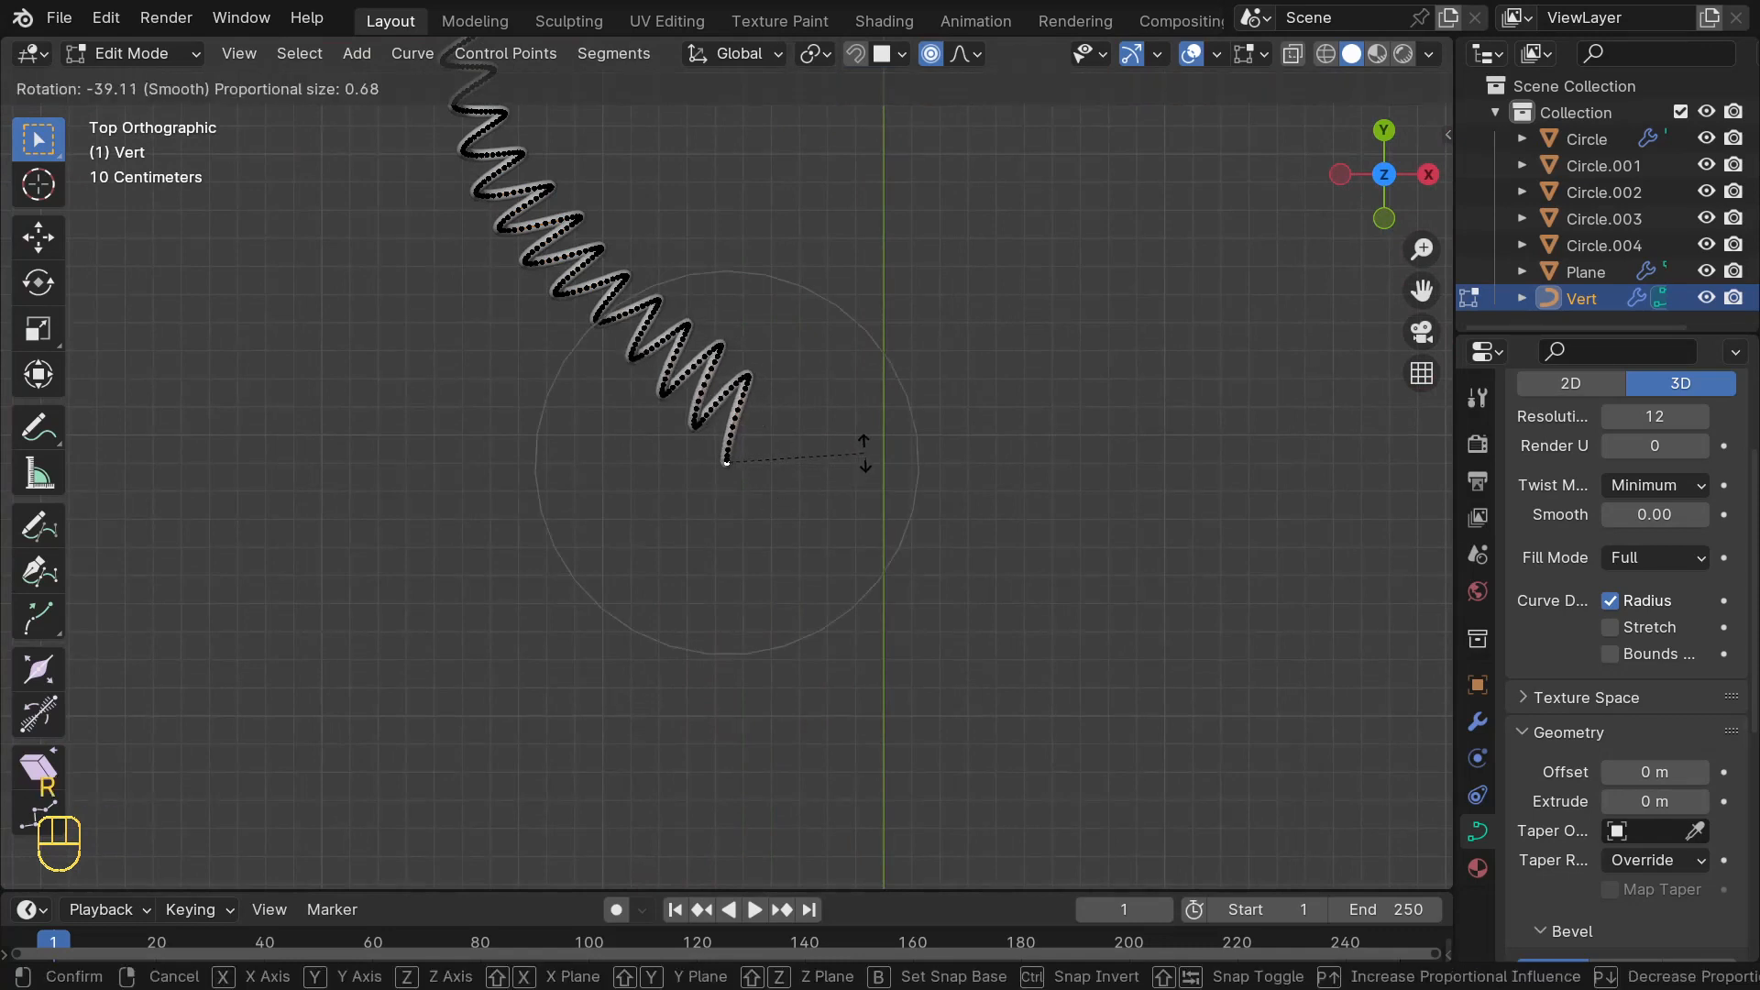
pyautogui.click(871, 433)
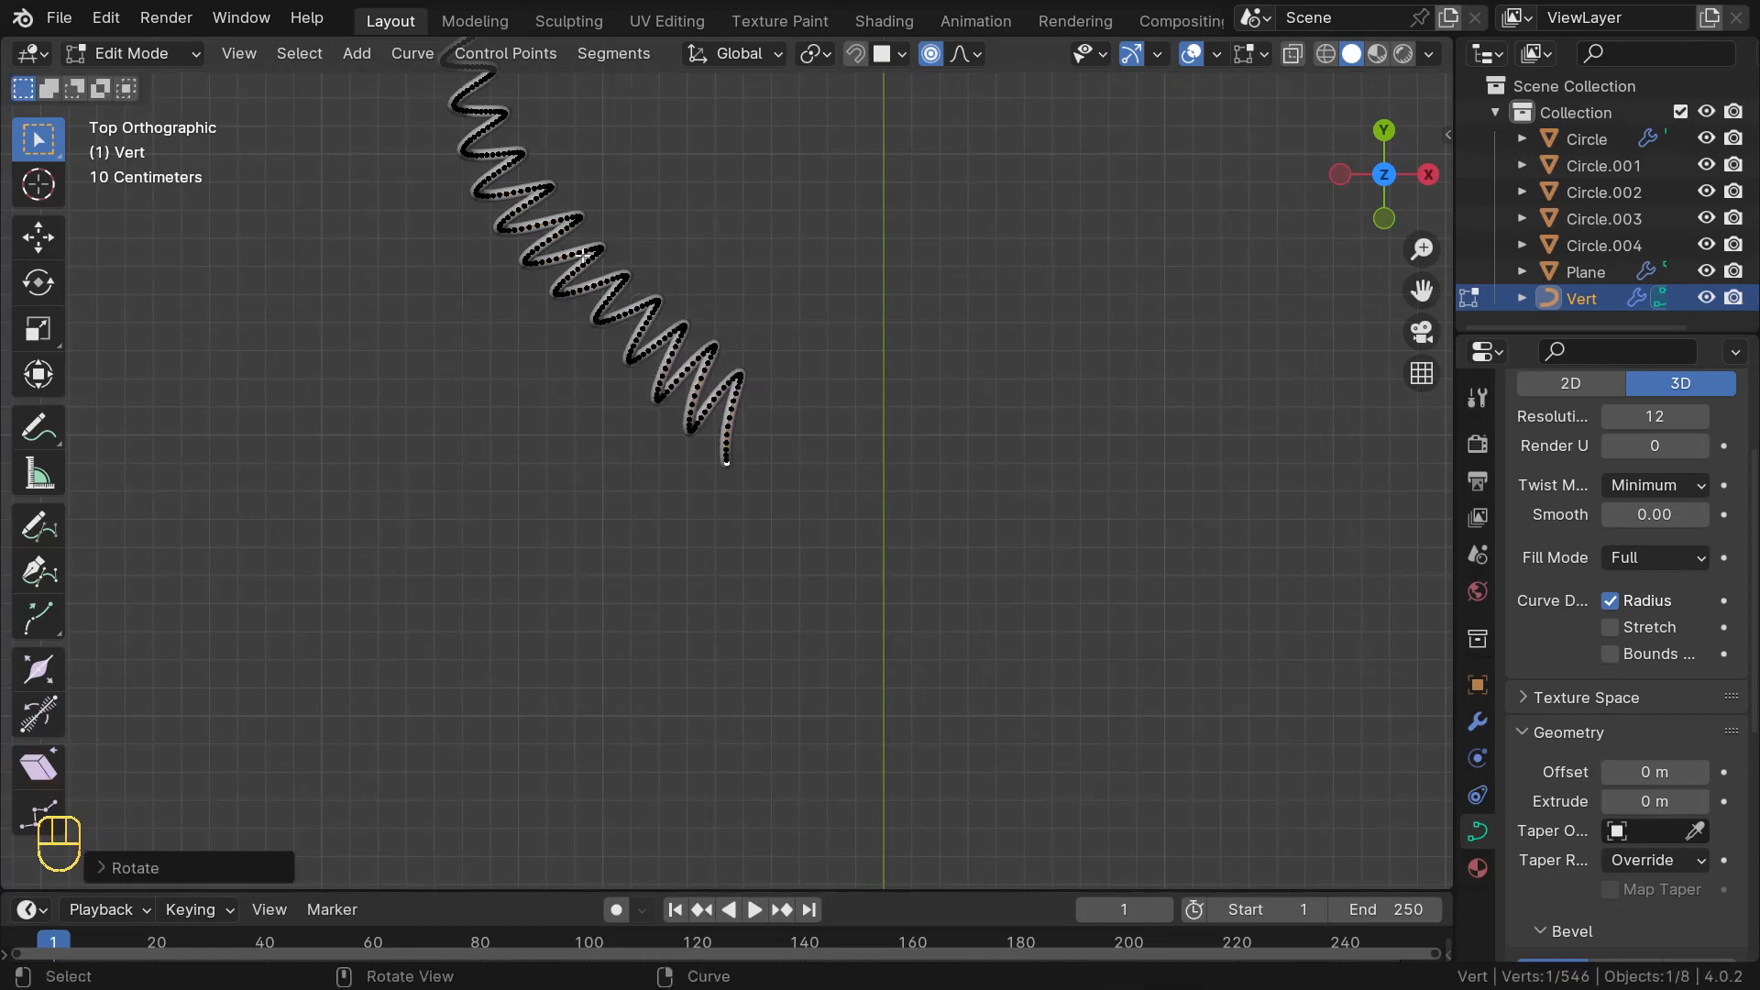
# - Move a point several turns before the coil's end about 0.26 m toward negative X and Y, and rotate the turns around it slightly
pyautogui.click(584, 254)
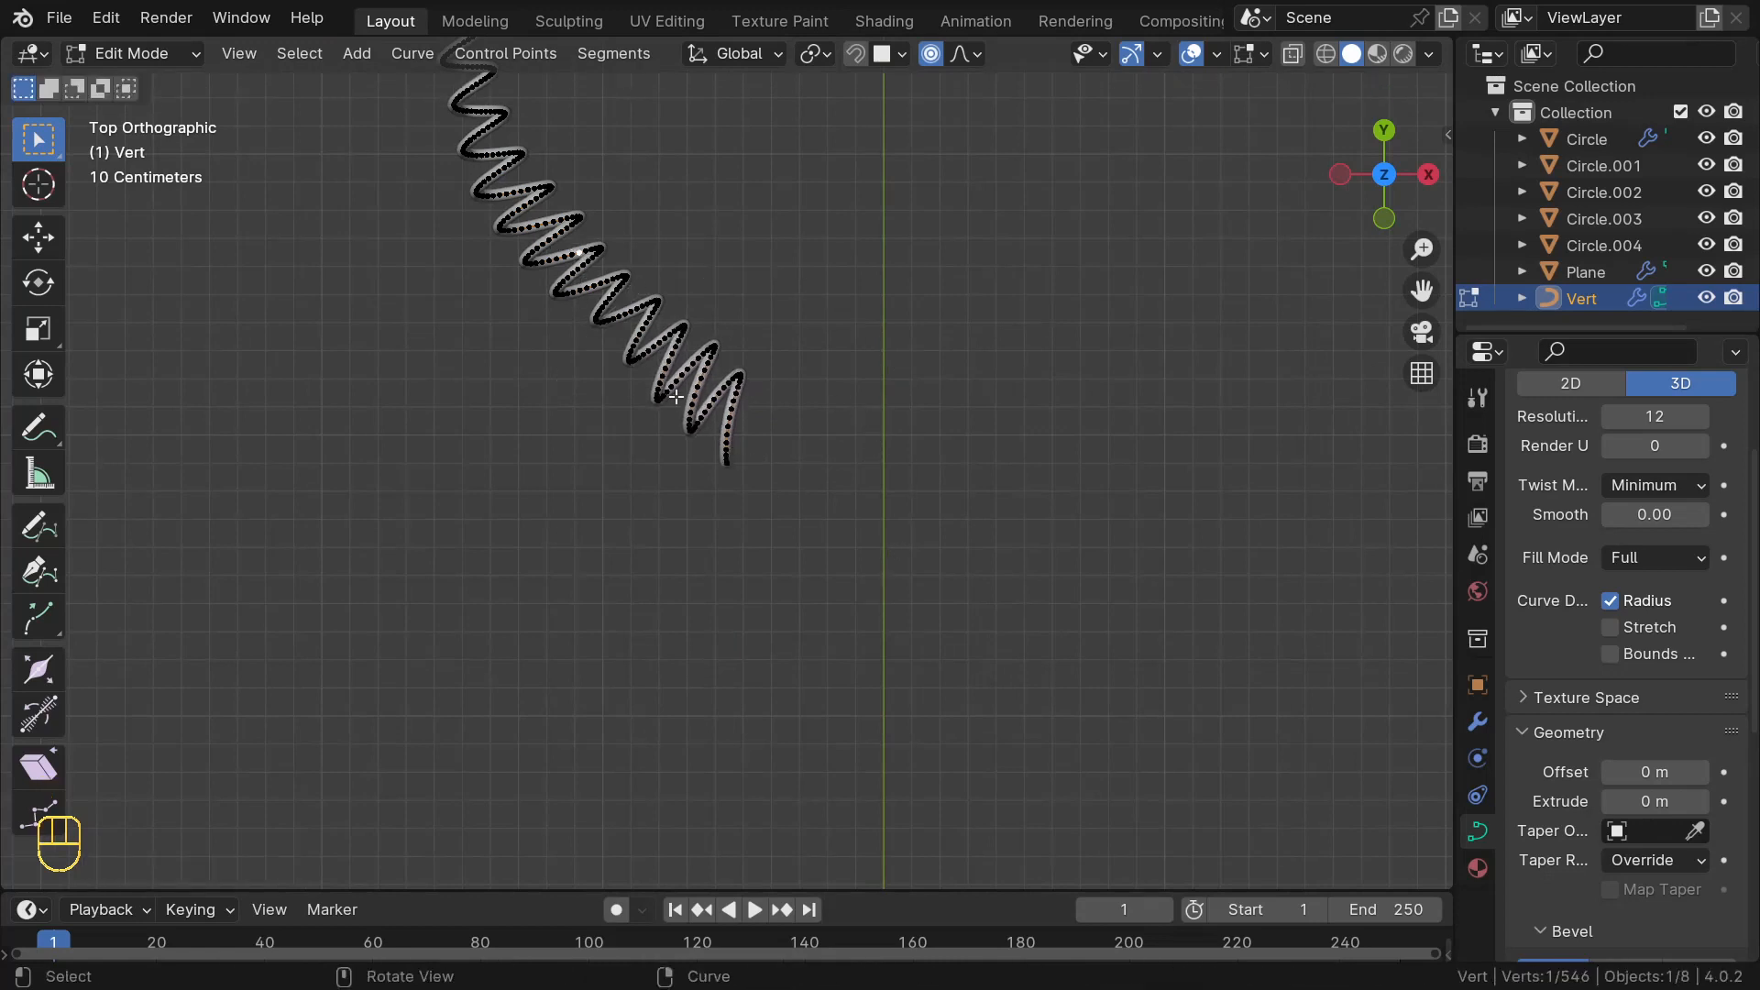
pyautogui.press('g')
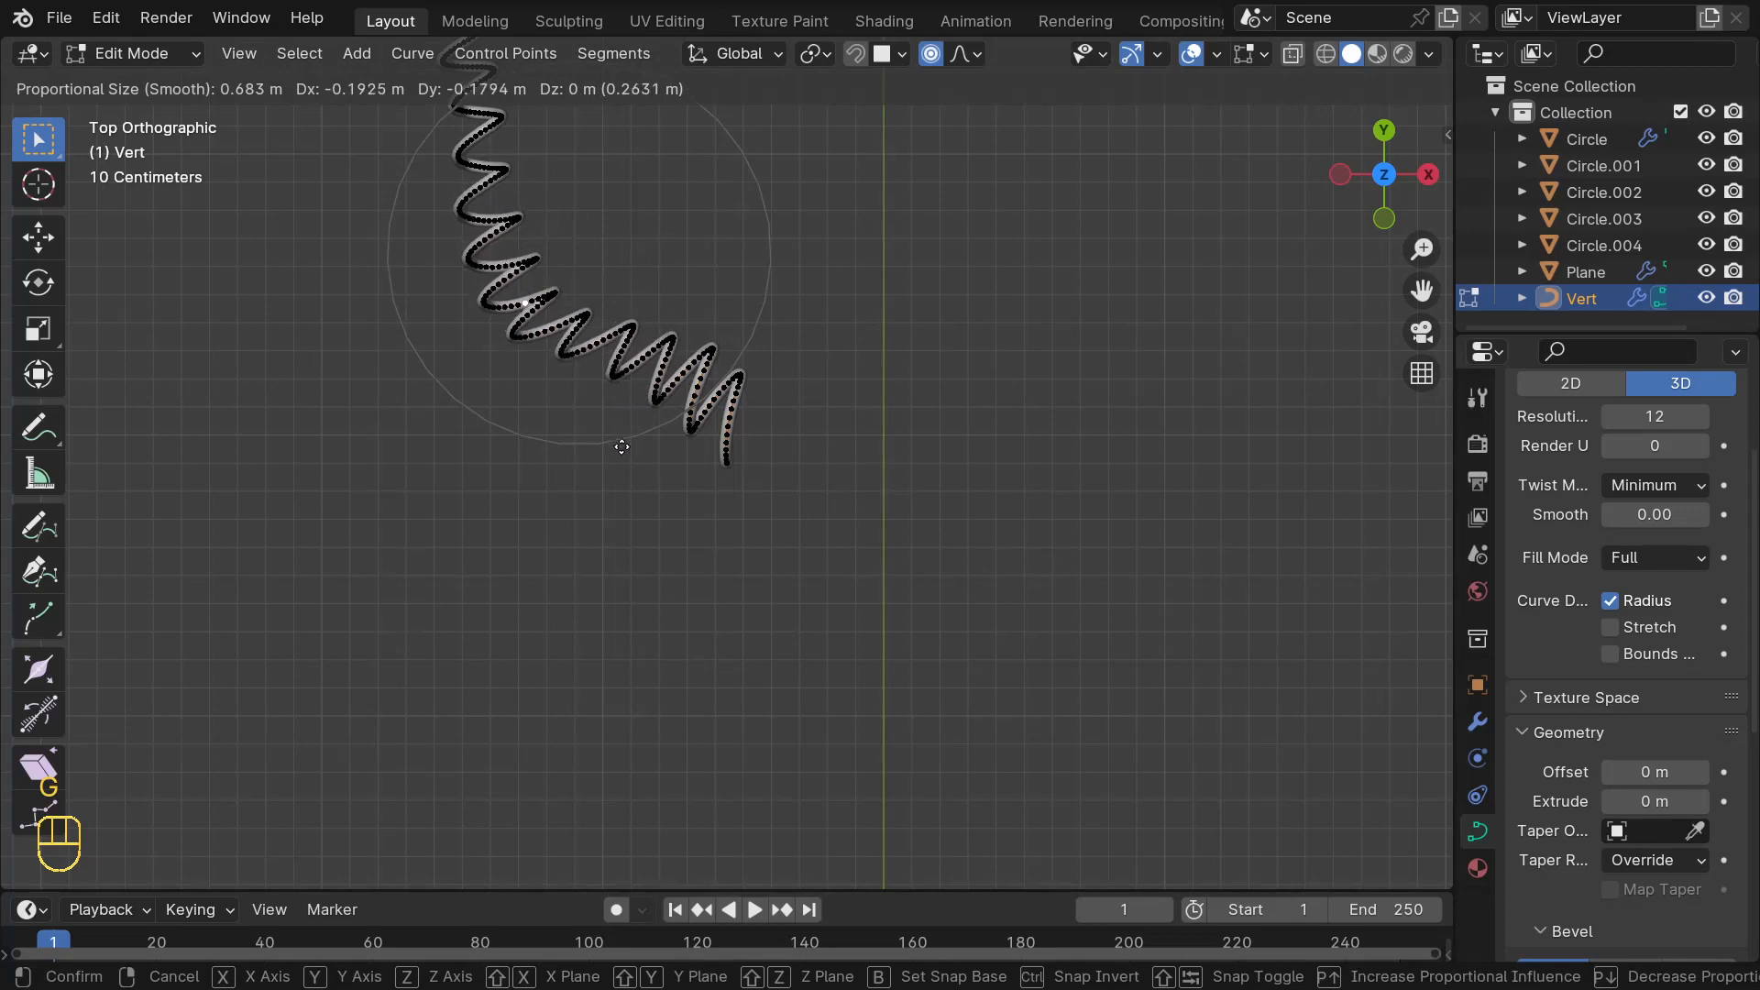
pyautogui.click(617, 448)
pyautogui.press('r')
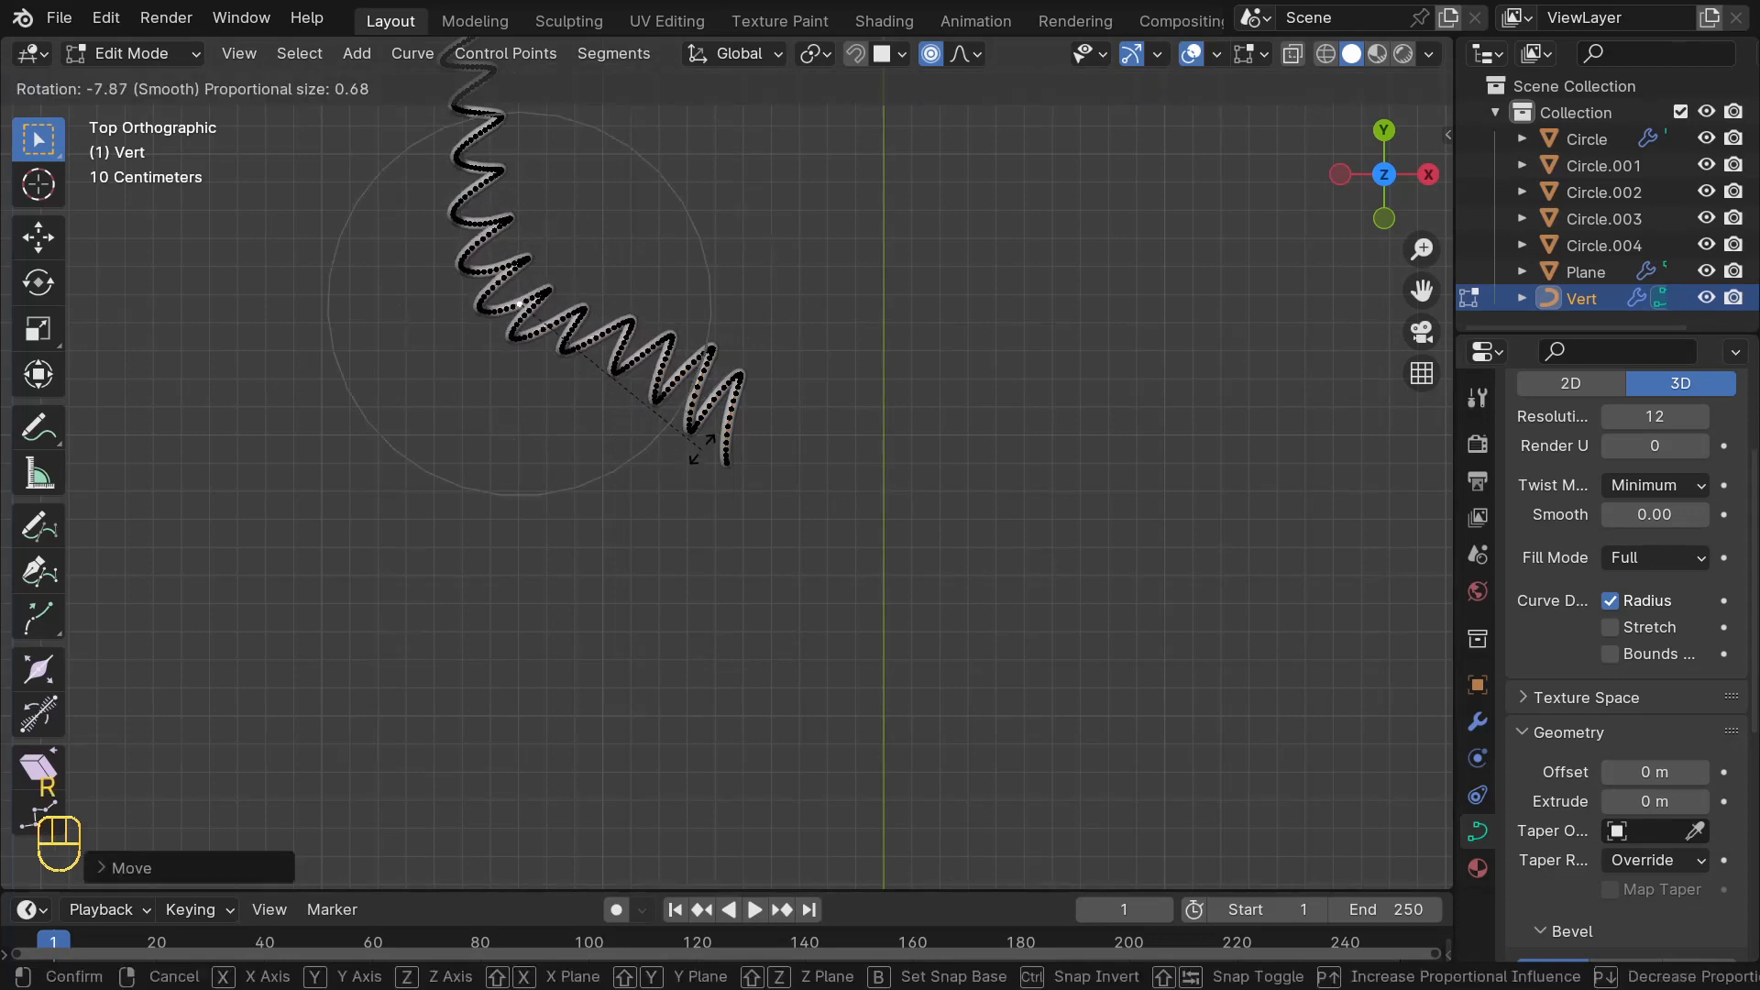
pyautogui.click(699, 399)
# - Rotate the last coil turns counterclockwise by about 66 degrees around a point near the coil's end, using proportional editing
pyautogui.click(695, 394)
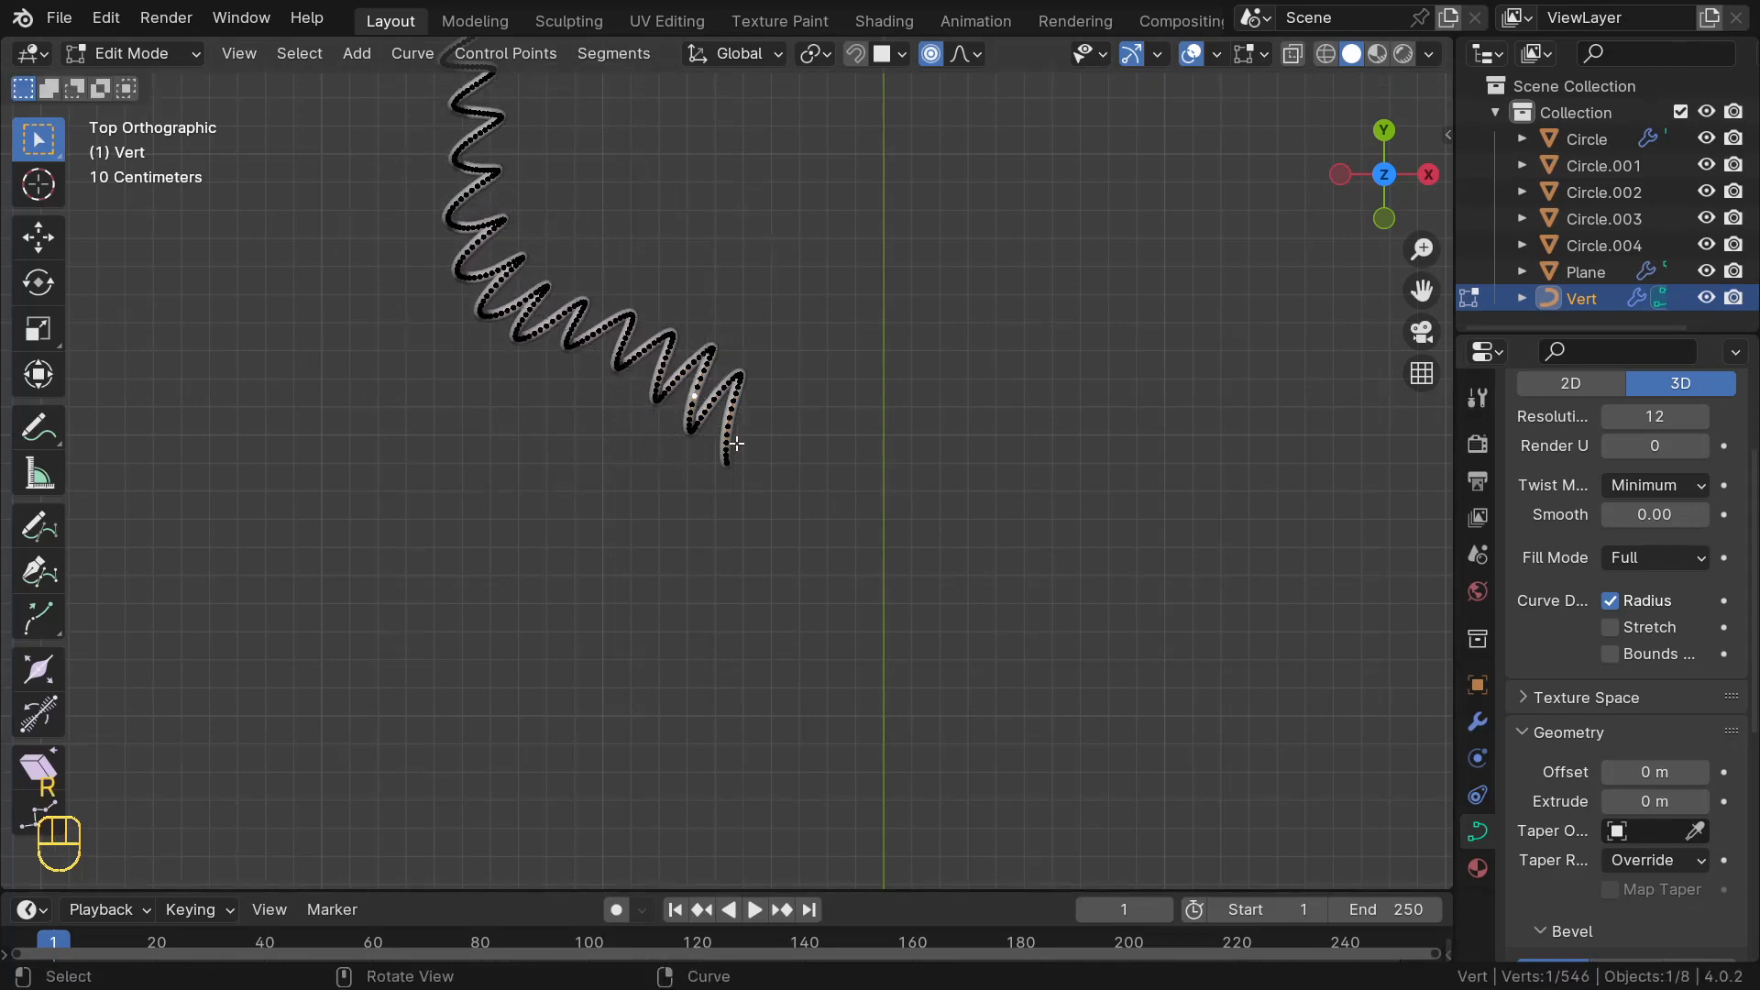
pyautogui.press('r')
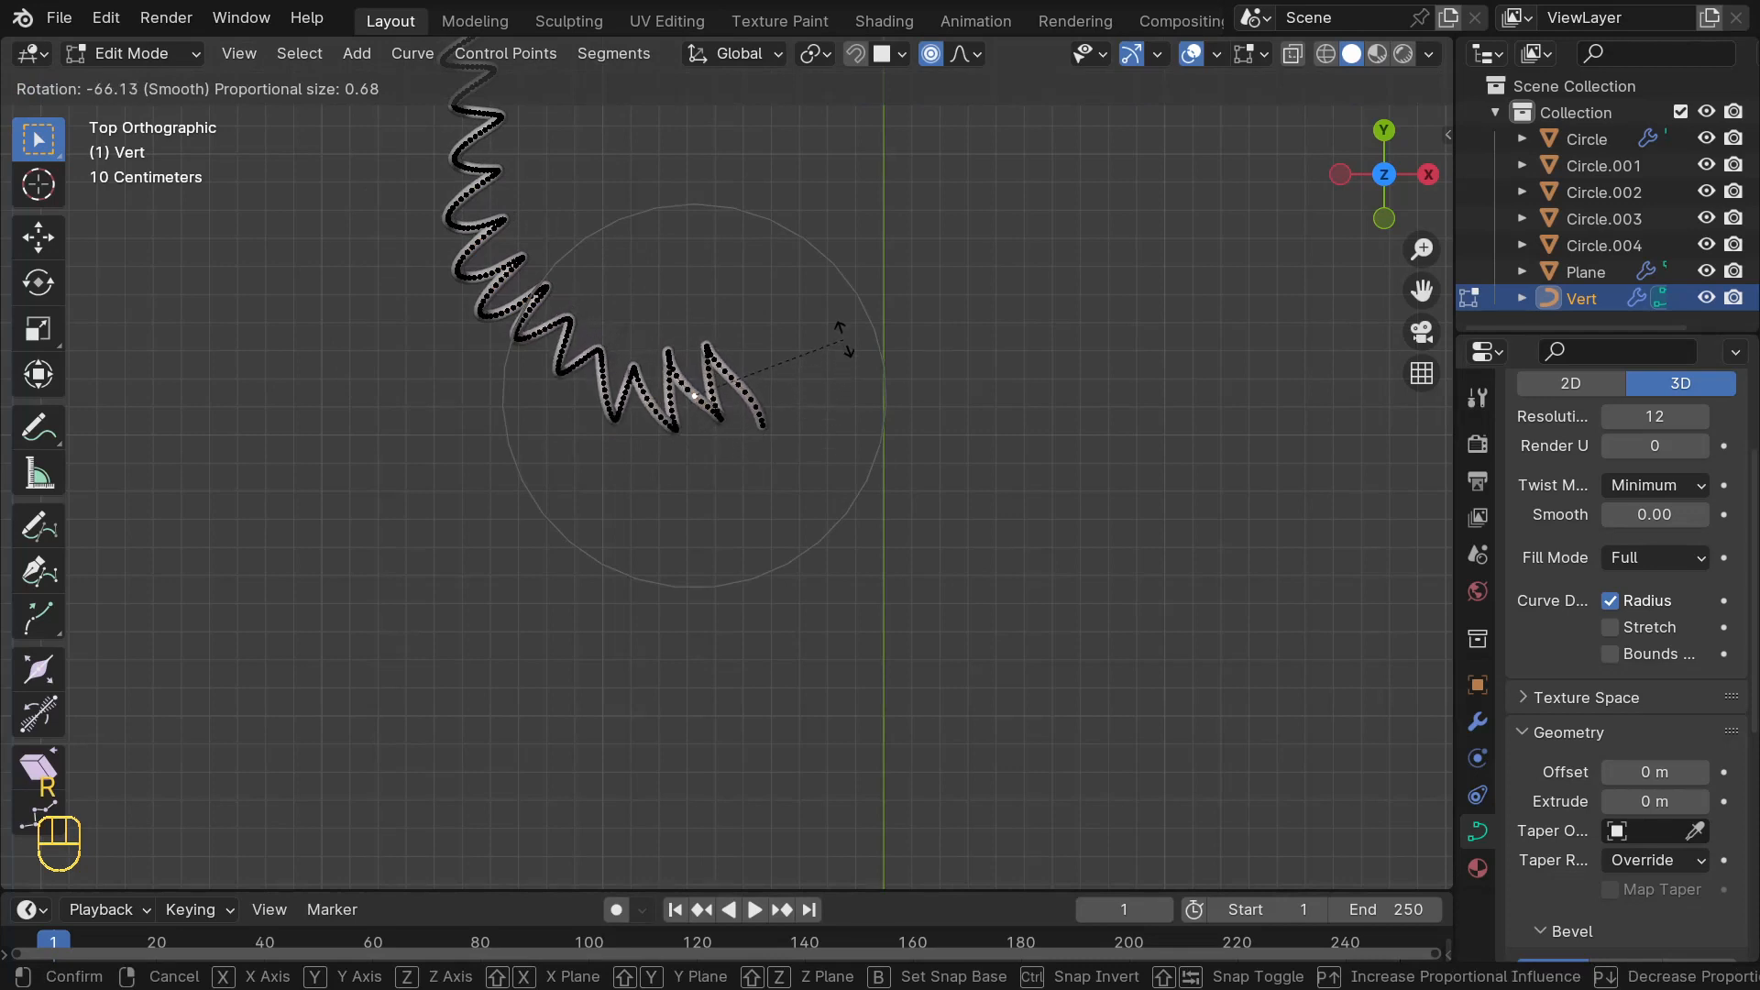
pyautogui.click(746, 369)
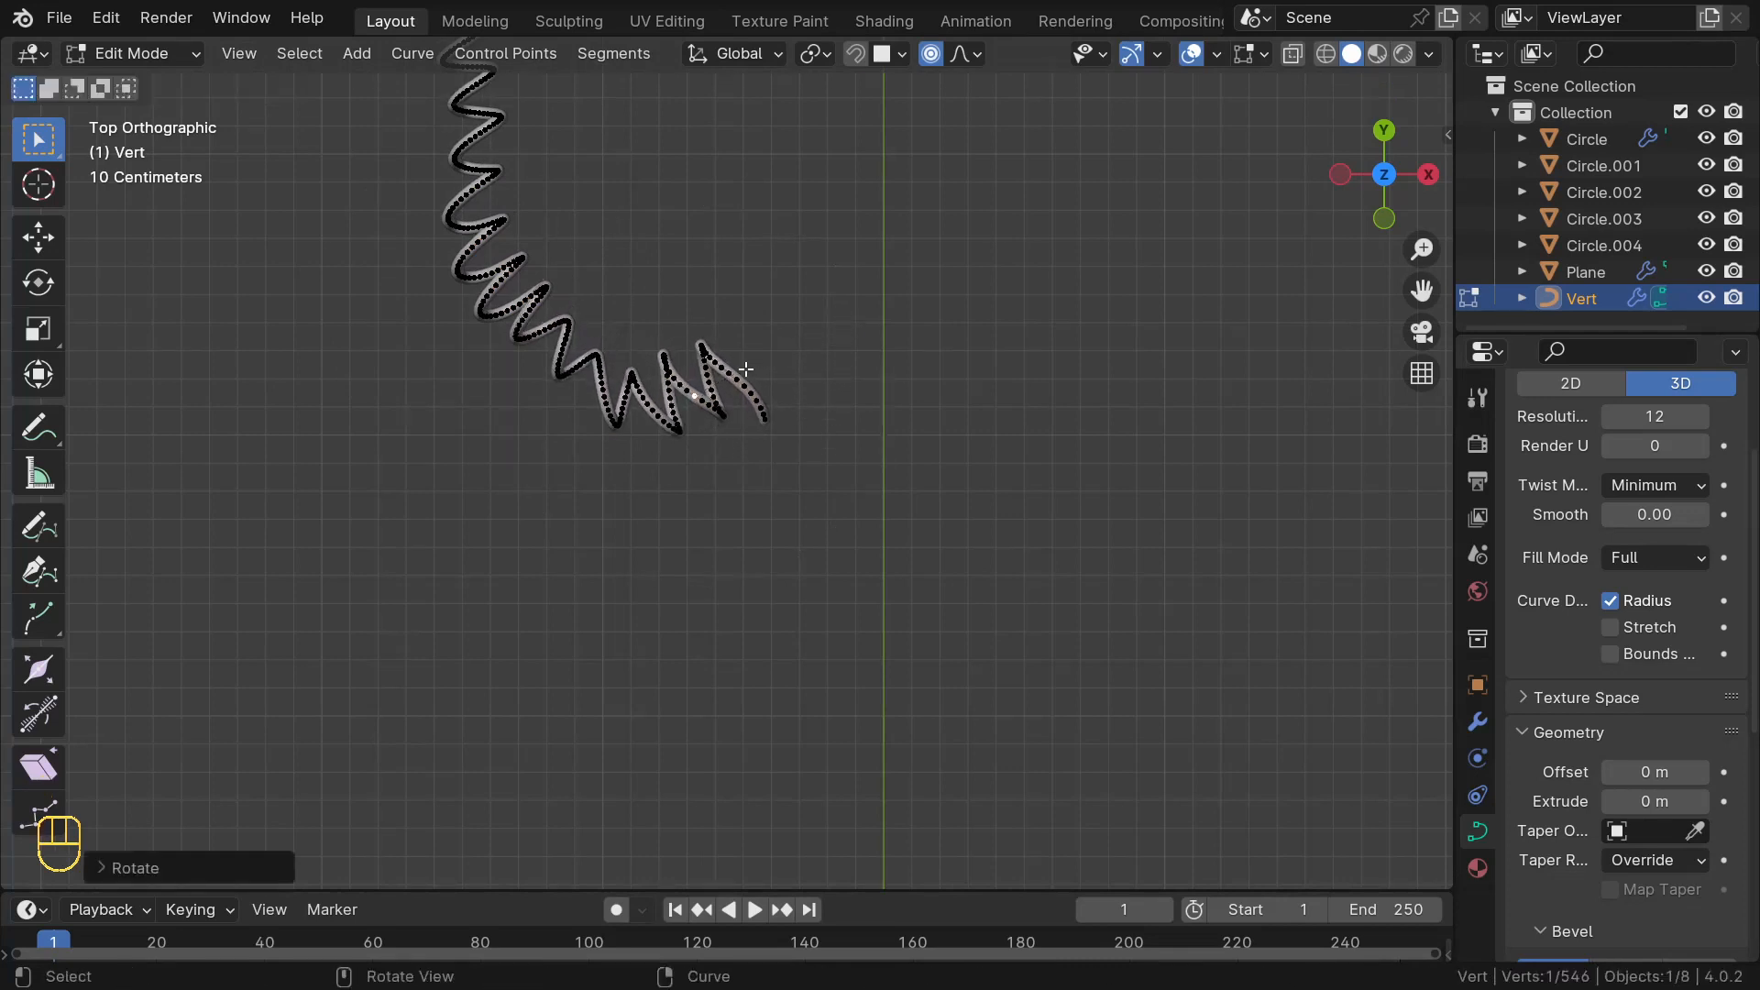
# - Select the coil's end point and rotate the last turns around it with proportional editing
pyautogui.click(767, 420)
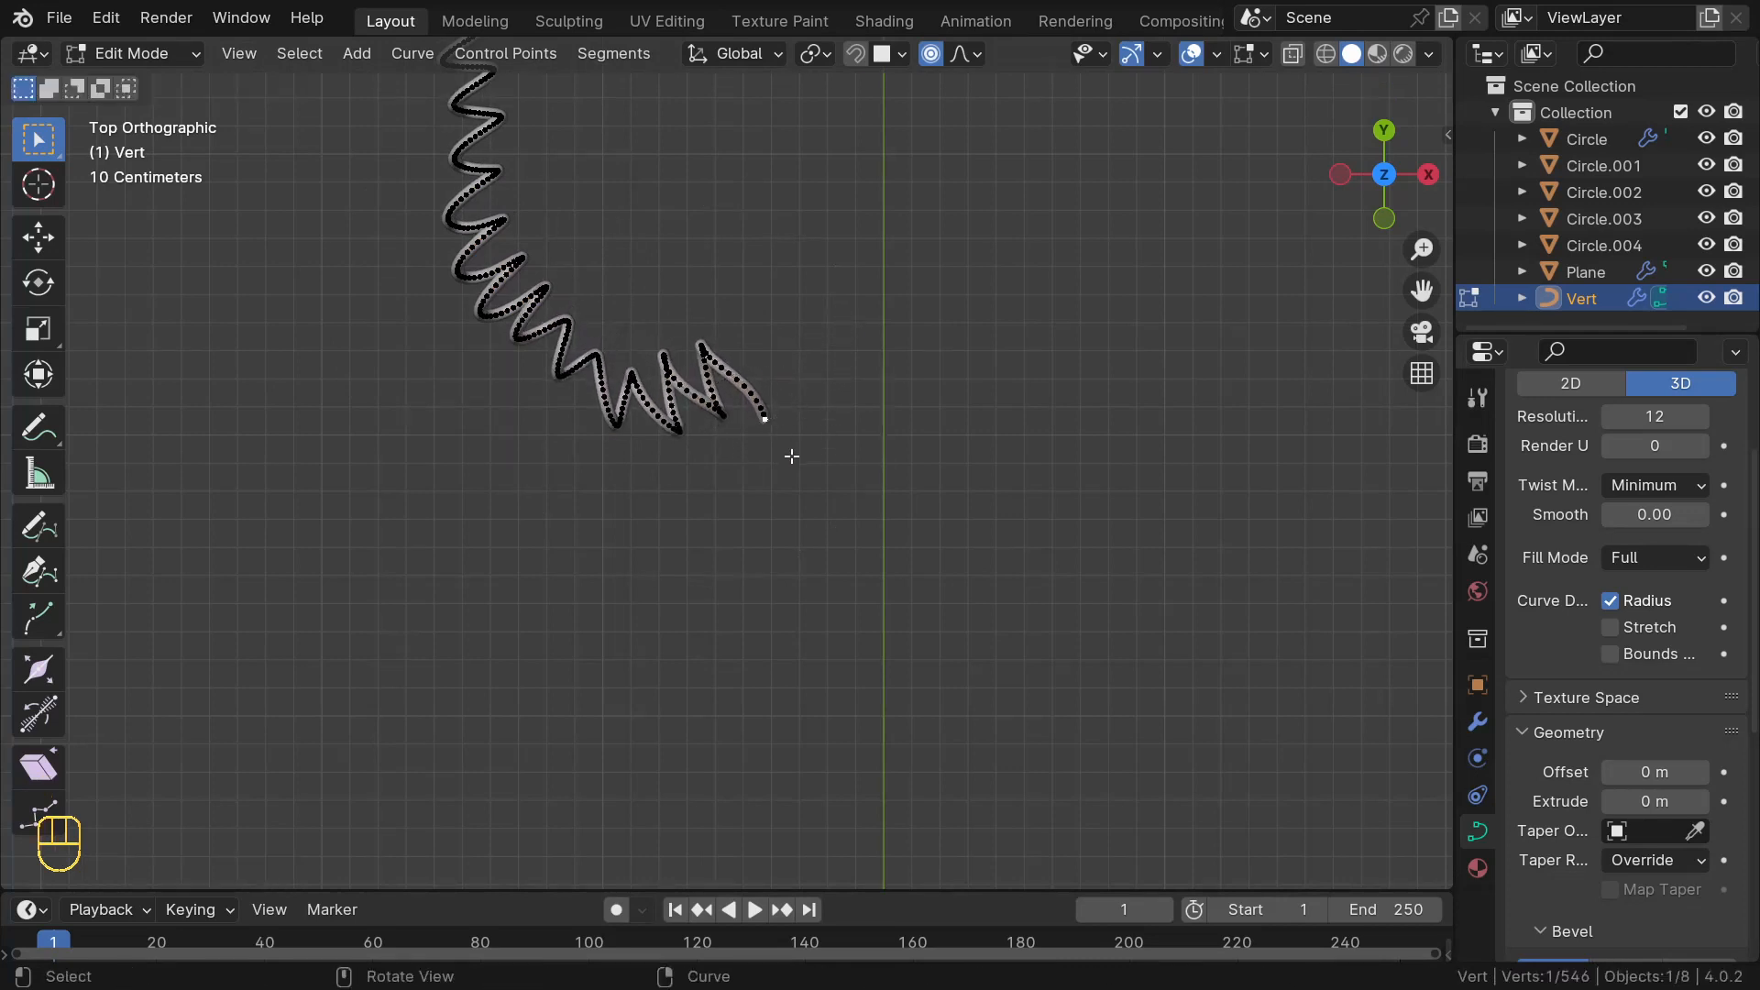
pyautogui.press('g')
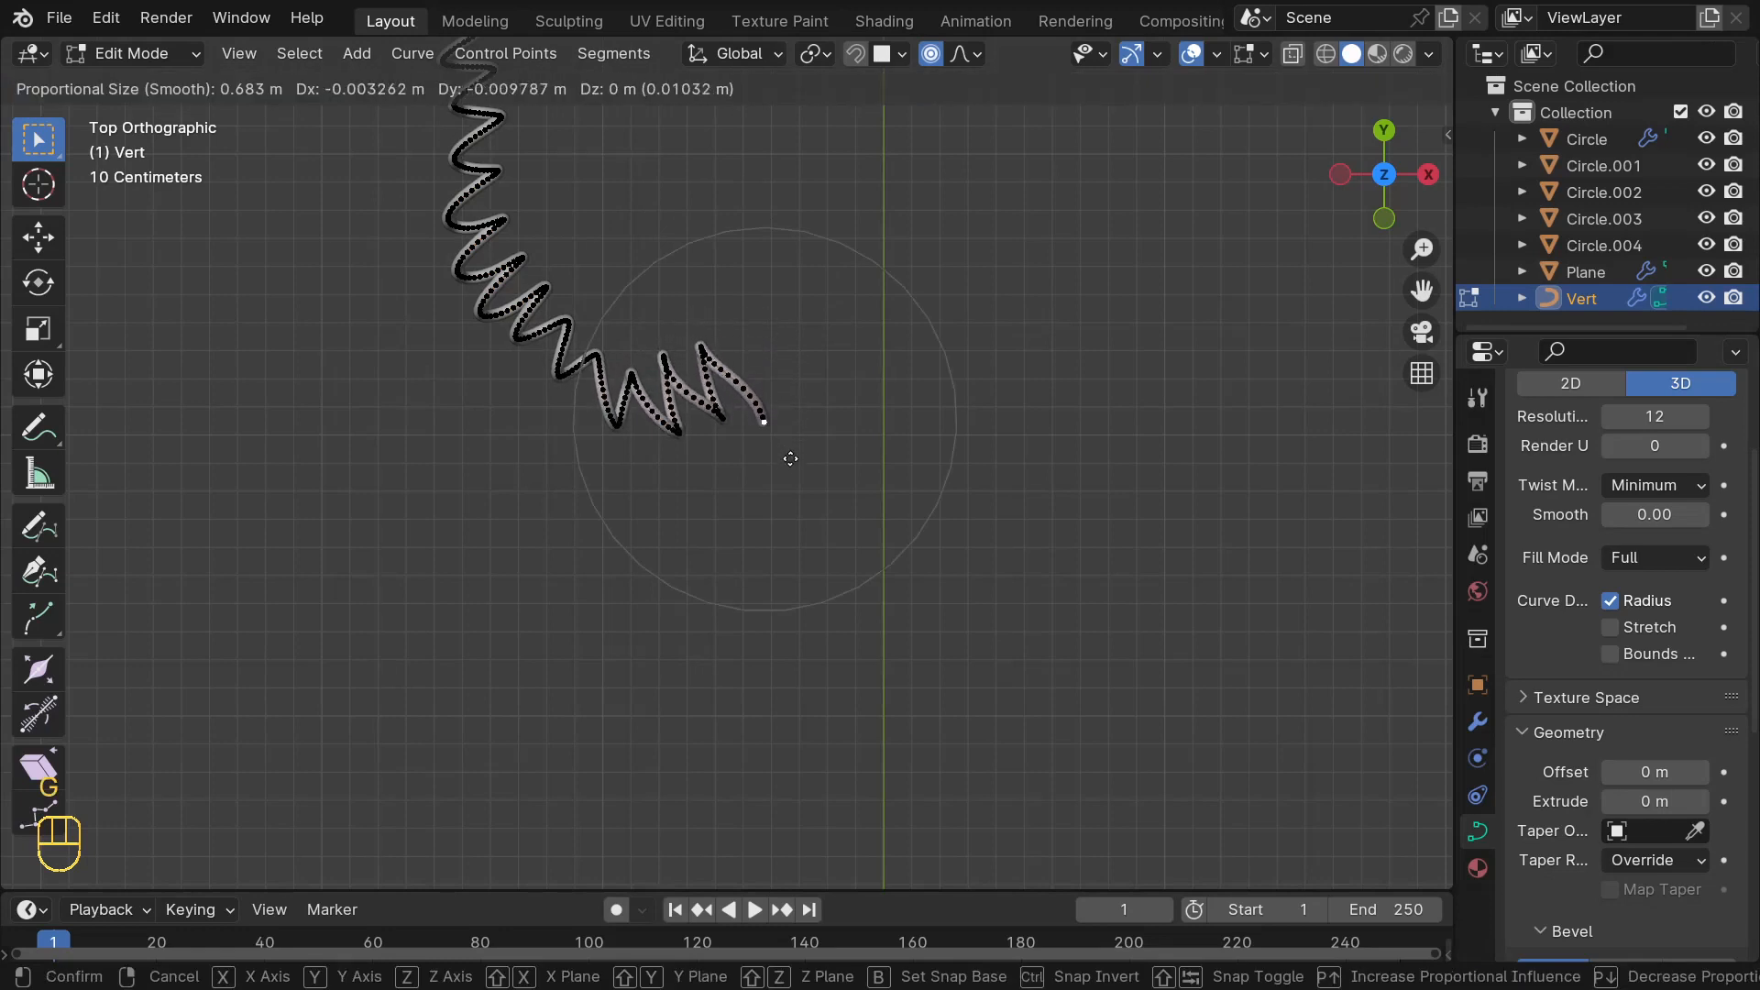
pyautogui.rightClick(790, 458)
pyautogui.press('r')
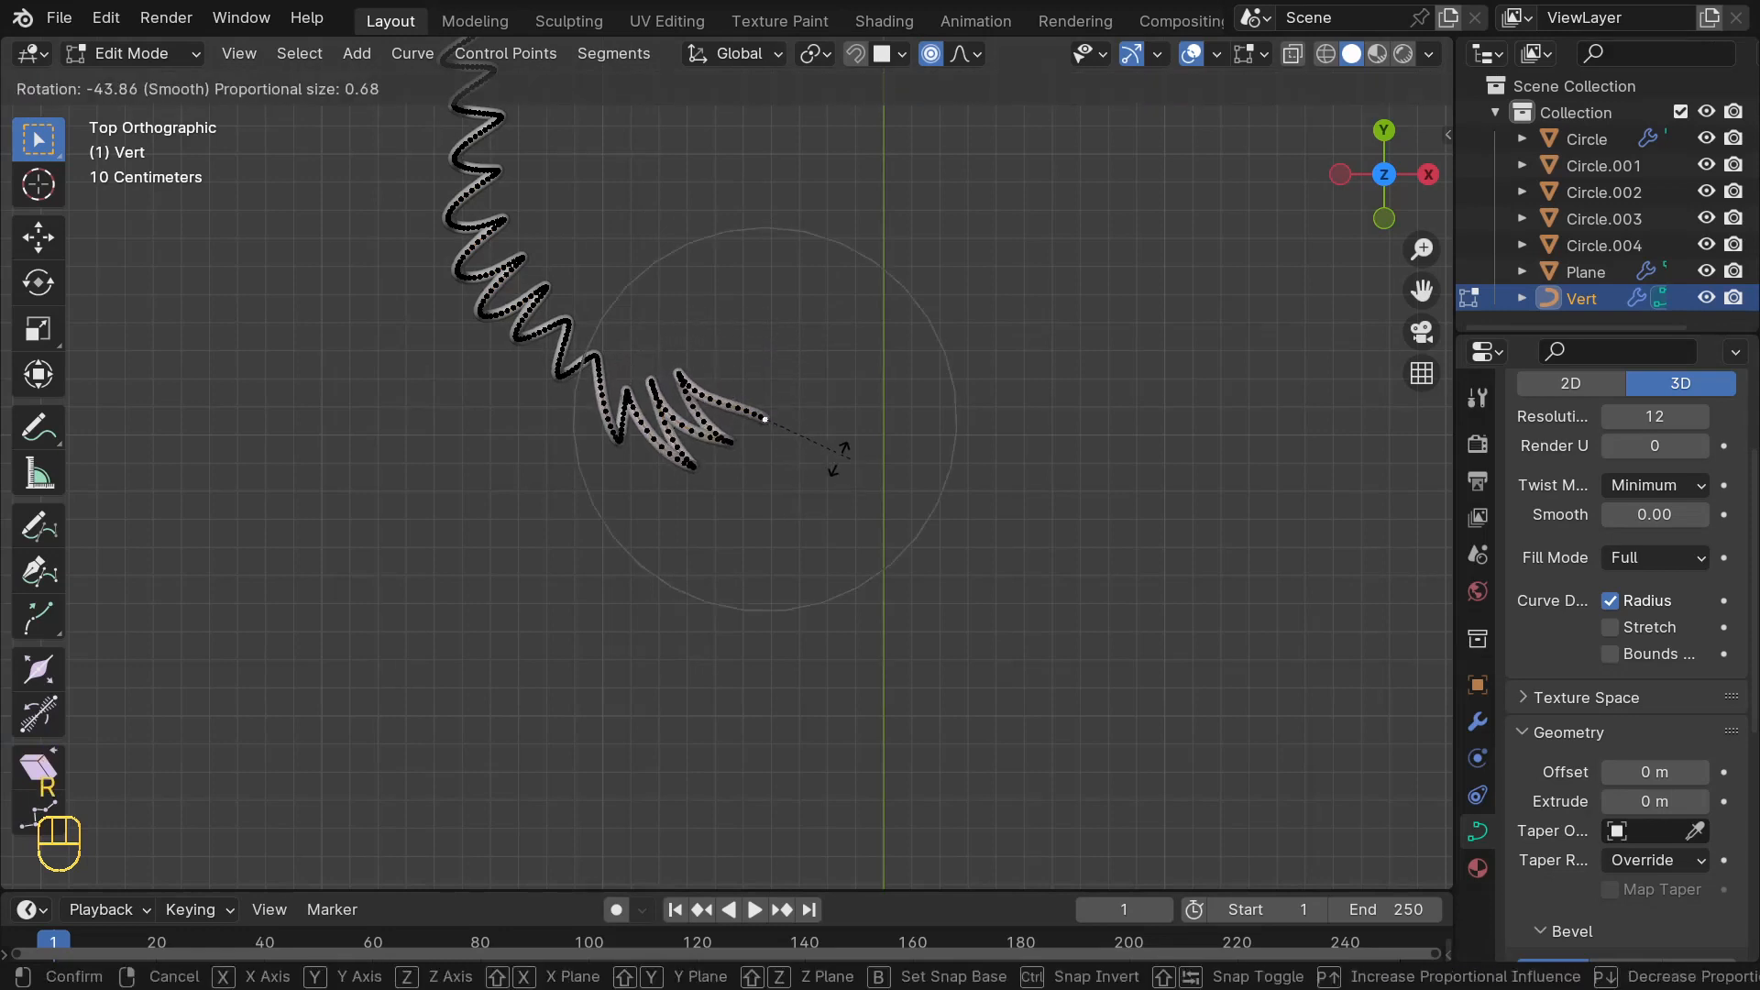
pyautogui.click(789, 552)
# - In right view, extrude two short segments from the coil's end point, about 0.11 m and 0.15 m long, leading toward the phone body
pyautogui.moveTo(784, 500); pyautogui.dragTo(697, 395, button='middle')
pyautogui.press('KP_3')
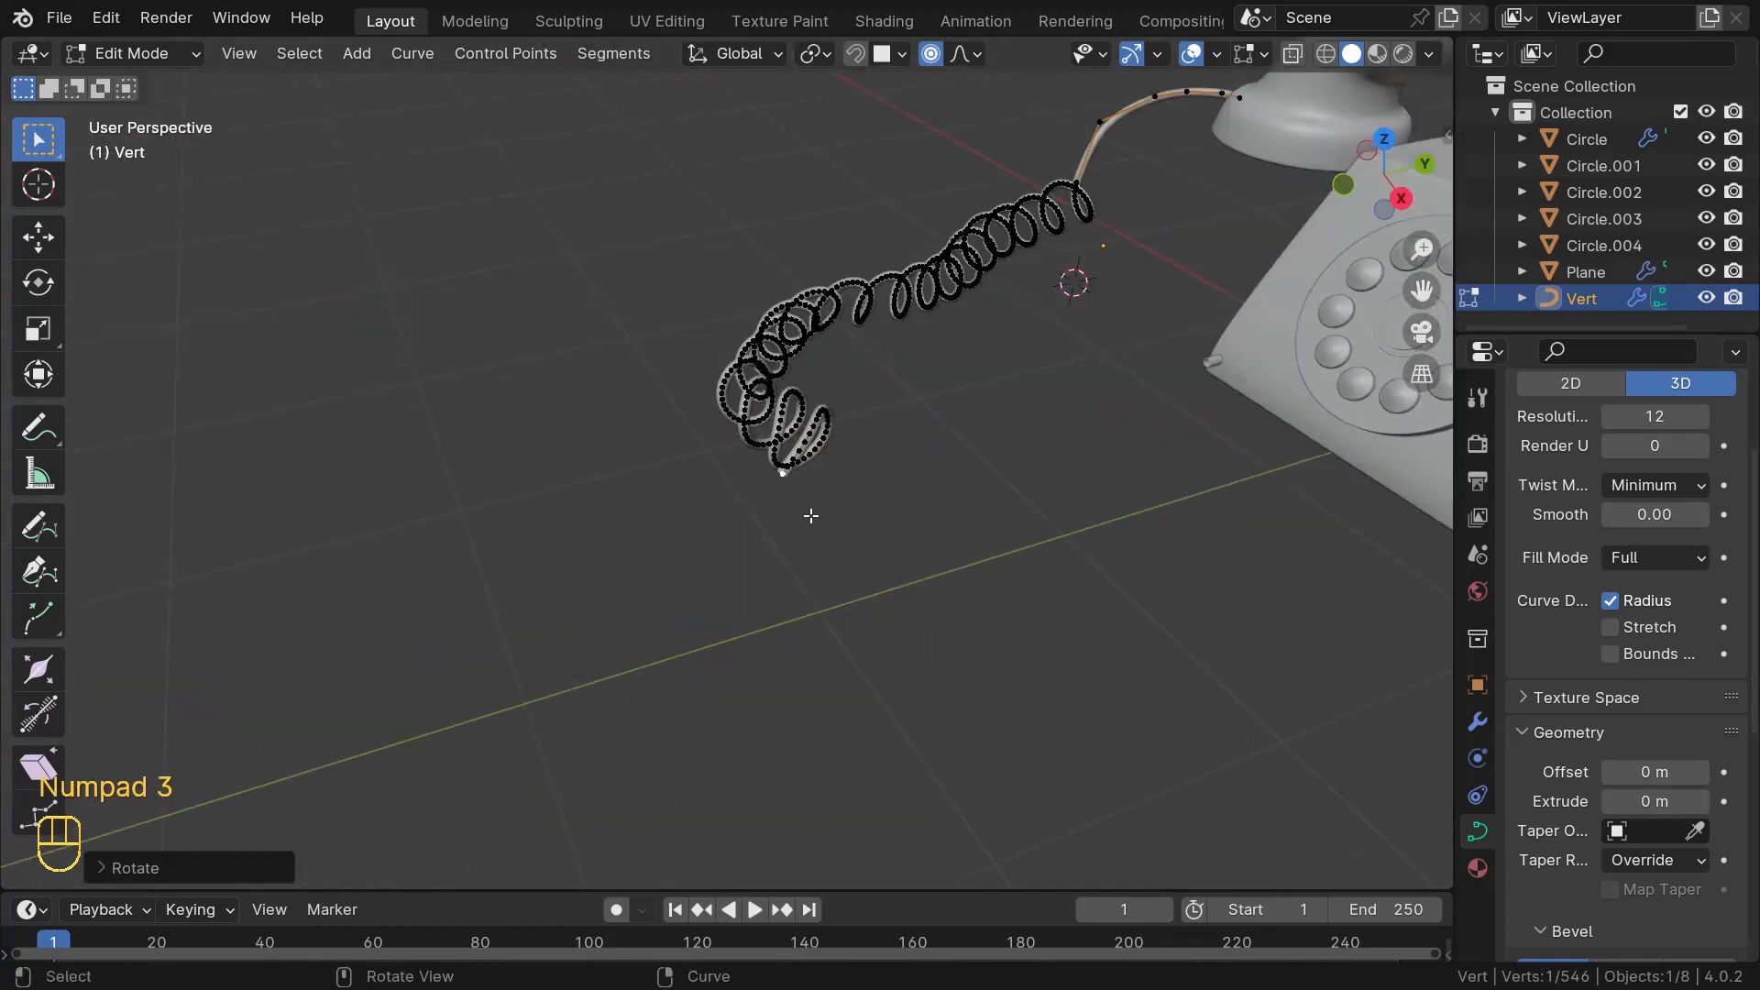
pyautogui.press('KP_3')
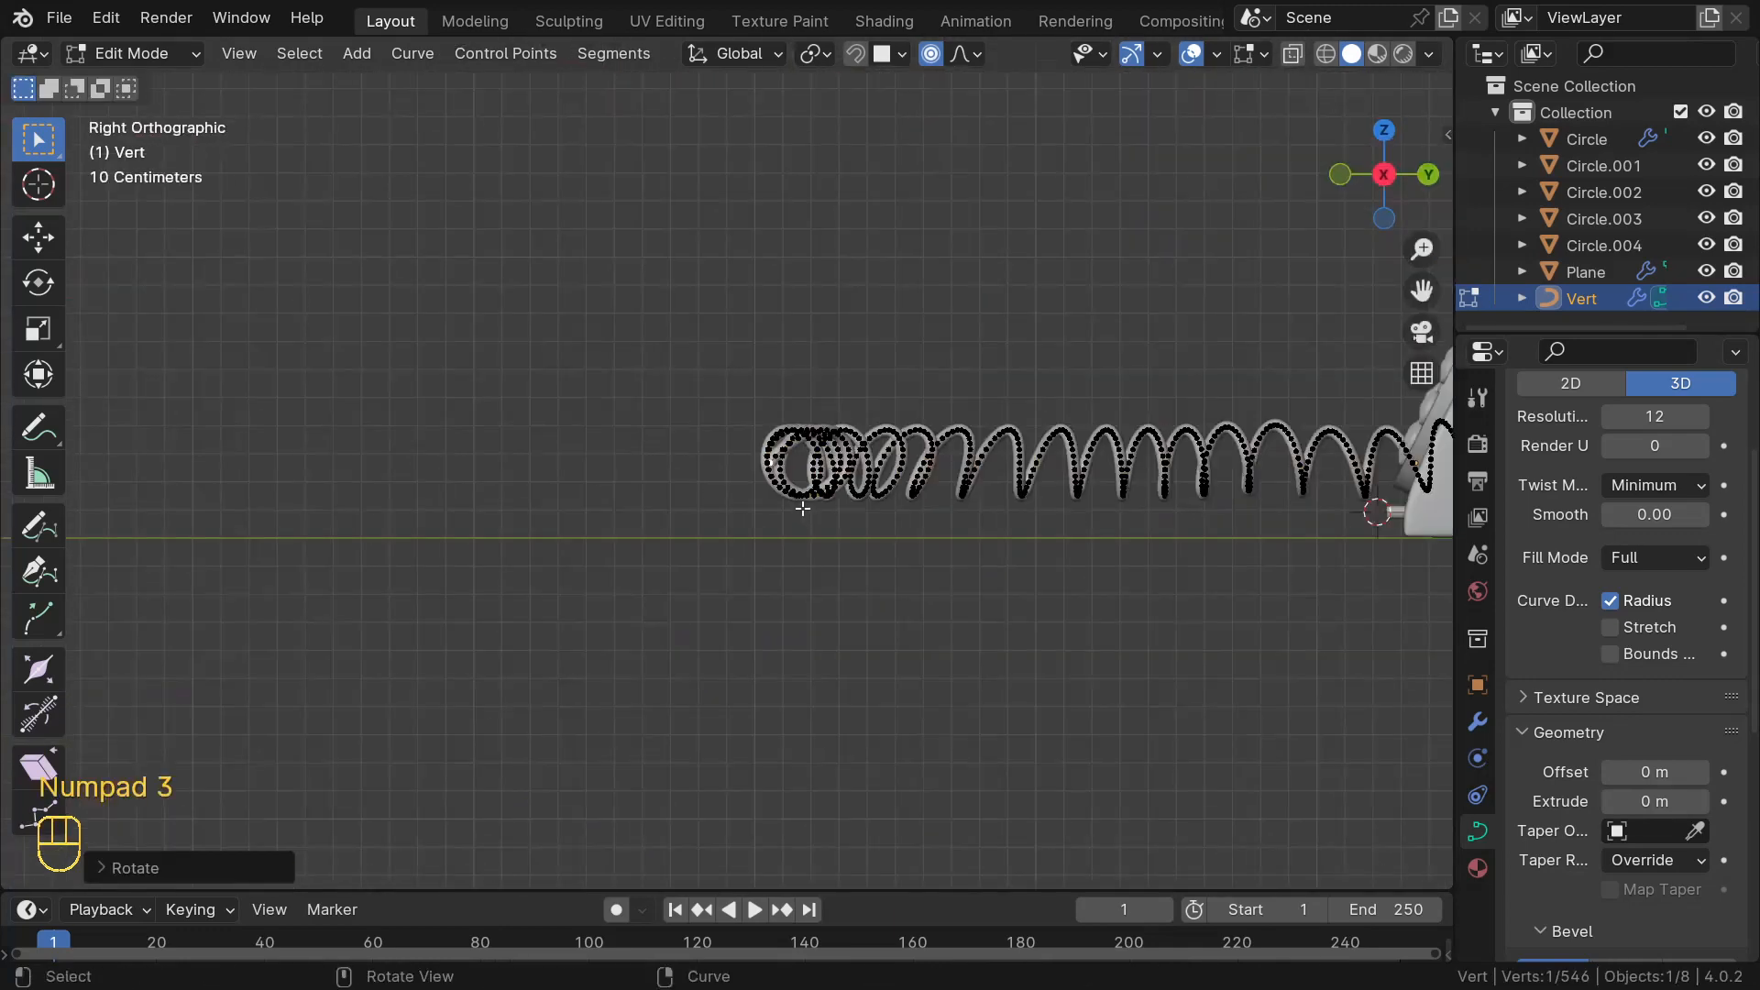
pyautogui.press('e')
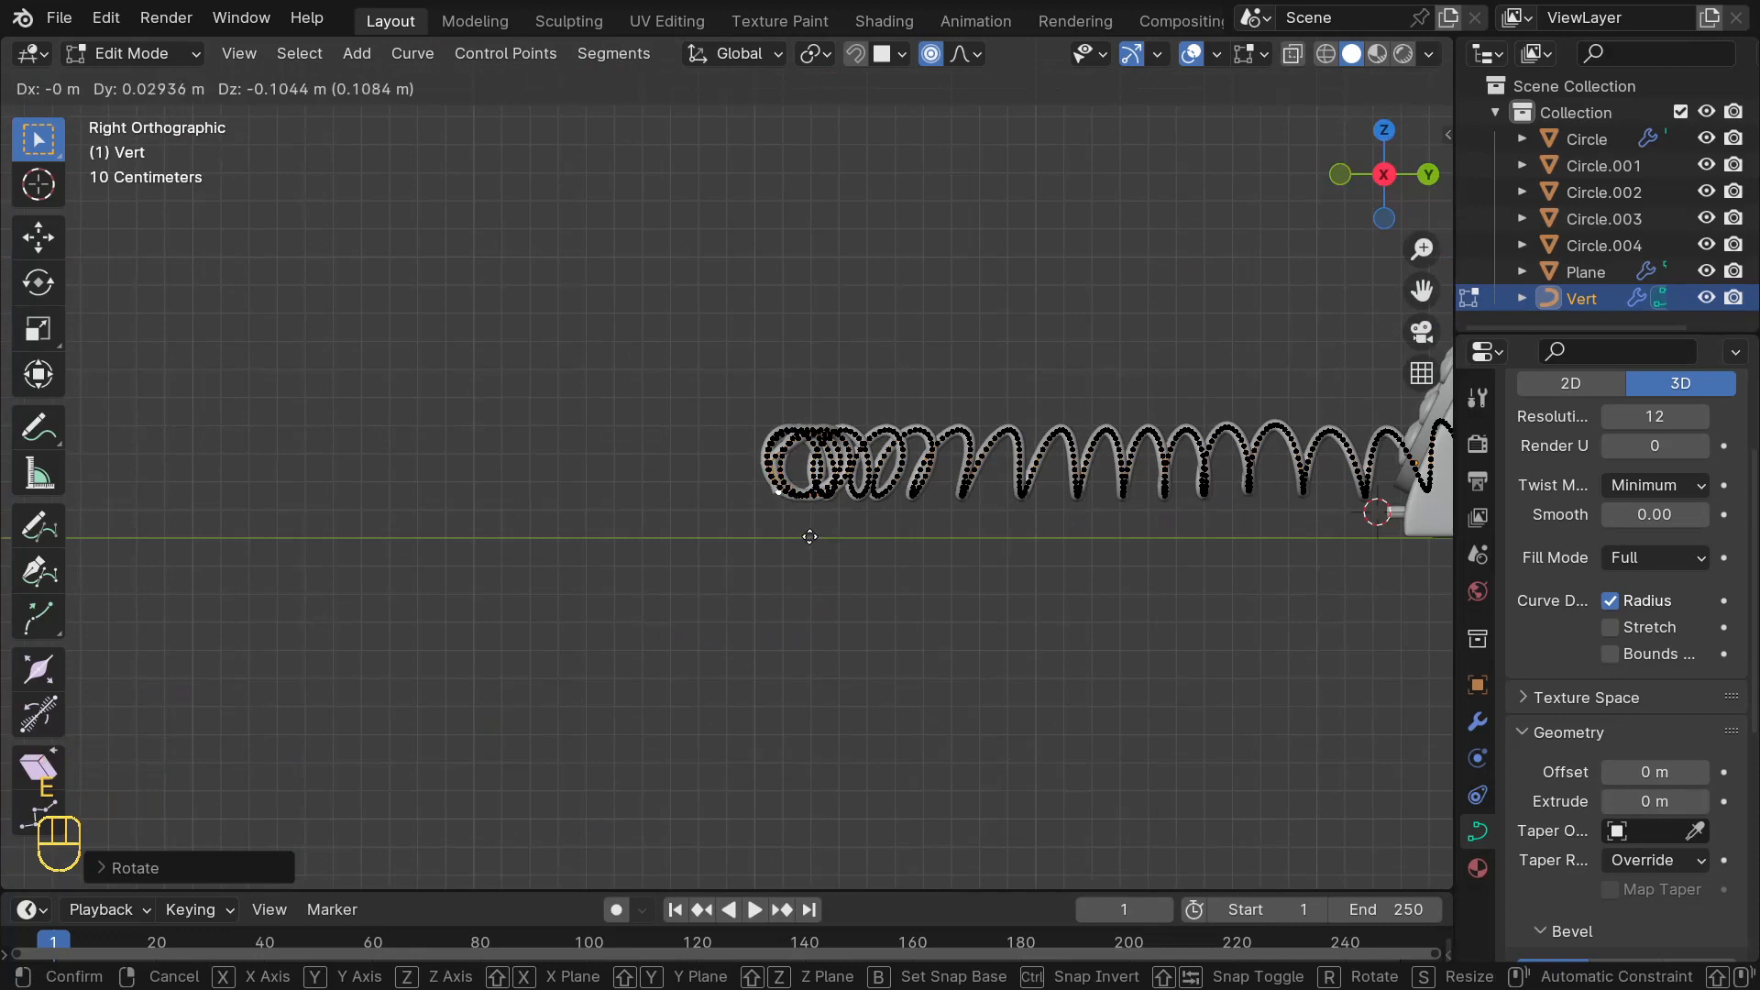
pyautogui.click(809, 536)
pyautogui.press('e')
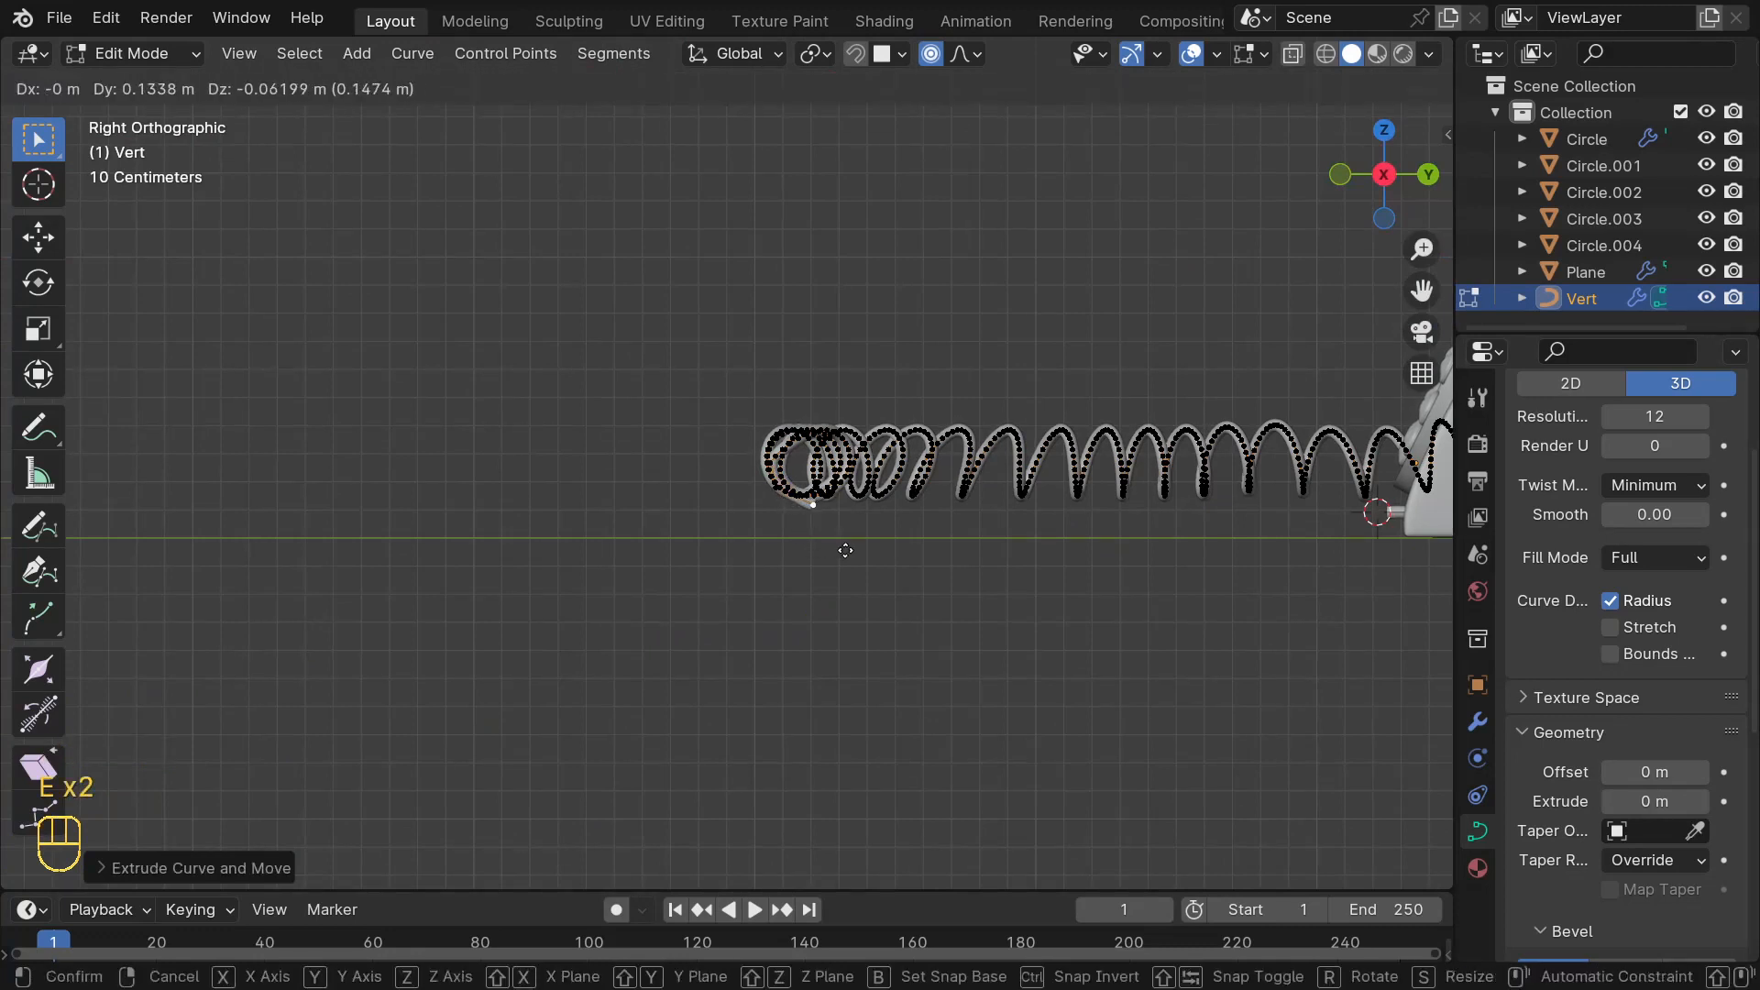
pyautogui.click(846, 550)
# - Extrude four more cord points toward the phone body, starting with segments of about 0.48, 0.80 and 0.68 m, ending at its cord connector
pyautogui.press('e')
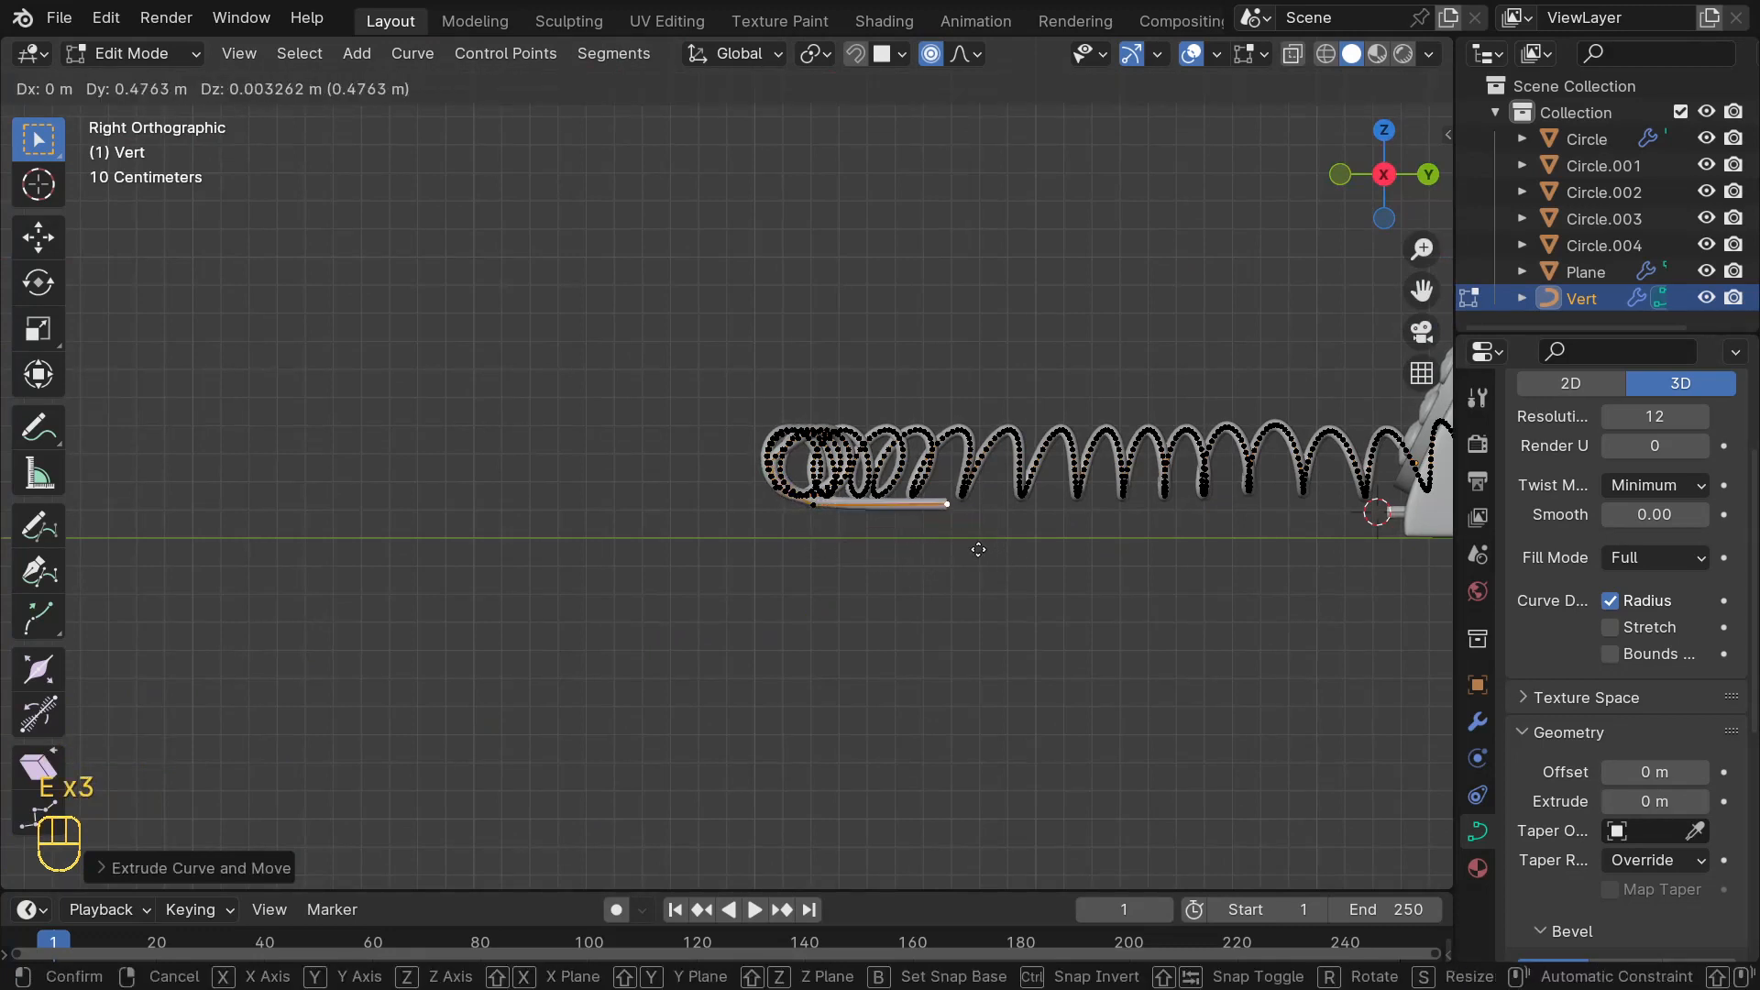
pyautogui.click(976, 549)
pyautogui.press('e')
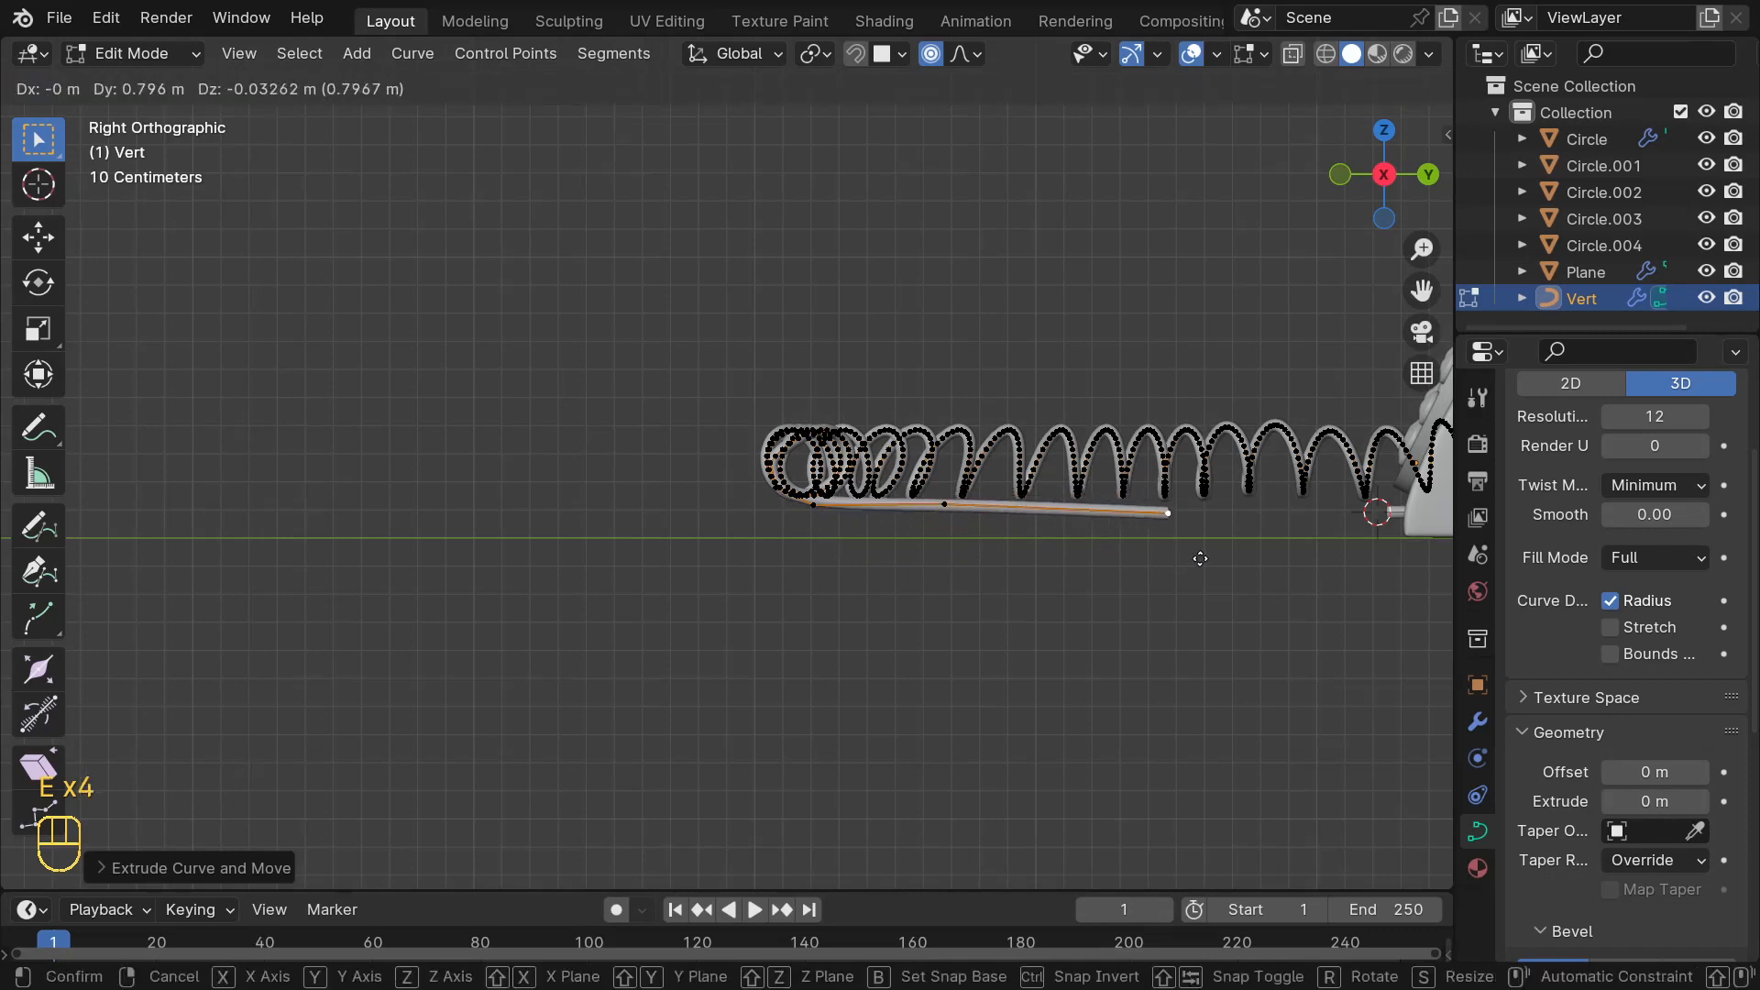
pyautogui.click(1199, 555)
pyautogui.press('e')
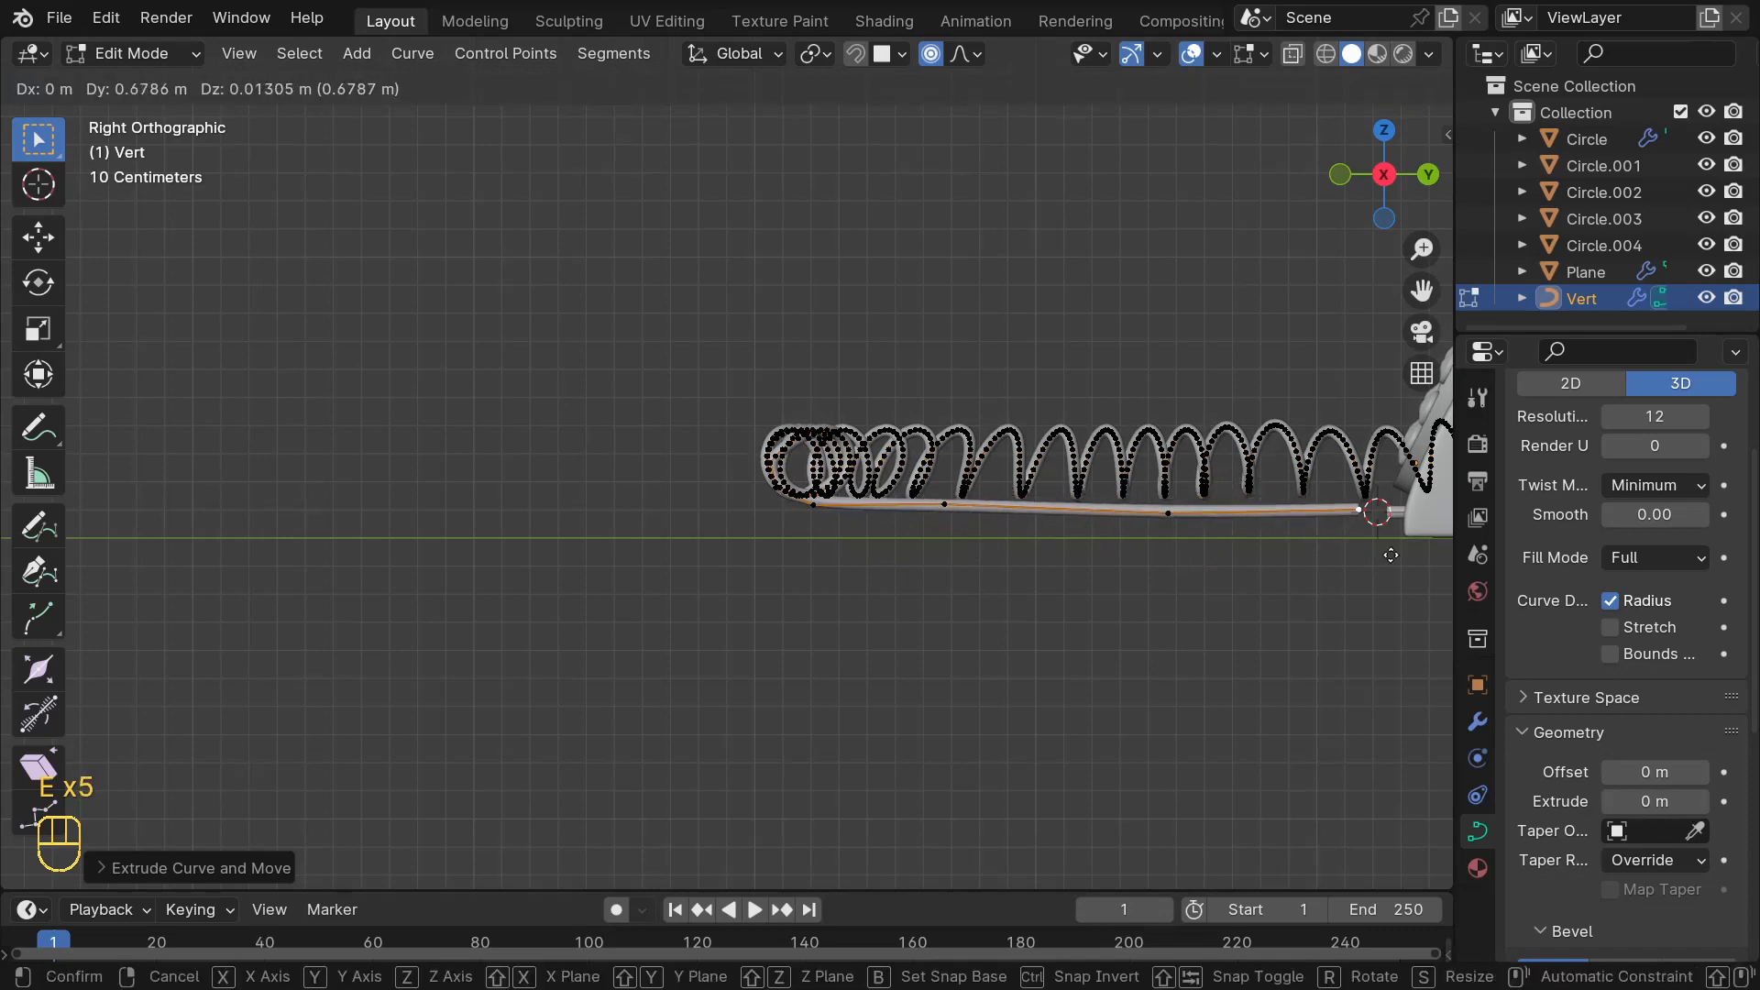
pyautogui.click(1393, 555)
pyautogui.press('e')
pyautogui.click(1320, 536)
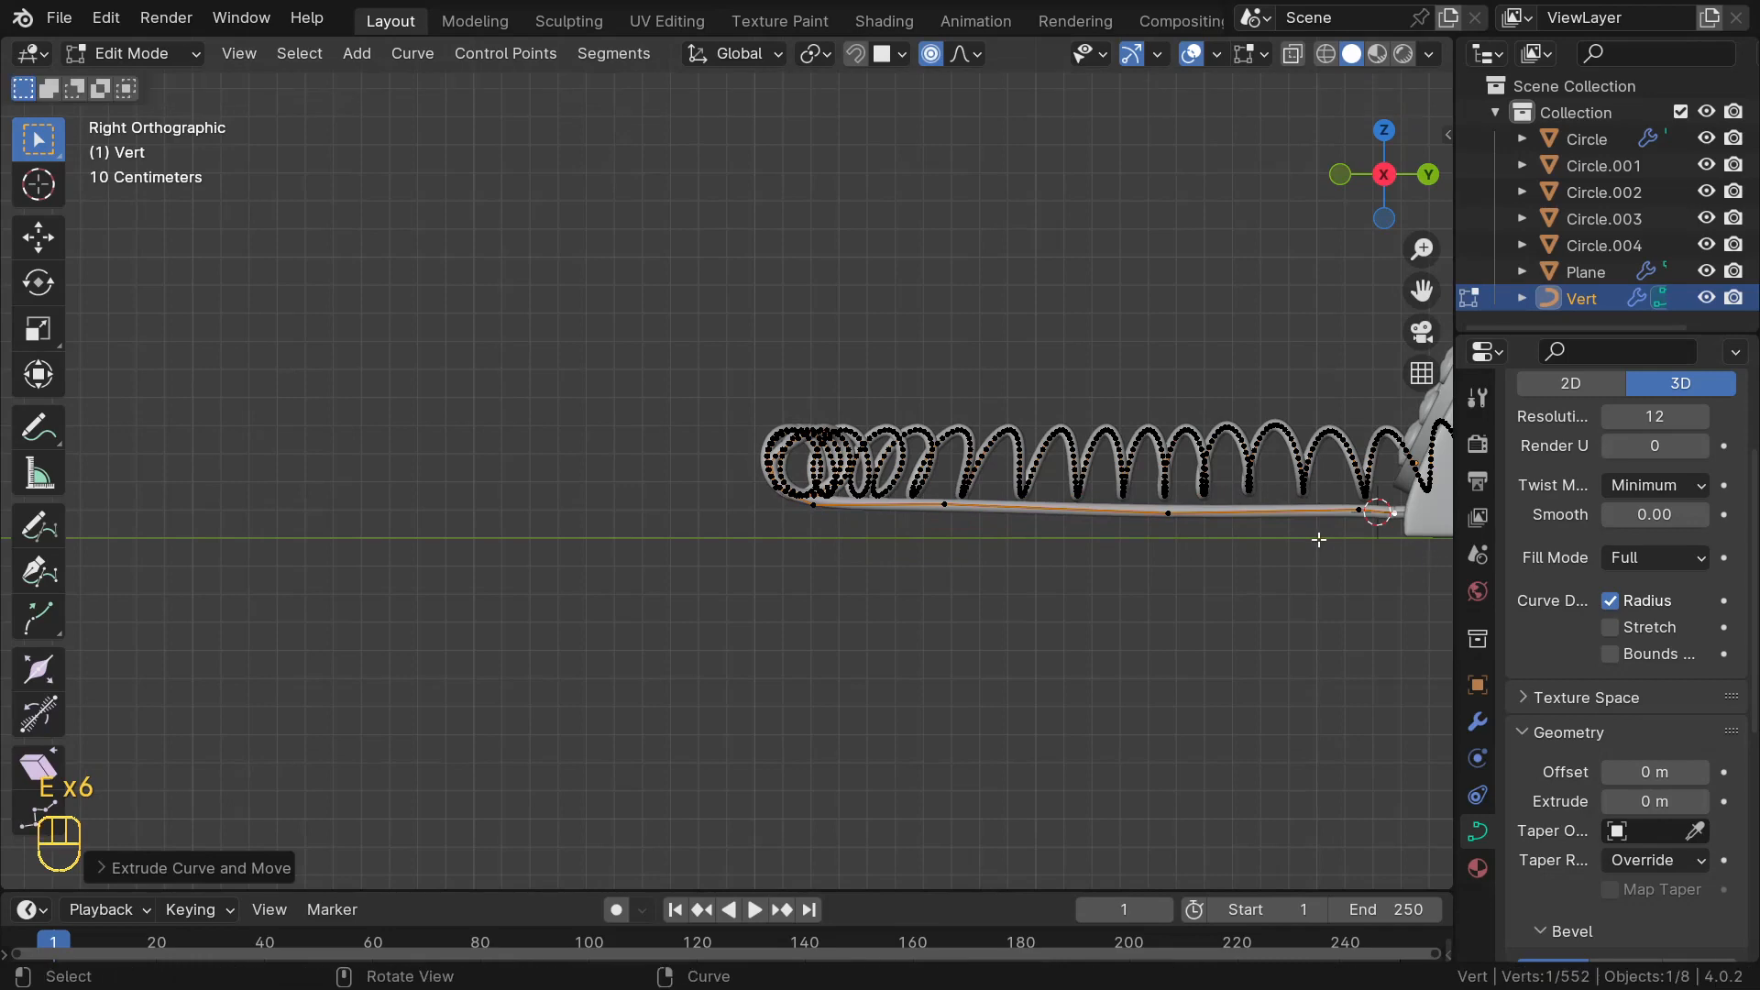
# - In top view, move the straight cord's end point about 0.24 m toward negative X to meet the phone body's connector
pyautogui.moveTo(1320, 536); pyautogui.dragTo(1066, 397, button='middle')
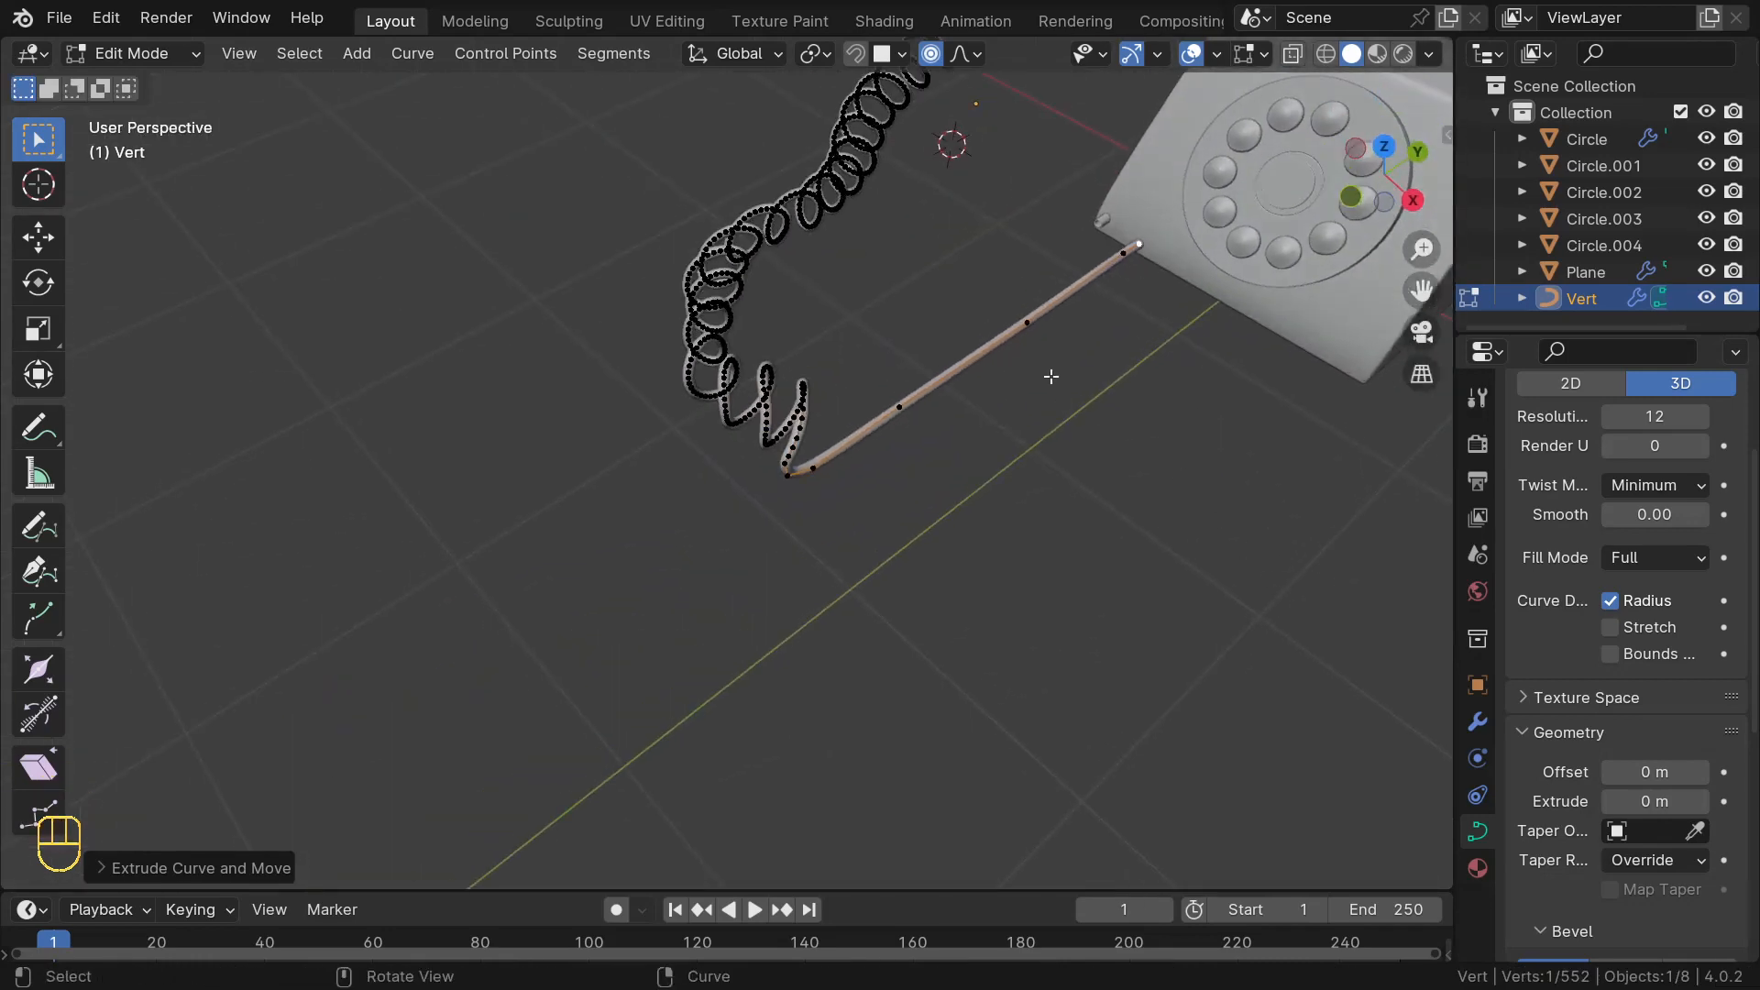
pyautogui.press('KP_7')
pyautogui.scroll(-3, 801, 169)
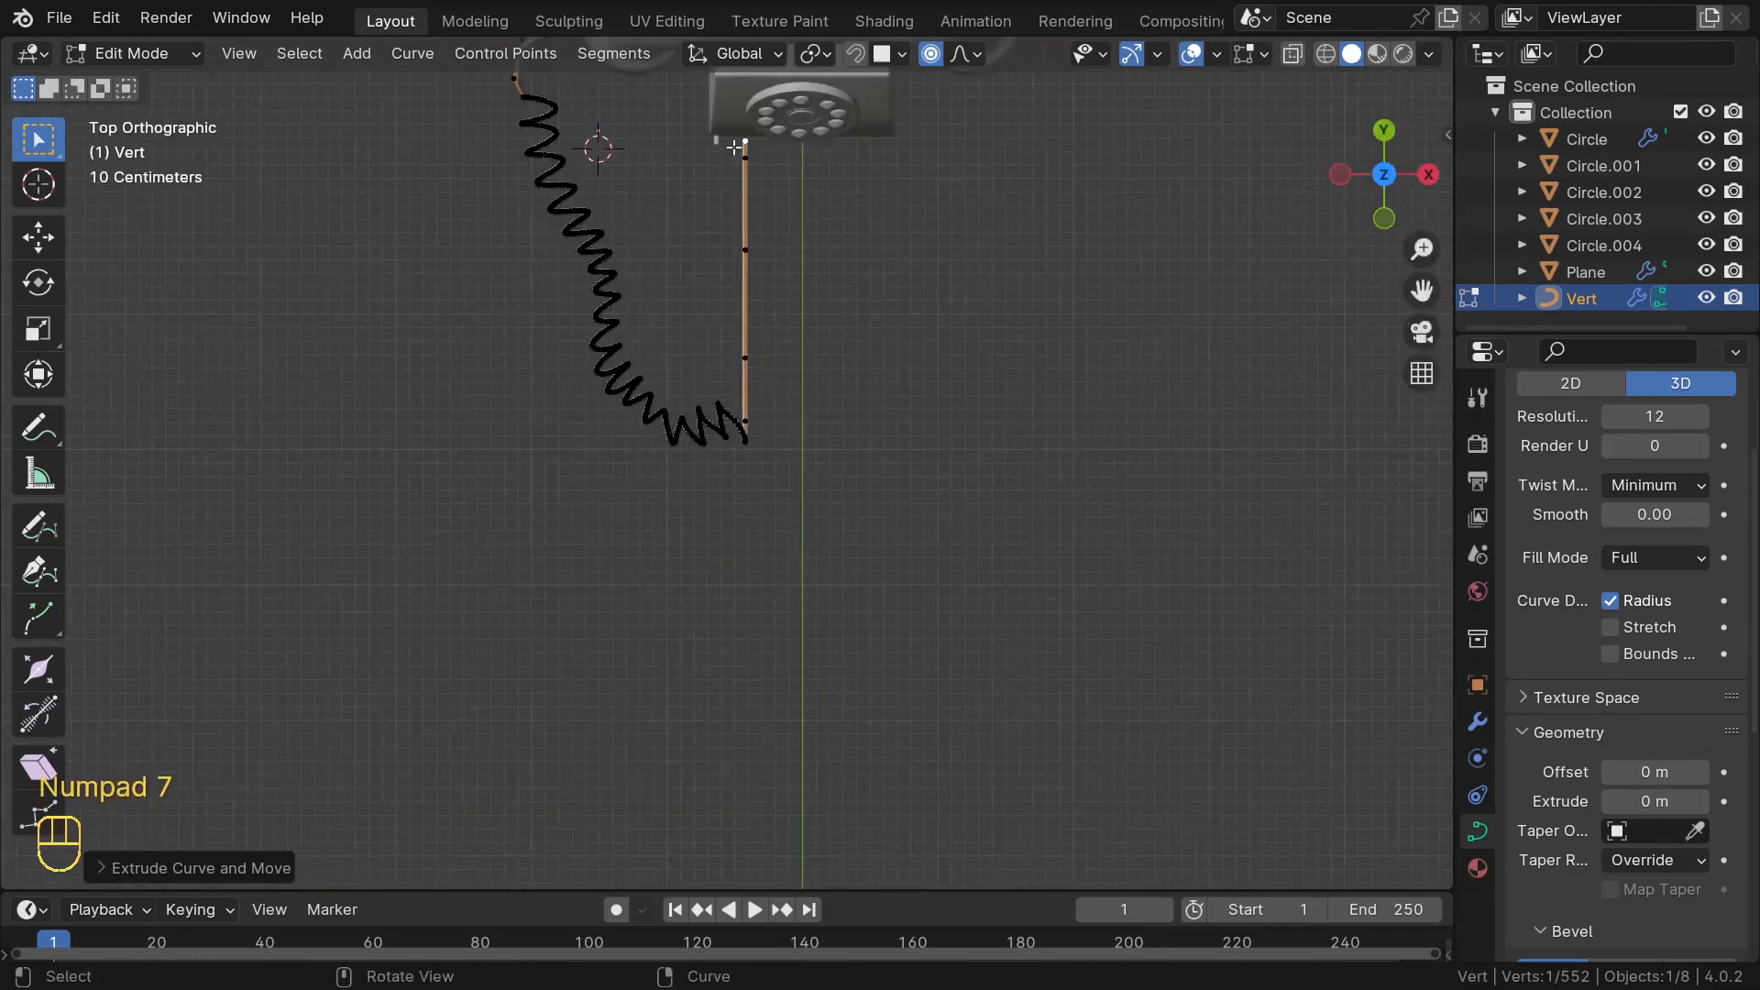
pyautogui.press('g')
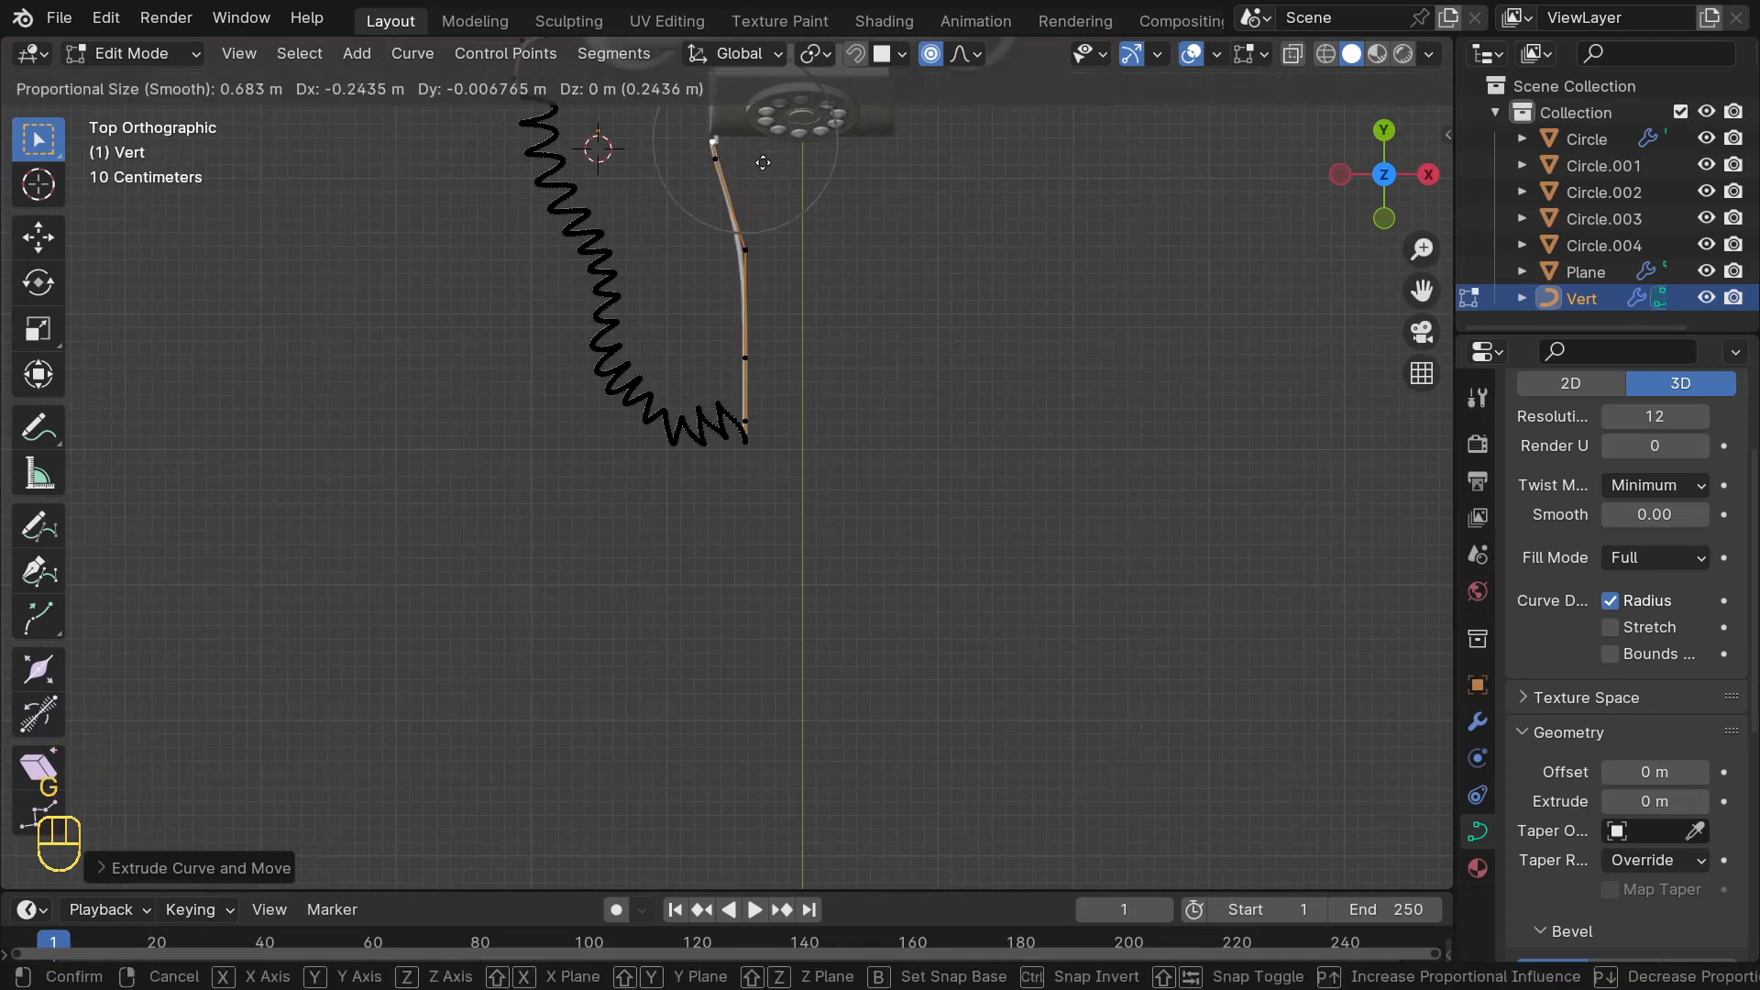
pyautogui.click(766, 162)
# - Seat the cord's end inside the phone body's connector by moving its end point and rotating it by about 17 degrees for alignment
pyautogui.press('KP_Decimal')
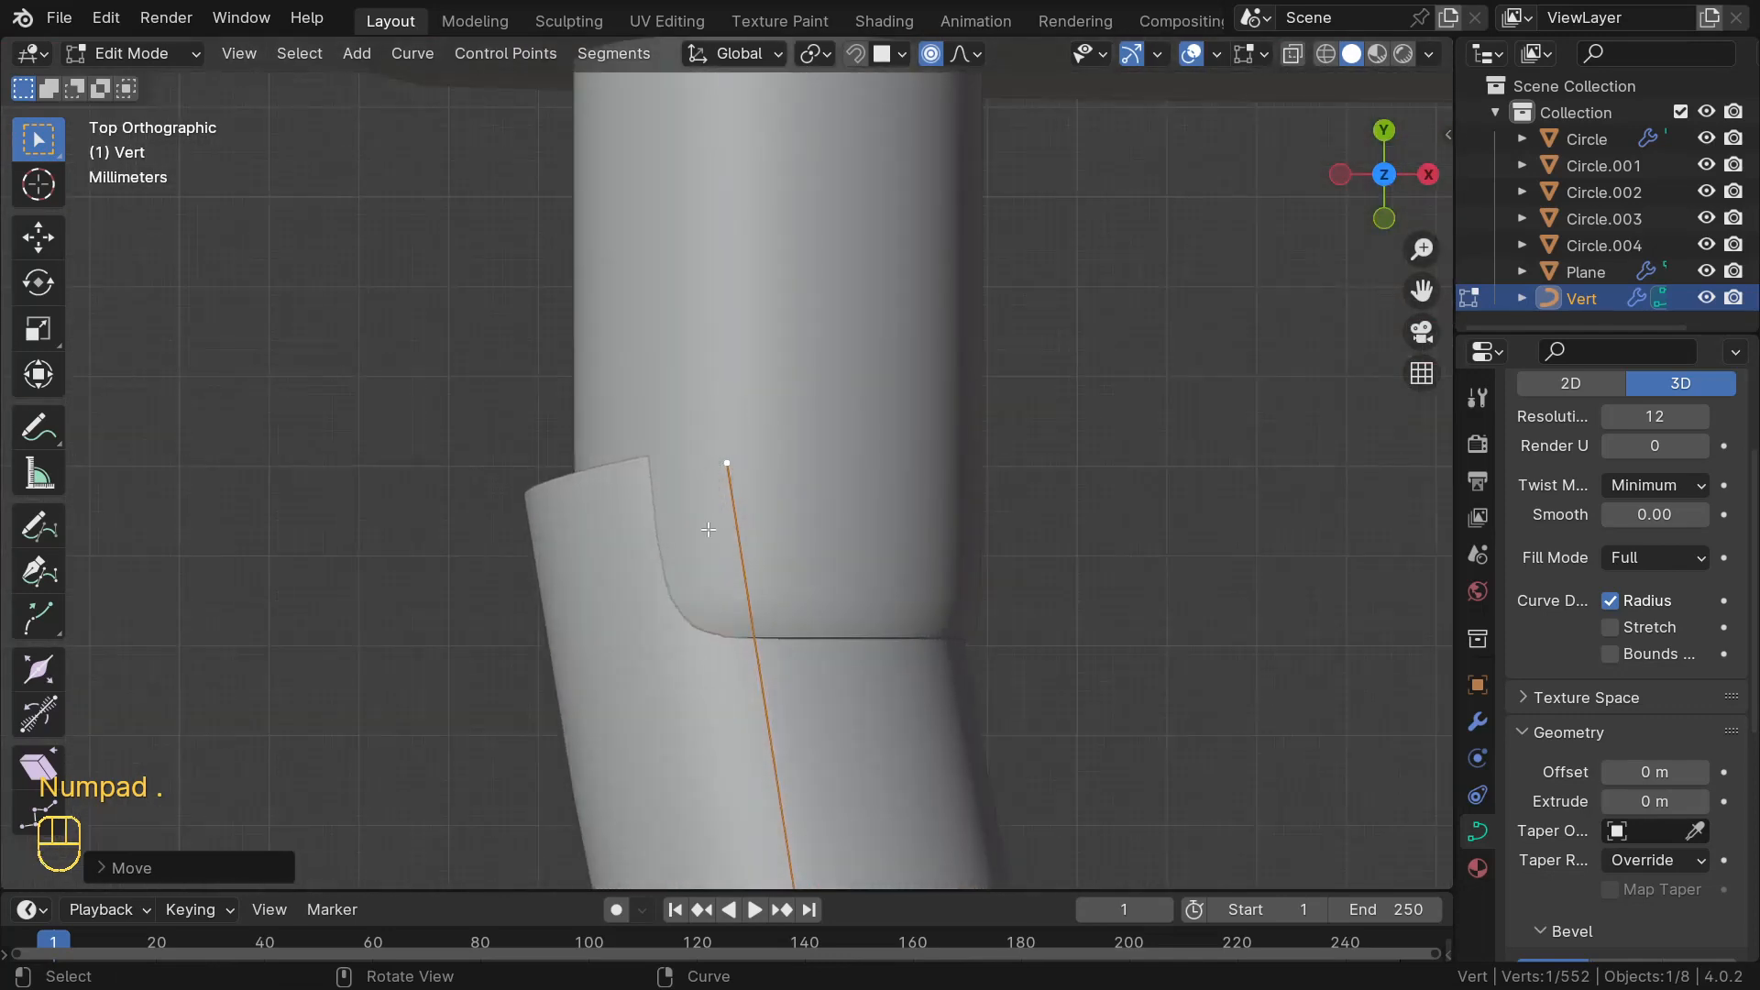
pyautogui.press('g')
pyautogui.click(748, 459)
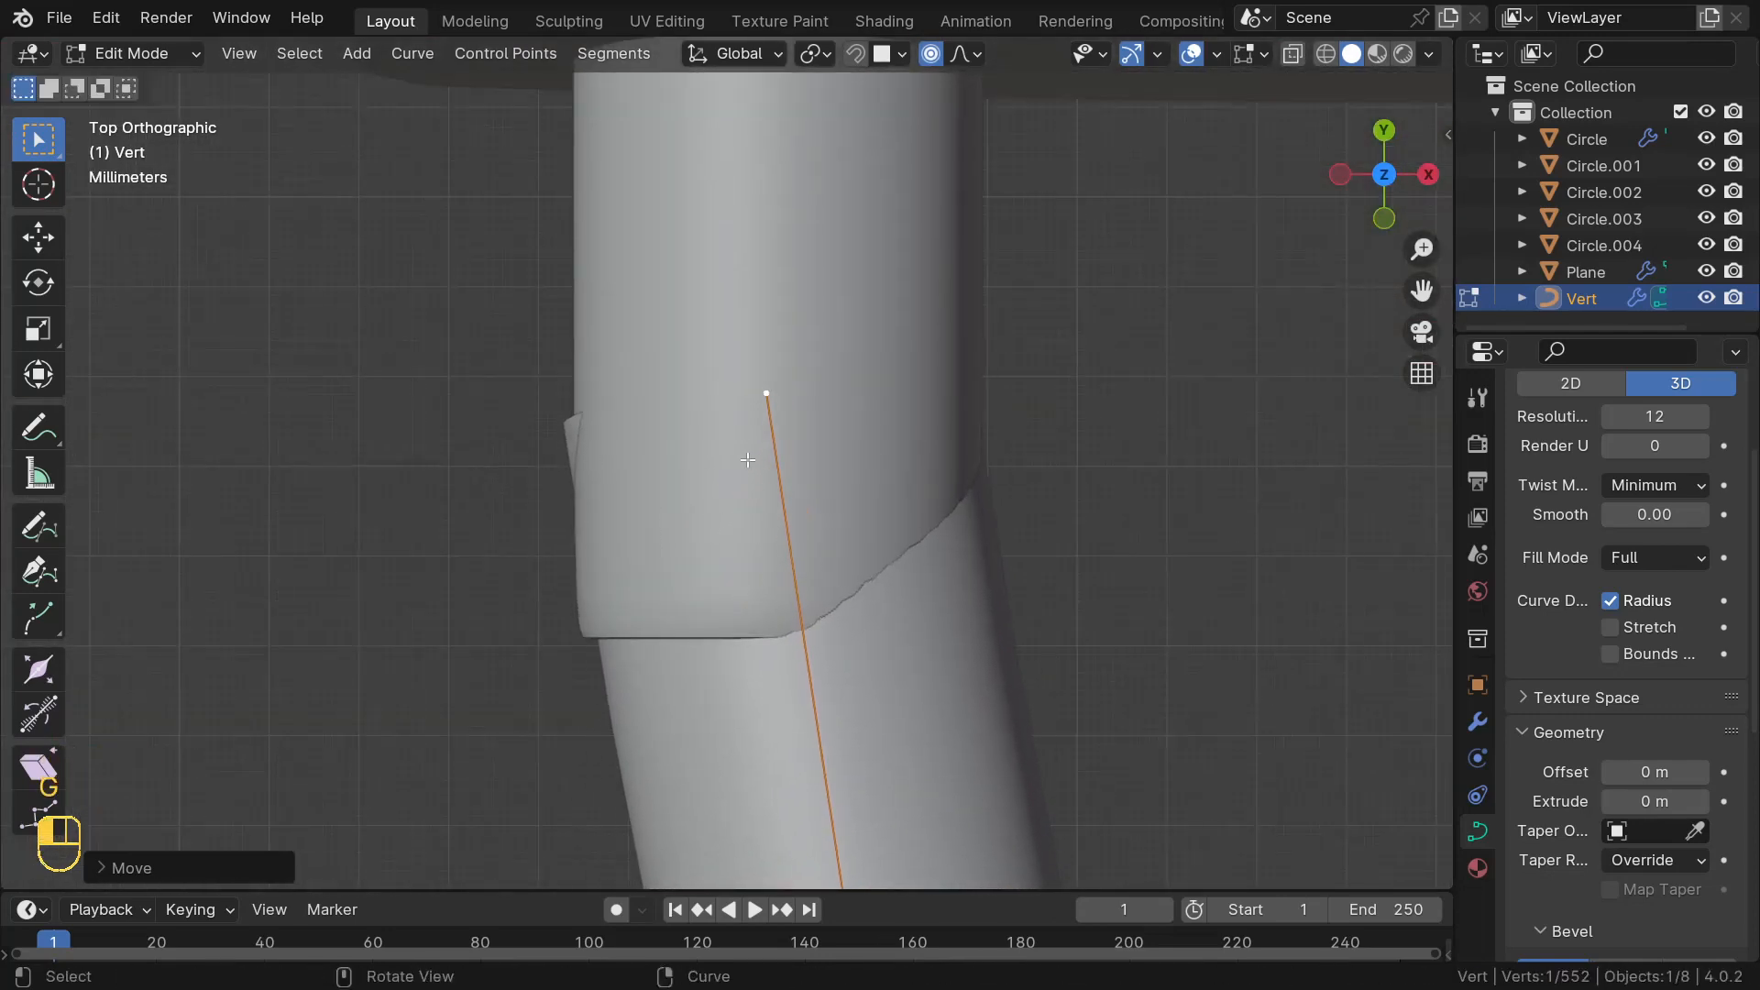
pyautogui.press('r')
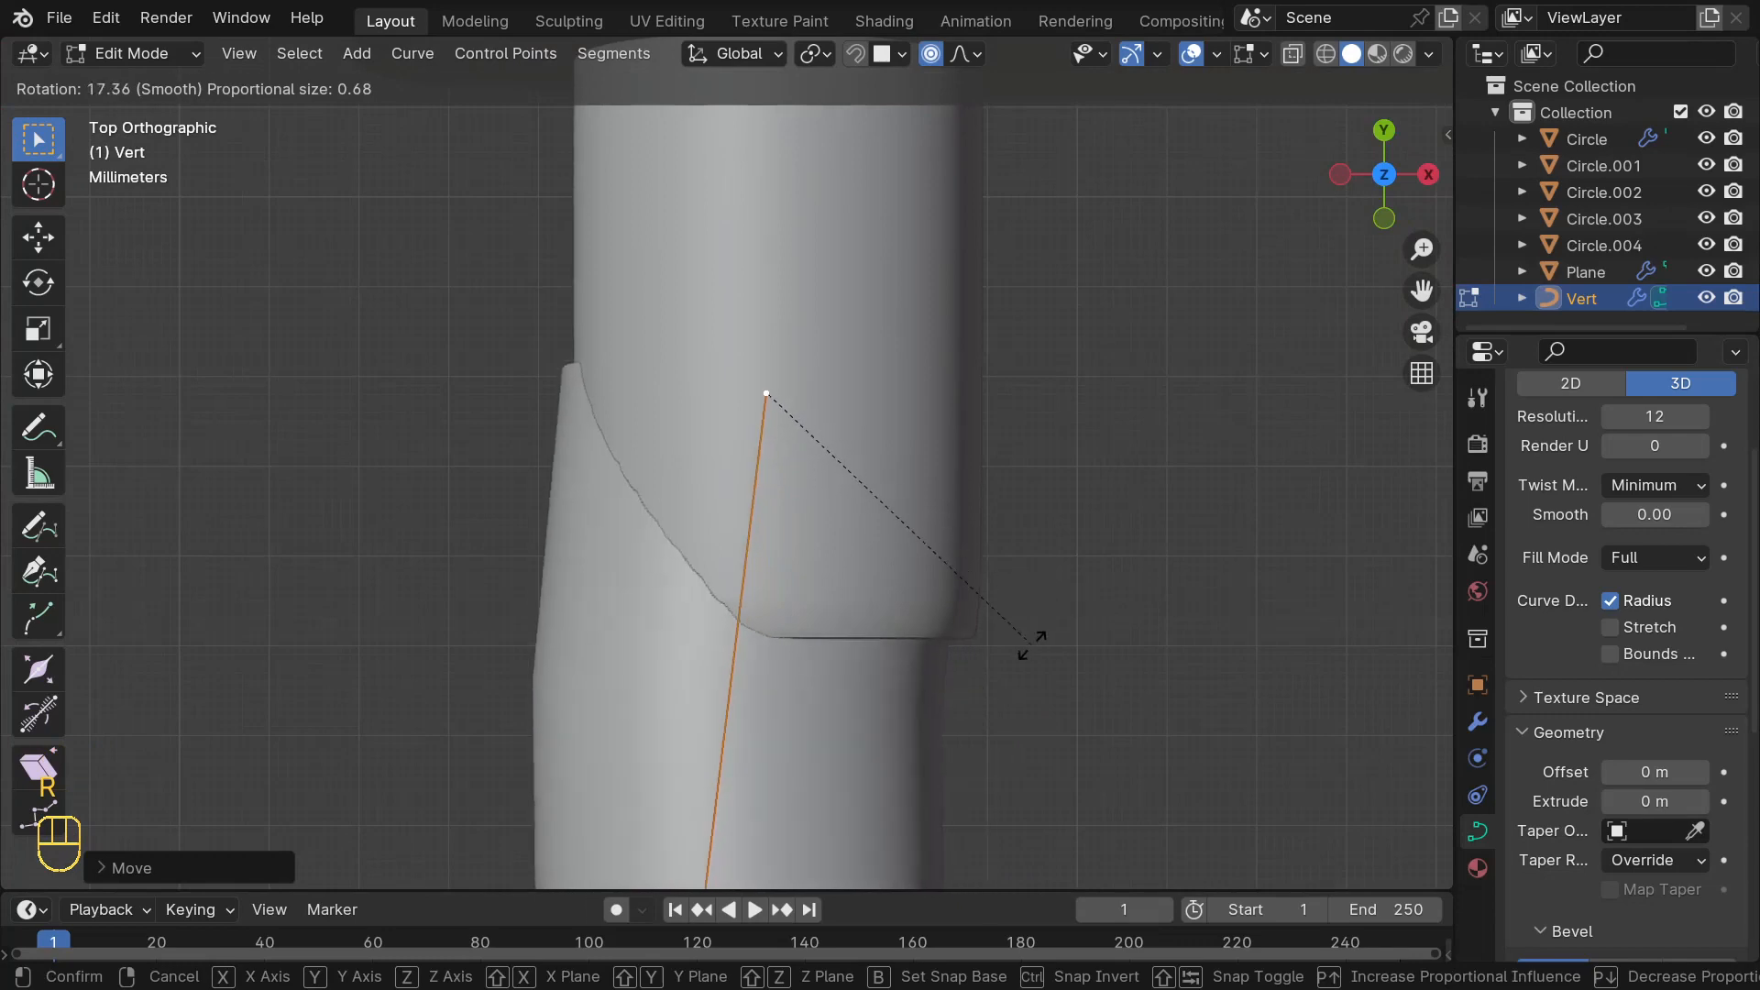
pyautogui.click(1053, 641)
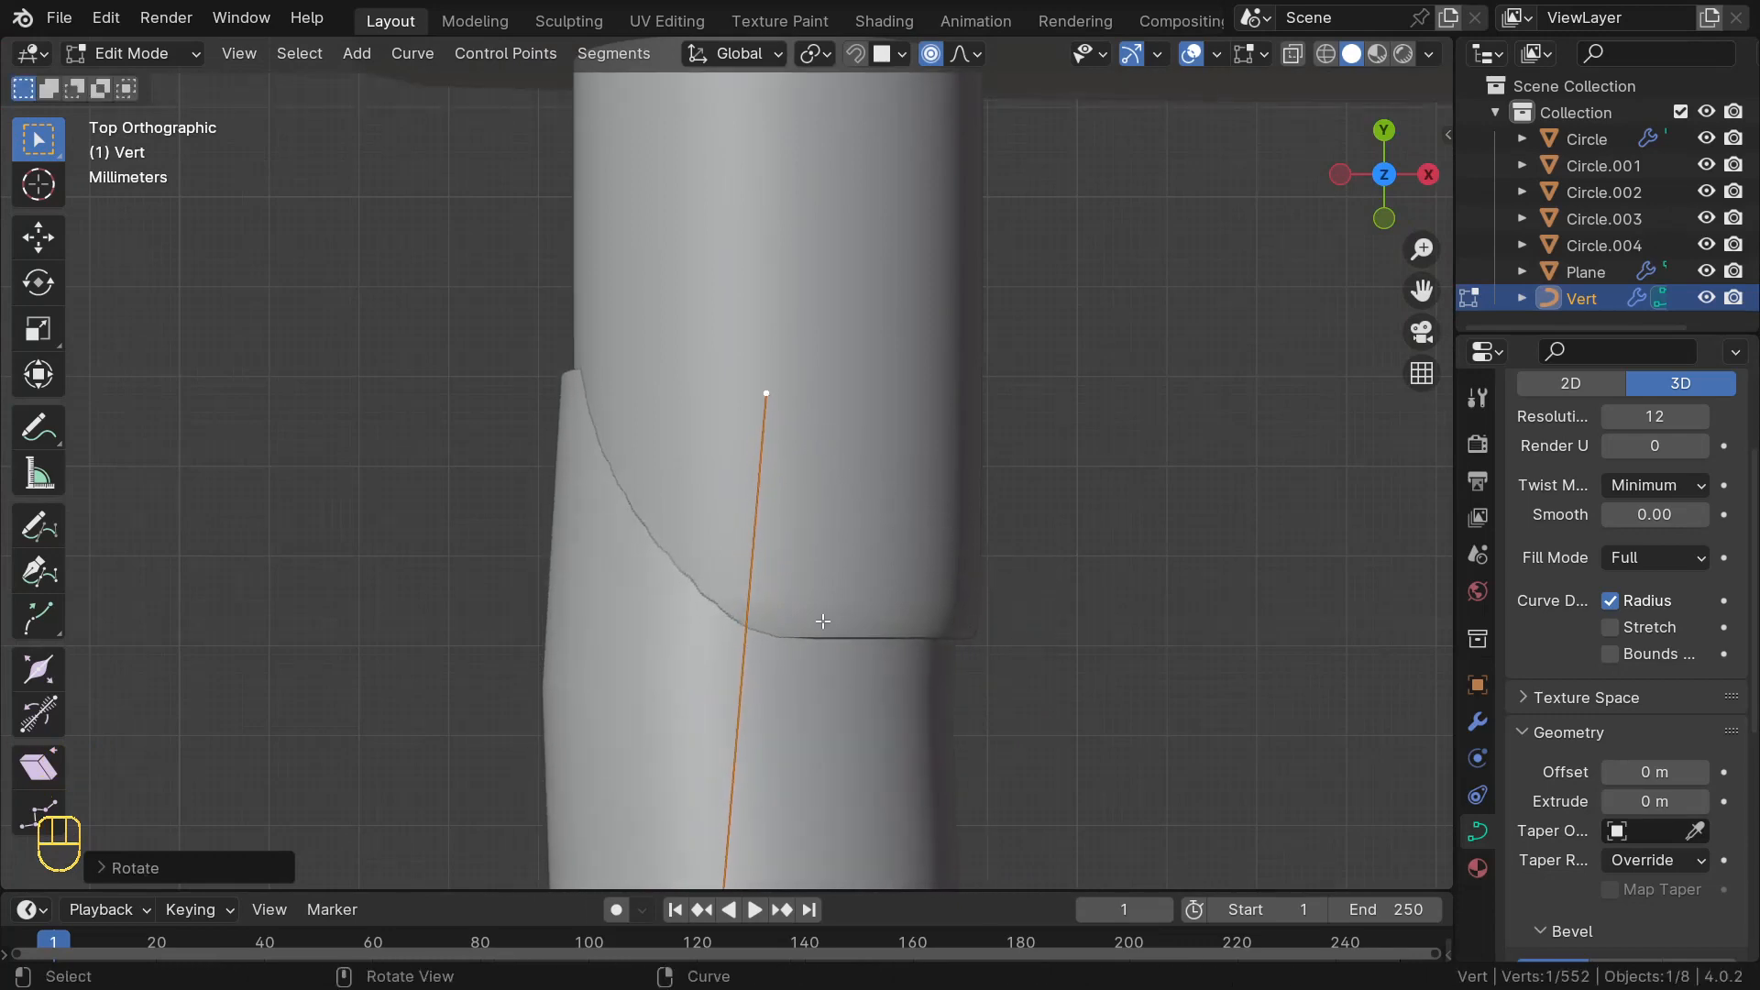
pyautogui.press('g')
pyautogui.click(837, 609)
# - Turn off proportional editing and move the cord point just below the connector slightly, straightening the cord's exit from the phone body
pyautogui.scroll(-5, 857, 589)
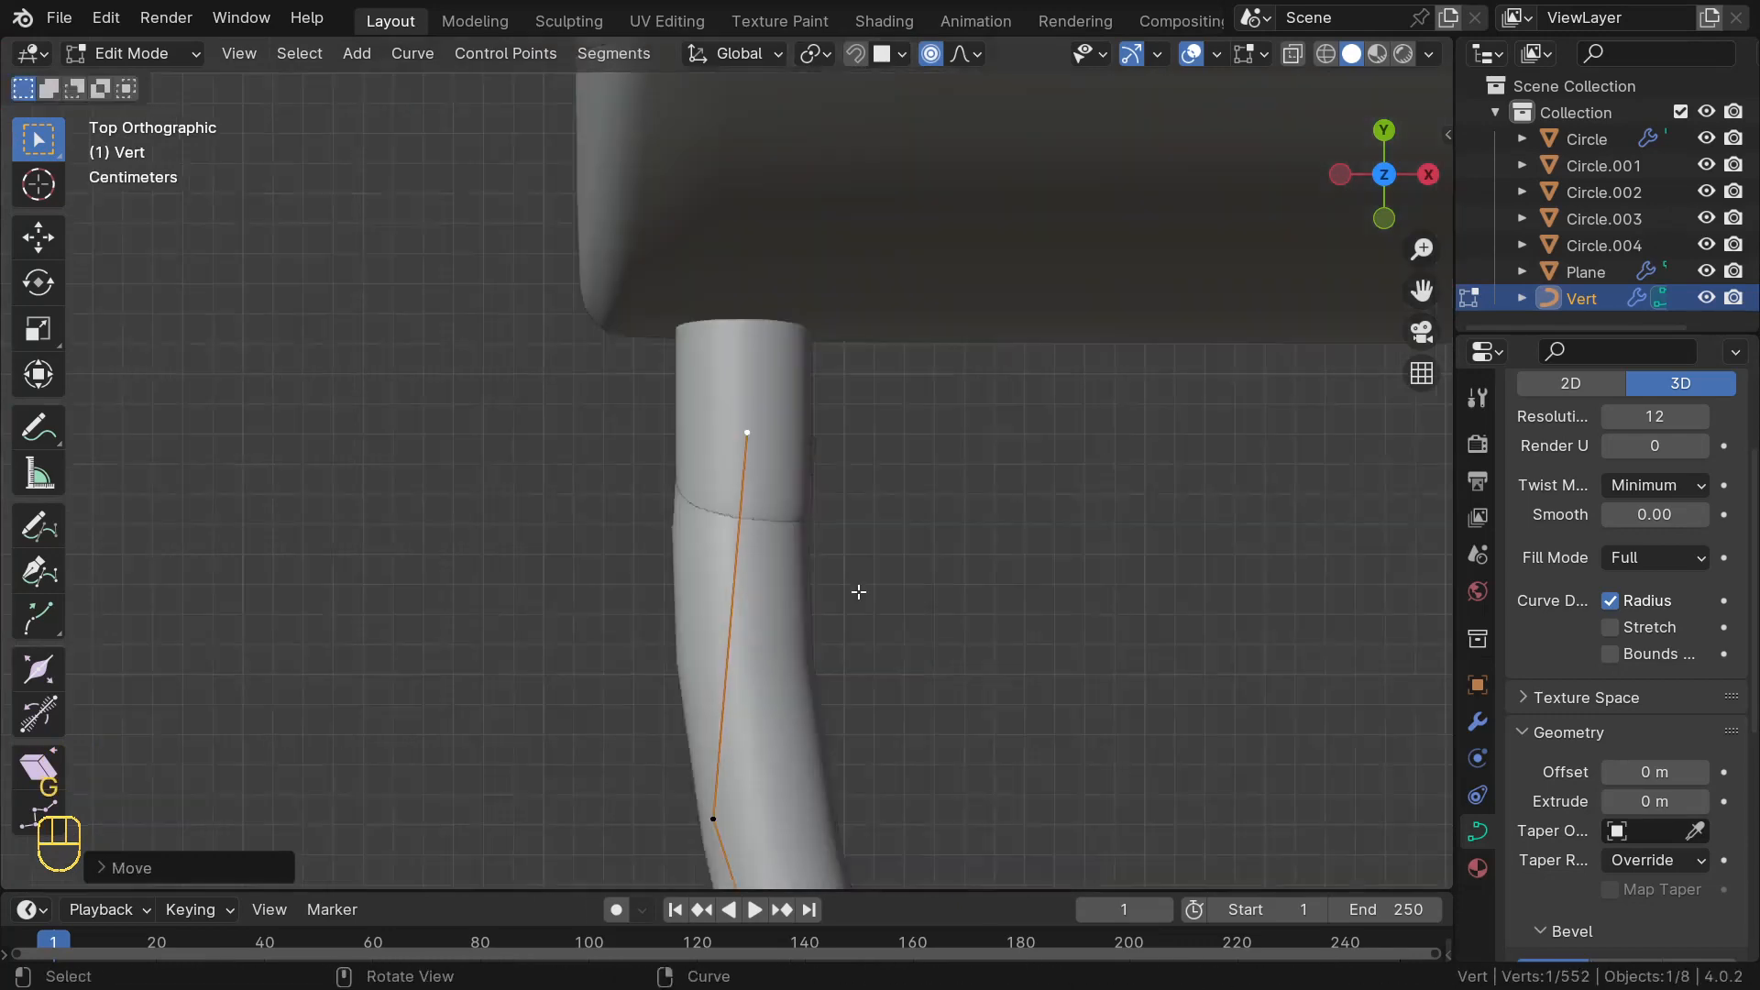
pyautogui.scroll(-3, 729, 495)
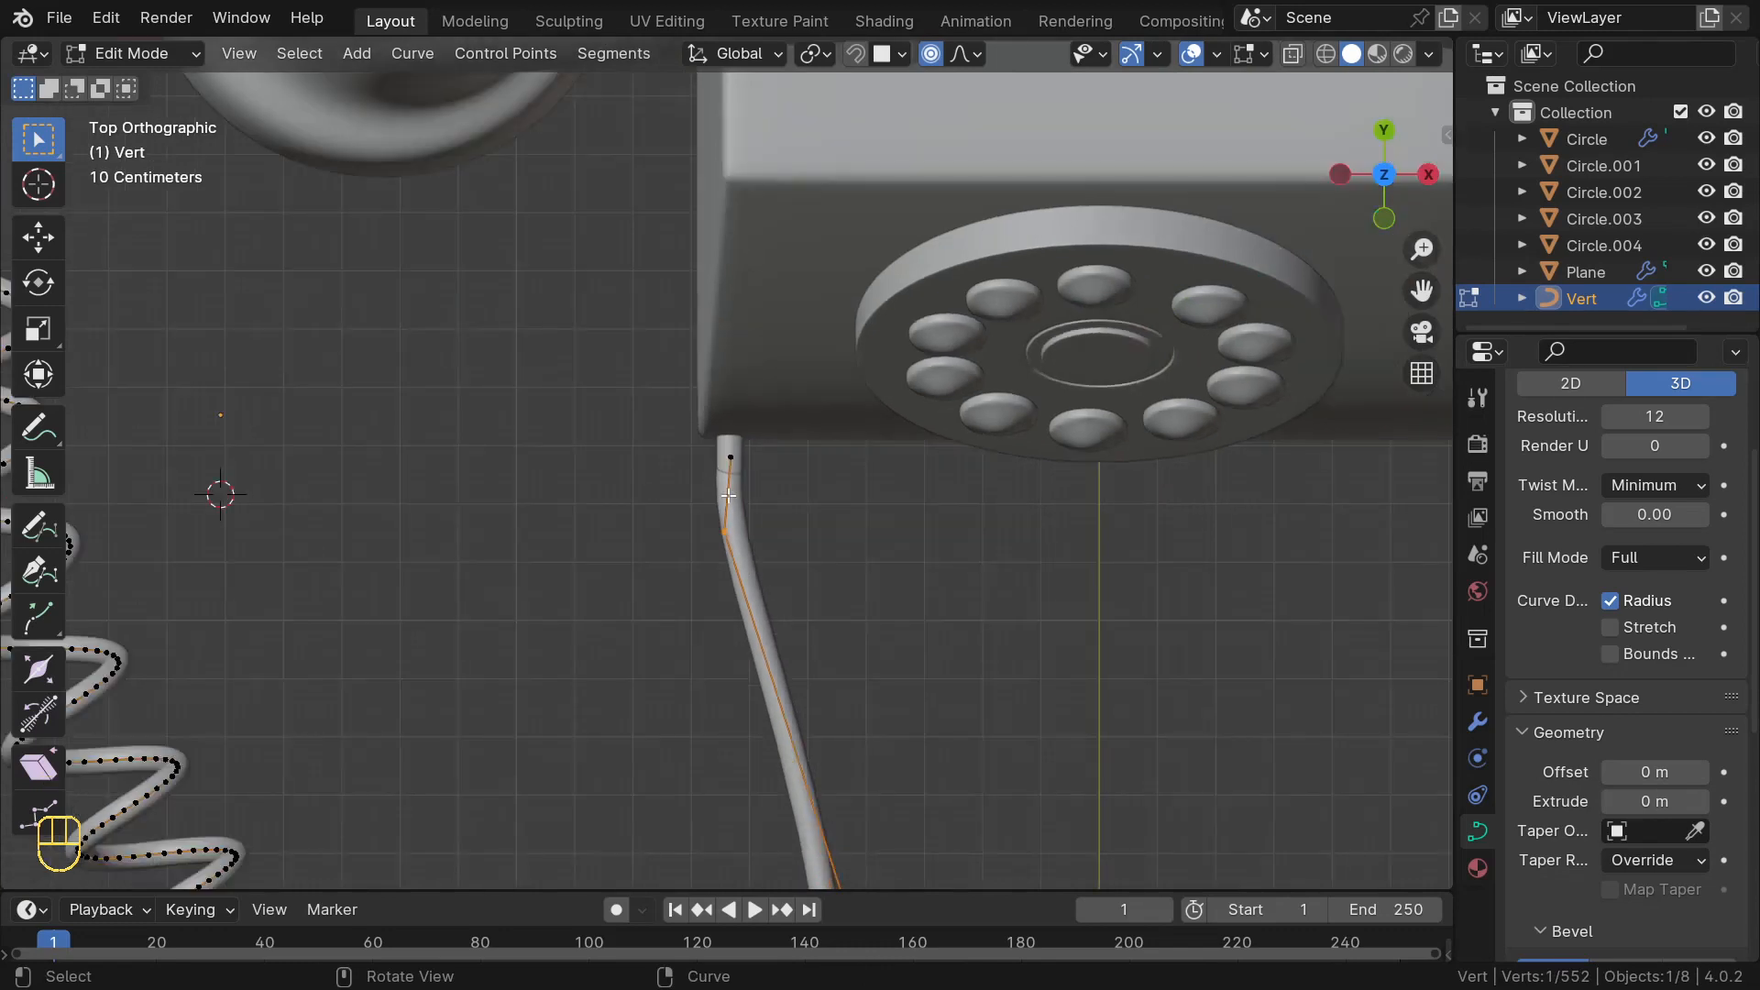
pyautogui.scroll(-2, 728, 495)
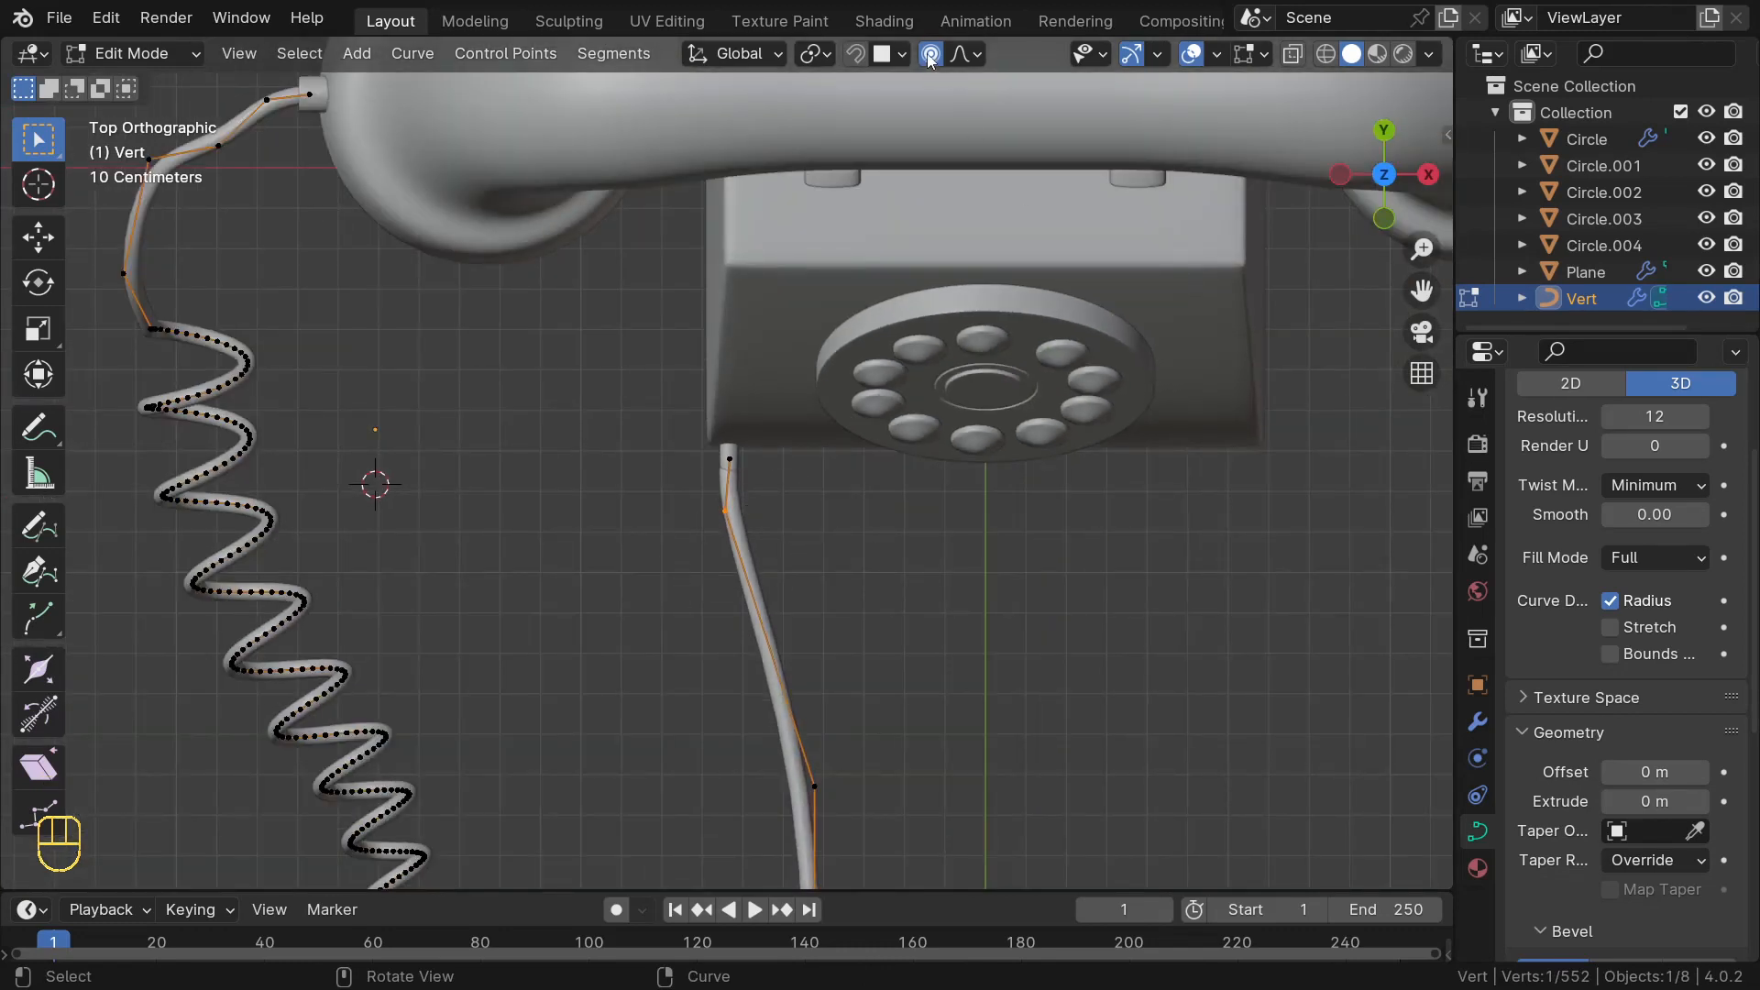
pyautogui.press('g')
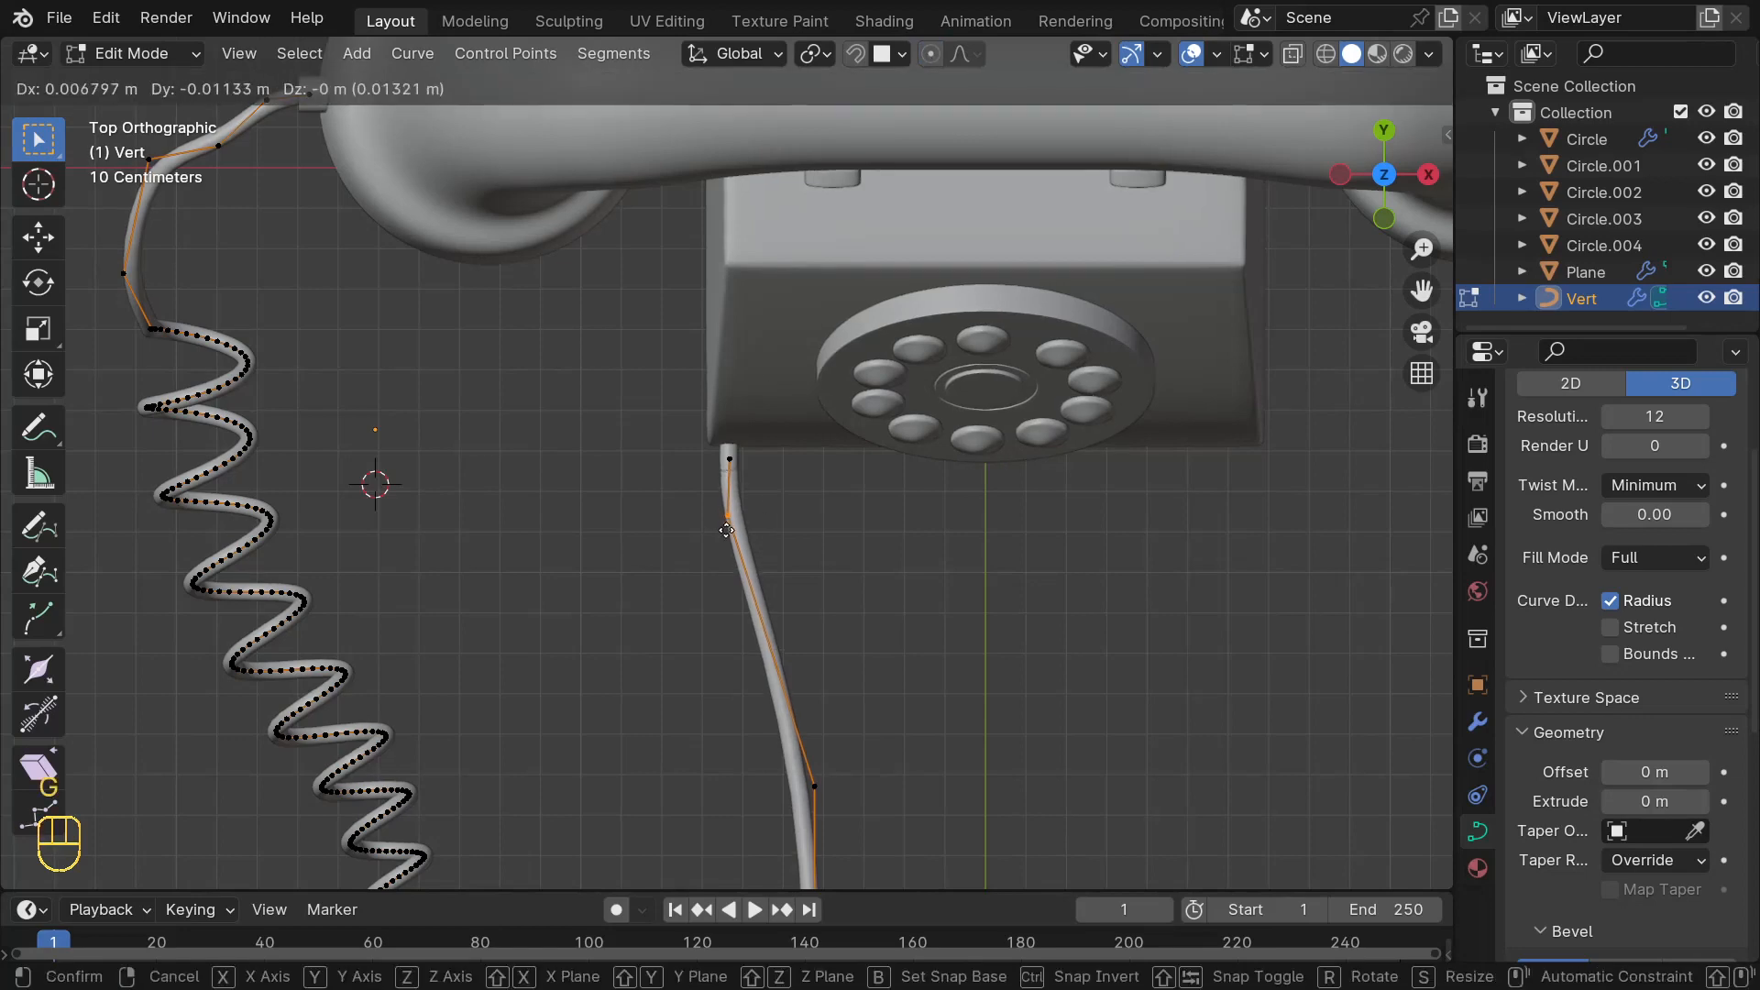
pyautogui.click(727, 533)
# - Move the next cord point about 0.12 m in X and 0.43 m in Y toward the phone body, bending the cord outward
pyautogui.scroll(-2, 731, 699)
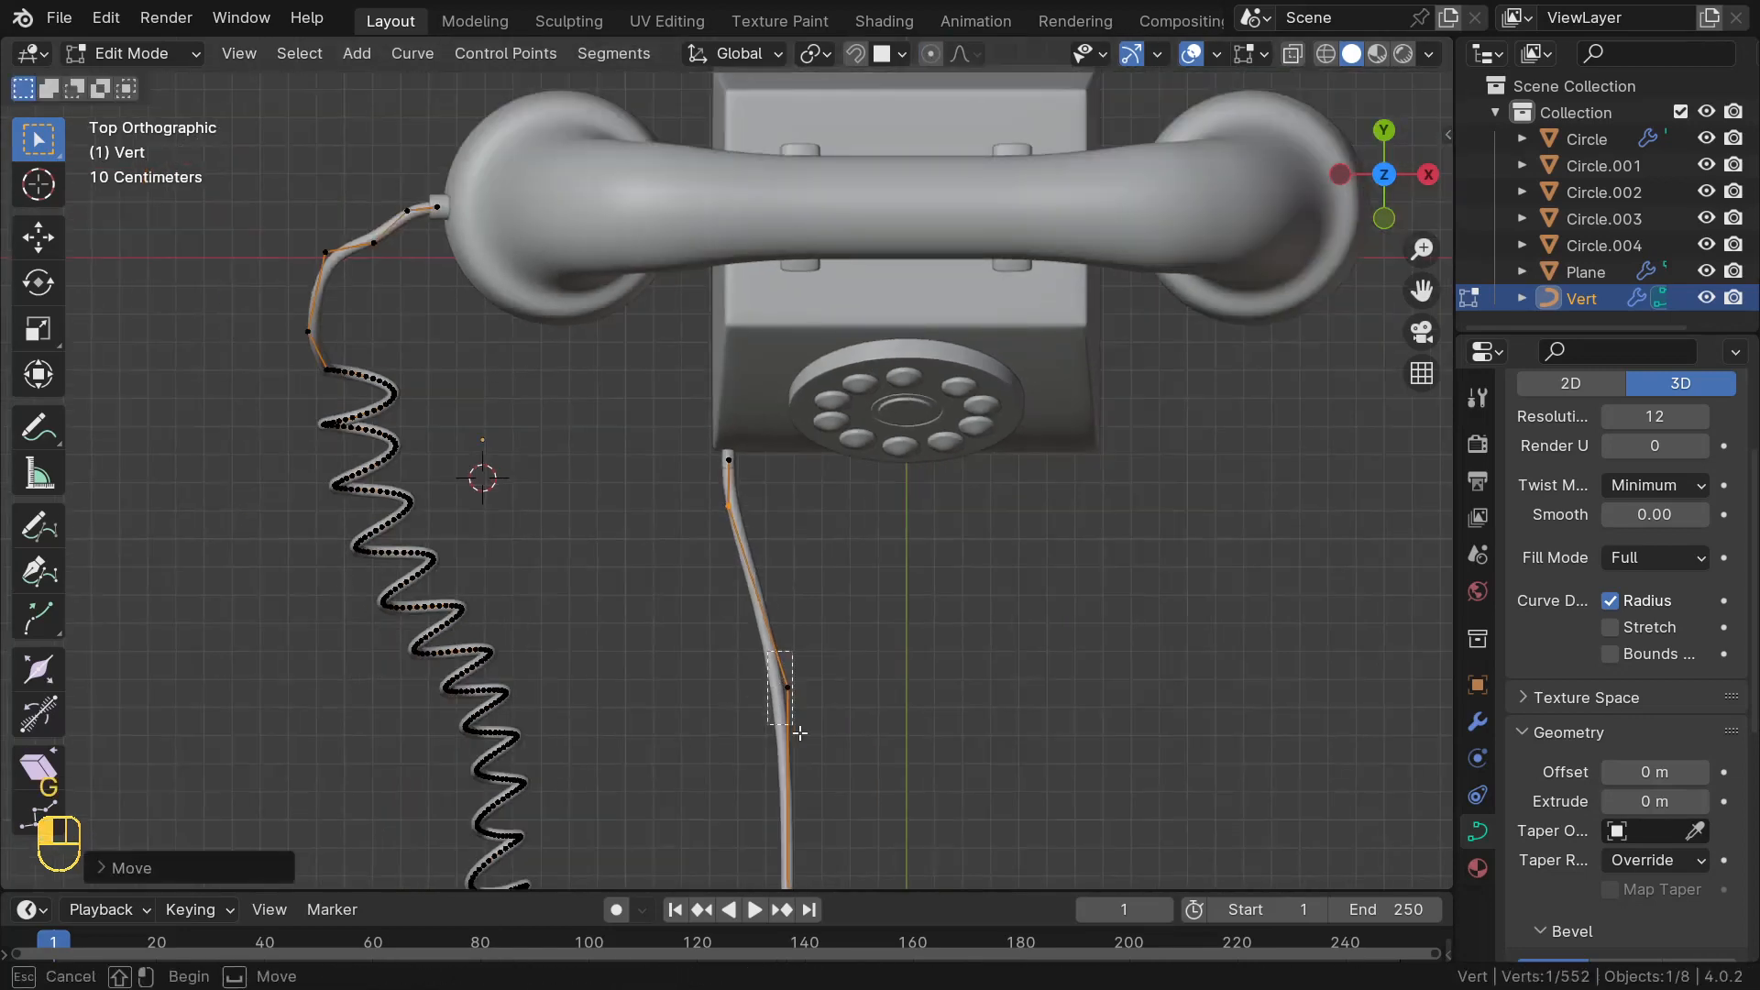
pyautogui.click(792, 685)
pyautogui.press('g')
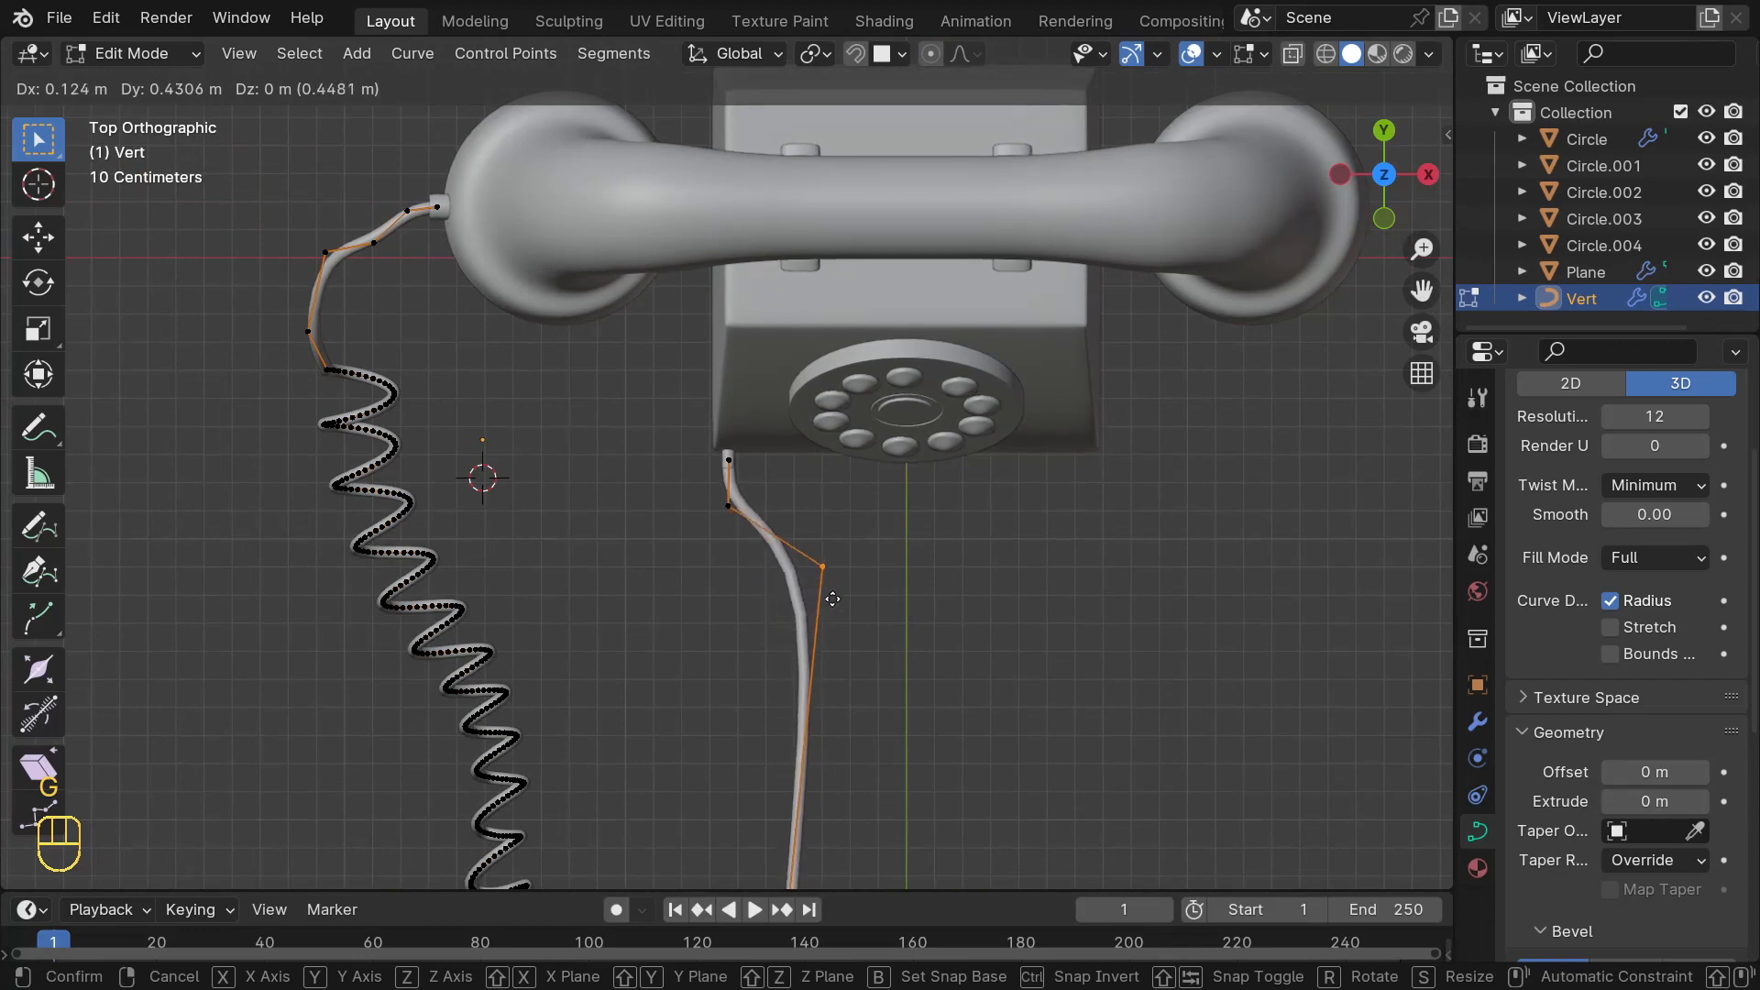
pyautogui.click(826, 572)
pyautogui.scroll(-4, 827, 599)
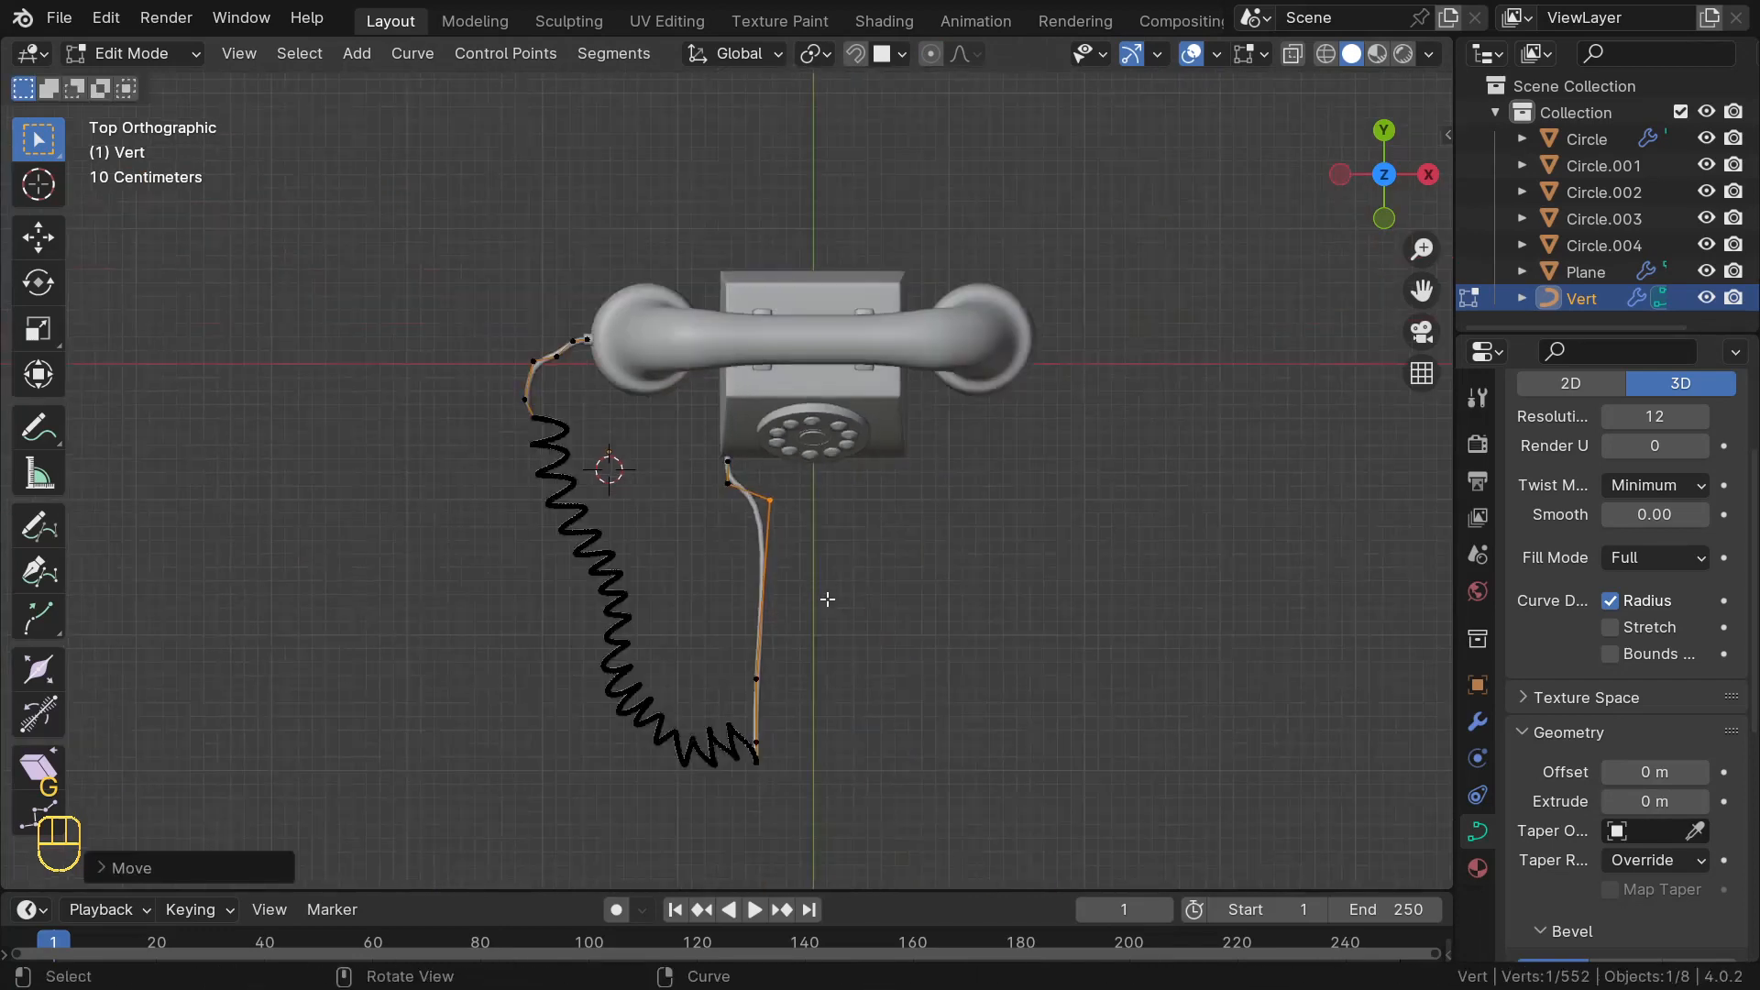
# - Subdivide the straight cord segment between the outward bend point and the lower cord point with 4 cuts
pyautogui.keyDown('shift'); pyautogui.click(754, 686); pyautogui.keyUp('shift')
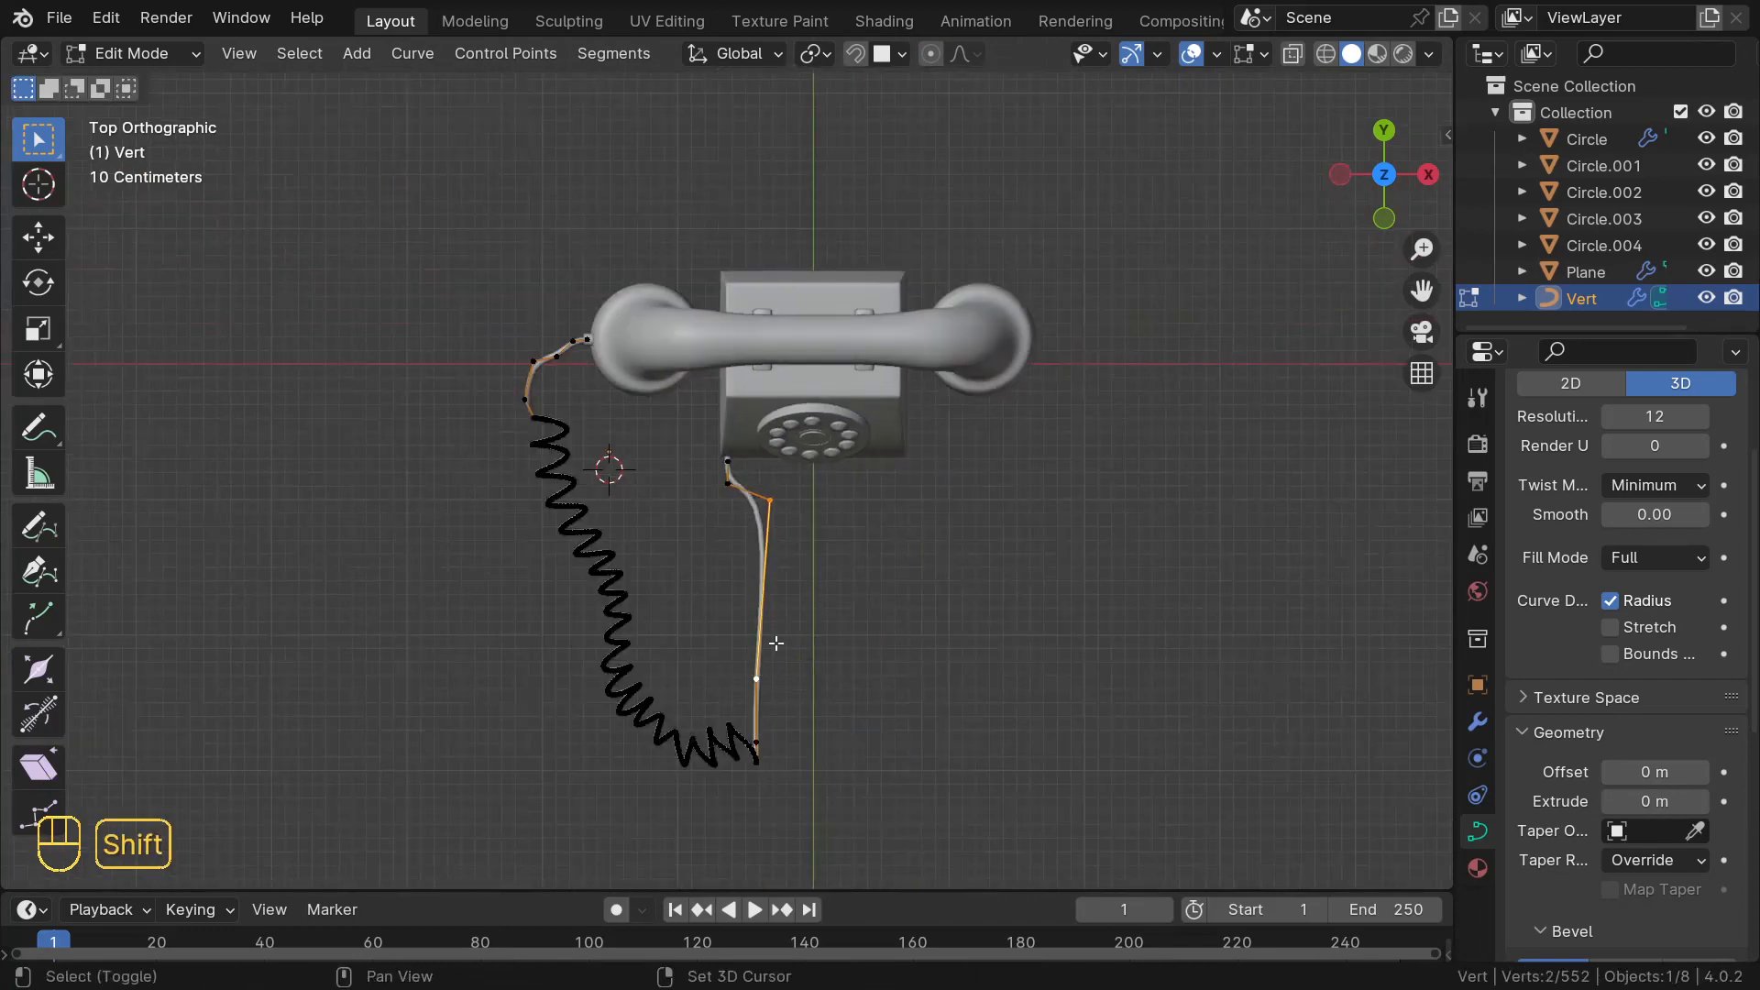
pyautogui.rightClick(687, 555)
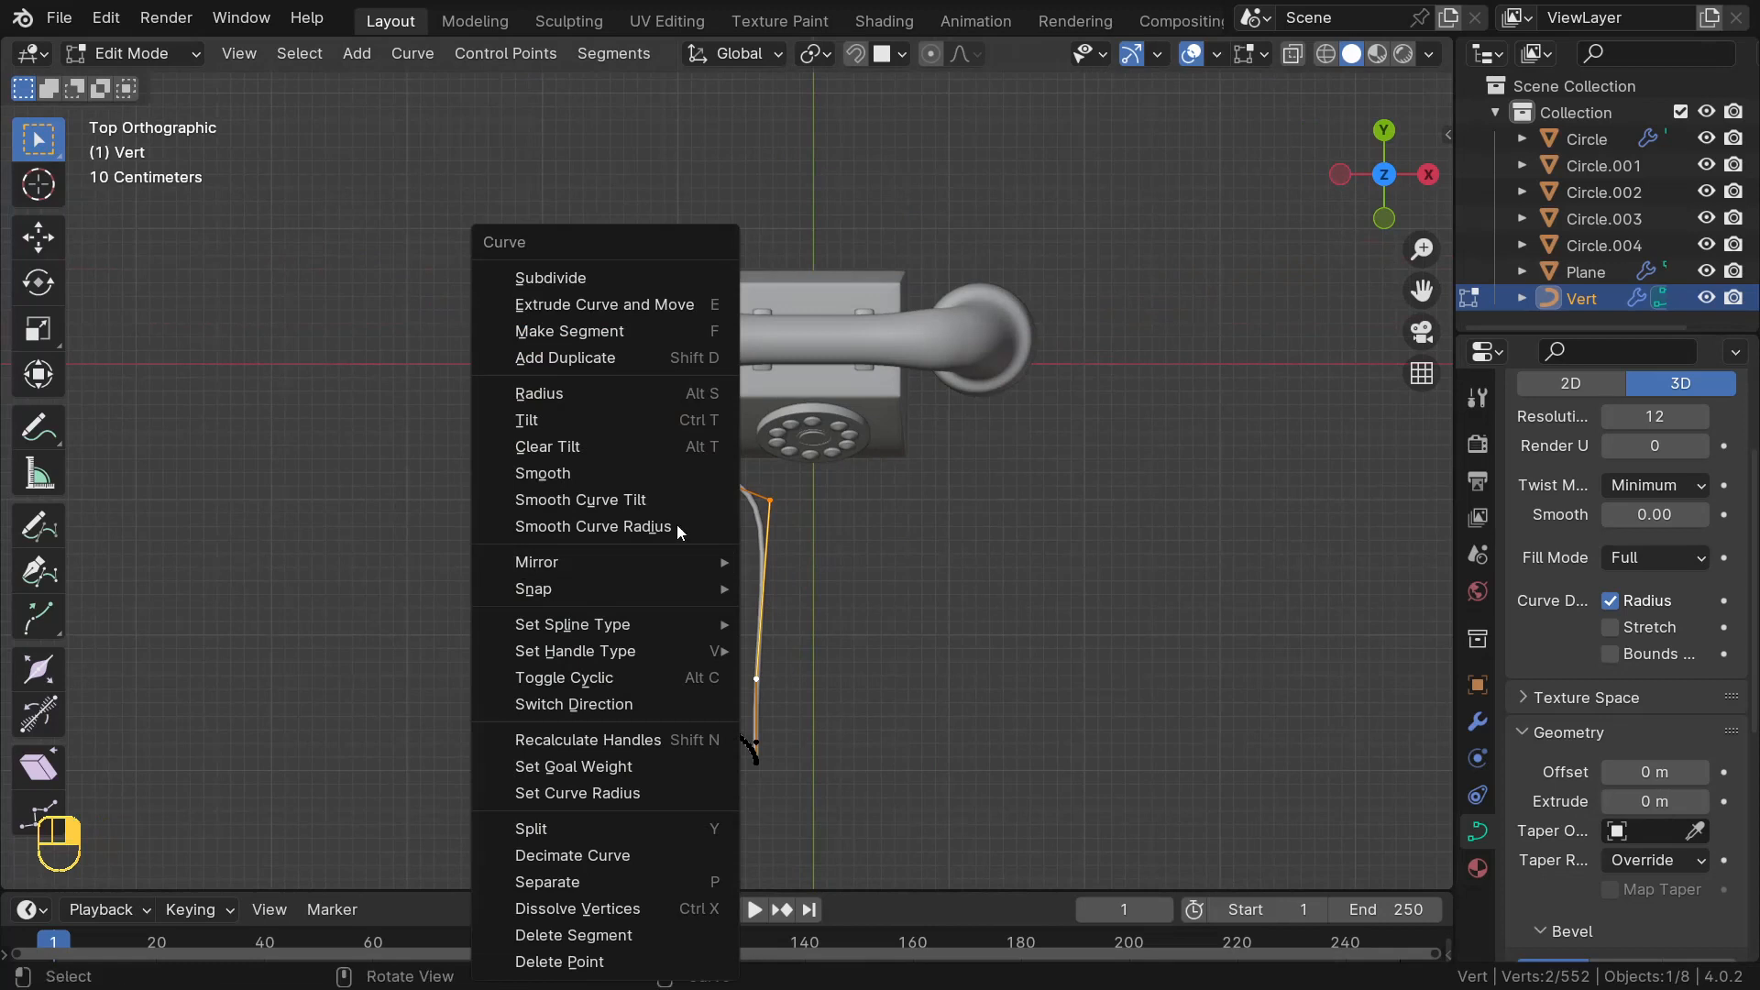
pyautogui.click(589, 273)
pyautogui.click(216, 867)
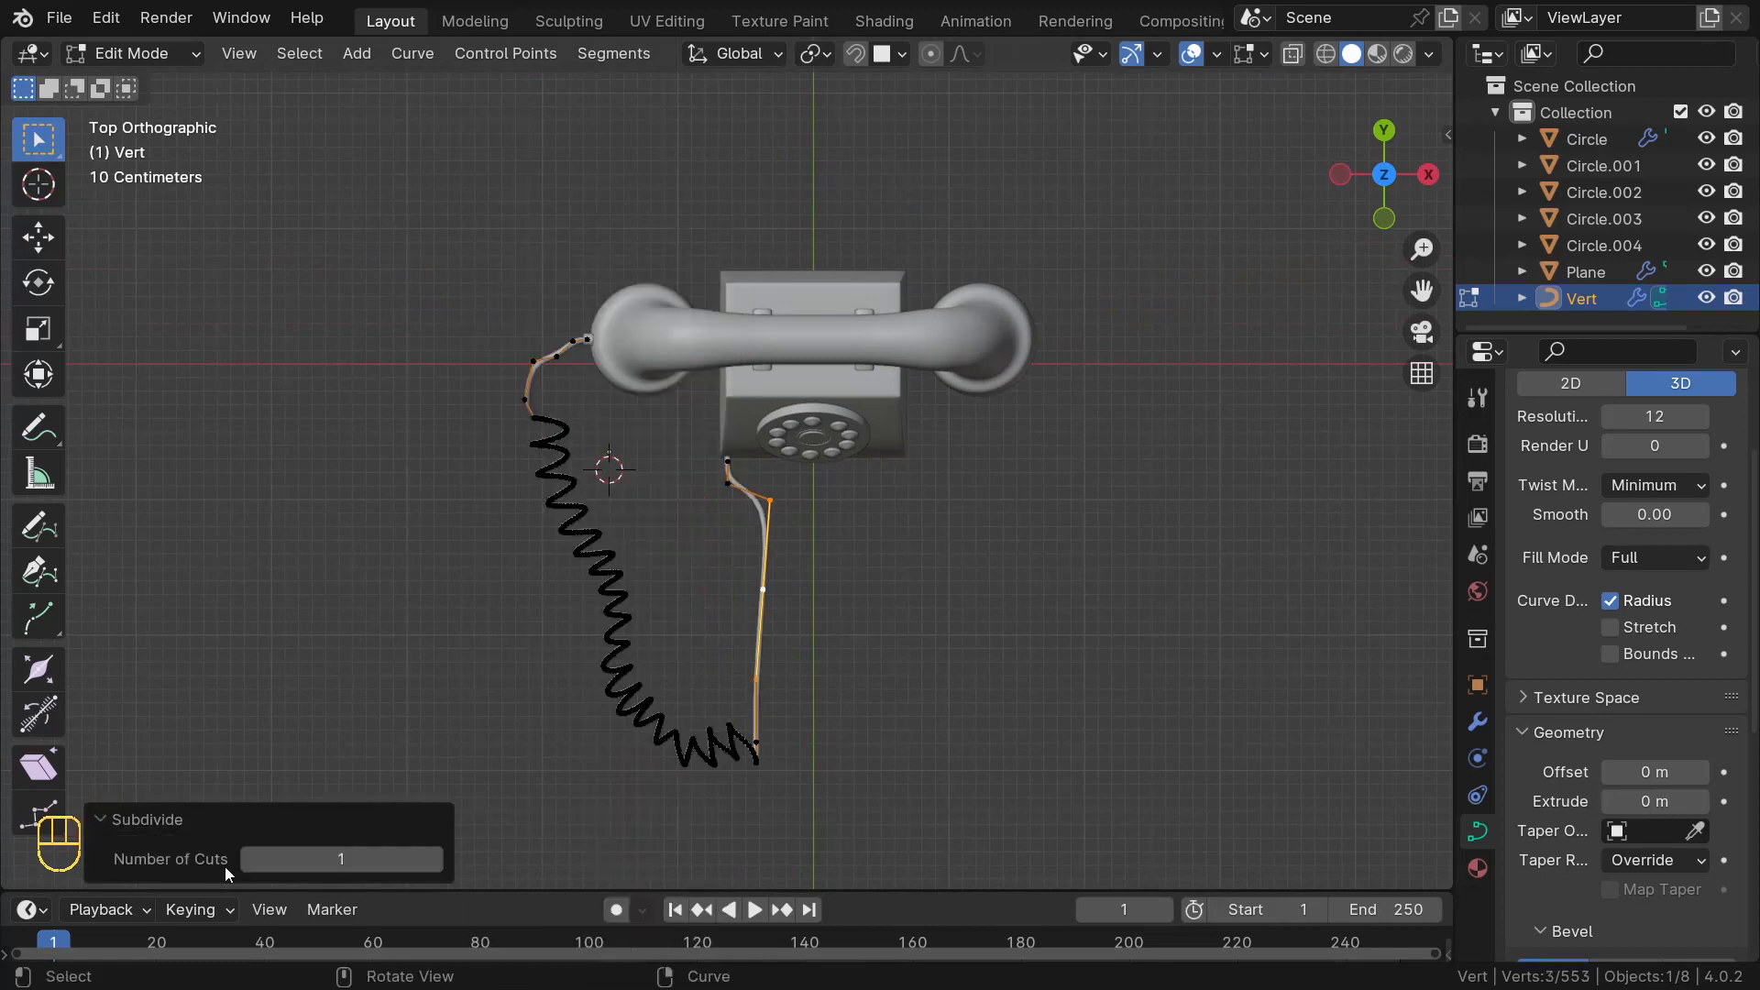
pyautogui.click(432, 859)
pyautogui.click(427, 860)
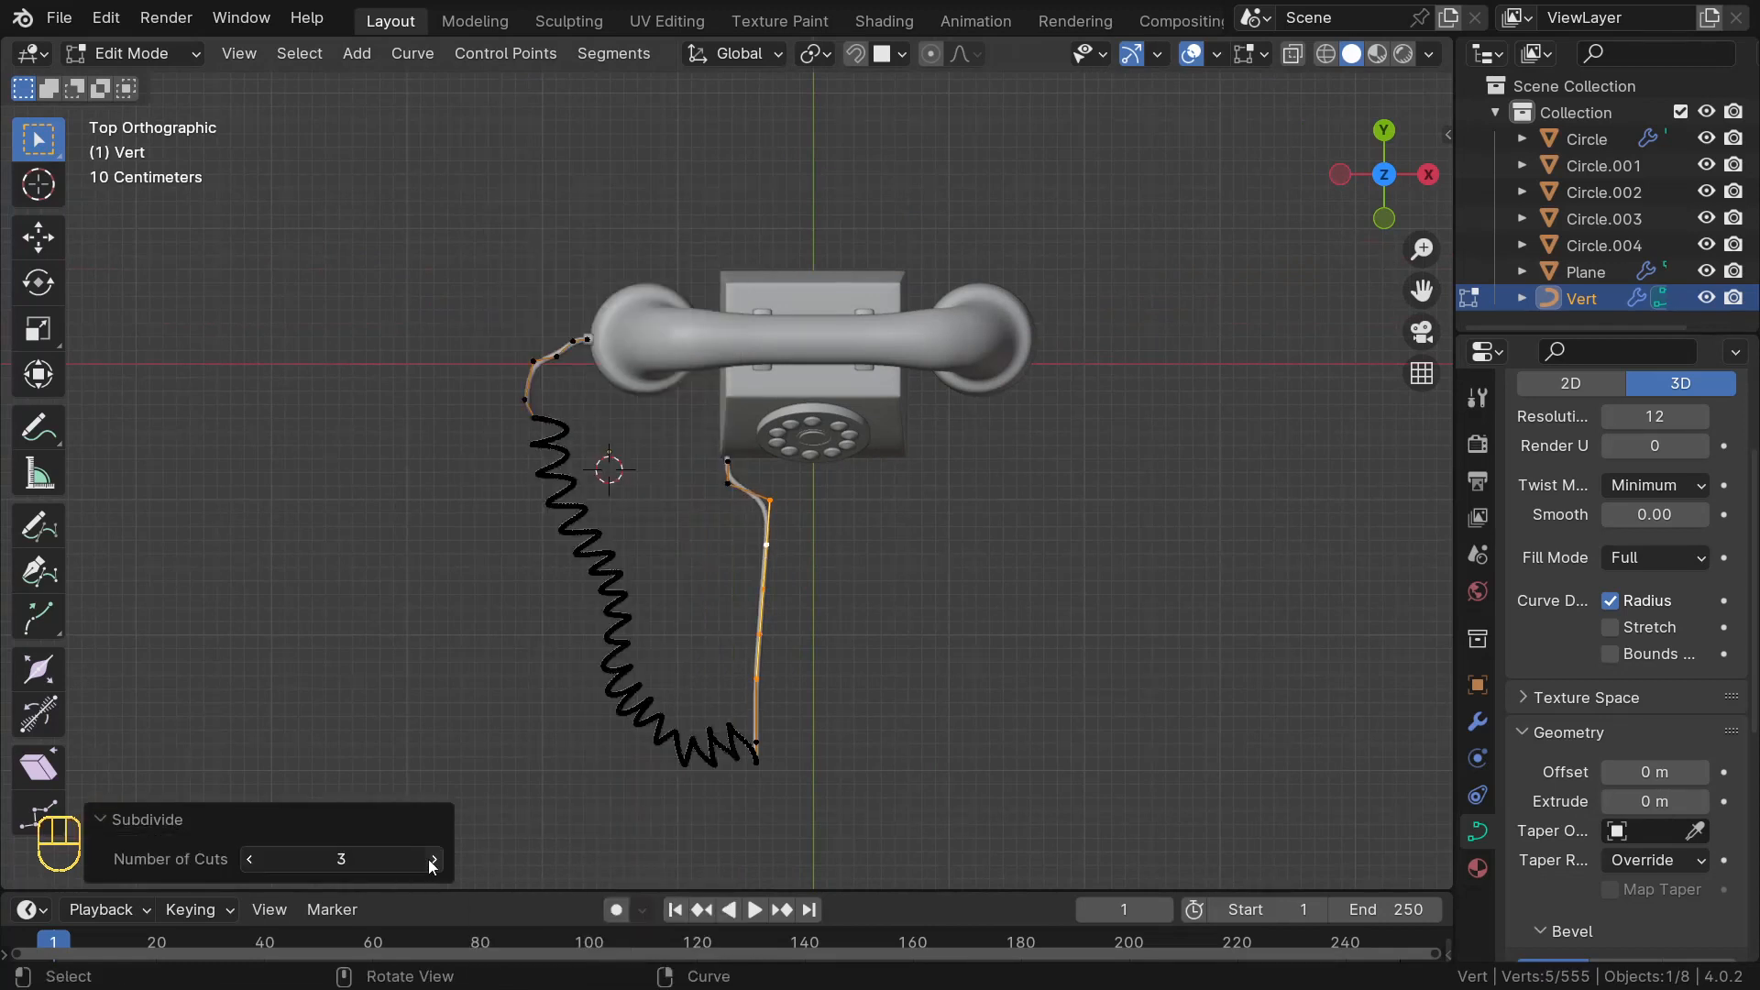
pyautogui.click(427, 860)
pyautogui.scroll(1, 727, 597)
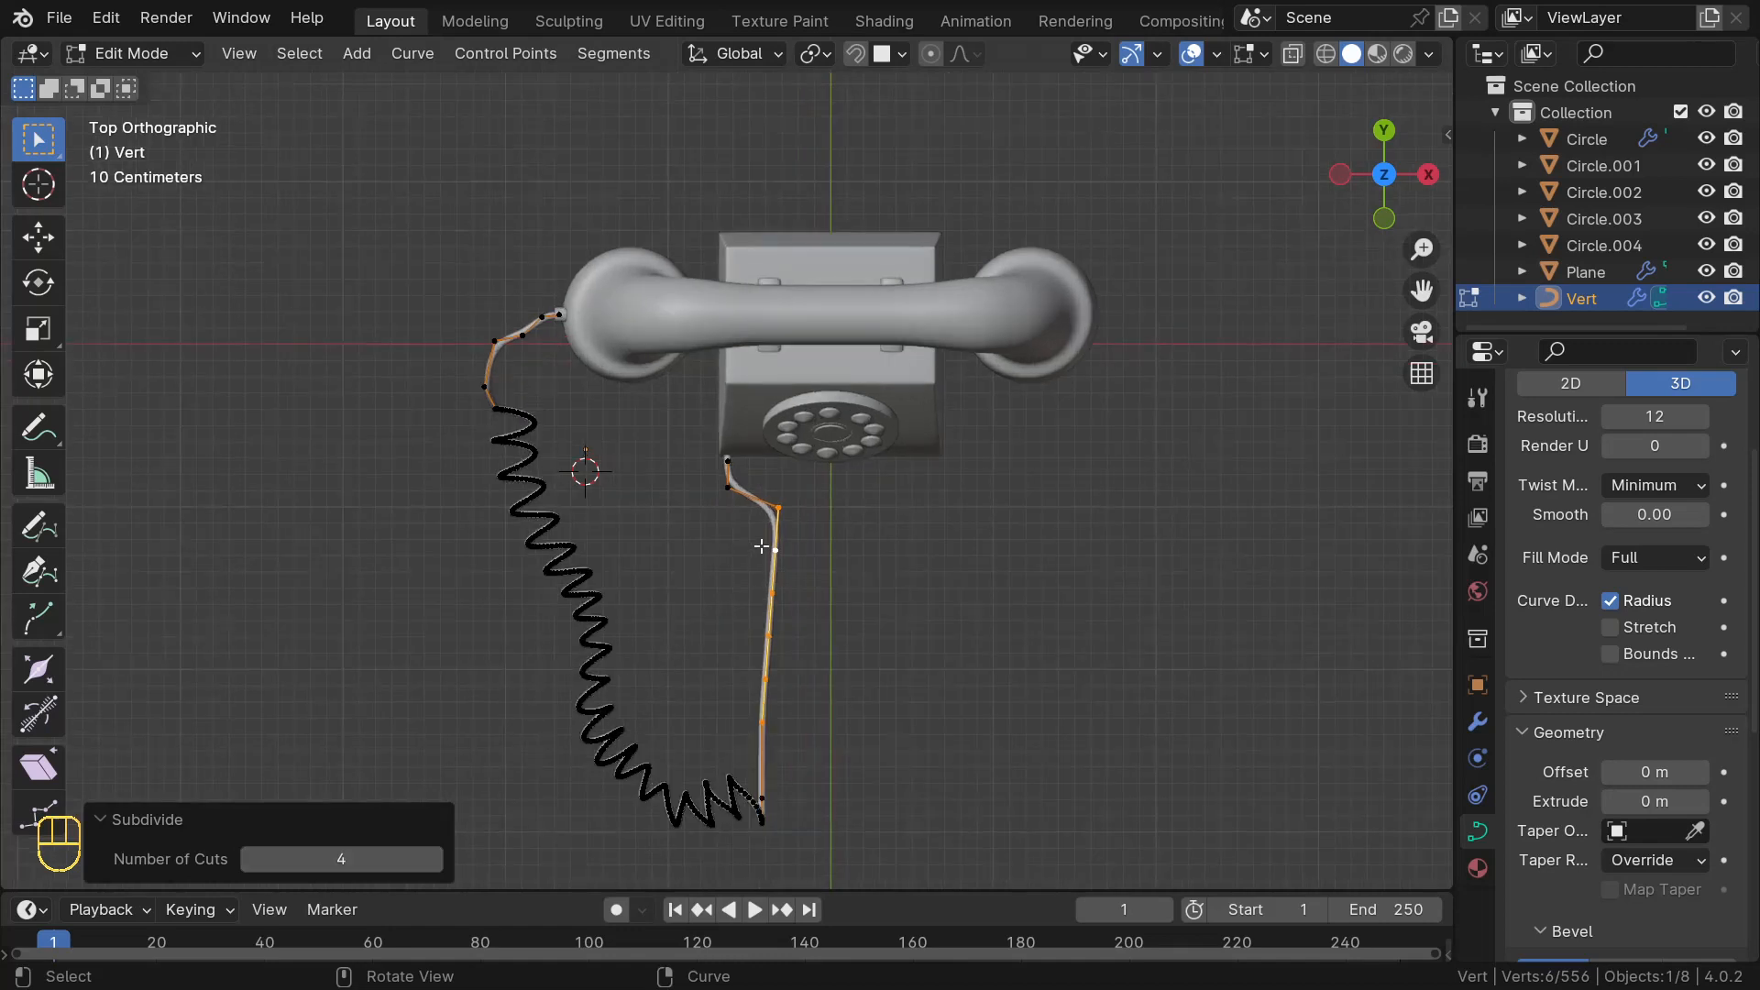
# - Move three alternating cord points about 0.29 m toward positive X, 0.33 m toward negative X and 0.17 m toward positive X, forming waves
pyautogui.click(808, 566)
pyautogui.press('g')
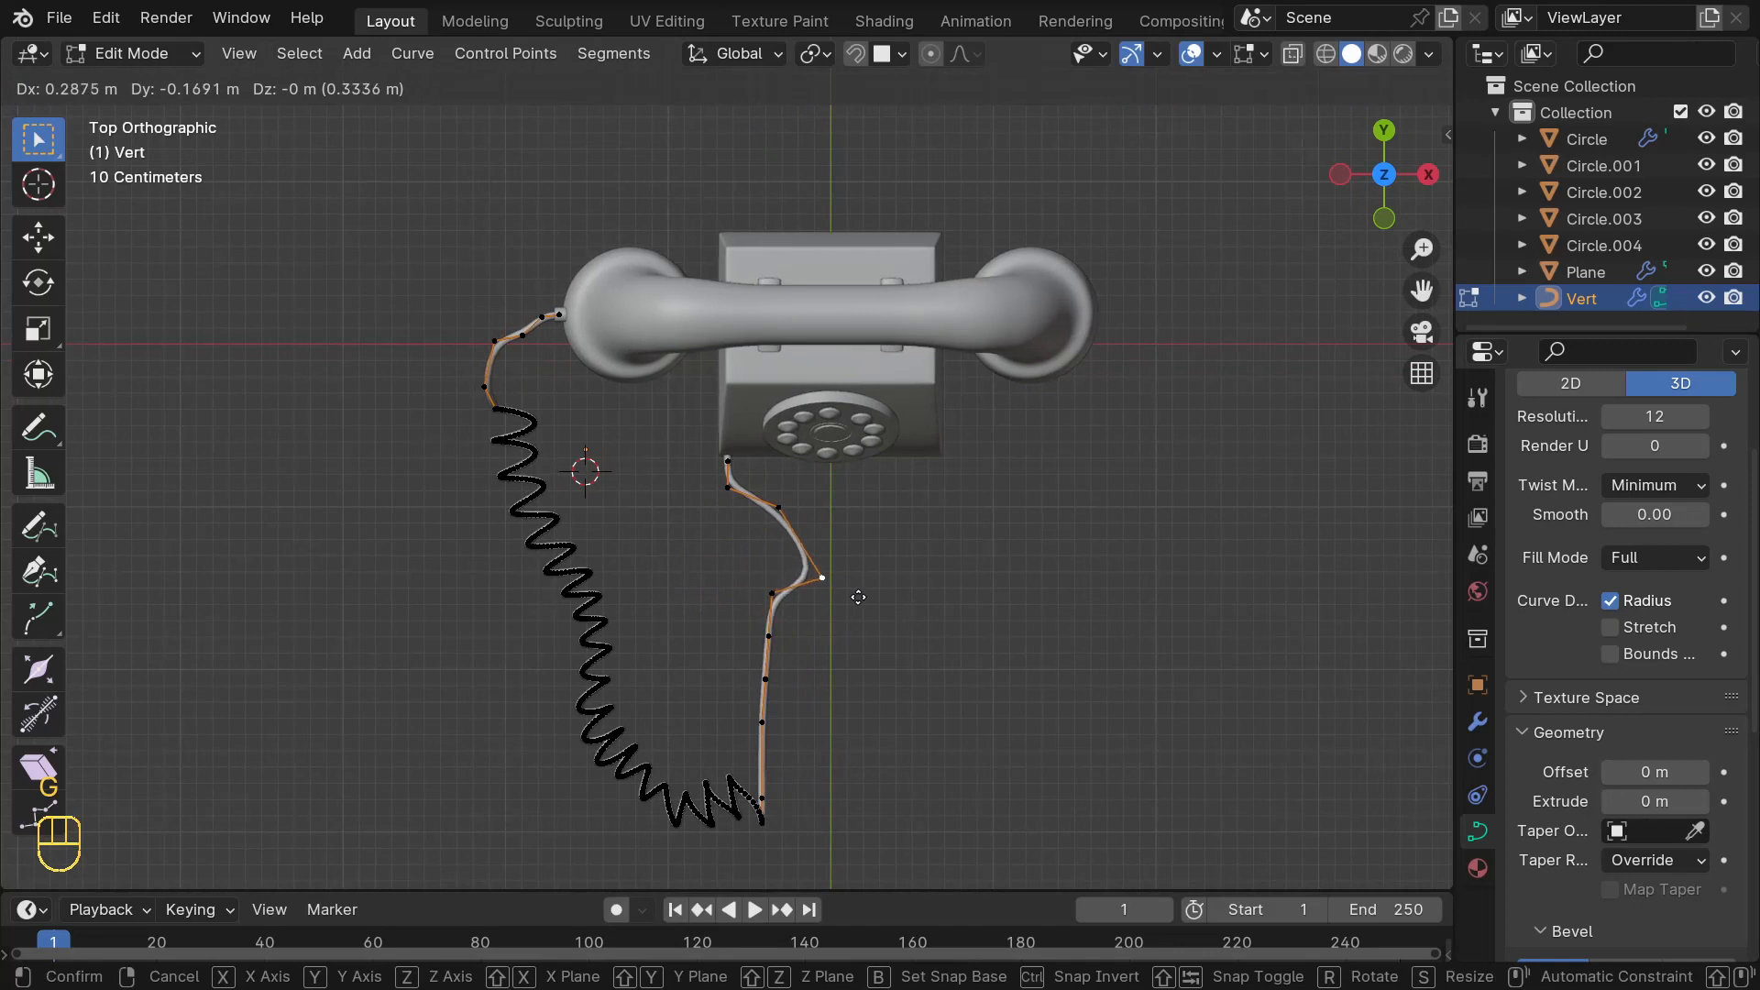
pyautogui.click(860, 597)
pyautogui.click(767, 638)
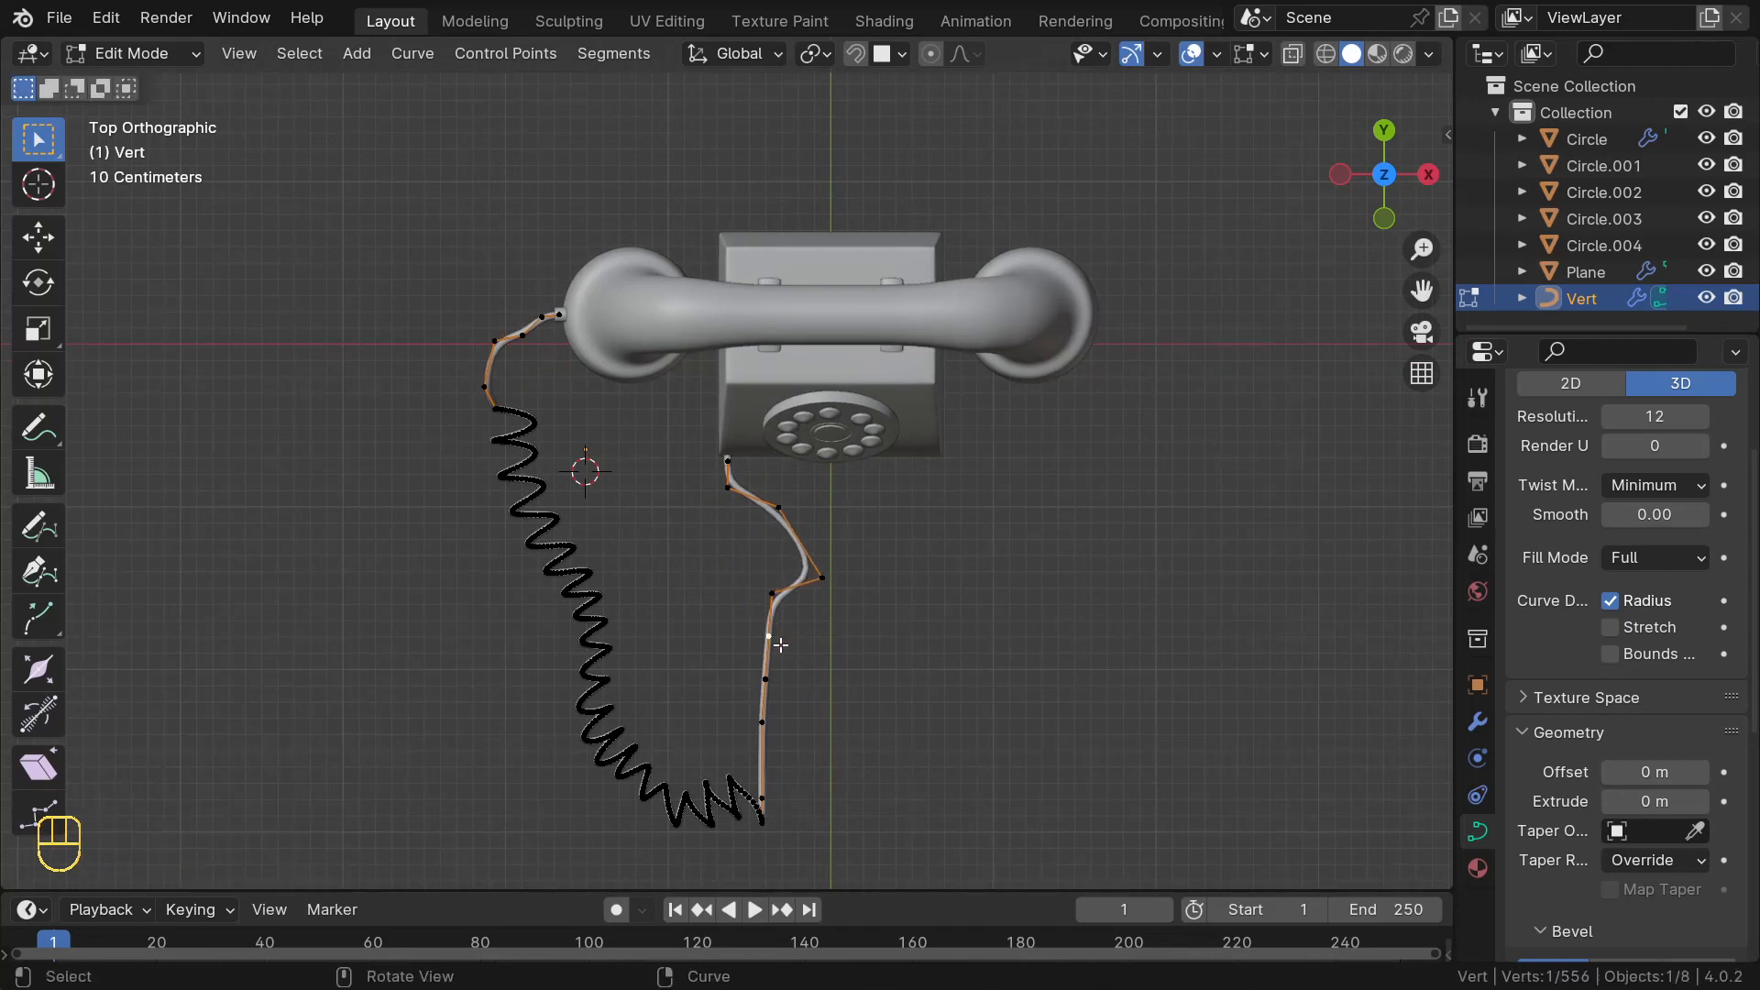
pyautogui.press('g')
pyautogui.click(727, 654)
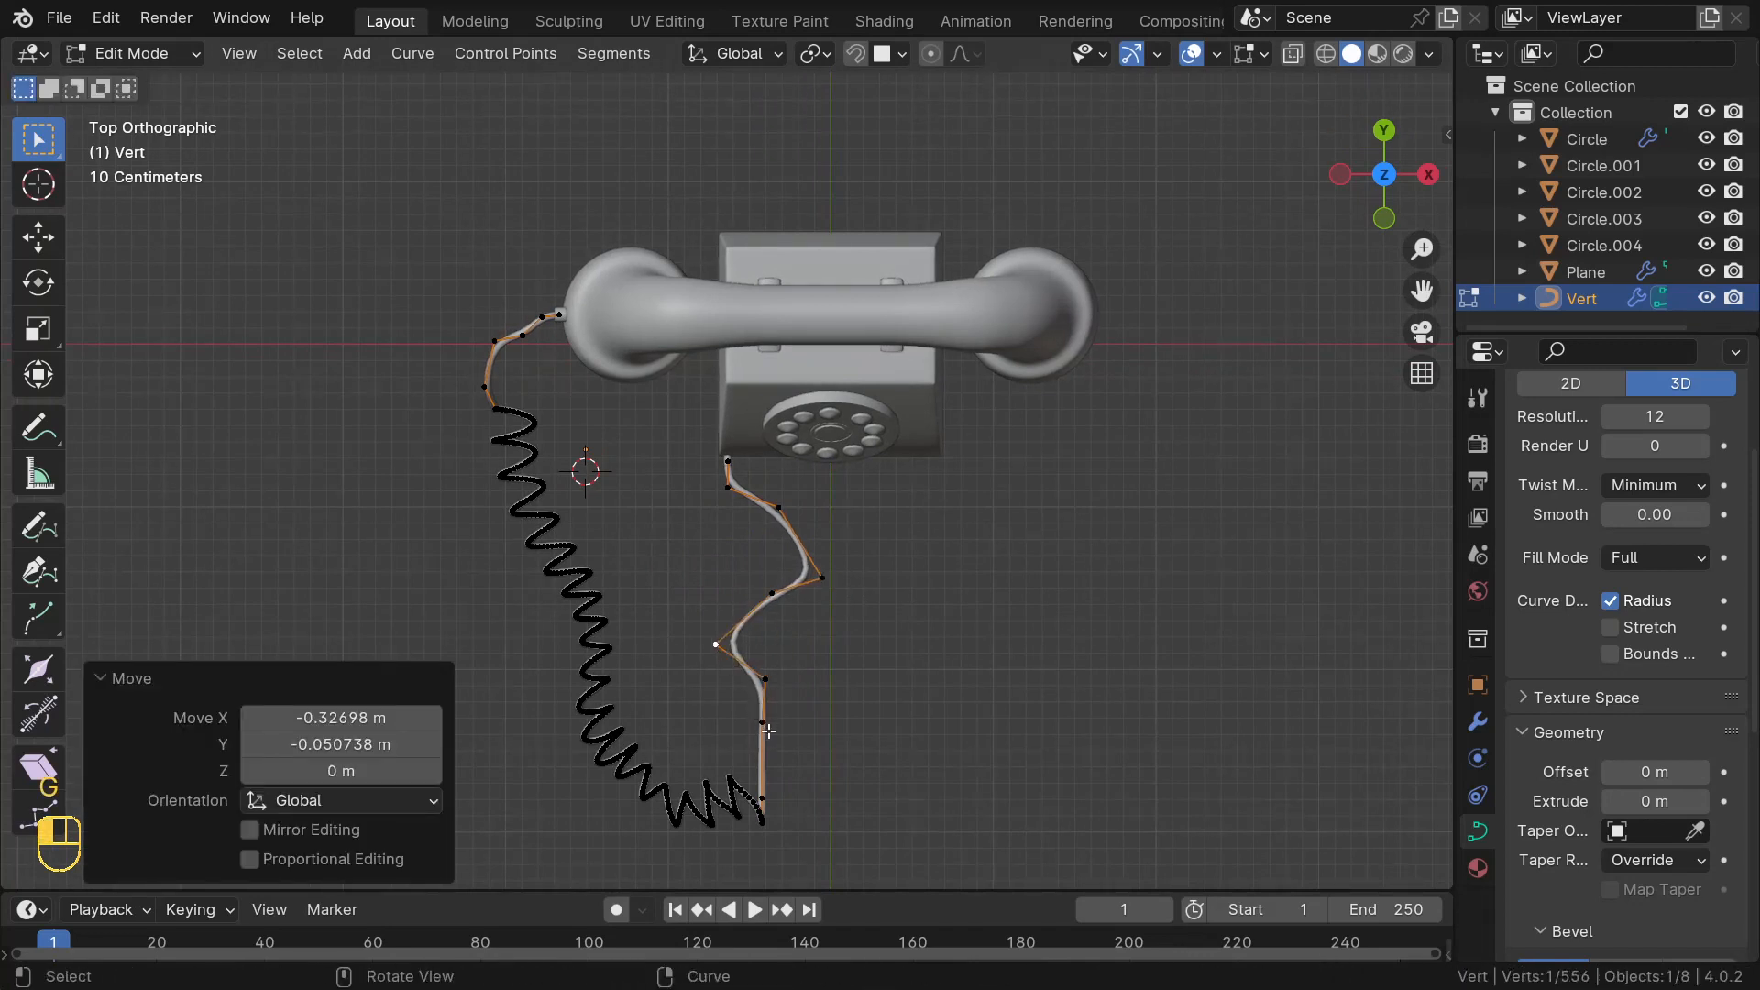
pyautogui.click(768, 730)
pyautogui.press('g')
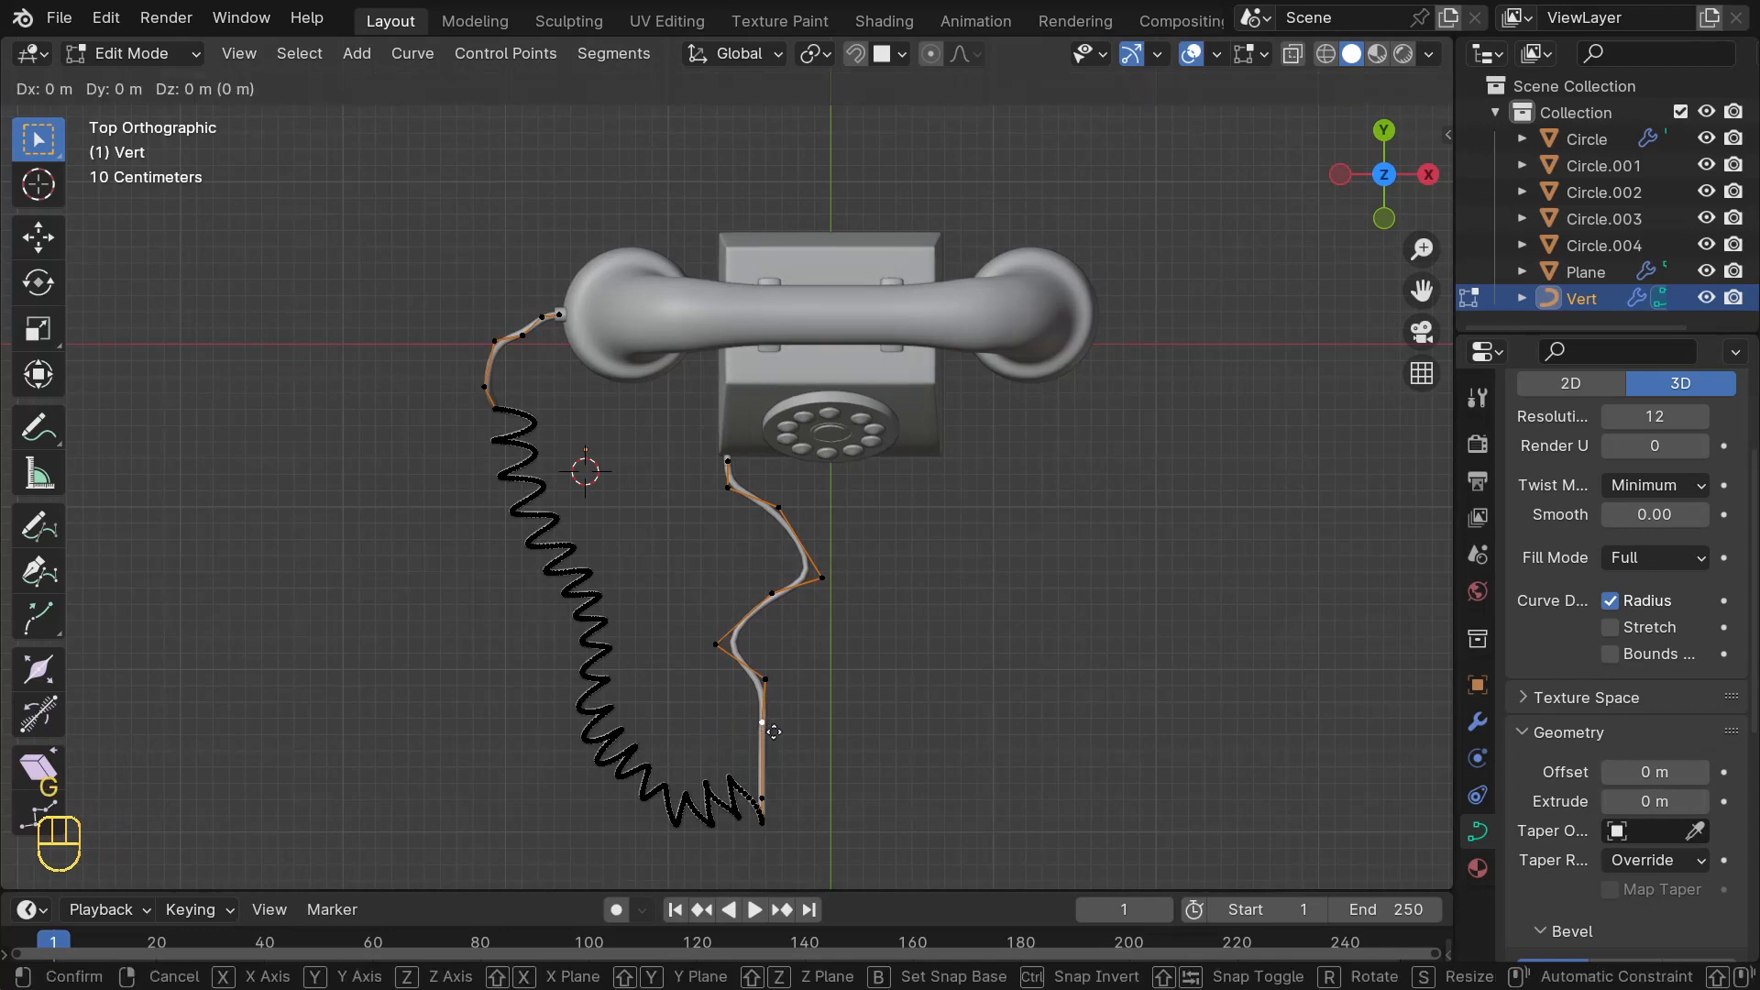
pyautogui.click(803, 732)
# - In right view, lower two points of the straight cord near the phone body, the second by about 0.07 m in Z
pyautogui.moveTo(803, 731); pyautogui.dragTo(634, 540, button='middle')
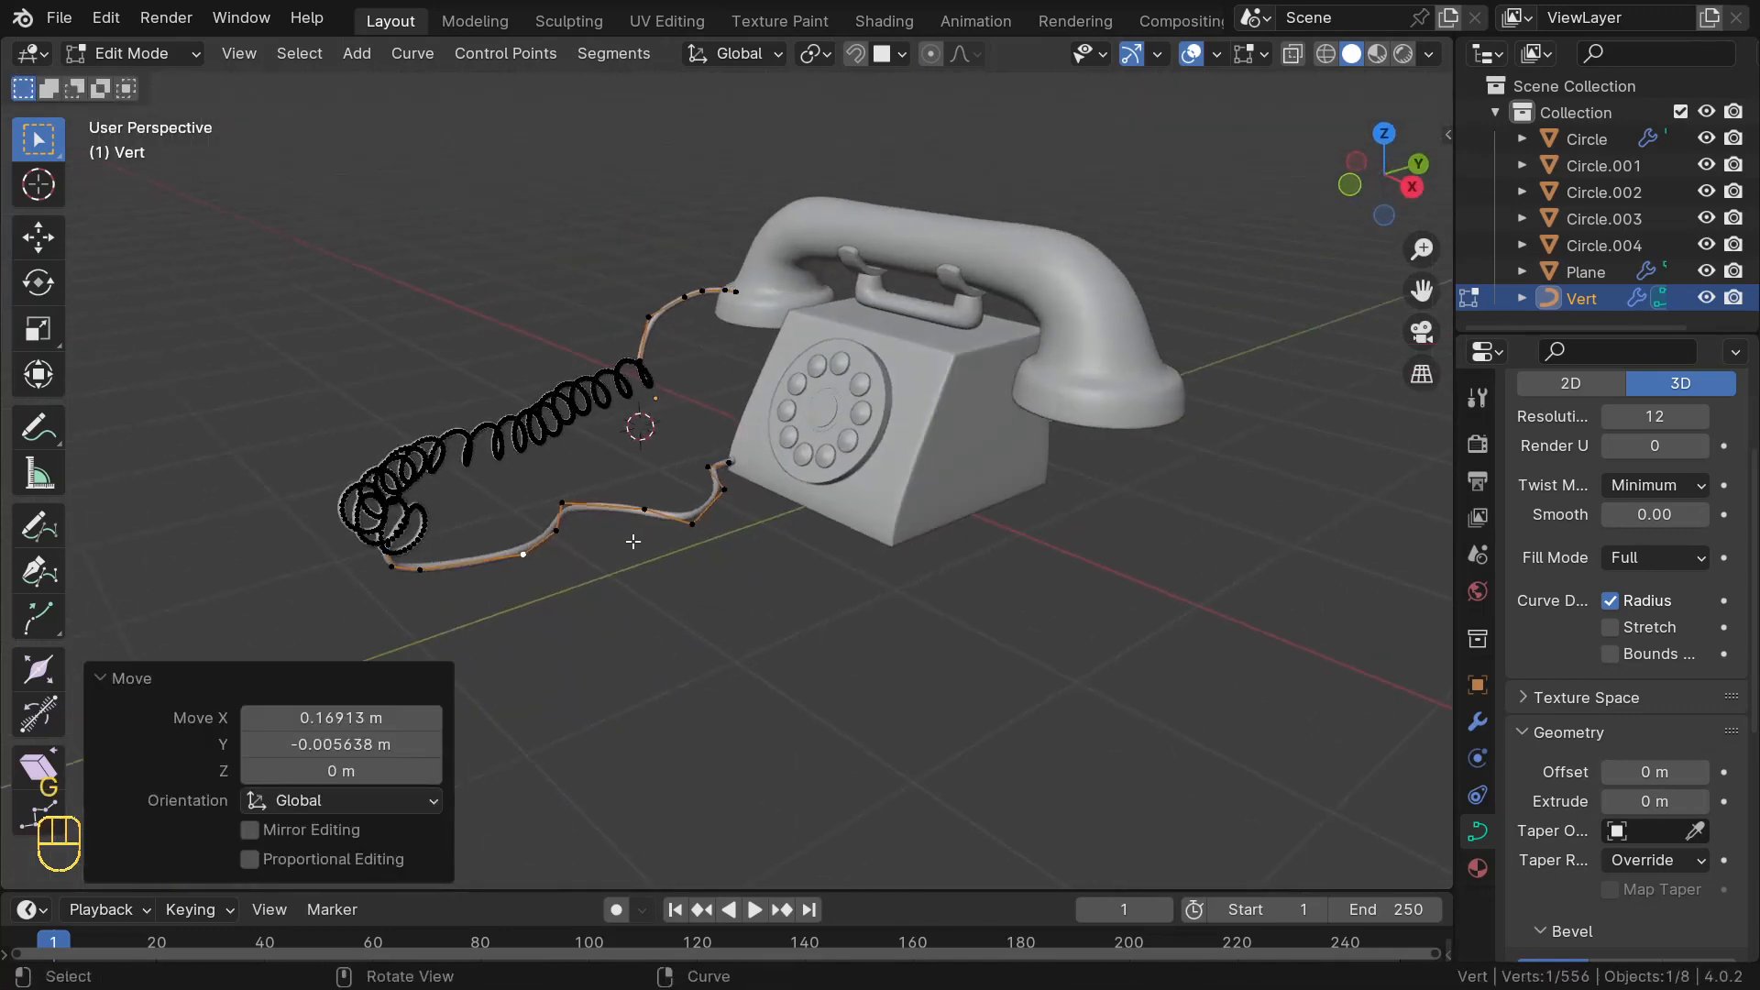
pyautogui.press('KP_3')
pyautogui.scroll(5, 579, 437)
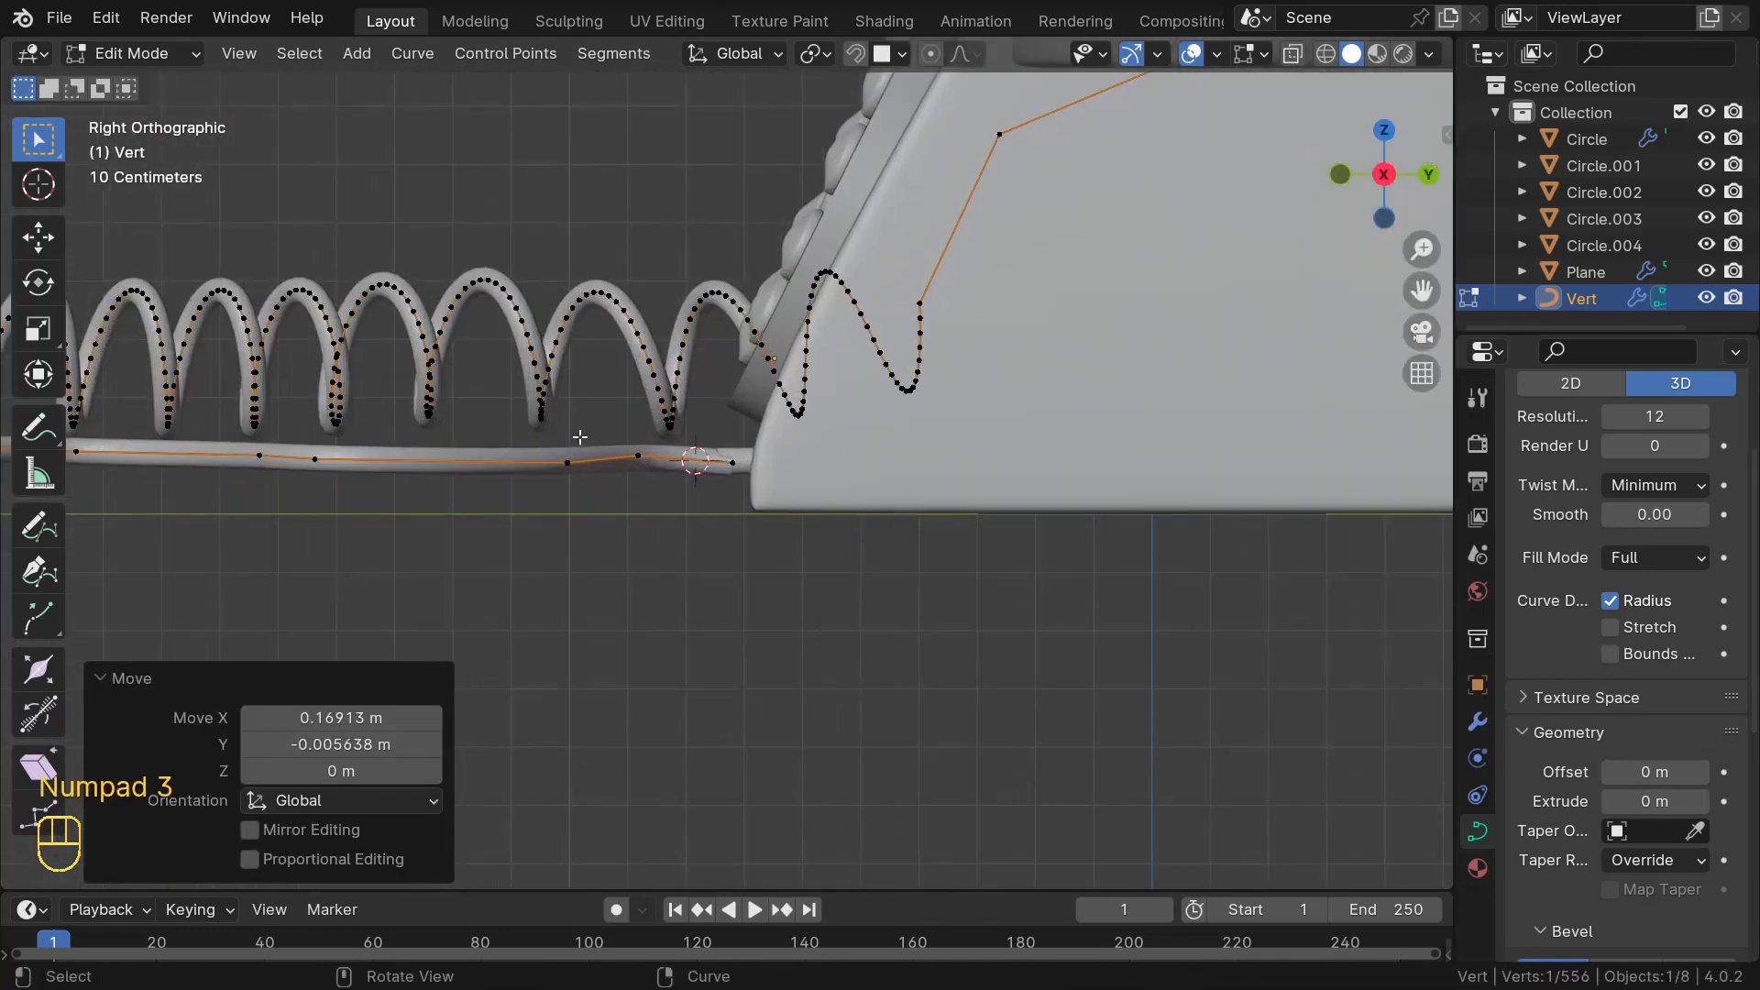
pyautogui.click(567, 463)
pyautogui.press('g')
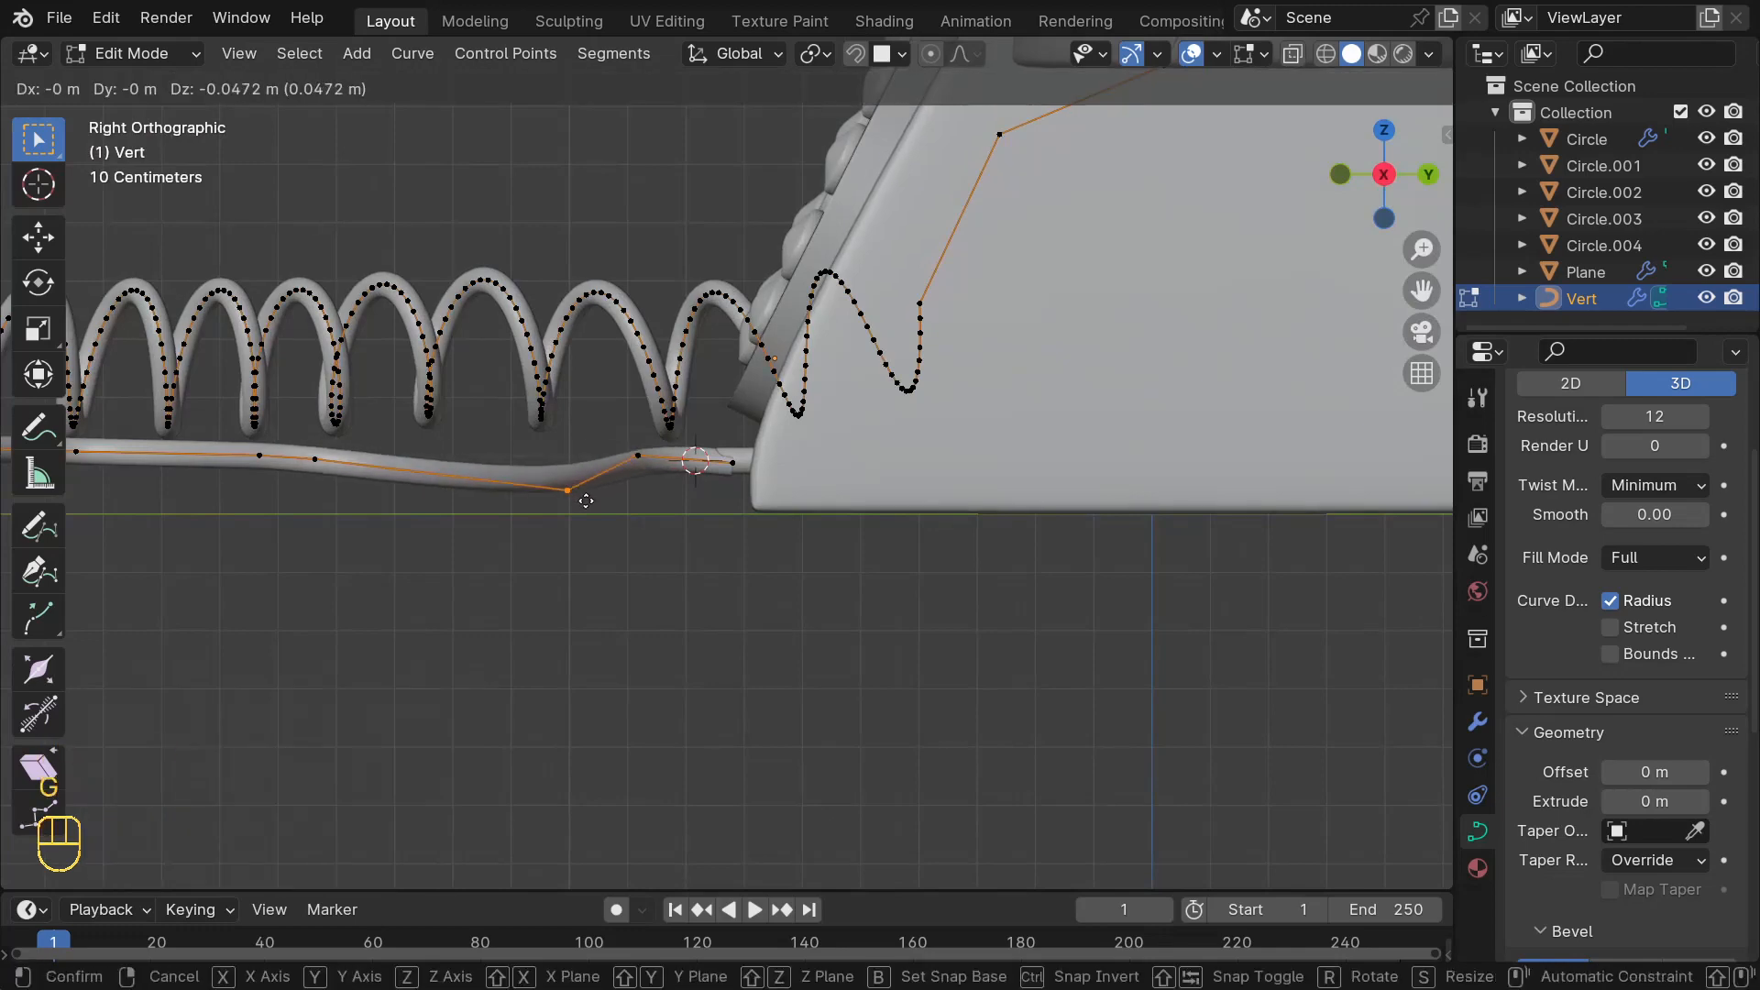
pyautogui.click(427, 511)
pyautogui.click(310, 458)
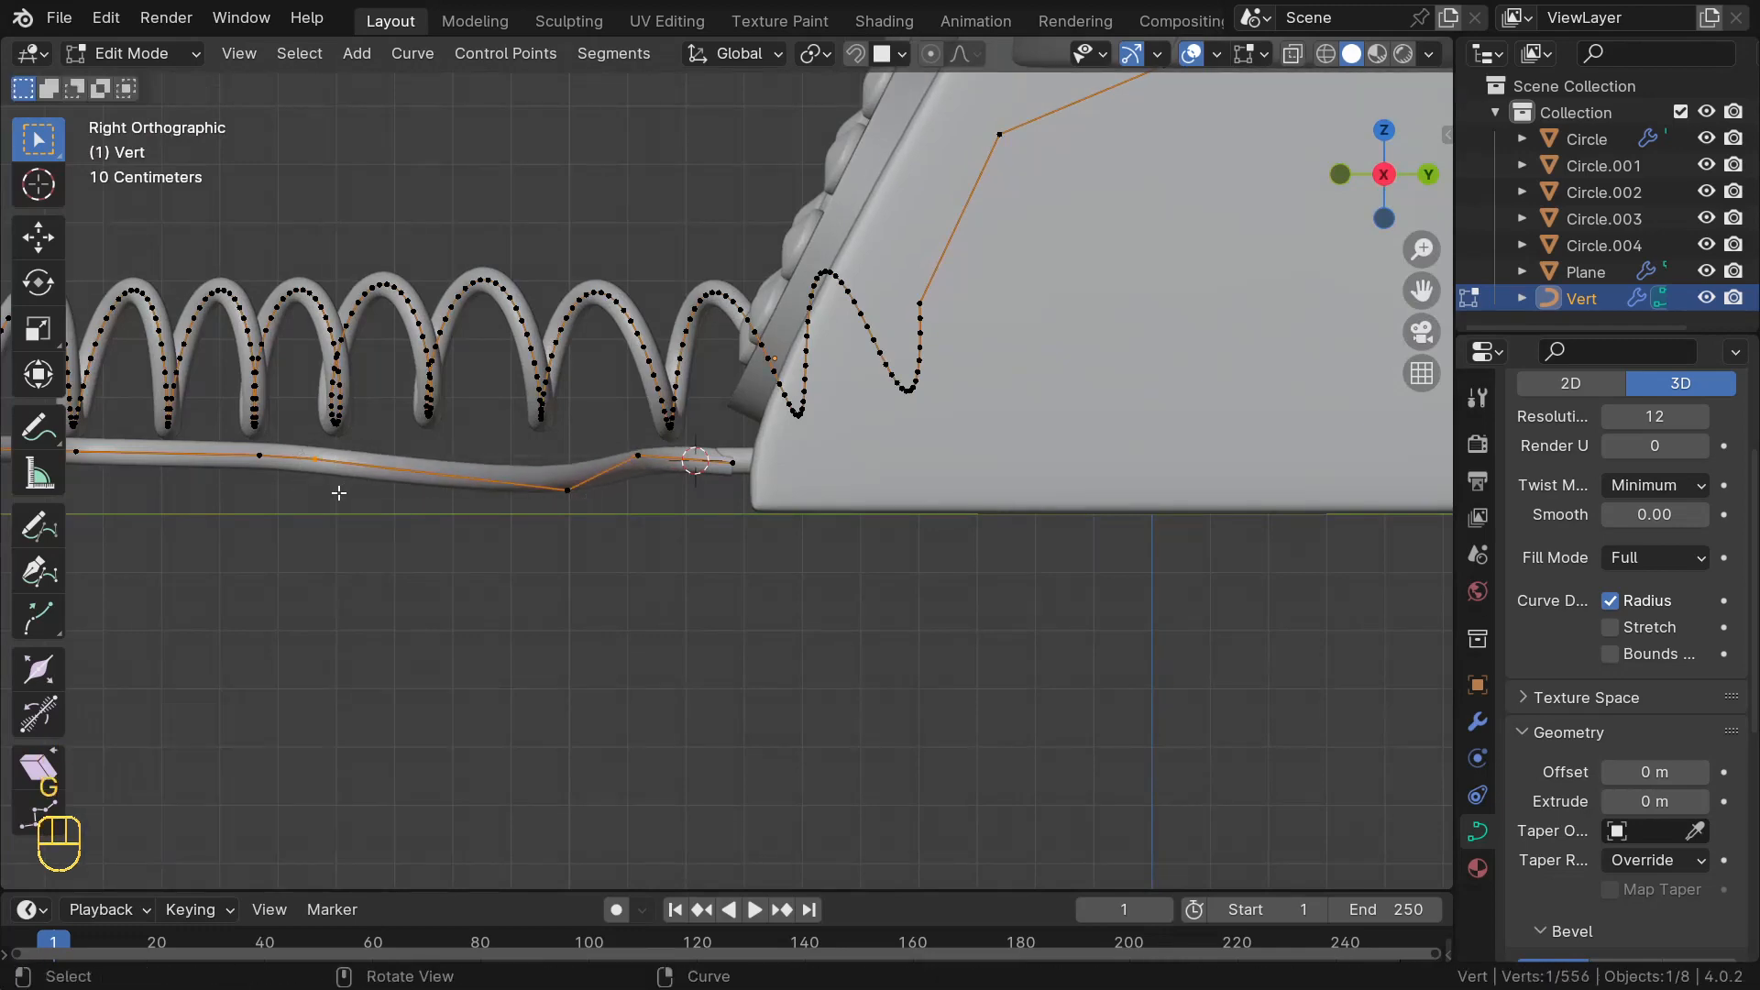
pyautogui.press('g')
pyautogui.click(291, 507)
# - Lower a further straight-cord point to the ground line and the point below the coil's end by about 0.11 m in Z
pyautogui.scroll(-3, 292, 507)
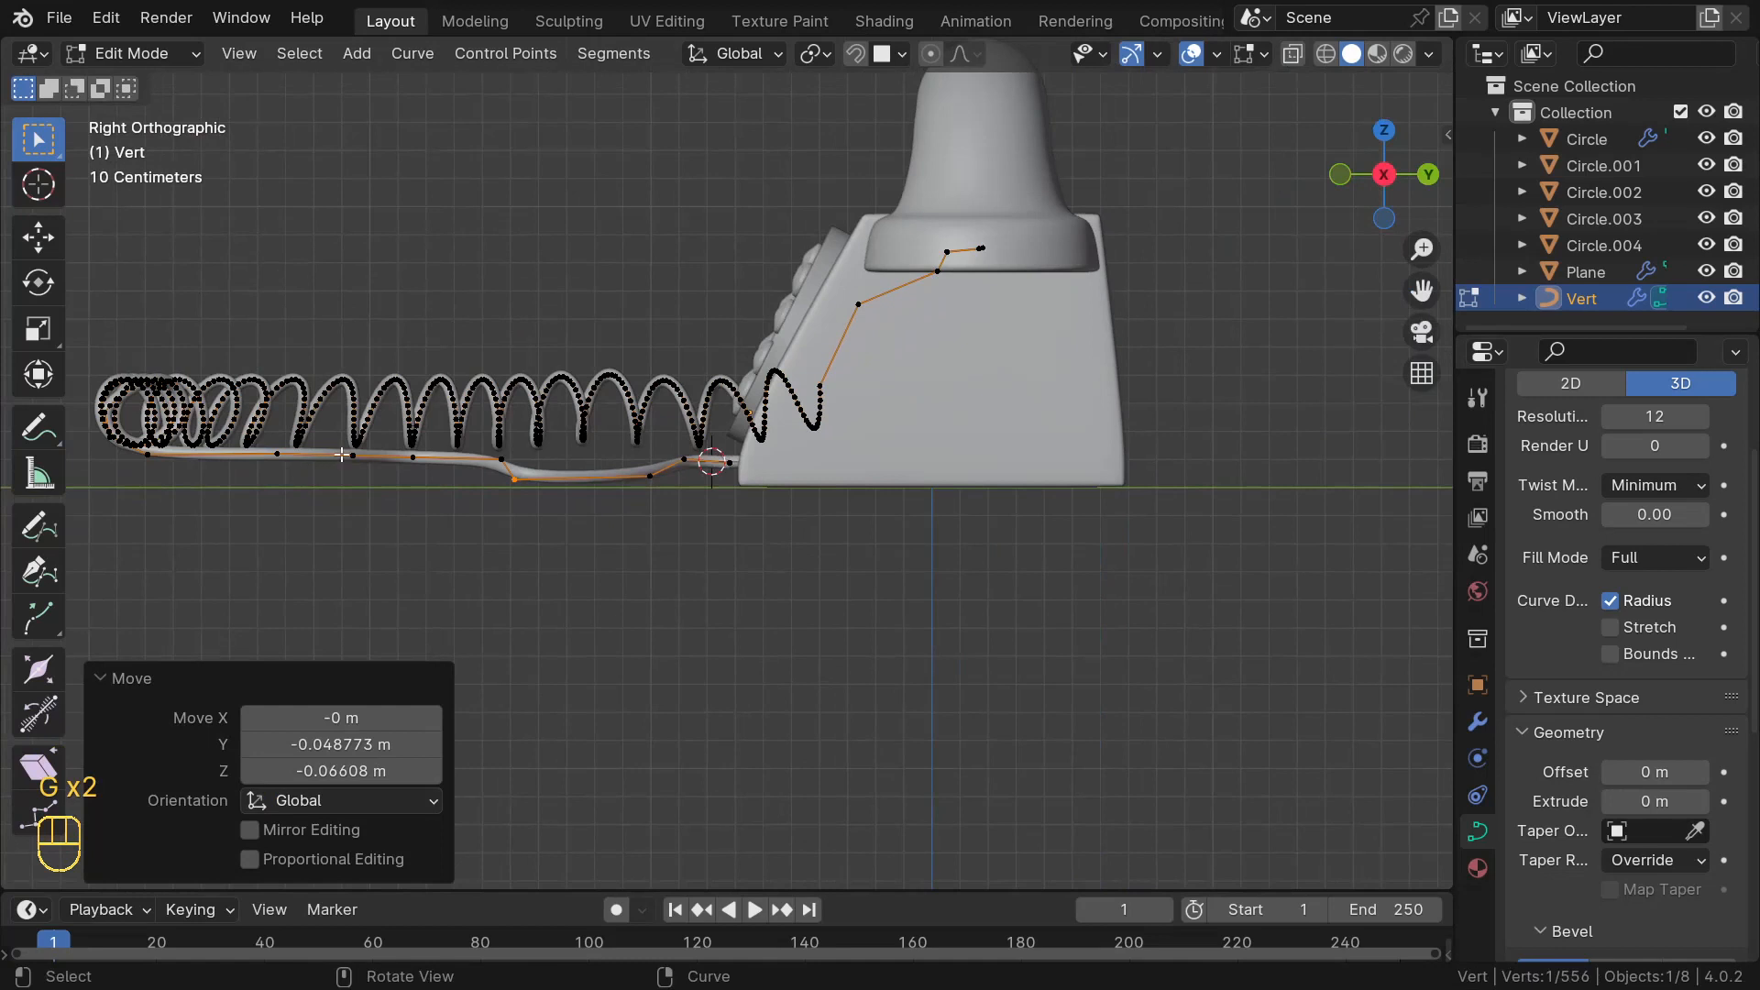
pyautogui.click(348, 455)
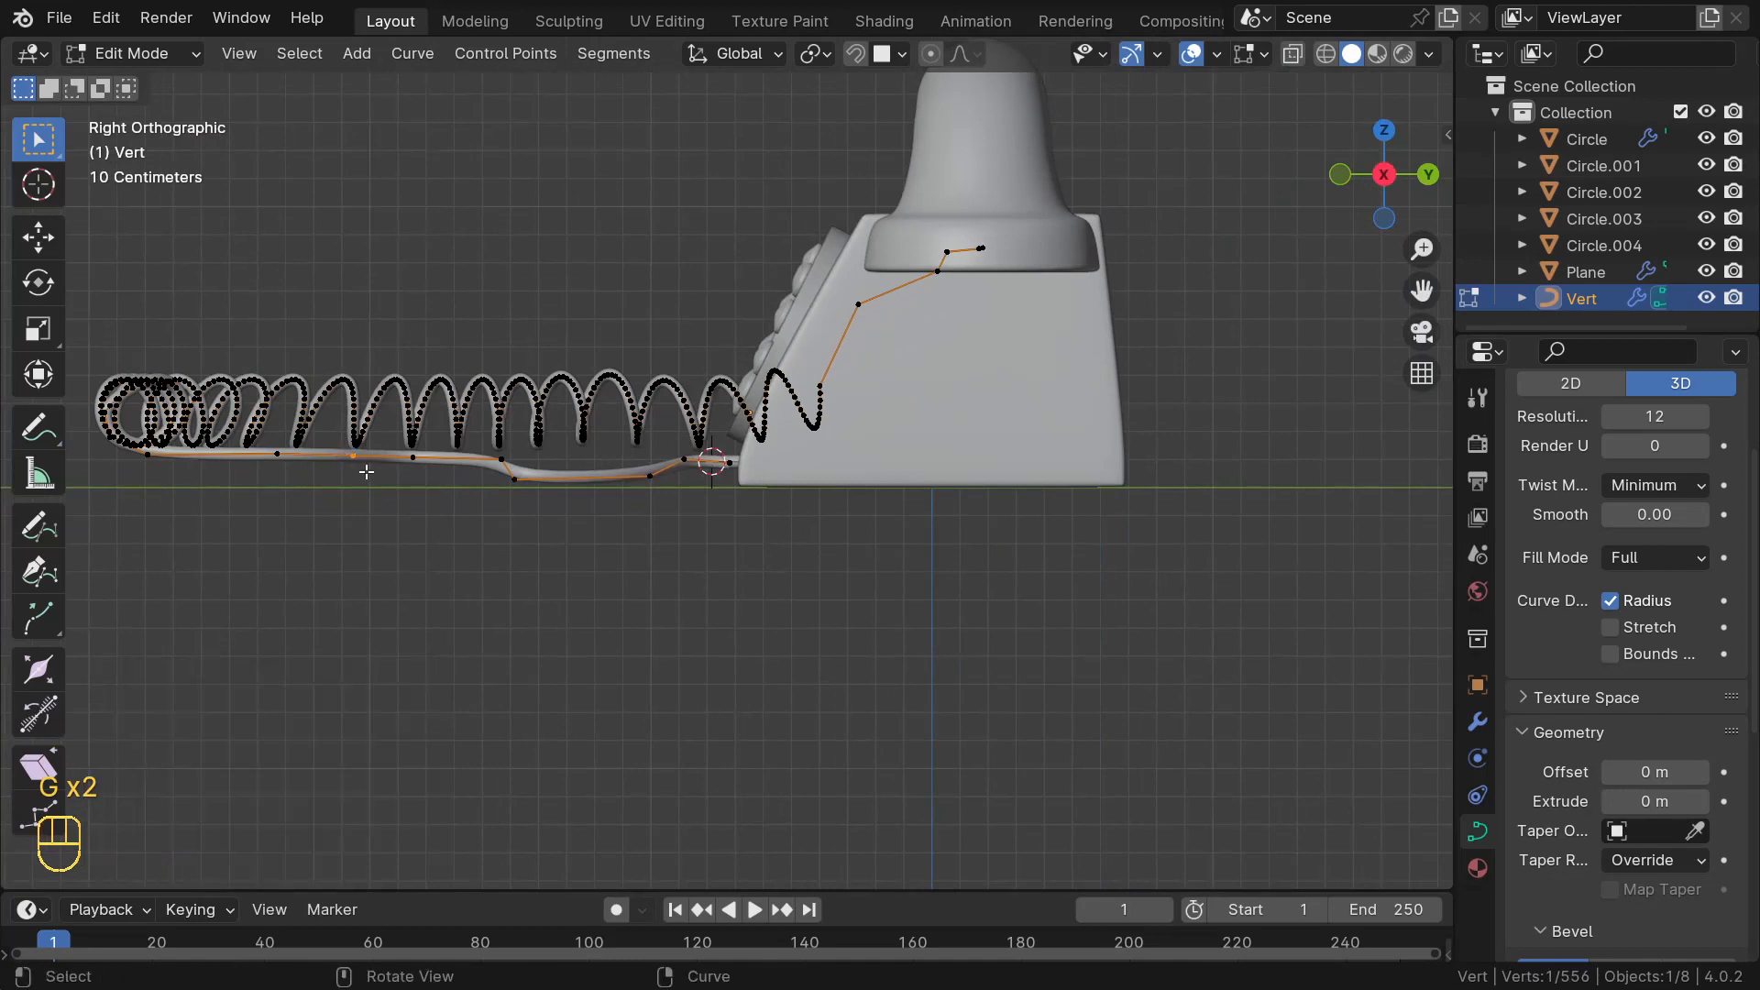
pyautogui.click(332, 504)
pyautogui.click(147, 453)
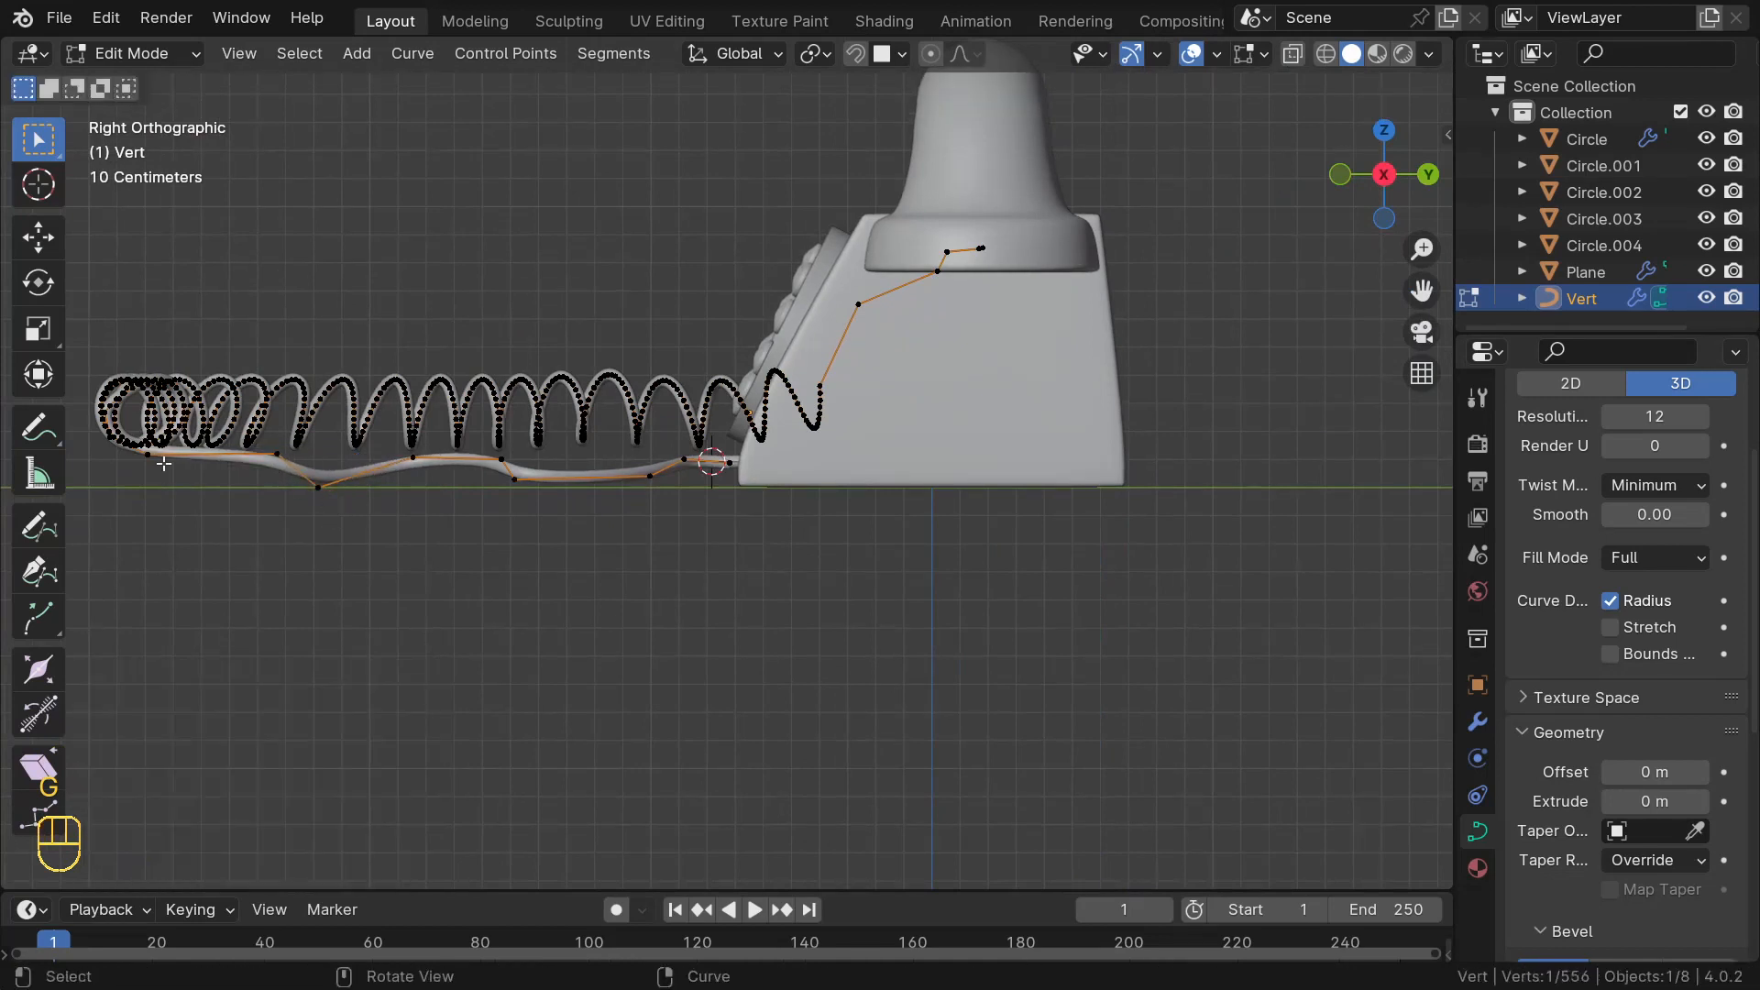
pyautogui.press('g')
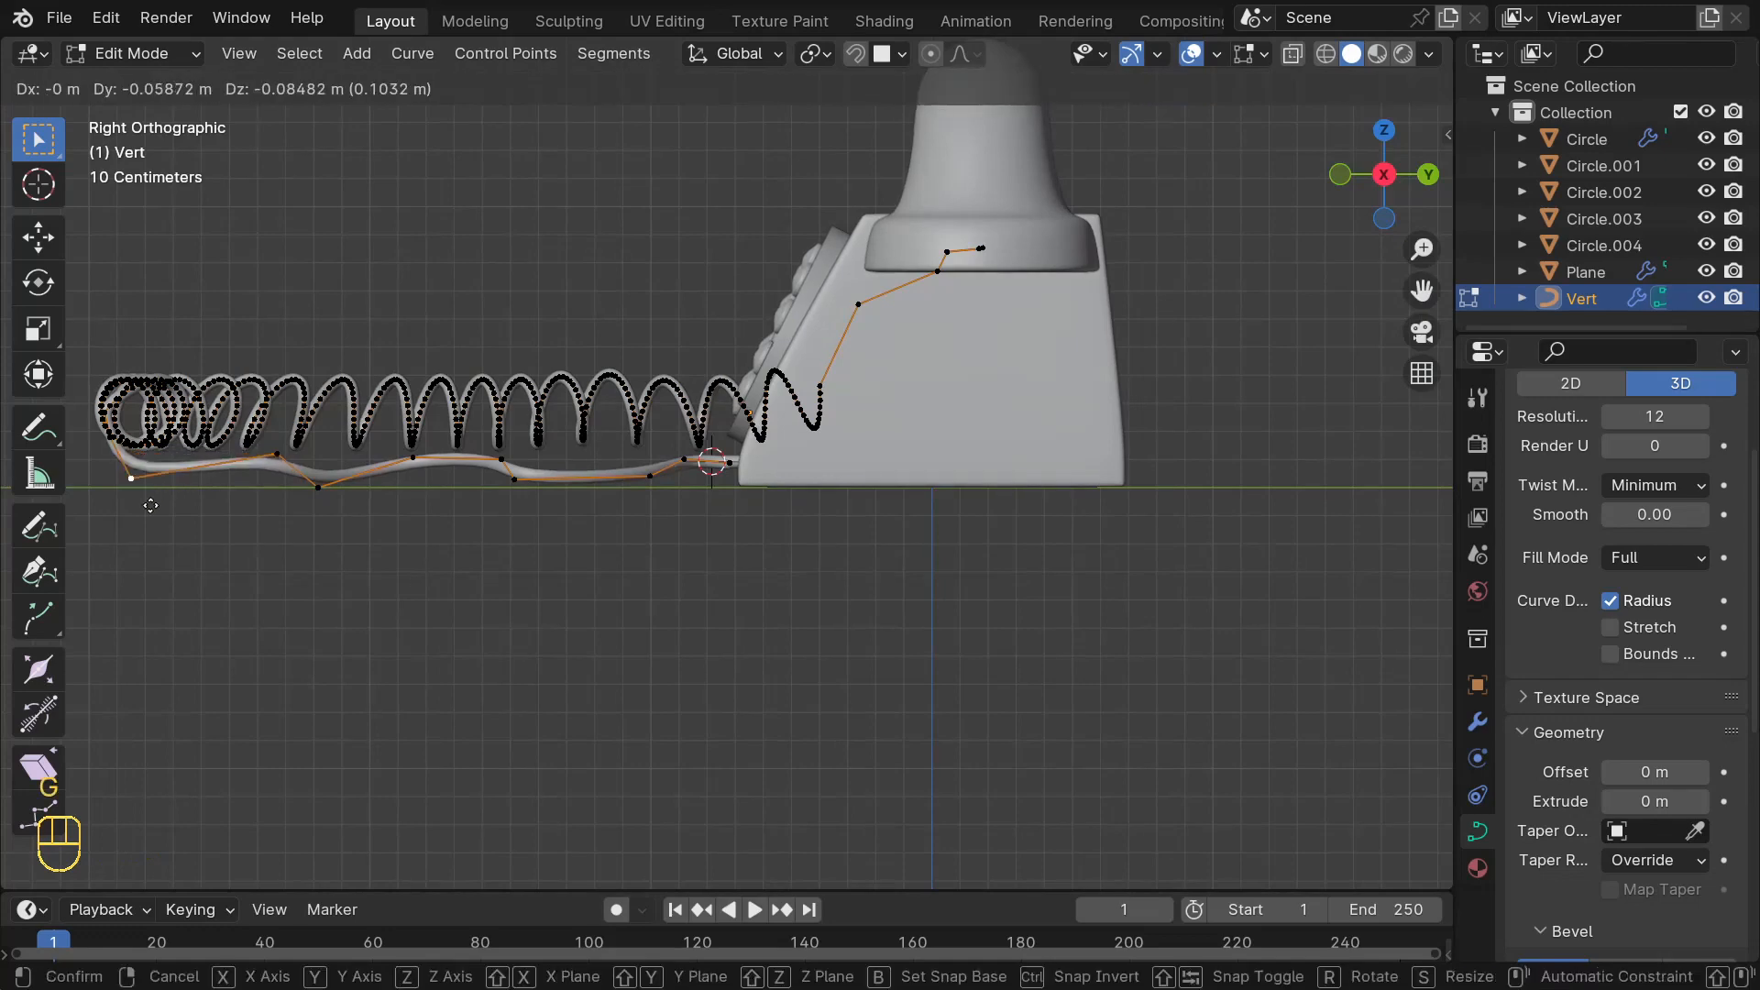
pyautogui.click(149, 509)
# - Turn on proportional editing and lower the middle of the coiled cord about 0.23 m along Z with a 0.683 m influence
pyautogui.moveTo(150, 510); pyautogui.dragTo(713, 511, button='middle')
pyautogui.scroll(-4, 565, 444)
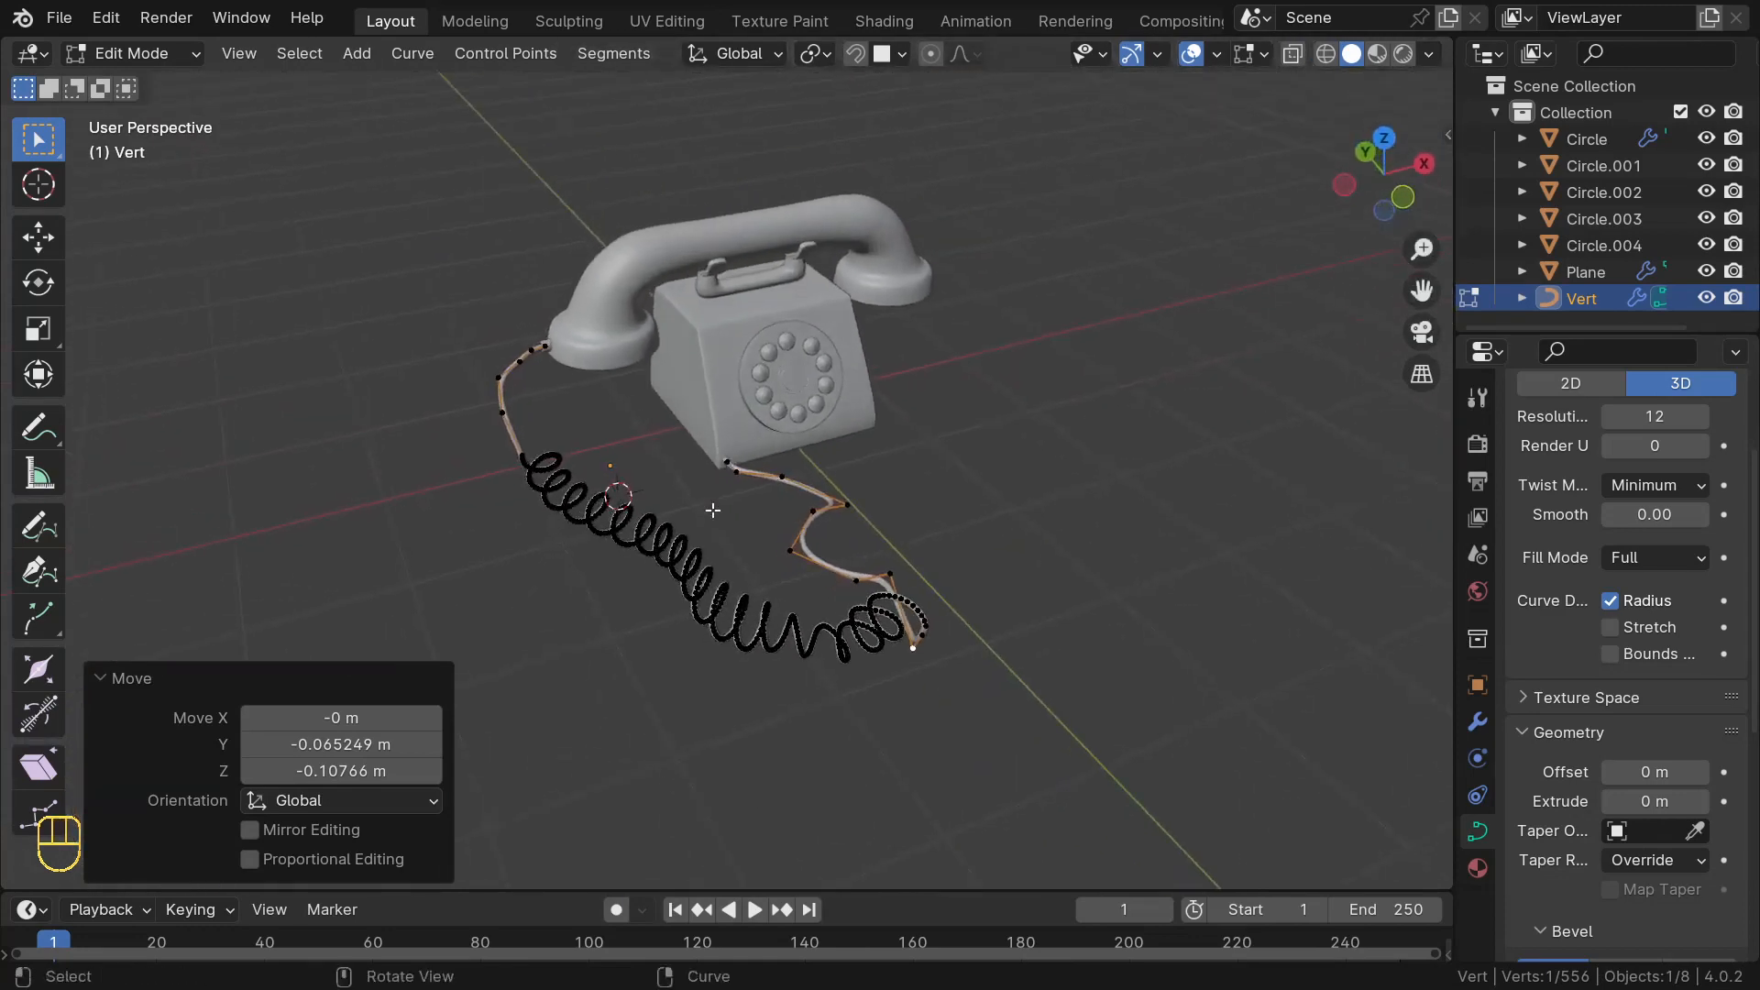
pyautogui.click(659, 545)
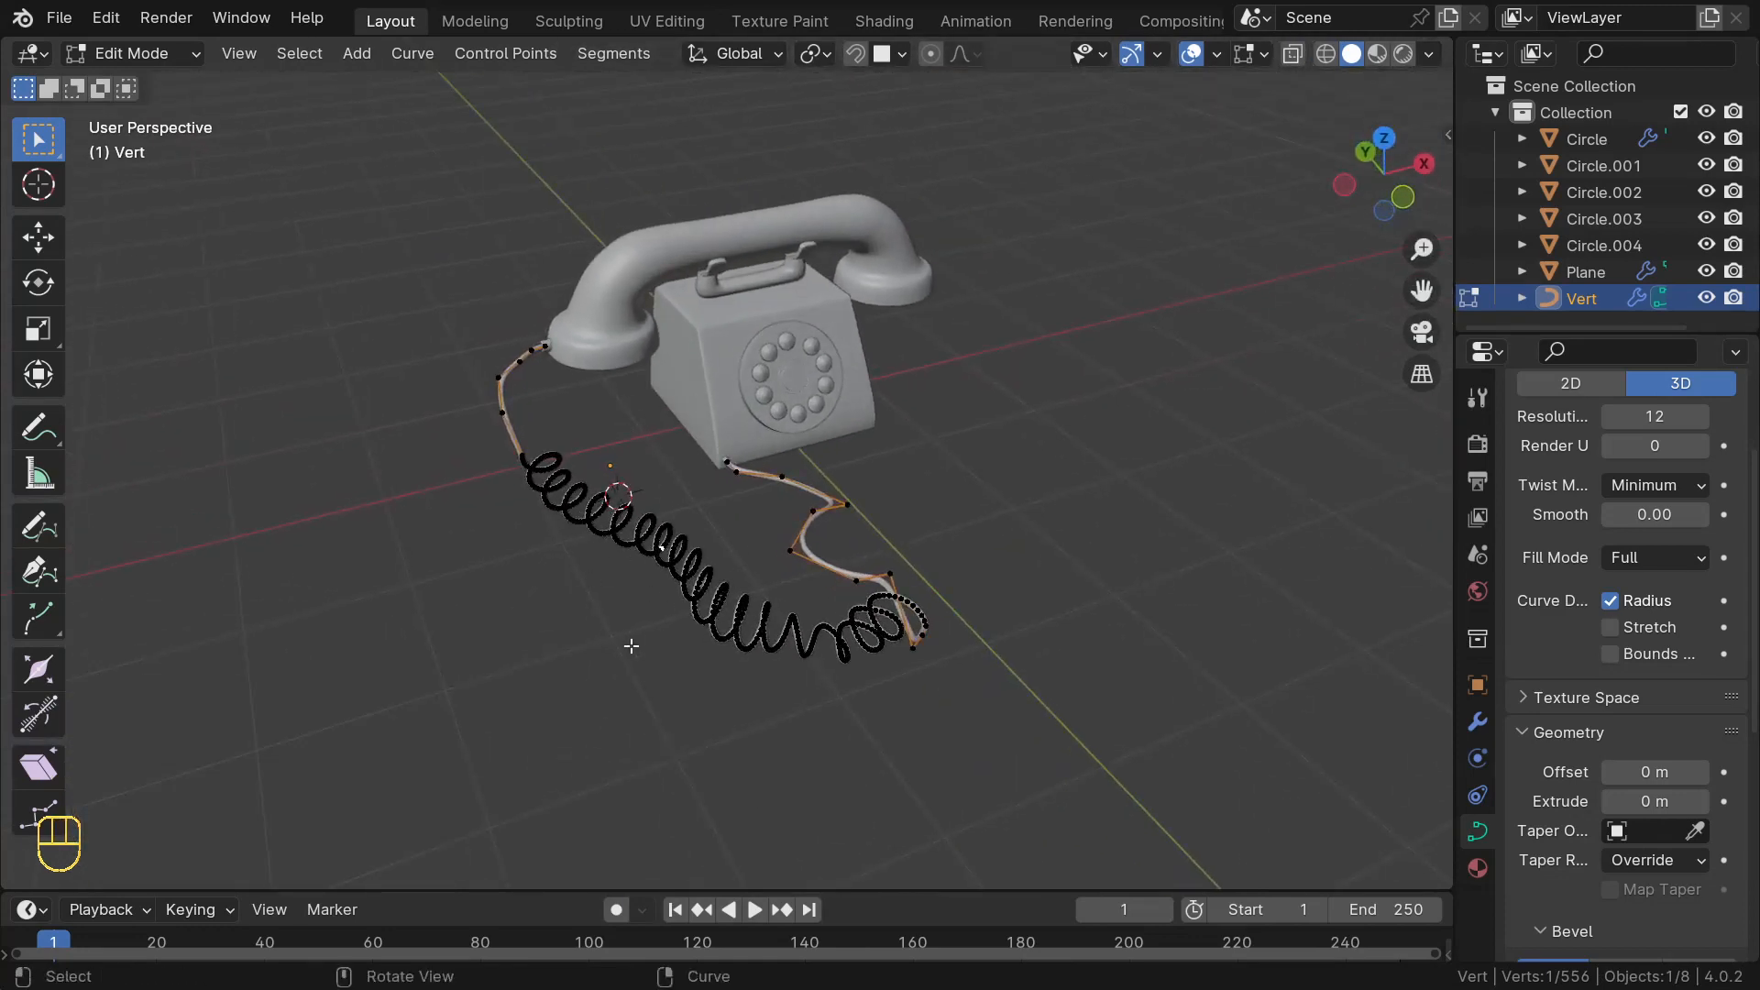
pyautogui.click(931, 54)
pyautogui.moveTo(701, 358); pyautogui.dragTo(702, 508, button='middle')
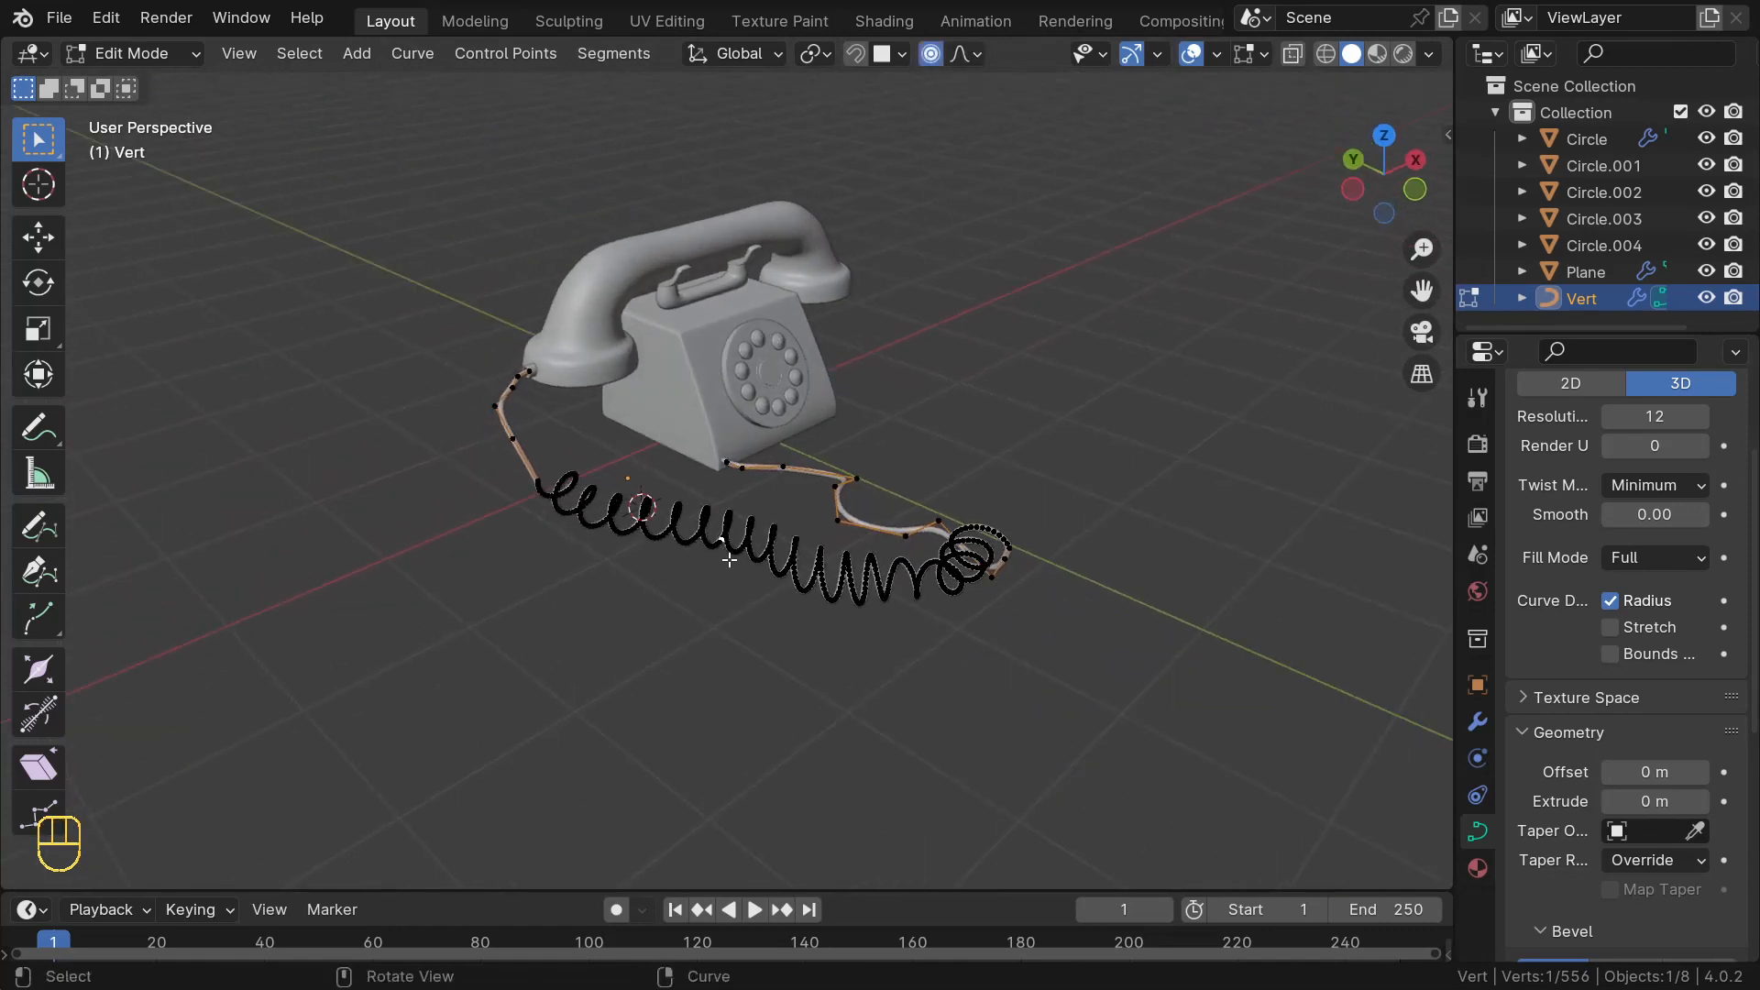
pyautogui.press('g')
pyautogui.press('z')
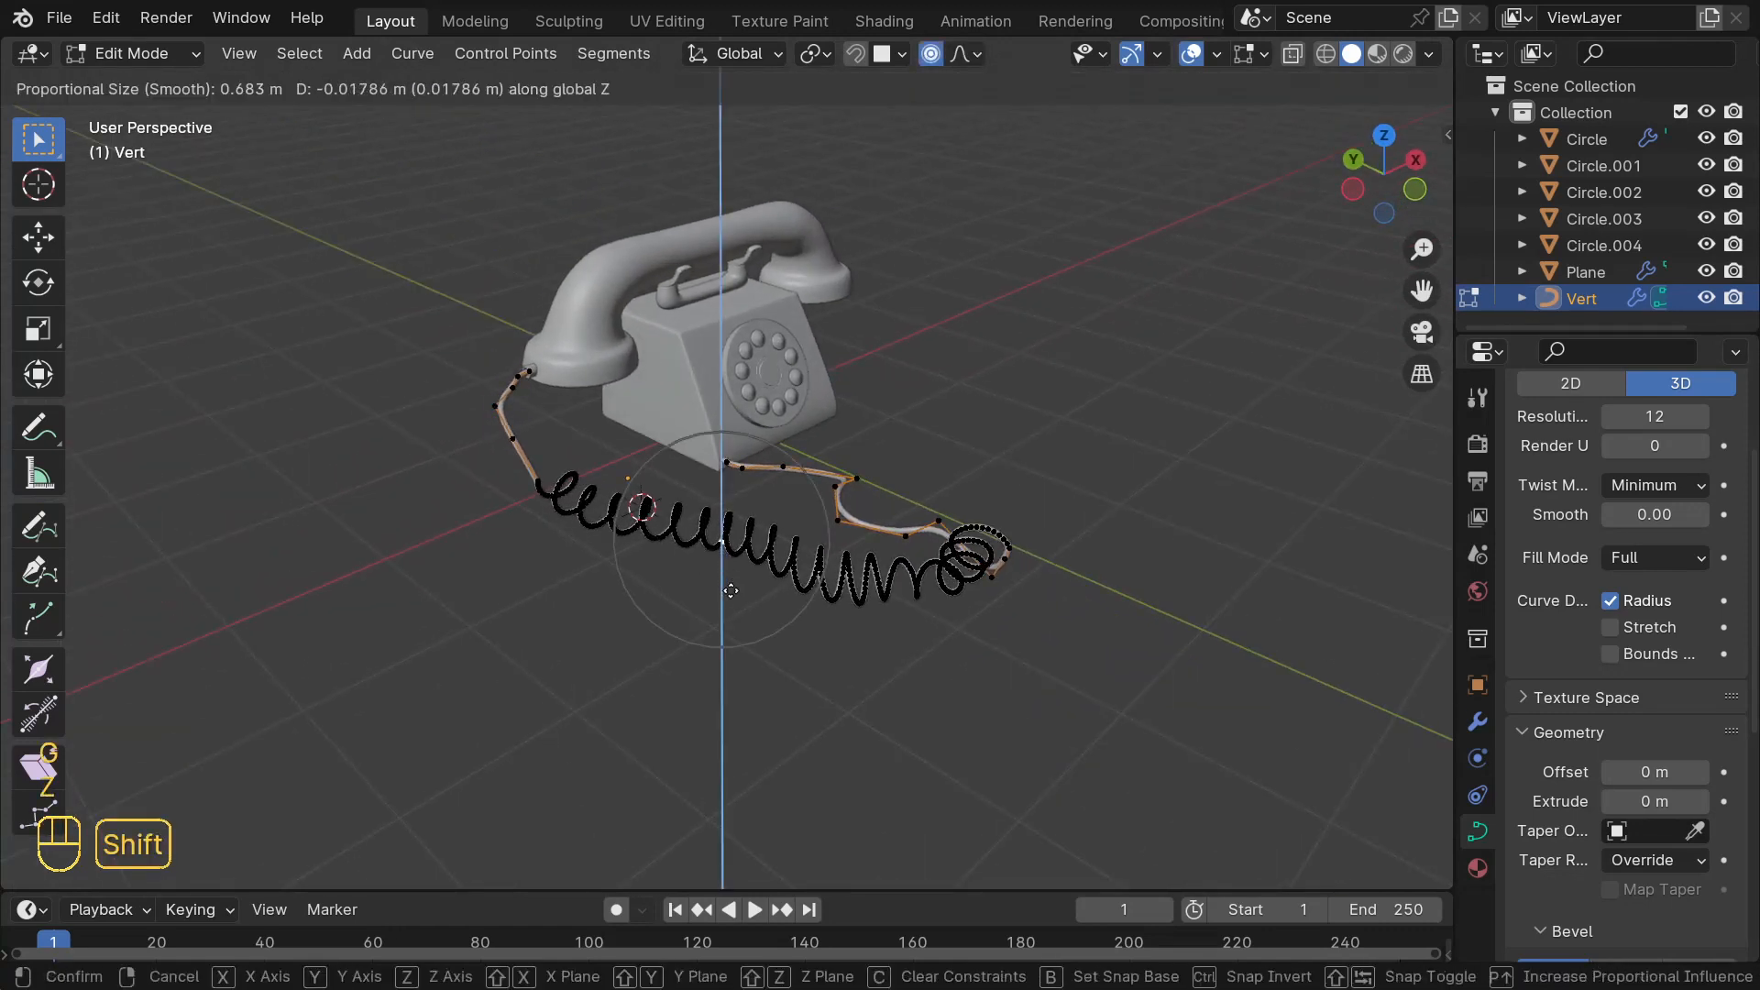
pyautogui.click(730, 857)
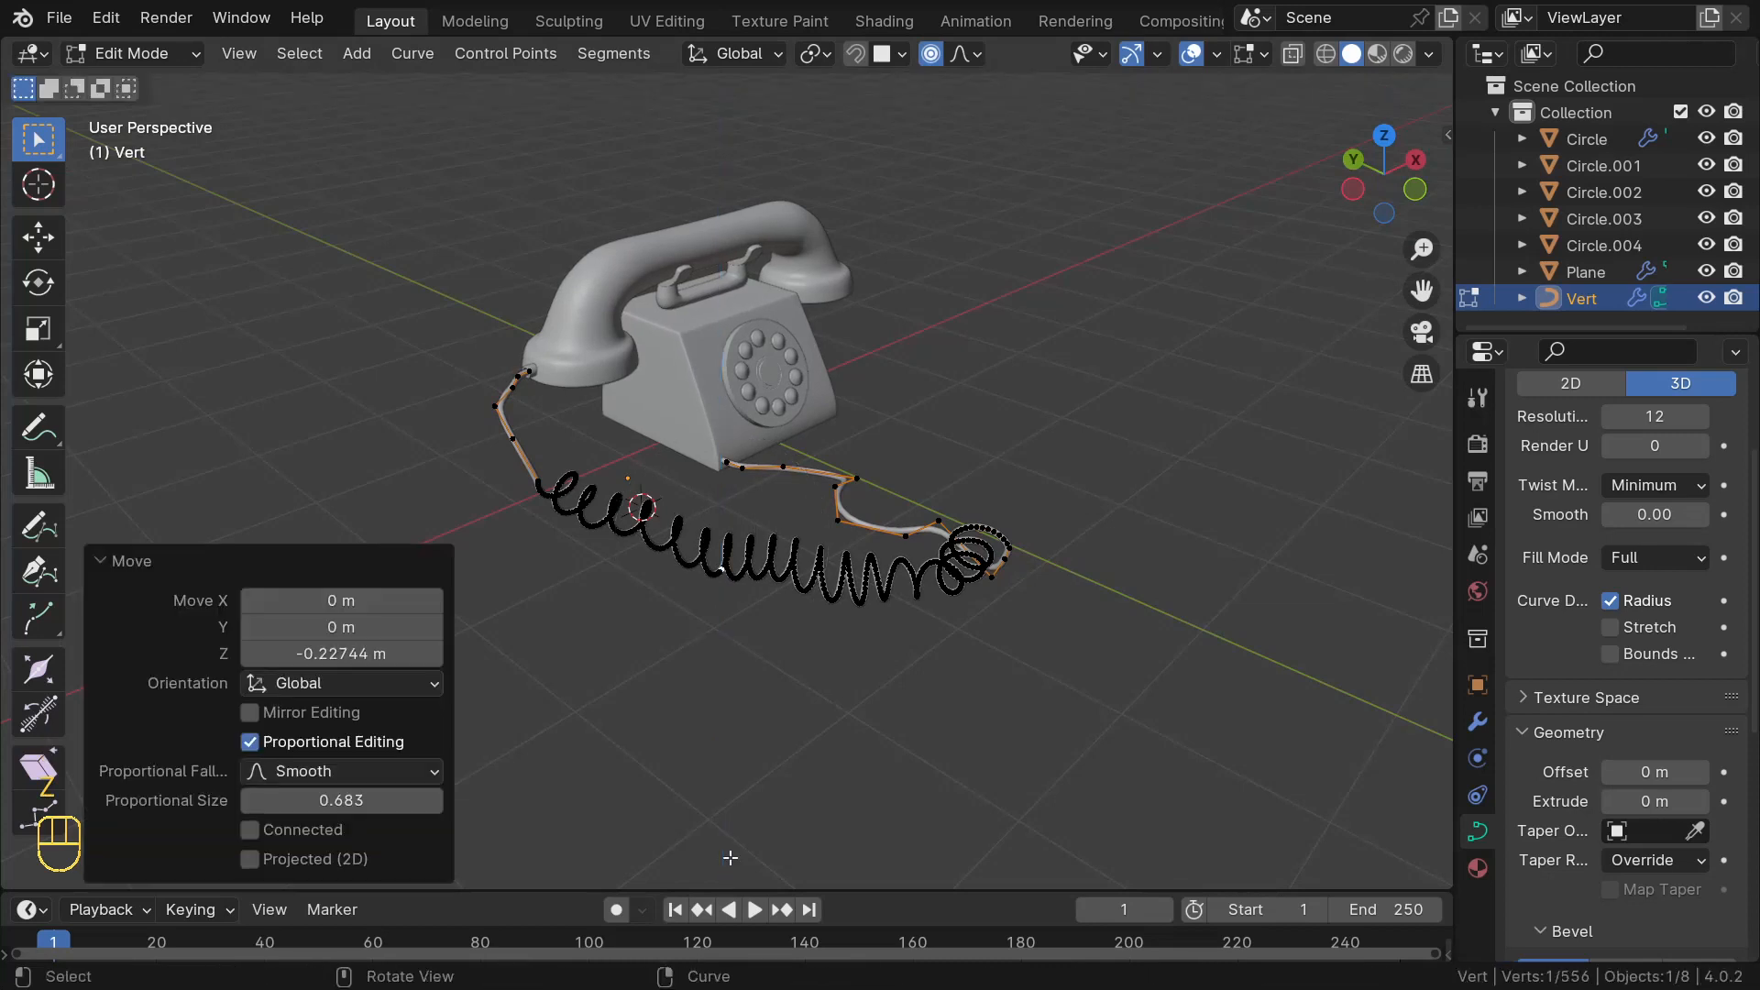
# - Raise the middle of the coiled cord about 0.09 m along Z to correct its sag relative to the ground
pyautogui.moveTo(729, 857); pyautogui.dragTo(794, 642, button='middle')
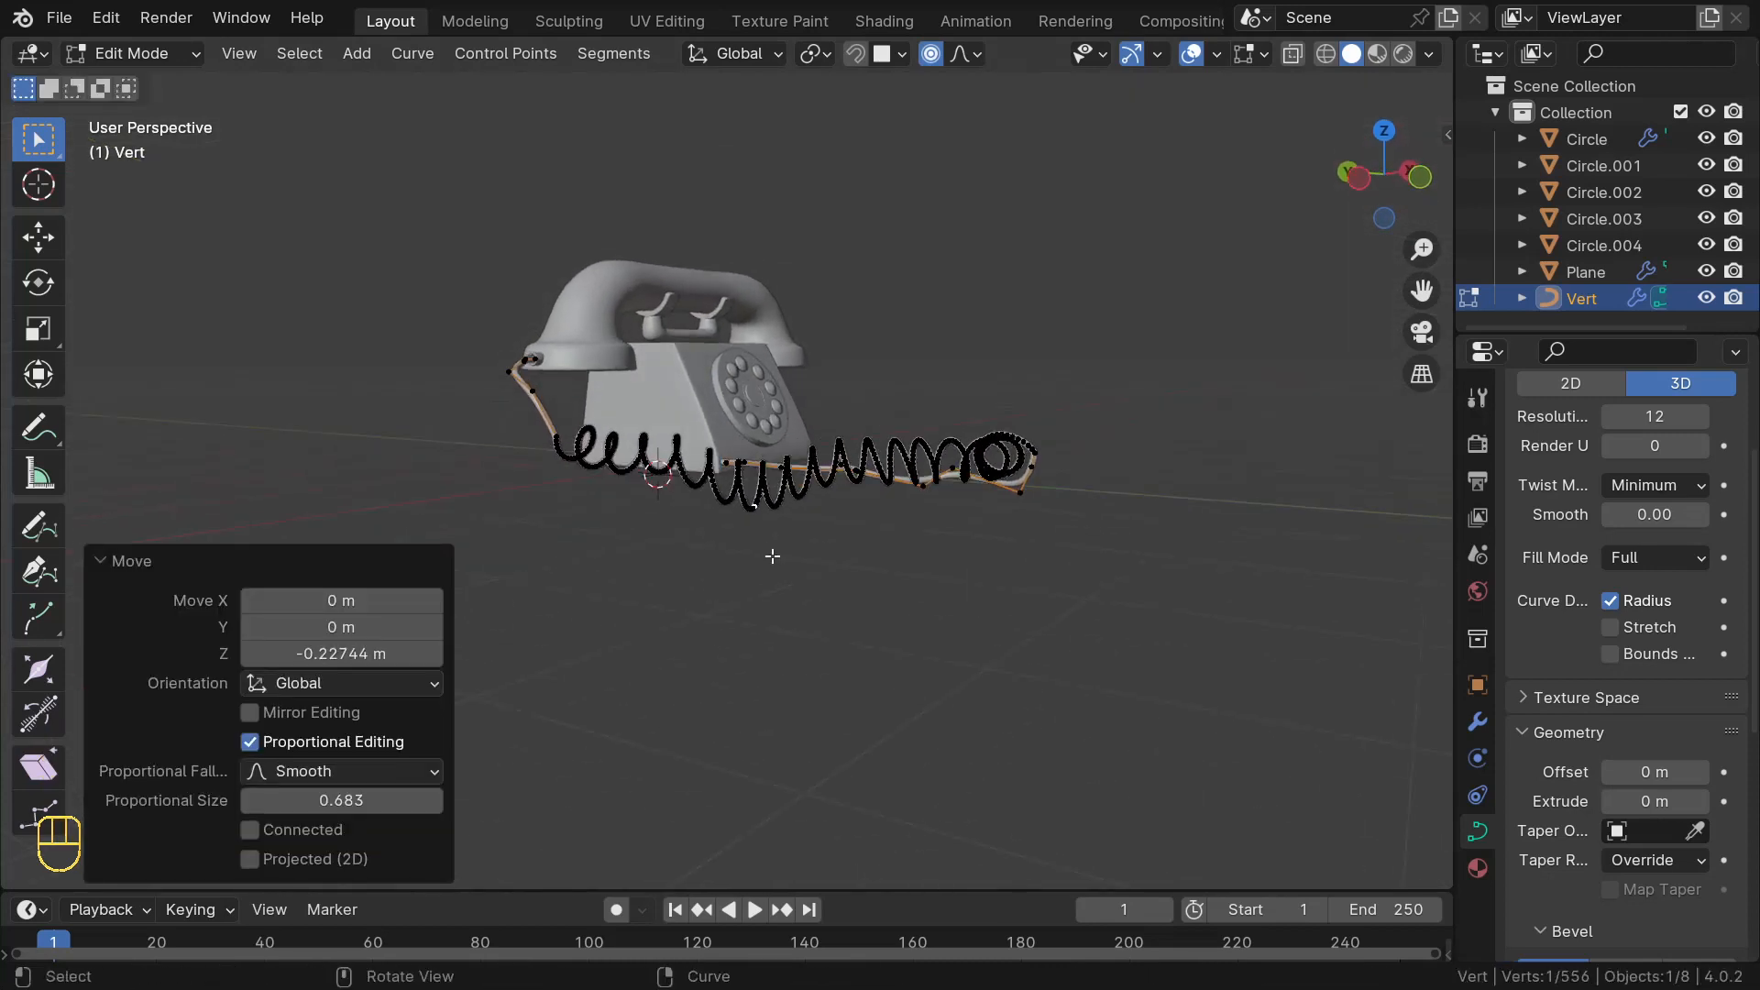
pyautogui.press('g')
pyautogui.press('z')
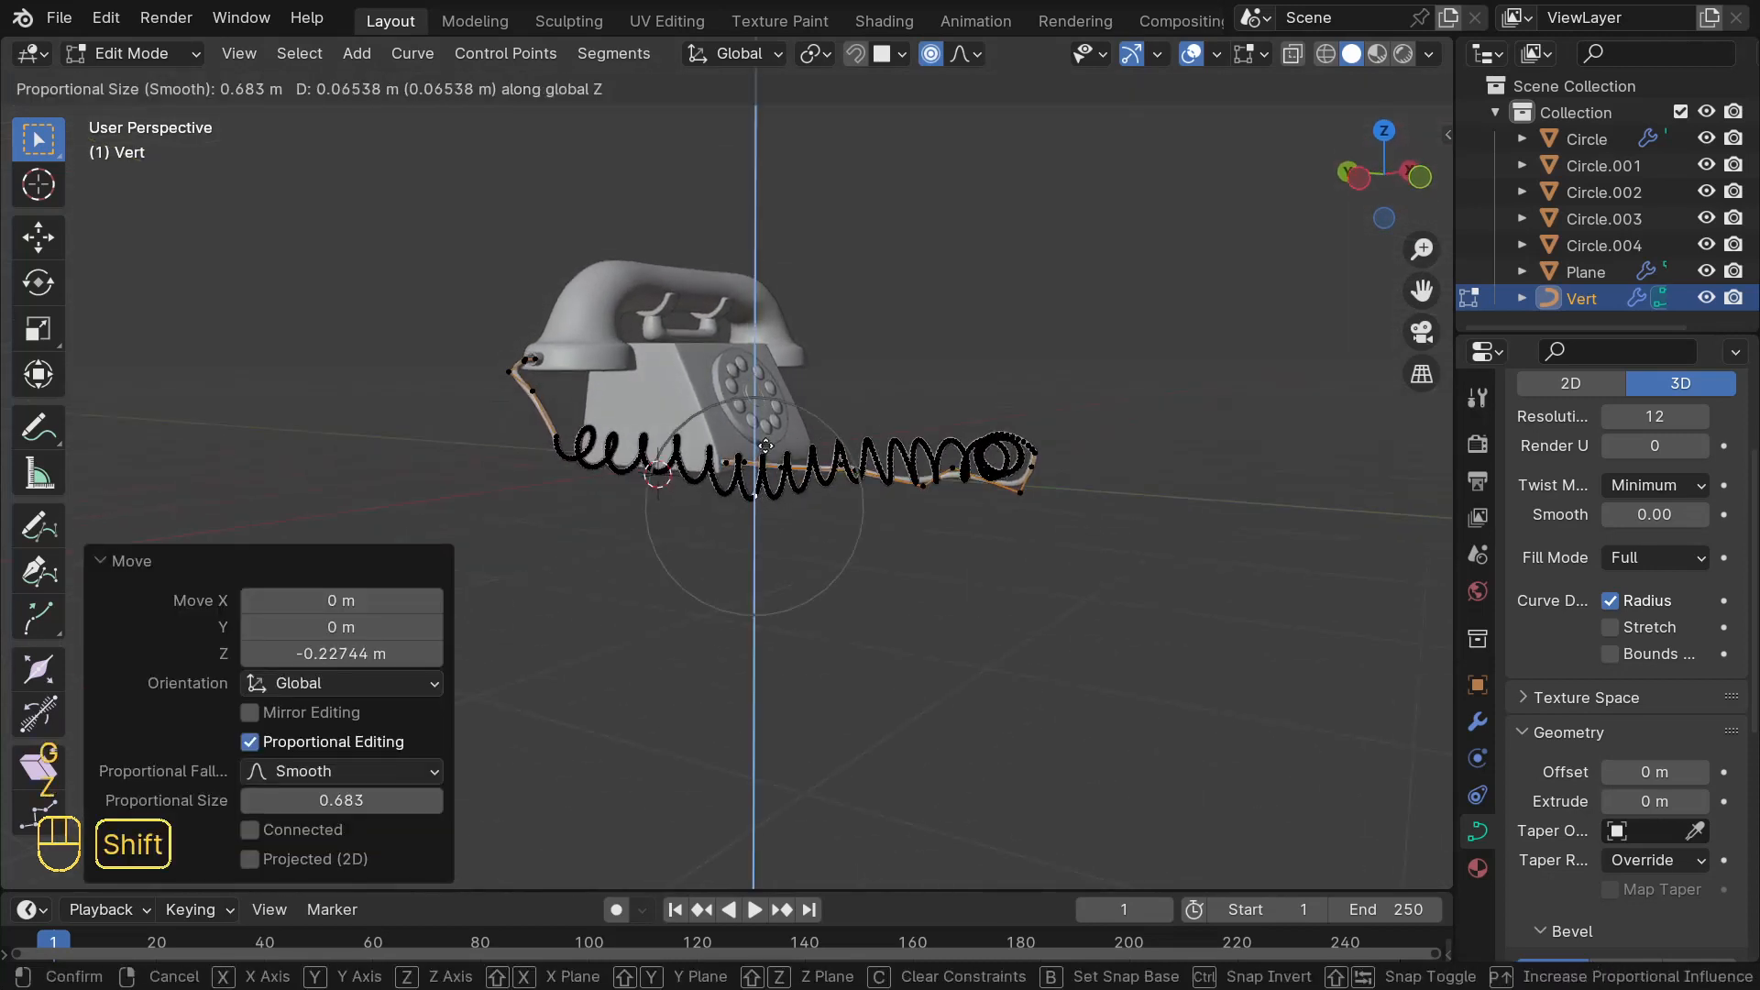
pyautogui.click(770, 514)
# - Lower the coil section nearer the straight cord about 0.14 m along Z with proportional editing, and return to Object Mode
pyautogui.moveTo(770, 513); pyautogui.dragTo(856, 556, button='middle')
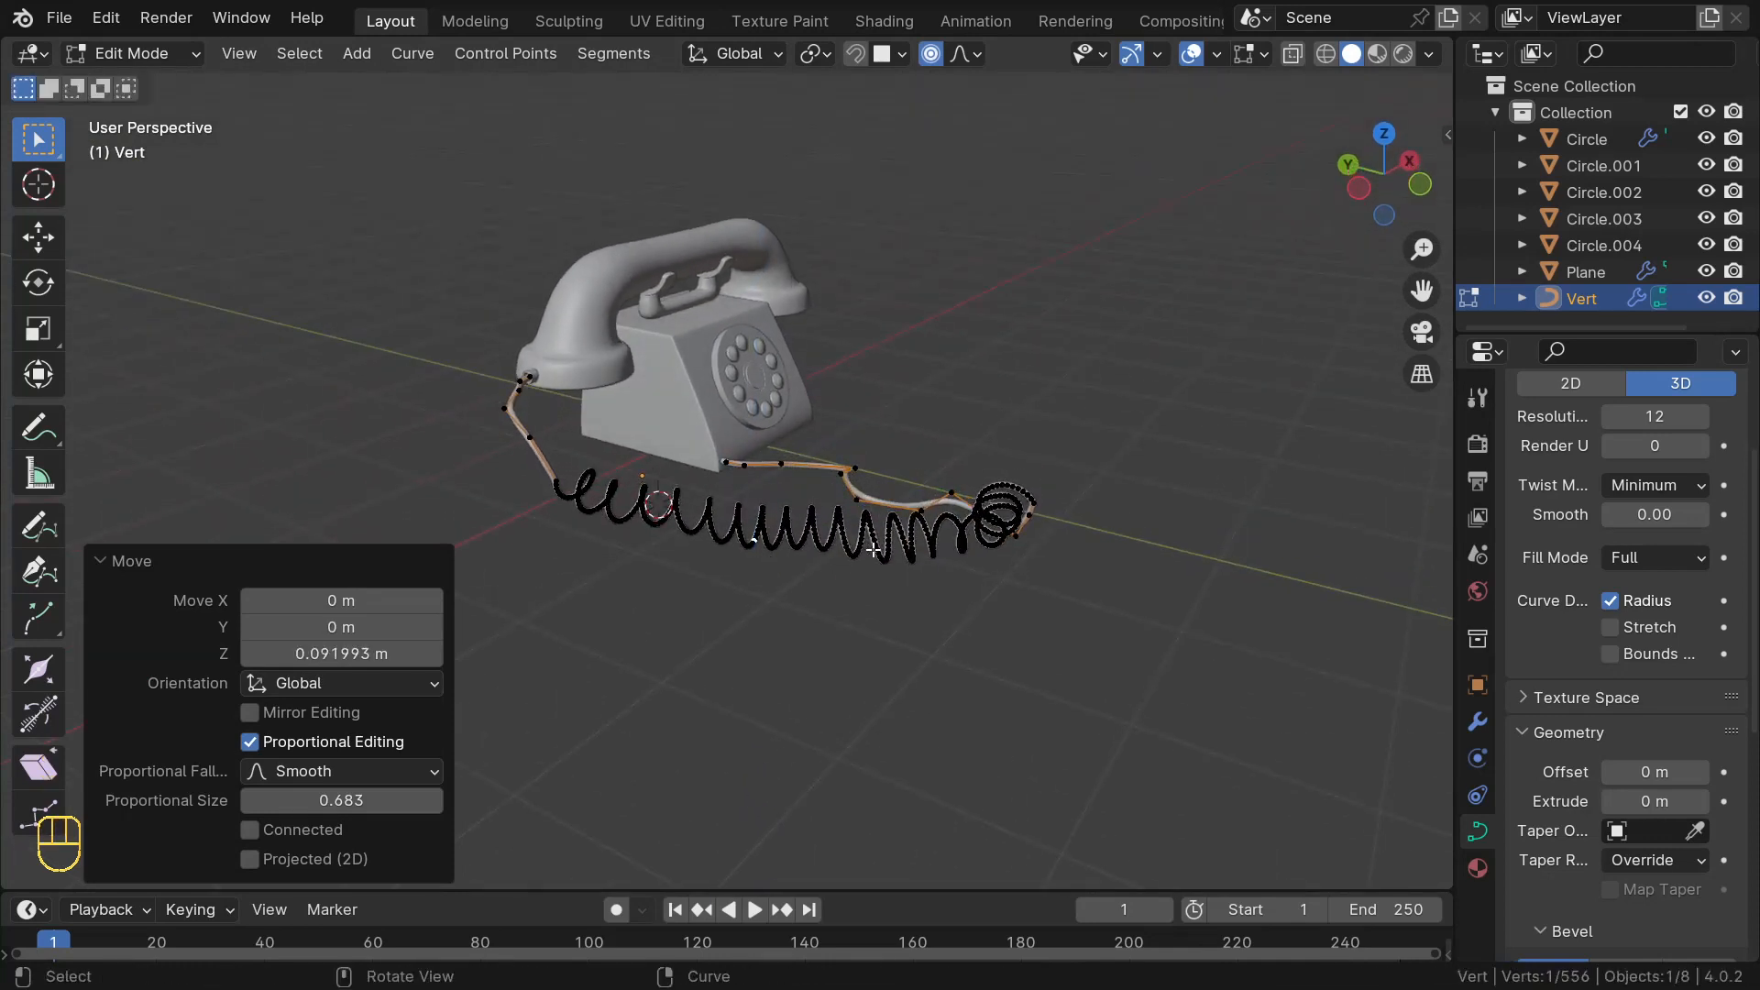
pyautogui.click(873, 550)
pyautogui.press('g')
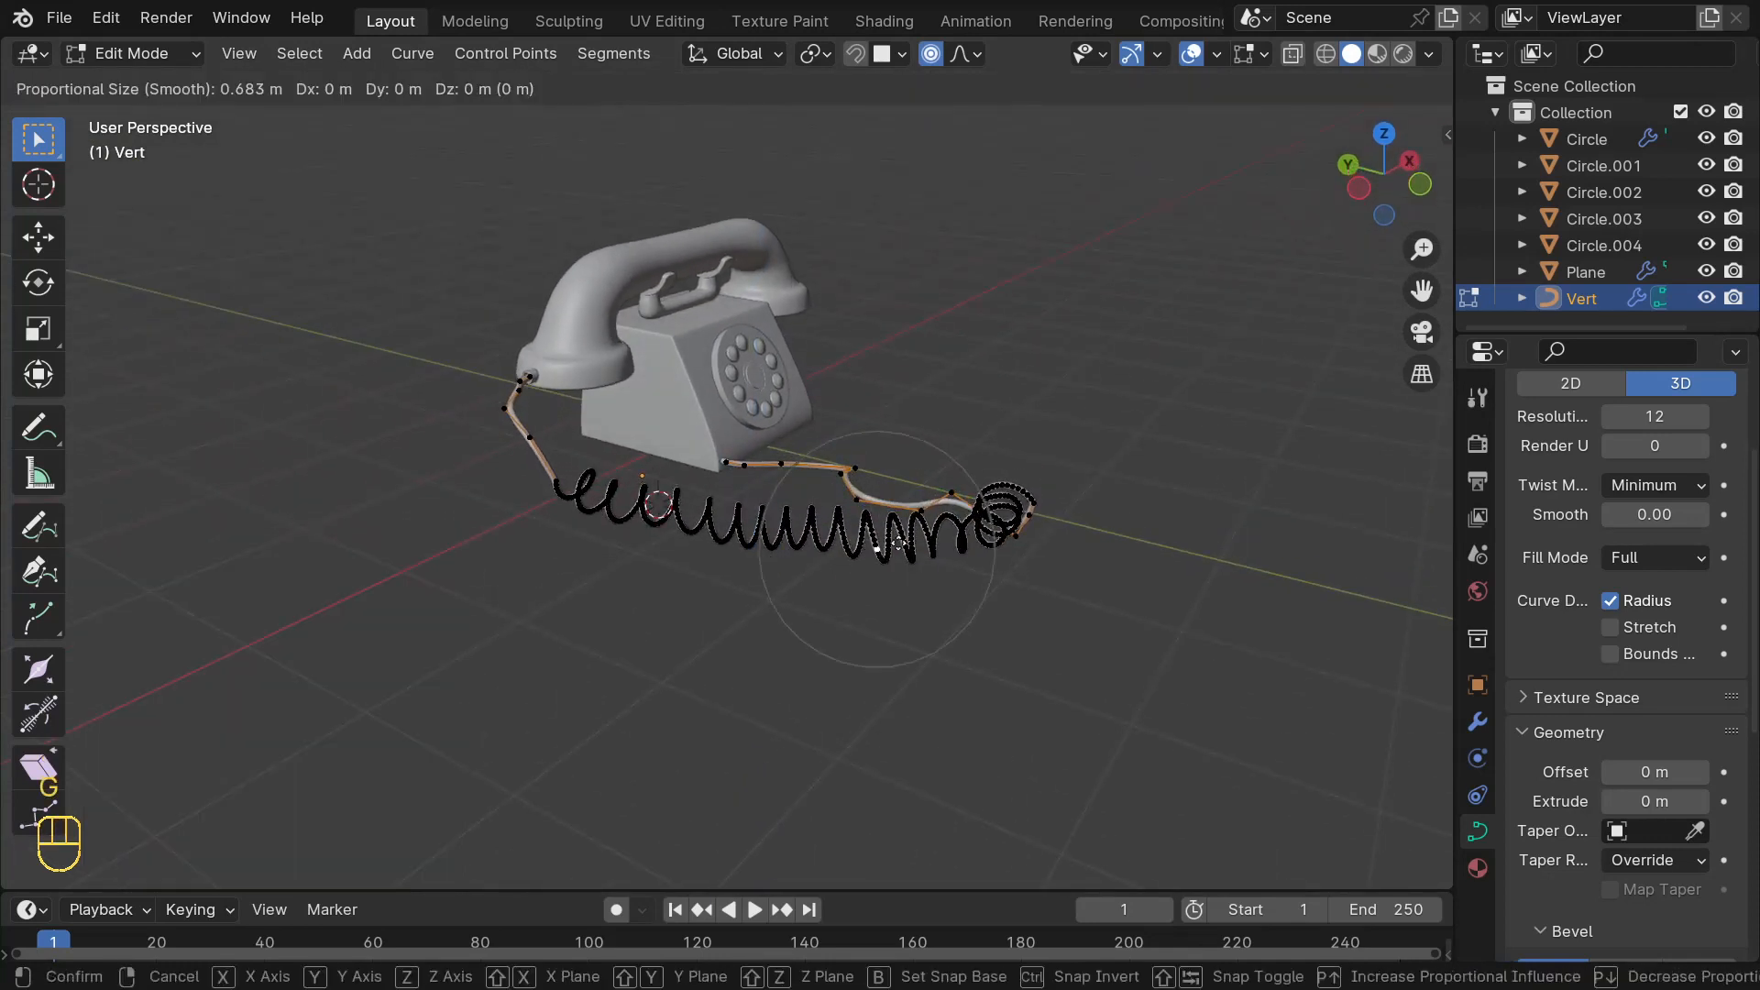
pyautogui.press('z')
pyautogui.press('x')
pyautogui.press('z')
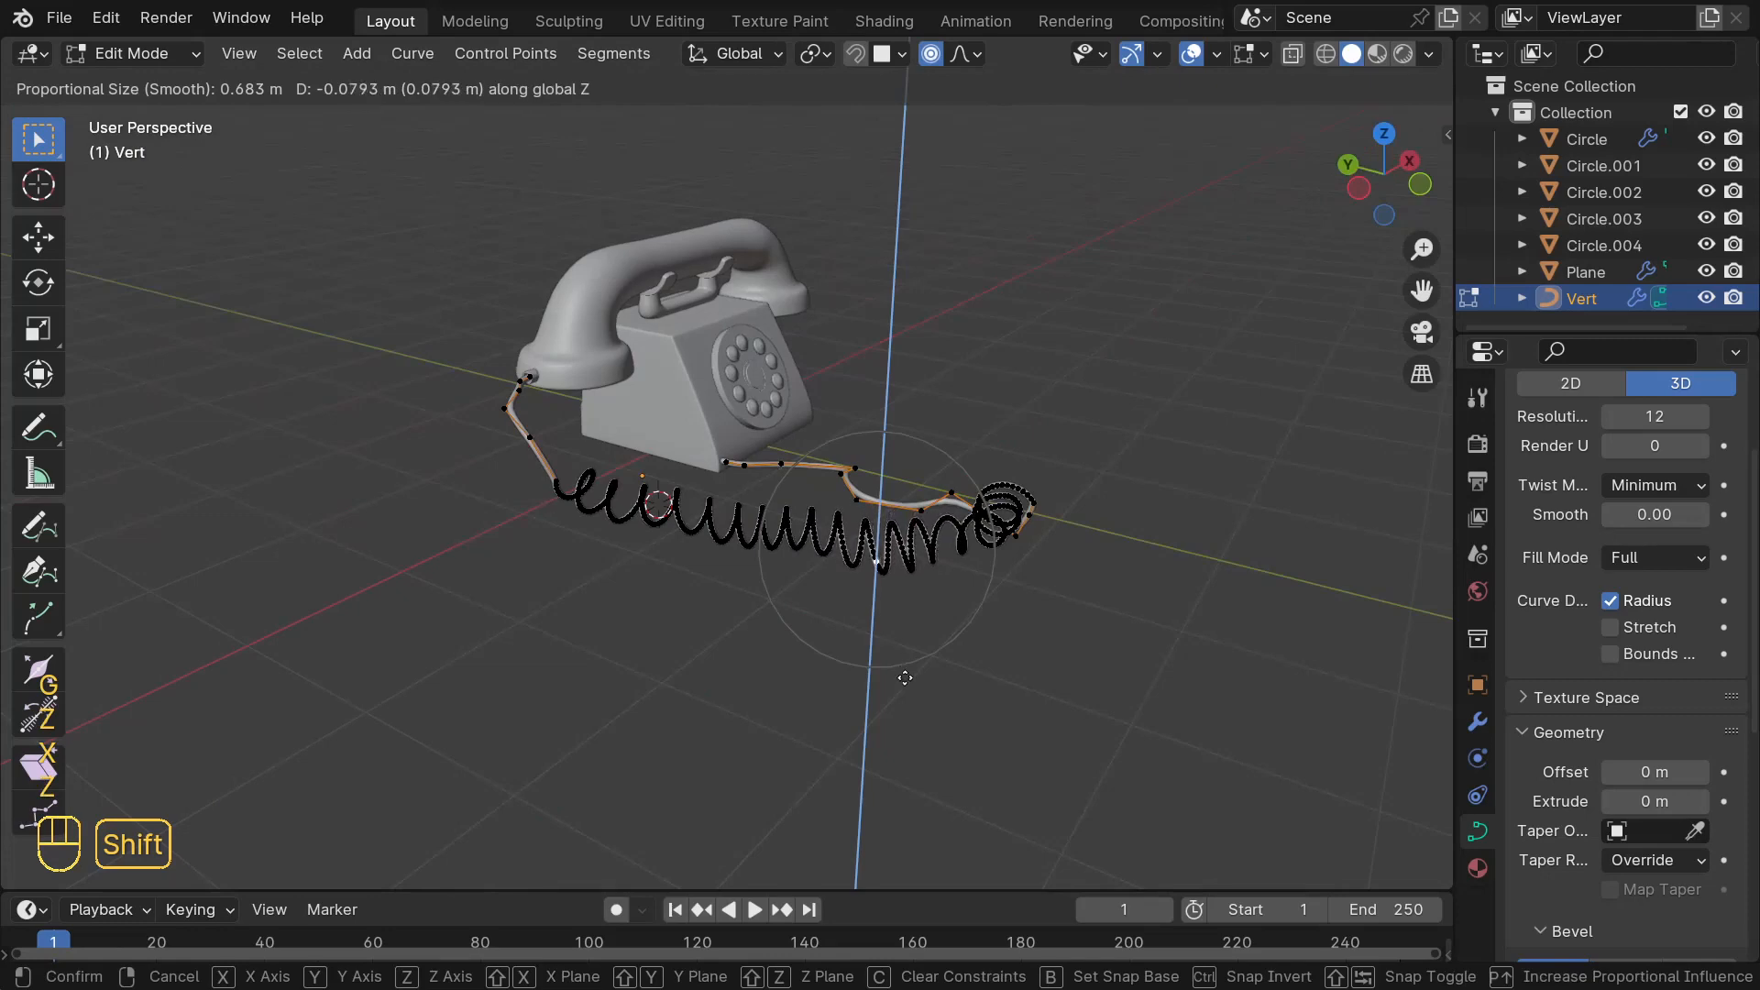
pyautogui.keyDown('shift'); pyautogui.click(922, 767); pyautogui.keyUp('shift')
pyautogui.moveTo(921, 767); pyautogui.dragTo(3, 518, button='middle')
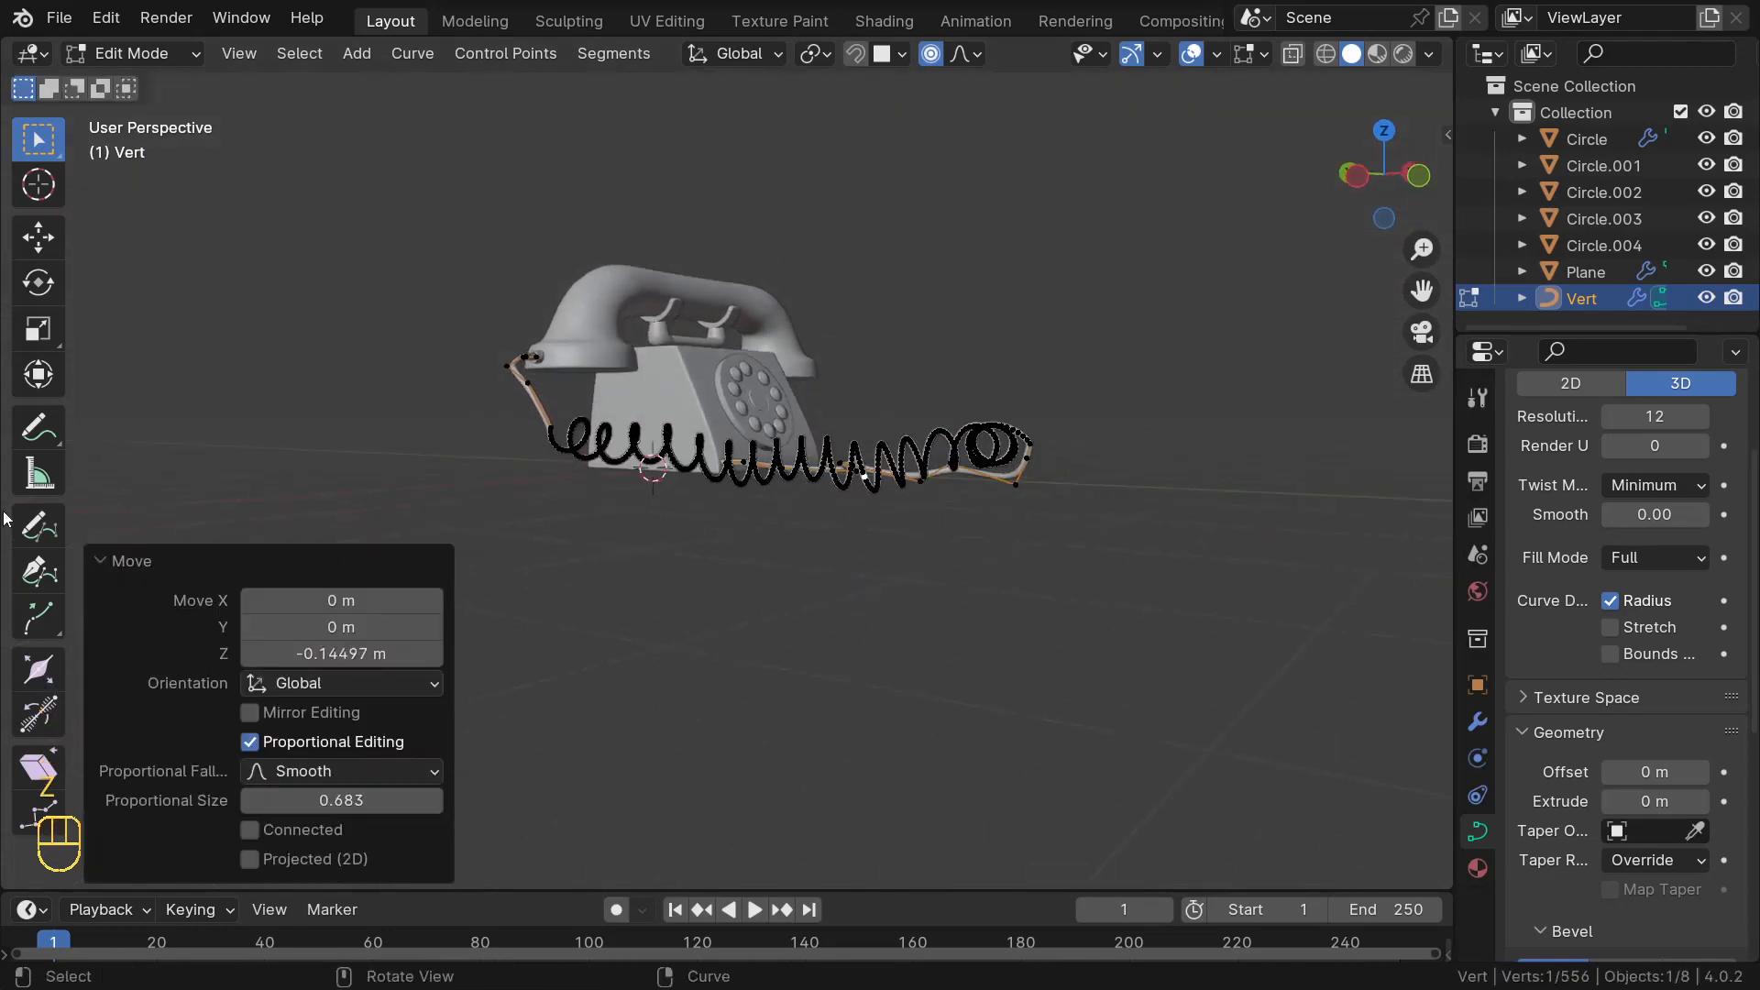
pyautogui.click(97, 552)
pyautogui.moveTo(318, 471); pyautogui.dragTo(378, 528, button='middle')
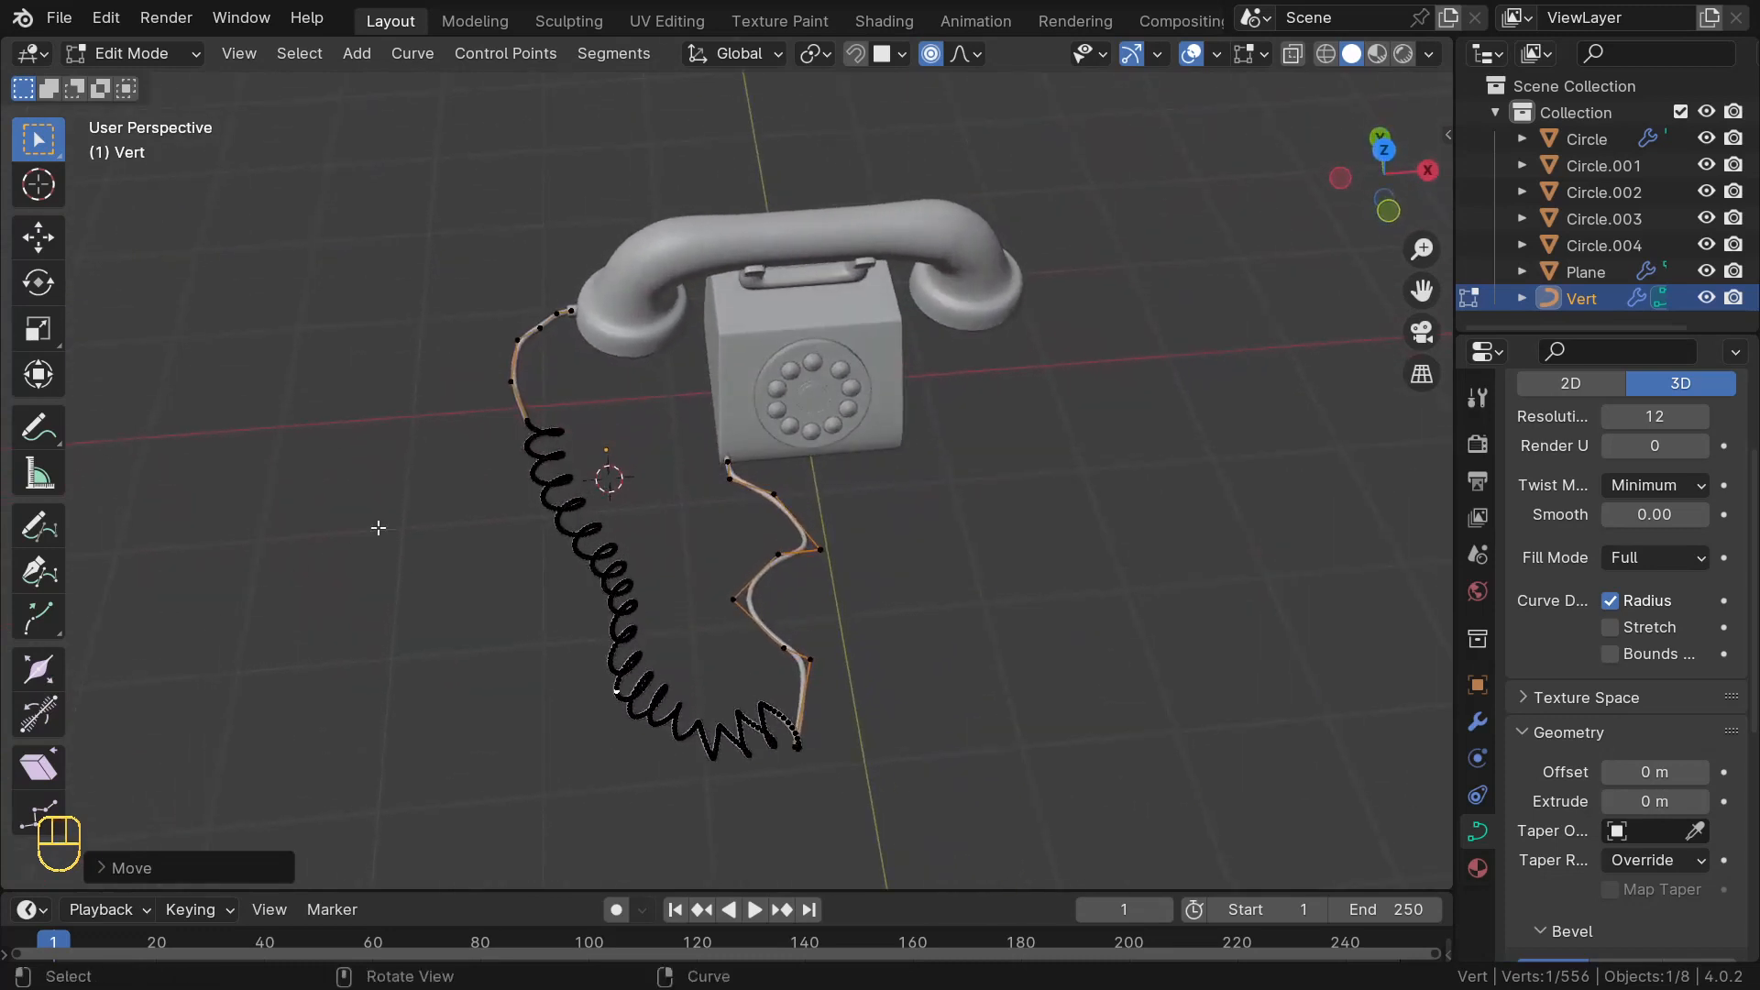
pyautogui.press('Tab')
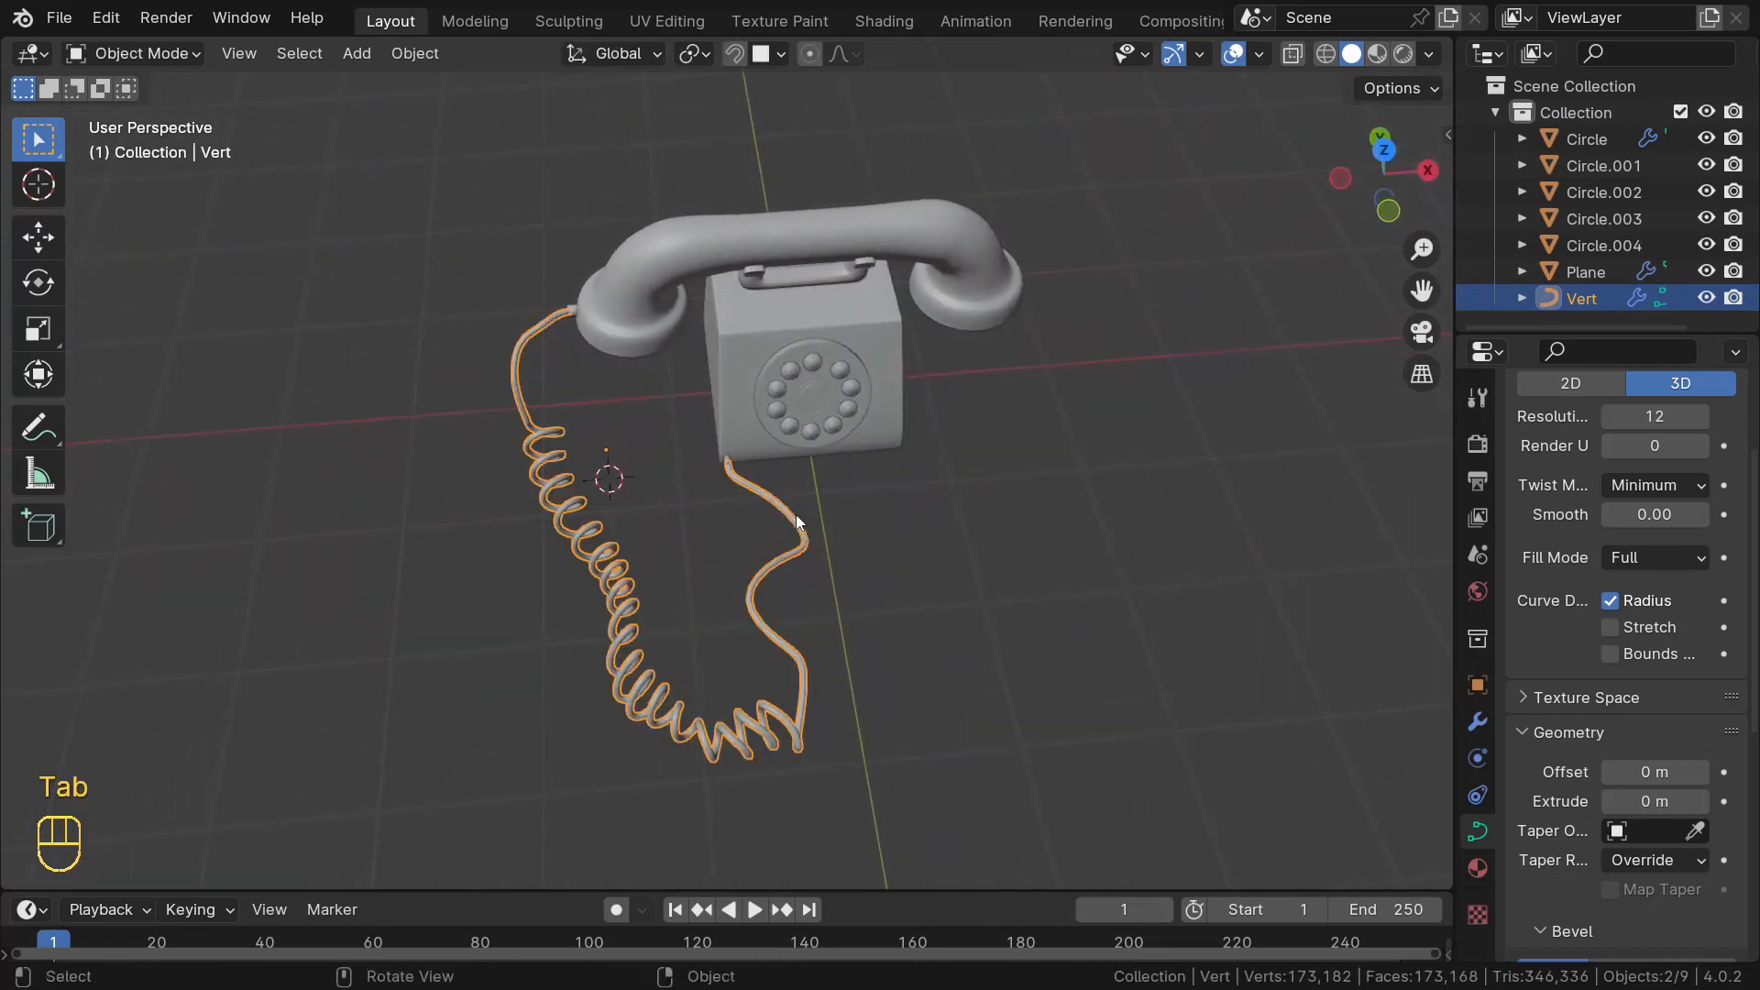
# - Scale the whole cord connector on the telephone base by about 1.2 in X and Z, excluding the Y axis
pyautogui.moveTo(796, 515); pyautogui.dragTo(659, 471, button='middle')
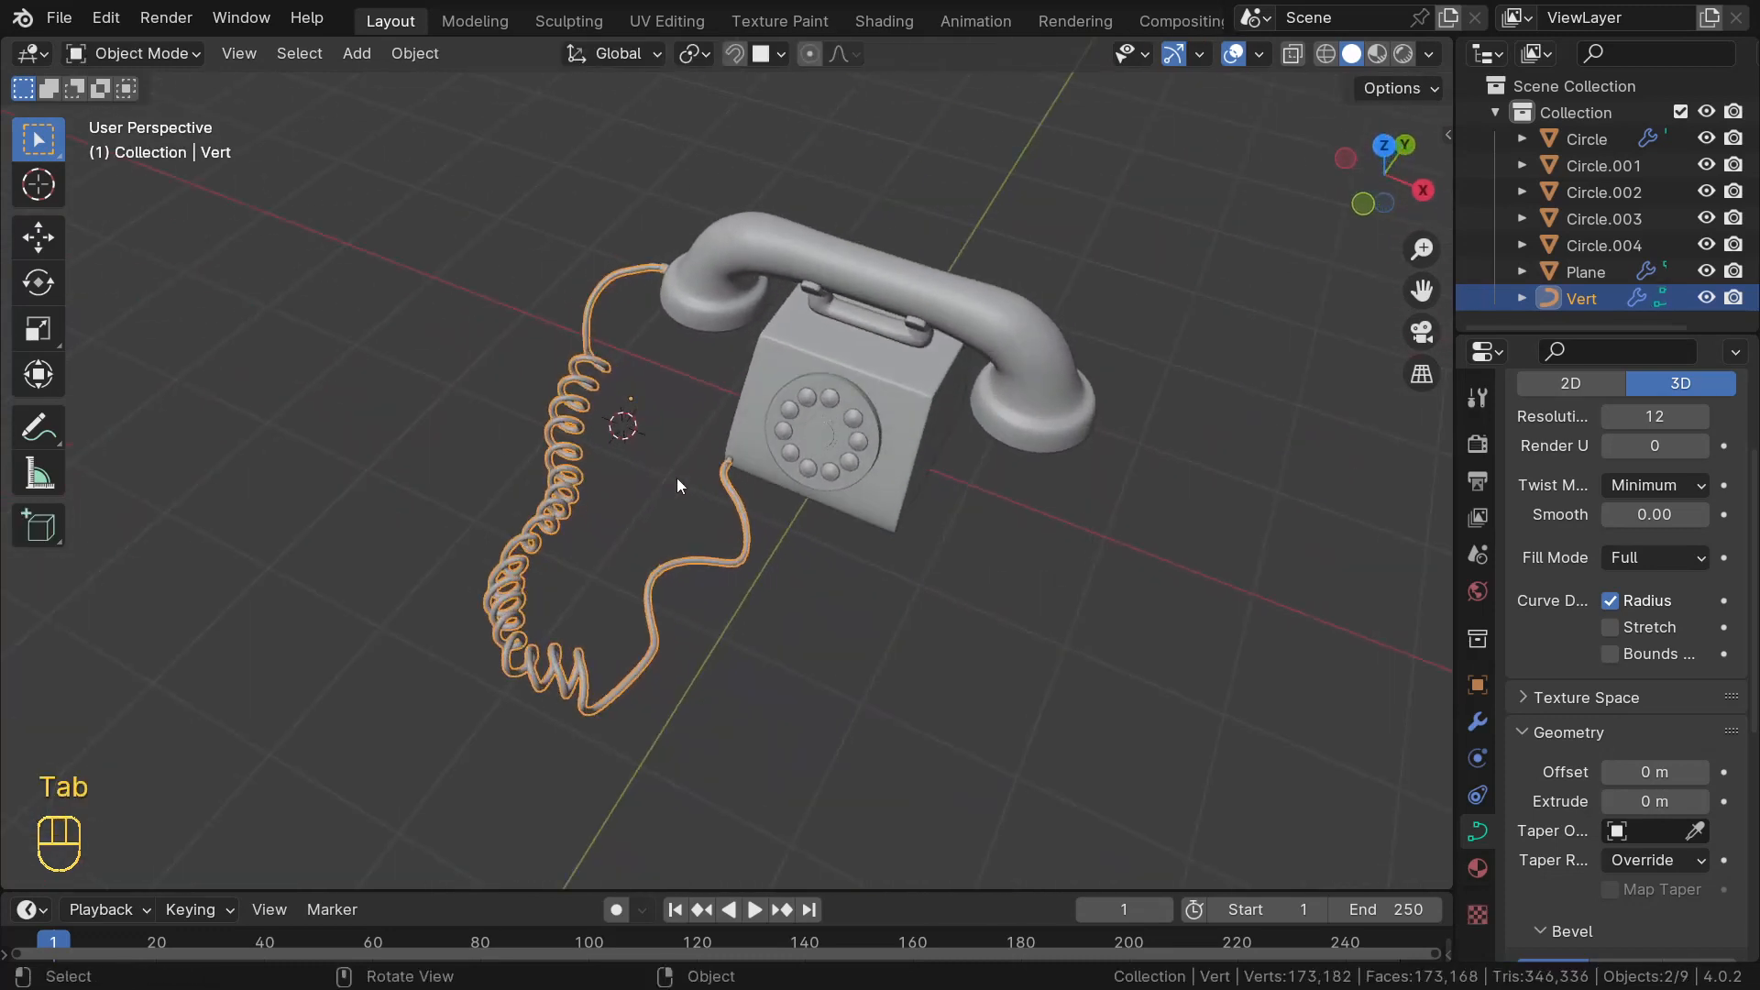
pyautogui.scroll(6, 677, 476)
pyautogui.click(734, 444)
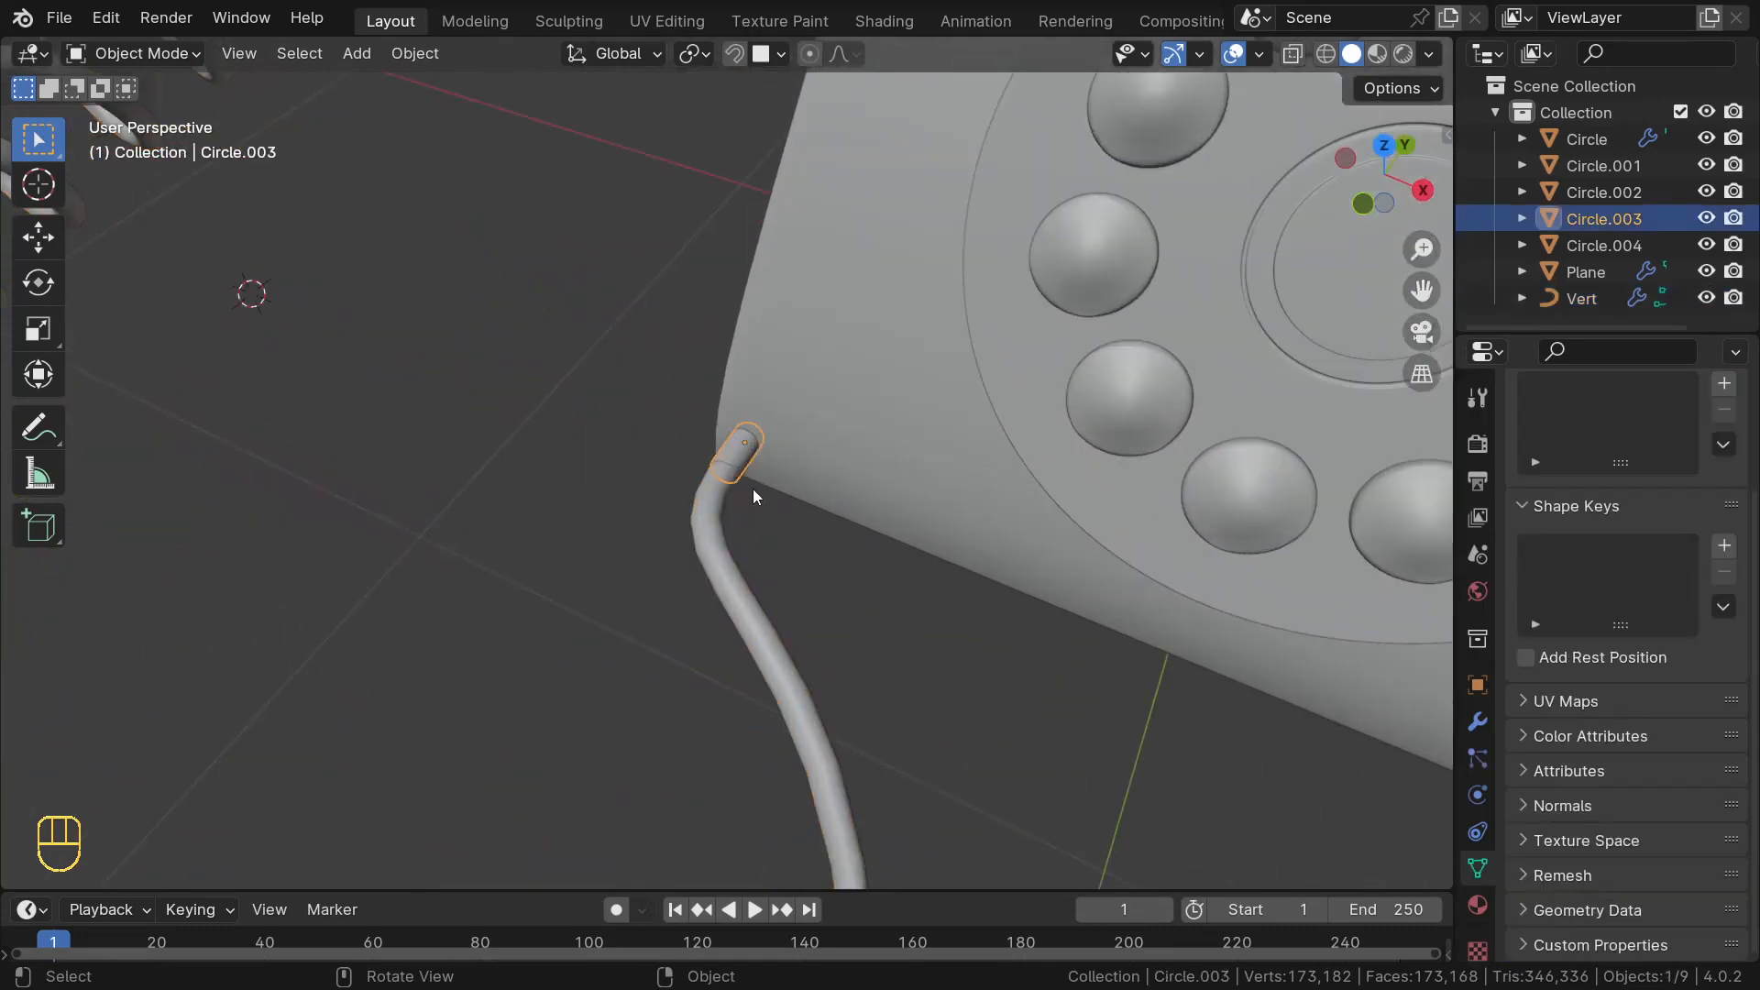
pyautogui.press('Tab')
pyautogui.moveTo(735, 443); pyautogui.dragTo(778, 495, button='middle')
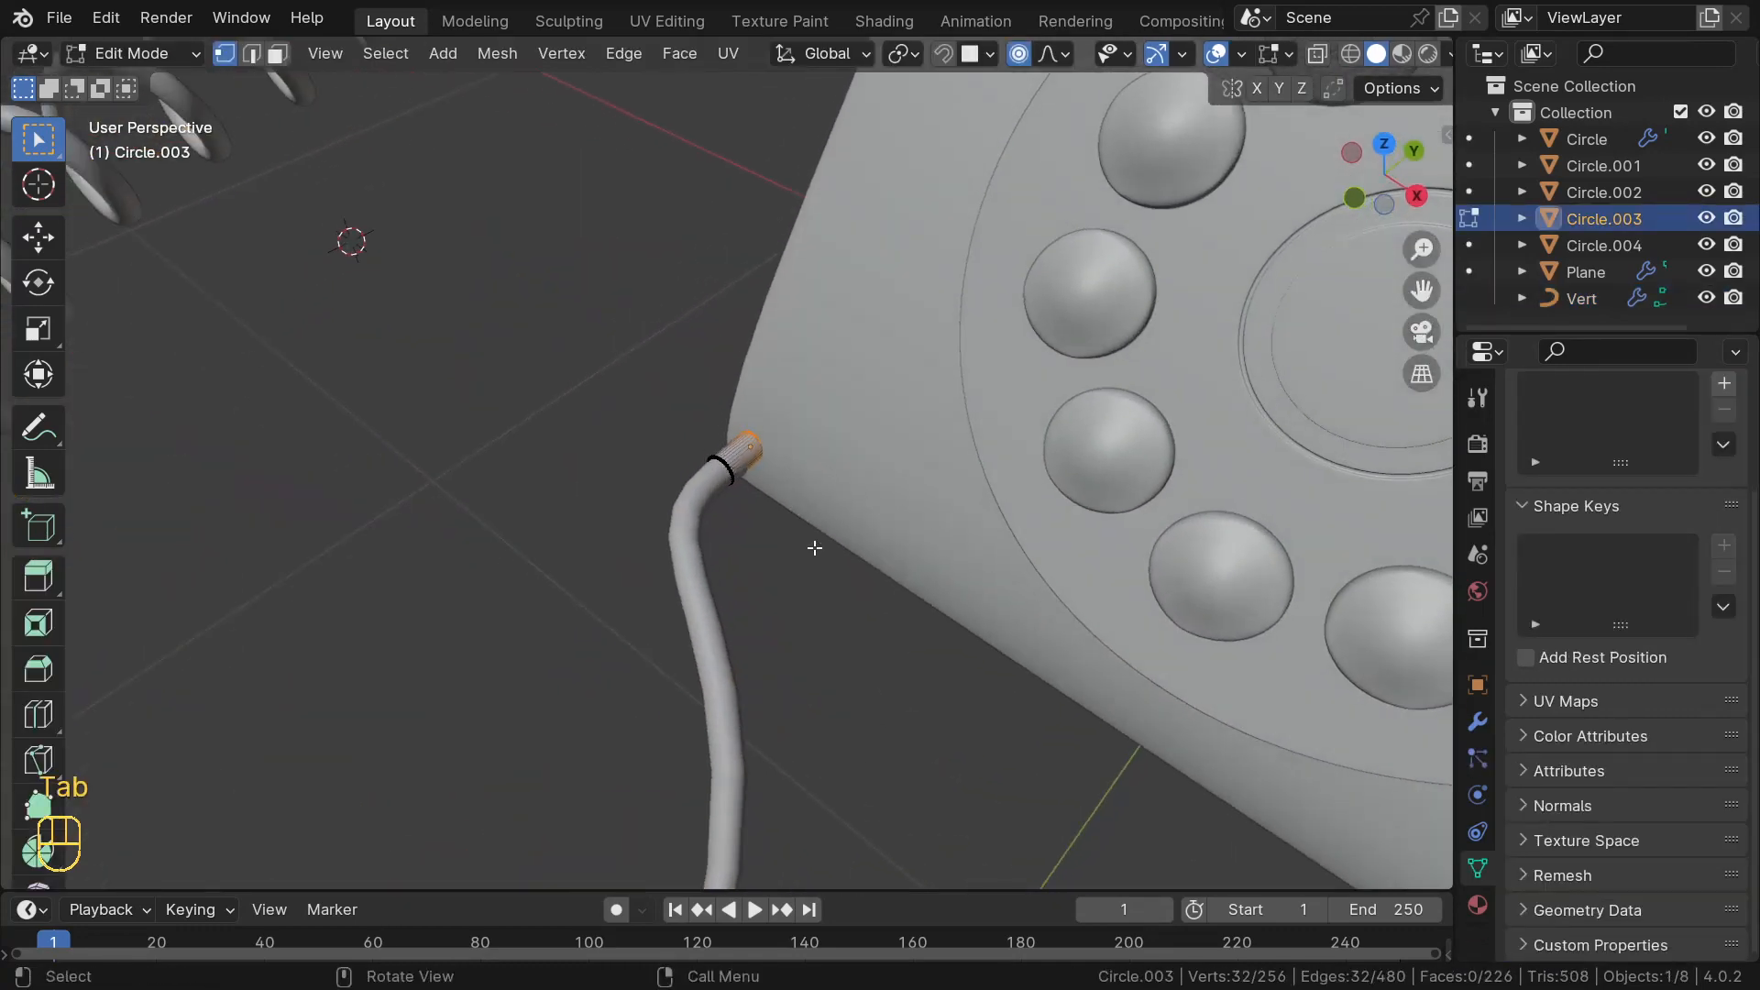
pyautogui.press('a')
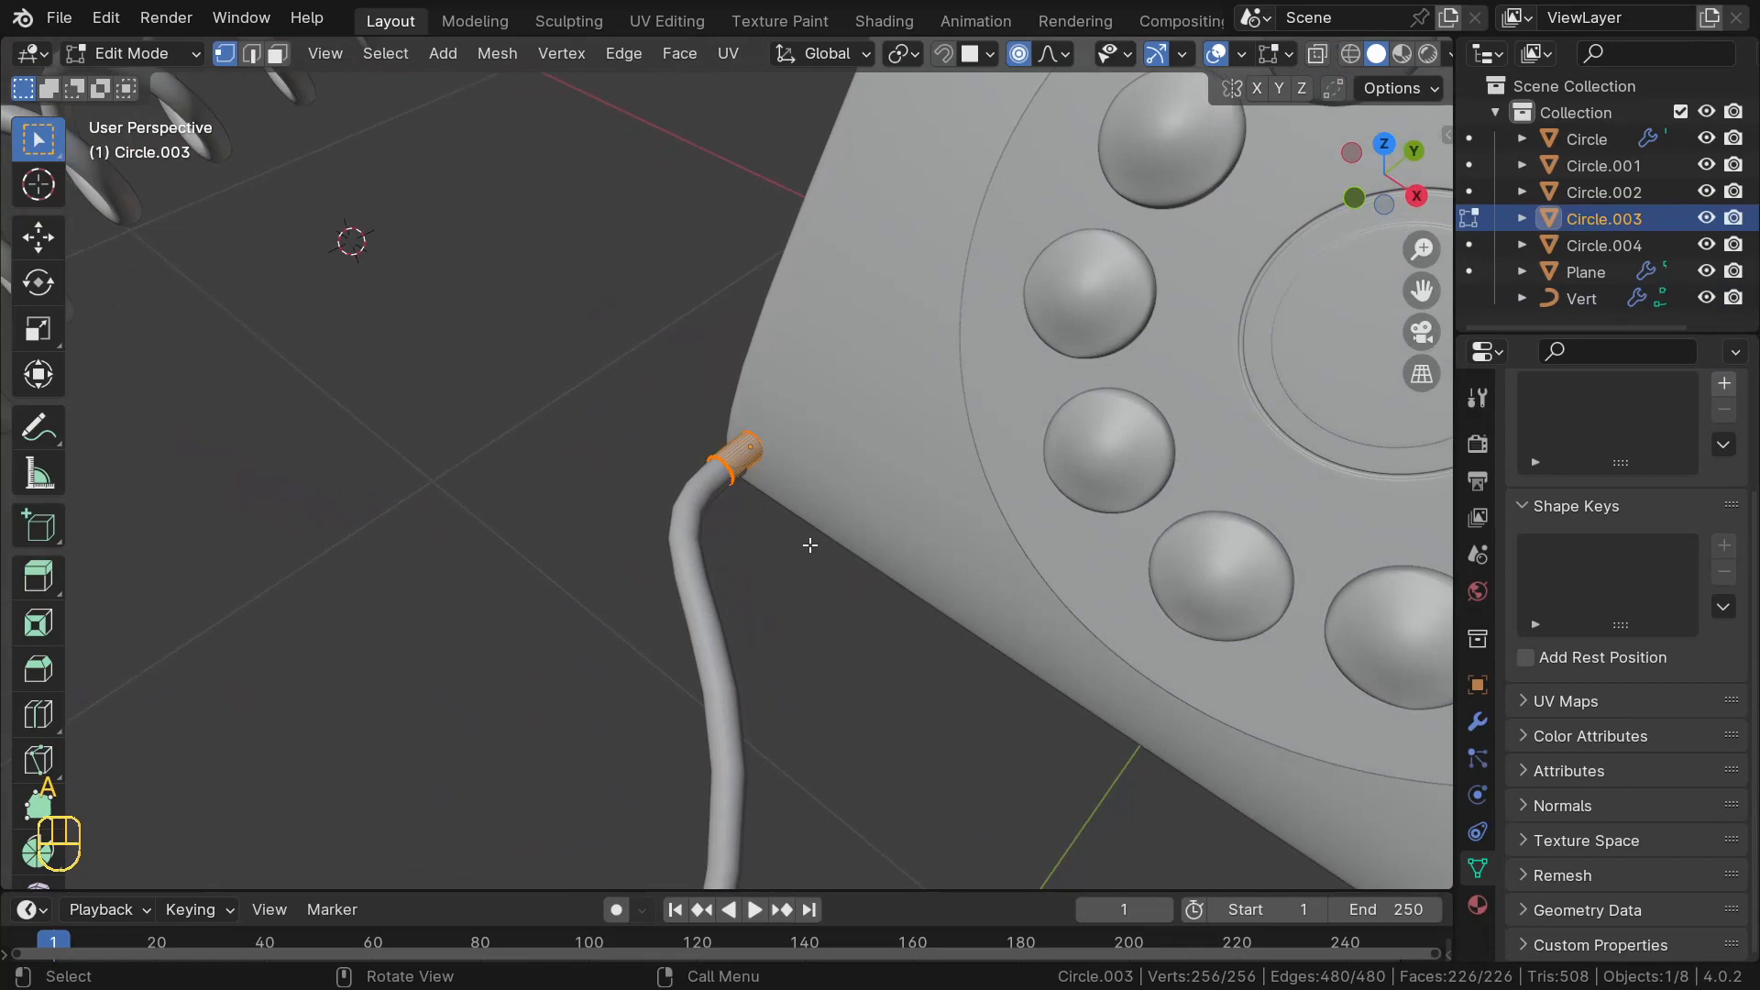
pyautogui.press('s')
pyautogui.press('shift')
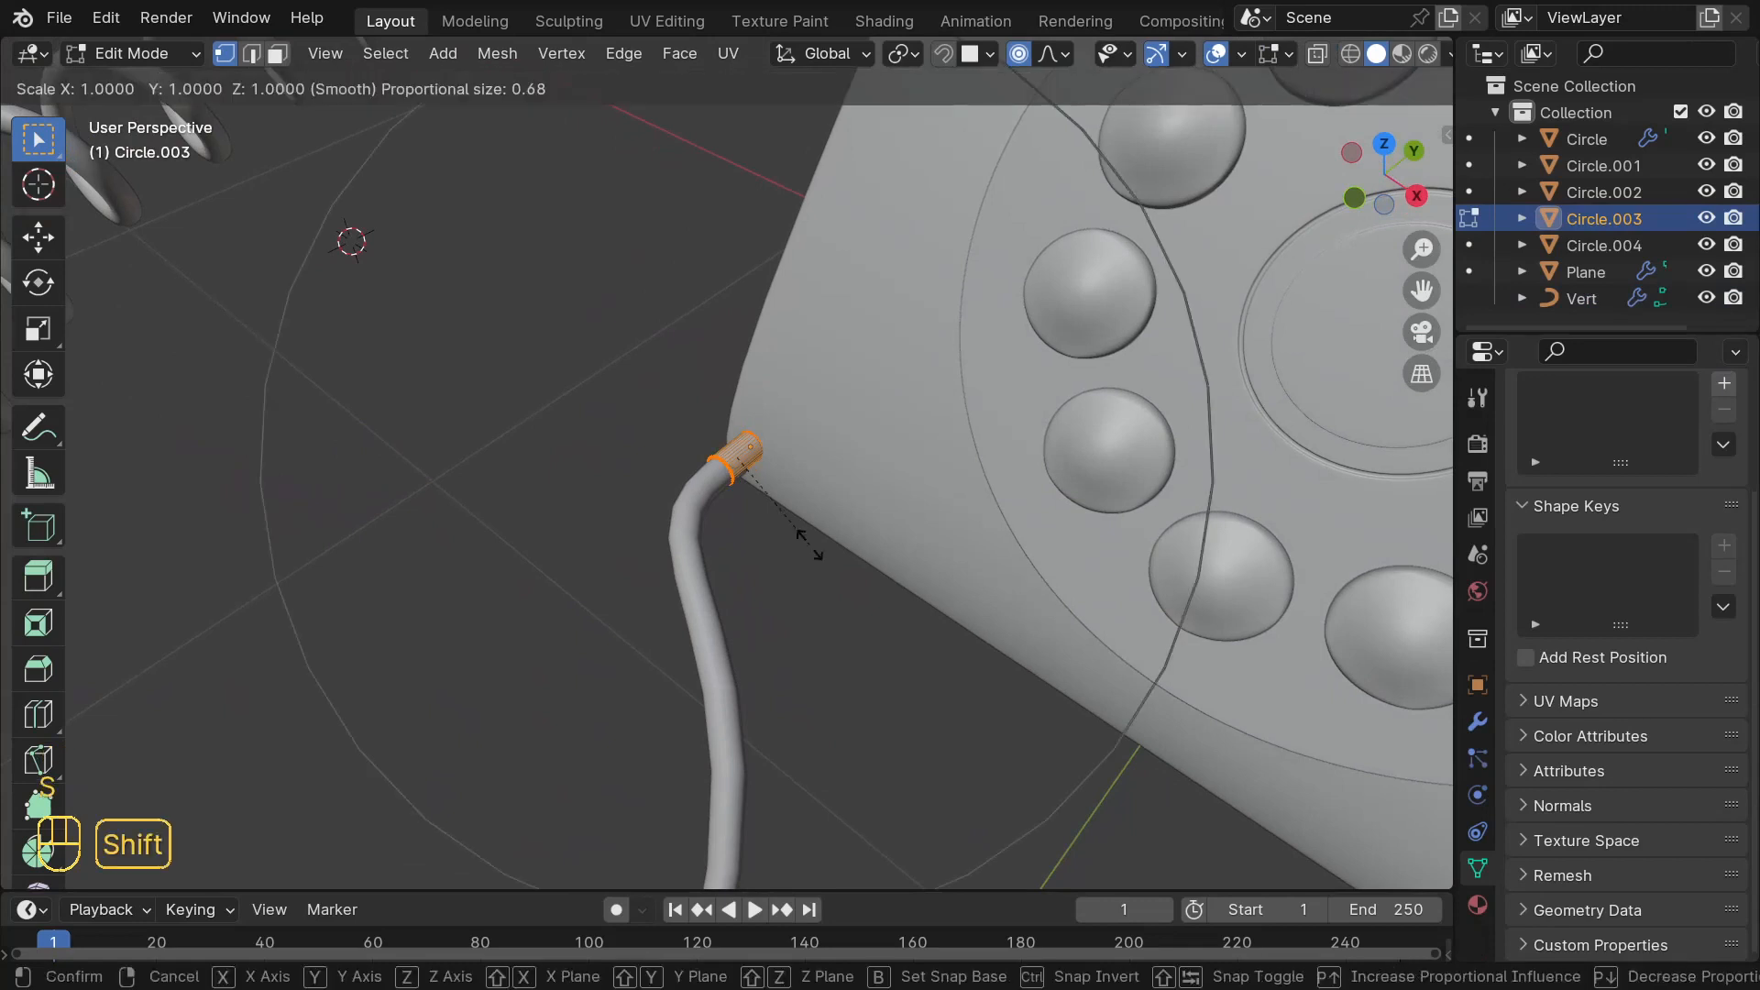
pyautogui.hotkey('shift', 'y')
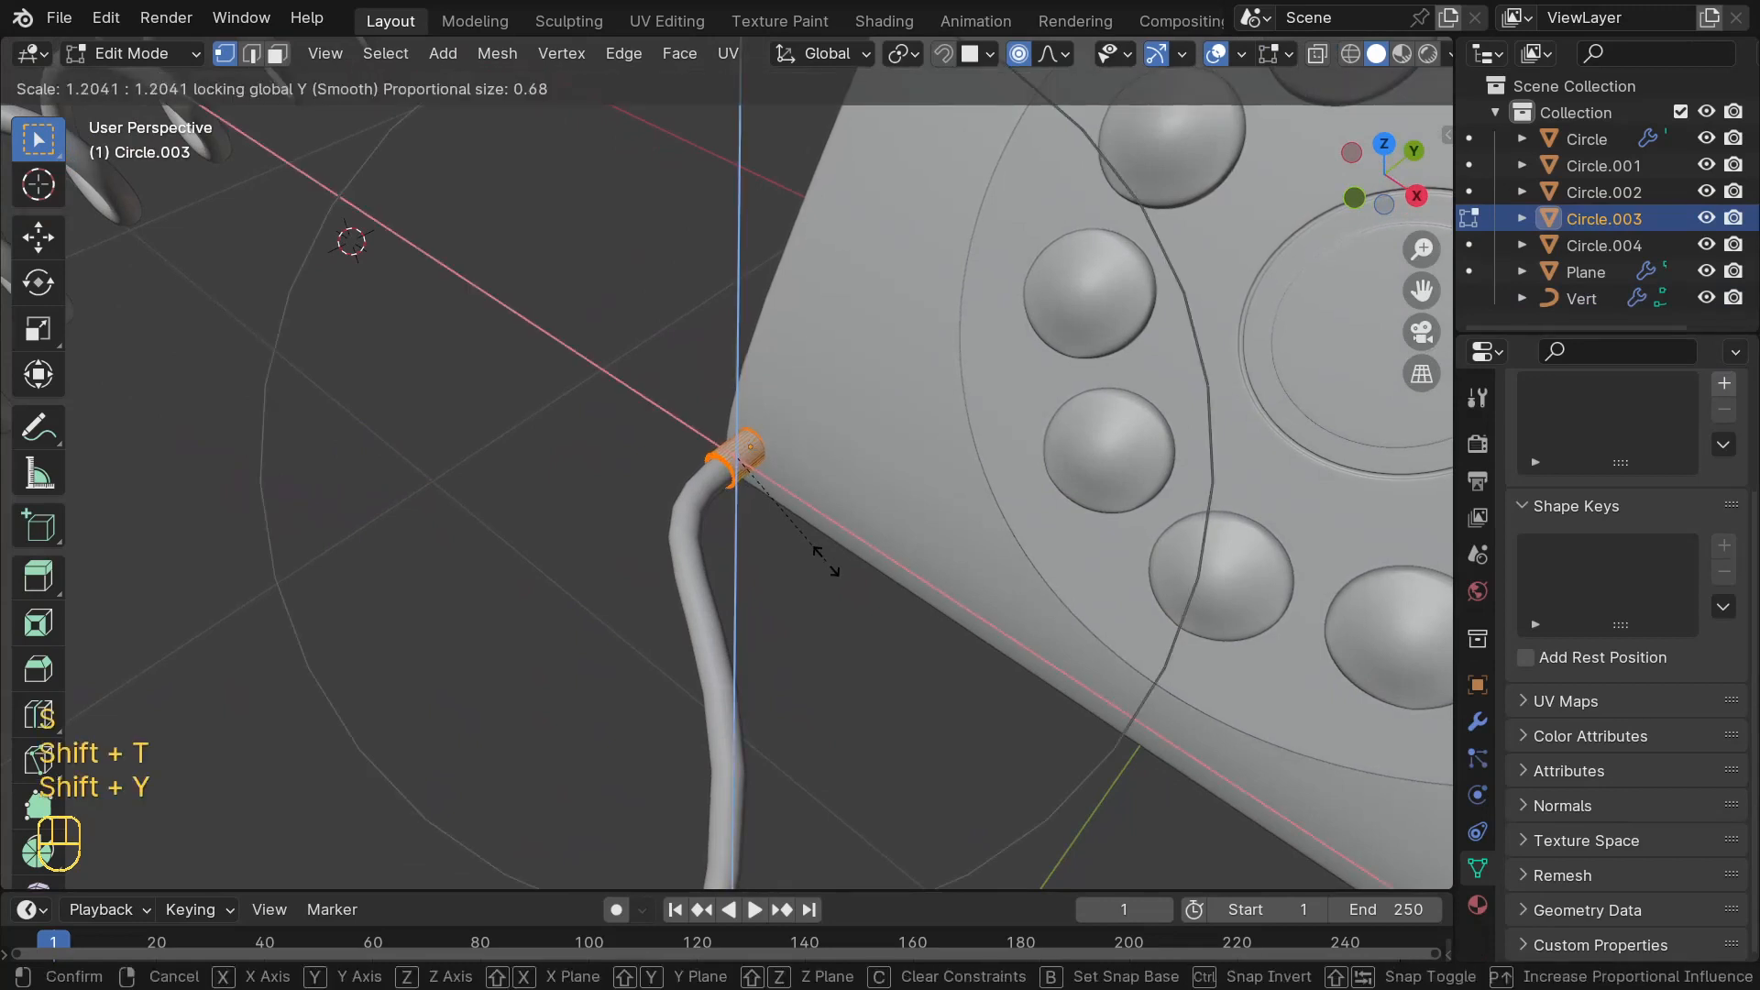
pyautogui.click(829, 561)
# - Enlarge the base connector slightly more in X and Z, turn off proportional editing, and return to Object Mode
pyautogui.moveTo(825, 532)
pyautogui.mouseDown(button='middle')
pyautogui.moveTo(814, 492)
pyautogui.moveTo(873, 503)
pyautogui.moveTo(821, 509)
pyautogui.mouseUp(button='middle')
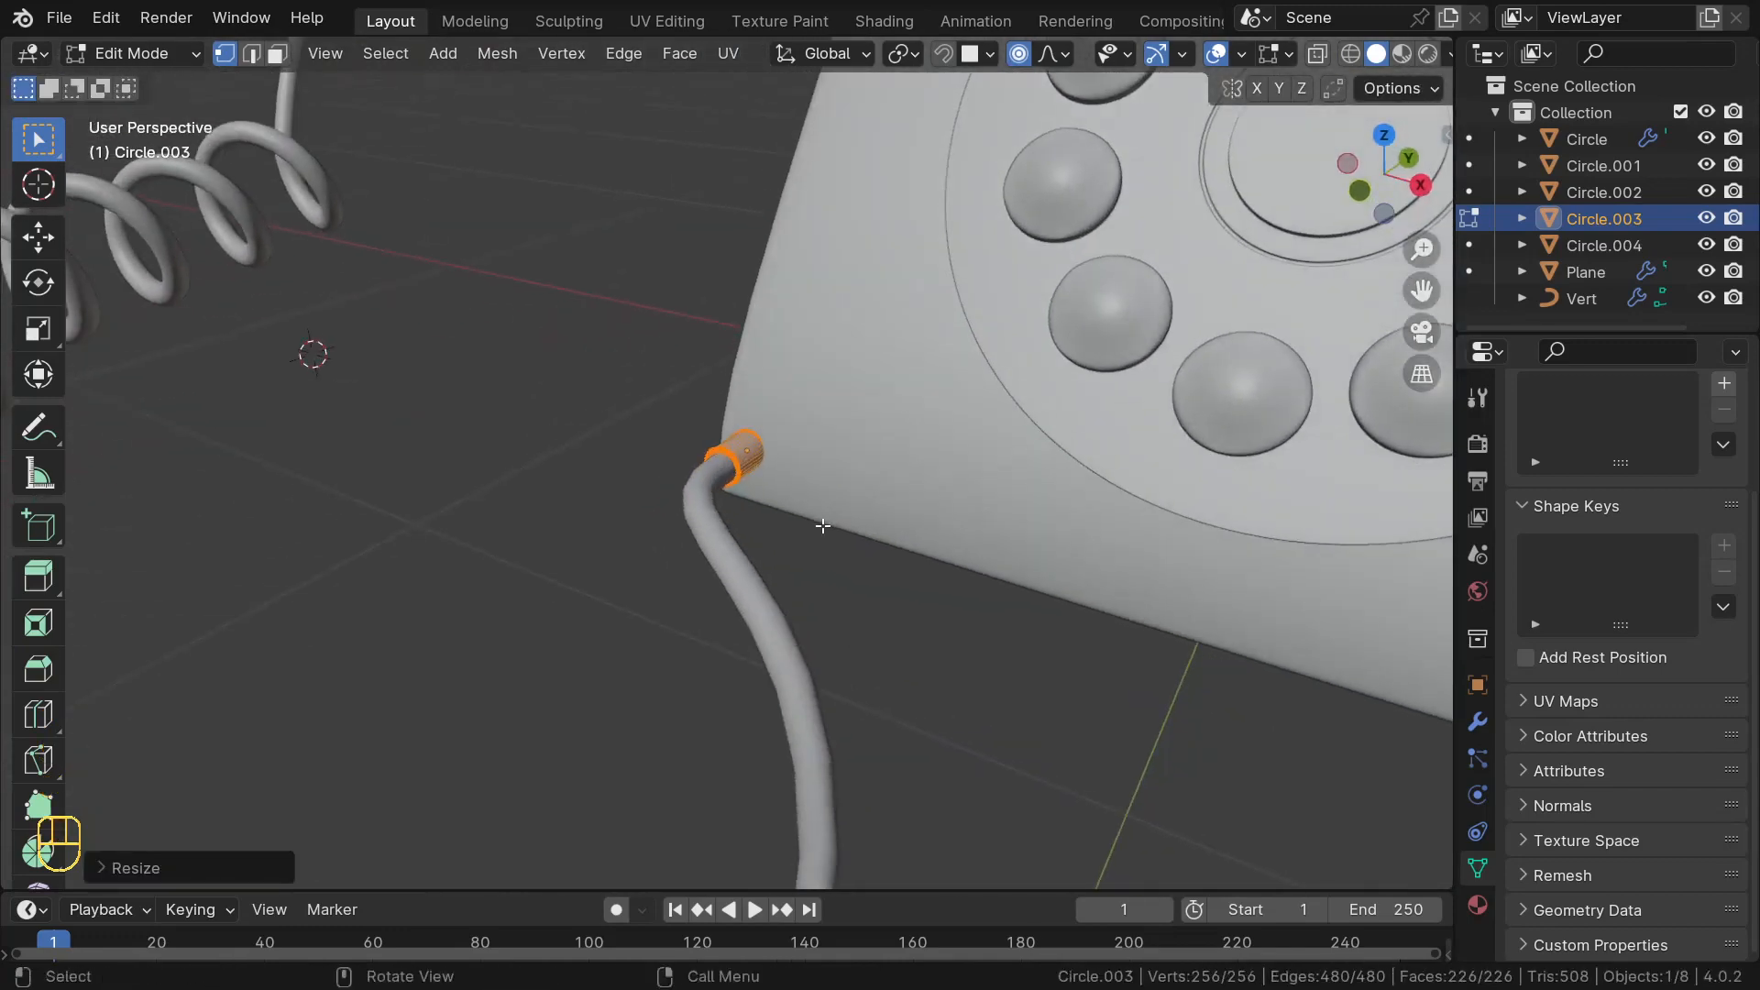
pyautogui.press('s')
pyautogui.press('shift')
pyautogui.hotkey('shift', 'y')
pyautogui.click(832, 534)
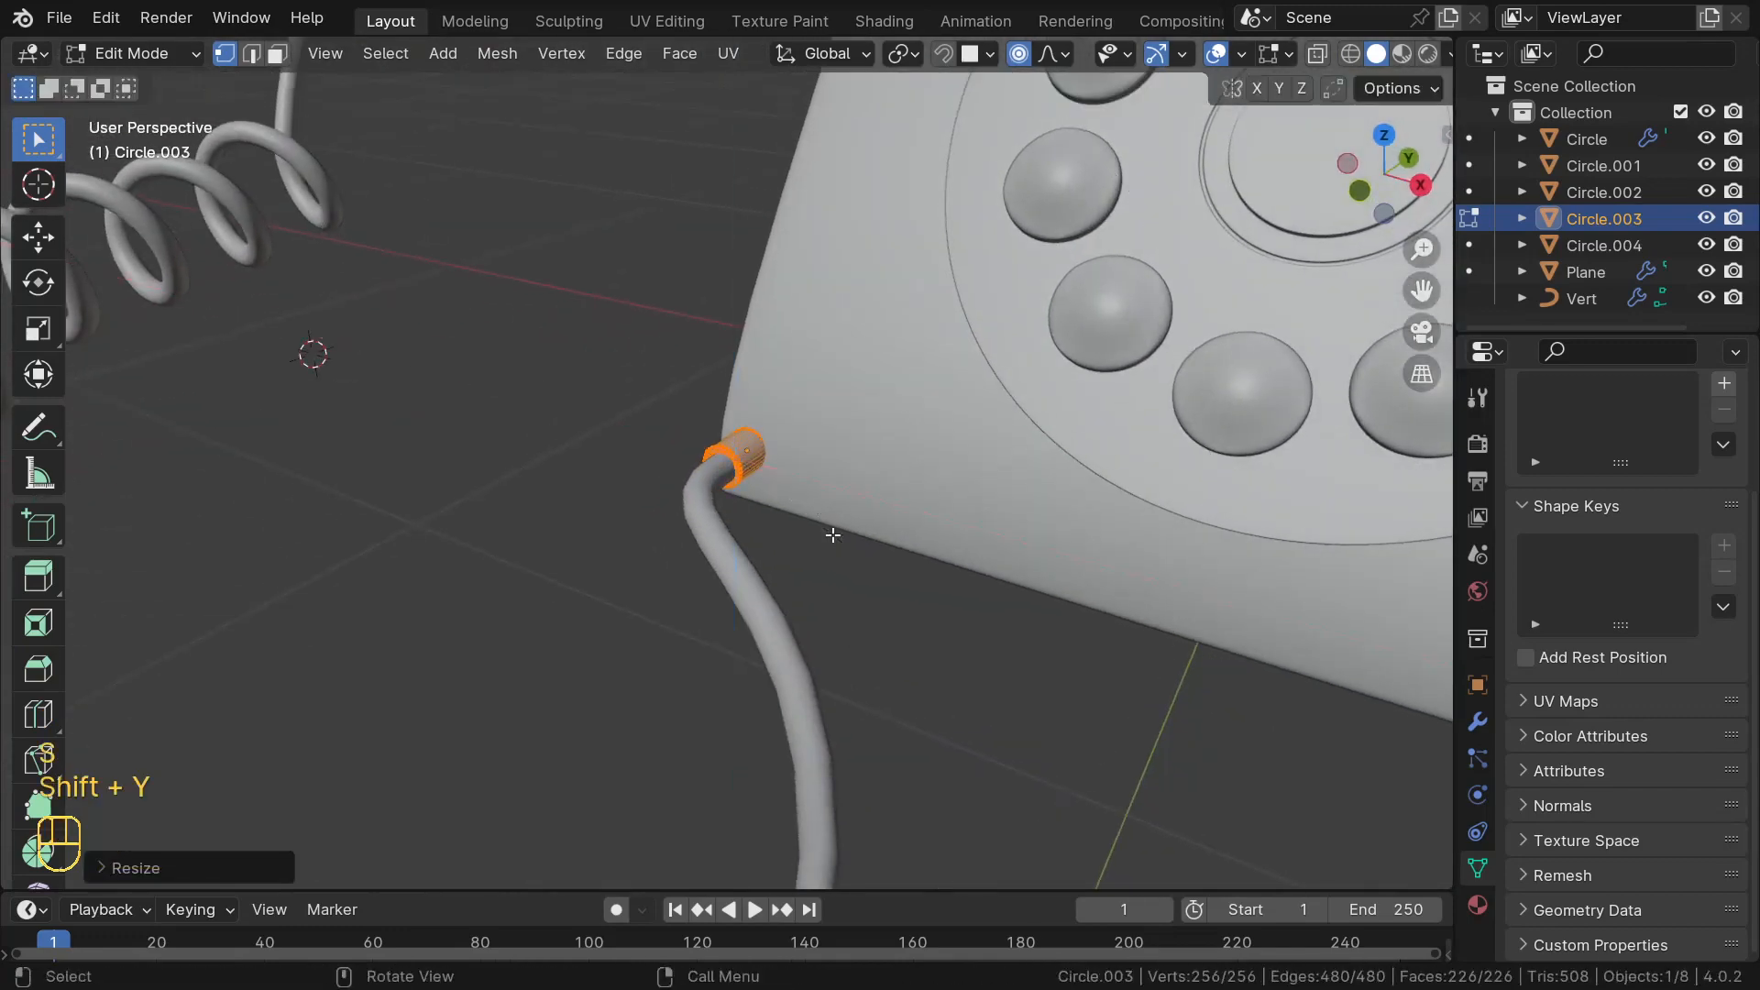
pyautogui.click(1020, 54)
pyautogui.scroll(-12, 966, 122)
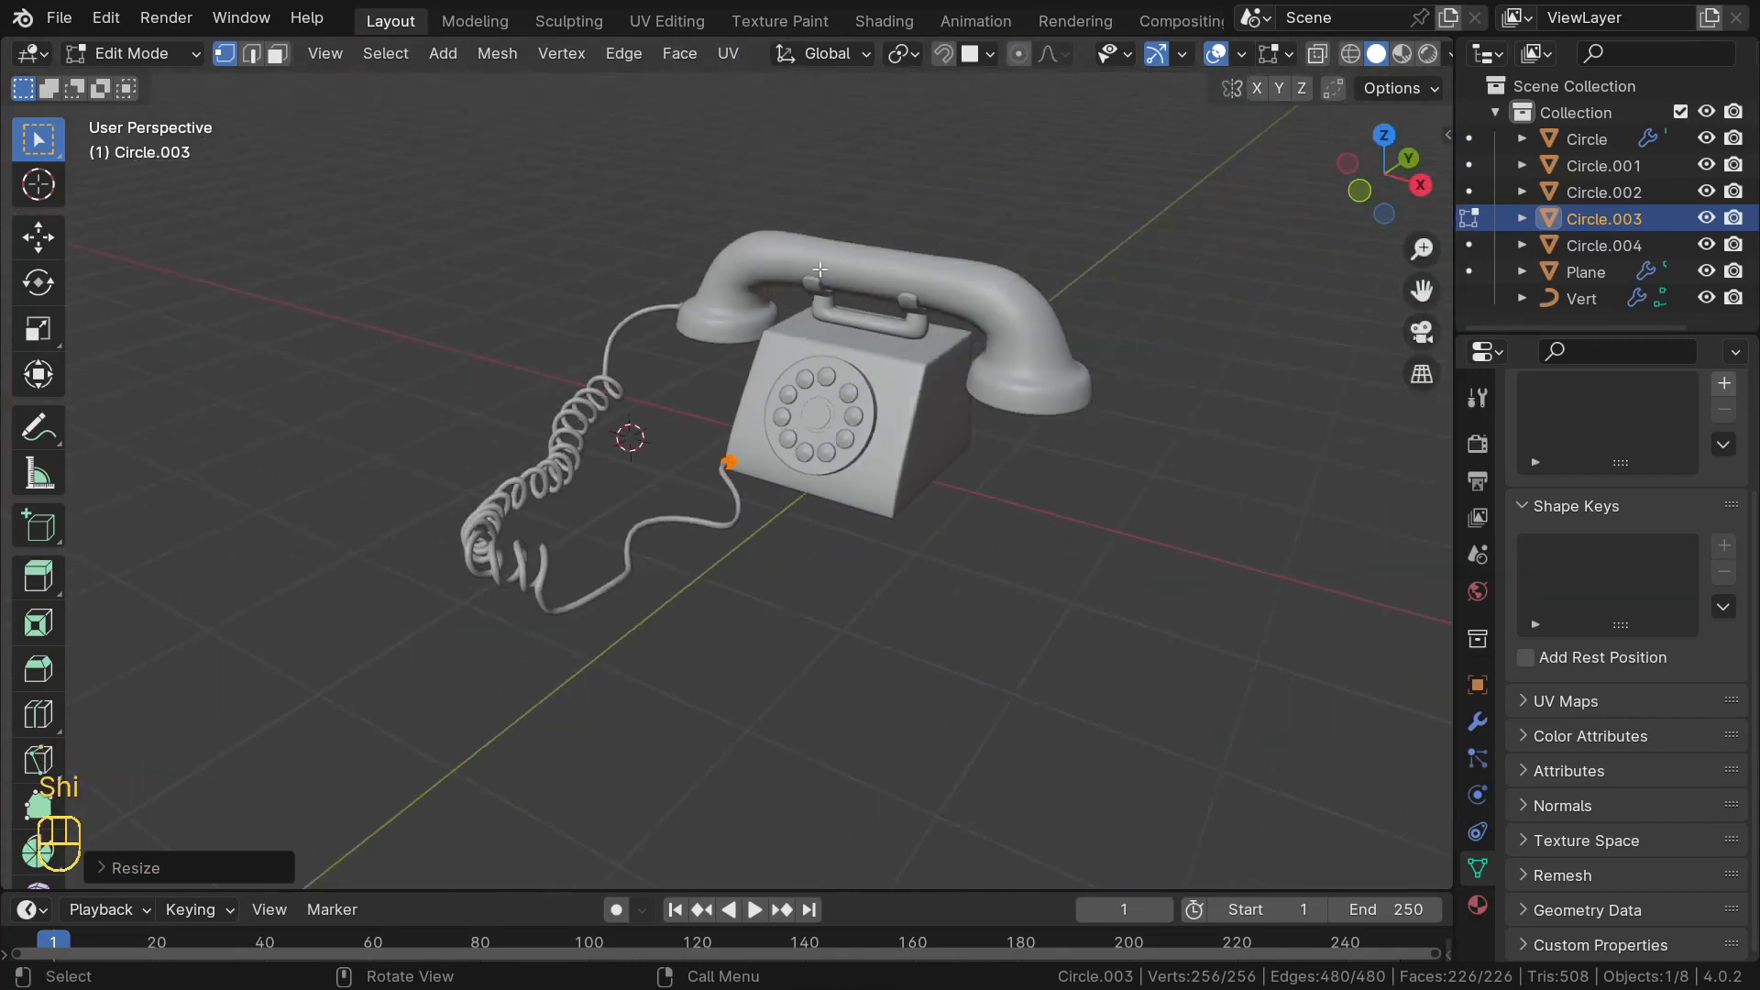
pyautogui.moveTo(807, 303); pyautogui.dragTo(980, 352, button='middle')
pyautogui.press('Tab')
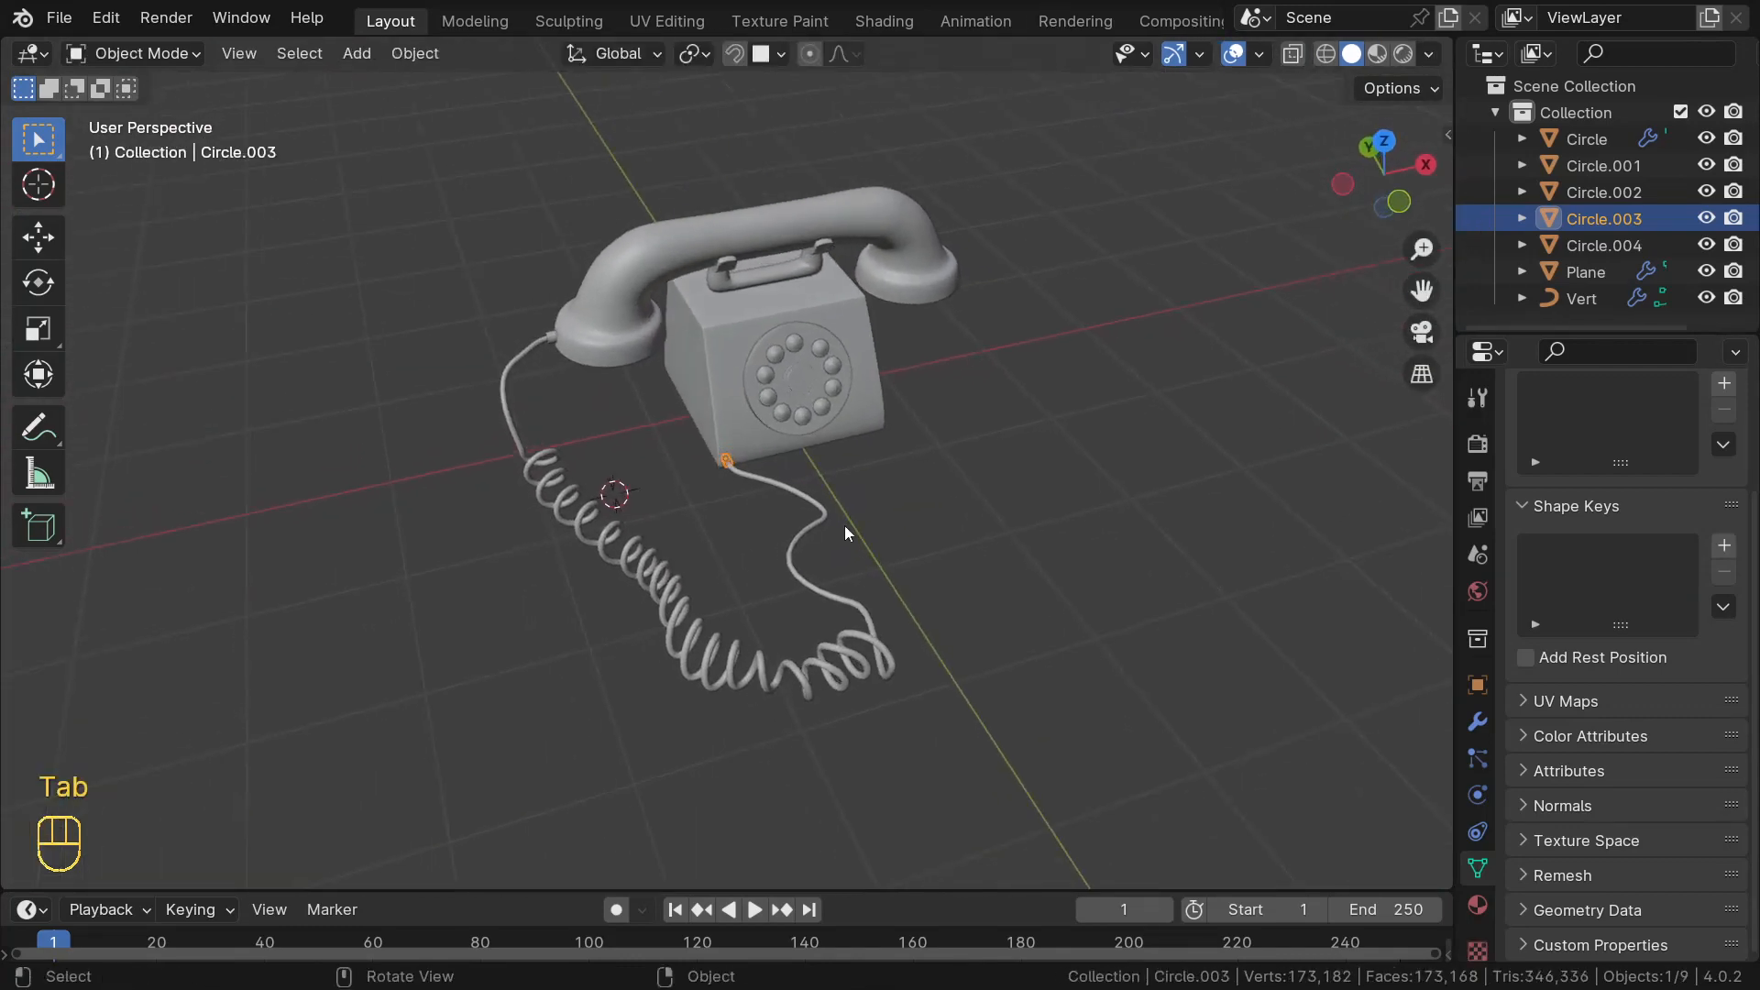
pyautogui.moveTo(845, 525); pyautogui.dragTo(768, 579, button='middle')
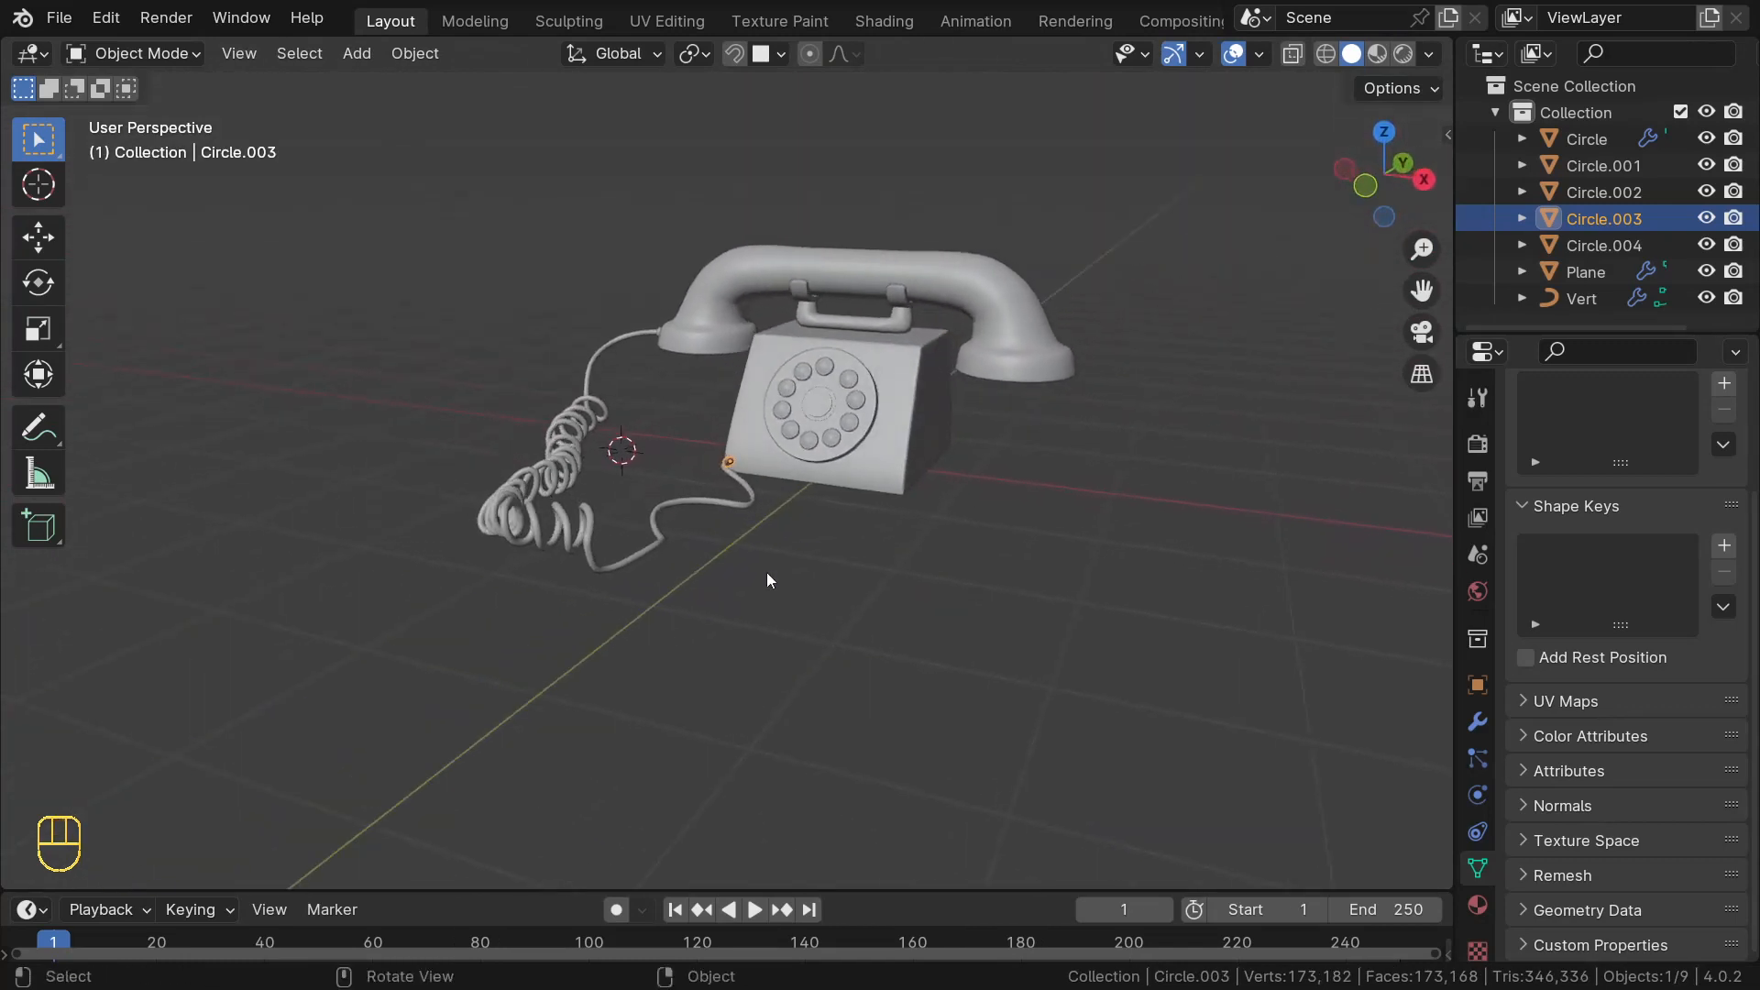
# - Reset the 3D cursor to the world origin and add a plane mesh there
pyautogui.hotkey('shift', 'c')
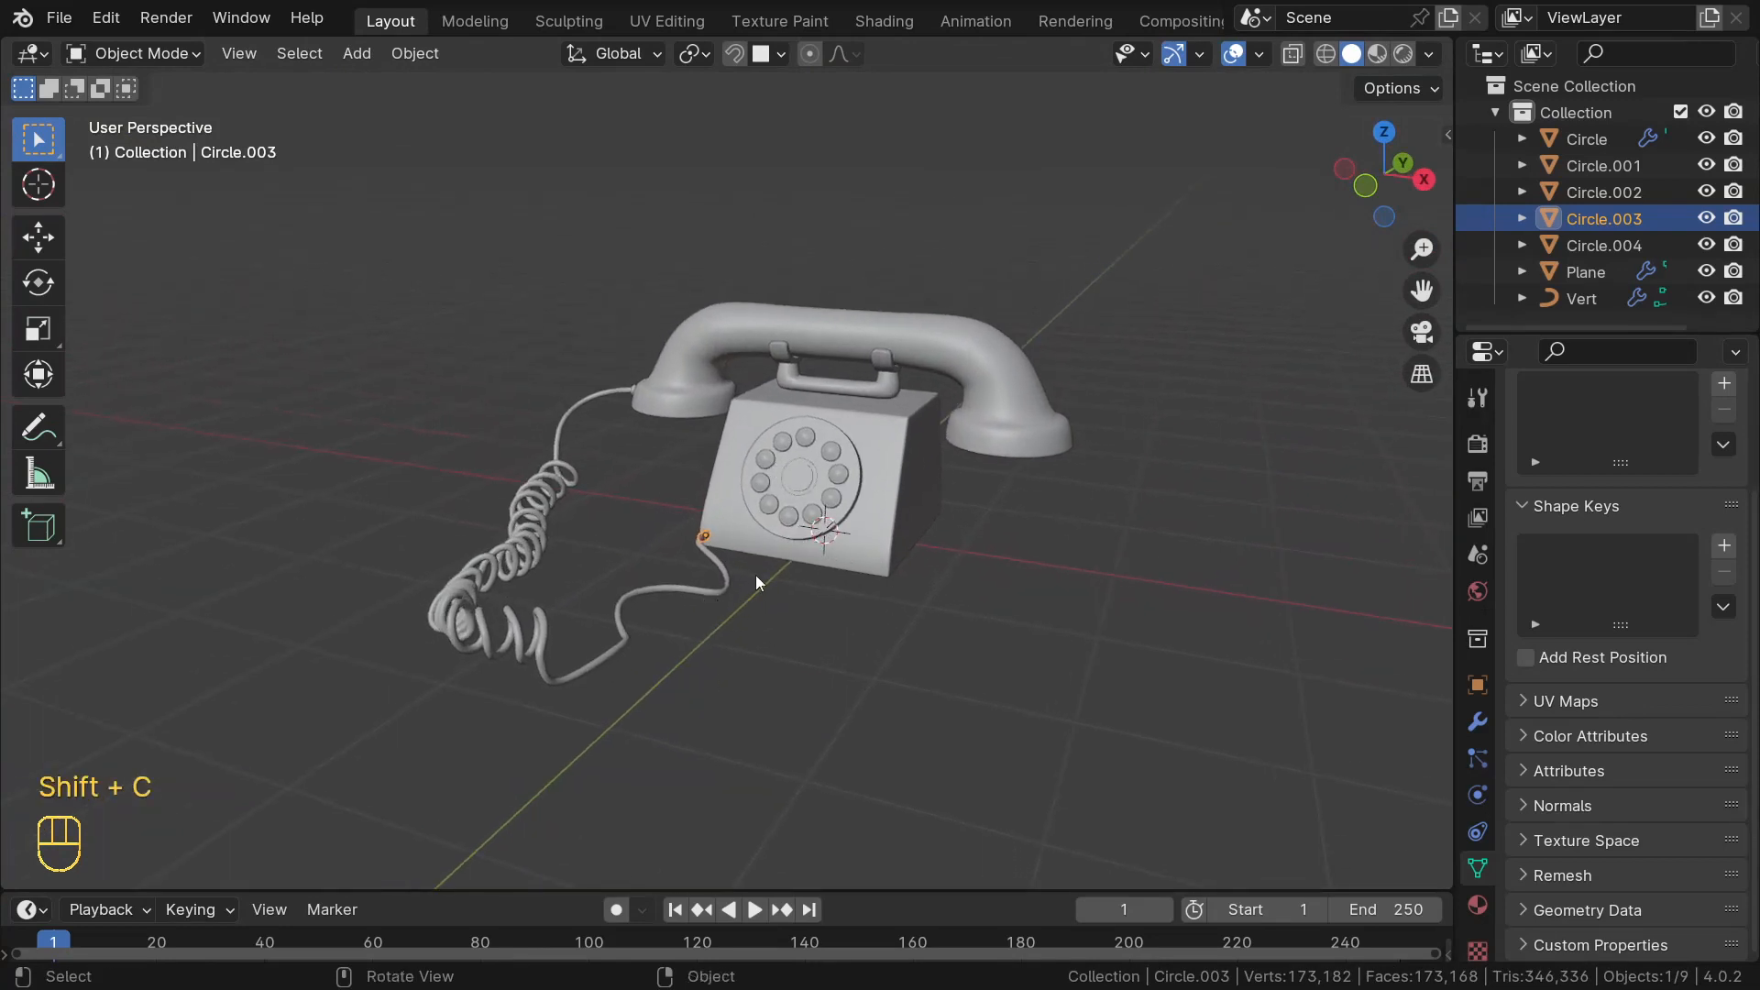
pyautogui.hotkey('shift', 'a')
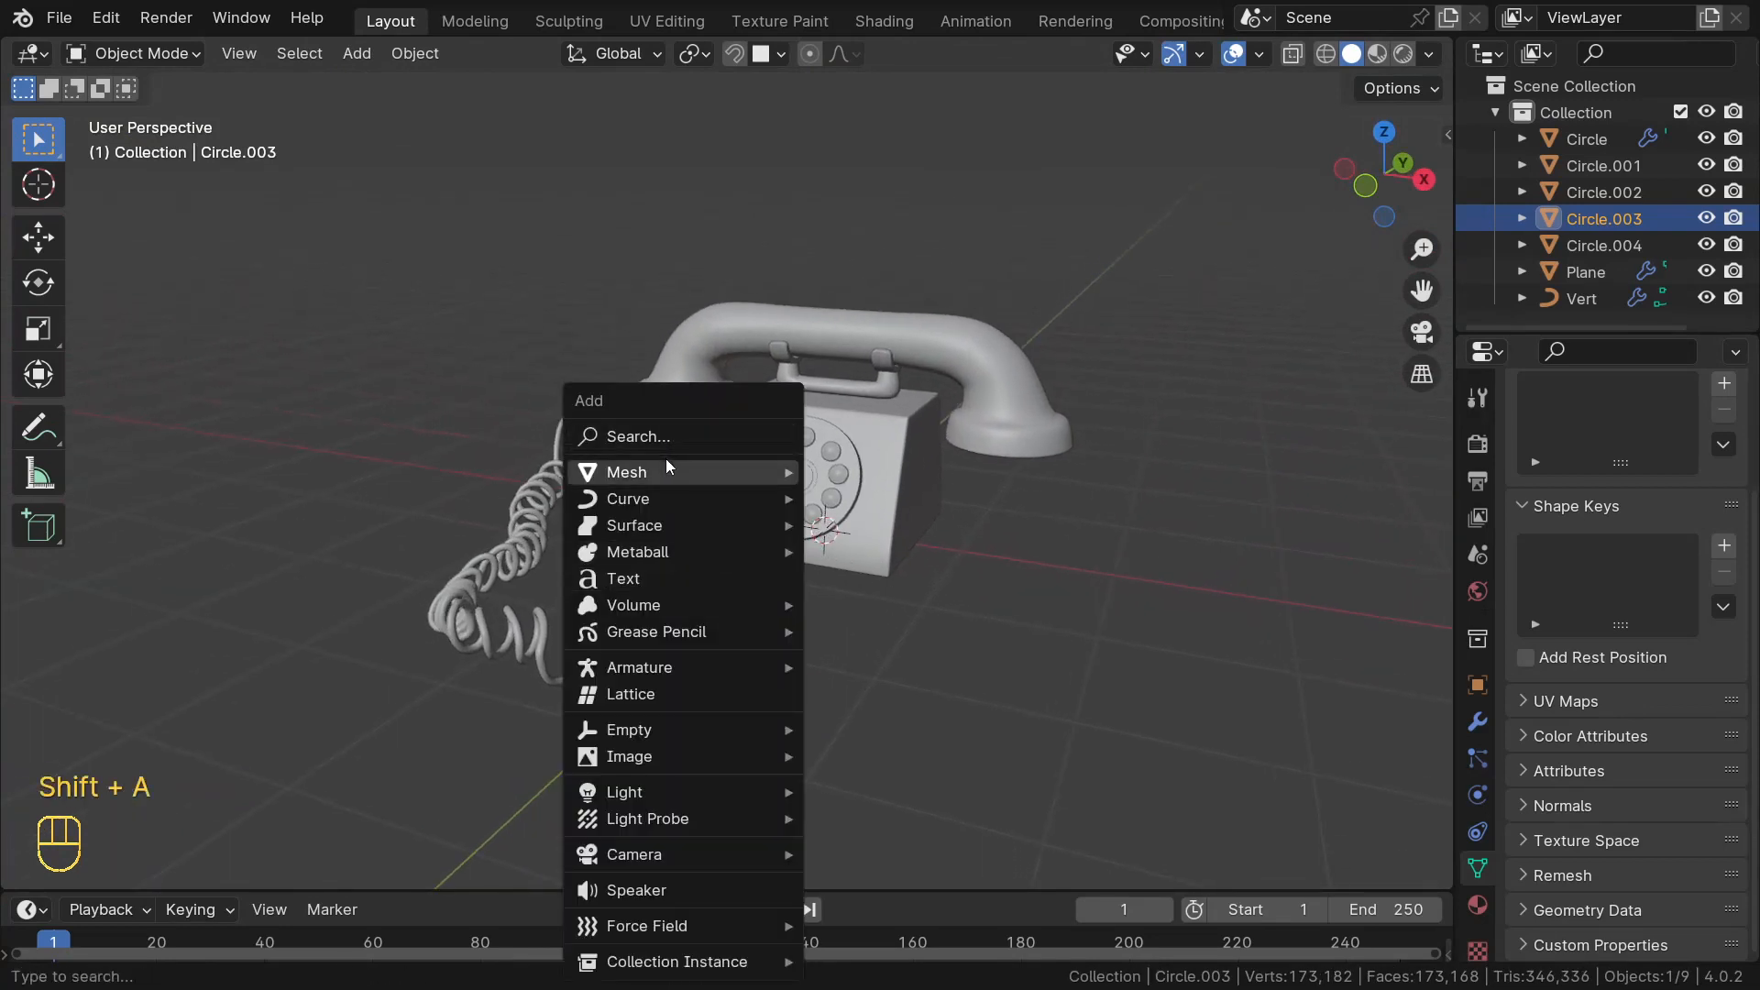
pyautogui.moveTo(674, 469)
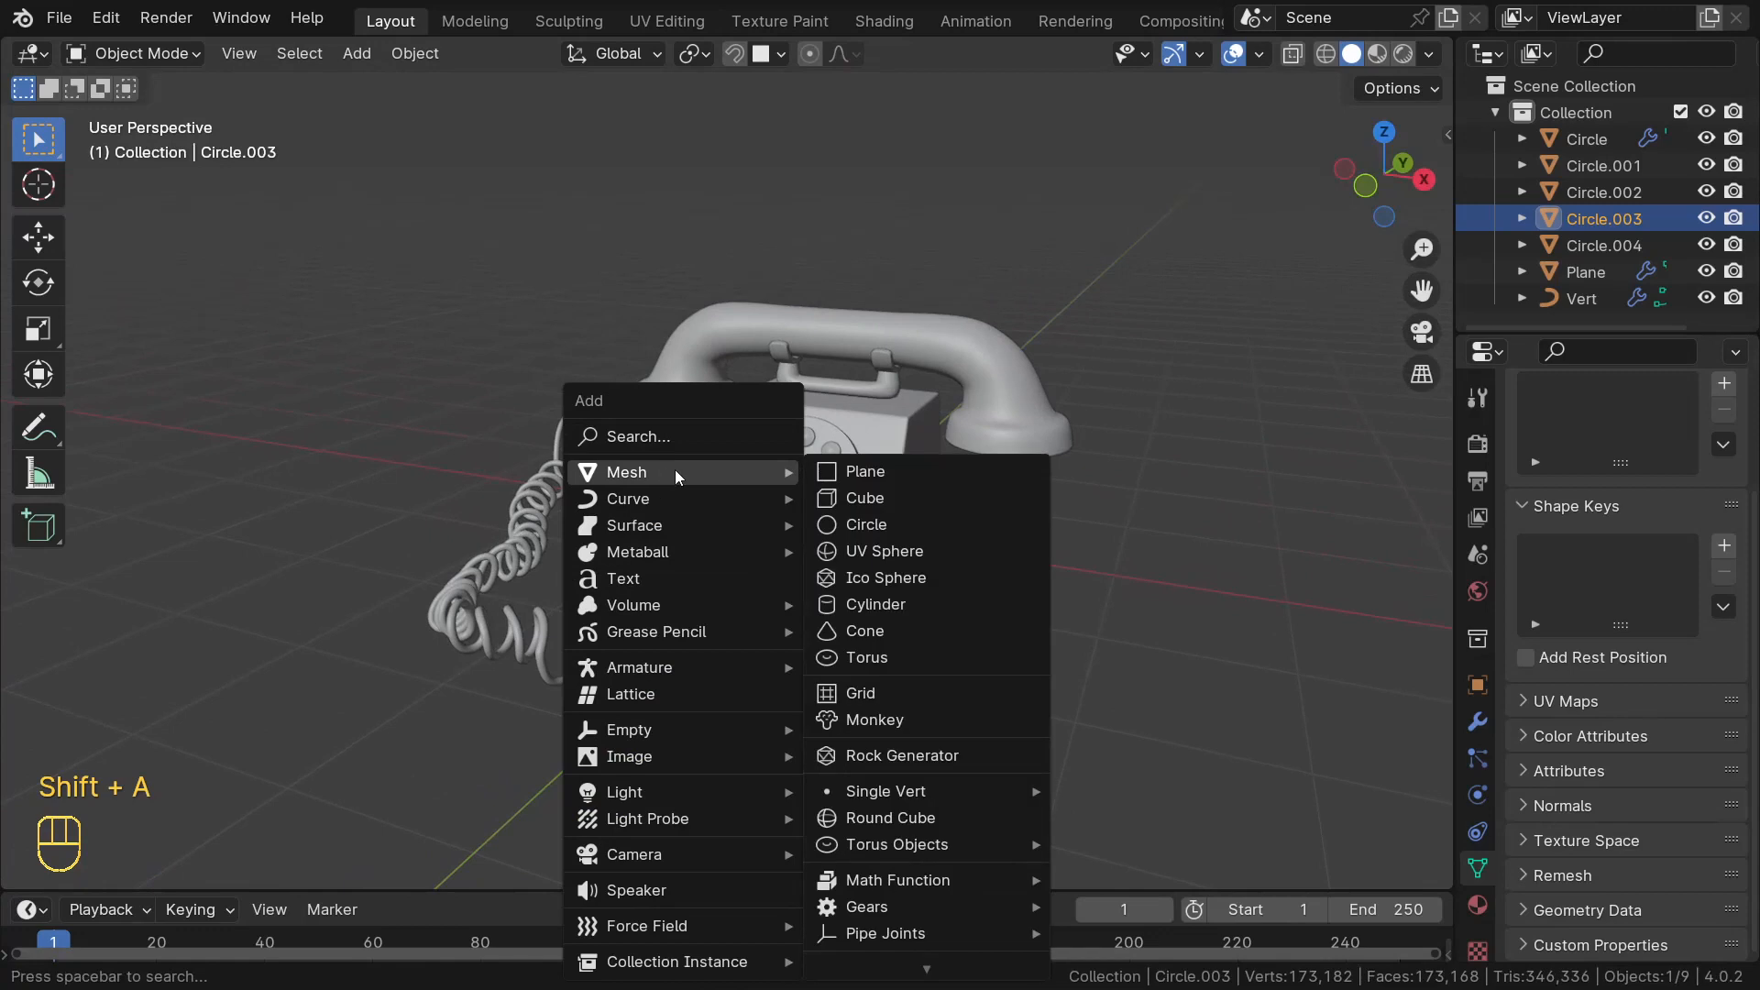
pyautogui.click(894, 471)
# - Scale up the plane's geometry into a large floor reaching well beyond the telephone and its cord
pyautogui.moveTo(799, 613); pyautogui.dragTo(849, 601, button='middle')
pyautogui.press('Tab')
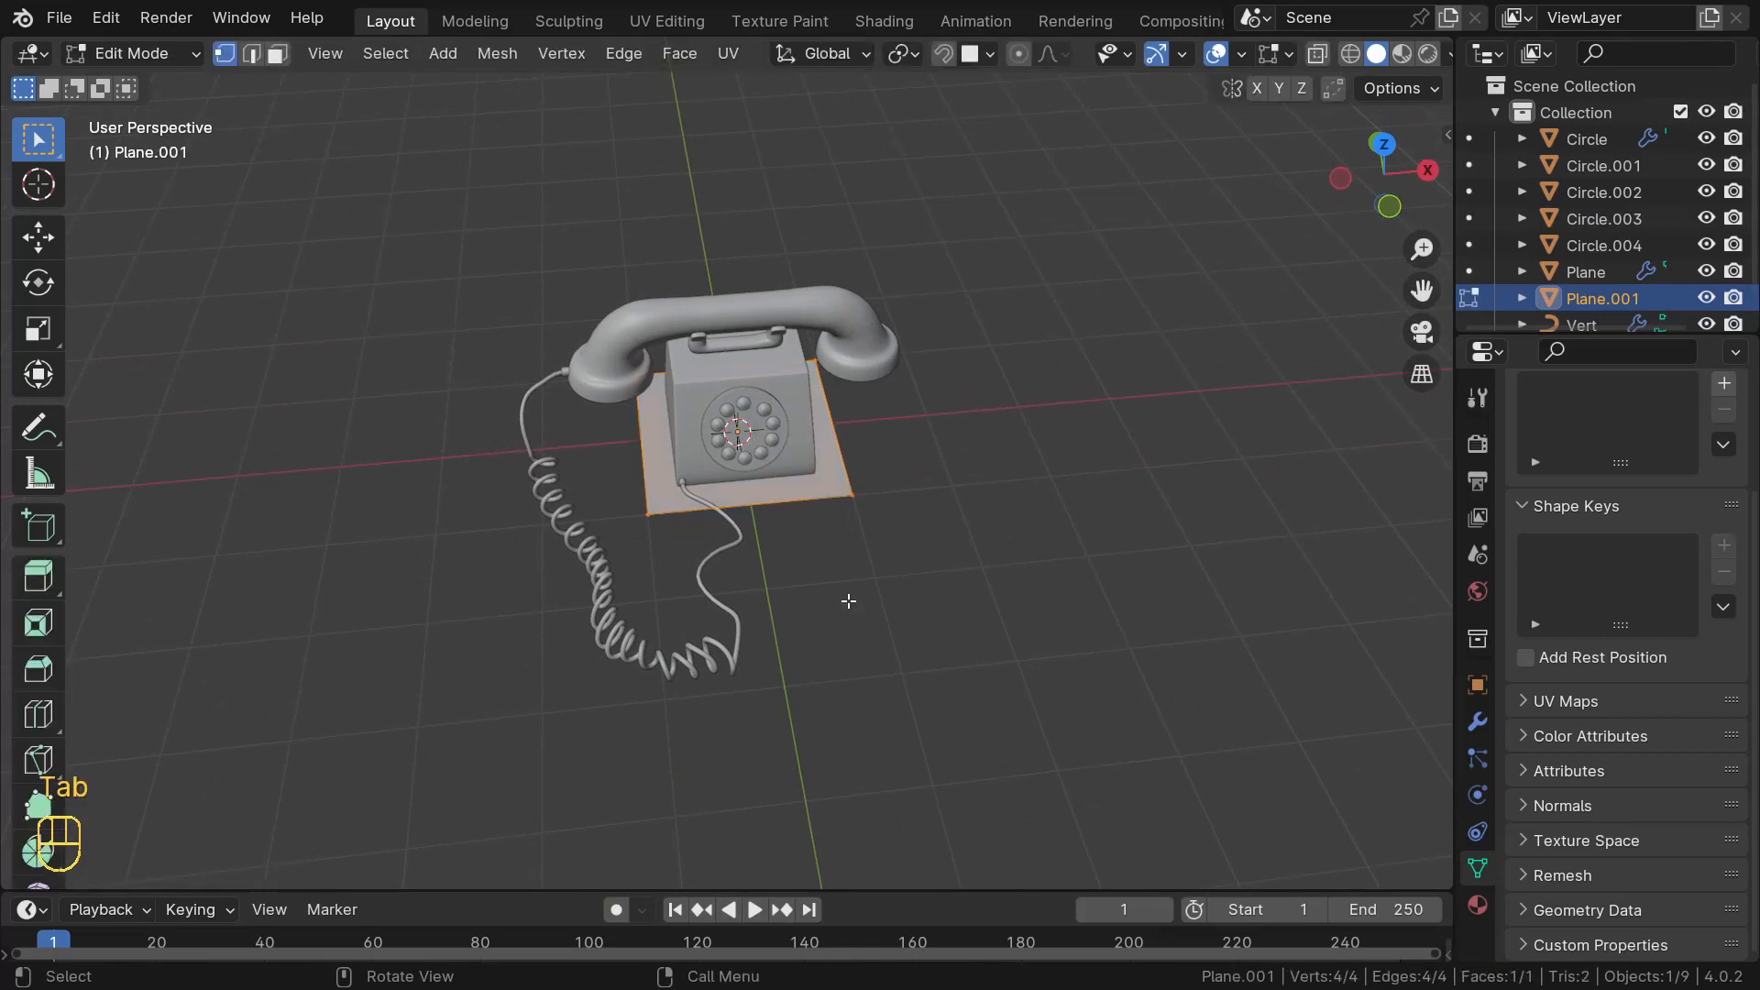
pyautogui.press('s')
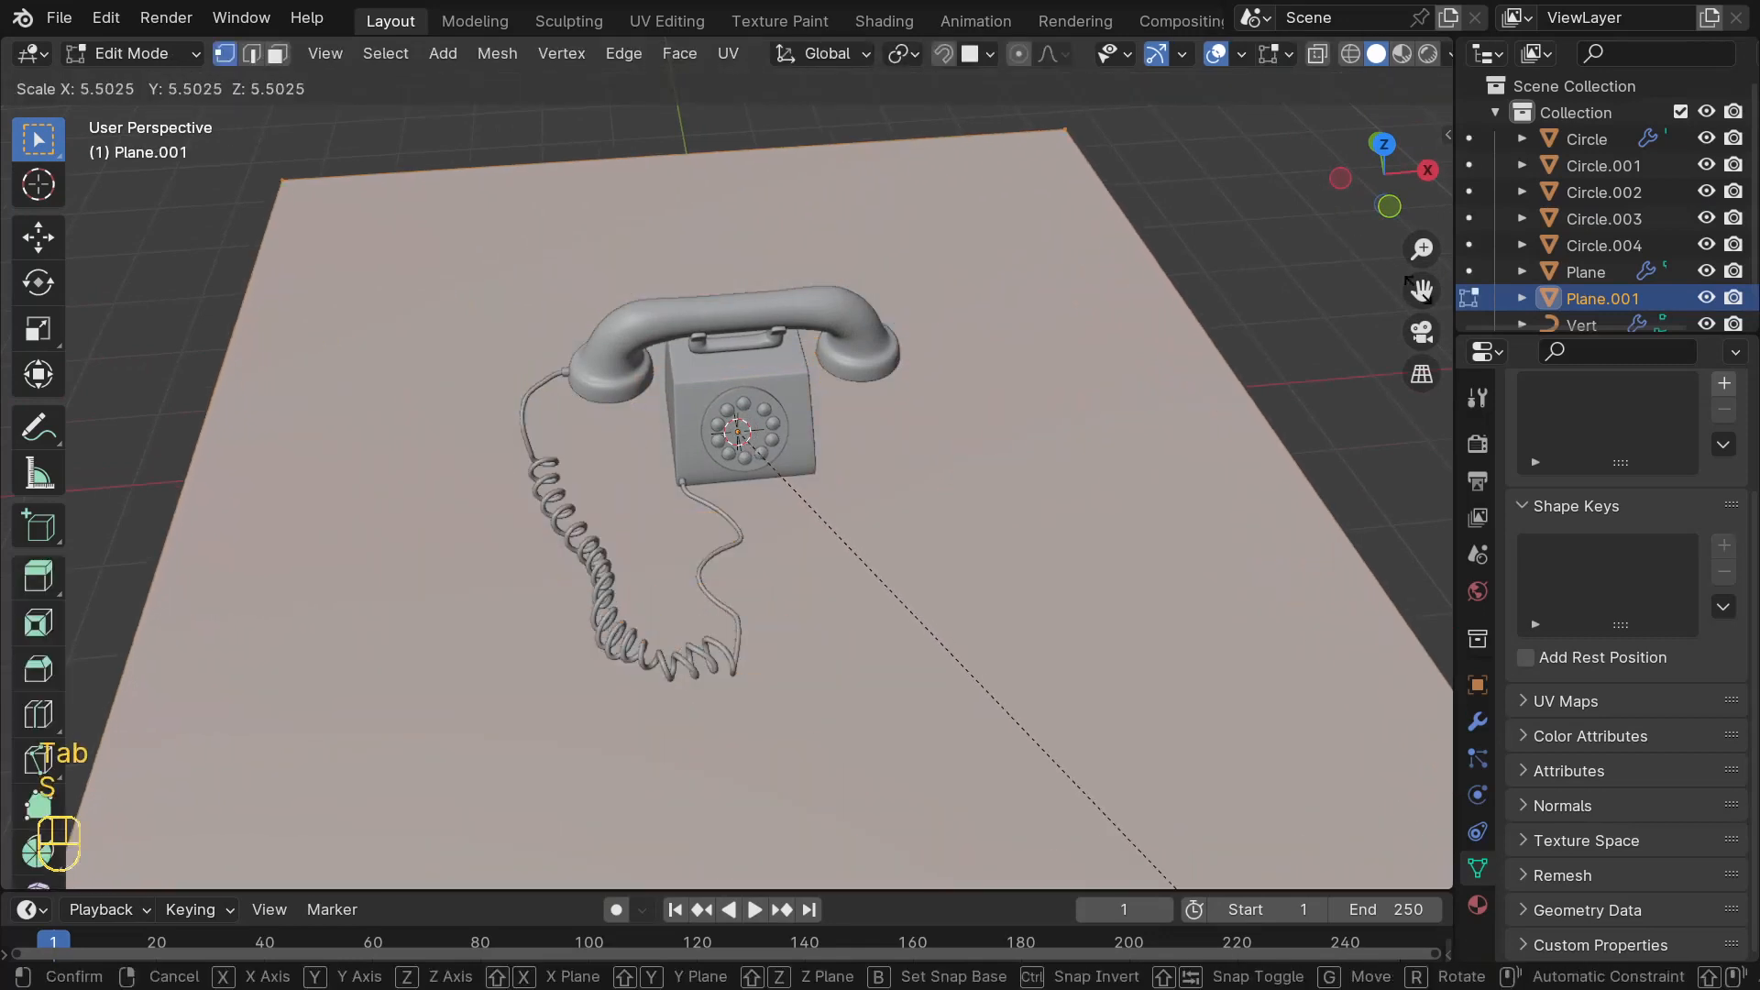
pyautogui.scroll(-2, 183, 422)
pyautogui.click(316, 458)
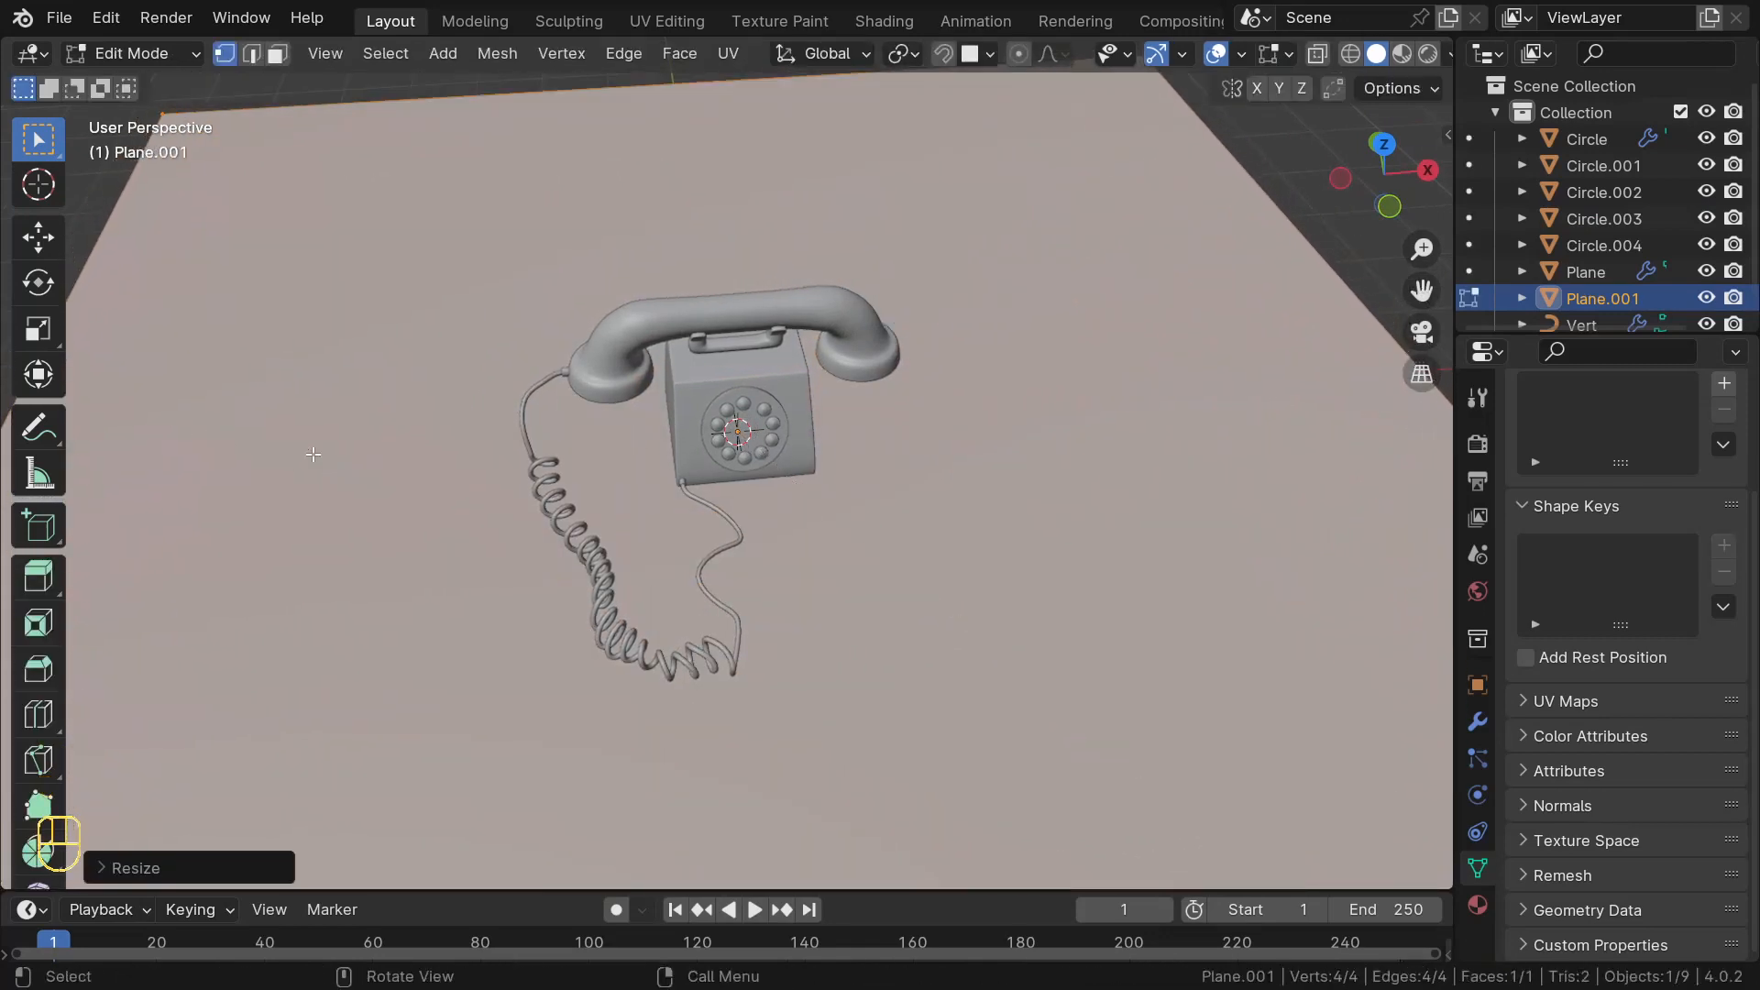
# - Extrude the floor edge behind the telephone about 7 m upward along Z to form a back wall
pyautogui.moveTo(332, 384); pyautogui.dragTo(505, 322, button='middle')
pyautogui.press('2')
pyautogui.click(477, 320)
pyautogui.press('e')
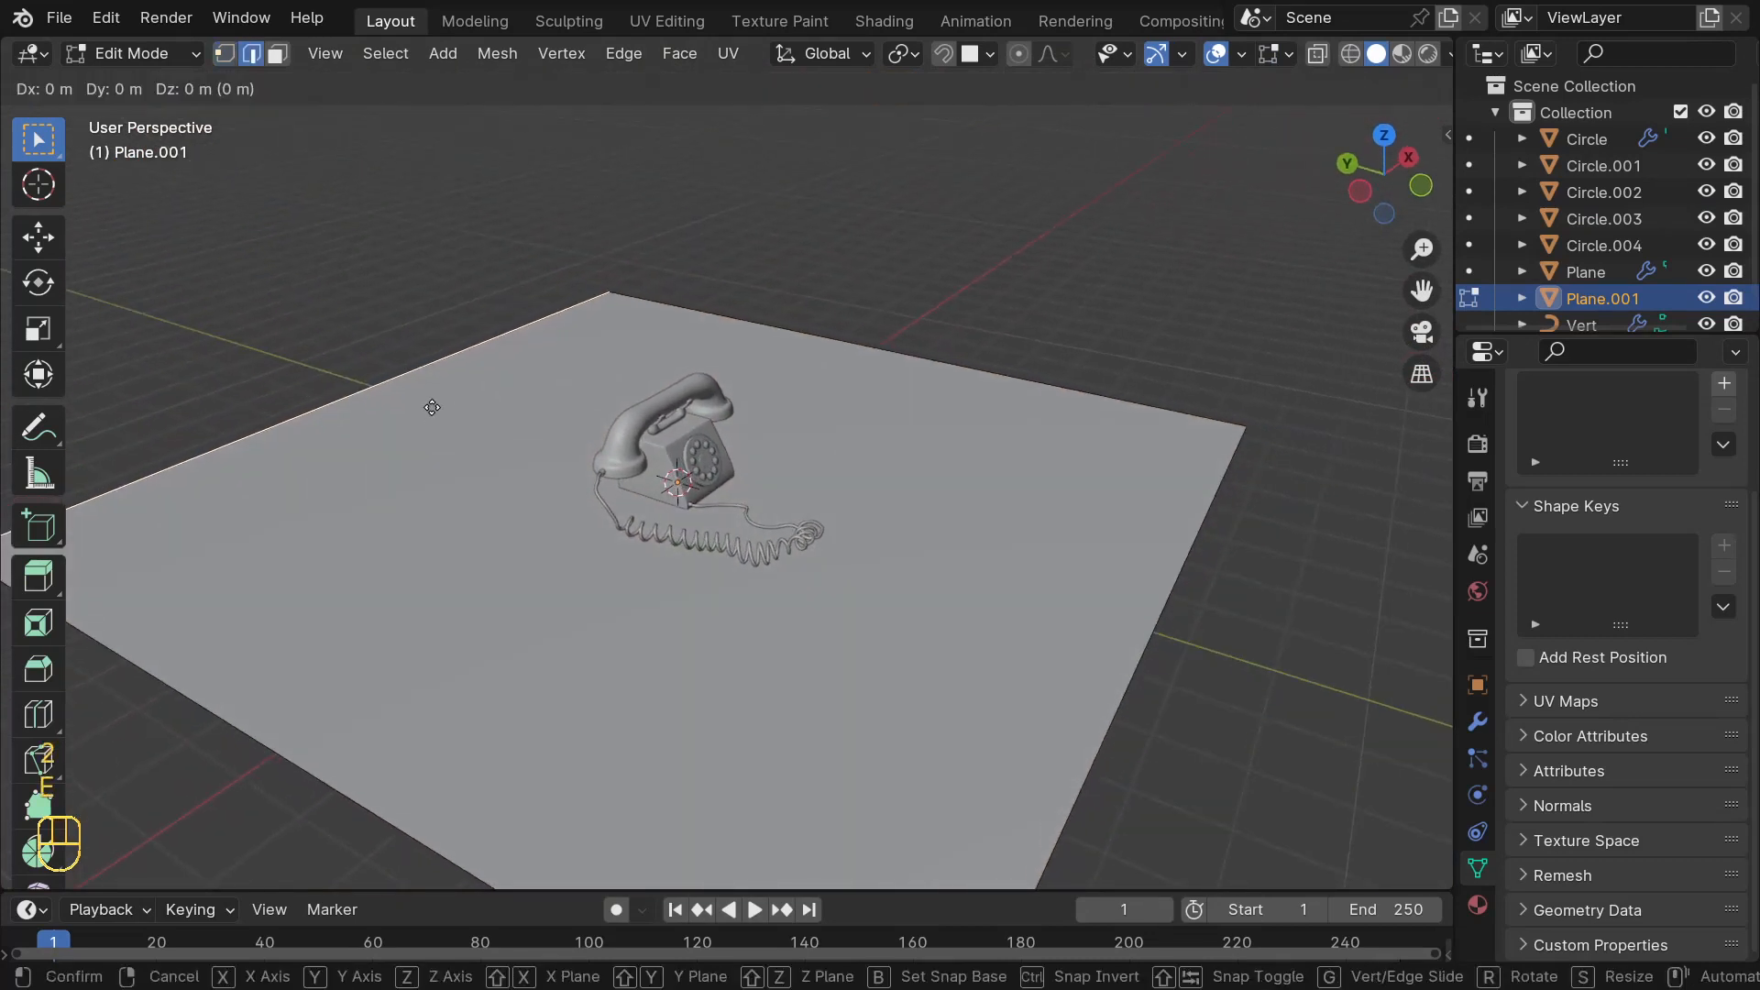
pyautogui.press('z')
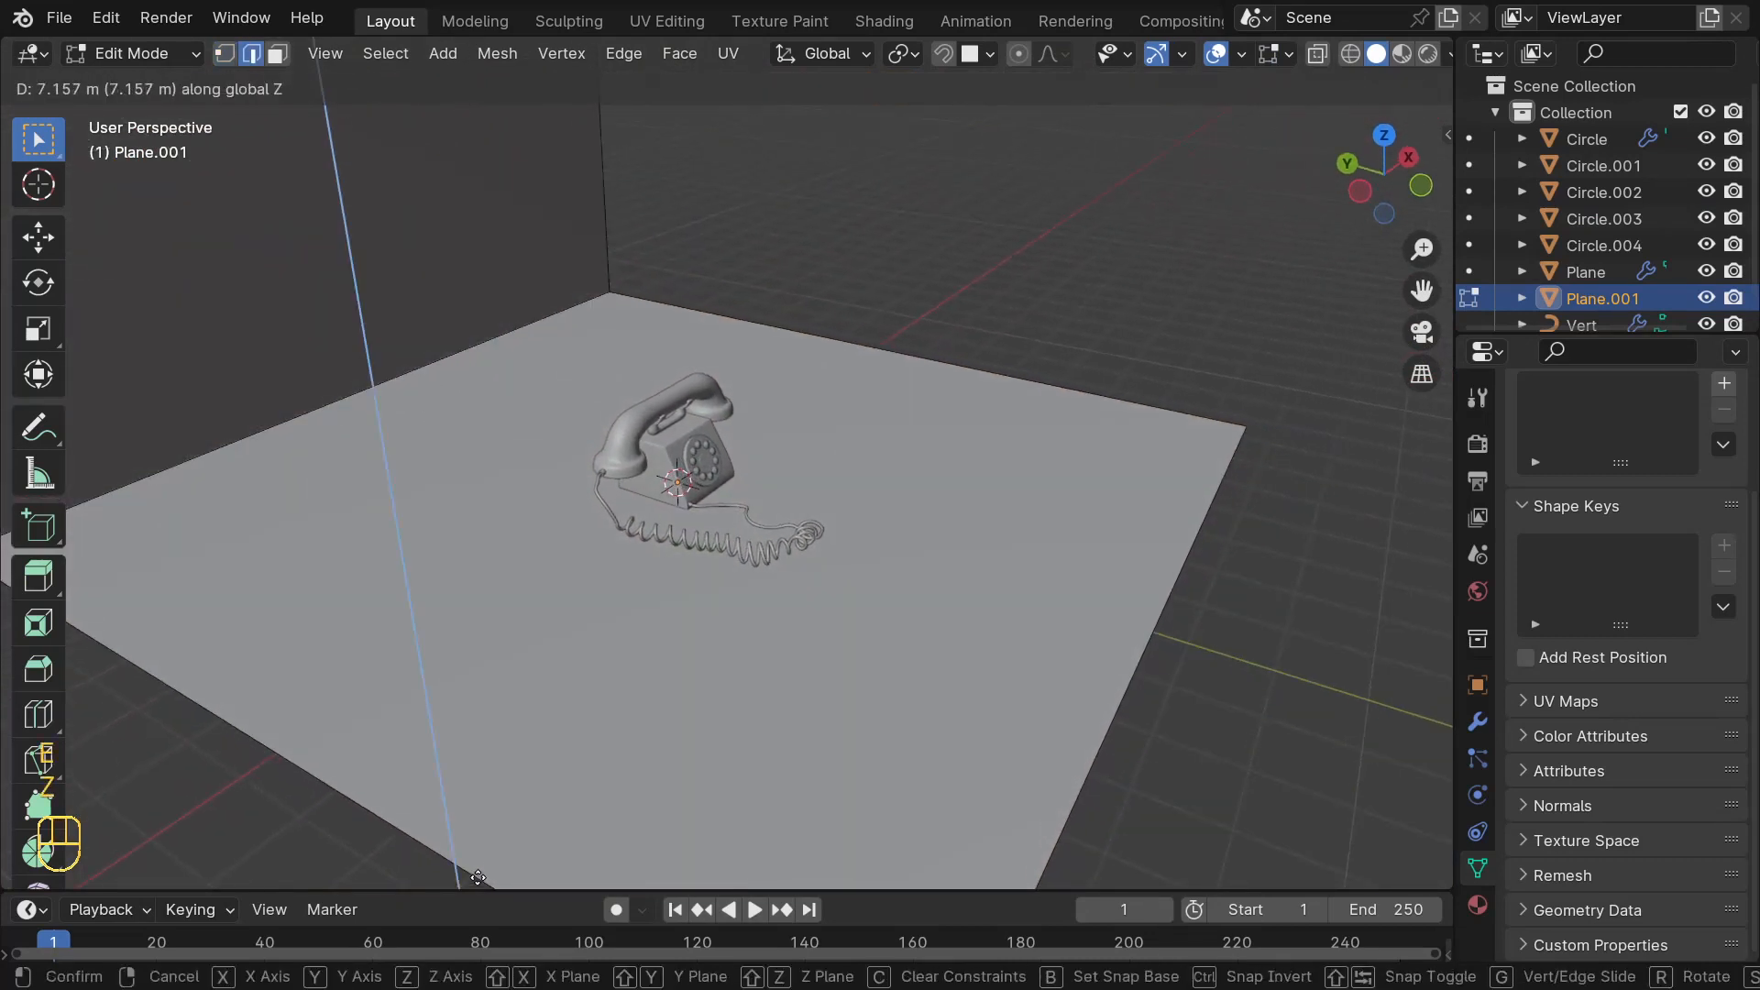
pyautogui.click(493, 832)
# - Raise the top edge of the back wall by about 1.7 m along Z
pyautogui.moveTo(491, 807); pyautogui.dragTo(895, 385, button='middle')
pyautogui.press('g')
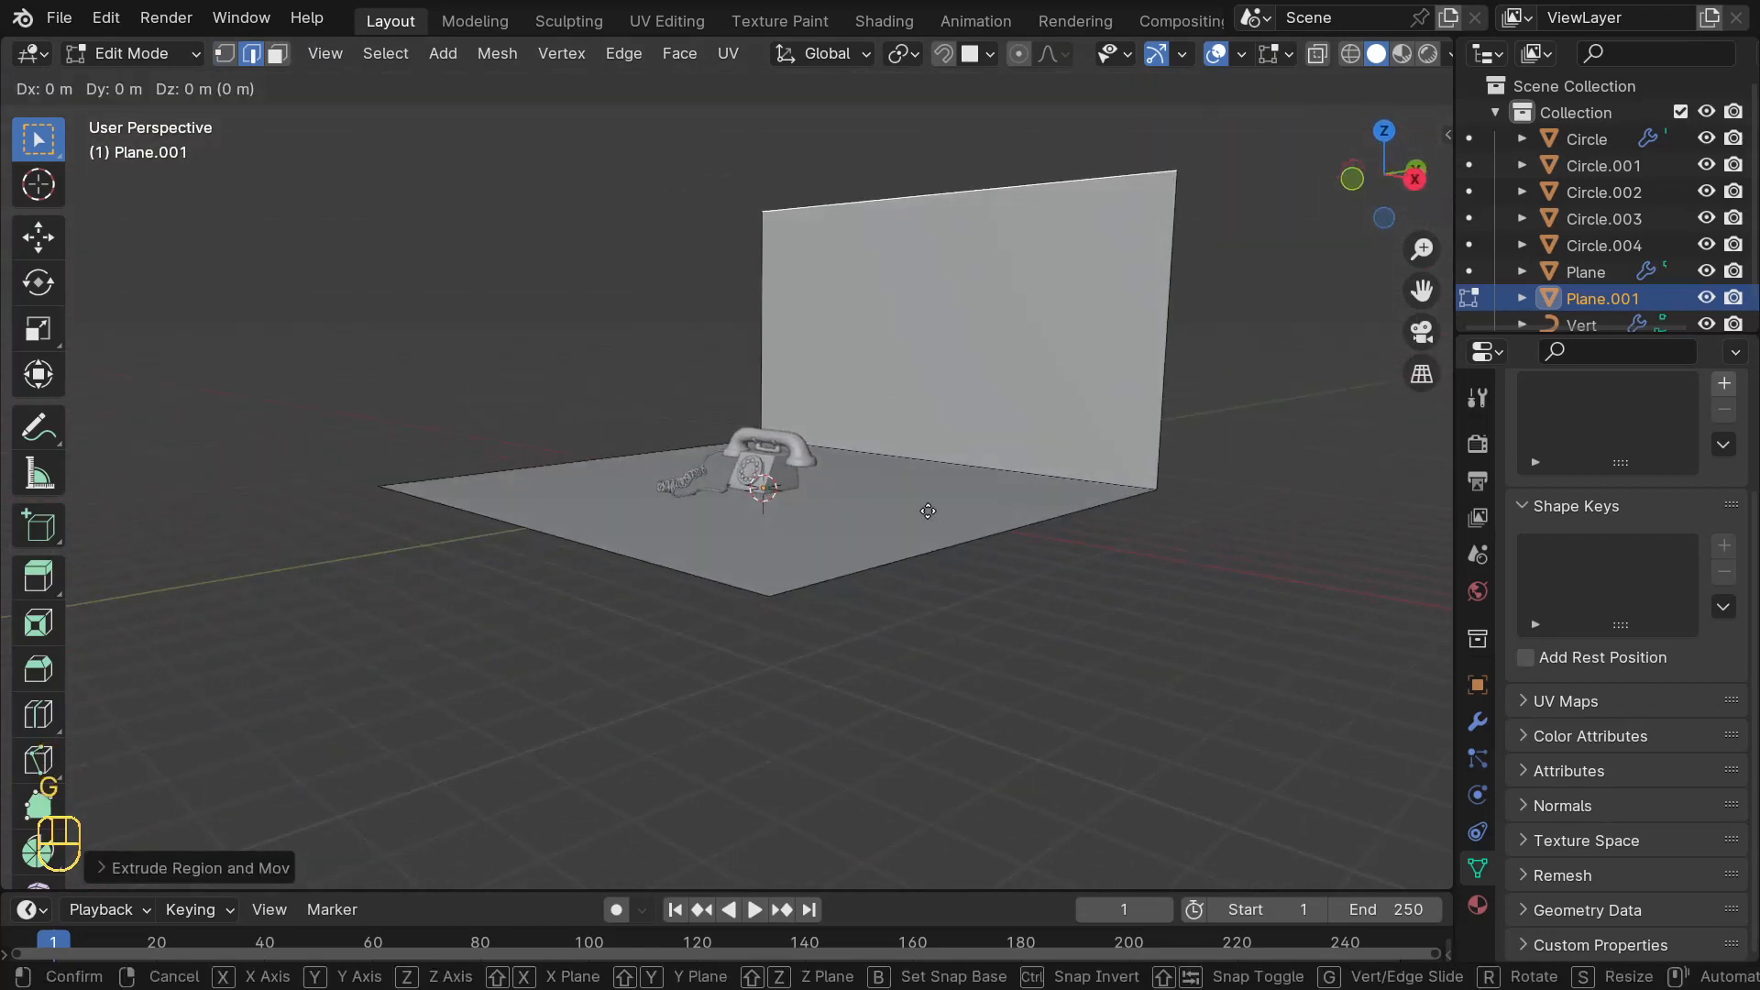
pyautogui.press('z')
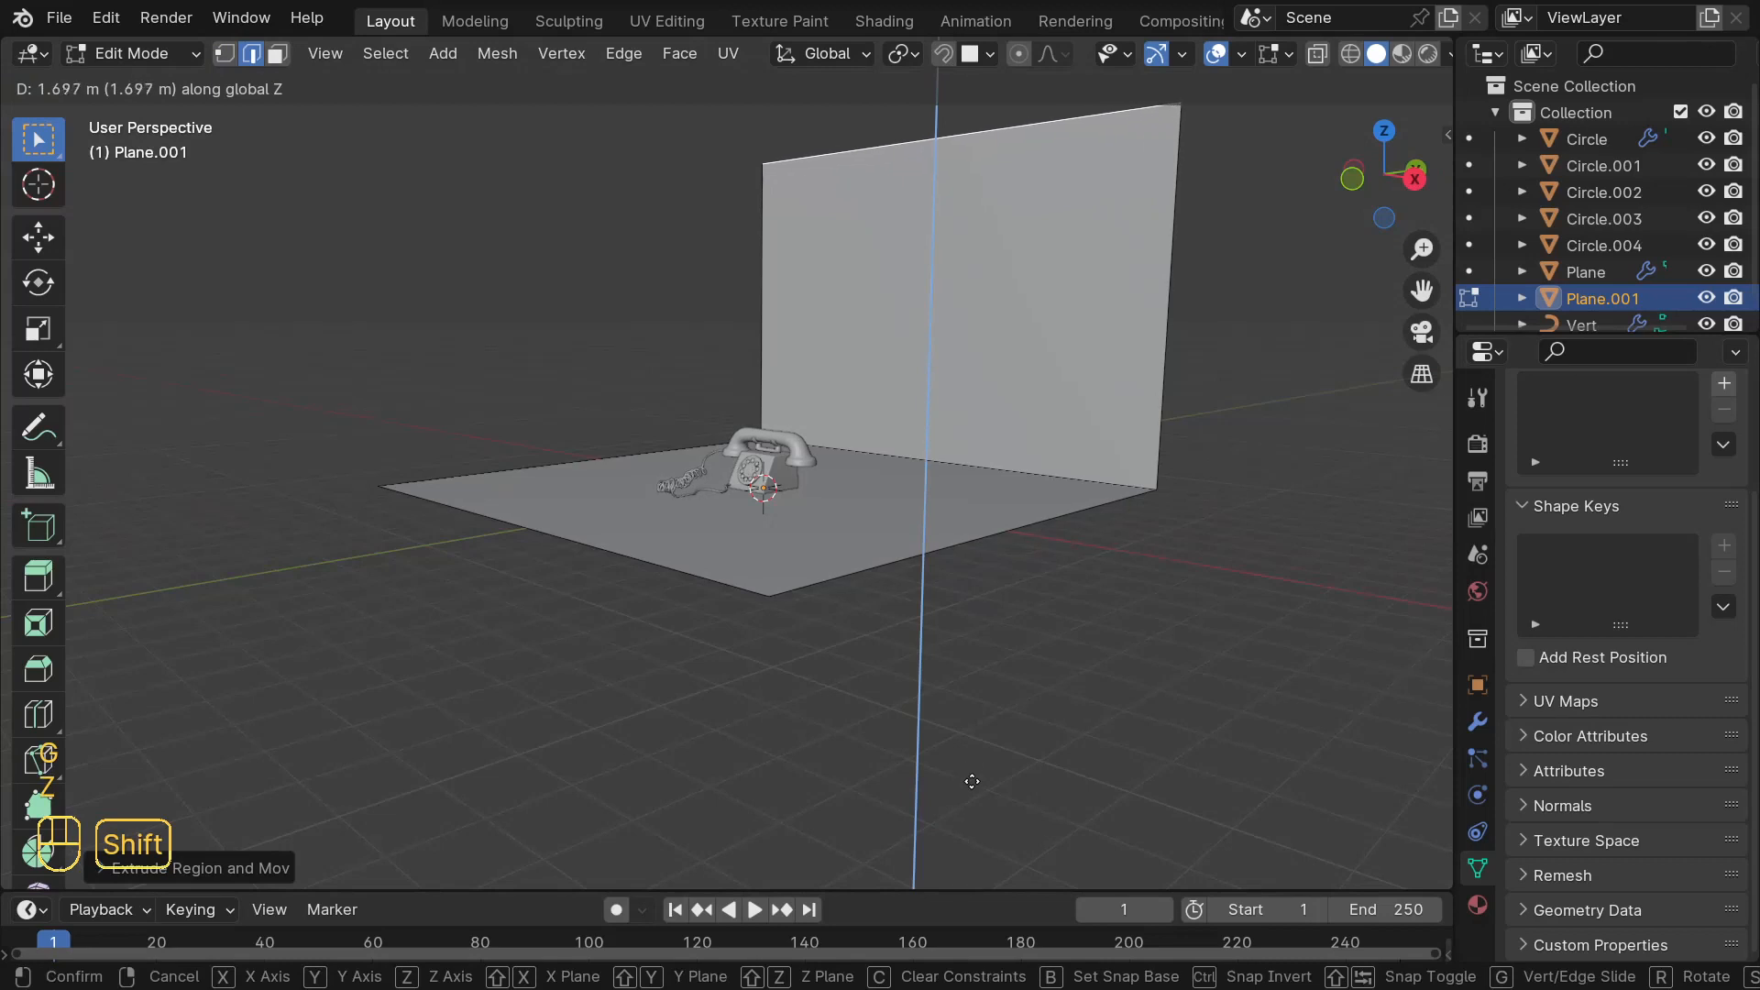
pyautogui.keyDown('shift'); pyautogui.click(965, 745); pyautogui.keyUp('shift')
# - Bevel the edge between floor and wall into a wide curve with seven segments, and apply Shade Auto Smooth to the backdrop
pyautogui.moveTo(950, 676); pyautogui.dragTo(994, 741, button='middle')
pyautogui.click(905, 377)
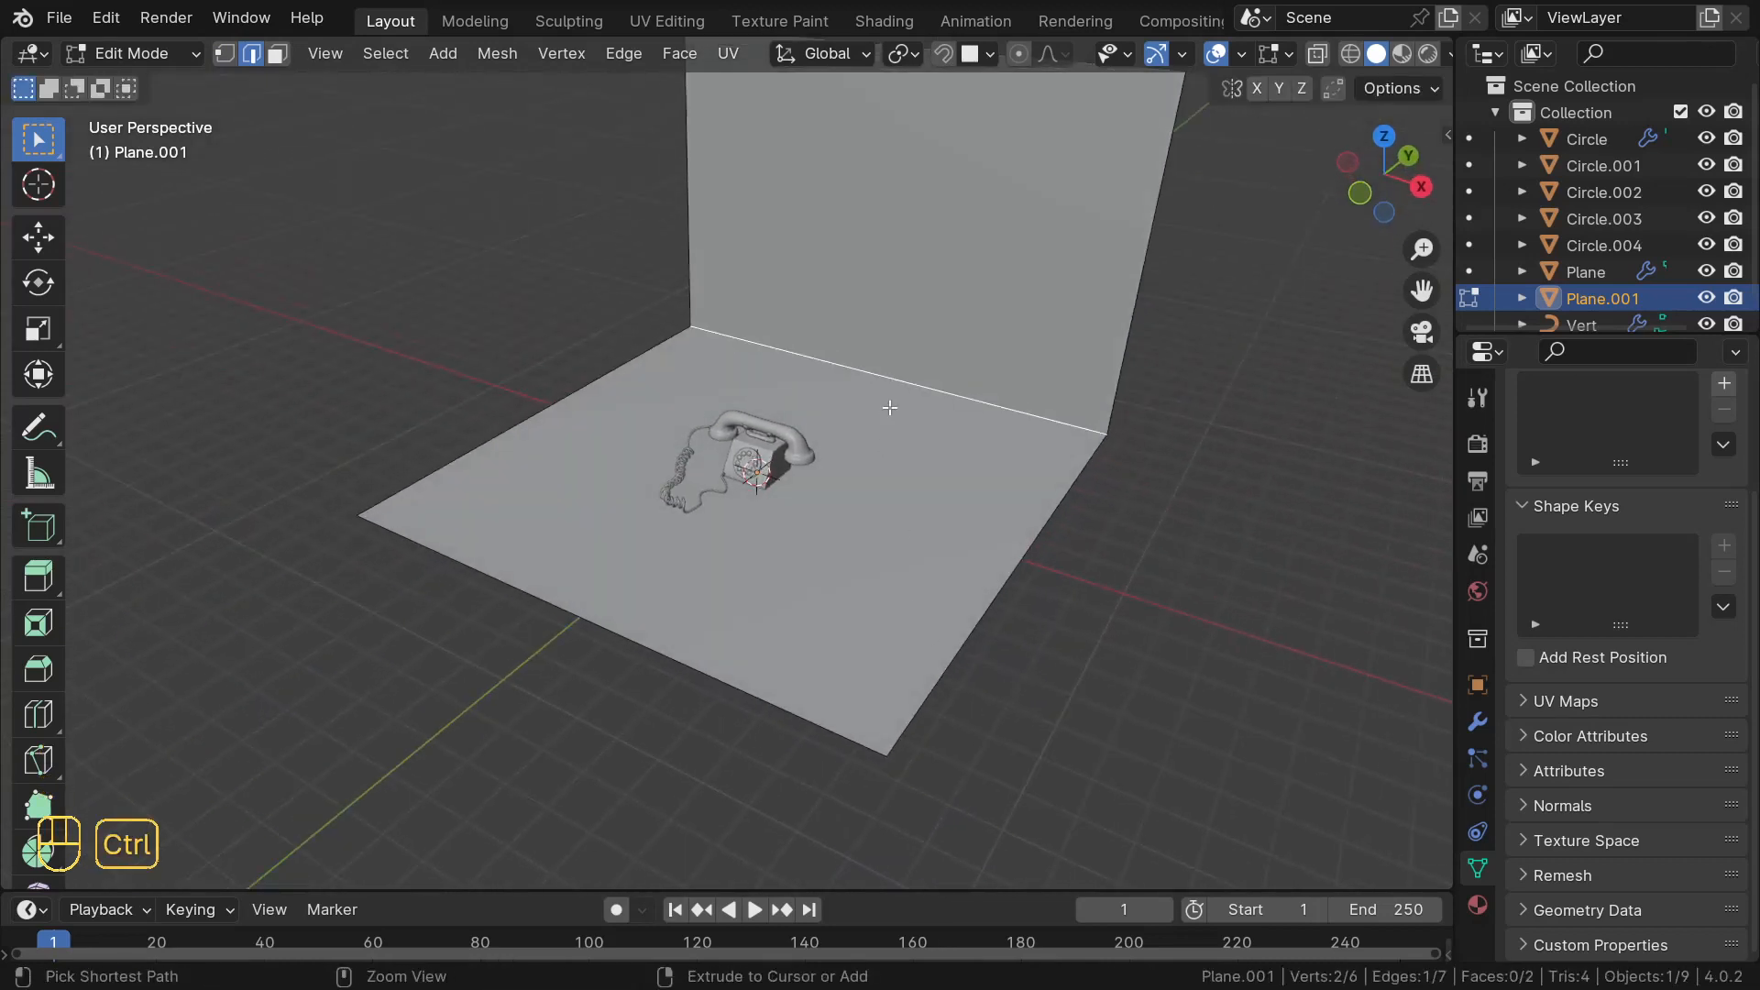
pyautogui.hotkey('ctrl', 'b')
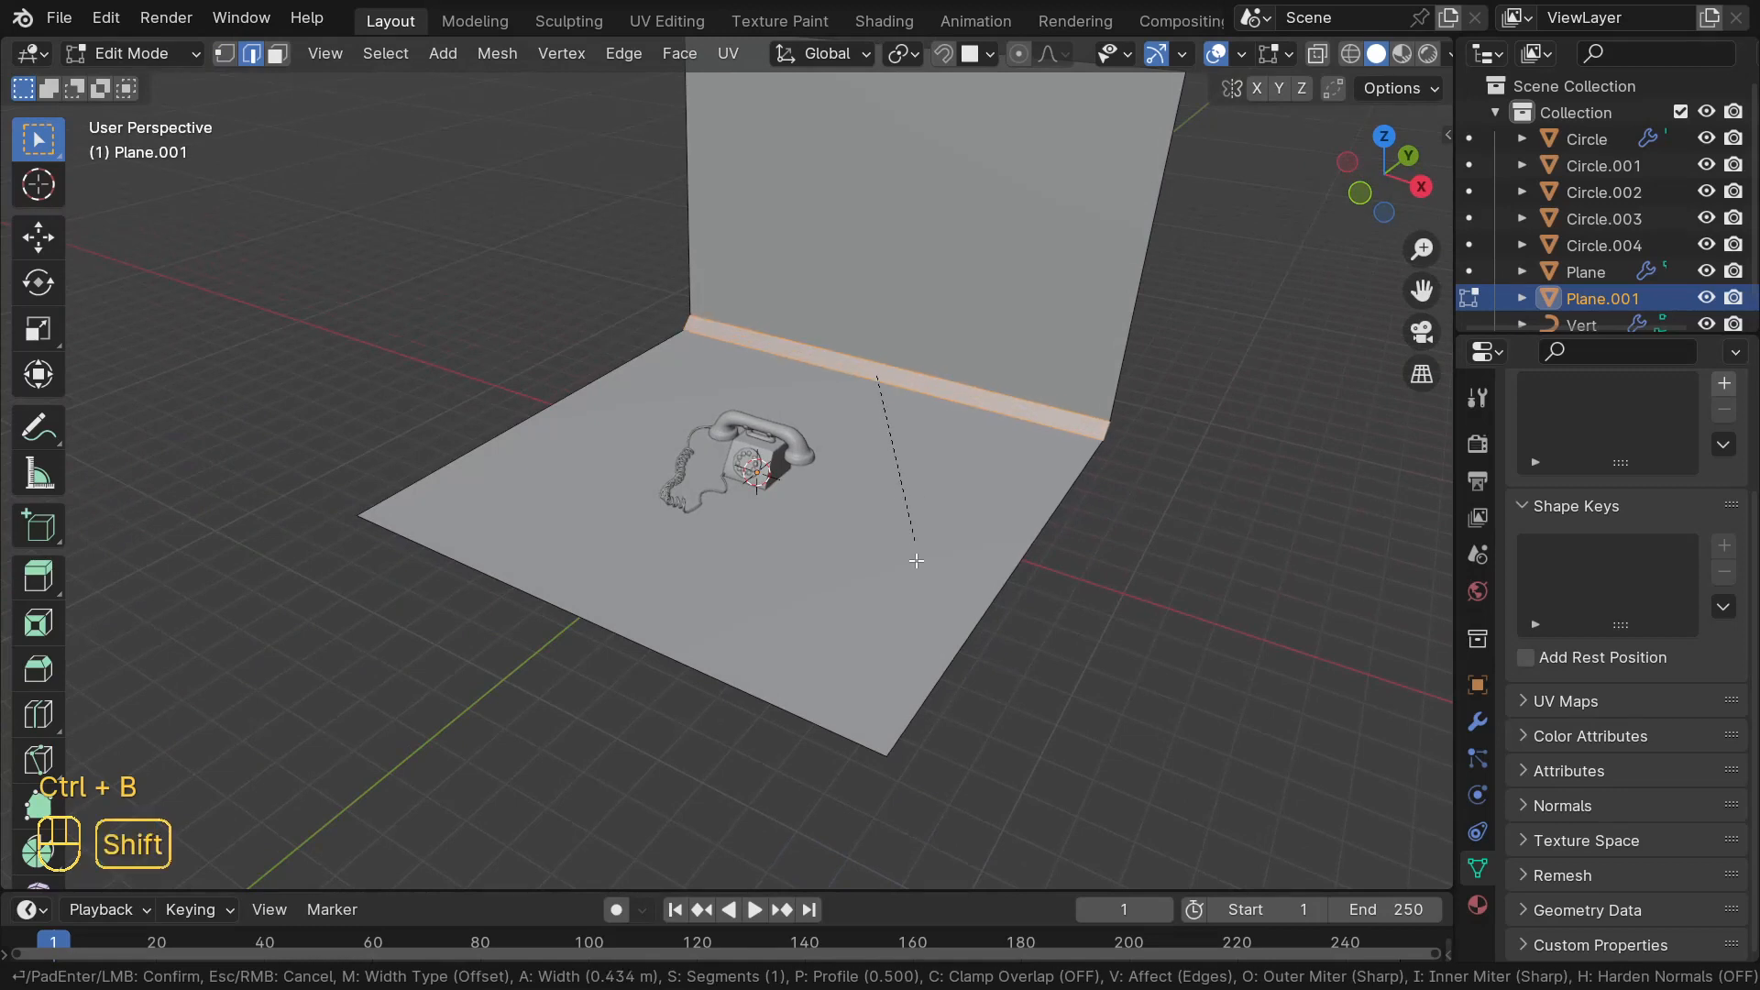
pyautogui.keyDown('shift'); pyautogui.scroll(6, 947, 880); pyautogui.keyUp('shift')
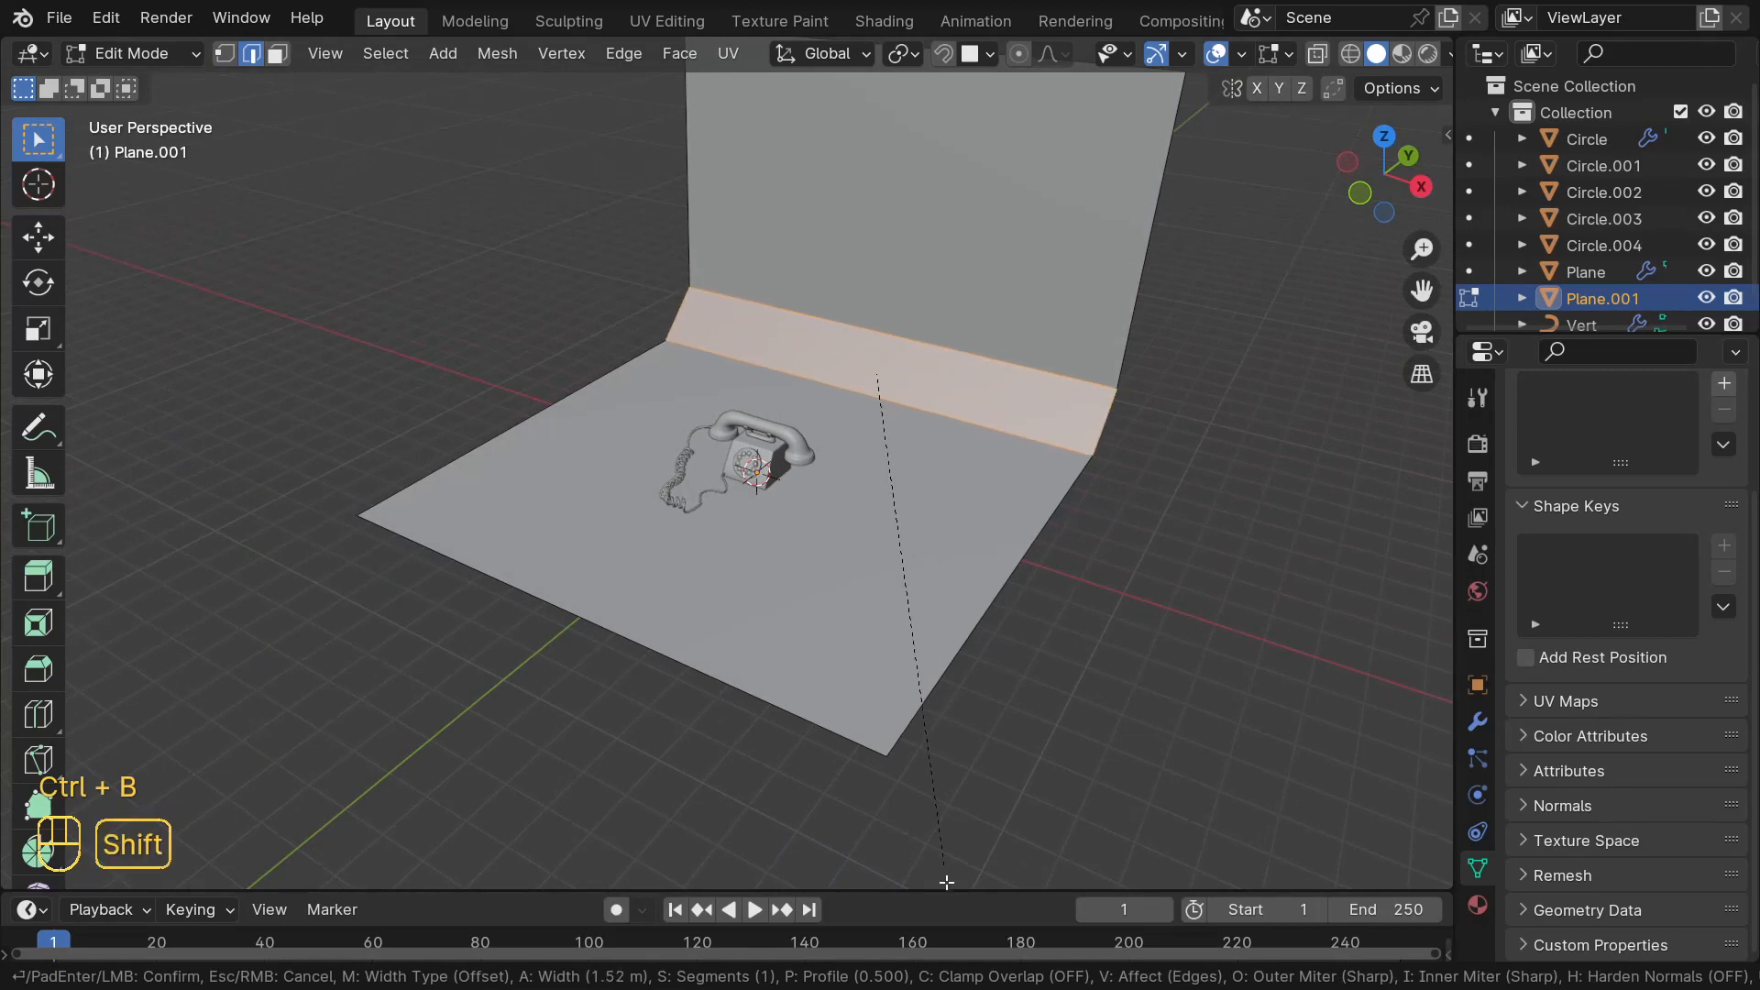
pyautogui.click(990, 293)
pyautogui.press('Tab')
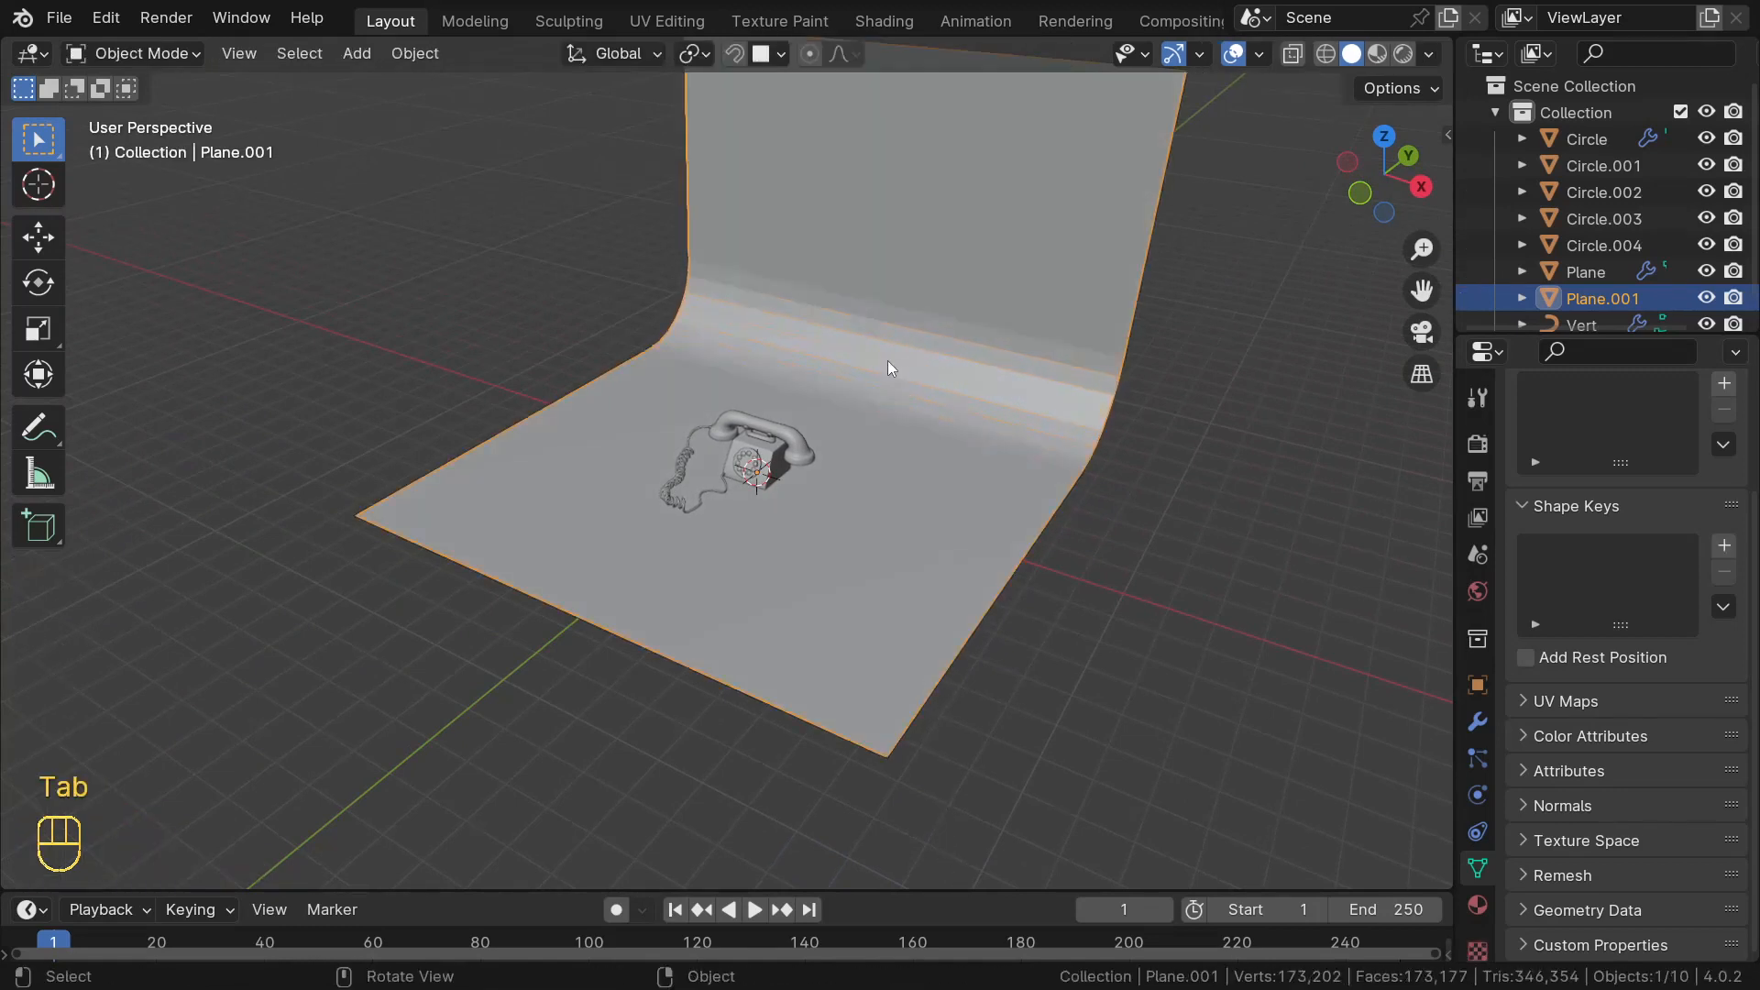
pyautogui.rightClick(888, 360)
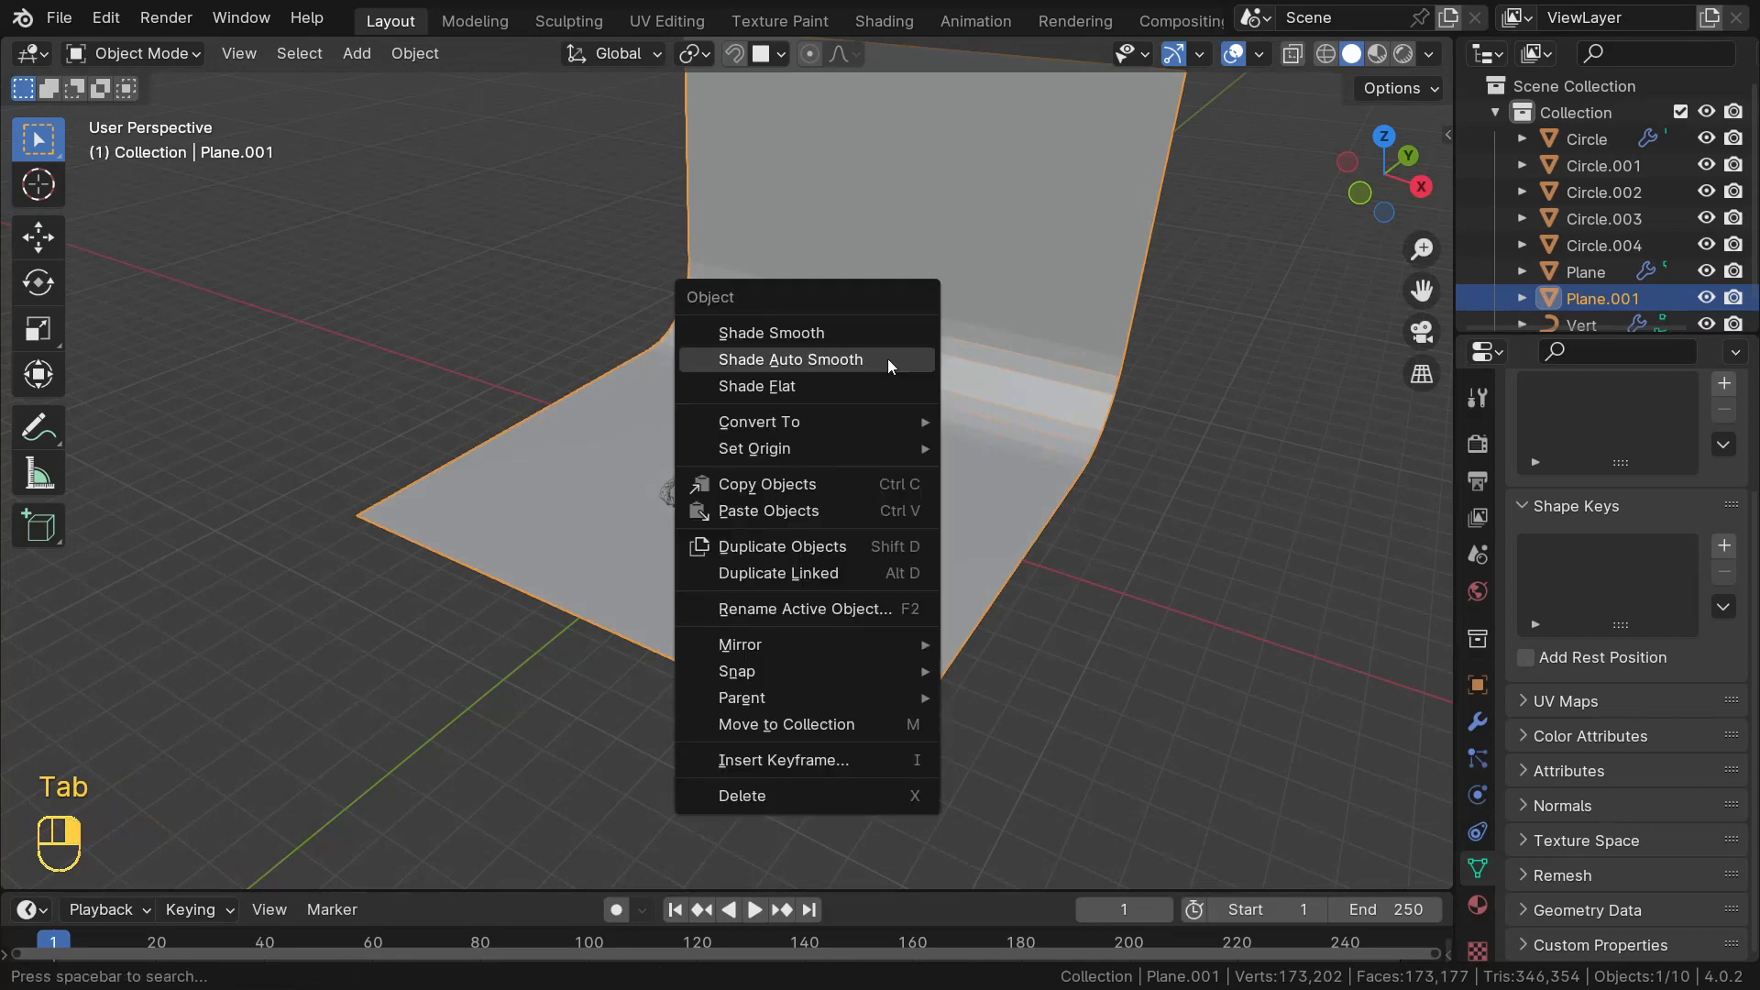
pyautogui.click(888, 359)
# - Examine the telephone and its coiled cord on the curved backdrop from several angles and distances
pyautogui.scroll(3, 697, 387)
pyautogui.moveTo(698, 389); pyautogui.dragTo(904, 415, button='middle')
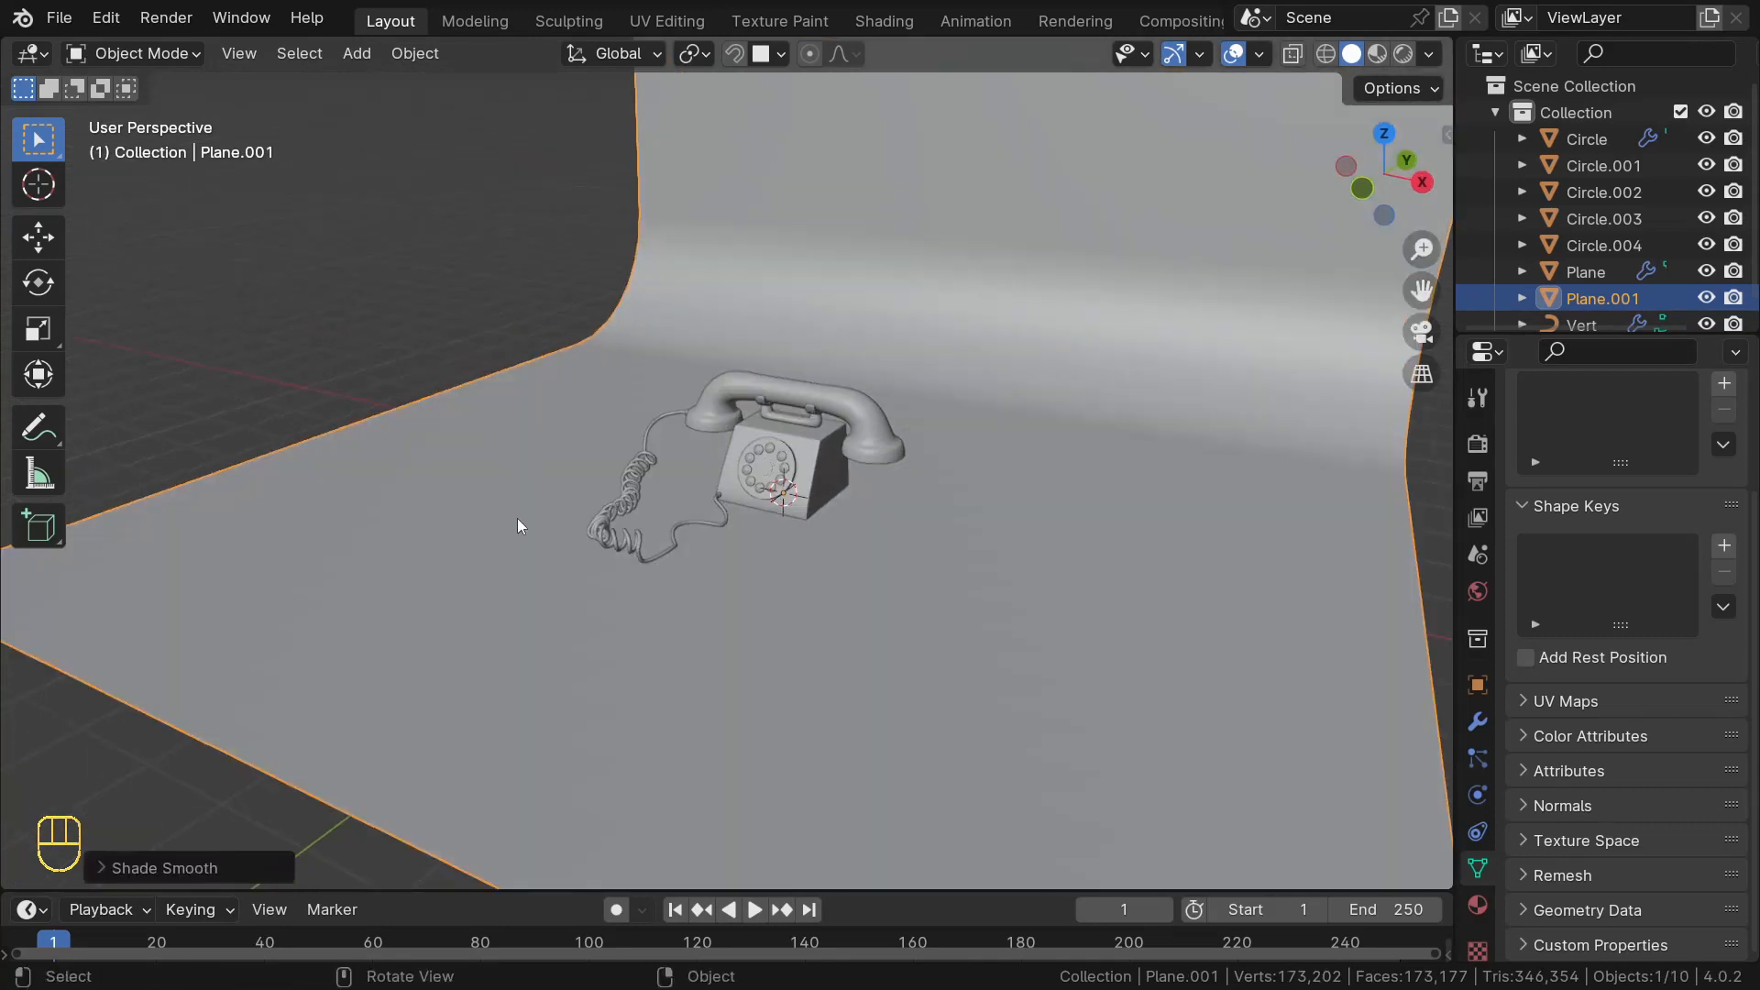
pyautogui.scroll(5, 867, 561)
pyautogui.moveTo(678, 587); pyautogui.dragTo(717, 611, button='middle')
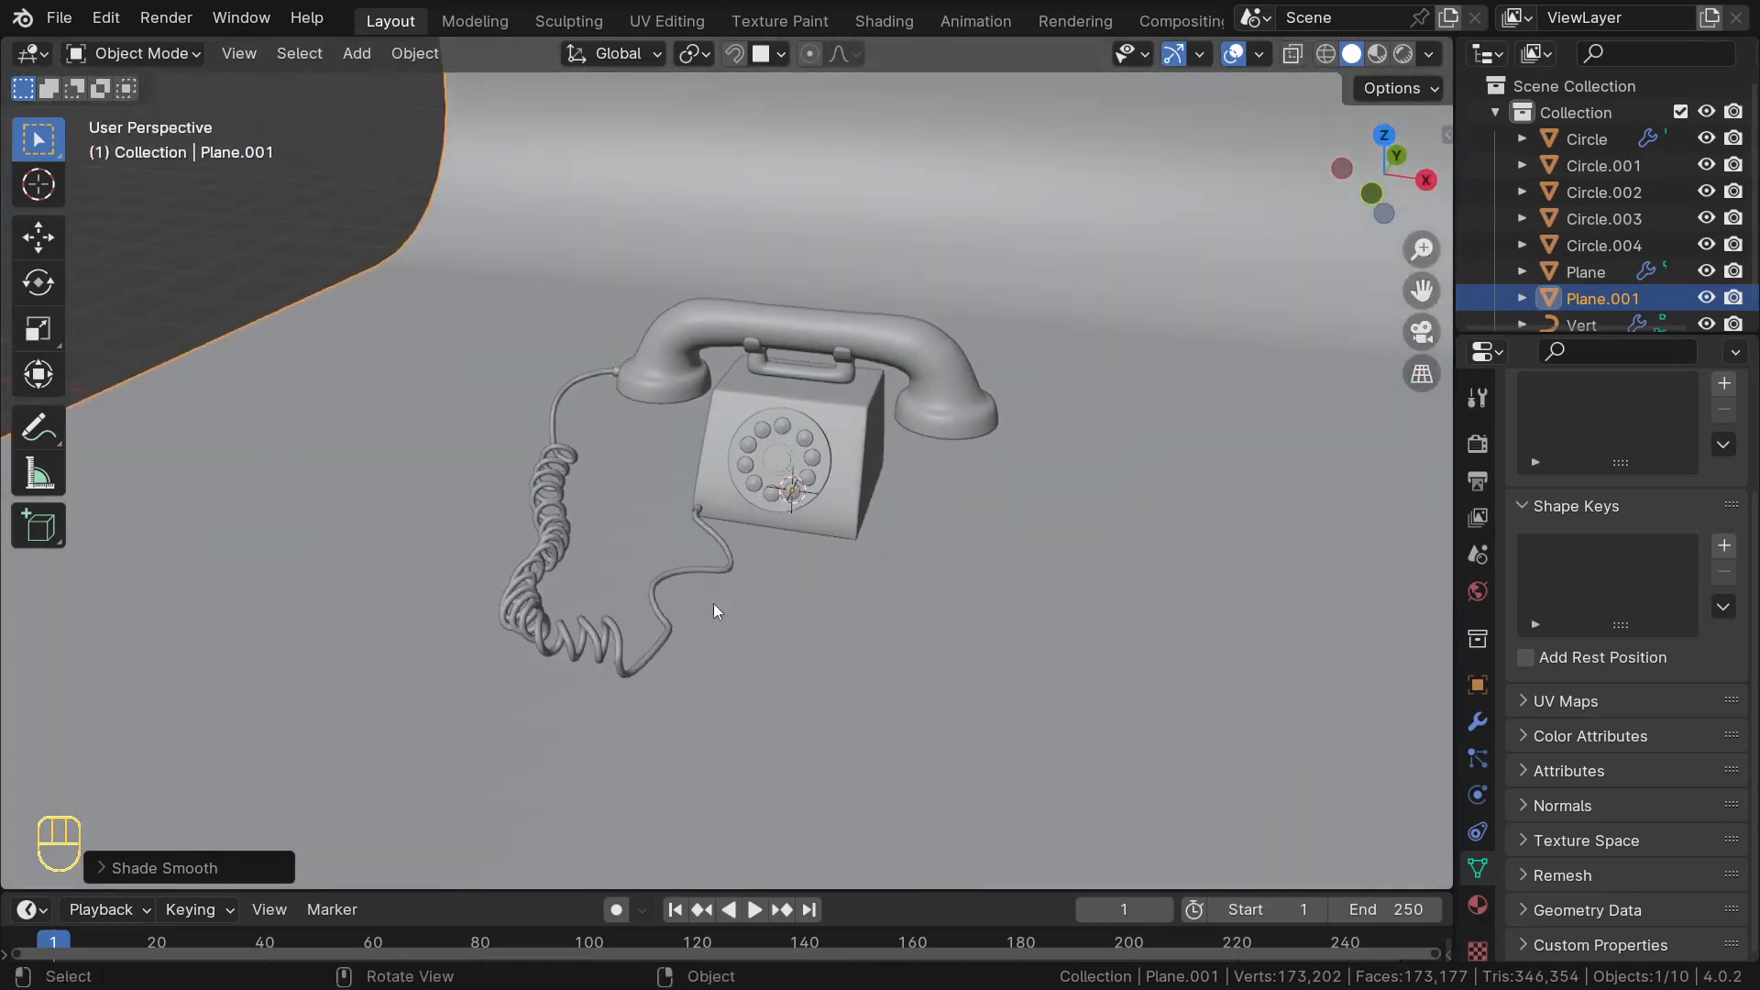
pyautogui.scroll(-2, 717, 612)
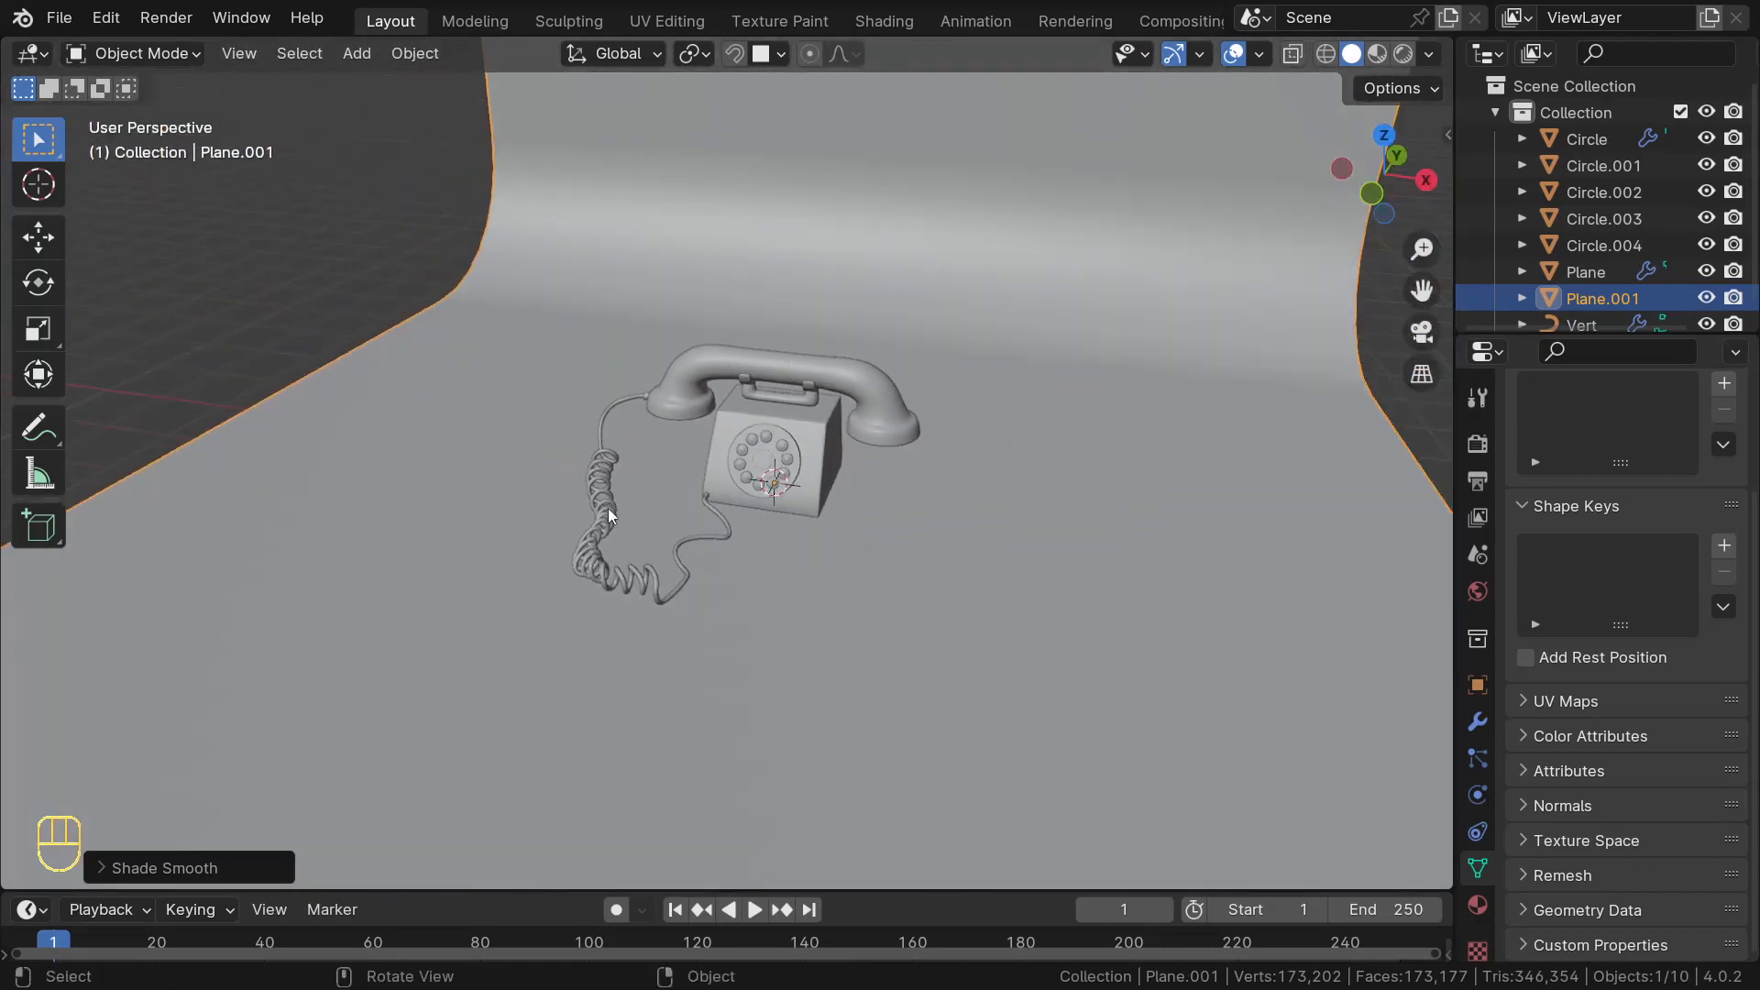
pyautogui.scroll(3, 805, 471)
pyautogui.moveTo(591, 517); pyautogui.dragTo(762, 500, button='middle')
pyautogui.scroll(-2, 762, 501)
pyautogui.scroll(-2, 553, 497)
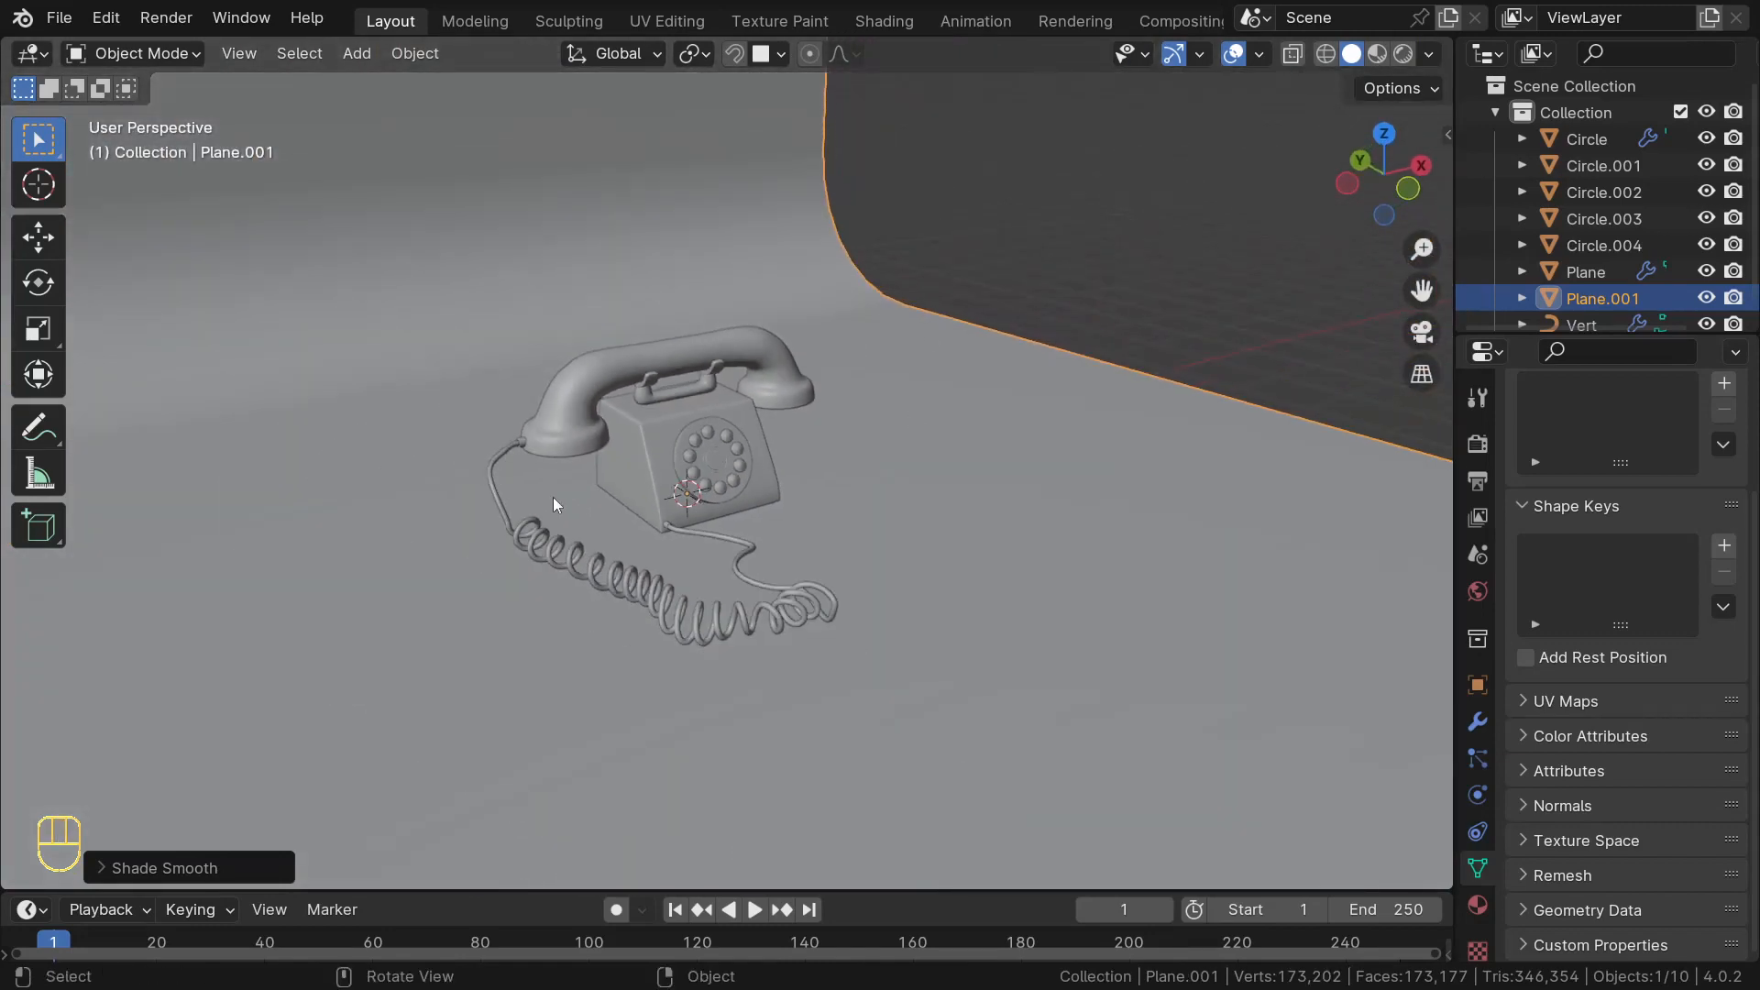
pyautogui.moveTo(735, 525); pyautogui.dragTo(1078, 543, button='middle')
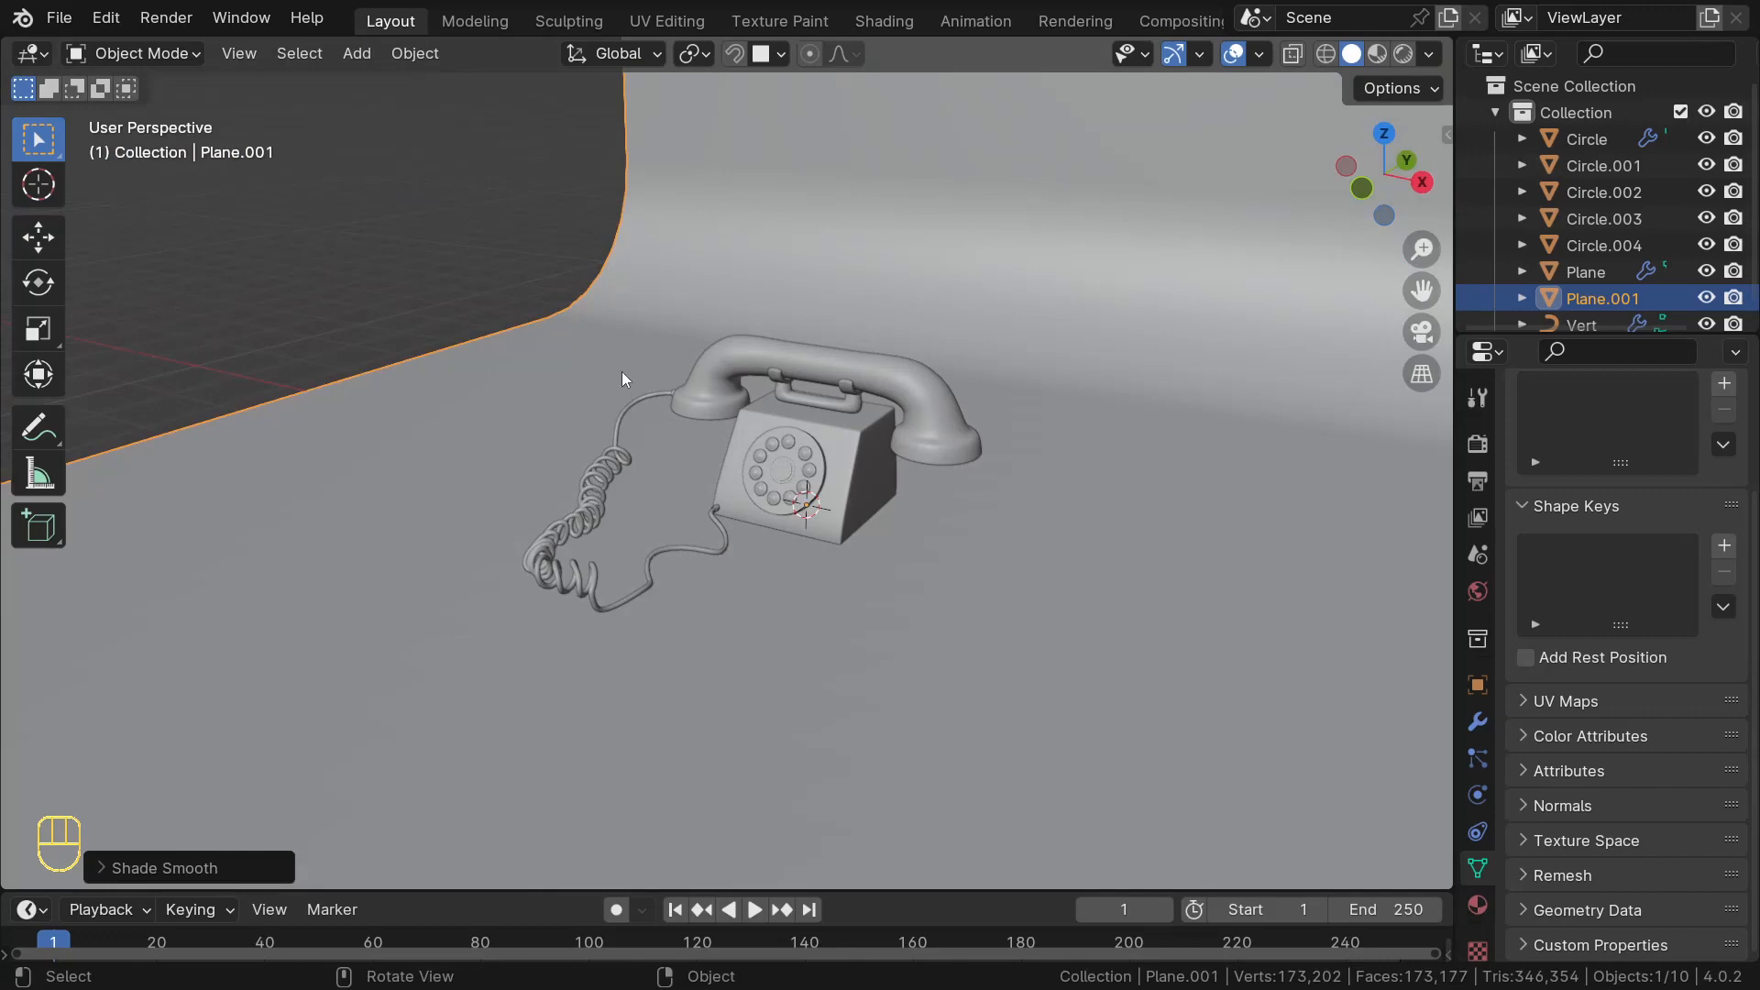
# - Save the project in the Documents folder as TELEPHONE TUTORIAL.blend
pyautogui.hotkey('ctrl', 's')
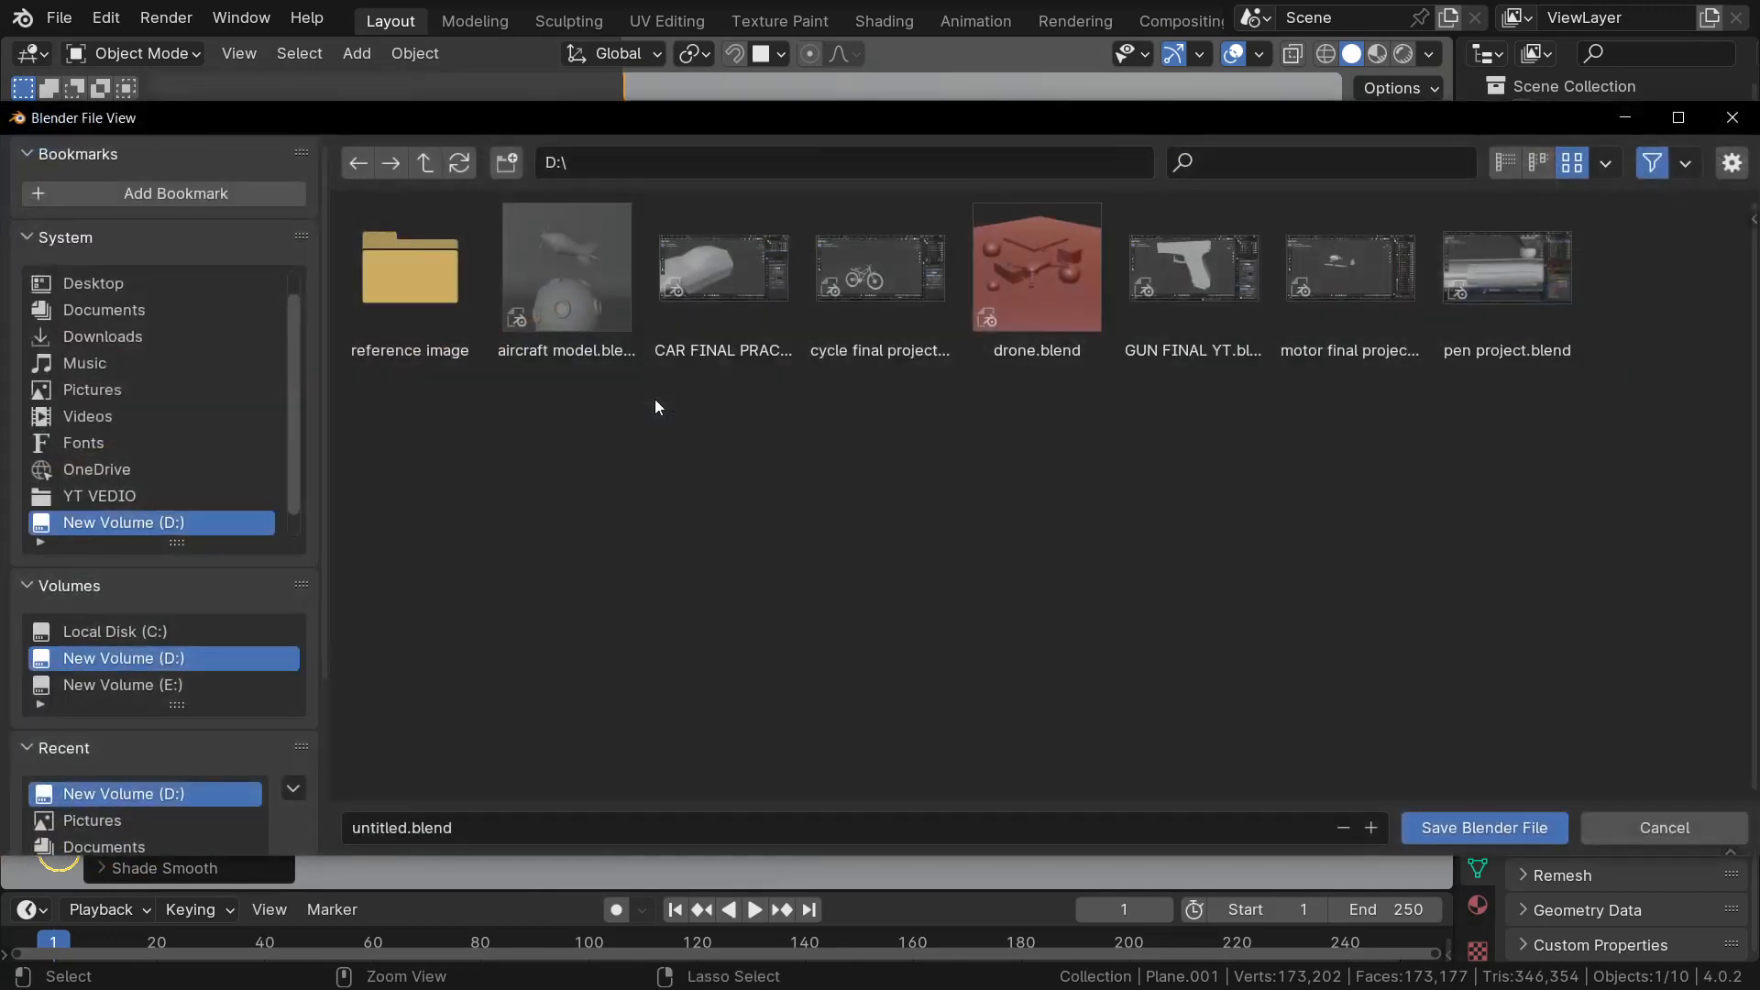
pyautogui.click(95, 310)
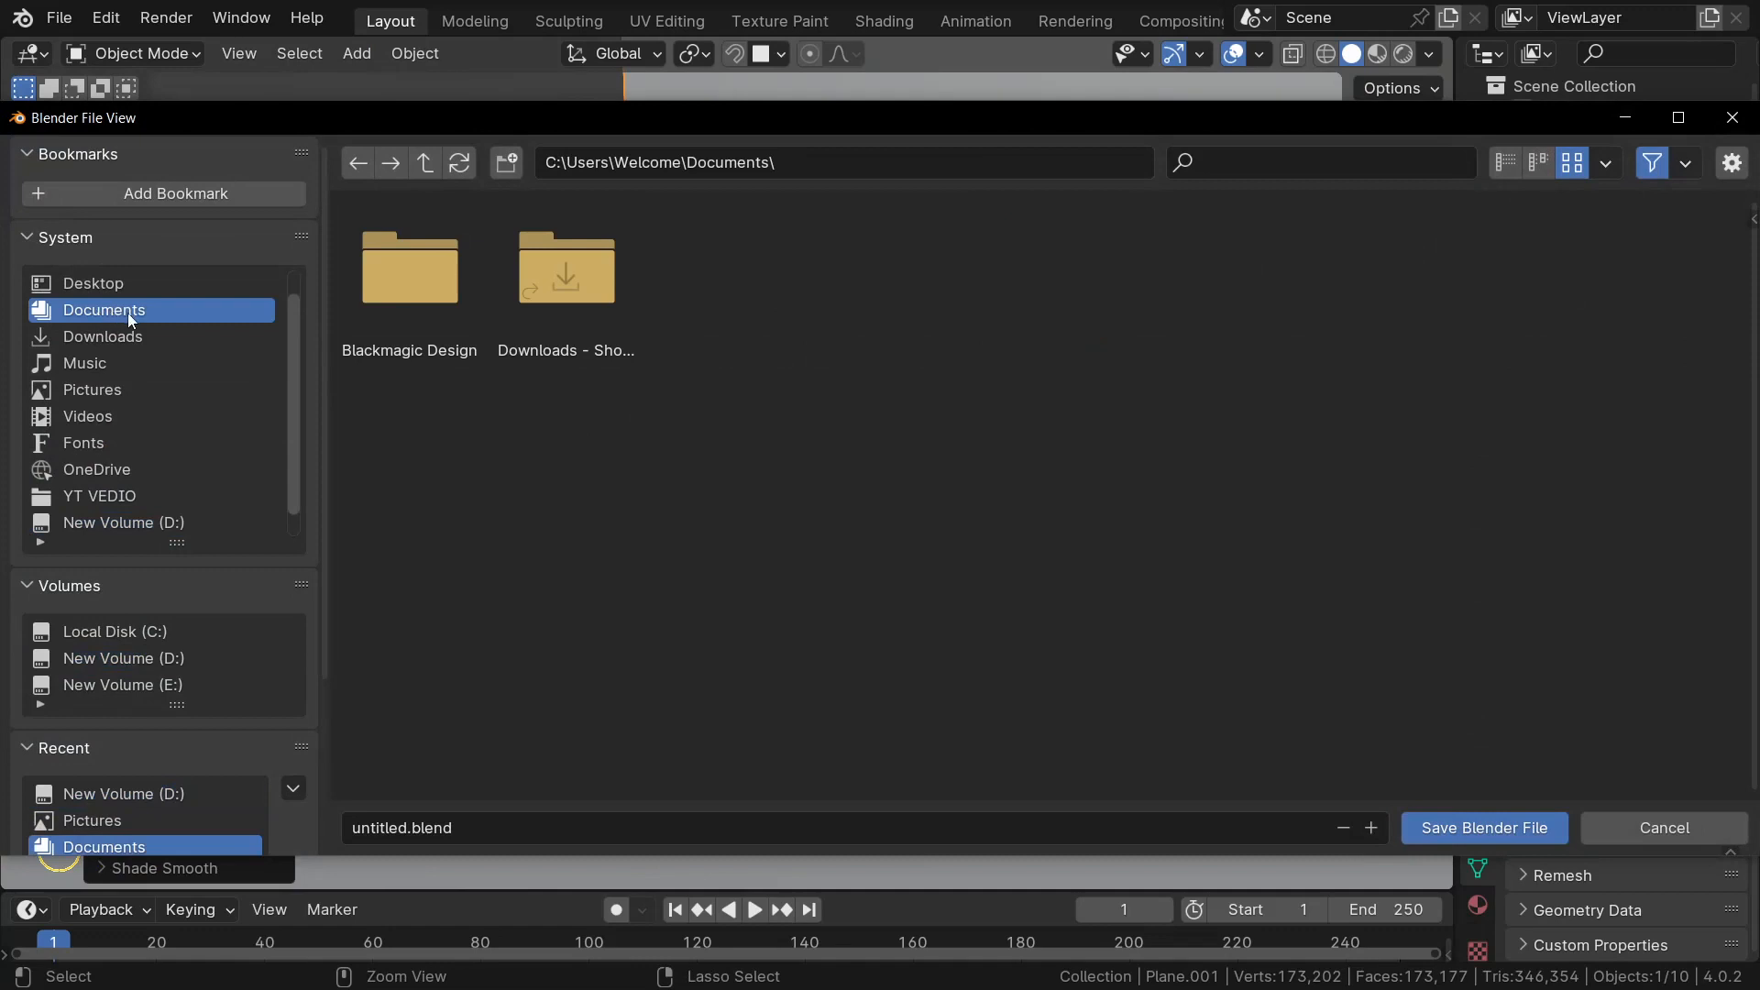
pyautogui.click(563, 834)
pyautogui.write('TELEPHONE TUTORIAL')
pyautogui.press('Return')
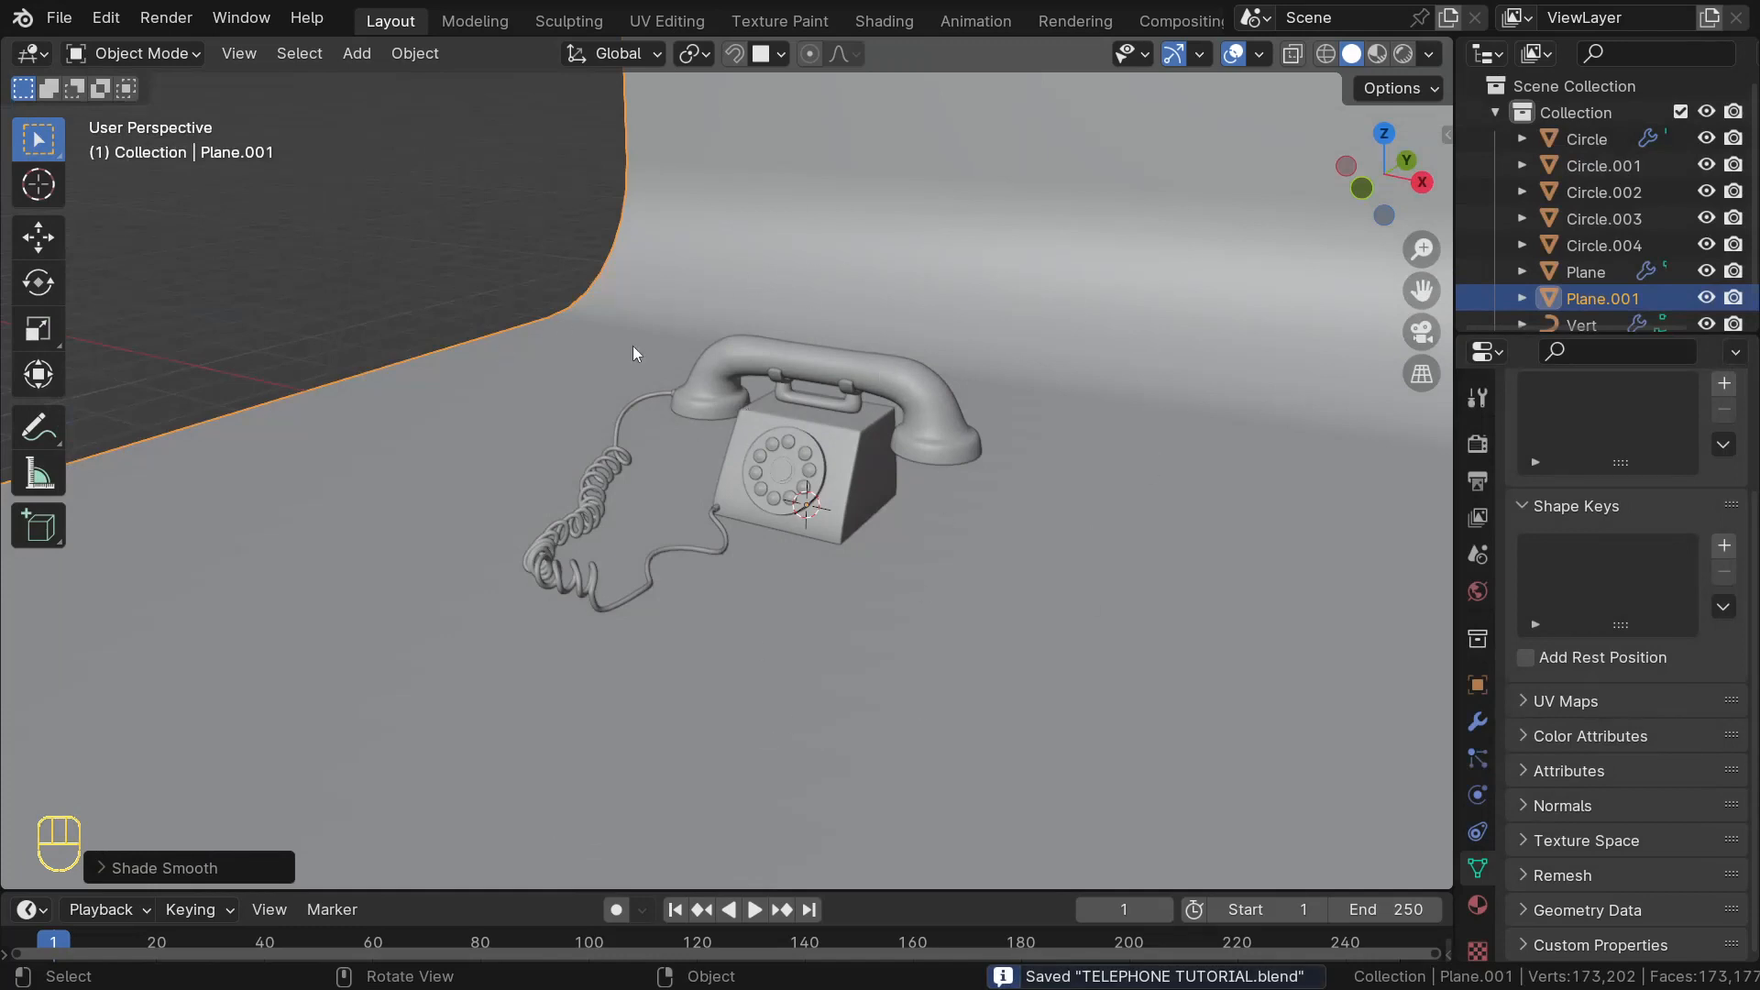
pyautogui.scroll(3, 750, 283)
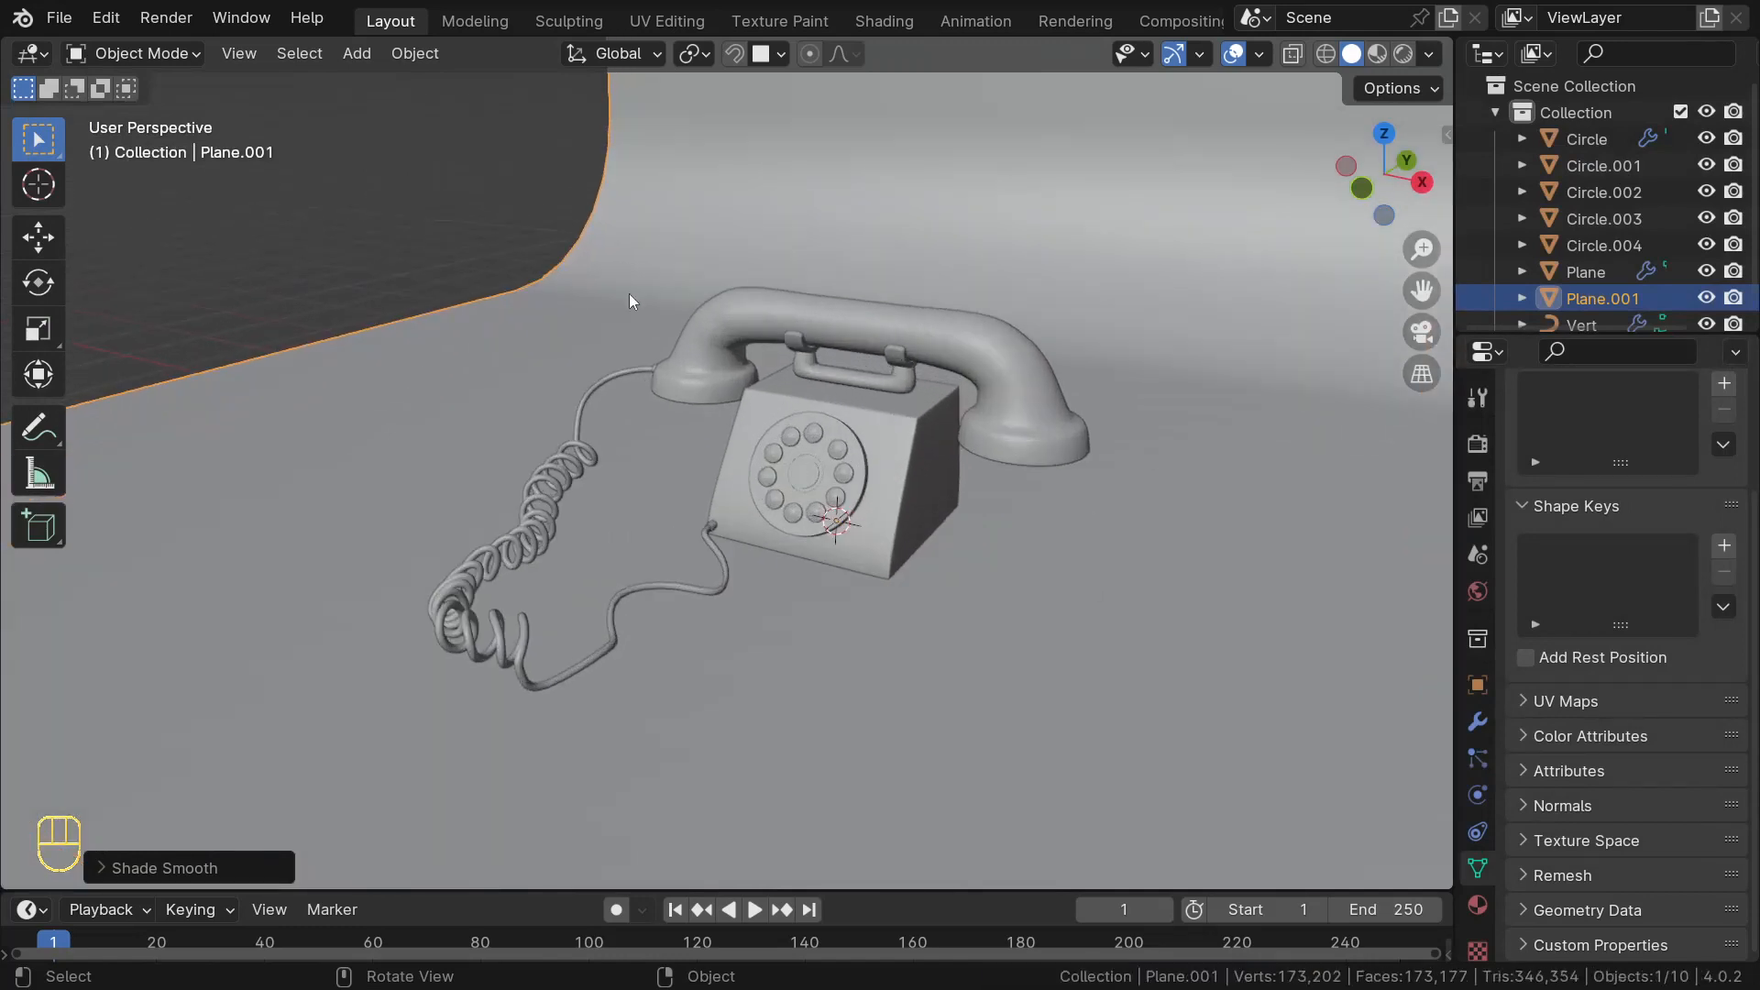